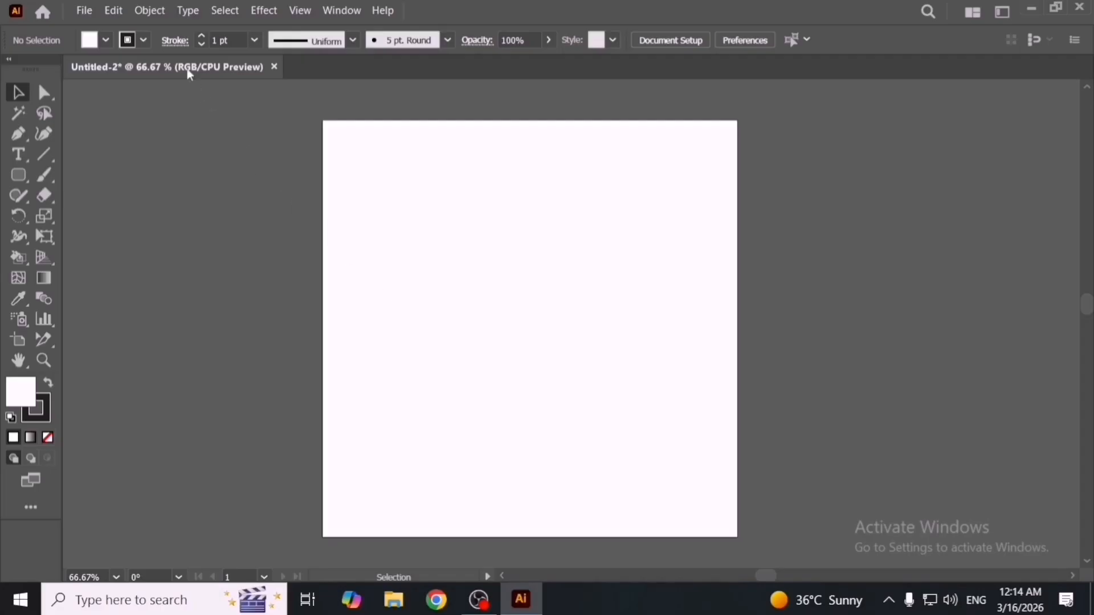
pyautogui.click(153, 12)
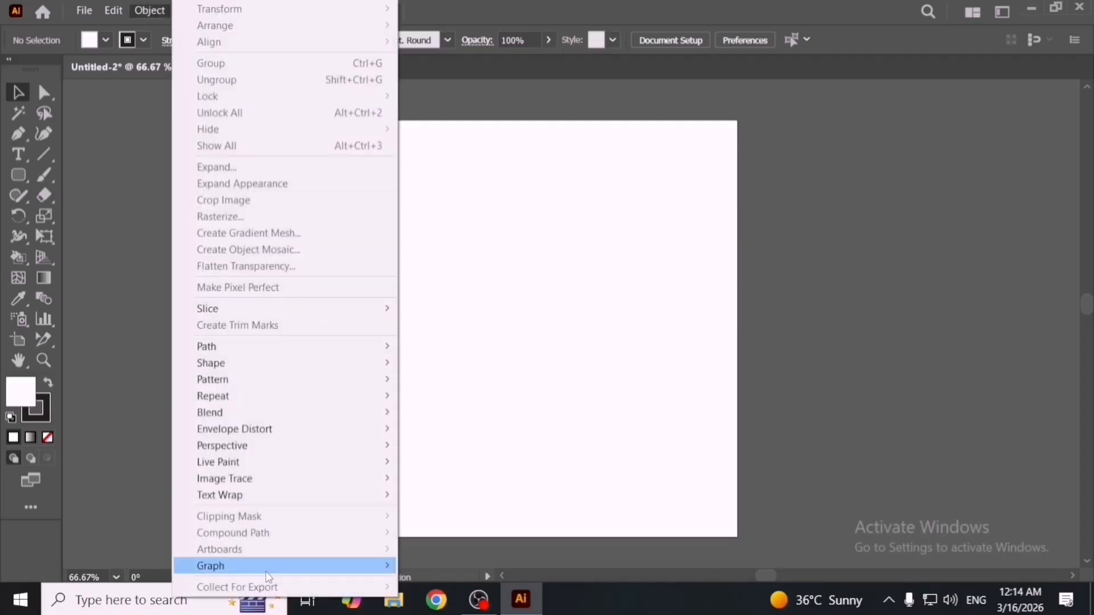
pyautogui.click(489, 415)
pyautogui.press('space')
pyautogui.moveTo(368, 397); pyautogui.dragTo(594, 325)
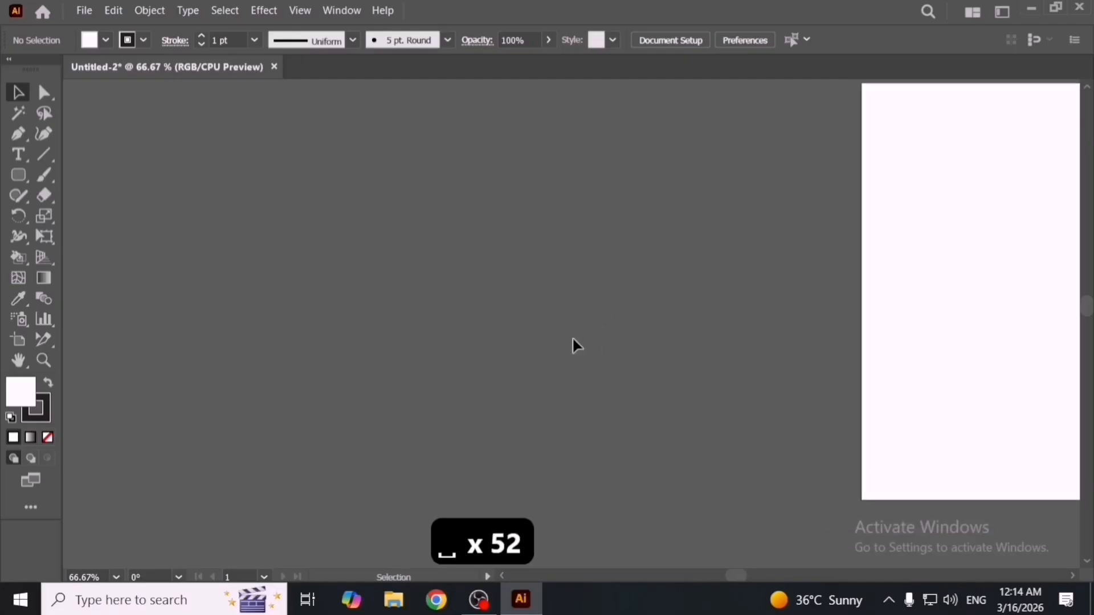
pyautogui.press('space')
pyautogui.moveTo(530, 342); pyautogui.dragTo(554, 341)
pyautogui.click(18, 175)
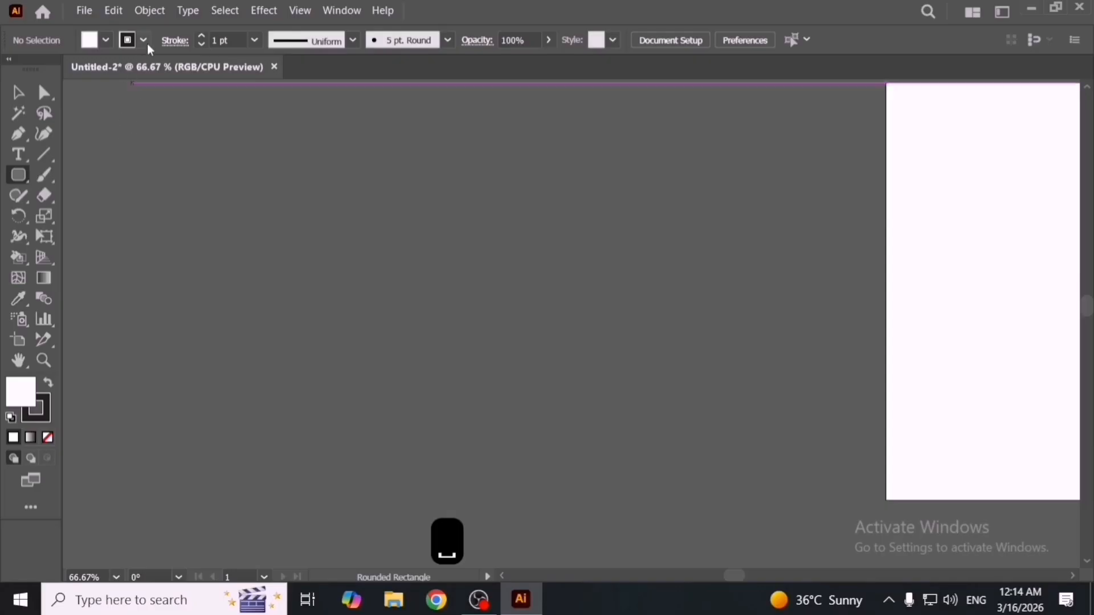
pyautogui.click(157, 13)
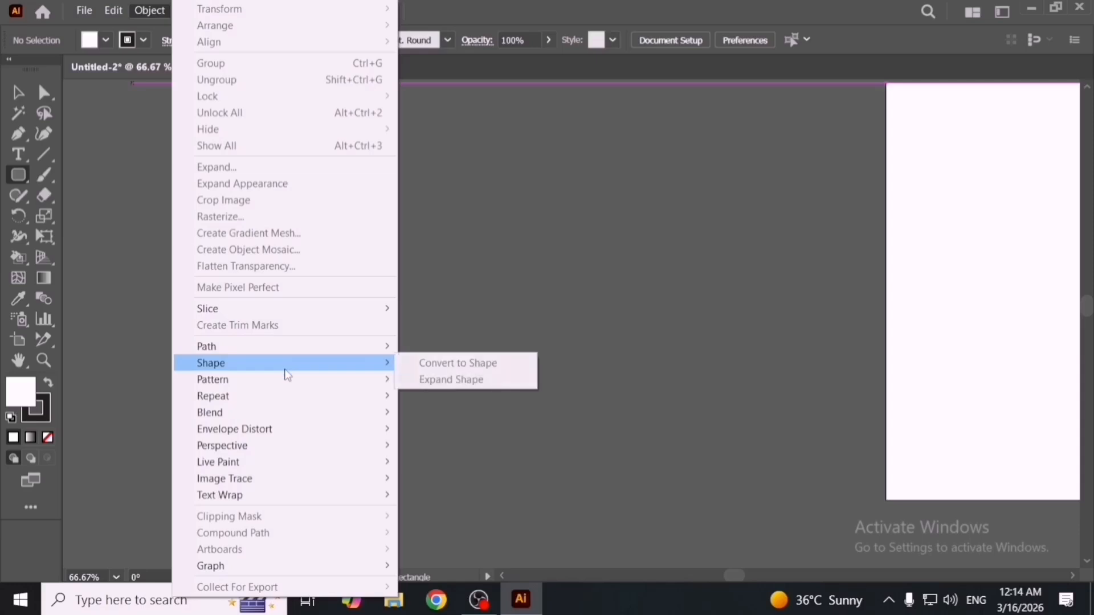
pyautogui.click(21, 92)
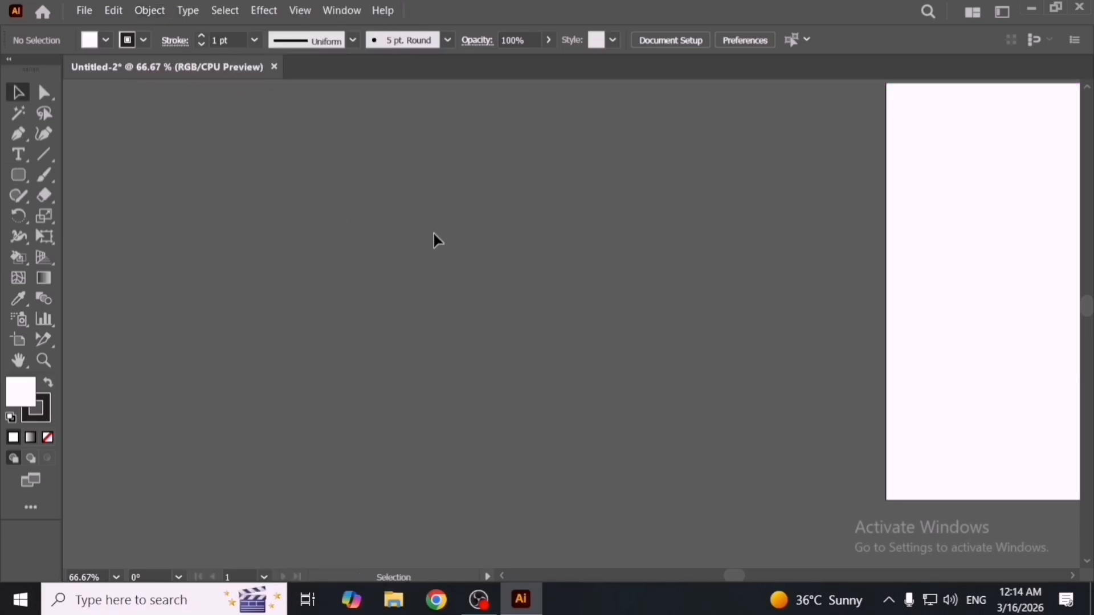
# Draw a square with the Rectangle tool on the empty canvas left of the artboard and place a duplicate to its left.
pyautogui.click(27, 176)
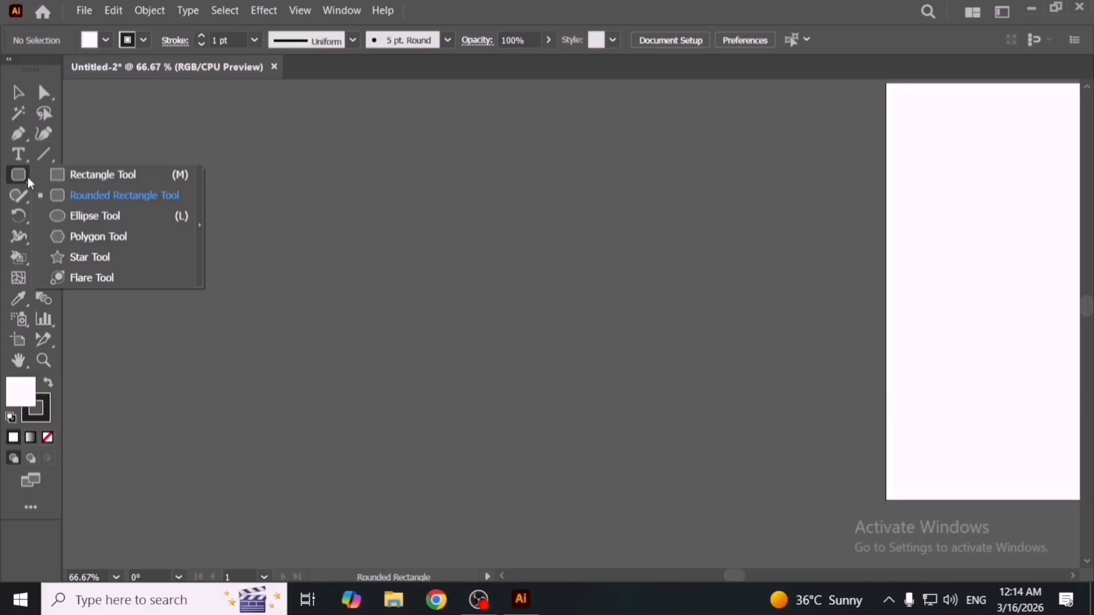
pyautogui.click(94, 175)
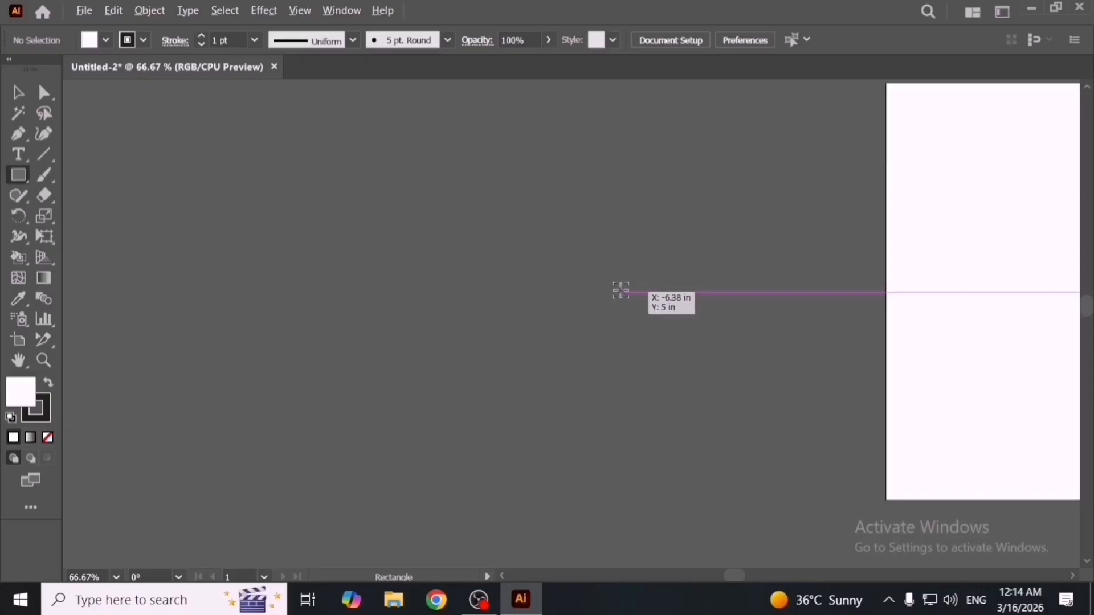
pyautogui.moveTo(621, 291); pyautogui.dragTo(702, 355)
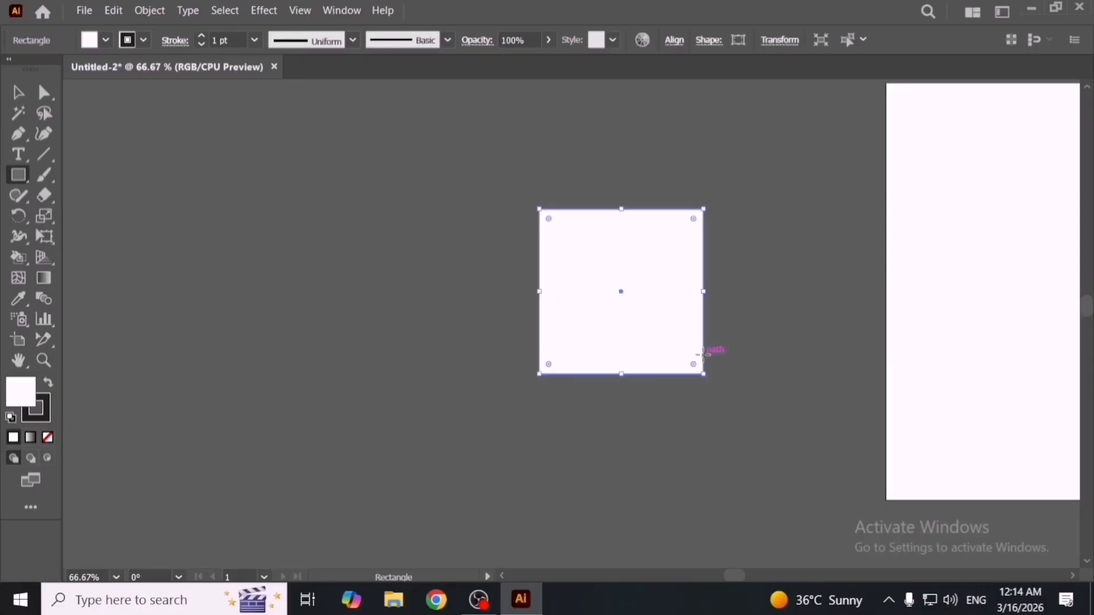
pyautogui.press('space')
pyautogui.press('v')
pyautogui.moveTo(630, 335); pyautogui.dragTo(428, 342)
pyautogui.click(538, 343)
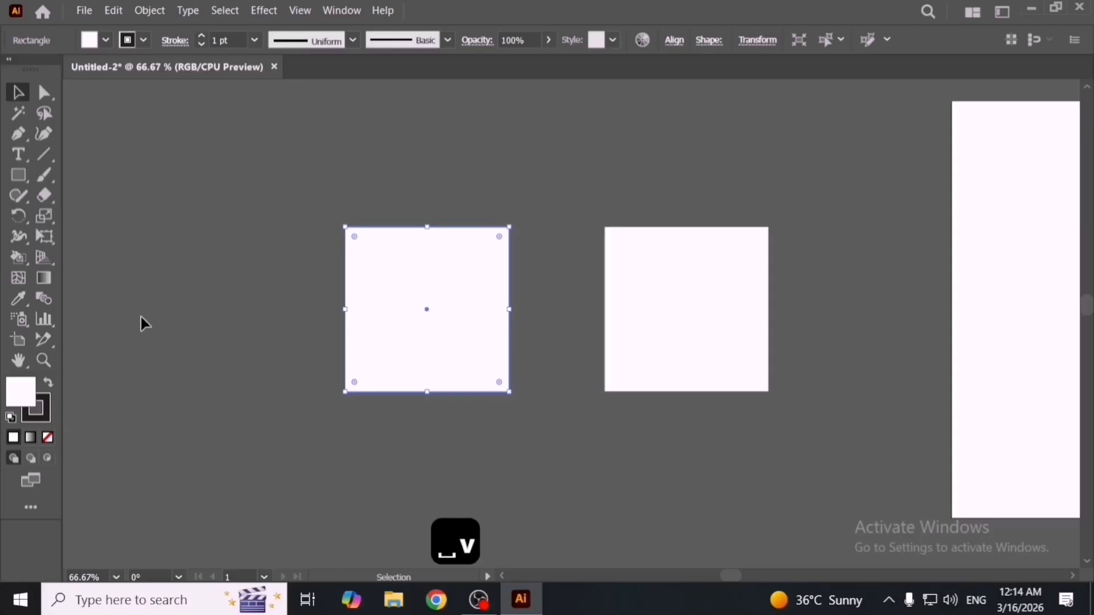
# Remove the stroke from both squares.
pyautogui.moveTo(179, 298); pyautogui.dragTo(827, 453)
pyautogui.click(49, 416)
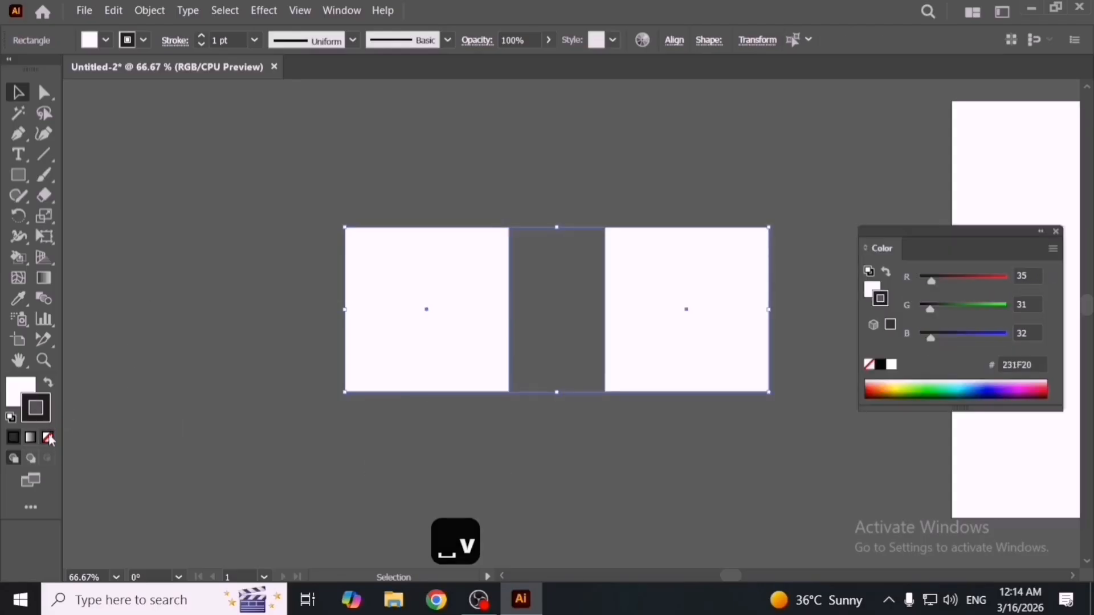
pyautogui.click(48, 437)
pyautogui.click(249, 453)
# Fill the square nearer the artboard with red and the other square with yellow.
pyautogui.click(666, 309)
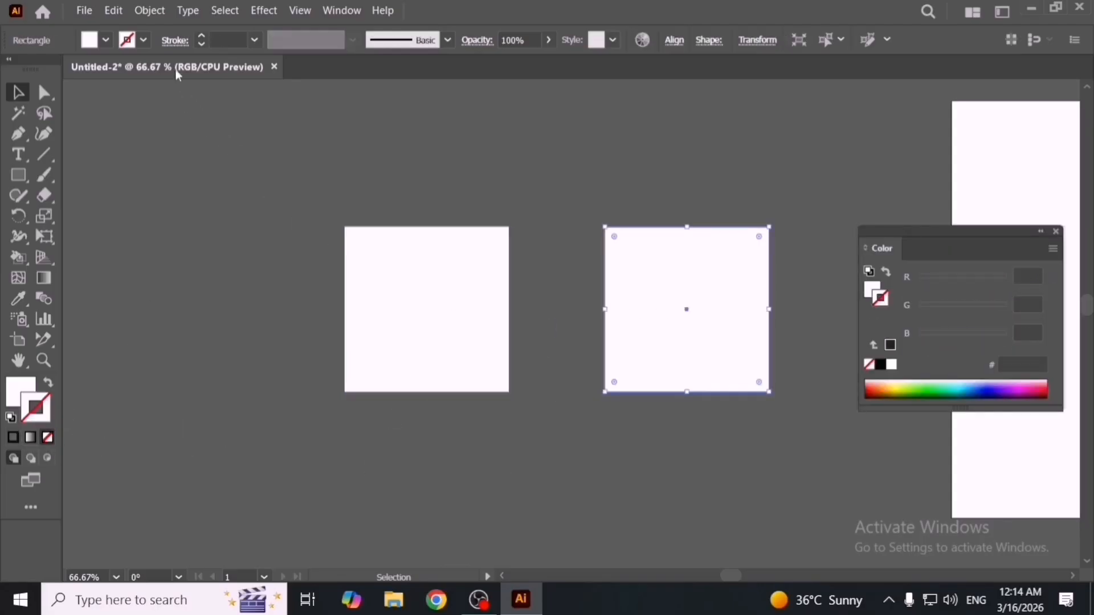
pyautogui.click(105, 40)
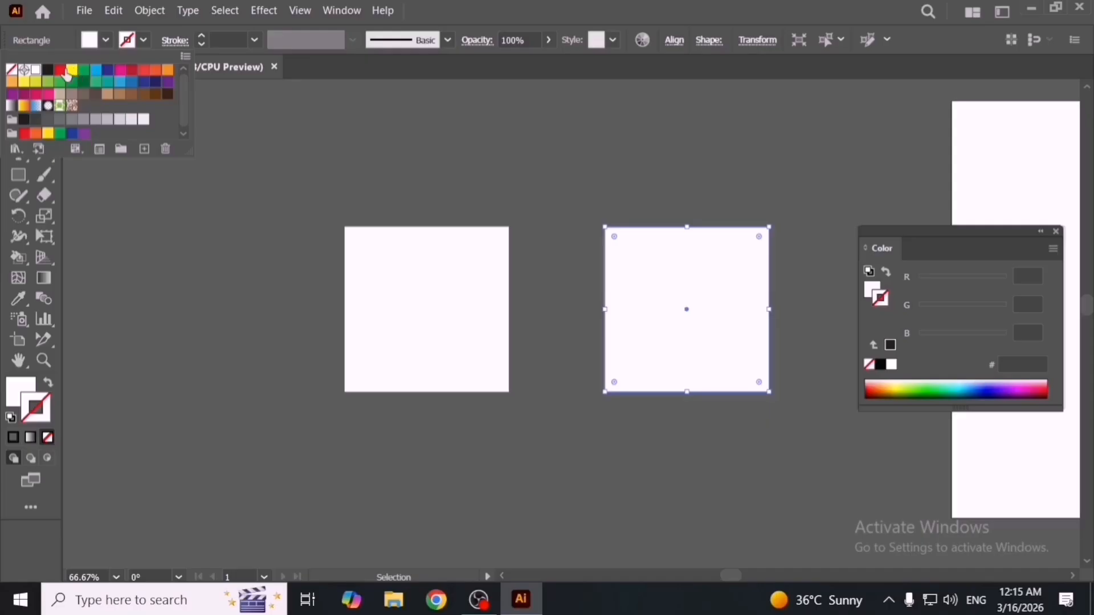
pyautogui.click(61, 71)
pyautogui.click(391, 272)
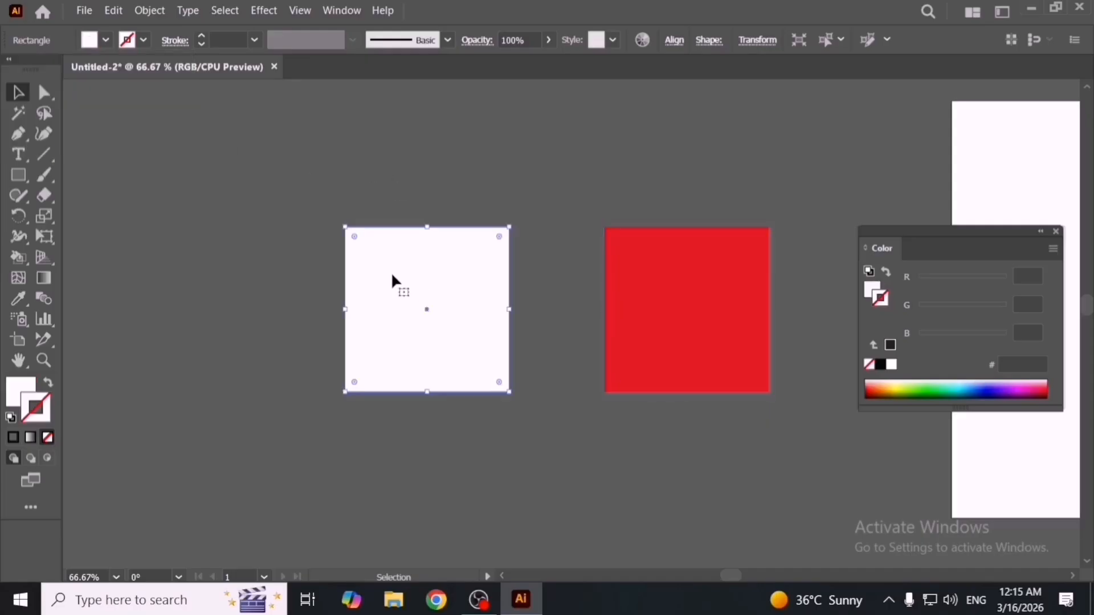
pyautogui.click(105, 45)
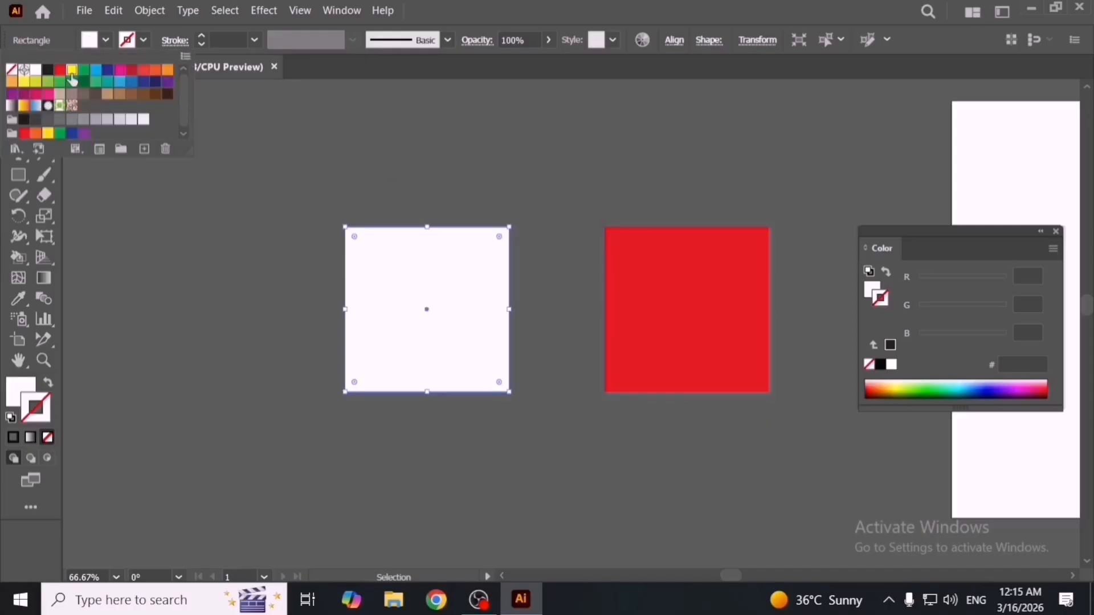
pyautogui.click(72, 71)
pyautogui.moveTo(408, 331); pyautogui.dragTo(399, 333)
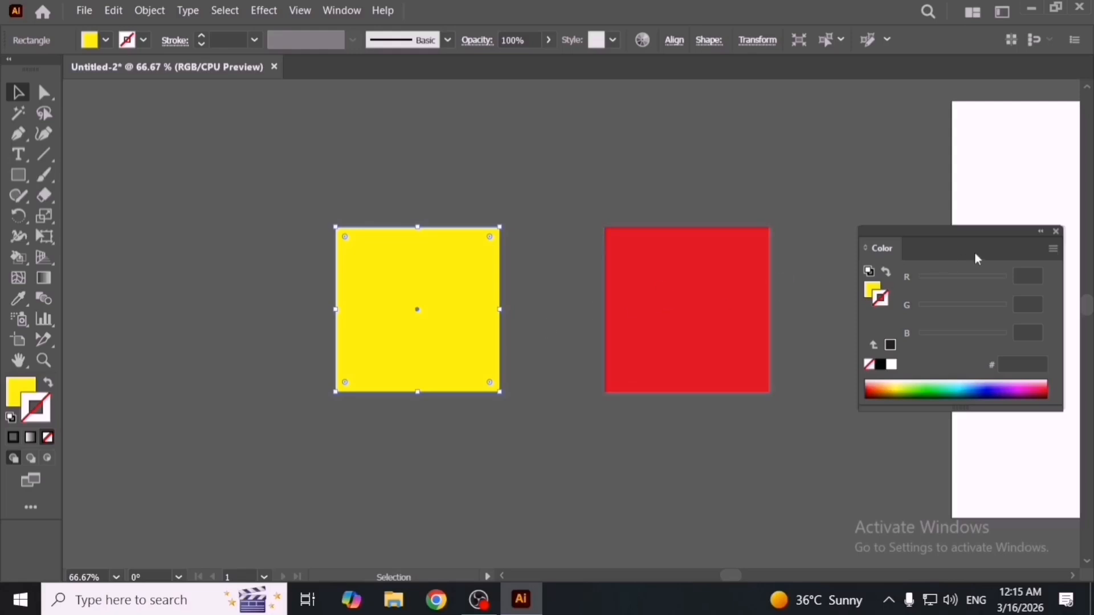
pyautogui.click(1057, 231)
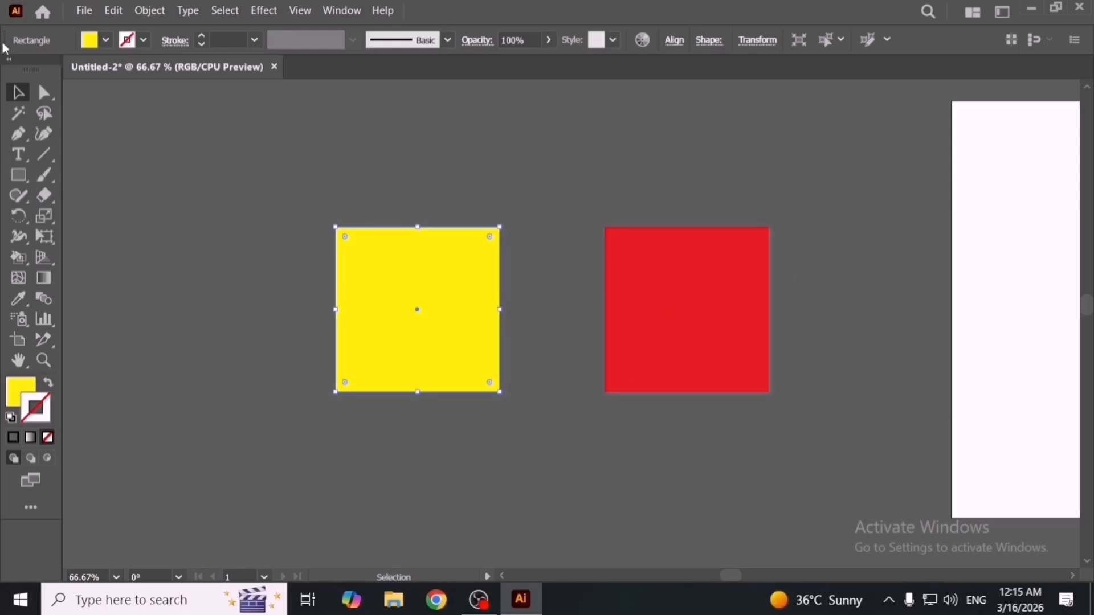
# Examine the Transform commands available for the yellow square, including Transform Again.
pyautogui.click(144, 12)
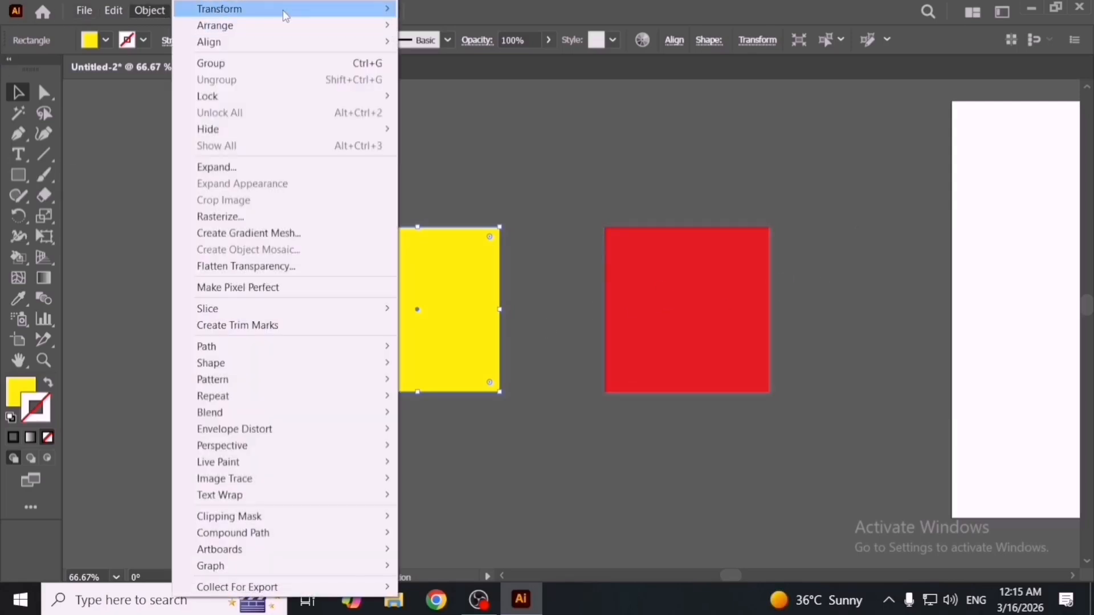
pyautogui.moveTo(286, 14)
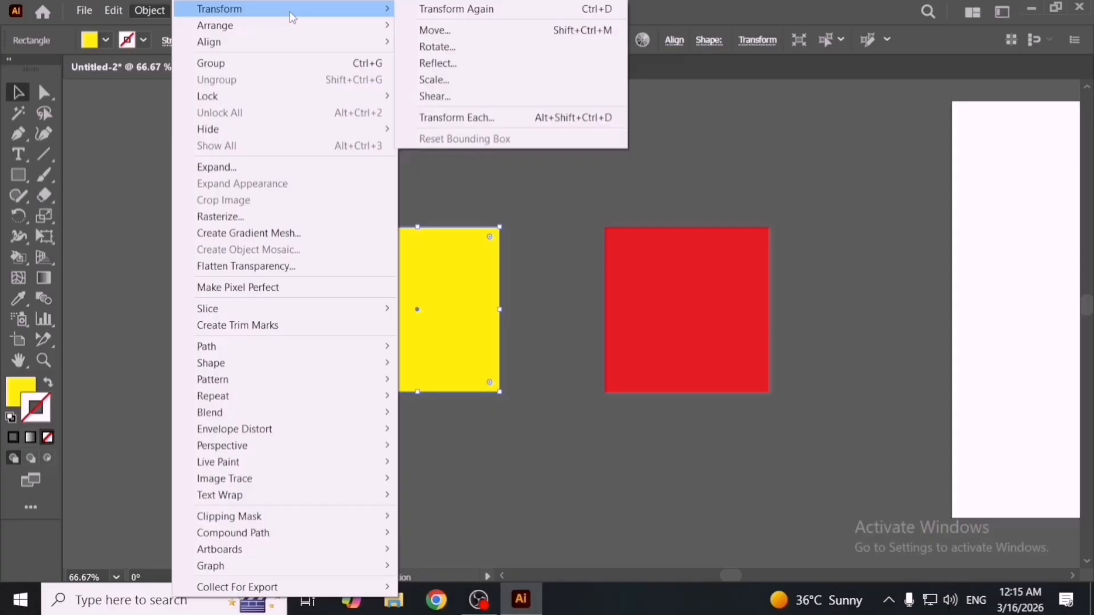
pyautogui.click(462, 284)
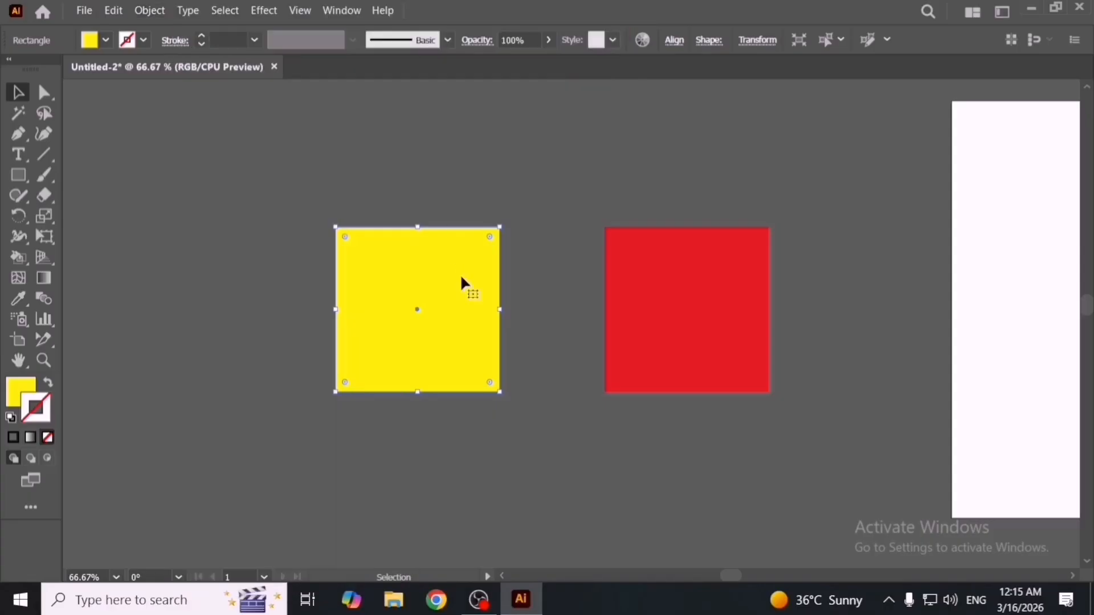
pyautogui.rightClick(461, 288)
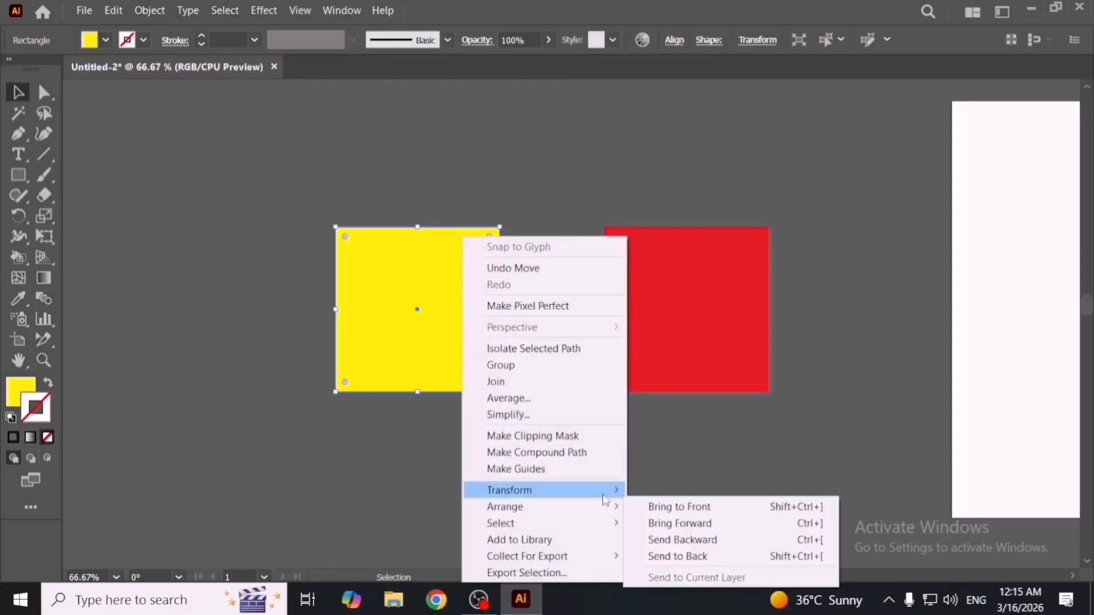
pyautogui.moveTo(605, 499)
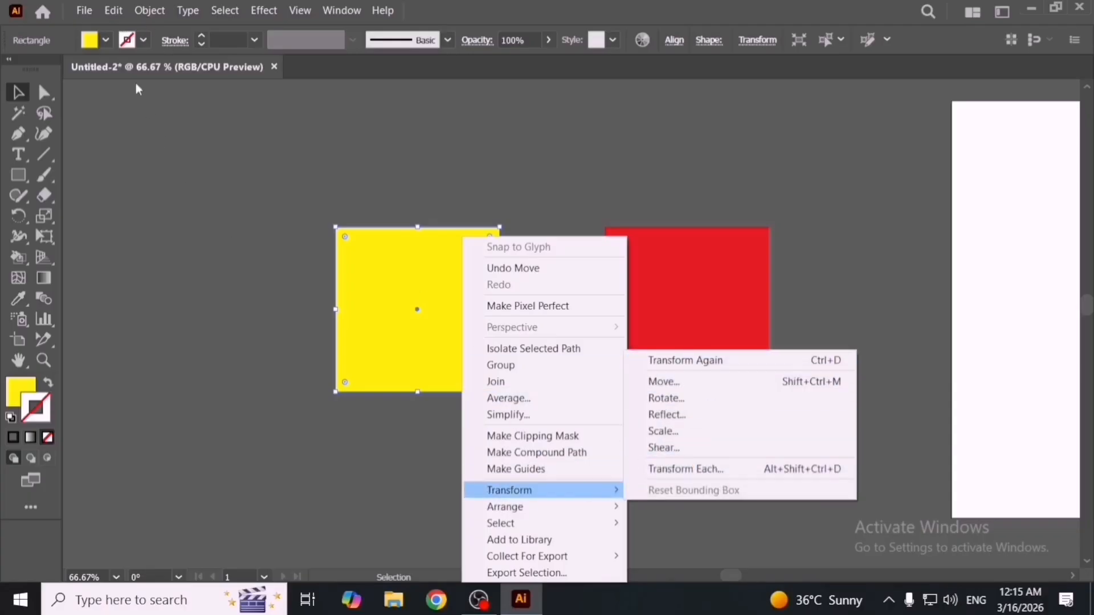
pyautogui.click(152, 12)
pyautogui.moveTo(342, 8)
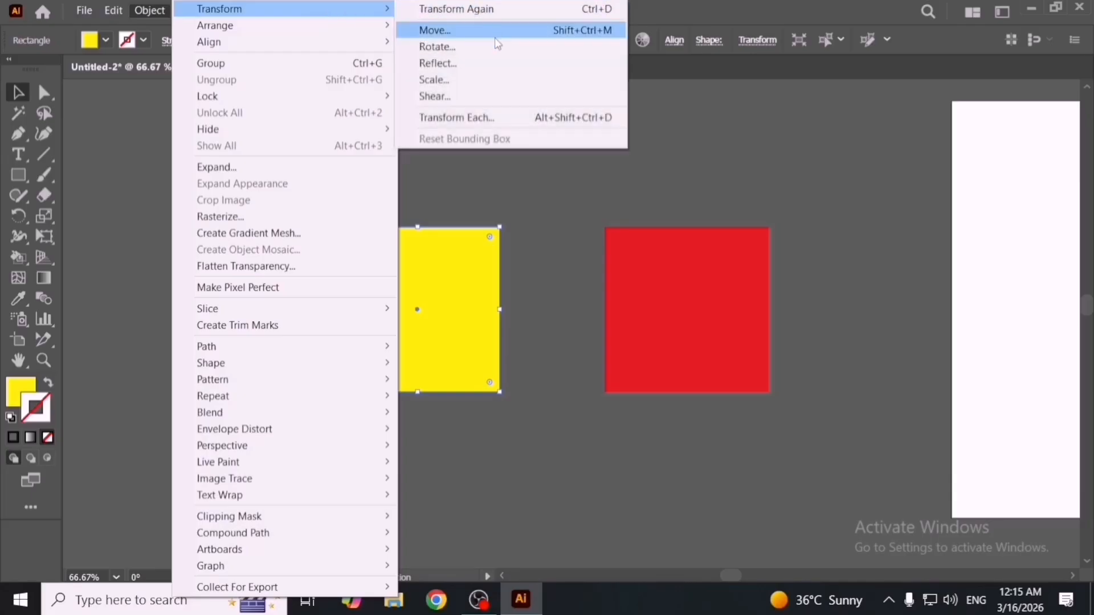
pyautogui.click(497, 272)
pyautogui.click(408, 303)
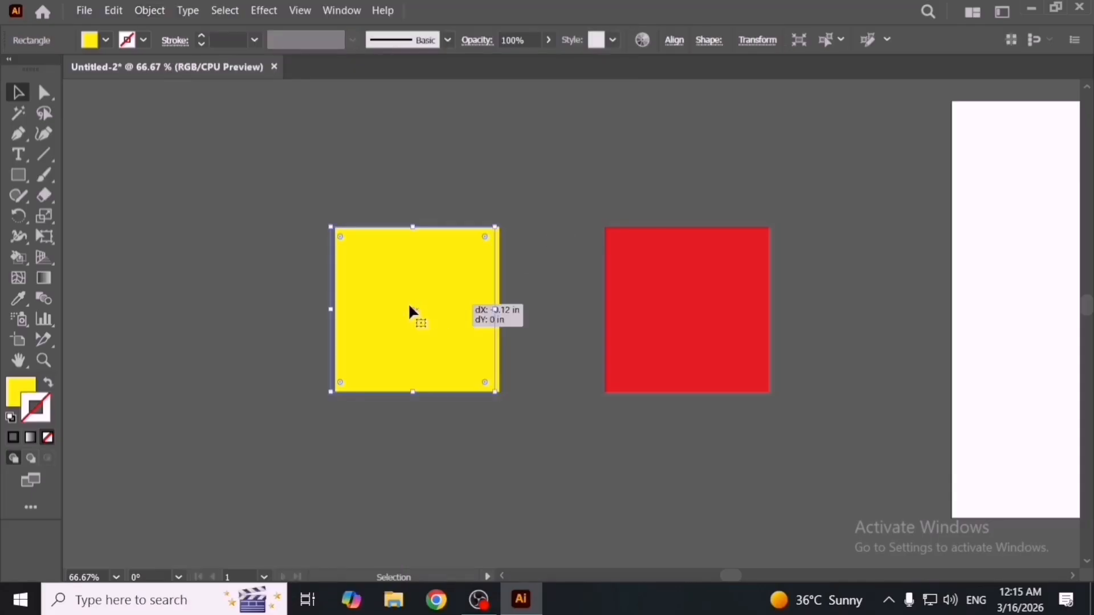
pyautogui.rightClick(414, 251)
pyautogui.moveTo(559, 491)
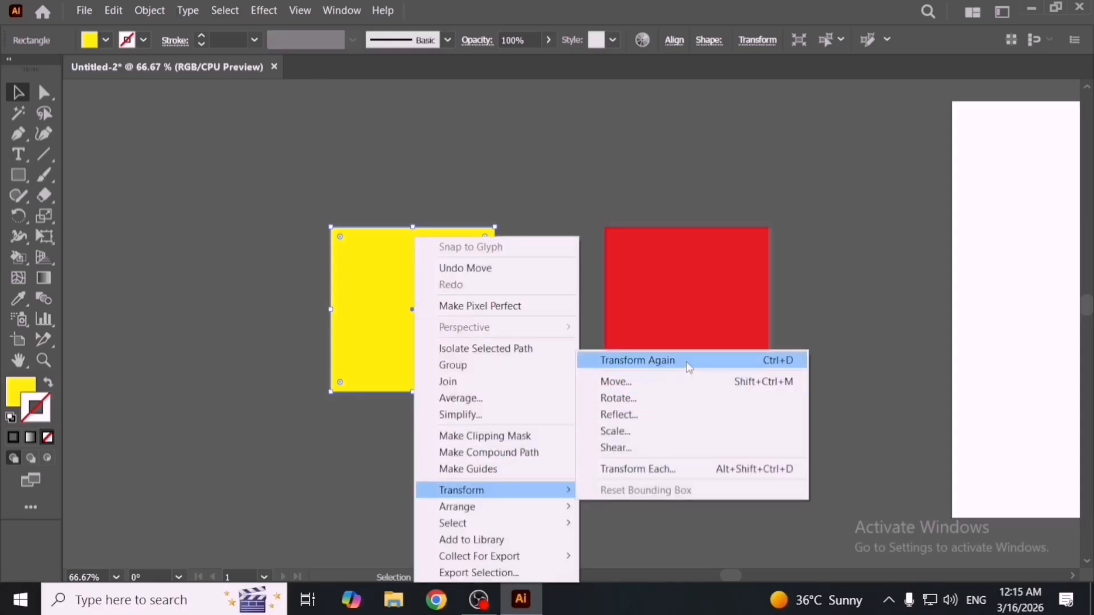
pyautogui.click(563, 166)
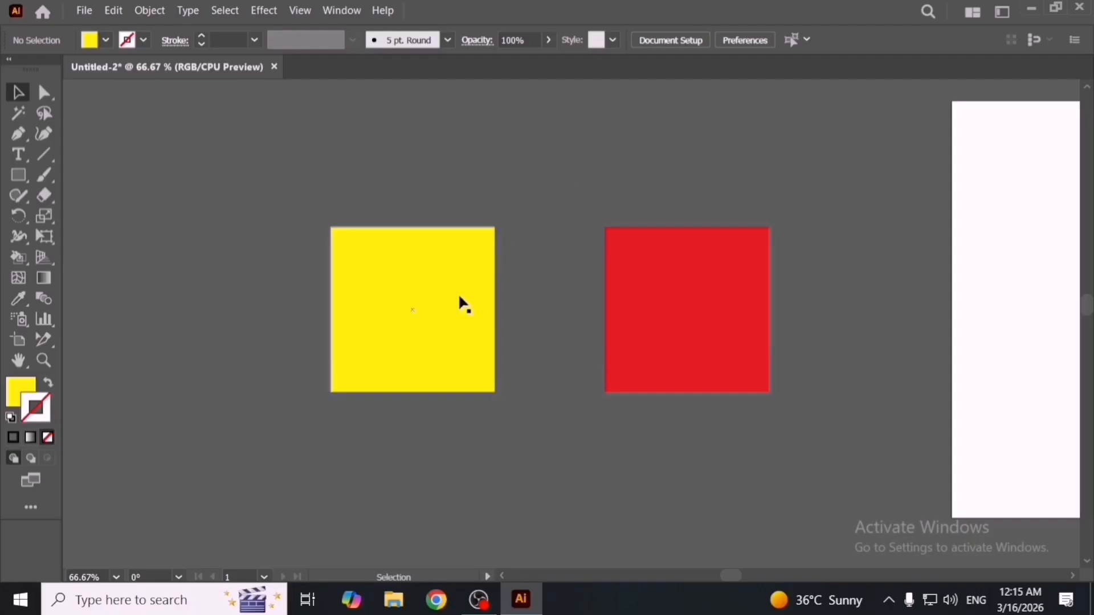
# Duplicate the yellow square horizontally to its left, leaving a small gap between the two.
pyautogui.press('space')
pyautogui.moveTo(601, 335); pyautogui.dragTo(871, 351)
pyautogui.moveTo(698, 350); pyautogui.dragTo(510, 350)
# Try repeating the yellow square's duplication twice with Transform Again, and undo both repeats.
pyautogui.hotkey('ctrl', 'd')
pyautogui.hotkey('ctrl', 'd')
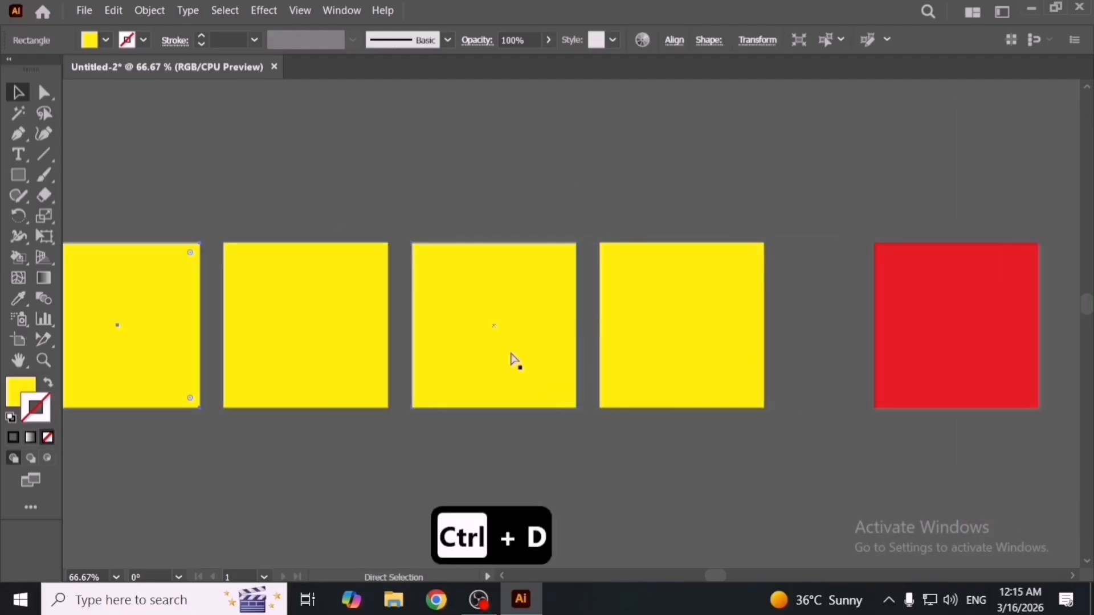
pyautogui.hotkey('ctrl', 'z')
pyautogui.hotkey('ctrl', 'z')
# Apply Transform Again two times to add two more evenly spaced yellow squares to the row.
pyautogui.rightClick(513, 359)
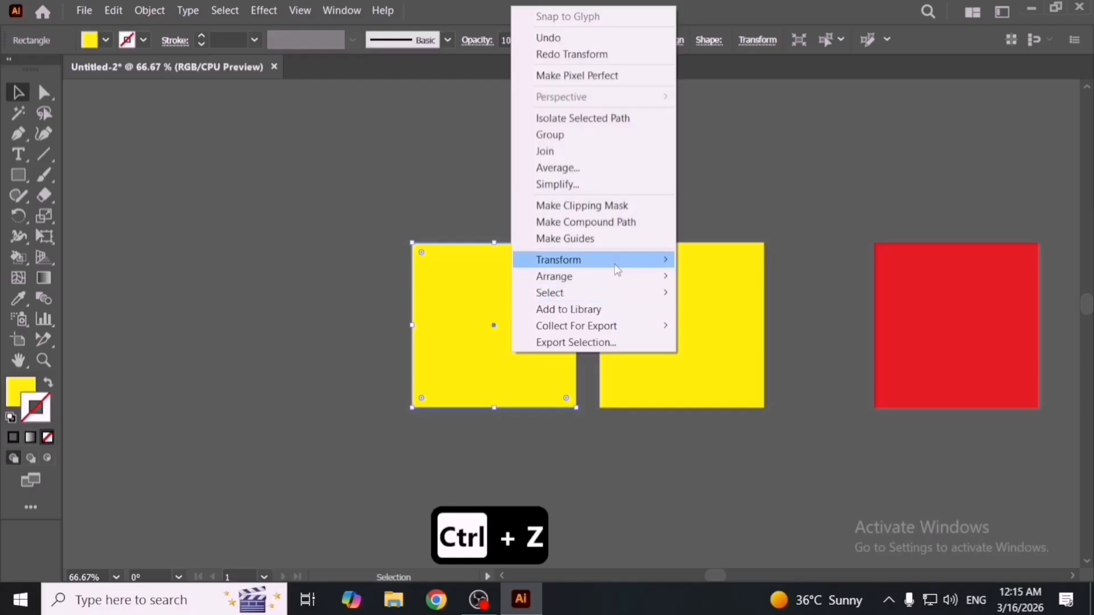
pyautogui.moveTo(618, 269)
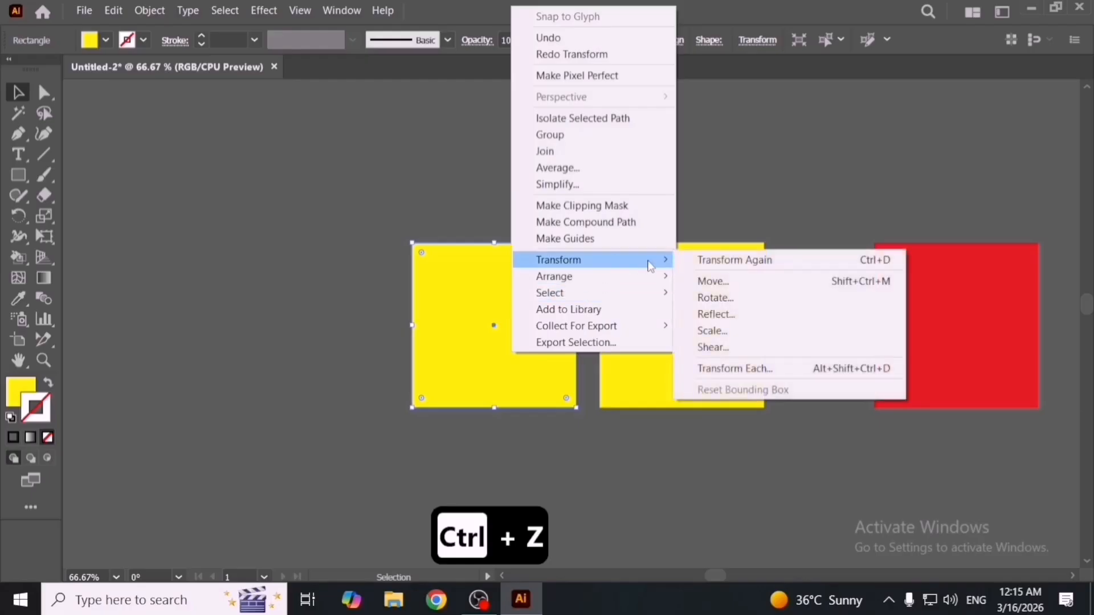
pyautogui.click(764, 261)
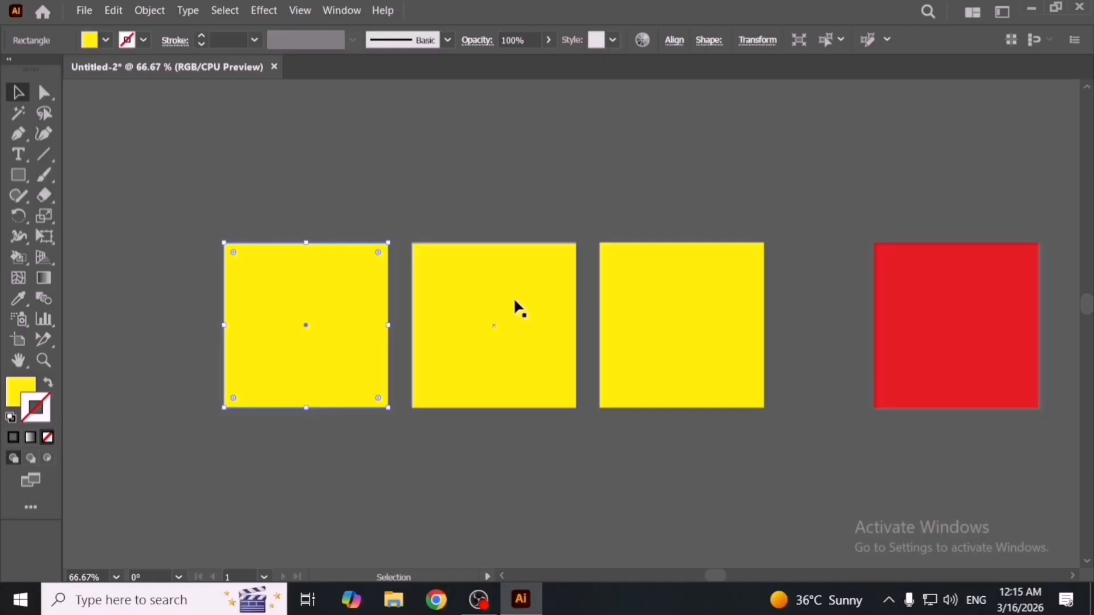
pyautogui.rightClick(334, 300)
pyautogui.moveTo(484, 495)
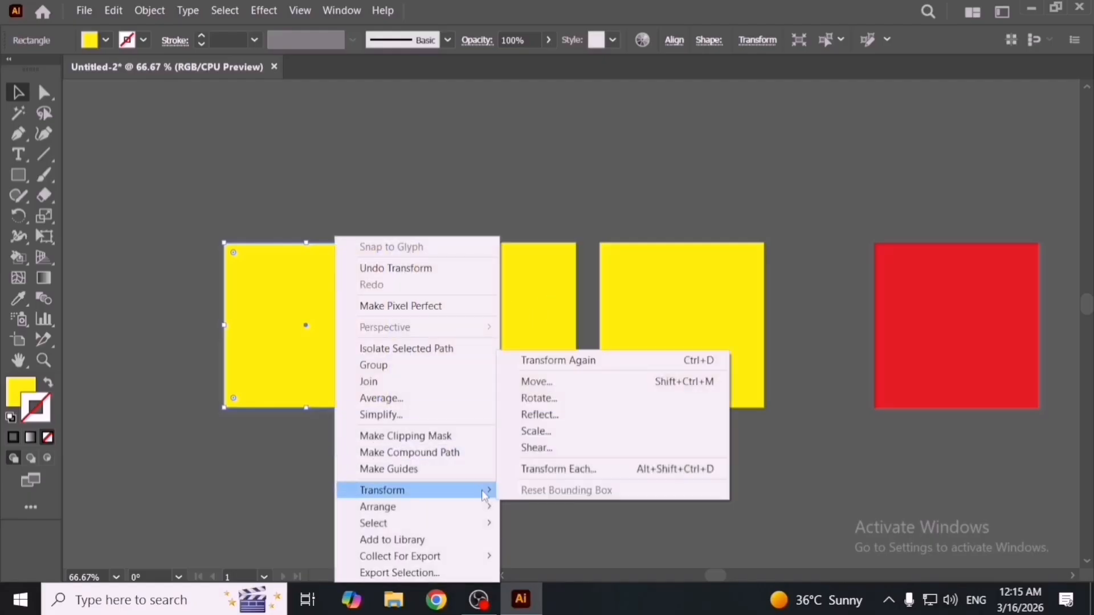
pyautogui.click(705, 366)
# Extend the row with four more yellow squares by repeating Transform Again.
pyautogui.hotkey('ctrl', '-')
pyautogui.hotkey('ctrl', '-')
pyautogui.hotkey('ctrl', 'd')
pyautogui.hotkey('ctrl', 'd')
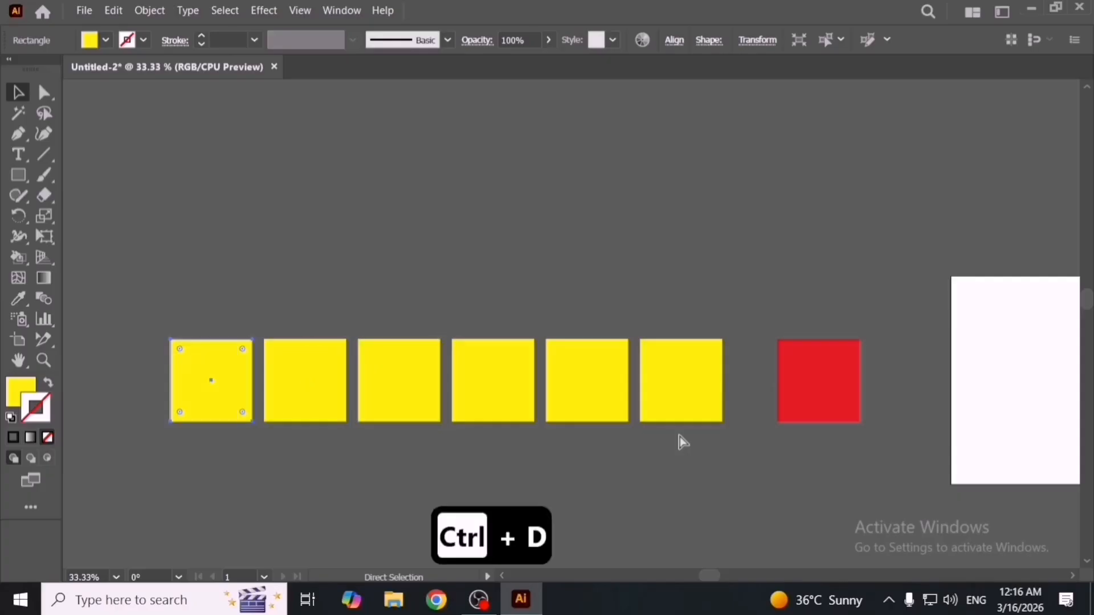
pyautogui.hotkey('ctrl', 'd')
pyautogui.hotkey('ctrl', 'd')
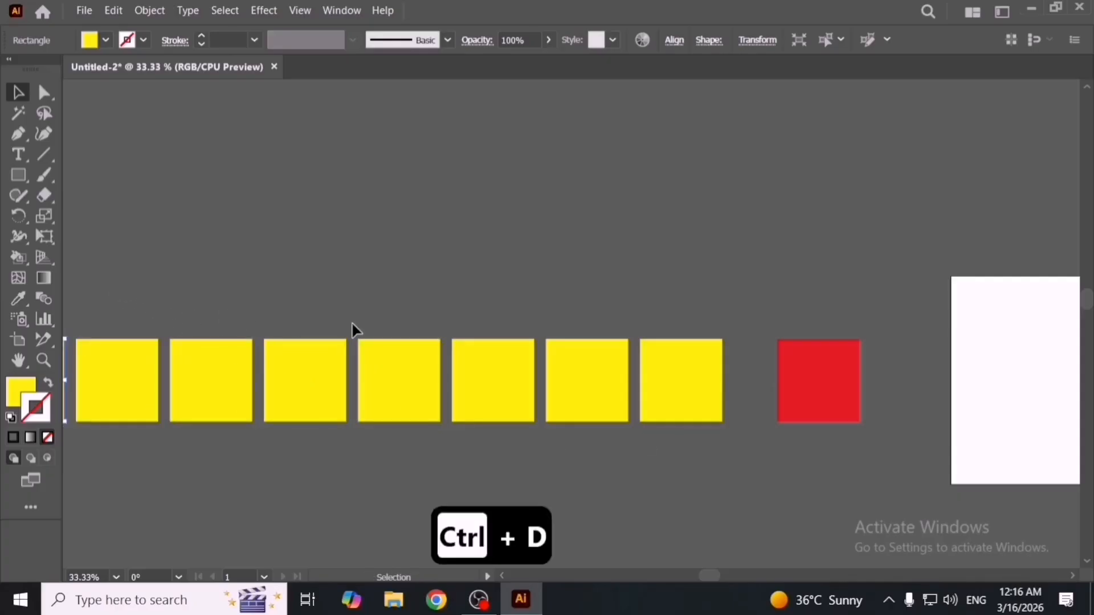
# Delete the seven duplicated yellow squares, keeping only the original one next to the red square.
pyautogui.hotkey('ctrl', '-')
pyautogui.moveTo(111, 282); pyautogui.dragTo(534, 430)
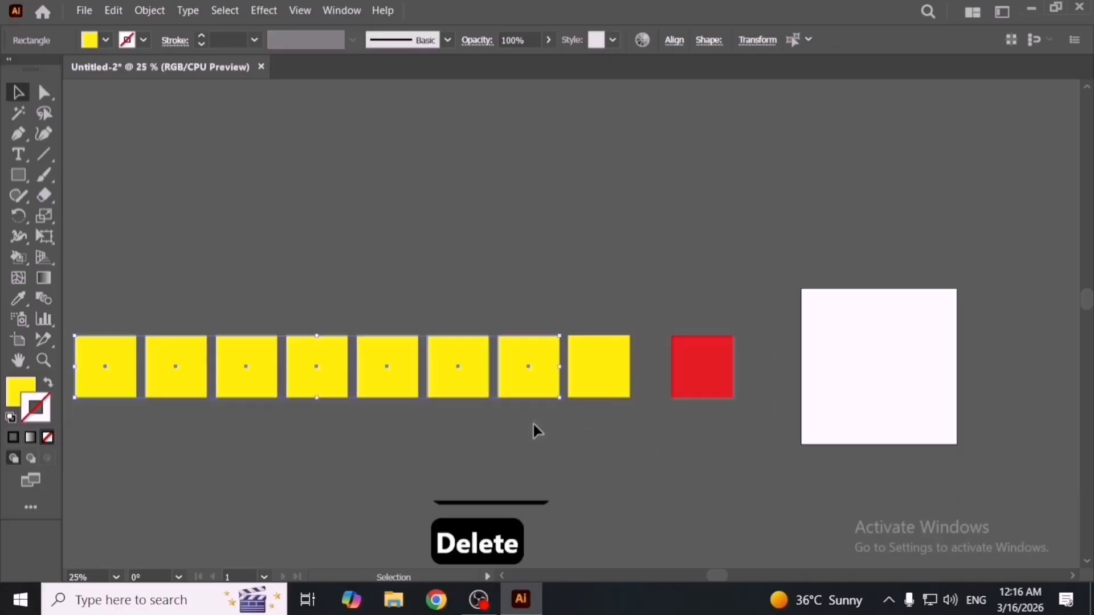
pyautogui.press('Delete')
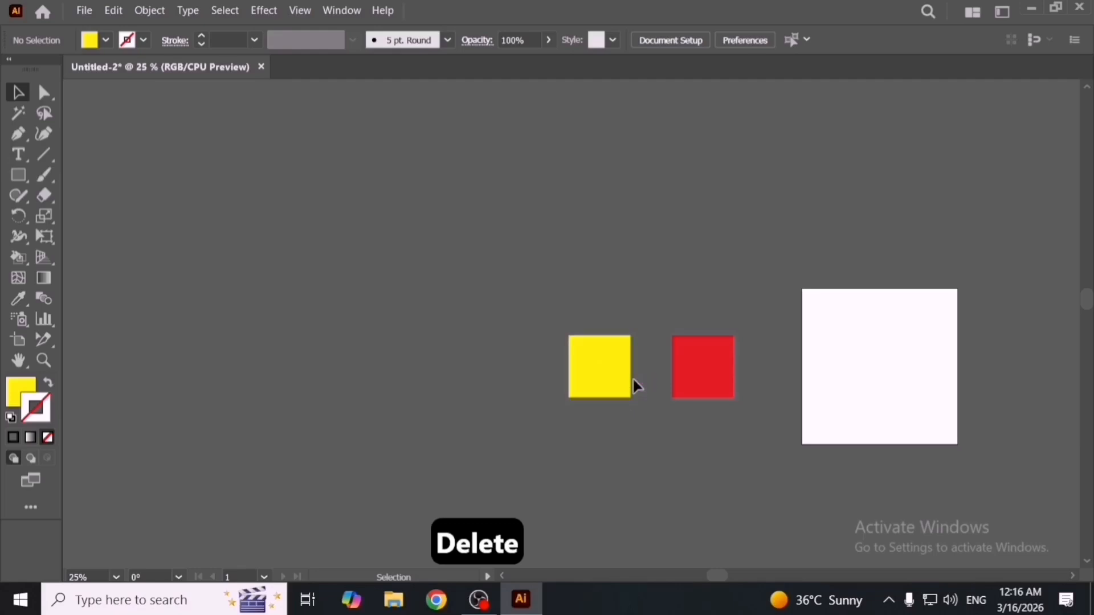
pyautogui.scroll(3, 634, 379)
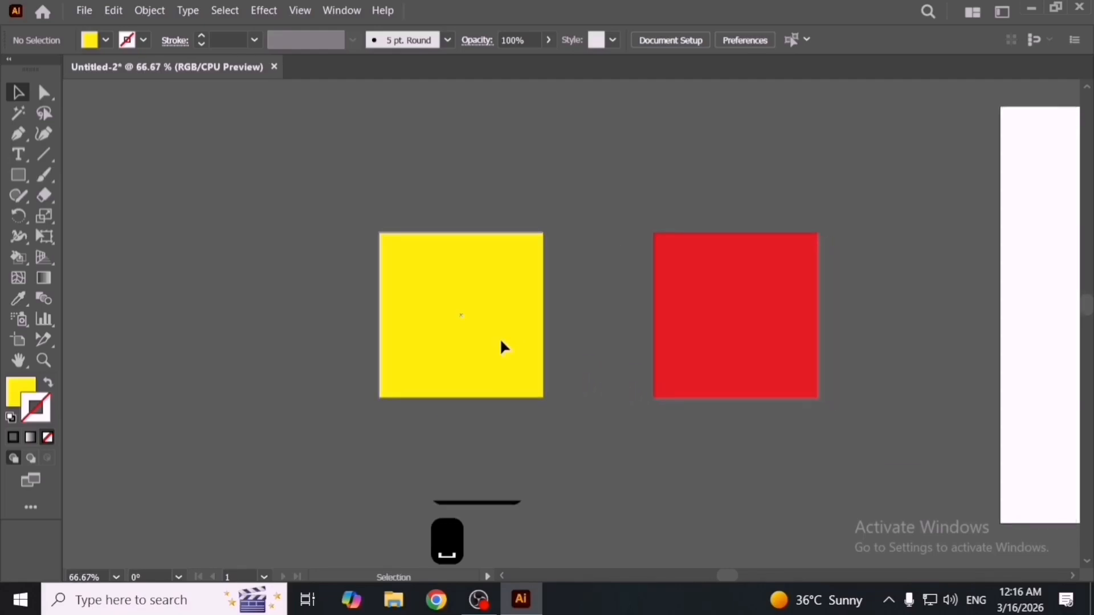
# Open the Move settings for the yellow square and place the dialog clear of the square's preview.
pyautogui.click(502, 343)
pyautogui.rightClick(499, 237)
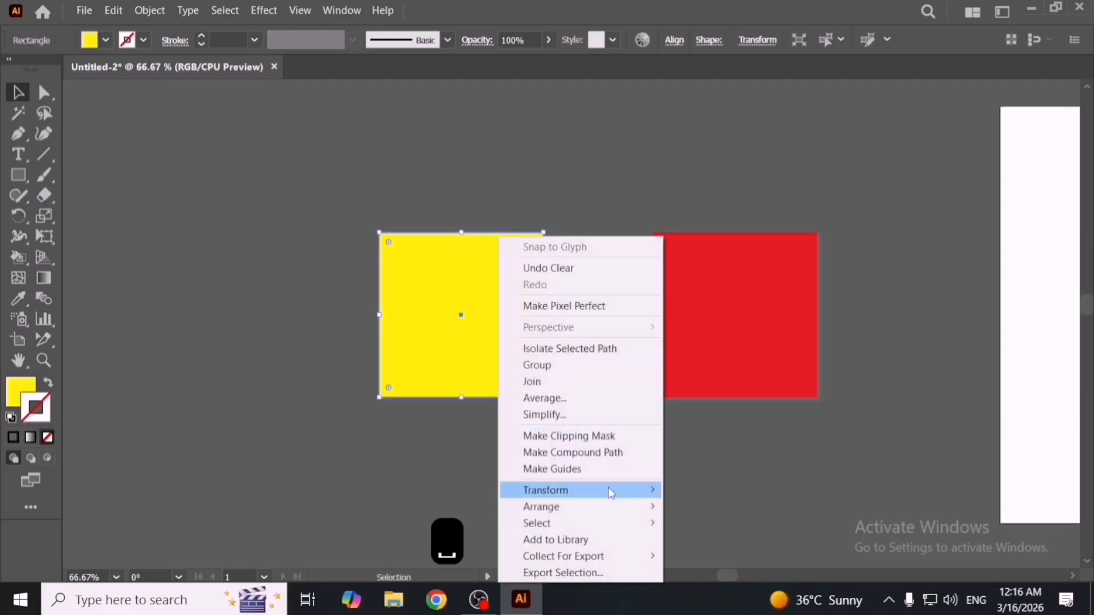
pyautogui.moveTo(620, 493)
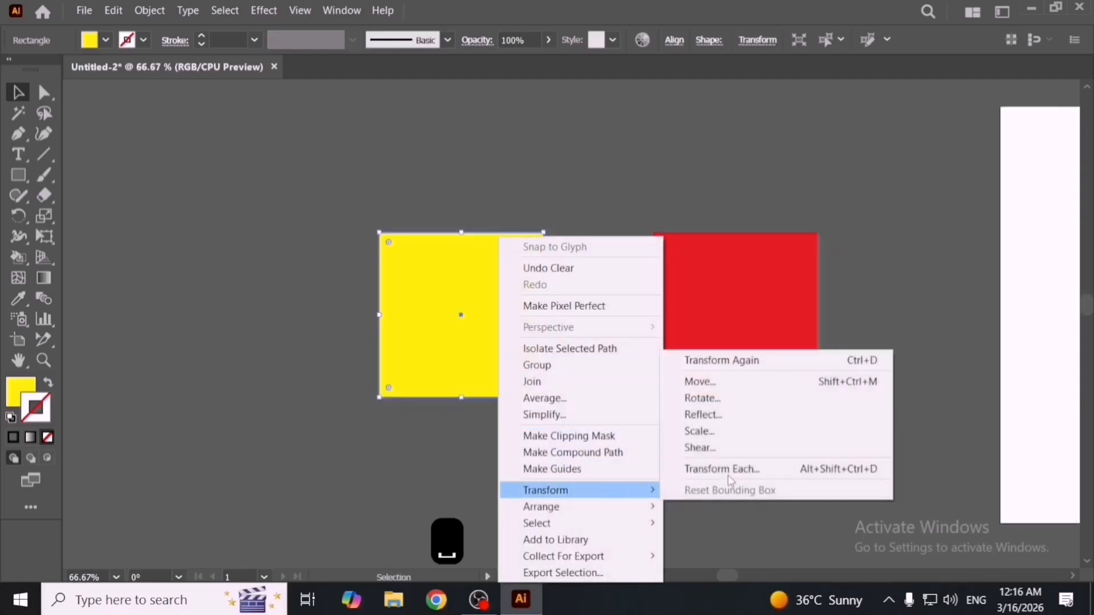
pyautogui.click(749, 389)
pyautogui.moveTo(903, 91); pyautogui.dragTo(751, 112)
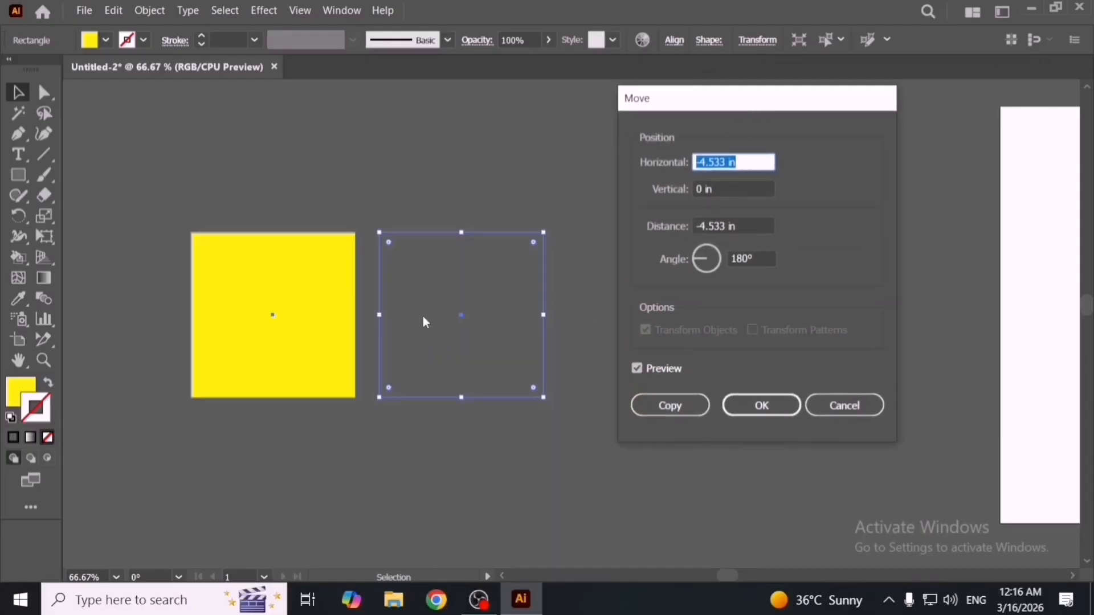
# Preview shifting the yellow square right and back left, ending with a horizontal Move offset of -3.875 in.
pyautogui.click(753, 156)
pyautogui.press('Up')
pyautogui.press('Up')
pyautogui.press('Up')
pyautogui.press('Up')
pyautogui.press('Up')
pyautogui.press('Up')
pyautogui.press('Up')
pyautogui.press('Up')
pyautogui.press('Up')
pyautogui.press('Up')
pyautogui.press('Up')
pyautogui.press('Up')
pyautogui.press('Up')
pyautogui.press('Up')
pyautogui.press('Up')
pyautogui.press('Up')
pyautogui.press('Up')
pyautogui.press('Up')
pyautogui.press('Up')
pyautogui.press('Up')
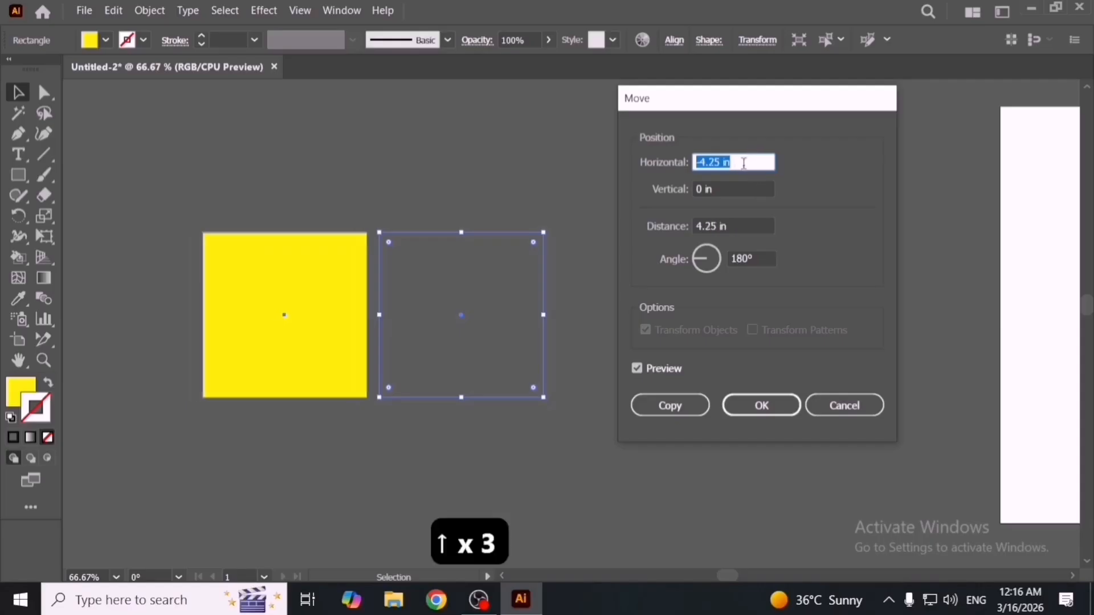
pyautogui.press('Up')
pyautogui.press('Up')
pyautogui.press('Up')
pyautogui.press('Up')
pyautogui.press('Up')
pyautogui.press('Up')
pyautogui.press('Down')
pyautogui.press('Down')
pyautogui.press('Down')
pyautogui.press('Down')
pyautogui.press('Down')
pyautogui.press('Down')
pyautogui.press('Down')
pyautogui.press('Down')
pyautogui.press('Down')
pyautogui.press('Down')
pyautogui.press('Down')
pyautogui.press('Down')
pyautogui.press('Down')
pyautogui.press('Down')
pyautogui.press('Down')
pyautogui.press('Down')
pyautogui.press('Down')
pyautogui.press('Down')
pyautogui.press('Down')
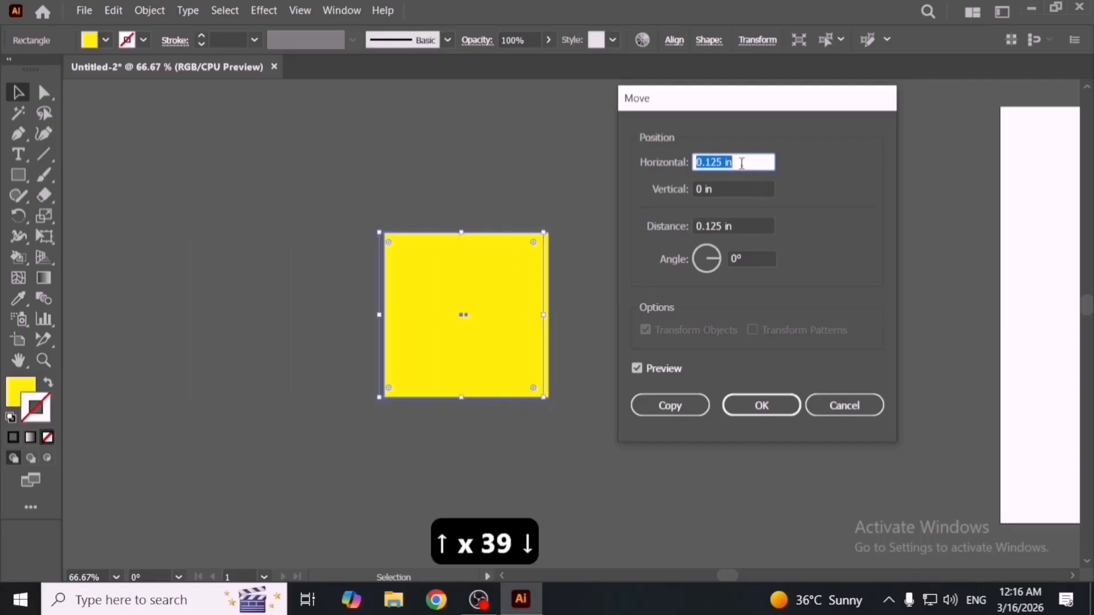
pyautogui.press('Down')
pyautogui.press('Down')
pyautogui.press('Down')
pyautogui.press('Down')
pyautogui.press('Down')
pyautogui.press('Down')
pyautogui.press('Down')
pyautogui.press('Down')
pyautogui.press('Down')
pyautogui.press('Down')
pyautogui.press('Down')
pyautogui.press('Down')
pyautogui.press('Down')
pyautogui.press('Down')
# Preview shifting the yellow square down and then up, ending with a vertical Move offset of -1.375 in.
pyautogui.press('Tab')
pyautogui.press('Up')
pyautogui.press('Up')
pyautogui.press('Up')
pyautogui.press('Up')
pyautogui.press('Up')
pyautogui.press('Up')
pyautogui.press('Up')
pyautogui.press('Up')
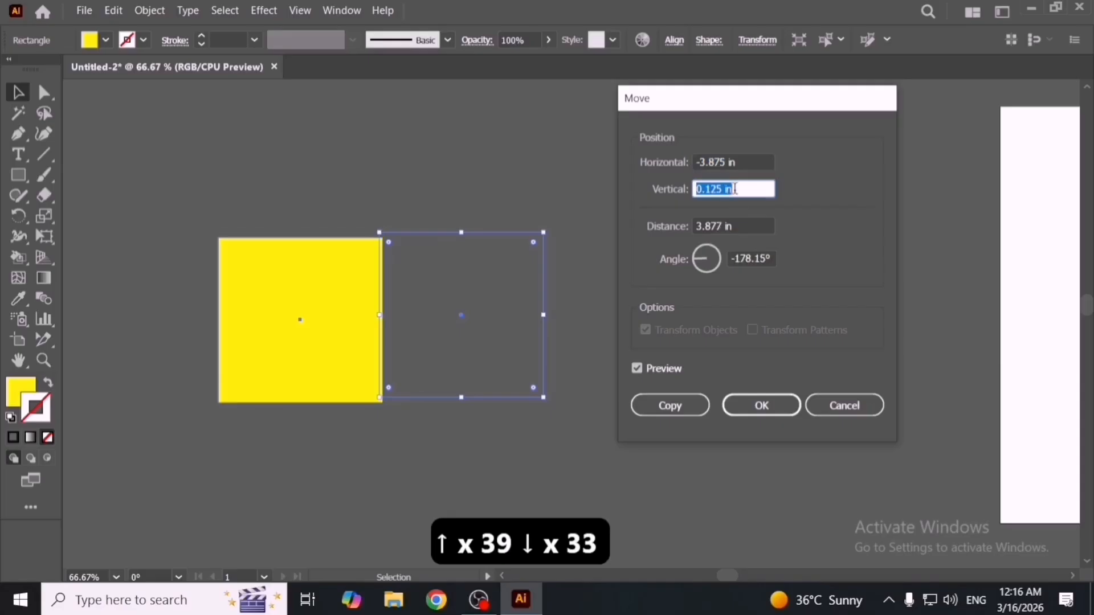
pyautogui.press('Down')
pyautogui.press('Down')
pyautogui.press('Down')
pyautogui.press('Down')
pyautogui.press('Down')
pyautogui.press('Down')
pyautogui.press('Down')
pyautogui.press('Down')
pyautogui.press('Down')
pyautogui.press('Down')
pyautogui.press('Down')
pyautogui.press('Down')
pyautogui.press('Down')
pyautogui.press('Down')
pyautogui.press('Down')
pyautogui.press('Down')
pyautogui.press('Down')
pyautogui.press('Down')
pyautogui.press('Down')
pyautogui.press('Down')
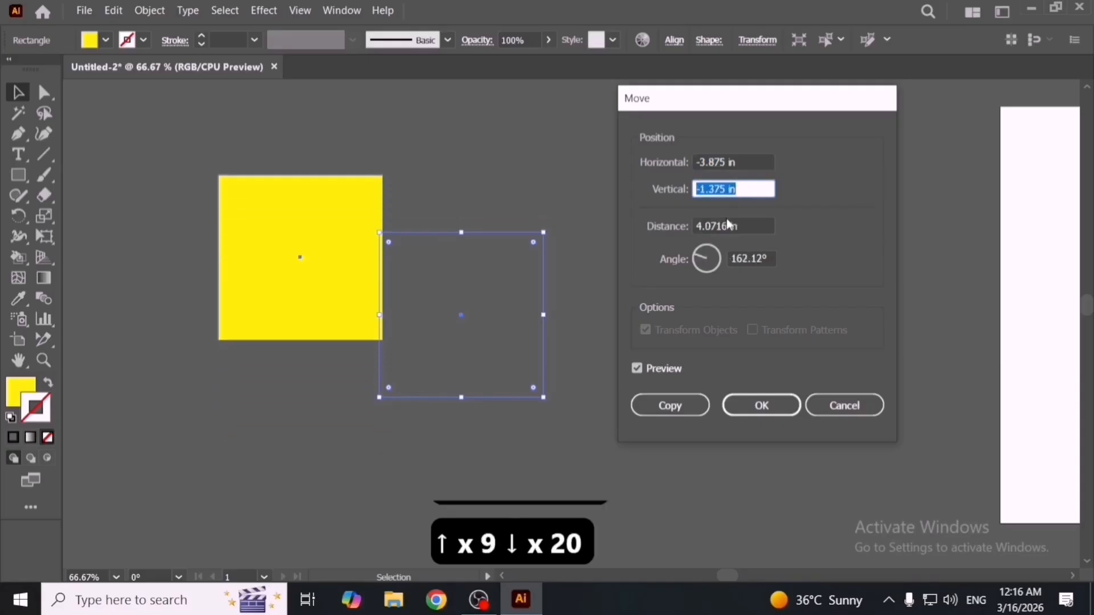
# Increase the yellow square's Move distance to 6.375 in.
pyautogui.press('Tab')
pyautogui.press('Up')
pyautogui.press('Up')
pyautogui.press('Up')
pyautogui.press('Up')
pyautogui.press('Up')
pyautogui.press('Up')
pyautogui.press('Up')
pyautogui.press('Up')
pyautogui.press('Up')
pyautogui.press('Up')
pyautogui.press('Up')
pyautogui.press('Up')
pyautogui.press('Up')
pyautogui.press('Up')
pyautogui.press('Up')
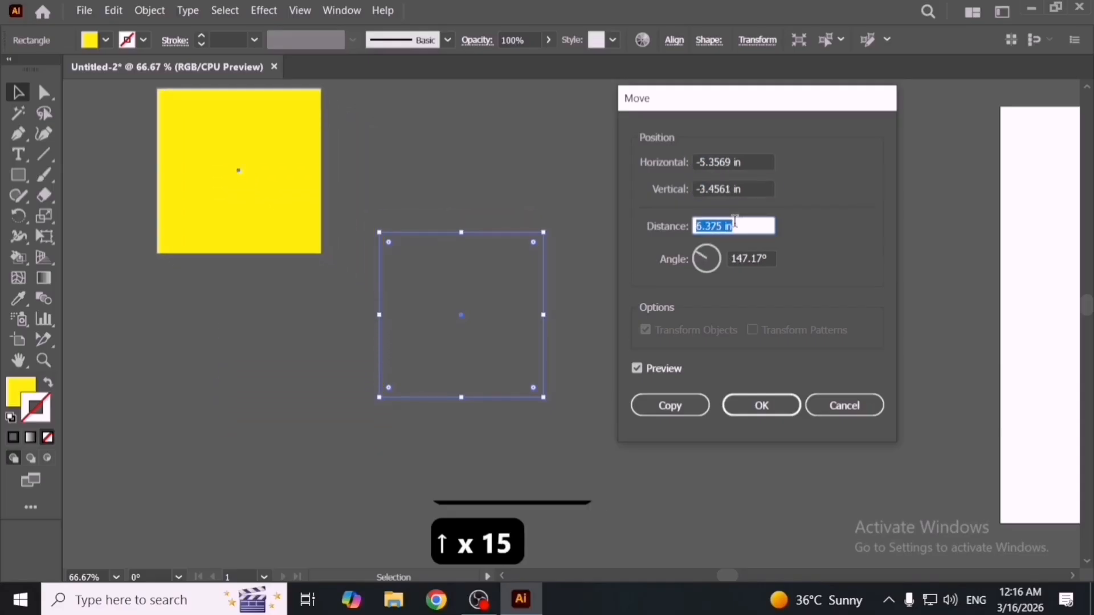
# Set the yellow square's horizontal Move offset to -4.875 in.
pyautogui.click(757, 163)
pyautogui.press('Up')
pyautogui.press('Up')
pyautogui.press('Up')
pyautogui.press('Up')
pyautogui.press('Up')
pyautogui.press('Up')
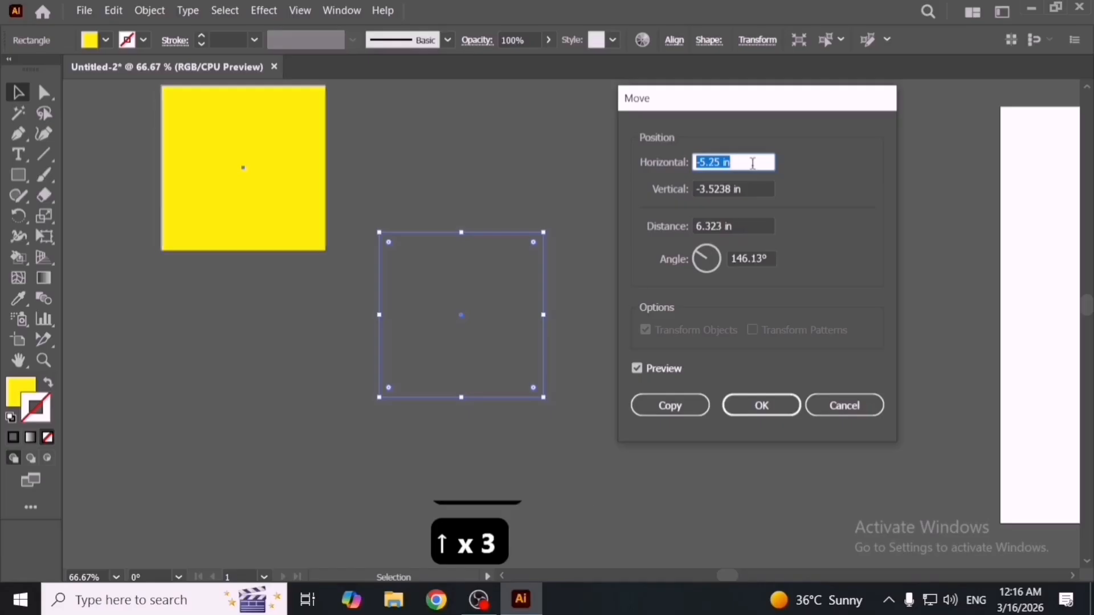
# Set the yellow square's vertical Move offset to -4.5 in.
pyautogui.click(748, 189)
pyautogui.press('Down')
pyautogui.press('Down')
pyautogui.press('Down')
pyautogui.press('Down')
pyautogui.press('Down')
pyautogui.press('Down')
pyautogui.press('Down')
pyautogui.press('Down')
pyautogui.press('Down')
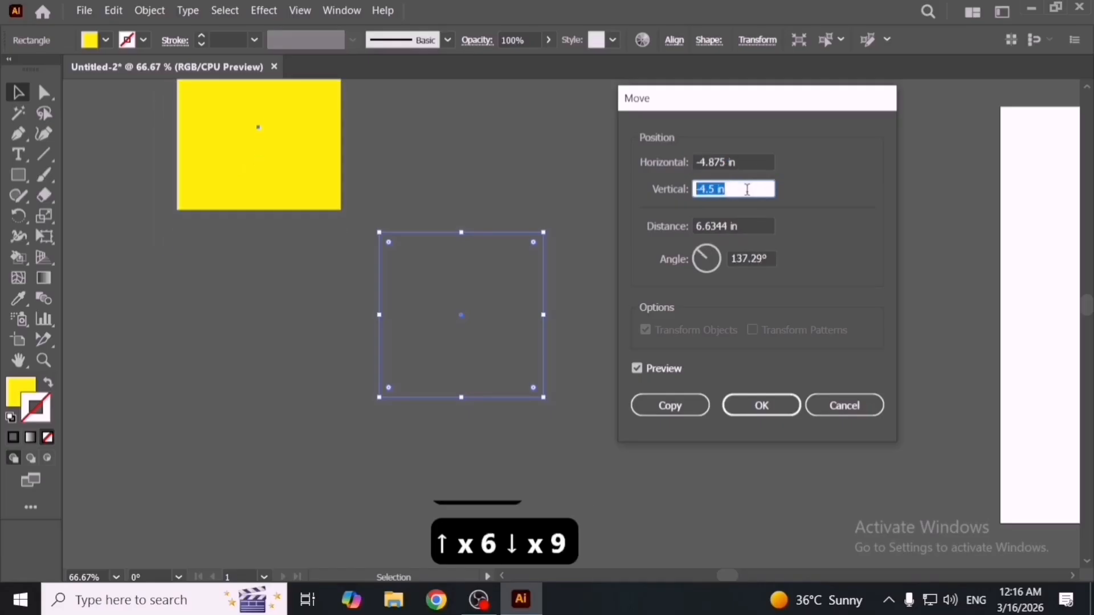
# Preview shifting the yellow square down and then up, ending with a vertical Move offset of -5.5 in.
pyautogui.press('Up')
pyautogui.press('Up')
pyautogui.press('Up')
pyautogui.press('Up')
pyautogui.press('Up')
pyautogui.press('Up')
pyautogui.press('Up')
pyautogui.press('Up')
pyautogui.press('Up')
pyautogui.press('Up')
pyautogui.press('Up')
pyautogui.press('Up')
pyautogui.press('Up')
pyautogui.press('Down')
pyautogui.press('Down')
pyautogui.press('Down')
pyautogui.press('Down')
pyautogui.press('Down')
pyautogui.press('Down')
pyautogui.press('Down')
pyautogui.press('Down')
pyautogui.press('Down')
pyautogui.press('Down')
pyautogui.press('Down')
pyautogui.press('Down')
pyautogui.press('Down')
pyautogui.press('Down')
pyautogui.press('Down')
pyautogui.press('Down')
pyautogui.press('Down')
pyautogui.press('Down')
pyautogui.press('Down')
pyautogui.press('Down')
pyautogui.press('Down')
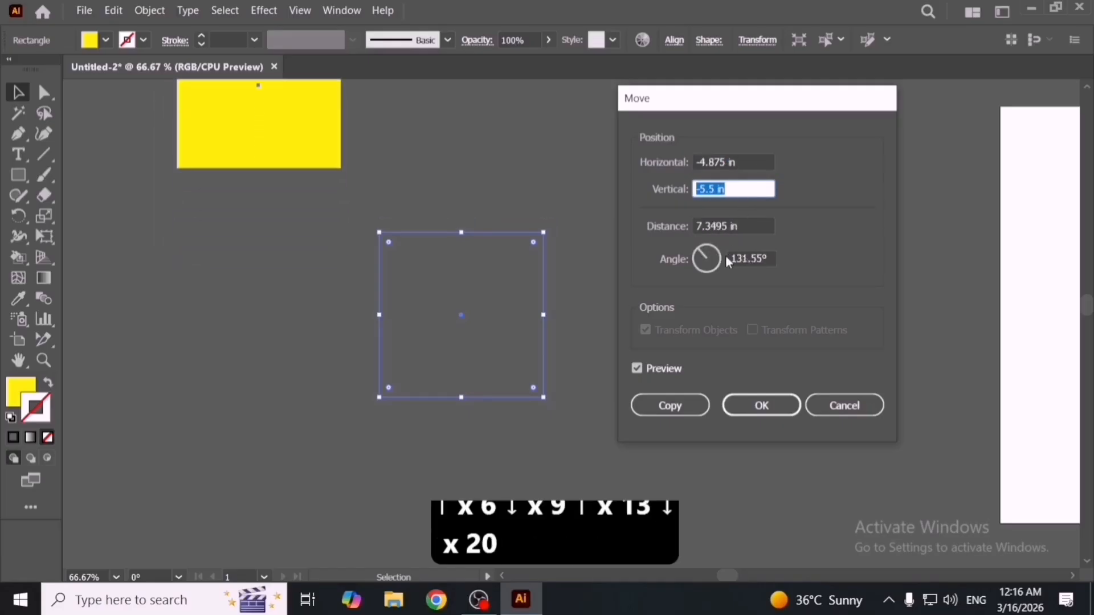
# Set the yellow square's vertical Move offset to -0.875 in.
pyautogui.press('Up')
pyautogui.press('Up')
pyautogui.press('Up')
pyautogui.press('Up')
pyautogui.press('Up')
pyautogui.press('Up')
pyautogui.press('Up')
pyautogui.press('Up')
pyautogui.press('Up')
pyautogui.press('Up')
pyautogui.press('Up')
pyautogui.press('Up')
pyautogui.press('Up')
pyautogui.press('Up')
pyautogui.press('Up')
pyautogui.press('Up')
pyautogui.press('Up')
pyautogui.press('Up')
pyautogui.press('Up')
pyautogui.press('Up')
pyautogui.press('Up')
pyautogui.press('Up')
pyautogui.press('Up')
pyautogui.press('Up')
pyautogui.press('Up')
pyautogui.press('Up')
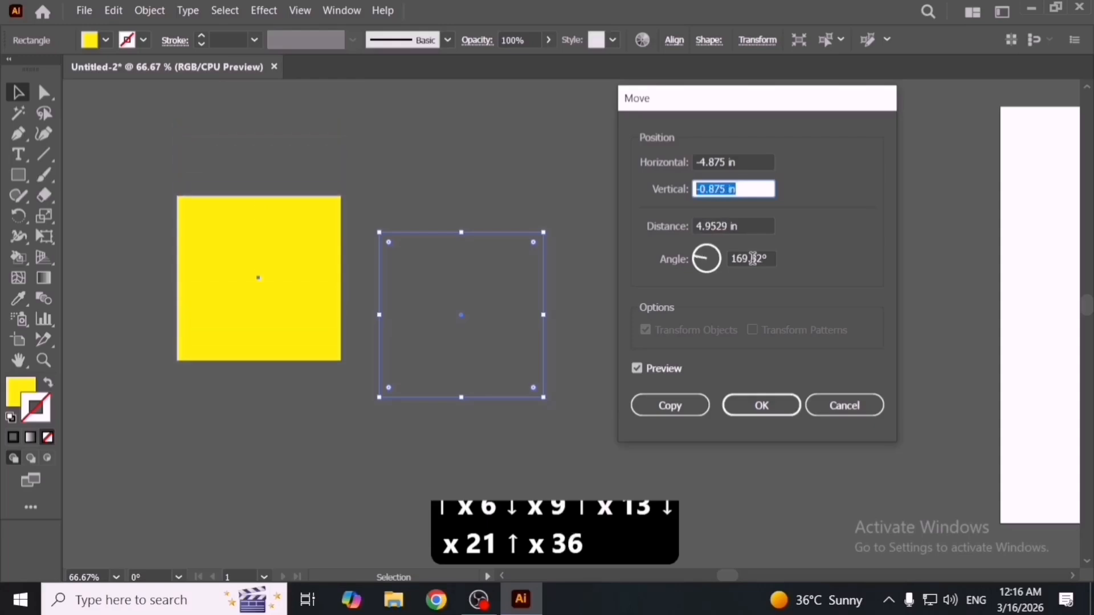
# Increase the yellow square's Move angle to 240°.
pyautogui.click(752, 258)
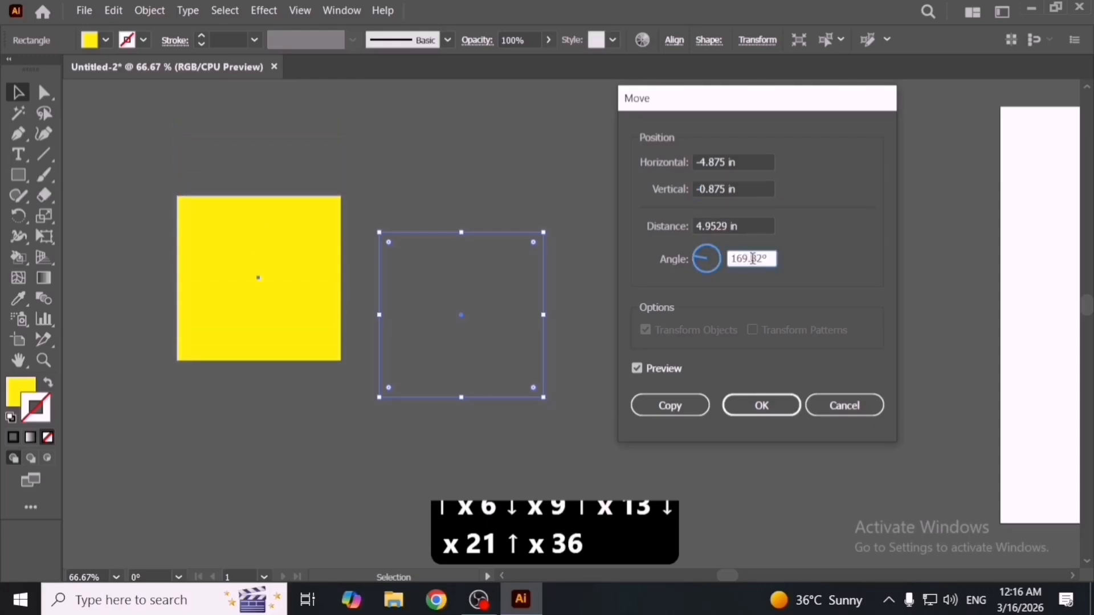
pyautogui.press('Up')
pyautogui.press('Up')
pyautogui.press('Up')
pyautogui.press('Up')
pyautogui.press('Up')
pyautogui.press('Up')
pyautogui.press('Up')
pyautogui.press('Up')
pyautogui.press('Up')
pyautogui.press('Up')
pyautogui.press('Up')
pyautogui.press('Up')
pyautogui.press('Up')
pyautogui.press('Up')
pyautogui.press('Up')
pyautogui.press('Up')
pyautogui.press('Up')
pyautogui.press('Up')
pyautogui.press('Up')
pyautogui.press('Up')
pyautogui.press('Up')
pyautogui.press('Up')
pyautogui.press('Up')
pyautogui.press('Up')
pyautogui.press('Up')
pyautogui.press('Up')
pyautogui.press('Up')
pyautogui.press('Up')
pyautogui.press('Up')
pyautogui.press('Up')
pyautogui.press('Up')
pyautogui.press('Up')
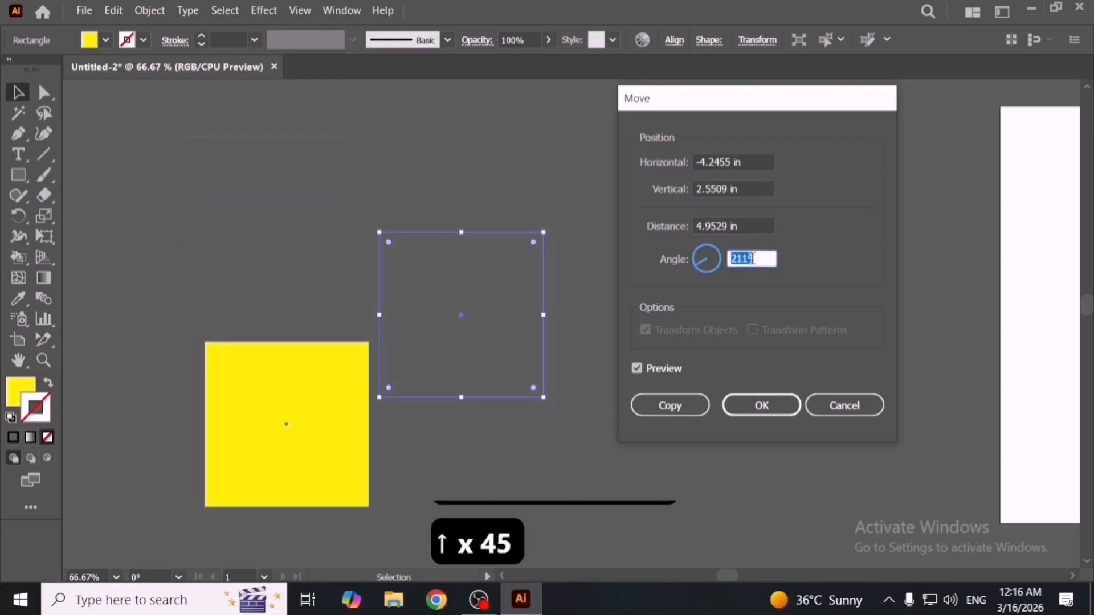
# Preview lengthening and then shortening the yellow square's Move distance along the current angle.
pyautogui.click(750, 225)
pyautogui.press('Up')
pyautogui.press('Up')
pyautogui.press('Up')
pyautogui.press('Up')
pyautogui.press('Up')
pyautogui.press('Up')
pyautogui.press('Up')
pyautogui.press('Up')
pyautogui.press('Up')
pyautogui.press('Up')
pyautogui.press('Up')
pyautogui.press('Up')
pyautogui.press('Up')
pyautogui.press('Up')
pyautogui.press('Up')
pyautogui.press('Up')
pyautogui.press('Up')
pyautogui.press('Up')
pyautogui.press('Up')
pyautogui.press('Up')
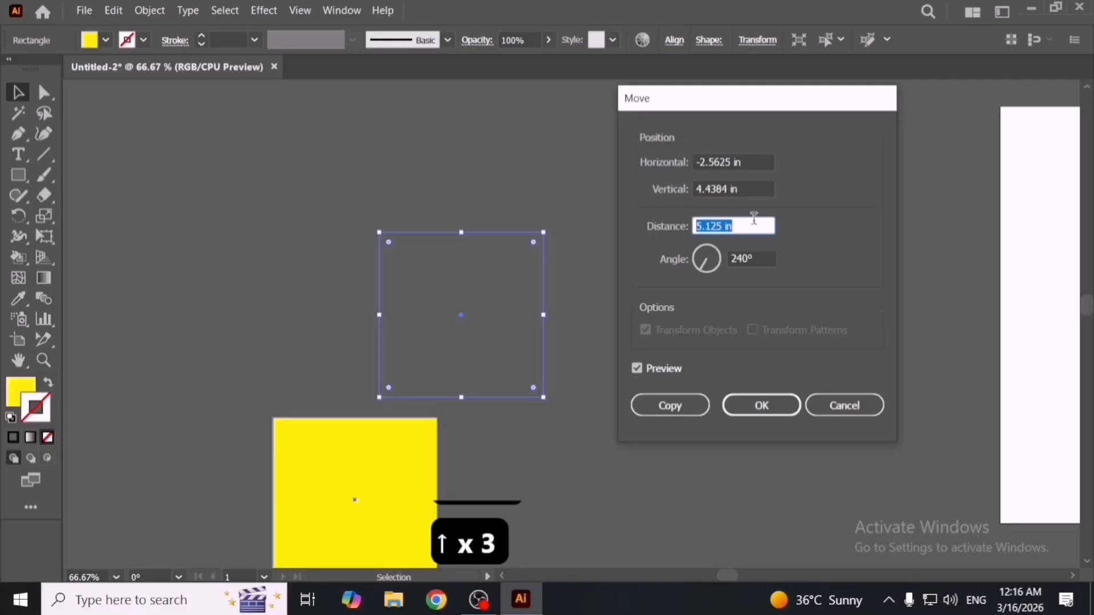
pyautogui.press('Up')
pyautogui.press('Up')
pyautogui.press('Down')
pyautogui.press('Down')
pyautogui.press('Down')
pyautogui.press('Down')
pyautogui.press('Down')
pyautogui.press('Down')
pyautogui.press('Down')
pyautogui.press('Down')
pyautogui.press('Down')
pyautogui.press('Down')
pyautogui.press('Down')
pyautogui.press('Down')
pyautogui.press('Down')
pyautogui.press('Down')
pyautogui.press('Down')
pyautogui.press('Down')
pyautogui.press('Down')
pyautogui.press('Down')
pyautogui.press('Down')
pyautogui.press('Down')
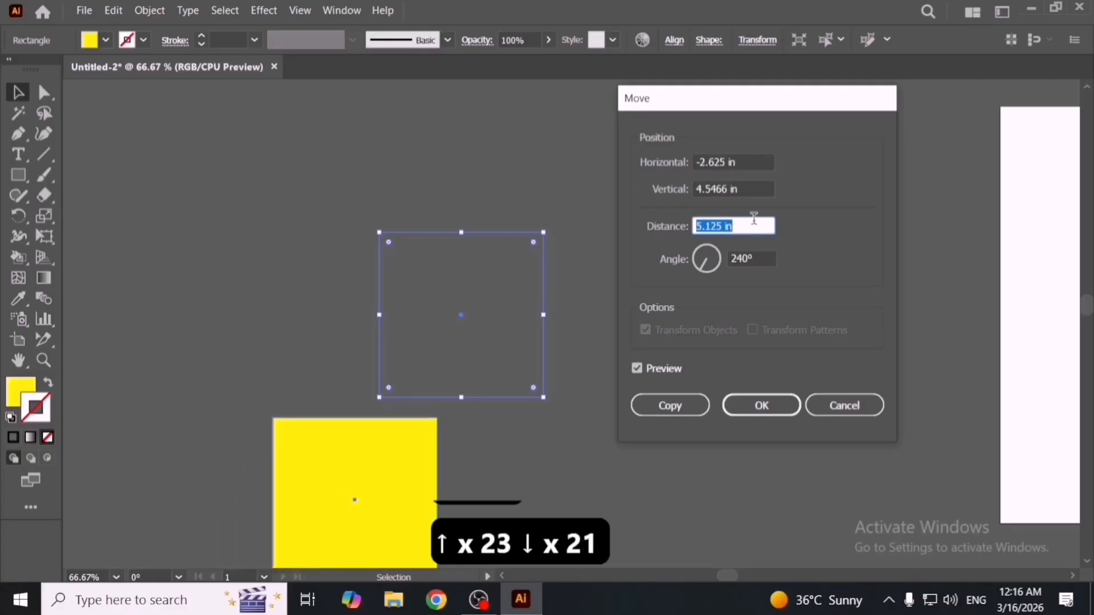
# Set the yellow square's Move distance to 5.5 in.
pyautogui.press('Up')
pyautogui.press('Up')
pyautogui.press('Up')
pyautogui.press('Up')
pyautogui.press('Up')
pyautogui.press('Up')
pyautogui.press('Up')
pyautogui.press('Up')
pyautogui.press('Up')
pyautogui.press('Up')
pyautogui.press('Up')
pyautogui.press('Up')
# Set the yellow square's horizontal Move offset to -1.625 in.
pyautogui.click(752, 163)
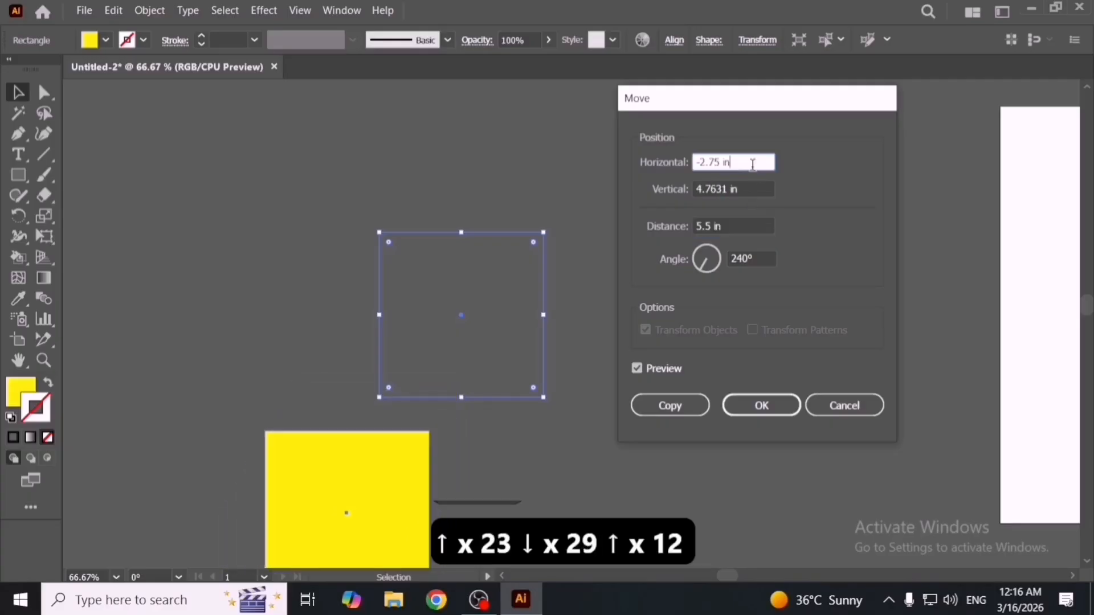
pyautogui.press('Up')
pyautogui.press('Up')
pyautogui.press('Up')
pyautogui.press('Up')
pyautogui.press('Up')
pyautogui.press('Up')
pyautogui.press('Up')
pyautogui.press('Up')
pyautogui.press('Up')
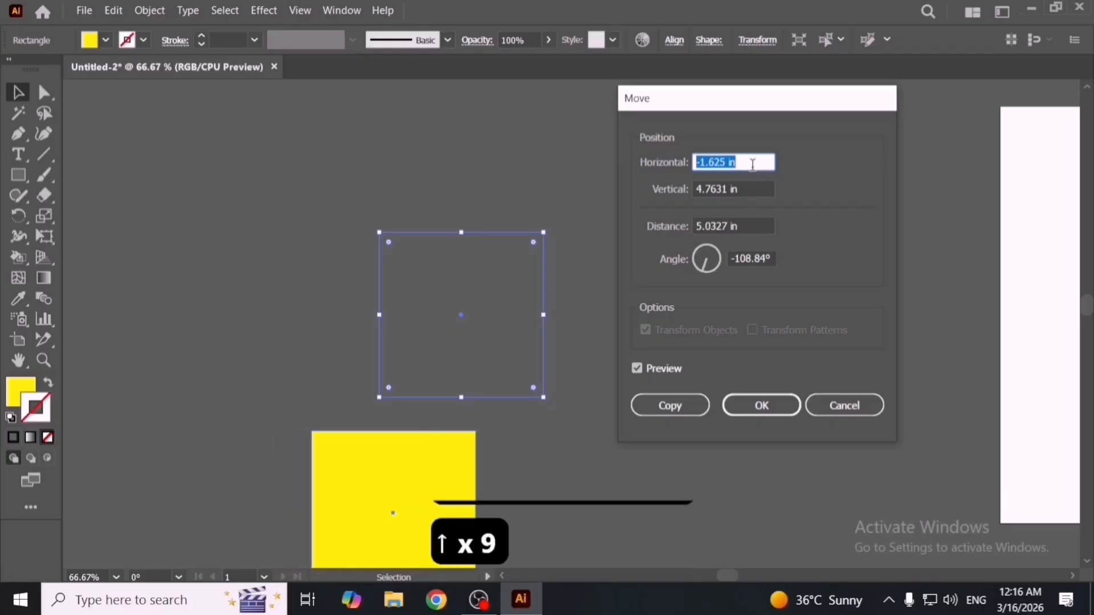
# Set the yellow square's horizontal Move offset to -5.875 in.
pyautogui.press('Down')
pyautogui.press('Down')
pyautogui.press('Down')
pyautogui.press('Down')
pyautogui.press('Down')
pyautogui.press('Down')
pyautogui.press('Down')
pyautogui.press('Down')
pyautogui.press('Down')
pyautogui.press('Down')
pyautogui.press('Down')
pyautogui.press('Down')
pyautogui.press('Down')
pyautogui.press('Down')
pyautogui.press('Down')
pyautogui.press('Down')
pyautogui.press('Down')
pyautogui.press('Down')
pyautogui.press('Down')
pyautogui.press('Down')
pyautogui.press('Down')
pyautogui.press('Down')
pyautogui.press('Down')
pyautogui.press('Down')
pyautogui.press('Down')
pyautogui.press('Down')
pyautogui.press('Down')
pyautogui.press('Down')
pyautogui.press('Down')
pyautogui.press('Down')
pyautogui.press('Down')
pyautogui.press('Down')
pyautogui.press('Down')
pyautogui.press('Down')
pyautogui.press('Down')
# Set the yellow square's vertical Move offset to 2.375 in.
pyautogui.click(752, 188)
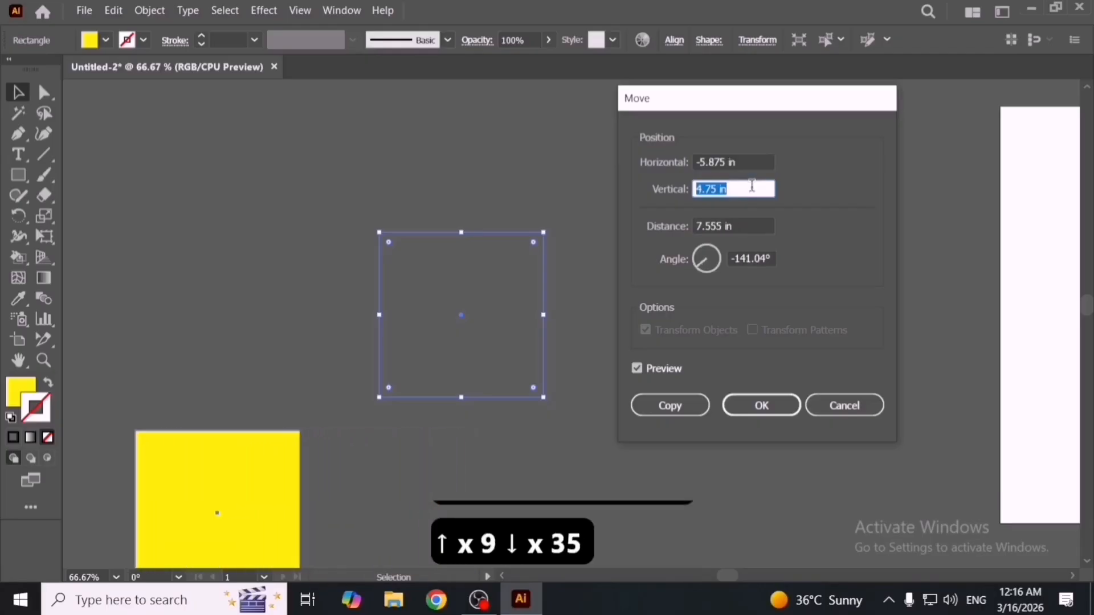
pyautogui.press('Down')
pyautogui.press('Down')
pyautogui.press('Down')
pyautogui.press('Down')
pyautogui.press('Down')
pyautogui.press('Down')
pyautogui.press('Down')
pyautogui.press('Down')
pyautogui.press('Down')
pyautogui.press('Down')
pyautogui.press('Down')
pyautogui.press('Down')
pyautogui.press('Down')
pyautogui.press('Down')
pyautogui.press('Down')
pyautogui.press('Down')
pyautogui.press('Down')
pyautogui.press('Down')
pyautogui.press('Down')
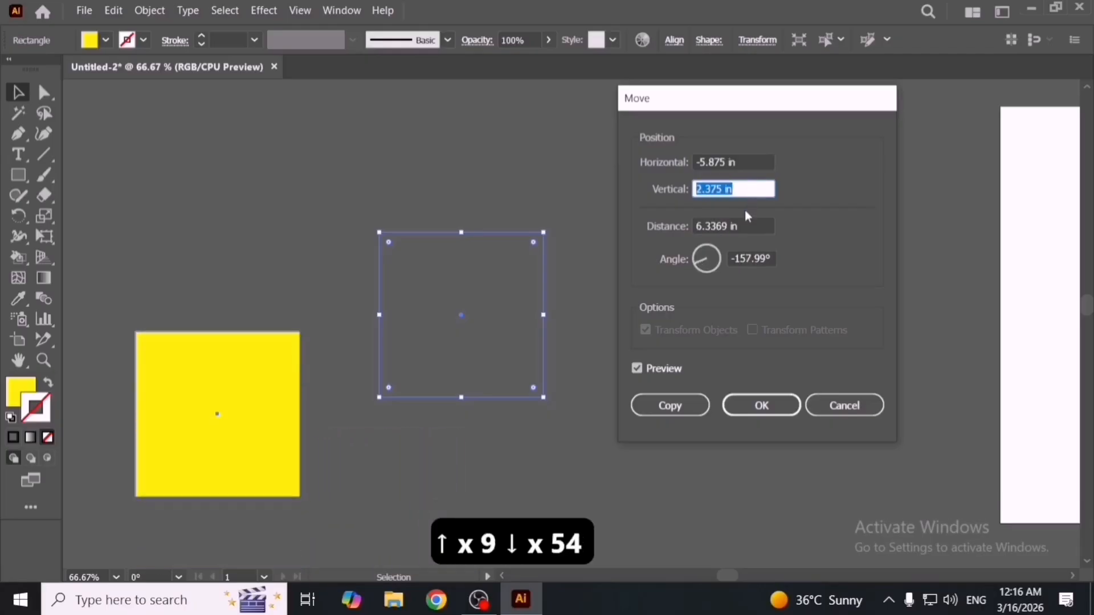
# Set the horizontal Move offset to -5 in and create a moved copy of the yellow square.
pyautogui.click(743, 163)
pyautogui.press('Up')
pyautogui.press('Up')
pyautogui.press('Up')
pyautogui.press('Up')
pyautogui.press('Up')
pyautogui.press('Up')
pyautogui.press('Up')
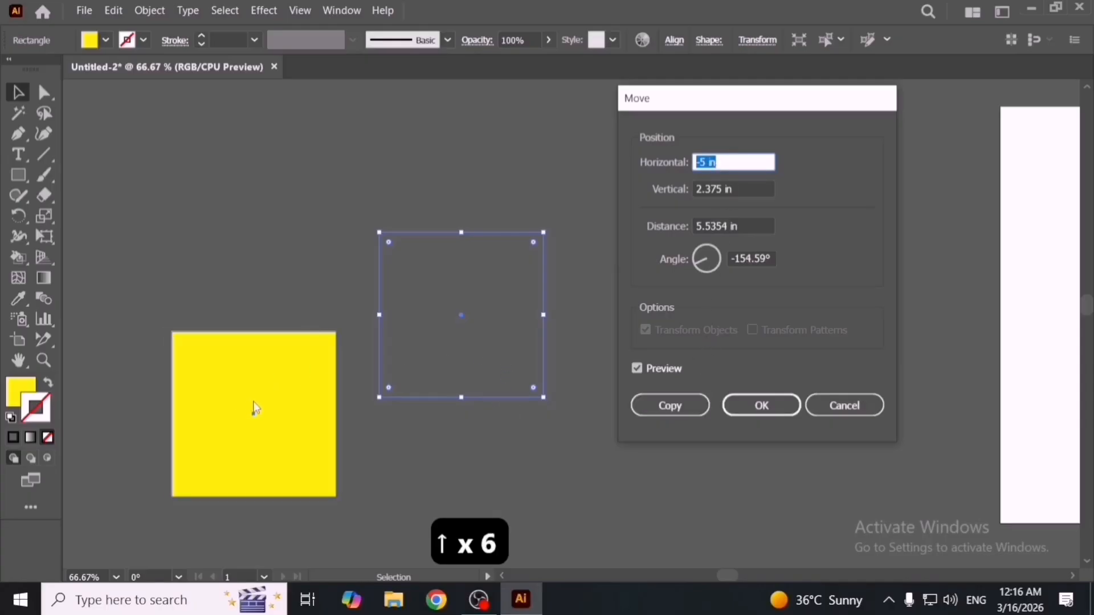
pyautogui.click(652, 405)
# Repeat the copied move three times to continue the diagonal row of yellow squares.
pyautogui.hotkey('ctrl', '-')
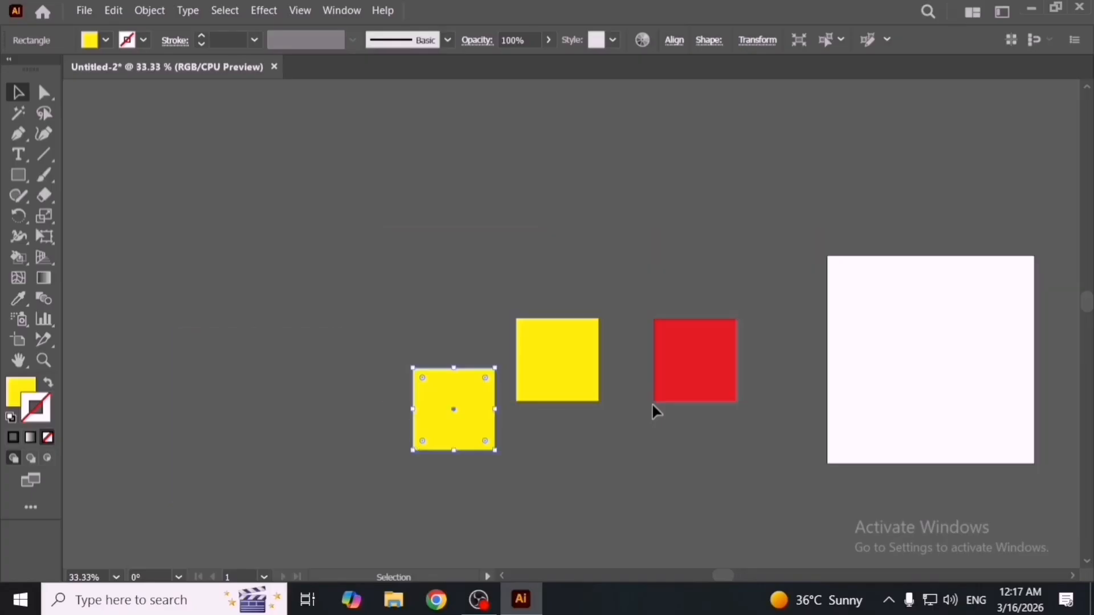
pyautogui.hotkey('ctrl', 'd')
pyautogui.hotkey('ctrl', 'd')
pyautogui.hotkey('ctrl', 'd')
# Delete the four copied yellow squares, keeping the original yellow and red squares.
pyautogui.press('space')
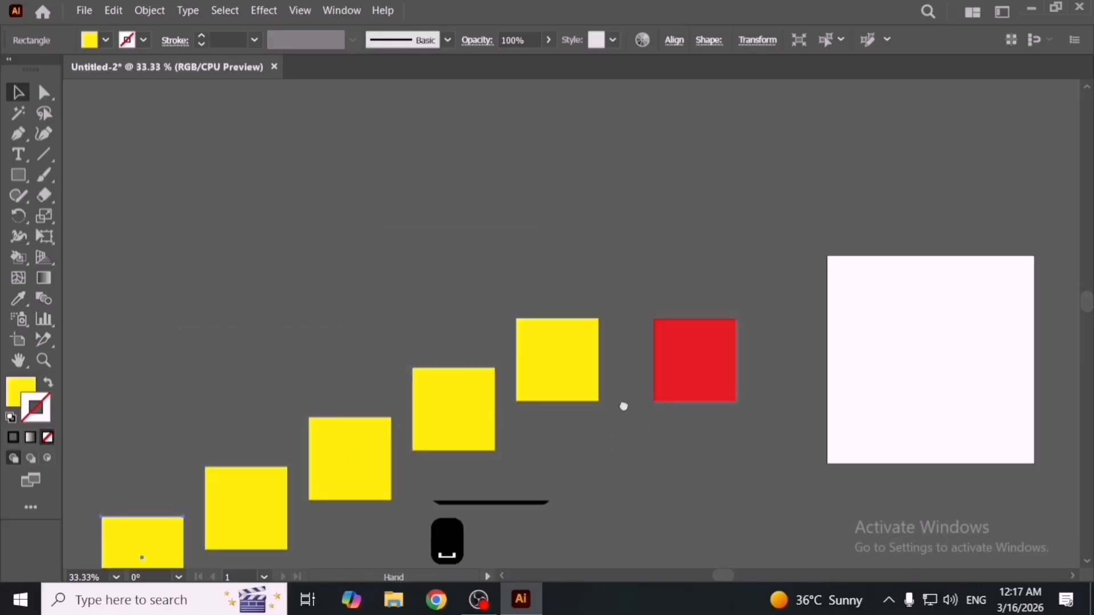
pyautogui.moveTo(622, 405); pyautogui.dragTo(753, 329)
pyautogui.moveTo(258, 256); pyautogui.dragTo(647, 471)
pyautogui.press('Delete')
pyautogui.press('space')
pyautogui.moveTo(763, 313); pyautogui.dragTo(410, 301)
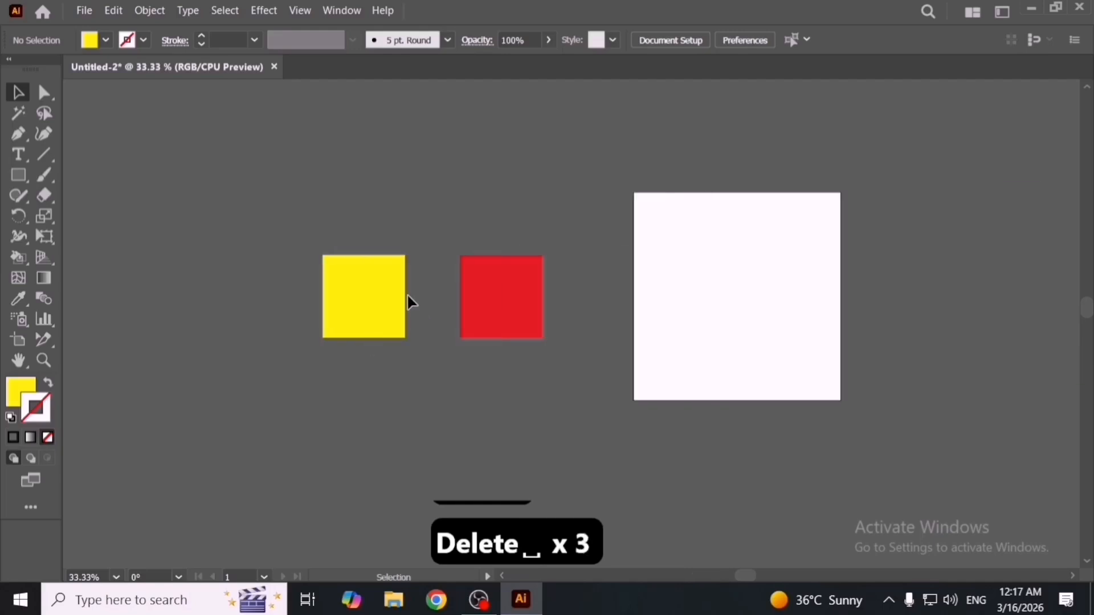
pyautogui.click(370, 281)
pyautogui.rightClick(371, 281)
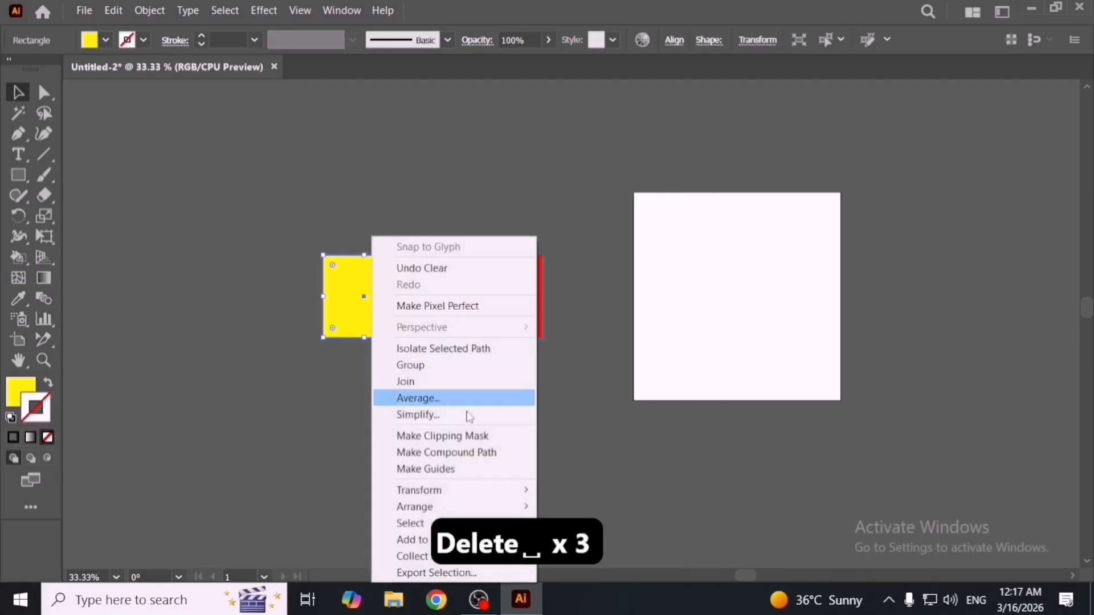
pyautogui.moveTo(501, 494)
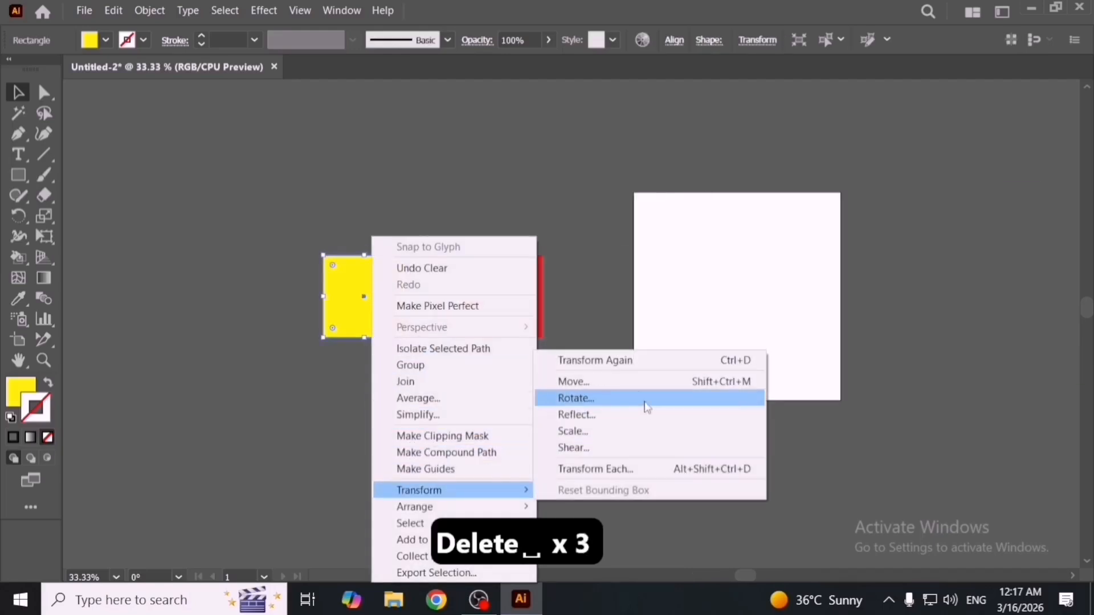
pyautogui.click(613, 220)
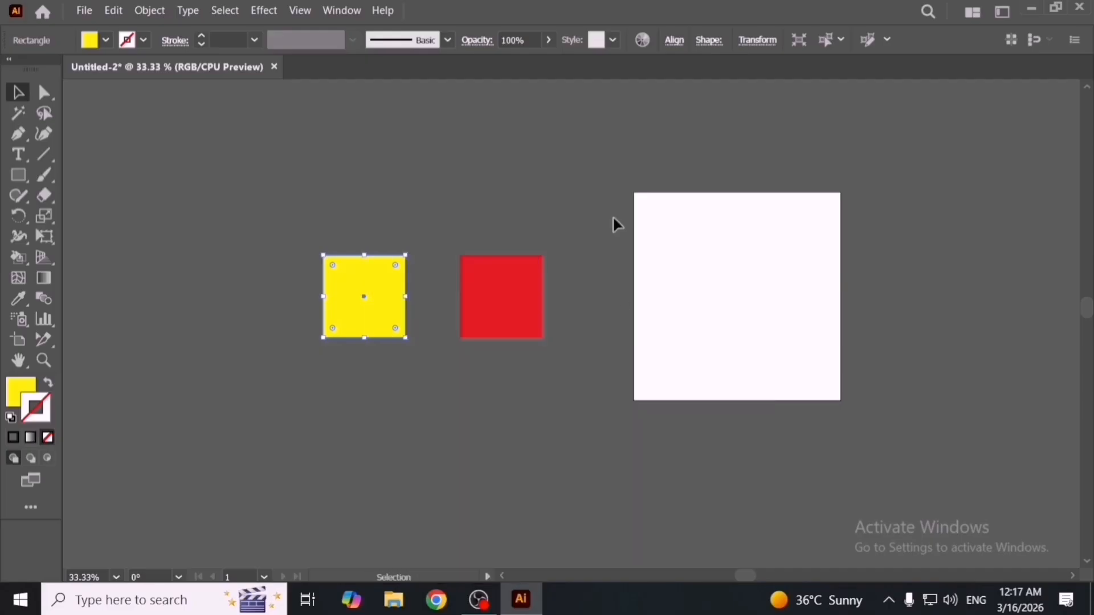
pyautogui.click(613, 220)
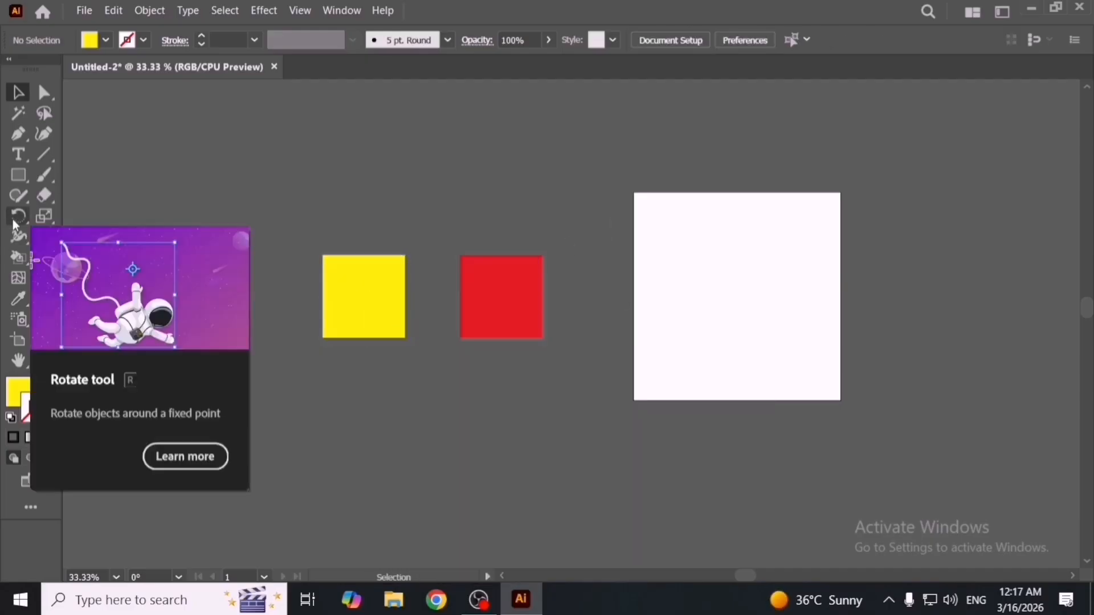
# Draw a tall, narrow yellow rectangle to the left of the yellow square.
pyautogui.click(22, 174)
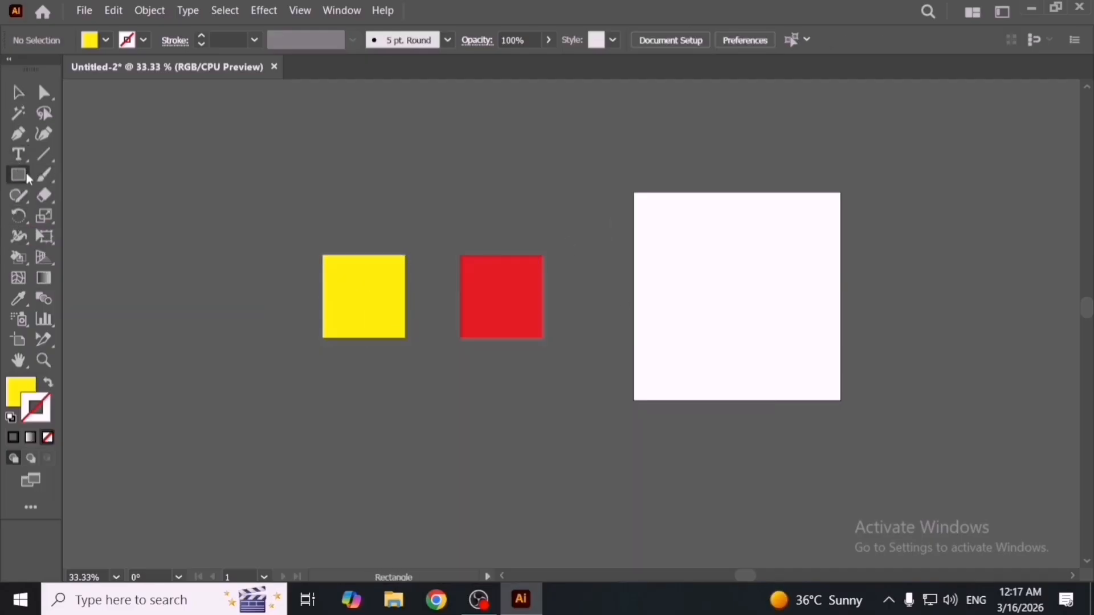
pyautogui.moveTo(125, 232); pyautogui.dragTo(397, 244)
pyautogui.moveTo(358, 204)
pyautogui.mouseDown()
pyautogui.moveTo(433, 386)
pyautogui.moveTo(421, 413)
pyautogui.mouseUp()
# Round the rectangle's corners fully into a pill shape and shift it slightly to the right.
pyautogui.press('v')
pyautogui.press('a')
pyautogui.moveTo(413, 219); pyautogui.dragTo(392, 241)
pyautogui.press('v')
pyautogui.moveTo(404, 324); pyautogui.dragTo(459, 329)
pyautogui.scroll(1, 459, 330)
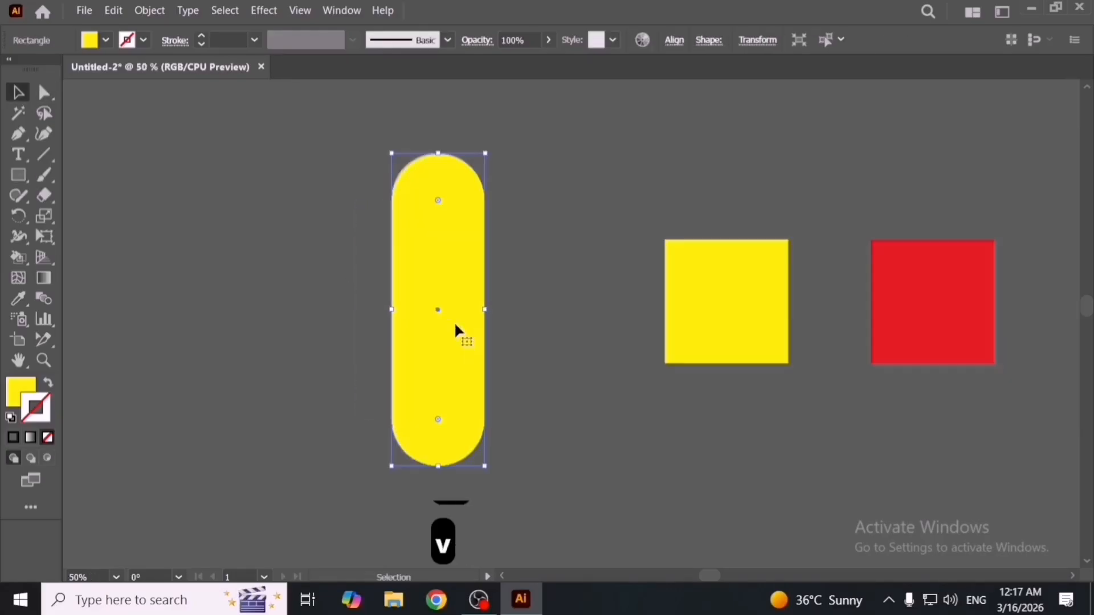
# Open Rotate for the pill shape and preview increasing its rotation angle.
pyautogui.rightClick(445, 239)
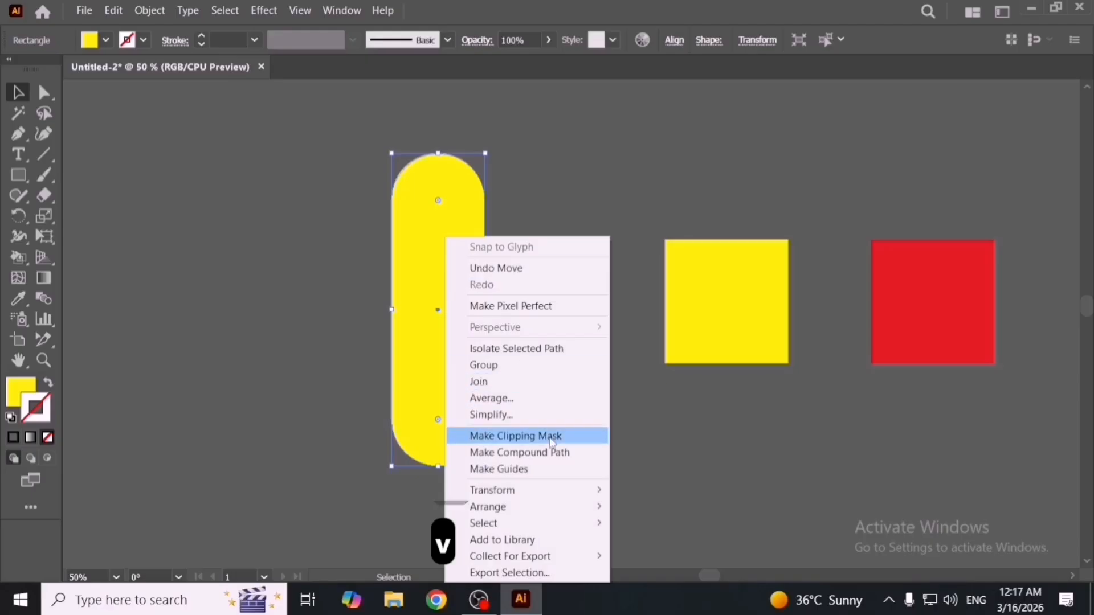
pyautogui.moveTo(580, 491)
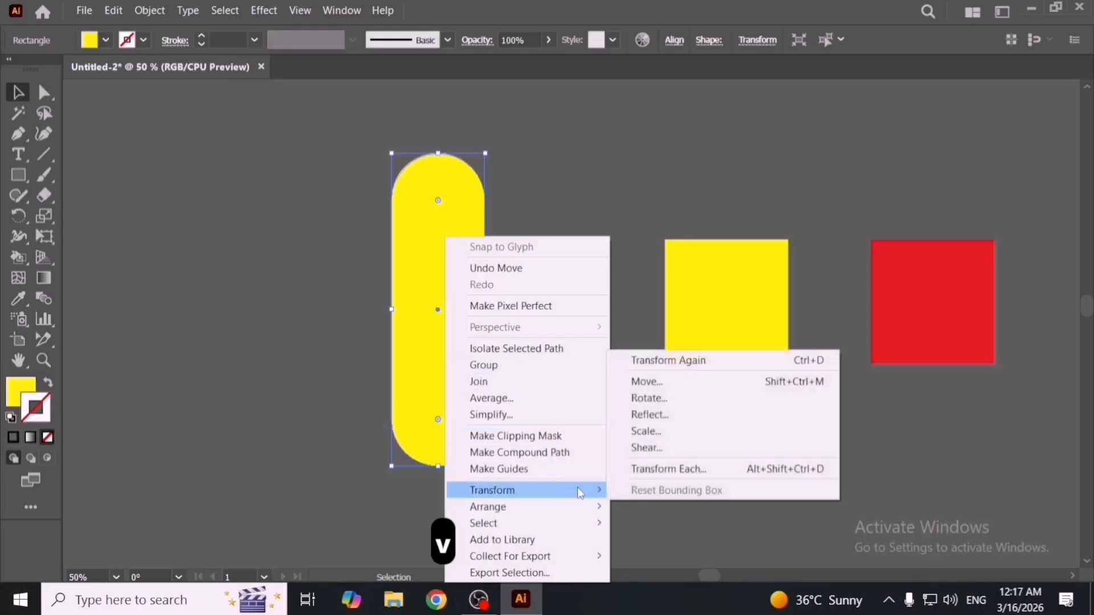
pyautogui.click(682, 403)
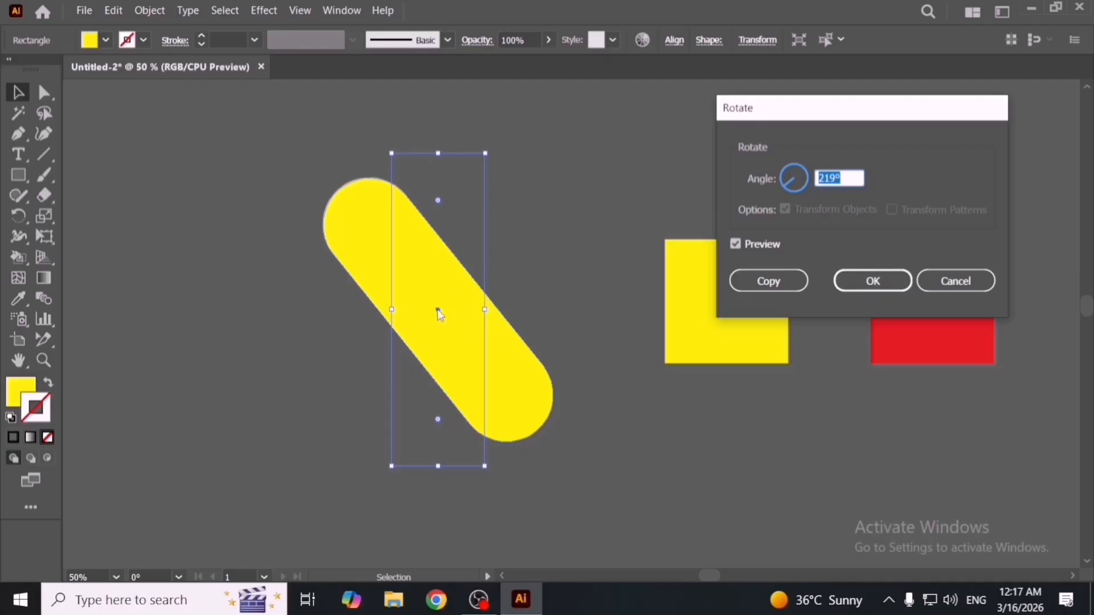
pyautogui.press('Up')
pyautogui.press('Up')
pyautogui.press('Up')
pyautogui.press('Up')
pyautogui.press('Up')
pyautogui.press('Up')
pyautogui.press('Up')
pyautogui.press('Up')
pyautogui.press('Up')
pyautogui.press('Up')
pyautogui.press('Up')
pyautogui.press('Up')
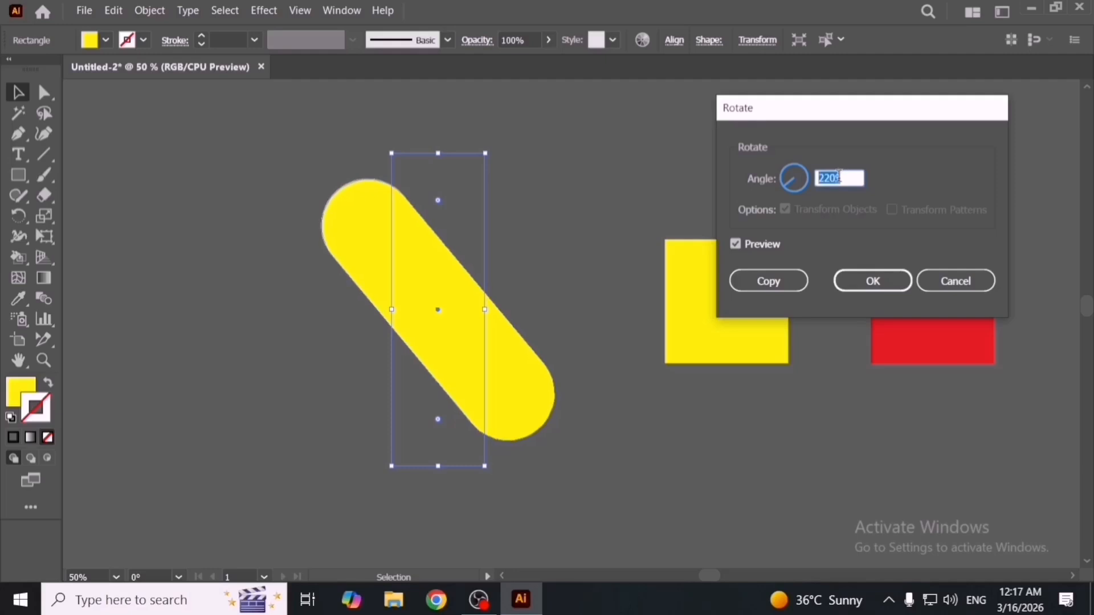
# Set the pill shape's Rotate angle to 220° and create a rotated copy.
pyautogui.press('Down')
pyautogui.press('Down')
pyautogui.press('Down')
pyautogui.press('Down')
pyautogui.press('Down')
pyautogui.press('Down')
pyautogui.press('Down')
pyautogui.press('Down')
pyautogui.press('Down')
pyautogui.press('Down')
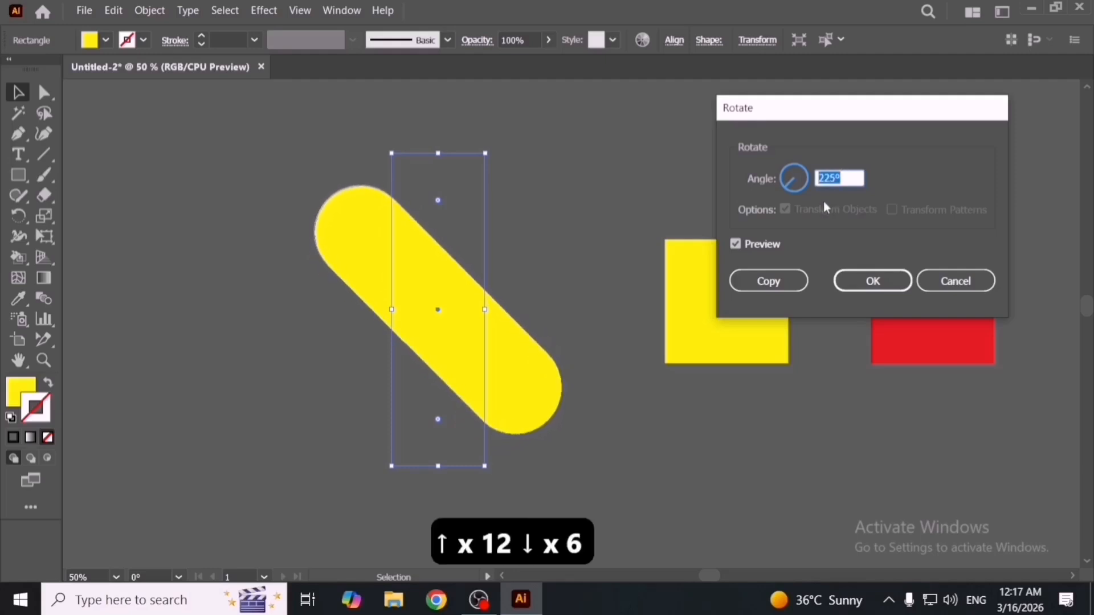
pyautogui.click(791, 290)
# Repeat the rotated copy three times to complete a flower of overlapping pill shapes.
pyautogui.hotkey('ctrl', 'd')
pyautogui.hotkey('ctrl', 'd')
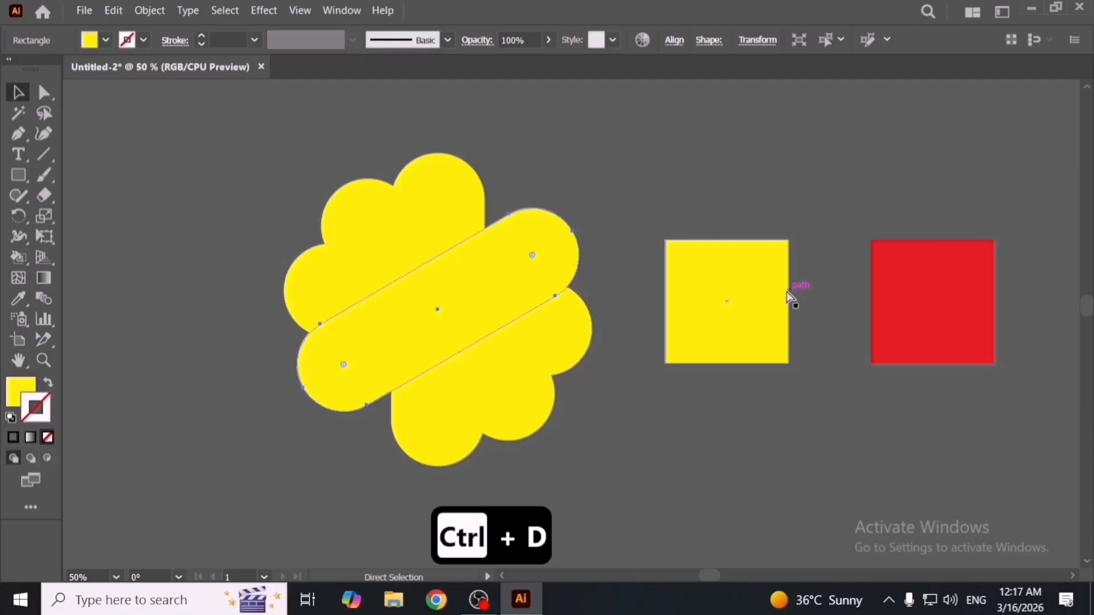
pyautogui.hotkey('ctrl', 'd')
# Select all the flower's pill shapes, set their opacity to 56%, and deselect them.
pyautogui.press('v')
pyautogui.moveTo(277, 174); pyautogui.dragTo(590, 433)
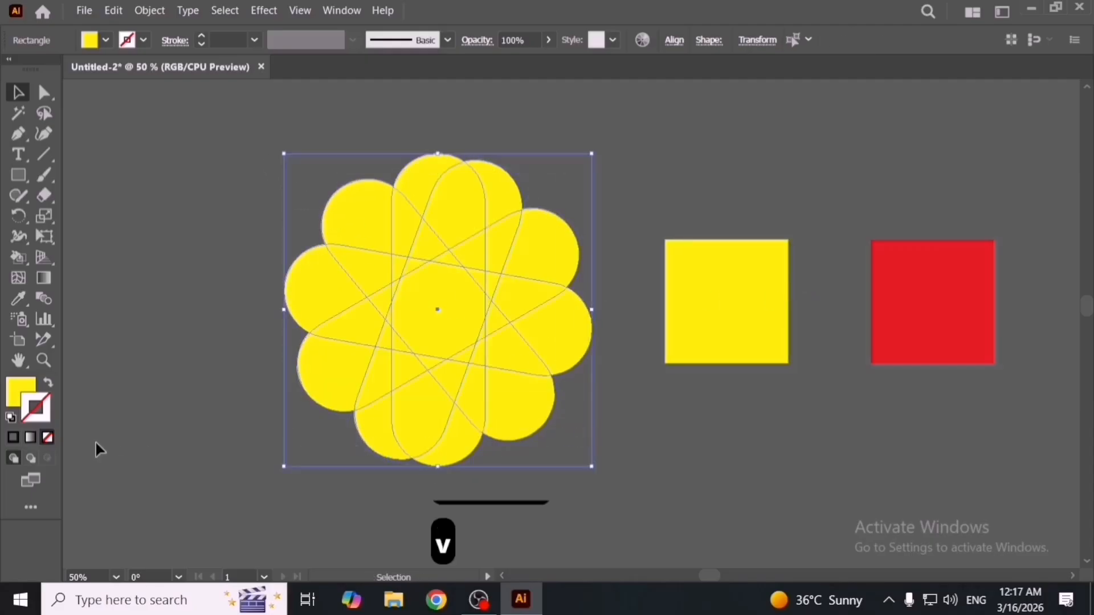
pyautogui.click(548, 40)
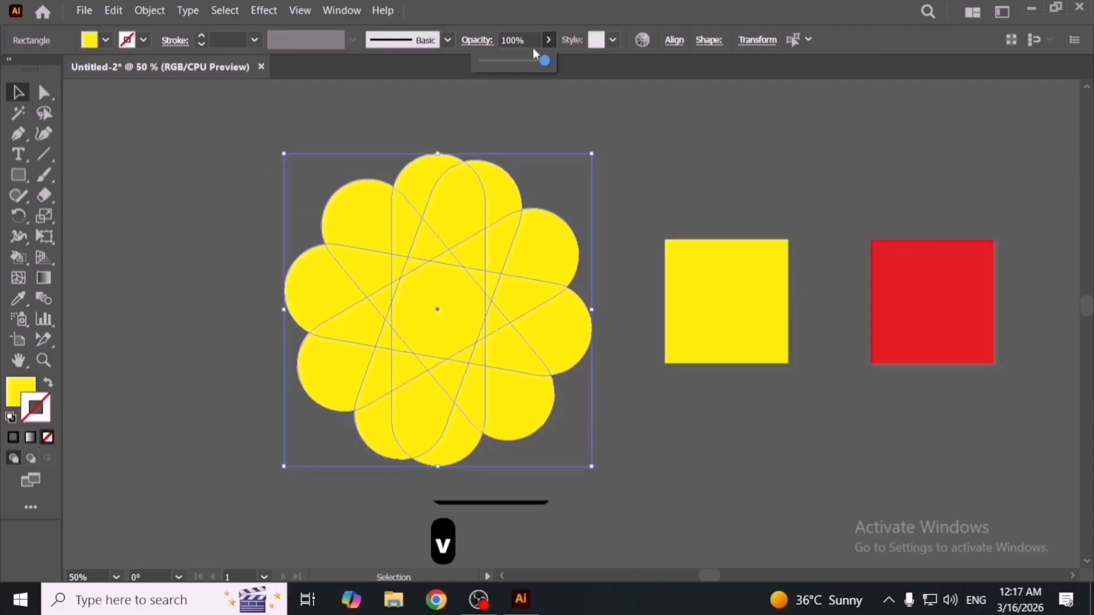
pyautogui.moveTo(495, 64); pyautogui.dragTo(517, 59)
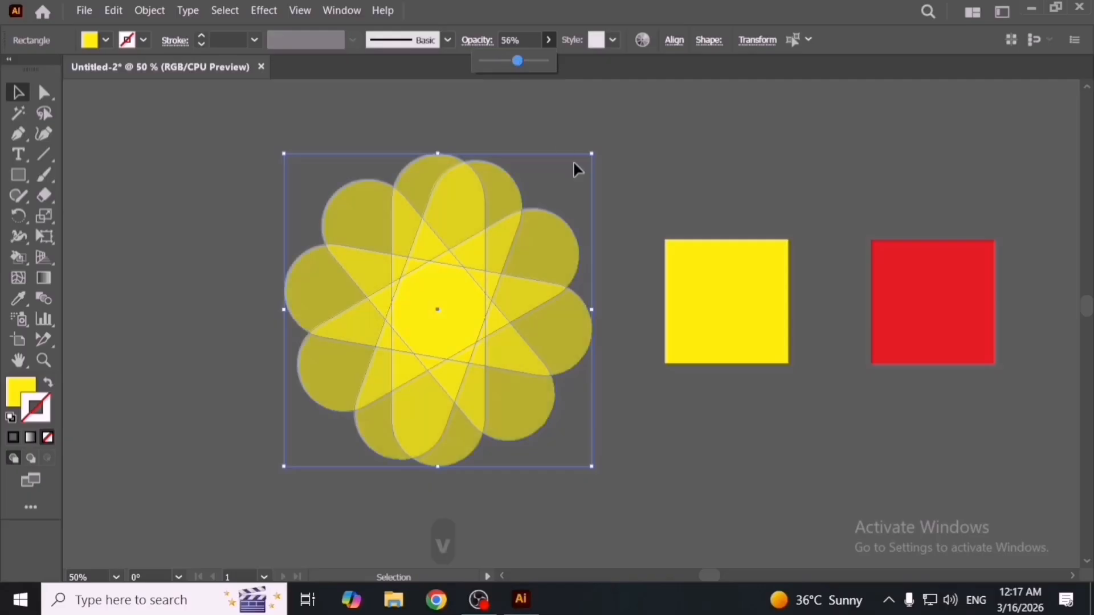
pyautogui.click(613, 229)
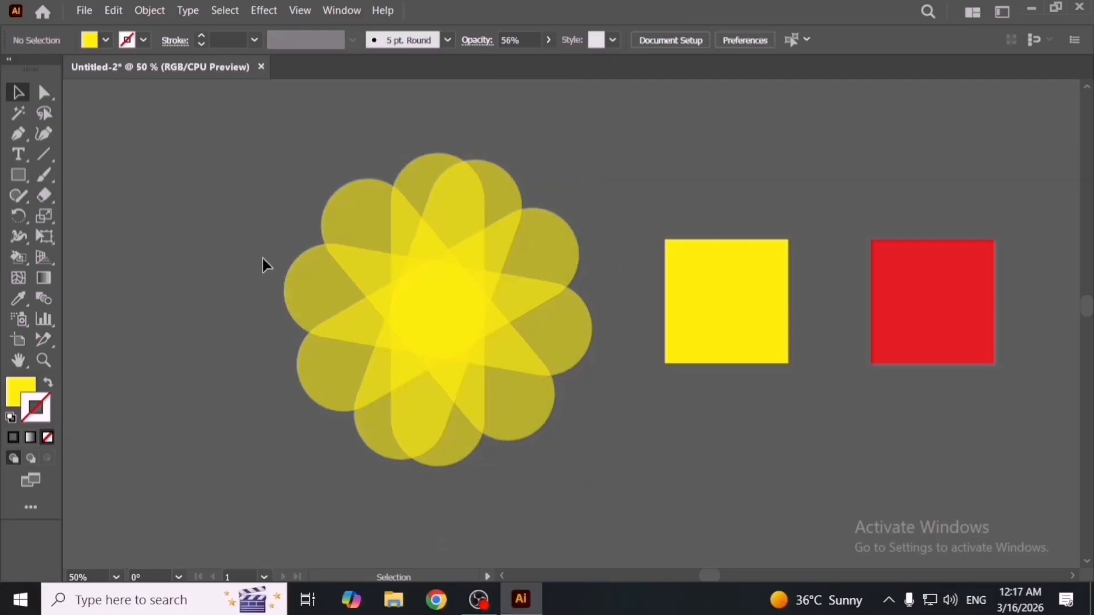
# Delete the semi-transparent flower, keeping the yellow and red squares.
pyautogui.moveTo(441, 335); pyautogui.dragTo(424, 464)
pyautogui.click(655, 444)
pyautogui.press('space')
pyautogui.moveTo(181, 201); pyautogui.dragTo(452, 463)
pyautogui.press('Delete')
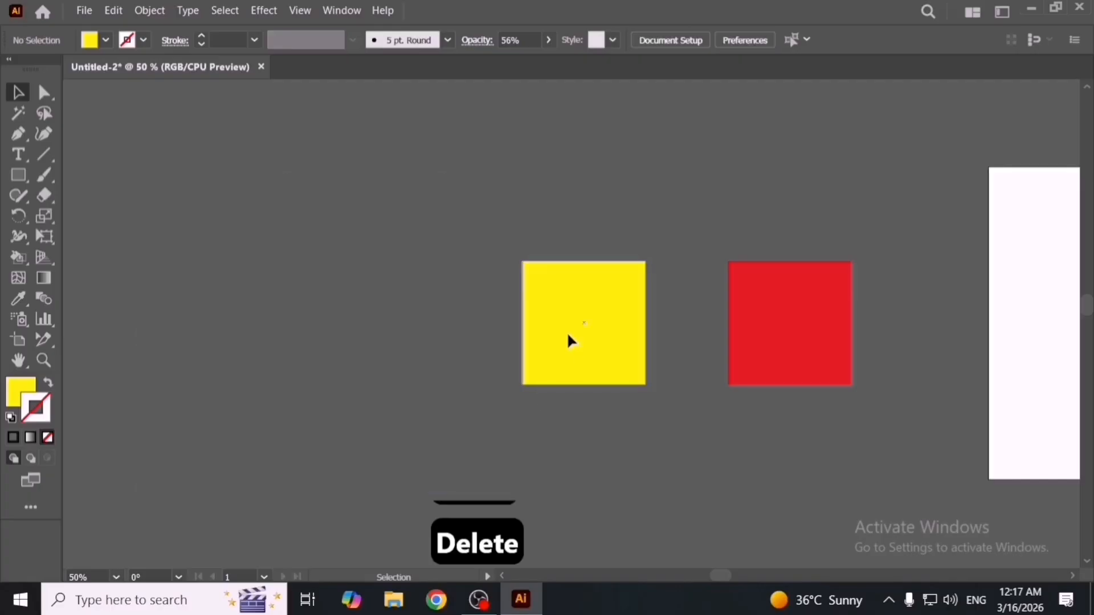
pyautogui.click(529, 266)
pyautogui.rightClick(528, 265)
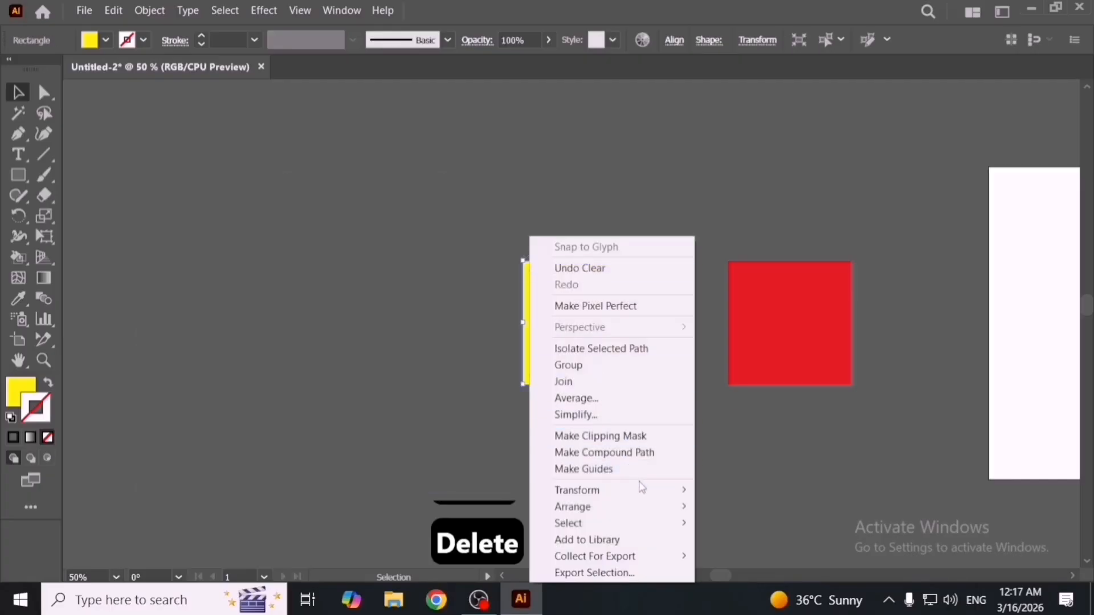
pyautogui.moveTo(643, 489)
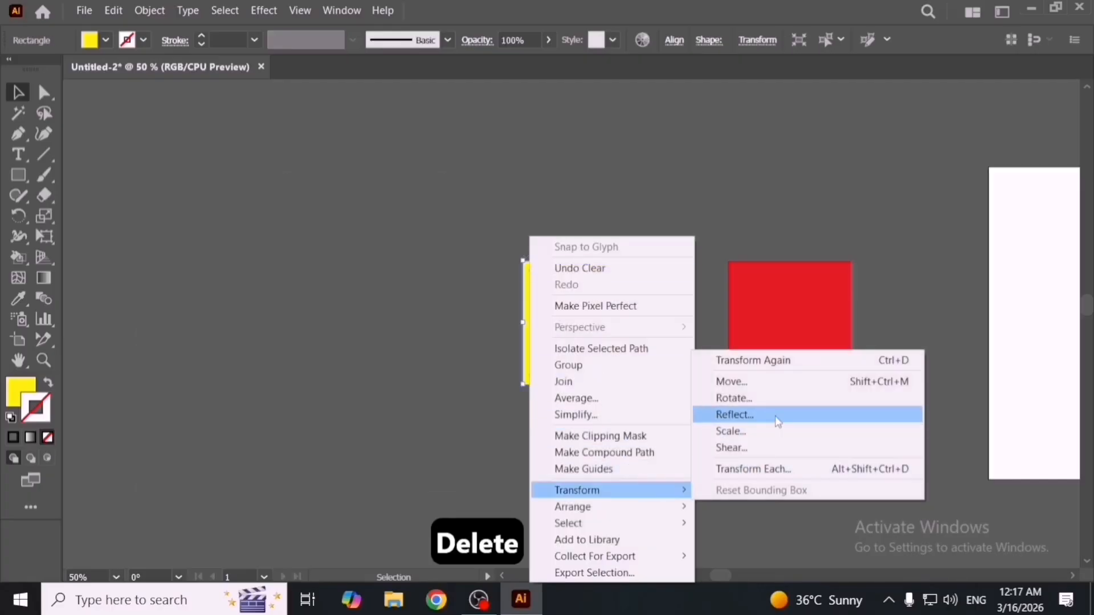
pyautogui.click(334, 375)
# Create a yellow polygon with 3 sides and a radius of 15.8379 in.
pyautogui.click(18, 177)
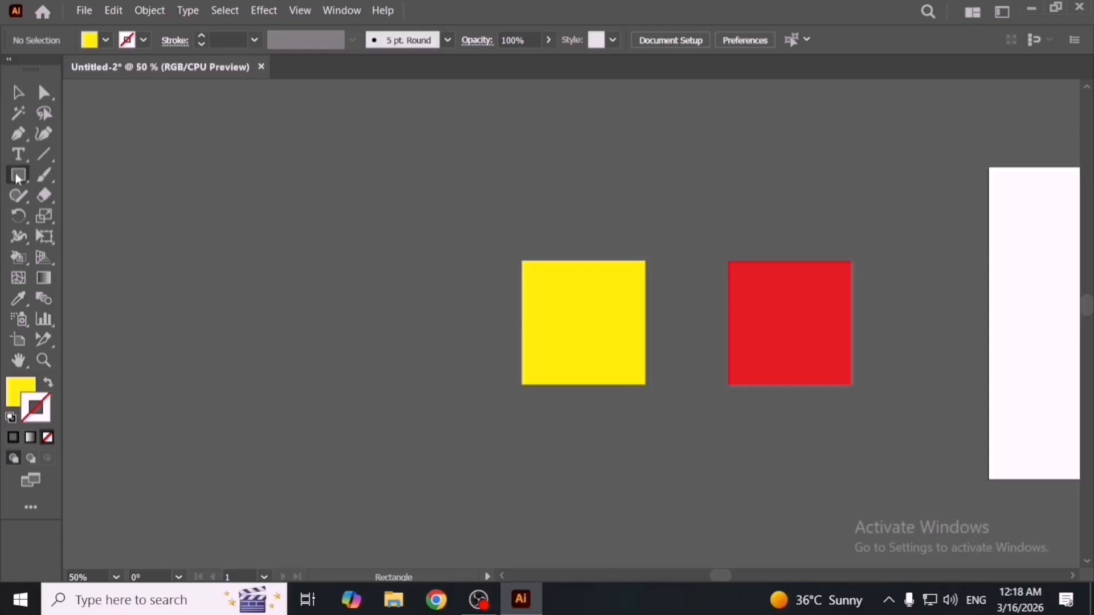
pyautogui.click(114, 236)
pyautogui.click(275, 237)
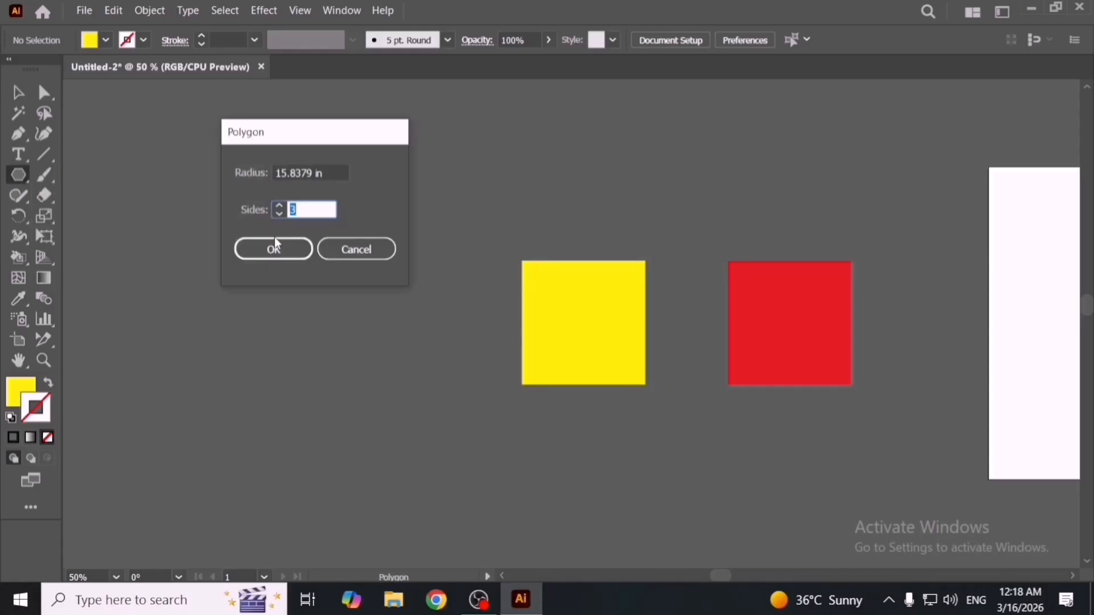
pyautogui.write('3')
pyautogui.press('Return')
# Scale the triangle down proportionally to about twice the width of the yellow square.
pyautogui.press('v')
pyautogui.scroll(-1, 567, 405)
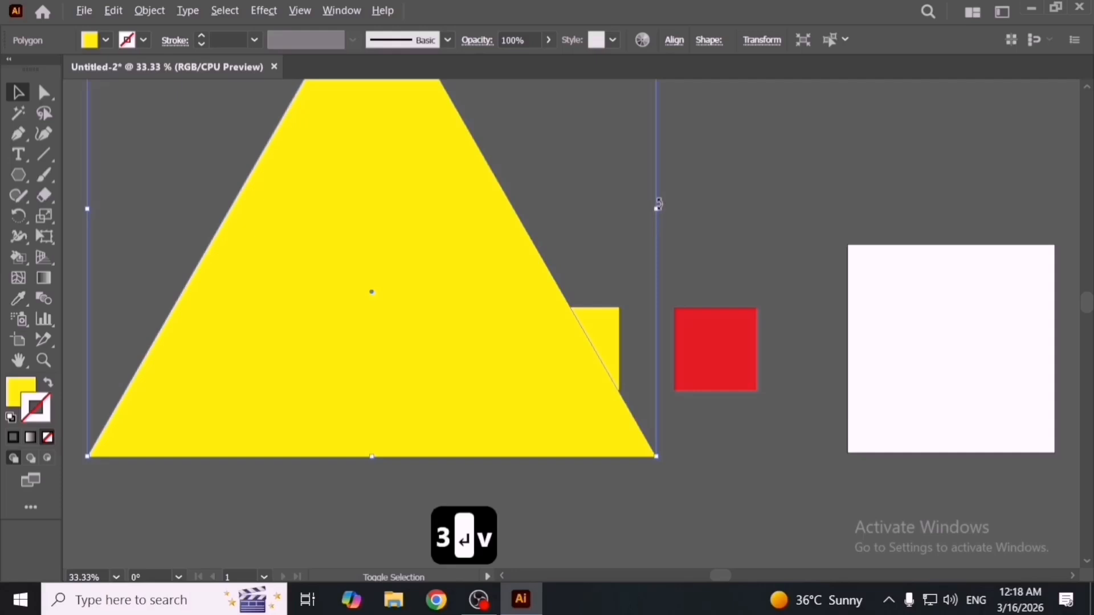
pyautogui.moveTo(655, 207); pyautogui.dragTo(459, 225)
pyautogui.moveTo(468, 305); pyautogui.dragTo(679, 328)
# Try to move the triangle aside and rotate it freehand so its tip points sideways.
pyautogui.moveTo(598, 315); pyautogui.dragTo(360, 322)
pyautogui.press('e')
pyautogui.moveTo(464, 413); pyautogui.dragTo(303, 402)
pyautogui.press('v')
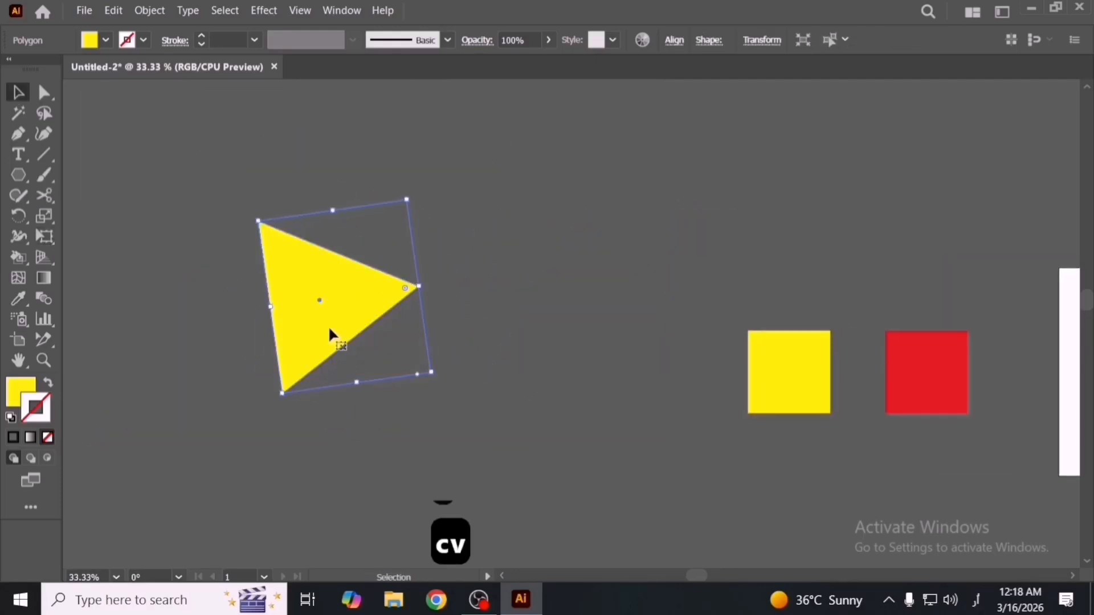
pyautogui.click(419, 342)
pyautogui.hotkey('ctrl', 'z')
# Place a copy of the triangle left of the original and rotate it so its tip points right.
pyautogui.moveTo(369, 340)
pyautogui.mouseDown()
pyautogui.moveTo(566, 340)
pyautogui.moveTo(360, 349)
pyautogui.mouseUp()
pyautogui.press('e')
pyautogui.moveTo(444, 385); pyautogui.dragTo(299, 394)
pyautogui.press('v')
pyautogui.moveTo(320, 325); pyautogui.dragTo(295, 325)
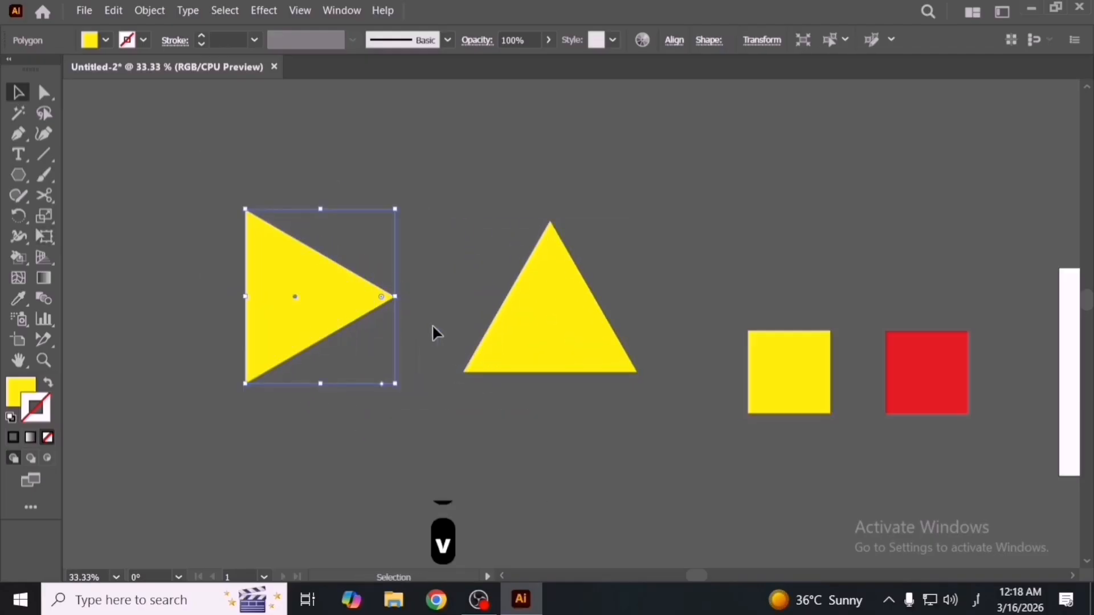
# Create a reflected copy of the sideways triangle about the vertical axis and shift the copy slightly to the right.
pyautogui.rightClick(301, 297)
pyautogui.moveTo(429, 494)
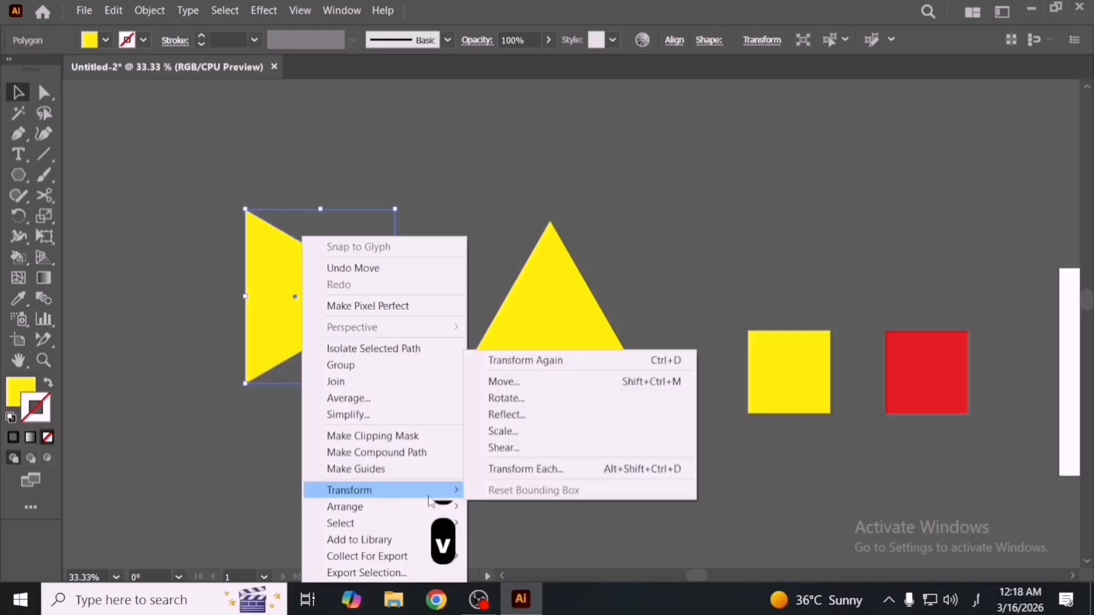
pyautogui.click(586, 416)
pyautogui.moveTo(744, 117); pyautogui.dragTo(715, 110)
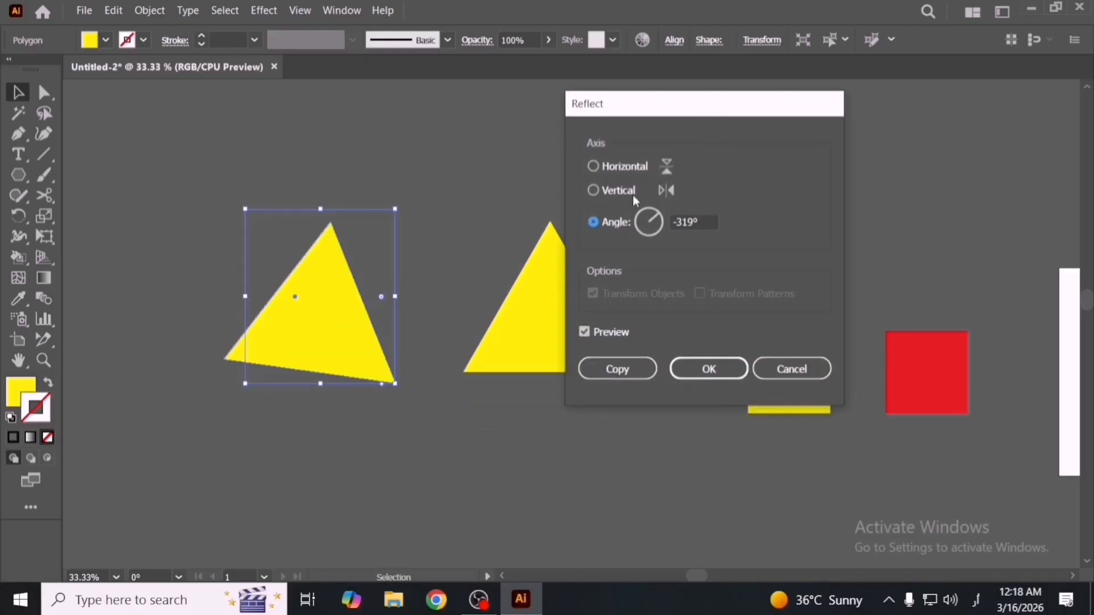
pyautogui.click(615, 190)
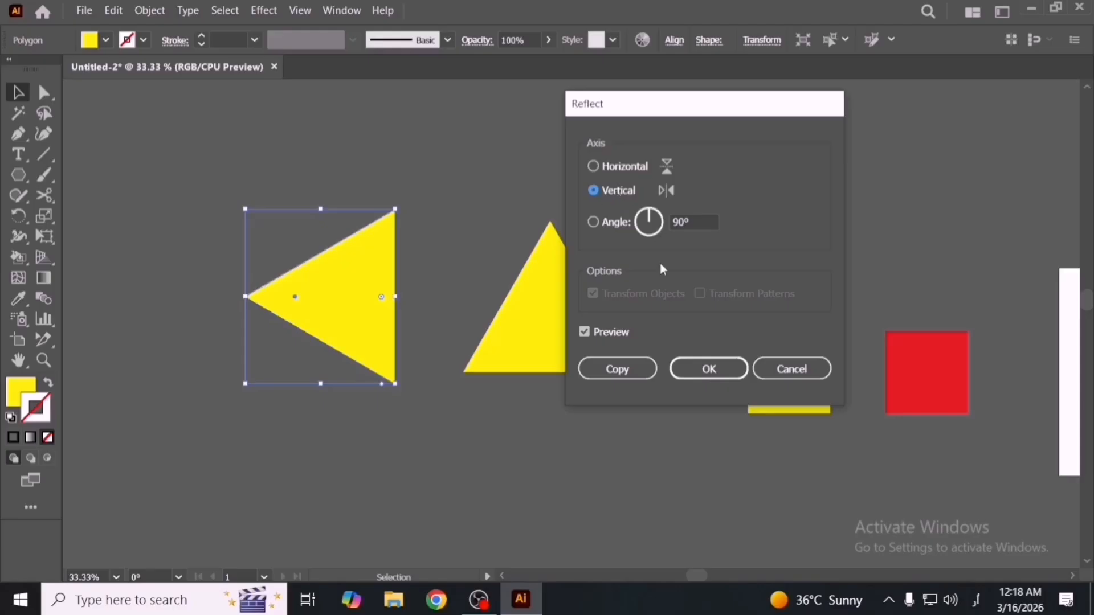
pyautogui.click(613, 380)
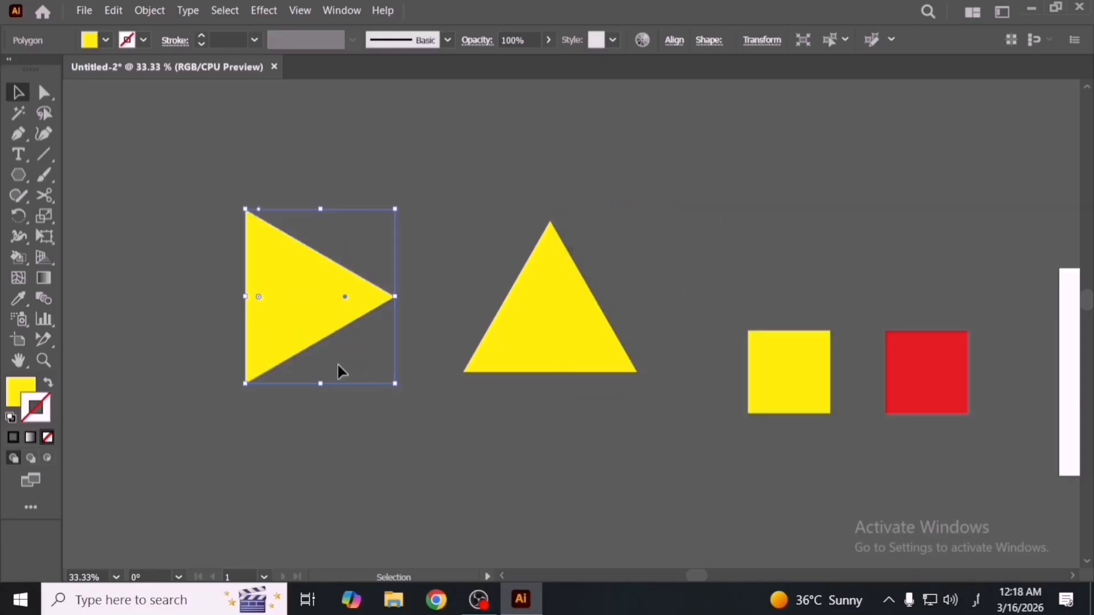
pyautogui.moveTo(355, 331); pyautogui.dragTo(380, 334)
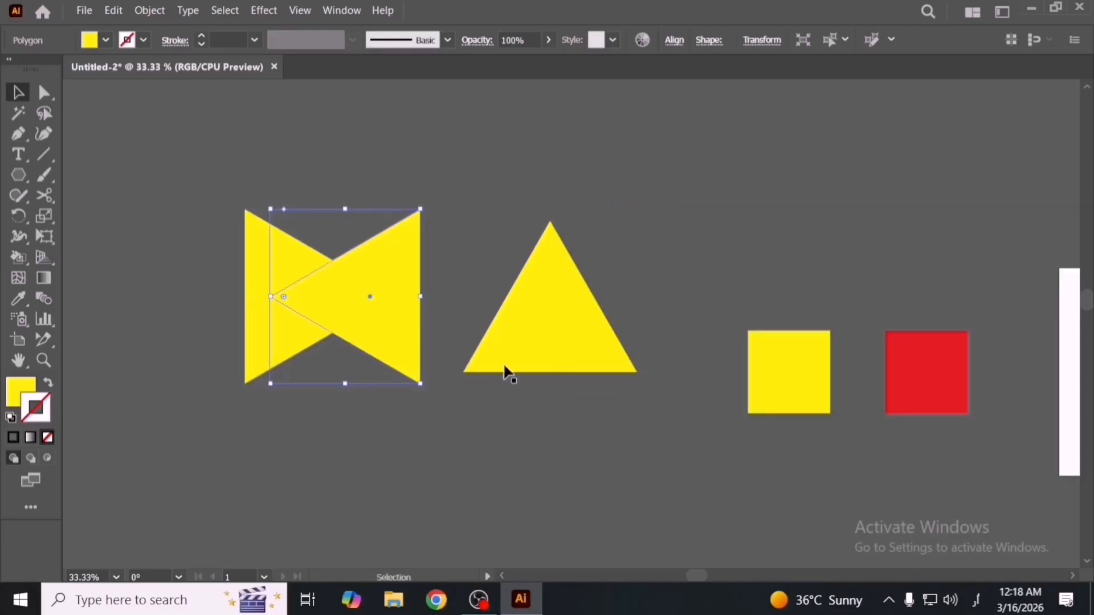
# Create a reflected copy of the upright yellow triangle about the horizontal axis.
pyautogui.rightClick(540, 365)
pyautogui.moveTo(640, 274)
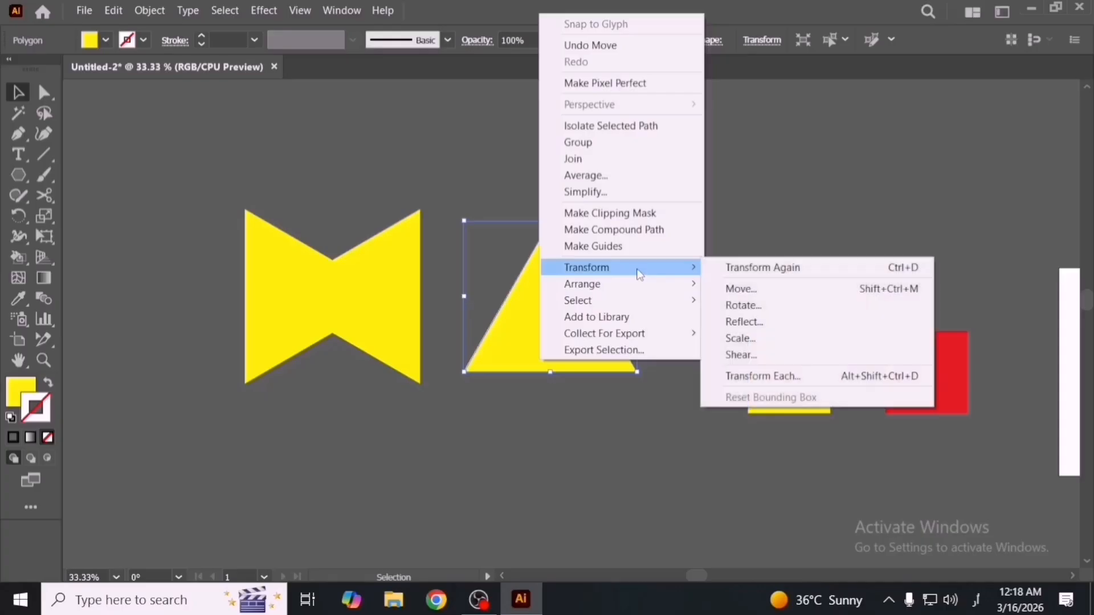
pyautogui.click(770, 323)
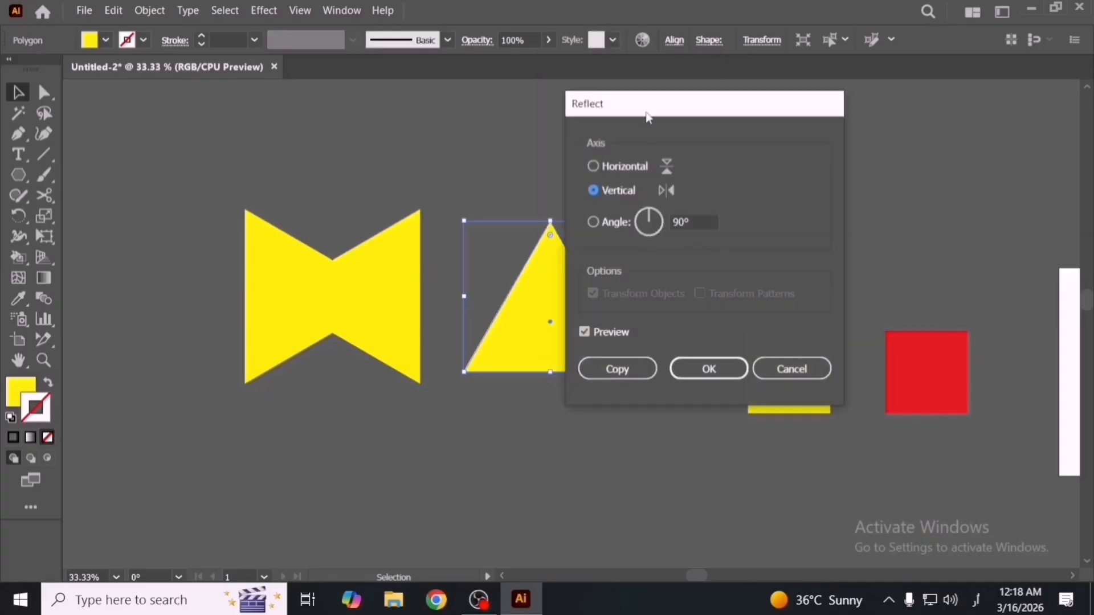
pyautogui.moveTo(647, 116); pyautogui.dragTo(736, 117)
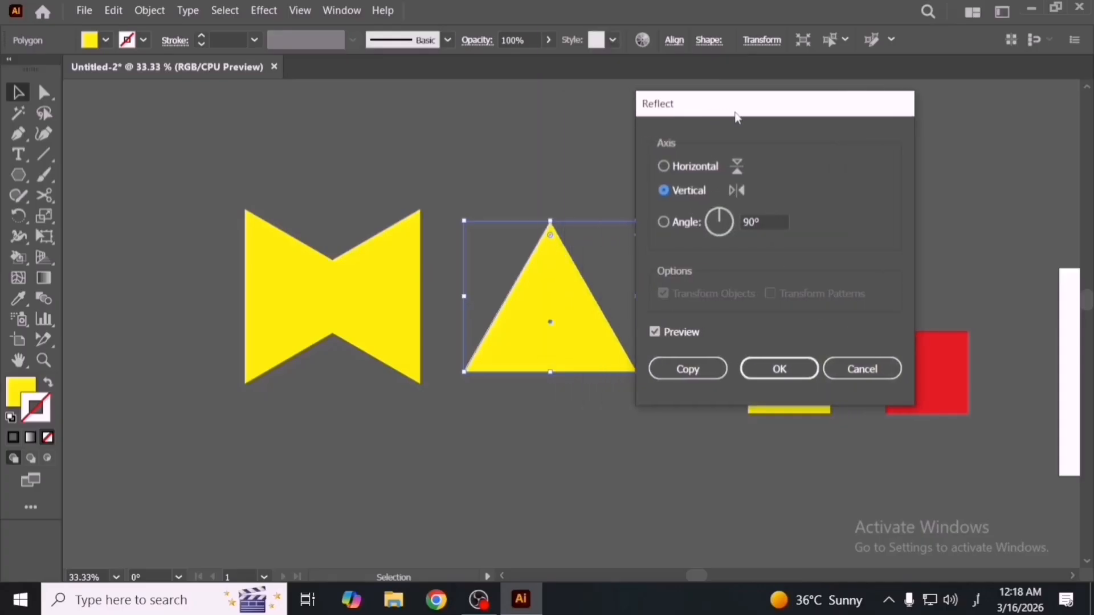
pyautogui.click(691, 165)
pyautogui.click(688, 369)
pyautogui.click(661, 319)
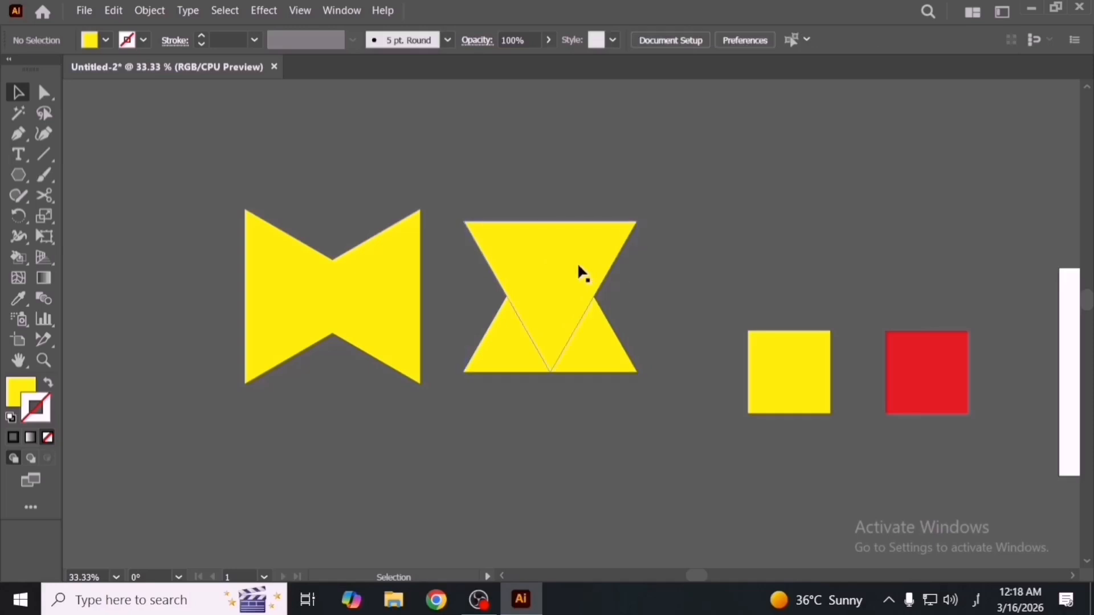
# Separate the overlapping triangles, moving the inverted copy below its original and the left-pointing triangle left of the right-pointing one.
pyautogui.moveTo(576, 262); pyautogui.dragTo(582, 432)
pyautogui.moveTo(406, 340); pyautogui.dragTo(246, 371)
pyautogui.click(460, 428)
pyautogui.moveTo(553, 358); pyautogui.dragTo(551, 336)
pyautogui.moveTo(328, 324); pyautogui.dragTo(365, 321)
# Create a reflected copy of the right-pointing triangle using an axis angle of 17°.
pyautogui.rightClick(341, 325)
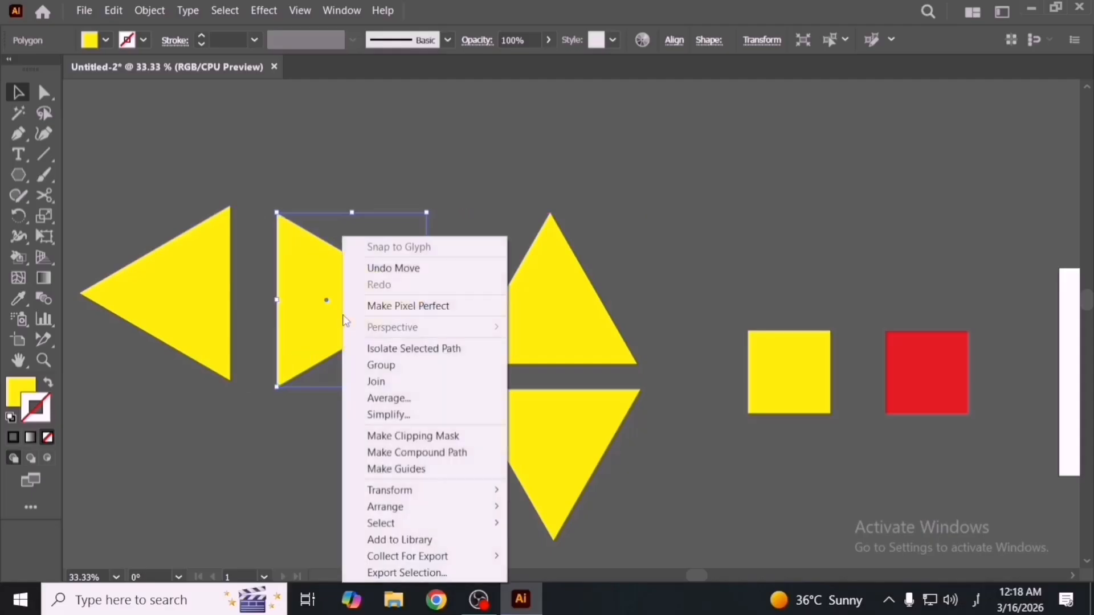
pyautogui.moveTo(433, 490)
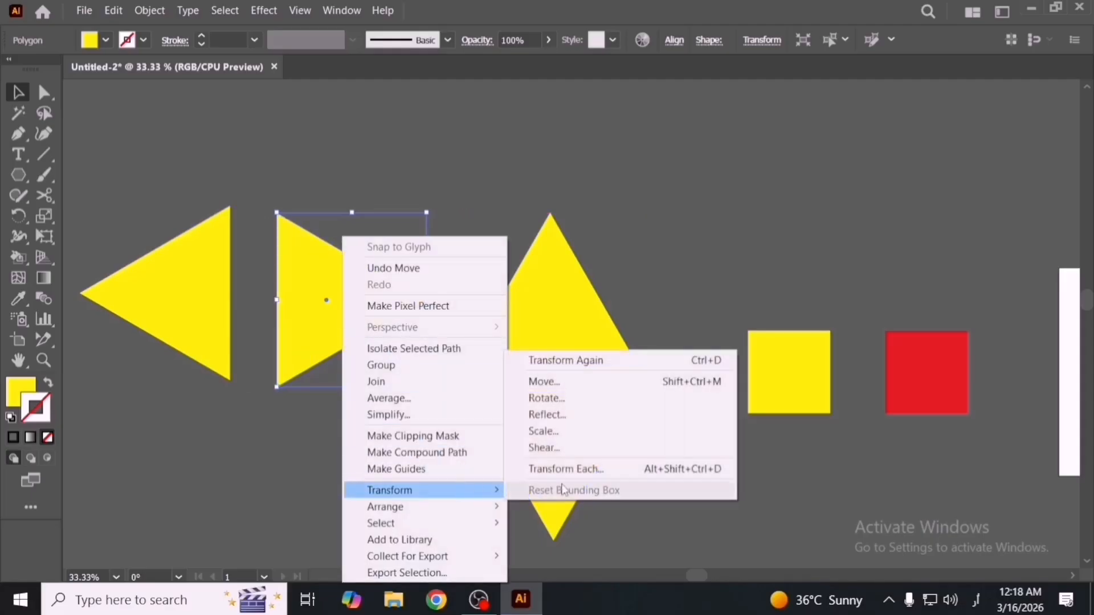
pyautogui.click(639, 413)
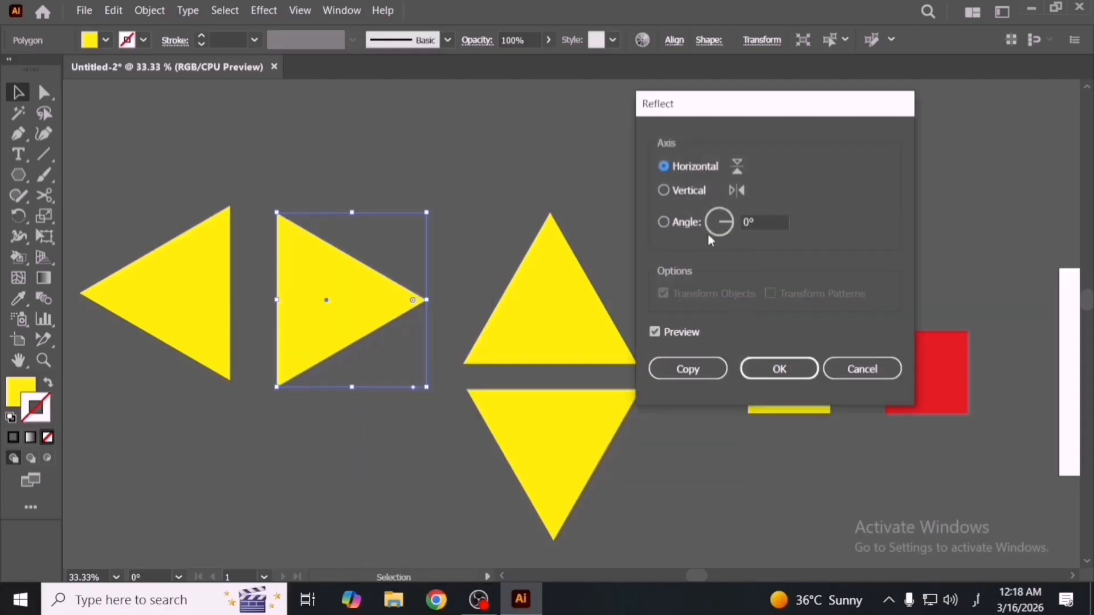
pyautogui.click(681, 224)
pyautogui.click(763, 224)
pyautogui.press('Up')
pyautogui.press('Up')
pyautogui.press('Up')
pyautogui.press('Up')
pyautogui.press('Up')
pyautogui.press('Up')
pyautogui.press('Up')
pyautogui.press('Up')
pyautogui.press('Up')
pyautogui.press('Up')
pyautogui.press('Up')
pyautogui.press('Up')
pyautogui.press('Up')
pyautogui.press('Up')
pyautogui.press('Up')
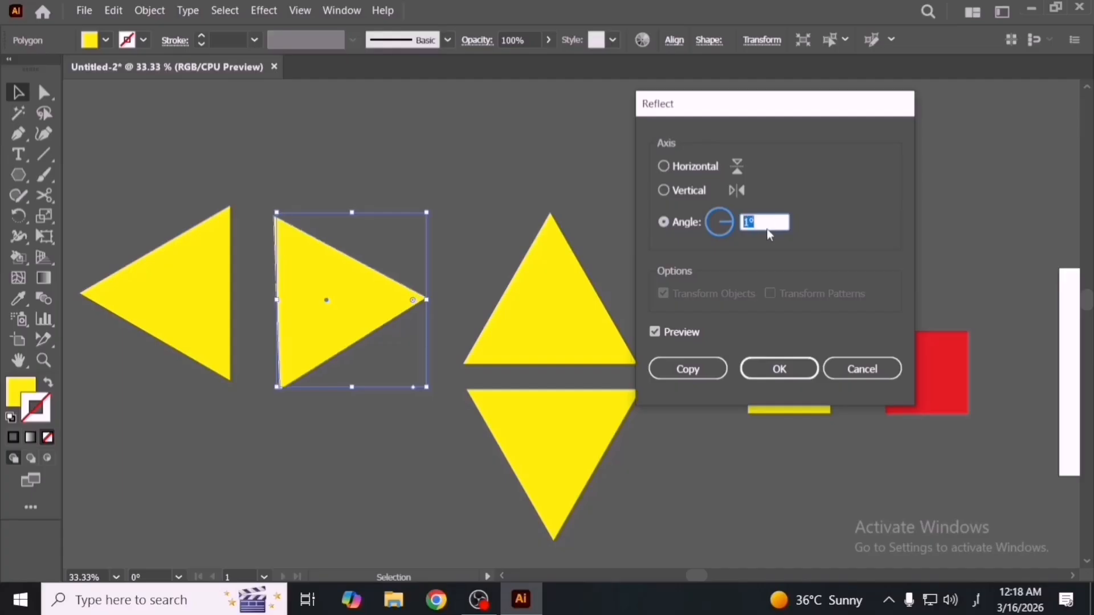
pyautogui.click(688, 369)
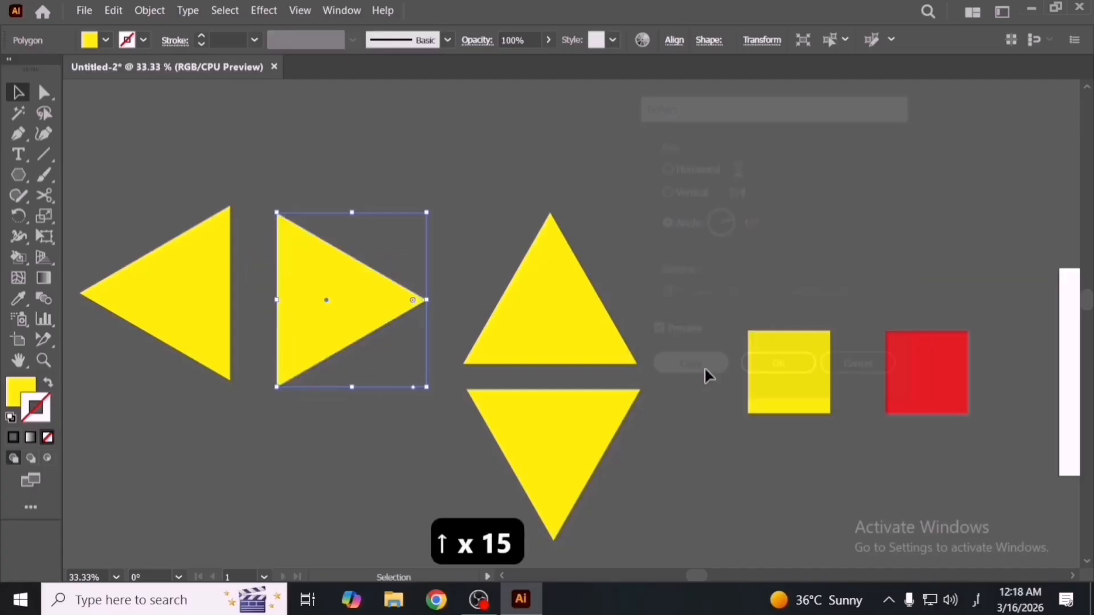
pyautogui.click(275, 437)
pyautogui.press('Up')
pyautogui.press('Up')
pyautogui.press('space')
pyautogui.moveTo(321, 415); pyautogui.dragTo(444, 436)
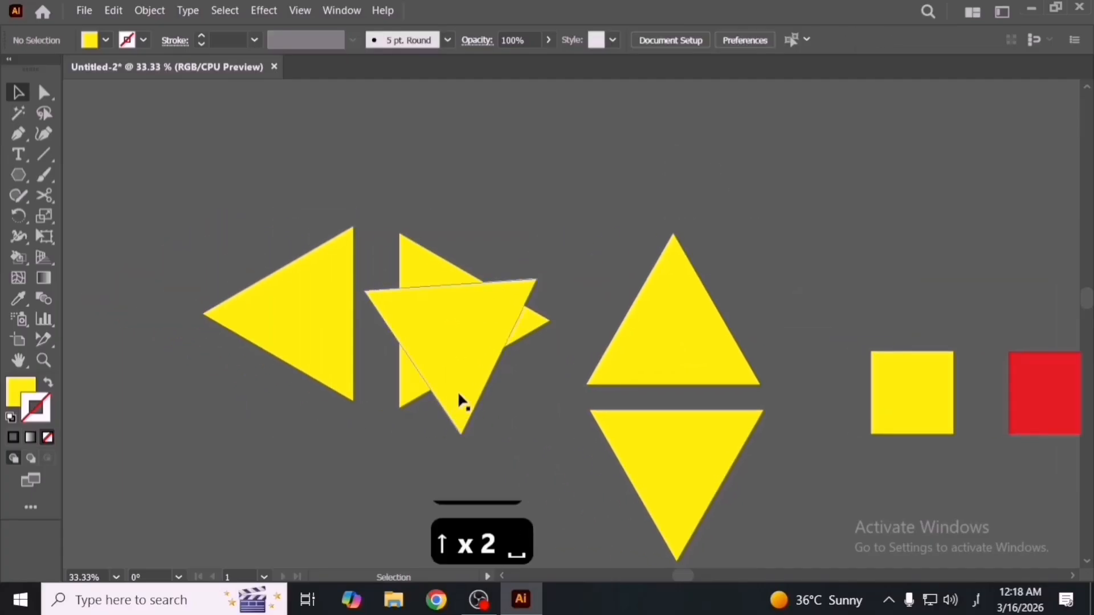
# Try to repeat the angled reflection on the triangle and undo it.
pyautogui.click(460, 401)
pyautogui.click(506, 441)
pyautogui.hotkey('ctrl', 'd')
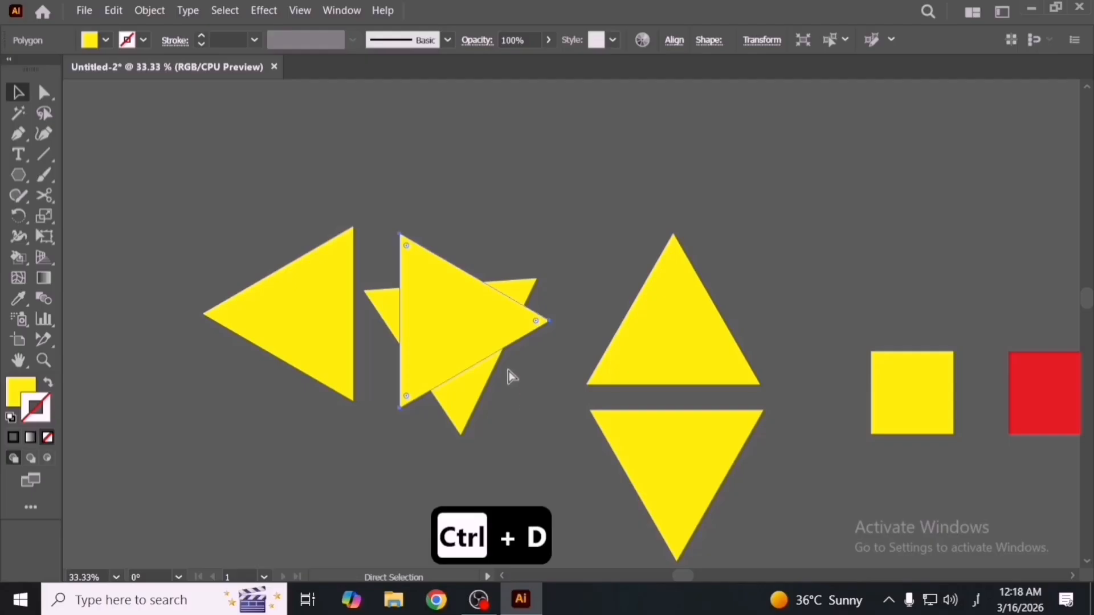
pyautogui.hotkey('ctrl', 'z')
pyautogui.click(525, 431)
# Move the angled reflected triangle up and to the right, and shift the right-pointing triangle to partly uncover both.
pyautogui.moveTo(463, 387); pyautogui.dragTo(611, 235)
pyautogui.moveTo(446, 316)
pyautogui.mouseDown()
pyautogui.moveTo(519, 245)
pyautogui.moveTo(430, 324)
pyautogui.mouseUp()
# Select all the yellow triangles and delete them, keeping the yellow and red squares.
pyautogui.moveTo(251, 242); pyautogui.dragTo(267, 237)
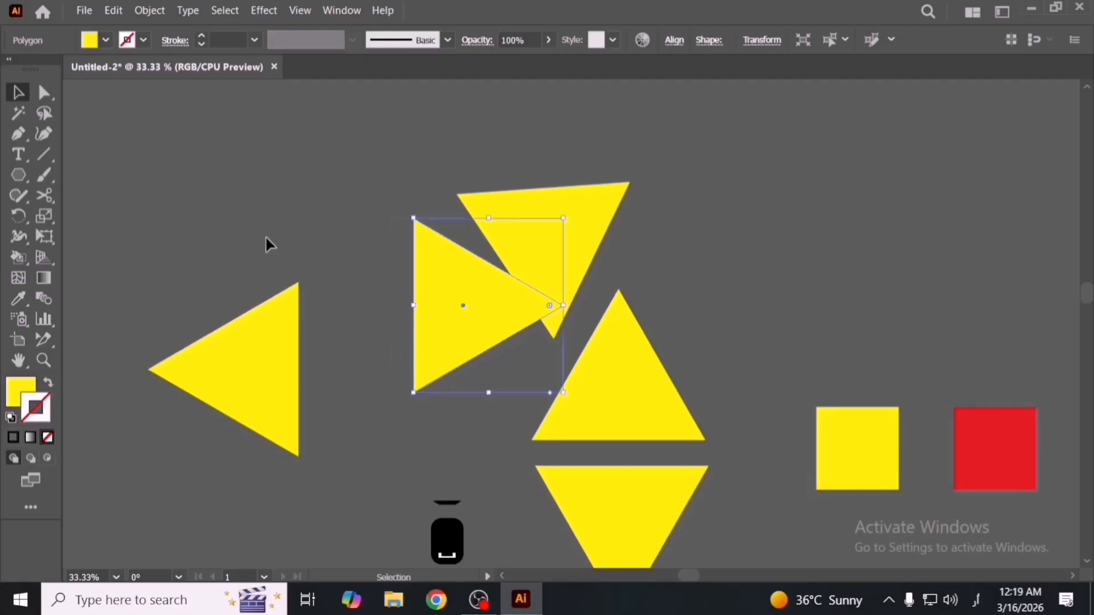
pyautogui.moveTo(397, 329); pyautogui.dragTo(629, 511)
pyautogui.press('Delete')
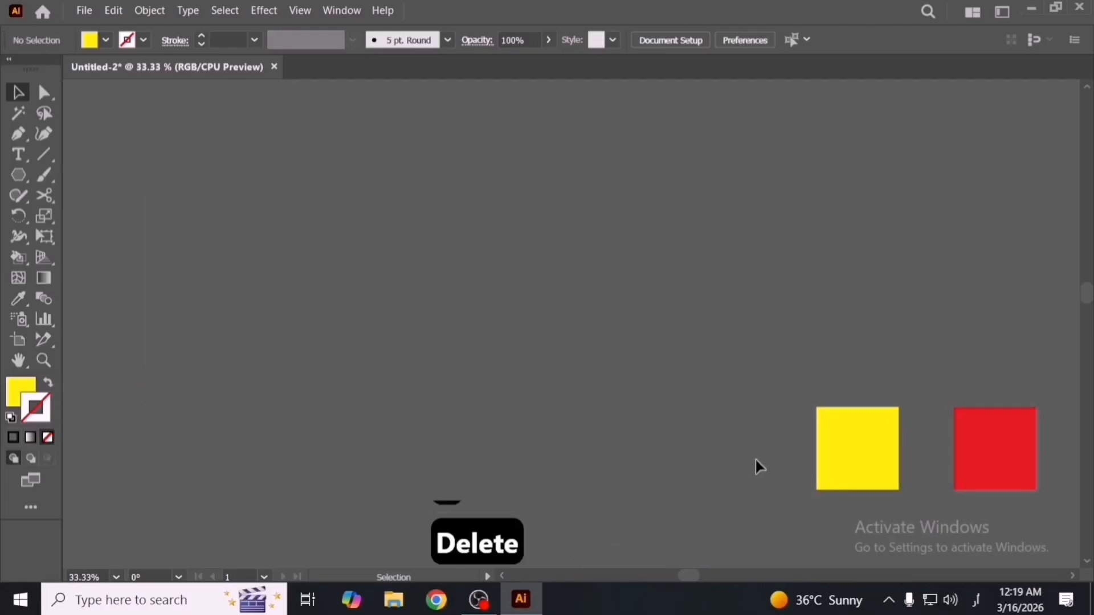
# Preview the yellow square's reflection about the vertical and horizontal axes, and cancel it.
pyautogui.moveTo(739, 456); pyautogui.dragTo(437, 371)
pyautogui.scroll(2, 590, 405)
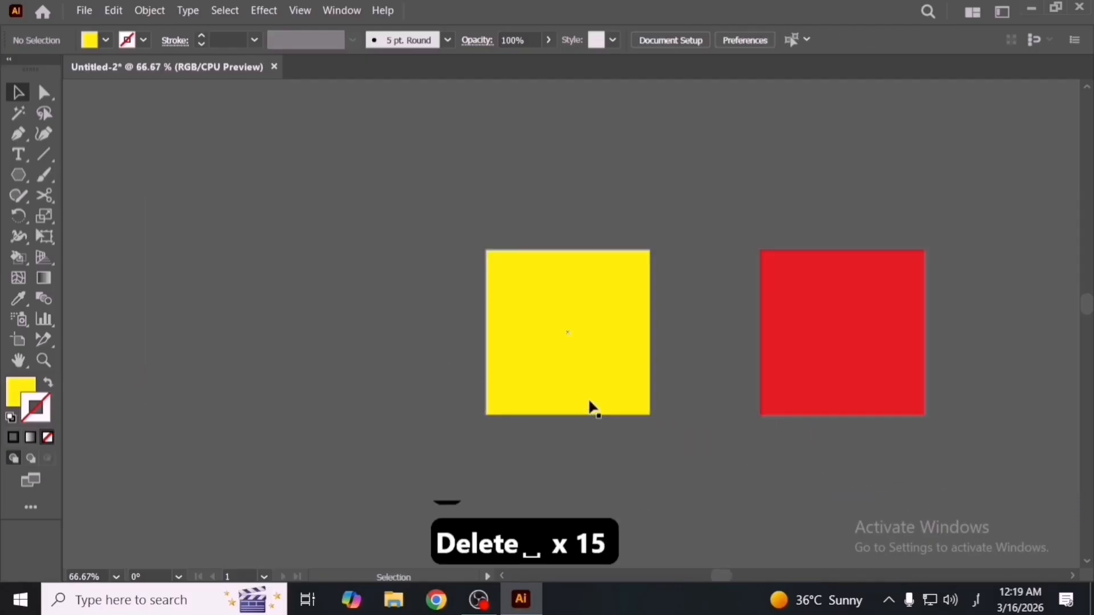
pyautogui.click(604, 309)
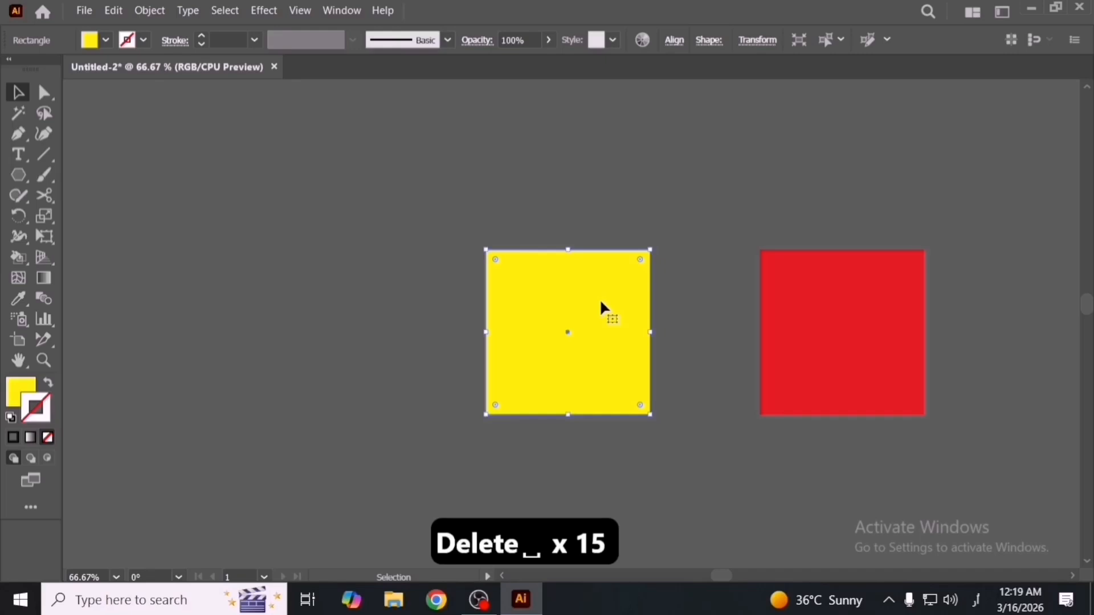
pyautogui.rightClick(567, 286)
pyautogui.moveTo(702, 491)
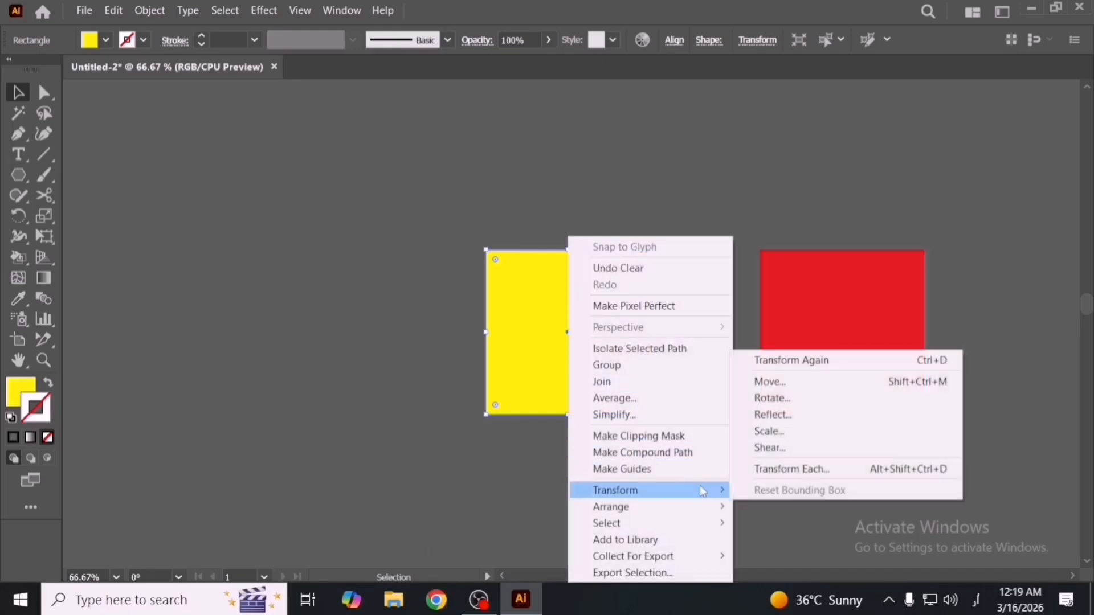
pyautogui.click(822, 414)
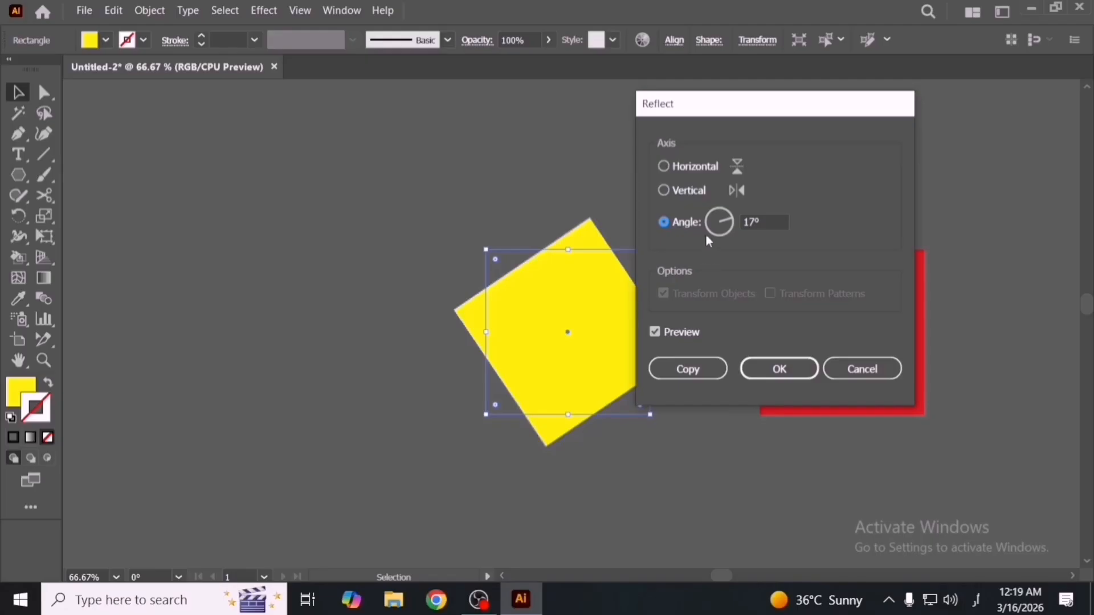
pyautogui.click(690, 190)
pyautogui.click(697, 167)
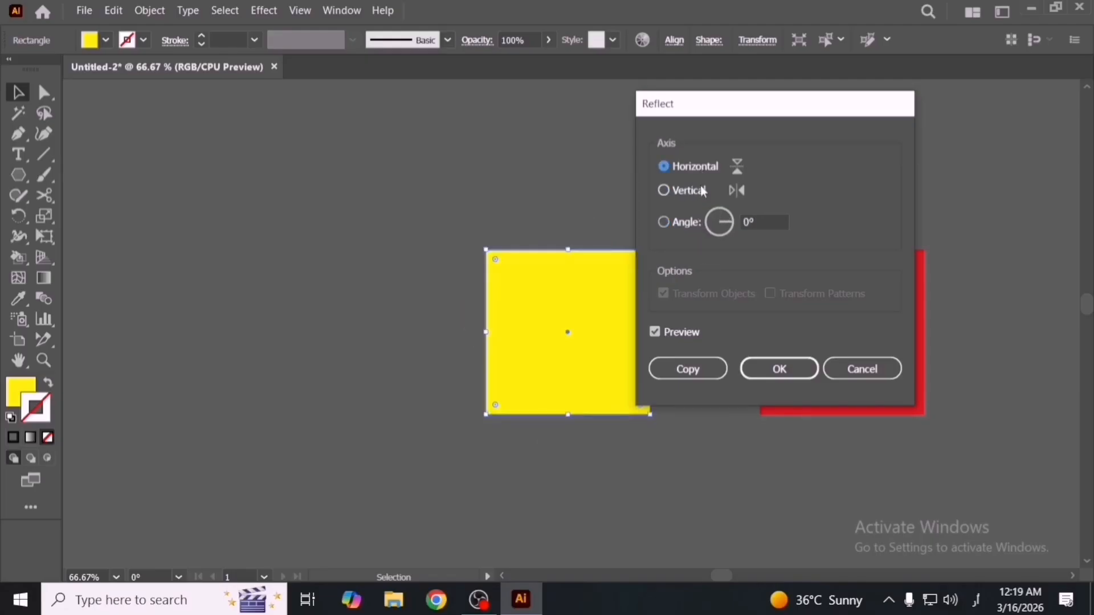
pyautogui.click(687, 190)
pyautogui.click(864, 370)
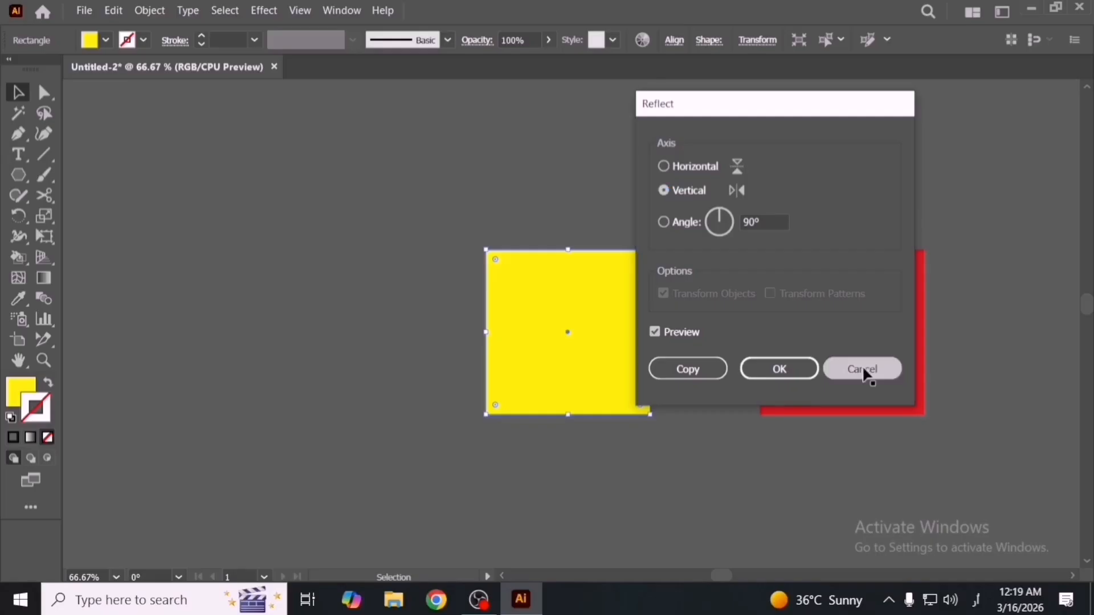
# Rotate the yellow square freehand into a tilted diamond and shift it slightly away from the red square.
pyautogui.moveTo(658, 245)
pyautogui.mouseDown()
pyautogui.moveTo(608, 212)
pyautogui.moveTo(640, 252)
pyautogui.mouseUp()
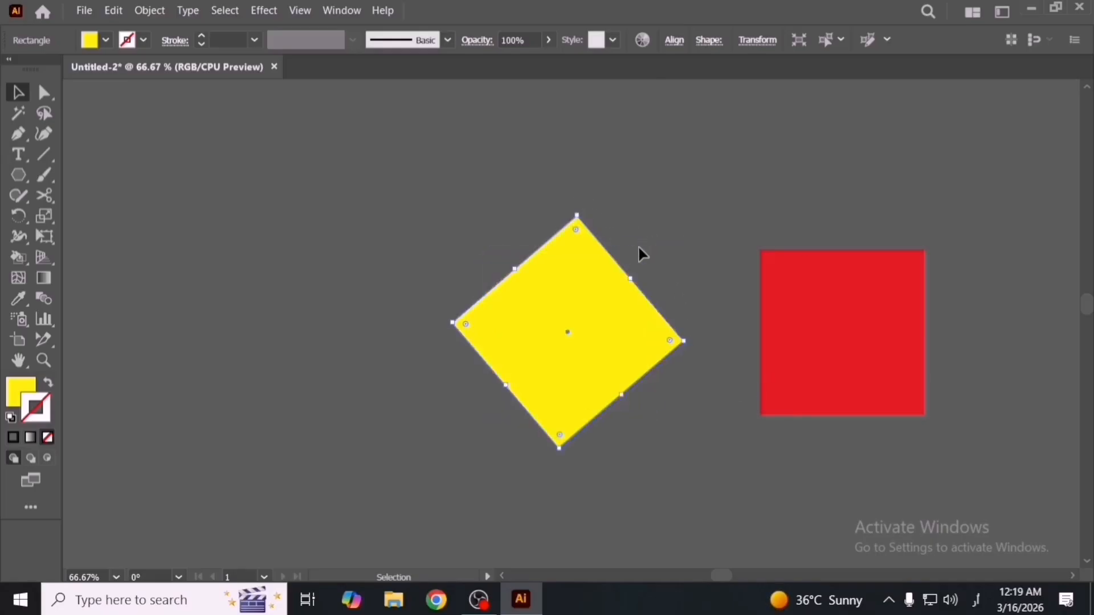
pyautogui.click(647, 259)
pyautogui.moveTo(620, 335); pyautogui.dragTo(592, 327)
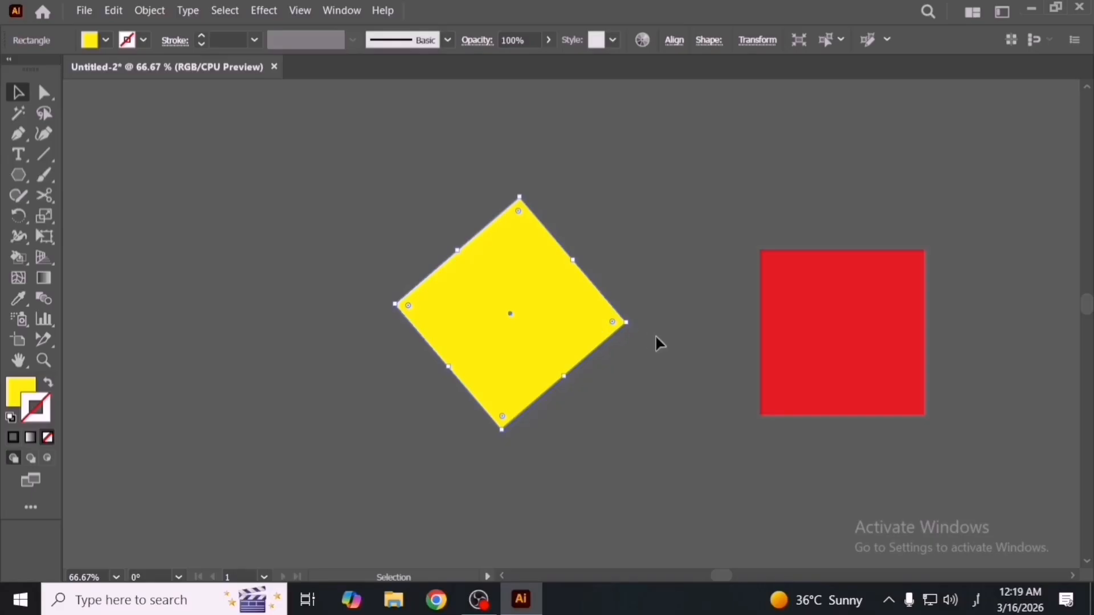
# Delete the yellow square and move the red square up and left into the freed space.
pyautogui.press('Delete')
pyautogui.moveTo(877, 360); pyautogui.dragTo(452, 240)
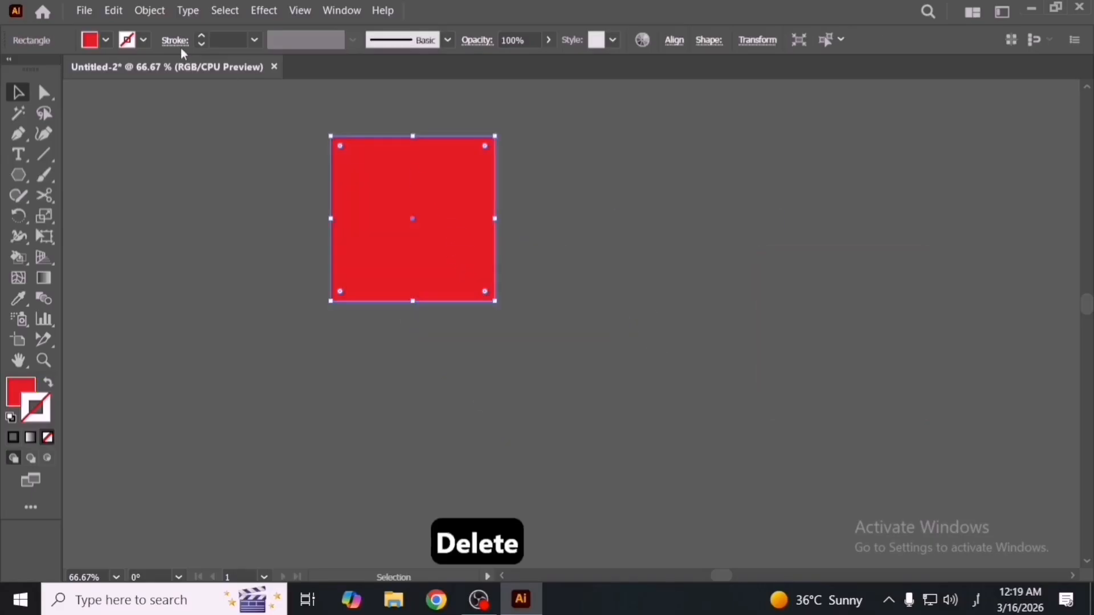
# Create a copy of the red square scaled uniformly to about 147%.
pyautogui.click(143, 17)
pyautogui.moveTo(236, 16)
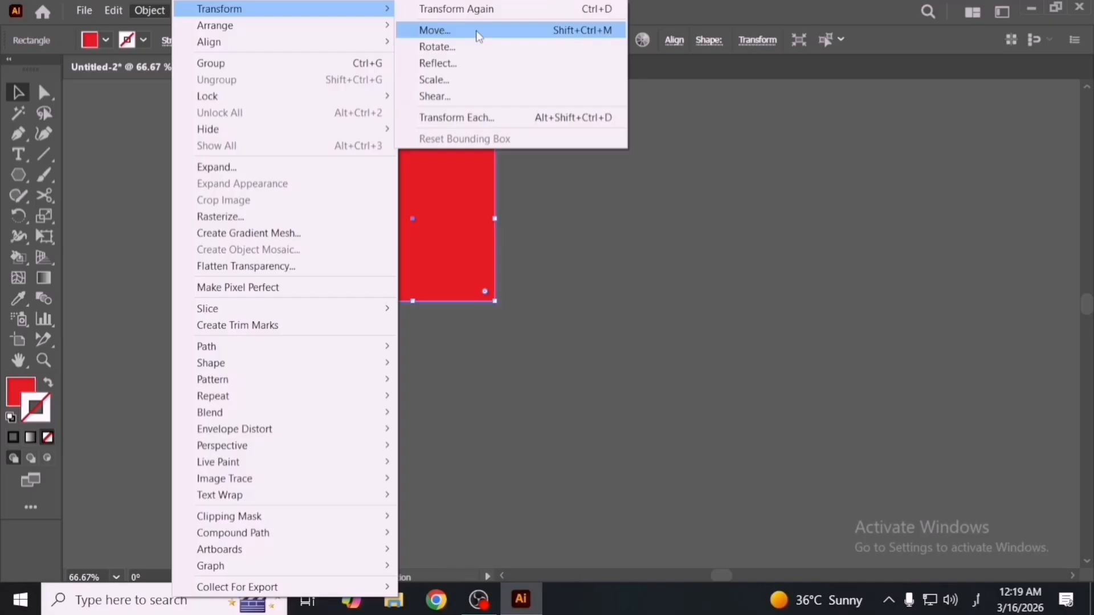
pyautogui.click(489, 80)
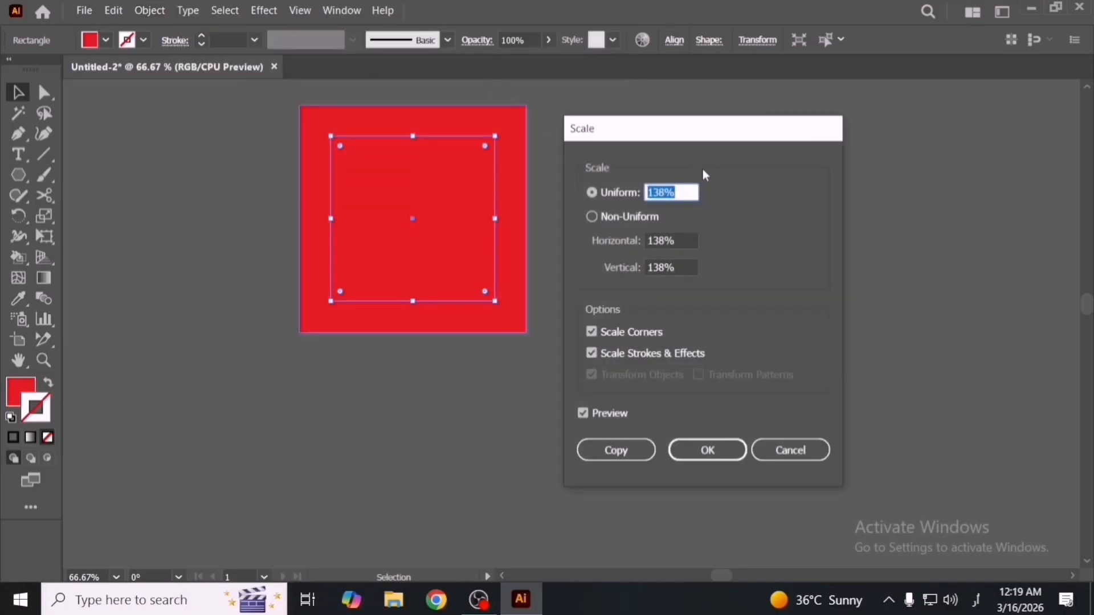
pyautogui.moveTo(703, 143); pyautogui.dragTo(723, 153)
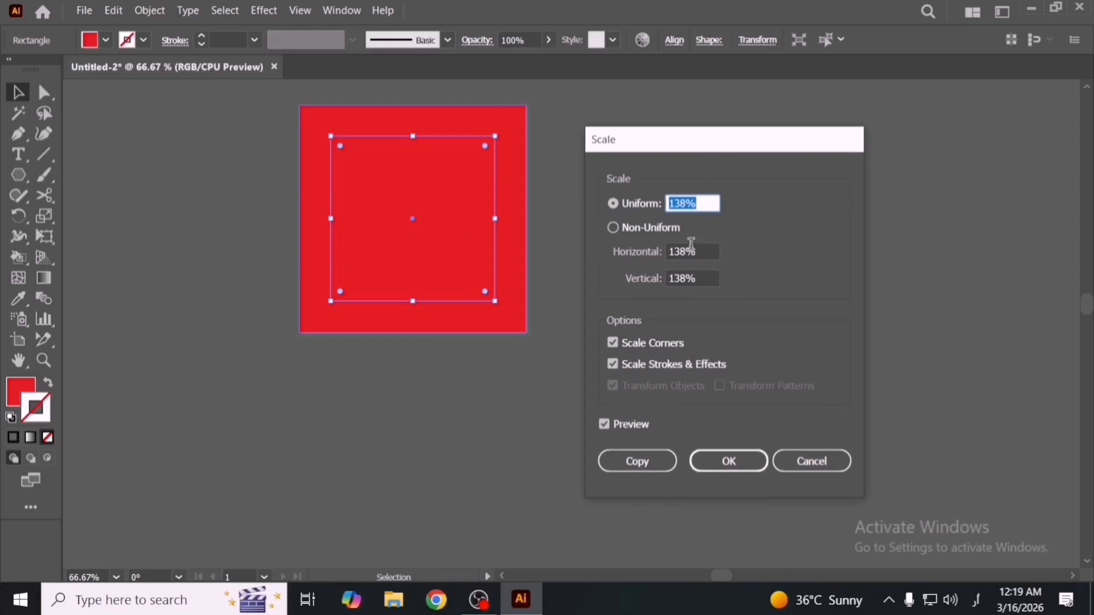
pyautogui.press('Up')
pyautogui.press('Up')
pyautogui.press('Up')
pyautogui.press('Up')
pyautogui.press('Up')
pyautogui.press('Up')
pyautogui.press('Up')
pyautogui.press('Up')
pyautogui.press('Up')
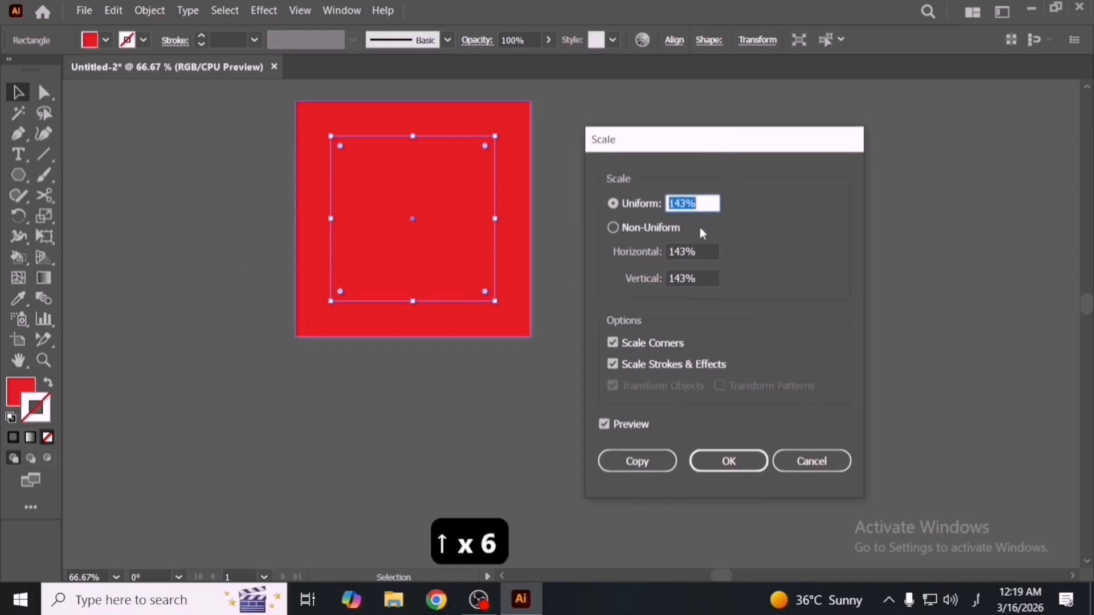
pyautogui.click(638, 461)
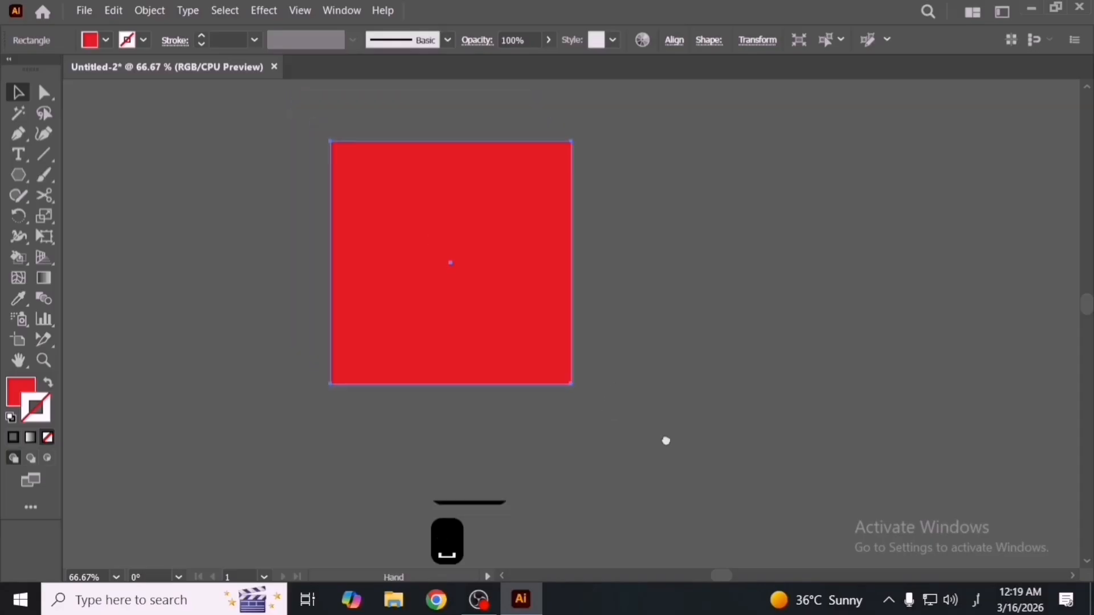
# Repeat the scaled copy three more times to build concentric red squares.
pyautogui.hotkey('ctrl', 'd')
pyautogui.hotkey('ctrl', 'd')
pyautogui.hotkey('ctrl', 'd')
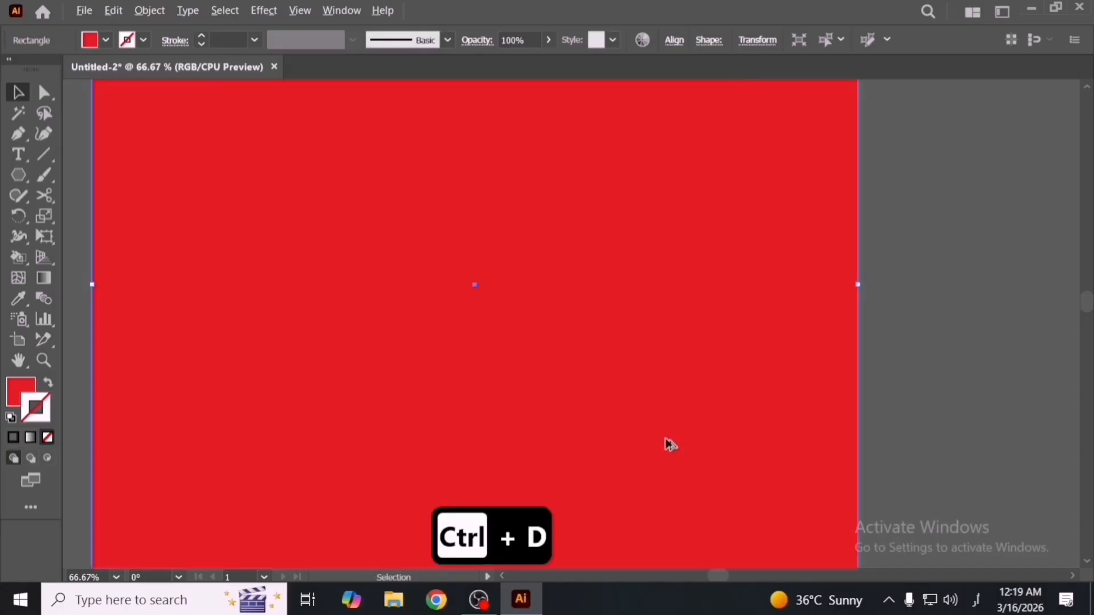
pyautogui.scroll(-2, 666, 439)
# Select all the concentric red squares, shift them together up and left, and delete them.
pyautogui.press('v')
pyautogui.moveTo(338, 329); pyautogui.dragTo(814, 459)
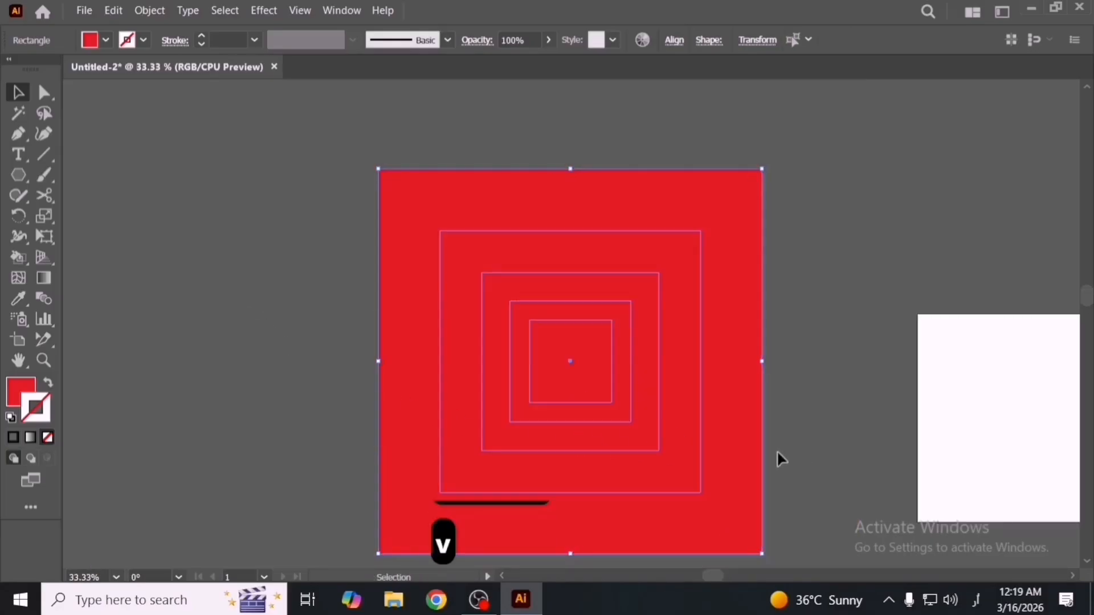
pyautogui.moveTo(730, 445); pyautogui.dragTo(637, 404)
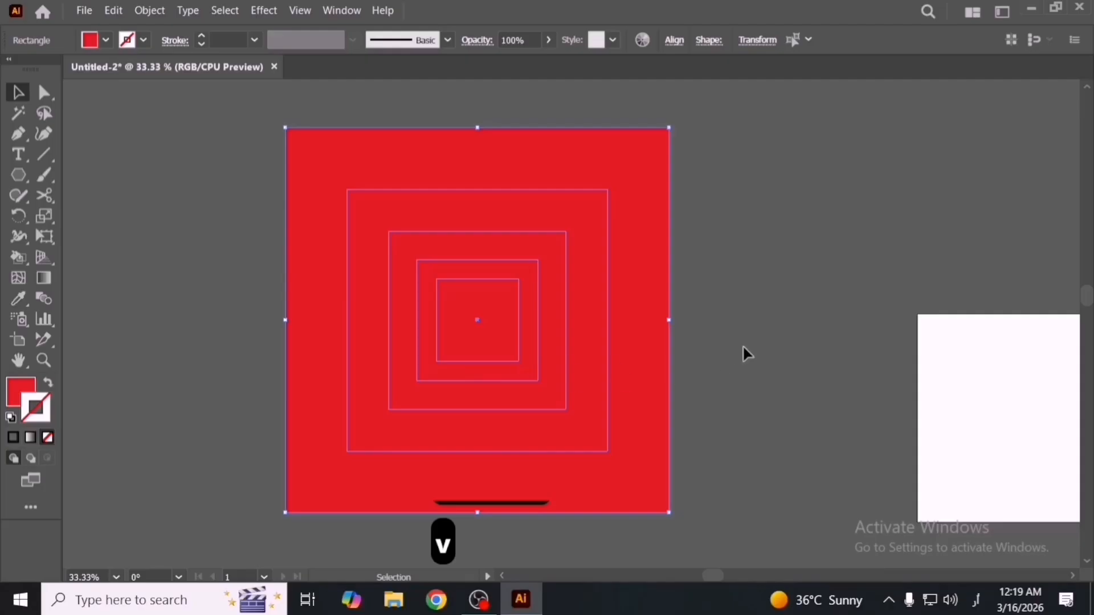
pyautogui.press('Delete')
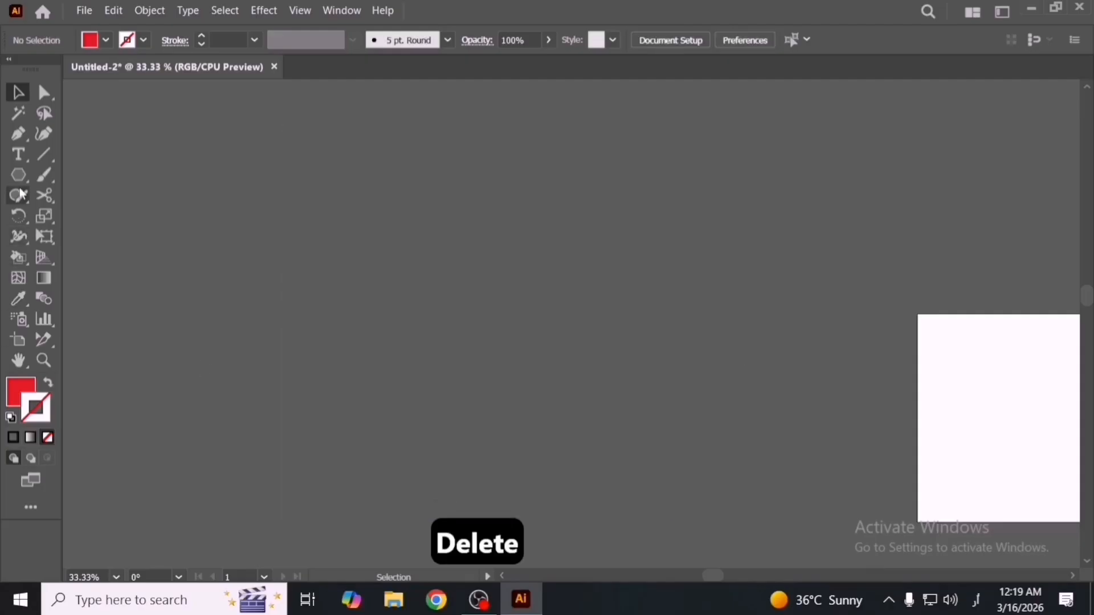
# Draw a tall, narrow red rectangle on the empty canvas left of the artboard with the Rectangle tool.
pyautogui.click(22, 180)
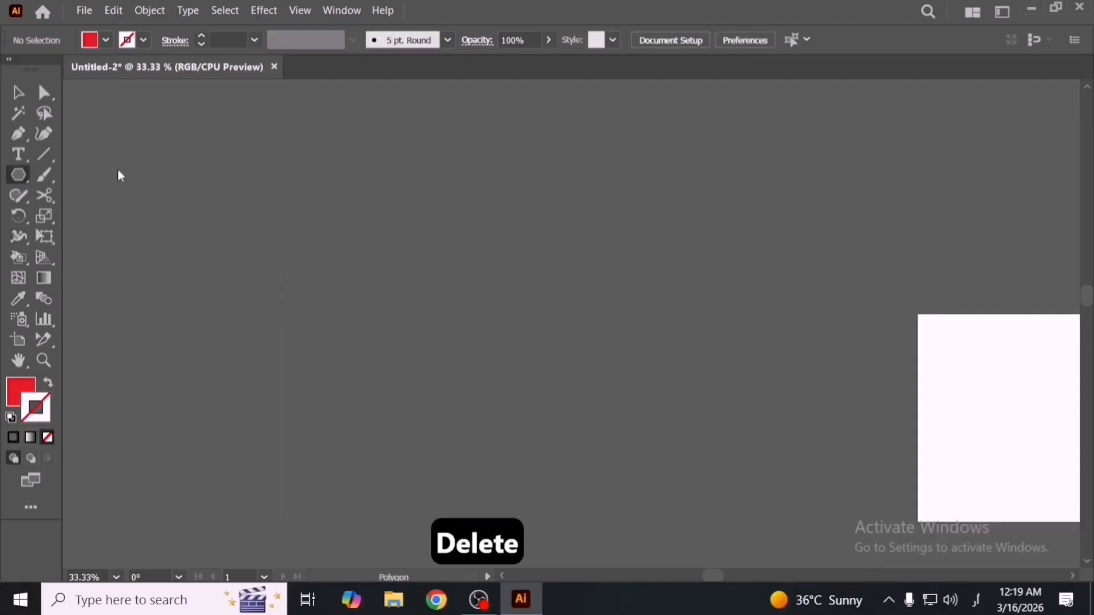
pyautogui.rightClick(18, 175)
pyautogui.click(87, 174)
pyautogui.moveTo(259, 222)
pyautogui.mouseDown()
pyautogui.moveTo(317, 476)
pyautogui.moveTo(304, 485)
pyautogui.mouseUp()
pyautogui.press('v')
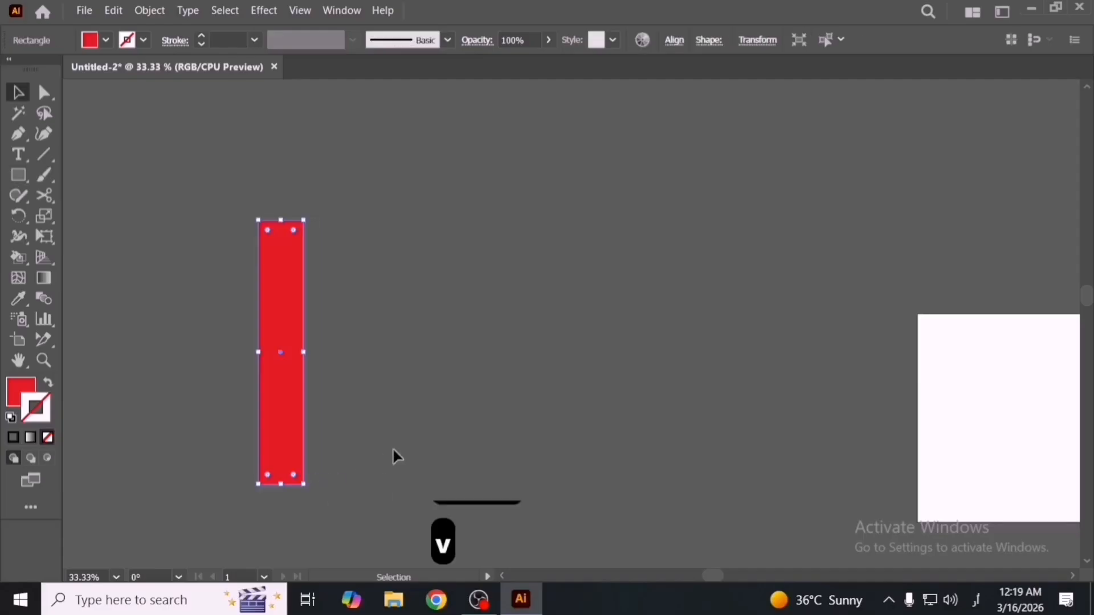
# Place a copy of the red rectangle level with the original to its right, and group both rectangles.
pyautogui.click(342, 442)
pyautogui.moveTo(285, 425); pyautogui.dragTo(593, 425)
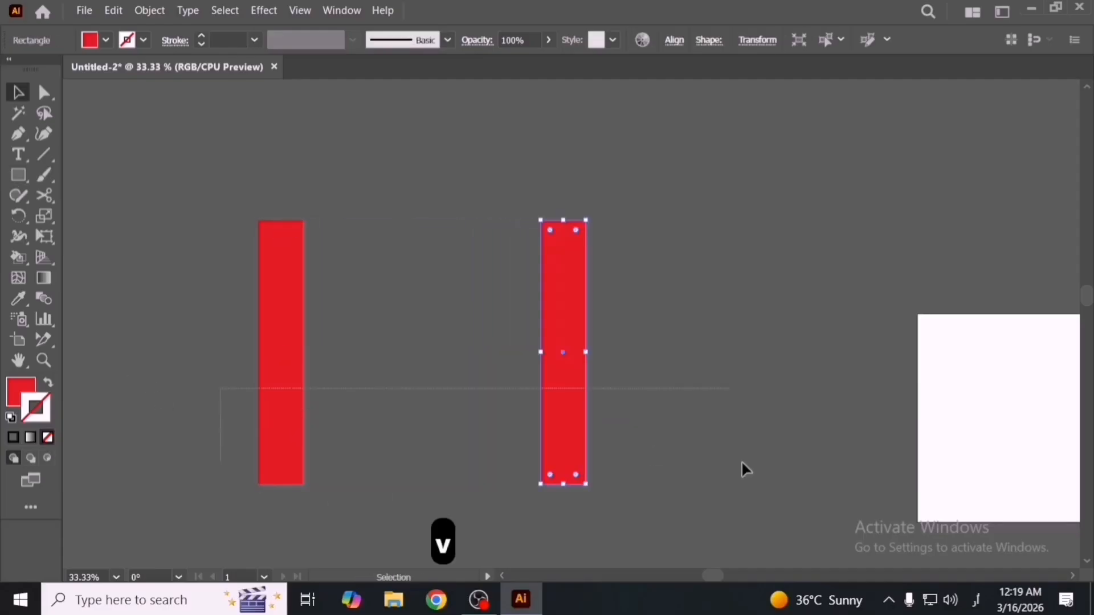
pyautogui.hotkey('ctrl', 'a')
pyautogui.hotkey('ctrl', 'g')
# Create a copy of the grouped rectangle pair with the Scale command at 81% uniform, checking it in the preview.
pyautogui.rightClick(631, 369)
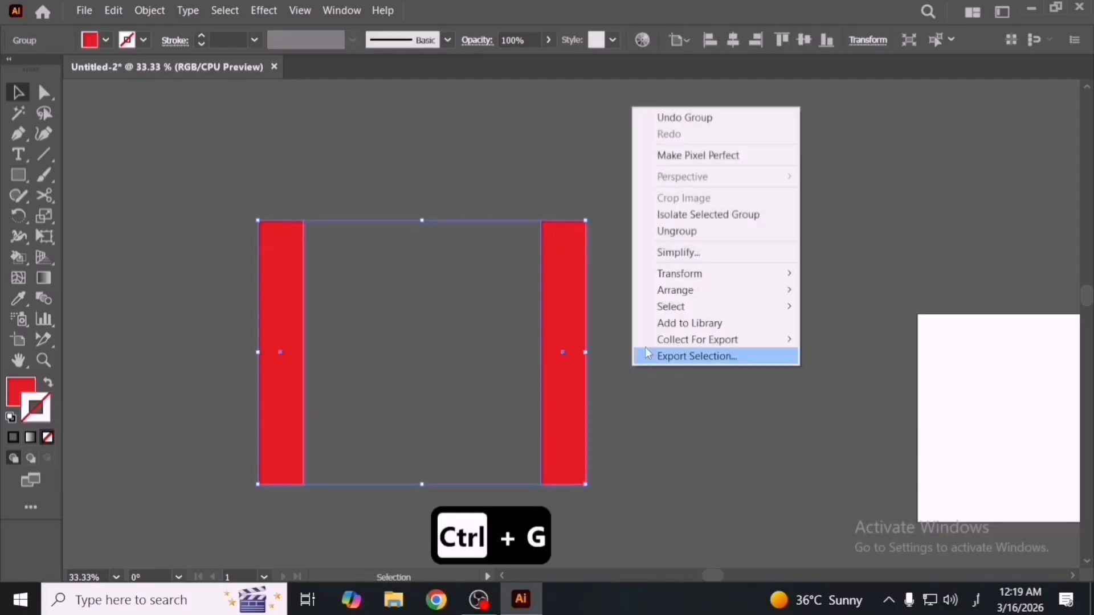
pyautogui.moveTo(716, 284)
pyautogui.click(876, 344)
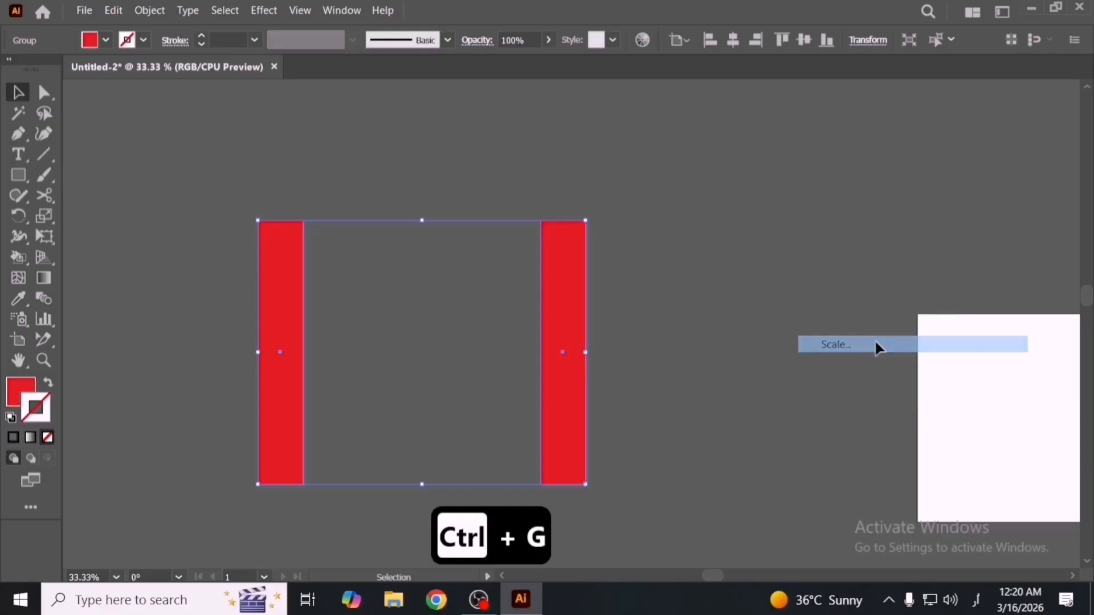
pyautogui.press('Down')
pyautogui.press('Down')
pyautogui.press('Down')
pyautogui.press('Down')
pyautogui.press('Down')
pyautogui.press('Down')
pyautogui.press('Down')
pyautogui.press('Down')
pyautogui.press('Down')
pyautogui.press('Down')
pyautogui.press('Down')
pyautogui.press('Down')
pyautogui.press('Down')
pyautogui.press('Down')
pyautogui.press('Down')
pyautogui.press('Down')
pyautogui.press('Down')
pyautogui.press('Down')
pyautogui.press('Down')
pyautogui.press('Down')
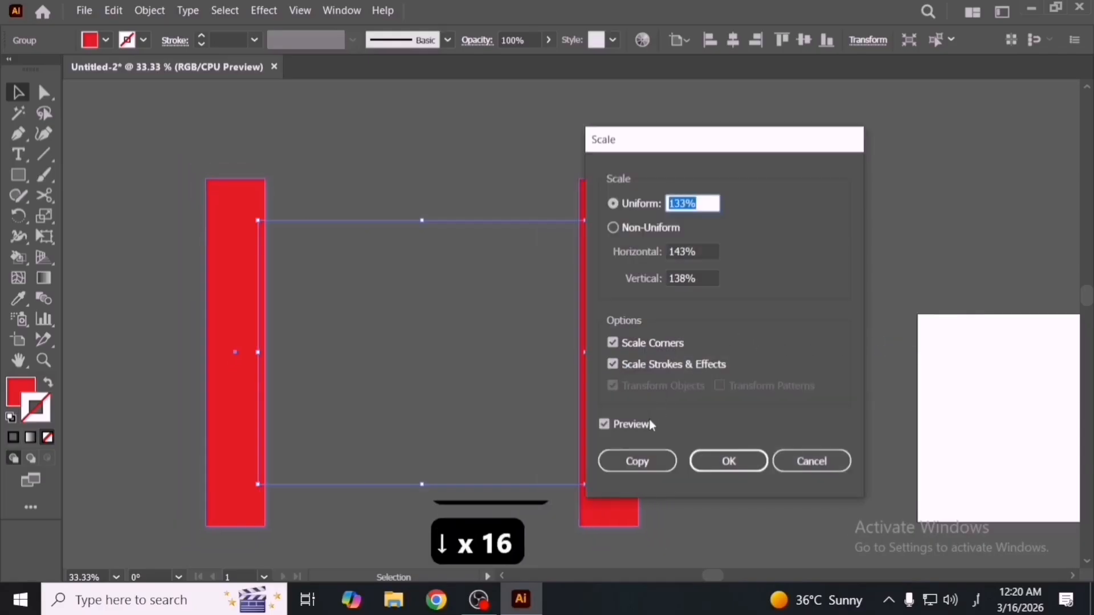
pyautogui.press('Down')
pyautogui.press('Down')
pyautogui.press('Down')
pyautogui.press('Down')
pyautogui.press('Down')
pyautogui.press('Down')
pyautogui.press('Down')
pyautogui.press('Down')
pyautogui.press('Down')
pyautogui.press('Down')
pyautogui.press('Down')
pyautogui.press('Down')
pyautogui.press('Down')
pyautogui.press('Down')
pyautogui.press('Down')
pyautogui.press('Down')
pyautogui.press('Down')
pyautogui.press('Down')
pyautogui.press('Down')
pyautogui.press('Down')
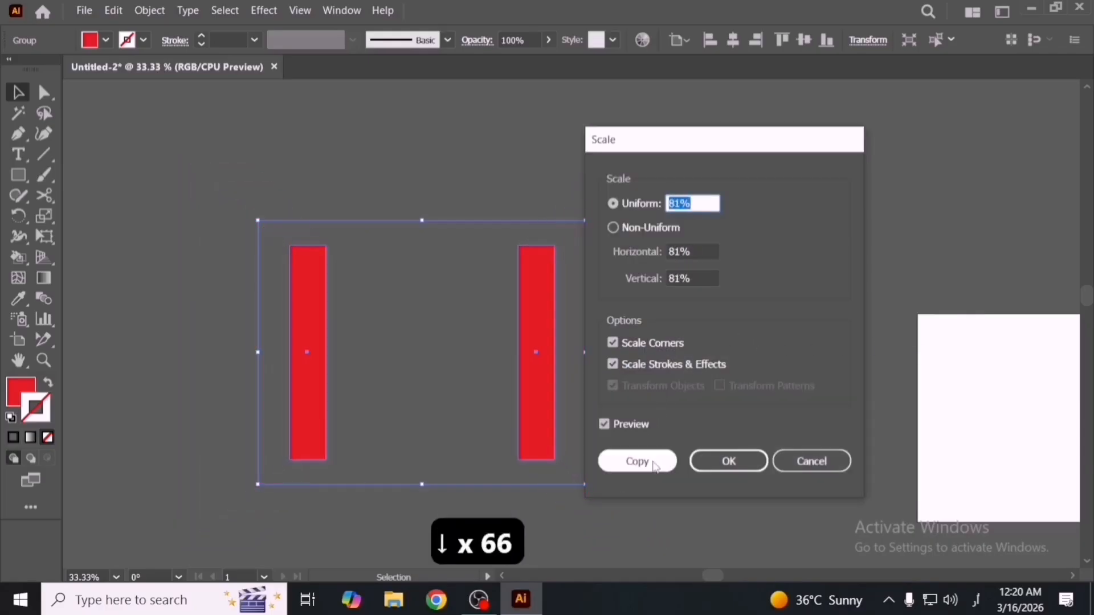
pyautogui.click(655, 464)
# Repeat the scaled copy of the rectangle pair six more times so the pairs shrink toward the centre.
pyautogui.hotkey('ctrl', 'd')
pyautogui.hotkey('ctrl', 'd')
pyautogui.hotkey('ctrl', 'd')
pyautogui.hotkey('ctrl', 'd')
pyautogui.hotkey('ctrl', 'd')
pyautogui.hotkey('ctrl', 'd')
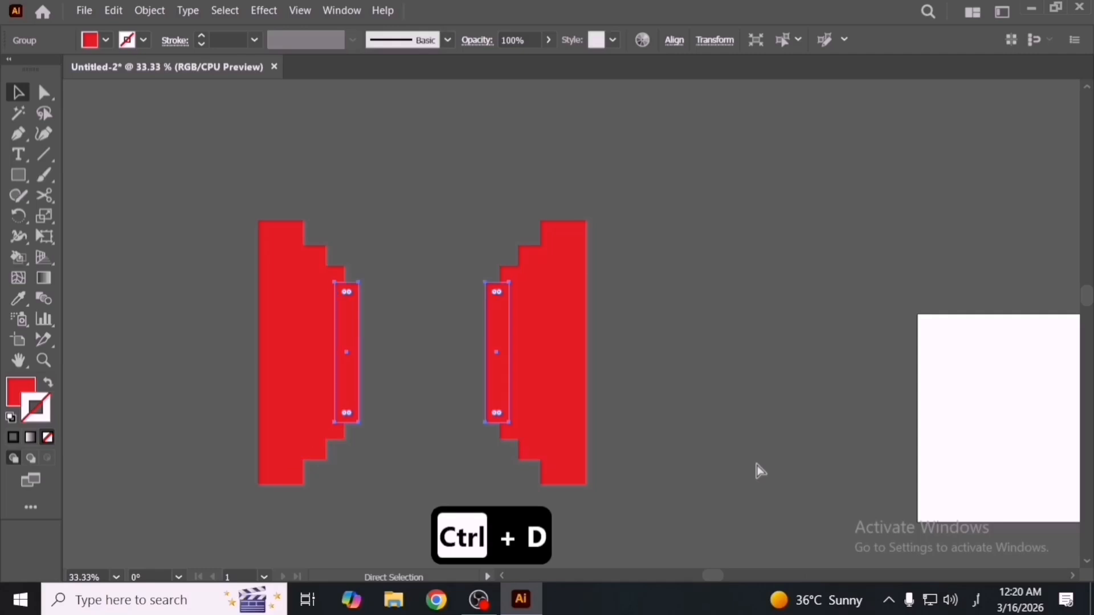
# Select all the shrinking rectangle pairs, look over the Scale and Rotate tool groups, and delete the pairs.
pyautogui.moveTo(154, 319); pyautogui.dragTo(752, 419)
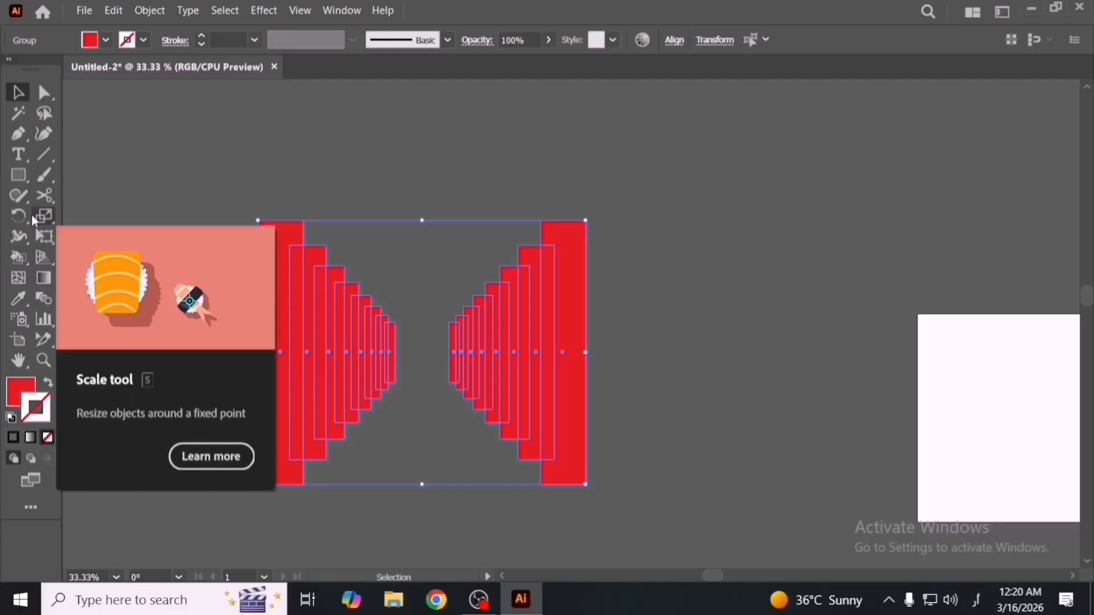
pyautogui.click(34, 220)
pyautogui.click(94, 215)
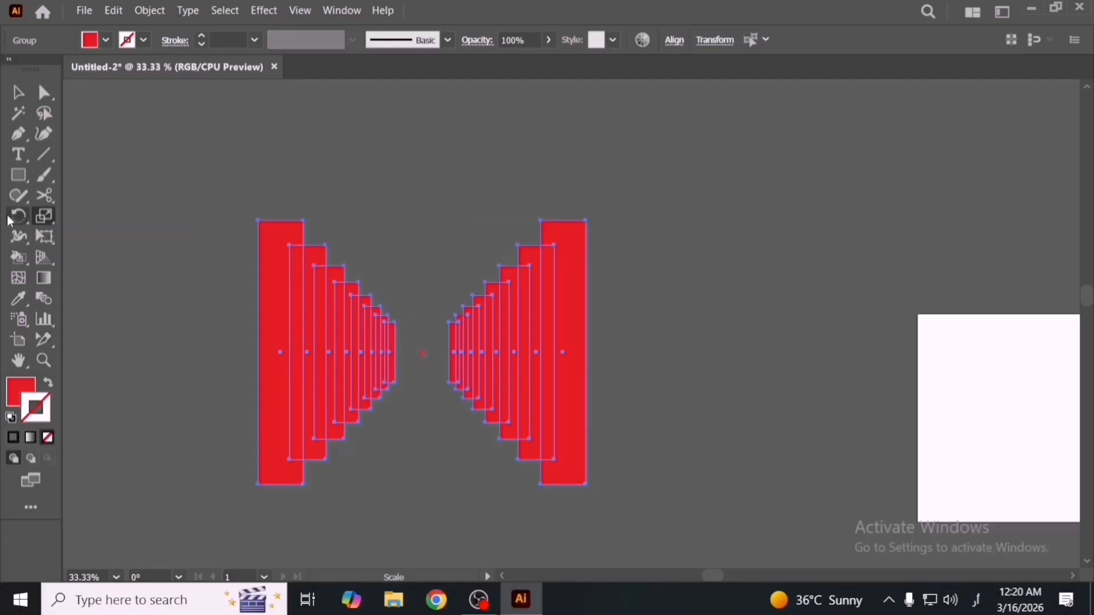
pyautogui.click(13, 219)
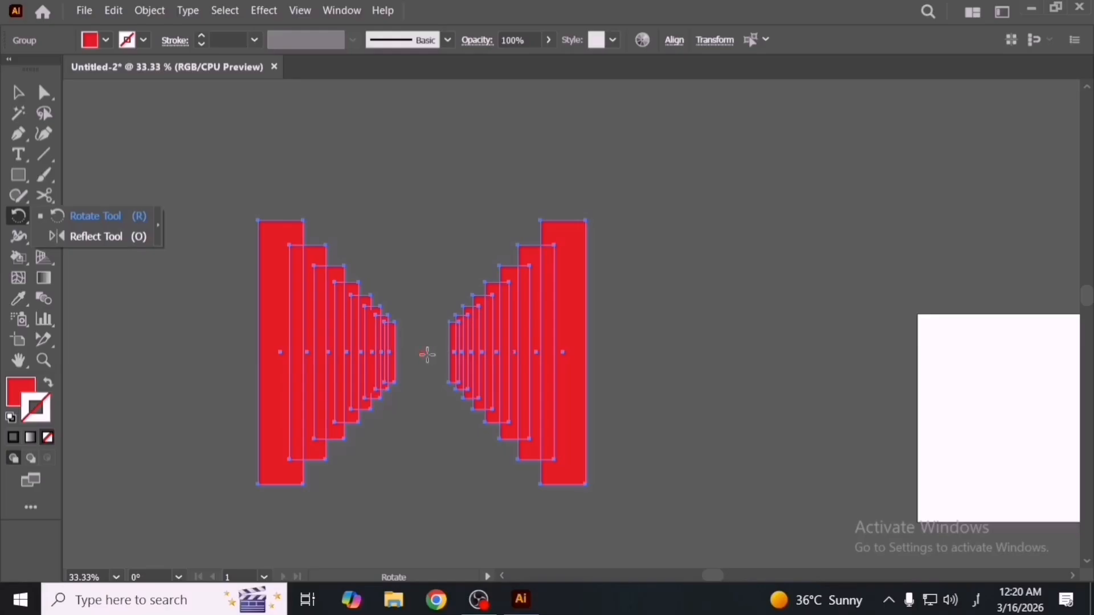
pyautogui.click(18, 92)
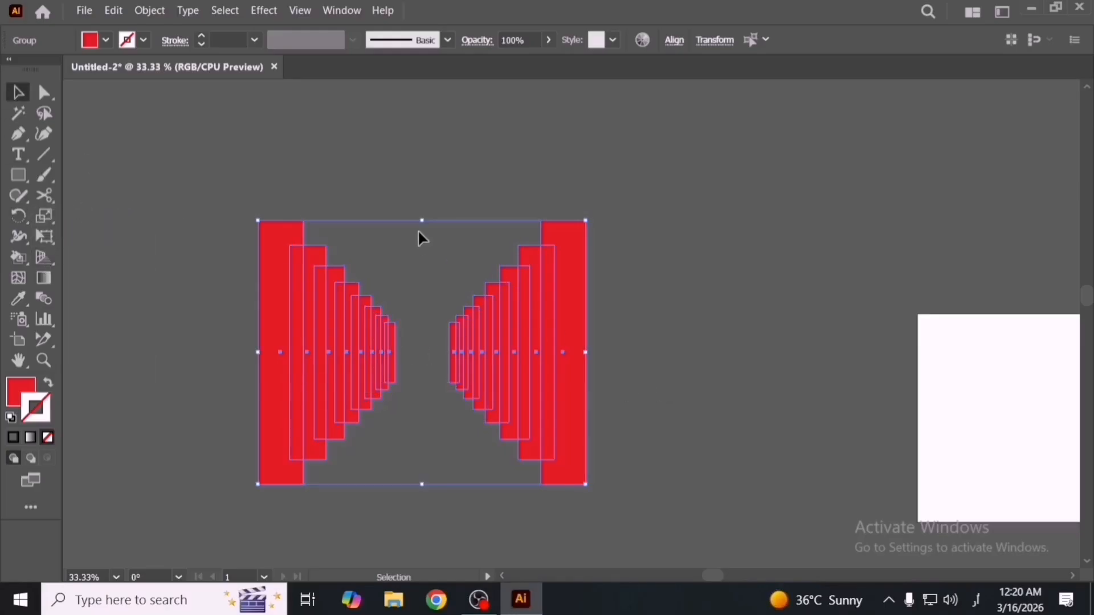
pyautogui.press('Delete')
# Draw a red square on the empty canvas left of the artboard with the Rectangle tool.
pyautogui.click(150, 12)
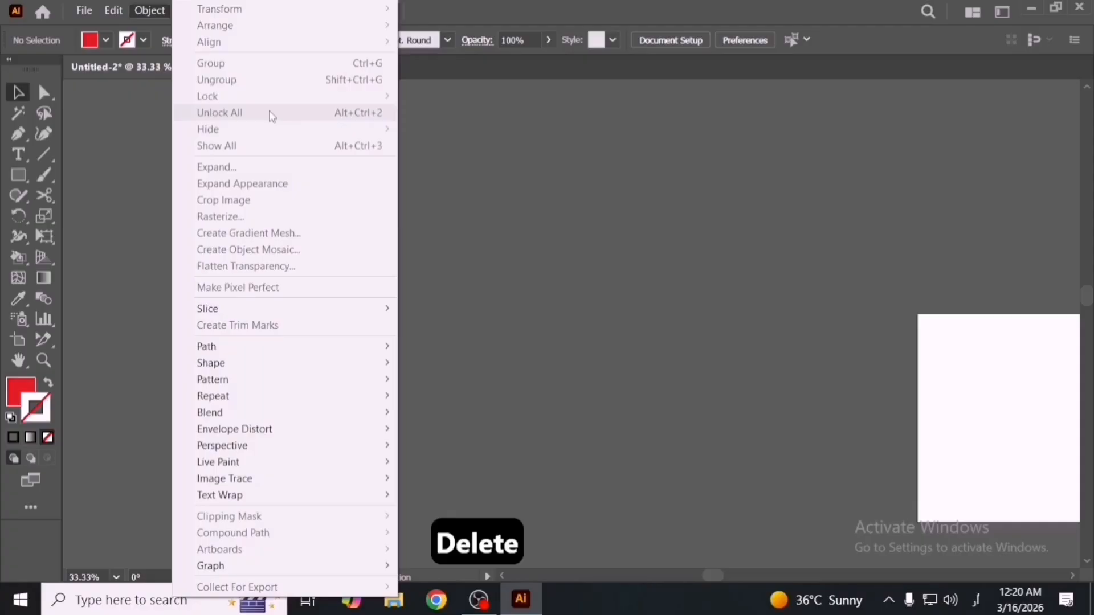
pyautogui.click(518, 286)
pyautogui.click(18, 175)
pyautogui.moveTo(461, 298); pyautogui.dragTo(559, 395)
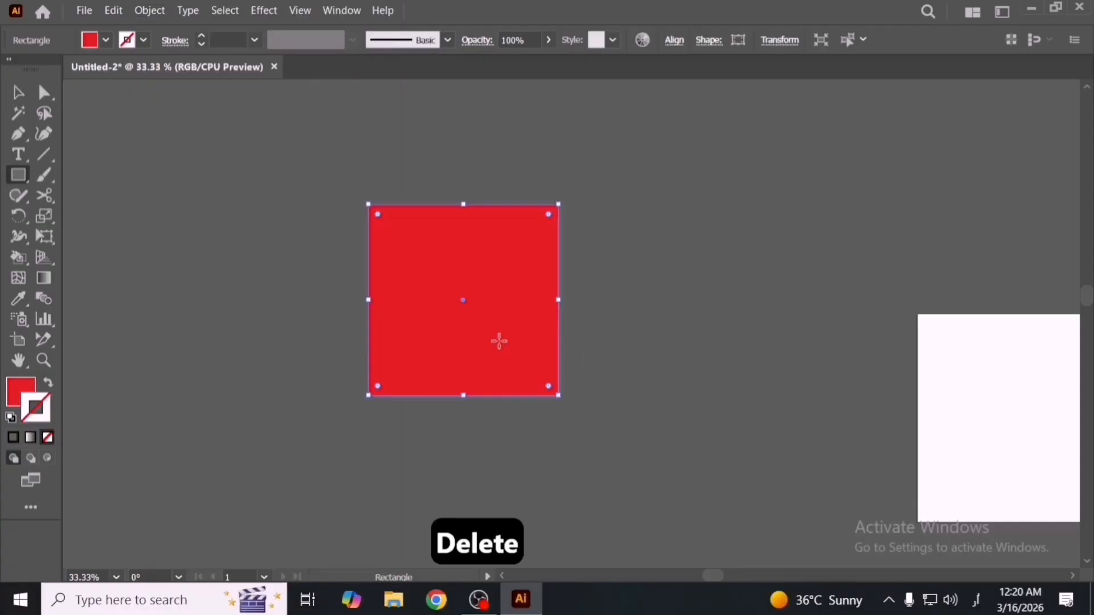
pyautogui.press('v')
pyautogui.click(149, 10)
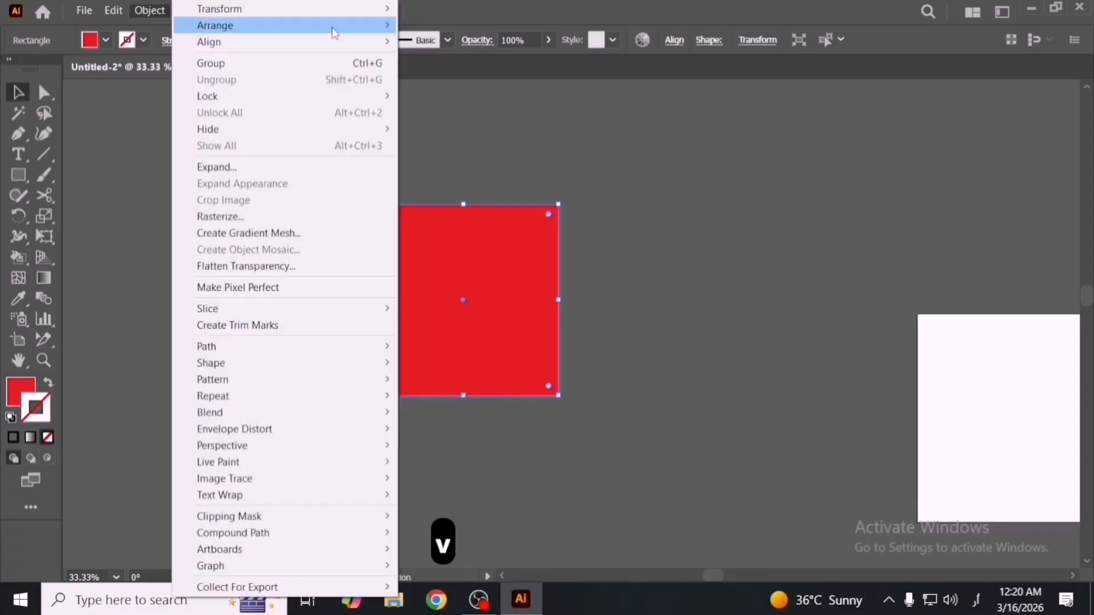
pyautogui.moveTo(339, 11)
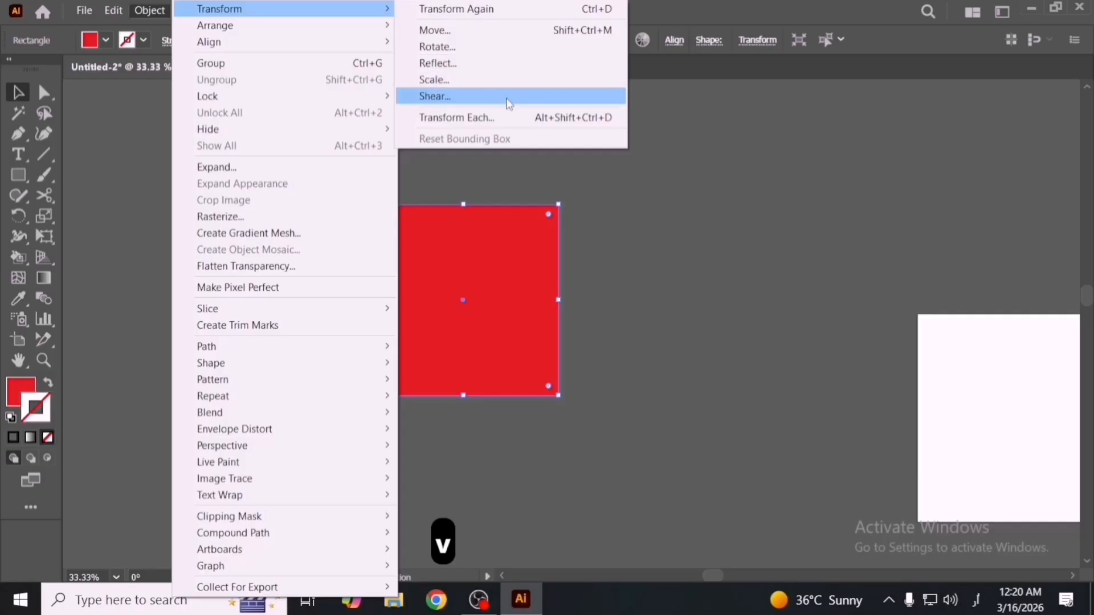
pyautogui.click(45, 226)
pyautogui.doubleClick(47, 221)
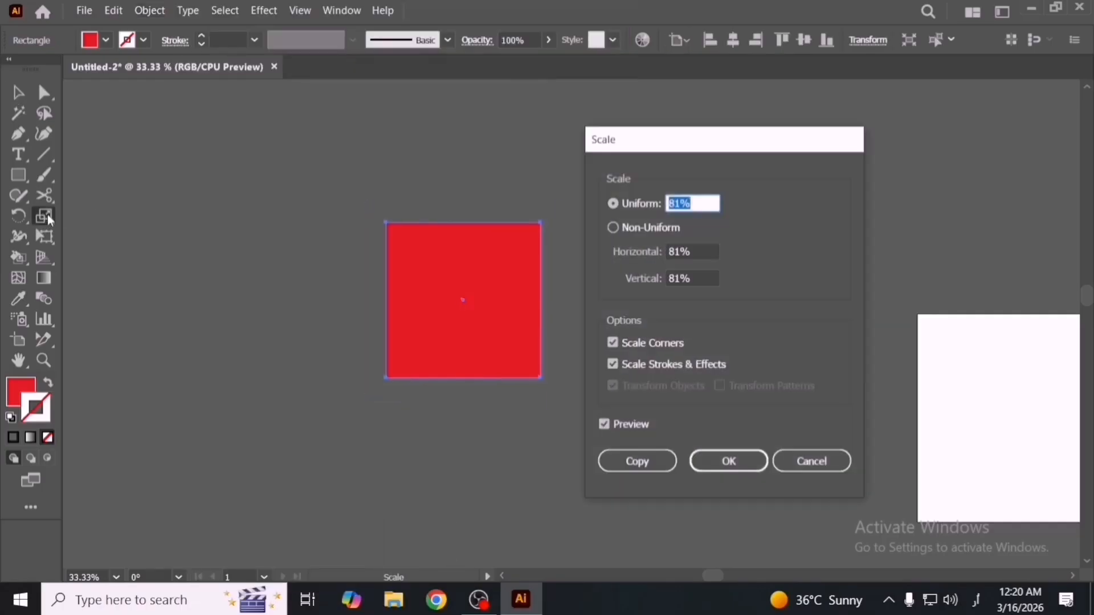
pyautogui.click(811, 461)
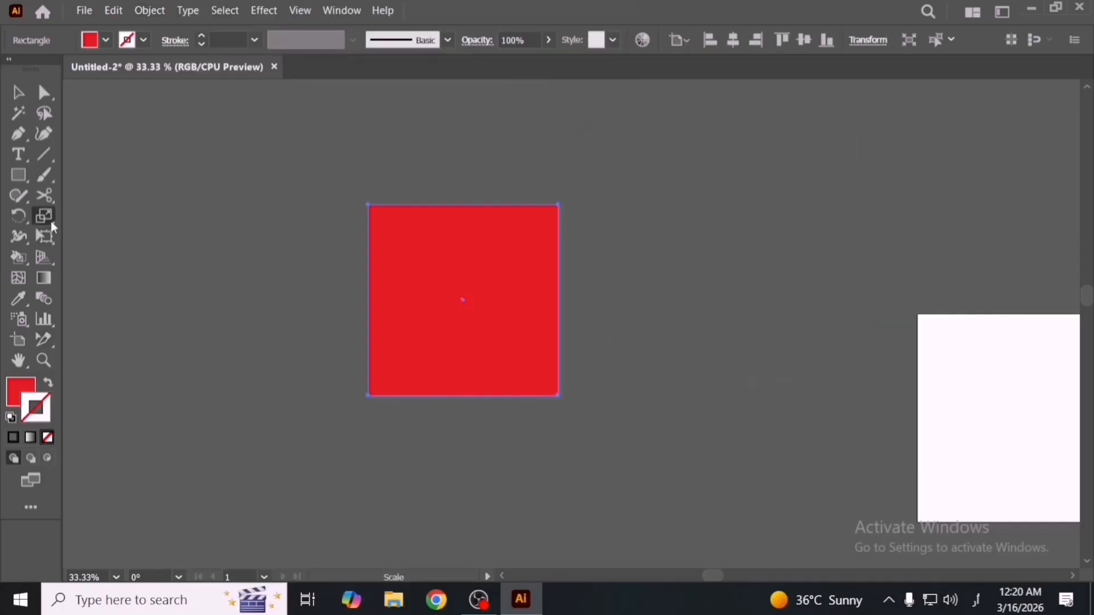
# Try a freehand shear of the red square with the Shear tool, look at the Shear options, and undo the shear.
pyautogui.moveTo(52, 225); pyautogui.dragTo(99, 235)
pyautogui.moveTo(409, 294); pyautogui.dragTo(442, 302)
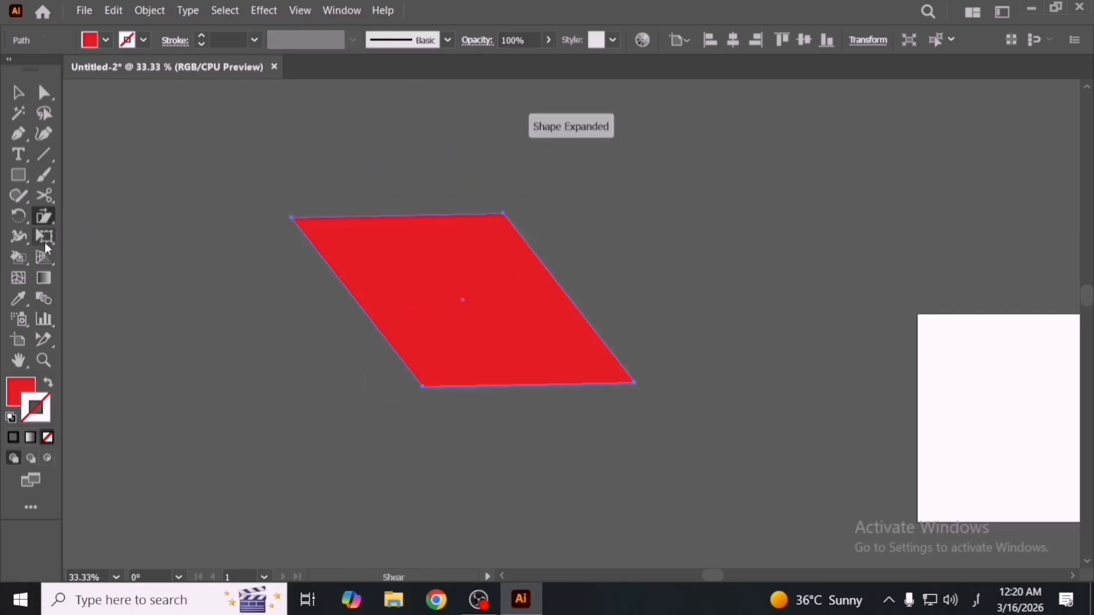
pyautogui.doubleClick(53, 218)
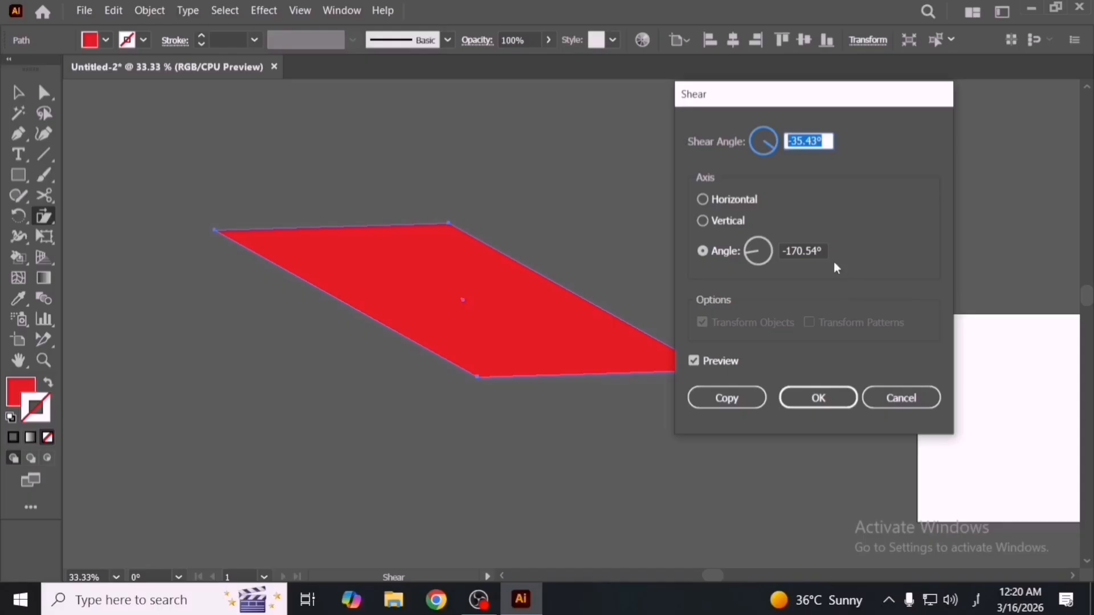
pyautogui.click(895, 393)
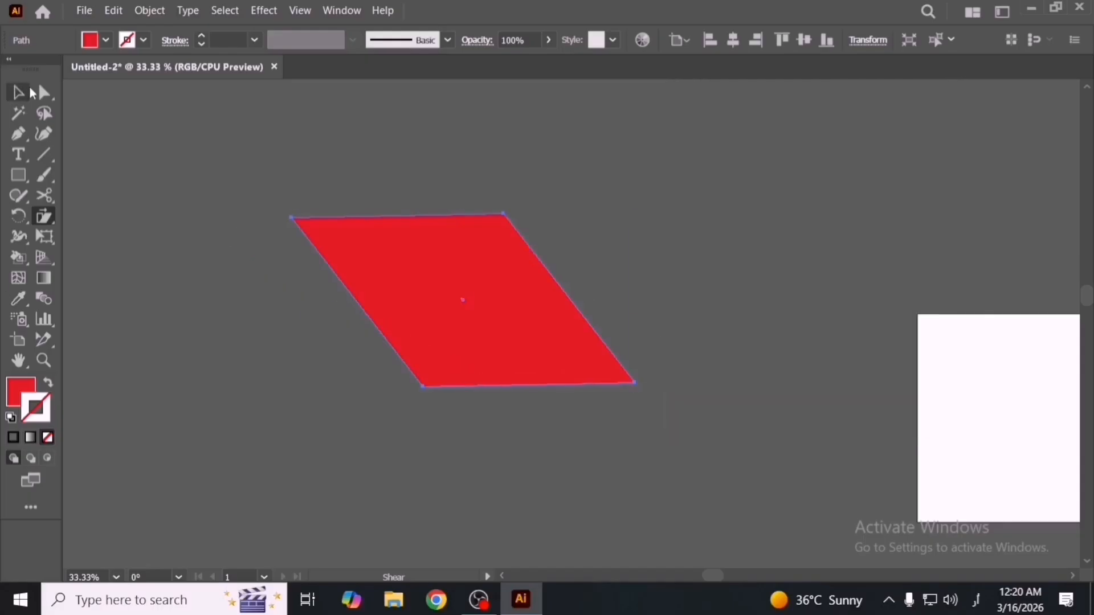
pyautogui.click(19, 92)
pyautogui.hotkey('ctrl', 'z')
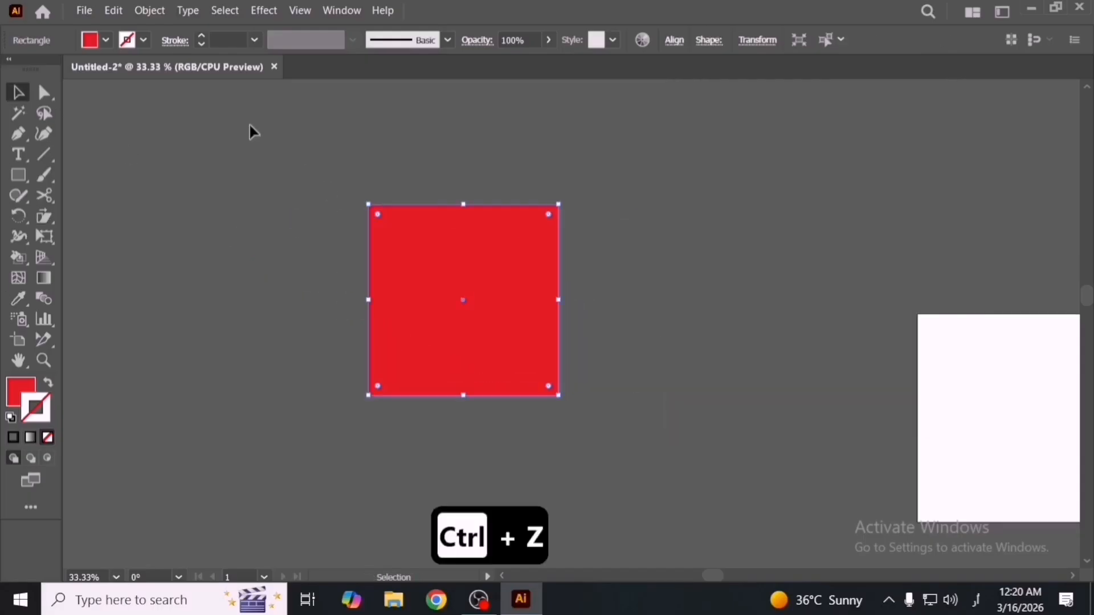
# Bring up the Shear options for the red square and preview a horizontal shear at an angle of -16°.
pyautogui.click(161, 13)
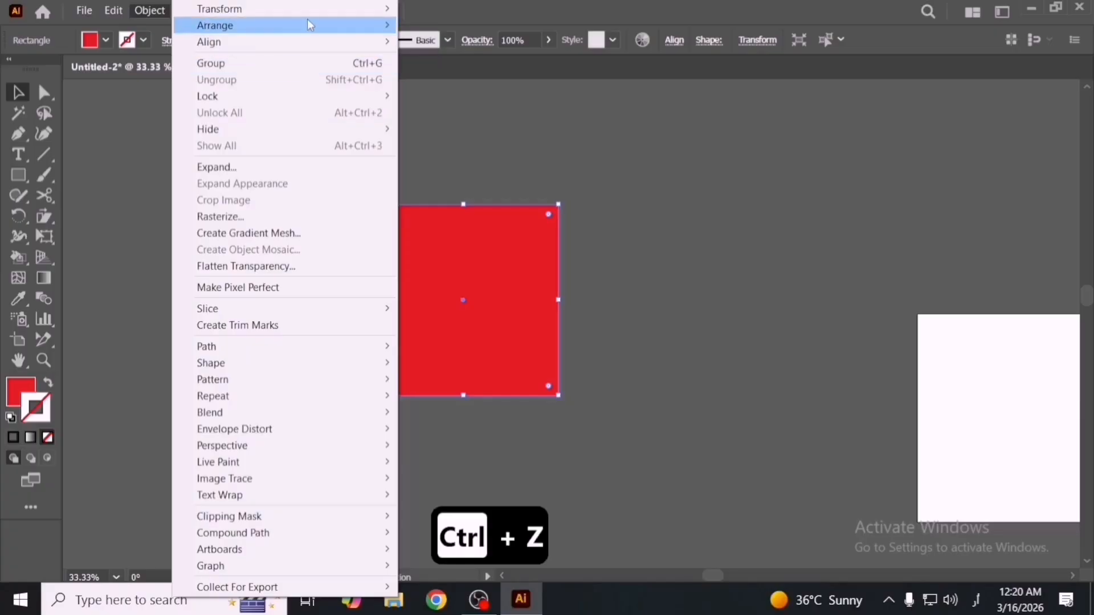
pyautogui.moveTo(321, 12)
pyautogui.click(480, 96)
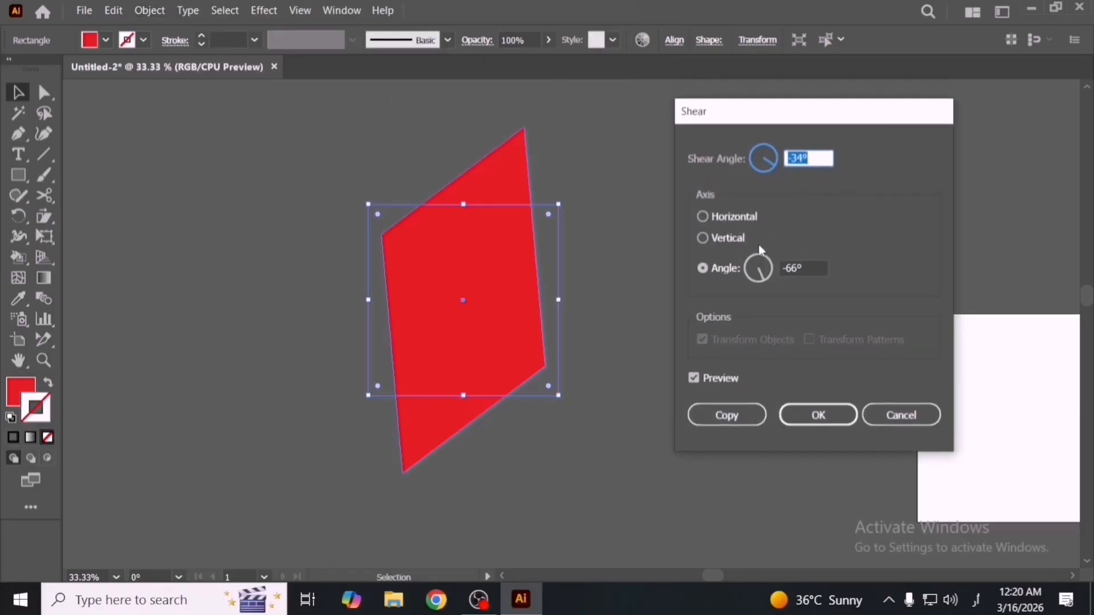
pyautogui.click(732, 217)
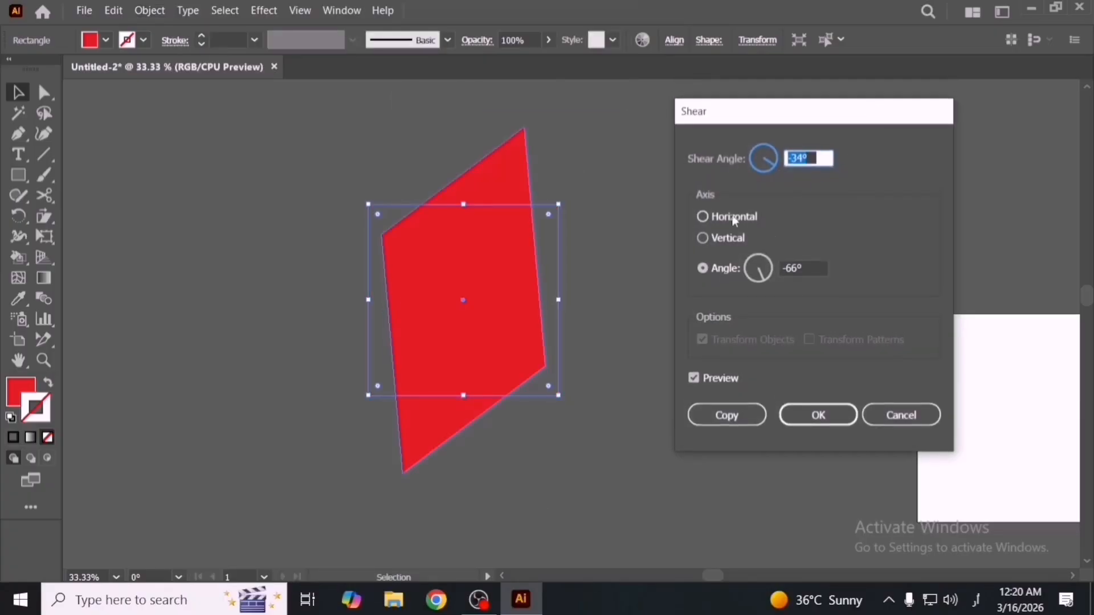
pyautogui.click(813, 164)
pyautogui.press('Up')
pyautogui.press('Up')
pyautogui.press('Up')
pyautogui.press('Up')
pyautogui.press('Up')
pyautogui.press('Up')
pyautogui.press('Up')
pyautogui.press('Up')
pyautogui.press('Up')
pyautogui.press('Up')
pyautogui.press('Up')
pyautogui.press('Up')
pyautogui.press('Up')
pyautogui.press('Up')
pyautogui.press('Up')
pyautogui.press('Up')
pyautogui.press('Up')
pyautogui.press('Up')
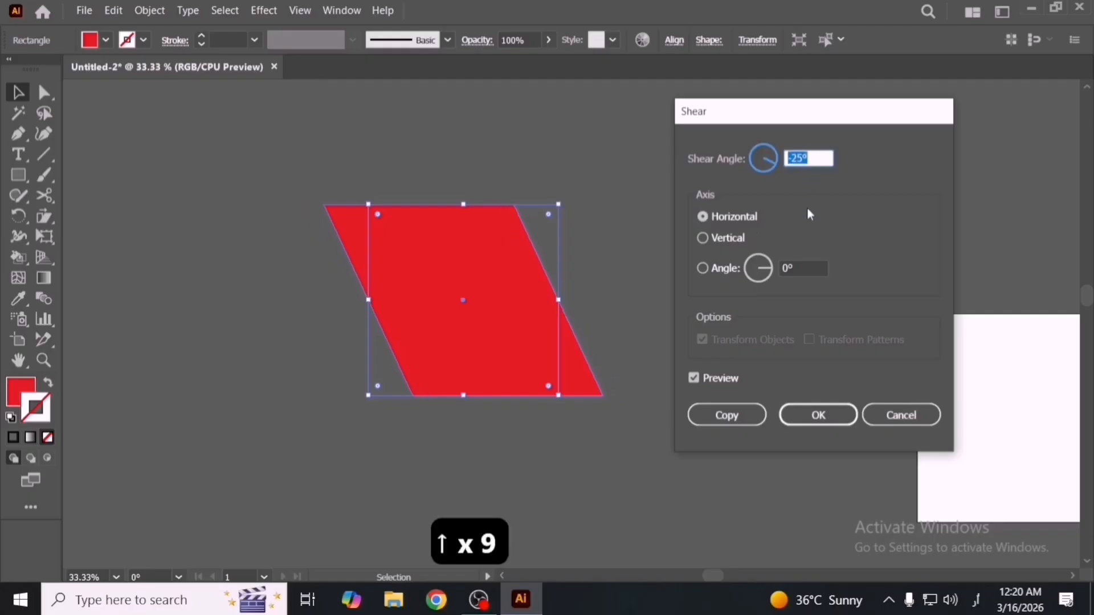
# Switch the shear axis to vertical and preview the square with the shear angle raised to 20°.
pyautogui.click(718, 239)
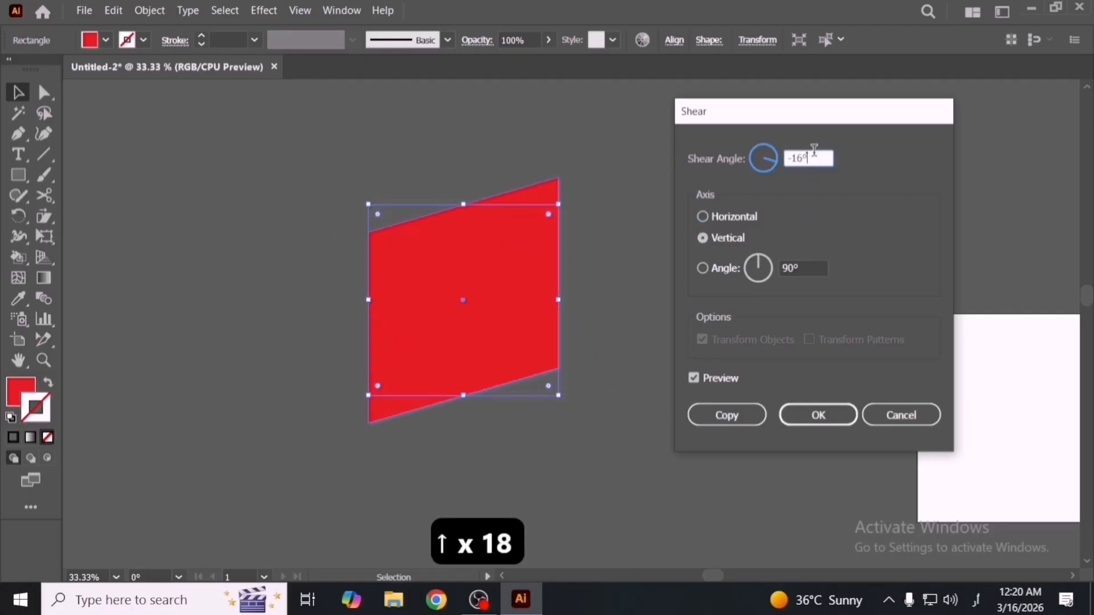
pyautogui.press('Up')
pyautogui.press('Up')
pyautogui.press('Up')
pyautogui.press('Up')
pyautogui.press('Up')
pyautogui.press('Up')
pyautogui.press('Up')
pyautogui.press('Up')
pyautogui.press('Up')
pyautogui.press('Up')
pyautogui.press('Up')
pyautogui.press('Up')
pyautogui.press('Up')
pyautogui.press('Up')
pyautogui.press('Up')
pyautogui.press('Up')
pyautogui.press('Up')
pyautogui.press('Up')
pyautogui.press('Up')
pyautogui.press('Up')
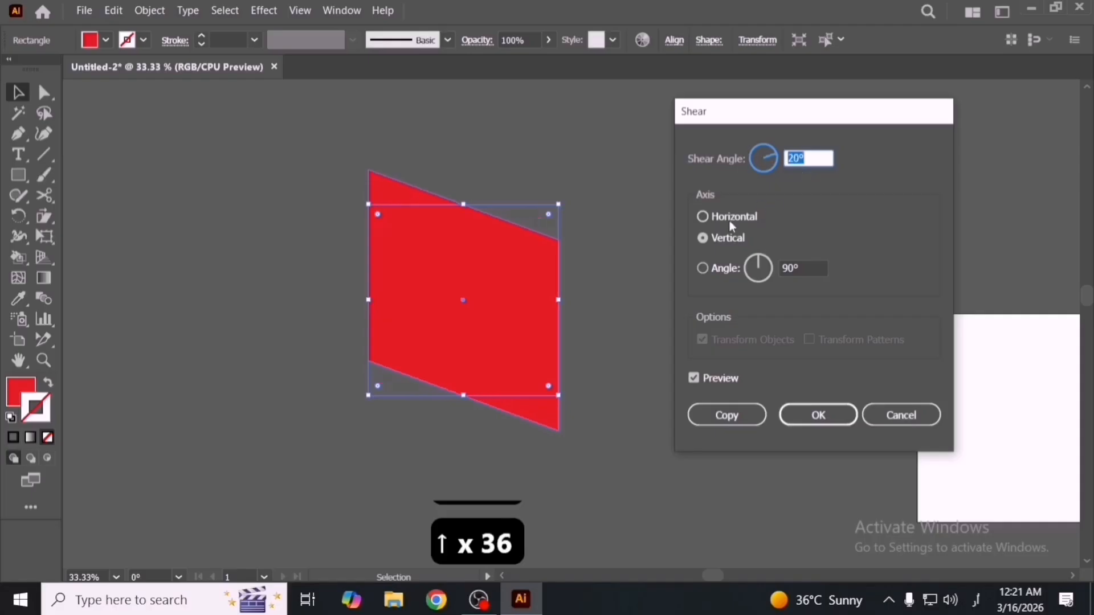
# Return the shear axis to horizontal and raise the previewed shear angle to 61°.
pyautogui.click(731, 220)
pyautogui.hotkey('shift', 'Tab')
pyautogui.press('Up')
pyautogui.press('Up')
pyautogui.press('Up')
pyautogui.press('Up')
pyautogui.press('Up')
pyautogui.press('Up')
pyautogui.press('Up')
pyautogui.press('Up')
pyautogui.press('Up')
pyautogui.press('Up')
pyautogui.press('Up')
pyautogui.press('Up')
pyautogui.press('Up')
pyautogui.press('Up')
pyautogui.press('Up')
pyautogui.press('Up')
pyautogui.press('Up')
pyautogui.press('Up')
pyautogui.press('Up')
pyautogui.press('Up')
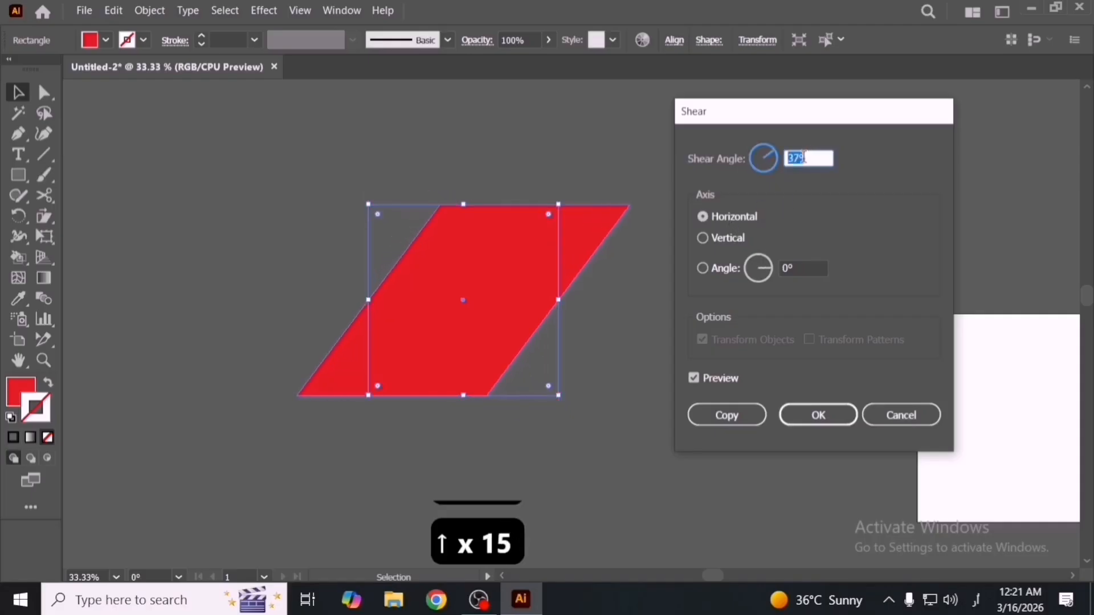
pyautogui.press('Up')
pyautogui.press('Up')
pyautogui.press('Up')
pyautogui.press('Up')
pyautogui.press('Up')
pyautogui.press('Up')
pyautogui.press('Up')
pyautogui.press('Up')
pyautogui.press('Up')
# Switch the shear to a custom axis angle, try positive values, and set the axis angle to -21°.
pyautogui.click(802, 266)
pyautogui.press('Up')
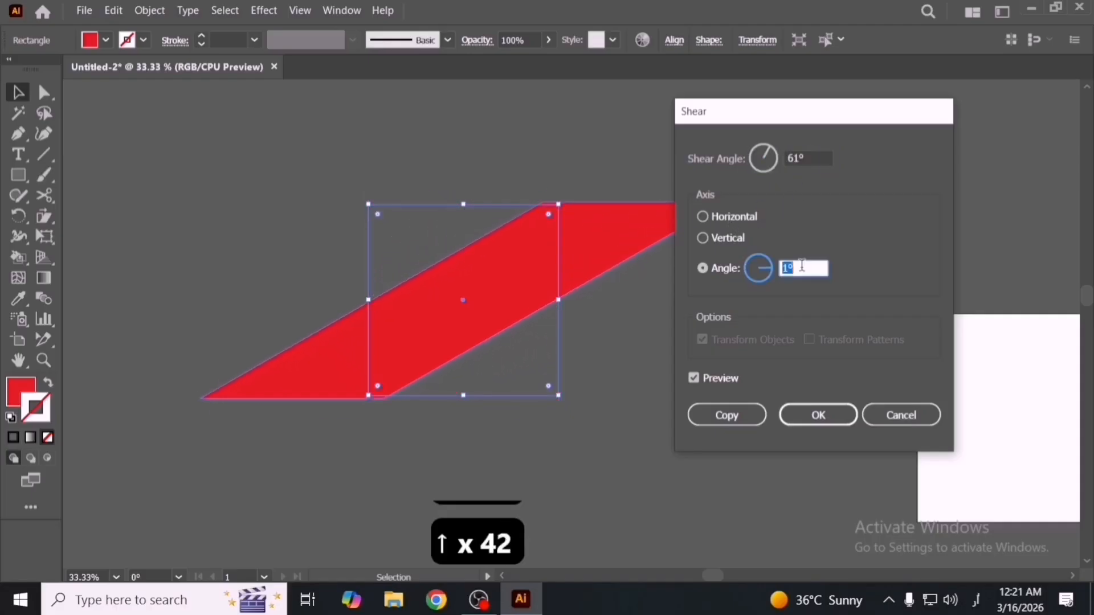
pyautogui.press('Up')
pyautogui.press('Up')
pyautogui.press('Up')
pyautogui.press('Up')
pyautogui.press('Up')
pyautogui.press('Up')
pyautogui.press('Up')
pyautogui.press('Up')
pyautogui.press('Up')
pyautogui.press('Up')
pyautogui.press('Up')
pyautogui.press('Up')
pyautogui.press('Up')
pyautogui.press('Up')
pyautogui.press('Up')
pyautogui.press('Up')
pyautogui.press('Down')
pyautogui.press('Down')
pyautogui.press('Down')
pyautogui.press('Down')
pyautogui.press('Down')
pyautogui.press('Down')
pyautogui.press('Down')
pyautogui.press('Down')
pyautogui.press('Down')
pyautogui.press('Down')
pyautogui.press('Down')
pyautogui.press('Down')
pyautogui.press('Down')
pyautogui.press('Down')
pyautogui.press('Down')
pyautogui.press('Down')
pyautogui.press('Down')
pyautogui.press('Down')
pyautogui.press('Down')
pyautogui.press('Down')
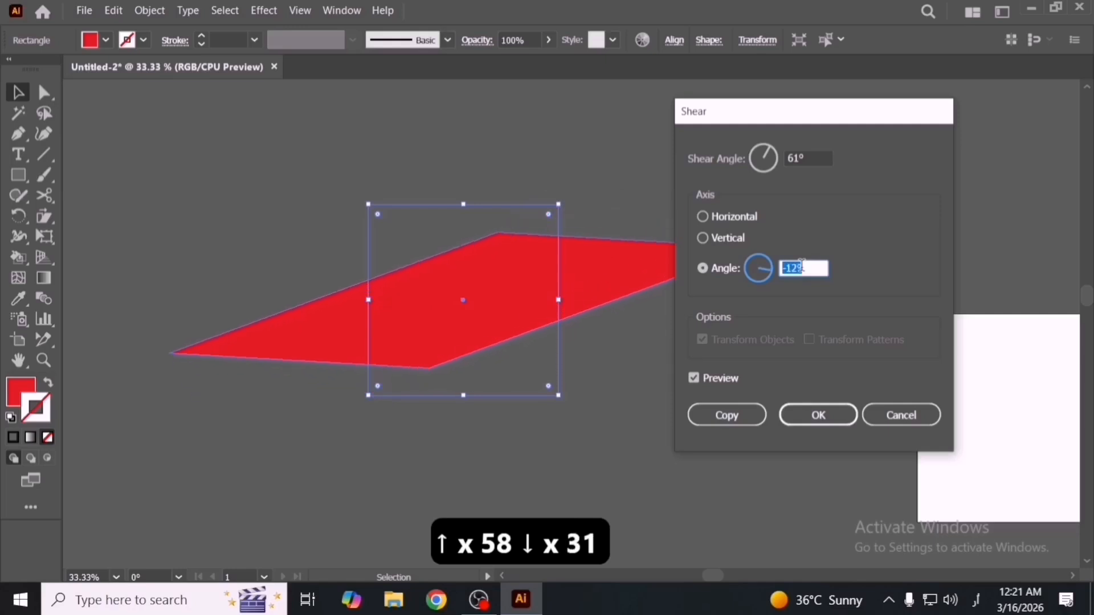
pyautogui.press('Down')
pyautogui.press('Down')
pyautogui.press('Down')
pyautogui.press('Down')
pyautogui.press('Down')
pyautogui.press('Down')
pyautogui.press('Down')
pyautogui.press('Down')
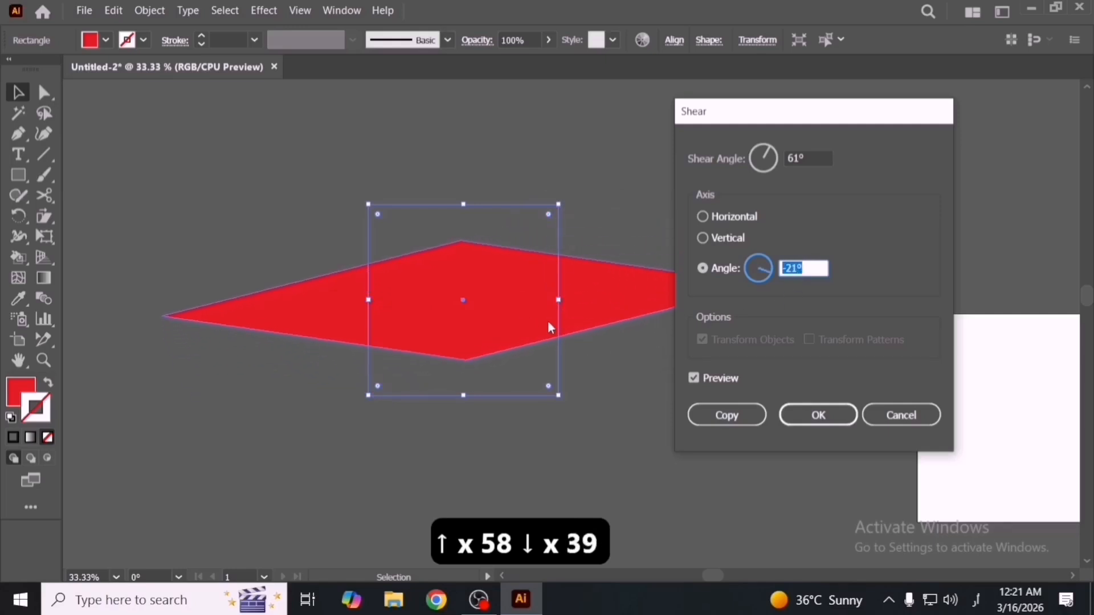
# Create the shear as a copy and move the original square and the sheared shape apart for comparison.
pyautogui.moveTo(833, 120); pyautogui.dragTo(862, 116)
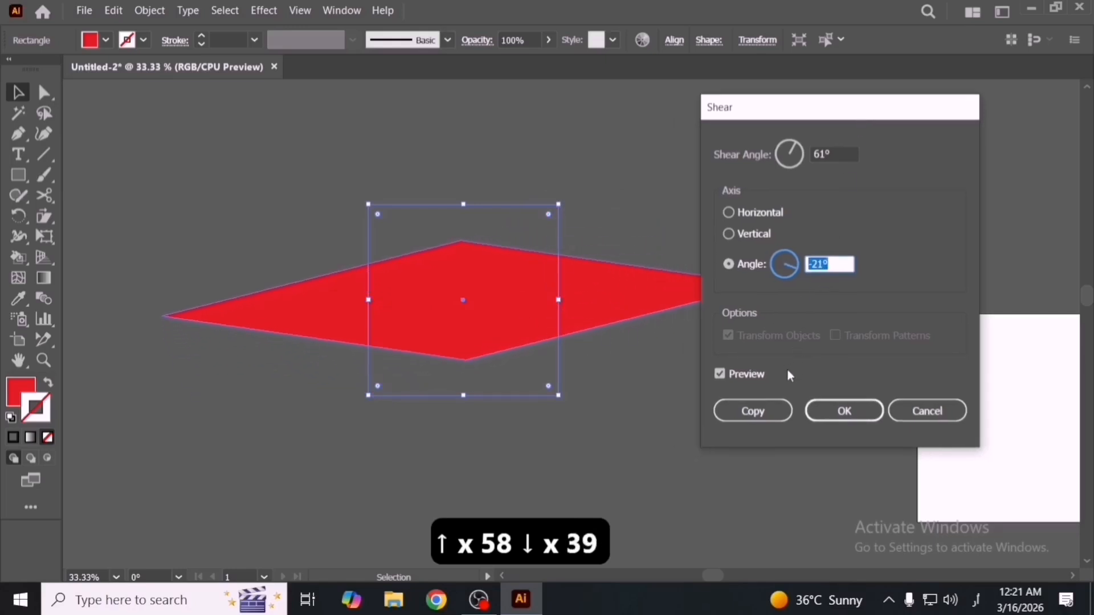
pyautogui.click(752, 411)
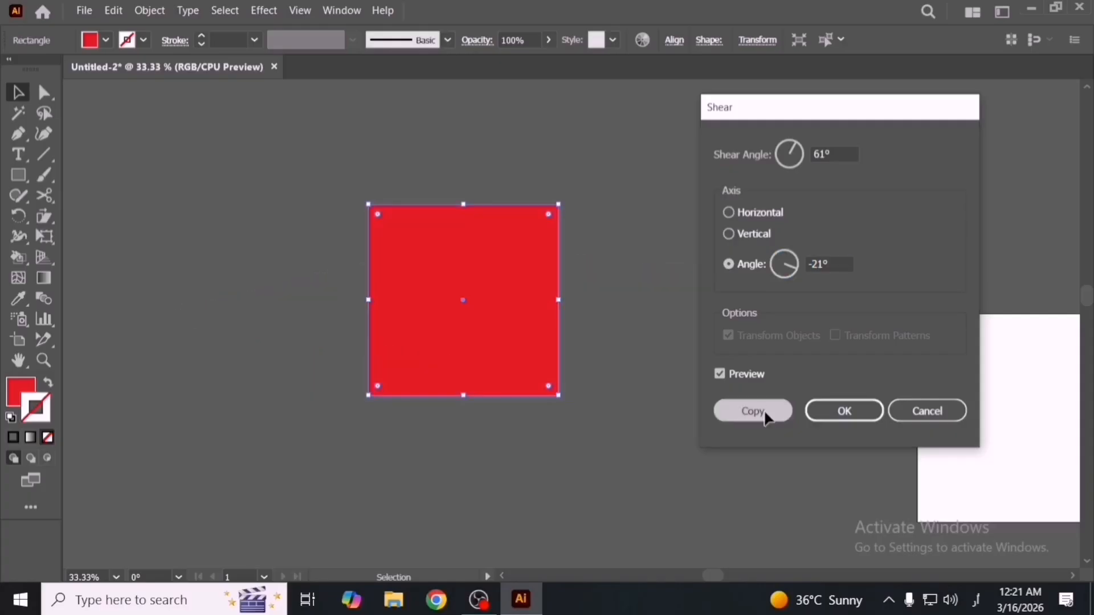
pyautogui.moveTo(564, 315); pyautogui.dragTo(521, 462)
pyautogui.moveTo(466, 268); pyautogui.dragTo(622, 200)
pyautogui.moveTo(452, 423); pyautogui.dragTo(334, 340)
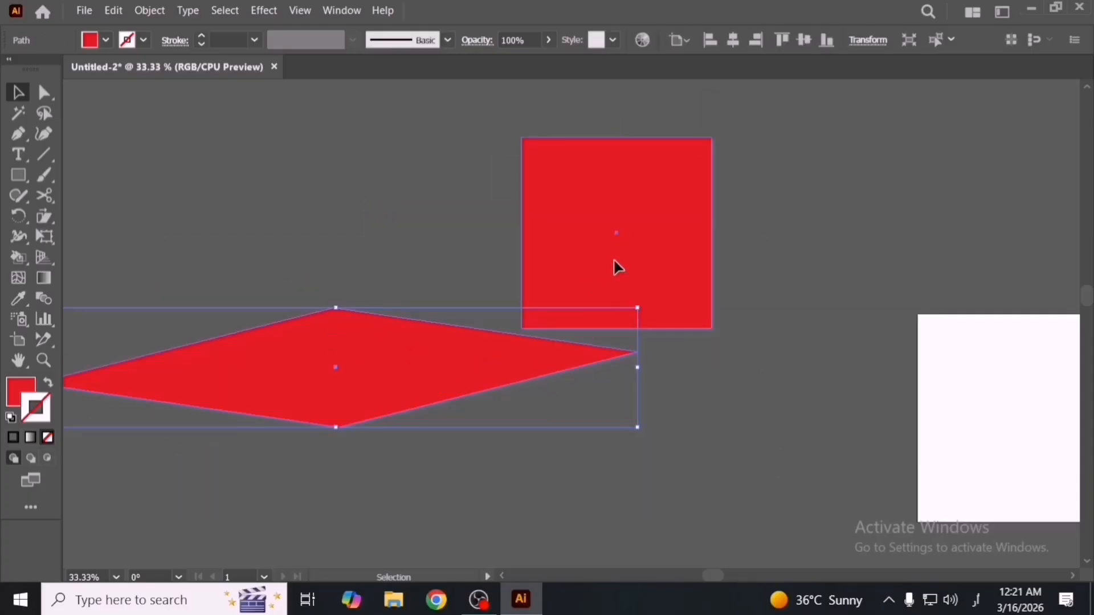
pyautogui.moveTo(616, 267); pyautogui.dragTo(756, 265)
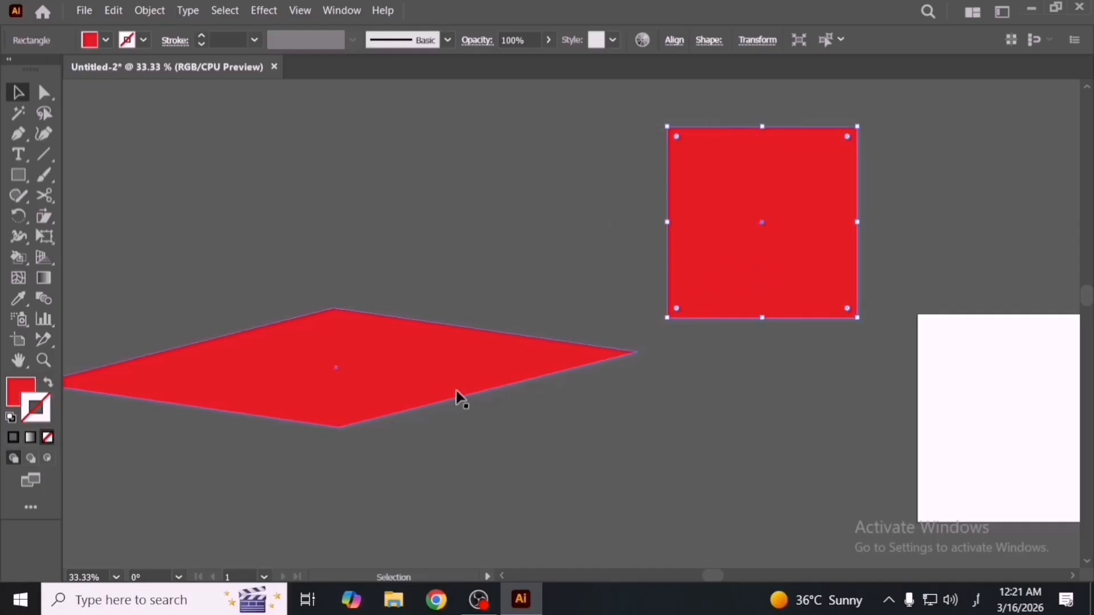
pyautogui.moveTo(478, 384); pyautogui.dragTo(541, 359)
# Delete both red shapes and draw a new red square beside the artboard.
pyautogui.moveTo(562, 177); pyautogui.dragTo(717, 331)
pyautogui.press('Delete')
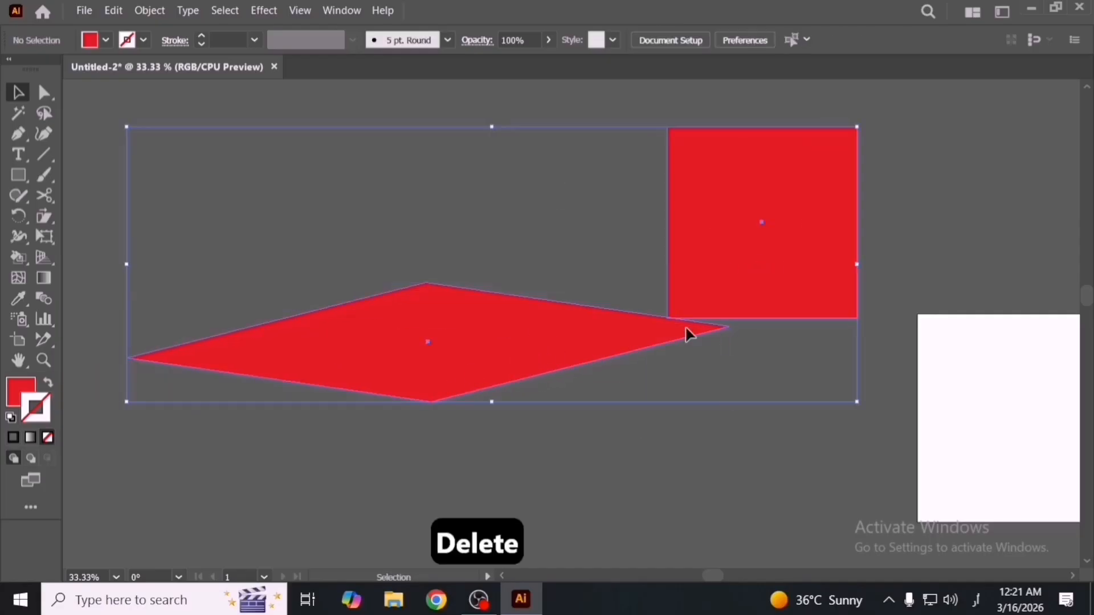
pyautogui.click(151, 13)
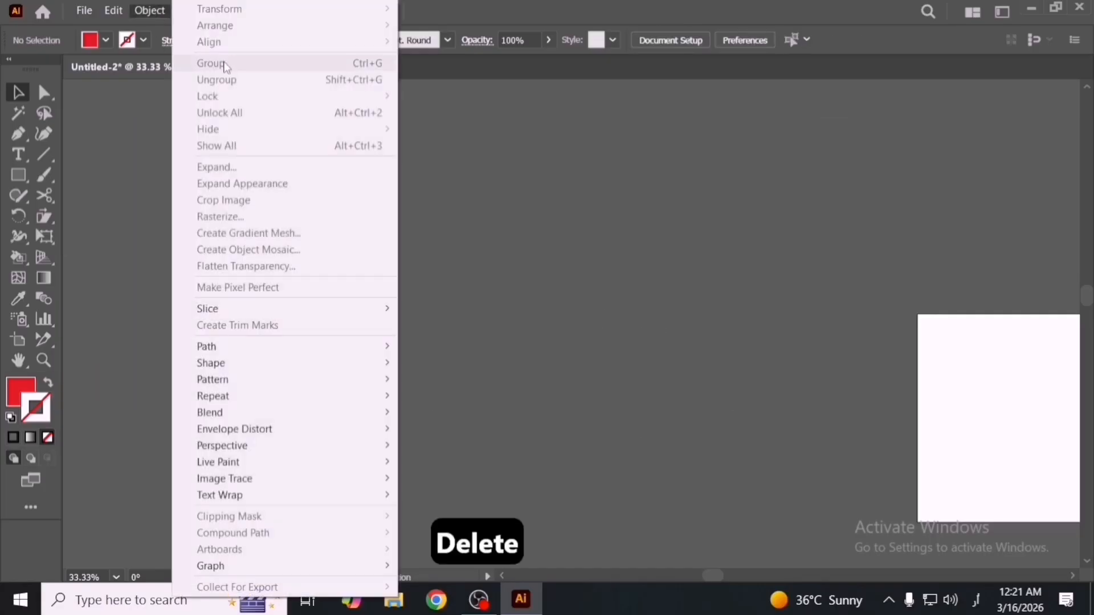
pyautogui.click(145, 191)
pyautogui.click(18, 175)
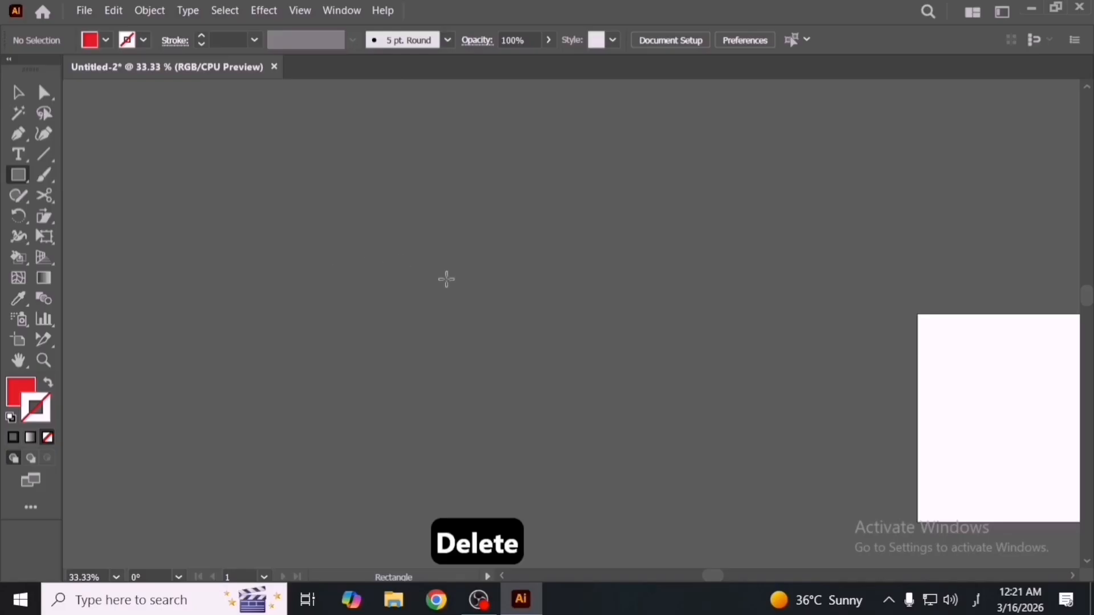
pyautogui.moveTo(446, 280)
pyautogui.mouseDown()
pyautogui.moveTo(559, 349)
pyautogui.moveTo(535, 335)
pyautogui.mouseUp()
pyautogui.press('v')
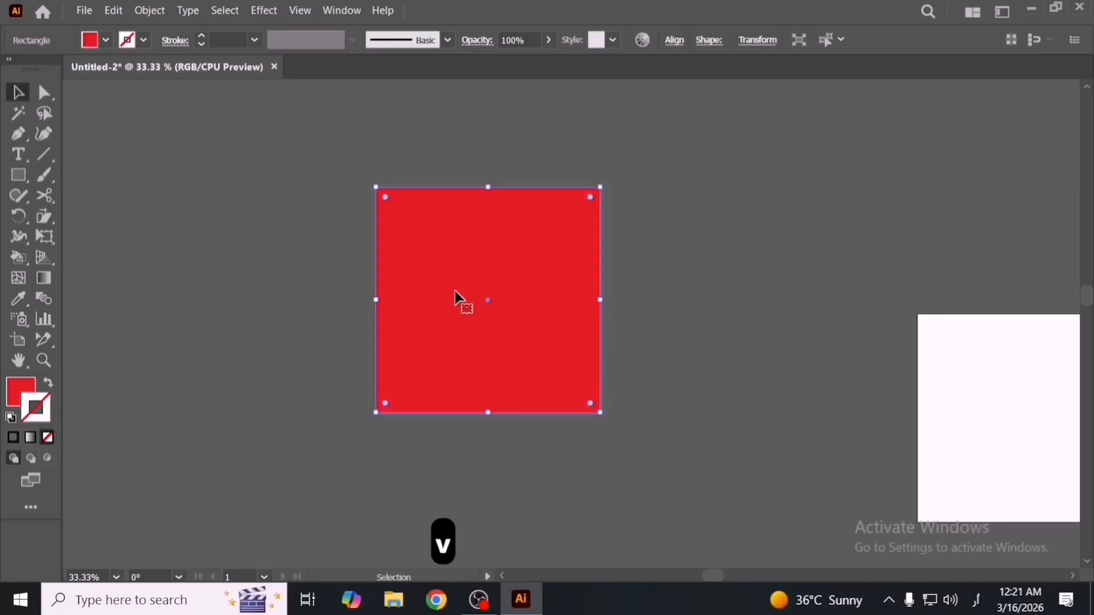
# Locate the Transform Each command, examine the Transform effect's settings including the number of copies, and dismiss them.
pyautogui.click(152, 14)
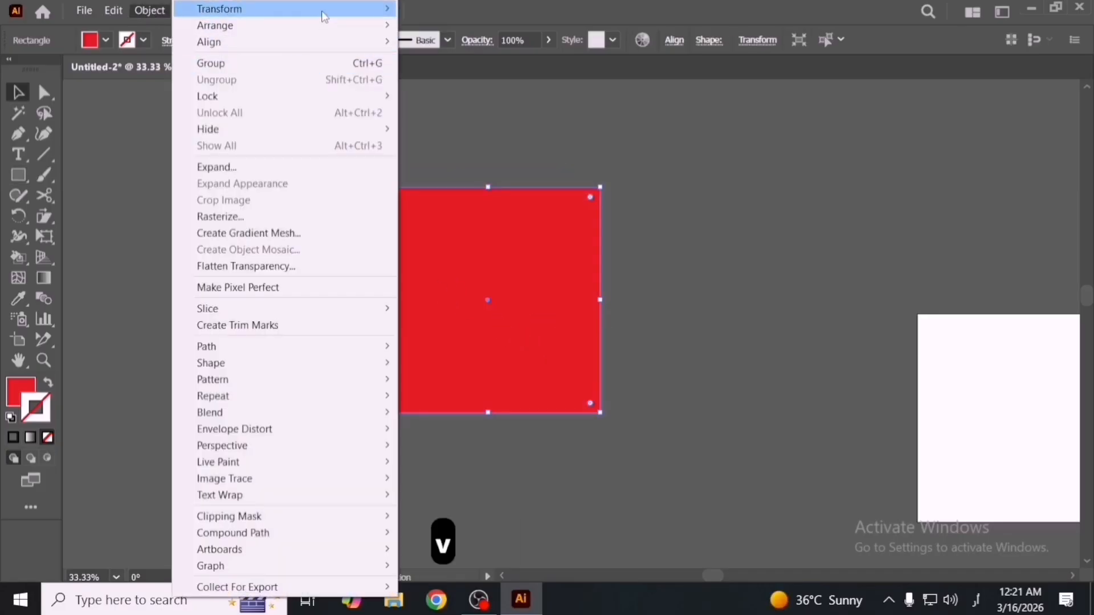
pyautogui.moveTo(362, 13)
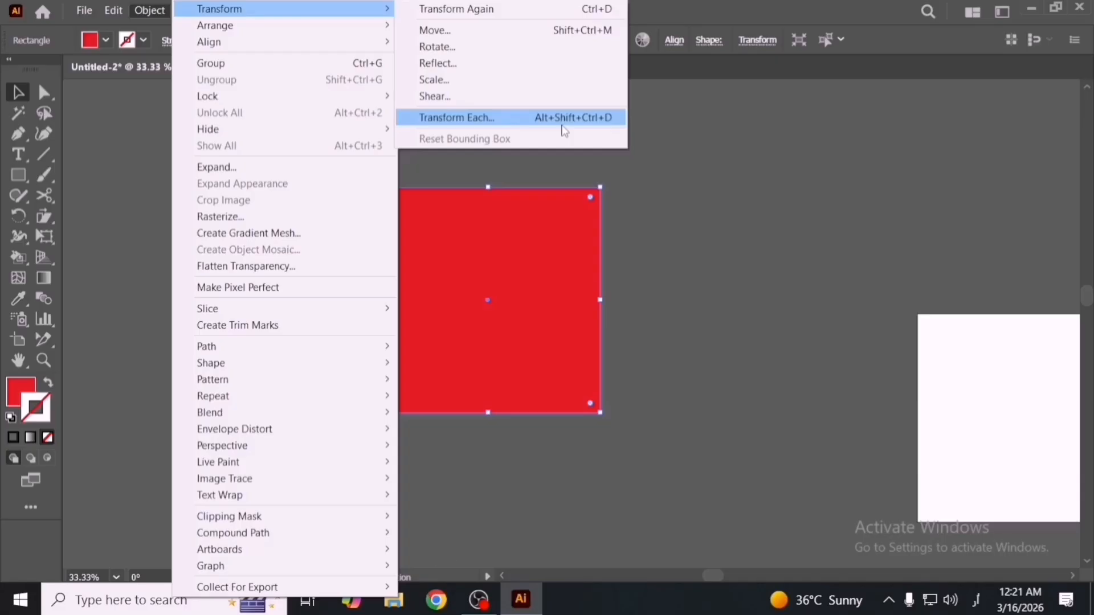
pyautogui.click(651, 150)
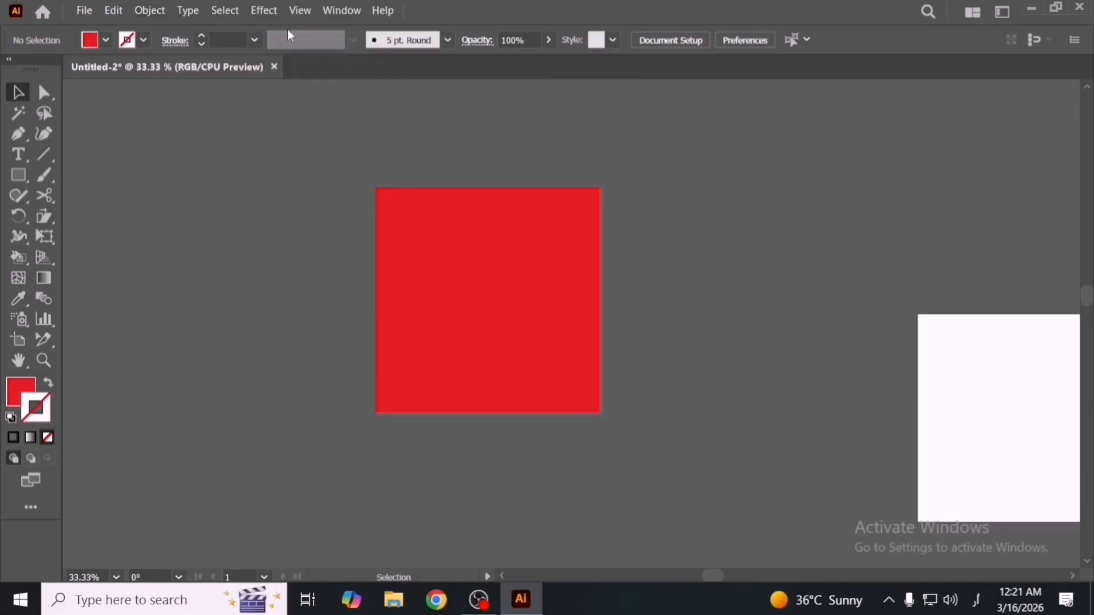
pyautogui.click(260, 12)
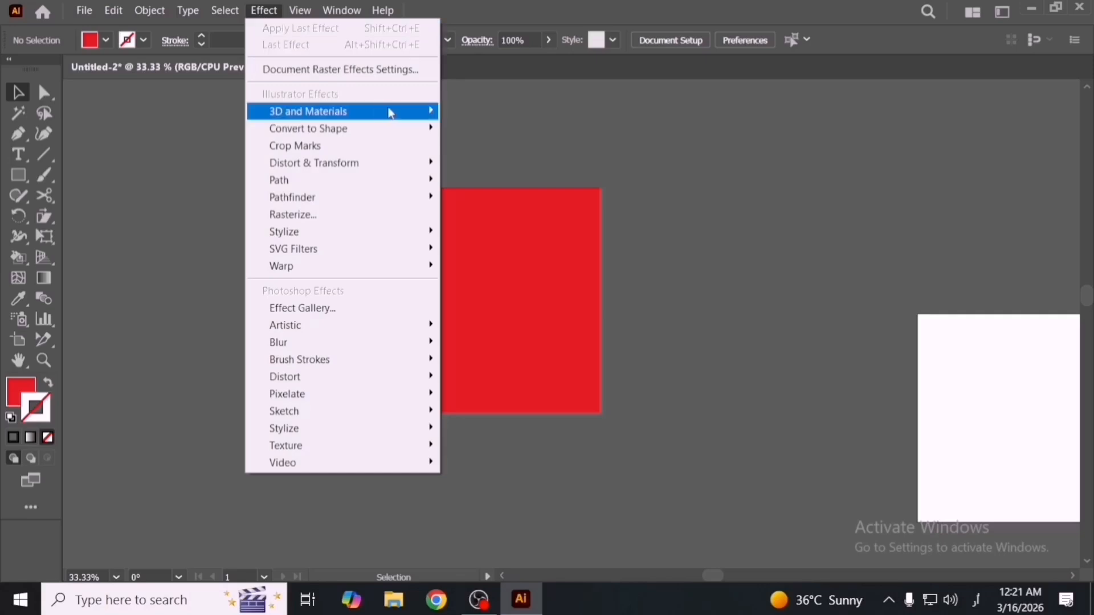
pyautogui.moveTo(385, 110)
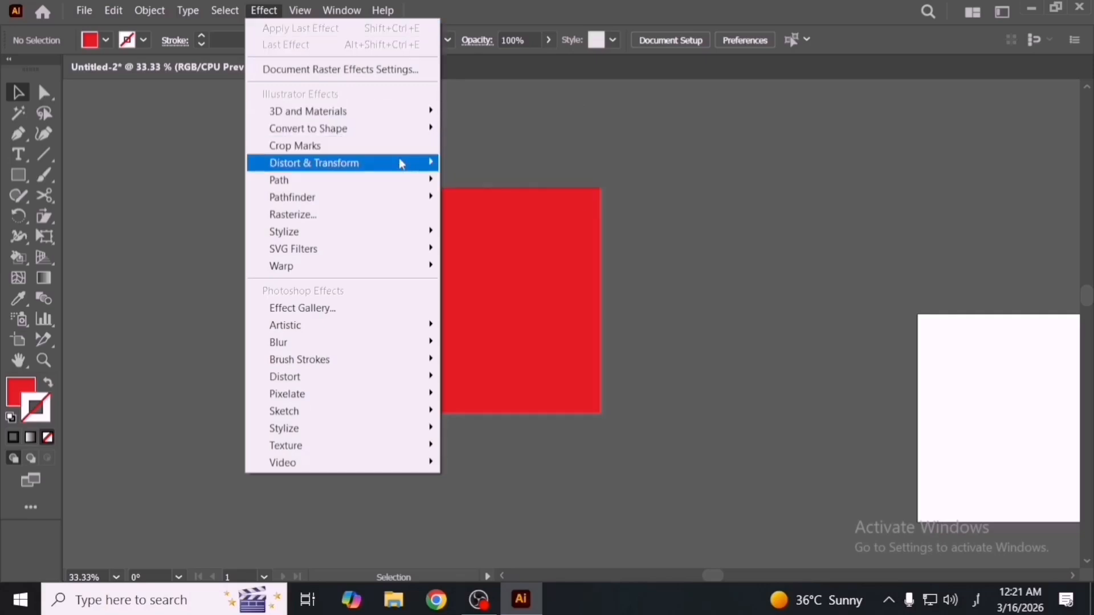
pyautogui.moveTo(405, 164)
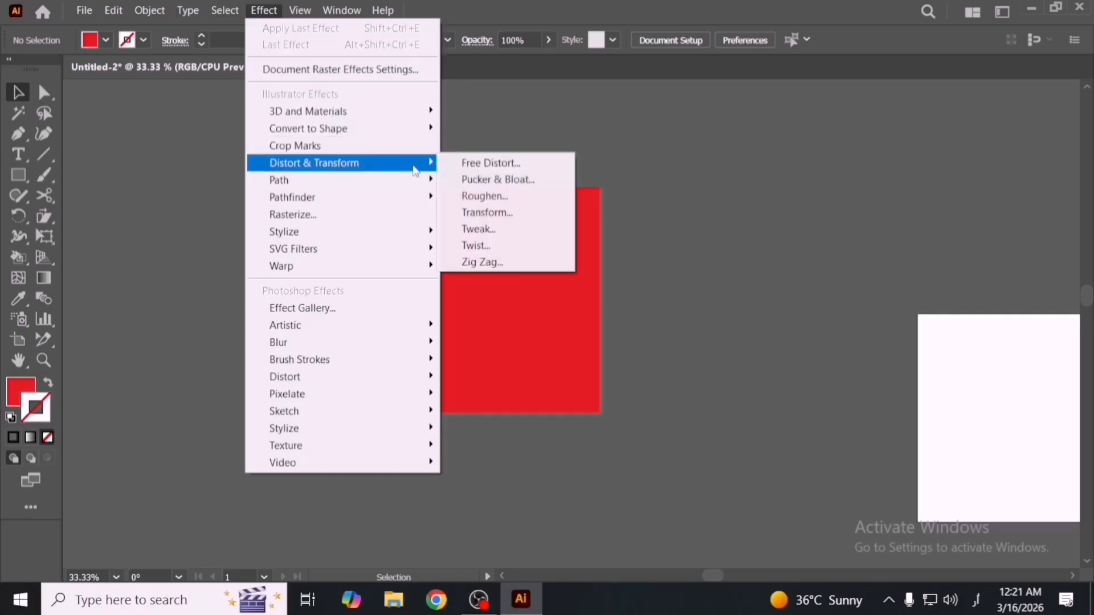
pyautogui.click(541, 211)
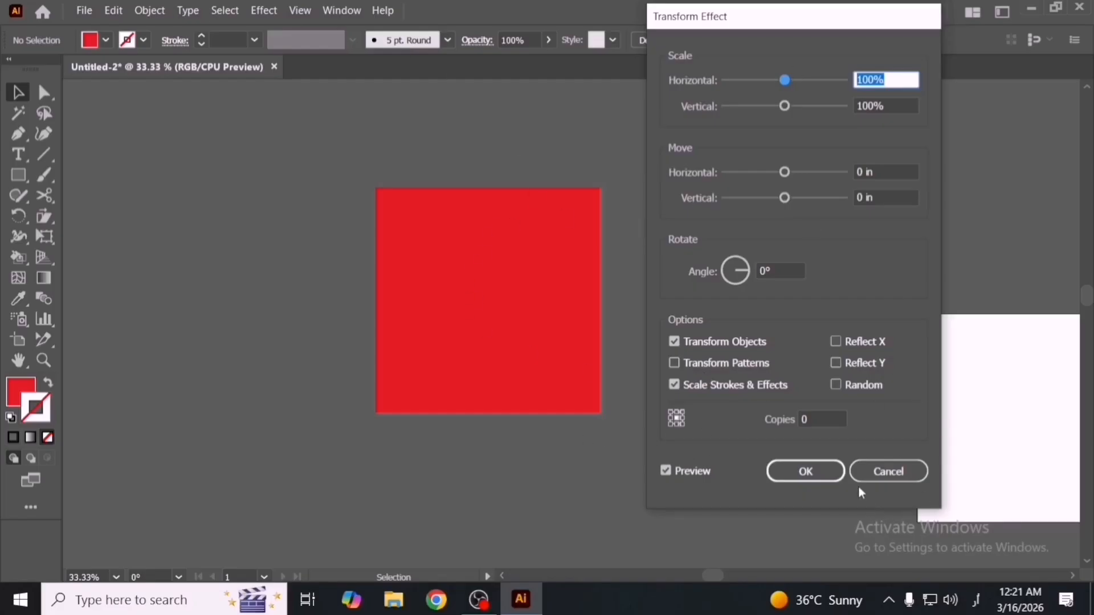
pyautogui.click(828, 418)
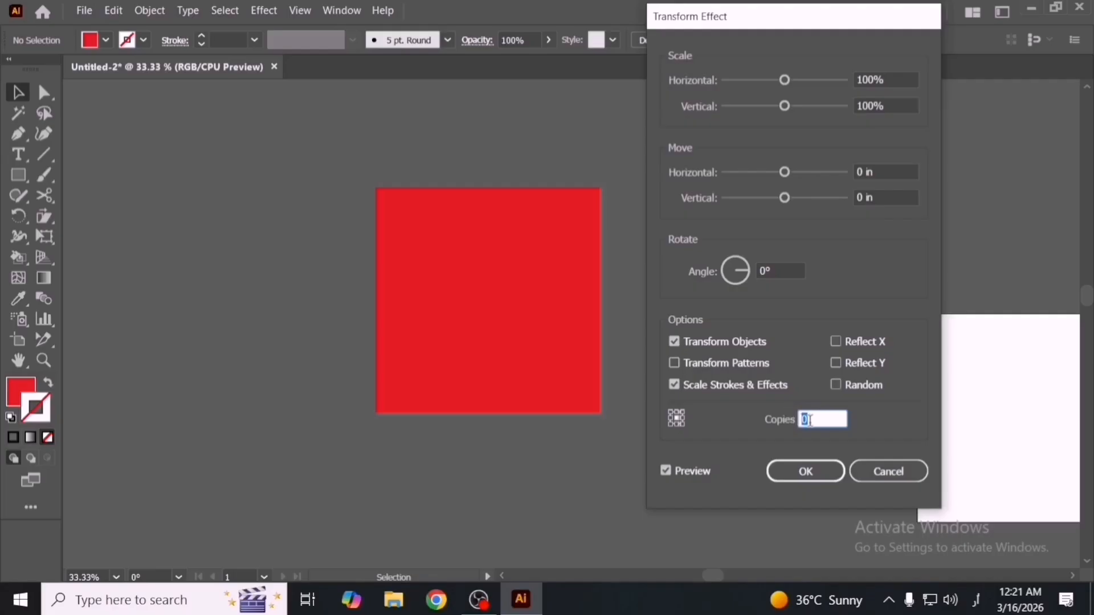
pyautogui.click(888, 471)
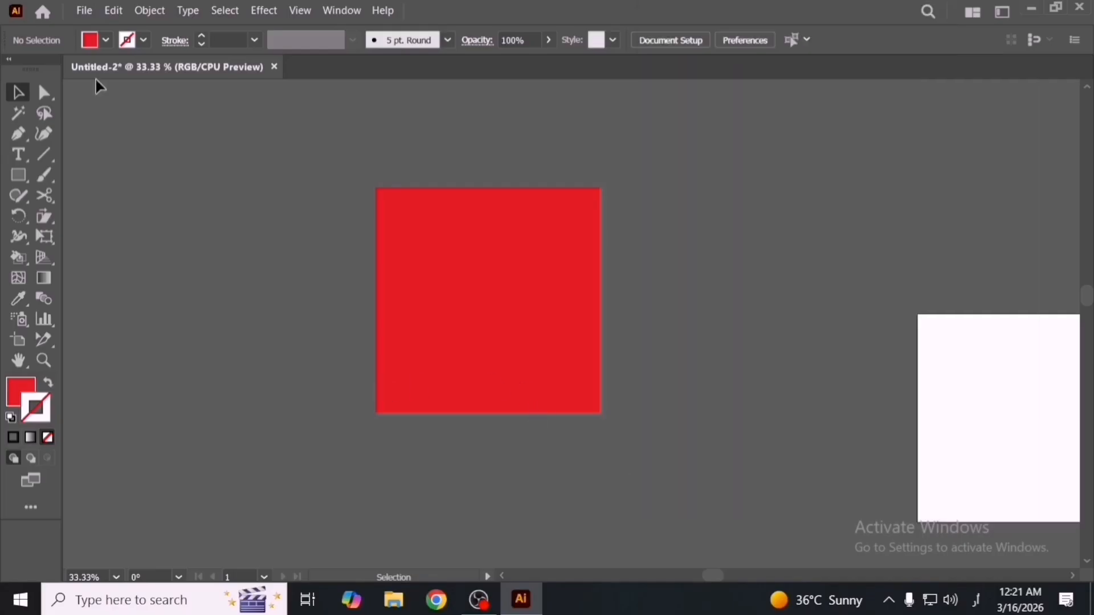
# Run Transform Each on the red square with 60% horizontal and vertical scale and an 89° rotation.
pyautogui.click(440, 223)
pyautogui.click(149, 12)
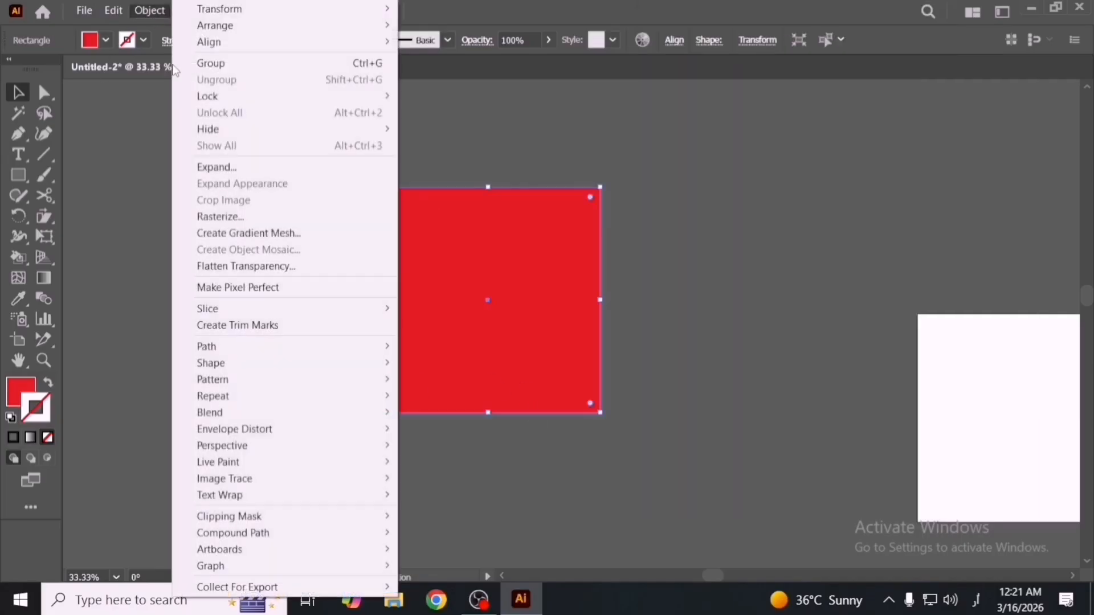
pyautogui.moveTo(342, 8)
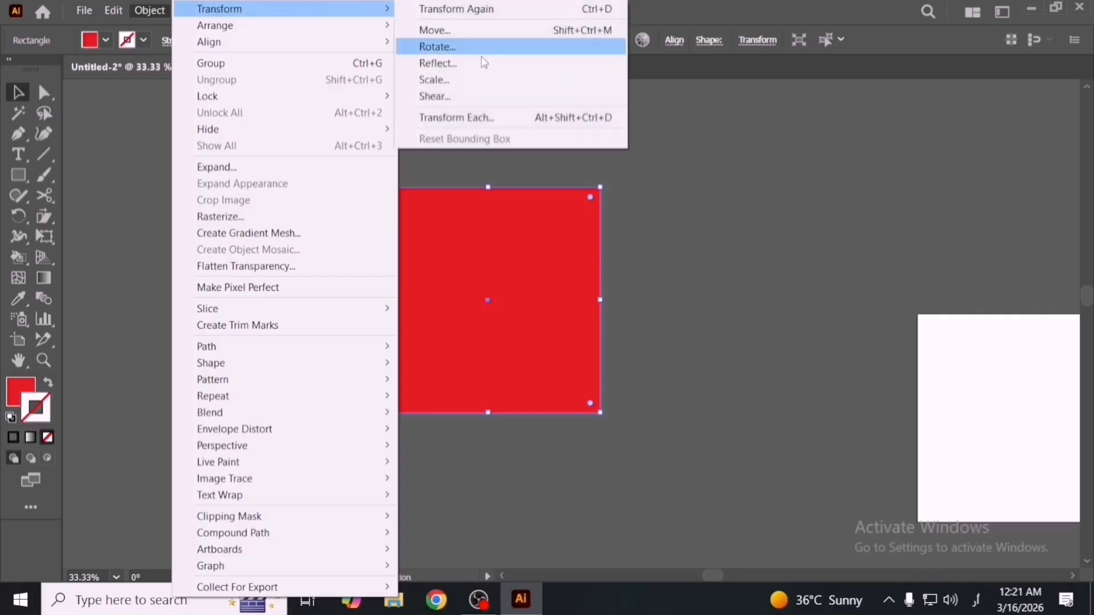
pyautogui.click(531, 118)
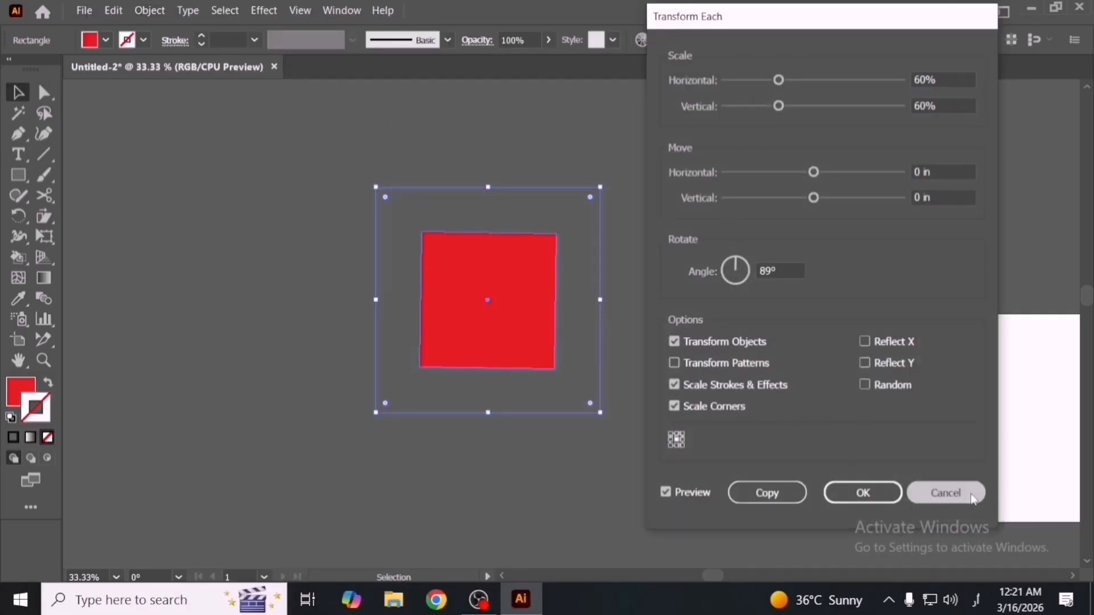
pyautogui.click(946, 493)
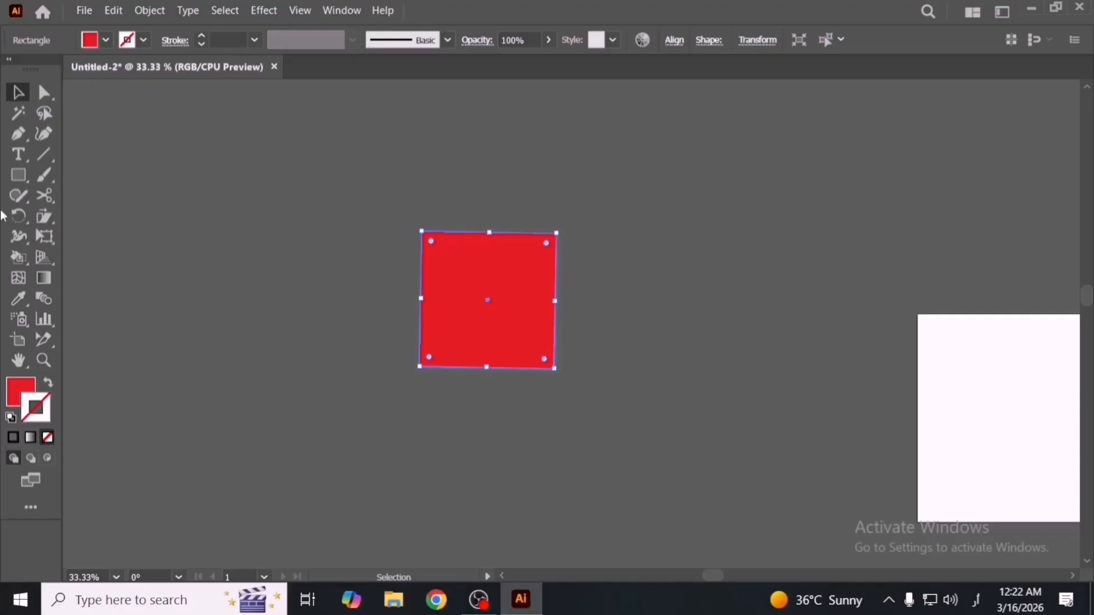
# Delete the red square and draw a tall red rectangle about 3.6 in wide and 6.7 in high.
pyautogui.press('Delete')
pyautogui.click(25, 181)
pyautogui.rightClick(16, 174)
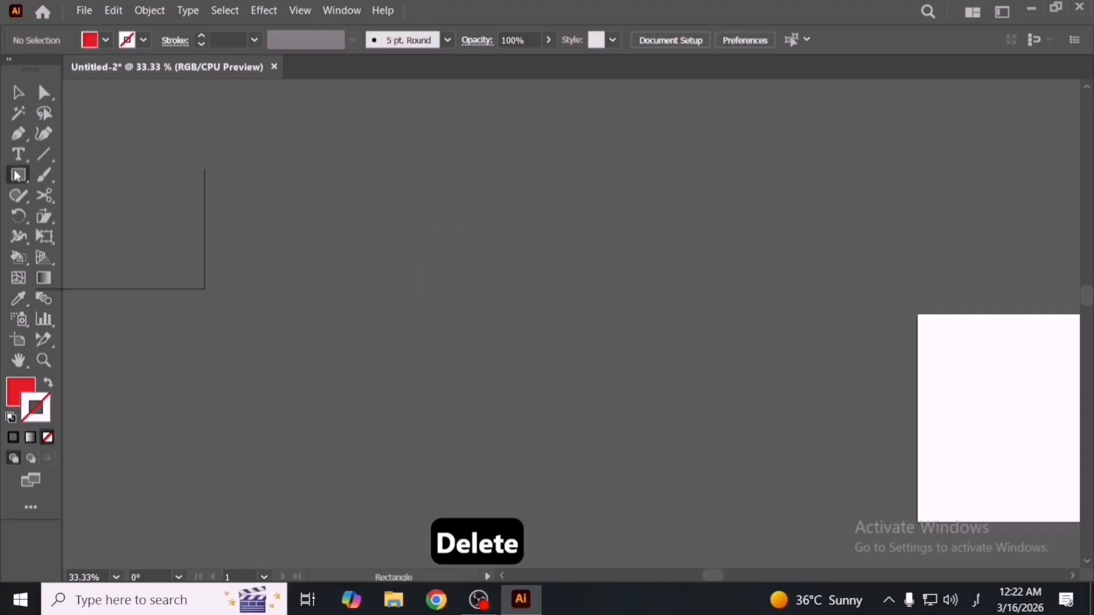
pyautogui.click(75, 178)
pyautogui.moveTo(433, 174); pyautogui.dragTo(508, 313)
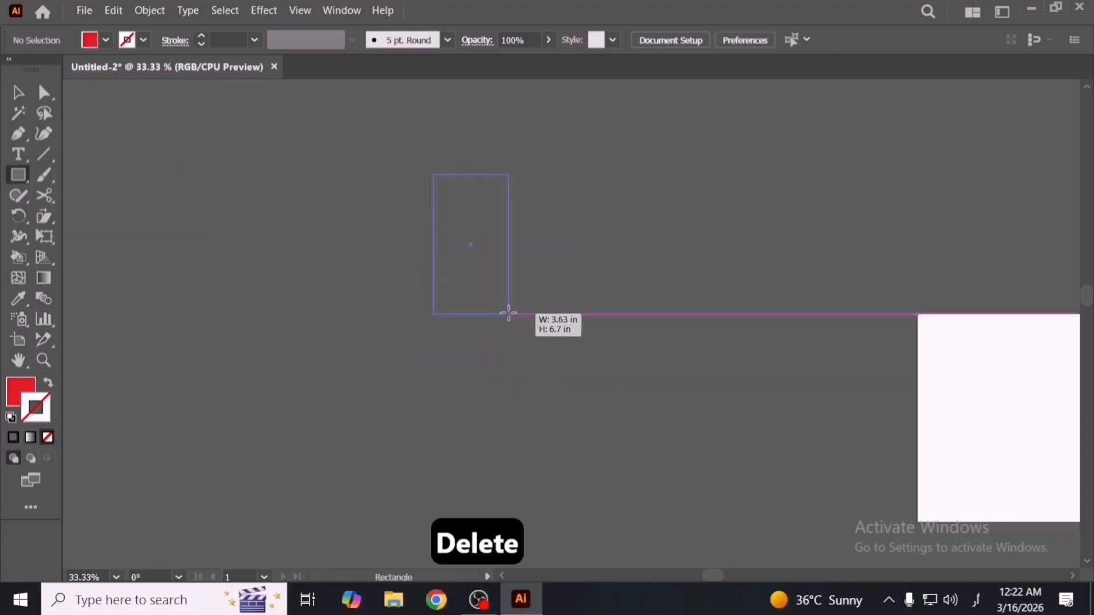
pyautogui.press('v')
pyautogui.click(579, 298)
# Fully round the two top corners of the tall red rectangle and deselect it.
pyautogui.press('a')
pyautogui.moveTo(482, 174); pyautogui.dragTo(473, 297)
pyautogui.press('v')
pyautogui.click(572, 293)
# Duplicate the rounded shape directly below the original and turn the copy upside down.
pyautogui.scroll(-2, 572, 292)
pyautogui.press('space')
pyautogui.moveTo(566, 356); pyautogui.dragTo(542, 255)
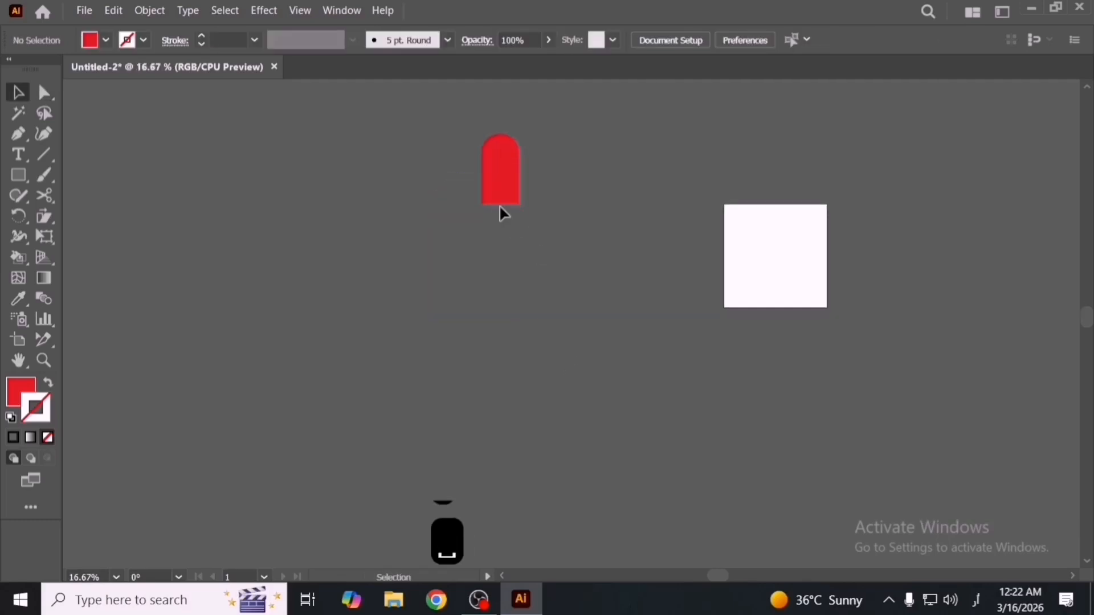
pyautogui.moveTo(495, 193); pyautogui.dragTo(469, 476)
pyautogui.click(481, 307)
pyautogui.press('e')
pyautogui.moveTo(556, 442); pyautogui.dragTo(270, 456)
pyautogui.press('v')
# Group the two rounded red shapes and open Transform Each for the group.
pyautogui.moveTo(369, 180); pyautogui.dragTo(587, 484)
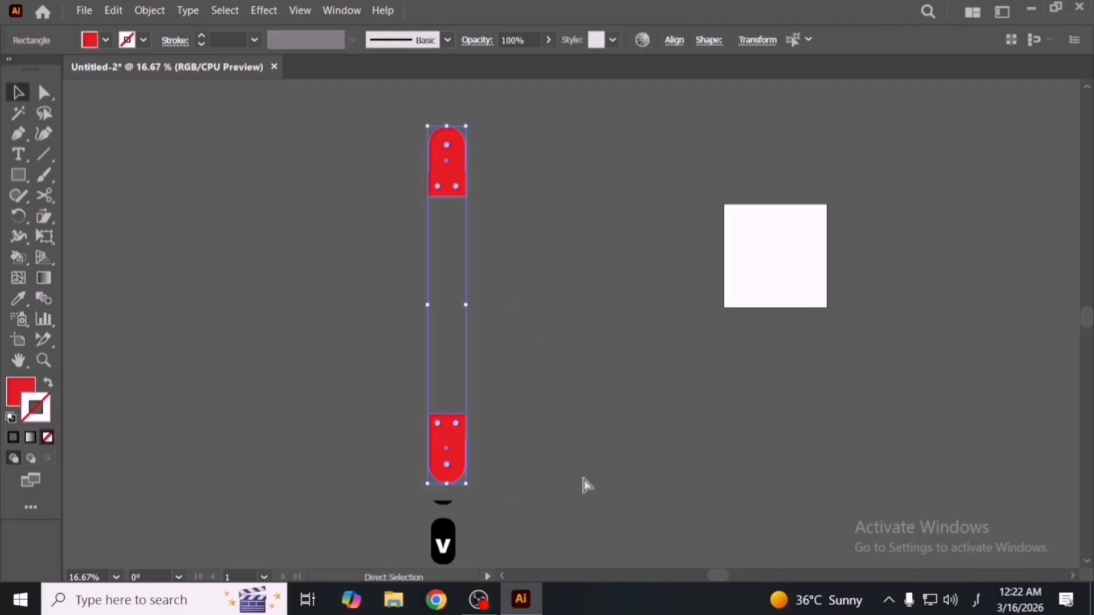
pyautogui.hotkey('ctrl', 'g')
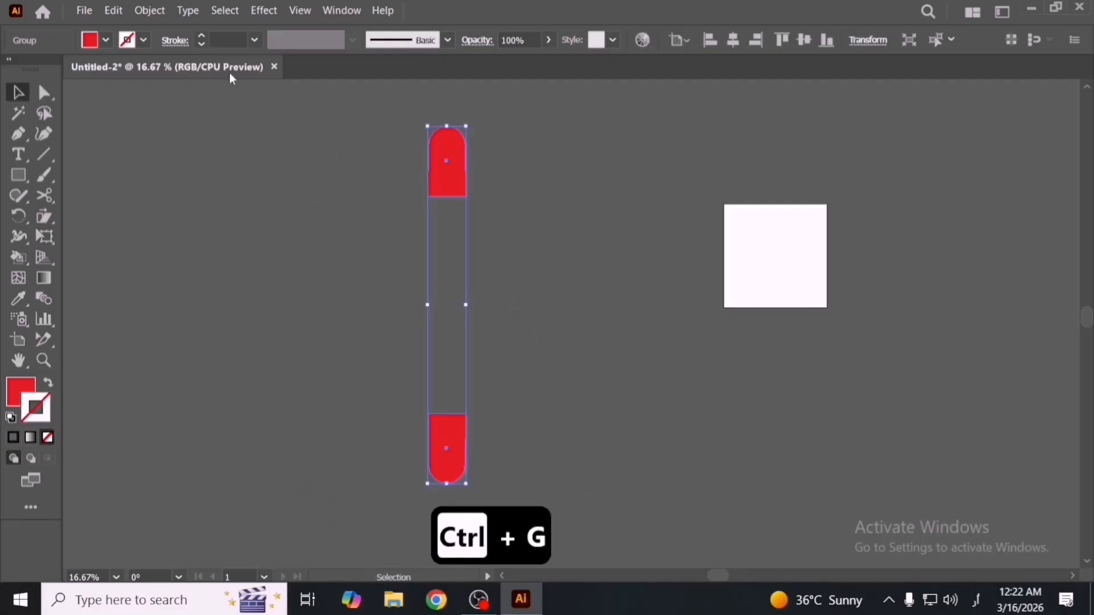
pyautogui.click(150, 10)
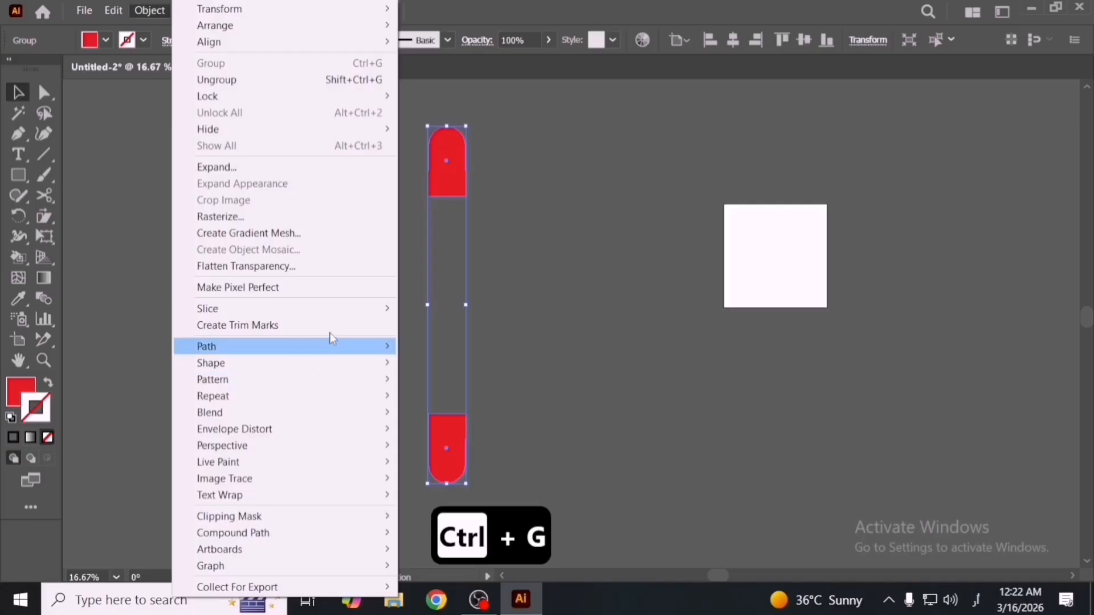
pyautogui.moveTo(362, 11)
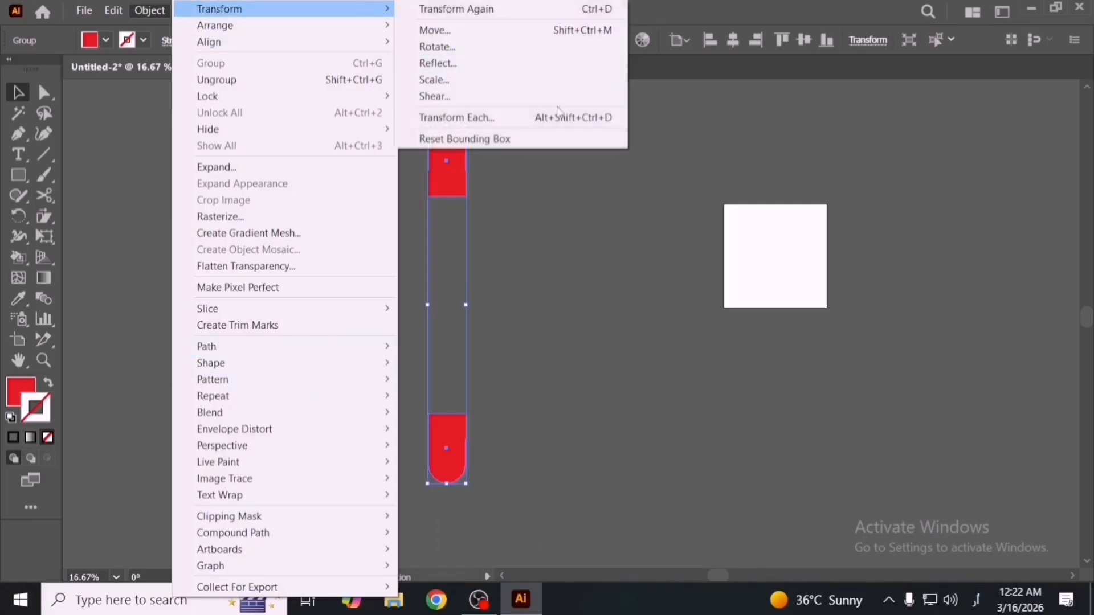
pyautogui.click(573, 117)
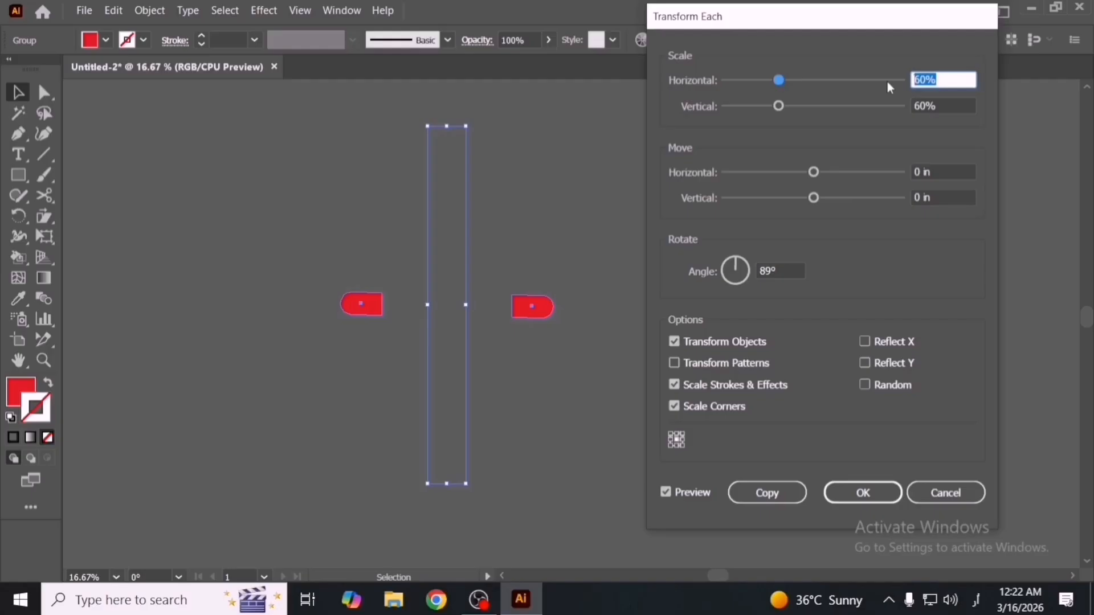
# Set both the horizontal and vertical scale to 10% in Transform Each.
pyautogui.write('10')
pyautogui.press('Tab')
pyautogui.write('10')
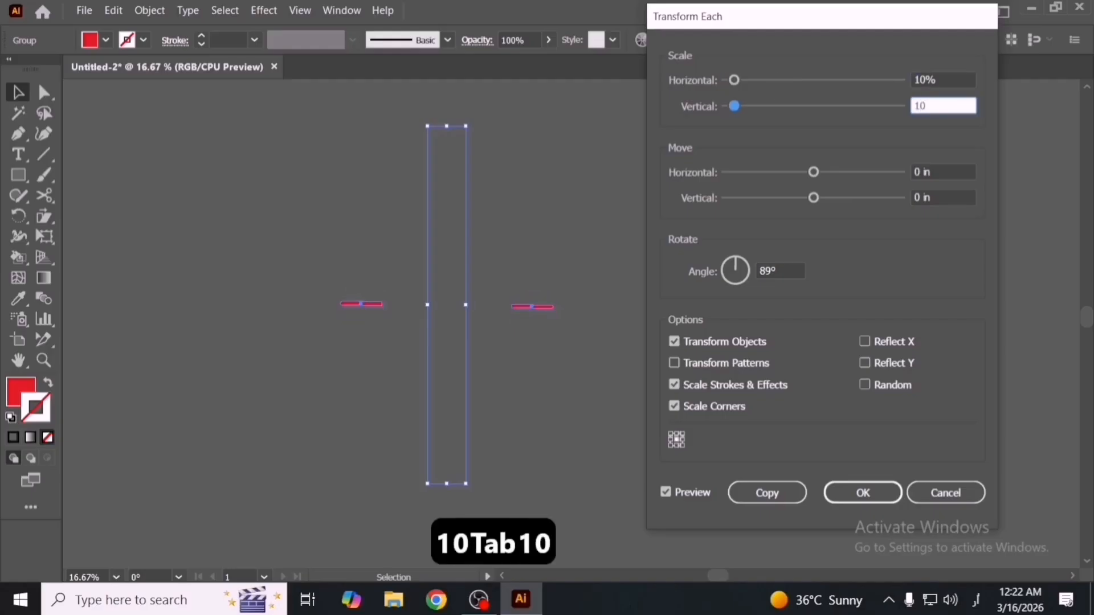
# Raise the Transform Each rotation angle to 119° while previewing the group.
pyautogui.click(793, 270)
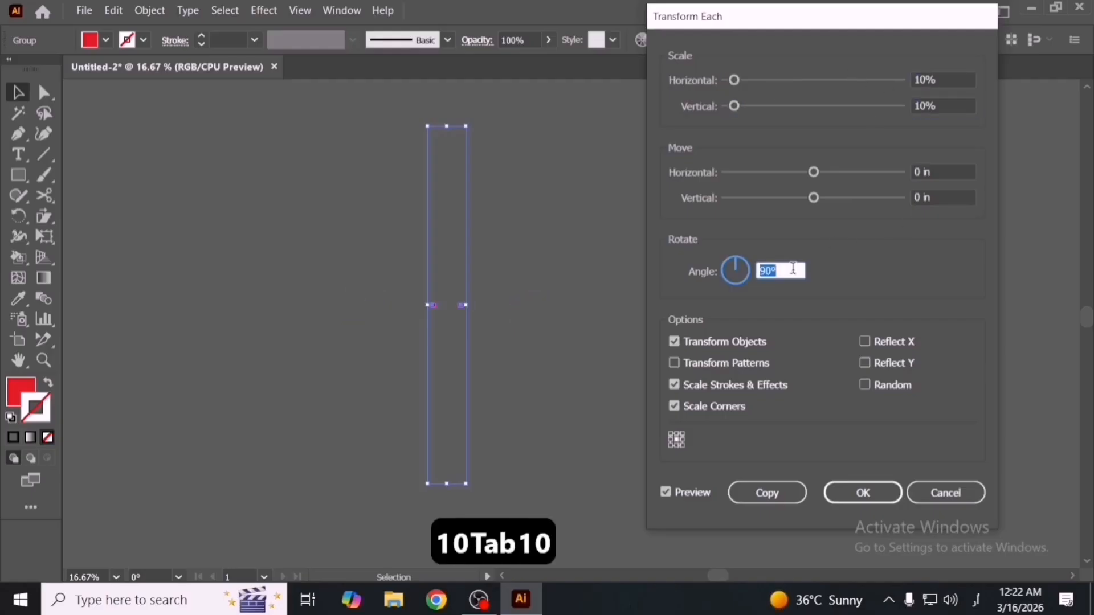
pyautogui.press('Up')
pyautogui.press('Up')
pyautogui.press('Up')
pyautogui.press('Up')
pyautogui.press('Up')
pyautogui.press('Up')
pyautogui.press('Up')
pyautogui.press('Up')
pyautogui.press('Up')
pyautogui.press('Up')
pyautogui.press('Up')
pyautogui.press('Up')
pyautogui.press('Up')
pyautogui.press('Up')
pyautogui.press('Up')
pyautogui.press('Up')
pyautogui.press('Up')
pyautogui.press('Up')
pyautogui.press('Up')
pyautogui.press('Up')
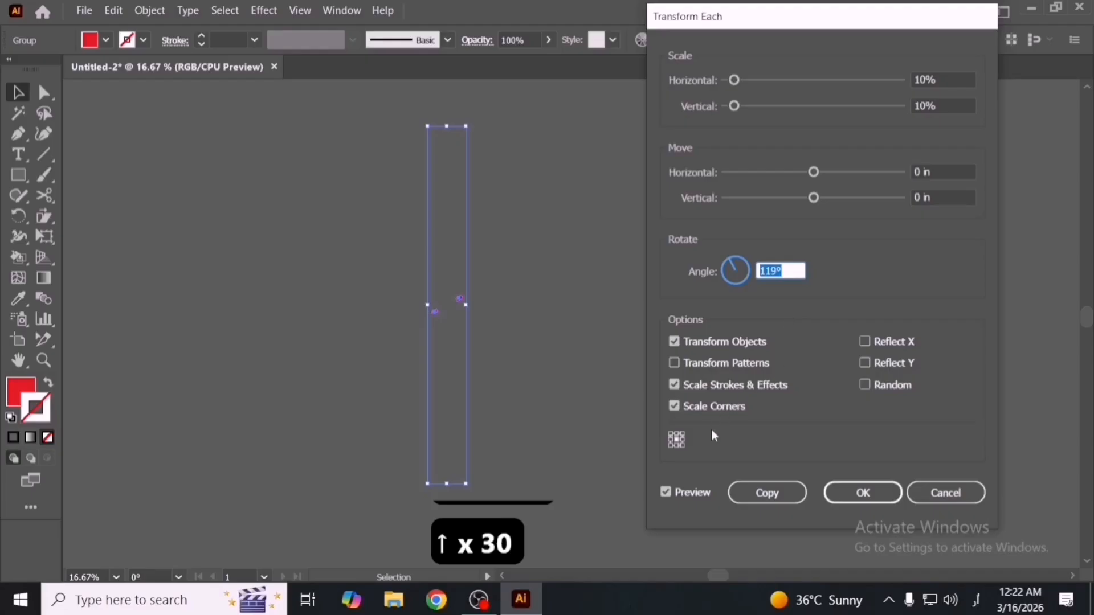
# Raise the Transform Each rotation angle for the group to 137°.
pyautogui.press('Up')
pyautogui.press('Up')
pyautogui.press('Up')
pyautogui.press('Up')
pyautogui.press('Up')
pyautogui.press('Up')
pyautogui.press('Up')
pyautogui.press('Up')
pyautogui.press('Up')
pyautogui.press('Up')
pyautogui.press('Up')
pyautogui.press('Up')
pyautogui.press('Up')
pyautogui.press('Up')
pyautogui.press('Up')
pyautogui.press('Up')
pyautogui.press('Up')
pyautogui.press('Up')
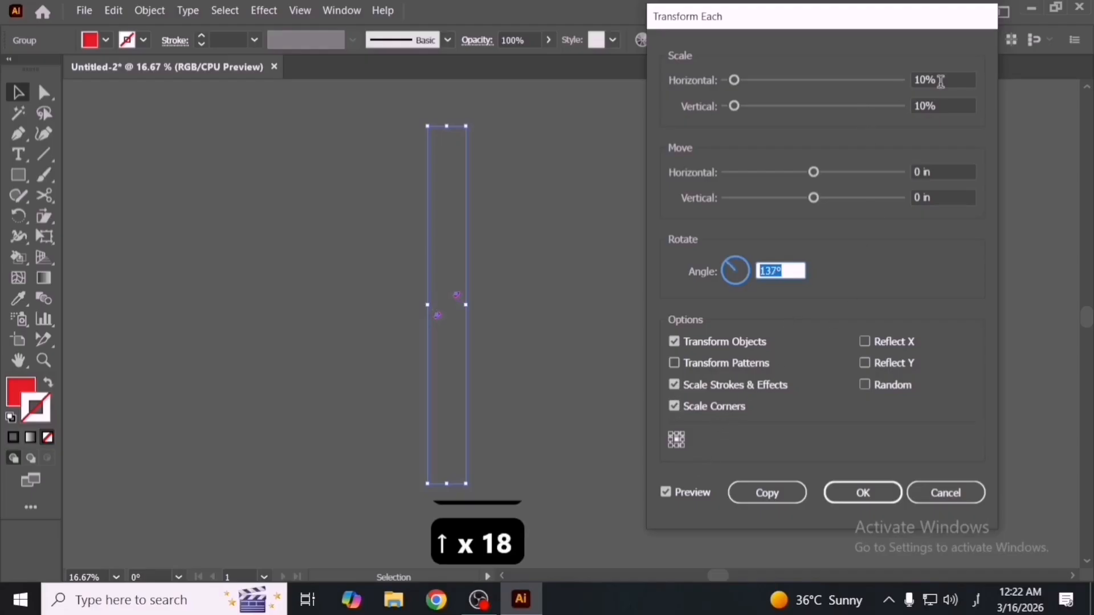
# Set the horizontal and vertical scale back to 100% in Transform Each.
pyautogui.click(946, 77)
pyautogui.write('100')
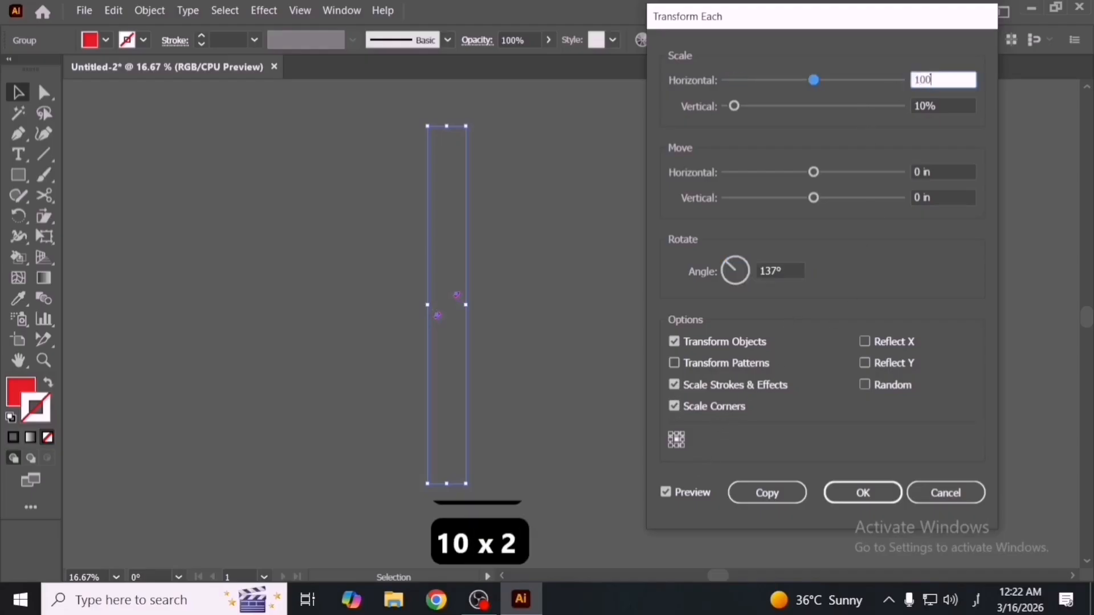
pyautogui.press('Tab')
pyautogui.write('100')
pyautogui.press('Tab')
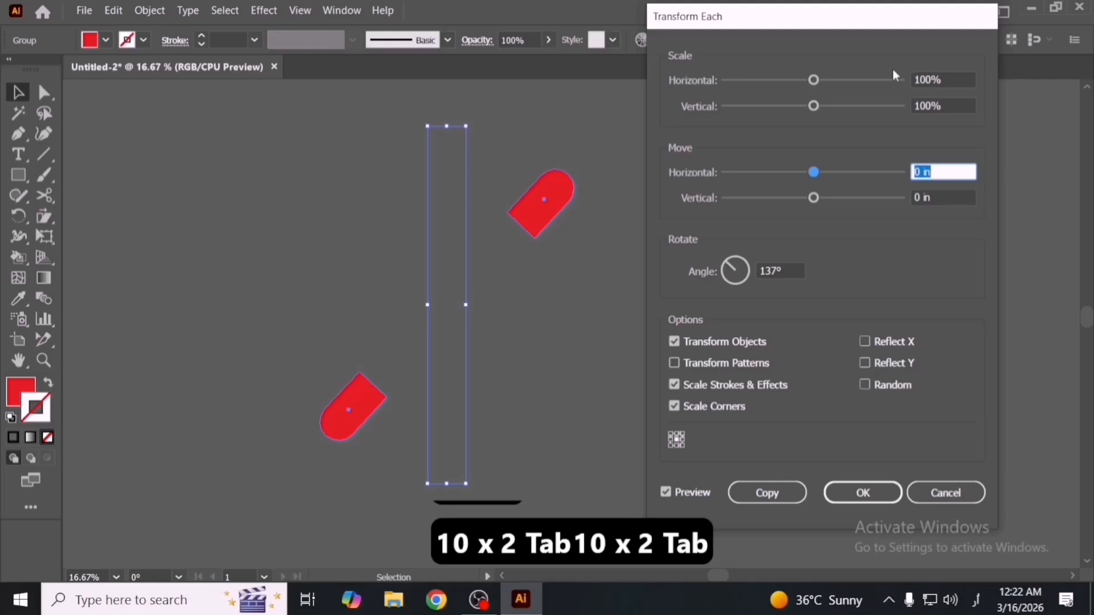
# Preview smaller rotation angles for the group in Transform Each and return the angle to 137°.
pyautogui.click(786, 270)
pyautogui.press('Down')
pyautogui.press('Down')
pyautogui.press('Down')
pyautogui.press('Down')
pyautogui.press('Down')
pyautogui.press('Down')
pyautogui.press('Down')
pyautogui.press('Down')
pyautogui.press('Down')
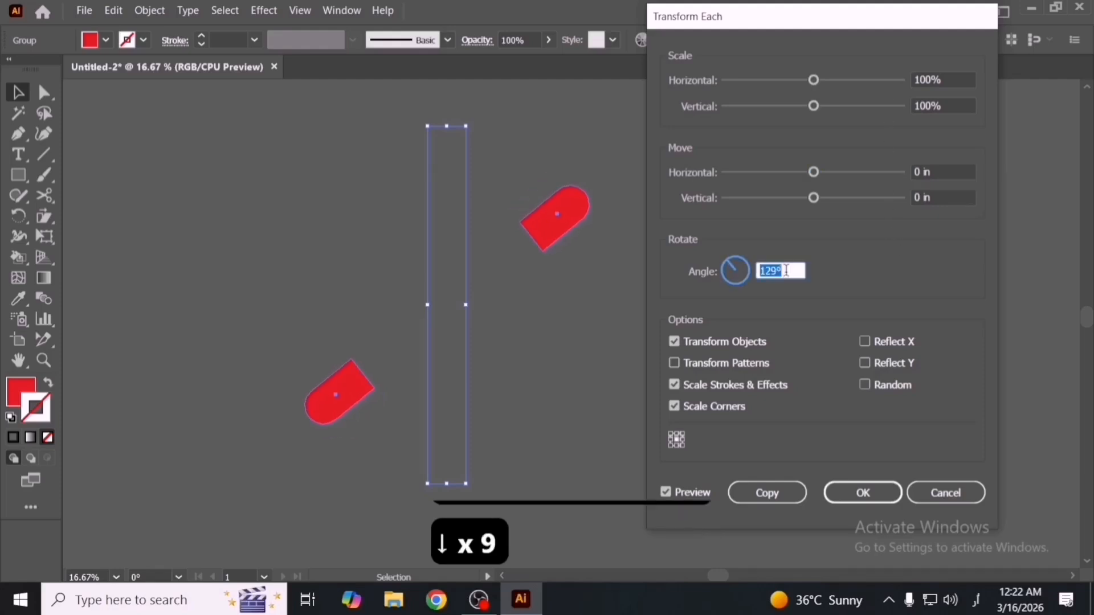
pyautogui.press('Down')
pyautogui.press('Down')
pyautogui.press('Down')
pyautogui.press('Down')
pyautogui.press('Down')
pyautogui.press('Up')
pyautogui.press('Up')
pyautogui.press('Up')
pyautogui.press('Up')
pyautogui.press('Up')
pyautogui.press('Up')
pyautogui.press('Up')
pyautogui.press('Up')
pyautogui.press('Up')
pyautogui.press('Up')
pyautogui.press('Up')
pyautogui.press('Up')
pyautogui.press('Up')
pyautogui.press('Up')
# Copy the group with a rotation of 360/10 degrees and repeat the transform three times to complete a ring.
pyautogui.write('36')
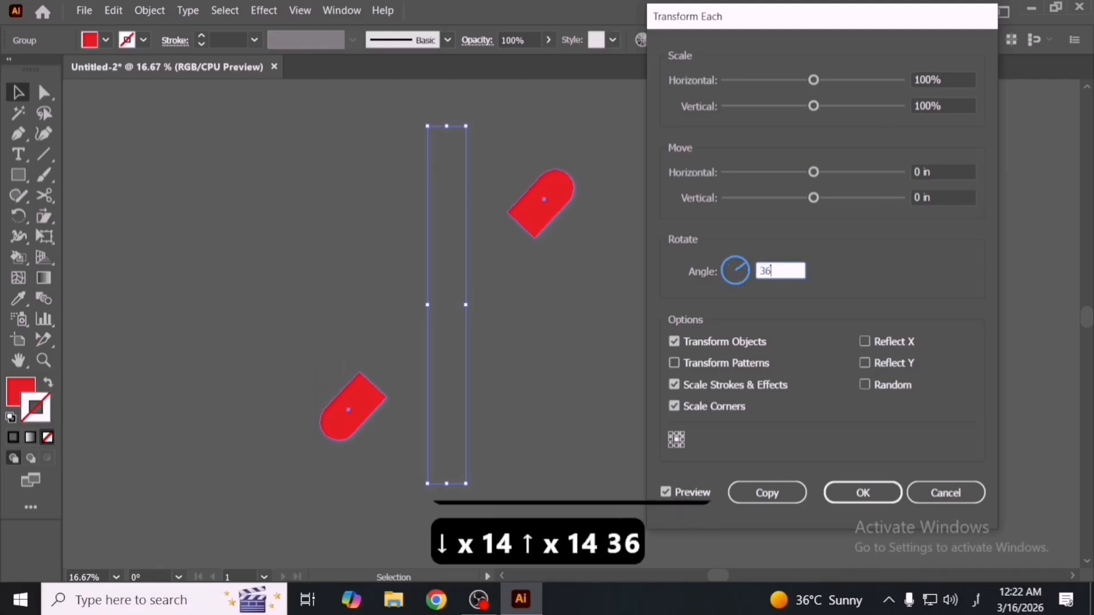
pyautogui.write('0/10')
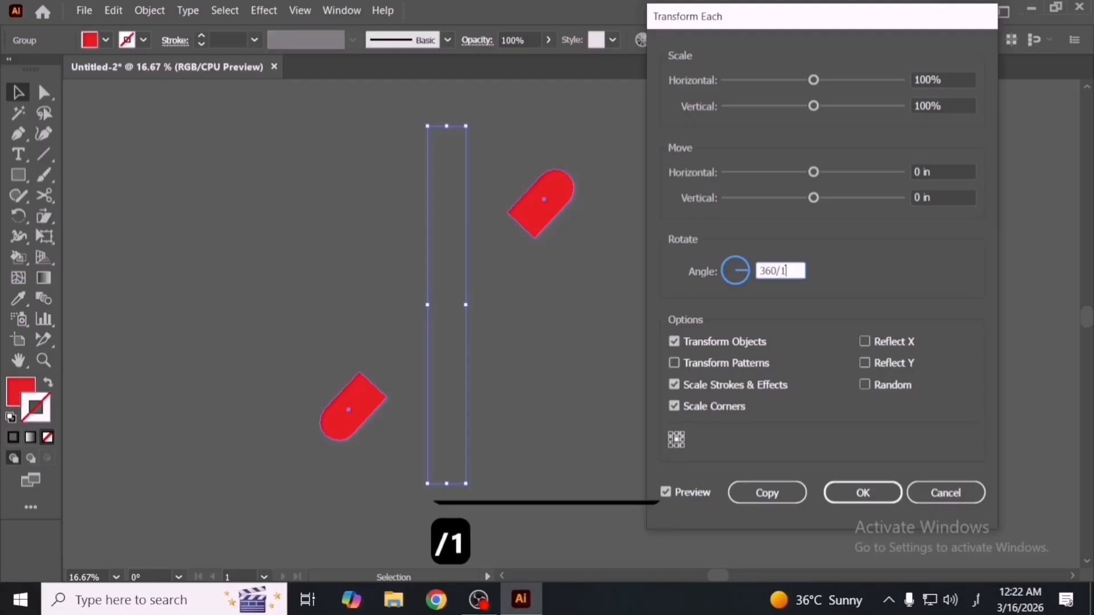
pyautogui.click(767, 493)
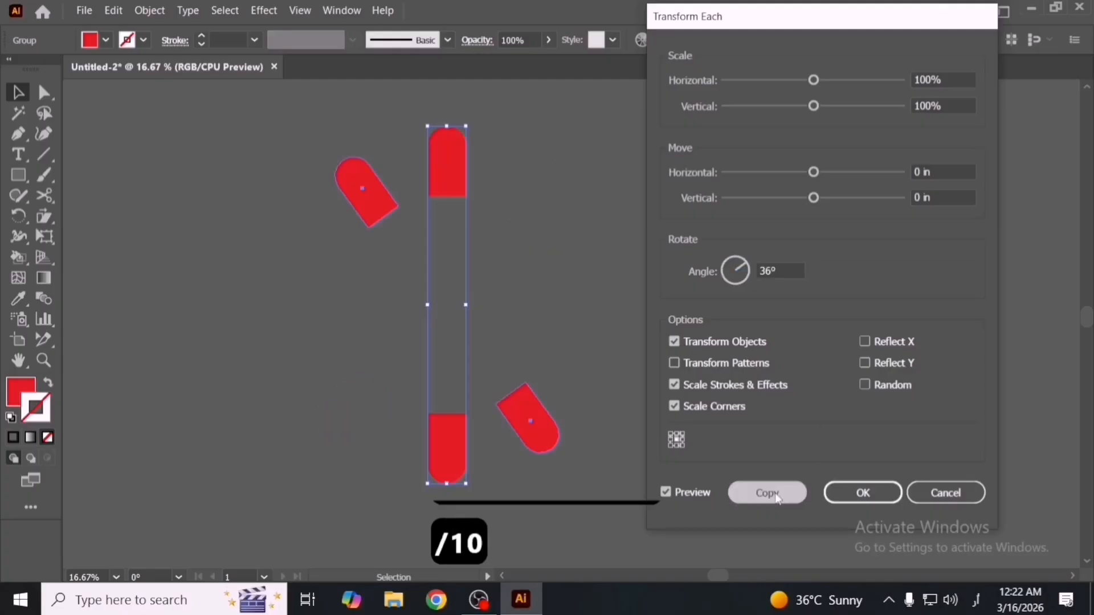
pyautogui.hotkey('ctrl', 'd')
pyautogui.hotkey('ctrl', 'd')
pyautogui.hotkey('ctrl', 'd')
# Group all the red shapes of the ring and paste a copy of the ring in front.
pyautogui.press('v')
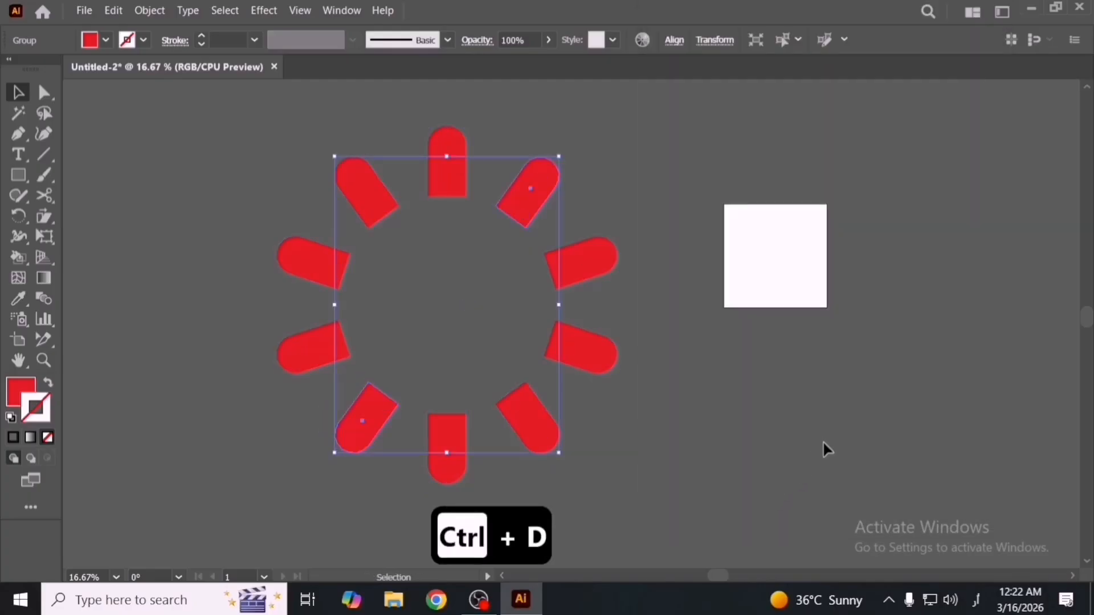
pyautogui.click(449, 334)
pyautogui.moveTo(286, 160); pyautogui.dragTo(687, 441)
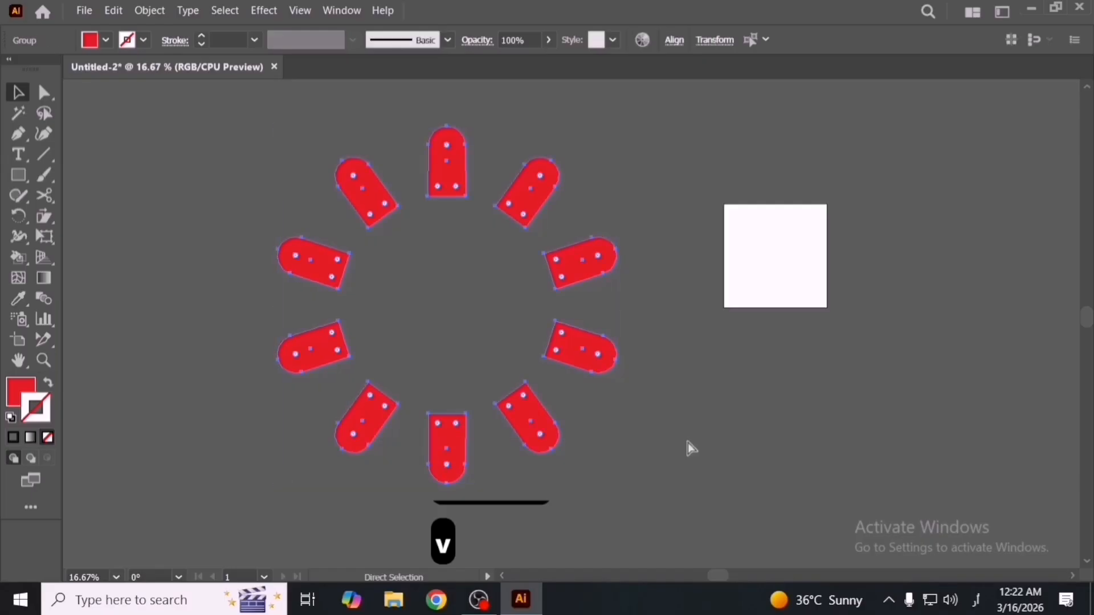
pyautogui.hotkey('ctrl', 'g')
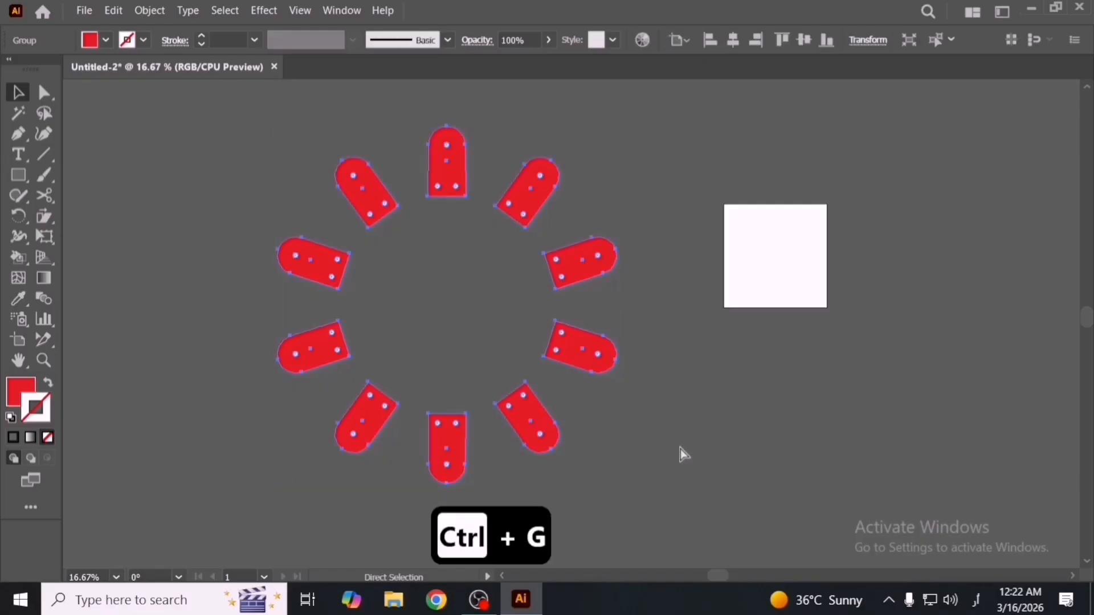
pyautogui.hotkey('ctrl', 'c')
pyautogui.hotkey('ctrl', 'f')
# Try moving the pasted ring off the original and undo the move.
pyautogui.click(681, 447)
pyautogui.moveTo(568, 349); pyautogui.dragTo(462, 338)
pyautogui.hotkey('ctrl', 'z')
# Open Transform Each for the top ring group.
pyautogui.click(170, 12)
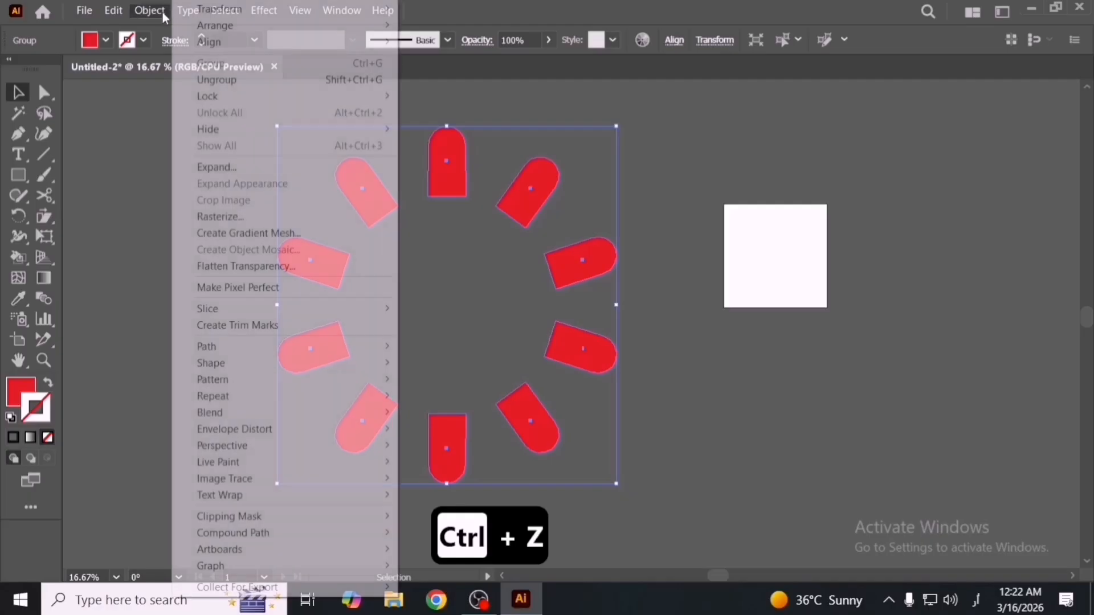
pyautogui.moveTo(281, 10)
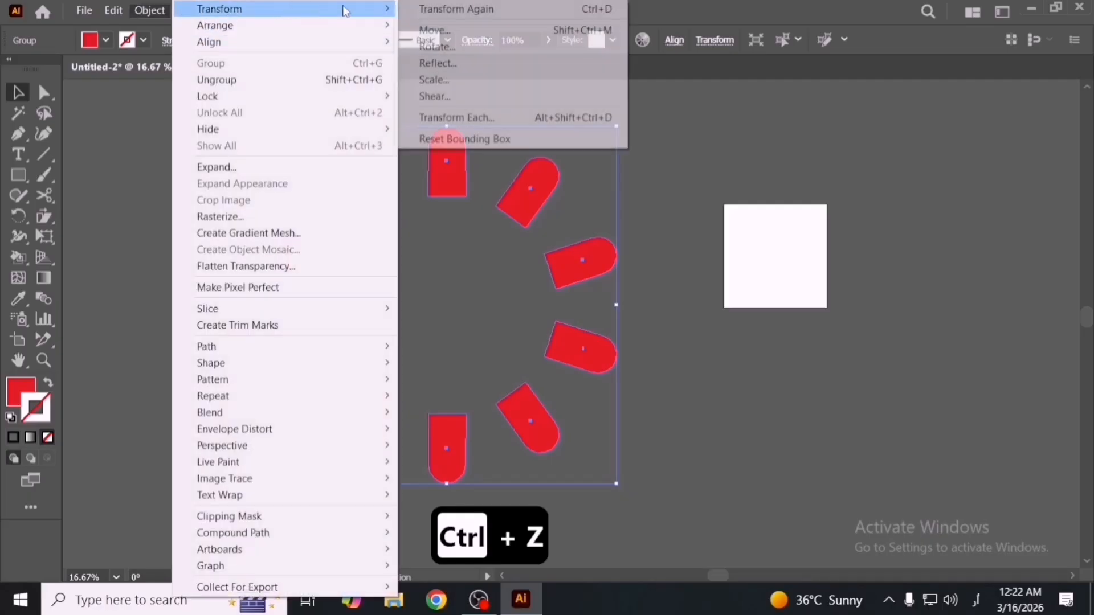
pyautogui.click(491, 117)
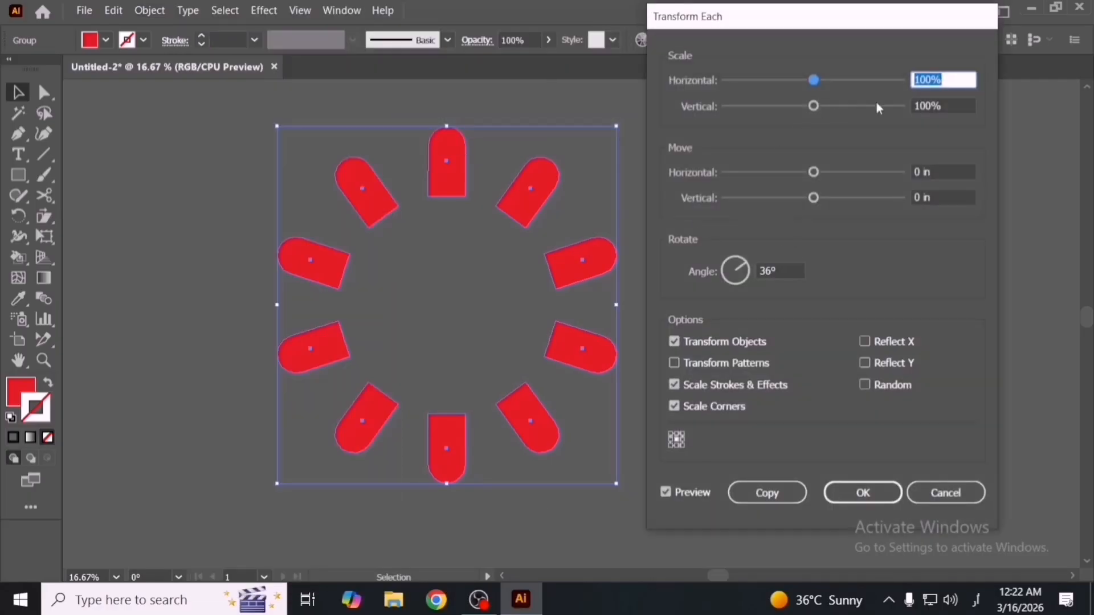
# Lower the ring's horizontal scale to 56% in Transform Each while previewing the distortion.
pyautogui.press('Down')
pyautogui.press('Down')
pyautogui.press('Down')
pyautogui.press('Down')
pyautogui.press('Down')
pyautogui.press('Down')
pyautogui.press('Down')
pyautogui.press('Down')
pyautogui.press('Down')
pyautogui.press('Down')
pyautogui.press('Down')
pyautogui.press('Down')
pyautogui.press('Down')
pyautogui.press('Down')
pyautogui.press('Down')
pyautogui.press('Down')
pyautogui.press('Down')
pyautogui.press('Down')
pyautogui.press('Down')
pyautogui.press('Down')
pyautogui.press('Down')
pyautogui.press('Down')
pyautogui.press('Down')
pyautogui.press('Down')
pyautogui.press('Down')
pyautogui.press('Down')
pyautogui.press('Down')
pyautogui.press('Down')
pyautogui.press('Down')
pyautogui.press('Down')
pyautogui.press('Down')
pyautogui.press('Down')
pyautogui.press('Down')
pyautogui.press('Down')
pyautogui.press('Down')
pyautogui.press('Down')
pyautogui.press('Down')
pyautogui.press('Down')
pyautogui.press('Down')
pyautogui.press('Down')
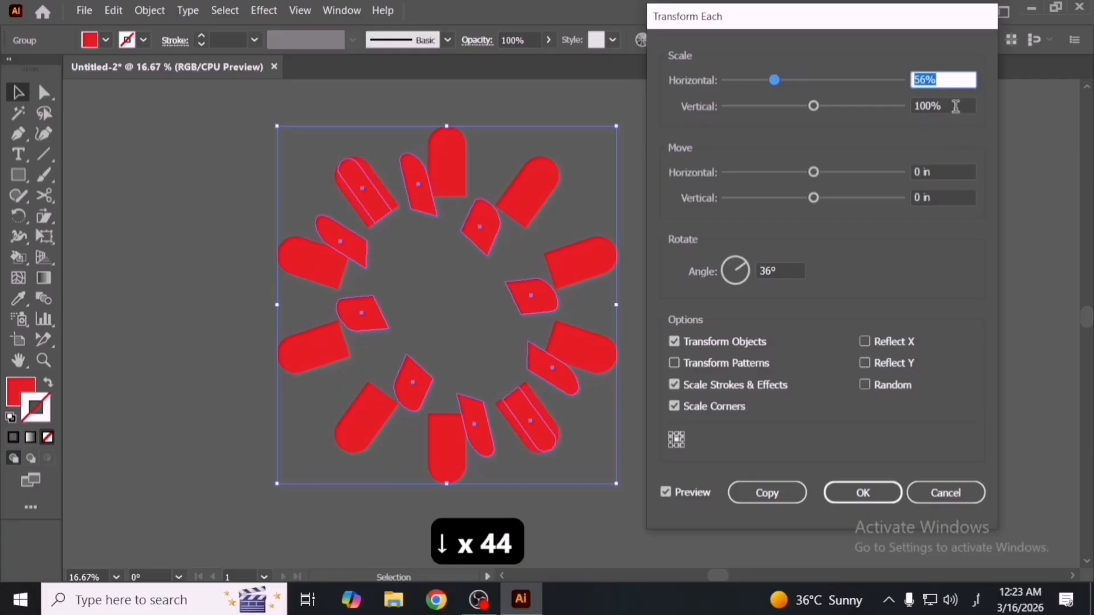
# Set both the horizontal and vertical scale of the ring to 50%.
pyautogui.write('50')
pyautogui.press('Tab')
pyautogui.write('50')
pyautogui.press('Tab')
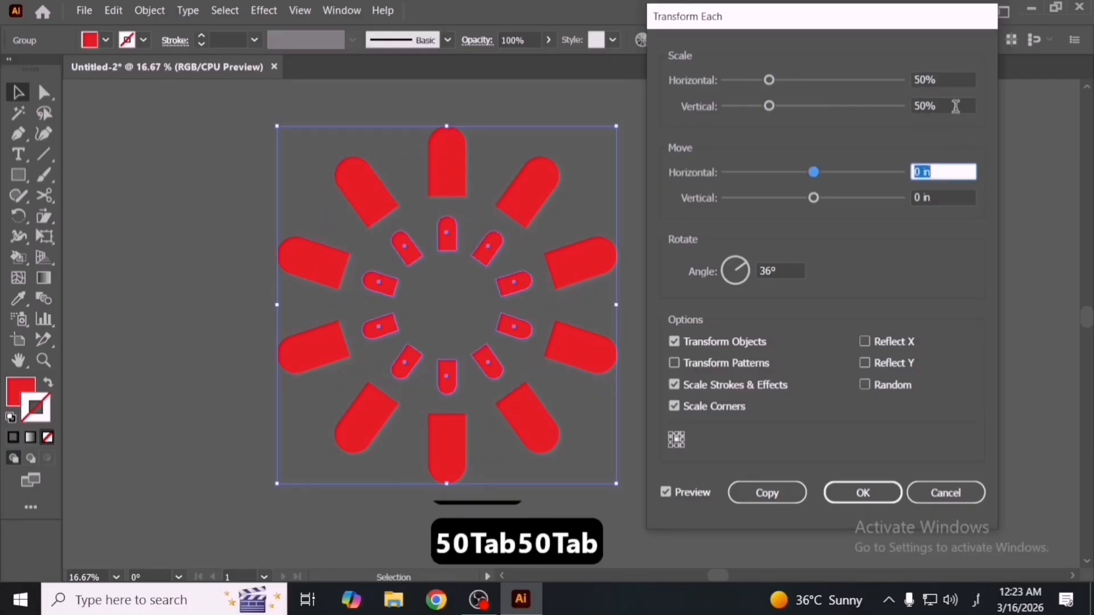
# Set both the horizontal and vertical scale of the ring to 60%.
pyautogui.click(945, 81)
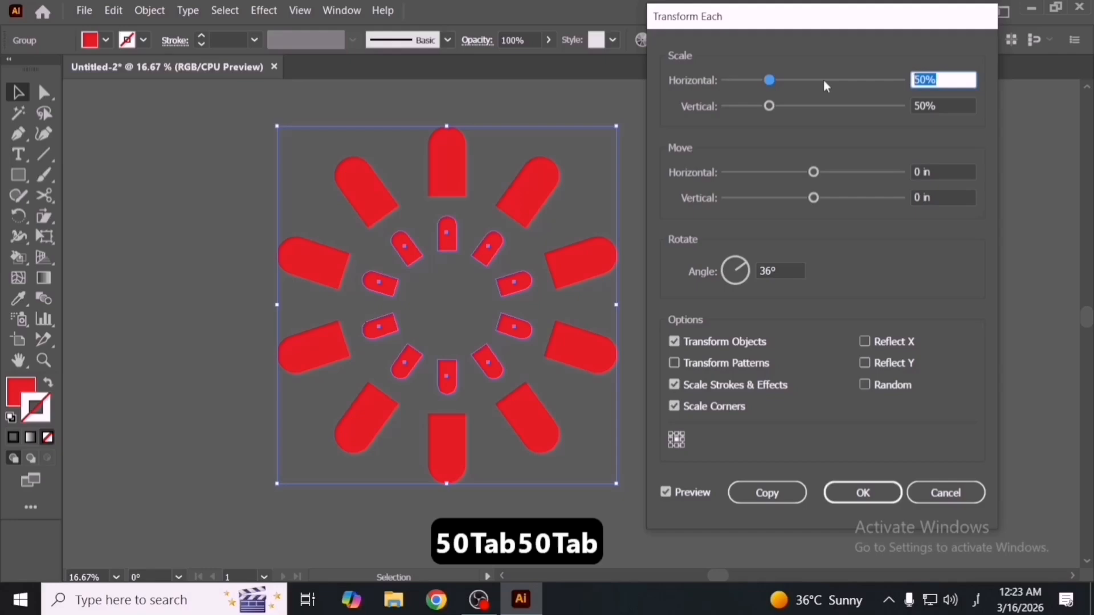
pyautogui.write('60')
pyautogui.press('Tab')
pyautogui.write('60')
pyautogui.press('Tab')
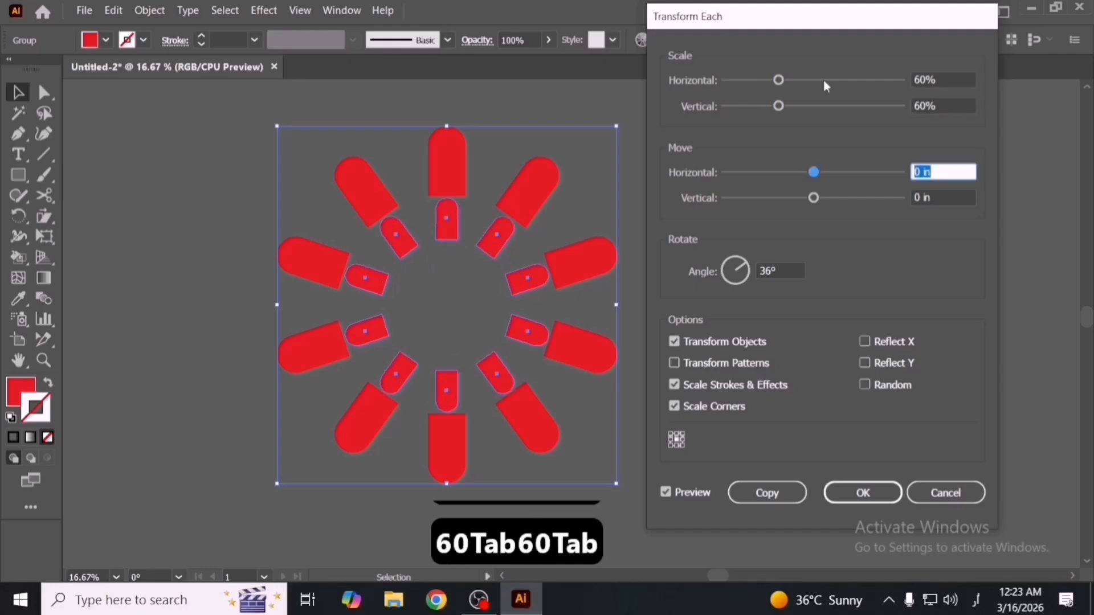
# Set the ring's rotation angle to 54° in Transform Each so the inner shapes sit between the outer ones.
pyautogui.click(776, 272)
pyautogui.press('Up')
pyautogui.press('Up')
pyautogui.press('Up')
pyautogui.press('Up')
pyautogui.press('Up')
pyautogui.press('Up')
pyautogui.press('Up')
pyautogui.press('Up')
pyautogui.press('Up')
pyautogui.press('Up')
pyautogui.press('Up')
pyautogui.press('Up')
pyautogui.press('Up')
pyautogui.press('Up')
pyautogui.press('Up')
pyautogui.press('Up')
pyautogui.press('Up')
pyautogui.press('Up')
pyautogui.press('Up')
pyautogui.press('Up')
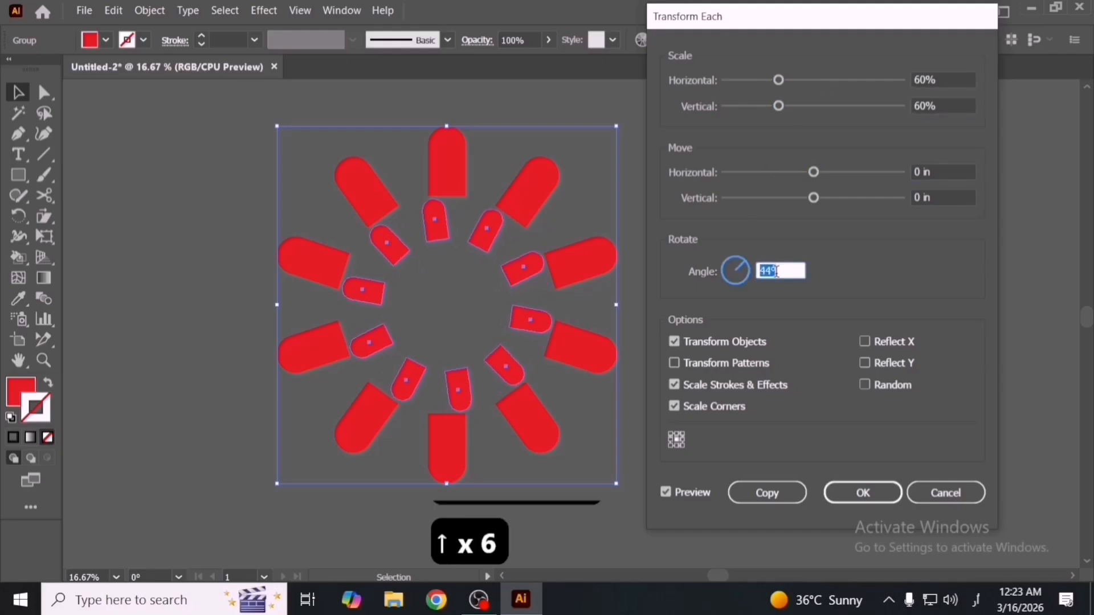
pyautogui.press('Down')
pyautogui.press('Down')
pyautogui.press('Down')
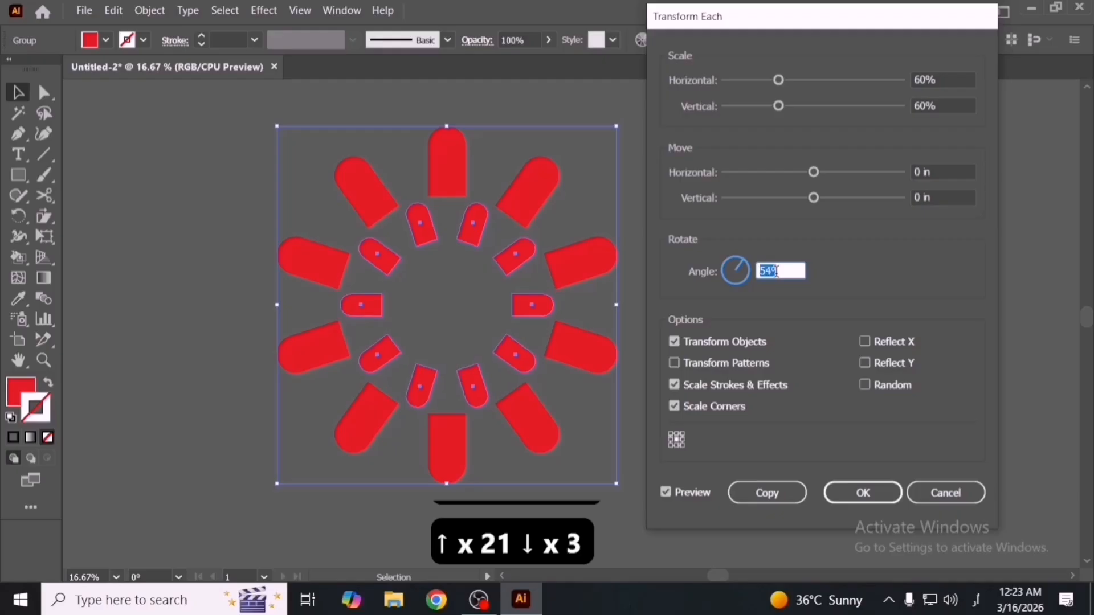
# Create the scaled and rotated ring as a copy and repeat the transform until the rings fill the centre.
pyautogui.click(764, 492)
pyautogui.hotkey('ctrl', 'd')
pyautogui.hotkey('ctrl', 'd')
pyautogui.hotkey('ctrl', 'd')
pyautogui.hotkey('ctrl', 'd')
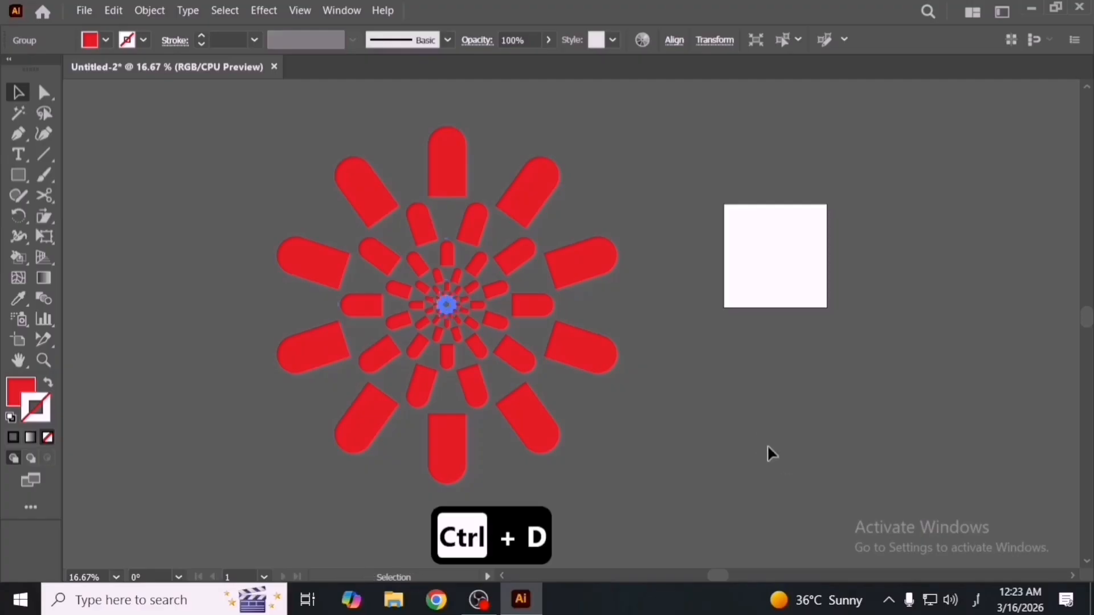
# Delete the two overlapping outermost rings of the pattern.
pyautogui.click(640, 396)
pyautogui.moveTo(613, 376); pyautogui.dragTo(622, 382)
pyautogui.press('Delete')
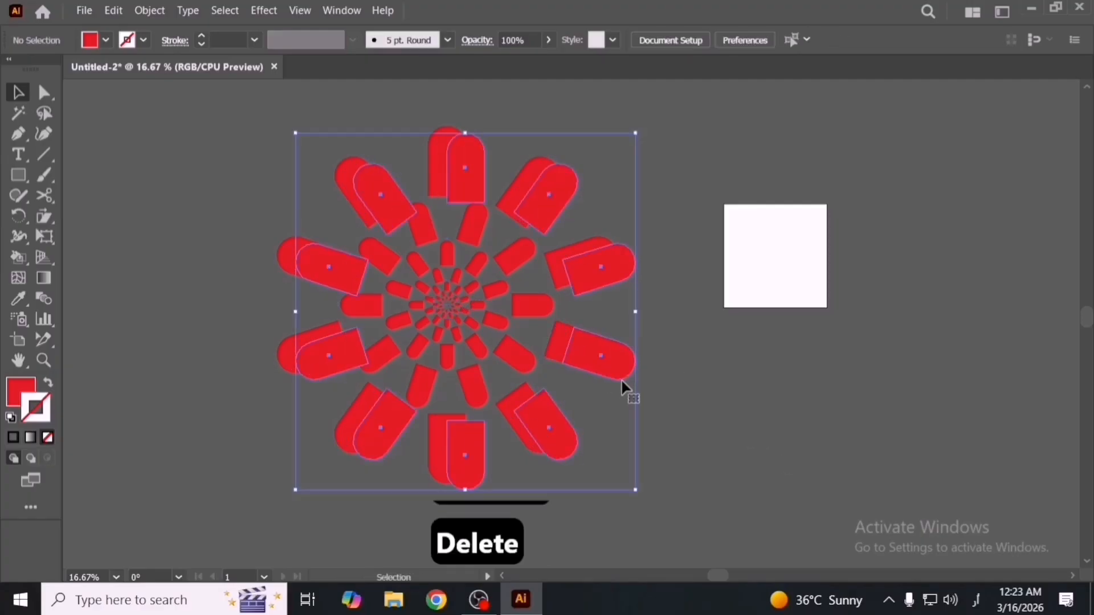
pyautogui.click(609, 354)
pyautogui.press('Delete')
# Move all the remaining rings together slightly toward the artboard and deselect them.
pyautogui.moveTo(596, 441); pyautogui.dragTo(596, 443)
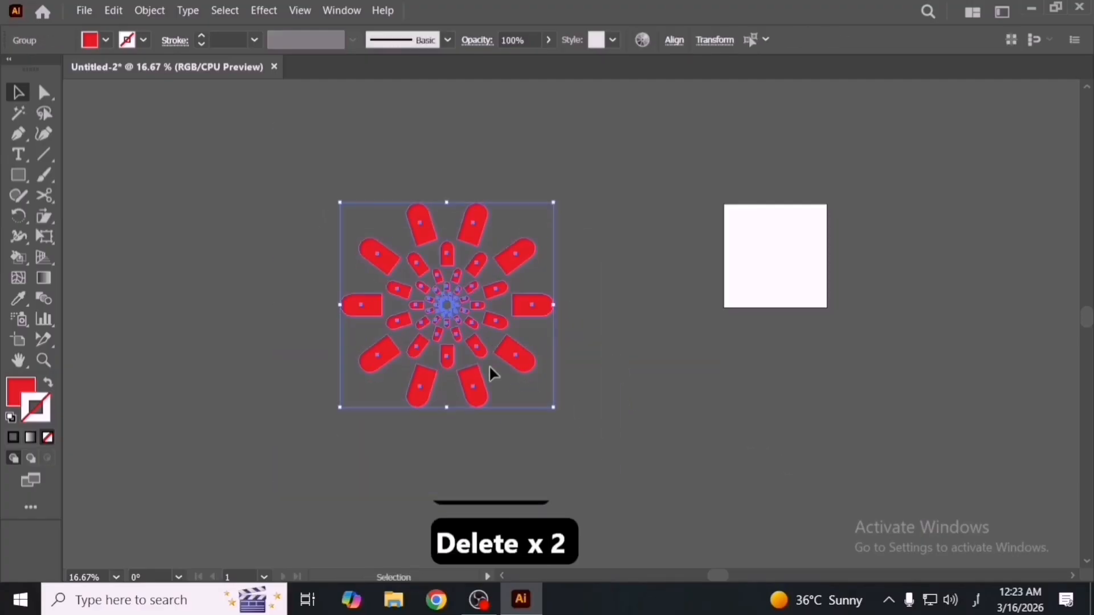
pyautogui.moveTo(521, 367); pyautogui.dragTo(590, 366)
pyautogui.scroll(2, 540, 317)
pyautogui.click(809, 363)
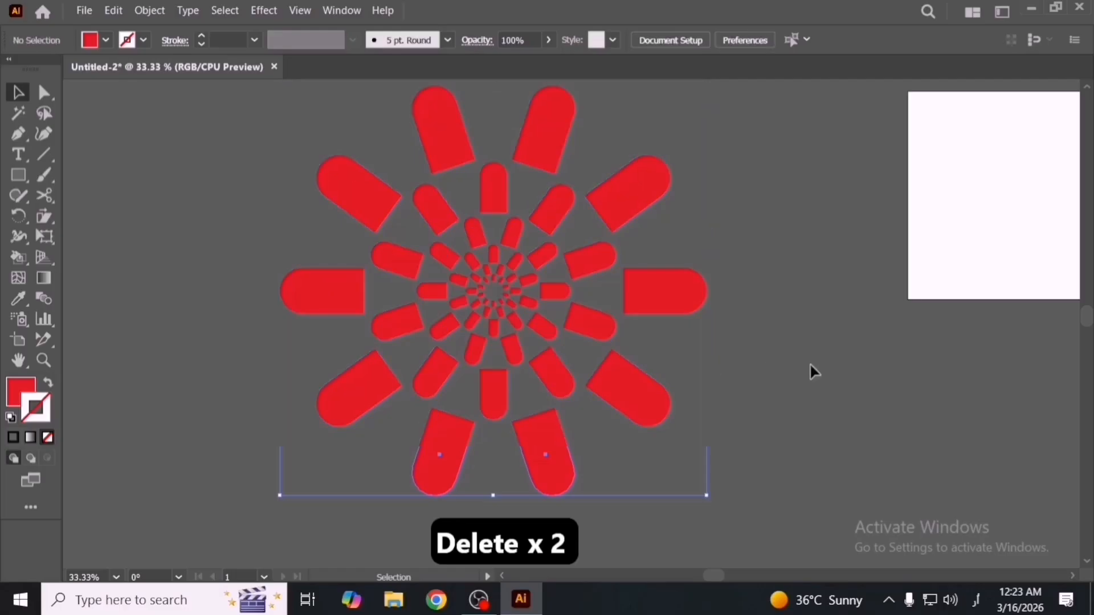
# Delete the whole red ring pattern beside the artboard.
pyautogui.scroll(-2, 790, 358)
pyautogui.moveTo(517, 232); pyautogui.dragTo(459, 434)
pyautogui.press('Delete')
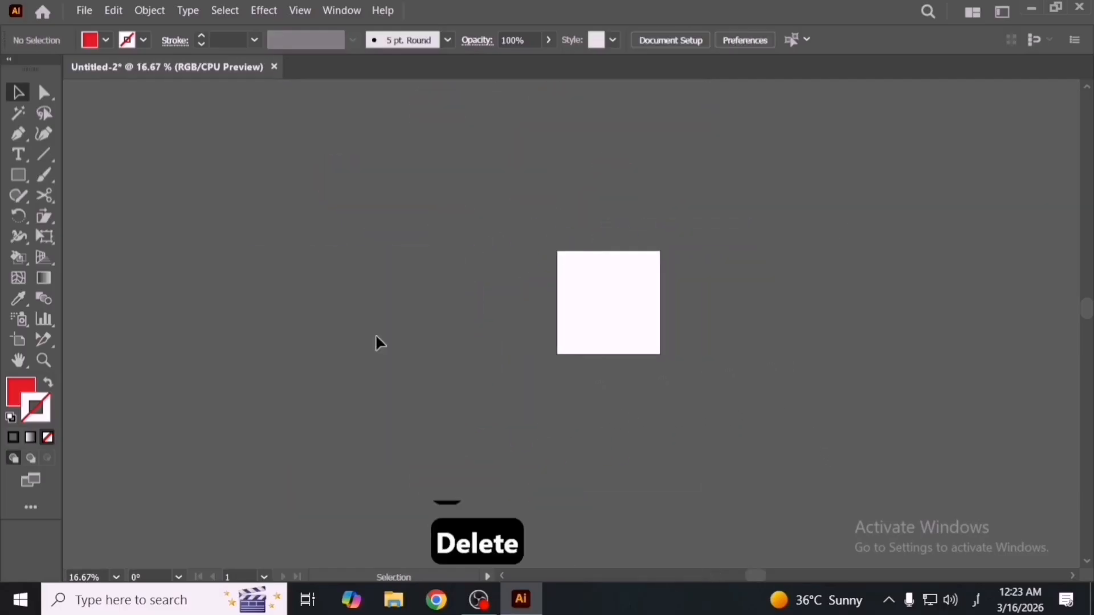
# Draw a red square beside the artboard and rotate it 45° to make a diamond.
pyautogui.click(18, 175)
pyautogui.moveTo(351, 277); pyautogui.dragTo(373, 373)
pyautogui.press('v')
pyautogui.press('e')
pyautogui.press('v')
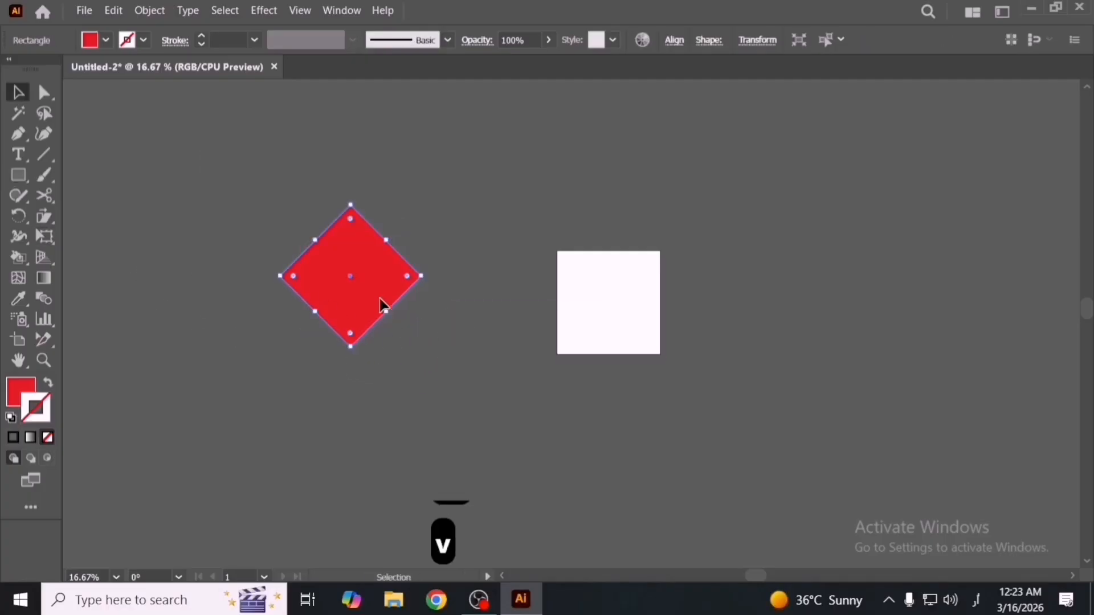
pyautogui.scroll(1, 359, 297)
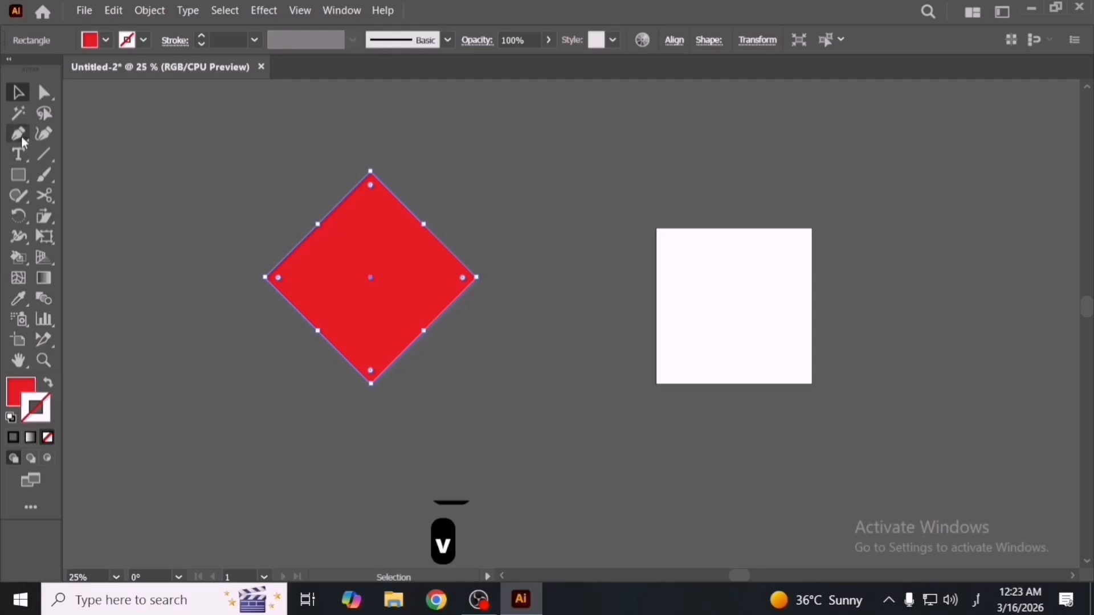
# Bend the diamond's two lower edges inward with the Anchor Point tool and deselect it.
pyautogui.moveTo(23, 143); pyautogui.dragTo(114, 193)
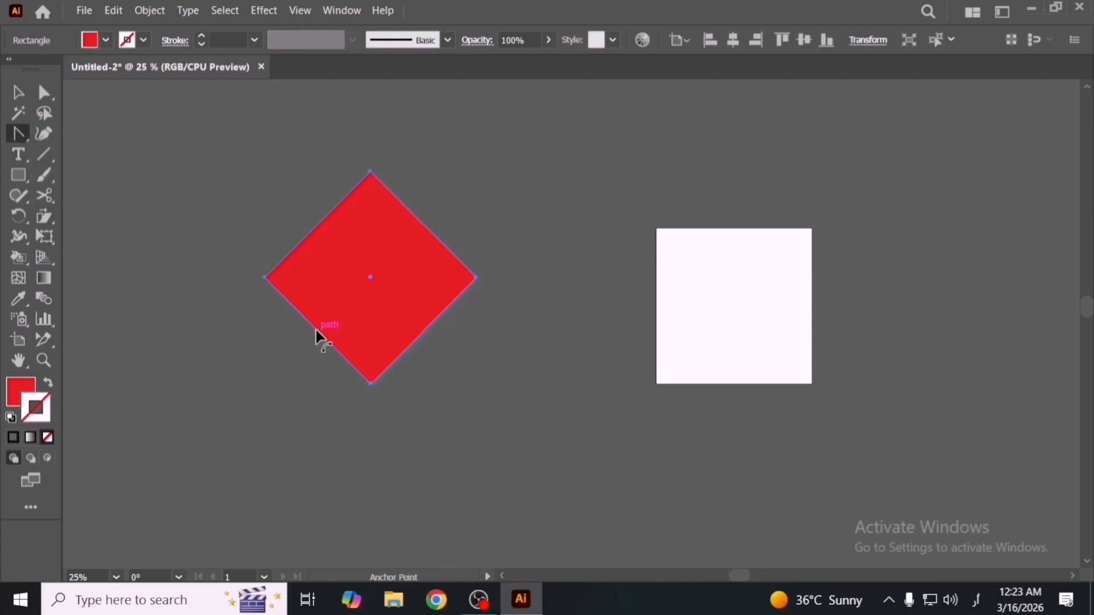
pyautogui.moveTo(319, 339); pyautogui.dragTo(439, 392)
pyautogui.press('v')
pyautogui.click(484, 366)
# Duplicate the curved diamond straight below the original and rotate the copy 180° so the curved edges face each other.
pyautogui.scroll(-1, 482, 364)
pyautogui.scroll(-1, 426, 247)
pyautogui.press('e')
pyautogui.moveTo(598, 420); pyautogui.dragTo(263, 389)
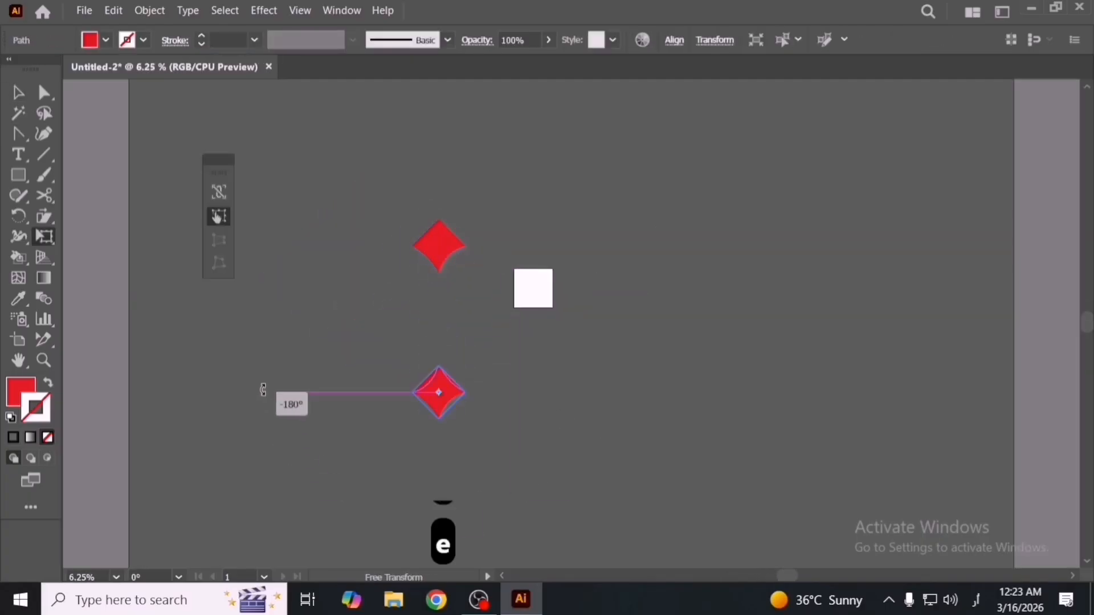
# Move the two diamonds farther apart vertically, keeping them in line with each other beside the artboard.
pyautogui.press('v')
pyautogui.click(498, 396)
pyautogui.moveTo(451, 400); pyautogui.dragTo(474, 430)
pyautogui.moveTo(440, 427)
pyautogui.mouseDown()
pyautogui.moveTo(415, 381)
pyautogui.moveTo(425, 433)
pyautogui.mouseUp()
pyautogui.click(394, 277)
# Select both curved diamonds and group them.
pyautogui.moveTo(431, 382); pyautogui.dragTo(470, 475)
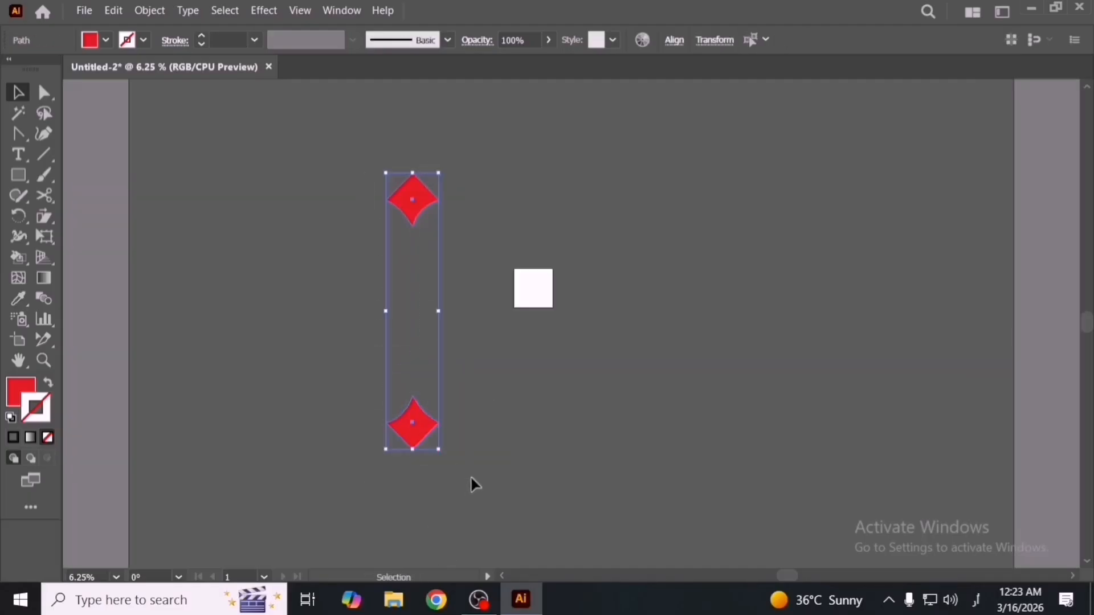
pyautogui.press('a')
pyautogui.hotkey('ctrl', 'g')
pyautogui.press('v')
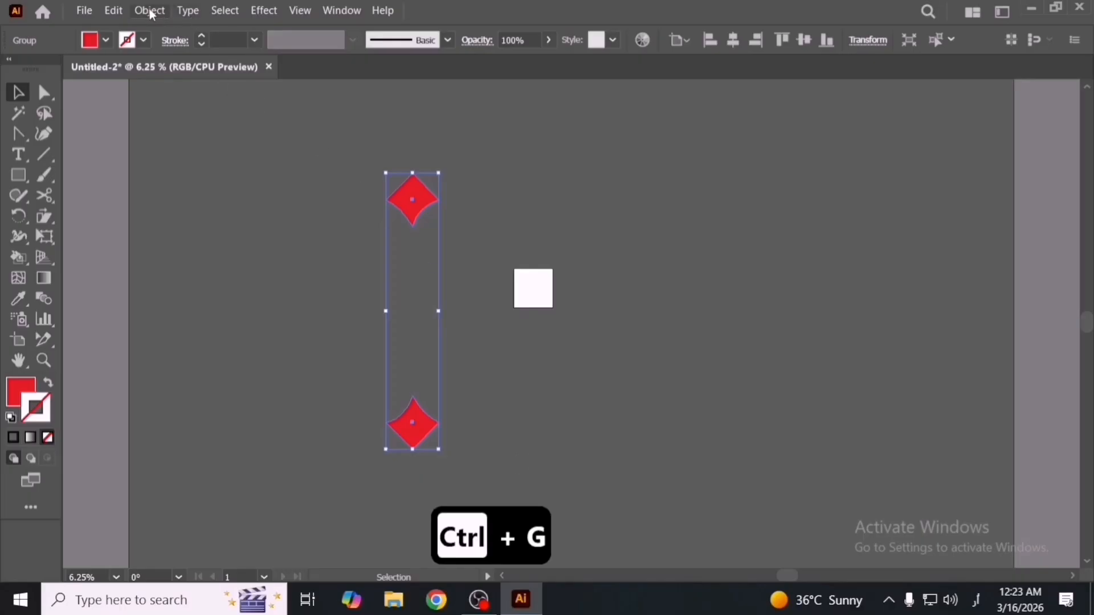
# Paste a copy of the diamond pair in front and set Transform Each to 100% horizontal and vertical scale.
pyautogui.hotkey('ctrl', 'f')
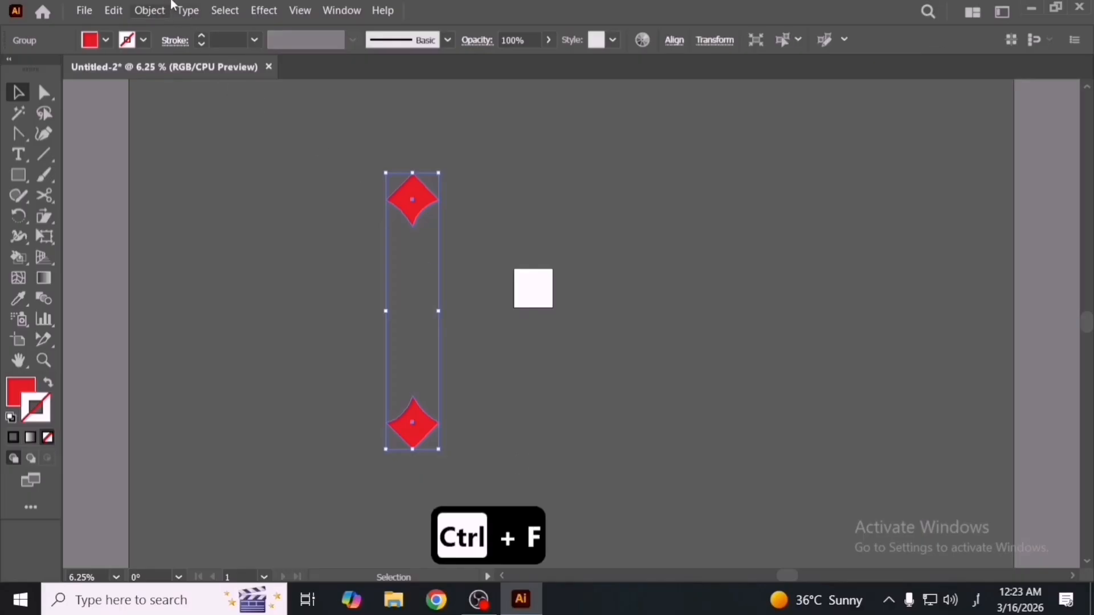
pyautogui.click(149, 10)
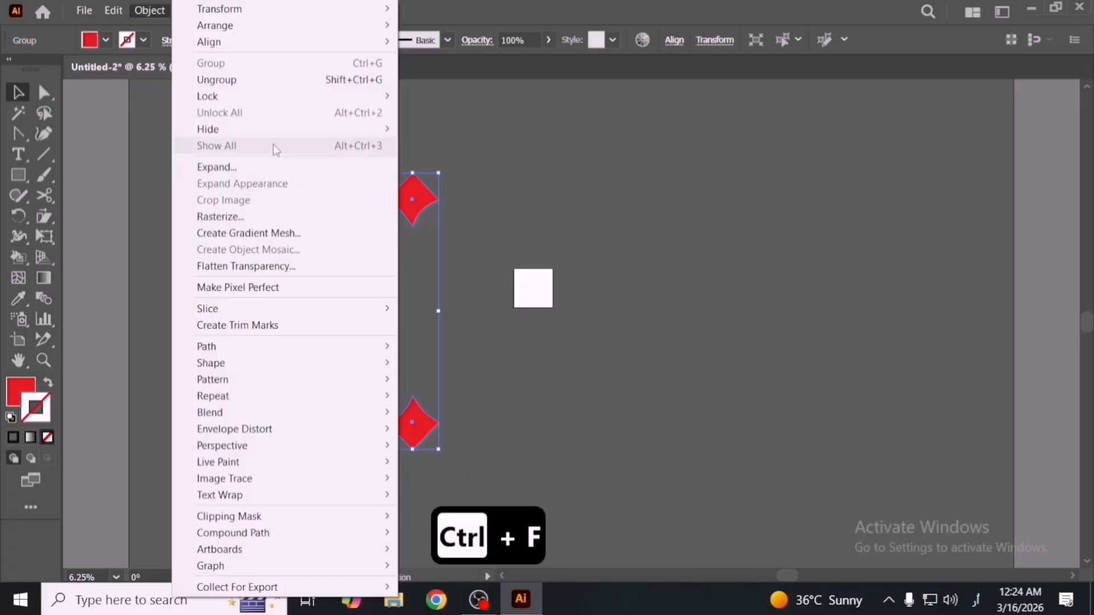
pyautogui.moveTo(305, 10)
pyautogui.click(459, 117)
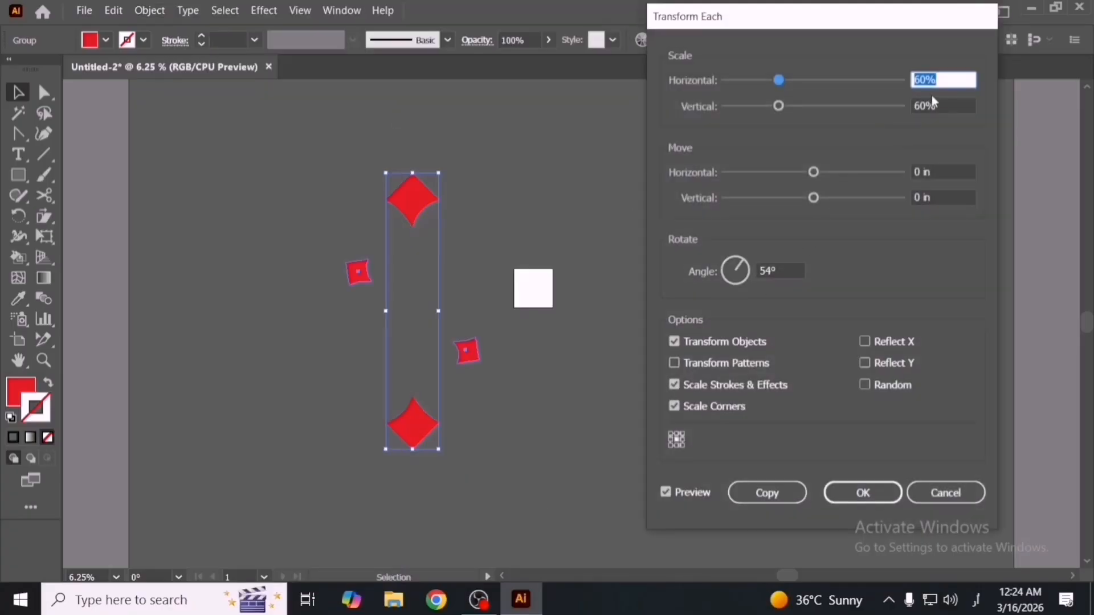
pyautogui.write('100')
pyautogui.press('Tab')
pyautogui.write('100')
pyautogui.press('Tab')
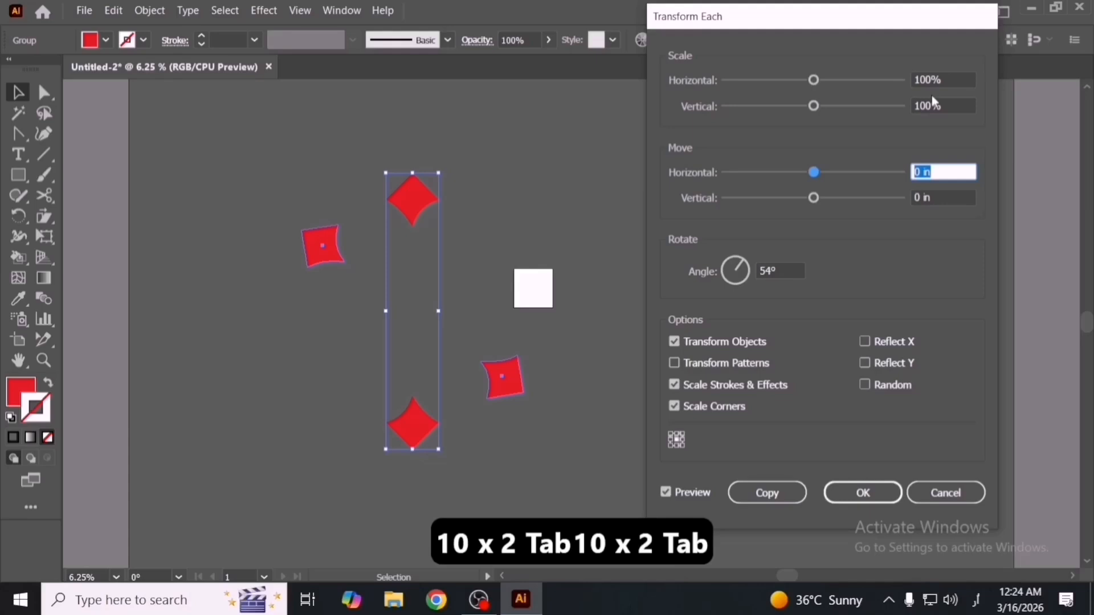
# Preview smaller rotation angles for the diamond pair in Transform Each, ending with 360/15.
pyautogui.click(788, 272)
pyautogui.press('Down')
pyautogui.press('Down')
pyautogui.press('Down')
pyautogui.press('Down')
pyautogui.press('Down')
pyautogui.press('Down')
pyautogui.press('Down')
pyautogui.press('Down')
pyautogui.press('Down')
pyautogui.press('Down')
pyautogui.press('Down')
pyautogui.press('Down')
pyautogui.press('Down')
pyautogui.press('Down')
pyautogui.press('Down')
pyautogui.press('Down')
pyautogui.press('Down')
pyautogui.press('Down')
pyautogui.press('Down')
pyautogui.press('Down')
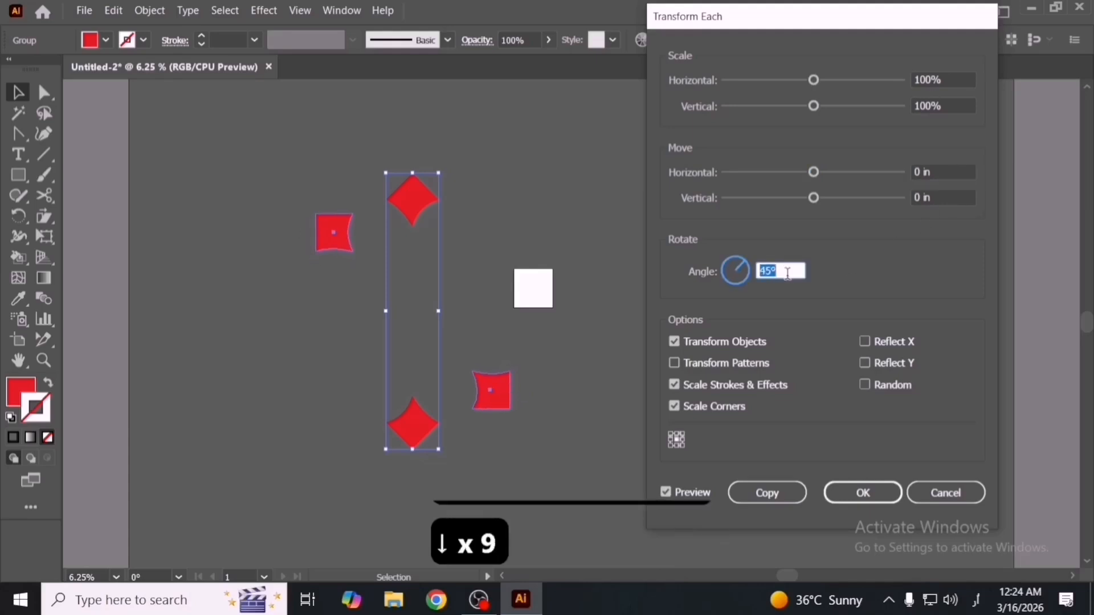
pyautogui.press('Down')
pyautogui.press('Down')
pyautogui.write('3')
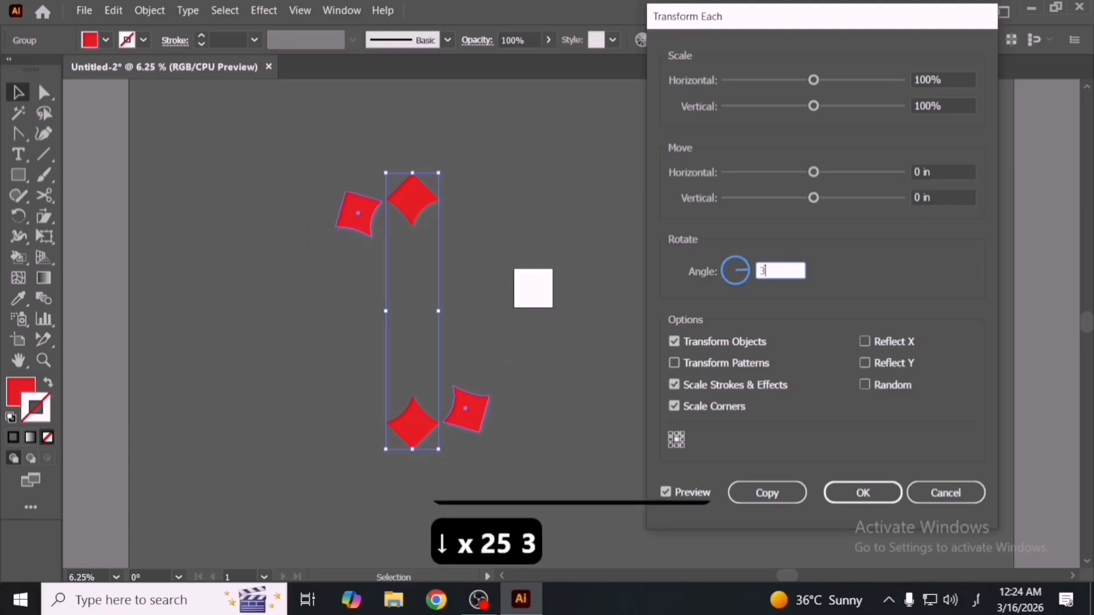
pyautogui.write('60/')
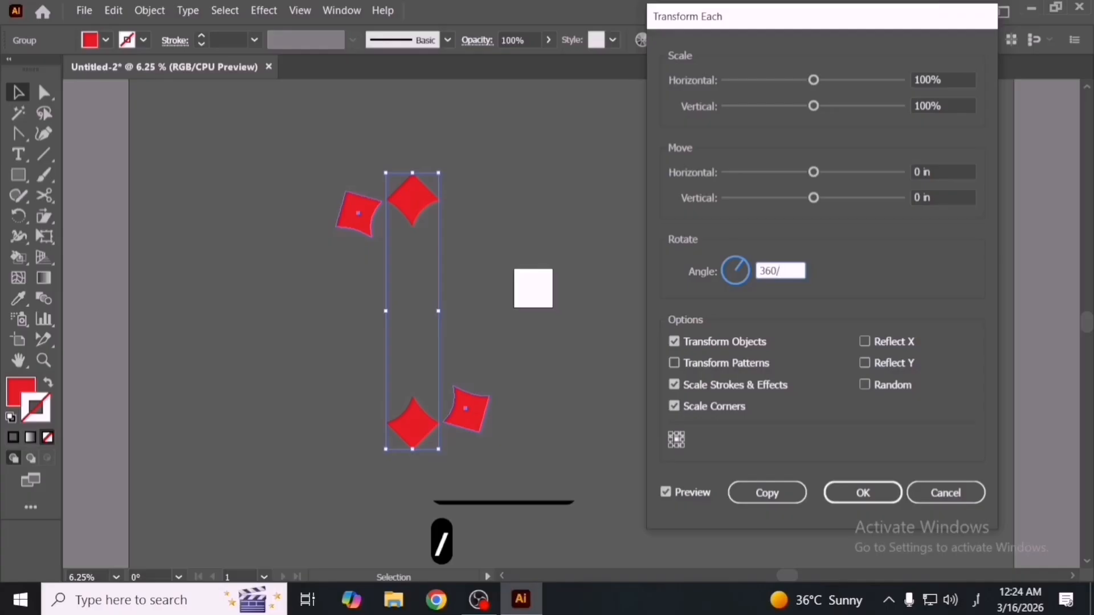
pyautogui.write('15')
pyautogui.press('Tab')
# Set the Transform Each rotation angle for the diamond pair to 360/12.
pyautogui.click(787, 273)
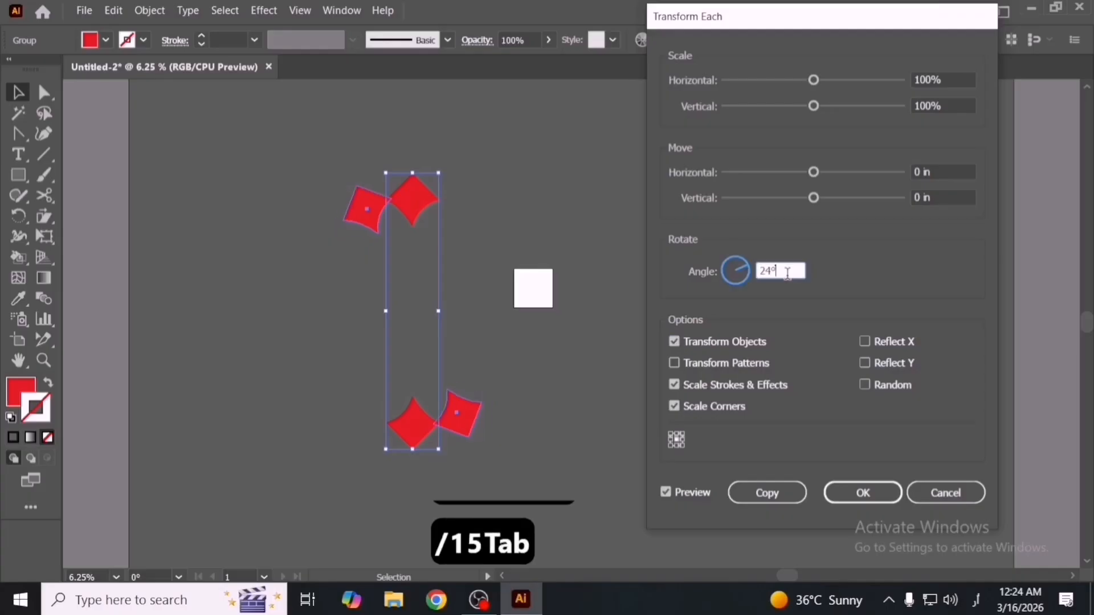
pyautogui.hotkey('ctrl', 'a')
pyautogui.write('360/12')
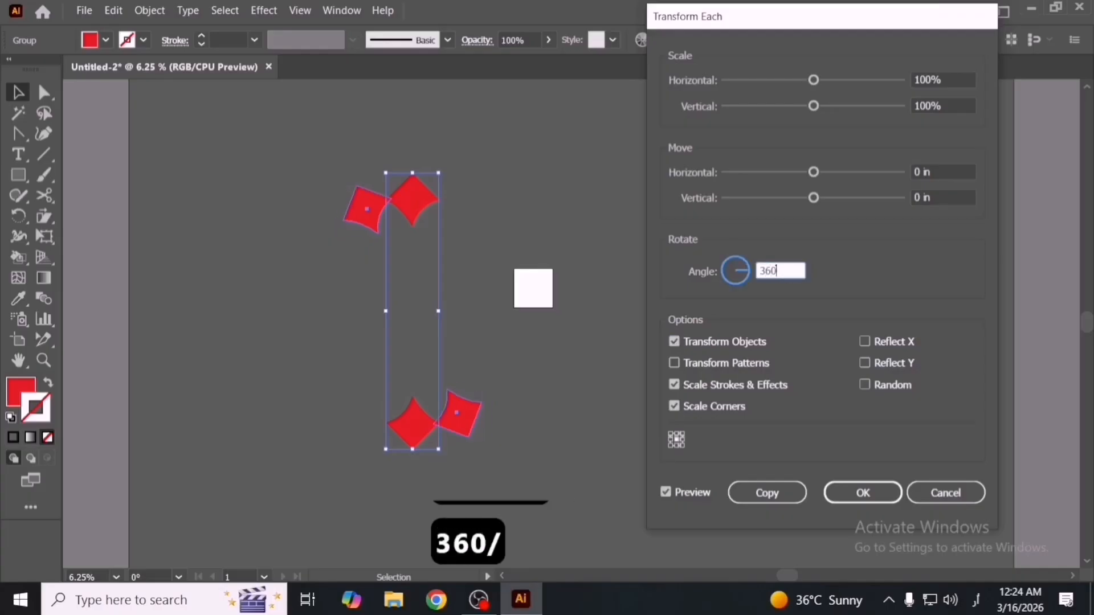
pyautogui.press('Tab')
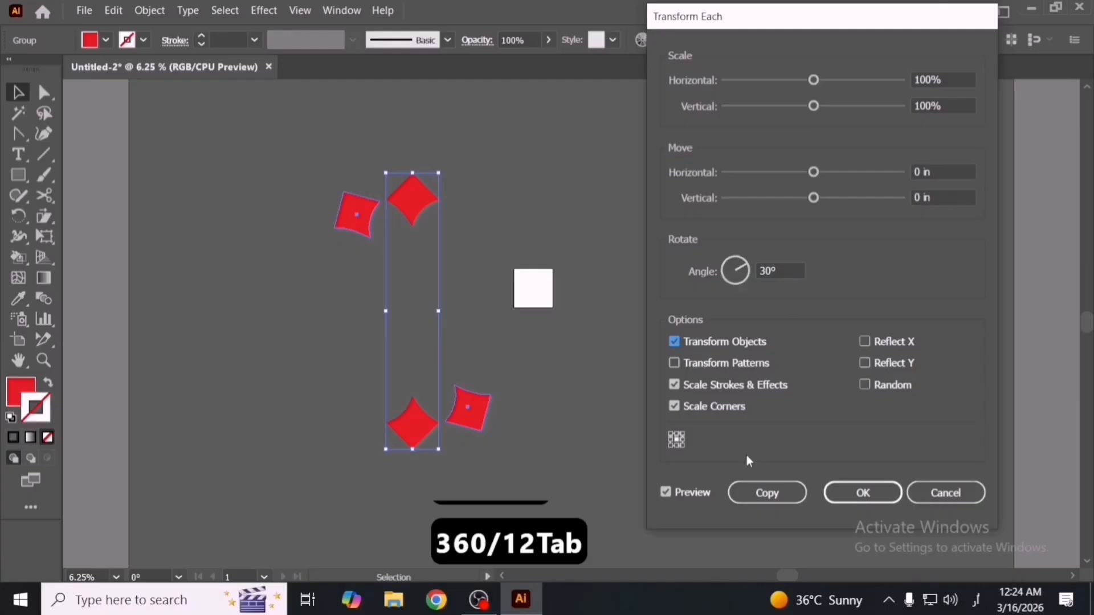
# Create the rotated pair as a copy, repeat the transform to complete the twelve-diamond ring, and undo the surplus repeat.
pyautogui.click(751, 492)
pyautogui.hotkey('ctrl', 'd')
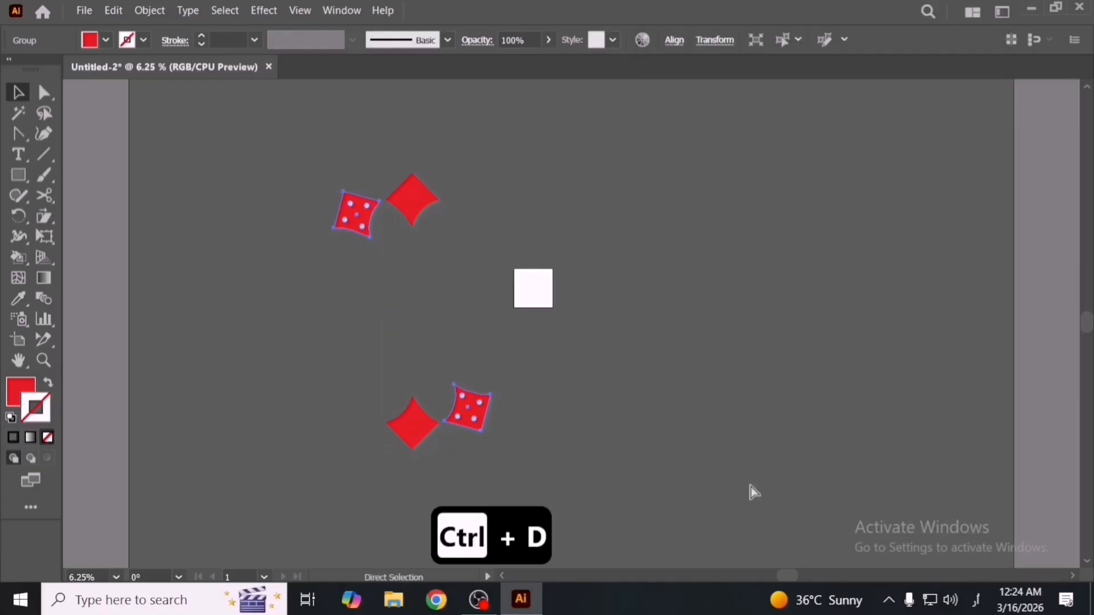
pyautogui.hotkey('ctrl', 'd')
pyautogui.hotkey('ctrl', 'd')
pyautogui.hotkey('ctrl', 'd')
pyautogui.hotkey('ctrl', 'd')
pyautogui.hotkey('ctrl', 'd')
pyautogui.hotkey('ctrl', 'z')
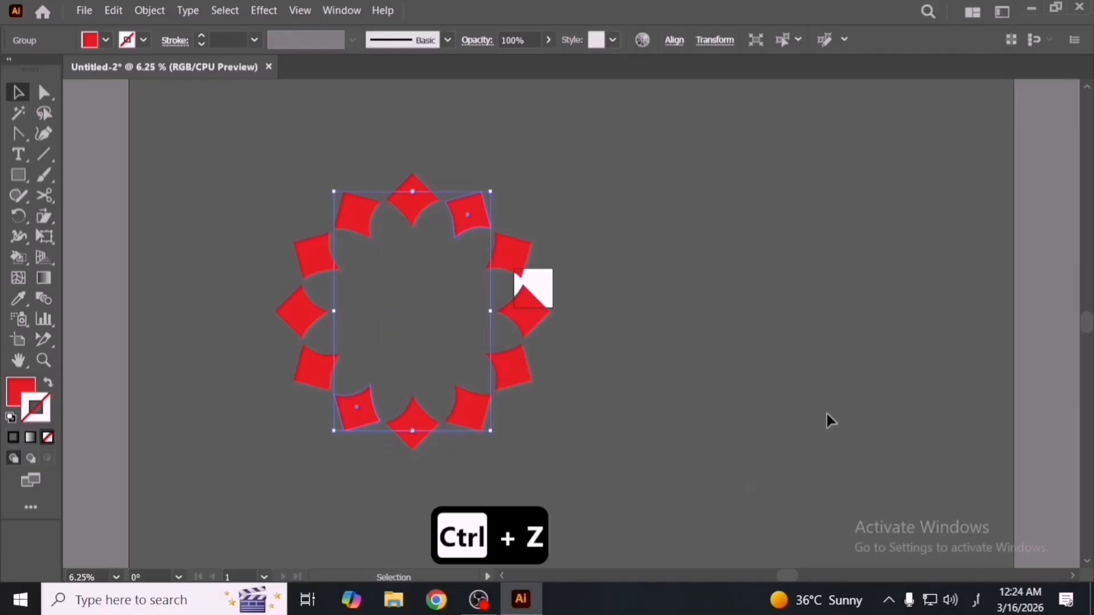
# Group all the diamonds of the ring and move the ring away from the artboard so they no longer overlap.
pyautogui.press('v')
pyautogui.click(215, 220)
pyautogui.moveTo(178, 144); pyautogui.dragTo(569, 469)
pyautogui.moveTo(506, 373); pyautogui.dragTo(469, 373)
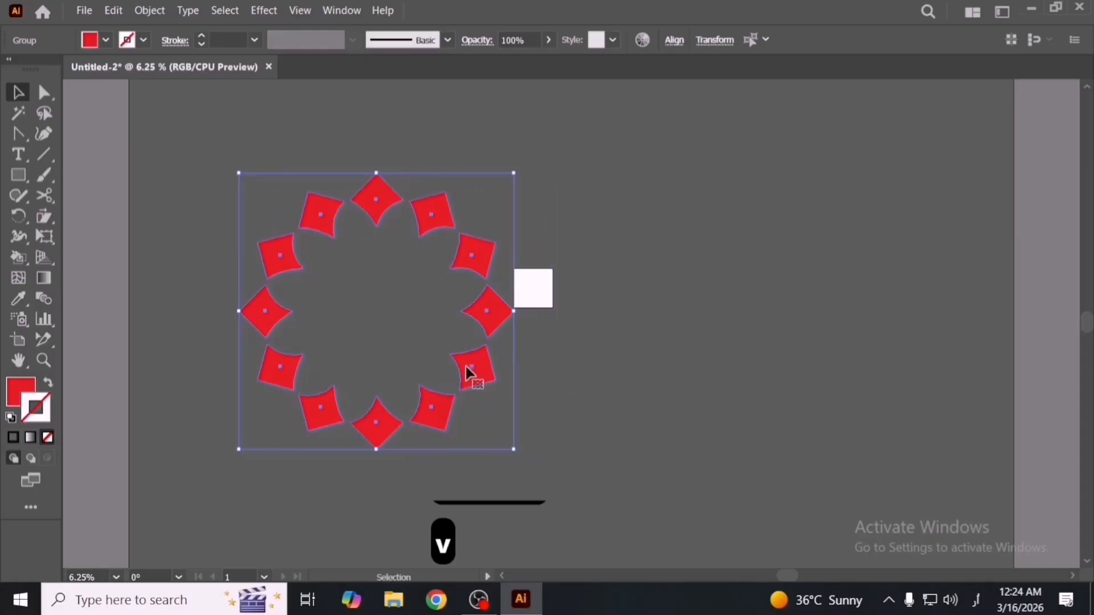
pyautogui.hotkey('ctrl', 'g')
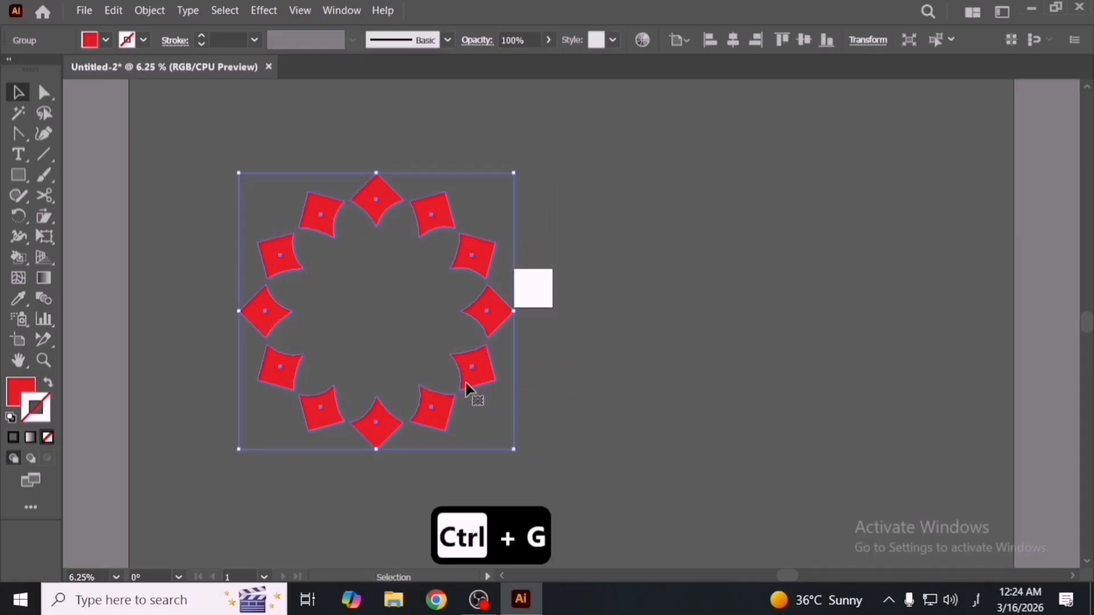
pyautogui.click(442, 376)
pyautogui.moveTo(470, 371); pyautogui.dragTo(433, 391)
# Paste a copy of the ring in front and open Transform Each for it.
pyautogui.hotkey('ctrl', 'c')
pyautogui.hotkey('ctrl', 'f')
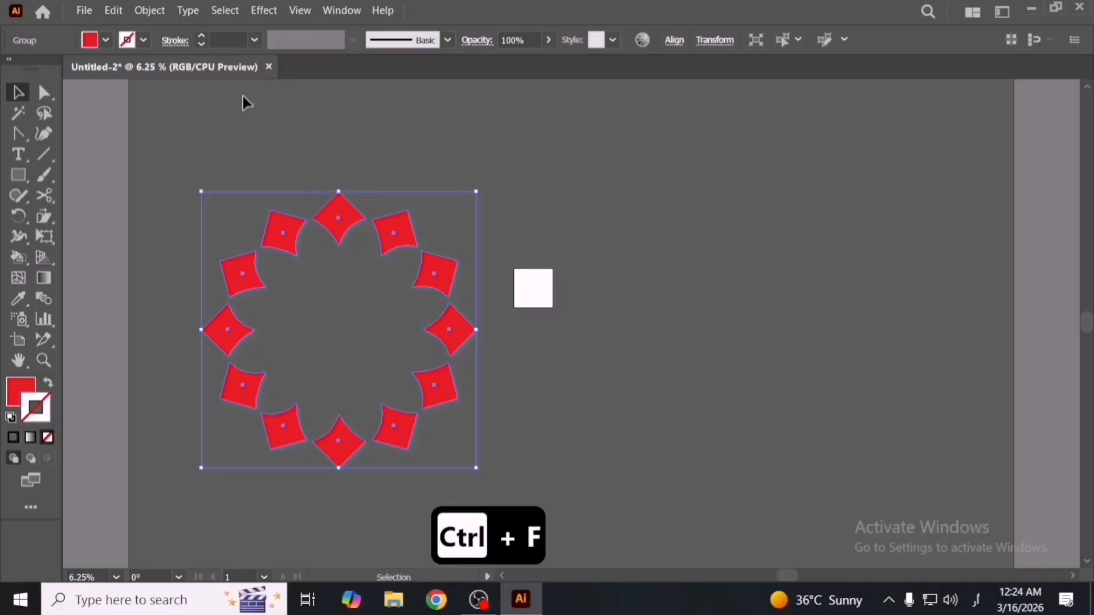
pyautogui.click(154, 10)
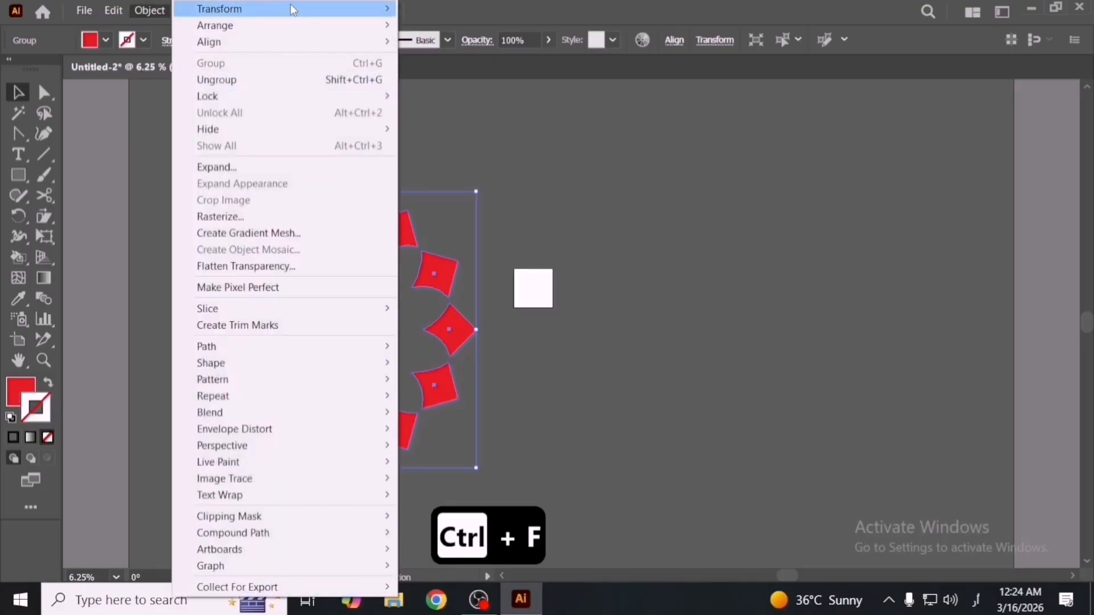
pyautogui.moveTo(366, 15)
pyautogui.click(527, 117)
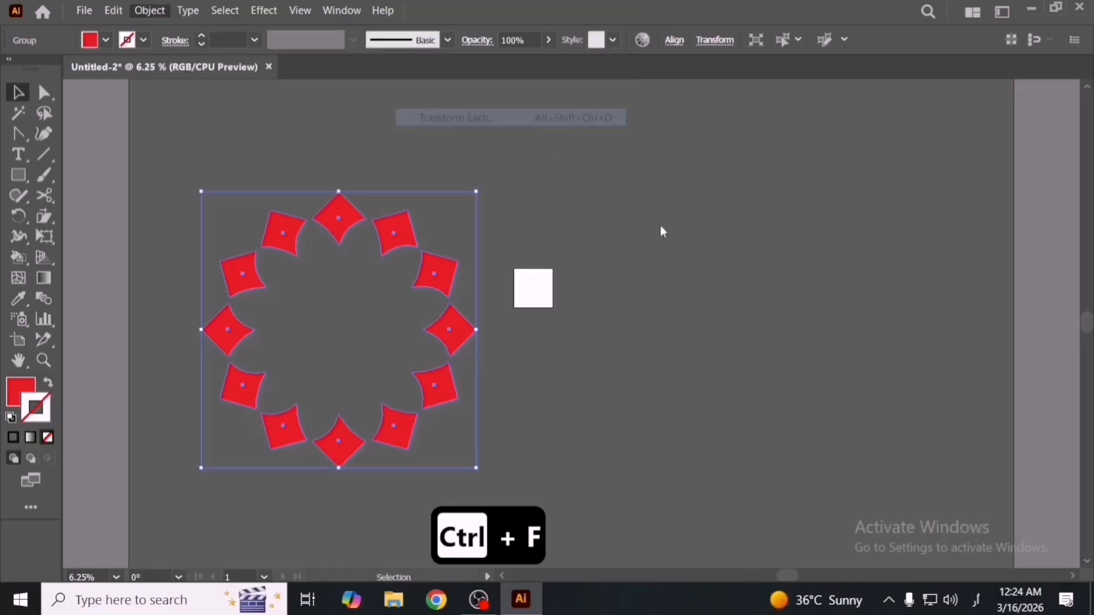
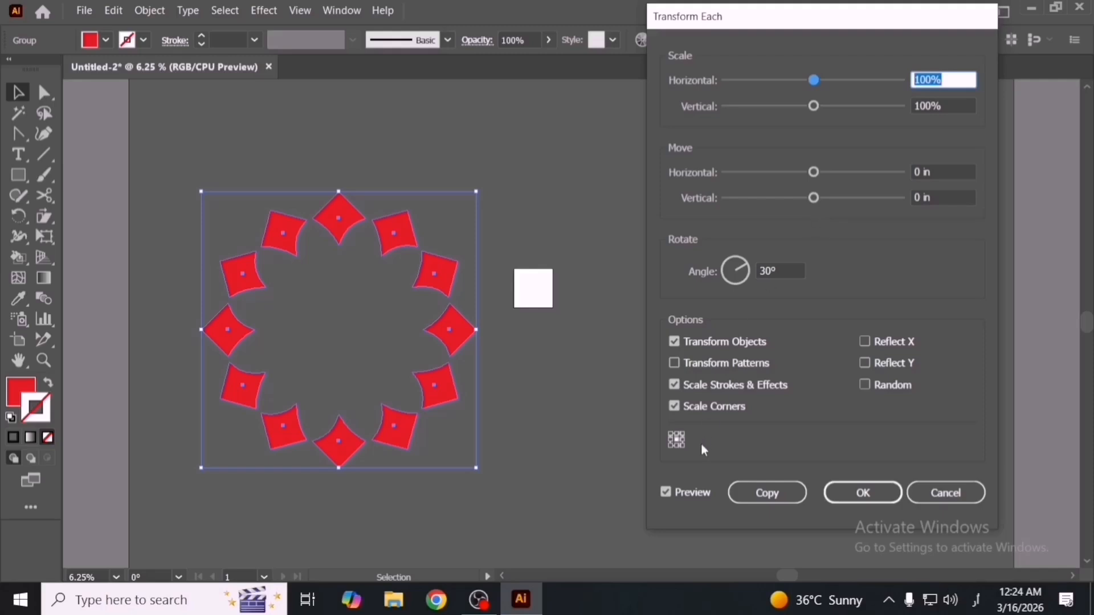
# Preview the ring copy at 80% horizontal and vertical scale.
pyautogui.press('Down')
pyautogui.press('Down')
pyautogui.press('Down')
pyautogui.press('Down')
pyautogui.press('Down')
pyautogui.press('Down')
pyautogui.press('Down')
pyautogui.press('Down')
pyautogui.press('Down')
pyautogui.press('Down')
pyautogui.press('Down')
pyautogui.press('Down')
pyautogui.press('Down')
pyautogui.press('Down')
pyautogui.press('Down')
pyautogui.press('Down')
pyautogui.press('Down')
pyautogui.press('Down')
pyautogui.press('Down')
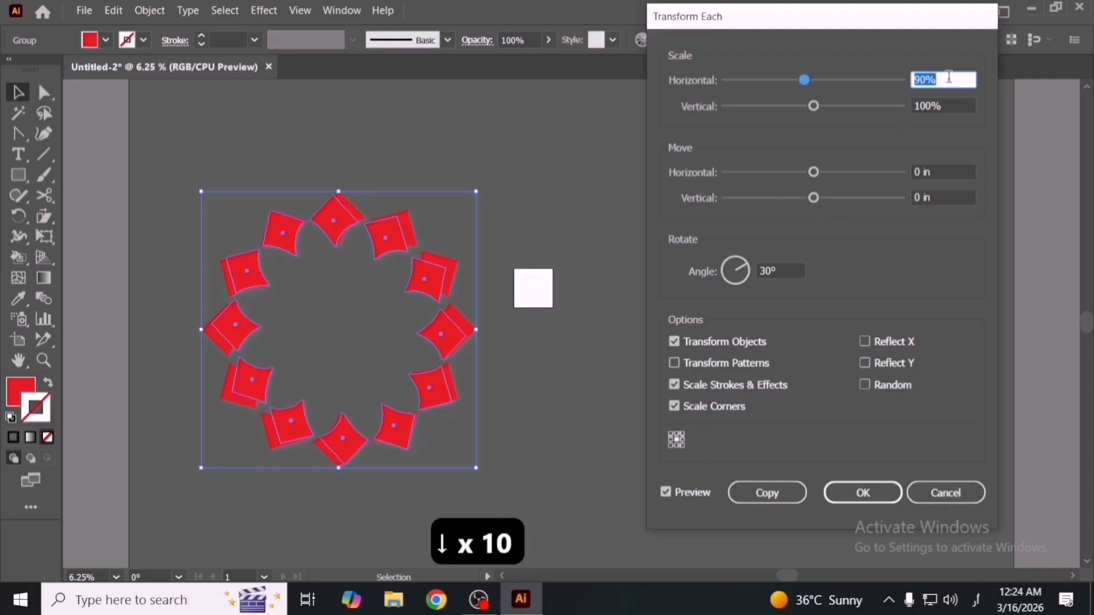
pyautogui.write('80')
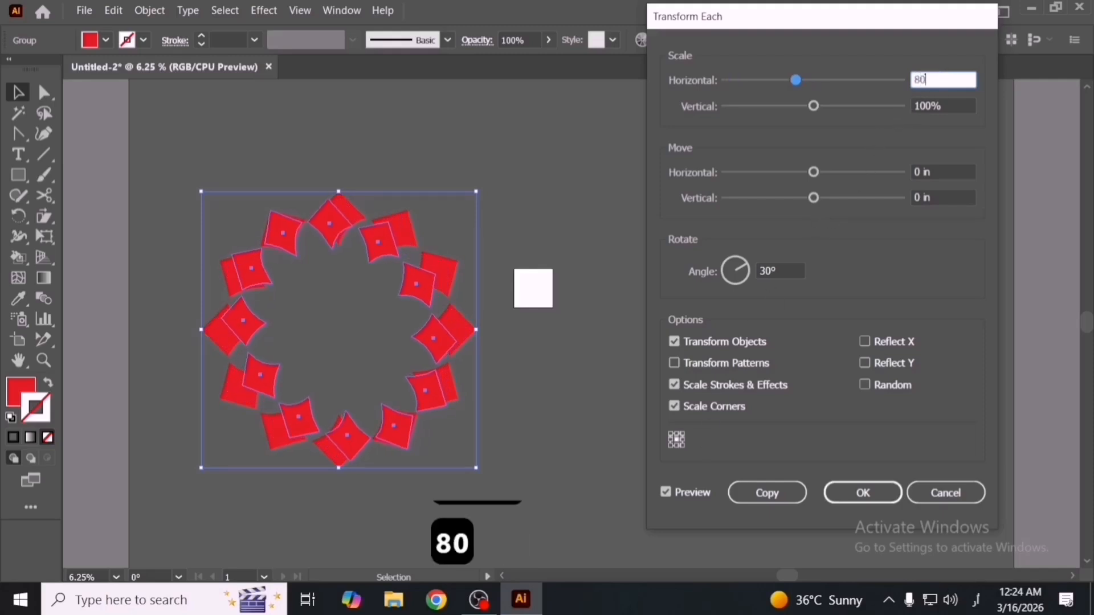
pyautogui.press('Tab')
pyautogui.write('80')
pyautogui.press('Tab')
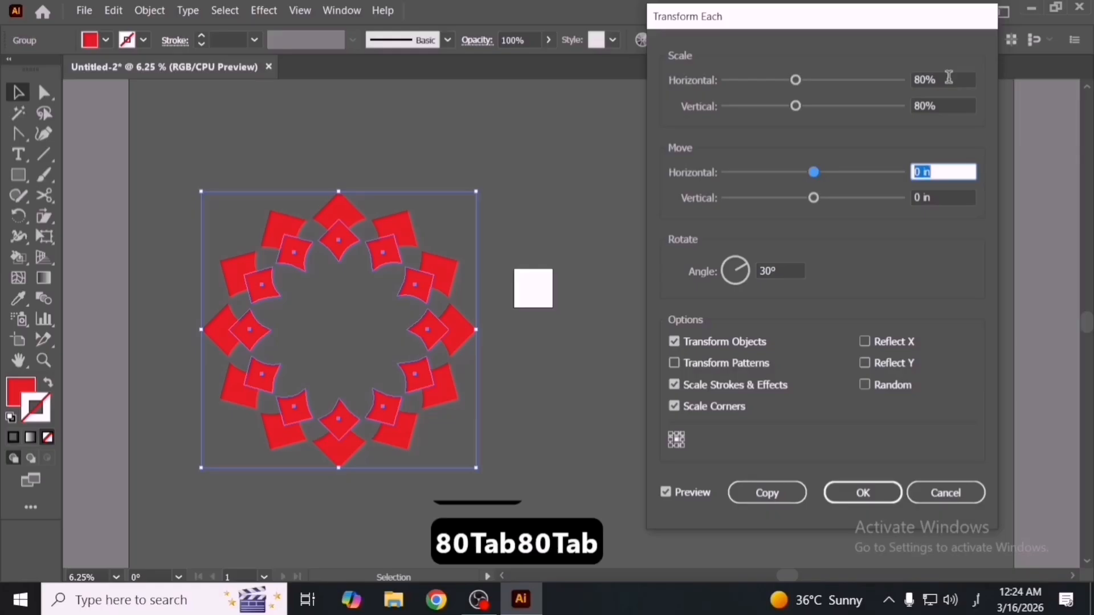
# Raise the rotation angle of the ring copy to 47° in Transform Each.
pyautogui.click(777, 269)
pyautogui.press('Up')
pyautogui.press('Up')
pyautogui.press('Up')
pyautogui.press('Up')
pyautogui.press('Up')
pyautogui.press('Up')
pyautogui.press('Up')
pyautogui.press('Up')
pyautogui.press('Up')
pyautogui.press('Up')
pyautogui.press('Up')
pyautogui.press('Up')
pyautogui.press('Up')
pyautogui.press('Up')
pyautogui.press('Up')
pyautogui.press('Up')
pyautogui.press('Up')
pyautogui.press('Up')
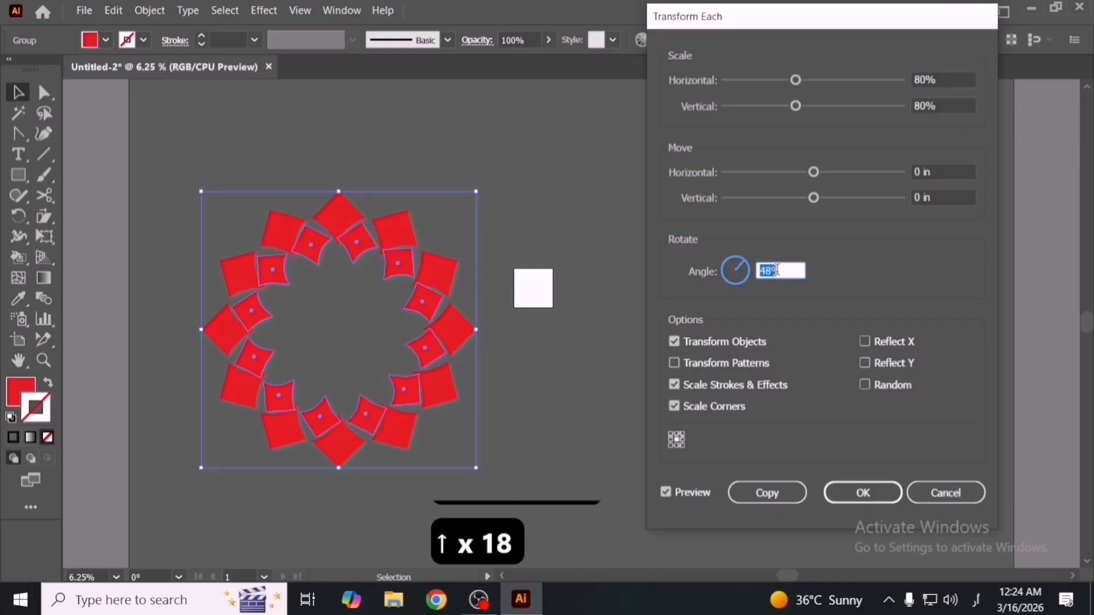
pyautogui.press('Down')
# Set the ring copy's horizontal and vertical scale to 70% and its rotation angle to 45°.
pyautogui.click(946, 80)
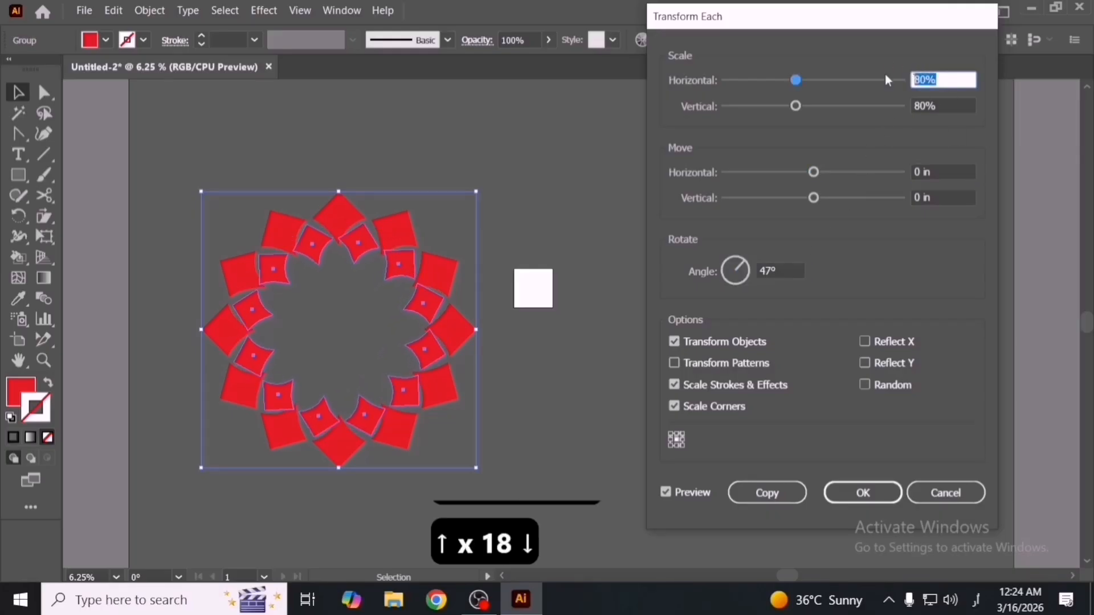
pyautogui.write('70')
pyautogui.press('Tab')
pyautogui.write('70')
pyautogui.press('Tab')
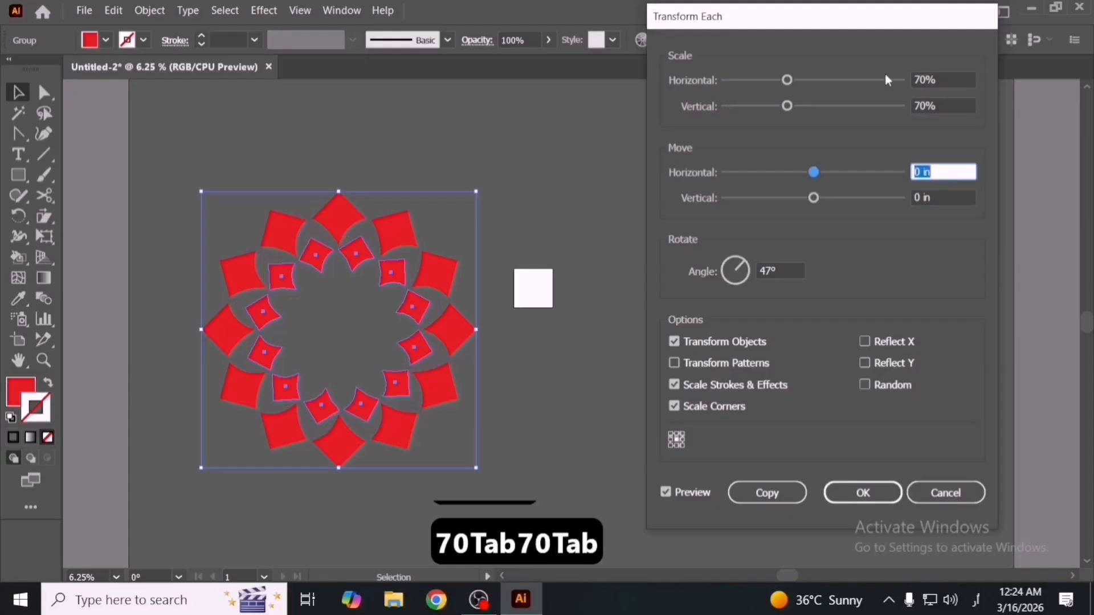
pyautogui.doubleClick(782, 271)
pyautogui.press('Down')
pyautogui.press('Down')
pyautogui.press('Down')
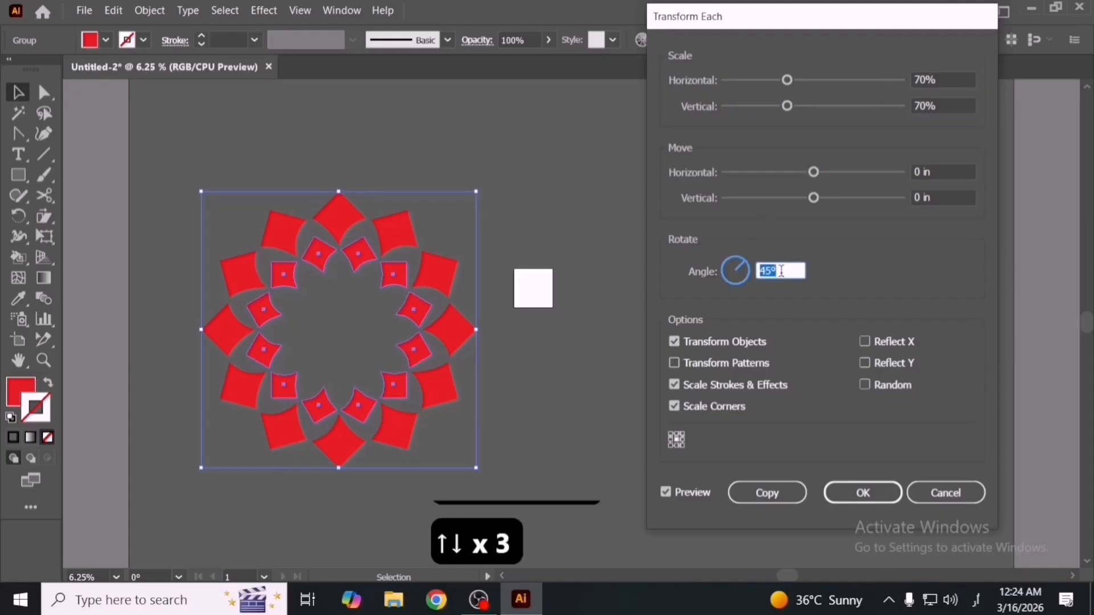
# Create the scaled, rotated ring as a copy, repeat the transform until rings fill the centre, and deselect the pattern.
pyautogui.click(767, 493)
pyautogui.hotkey('ctrl', 'd')
pyautogui.hotkey('ctrl', 'd')
pyautogui.hotkey('ctrl', 'd')
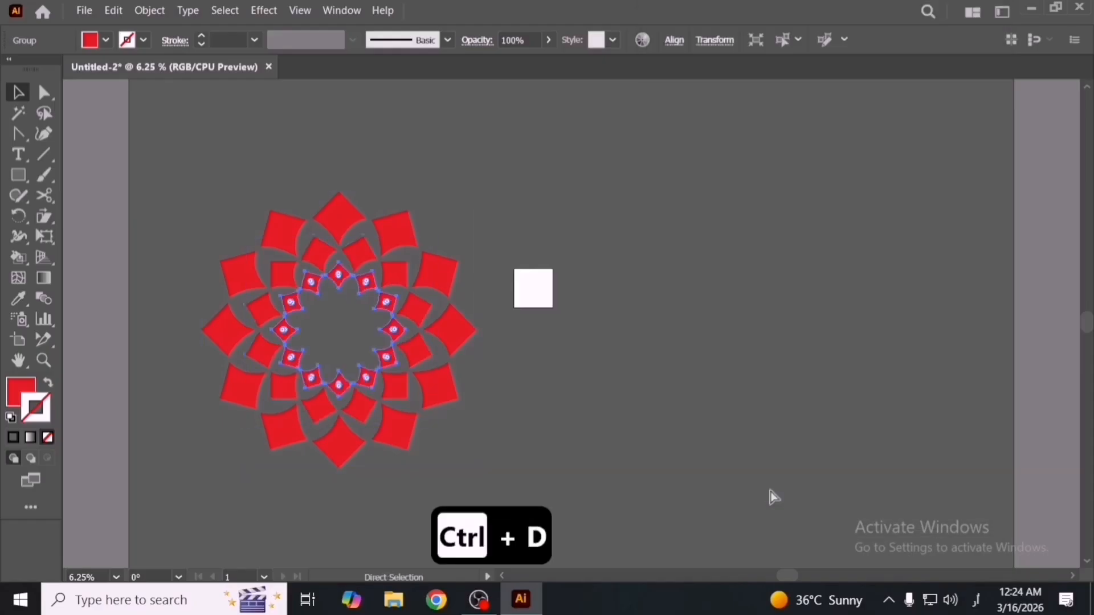
pyautogui.hotkey('ctrl', 'd')
pyautogui.hotkey('ctrl', 'd')
pyautogui.click(238, 249)
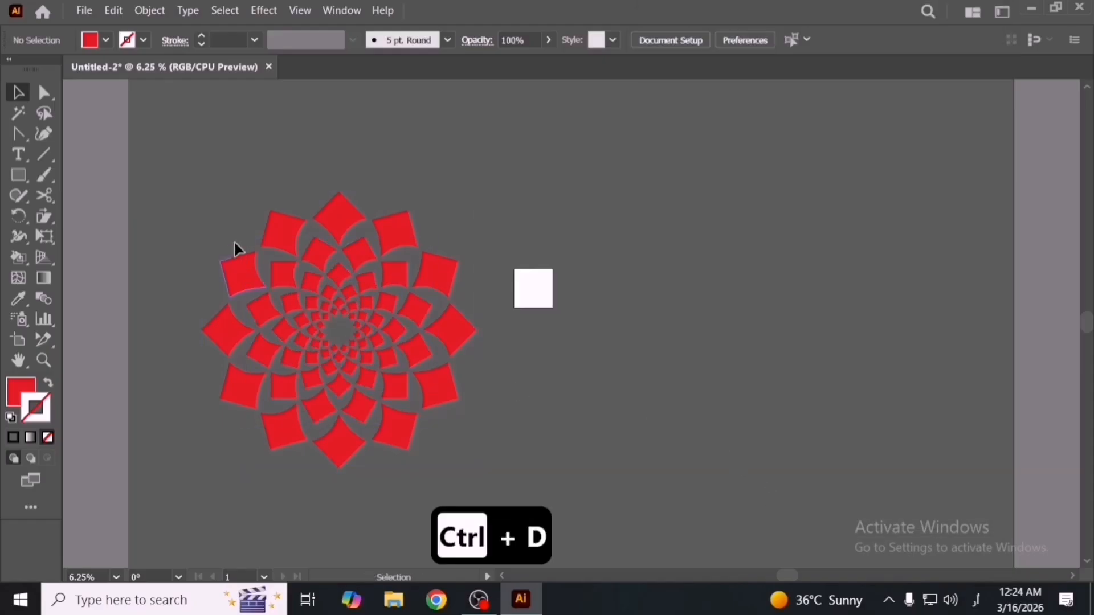
# Select the whole radial diamond pattern and change its fill colour to black (000000).
pyautogui.click(336, 340)
pyautogui.doubleClick(16, 397)
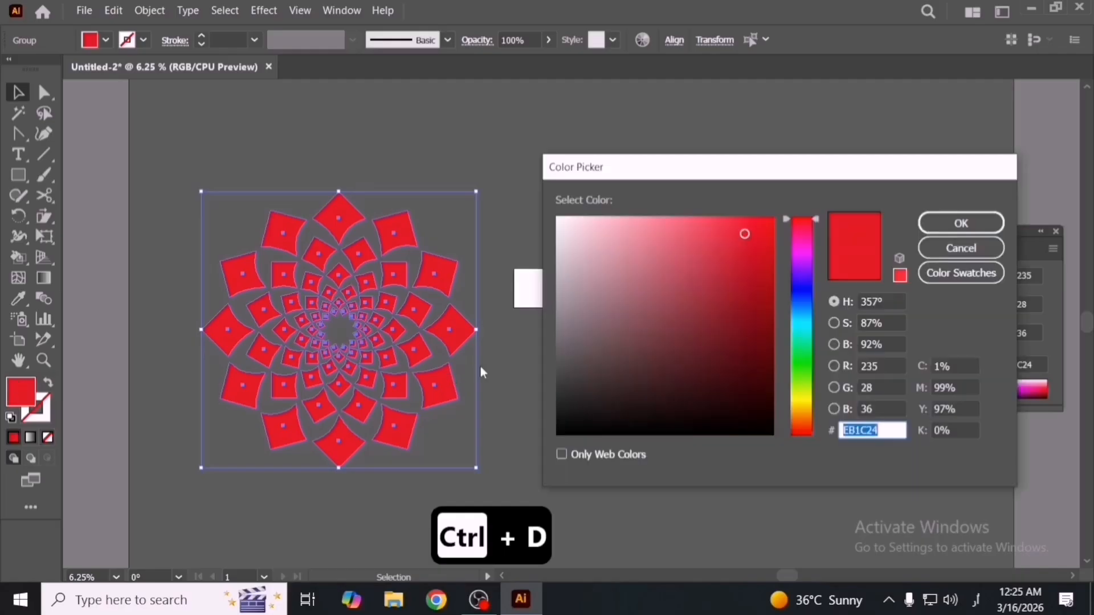
pyautogui.moveTo(564, 408); pyautogui.dragTo(559, 434)
pyautogui.click(961, 223)
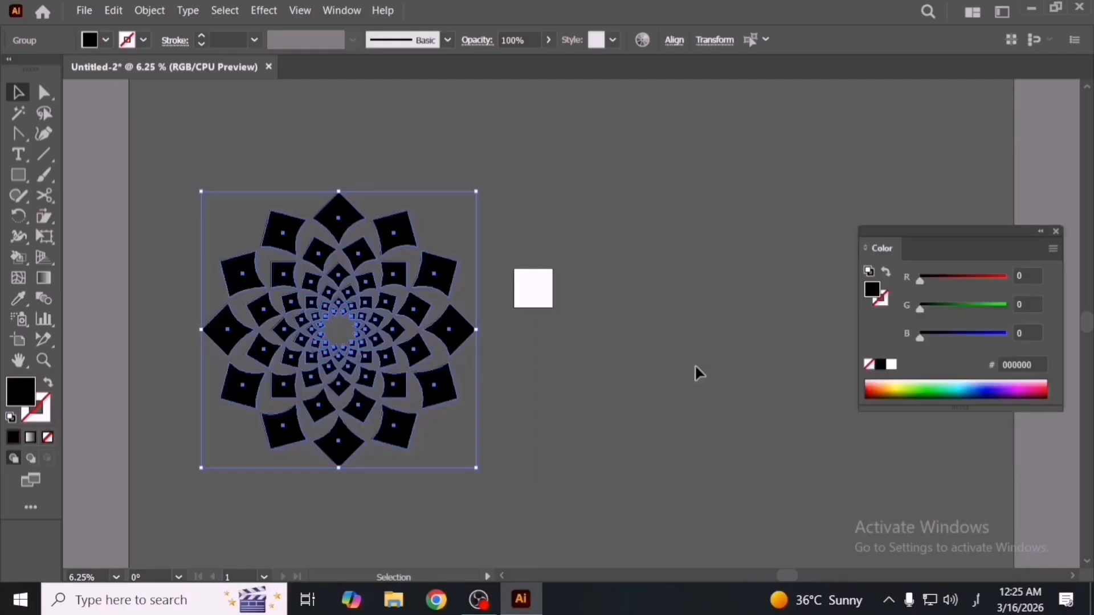
# Delete the whole black radial diamond pattern beside the artboard.
pyautogui.click(645, 380)
pyautogui.scroll(-1, 646, 379)
pyautogui.scroll(2, 337, 336)
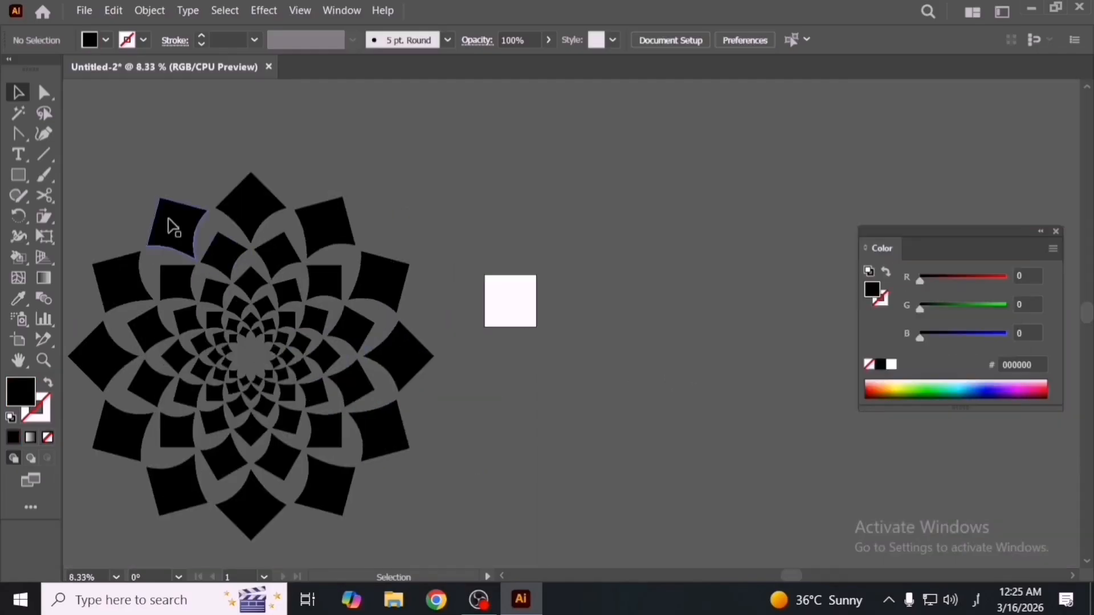
pyautogui.moveTo(121, 181); pyautogui.dragTo(511, 550)
pyautogui.press('Delete')
pyautogui.press('Delete')
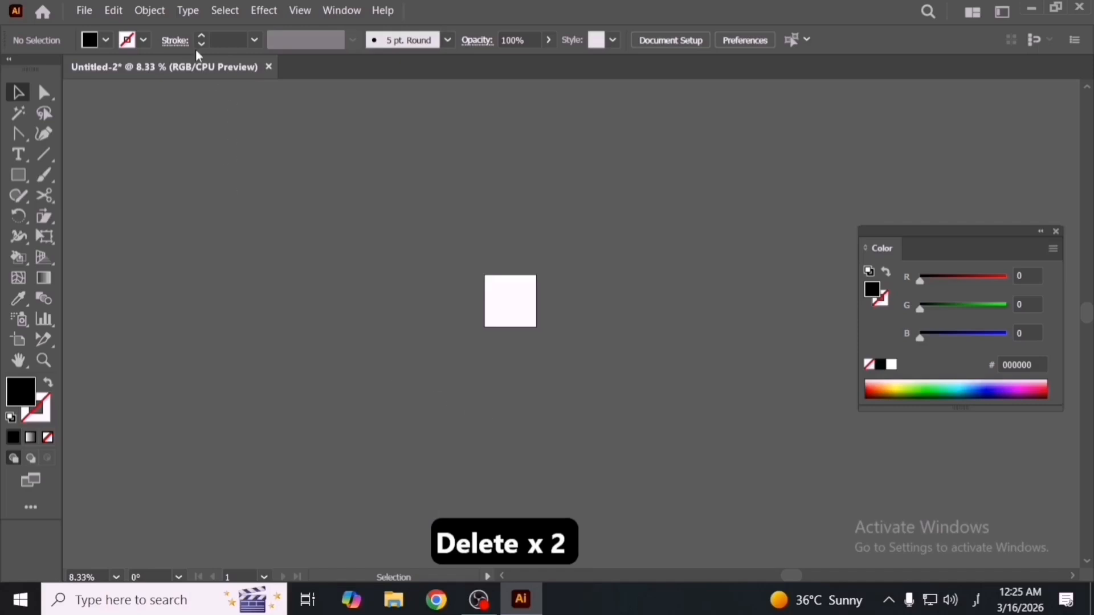
pyautogui.click(150, 11)
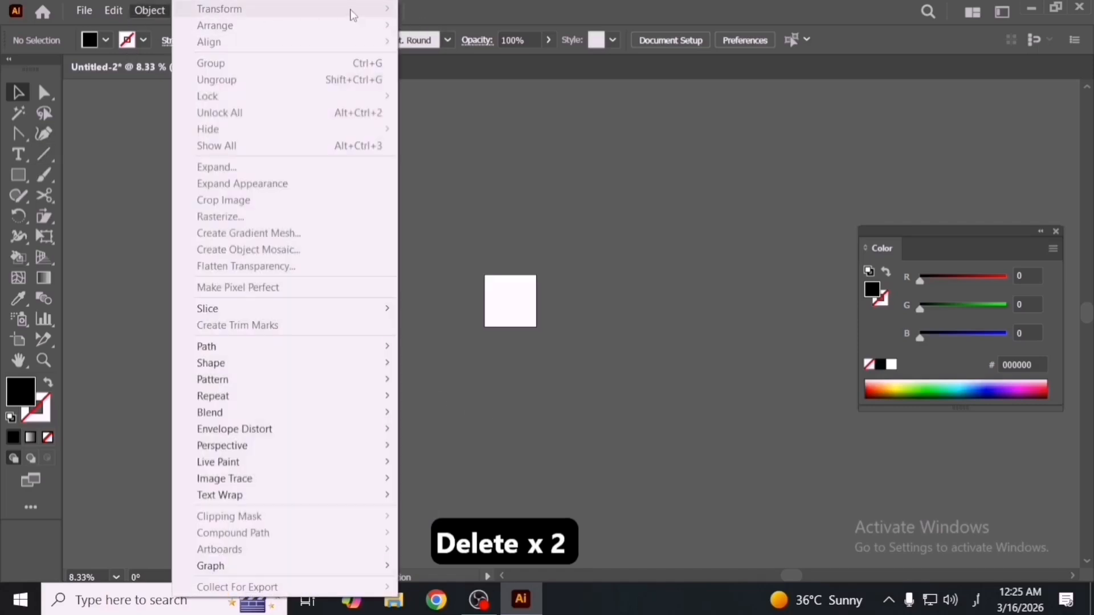
pyautogui.click(525, 181)
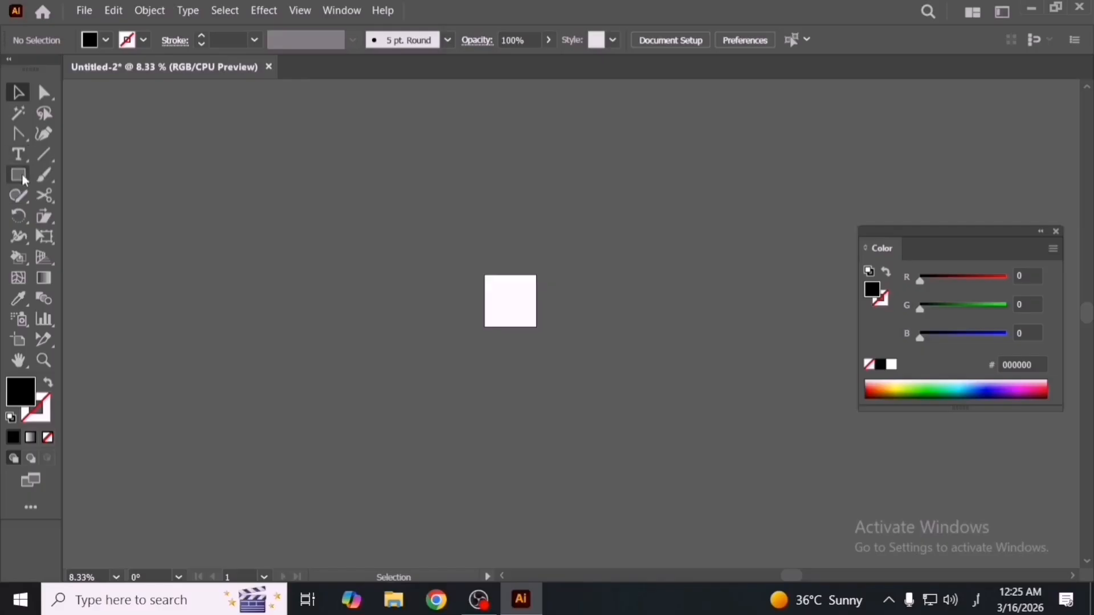
# Draw a black square beside the artboard with the Rectangle tool and keep it in view.
pyautogui.click(18, 174)
pyautogui.moveTo(291, 259); pyautogui.dragTo(394, 363)
pyautogui.press('v')
pyautogui.click(150, 10)
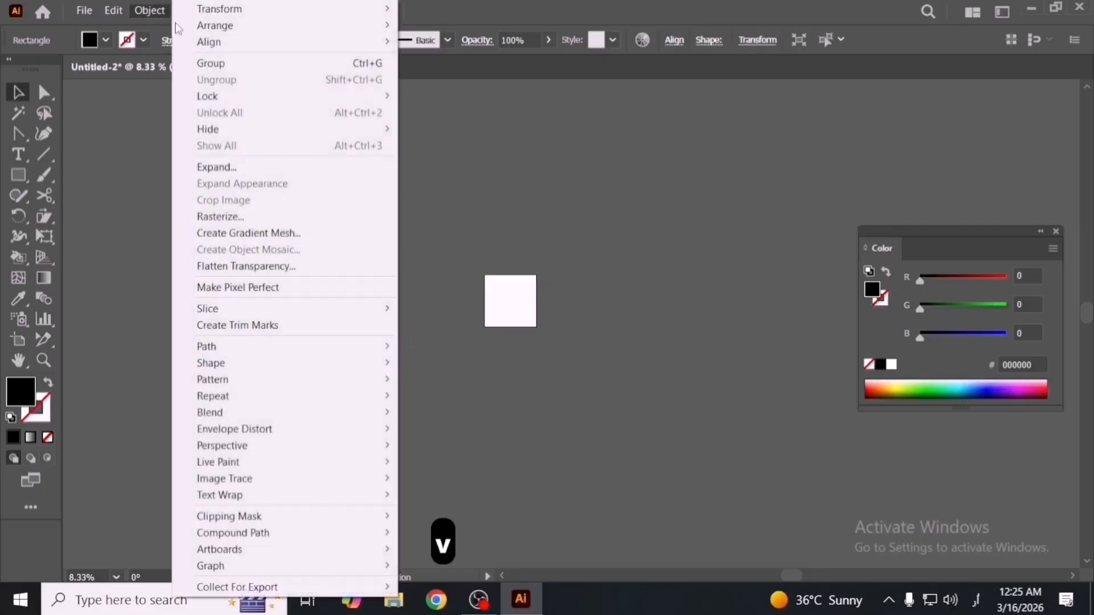
pyautogui.moveTo(349, 9)
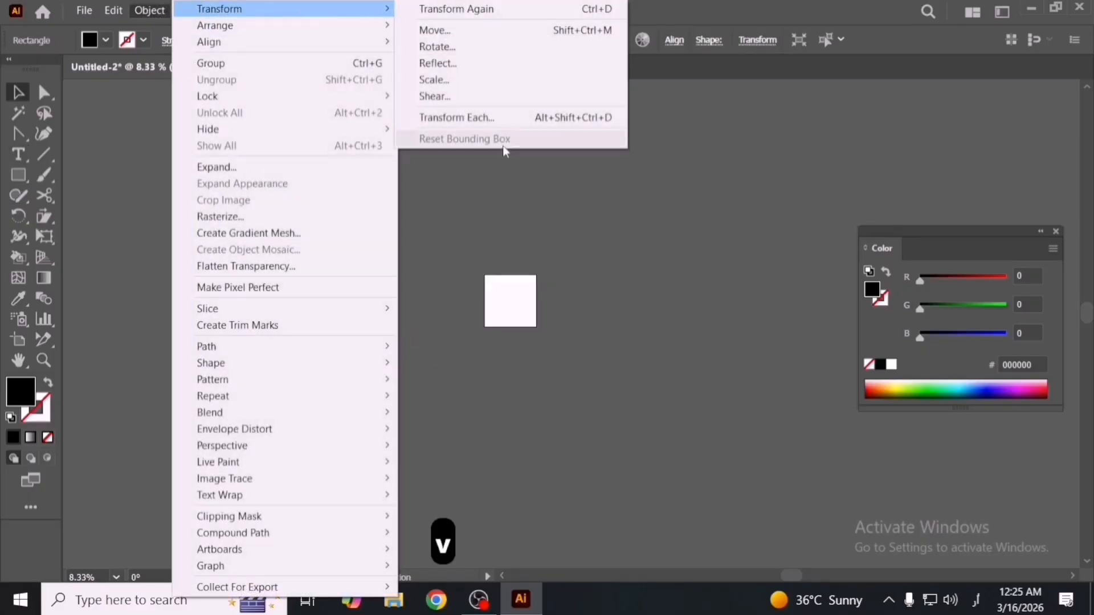
pyautogui.click(470, 289)
pyautogui.press('space')
pyautogui.moveTo(437, 287); pyautogui.dragTo(546, 305)
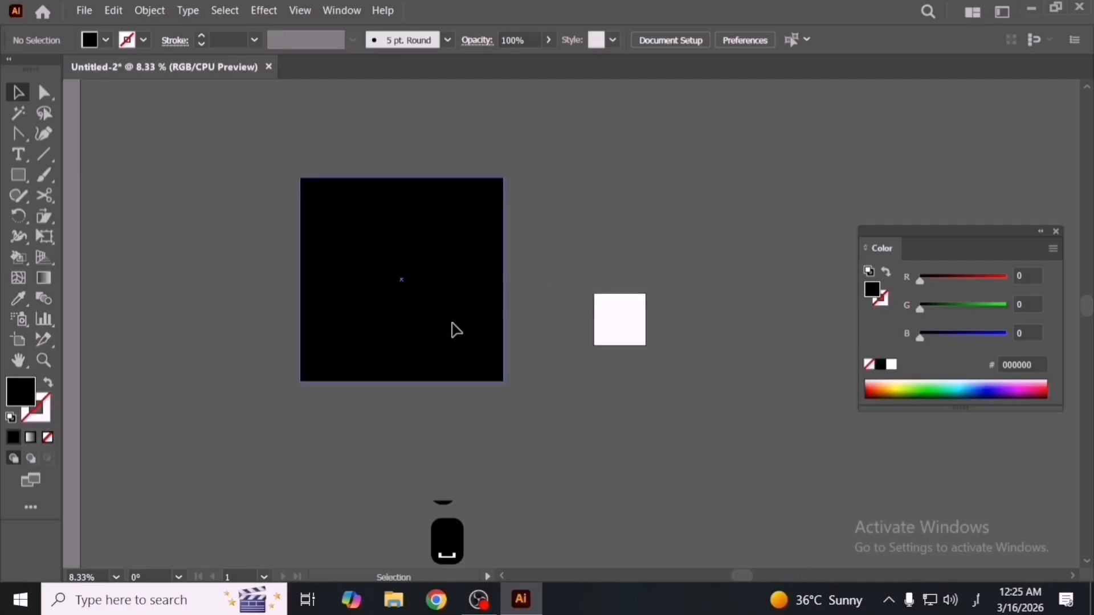
# Rotate the black square counterclockwise with Free Transform and delete it.
pyautogui.moveTo(452, 325); pyautogui.dragTo(453, 340)
pyautogui.press('e')
pyautogui.moveTo(579, 276); pyautogui.dragTo(558, 239)
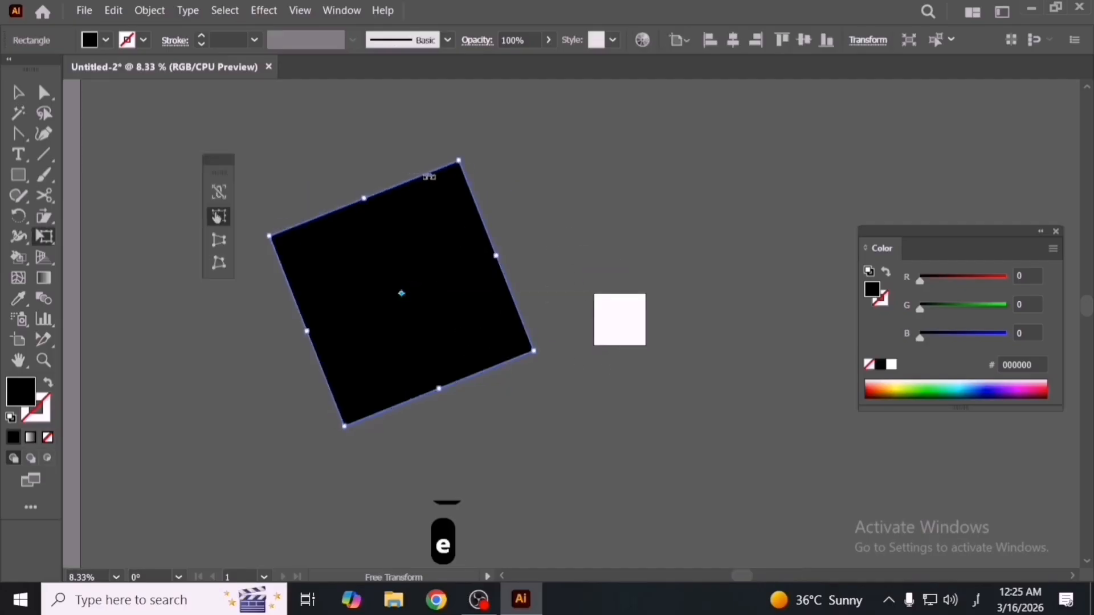
pyautogui.press('v')
pyautogui.press('Delete')
# Place a "Lorem ipsum" placeholder text beside the artboard and enlarge it to several times its size.
pyautogui.click(22, 159)
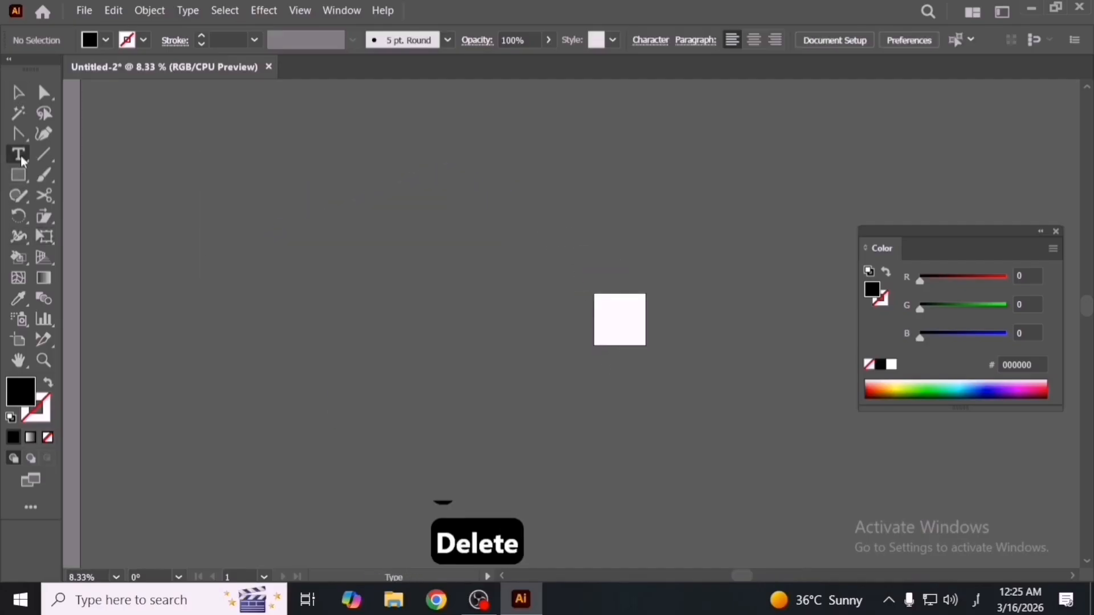
pyautogui.click(307, 282)
pyautogui.press('Escape')
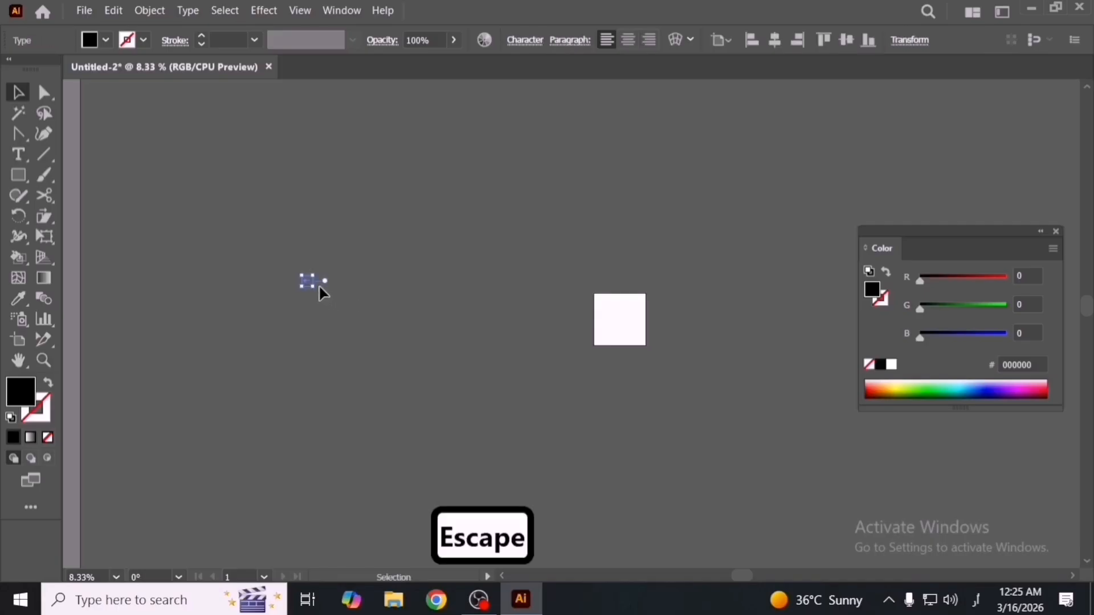
pyautogui.moveTo(316, 290); pyautogui.dragTo(382, 355)
pyautogui.moveTo(333, 286); pyautogui.dragTo(502, 361)
# Rotate the "Lorem ipsum" text counterclockwise with Free Transform so it slopes upward.
pyautogui.press('e')
pyautogui.moveTo(583, 354); pyautogui.dragTo(554, 240)
pyautogui.press('v')
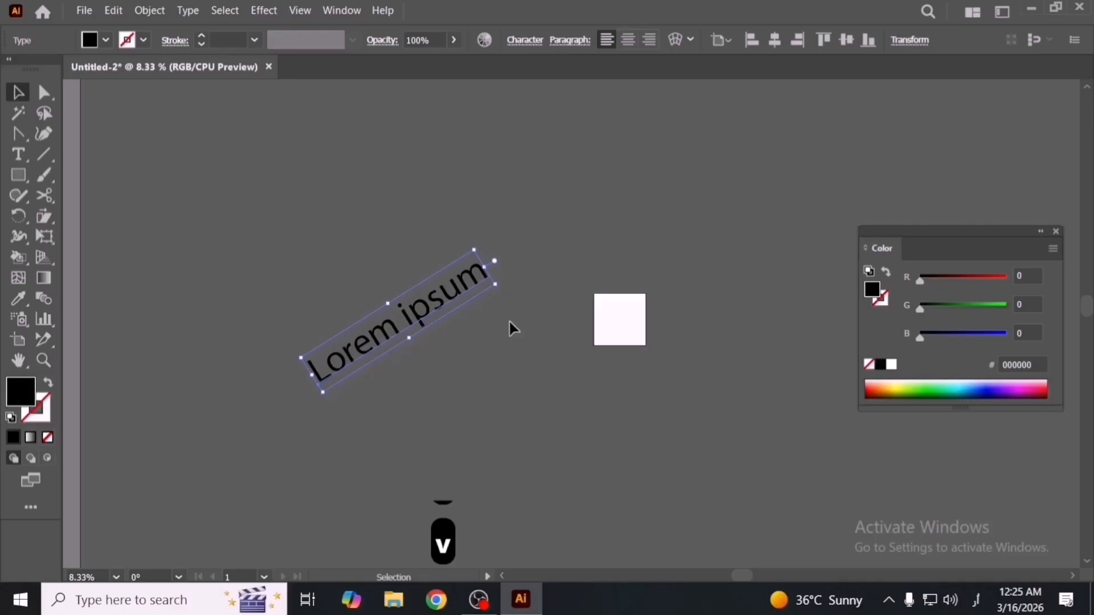
pyautogui.click(149, 10)
pyautogui.click(439, 190)
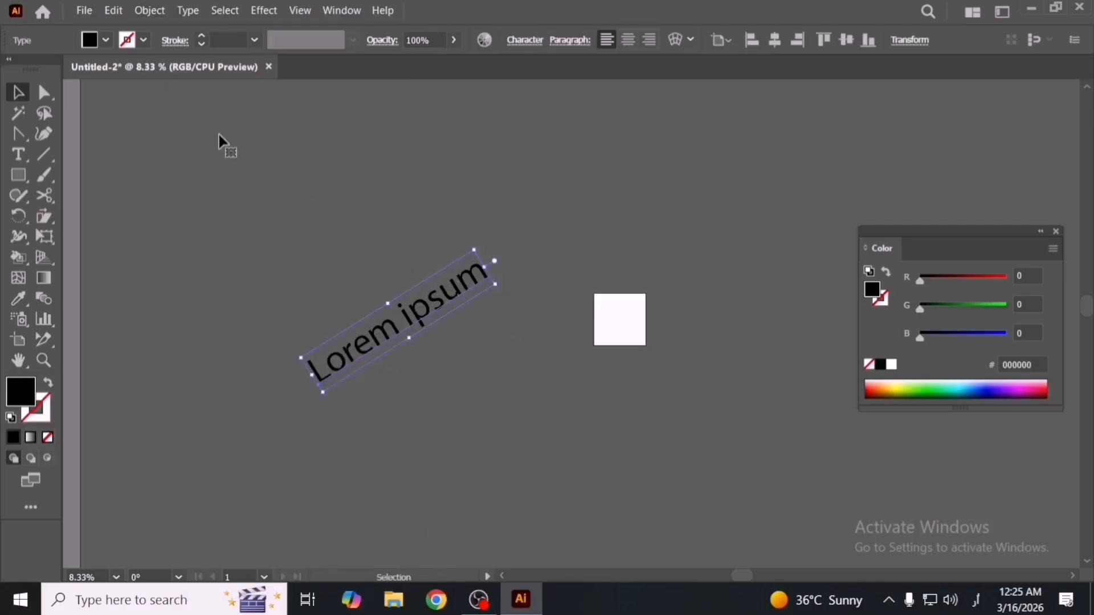
# Expand the sloped text into outlines, select the outlined group, and undo the expansion.
pyautogui.click(147, 10)
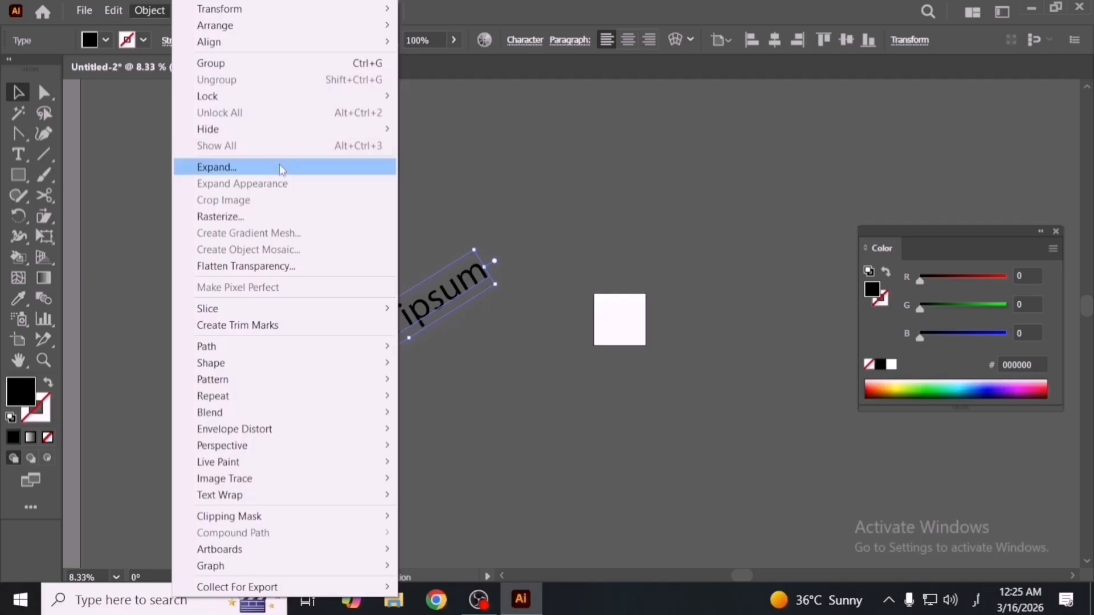
pyautogui.click(281, 168)
pyautogui.click(429, 349)
pyautogui.click(495, 394)
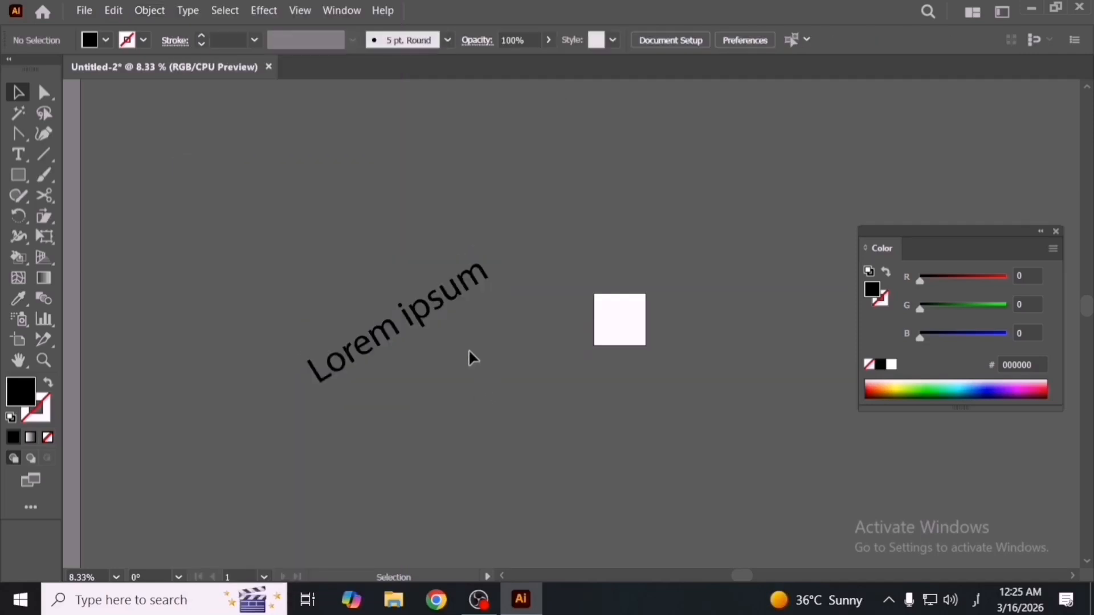
pyautogui.click(429, 320)
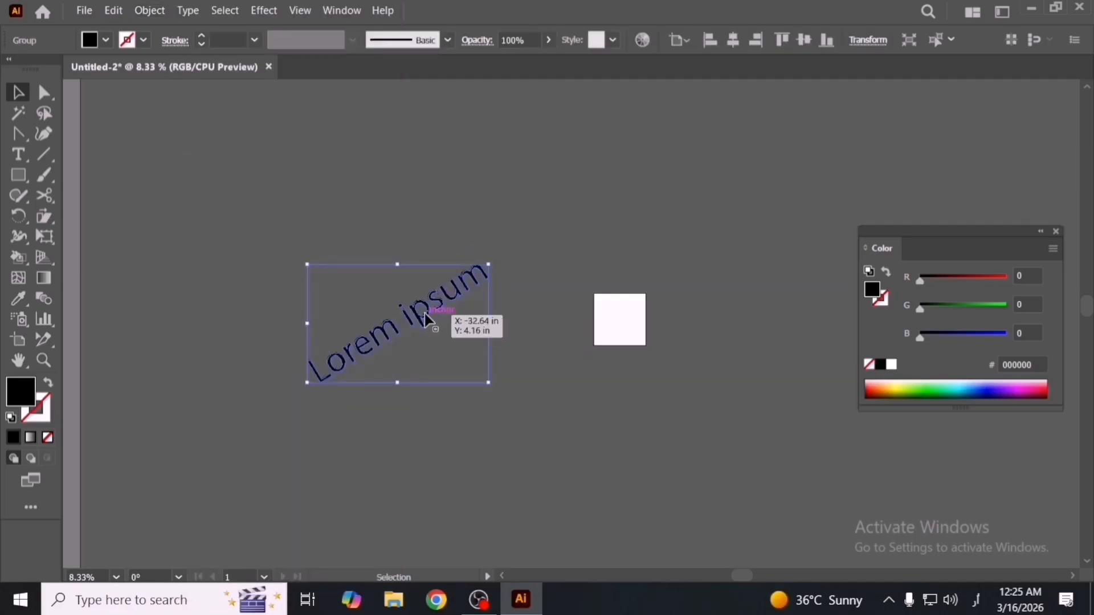
pyautogui.hotkey('ctrl', 'z')
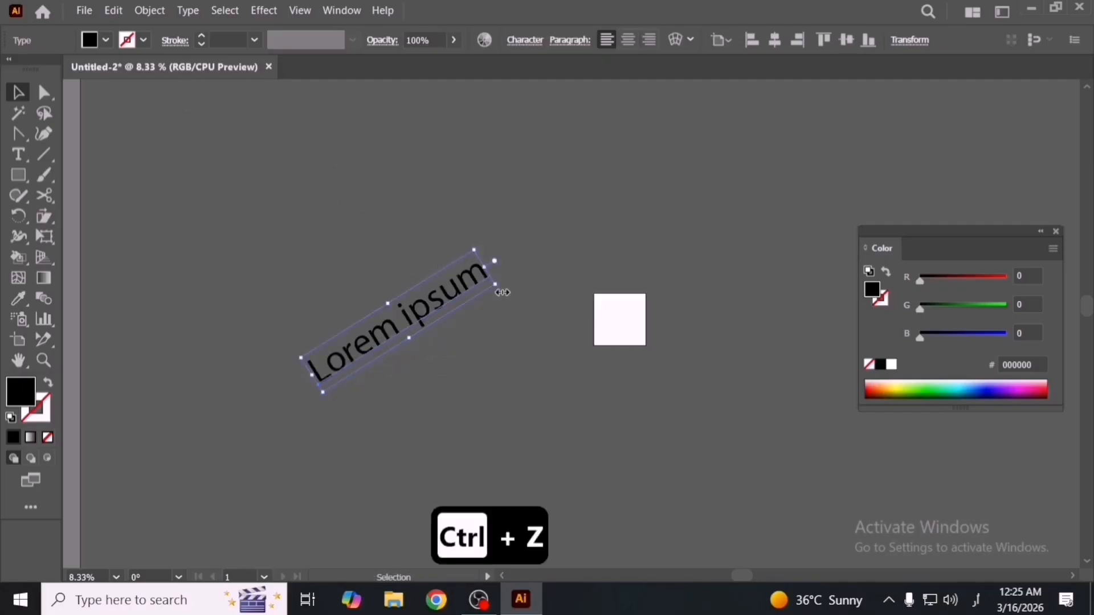
# Reset the bounding box of the sloped "Lorem ipsum" text.
pyautogui.click(161, 14)
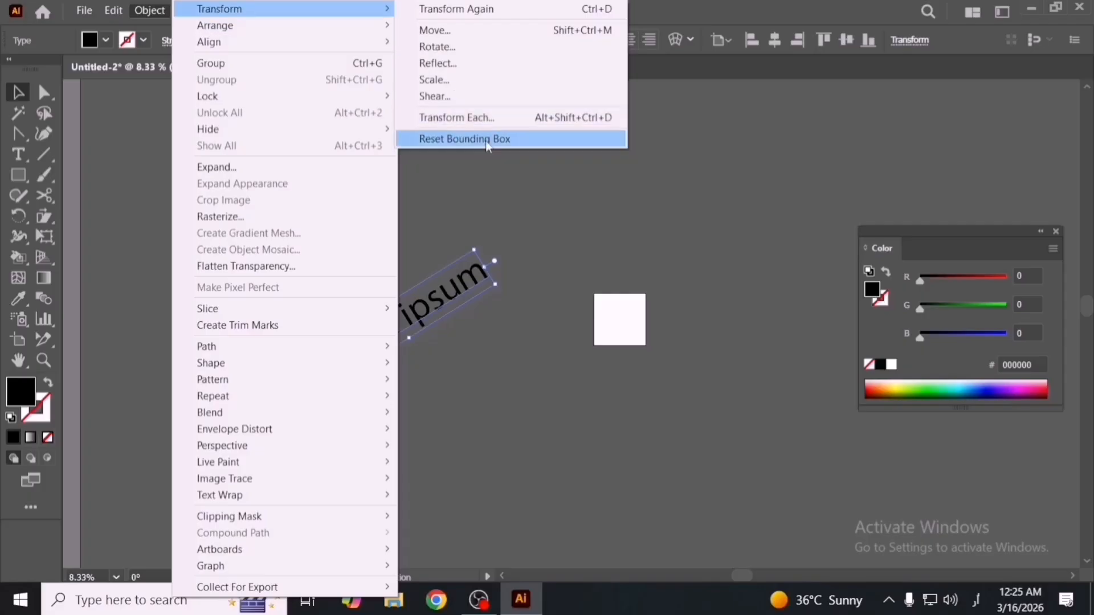
pyautogui.click(485, 141)
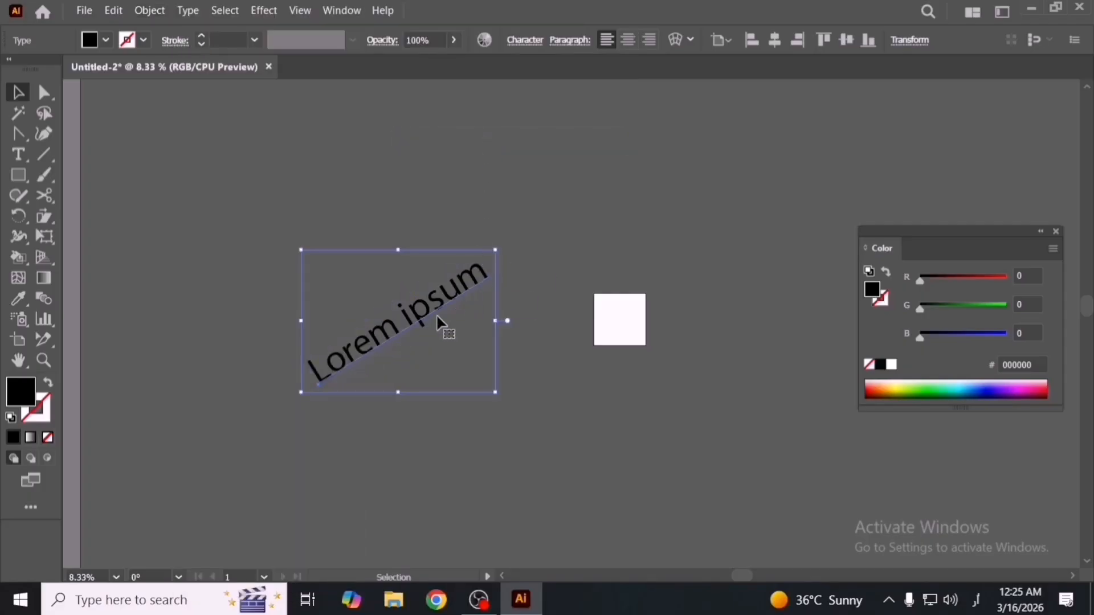
pyautogui.moveTo(442, 325); pyautogui.dragTo(484, 269)
pyautogui.click(521, 309)
# Move the sloped text over the artboard and scale it down from its corner.
pyautogui.moveTo(422, 302); pyautogui.dragTo(597, 318)
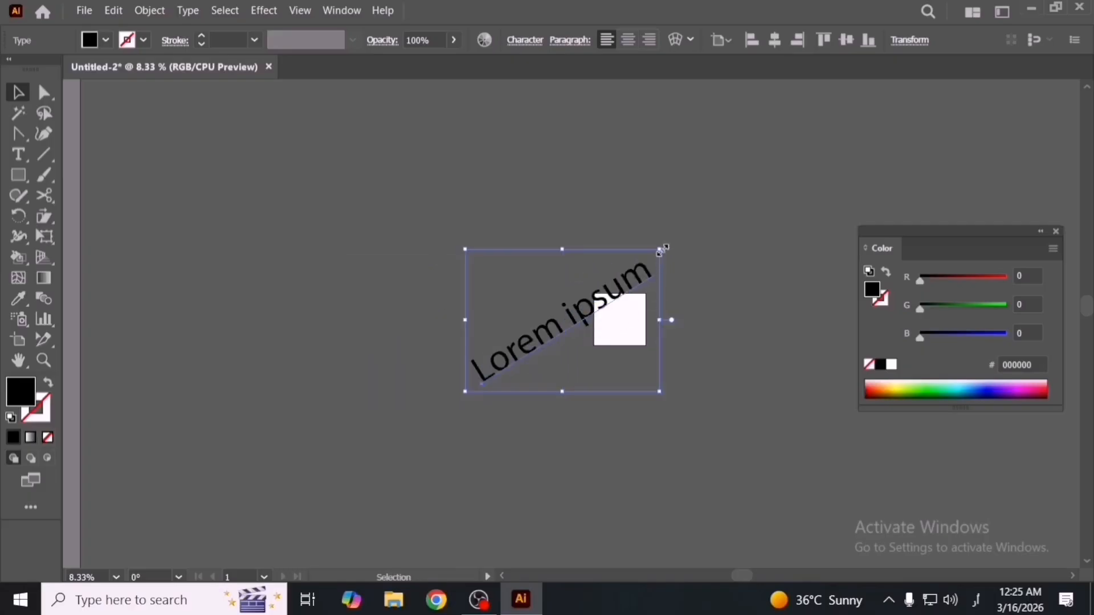
pyautogui.moveTo(663, 251); pyautogui.dragTo(635, 270)
pyautogui.scroll(2, 624, 319)
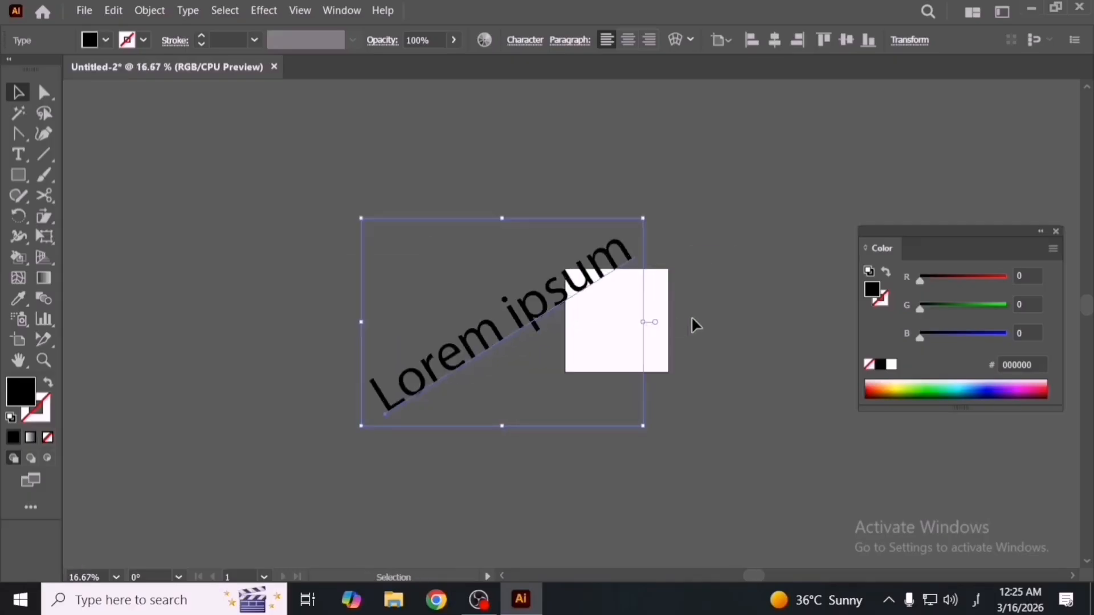
# Rotate the text clockwise to nearly horizontal with Free Transform and move it off the artboard.
pyautogui.press('e')
pyautogui.moveTo(693, 323); pyautogui.dragTo(676, 419)
pyautogui.press('v')
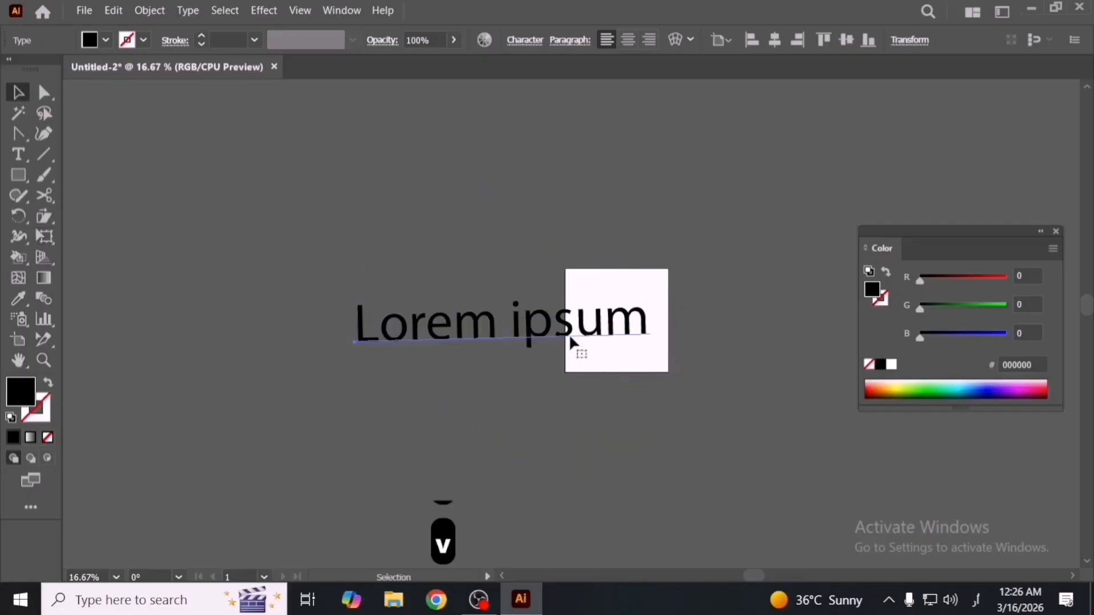
pyautogui.moveTo(564, 337); pyautogui.dragTo(329, 368)
# Reset the bounding box of the nearly horizontal text and delete the text.
pyautogui.click(147, 11)
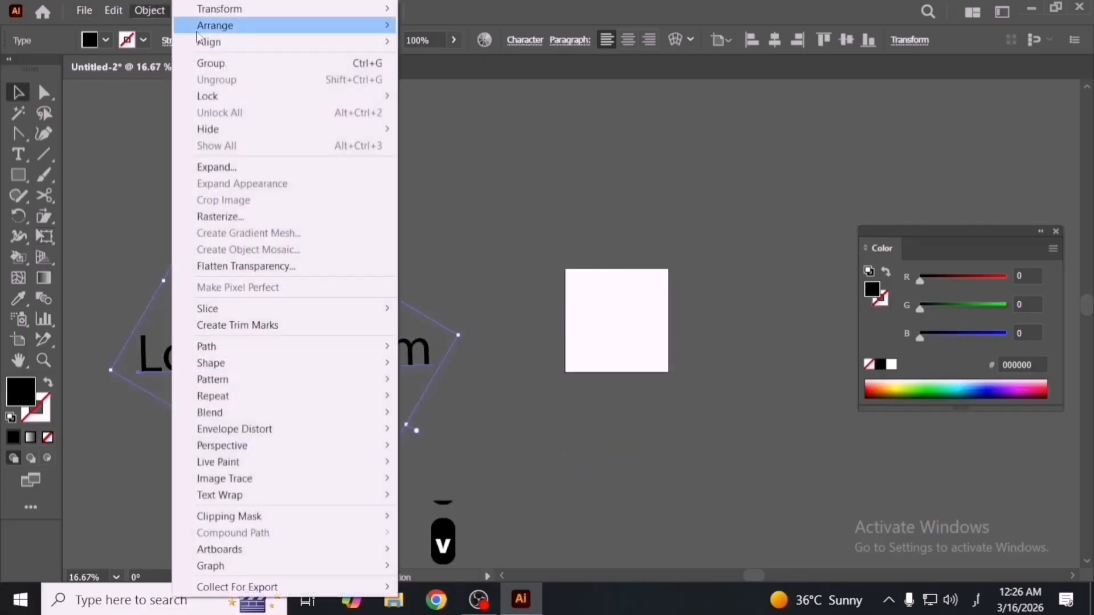
pyautogui.moveTo(323, 23)
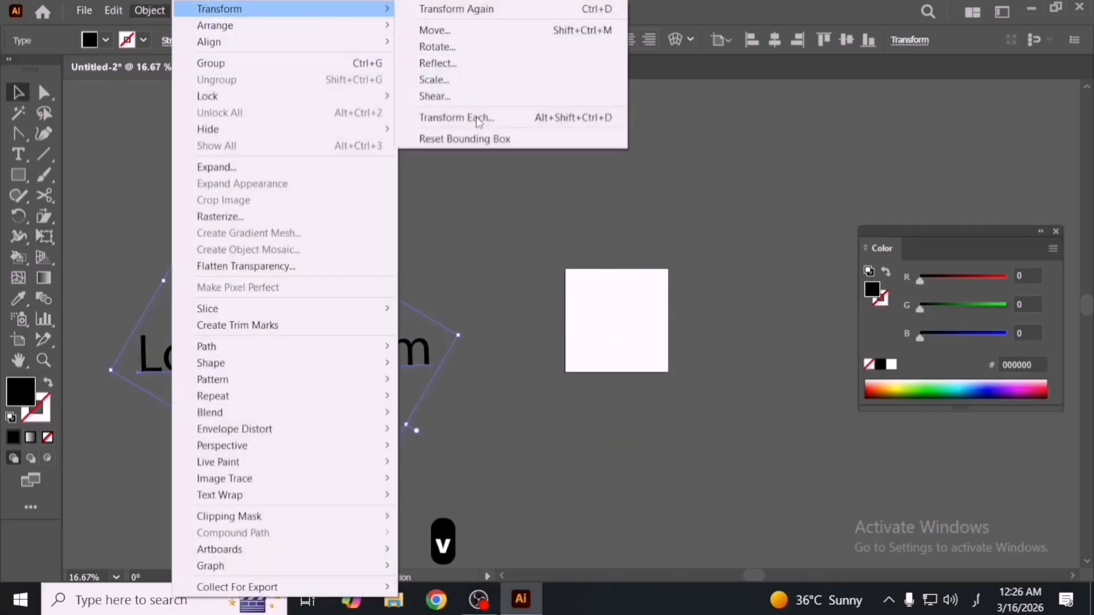
pyautogui.click(478, 139)
pyautogui.moveTo(367, 349); pyautogui.dragTo(477, 296)
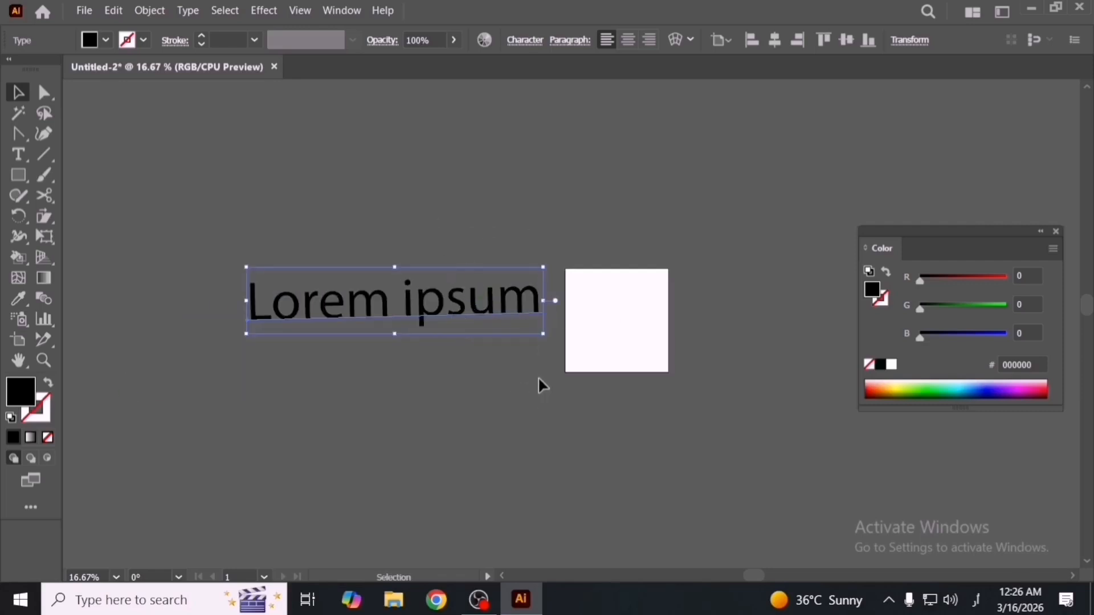
pyautogui.press('Delete')
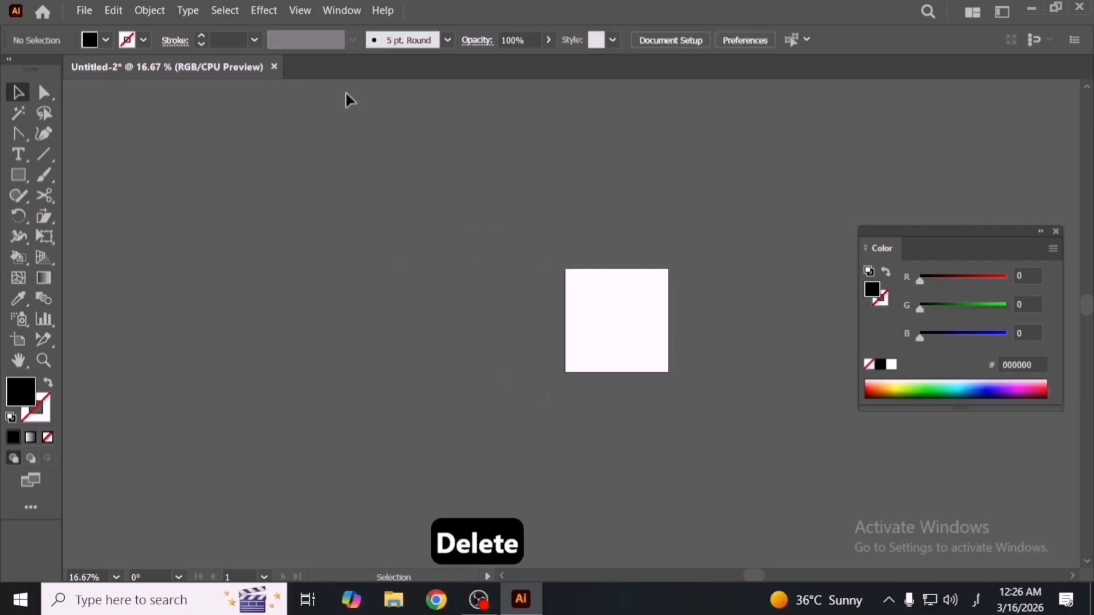
pyautogui.click(147, 11)
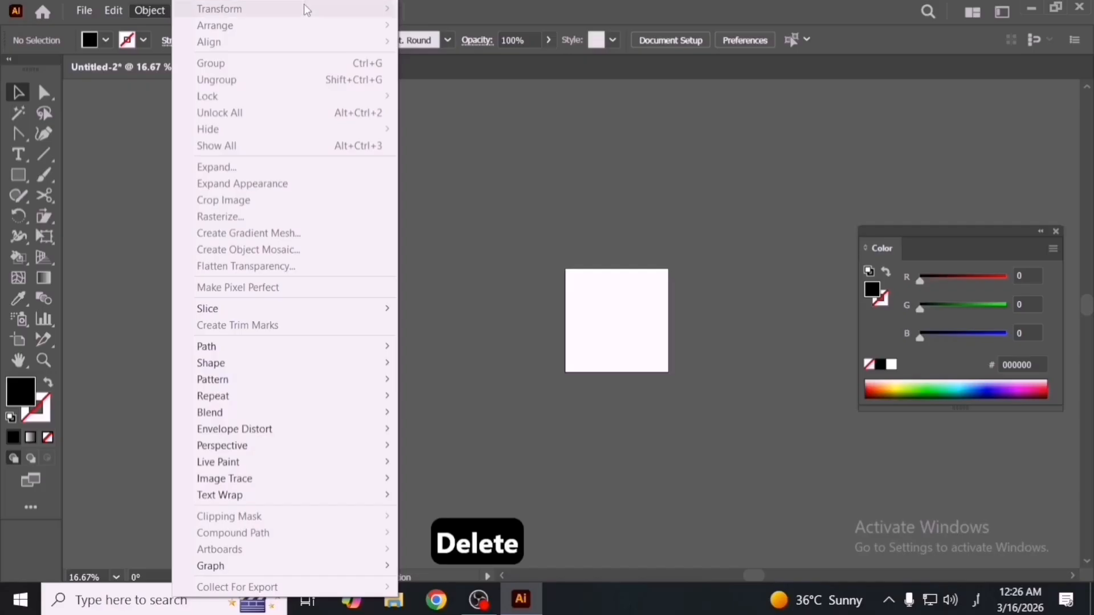
# Draw a square beside the artboard with the Rectangle tool and fill it with yellow (FFF000).
pyautogui.click(28, 178)
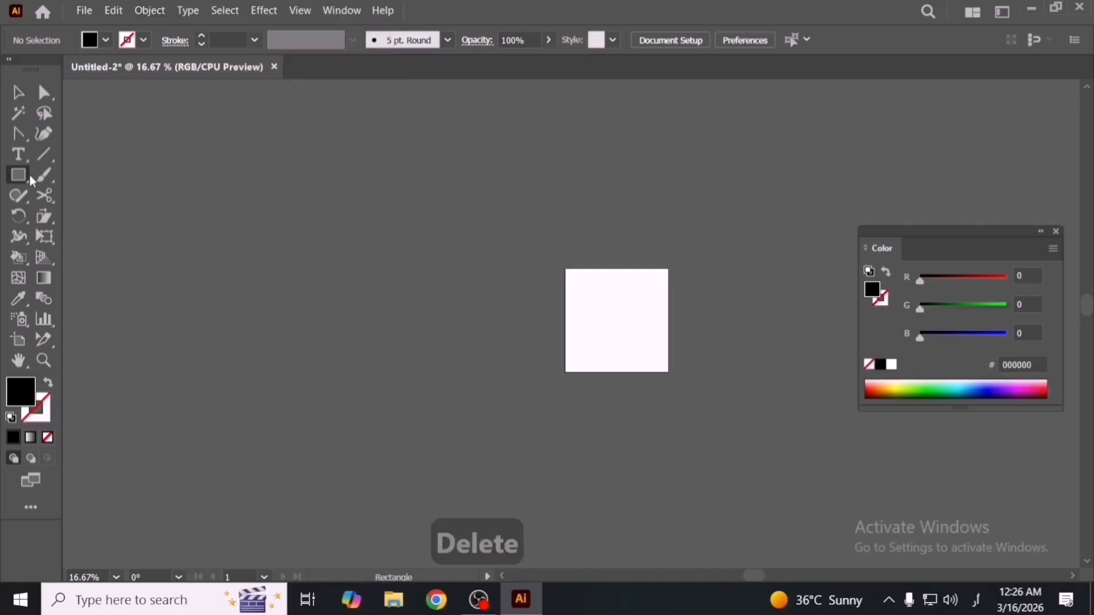
pyautogui.moveTo(362, 317); pyautogui.dragTo(443, 373)
pyautogui.press('space')
pyautogui.moveTo(474, 356); pyautogui.dragTo(638, 359)
pyautogui.press('v')
pyautogui.click(107, 41)
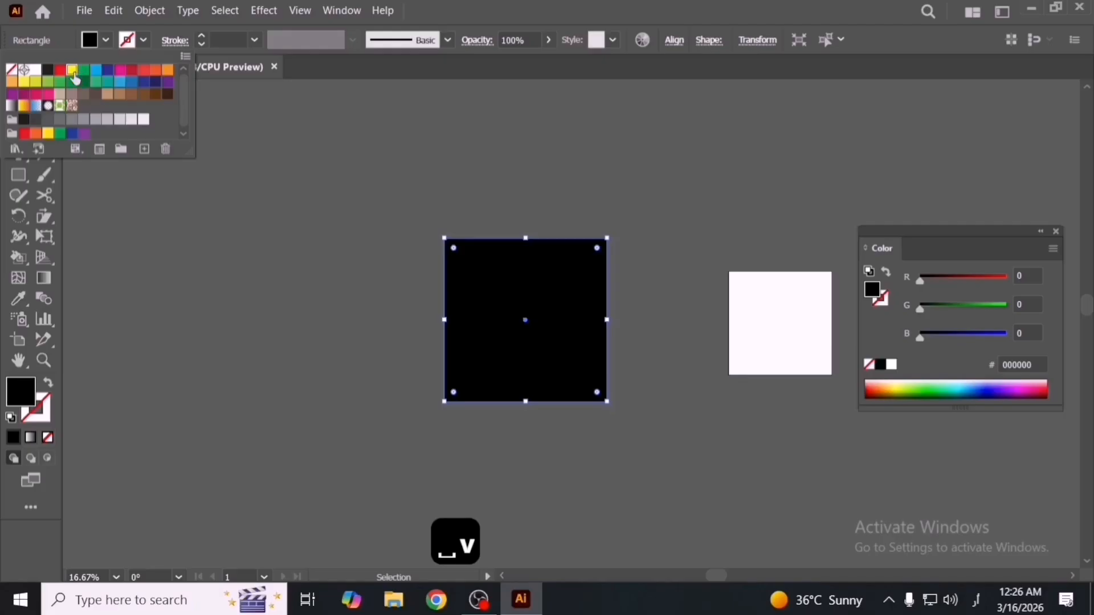
pyautogui.click(74, 74)
# Duplicate the yellow square to its left and fill the copy with red (EB1C24).
pyautogui.moveTo(503, 348); pyautogui.dragTo(466, 340)
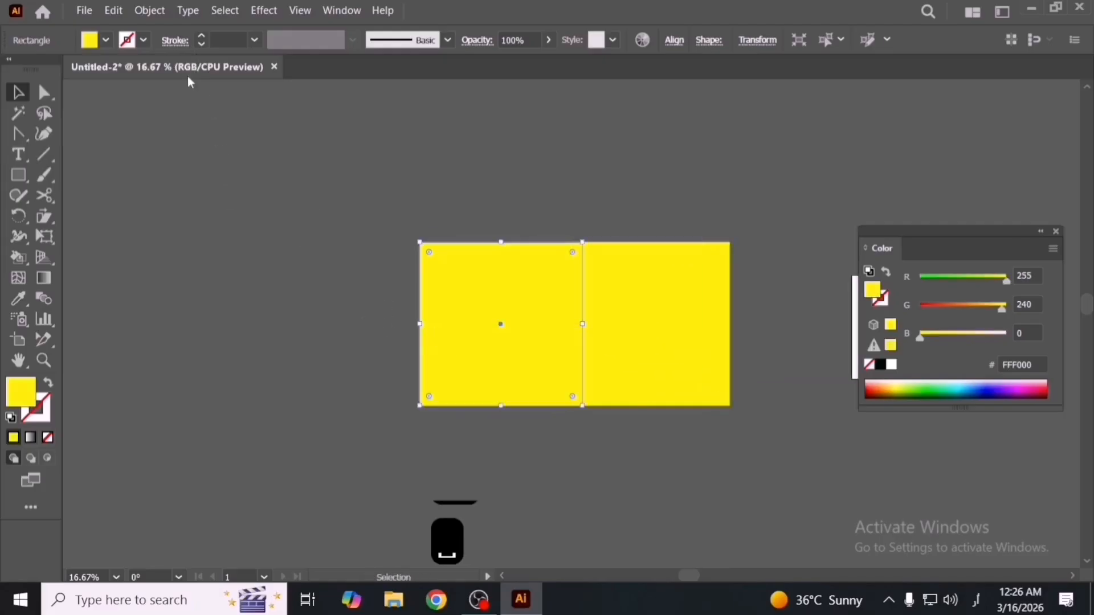
pyautogui.click(105, 42)
pyautogui.click(61, 70)
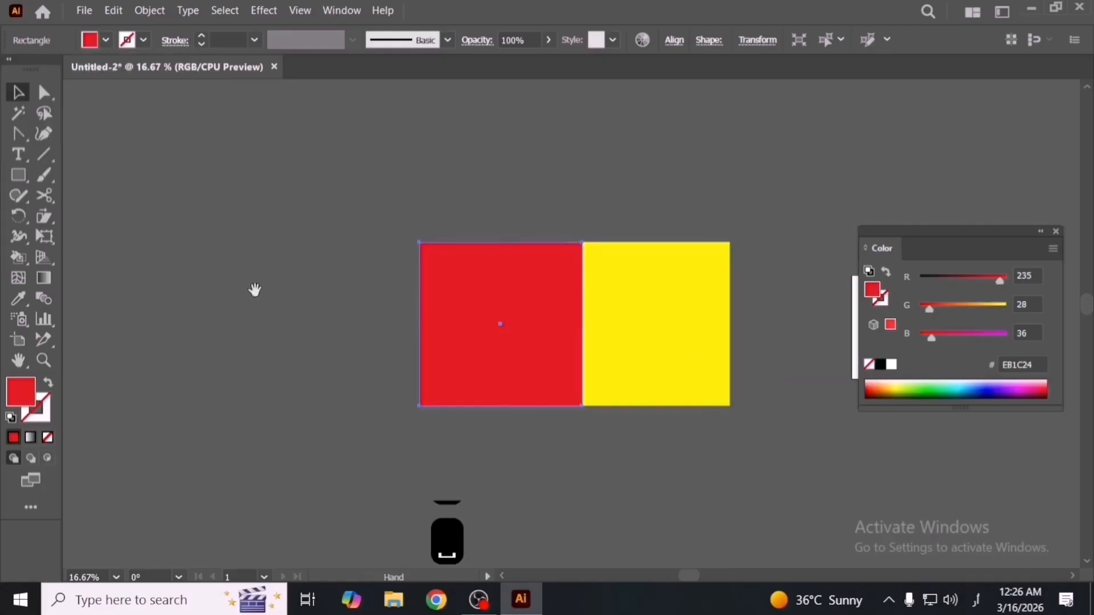
# Duplicate the red square to its left and fill the copy with light blue (00ACED).
pyautogui.moveTo(255, 289); pyautogui.dragTo(333, 333)
pyautogui.moveTo(599, 365); pyautogui.dragTo(380, 320)
pyautogui.click(104, 41)
pyautogui.click(93, 74)
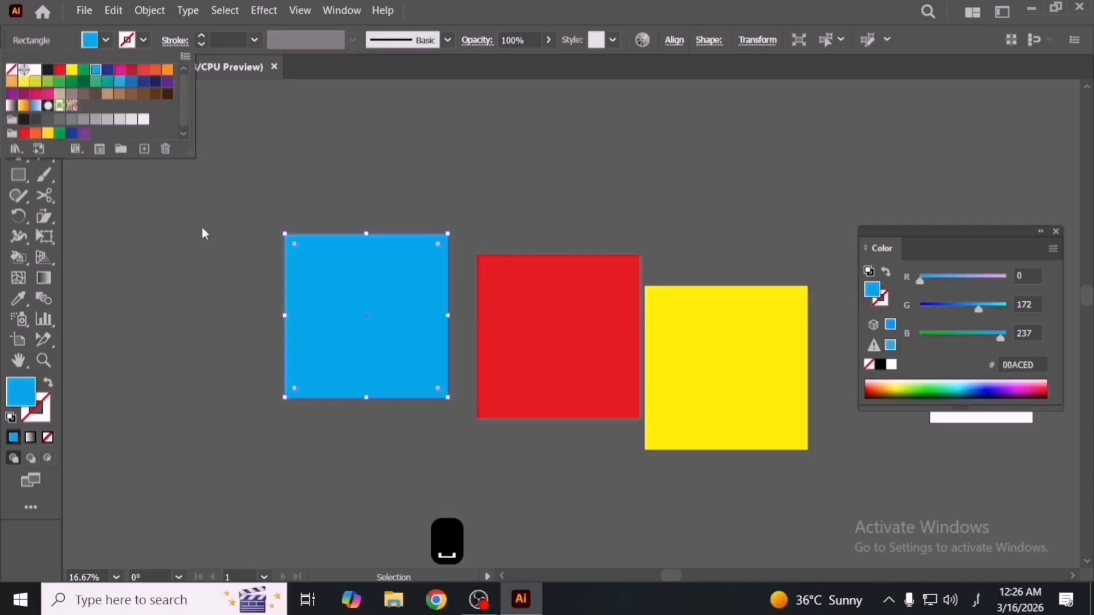
# Move the blue and yellow squares to overlap opposite corners of the red square in a diagonal stack.
pyautogui.click(285, 308)
pyautogui.moveTo(286, 308); pyautogui.dragTo(430, 277)
pyautogui.moveTo(682, 374); pyautogui.dragTo(622, 392)
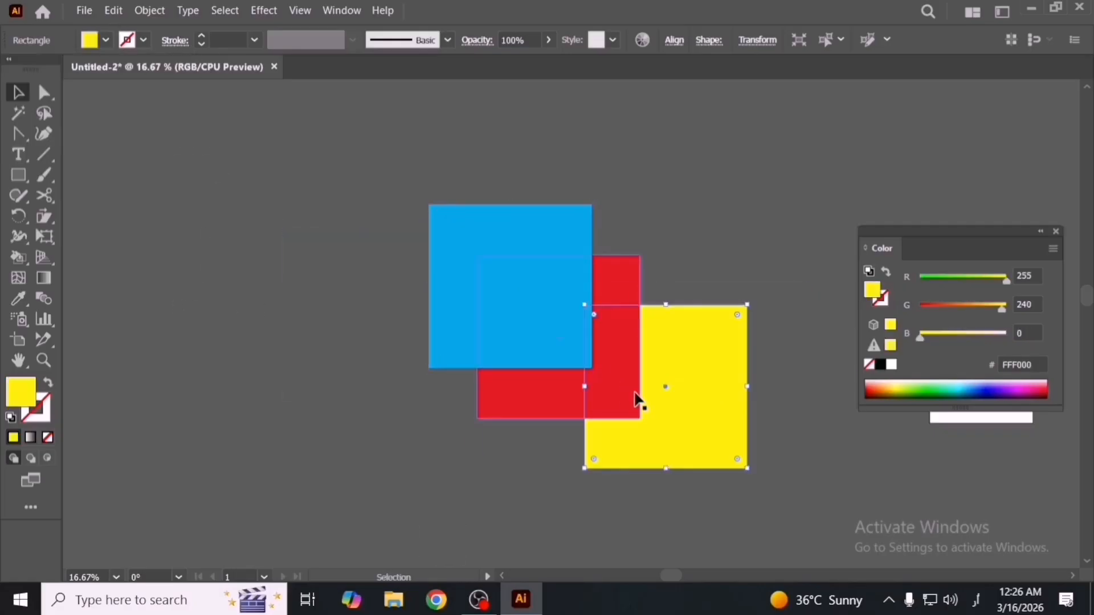
# Send the blue square backward one level so it lies behind the red square.
pyautogui.click(460, 242)
pyautogui.click(156, 15)
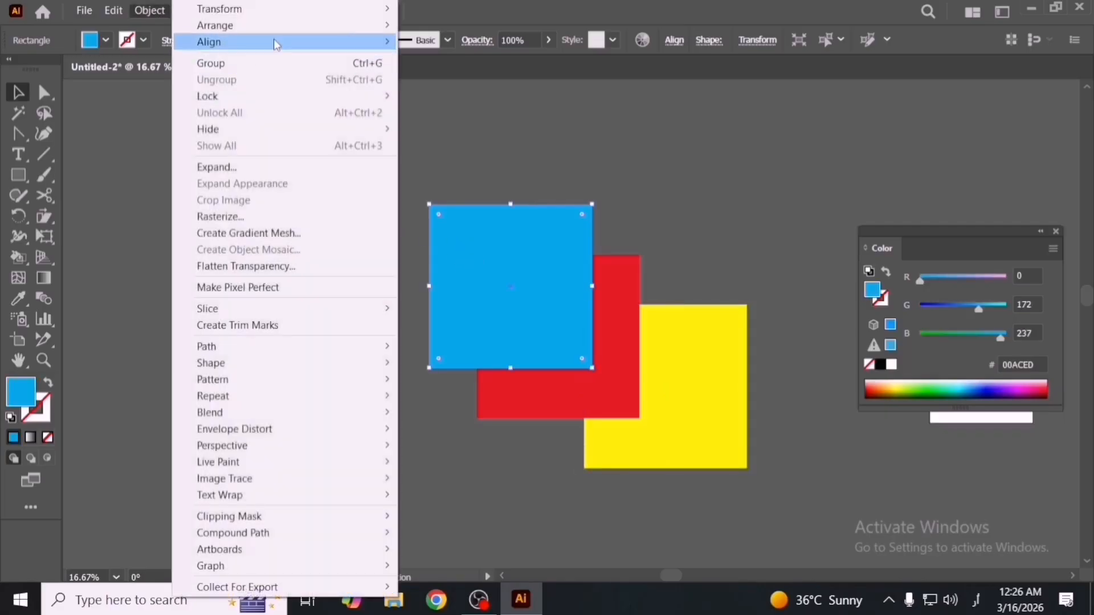
pyautogui.moveTo(309, 31)
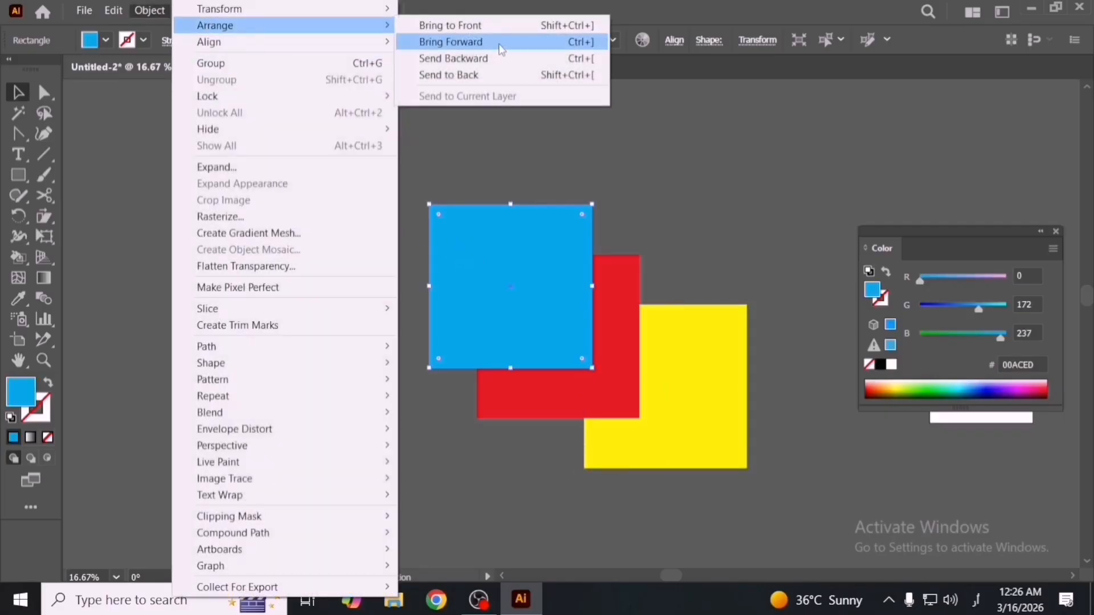
pyautogui.click(525, 59)
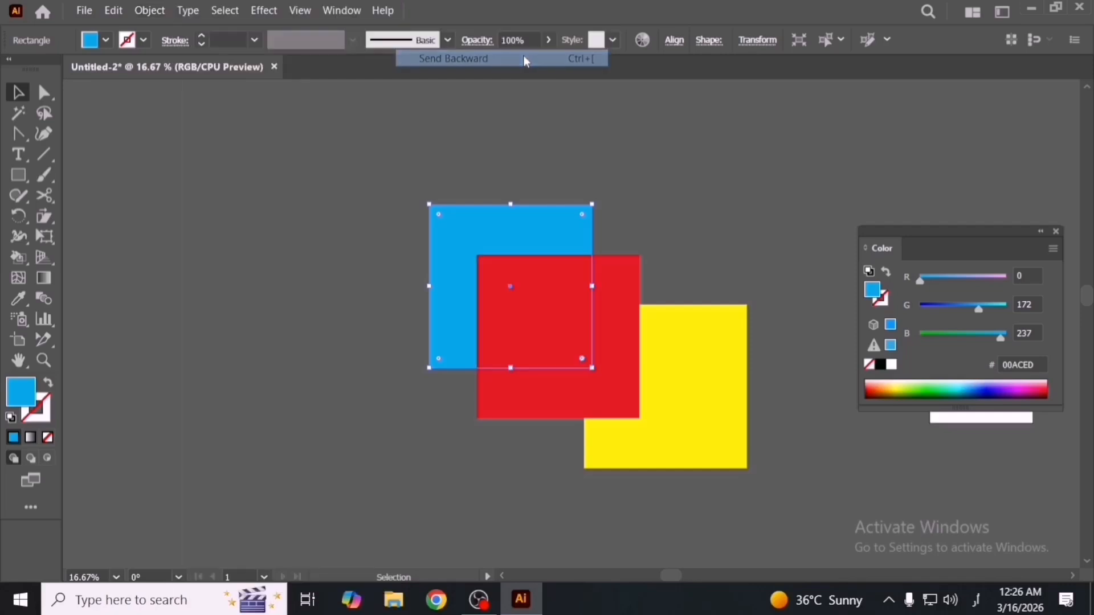
# Examine the Arrange commands and the Align options available for the blue square.
pyautogui.click(150, 12)
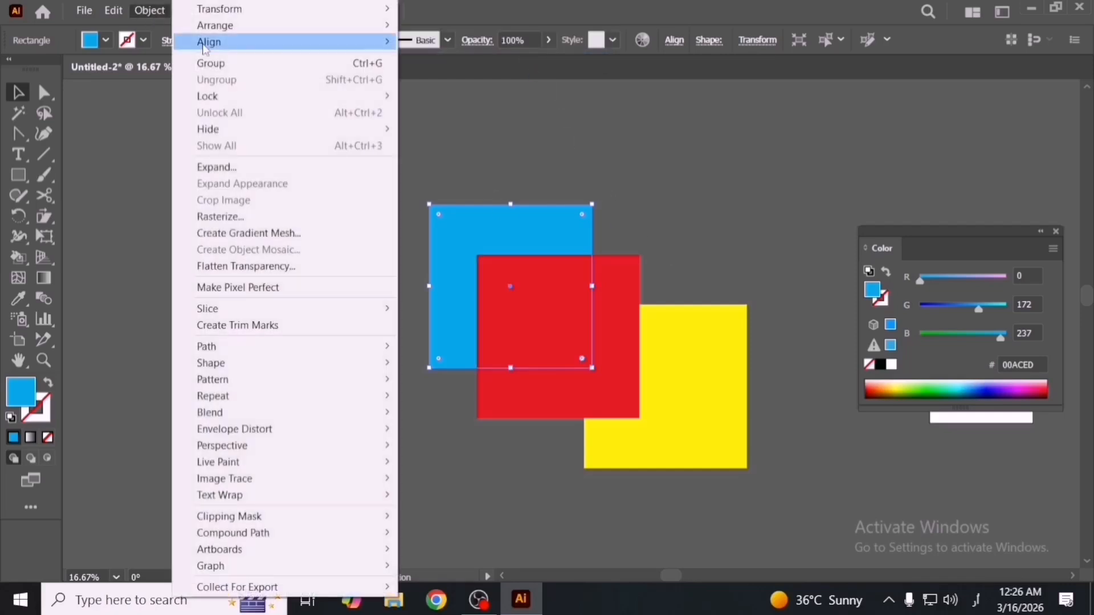
pyautogui.rightClick(515, 238)
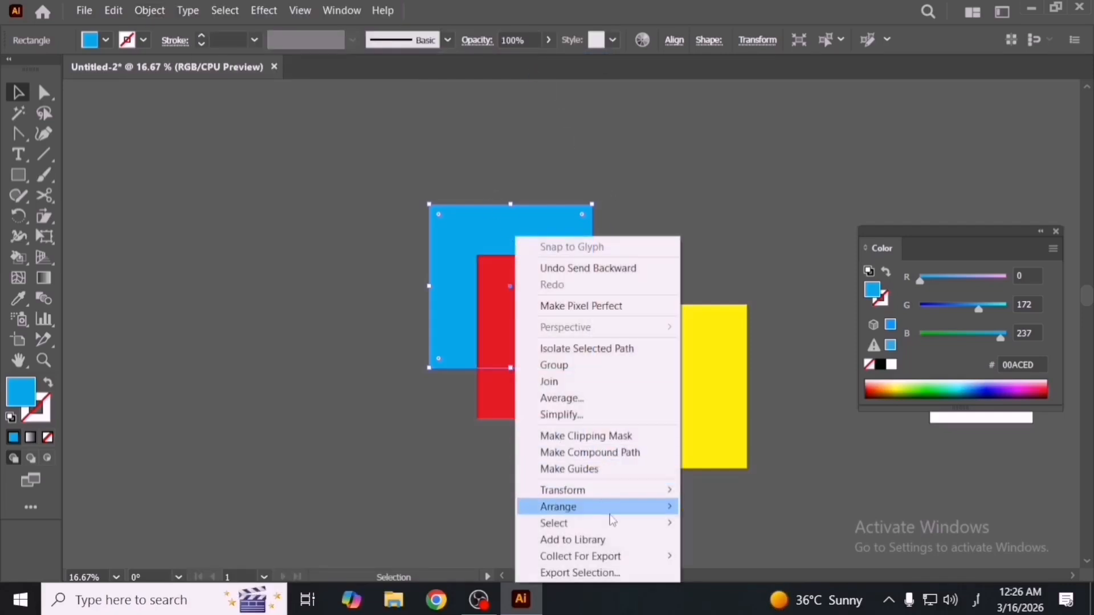
pyautogui.moveTo(618, 508)
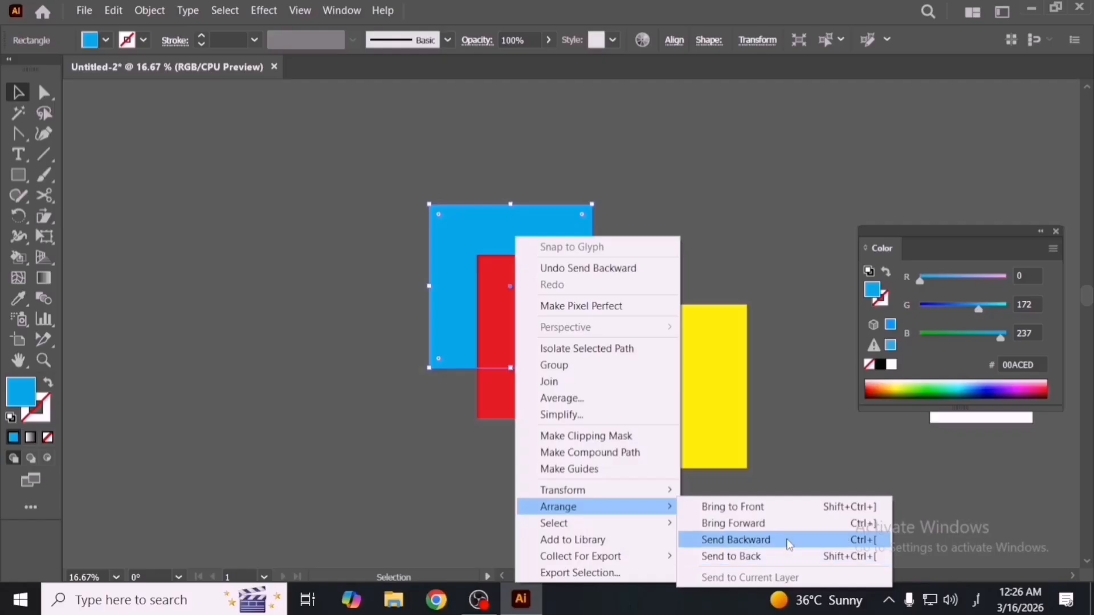
pyautogui.click(817, 442)
pyautogui.click(150, 11)
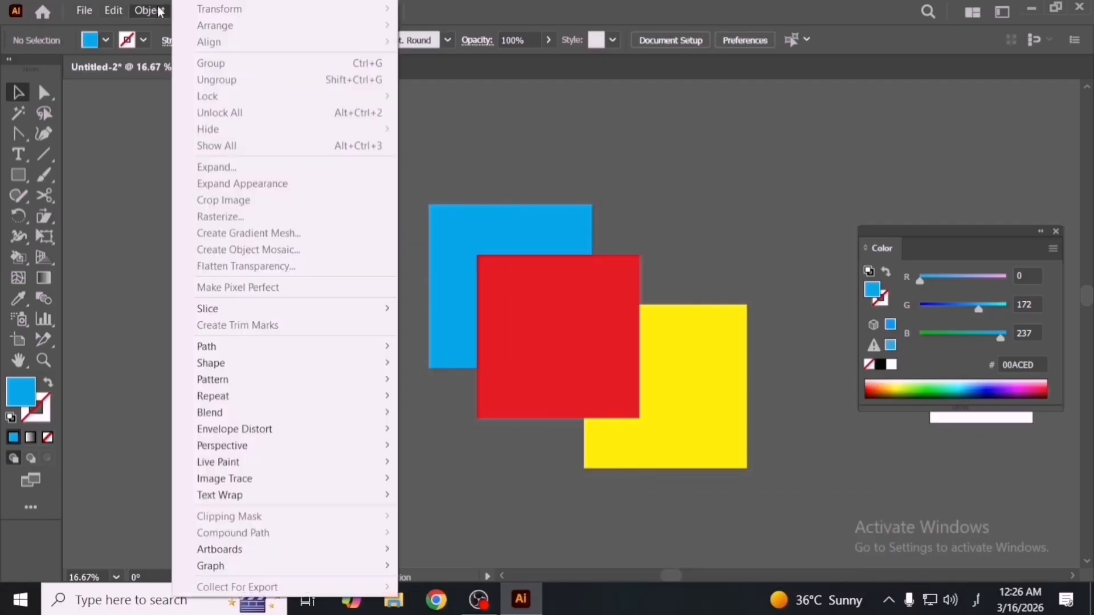
pyautogui.click(570, 233)
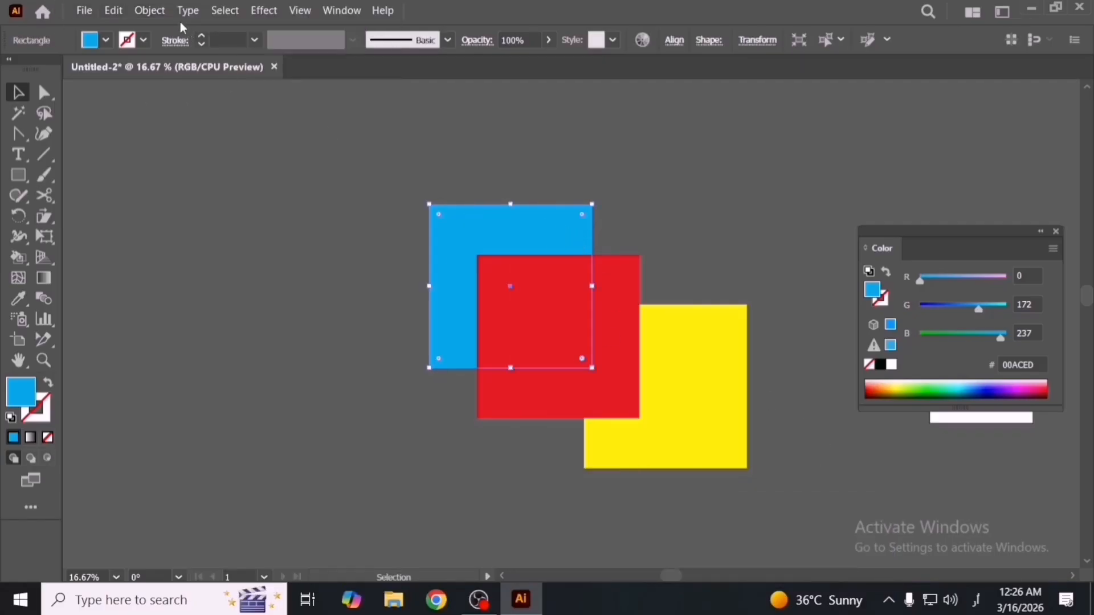
pyautogui.click(150, 10)
pyautogui.moveTo(273, 42)
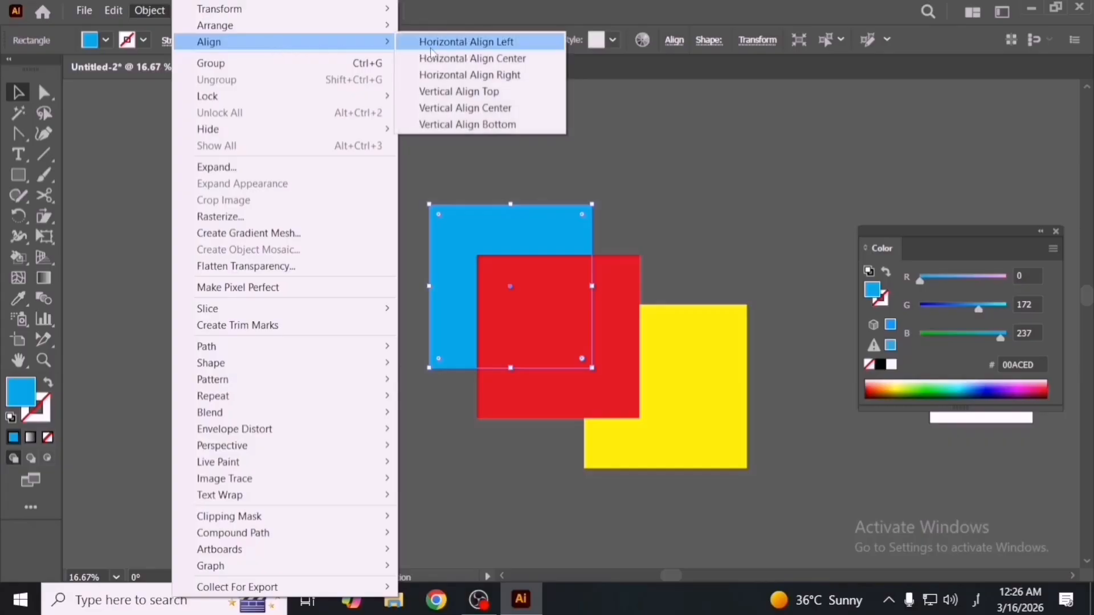
pyautogui.click(649, 219)
# Move the red square out of the stack to below the white artboard and scale it down to fit within the artboard's width.
pyautogui.scroll(-2, 526, 304)
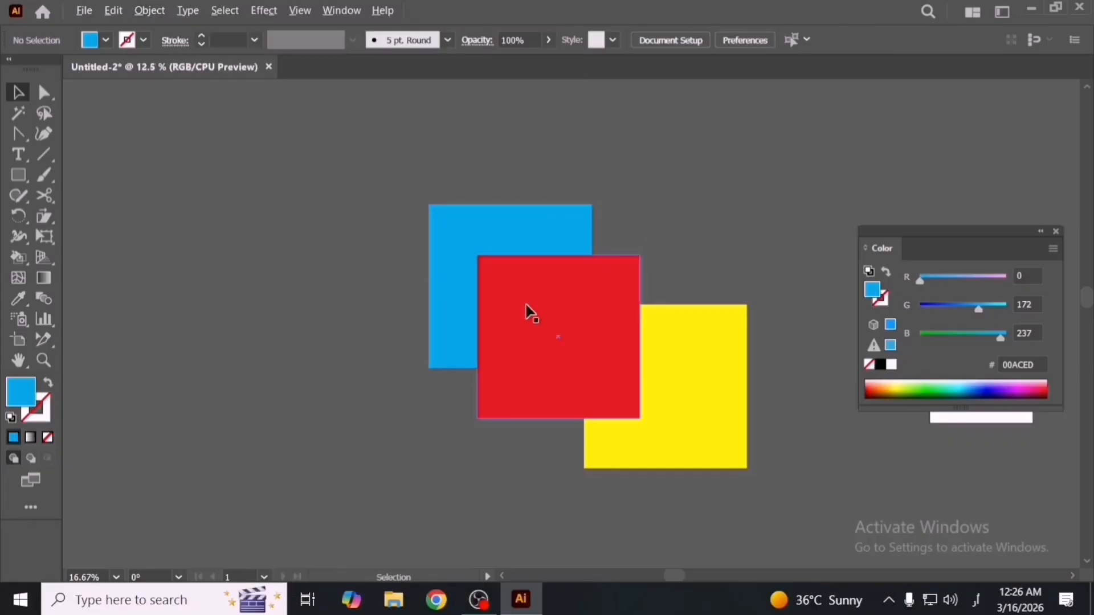
pyautogui.scroll(2, 584, 364)
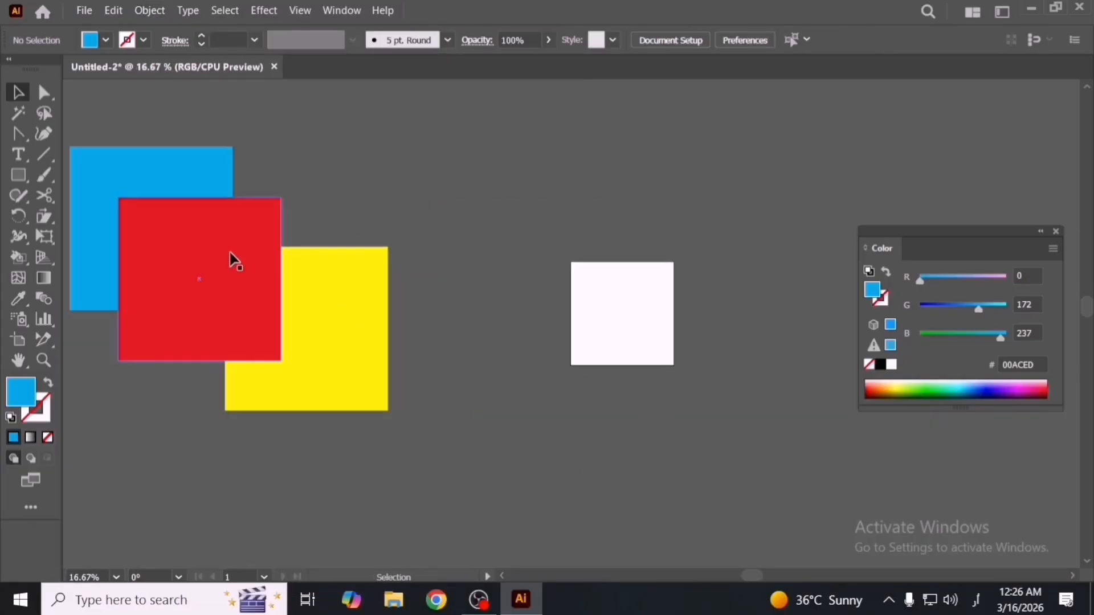
pyautogui.moveTo(232, 256); pyautogui.dragTo(541, 450)
pyautogui.moveTo(530, 448); pyautogui.dragTo(499, 376)
pyautogui.hotkey('ctrl', 'z')
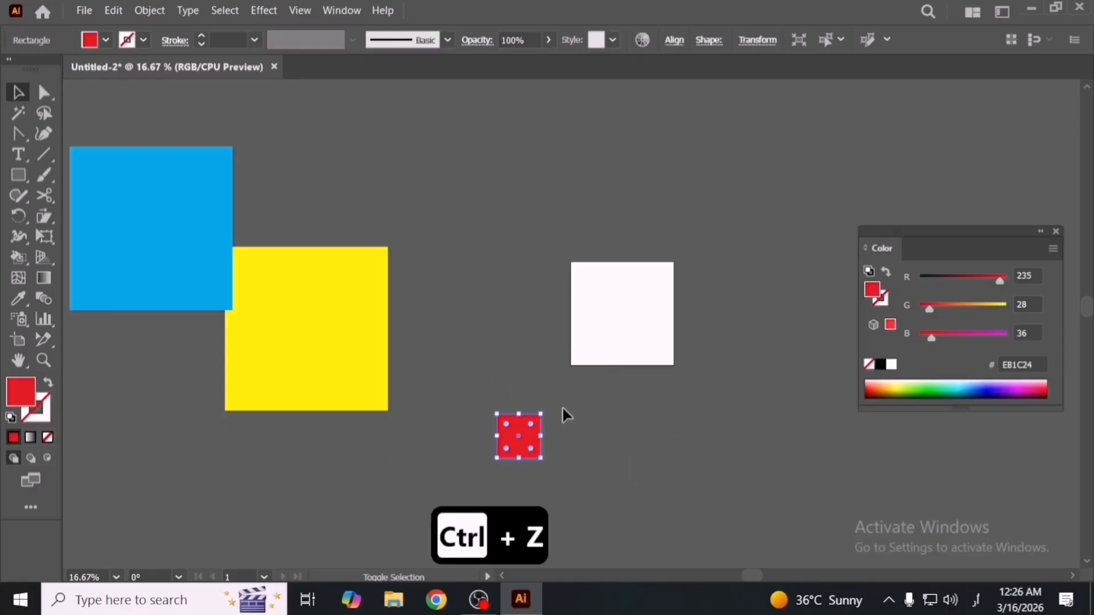
# Open the Align panel and align the small red square horizontally to the artboard's left edge, right edge and centre.
pyautogui.hotkey('shift', 'F6')
pyautogui.hotkey('shift', 'F6')
pyautogui.hotkey('shift', 'F7')
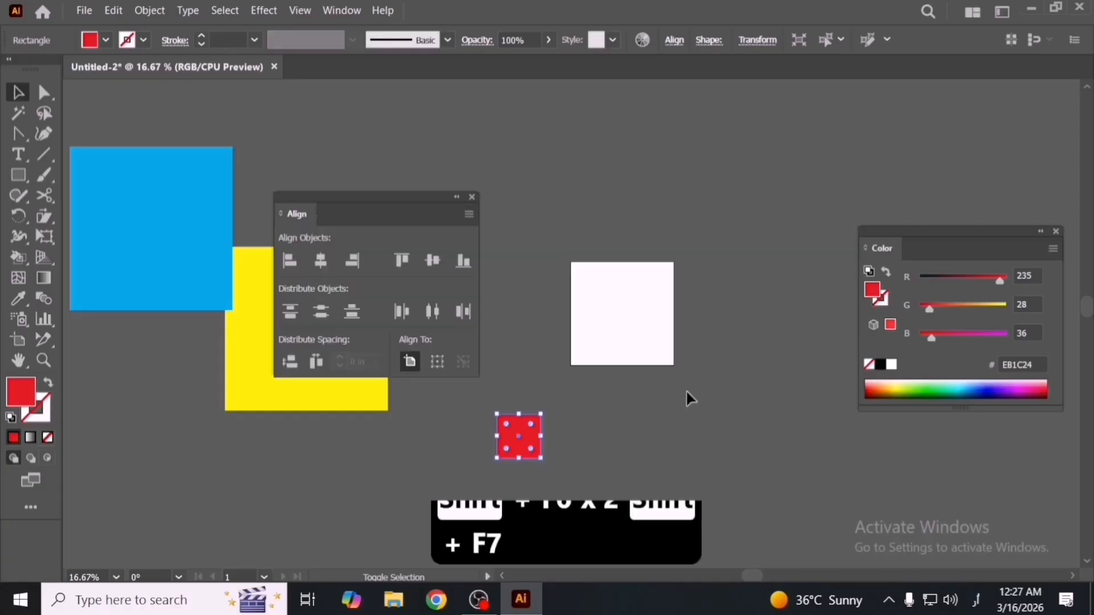
pyautogui.moveTo(433, 200); pyautogui.dragTo(879, 137)
pyautogui.click(798, 199)
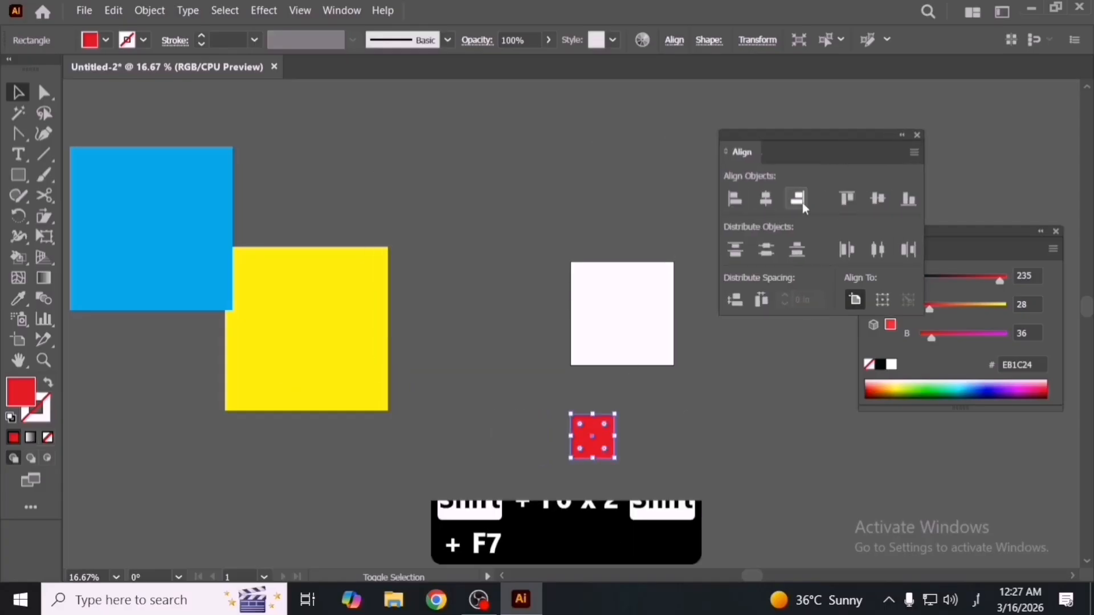
pyautogui.click(802, 203)
pyautogui.click(767, 199)
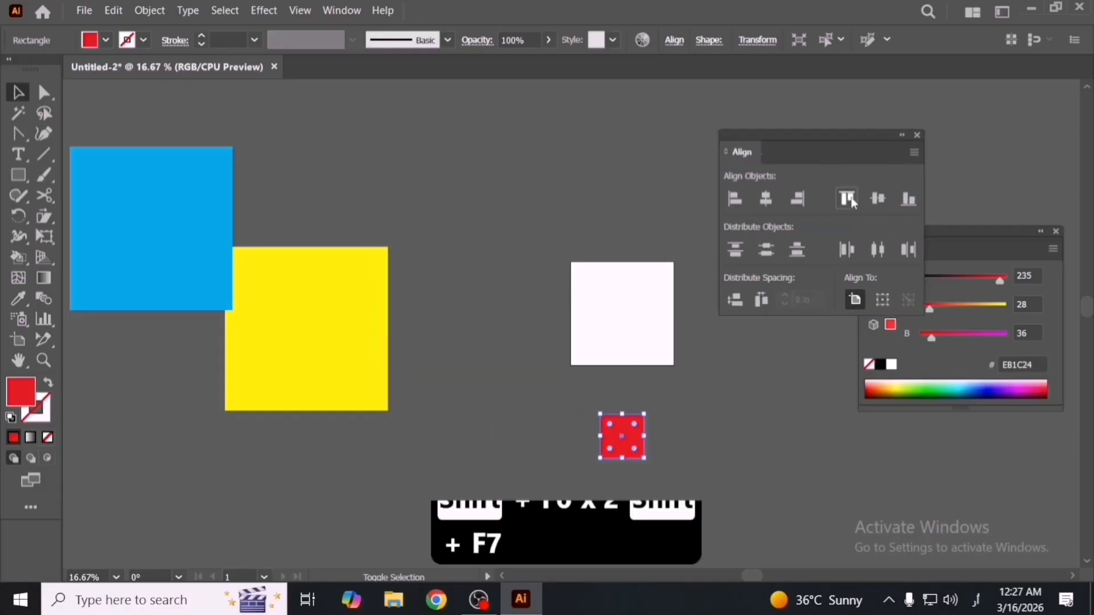
# Try the red square's vertical alignments at the artboard's top, centre and bottom, finishing with it centred both ways.
pyautogui.click(850, 200)
pyautogui.click(882, 201)
pyautogui.click(908, 201)
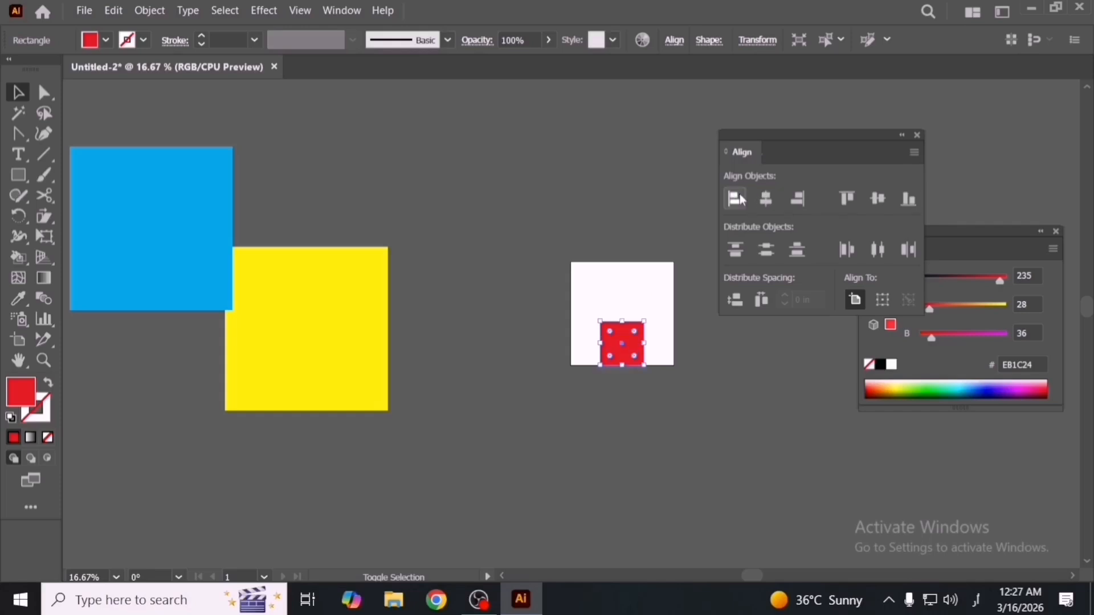
pyautogui.click(740, 196)
pyautogui.click(770, 202)
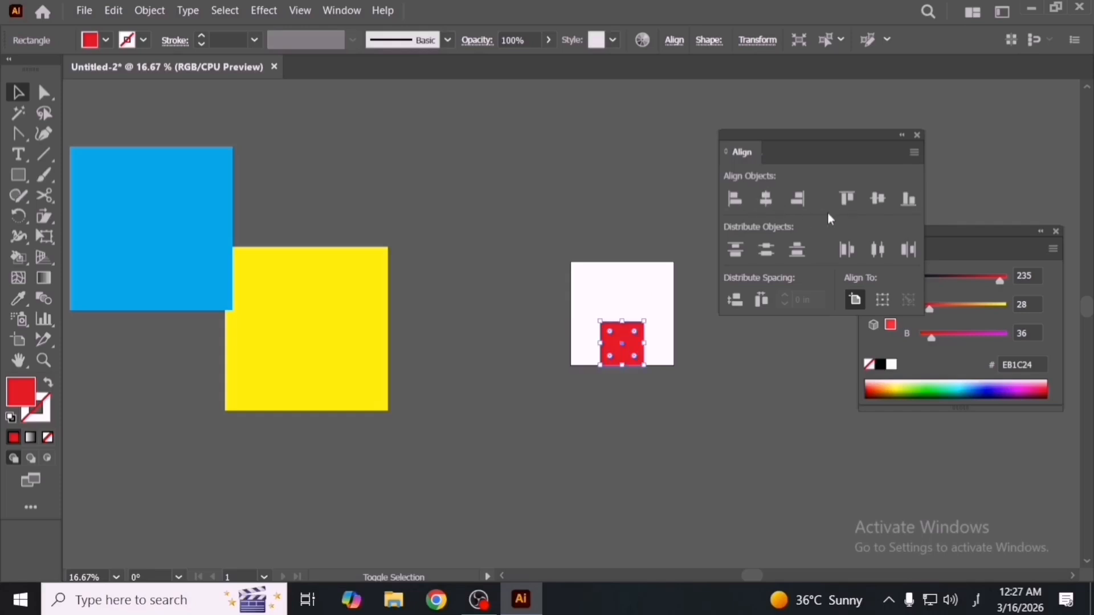
pyautogui.click(872, 201)
# Apply Horizontal Align Left to the red square and close the Align panel.
pyautogui.click(153, 12)
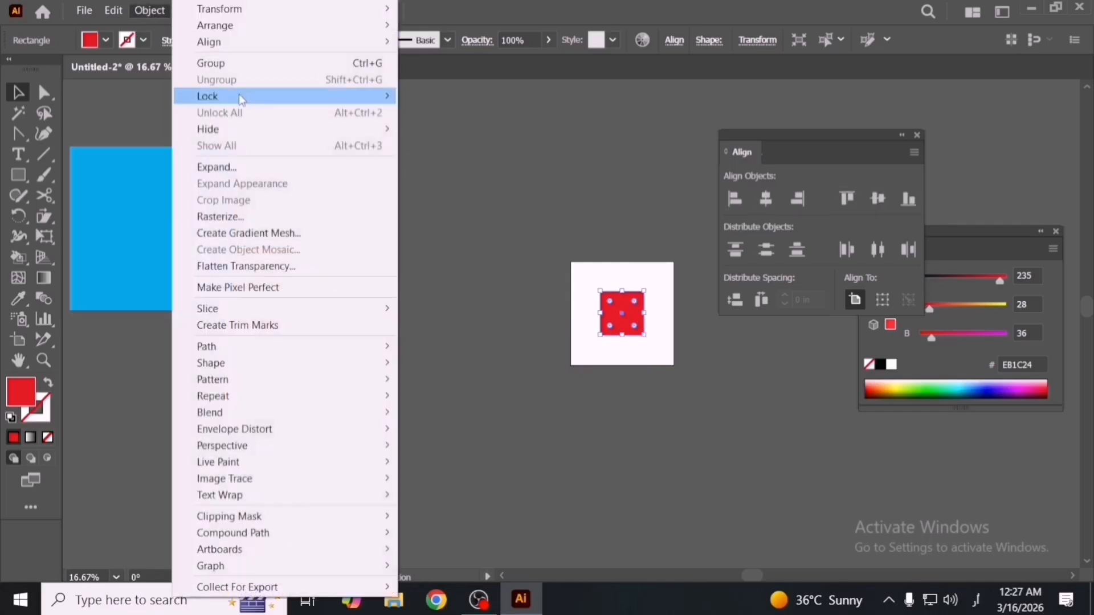
pyautogui.moveTo(318, 50)
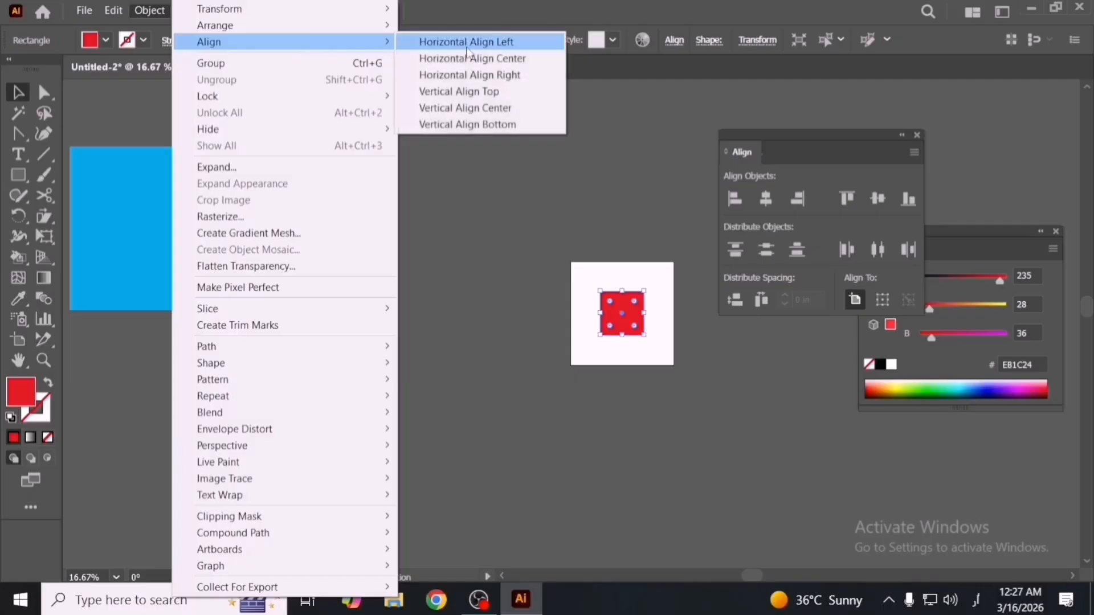
pyautogui.click(499, 49)
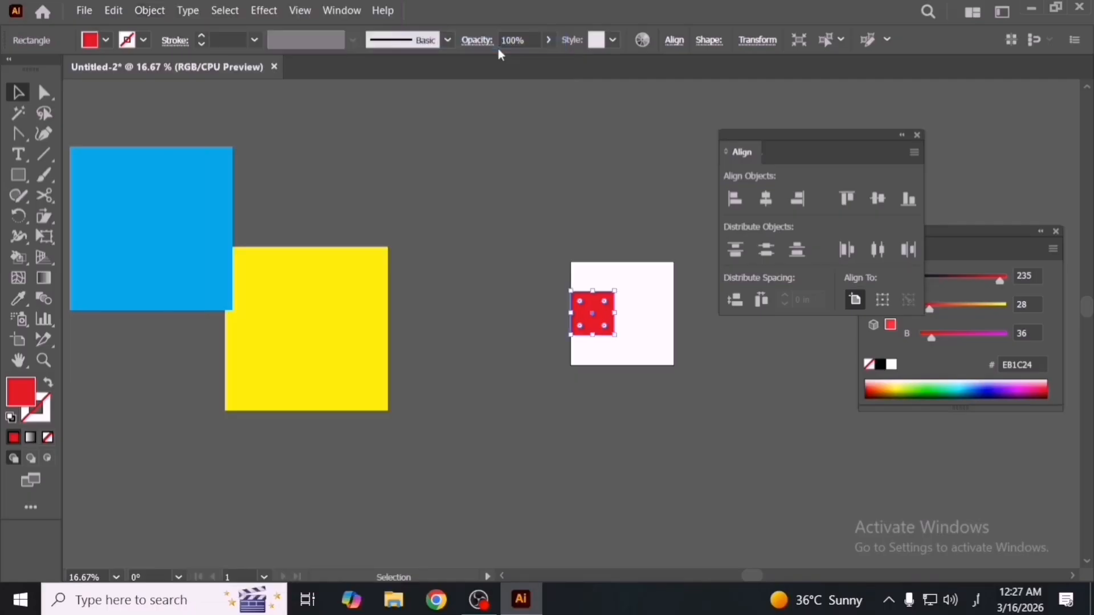
pyautogui.click(918, 136)
# Move the small red square above the yellow square and group it with the blue and yellow squares.
pyautogui.click(150, 11)
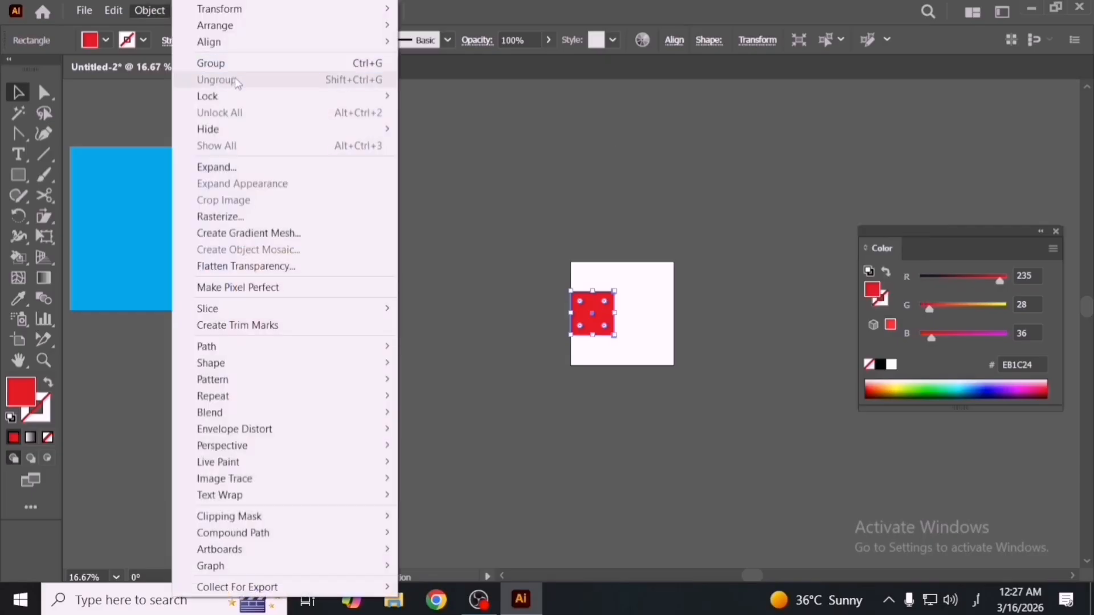
pyautogui.click(683, 334)
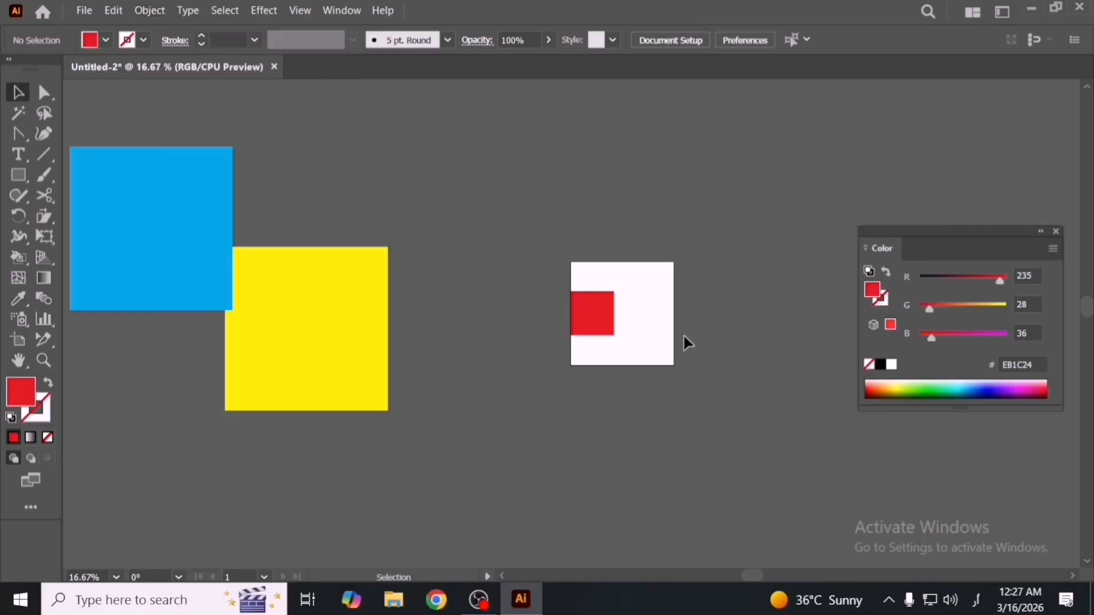
pyautogui.moveTo(592, 313); pyautogui.dragTo(312, 196)
pyautogui.press('space')
pyautogui.moveTo(430, 241); pyautogui.dragTo(635, 278)
pyautogui.moveTo(323, 165); pyautogui.dragTo(612, 410)
pyautogui.rightClick(484, 361)
pyautogui.click(574, 144)
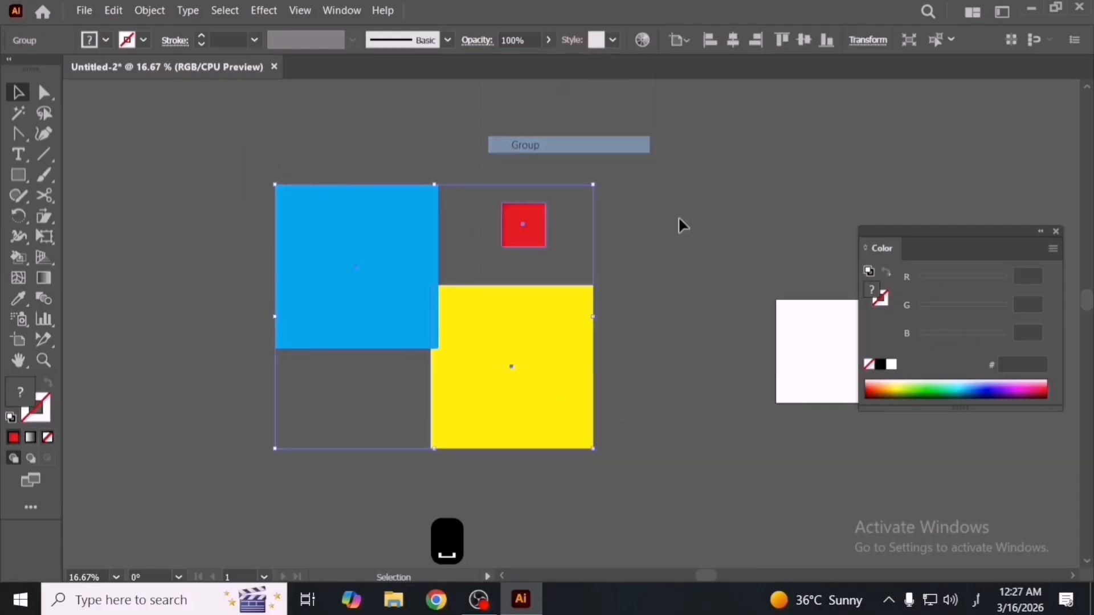
# Move the group of three squares around the canvas as one object.
pyautogui.click(150, 10)
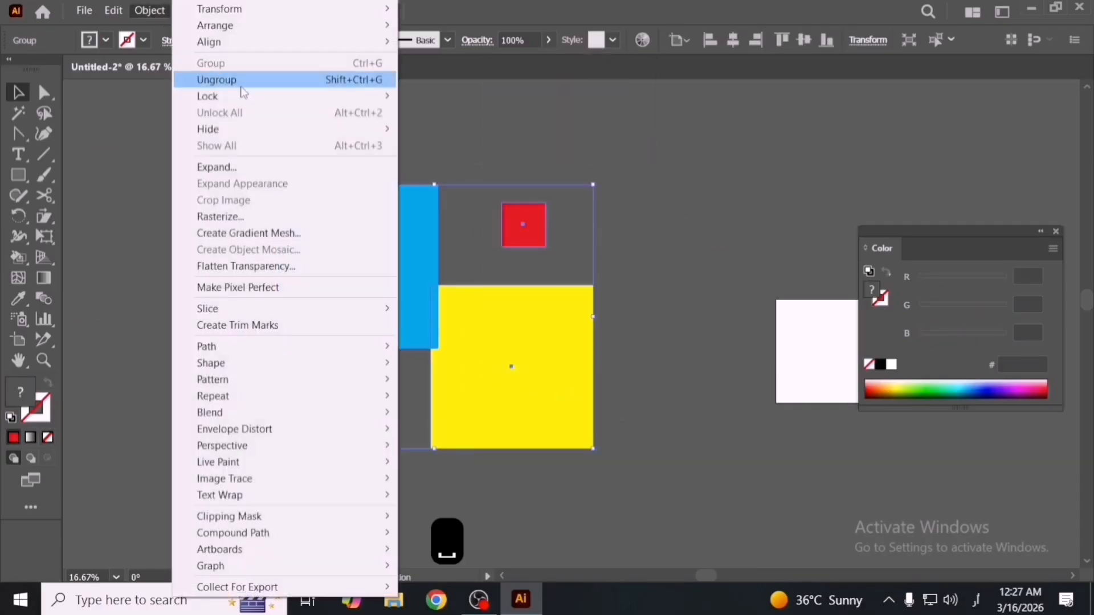
pyautogui.click(712, 154)
pyautogui.moveTo(521, 373); pyautogui.dragTo(549, 349)
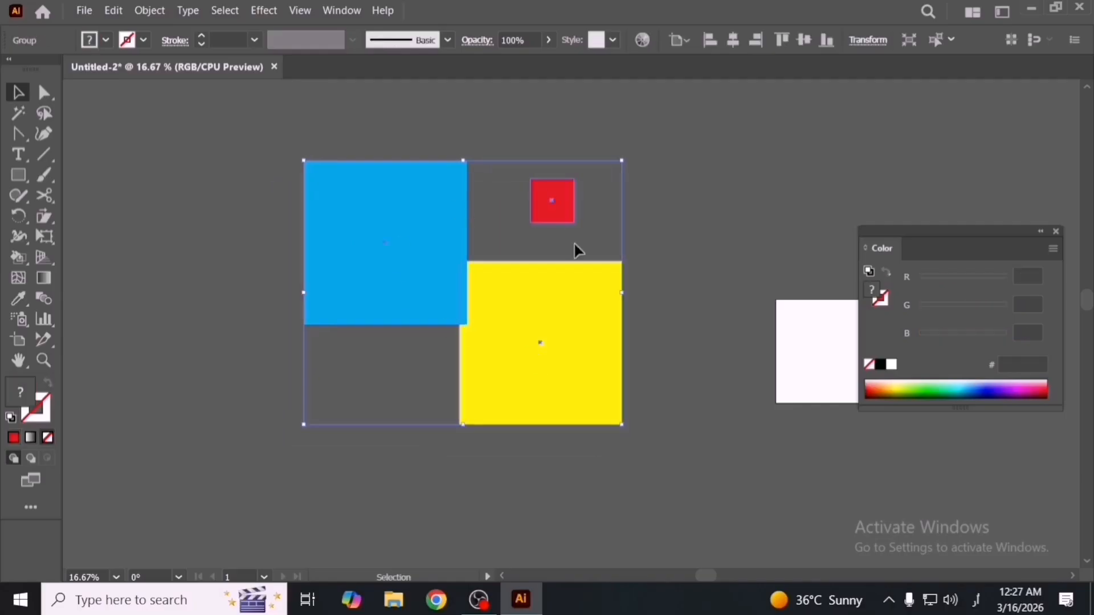
pyautogui.moveTo(399, 239); pyautogui.dragTo(340, 283)
pyautogui.click(152, 11)
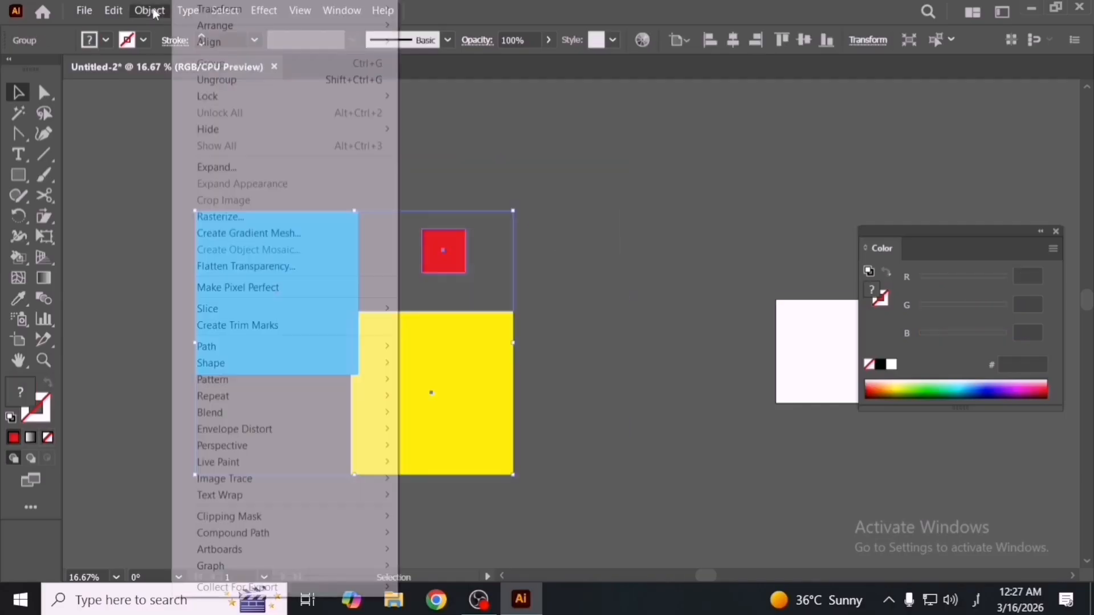
pyautogui.click(549, 112)
pyautogui.click(516, 329)
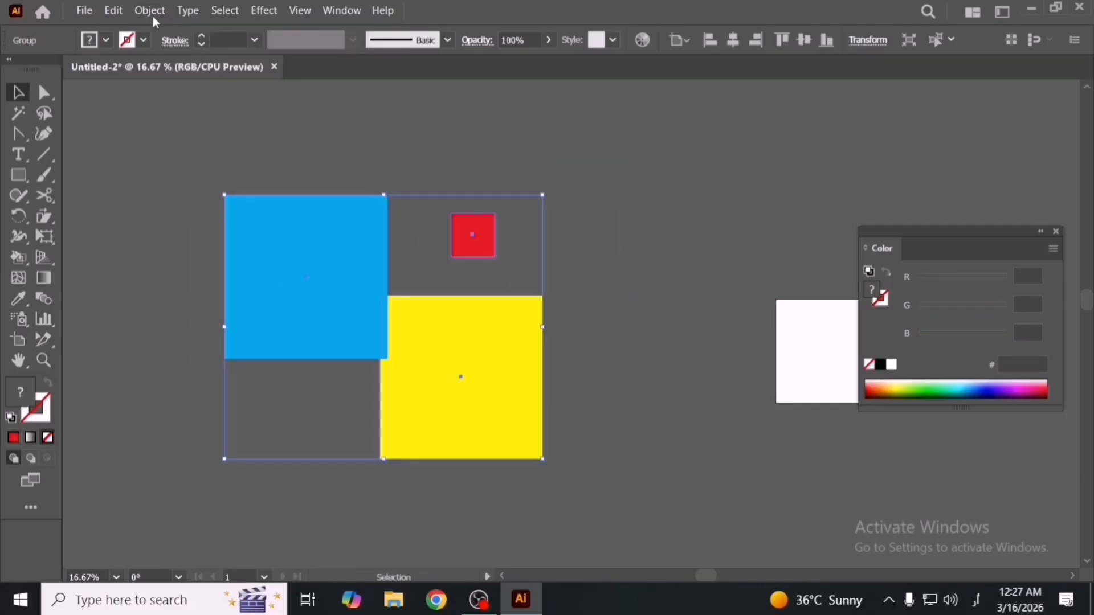
# Ungroup the three squares and move the red and blue squares independently away from the yellow one.
pyautogui.click(150, 11)
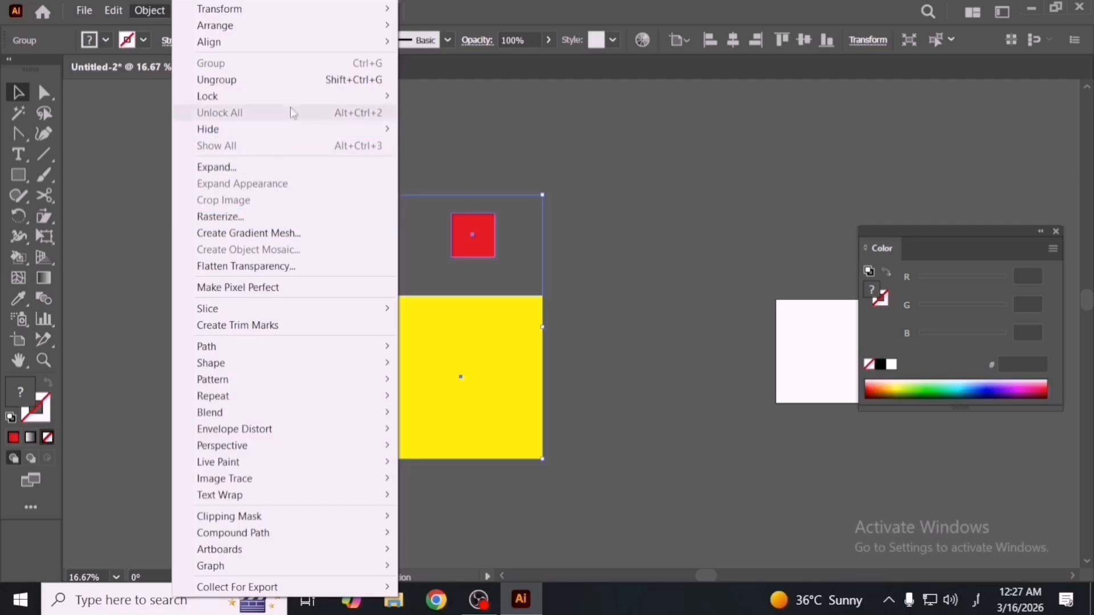
pyautogui.click(217, 79)
pyautogui.moveTo(466, 238); pyautogui.dragTo(494, 227)
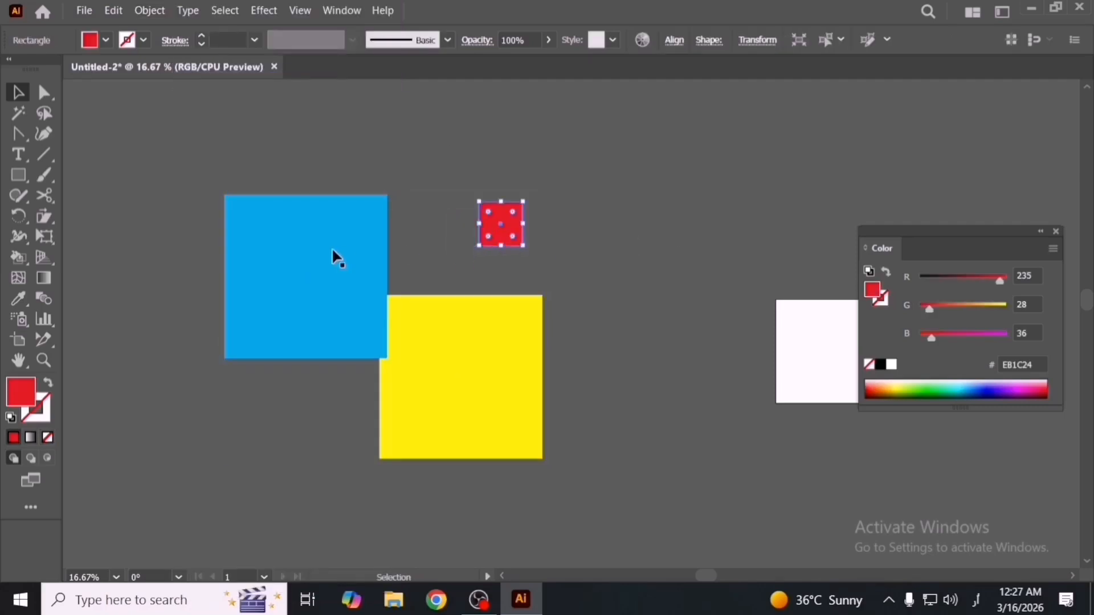
pyautogui.click(318, 265)
pyautogui.moveTo(295, 290); pyautogui.dragTo(263, 322)
# Move the yellow square slightly up and to the right, and lock it with Lock Selection.
pyautogui.click(149, 10)
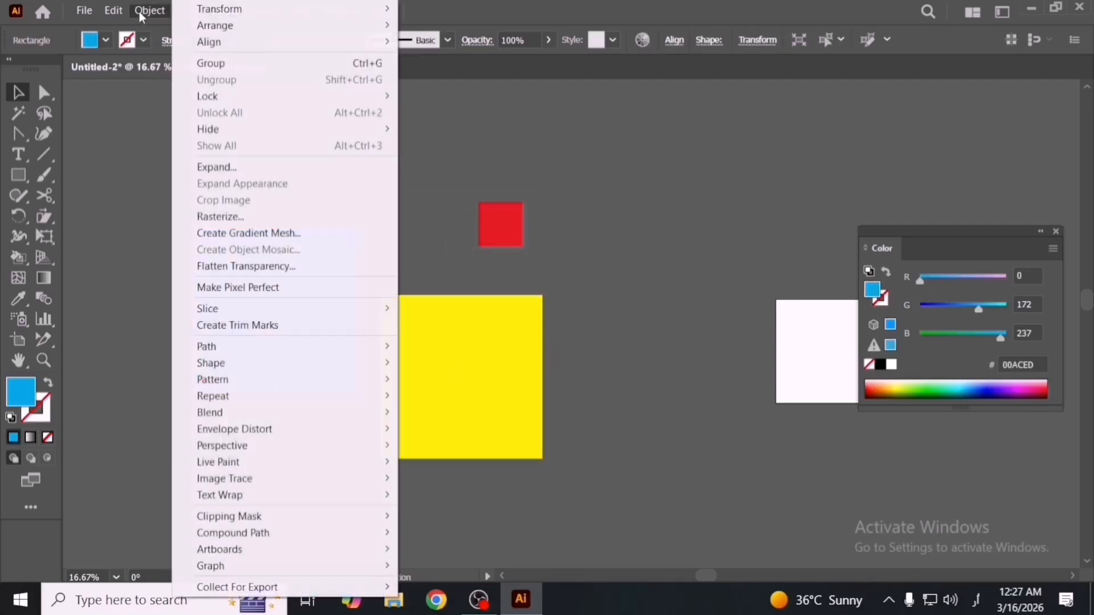
pyautogui.moveTo(259, 95)
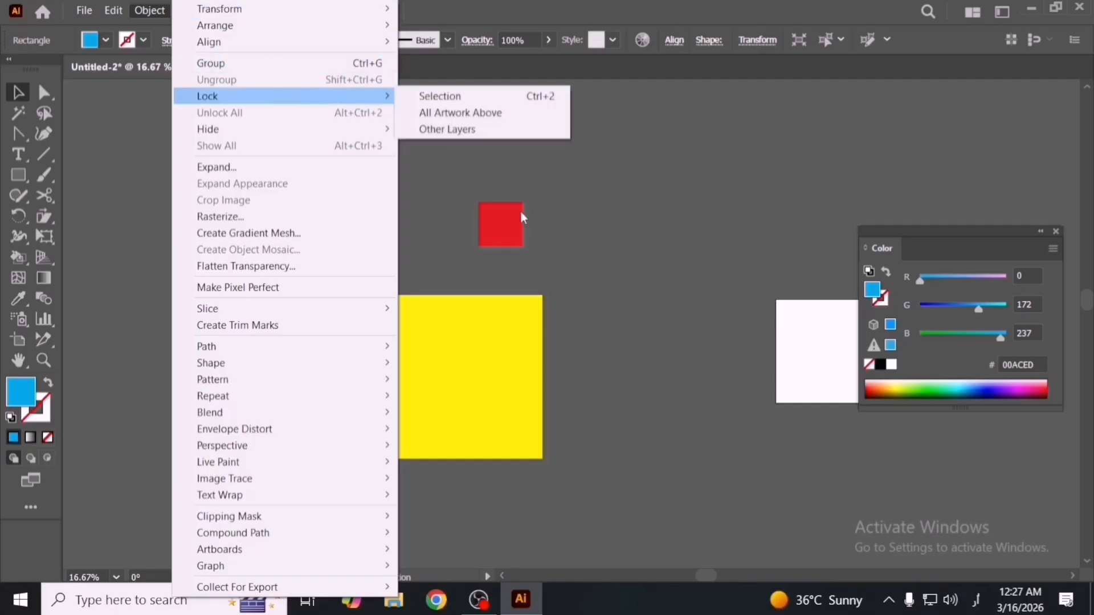
pyautogui.click(631, 283)
pyautogui.moveTo(509, 340); pyautogui.dragTo(531, 333)
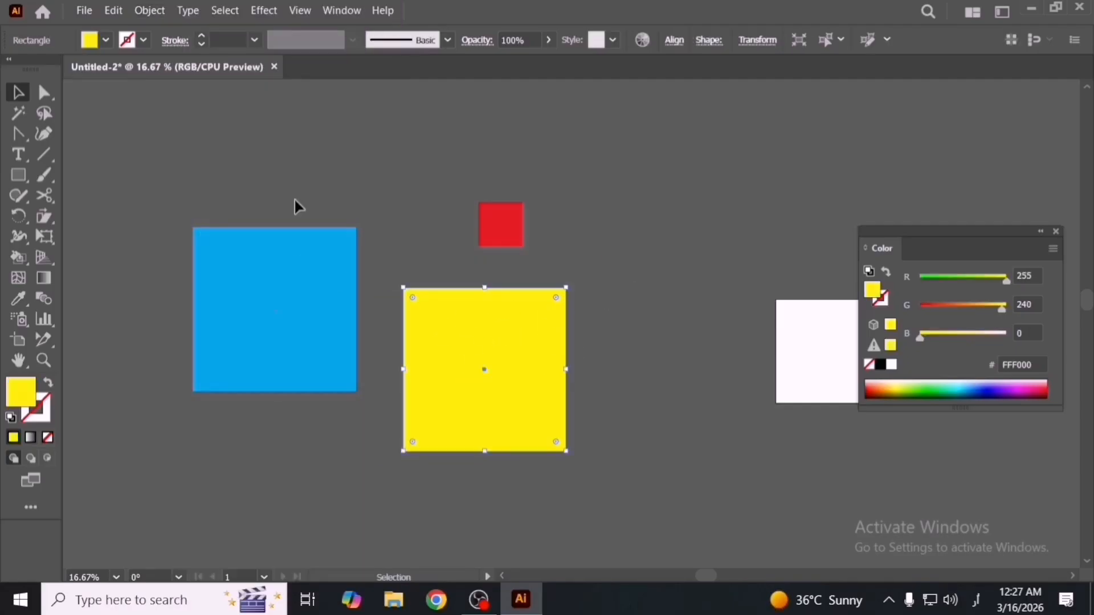
pyautogui.click(149, 10)
pyautogui.moveTo(308, 102)
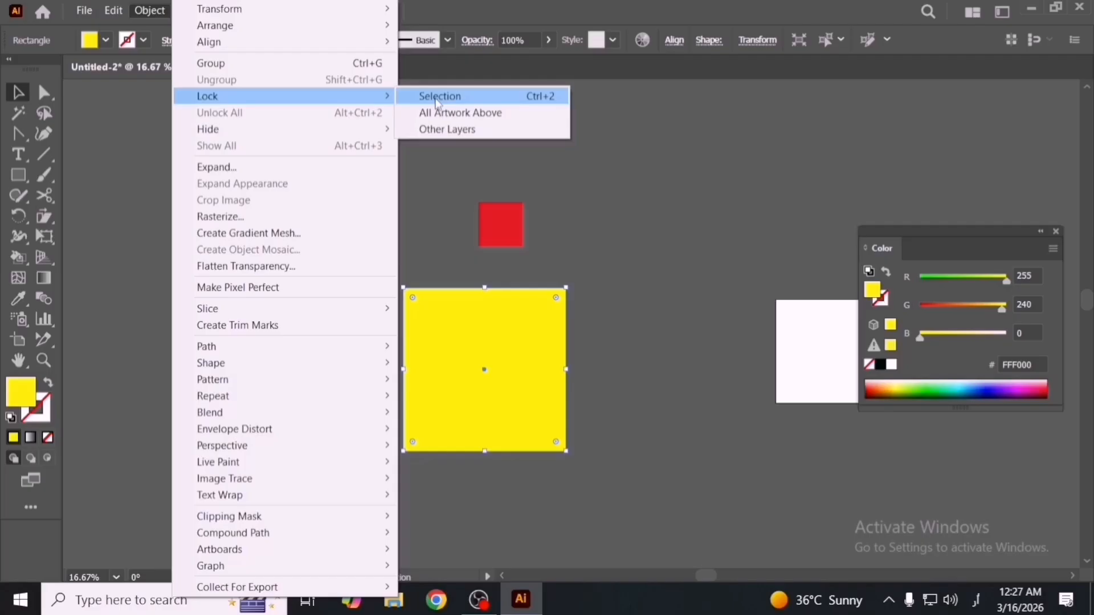
pyautogui.click(516, 102)
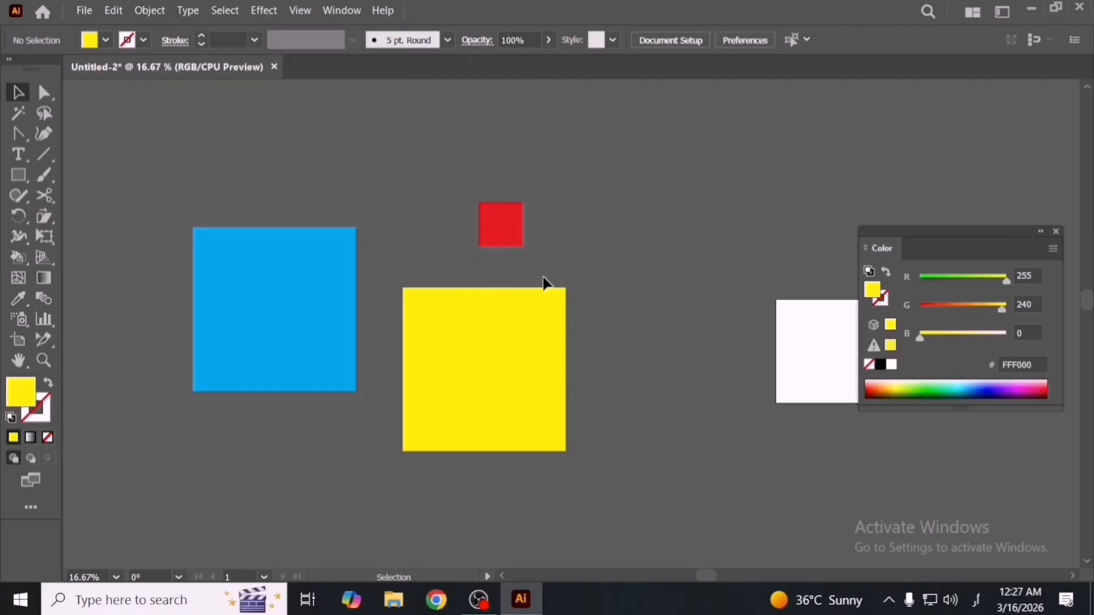
# Apply the Lock All Artwork Above command with the small red square selected.
pyautogui.click(522, 234)
pyautogui.click(150, 10)
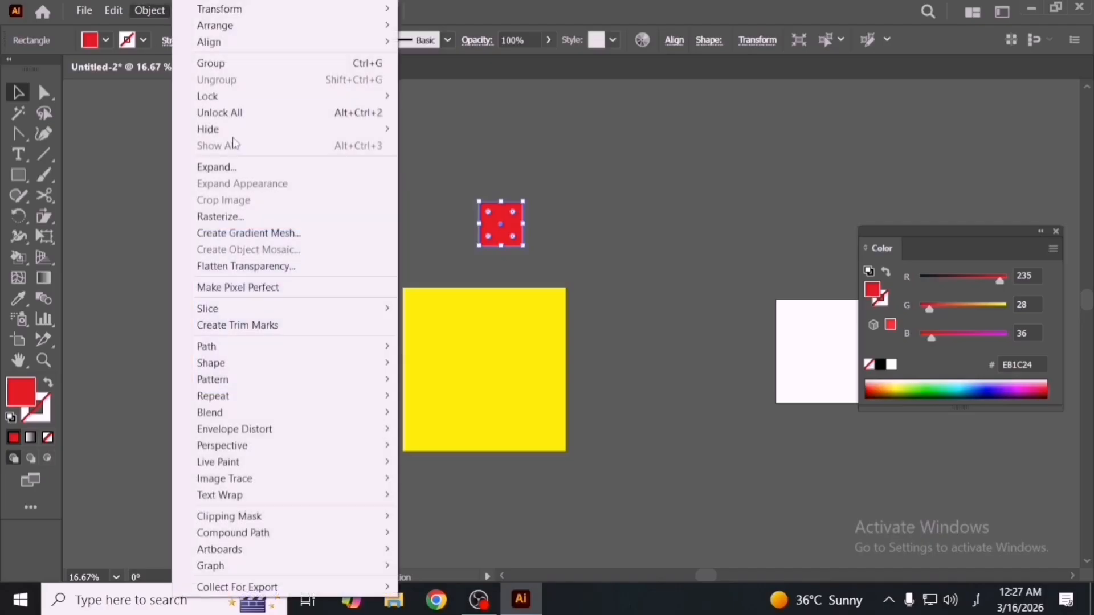
pyautogui.moveTo(307, 103)
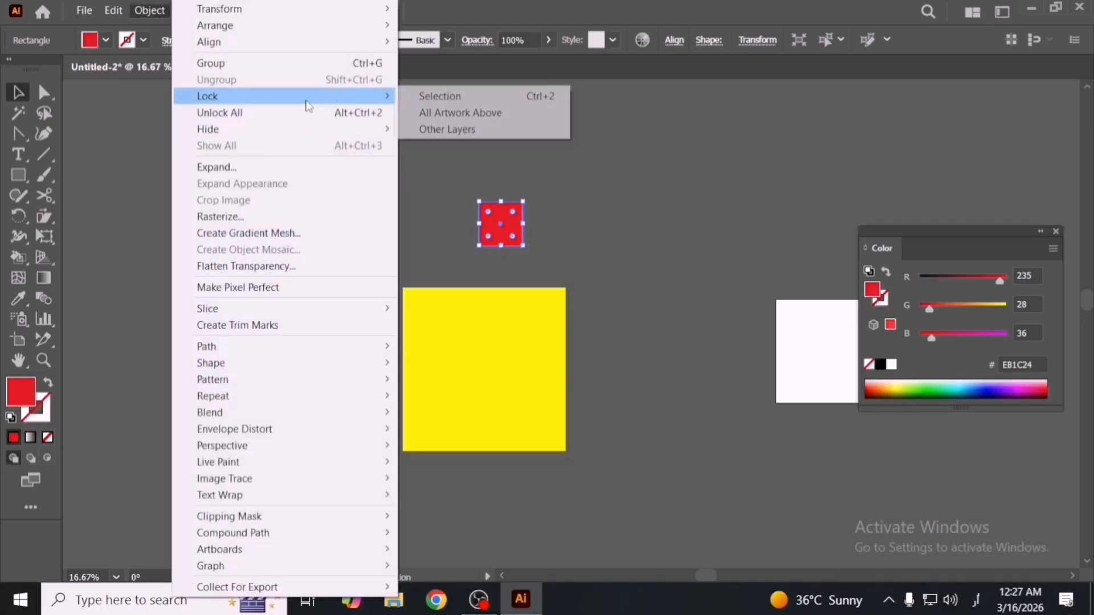
pyautogui.click(494, 117)
# Test whether the squares can still be selected individually and with a marquee across them.
pyautogui.click(443, 223)
pyautogui.moveTo(267, 200); pyautogui.dragTo(568, 410)
pyautogui.click(506, 369)
pyautogui.moveTo(193, 132); pyautogui.dragTo(476, 323)
pyautogui.click(476, 323)
pyautogui.click(150, 11)
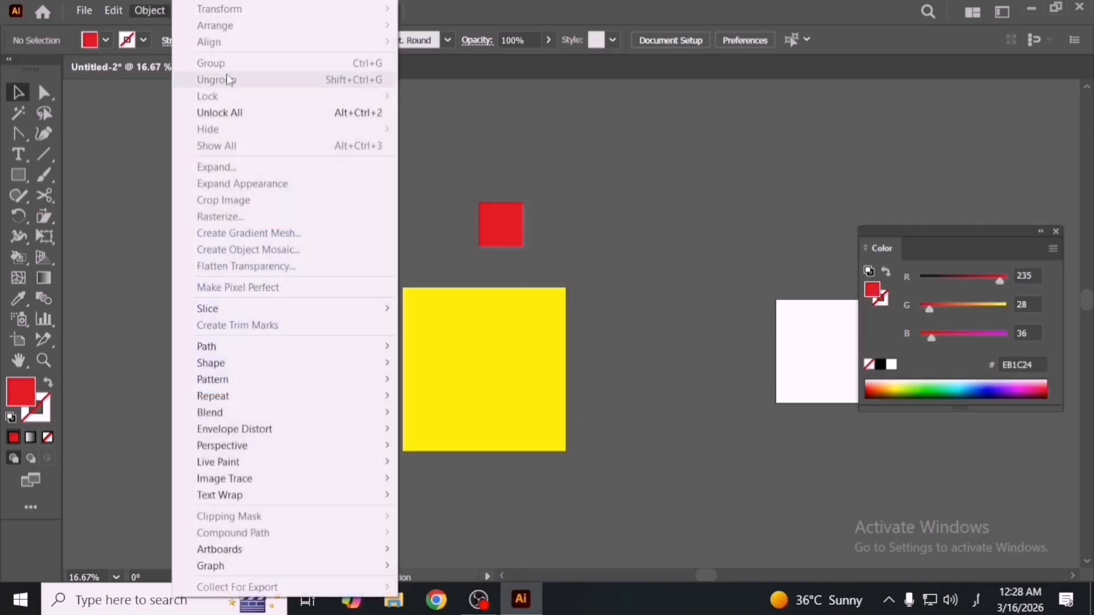
pyautogui.click(511, 322)
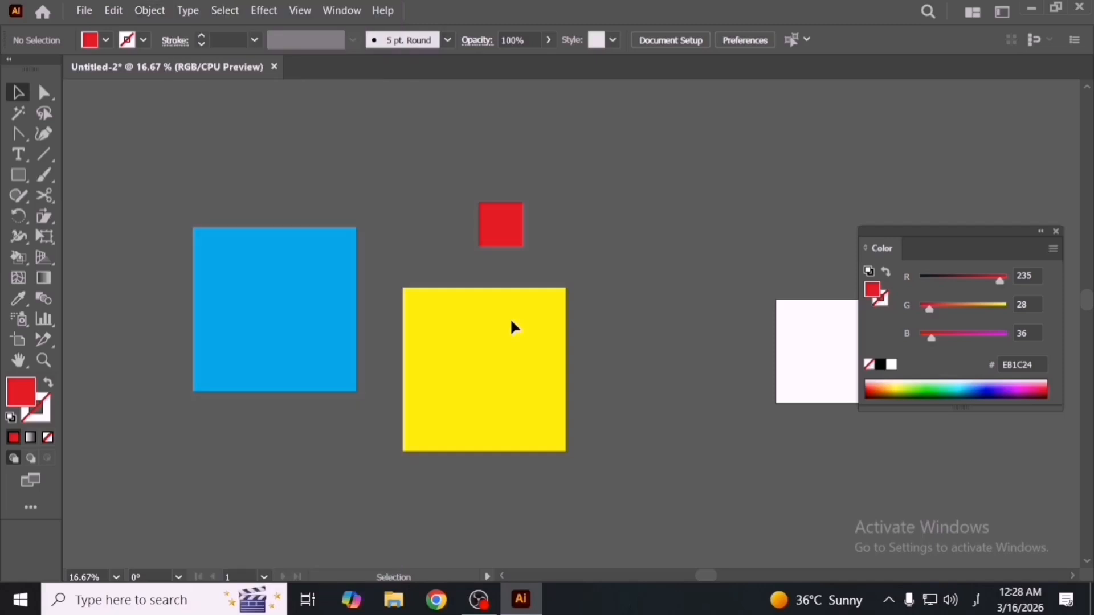
# Apply the Lock Other Layers command with the small red square selected.
pyautogui.click(353, 248)
pyautogui.click(509, 222)
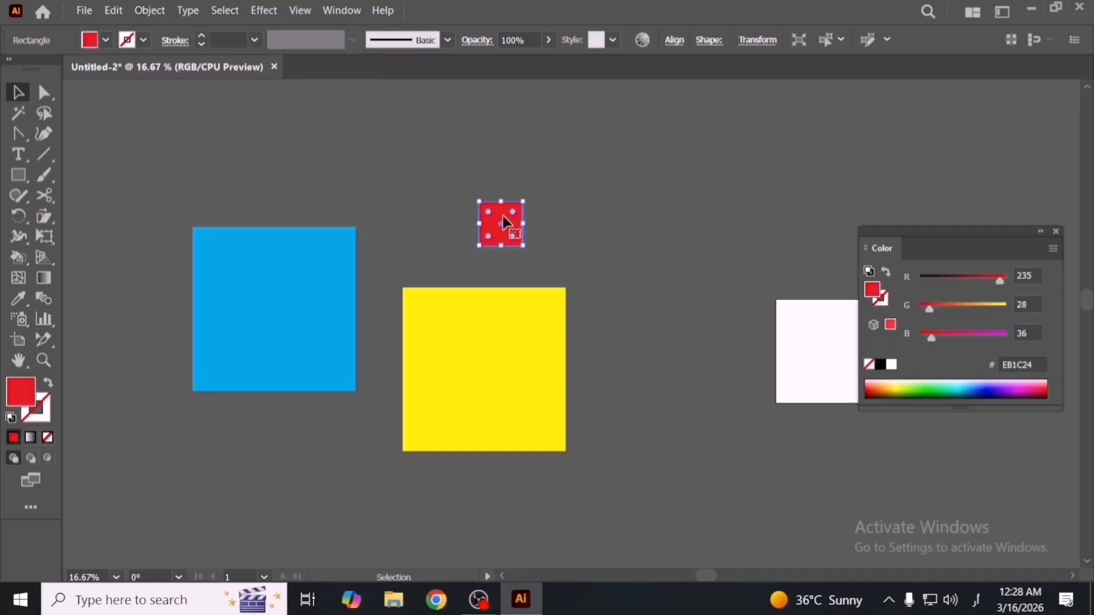
pyautogui.click(149, 11)
pyautogui.moveTo(281, 100)
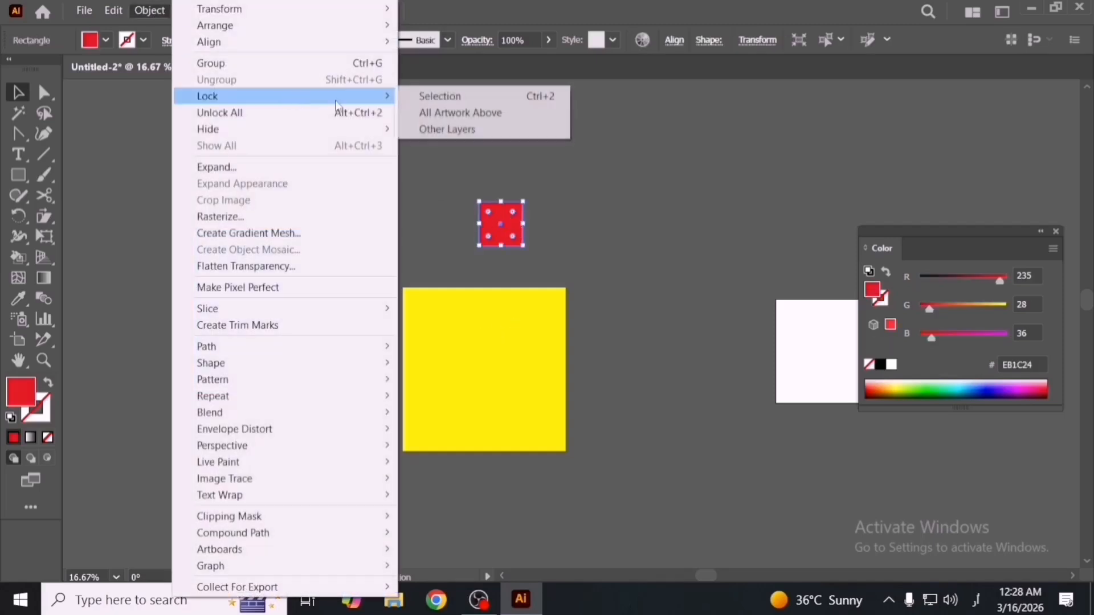
pyautogui.click(476, 127)
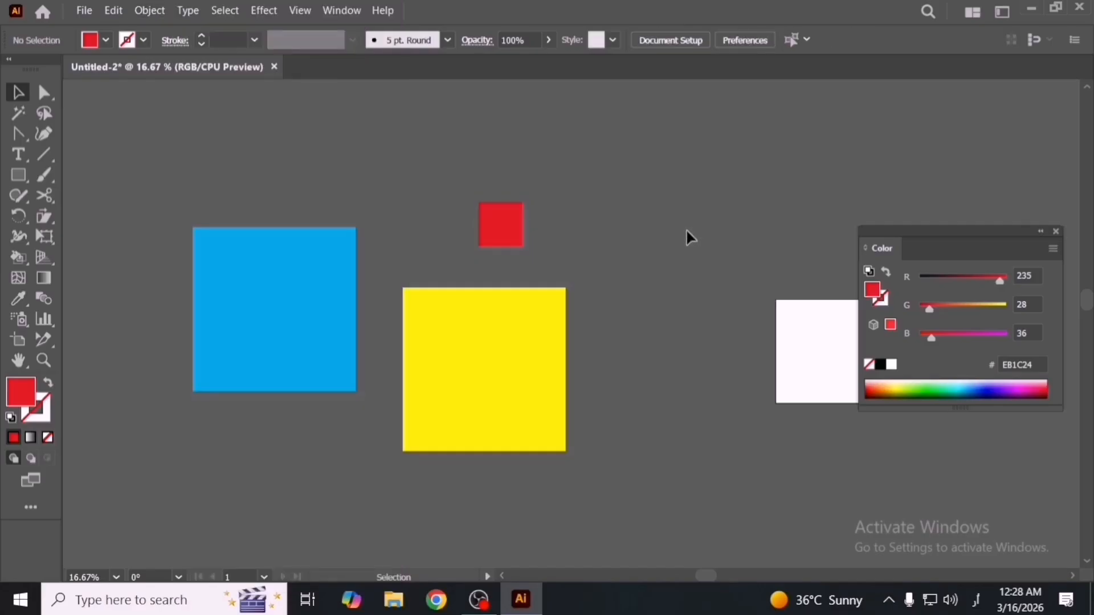
# Show the Layers panel, close the Color panel, and collapse the contents of Layer 1.
pyautogui.press('F6')
pyautogui.press('F6')
pyautogui.press('F7')
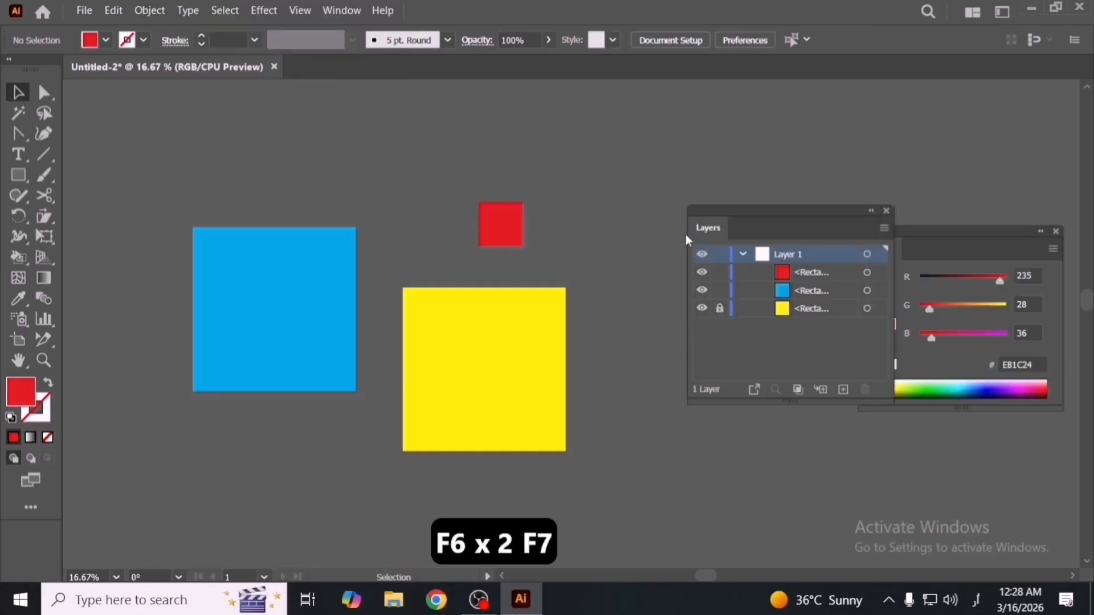
pyautogui.click(1056, 232)
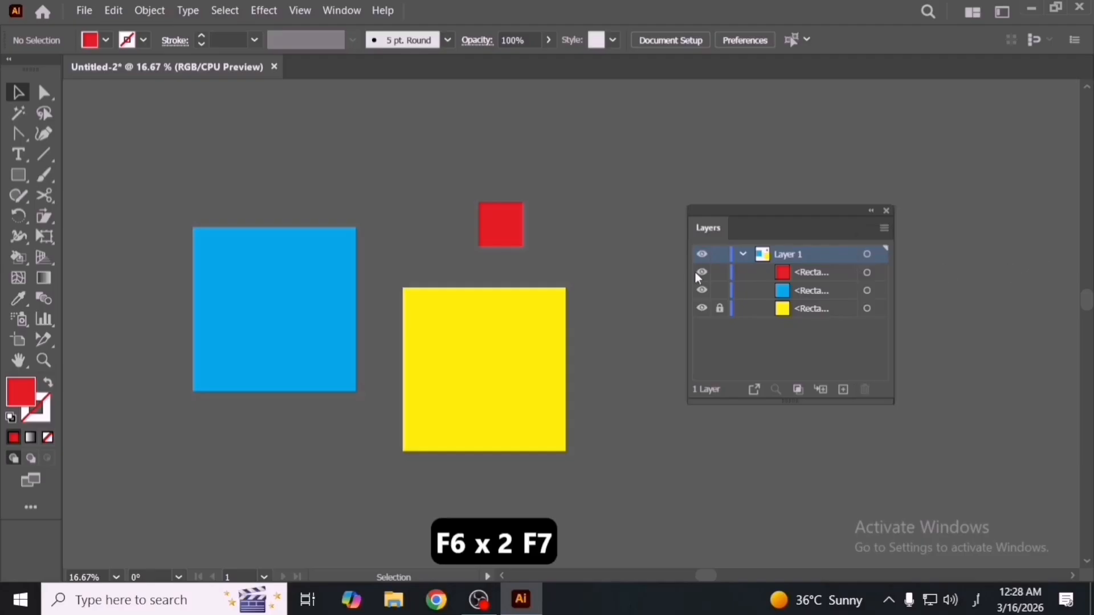
pyautogui.click(743, 254)
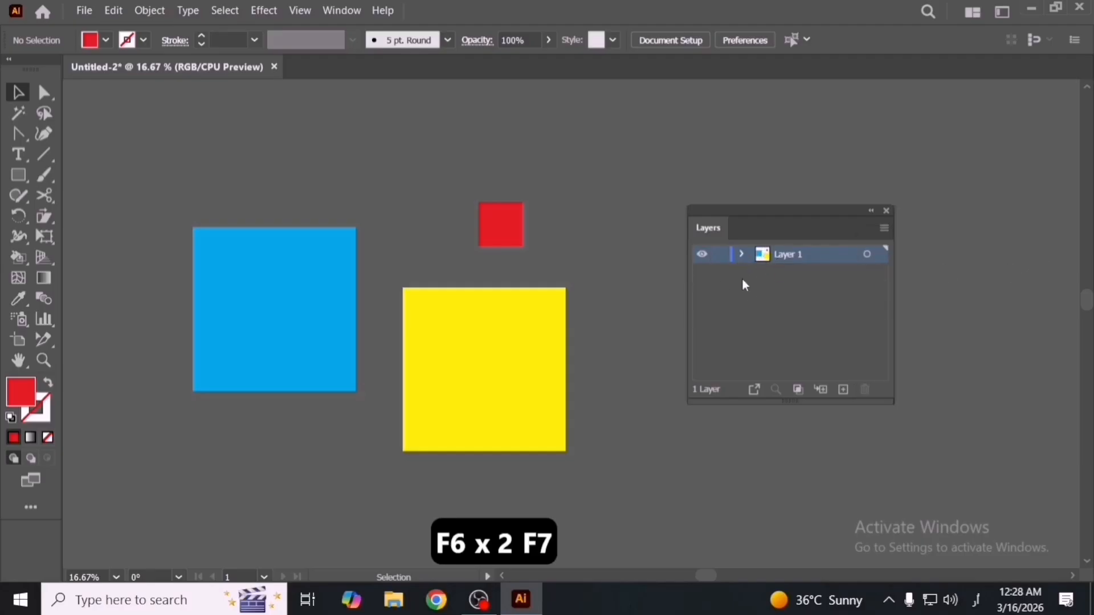
# Move the small red square slightly up and add a new layer above Layer 1.
pyautogui.moveTo(518, 236); pyautogui.dragTo(519, 229)
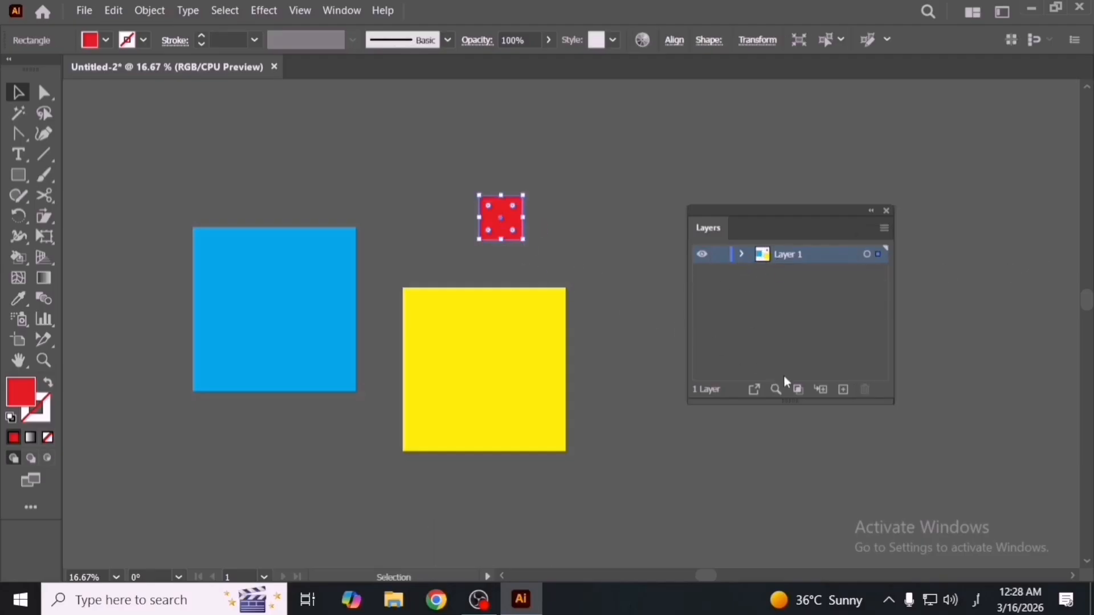
pyautogui.click(843, 390)
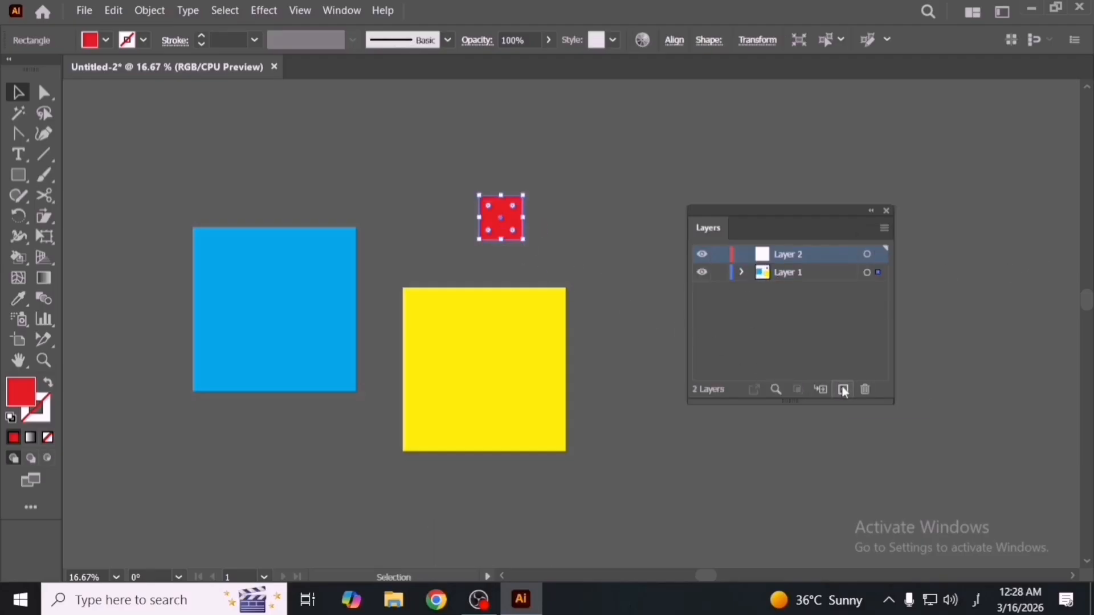
# Draw two red rectangles on Layer 2, one beside the yellow square and one above it.
pyautogui.click(590, 419)
pyautogui.press('m')
pyautogui.moveTo(578, 234)
pyautogui.mouseDown()
pyautogui.moveTo(655, 334)
pyautogui.moveTo(654, 373)
pyautogui.mouseUp()
pyautogui.press('v')
pyautogui.press('m')
pyautogui.moveTo(593, 144); pyautogui.dragTo(689, 252)
pyautogui.click(23, 96)
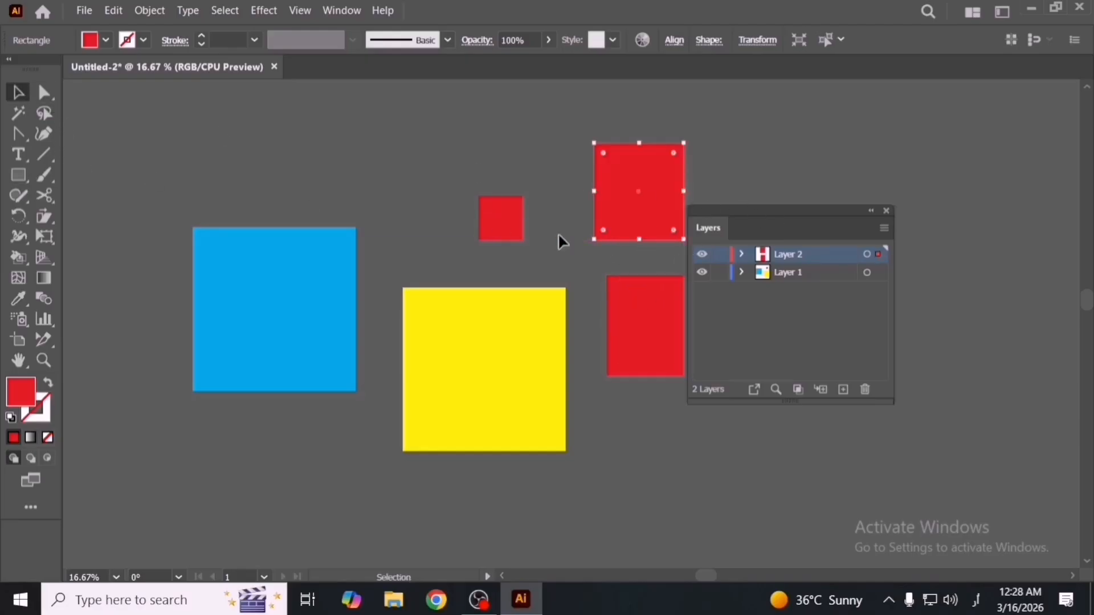
# Select the blue square and lock all other layers.
pyautogui.click(439, 307)
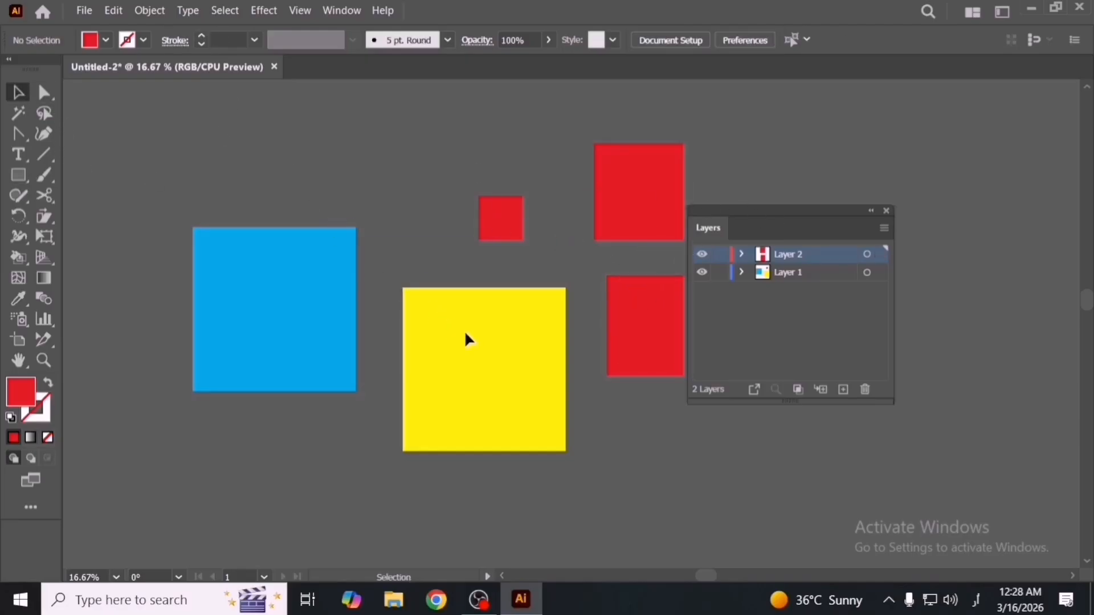
pyautogui.click(299, 272)
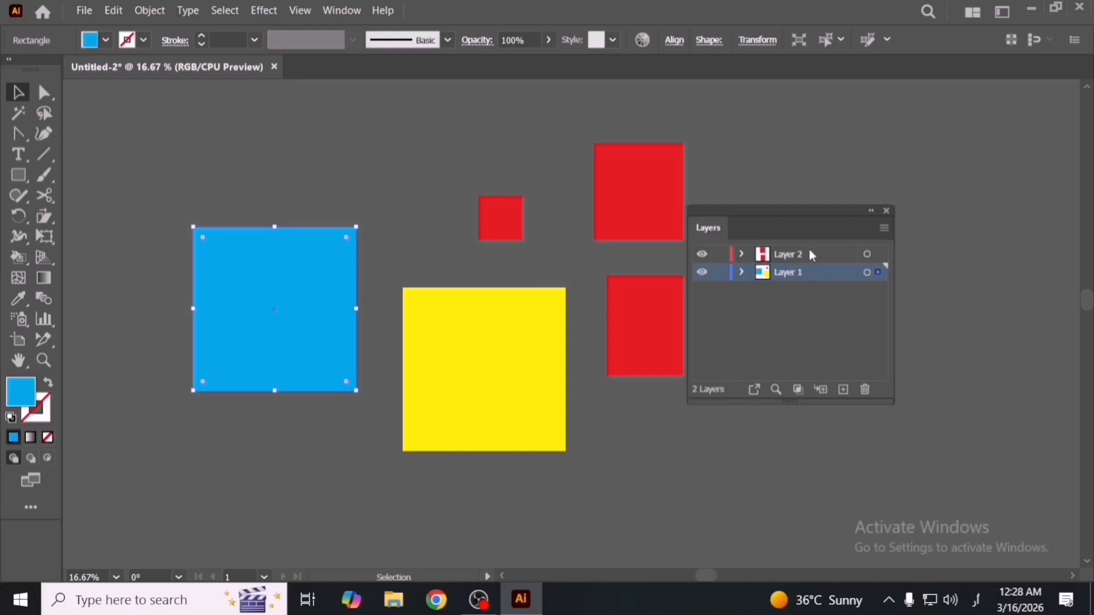
pyautogui.click(143, 12)
pyautogui.moveTo(263, 95)
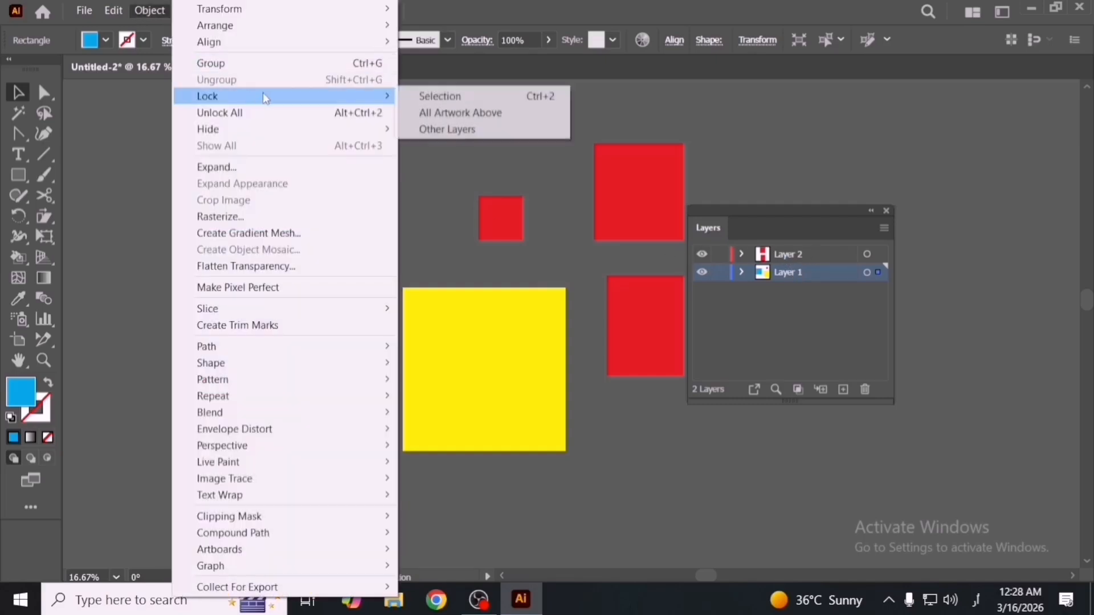
pyautogui.click(479, 128)
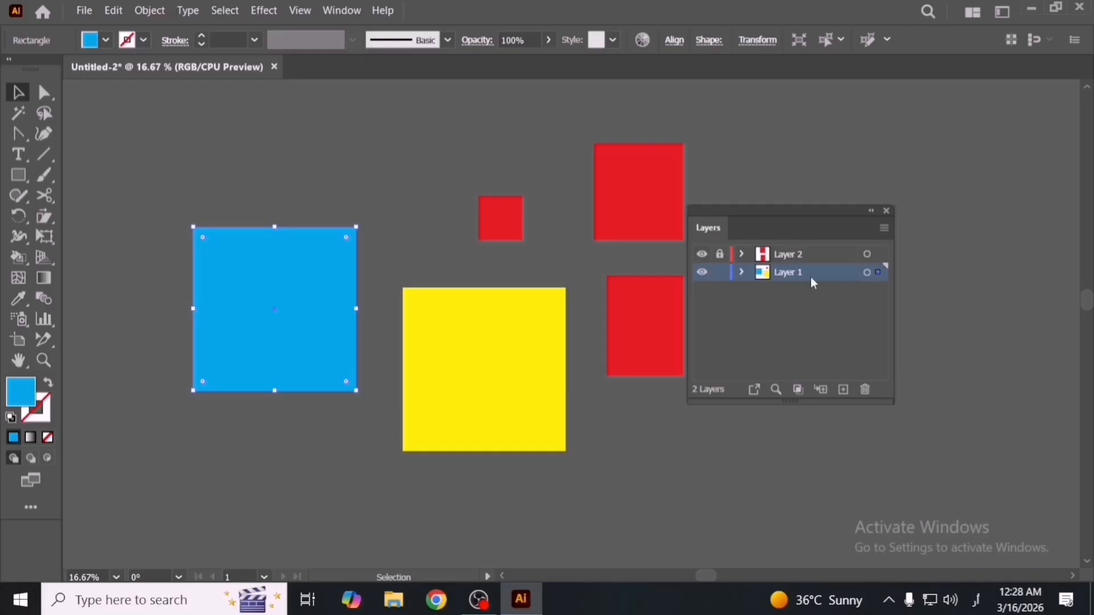
# Unlock Layer 2, and release all remaining locked artwork in the document.
pyautogui.click(720, 254)
pyautogui.click(557, 157)
pyautogui.moveTo(460, 181); pyautogui.dragTo(530, 400)
pyautogui.moveTo(517, 378); pyautogui.dragTo(478, 383)
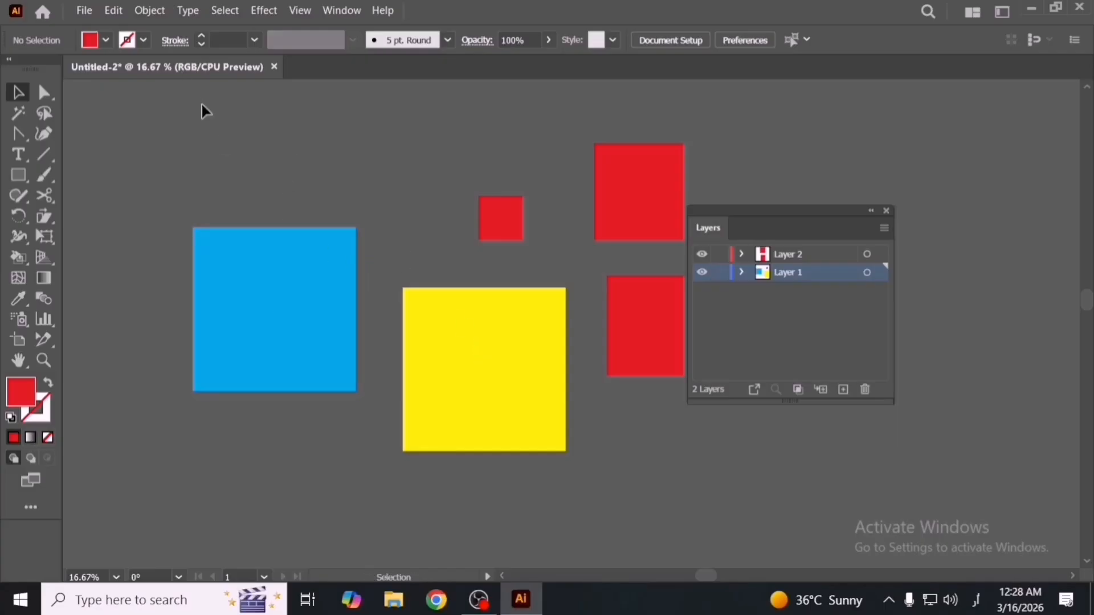
pyautogui.click(149, 10)
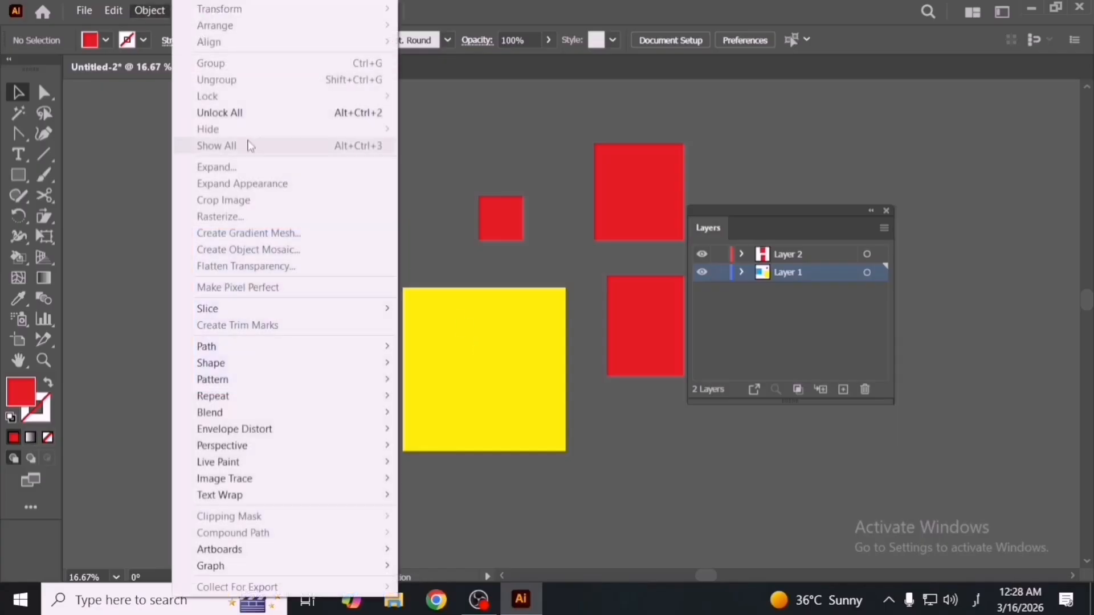
pyautogui.click(267, 114)
# Expand Layer 1's contents and toggle the small red square's visibility off and back on.
pyautogui.click(140, 18)
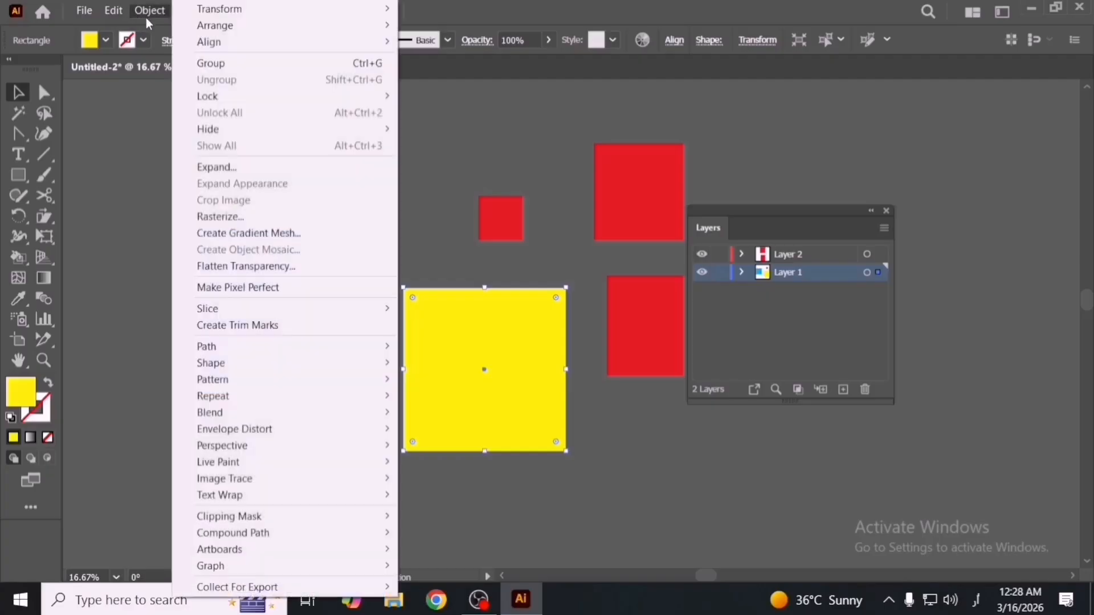
pyautogui.moveTo(283, 141)
pyautogui.click(482, 234)
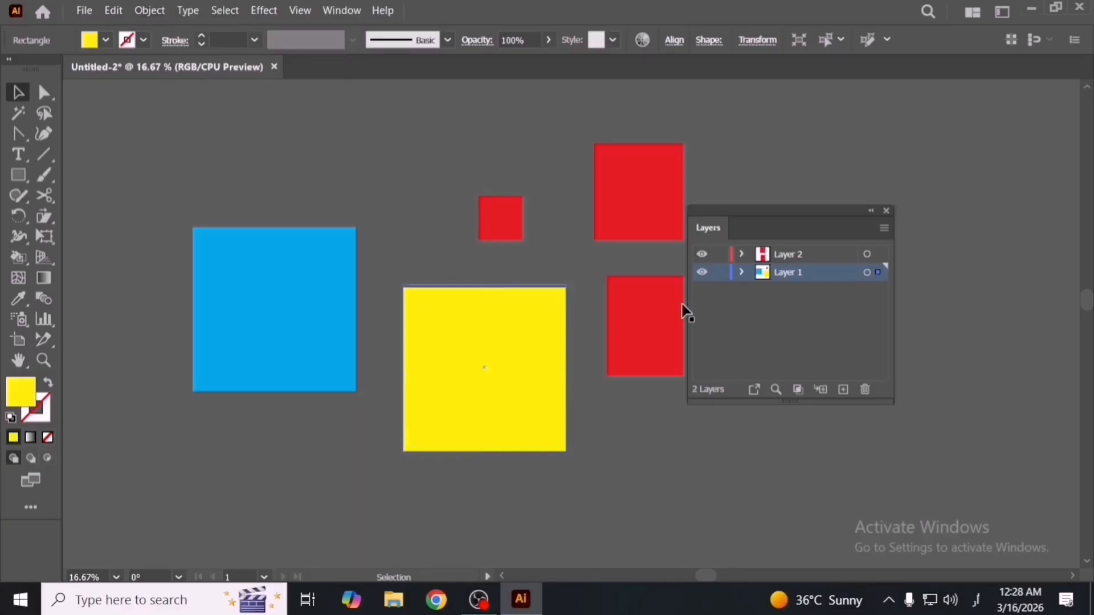
pyautogui.click(741, 272)
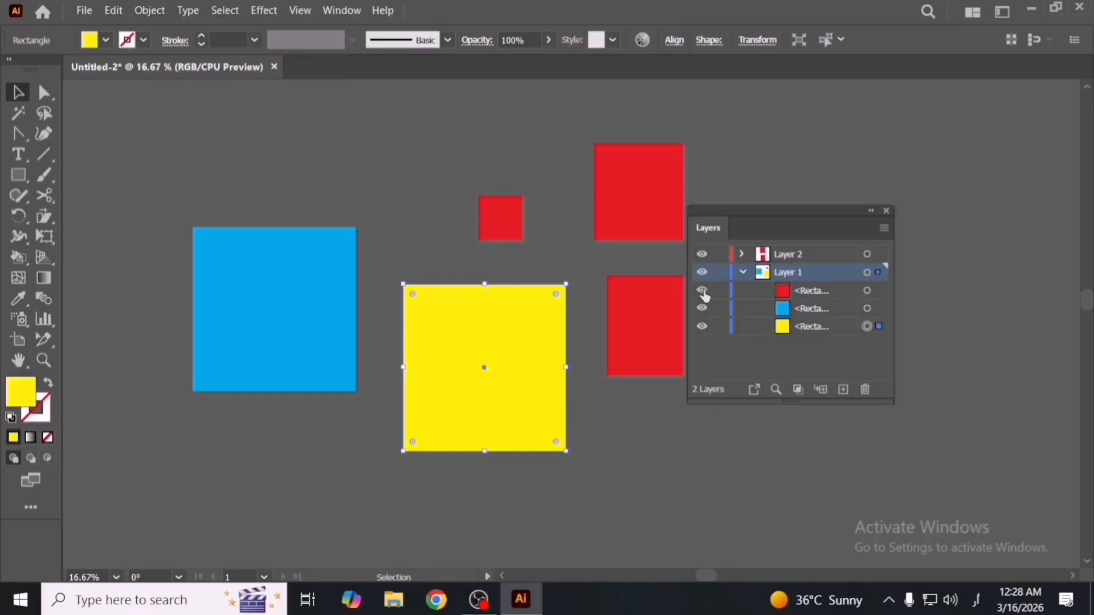
pyautogui.click(702, 291)
pyautogui.click(703, 292)
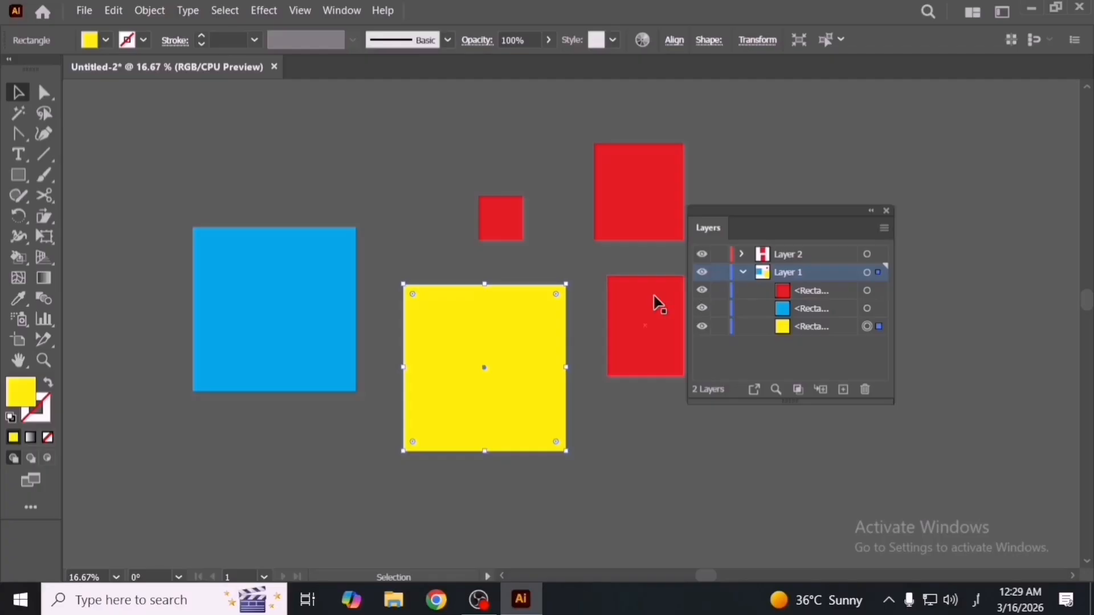
# Hide only the small red square, and undo the hiding.
pyautogui.click(484, 231)
pyautogui.click(135, 13)
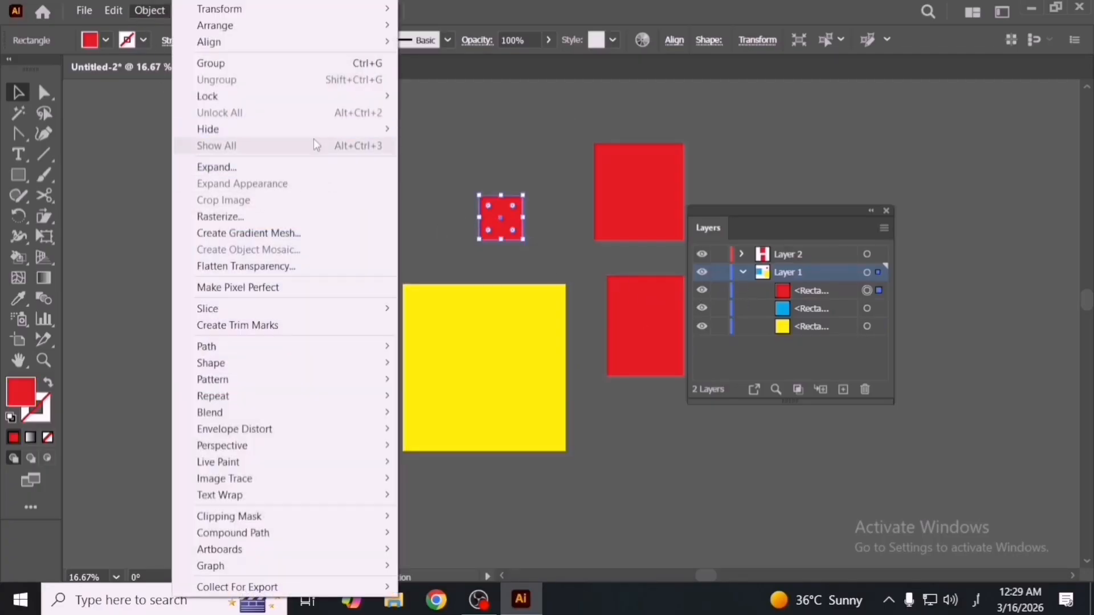
pyautogui.moveTo(317, 130)
pyautogui.click(440, 129)
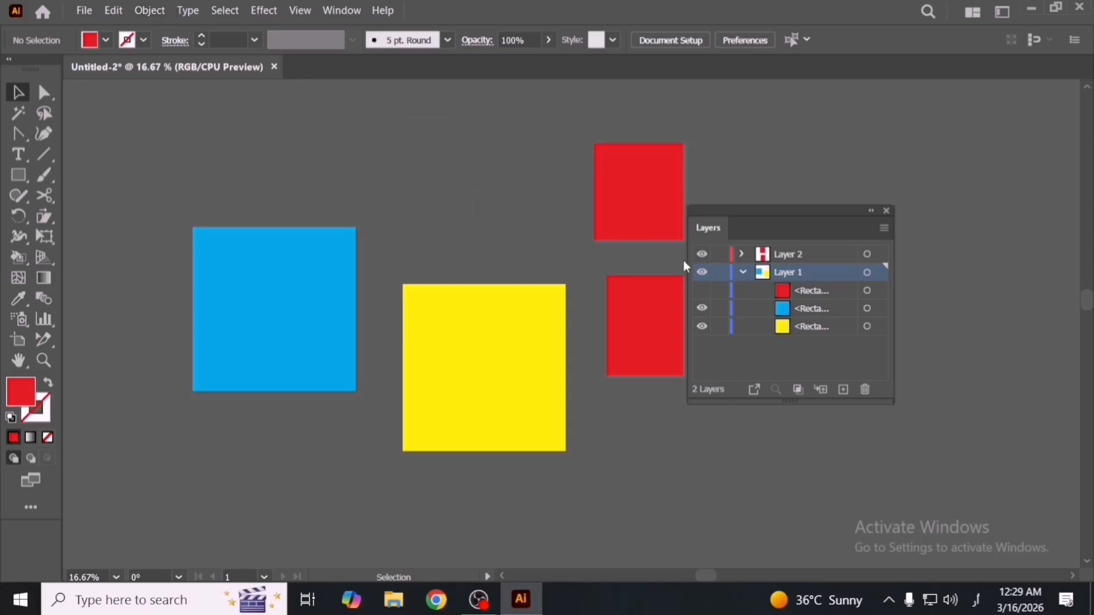
pyautogui.hotkey('ctrl', 'z')
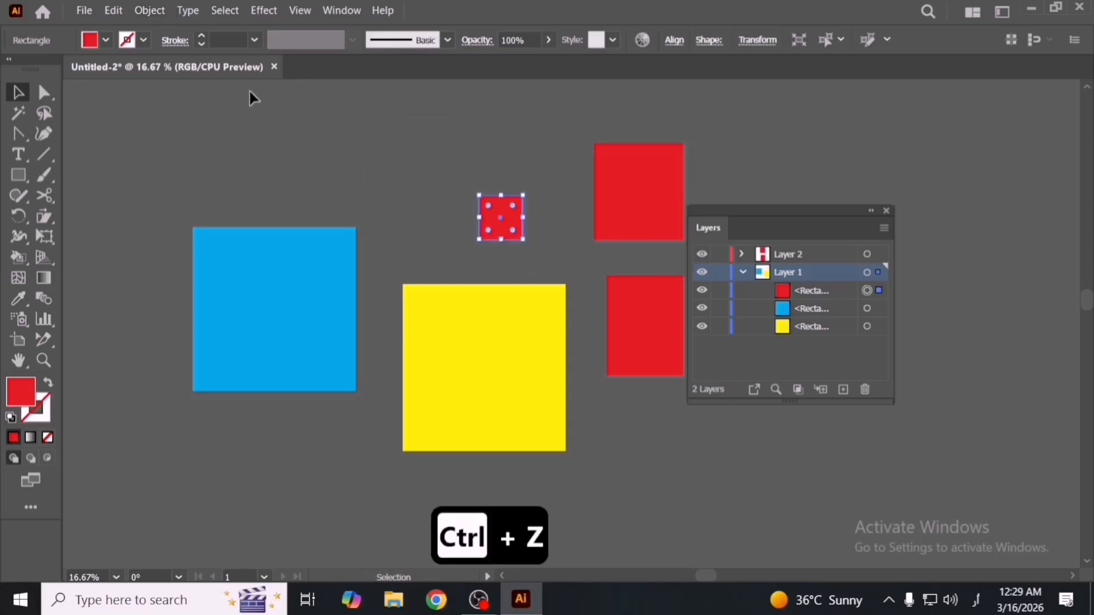
# With the small red square selected, hide the other layers and delete Layer 2 with its artwork.
pyautogui.click(162, 12)
pyautogui.moveTo(243, 130)
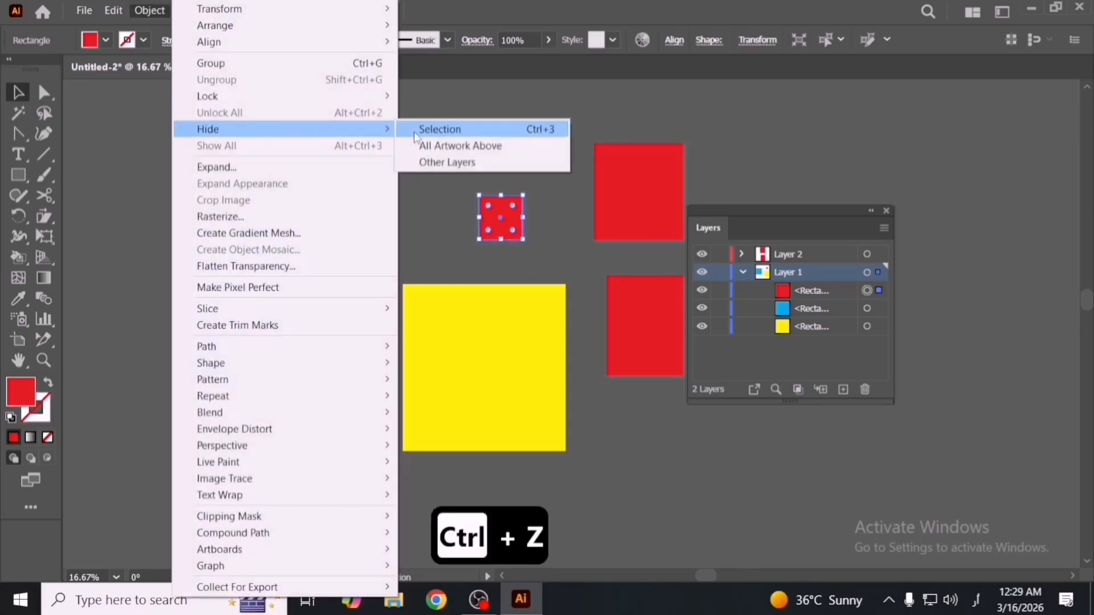
pyautogui.click(487, 165)
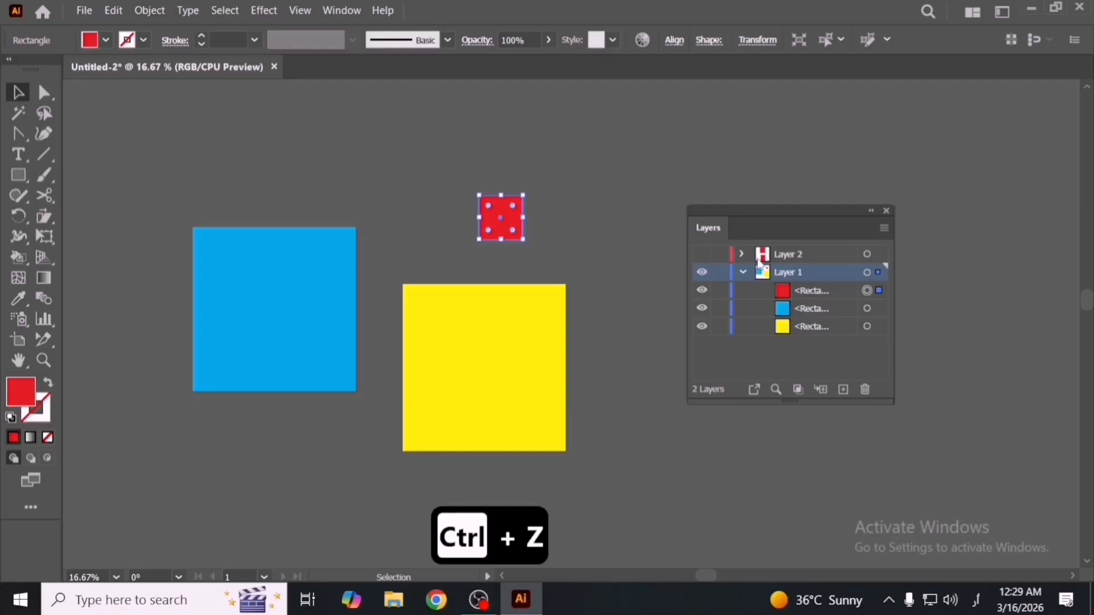
pyautogui.click(803, 260)
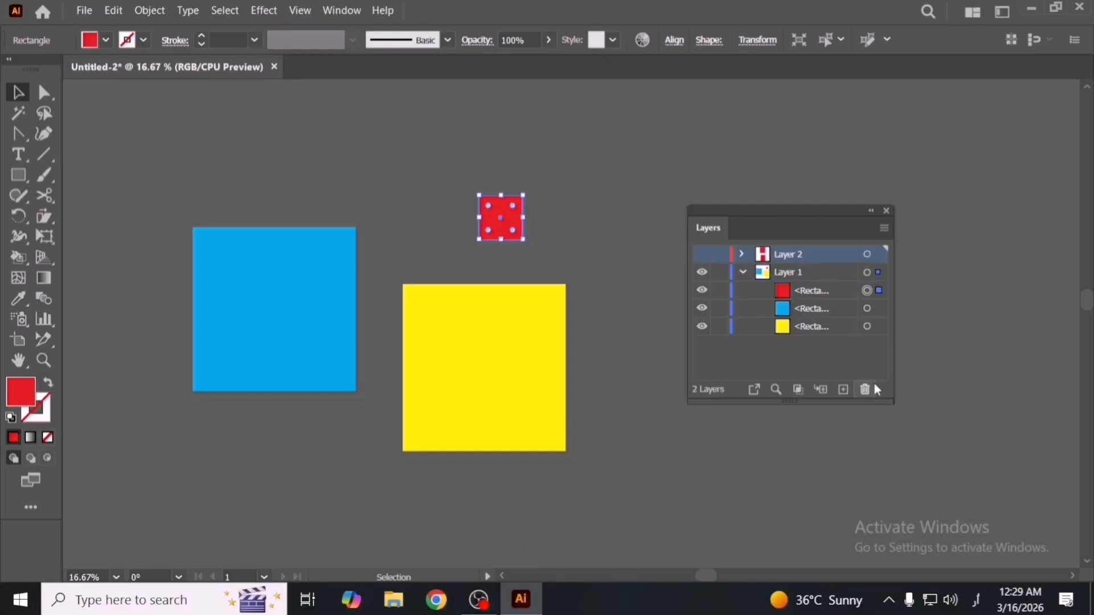
pyautogui.click(865, 390)
pyautogui.click(587, 326)
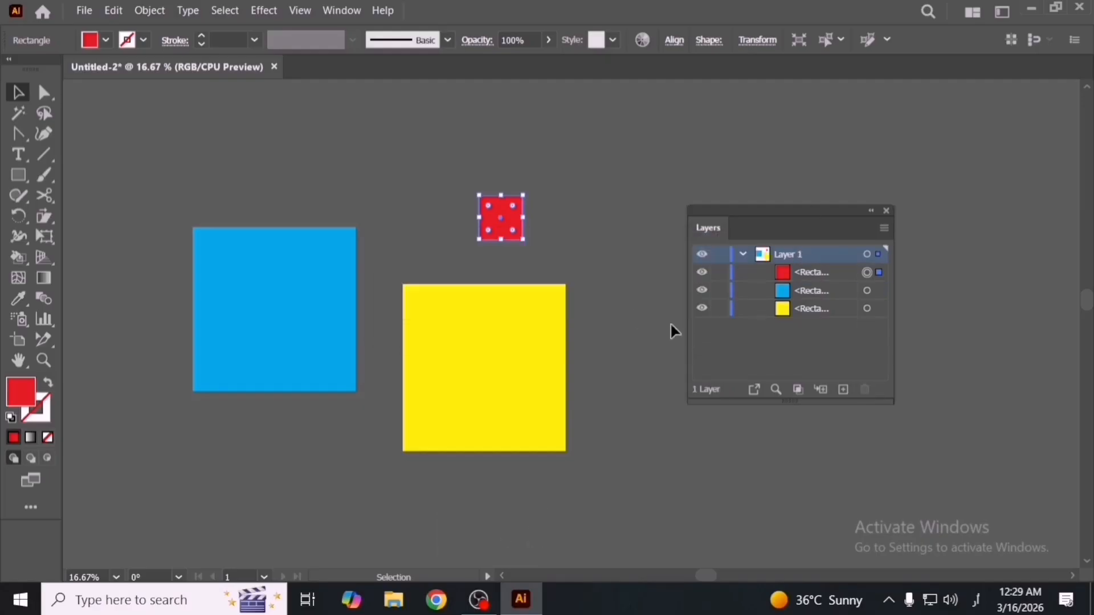
# Enlarge the red square above the yellow one, and hide everything on Layer 1 except the blue square.
pyautogui.moveTo(510, 229)
pyautogui.mouseDown()
pyautogui.moveTo(453, 221)
pyautogui.moveTo(492, 254)
pyautogui.moveTo(491, 239)
pyautogui.mouseUp()
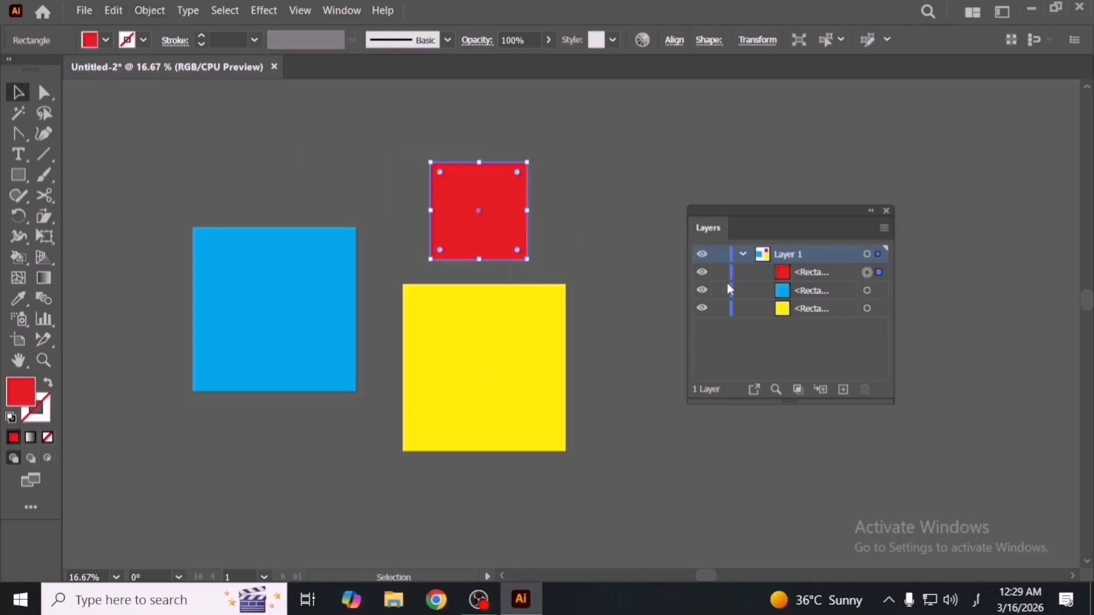
pyautogui.moveTo(709, 274); pyautogui.dragTo(709, 310)
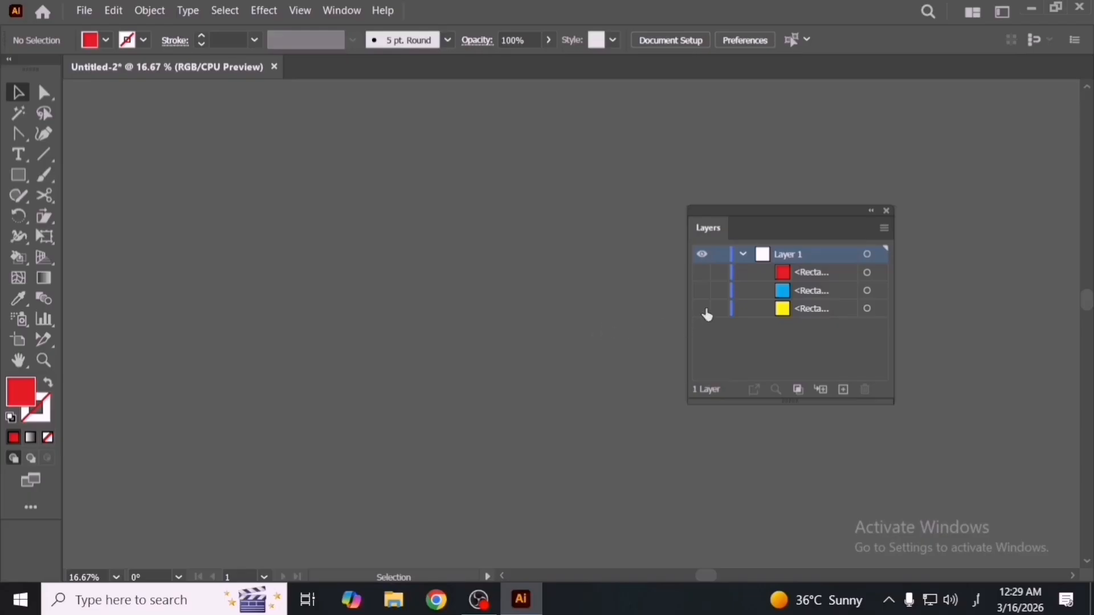
pyautogui.click(705, 294)
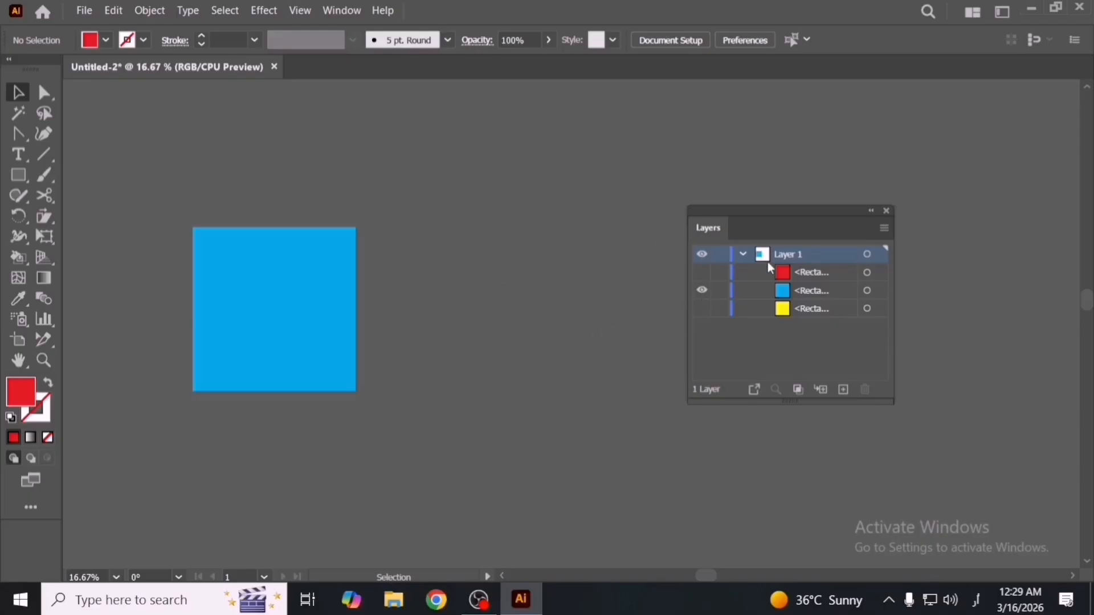
pyautogui.click(743, 254)
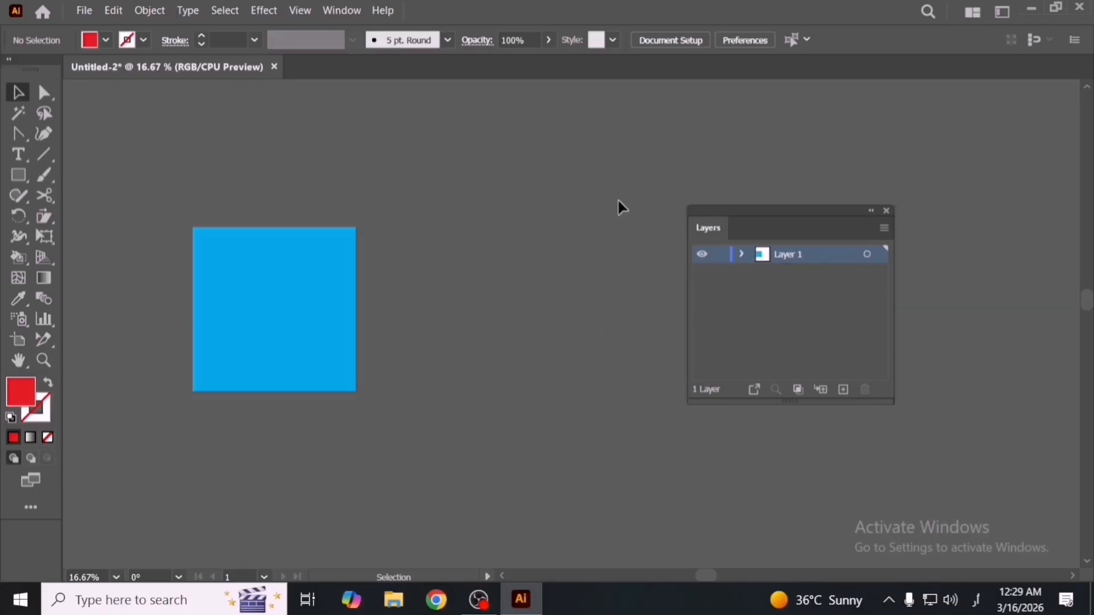
# Show all hidden objects again and clear the selection.
pyautogui.click(155, 14)
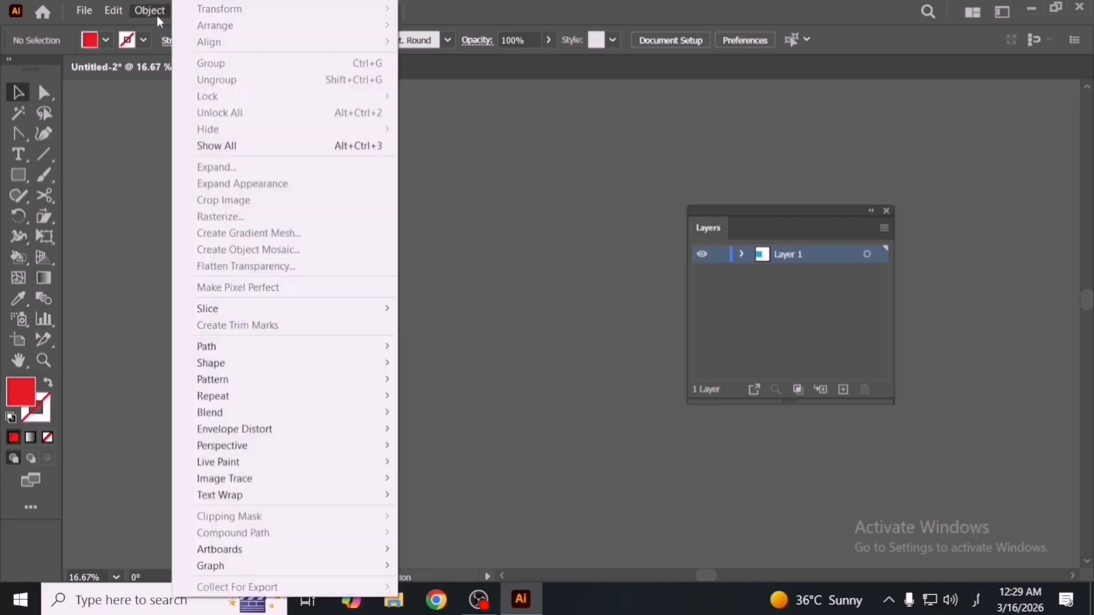
pyautogui.click(238, 147)
pyautogui.hotkey('ctrl', 'shift', 'a')
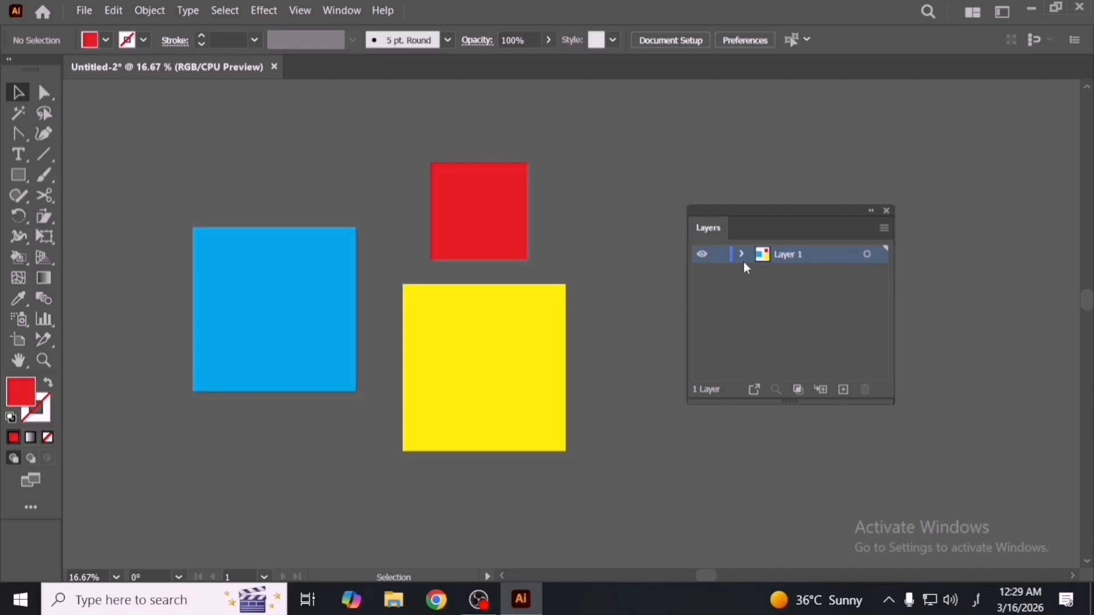
pyautogui.click(742, 254)
pyautogui.click(742, 254)
# Delete the blue, red and yellow squares from Layer 1.
pyautogui.moveTo(305, 157); pyautogui.dragTo(583, 395)
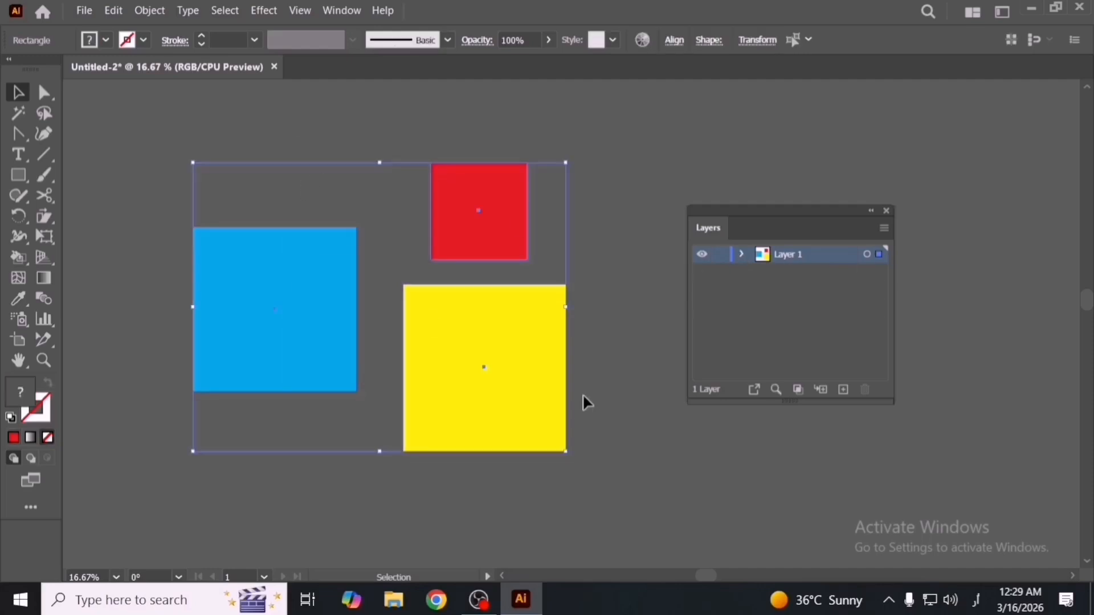
pyautogui.press('Delete')
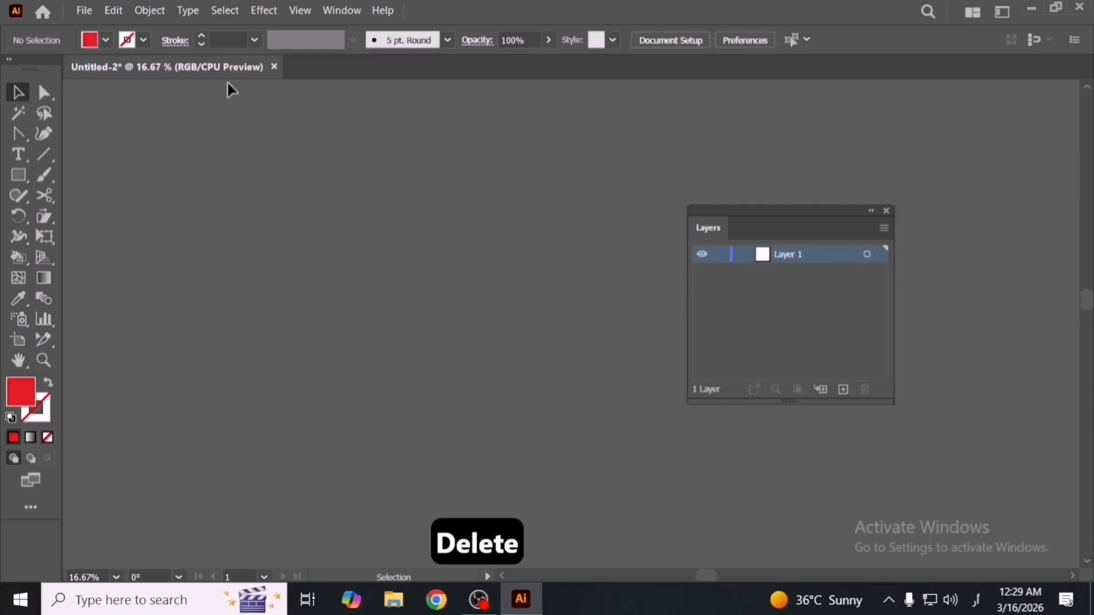
pyautogui.click(158, 17)
pyautogui.click(66, 191)
# Draw a large red square in the middle of the empty canvas and move it slightly to the right.
pyautogui.click(18, 175)
pyautogui.moveTo(450, 286)
pyautogui.mouseDown()
pyautogui.moveTo(541, 362)
pyautogui.moveTo(582, 419)
pyautogui.mouseUp()
pyautogui.press('v')
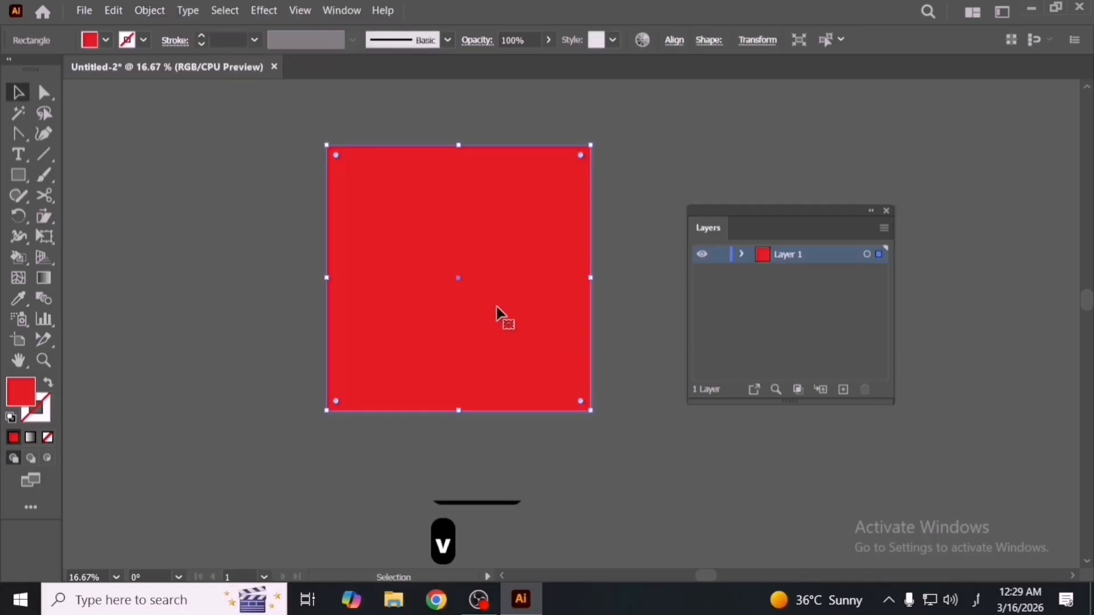
pyautogui.click(166, 15)
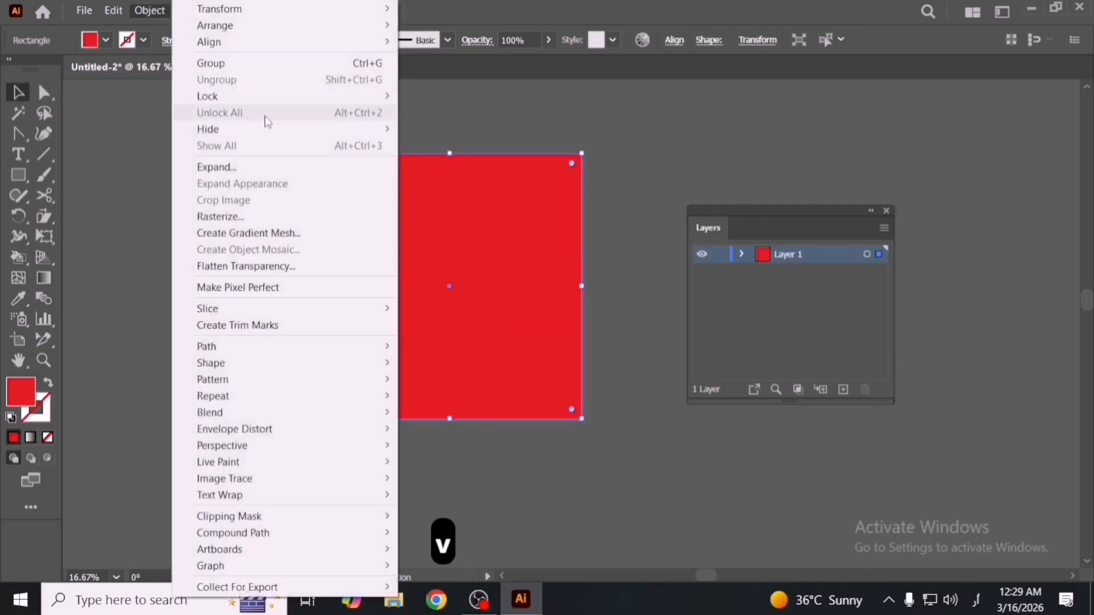
pyautogui.moveTo(271, 131)
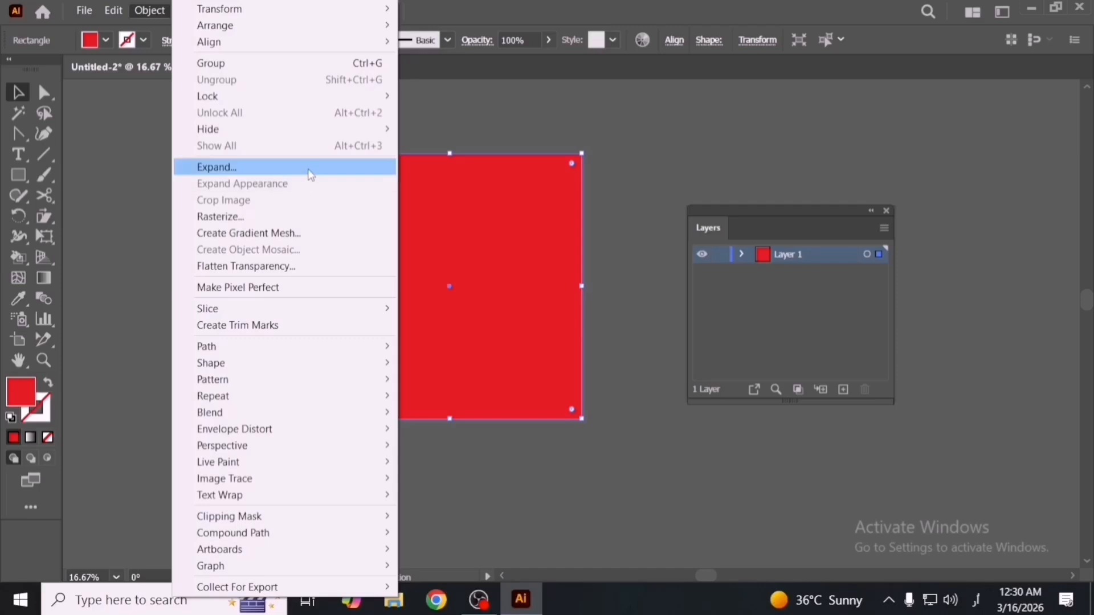
pyautogui.click(405, 145)
pyautogui.moveTo(495, 271); pyautogui.dragTo(588, 263)
# Add a large "Lorem ipsum" text to the left of the red square and place a copy below it.
pyautogui.press('space')
pyautogui.moveTo(313, 287); pyautogui.dragTo(502, 288)
pyautogui.click(20, 155)
pyautogui.click(278, 305)
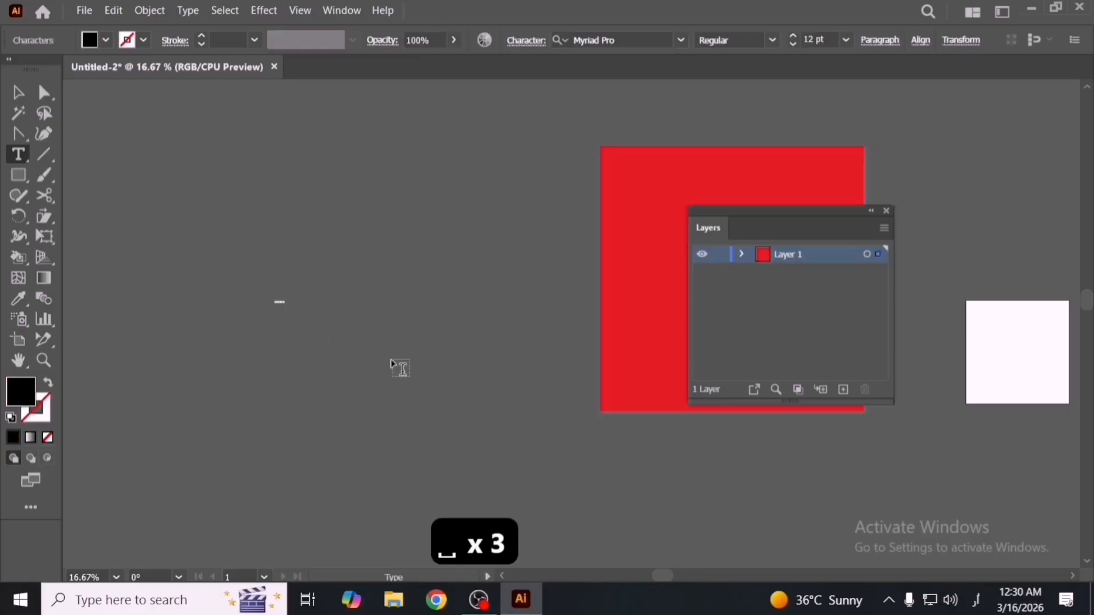
pyautogui.press('Escape')
pyautogui.moveTo(286, 308); pyautogui.dragTo(410, 377)
# Apply a Drop Shadow effect to the lower "Lorem ipsum" text and clear the selection.
pyautogui.click(260, 14)
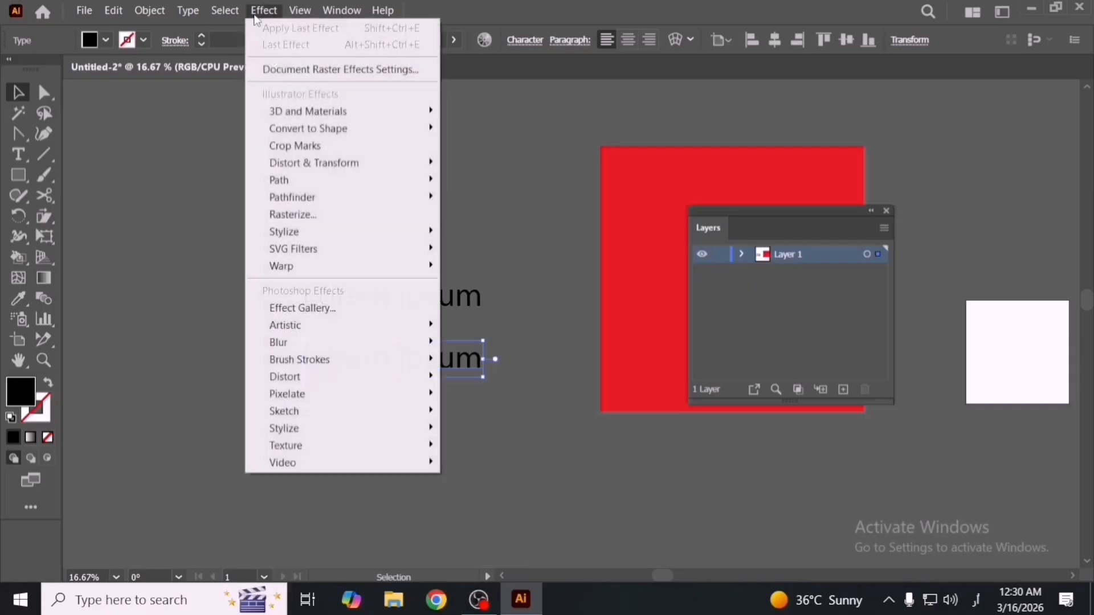
pyautogui.moveTo(399, 232)
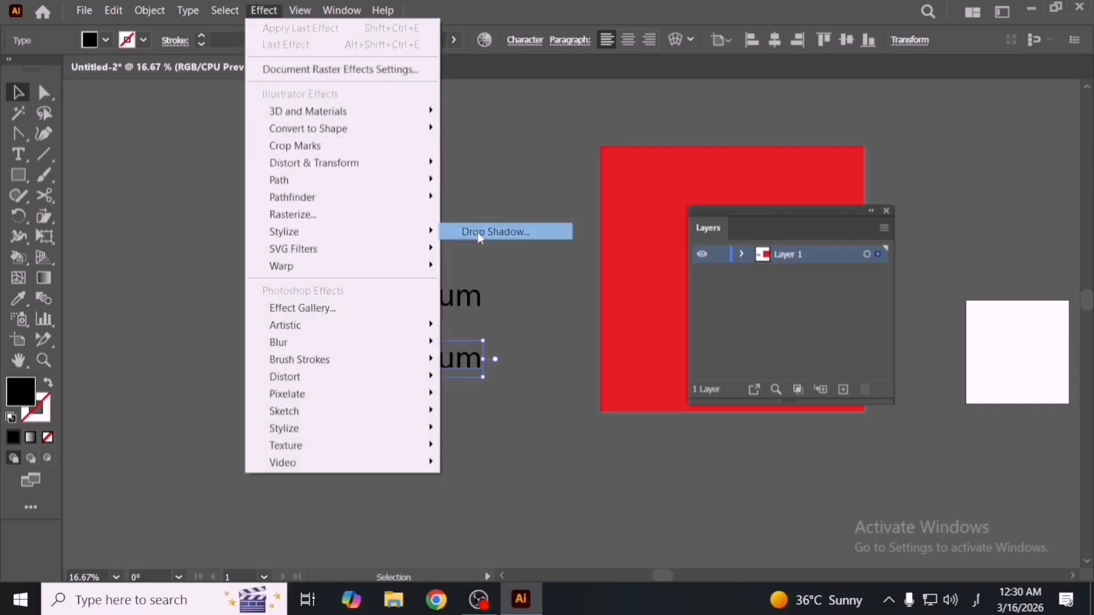
pyautogui.click(484, 232)
pyautogui.click(696, 422)
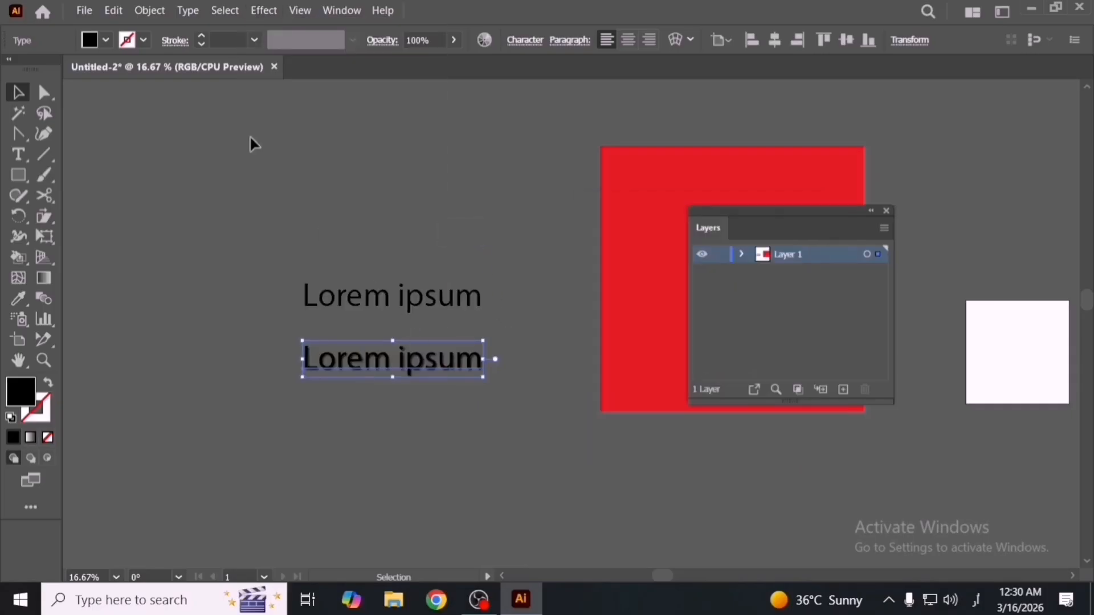
pyautogui.click(149, 10)
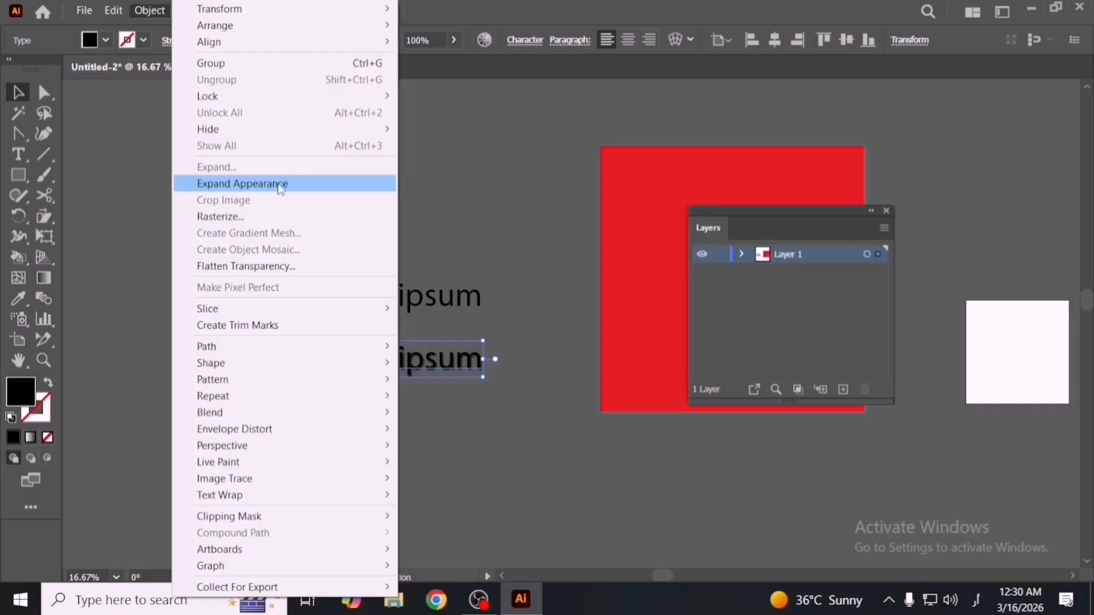
pyautogui.click(530, 276)
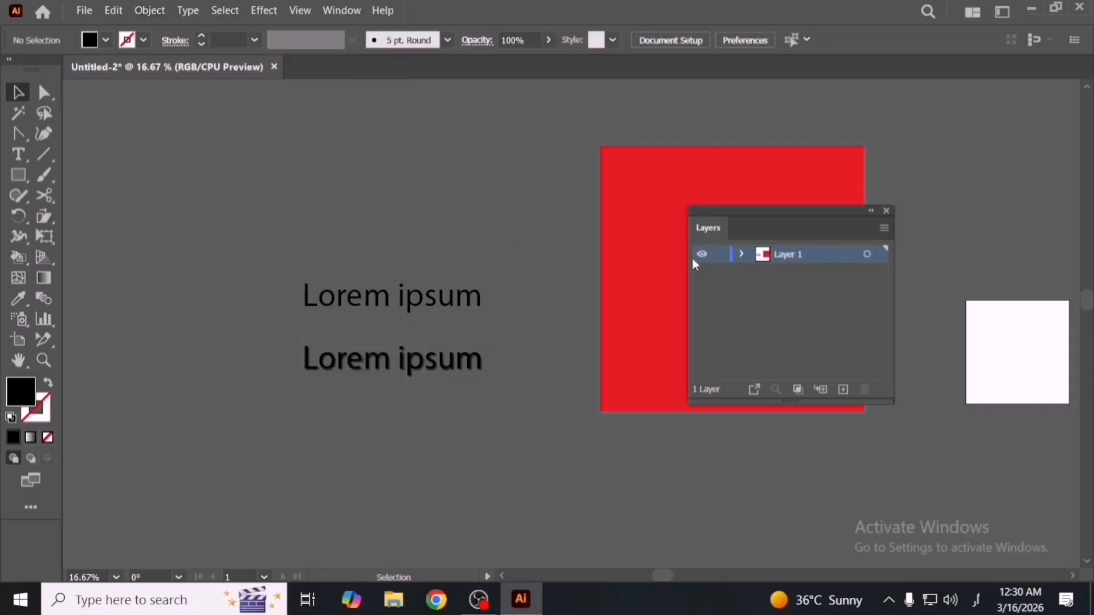
# Close the Layers panel and expand the appearance of the lower "Lorem ipsum" text with the drop shadow.
pyautogui.click(886, 211)
pyautogui.scroll(2, 376, 354)
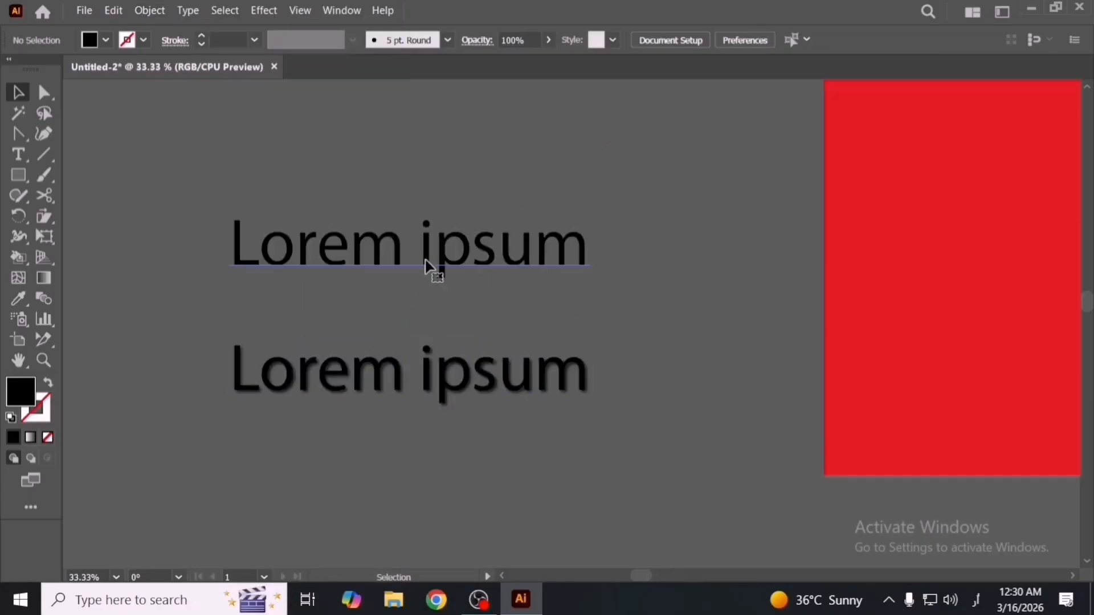
pyautogui.click(429, 265)
pyautogui.click(149, 11)
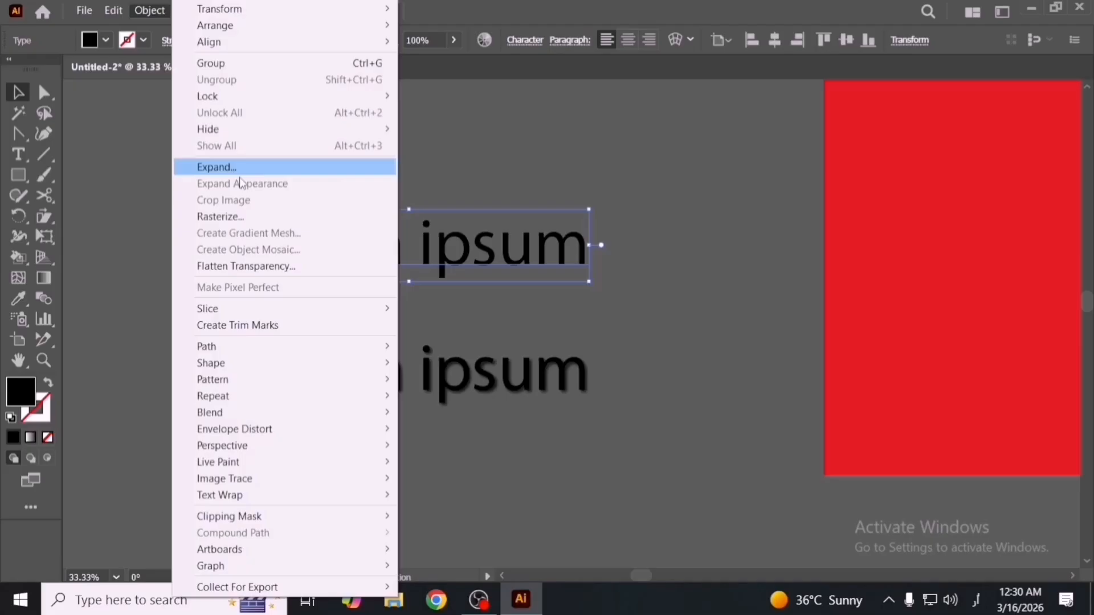
pyautogui.click(623, 383)
pyautogui.click(464, 378)
pyautogui.click(150, 10)
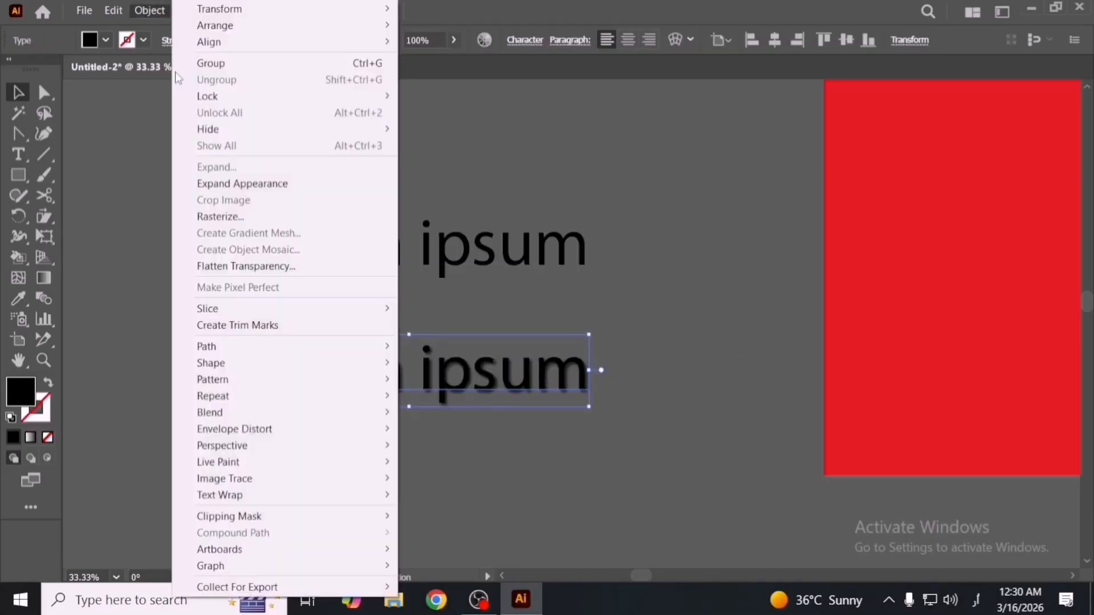
pyautogui.click(278, 183)
# Ungroup the expanded lower text and move its shadow image and lettering apart.
pyautogui.moveTo(492, 358); pyautogui.dragTo(495, 512)
pyautogui.rightClick(482, 362)
pyautogui.click(525, 226)
pyautogui.click(513, 386)
pyautogui.moveTo(530, 386); pyautogui.dragTo(584, 363)
pyautogui.moveTo(502, 481); pyautogui.dragTo(479, 442)
# Delete the separated shadow image and move the lower "Lorem ipsum" text up beneath the upper one.
pyautogui.click(615, 345)
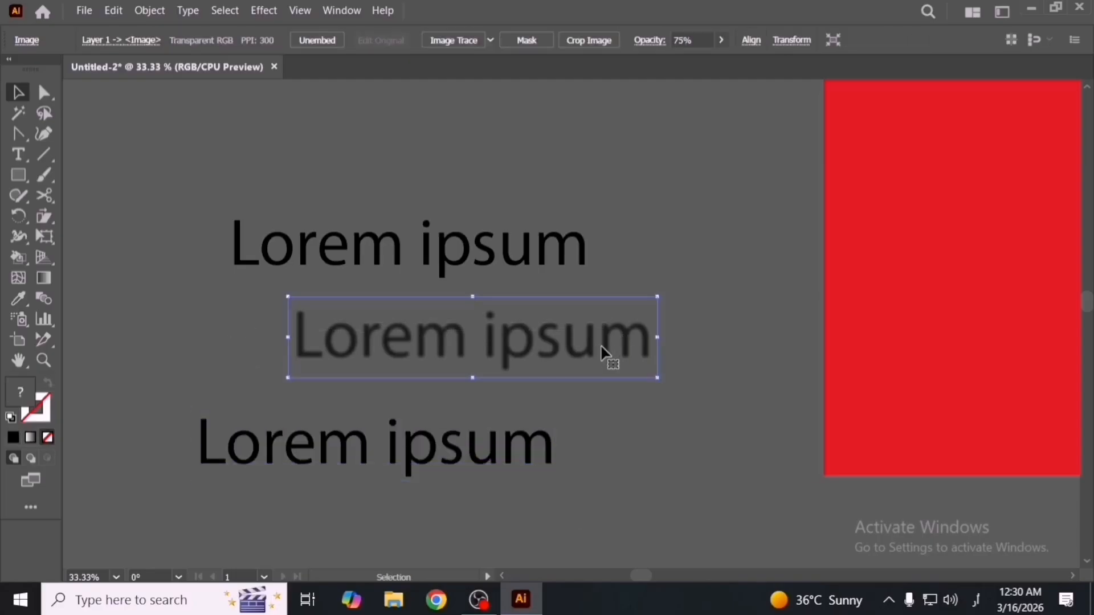
pyautogui.press('Delete')
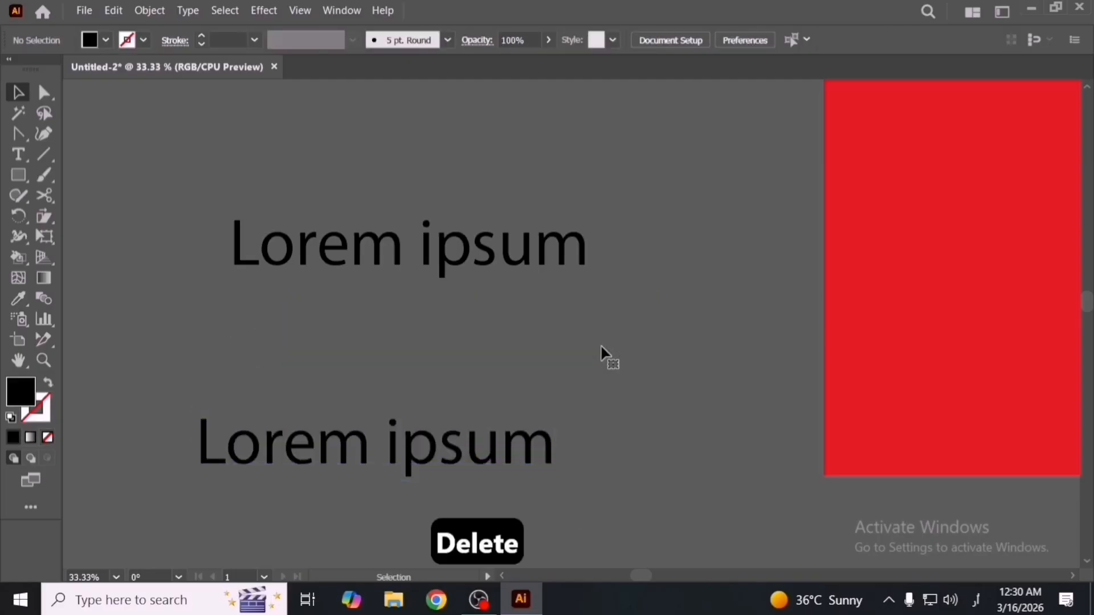
pyautogui.moveTo(471, 463); pyautogui.dragTo(491, 421)
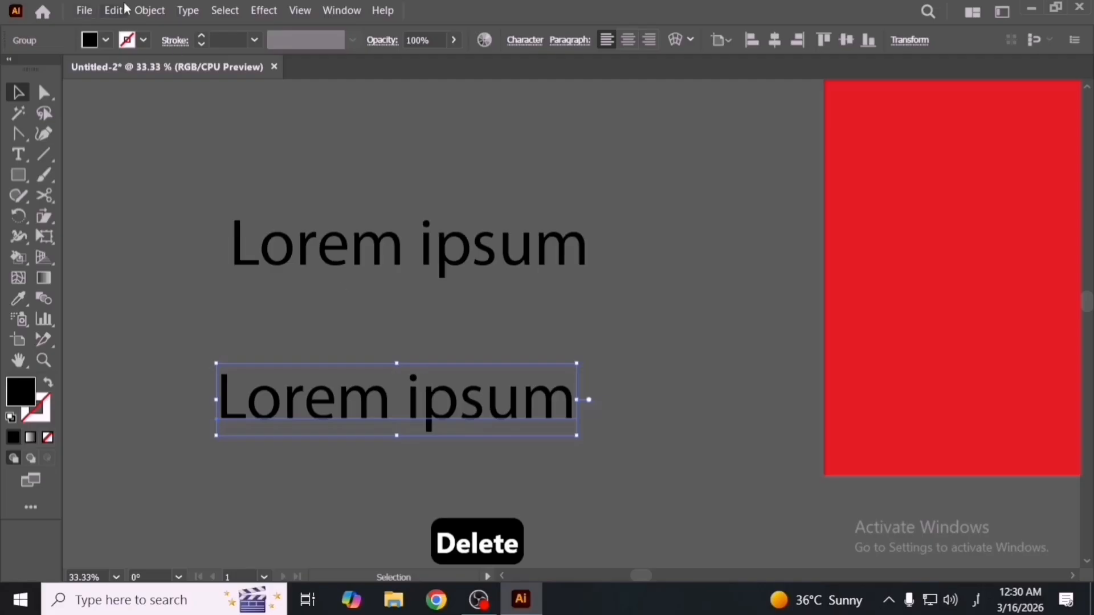
# Expand the lower "Lorem ipsum" text with the Object and Fill options enabled.
pyautogui.click(150, 10)
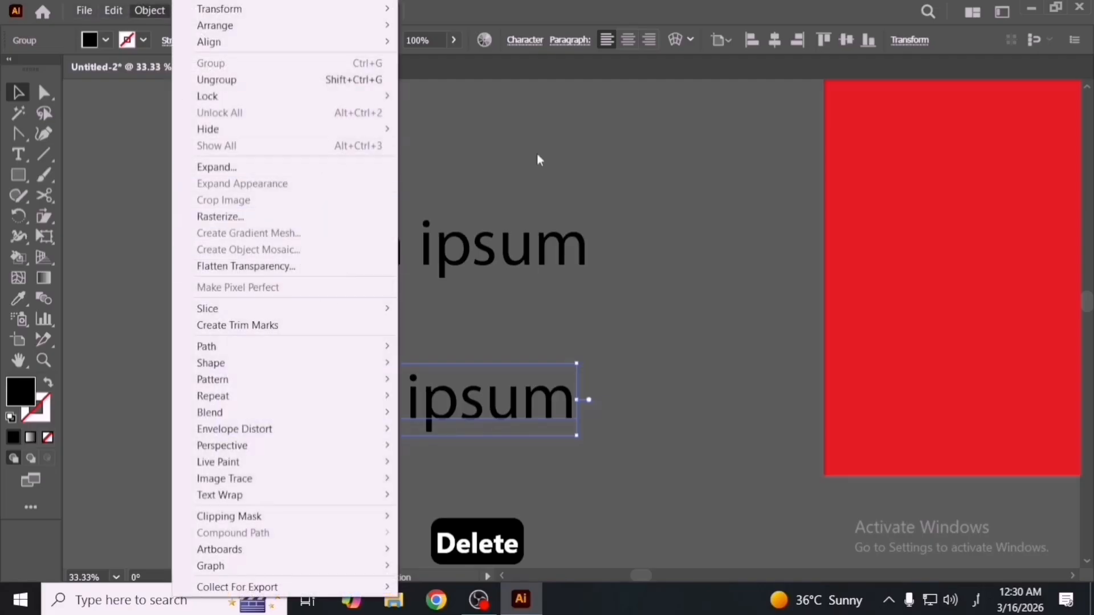
pyautogui.click(348, 169)
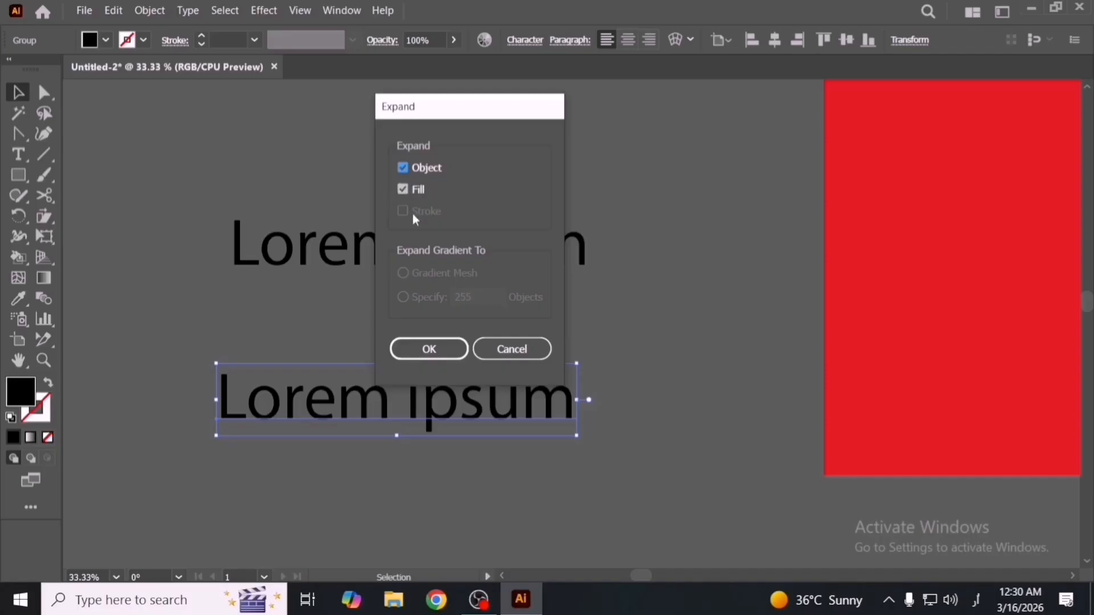
pyautogui.click(447, 344)
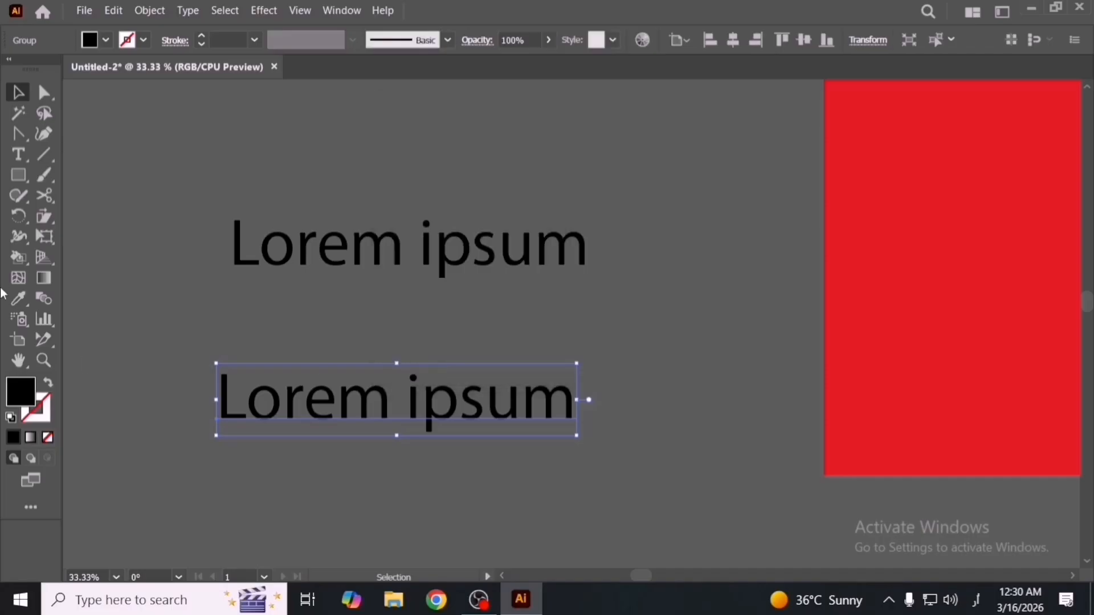
# Draw a small square beside the lower text with no fill and a 12 pt black stroke.
pyautogui.press('m')
pyautogui.moveTo(631, 347); pyautogui.dragTo(685, 383)
pyautogui.press('v')
pyautogui.click(48, 383)
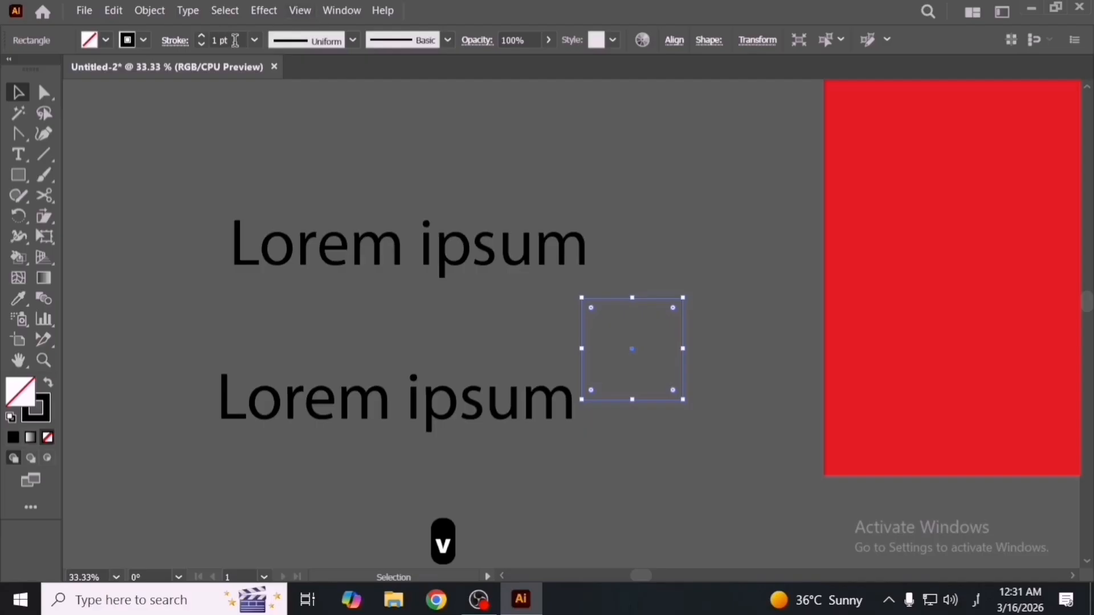
pyautogui.click(254, 41)
pyautogui.click(301, 303)
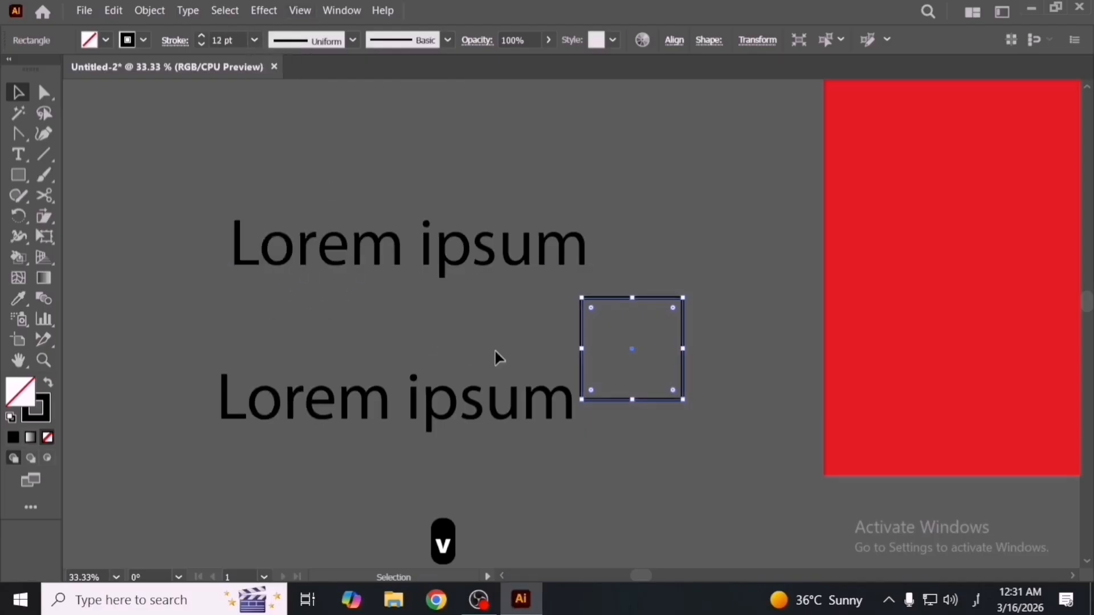
# Expand the small outlined square with the Fill and Stroke options enabled.
pyautogui.click(497, 347)
pyautogui.moveTo(514, 306); pyautogui.dragTo(614, 365)
pyautogui.scroll(3, 612, 359)
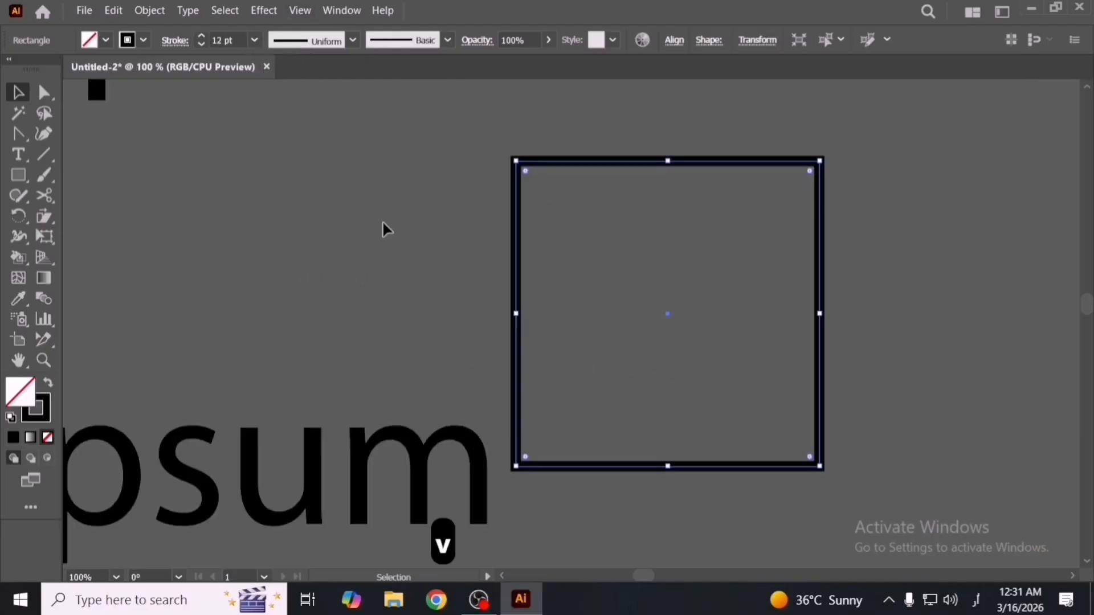
pyautogui.click(151, 11)
pyautogui.click(228, 166)
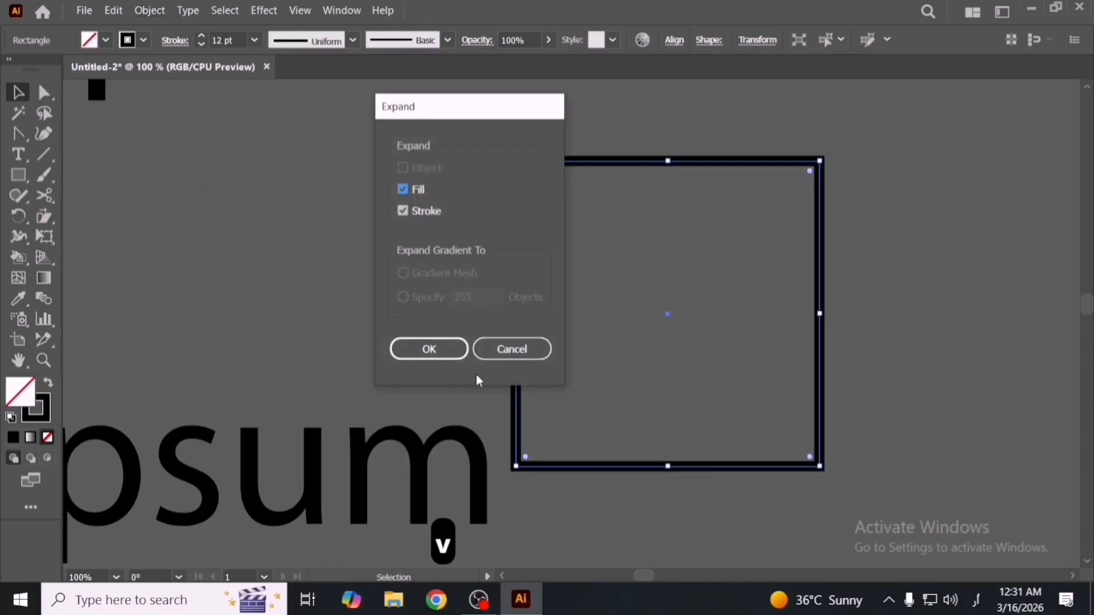
pyautogui.press('Return')
# Inspect the expanded square's paths in Outline view, return to the normal preview and select the square.
pyautogui.click(566, 368)
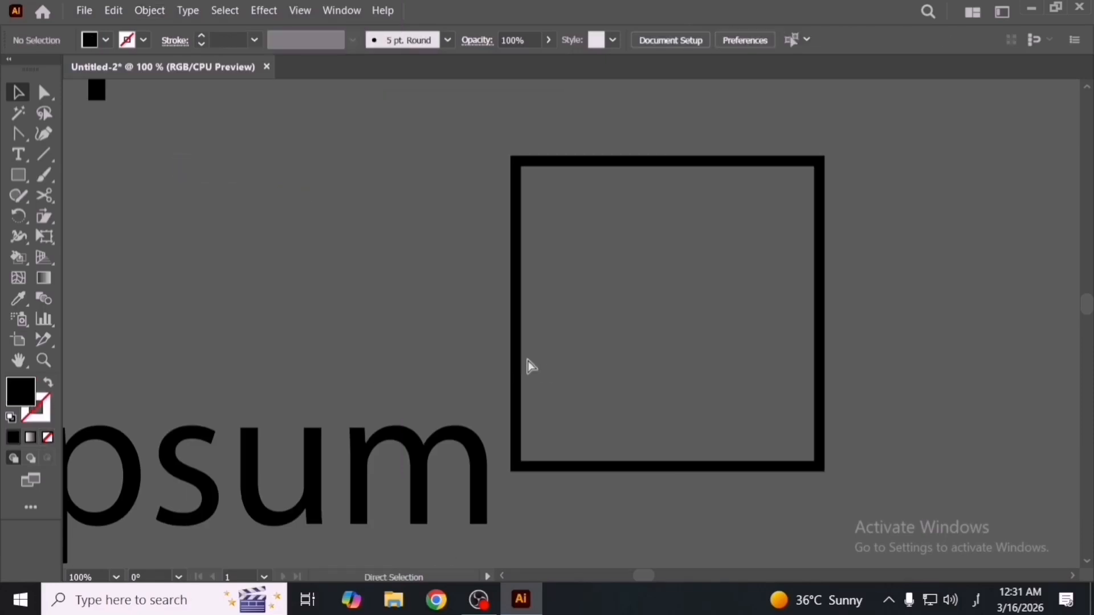
pyautogui.hotkey('ctrl', 'y')
pyautogui.hotkey('ctrl', 'y')
pyautogui.click(519, 364)
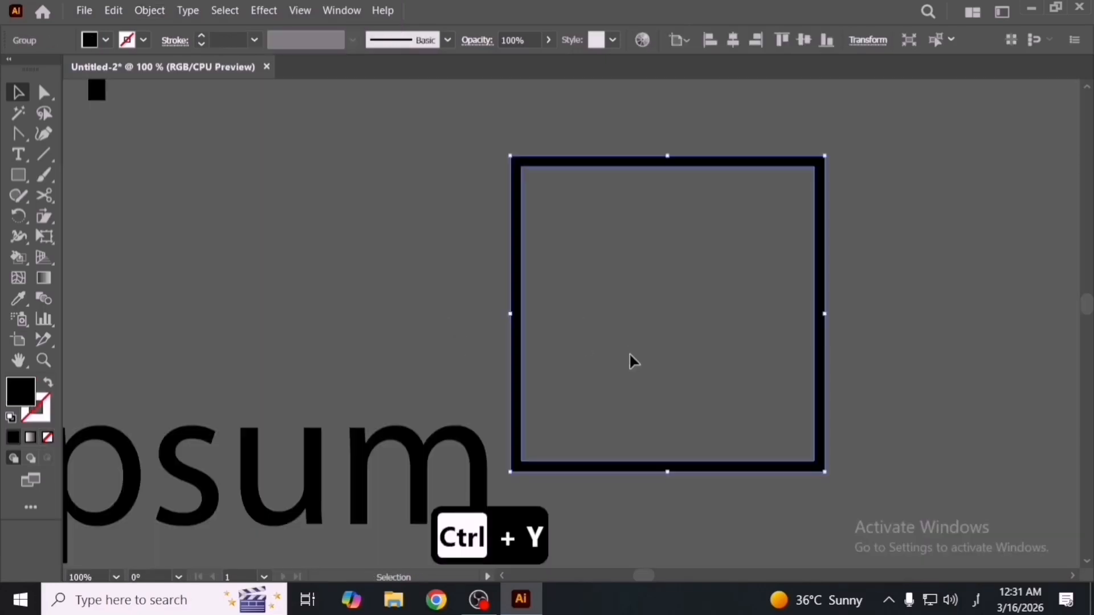
# Delete the expanded square and both "Lorem ipsum" texts, leaving only the red square.
pyautogui.press('Delete')
pyautogui.hotkey('ctrl', '0')
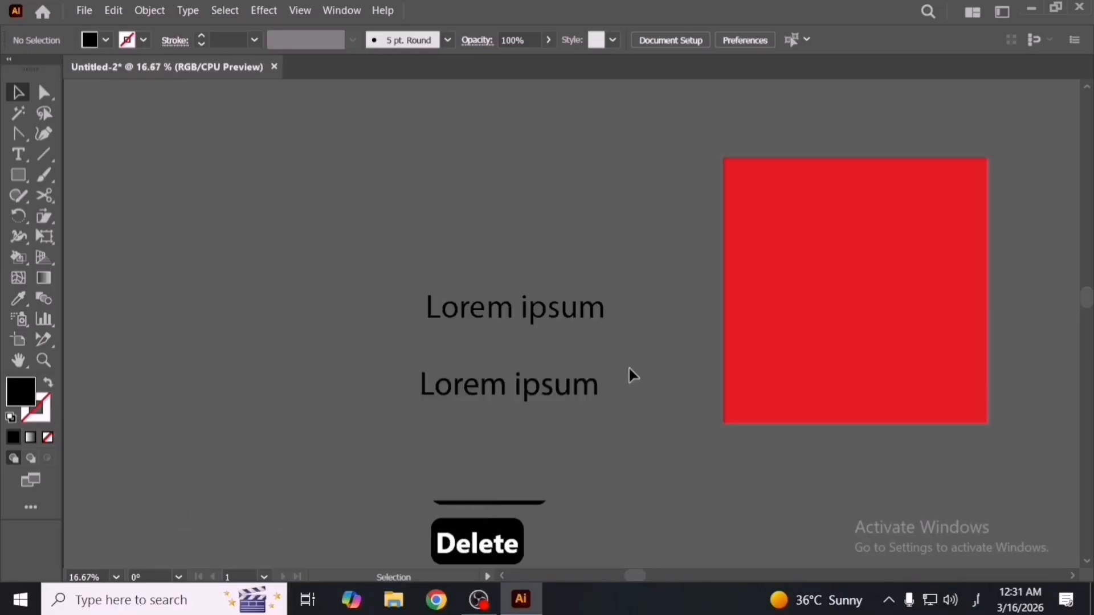
pyautogui.moveTo(389, 277); pyautogui.dragTo(506, 411)
pyautogui.press('Delete')
pyautogui.click(150, 11)
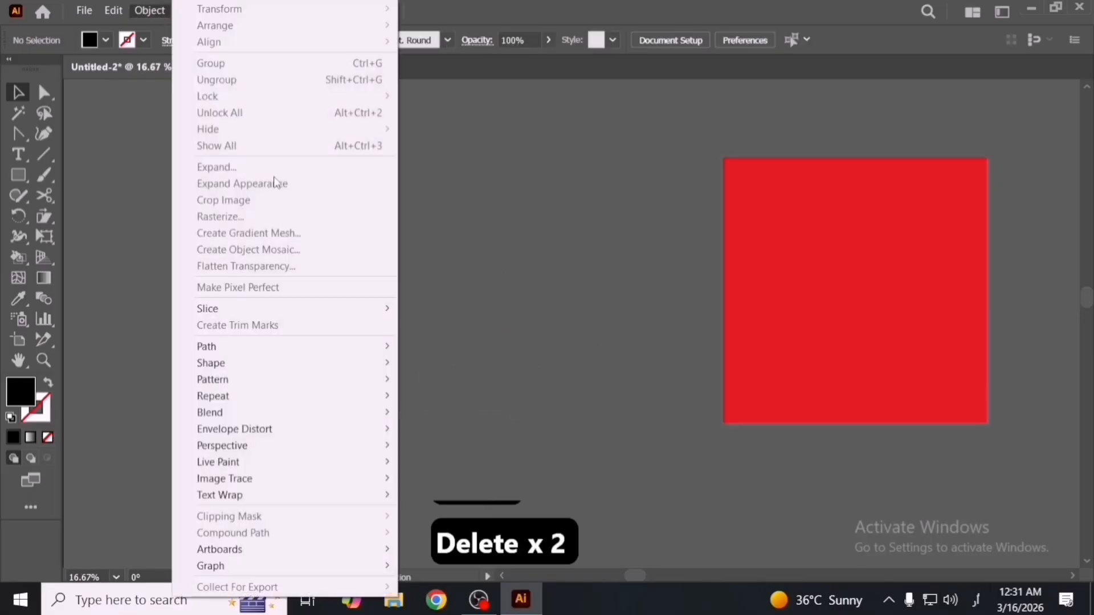
pyautogui.click(495, 173)
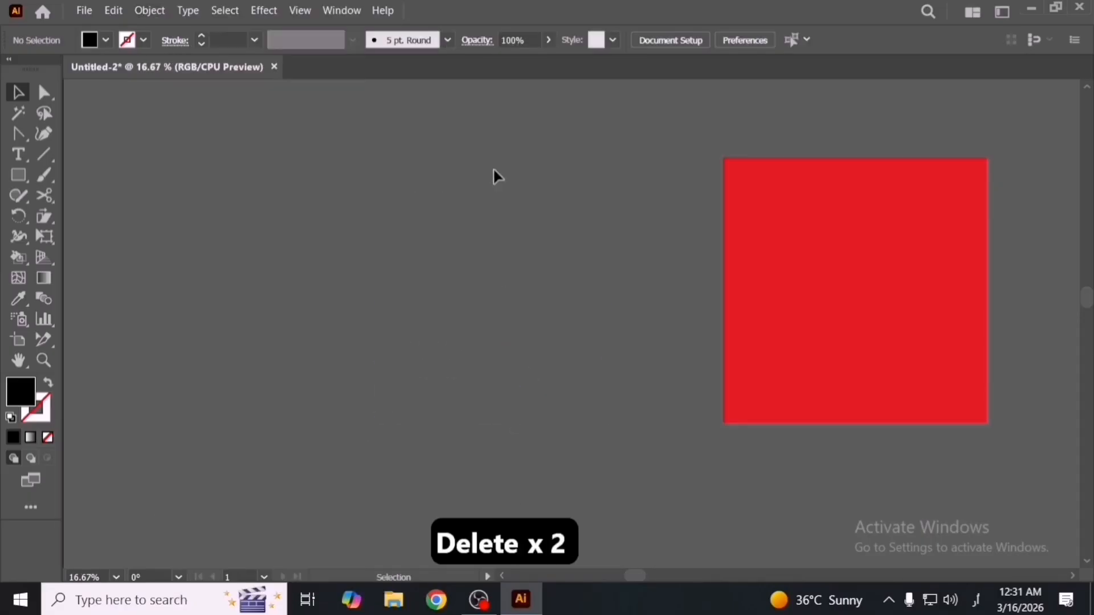
# Place the anime-girl-hatsune image from the Downloads folder to the left of the red square and embed it.
pyautogui.click(399, 609)
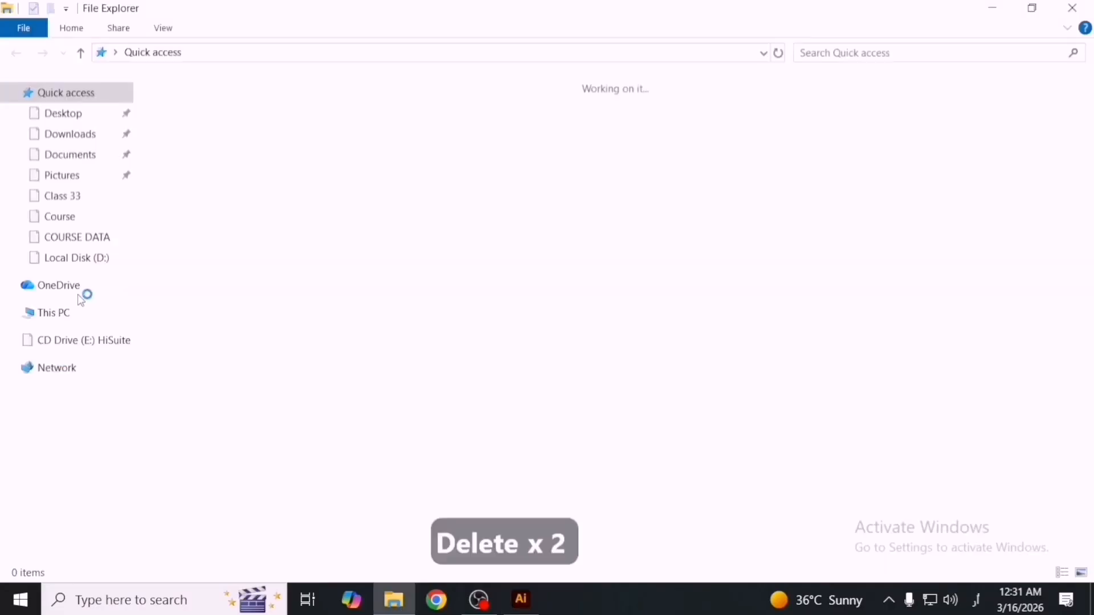
pyautogui.click(74, 134)
pyautogui.moveTo(211, 146); pyautogui.dragTo(464, 287)
pyautogui.moveTo(506, 333); pyautogui.dragTo(512, 361)
pyautogui.click(280, 41)
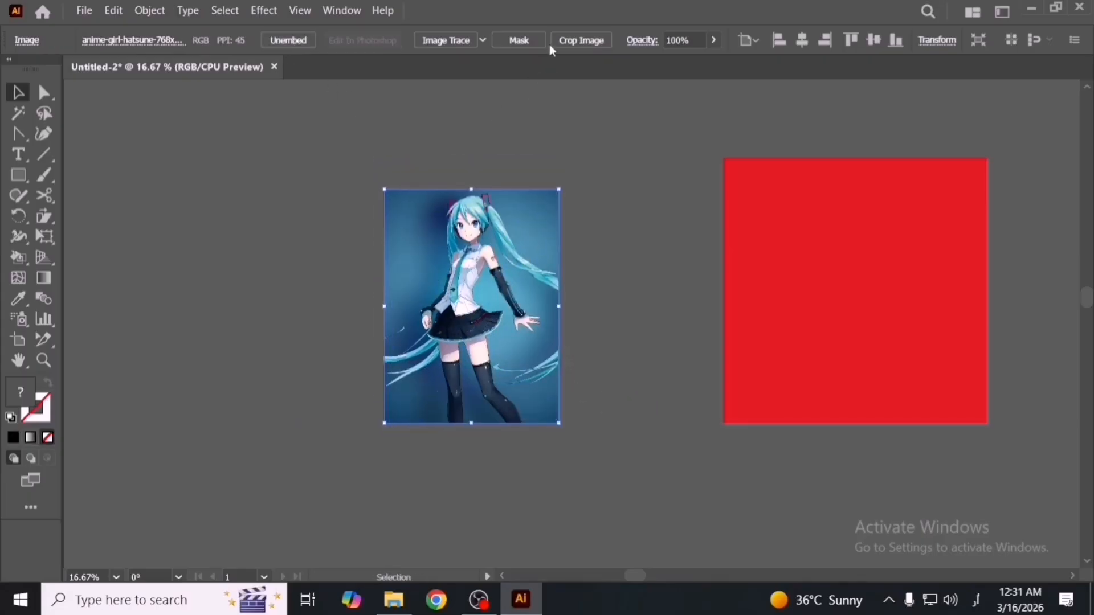
# Try cropping the placed image to the suggested crop area, and undo the crop.
pyautogui.click(591, 43)
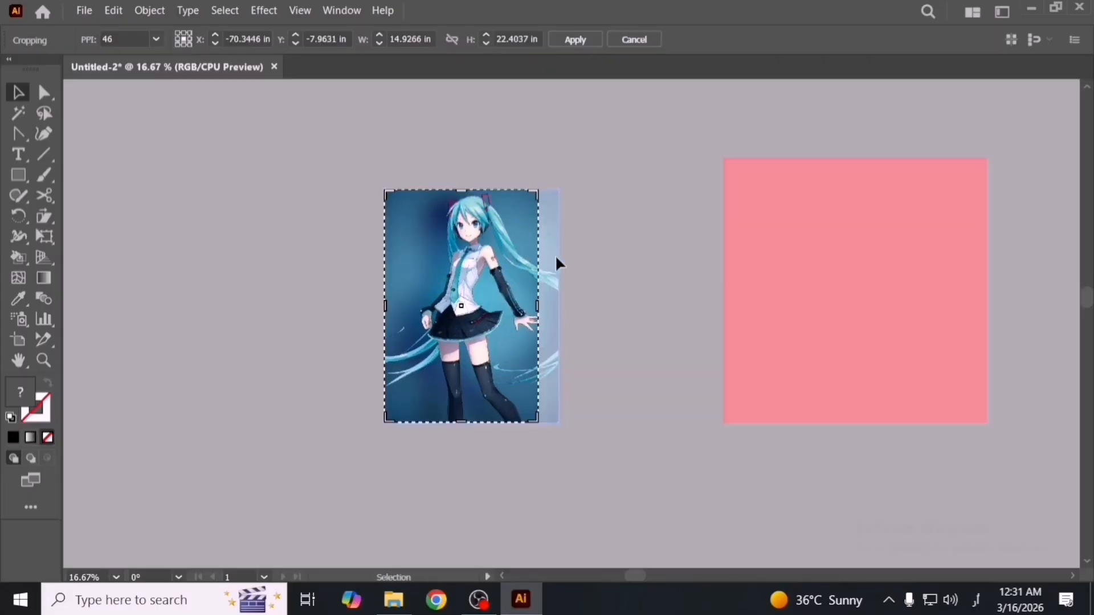
pyautogui.hotkey('ctrl', 'z')
pyautogui.press('Return')
pyautogui.hotkey('ctrl', 'z')
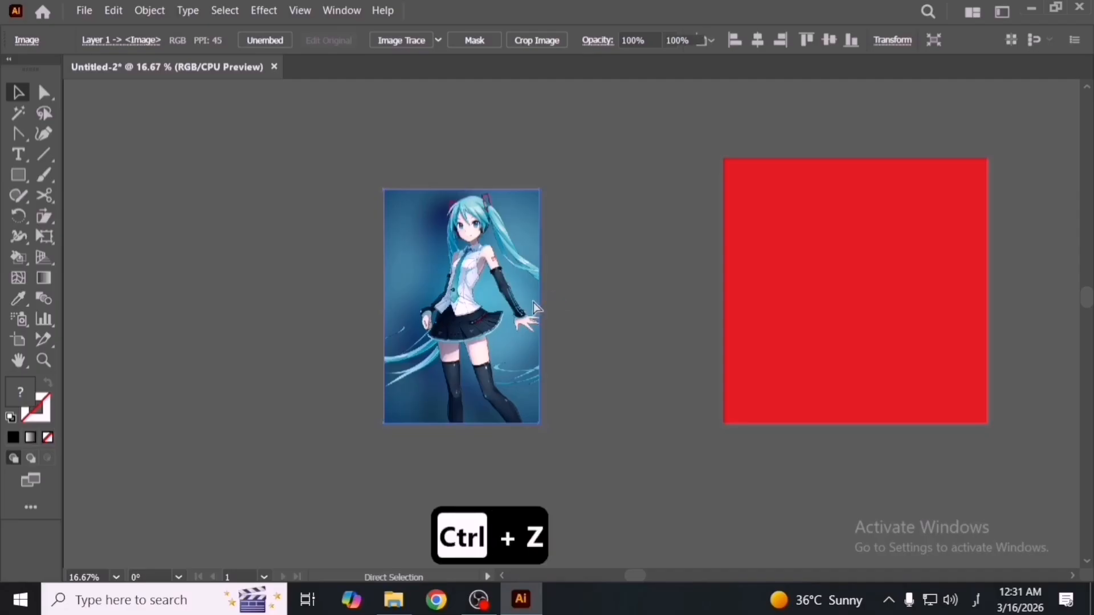
pyautogui.hotkey('ctrl', 'z')
# Try cropping the image to its upper part by raising the lower edge of the crop area, and undo it.
pyautogui.click(150, 10)
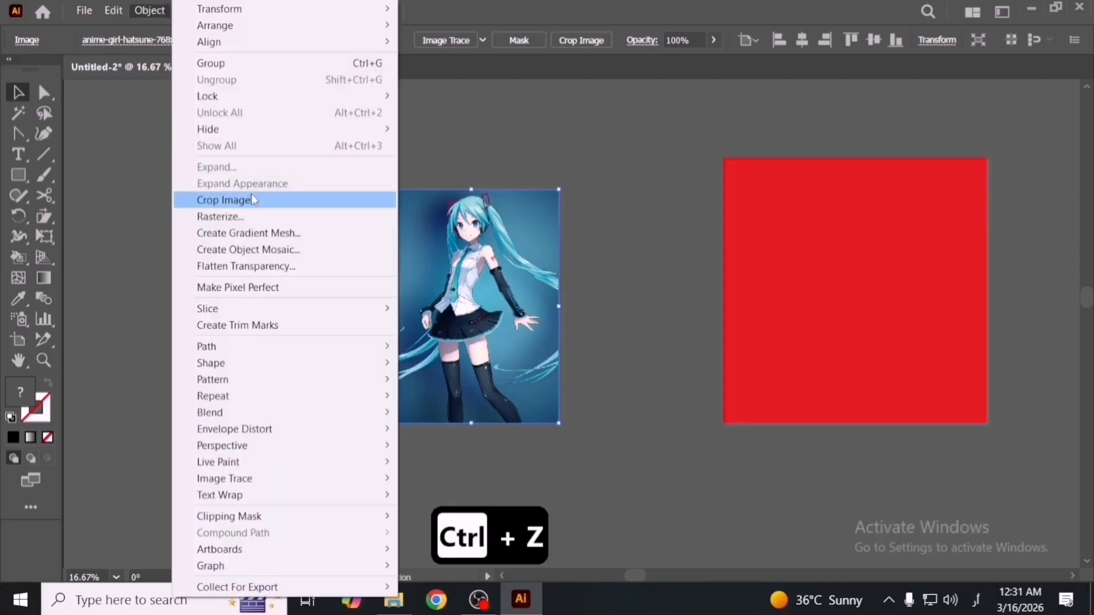
pyautogui.click(254, 199)
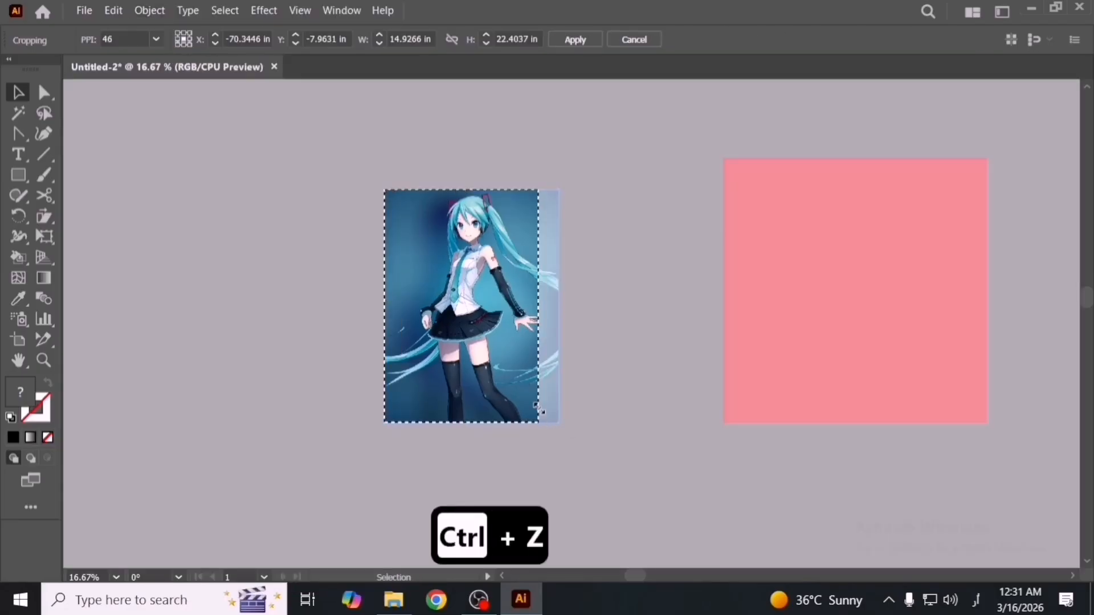
pyautogui.moveTo(537, 407); pyautogui.dragTo(539, 336)
pyautogui.press('Return')
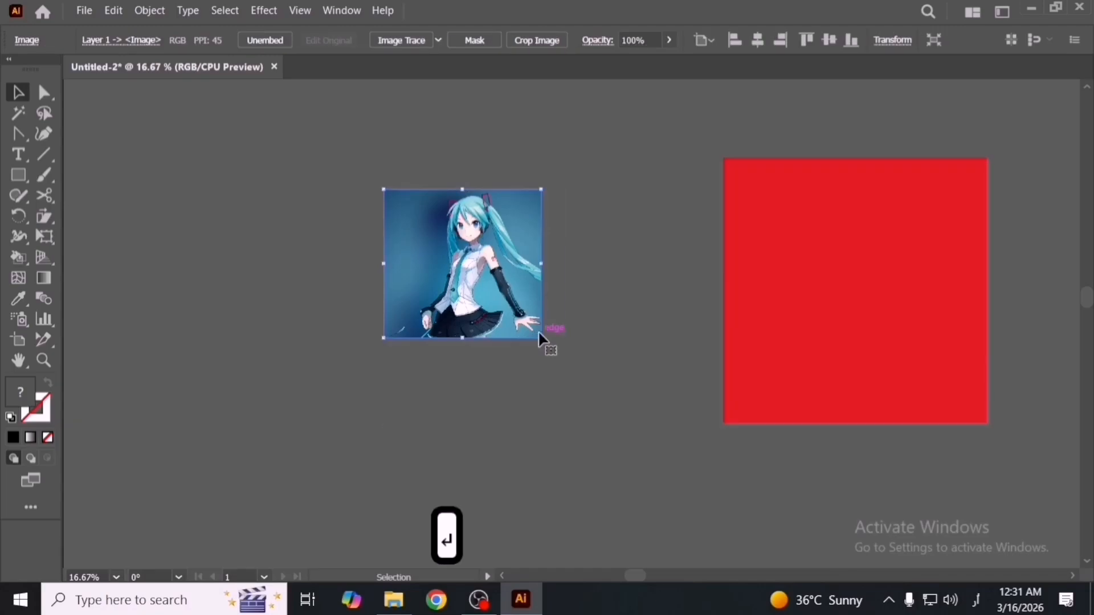
pyautogui.hotkey('ctrl', 'z')
pyautogui.click(147, 14)
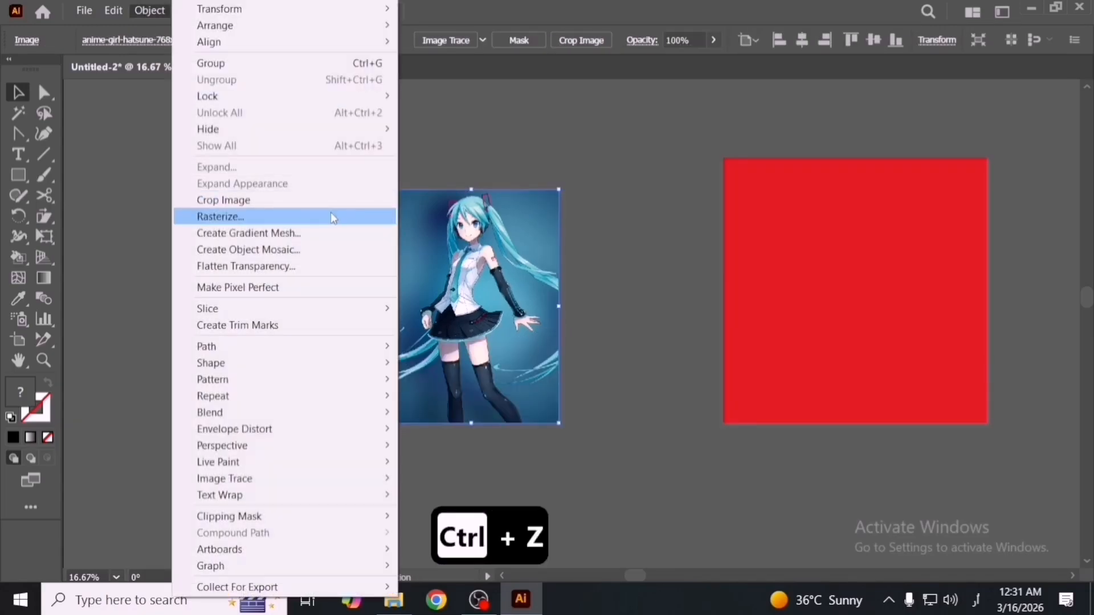
pyautogui.click(496, 134)
# Draw a black square that exactly covers the white artboard.
pyautogui.press('space')
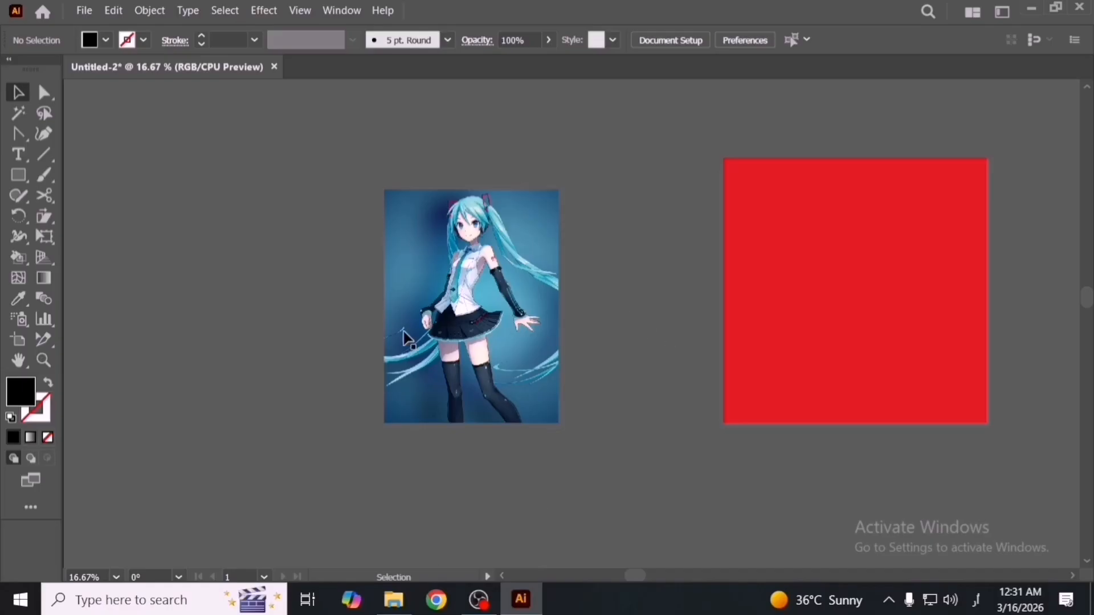
pyautogui.moveTo(409, 341); pyautogui.dragTo(569, 324)
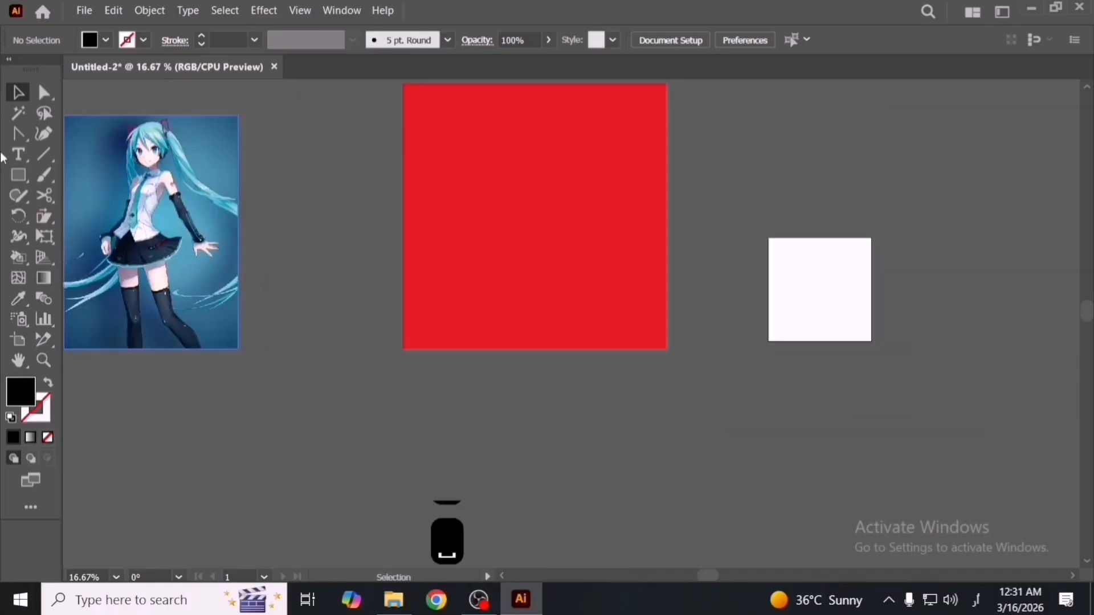
pyautogui.click(19, 136)
pyautogui.moveTo(21, 139); pyautogui.dragTo(85, 132)
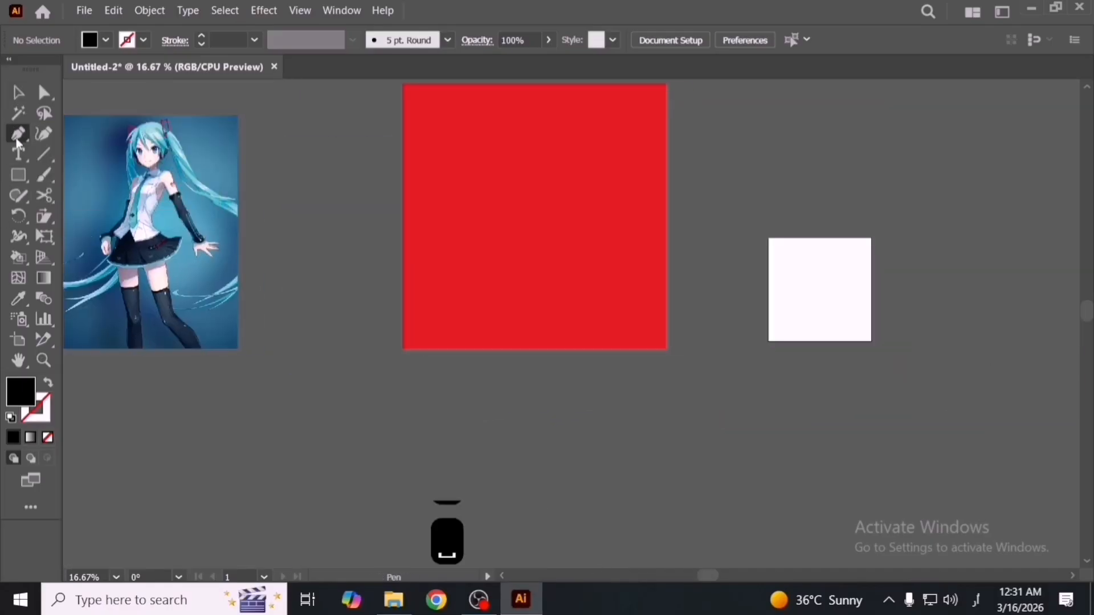
pyautogui.click(19, 174)
pyautogui.hscroll(5, 557, 288)
pyautogui.scroll(2, 531, 285)
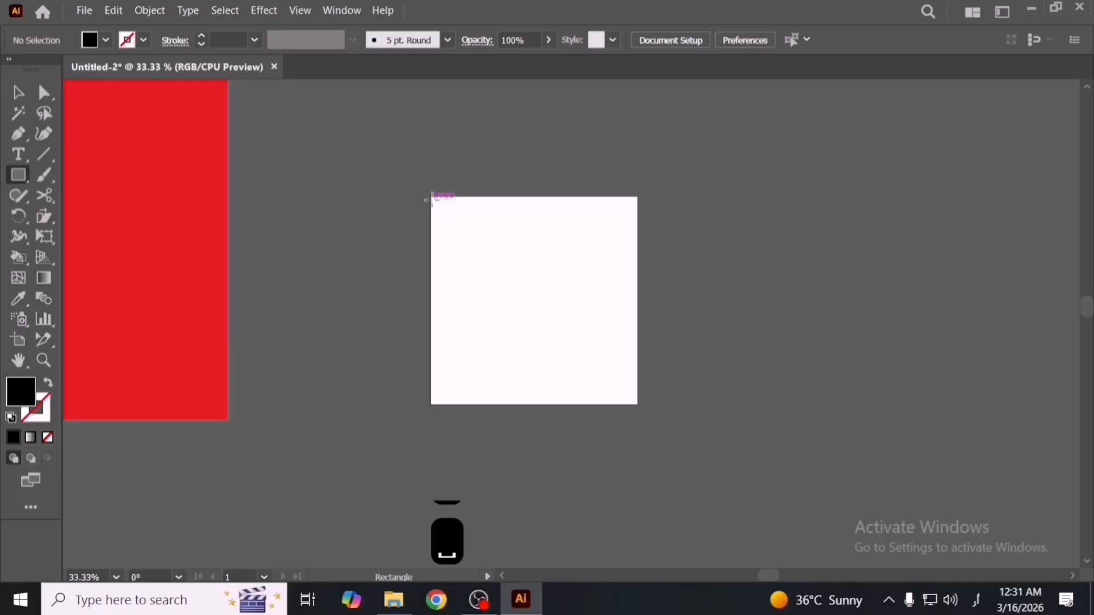
pyautogui.moveTo(432, 198); pyautogui.dragTo(638, 405)
pyautogui.press('v')
# Draw a black circle overlapping one vertical edge of the black square and place a copy over the opposite edge.
pyautogui.scroll(3, 619, 345)
pyautogui.rightClick(20, 176)
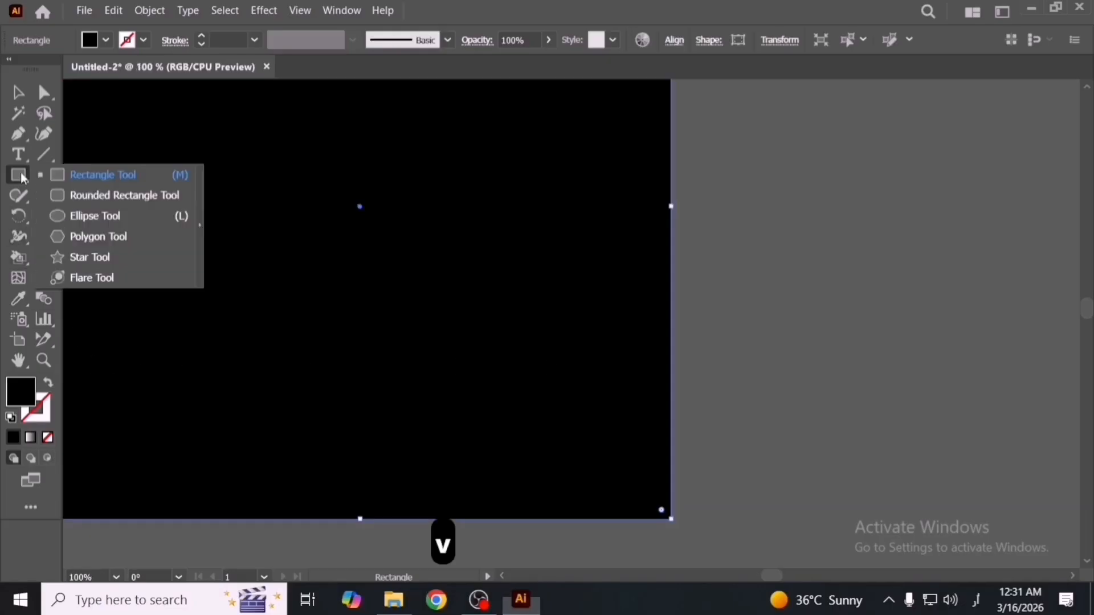
pyautogui.click(104, 219)
pyautogui.press('space')
pyautogui.moveTo(631, 309); pyautogui.dragTo(635, 341)
pyautogui.moveTo(597, 270); pyautogui.dragTo(554, 341)
pyautogui.press('v')
pyautogui.scroll(-3, 774, 342)
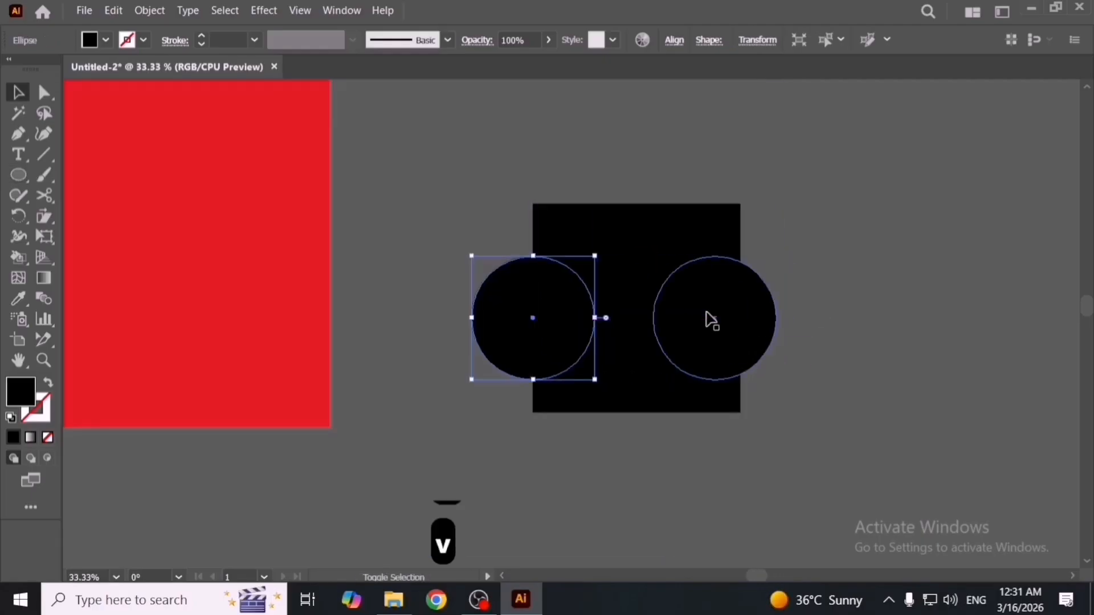
# Select both circles and change their fill to a neutral gray.
pyautogui.keyDown('shift'); pyautogui.click(708, 317); pyautogui.keyUp('shift')
pyautogui.doubleClick(20, 391)
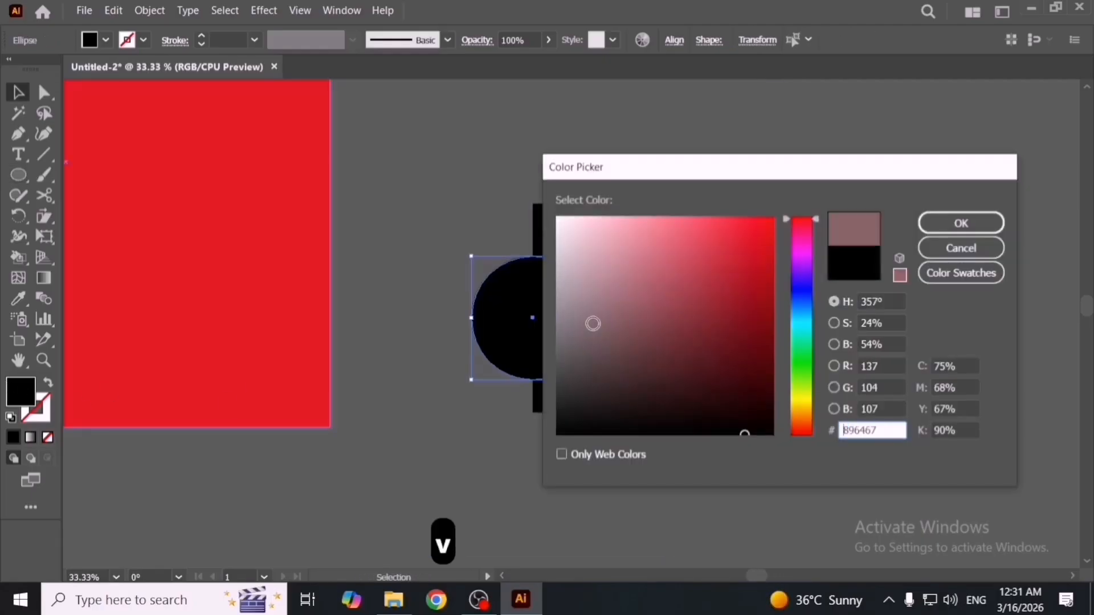
pyautogui.write('6b6b6b')
pyautogui.press('Return')
# Remove the parts of both gray circles that extend beyond the black square with Shape Builder.
pyautogui.moveTo(453, 218); pyautogui.dragTo(832, 418)
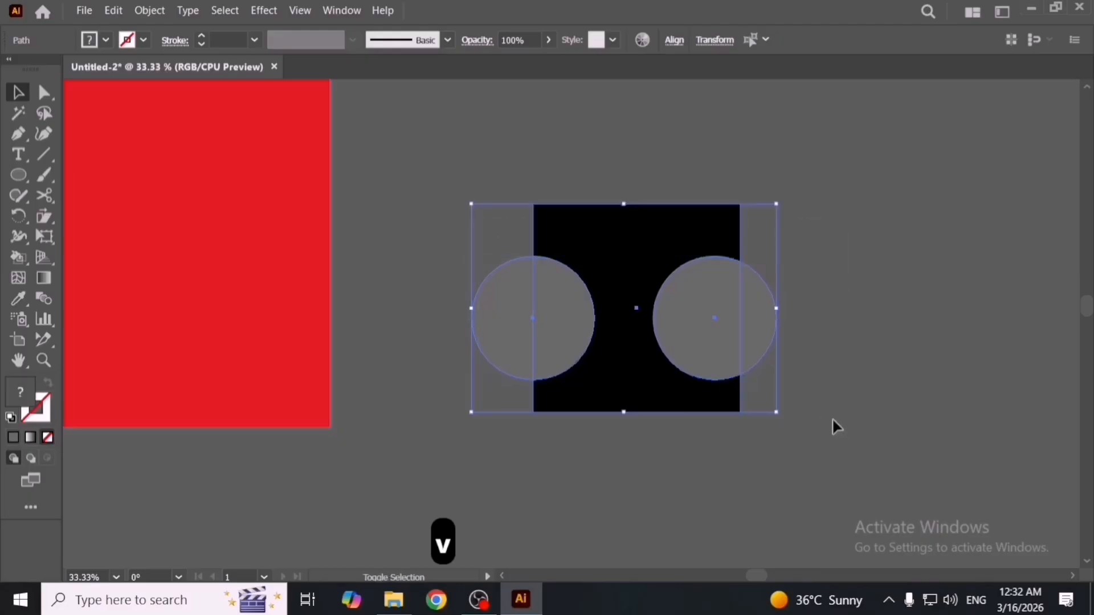
pyautogui.hotkey('shift', 'm')
pyautogui.keyDown('alt'); pyautogui.click(755, 350); pyautogui.keyUp('alt')
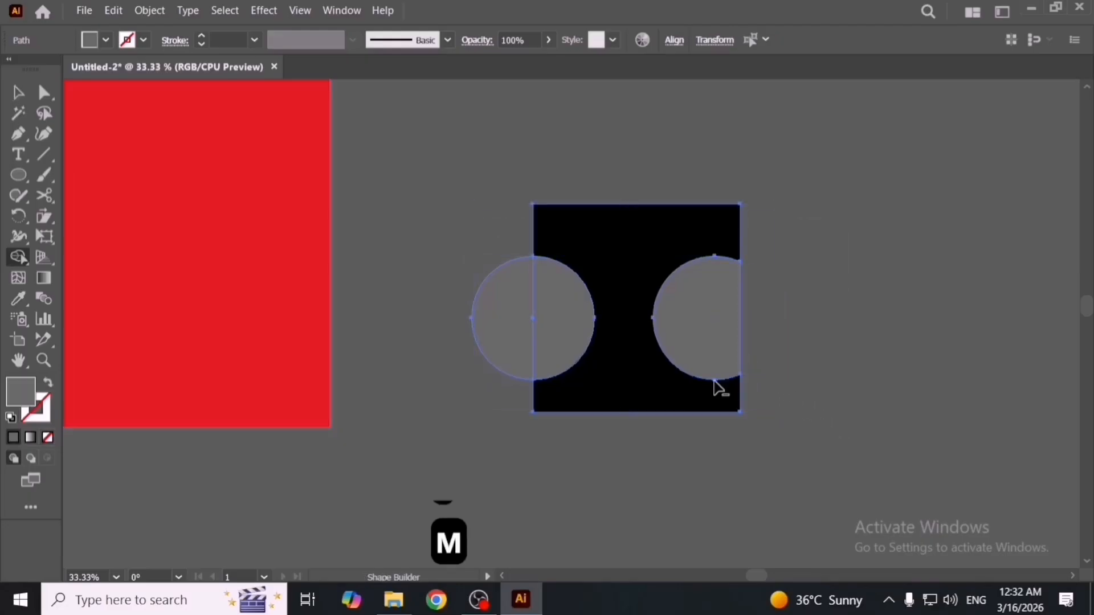
pyautogui.keyDown('alt'); pyautogui.click(491, 340); pyautogui.keyUp('alt')
# Select the trimmed artwork, check the color models offered by Rasterize, and cancel without applying it.
pyautogui.press('v')
pyautogui.moveTo(521, 226); pyautogui.dragTo(783, 462)
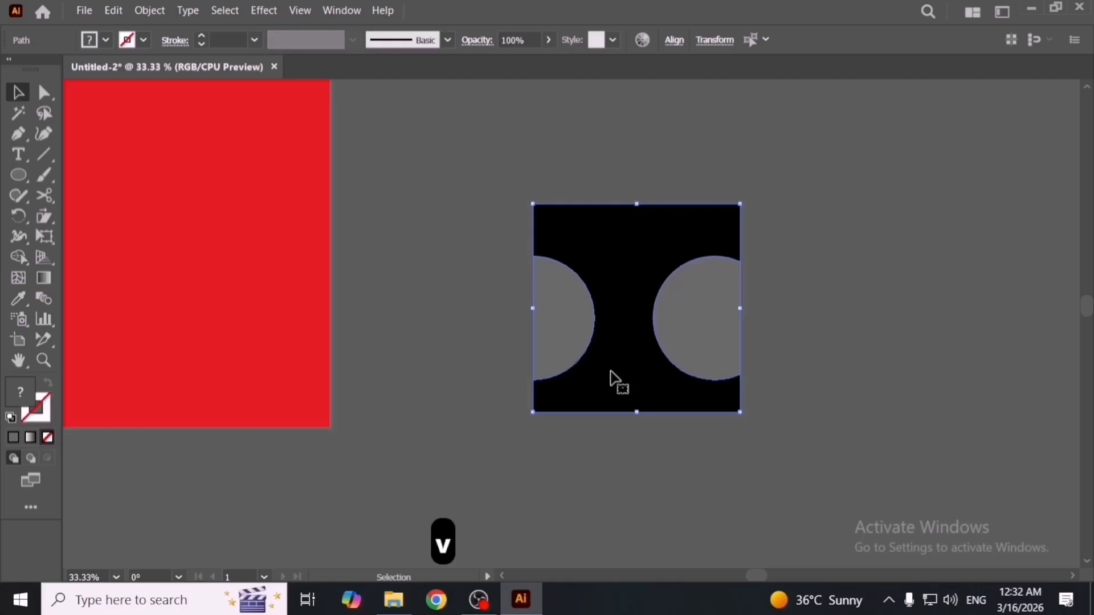
pyautogui.click(149, 10)
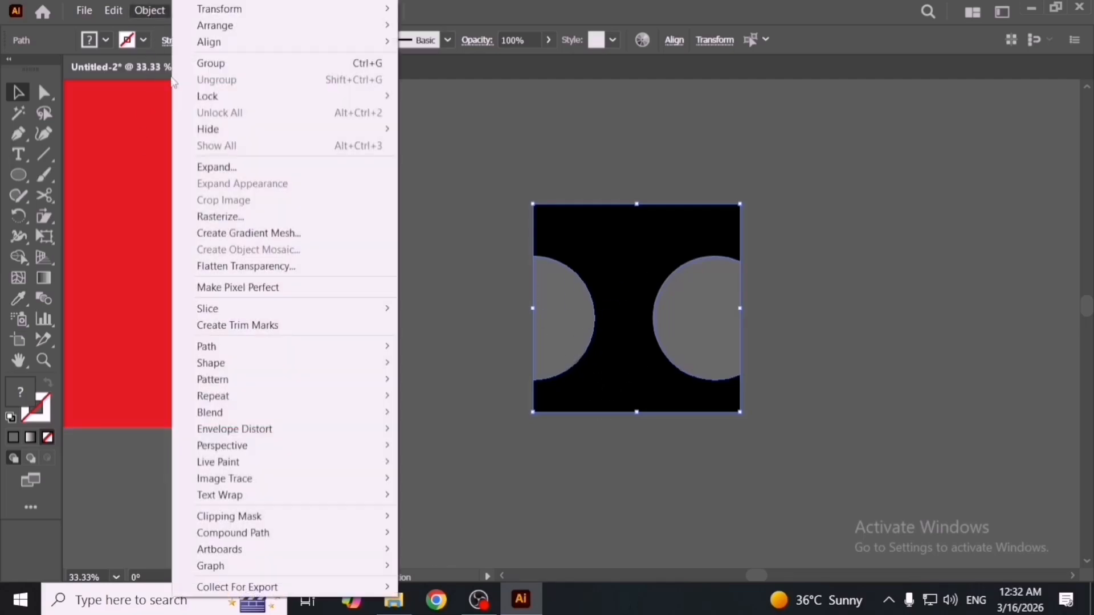
pyautogui.click(274, 218)
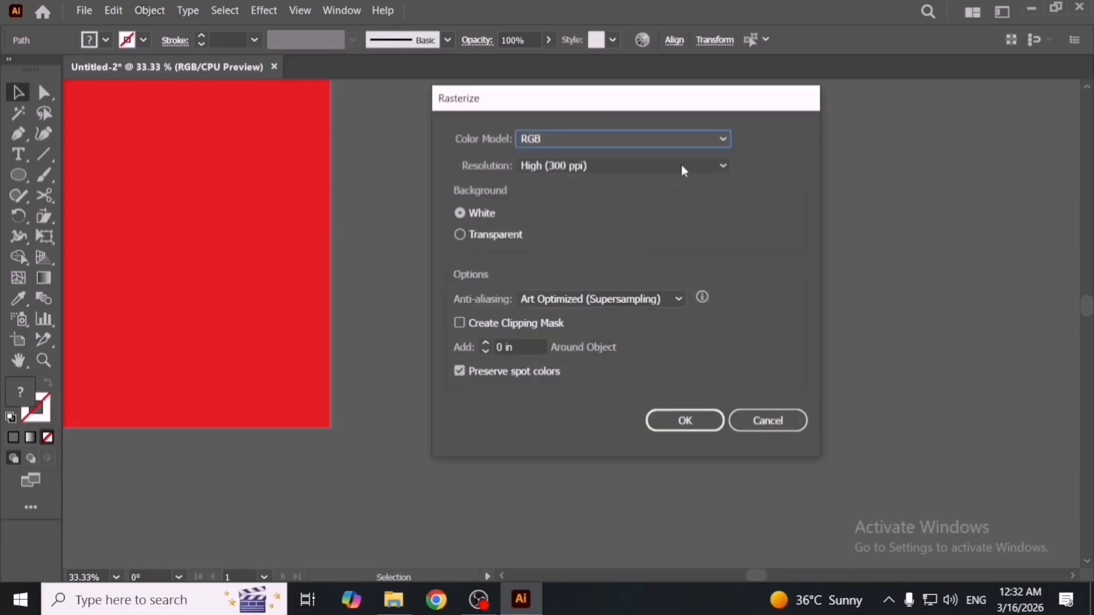
pyautogui.moveTo(686, 100); pyautogui.dragTo(375, 125)
pyautogui.click(285, 165)
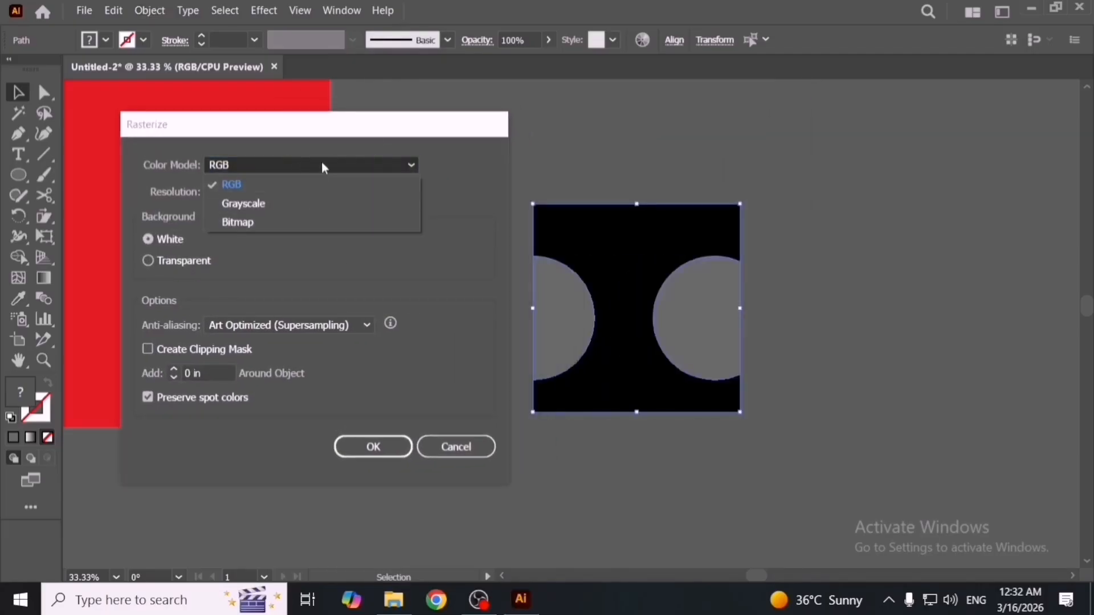
pyautogui.click(464, 447)
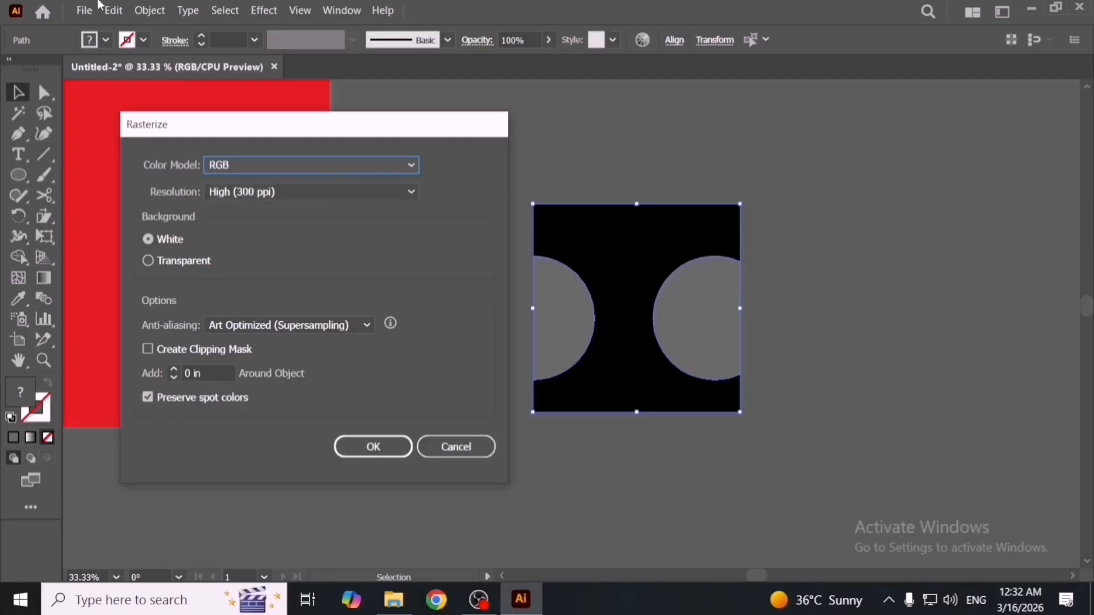
pyautogui.click(448, 440)
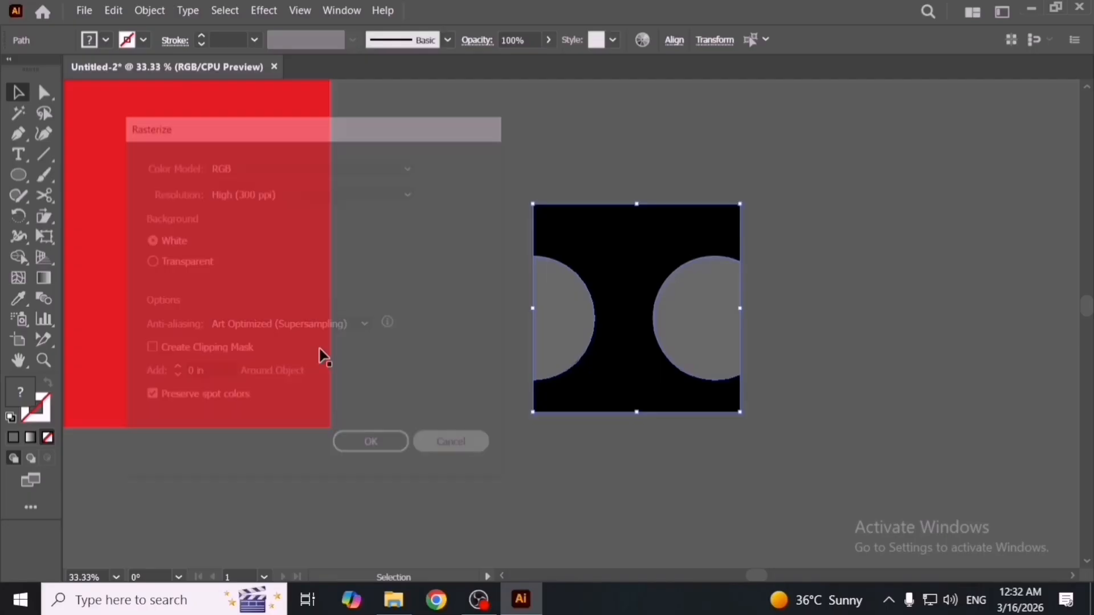
# Change the document color mode to CMYK Color.
pyautogui.click(106, 16)
pyautogui.click(85, 19)
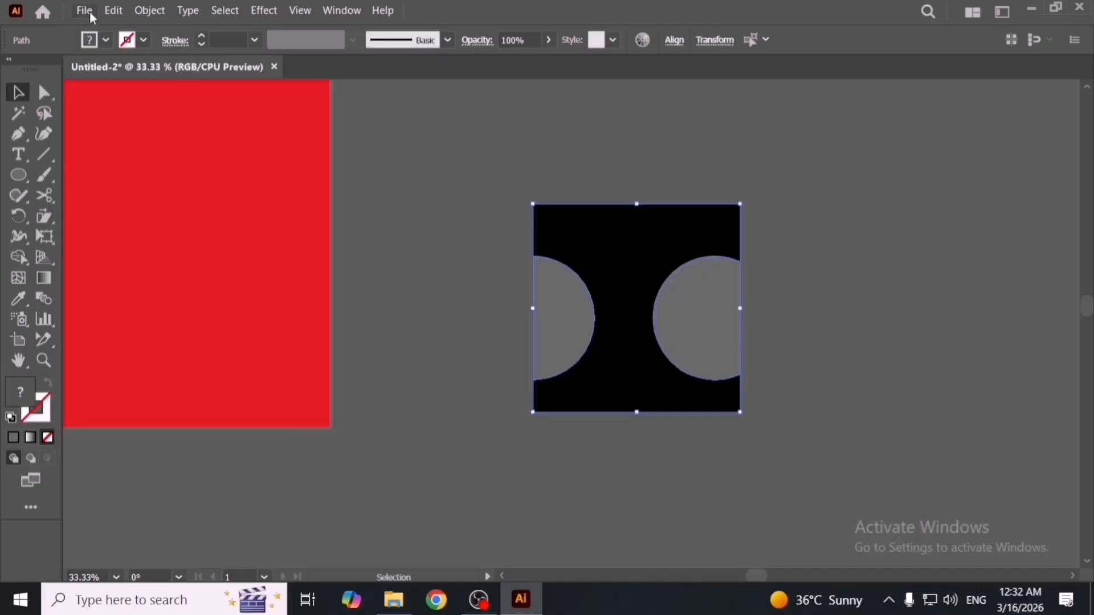
pyautogui.click(90, 13)
pyautogui.moveTo(279, 393)
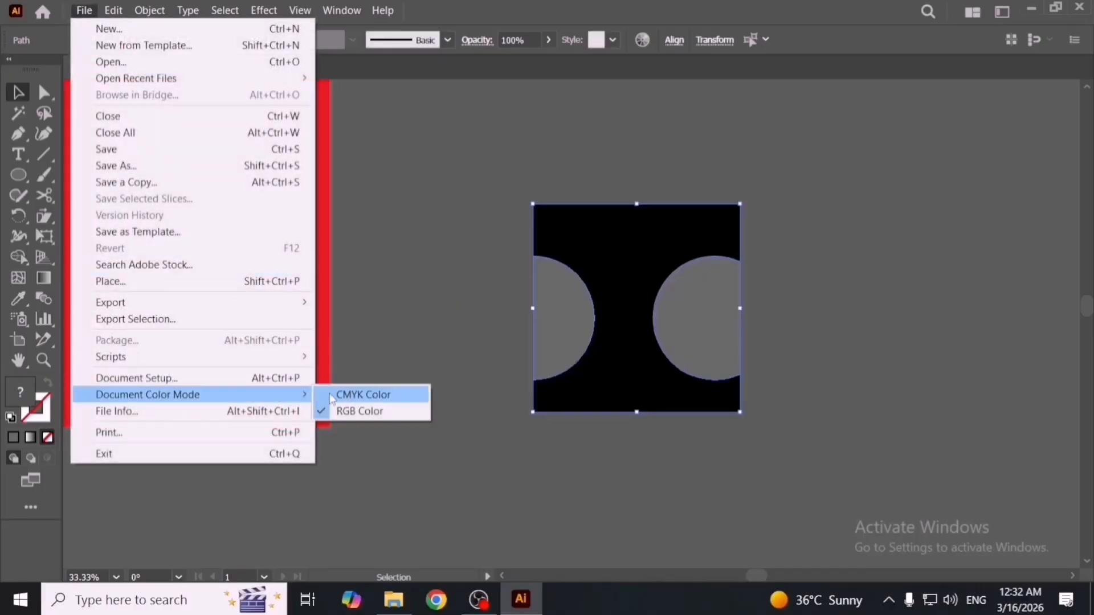
pyautogui.click(353, 395)
# Rasterize the selected artwork in CMYK at High (300 ppi) with a white background, and move it off the artboard to its right.
pyautogui.click(149, 10)
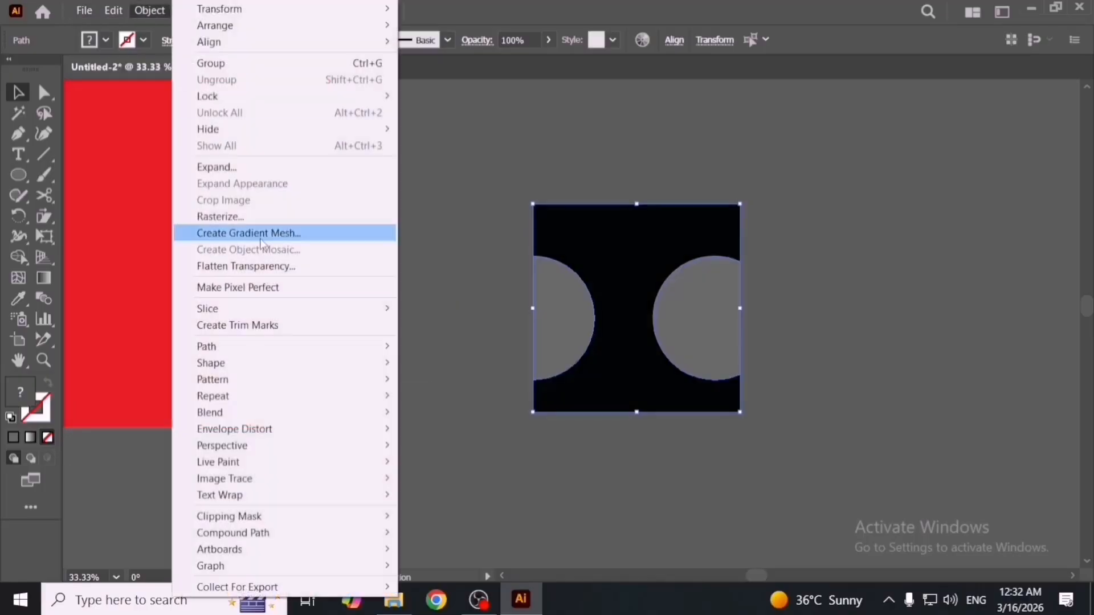
pyautogui.click(279, 216)
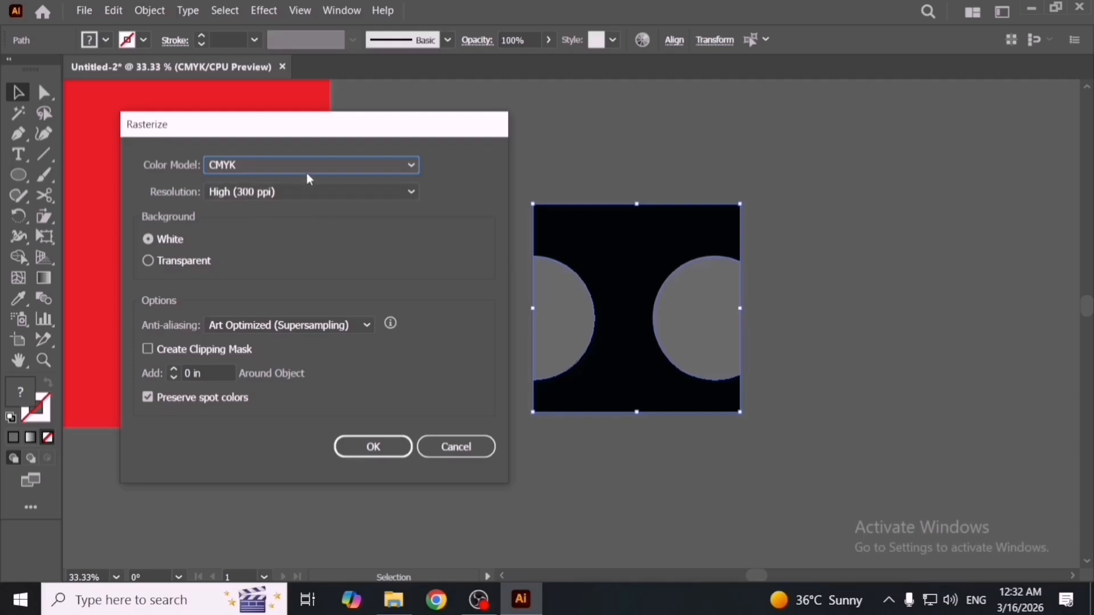
pyautogui.click(290, 194)
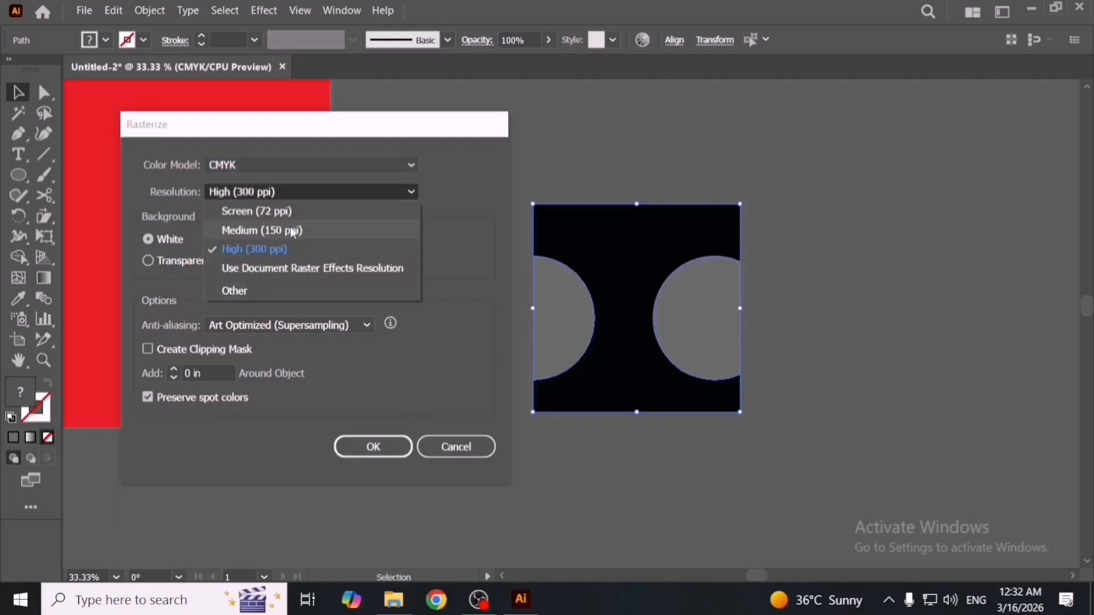
pyautogui.click(329, 136)
pyautogui.moveTo(329, 136); pyautogui.dragTo(412, 125)
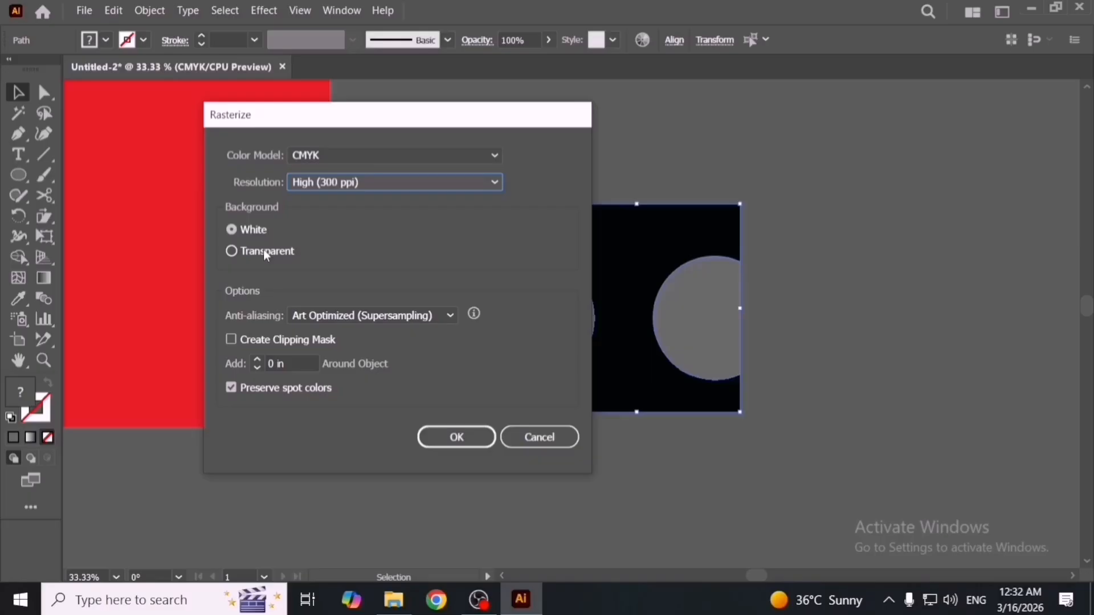
pyautogui.click(456, 437)
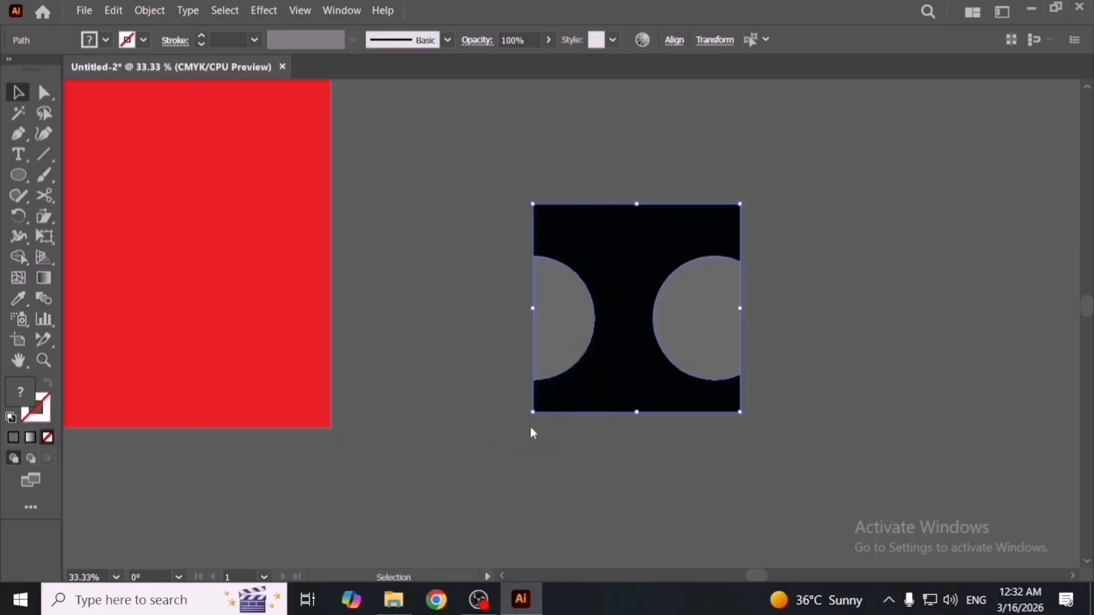
pyautogui.click(530, 427)
pyautogui.moveTo(693, 380); pyautogui.dragTo(980, 367)
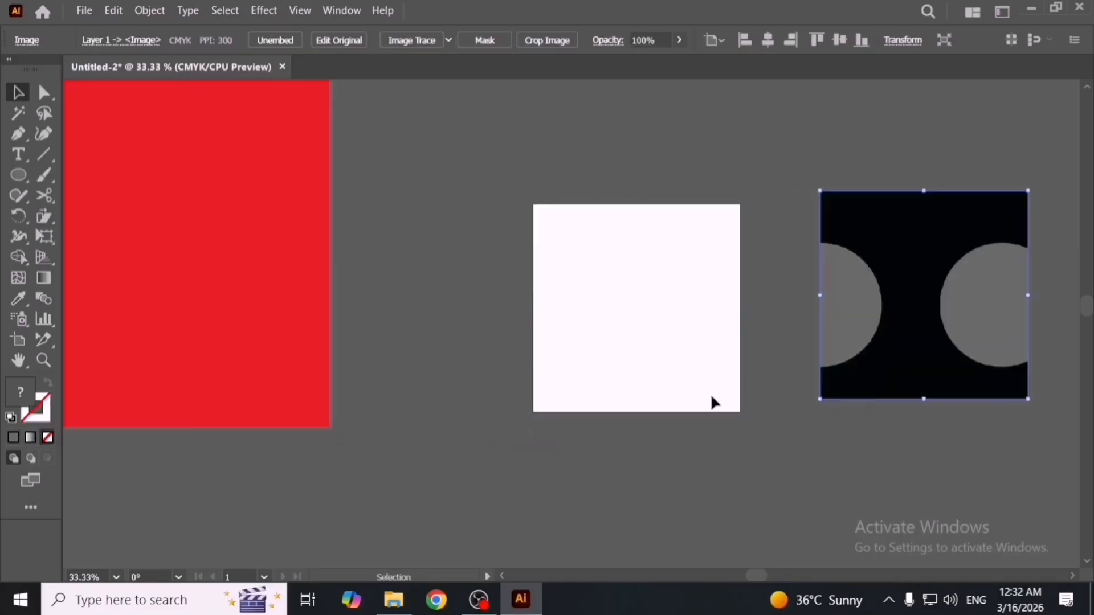
# Add the placeholder text "Lorem ipsum" below the artboard, enlarge it, and move it slightly down.
pyautogui.click(17, 153)
pyautogui.click(520, 466)
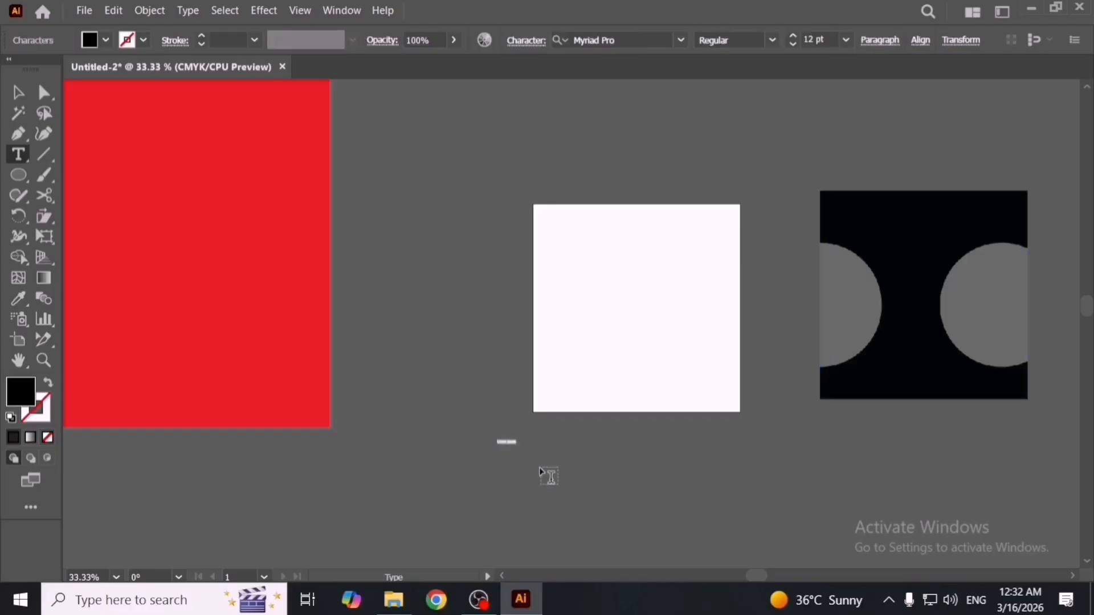
pyautogui.press('Escape')
pyautogui.moveTo(517, 450); pyautogui.dragTo(718, 517)
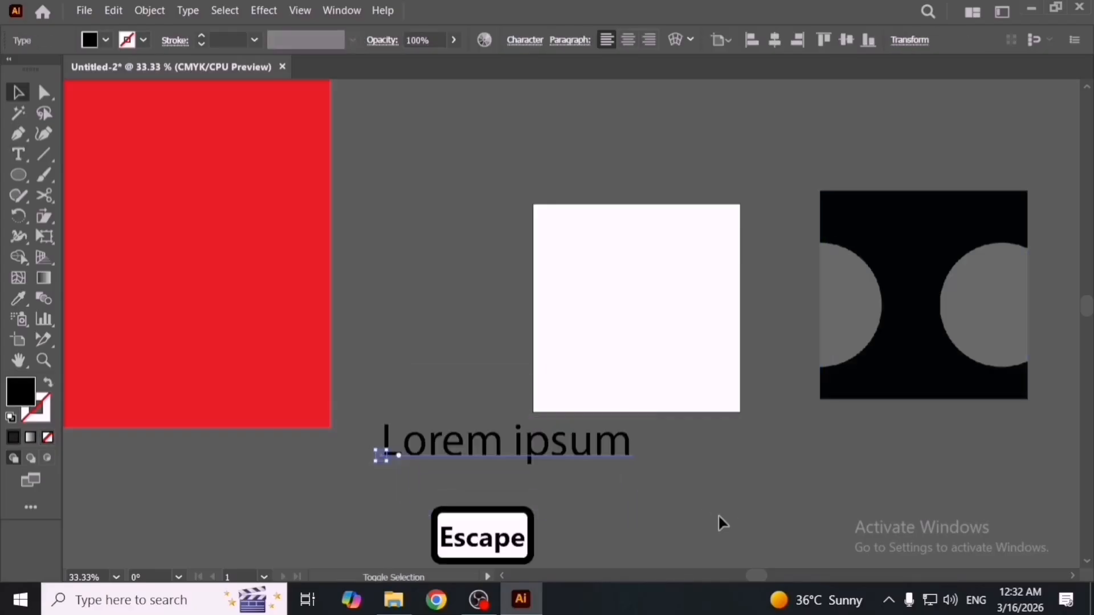
pyautogui.moveTo(560, 456); pyautogui.dragTo(556, 477)
# Try rasterizing the text in CMYK at 300 ppi with a white background, and undo it.
pyautogui.click(158, 11)
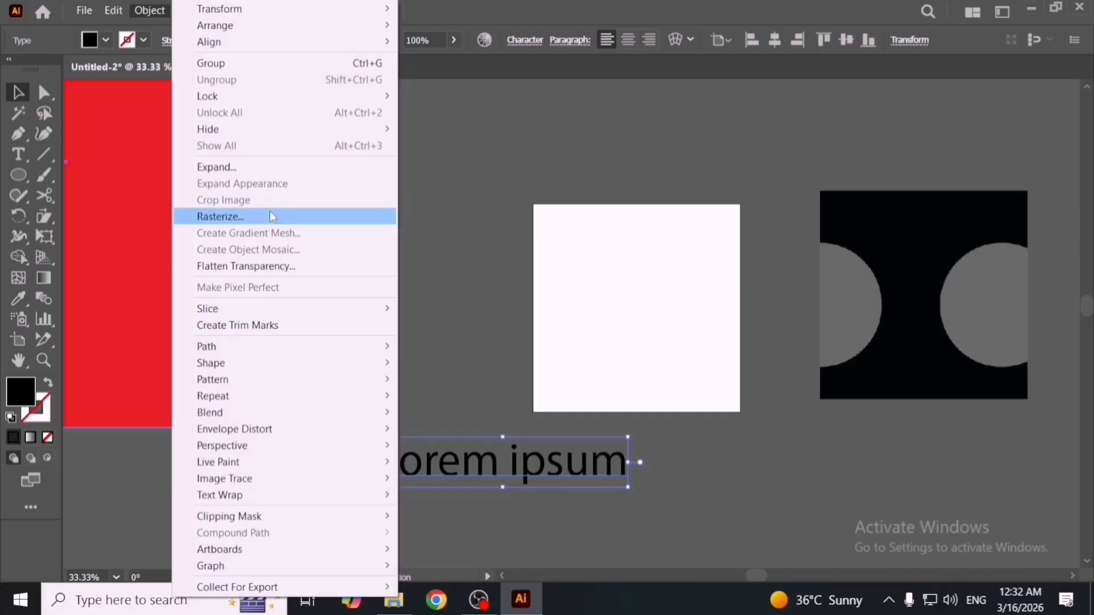
pyautogui.click(270, 217)
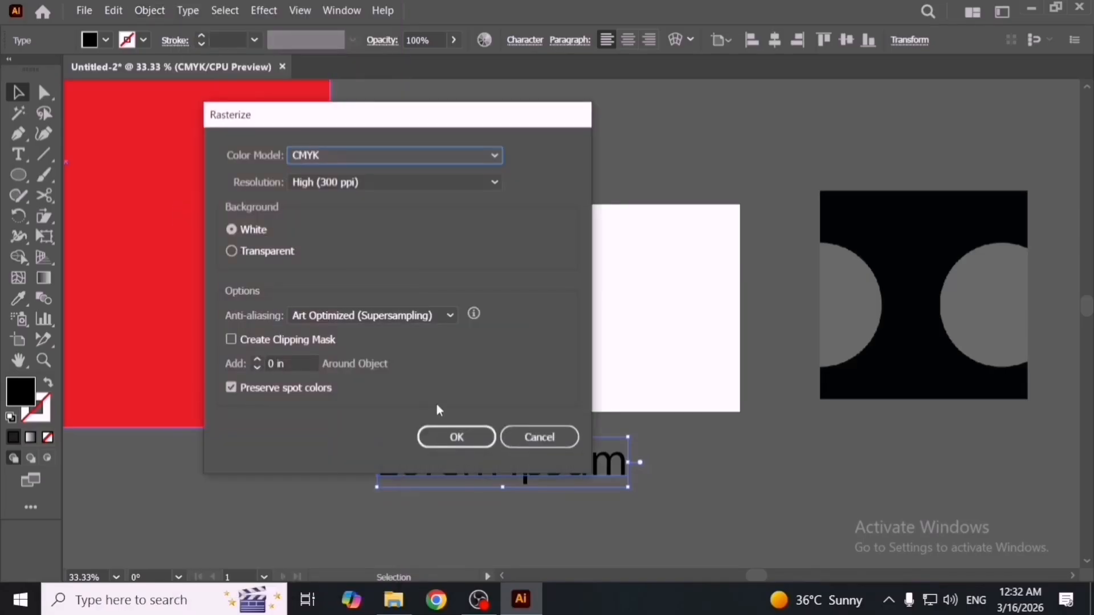
pyautogui.click(464, 437)
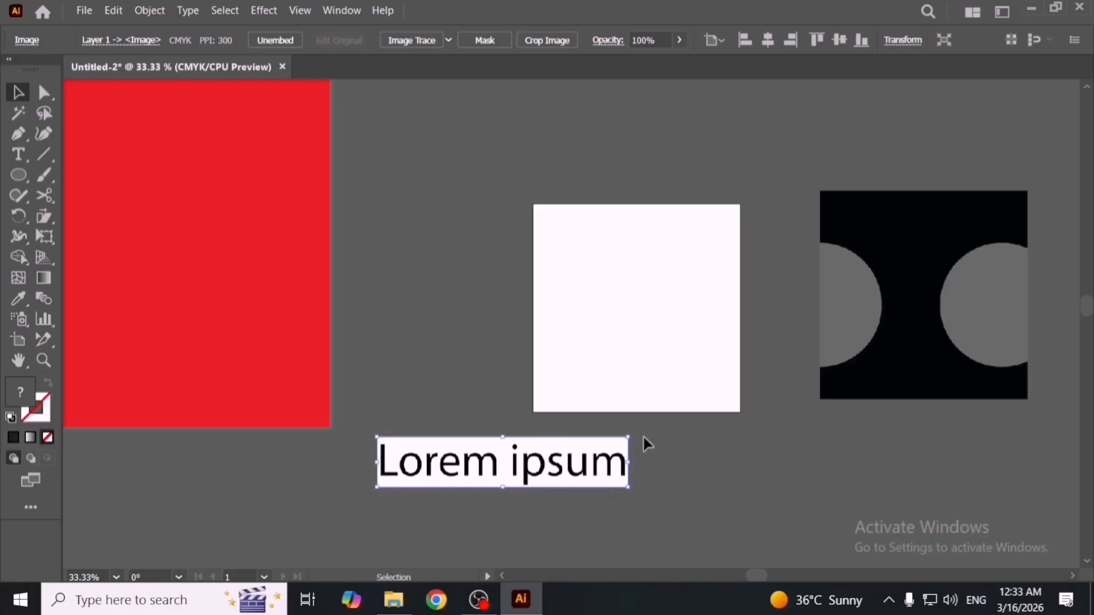
pyautogui.hotkey('ctrl', 'z')
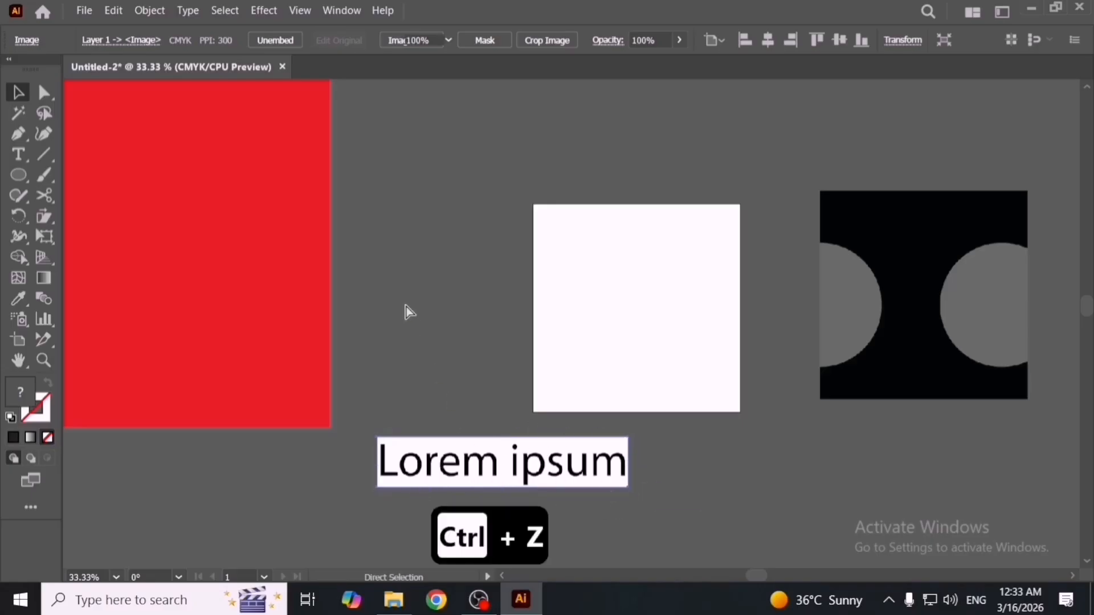
# Rasterize the "Lorem ipsum" text in CMYK at High (300 ppi) with a transparent background.
pyautogui.click(150, 12)
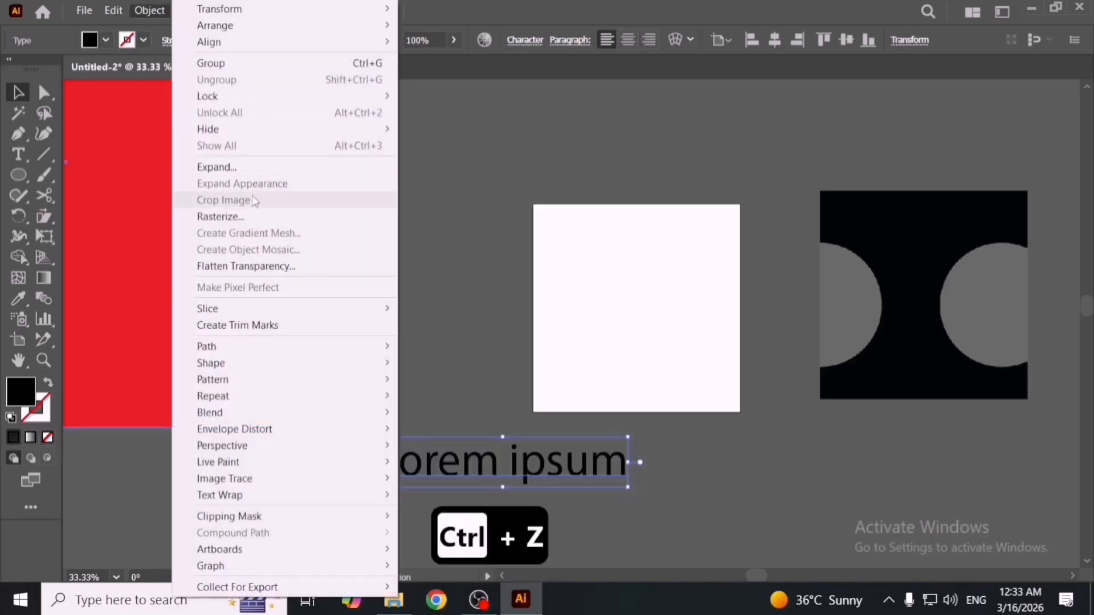
pyautogui.click(269, 214)
pyautogui.click(287, 254)
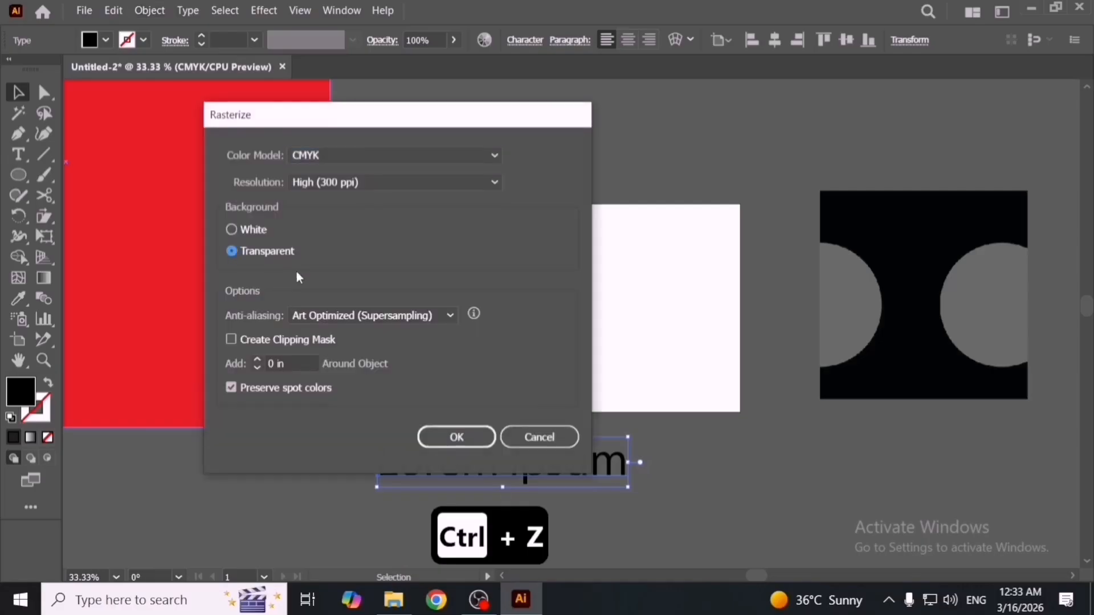
pyautogui.click(451, 437)
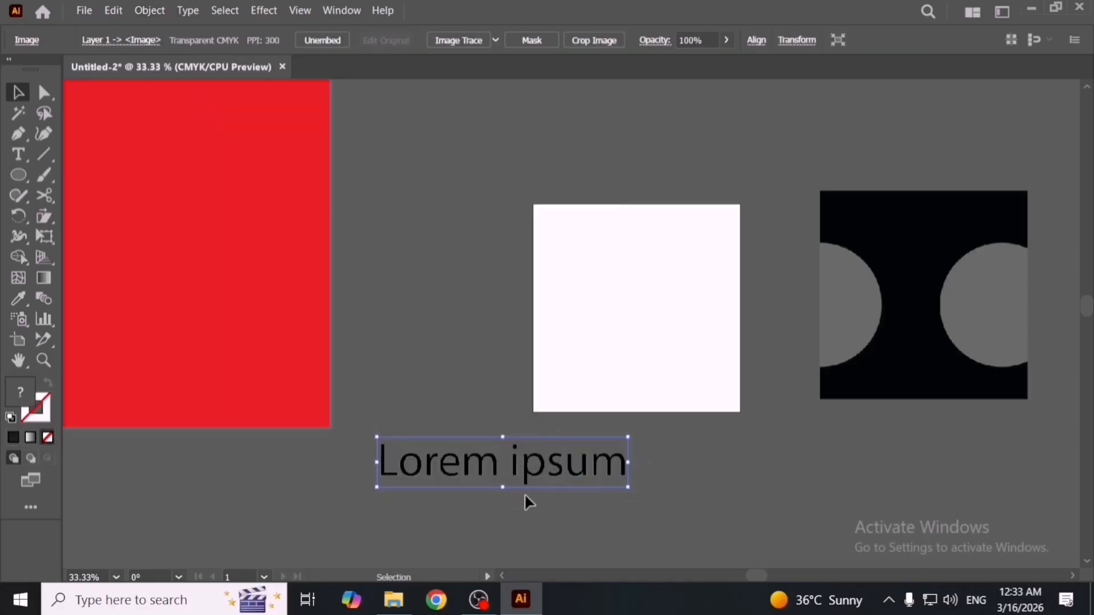
# Inspect the rasterized text in Outline view and return to the normal preview.
pyautogui.scroll(2, 534, 480)
pyautogui.moveTo(564, 457); pyautogui.dragTo(587, 464)
pyautogui.hotkey('ctrl', 'y')
pyautogui.hotkey('ctrl', 'y')
pyautogui.hotkey('ctrl', 'y')
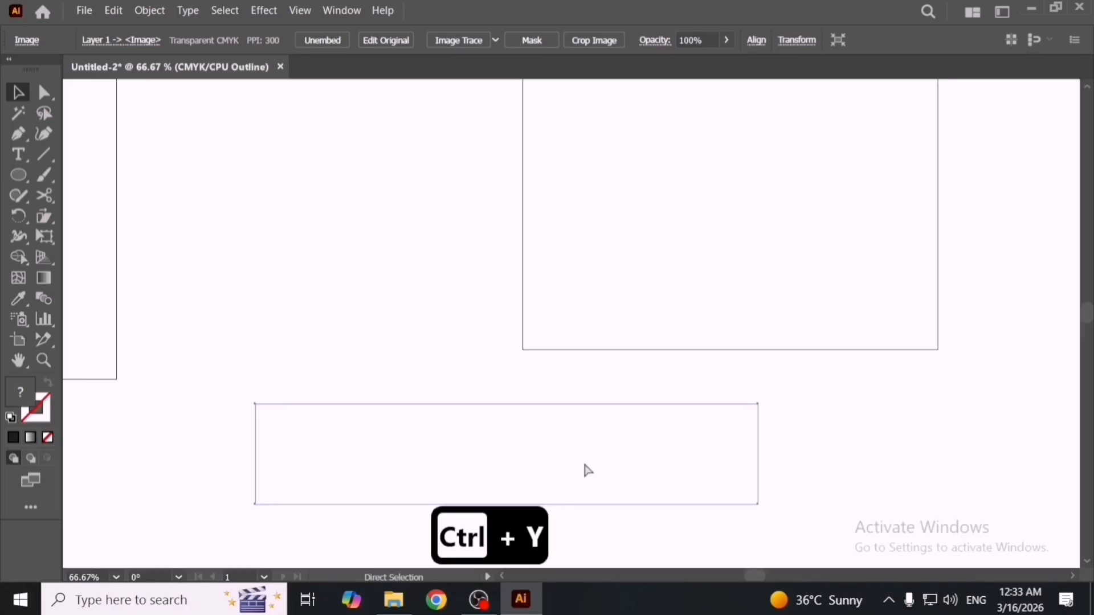
pyautogui.hotkey('ctrl', 'y')
# Delete the rasterized text, the rasterized black artwork and the large red square.
pyautogui.press('Delete')
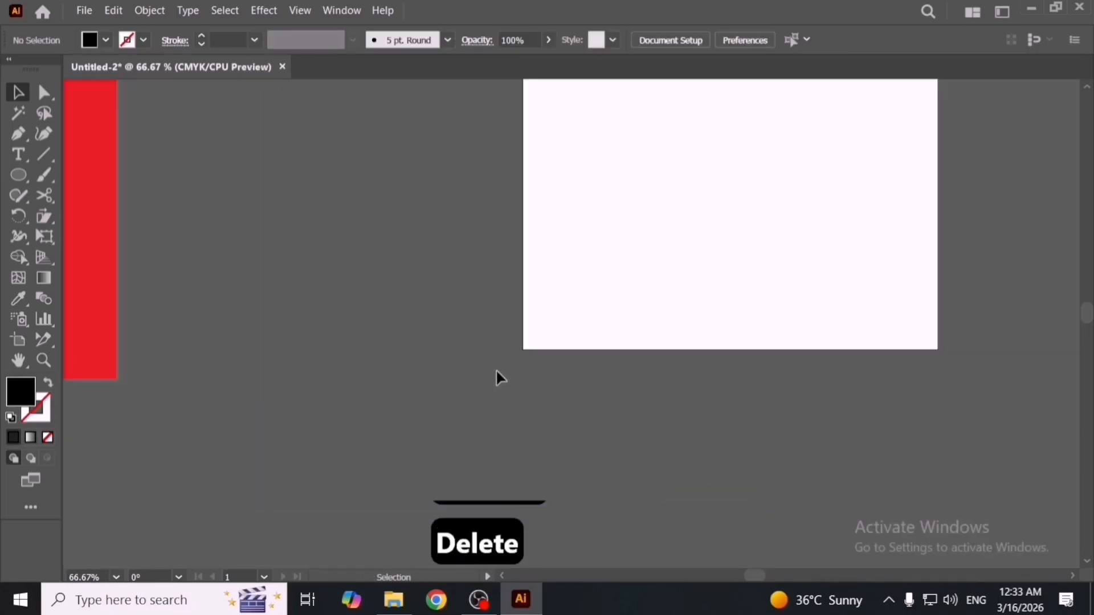
pyautogui.scroll(-4, 498, 373)
pyautogui.click(689, 279)
pyautogui.press('Delete')
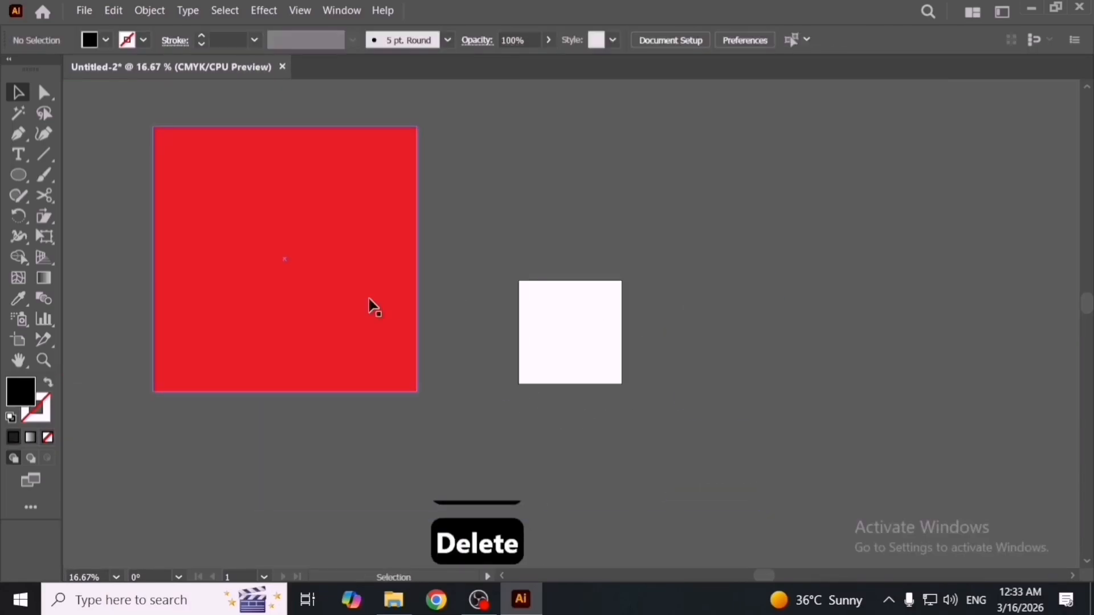
pyautogui.moveTo(371, 305); pyautogui.dragTo(787, 310)
pyautogui.moveTo(681, 305); pyautogui.dragTo(729, 308)
pyautogui.press('Delete')
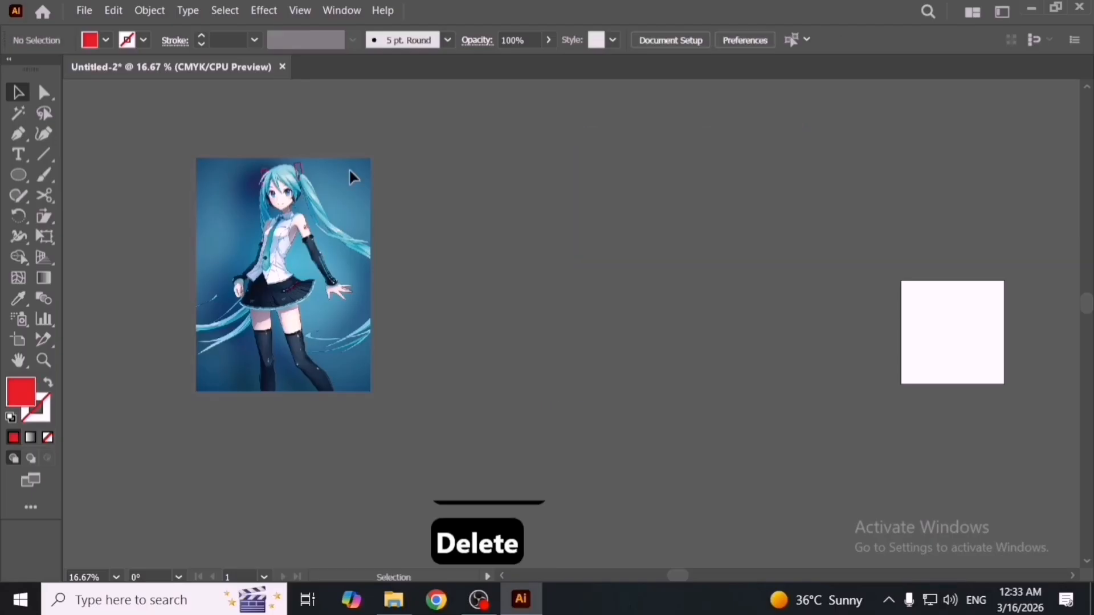
# Draw a red rectangle in the empty space between the placed image and the white artboard.
pyautogui.click(147, 11)
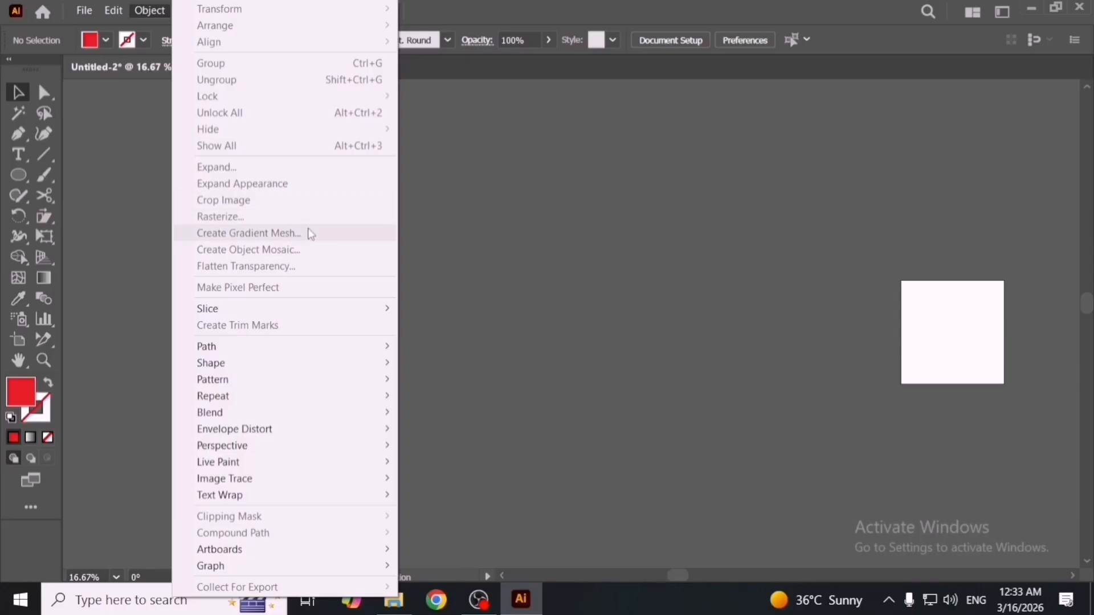
pyautogui.click(562, 232)
pyautogui.moveTo(18, 175); pyautogui.dragTo(120, 175)
pyautogui.moveTo(522, 191); pyautogui.dragTo(701, 348)
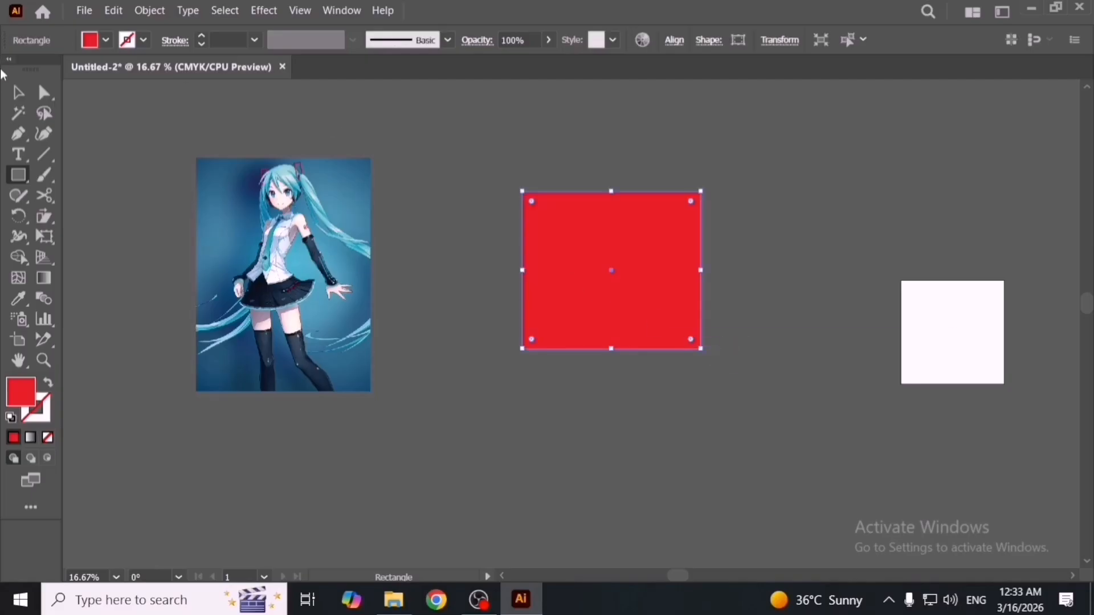
pyautogui.click(16, 91)
pyautogui.click(148, 10)
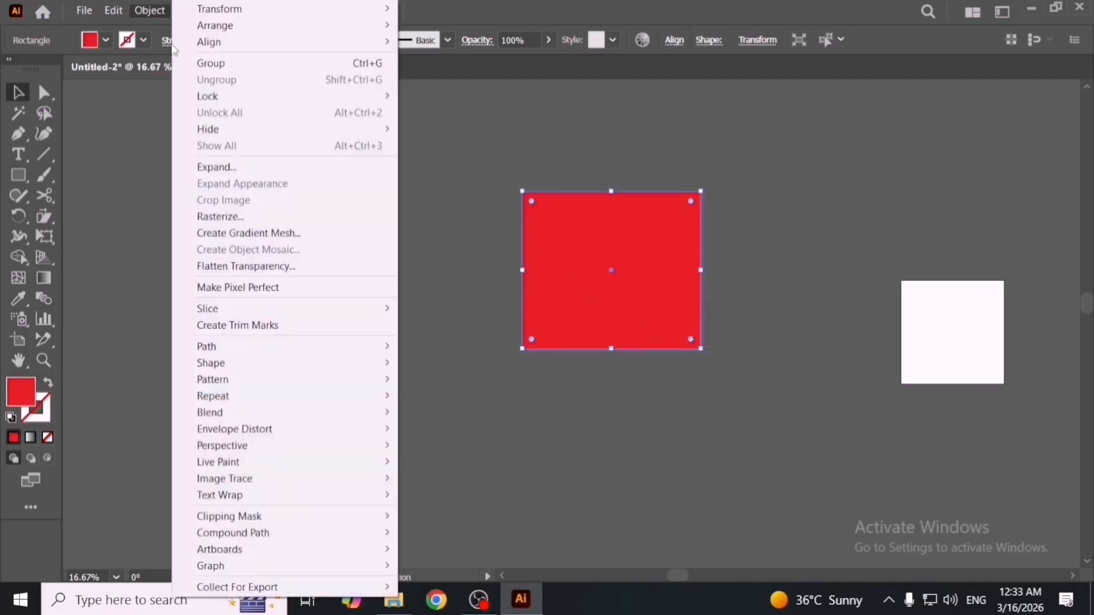
pyautogui.click(276, 233)
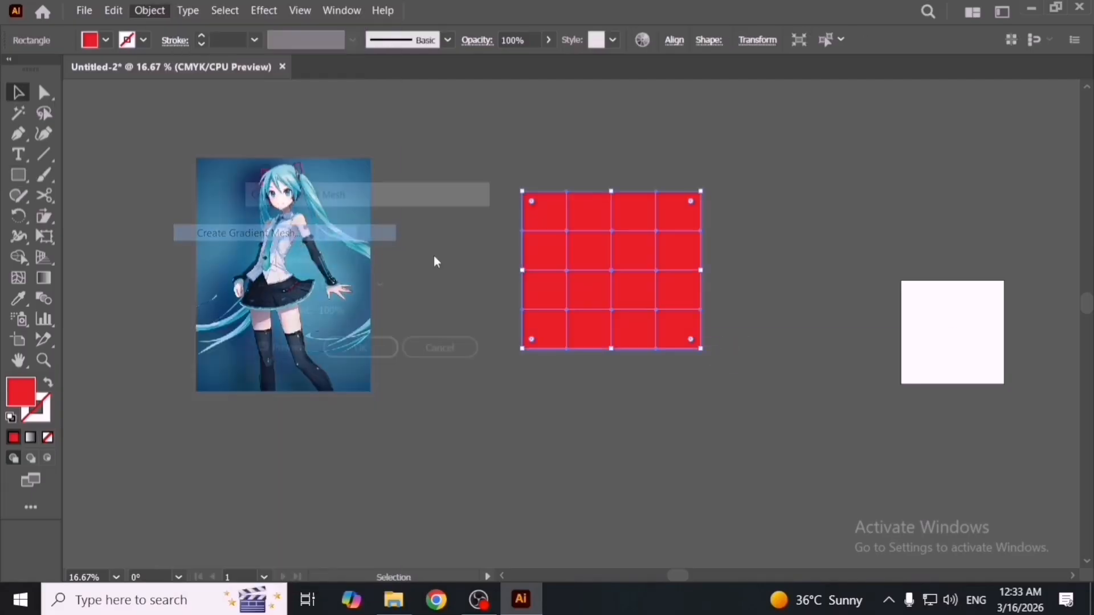
pyautogui.click(461, 352)
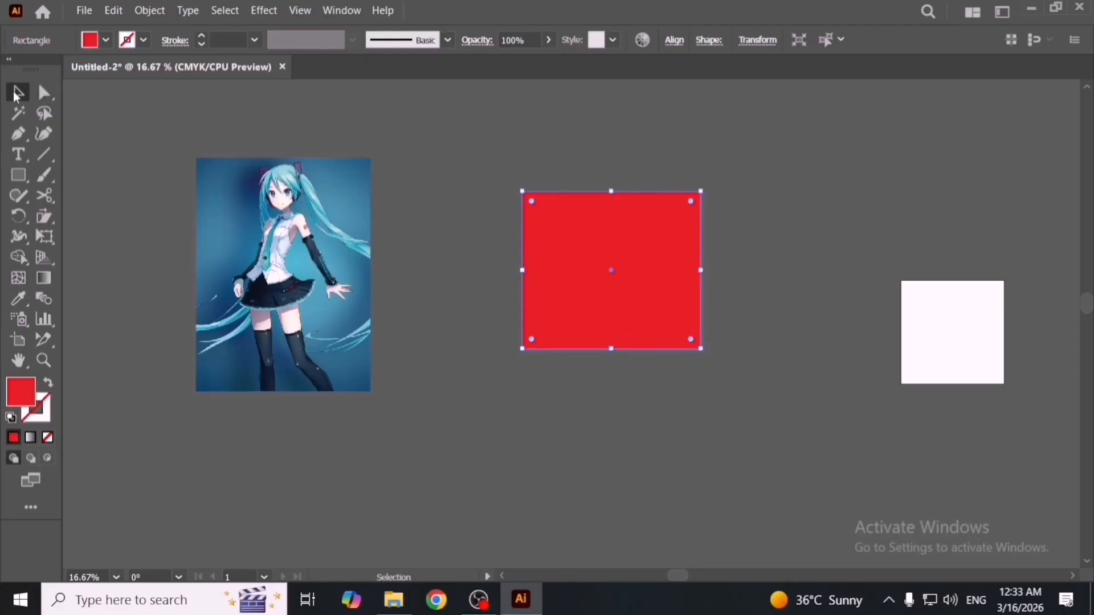
# Move the red rectangle slightly down.
pyautogui.moveTo(563, 291); pyautogui.dragTo(559, 323)
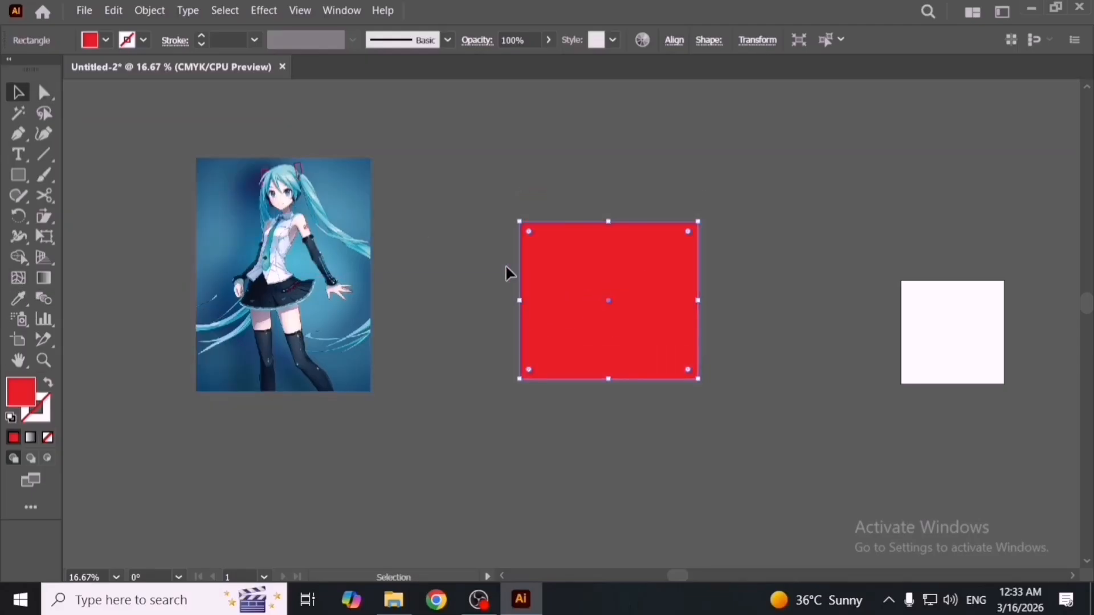
# Delete the red rectangle between the placed image and the artboard.
pyautogui.press('Delete')
pyautogui.moveTo(234, 175); pyautogui.dragTo(335, 191)
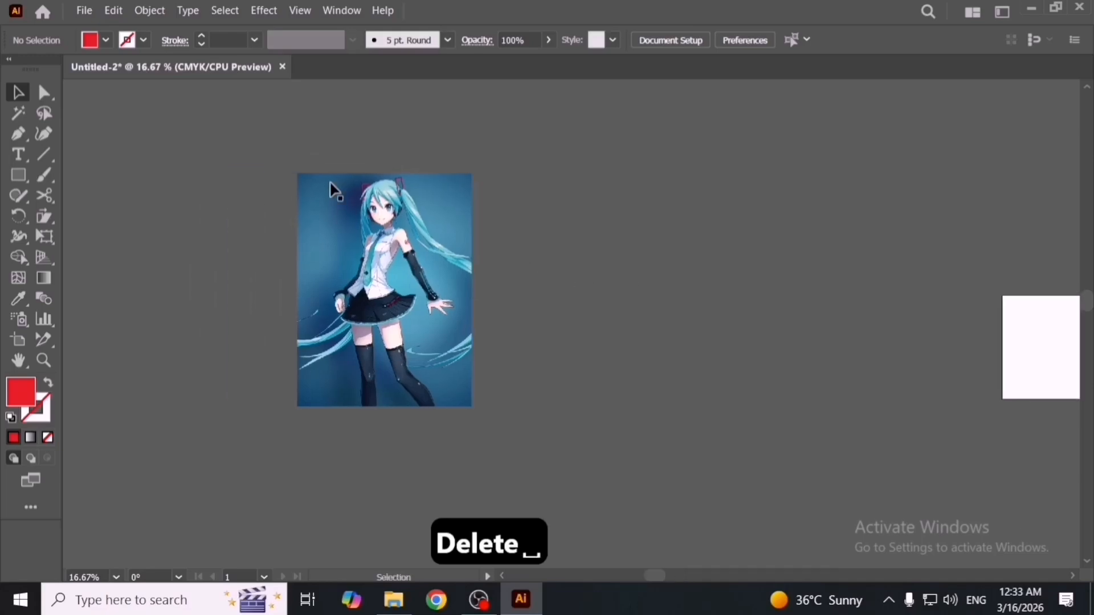
pyautogui.click(155, 14)
pyautogui.click(667, 320)
# Draw a red square in the empty space between the placed image and the white artboard.
pyautogui.click(10, 179)
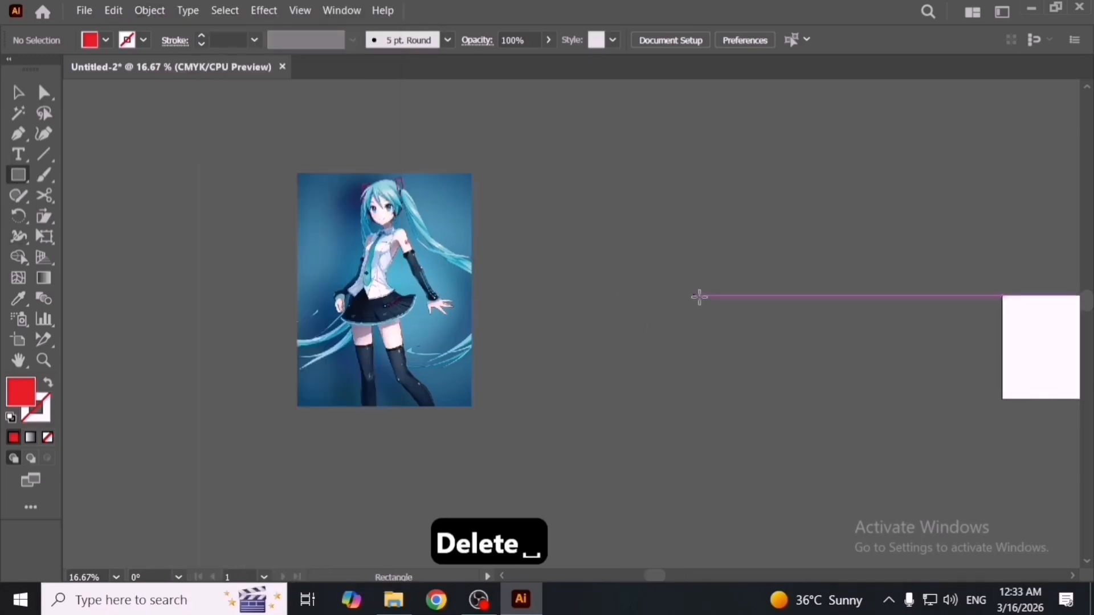
pyautogui.moveTo(605, 282); pyautogui.dragTo(680, 358)
pyautogui.press('v')
# Check which Object commands are available for the red square, and delete the square.
pyautogui.click(153, 12)
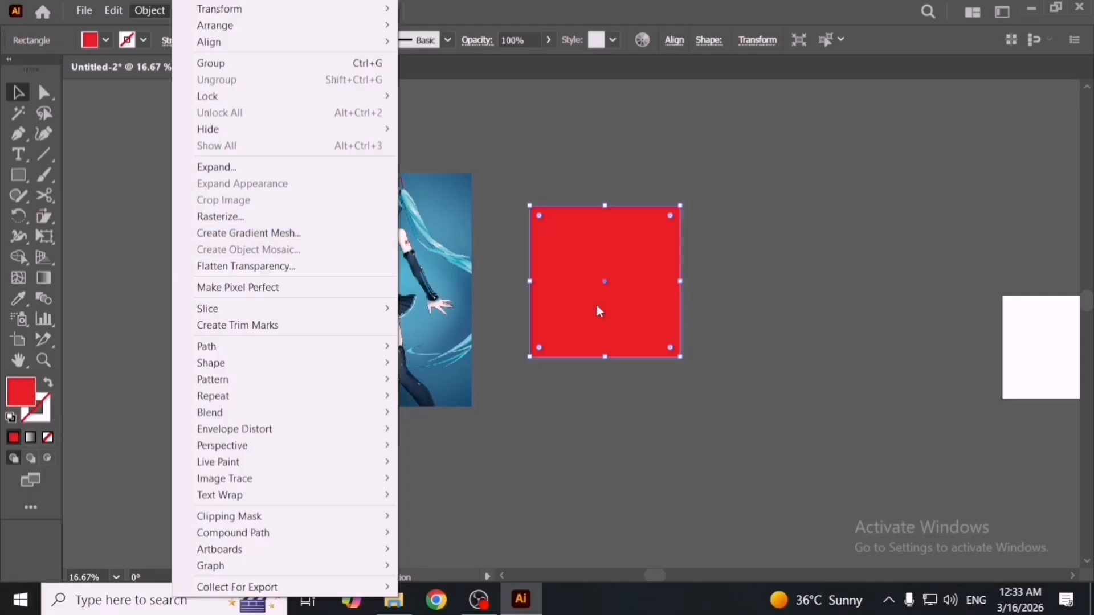
pyautogui.click(615, 371)
pyautogui.click(615, 372)
pyautogui.moveTo(642, 295); pyautogui.dragTo(821, 299)
pyautogui.press('Delete')
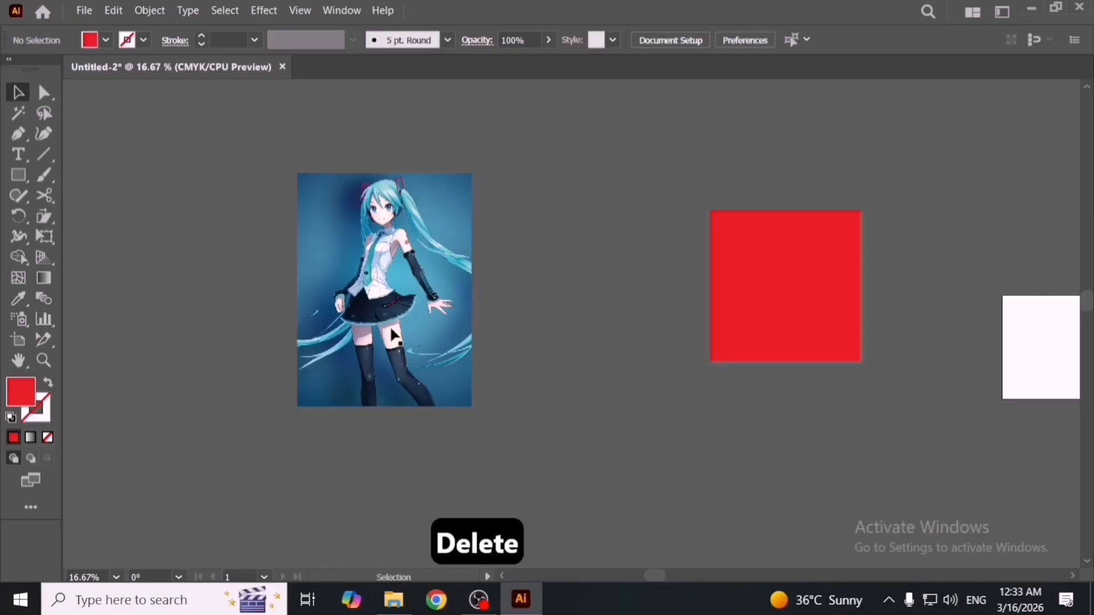
# Duplicate the placed image so that two copies stand side by side.
pyautogui.moveTo(386, 325); pyautogui.dragTo(873, 426)
pyautogui.moveTo(961, 507); pyautogui.dragTo(500, 397)
pyautogui.click(949, 434)
pyautogui.press('space')
pyautogui.scroll(3, 461, 345)
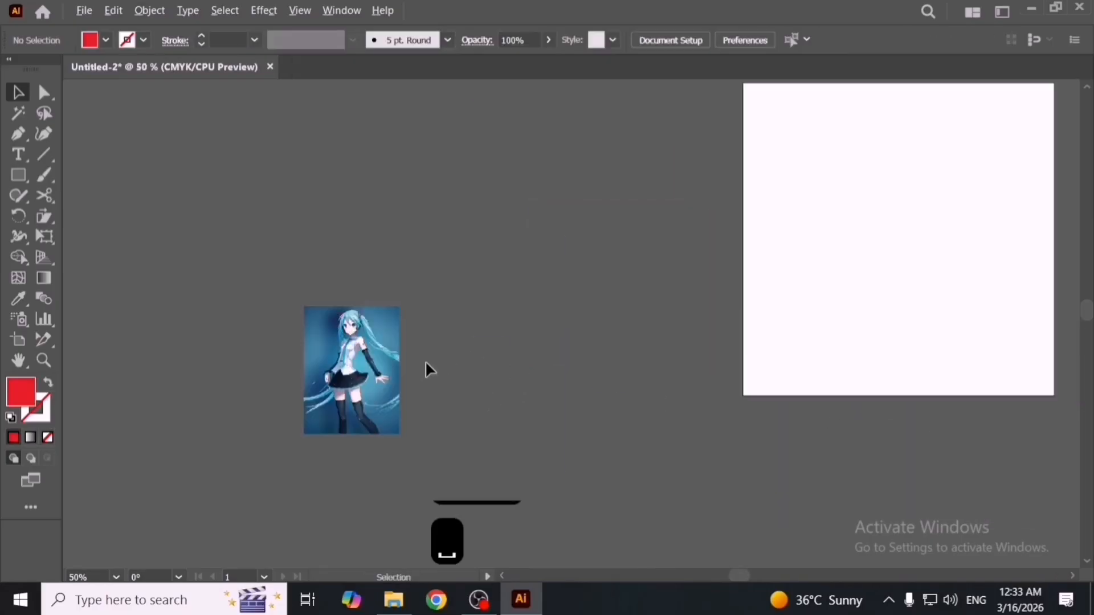
pyautogui.moveTo(396, 364); pyautogui.dragTo(456, 301)
pyautogui.moveTo(461, 372); pyautogui.dragTo(485, 403)
pyautogui.click(503, 404)
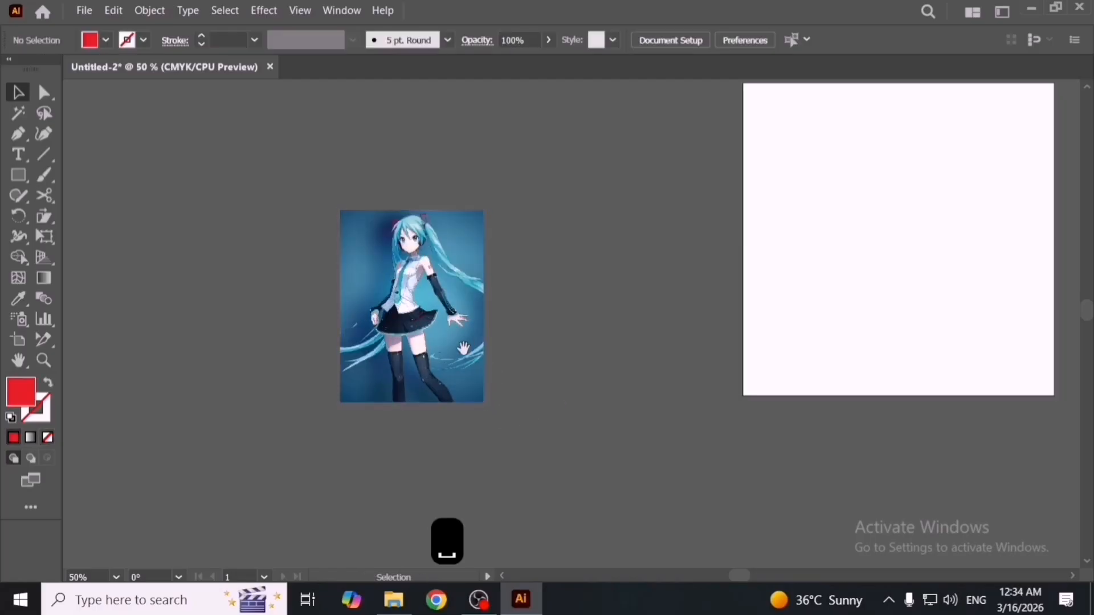
pyautogui.press('space')
pyautogui.moveTo(419, 343); pyautogui.dragTo(387, 368)
pyautogui.scroll(2, 527, 365)
pyautogui.press('space')
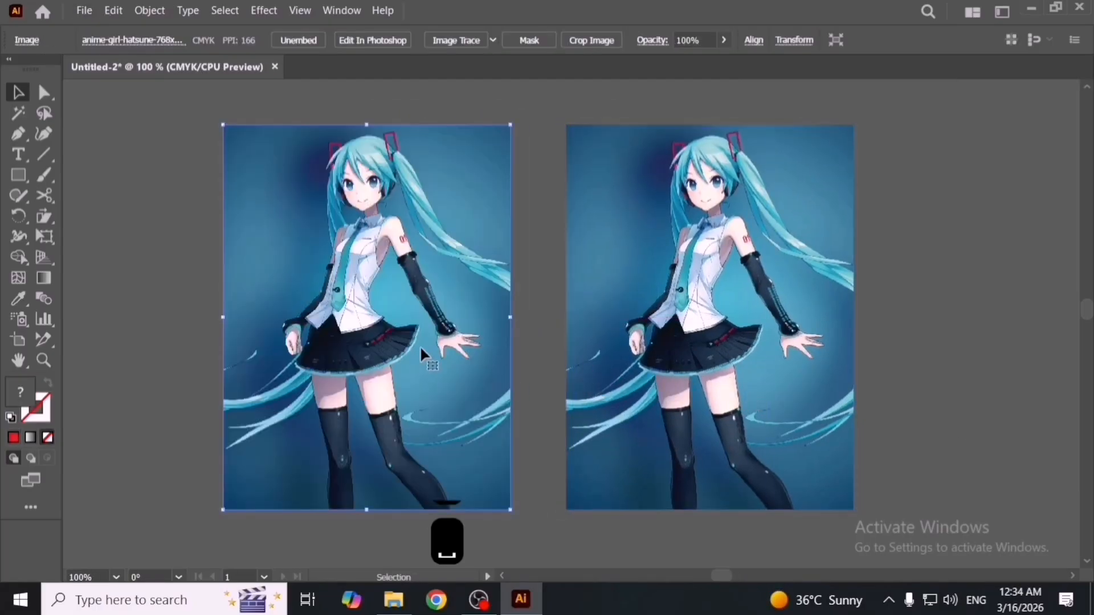
# Create an object mosaic from the left image with 10 tiles in width and 10 in height.
pyautogui.click(149, 10)
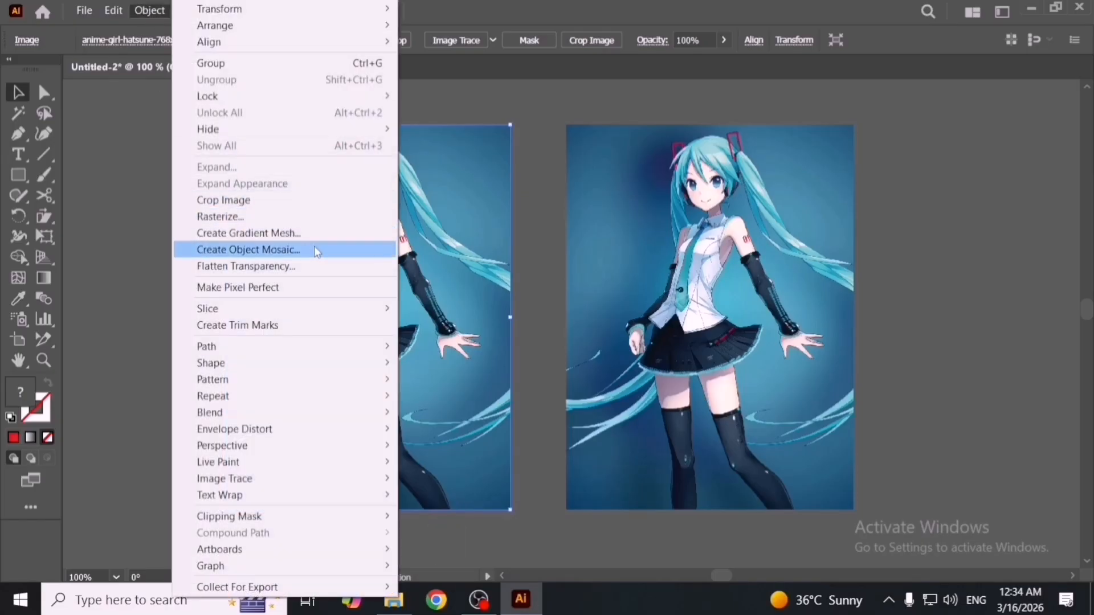
pyautogui.click(315, 251)
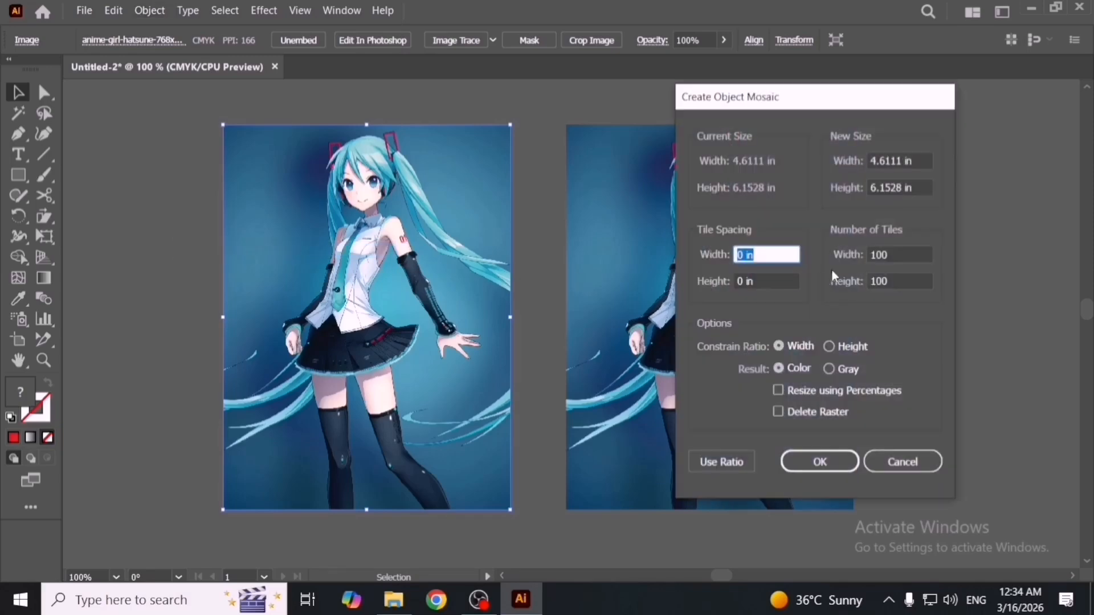
pyautogui.click(908, 256)
pyautogui.write('10')
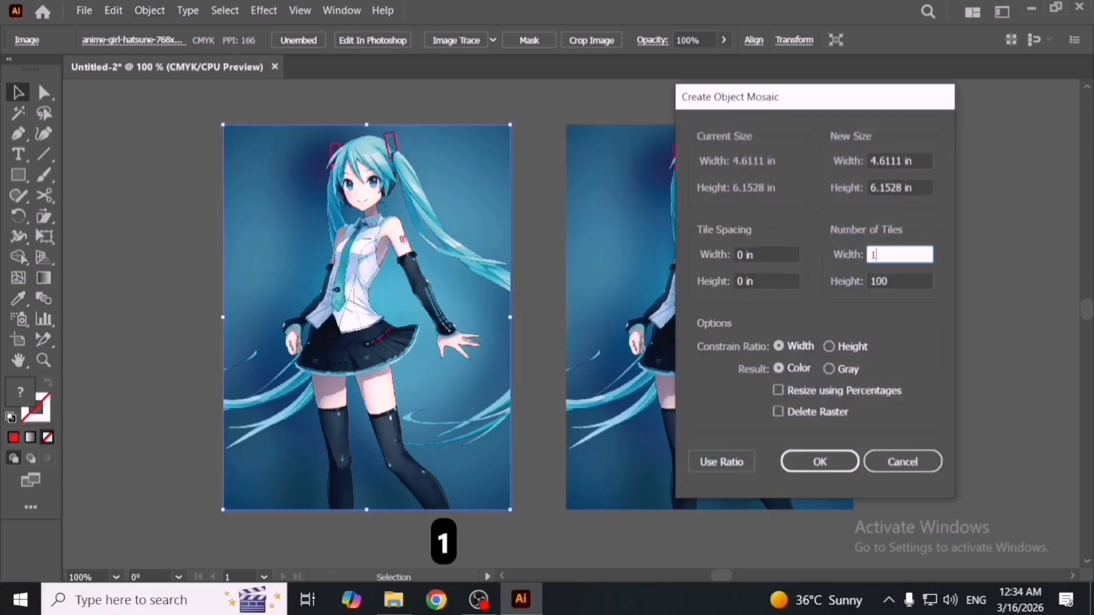
pyautogui.press('Tab')
pyautogui.write('10\\')
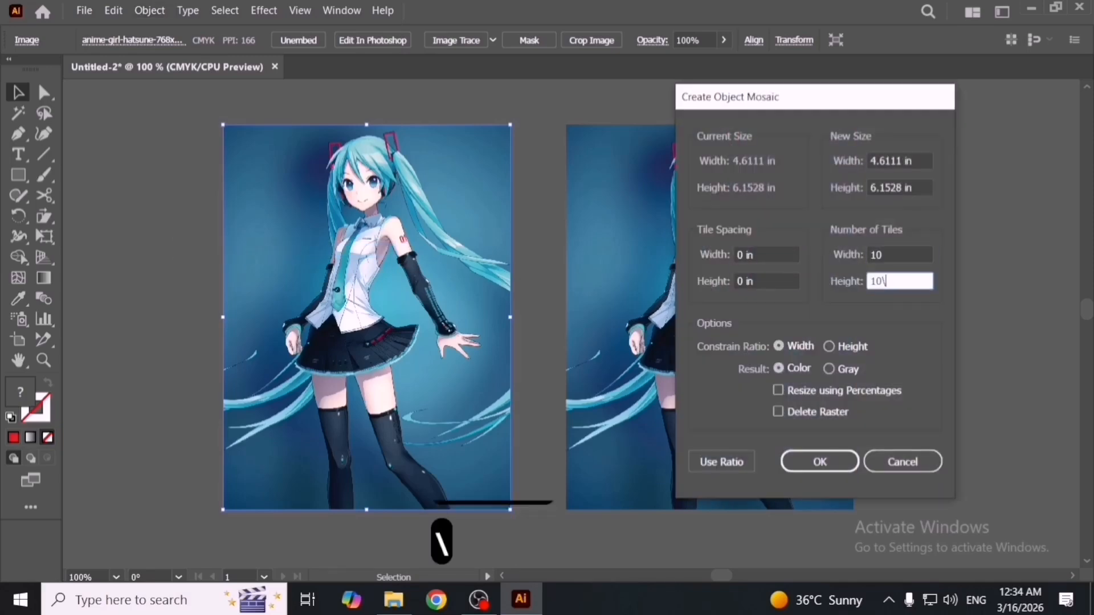
pyautogui.press('Return')
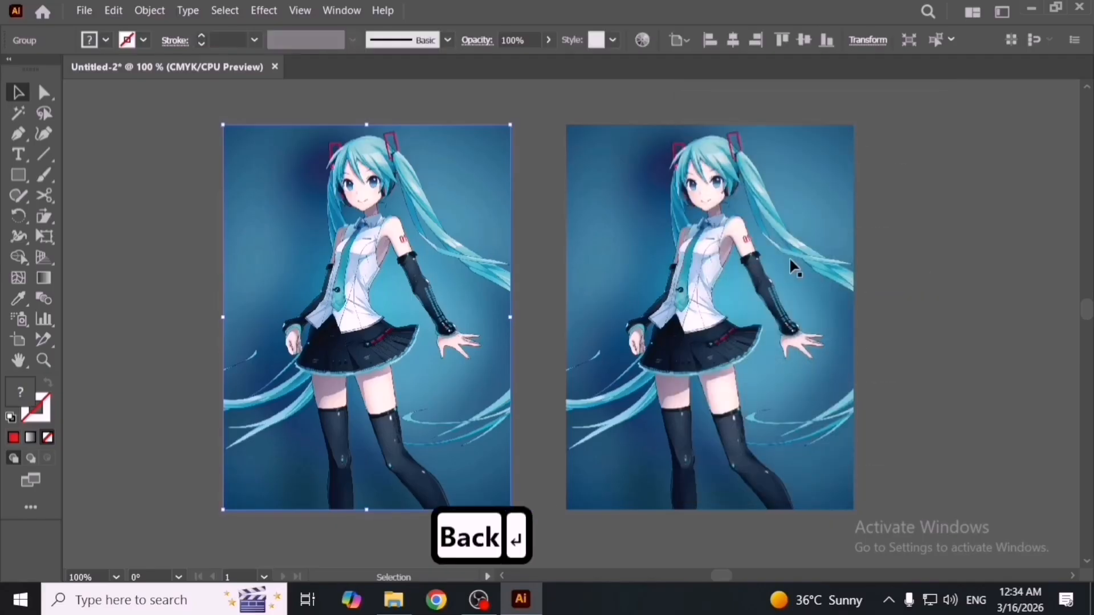
pyautogui.click(515, 334)
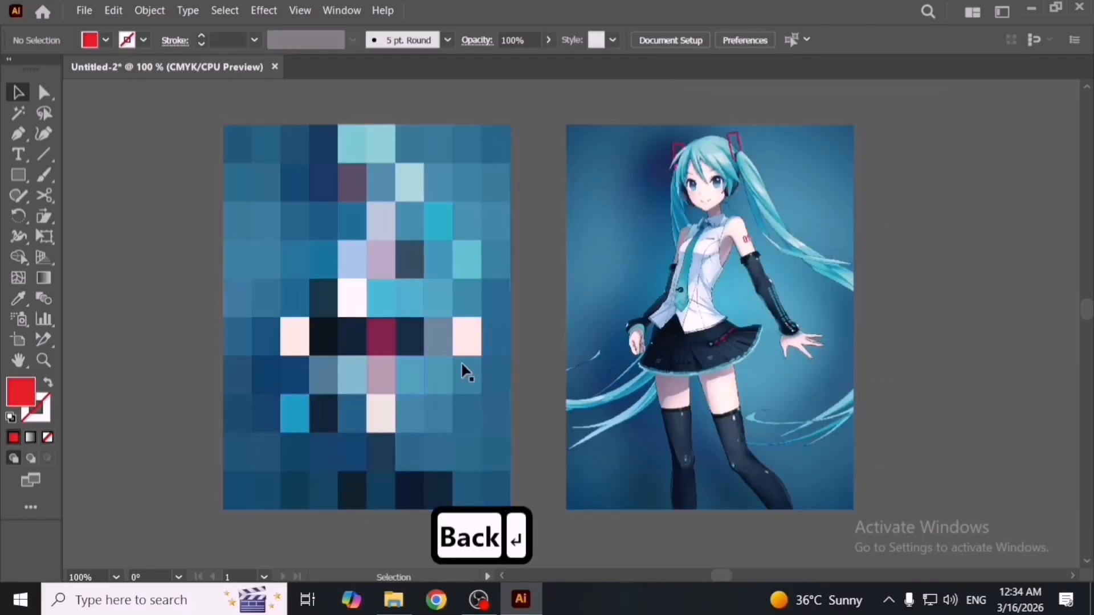
# Space the two pictures farther apart and move the mosaic group off the image beneath it.
pyautogui.press('space')
pyautogui.moveTo(528, 313); pyautogui.dragTo(629, 313)
pyautogui.moveTo(448, 336); pyautogui.dragTo(620, 522)
pyautogui.moveTo(602, 473); pyautogui.dragTo(516, 476)
pyautogui.rightClick(499, 477)
pyautogui.click(590, 555)
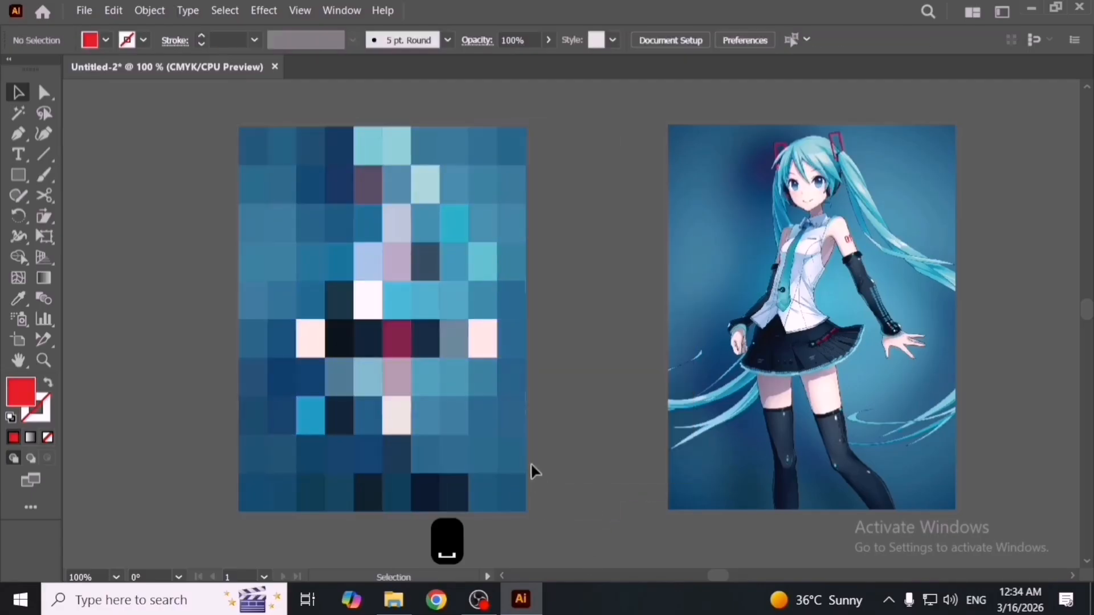
pyautogui.moveTo(523, 416); pyautogui.dragTo(572, 394)
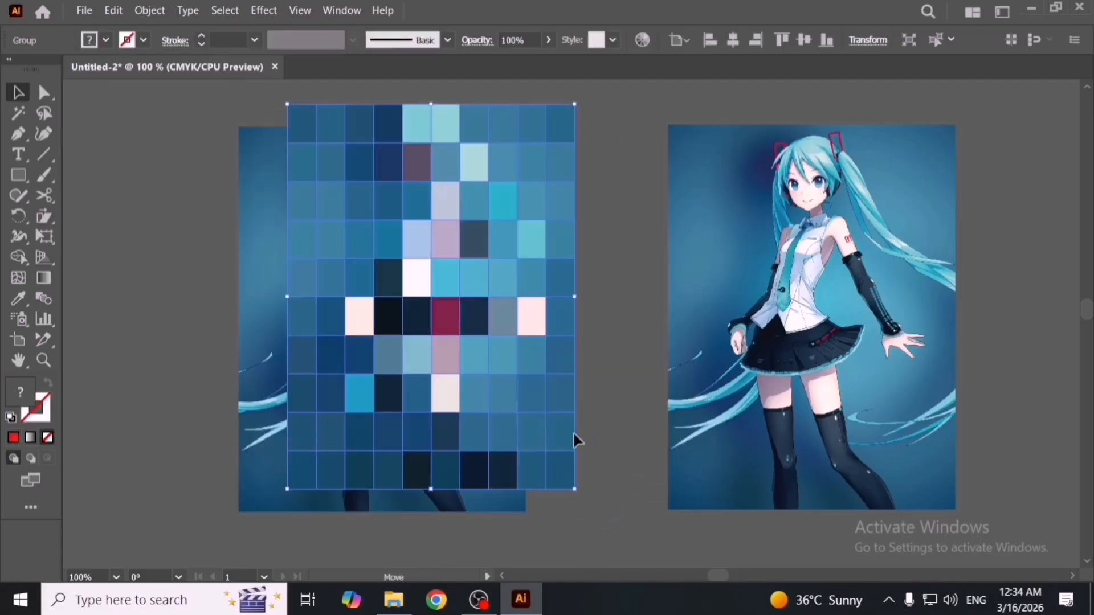
pyautogui.moveTo(573, 433); pyautogui.dragTo(262, 469)
# Delete the image that lay beneath the mosaic.
pyautogui.press('space')
pyautogui.moveTo(371, 442); pyautogui.dragTo(586, 436)
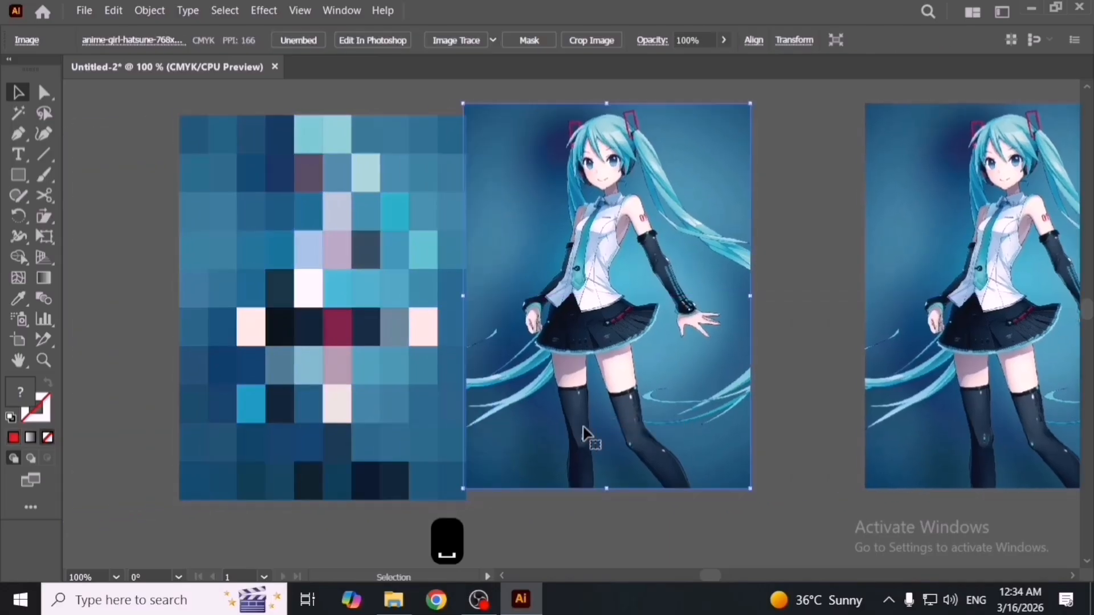
pyautogui.moveTo(608, 354); pyautogui.dragTo(650, 378)
pyautogui.press('Delete')
# Ungroup the mosaic and pull several individual tiles out of it to show they are separate objects.
pyautogui.moveTo(422, 310); pyautogui.dragTo(680, 312)
pyautogui.rightClick(574, 294)
pyautogui.click(617, 416)
pyautogui.moveTo(608, 365); pyautogui.dragTo(657, 366)
pyautogui.moveTo(511, 320); pyautogui.dragTo(350, 304)
pyautogui.click(612, 376)
pyautogui.moveTo(495, 328); pyautogui.dragTo(306, 312)
pyautogui.click(283, 374)
# Select all the mosaic tiles, including the scattered ones, and delete them.
pyautogui.scroll(-2, 402, 386)
pyautogui.scroll(-1, 405, 393)
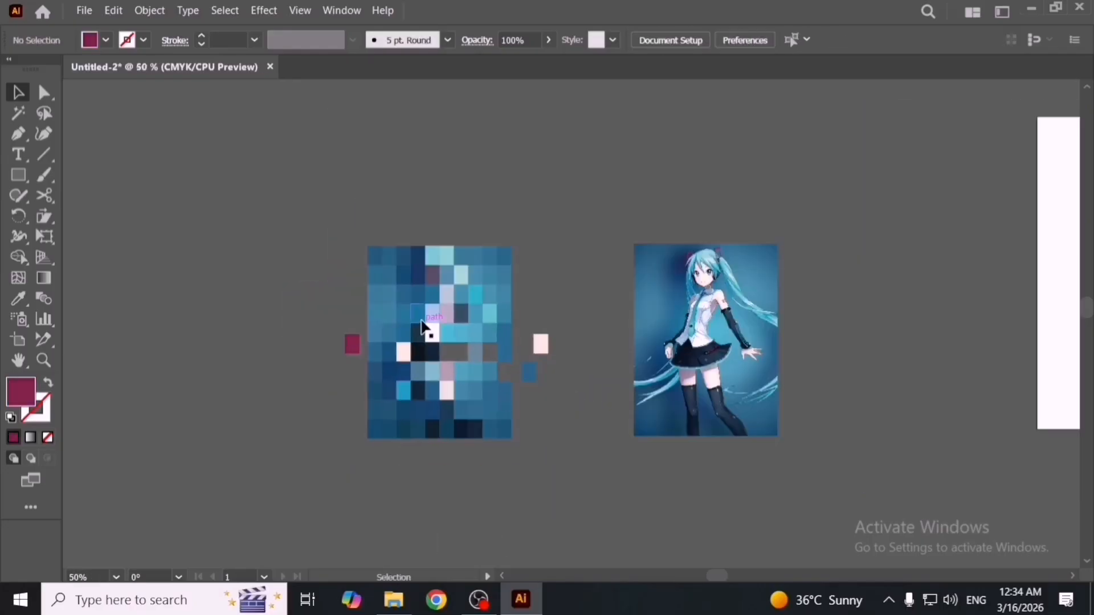
pyautogui.click(381, 283)
pyautogui.moveTo(493, 406); pyautogui.dragTo(556, 450)
pyautogui.press('Delete')
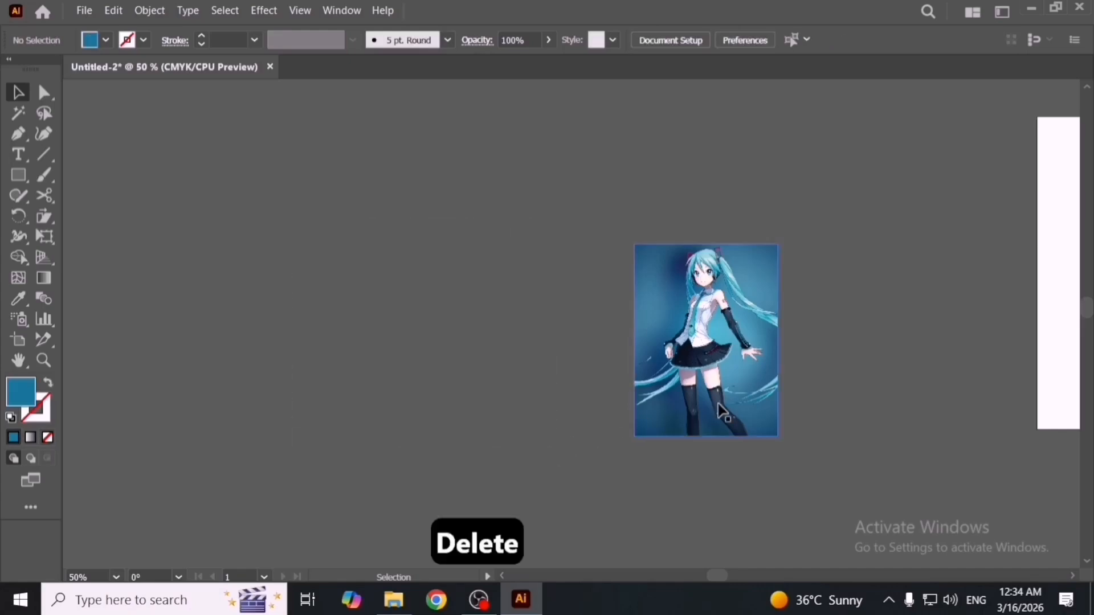
# Duplicate the remaining image to its left and create an object mosaic of 100 by 100 tiles from the copy.
pyautogui.moveTo(717, 410); pyautogui.dragTo(503, 415)
pyautogui.scroll(2, 526, 378)
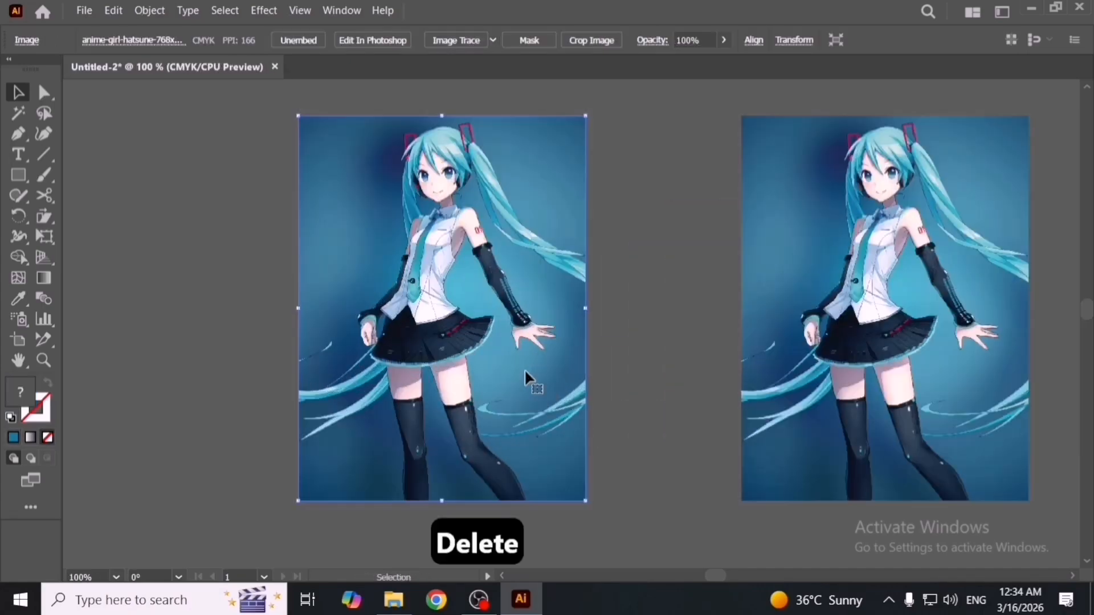
pyautogui.click(149, 10)
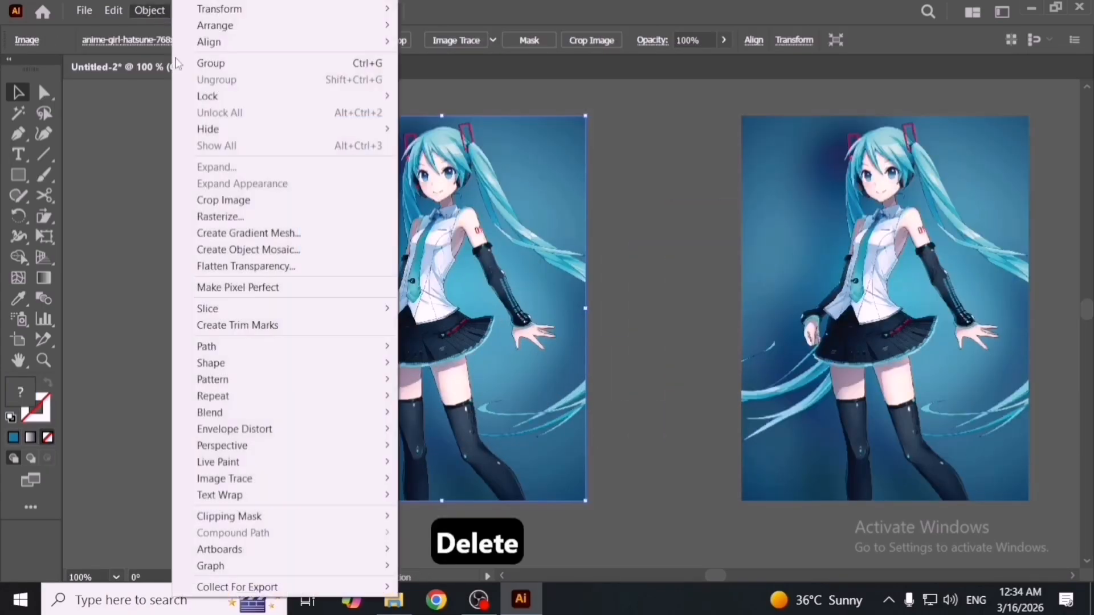
pyautogui.click(290, 250)
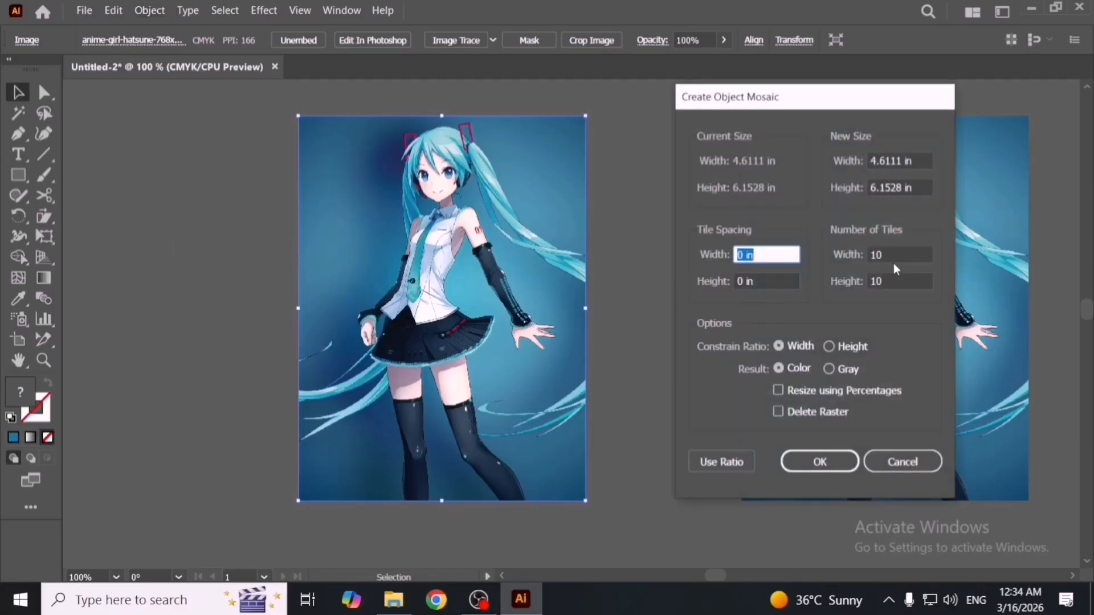
pyautogui.click(893, 259)
pyautogui.write('100')
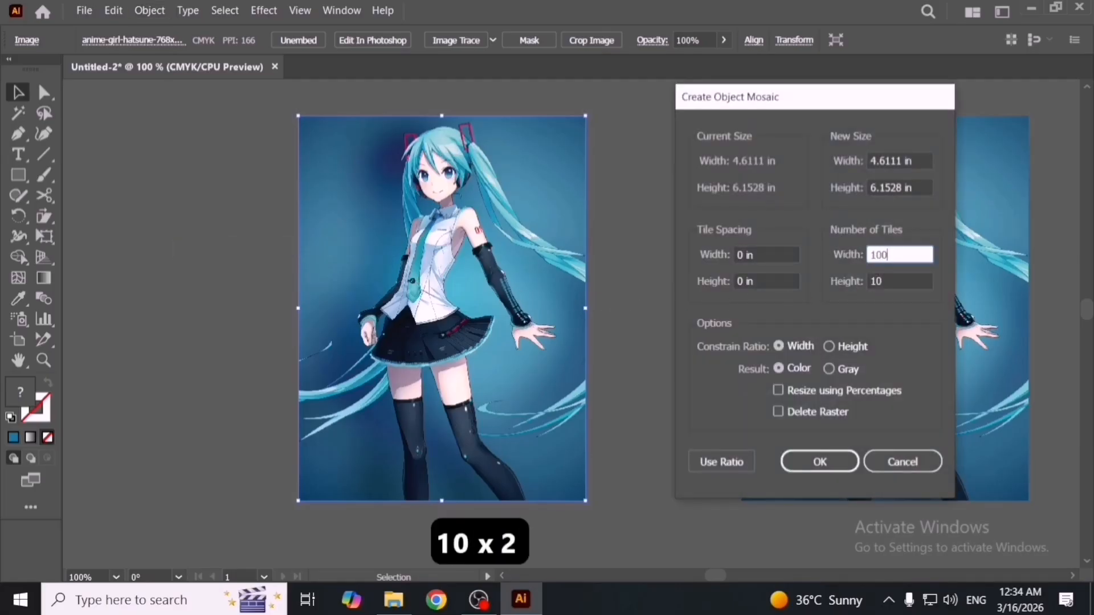
pyautogui.press('Tab')
pyautogui.write('100')
pyautogui.press('Return')
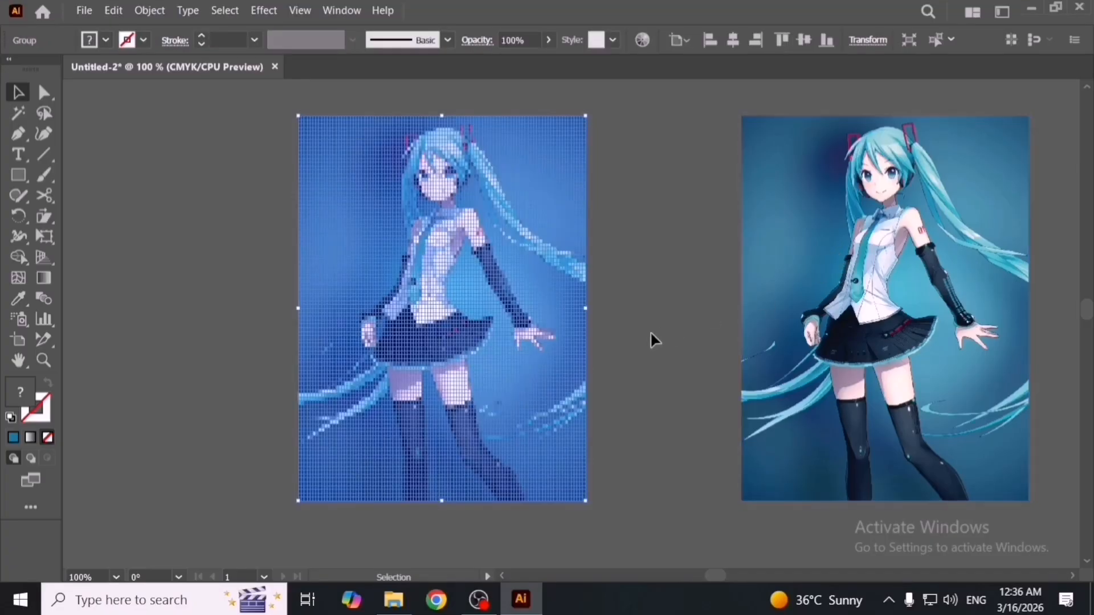
# Move the 100 by 100 mosaic group off its source image and place it just left of that image.
pyautogui.press('space')
pyautogui.moveTo(680, 356); pyautogui.dragTo(799, 360)
pyautogui.click(795, 354)
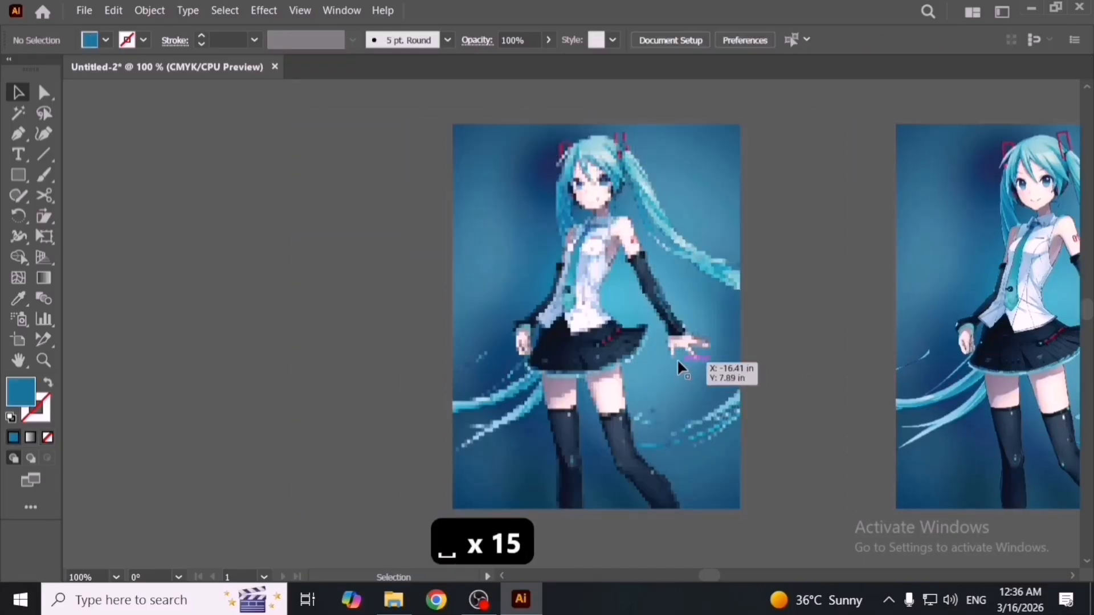
pyautogui.moveTo(627, 377); pyautogui.dragTo(462, 419)
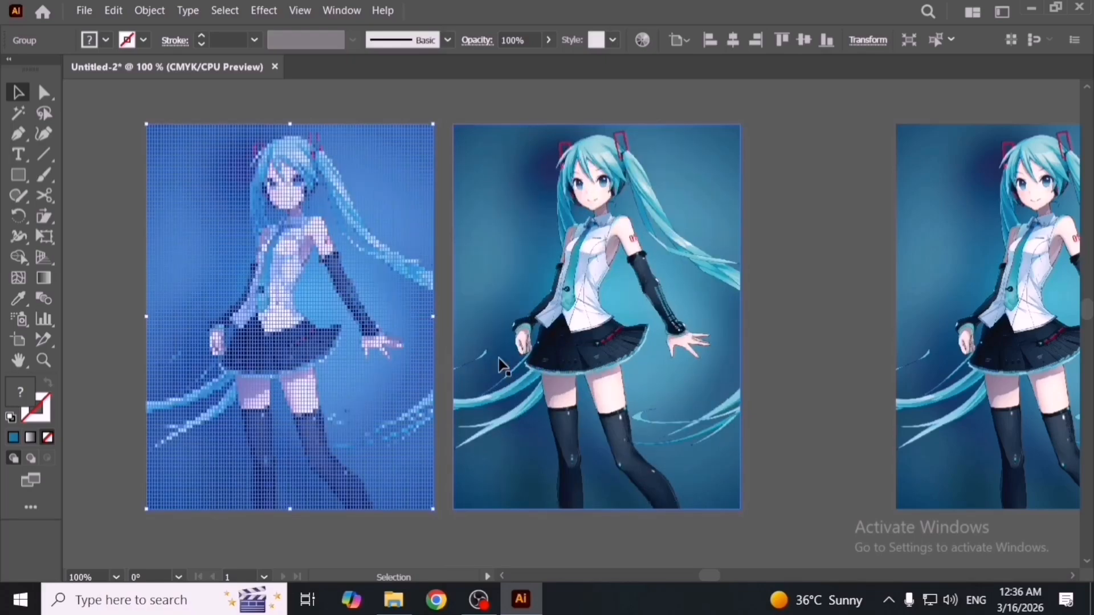
pyautogui.click(391, 539)
# Examine the individual tiles of the fine mosaic up close and compare the mosaic with the source image.
pyautogui.press('space')
pyautogui.moveTo(348, 358); pyautogui.dragTo(594, 394)
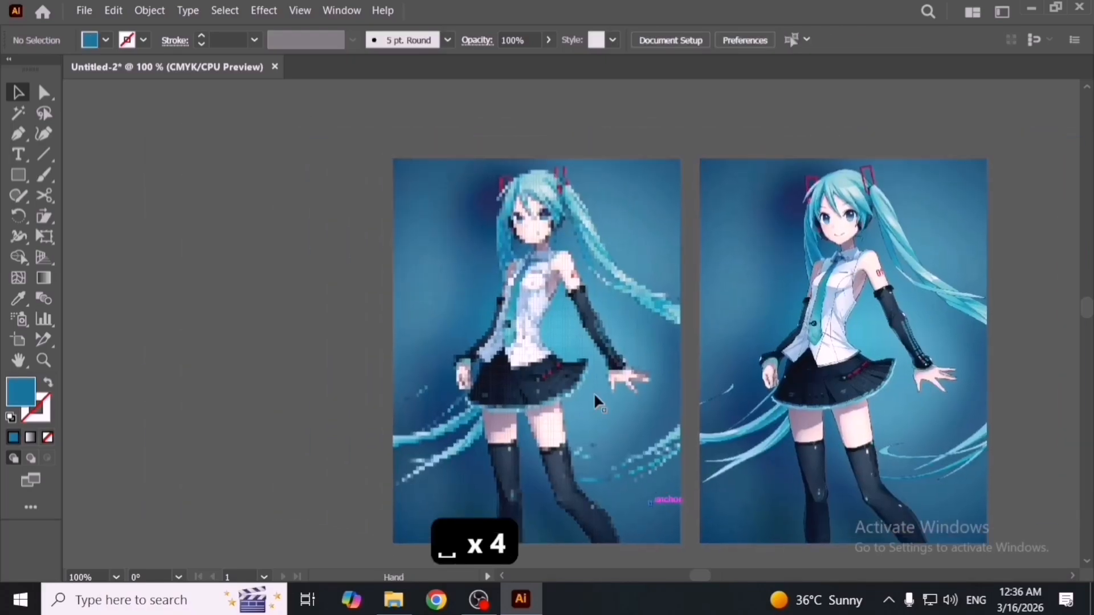
pyautogui.scroll(3, 527, 224)
pyautogui.press('space')
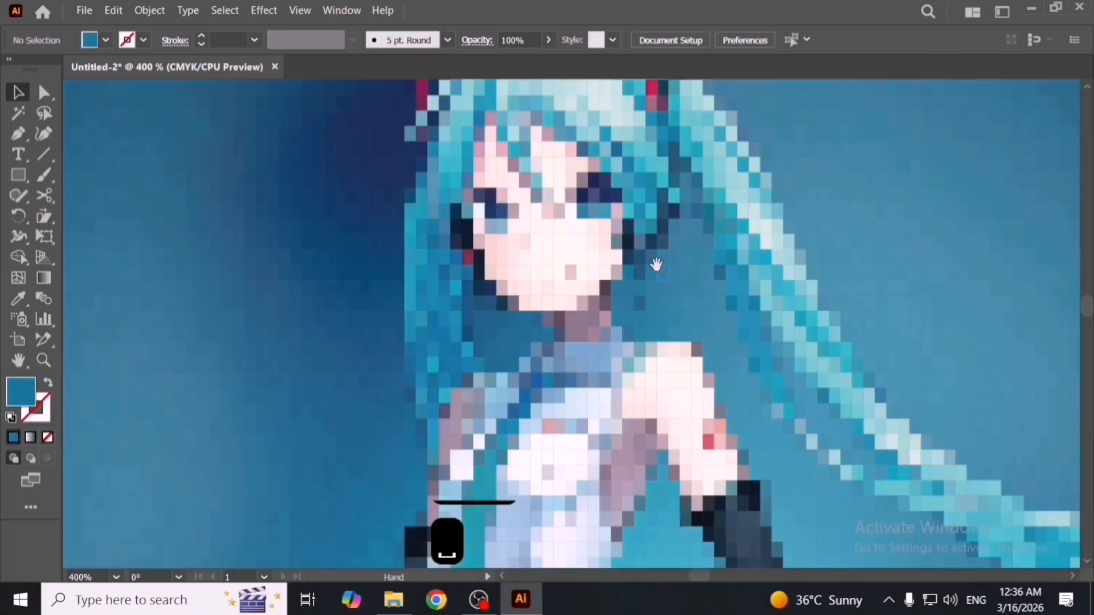
pyautogui.moveTo(655, 262); pyautogui.dragTo(625, 377)
pyautogui.scroll(4, 587, 314)
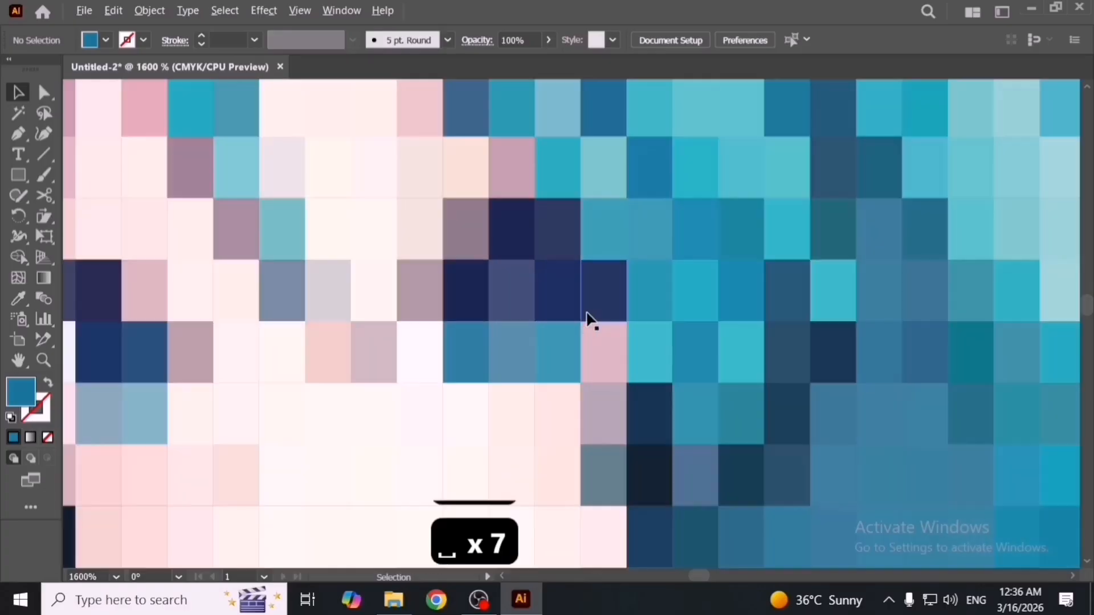
pyautogui.scroll(4, 623, 426)
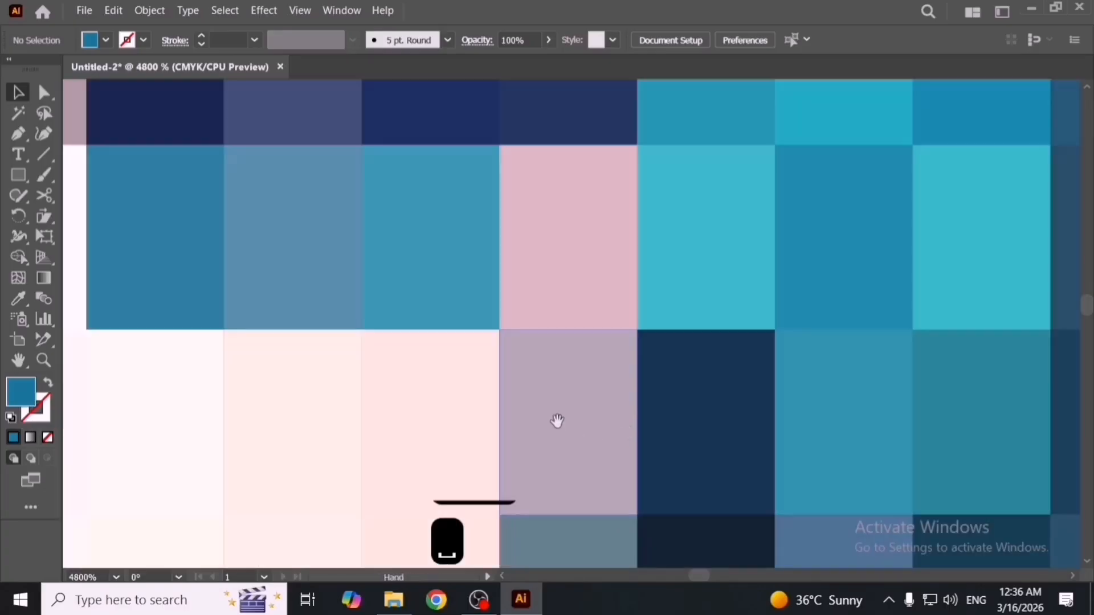
pyautogui.scroll(-5, 667, 373)
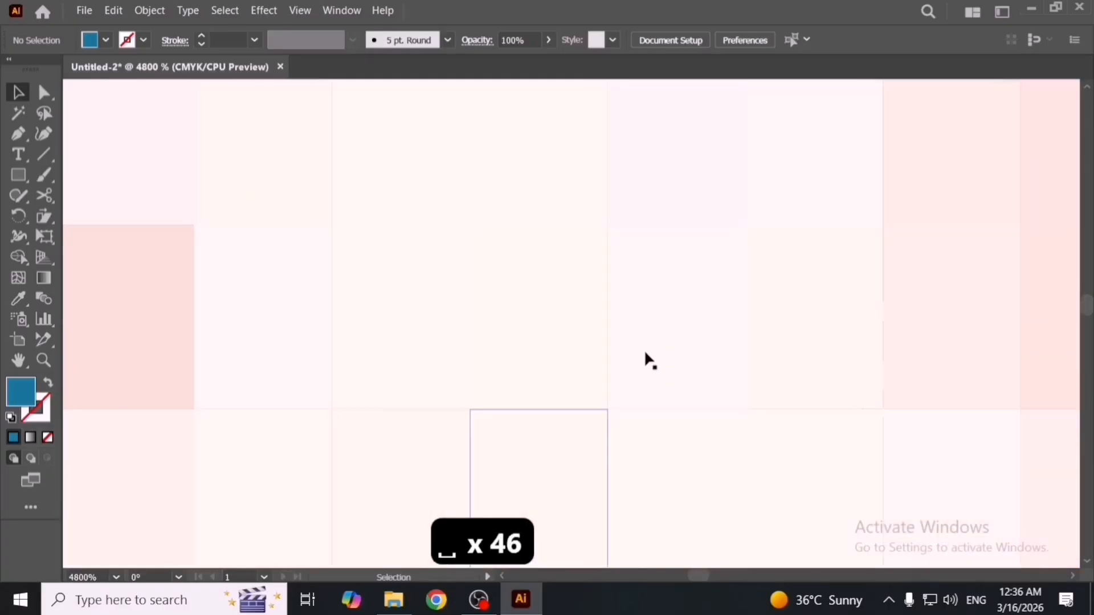
pyautogui.scroll(-3, 676, 366)
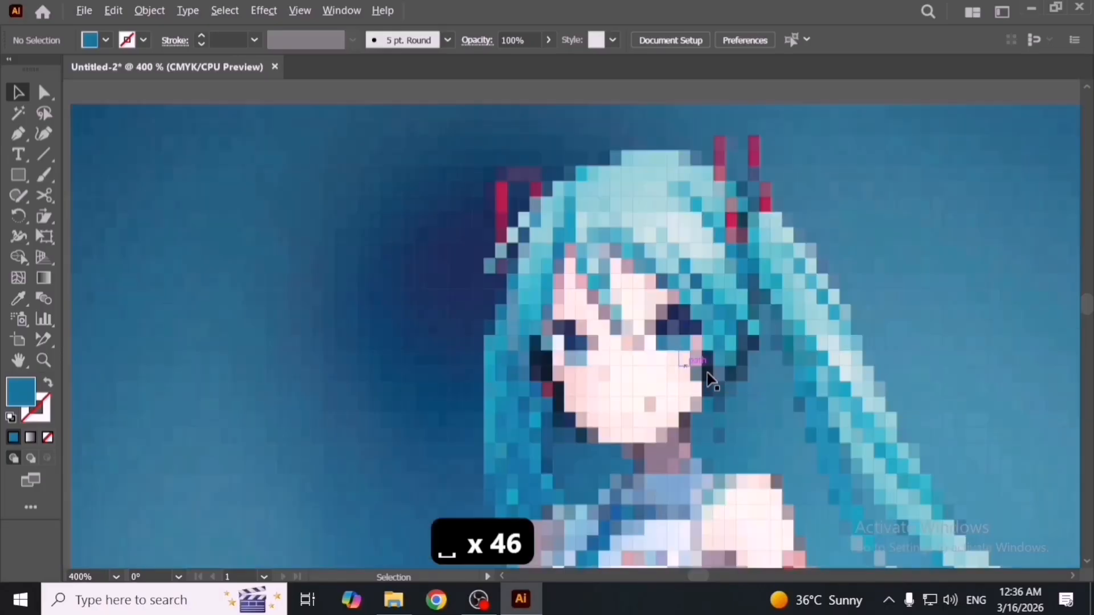
pyautogui.scroll(-3, 781, 423)
pyautogui.moveTo(793, 437); pyautogui.dragTo(637, 298)
pyautogui.moveTo(723, 388); pyautogui.dragTo(569, 258)
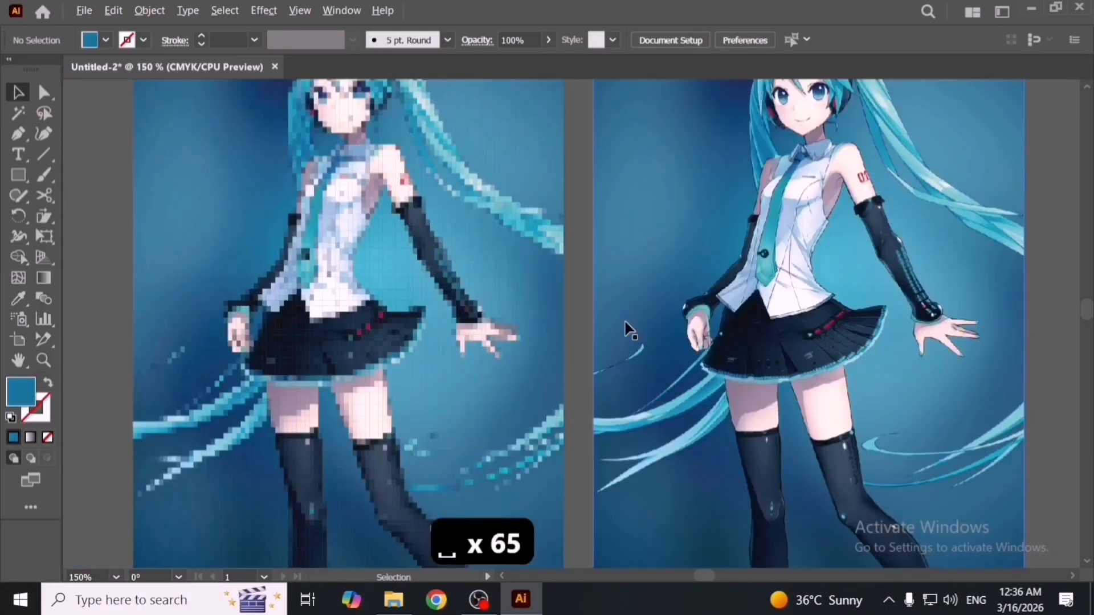
pyautogui.scroll(-2, 625, 327)
pyautogui.scroll(1, 747, 326)
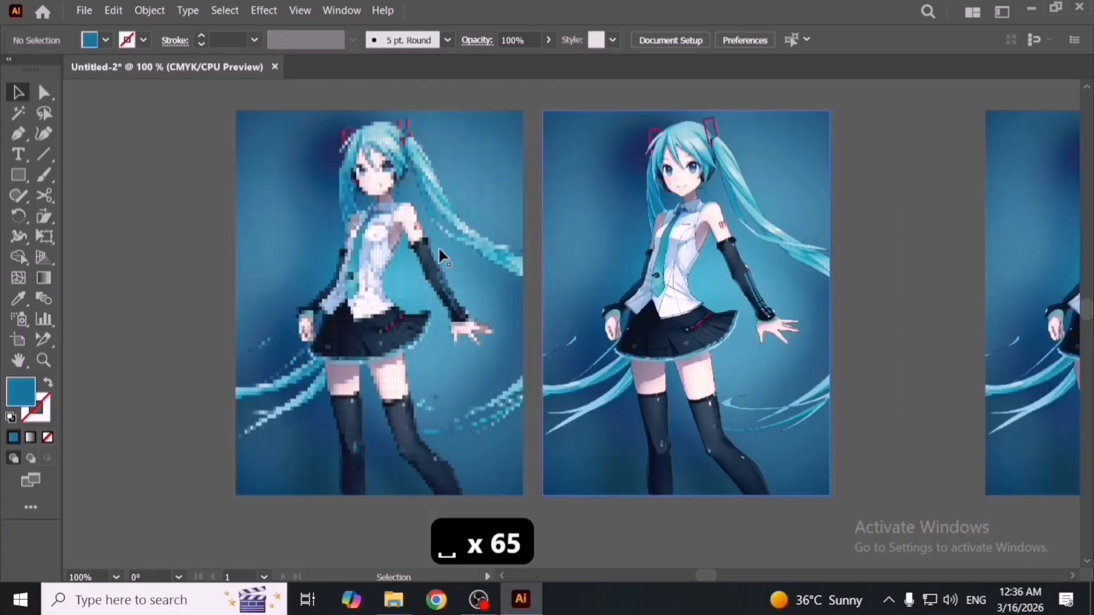
pyautogui.click(403, 209)
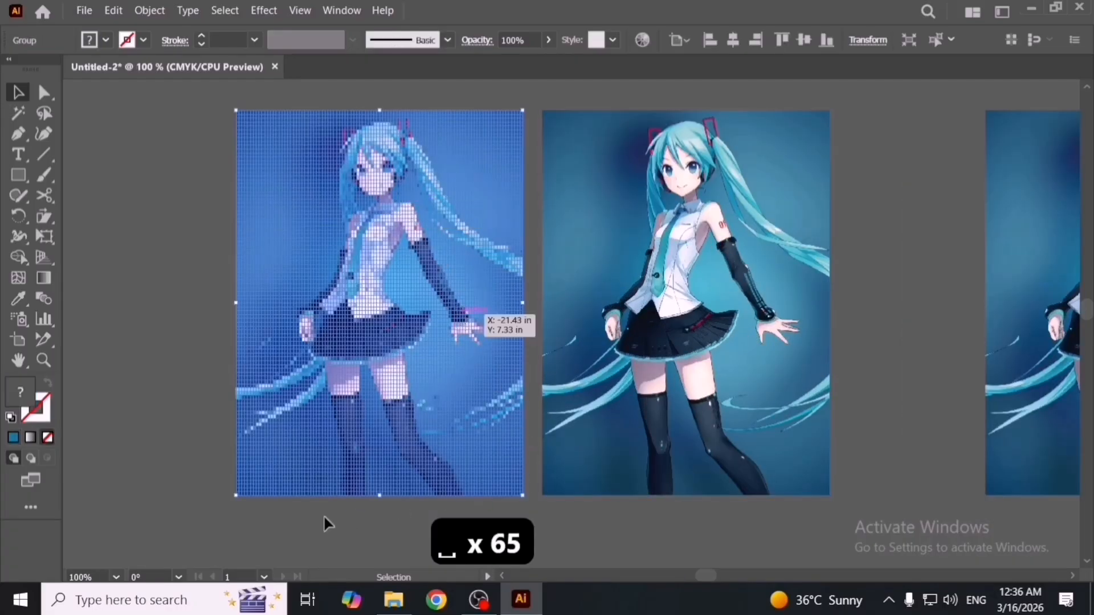
pyautogui.click(309, 524)
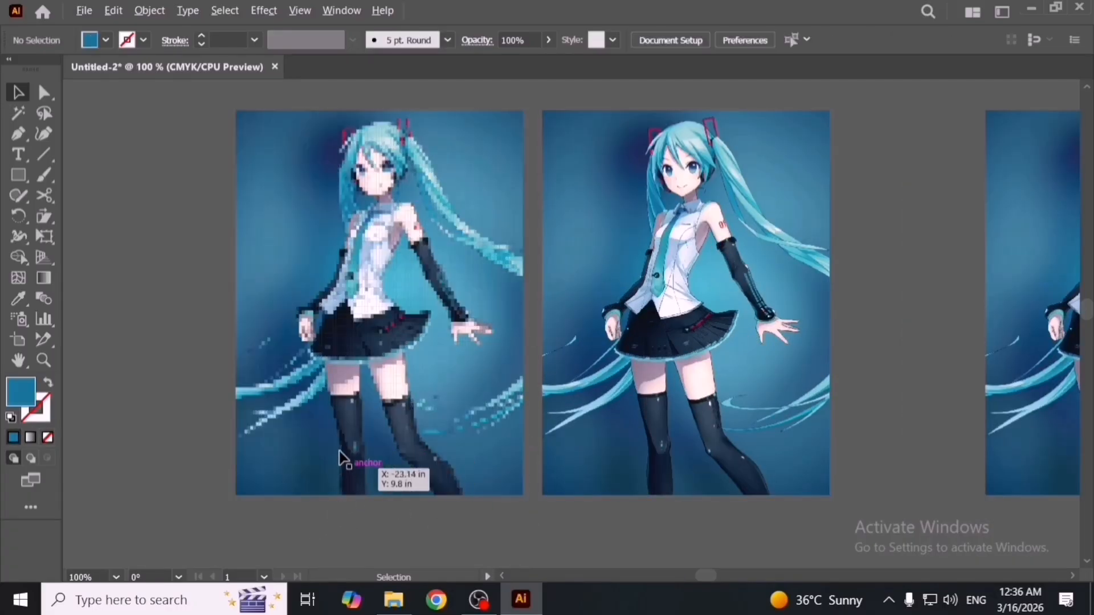
# Inspect the square tiles along the hair strands and legs of the 100 by 100 mosaic at very high magnification.
pyautogui.scroll(5, 343, 460)
pyautogui.press('space')
pyautogui.moveTo(356, 442); pyautogui.dragTo(540, 418)
pyautogui.moveTo(552, 178); pyautogui.dragTo(581, 295)
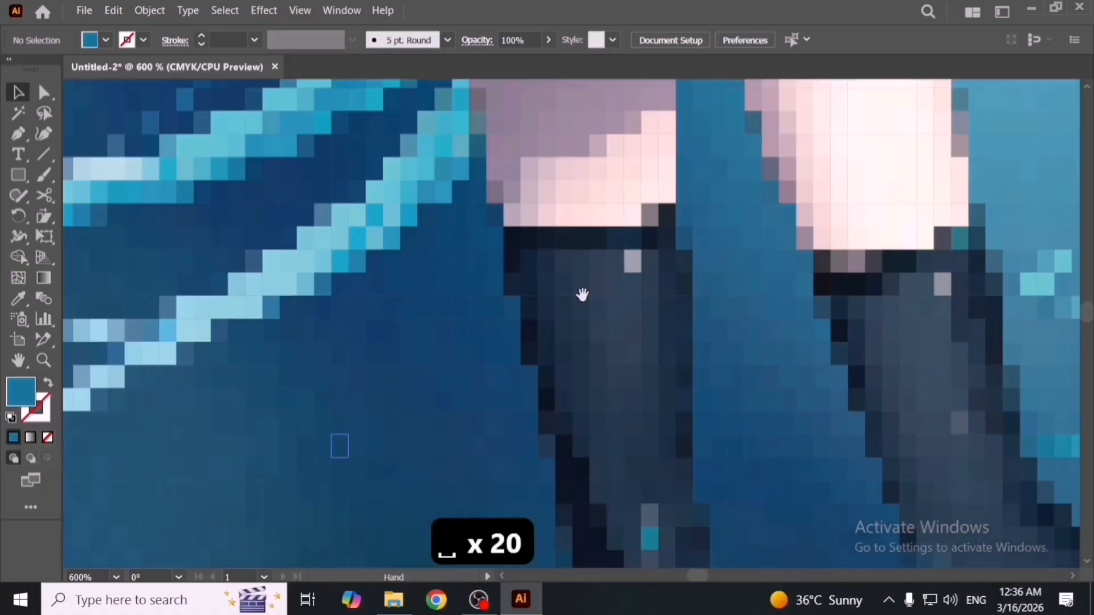
pyautogui.moveTo(535, 224); pyautogui.dragTo(560, 352)
pyautogui.moveTo(451, 345); pyautogui.dragTo(705, 317)
pyautogui.scroll(2, 525, 365)
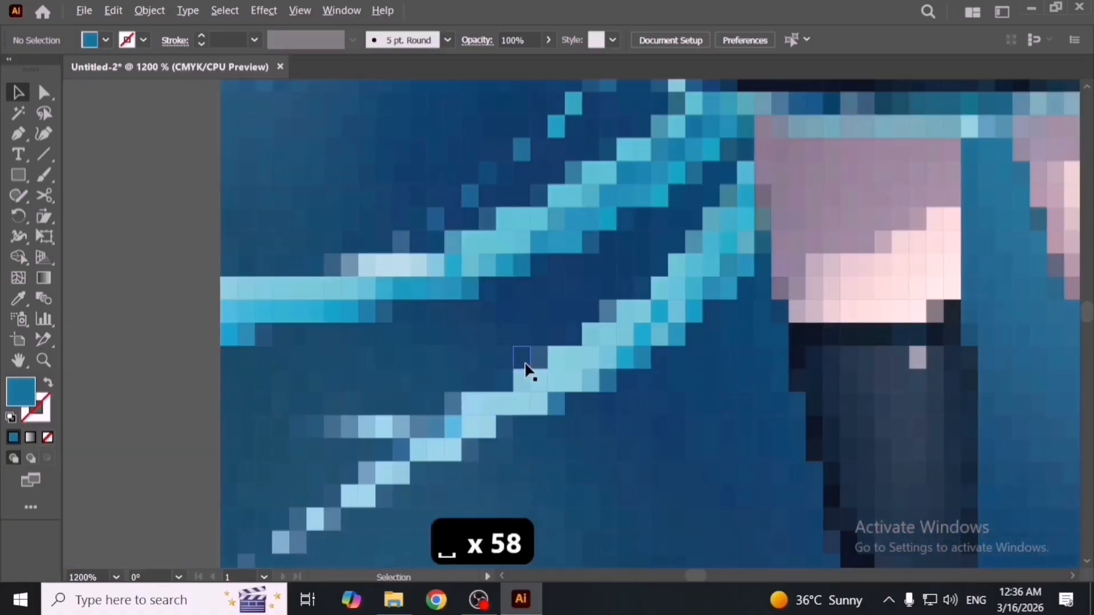
pyautogui.press('space')
pyautogui.moveTo(752, 356); pyautogui.dragTo(535, 361)
pyautogui.moveTo(730, 269); pyautogui.dragTo(644, 319)
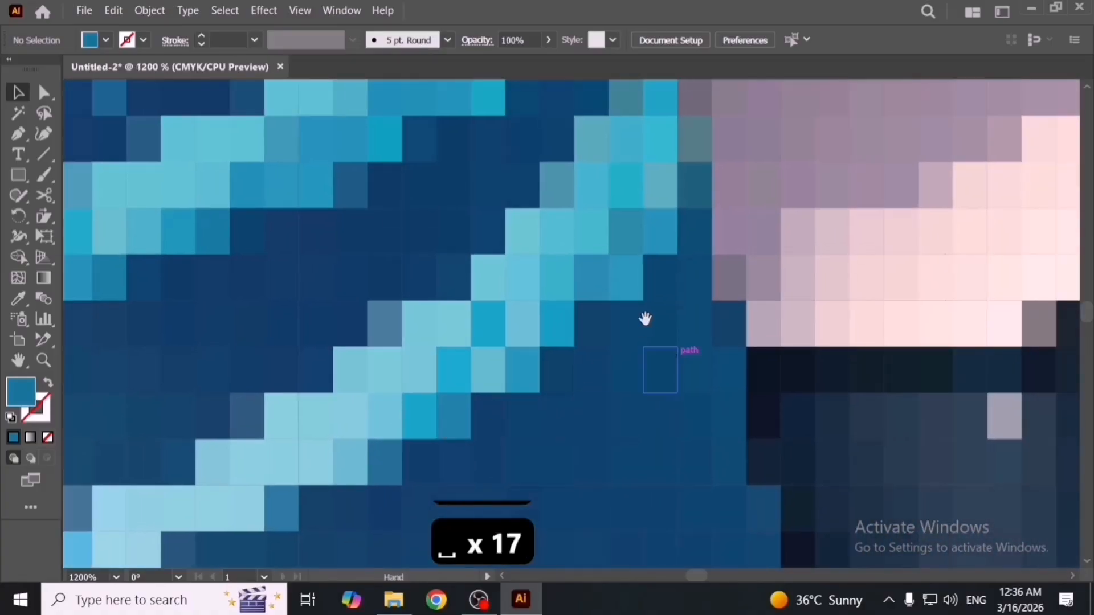
pyautogui.moveTo(675, 261); pyautogui.dragTo(582, 341)
pyautogui.scroll(3, 582, 330)
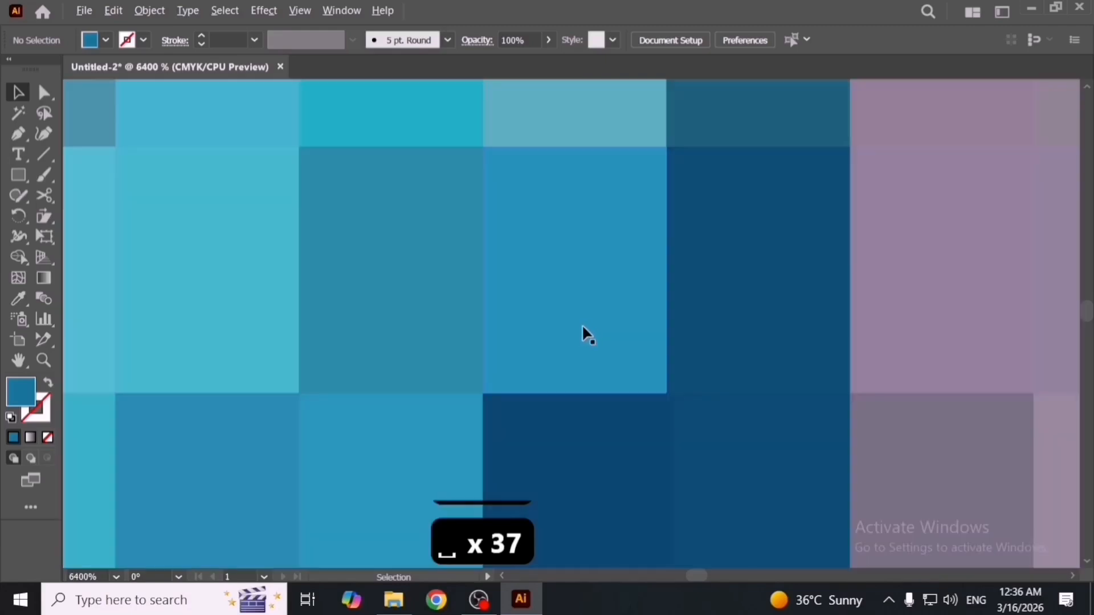
pyautogui.scroll(2, 670, 372)
pyautogui.scroll(-3, 674, 375)
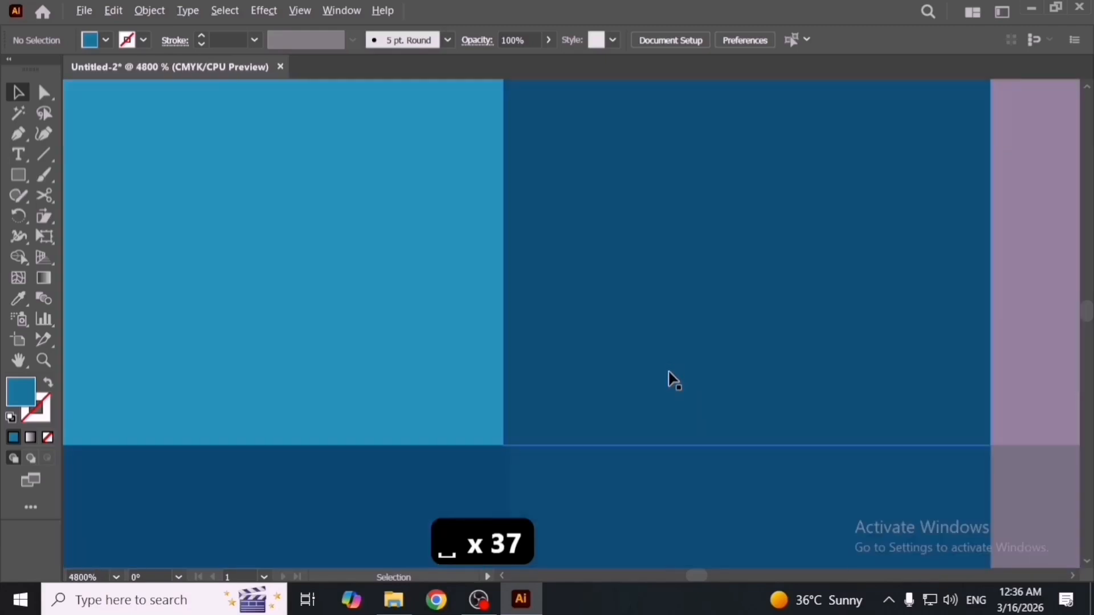
pyautogui.scroll(-2, 674, 380)
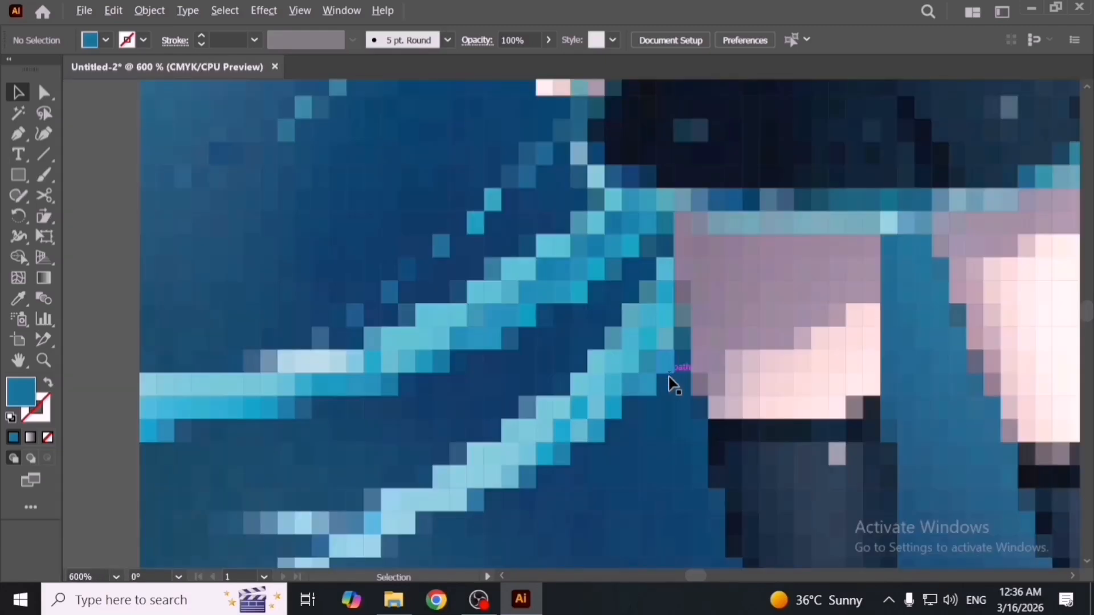
pyautogui.scroll(-3, 674, 384)
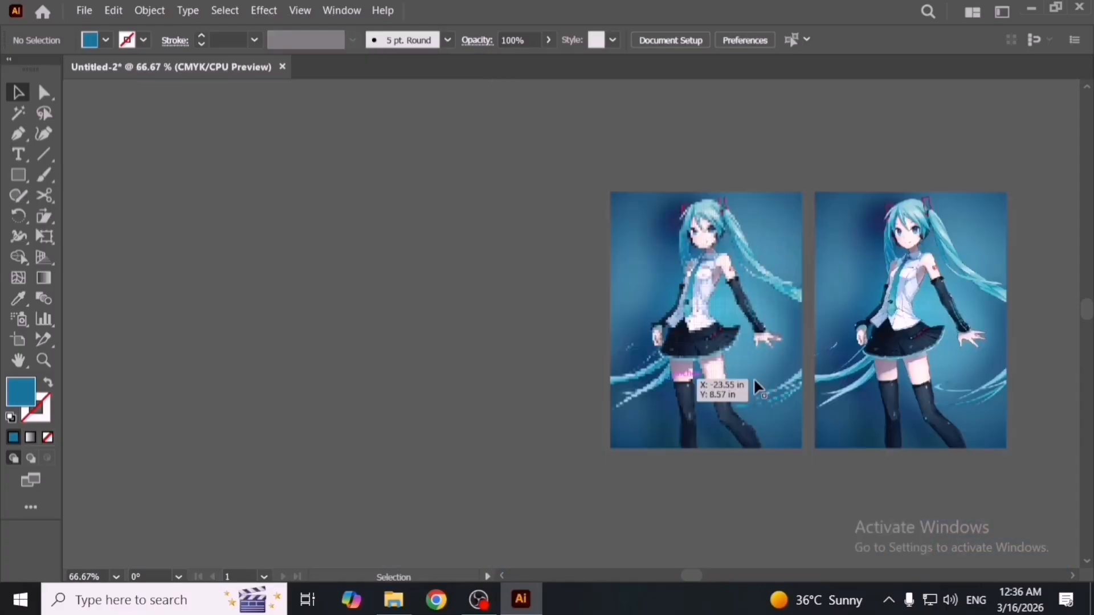
# Delete the 100 by 100 mosaic and the source image directly beside it.
pyautogui.press('space')
pyautogui.moveTo(774, 374); pyautogui.dragTo(495, 395)
pyautogui.moveTo(663, 377); pyautogui.dragTo(670, 375)
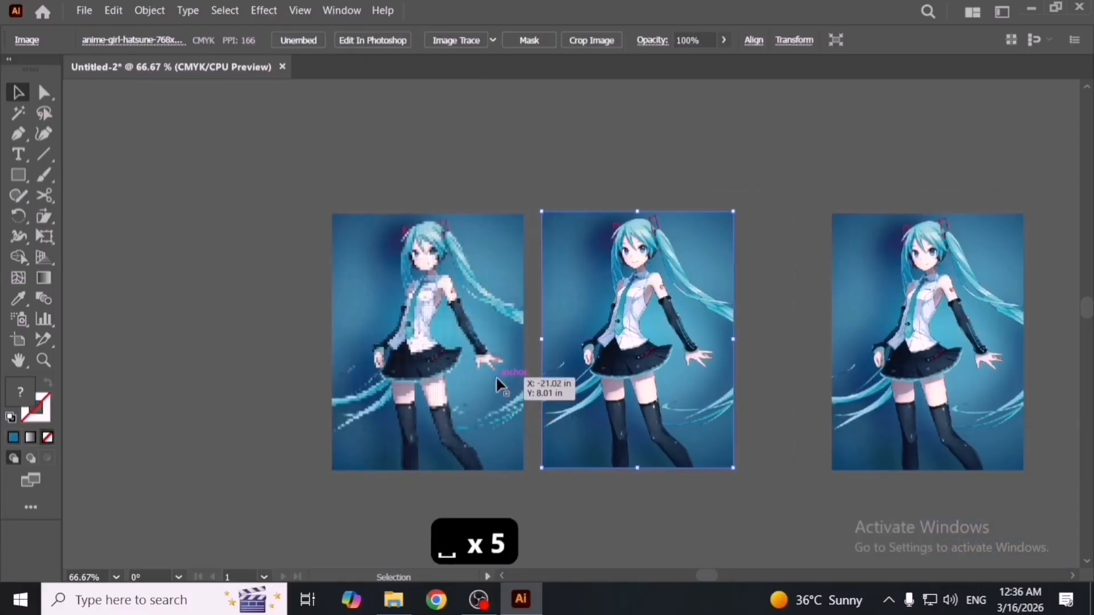
pyautogui.click(496, 375)
pyautogui.press('Delete')
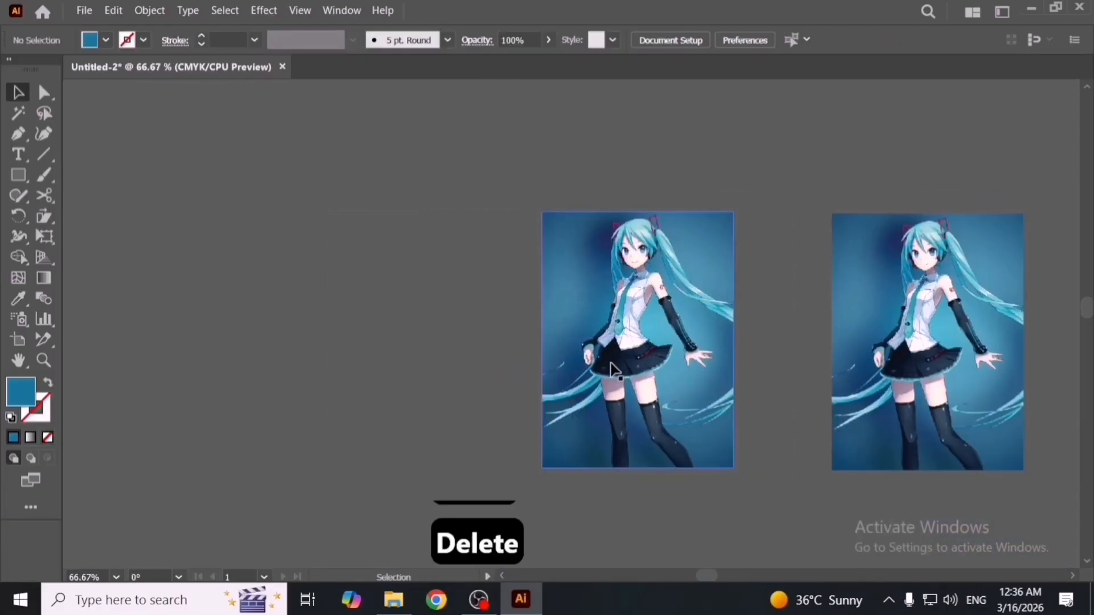
pyautogui.click(614, 375)
pyautogui.press('Delete')
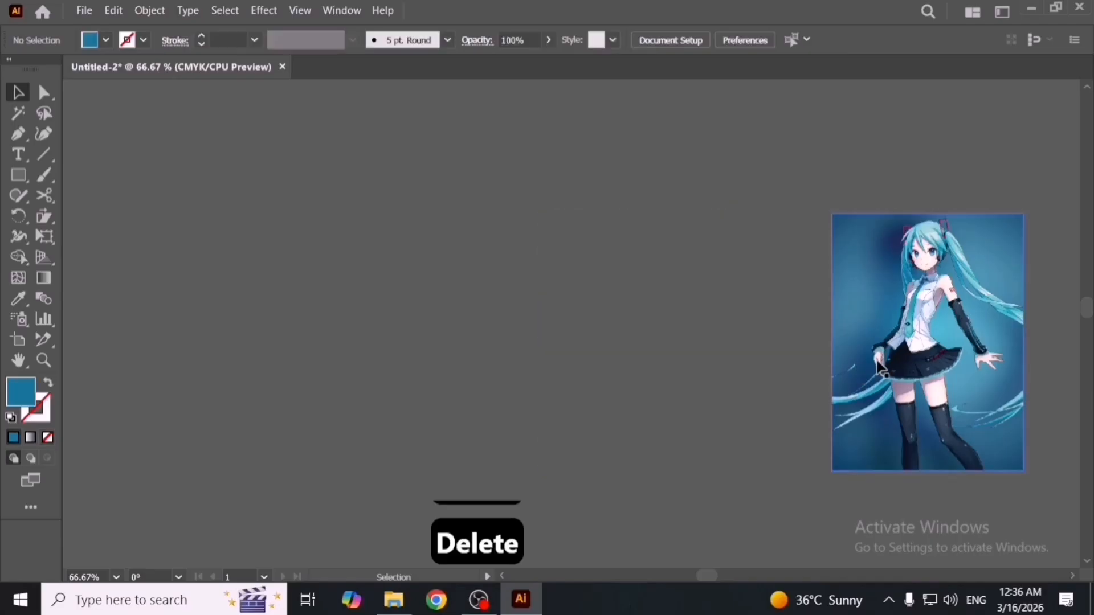
# Move the remaining anime image onto the artboard.
pyautogui.moveTo(877, 366); pyautogui.dragTo(618, 367)
pyautogui.press('space')
pyautogui.moveTo(827, 341); pyautogui.dragTo(470, 341)
pyautogui.press('space')
pyautogui.moveTo(377, 334); pyautogui.dragTo(715, 314)
pyautogui.click(157, 12)
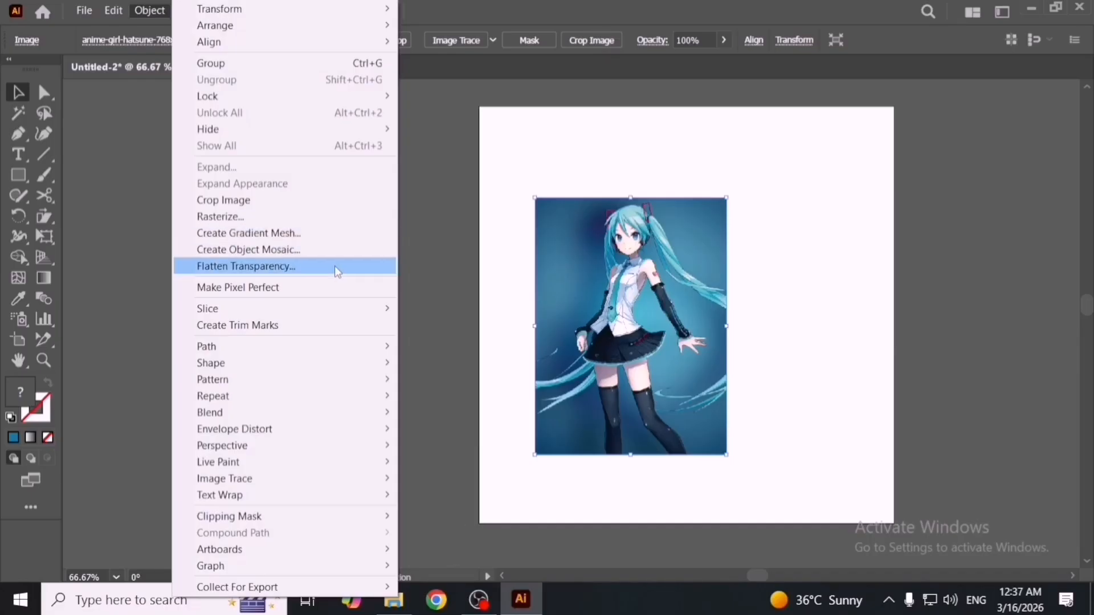
pyautogui.click(334, 266)
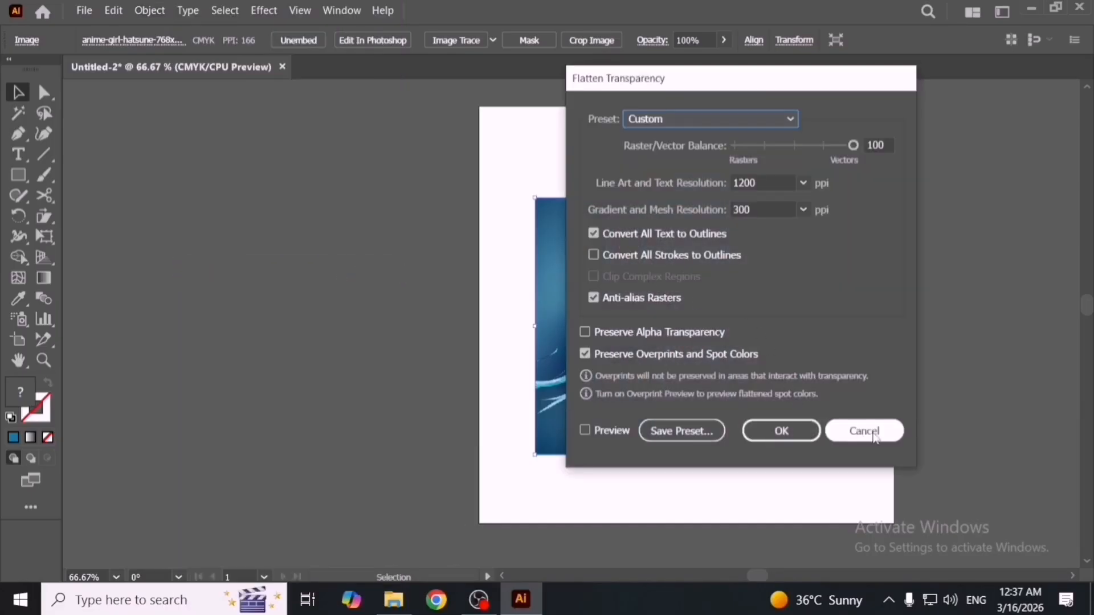
pyautogui.click(875, 436)
pyautogui.click(474, 378)
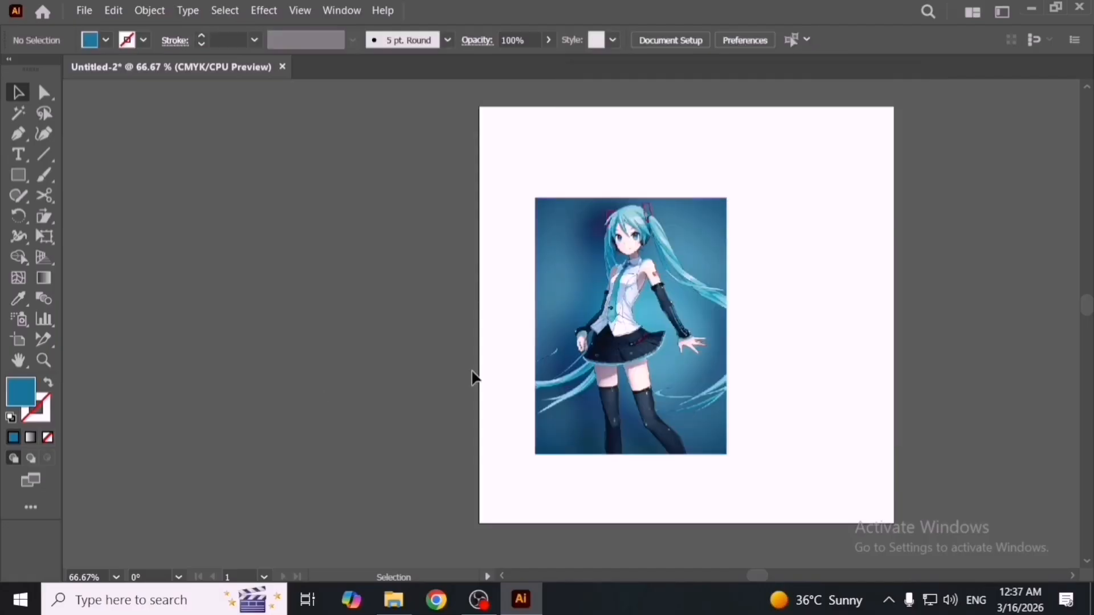
# Open the file 4782590.ai from the Downloads folder without replacing its missing fonts.
pyautogui.click(394, 600)
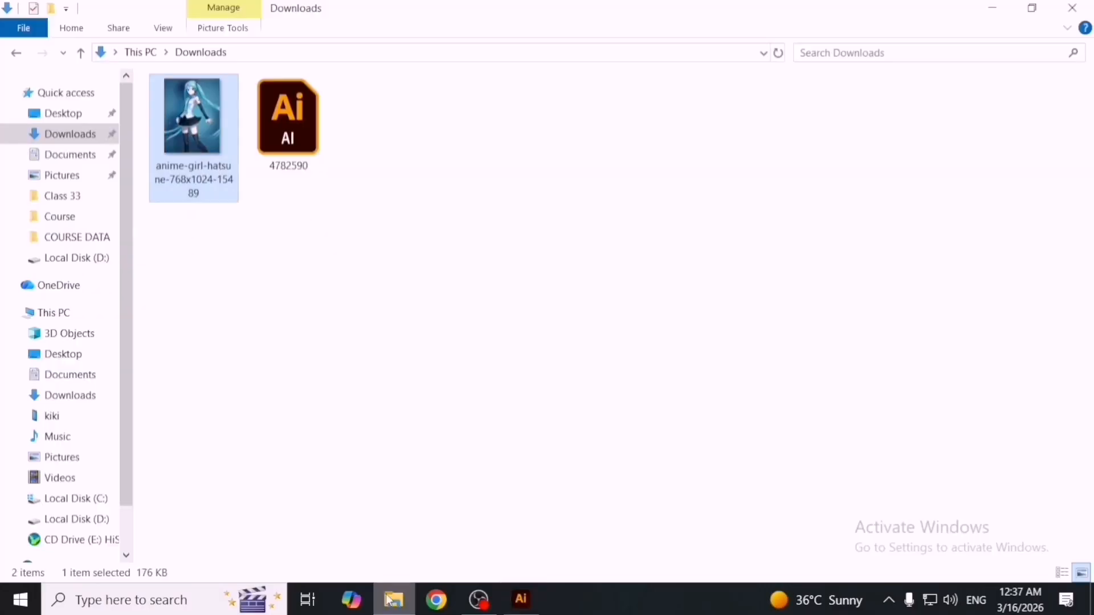
pyautogui.click(295, 113)
pyautogui.doubleClick(296, 114)
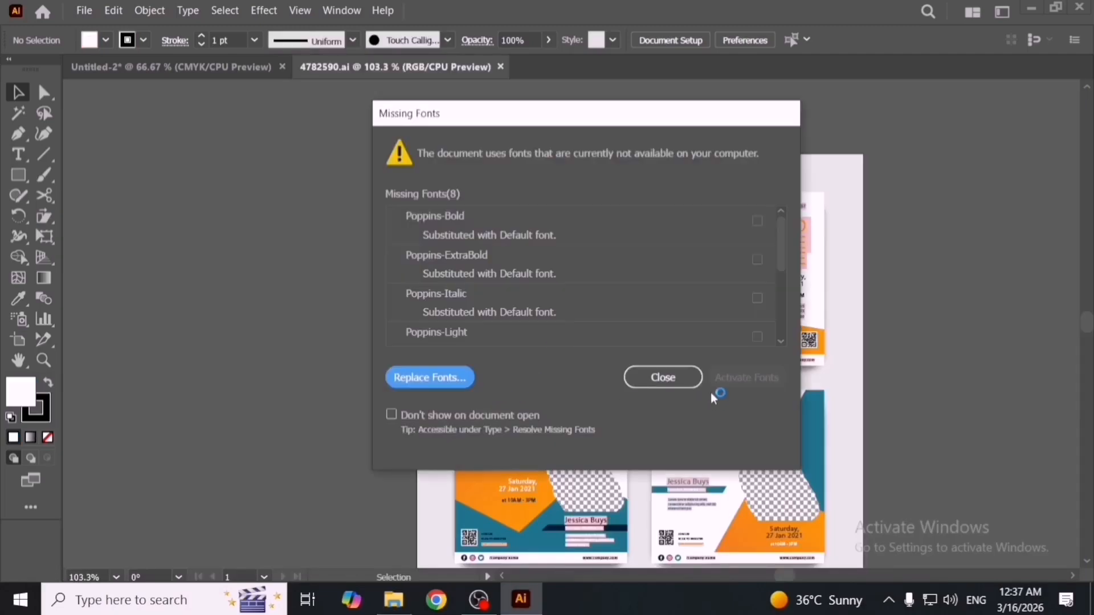
pyautogui.click(662, 378)
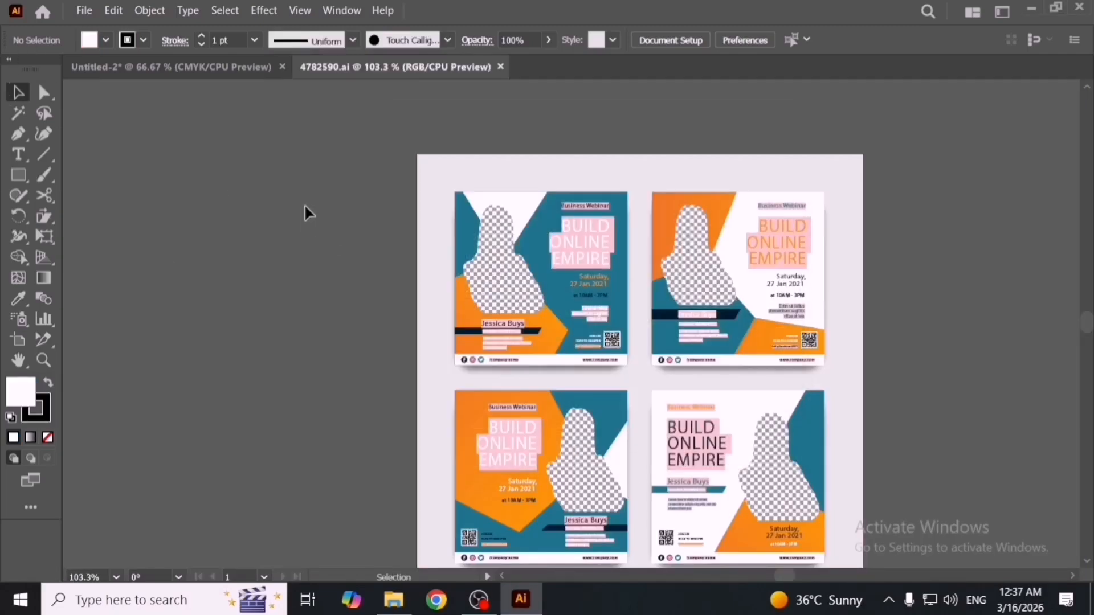
# Select all the webinar flyer artwork in the opened document and delete it.
pyautogui.moveTo(329, 166); pyautogui.dragTo(836, 485)
pyautogui.press('Delete')
pyautogui.press('Delete')
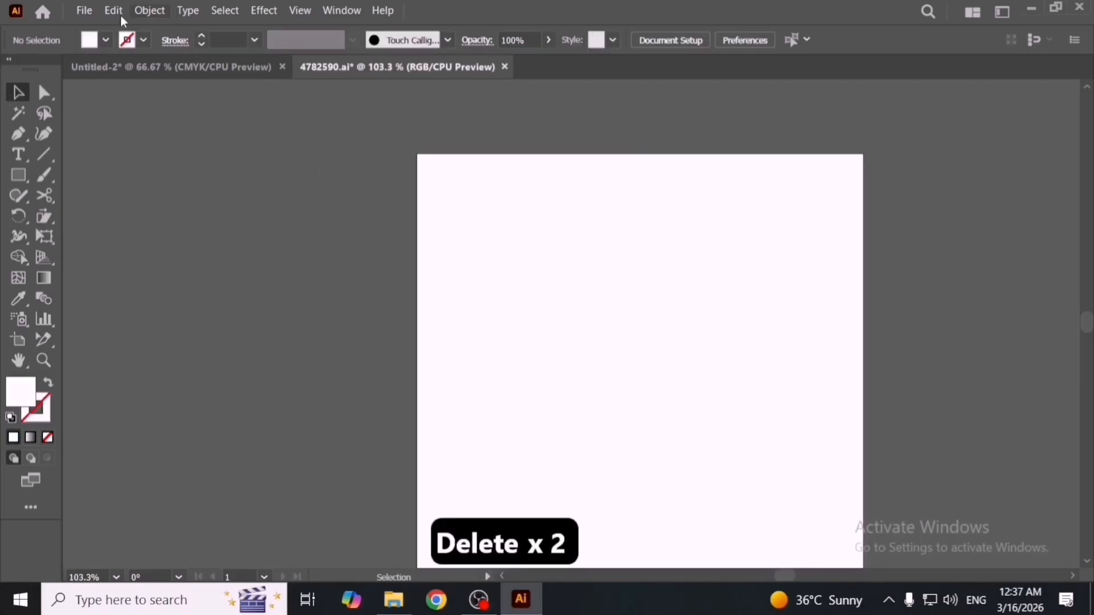
# Place 4782590.ai as a linked file in the emptied document and position it over the artboard.
pyautogui.click(90, 9)
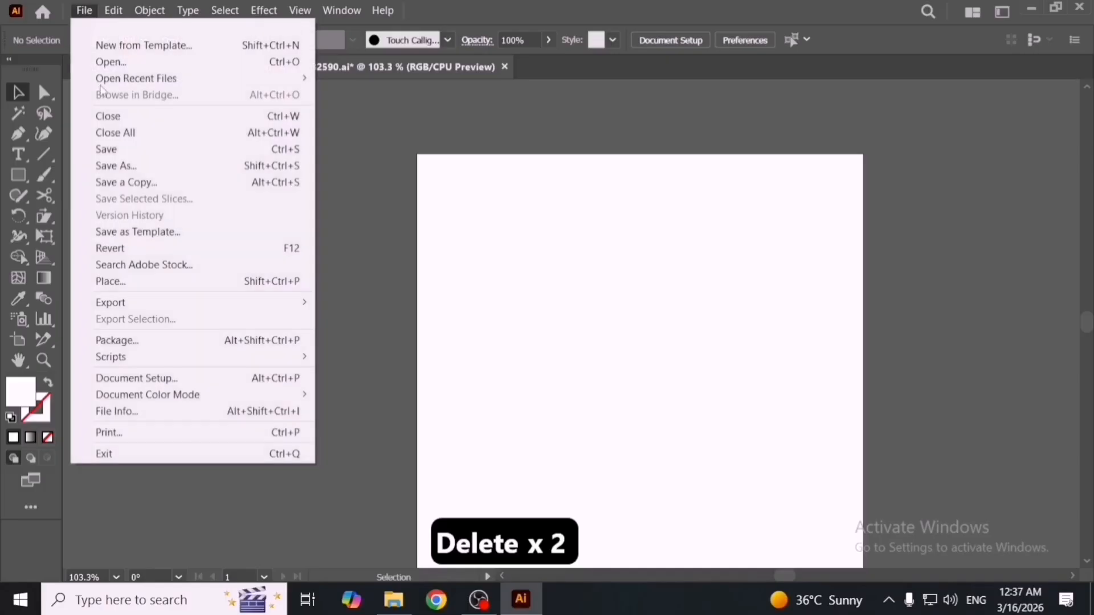
pyautogui.click(202, 282)
pyautogui.click(332, 174)
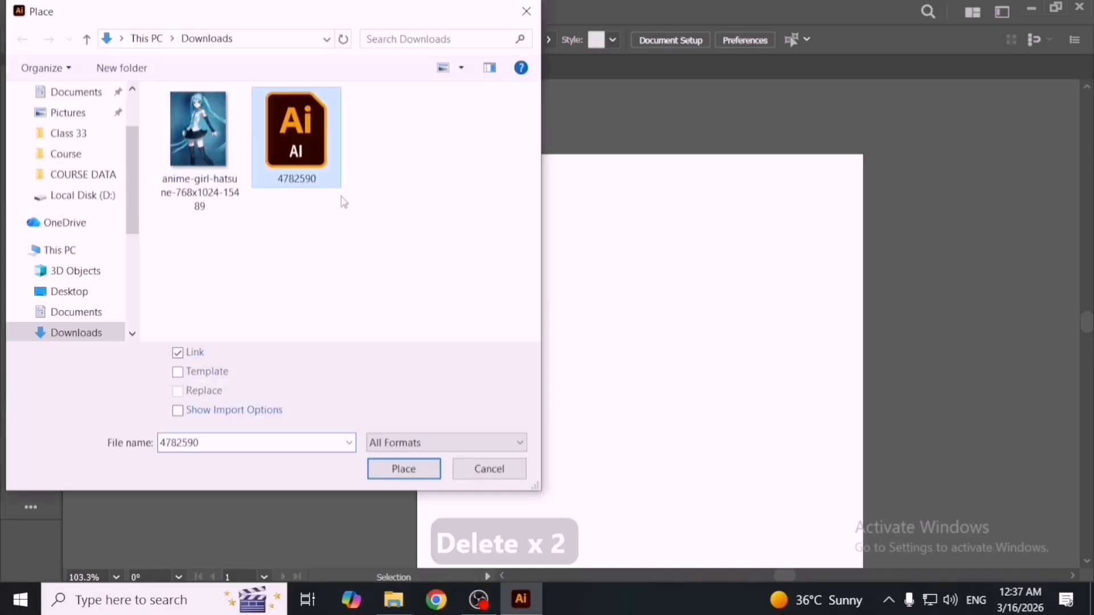
pyautogui.click(404, 469)
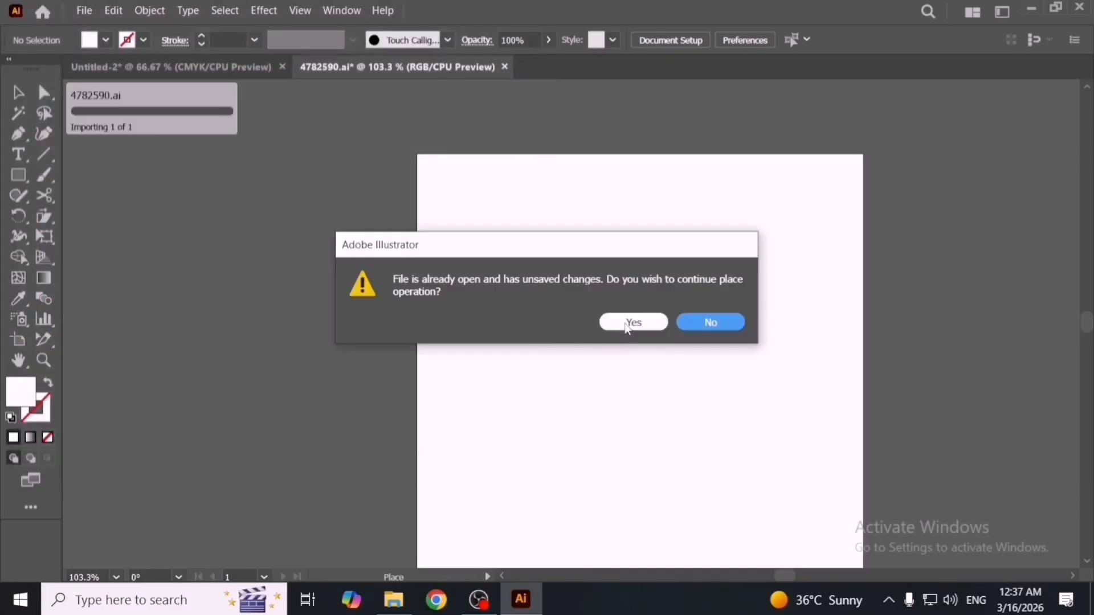
pyautogui.click(604, 323)
pyautogui.click(515, 261)
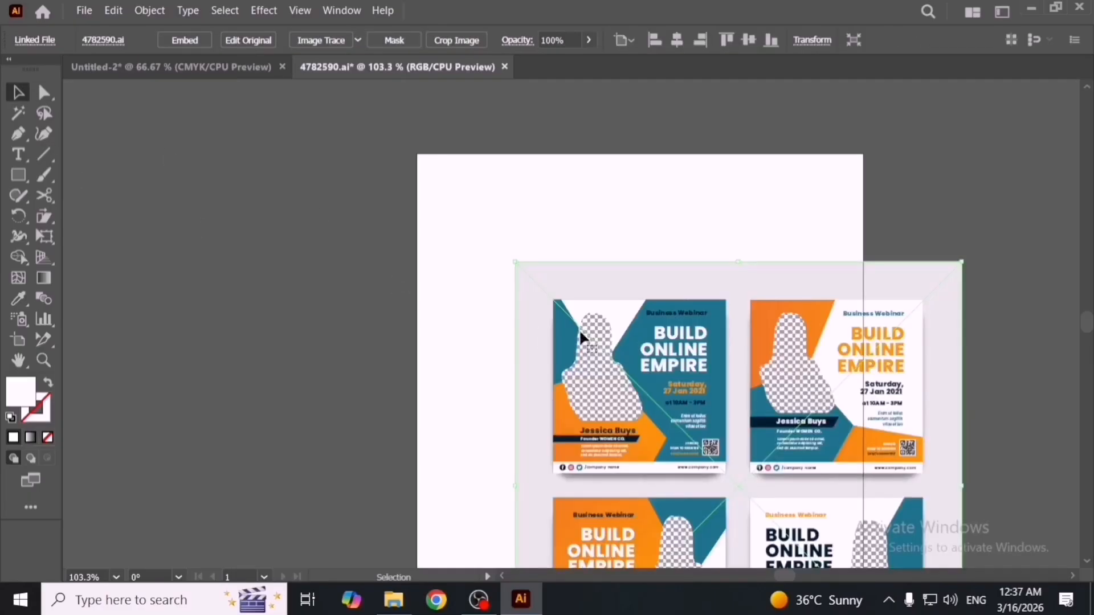
pyautogui.moveTo(580, 334); pyautogui.dragTo(466, 270)
pyautogui.moveTo(590, 359); pyautogui.dragTo(593, 334)
# Flatten the placed file's transparency with Convert All Strokes to Outlines enabled and check the result in Outline view.
pyautogui.click(150, 10)
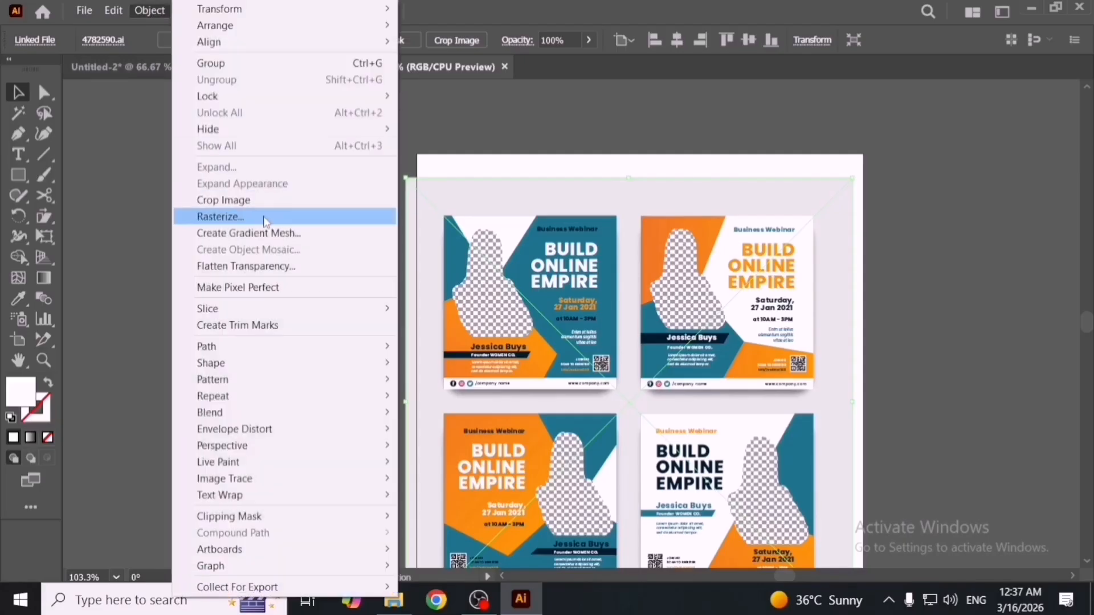
pyautogui.click(288, 266)
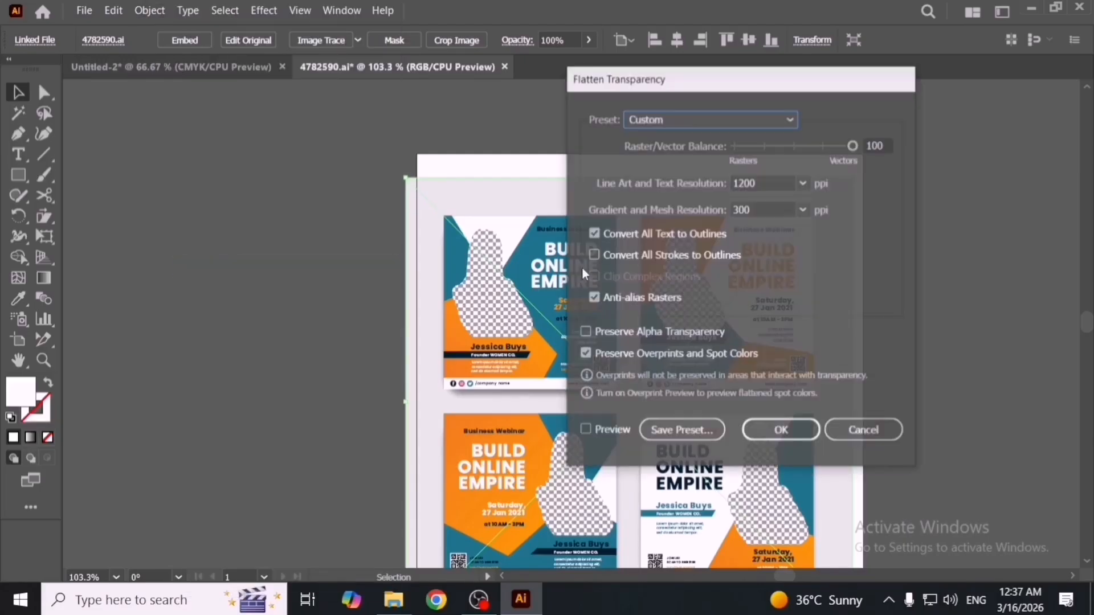
pyautogui.click(662, 256)
pyautogui.click(782, 430)
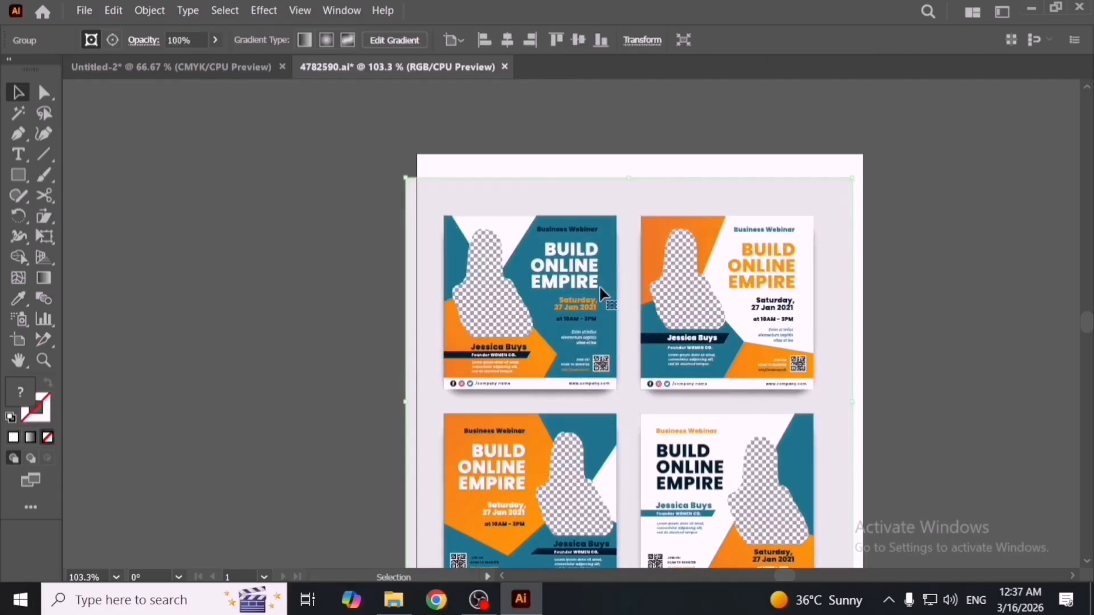
pyautogui.hotkey('ctrl', 'y')
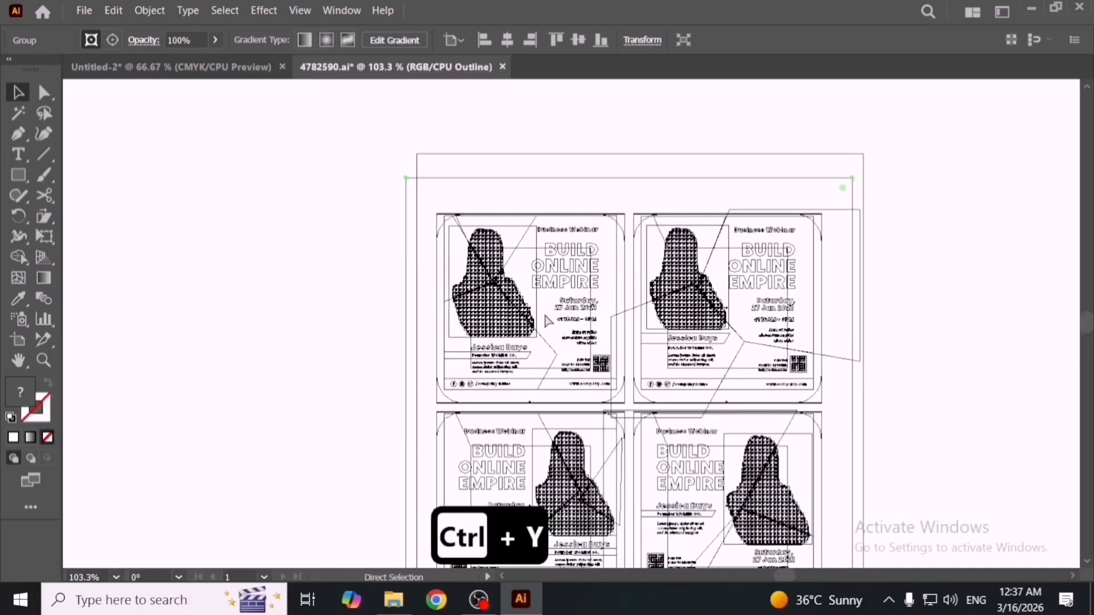
pyautogui.hotkey('ctrl', 'y')
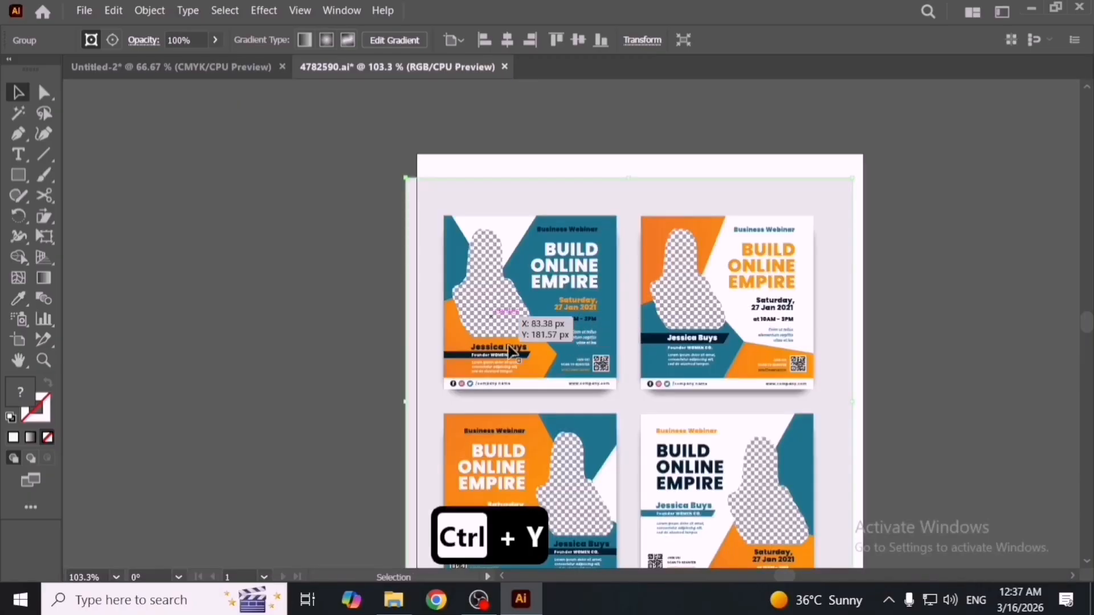
# Delete the flattened artwork and close 4782590.ai without saving the changes.
pyautogui.press('Delete')
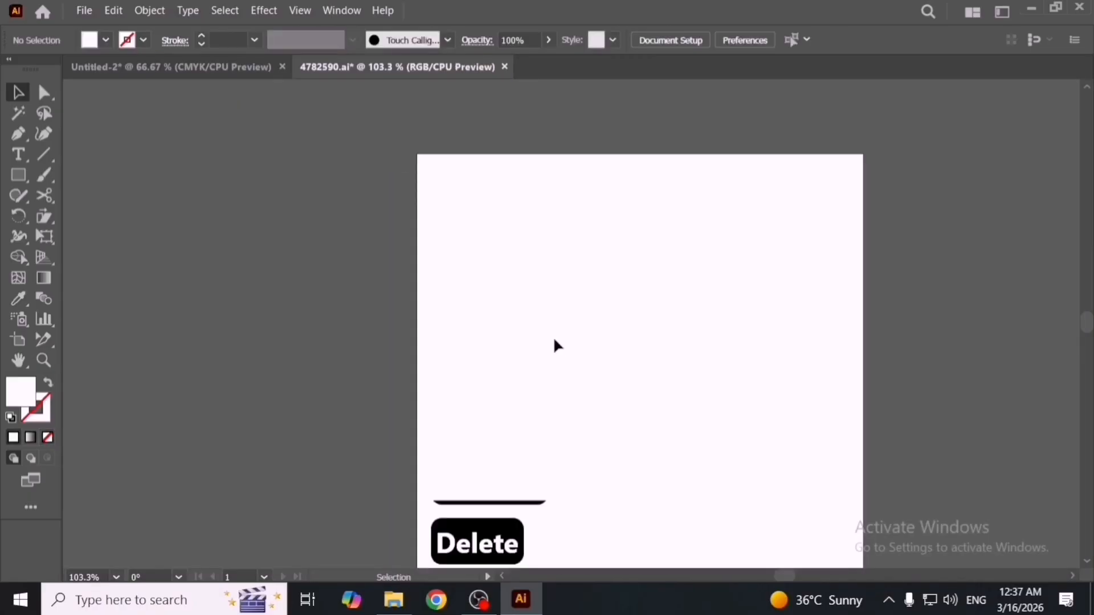
pyautogui.click(504, 67)
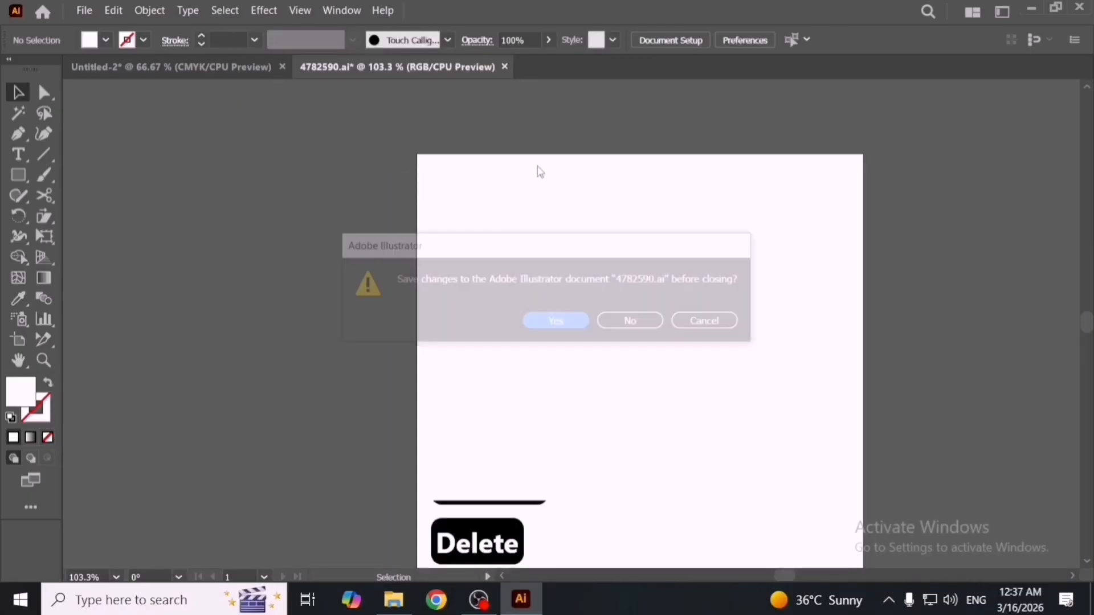
pyautogui.click(630, 320)
pyautogui.press('space')
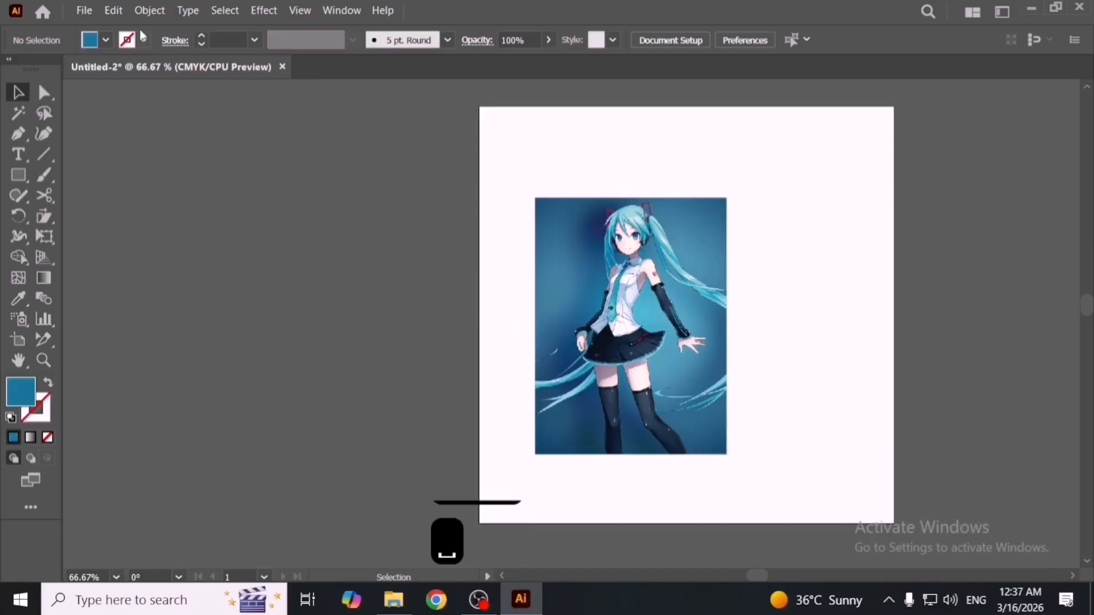
# Move the anime image a little to the right on the artboard.
pyautogui.click(149, 11)
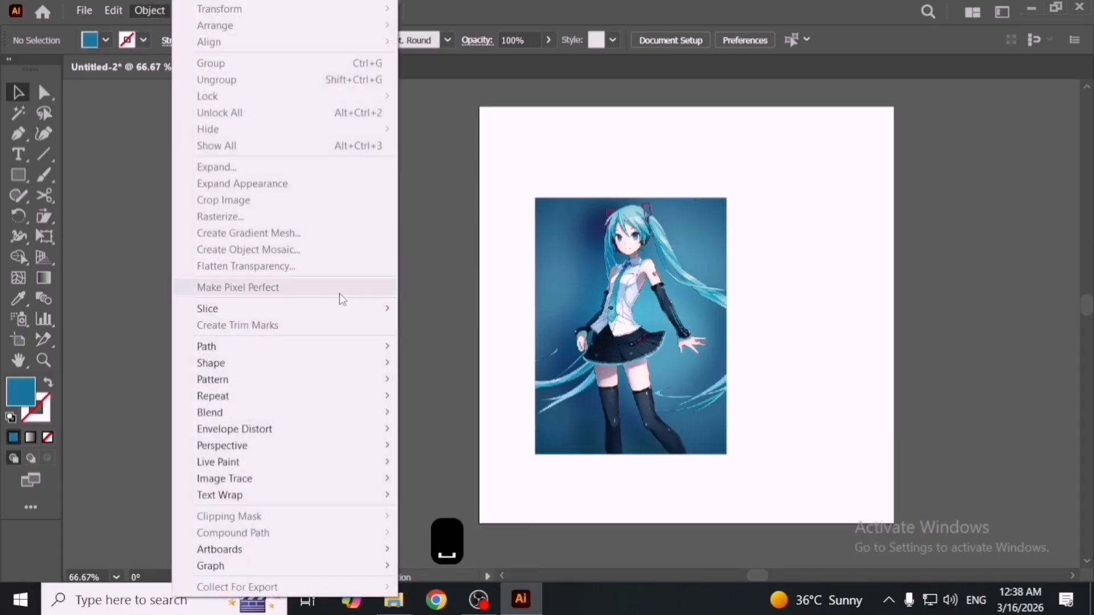
pyautogui.click(534, 312)
pyautogui.moveTo(605, 349); pyautogui.dragTo(685, 342)
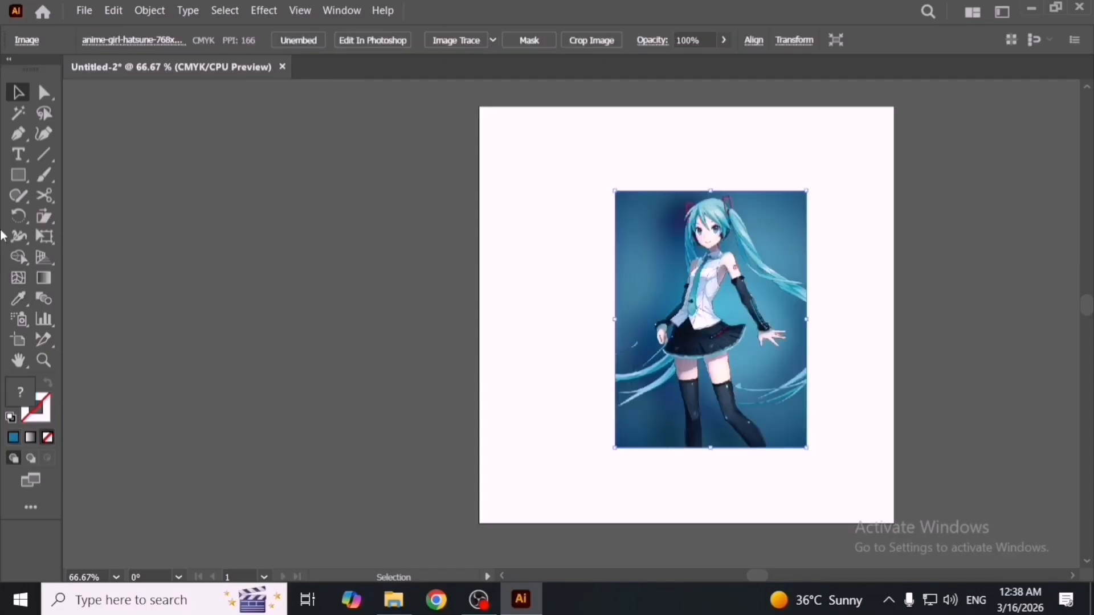
# Draw a circle with the Ellipse tool on the empty canvas left of the artboard.
pyautogui.click(17, 184)
pyautogui.click(181, 218)
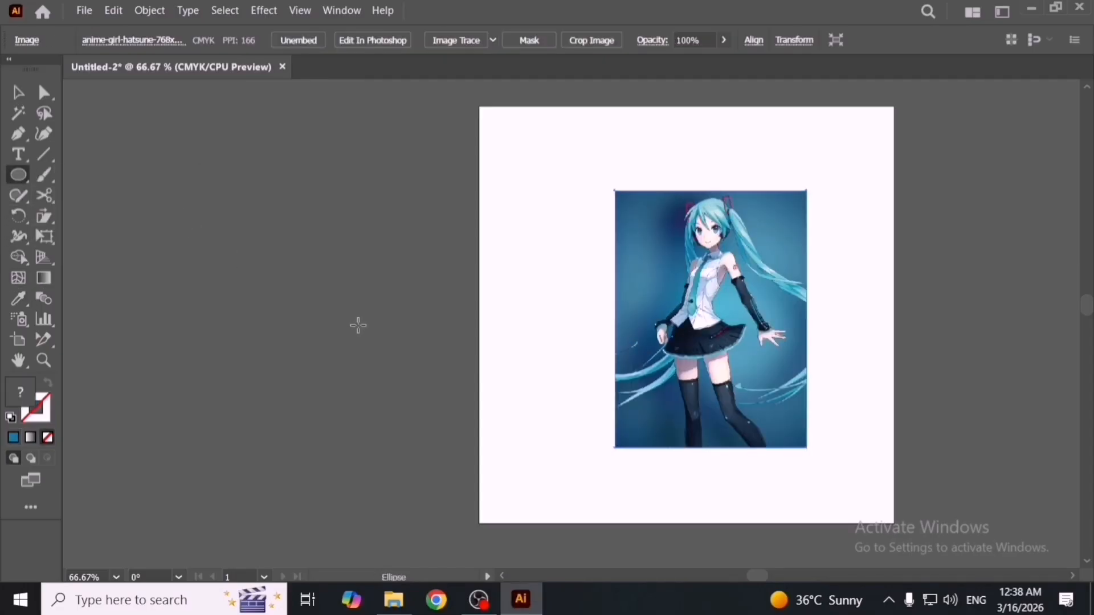
pyautogui.moveTo(359, 300); pyautogui.dragTo(437, 347)
pyautogui.press('v')
pyautogui.press('space')
pyautogui.moveTo(254, 324); pyautogui.dragTo(407, 339)
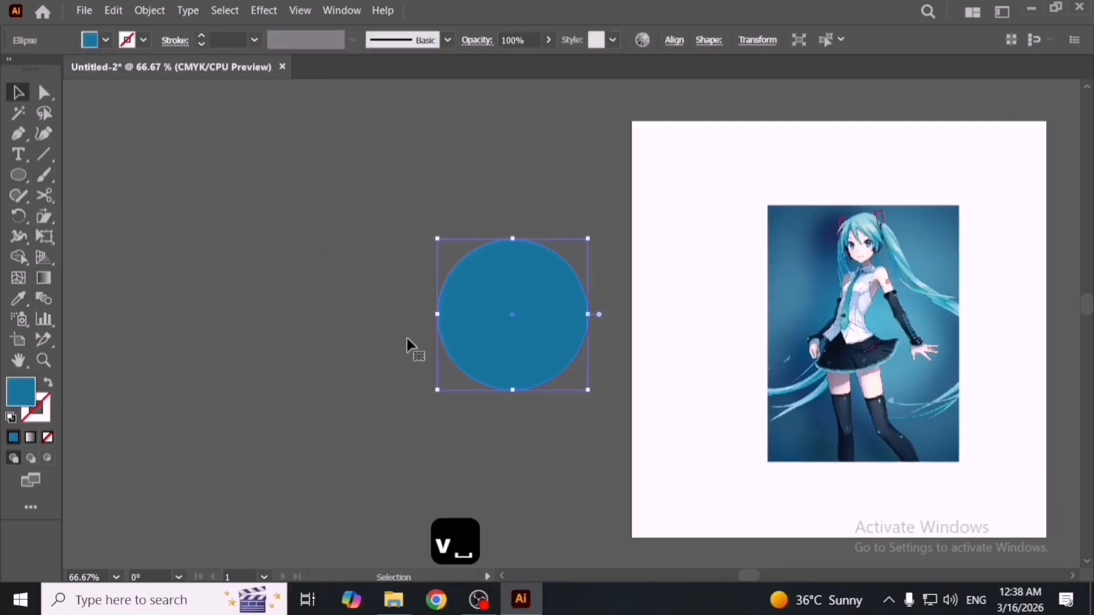
# Change the circle's fill to a fully saturated, bright royal blue in the Color Picker.
pyautogui.doubleClick(26, 395)
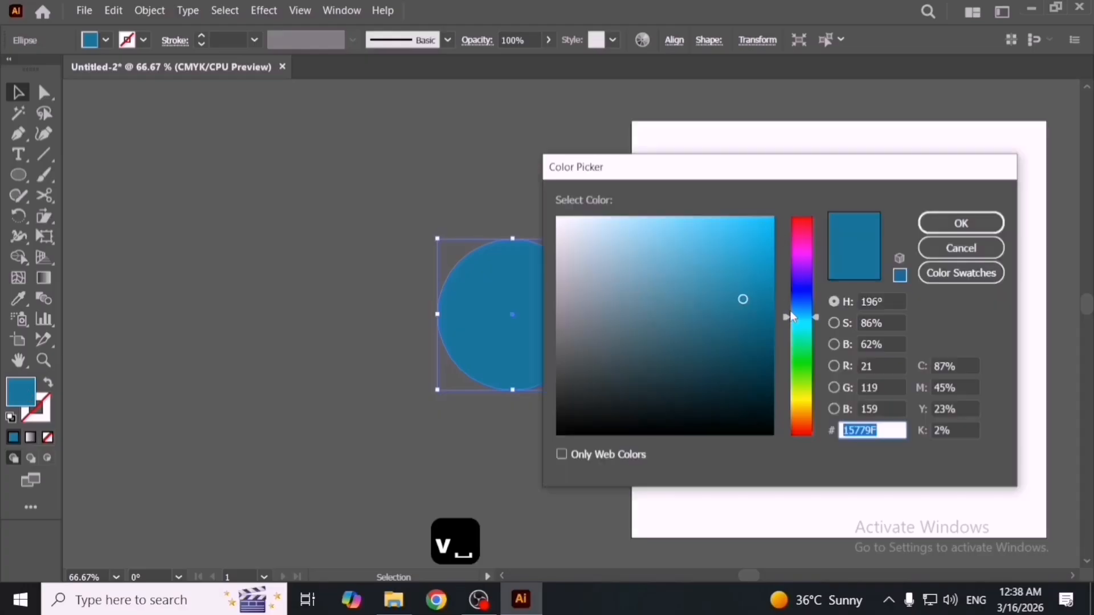
pyautogui.moveTo(792, 317); pyautogui.dragTo(788, 294)
pyautogui.click(772, 220)
pyautogui.click(969, 228)
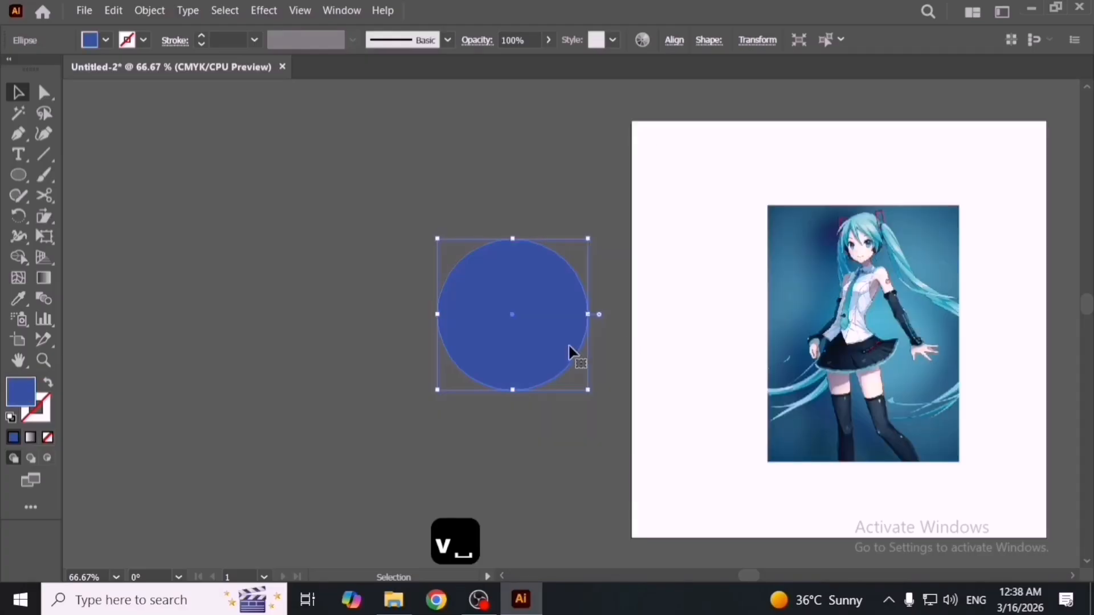
# Change the document's color mode to RGB Color.
pyautogui.scroll(1, 570, 351)
pyautogui.click(82, 11)
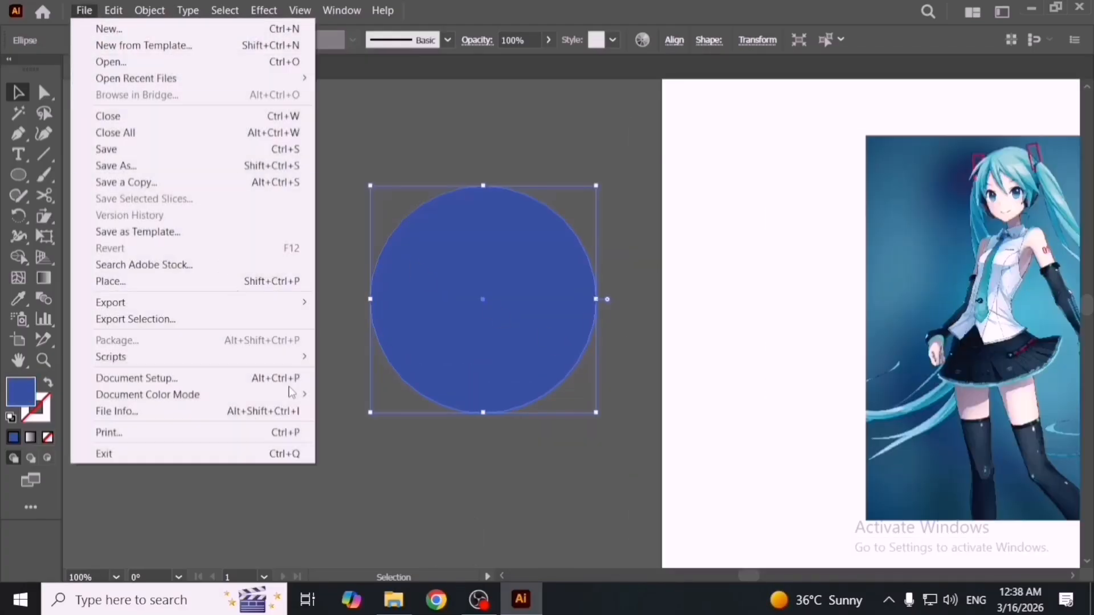
pyautogui.moveTo(274, 394)
pyautogui.click(412, 421)
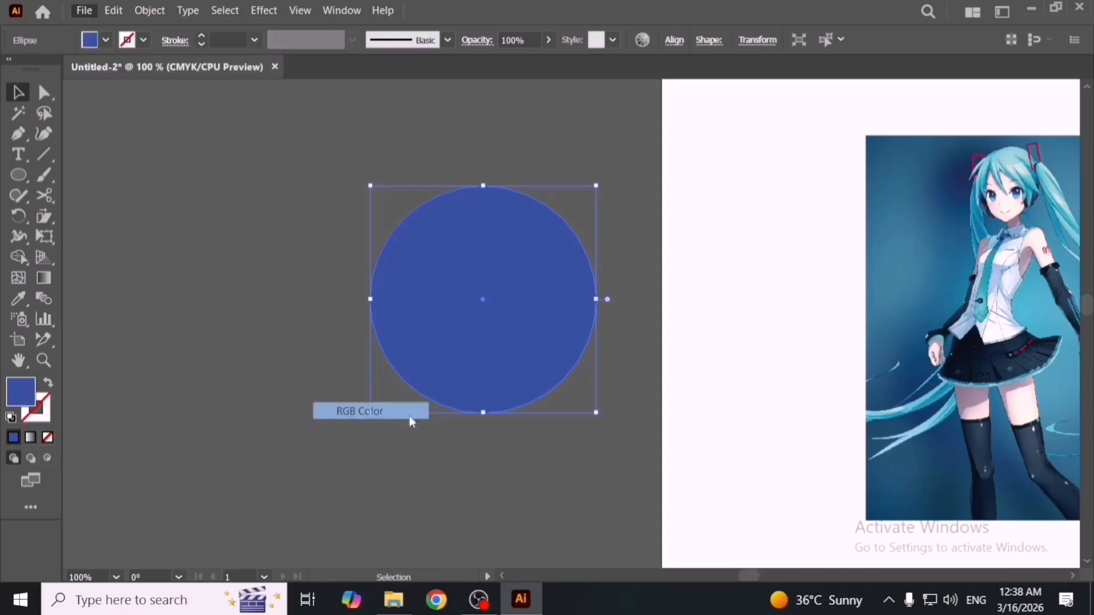
# Set the circle's fill color to hex 0049FF.
pyautogui.doubleClick(25, 399)
pyautogui.write('0049FF')
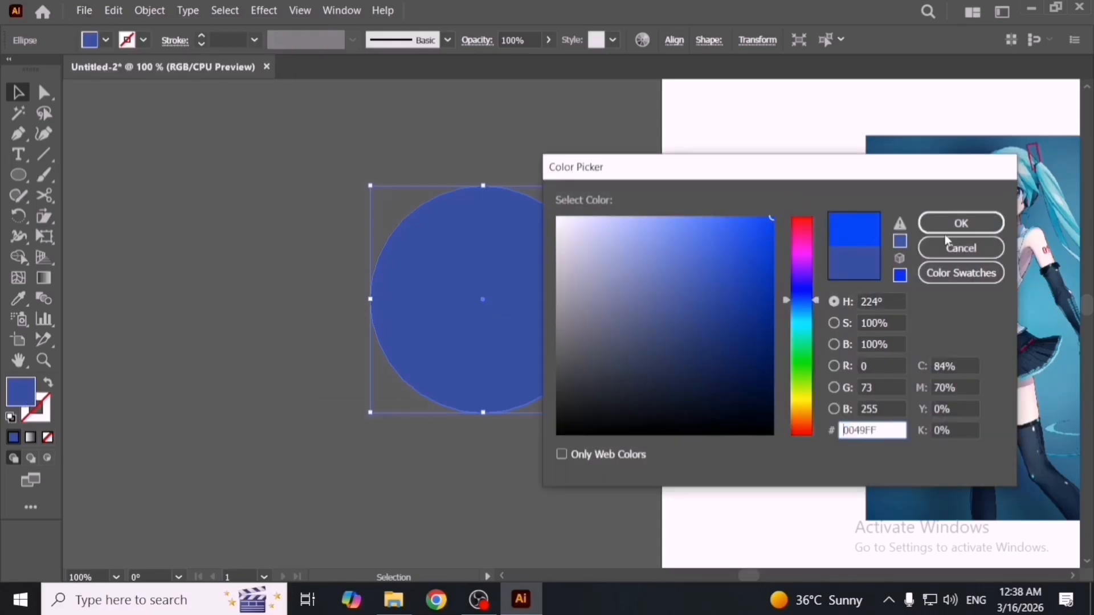
pyautogui.press('Return')
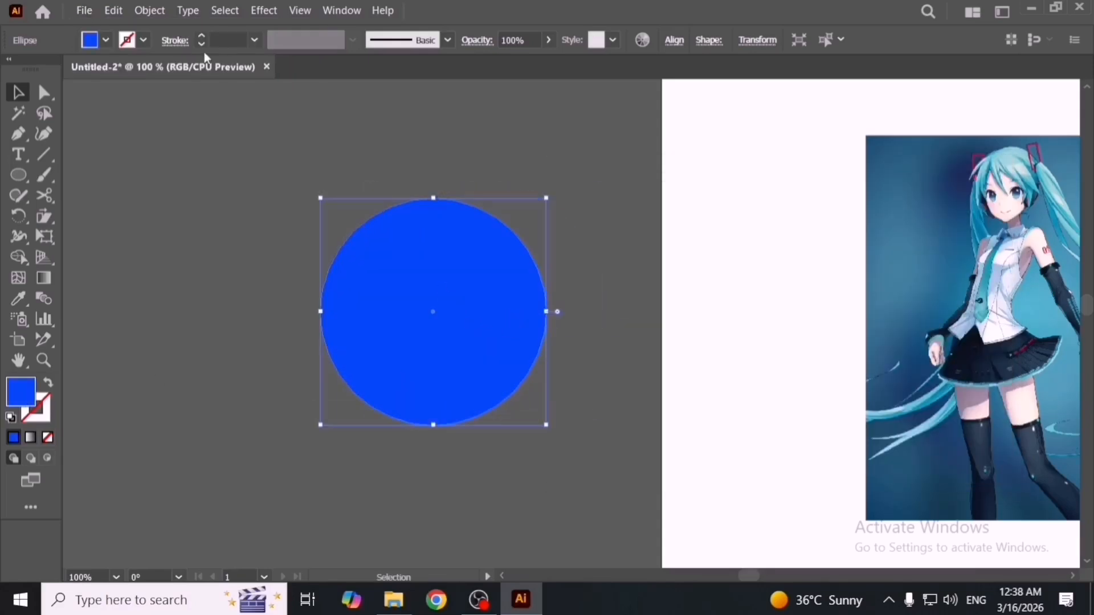
# Apply Make Pixel Perfect to the blue circle and shift the circle around on the canvas left of the artboard.
pyautogui.click(149, 11)
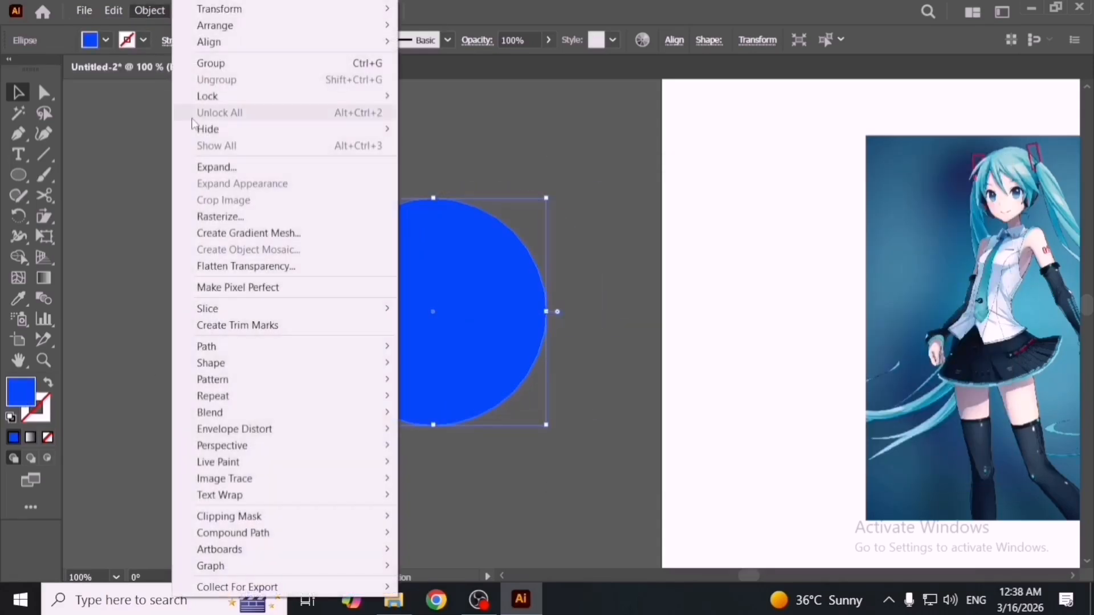
pyautogui.click(310, 289)
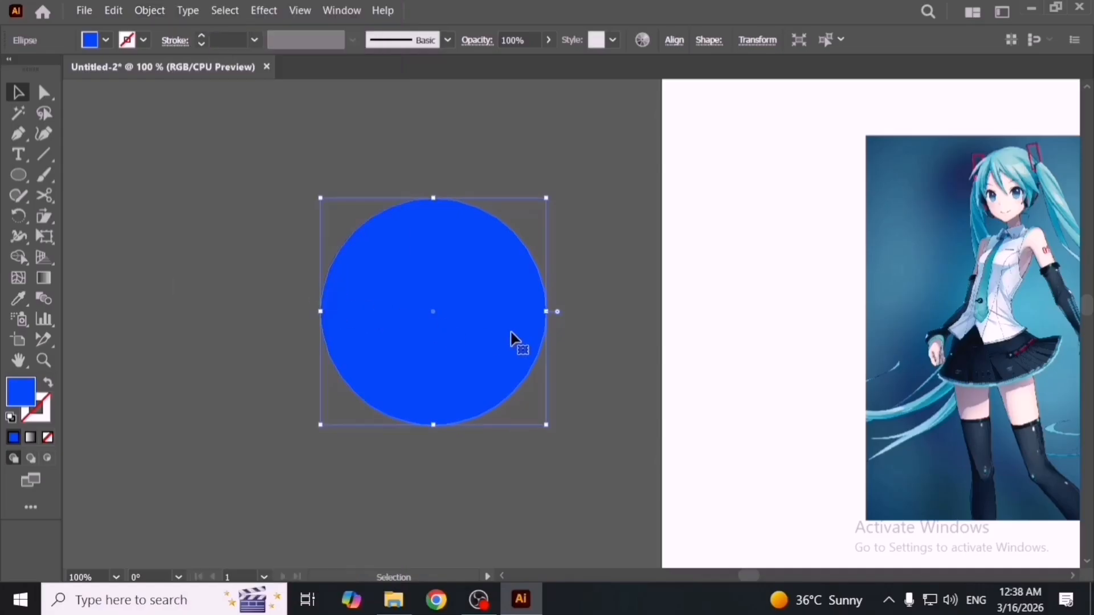
pyautogui.moveTo(450, 309); pyautogui.dragTo(490, 297)
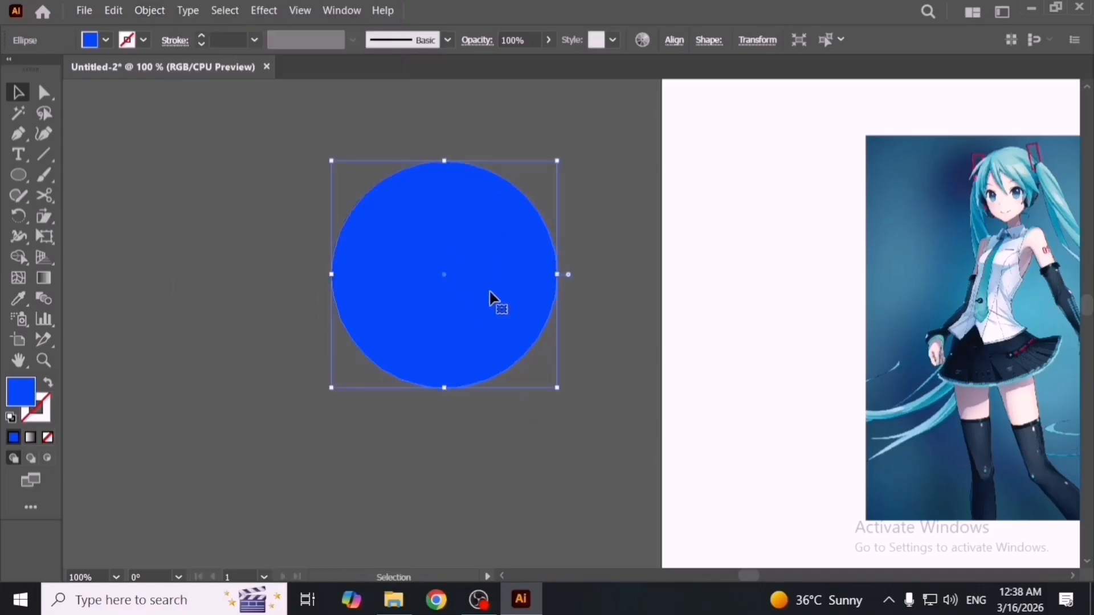
pyautogui.moveTo(428, 333); pyautogui.dragTo(476, 378)
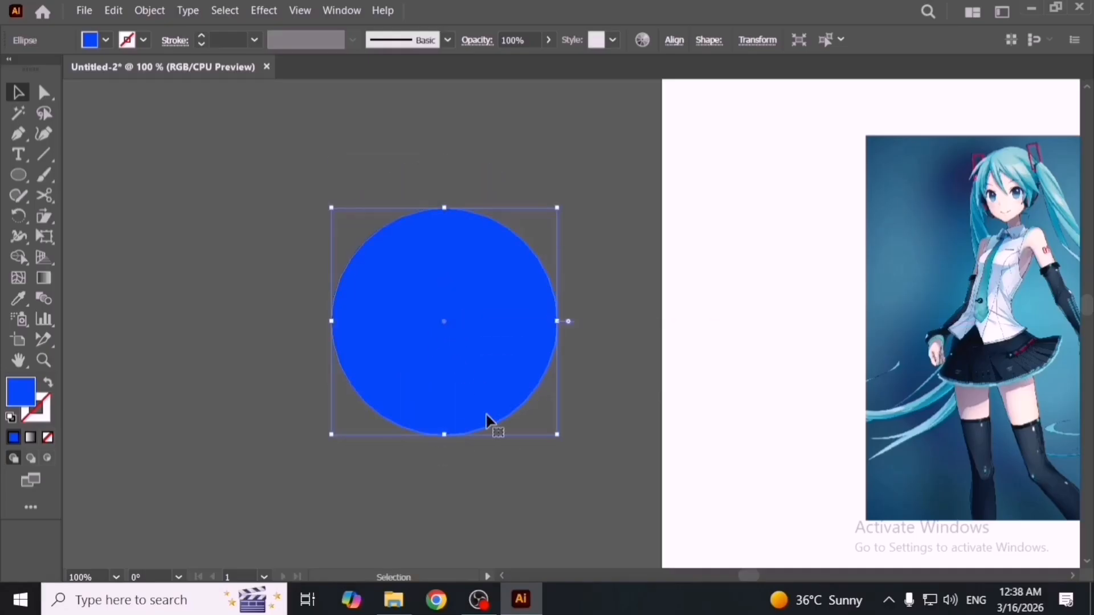
# Apply Make Pixel Perfect again to the repositioned circle and deselect it.
pyautogui.click(149, 11)
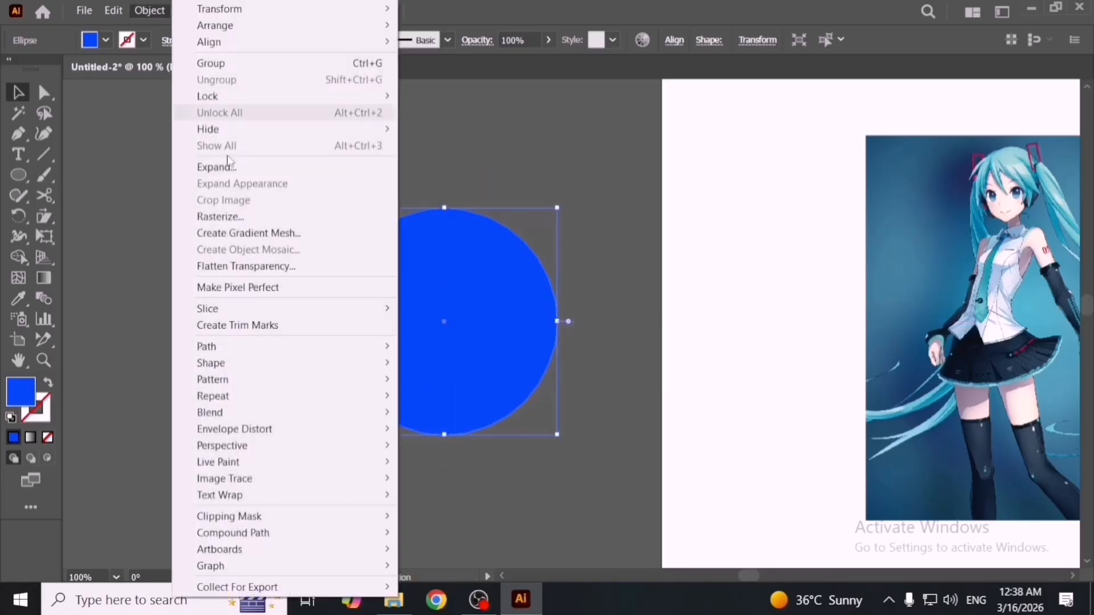
pyautogui.click(298, 287)
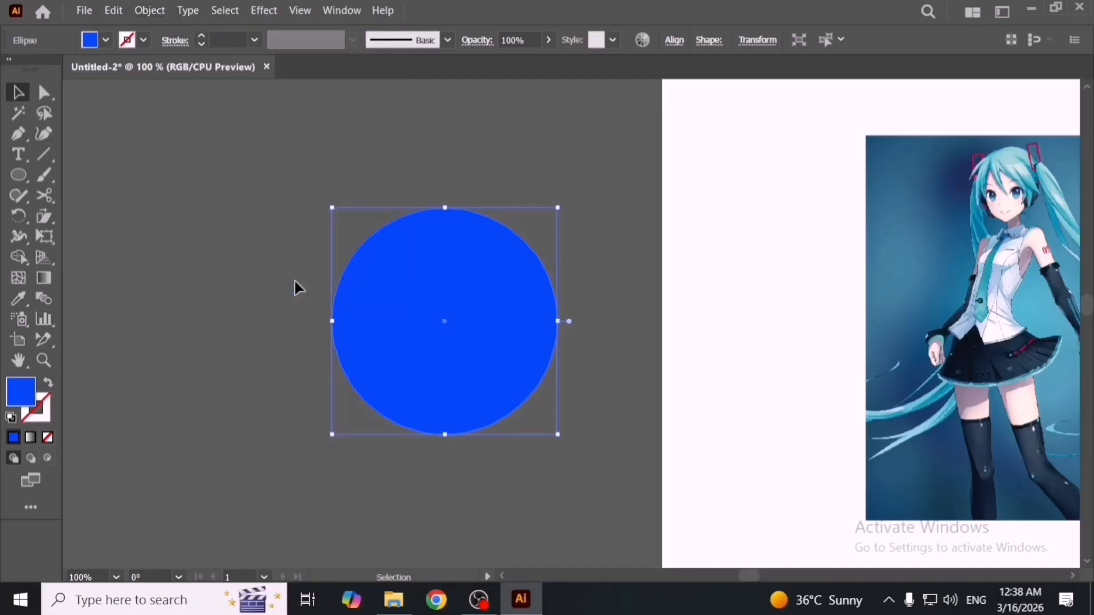
pyautogui.click(295, 281)
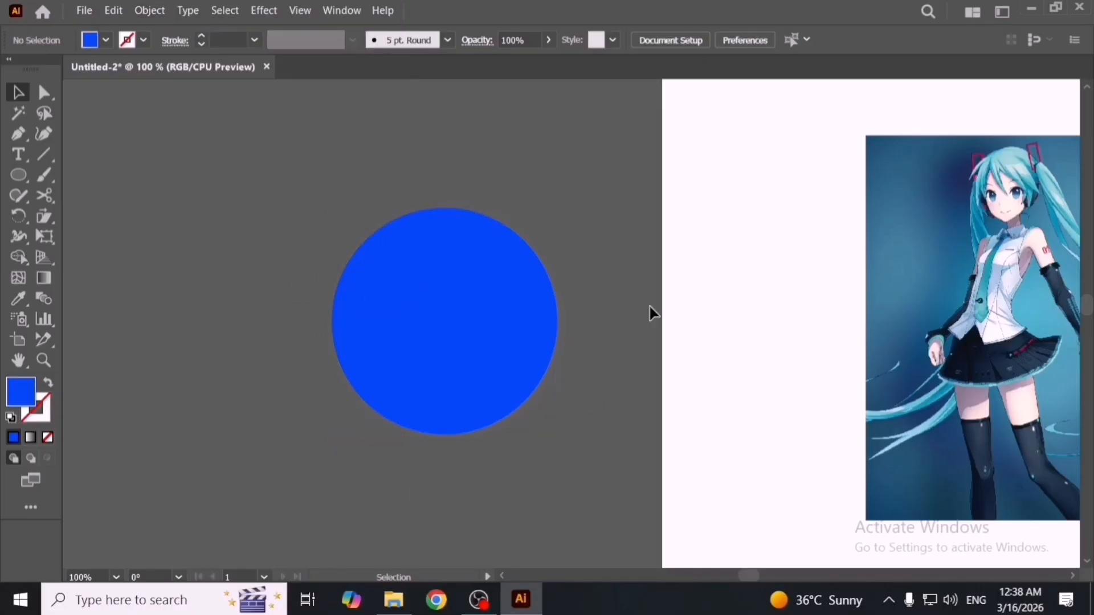
# Move the blue circle closer to the artboard and delete it.
pyautogui.moveTo(505, 337); pyautogui.dragTo(589, 348)
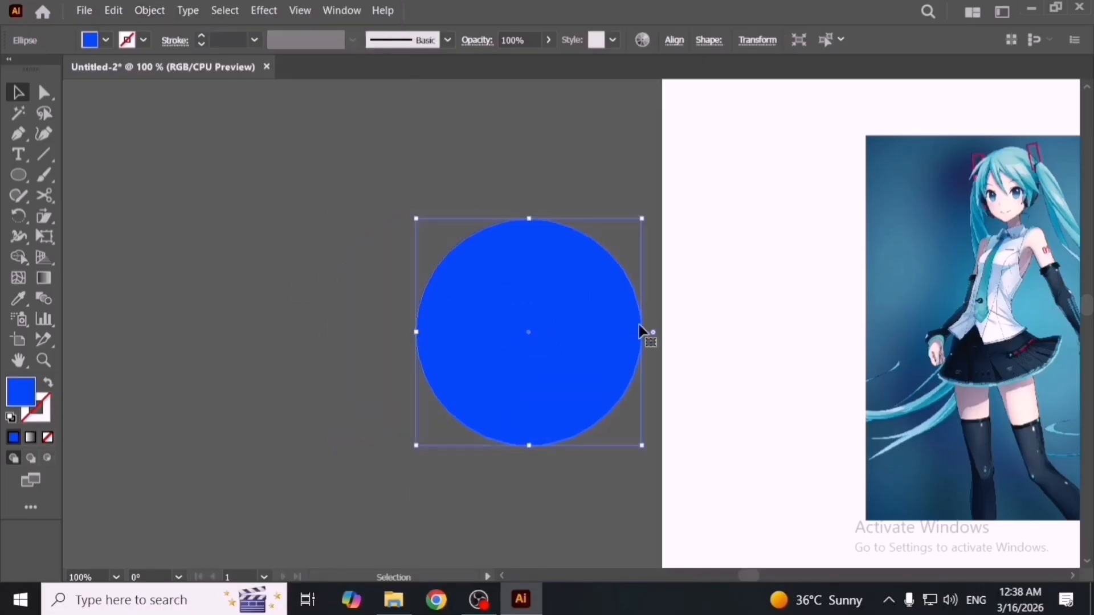
pyautogui.press('Delete')
pyautogui.moveTo(804, 339); pyautogui.dragTo(351, 342)
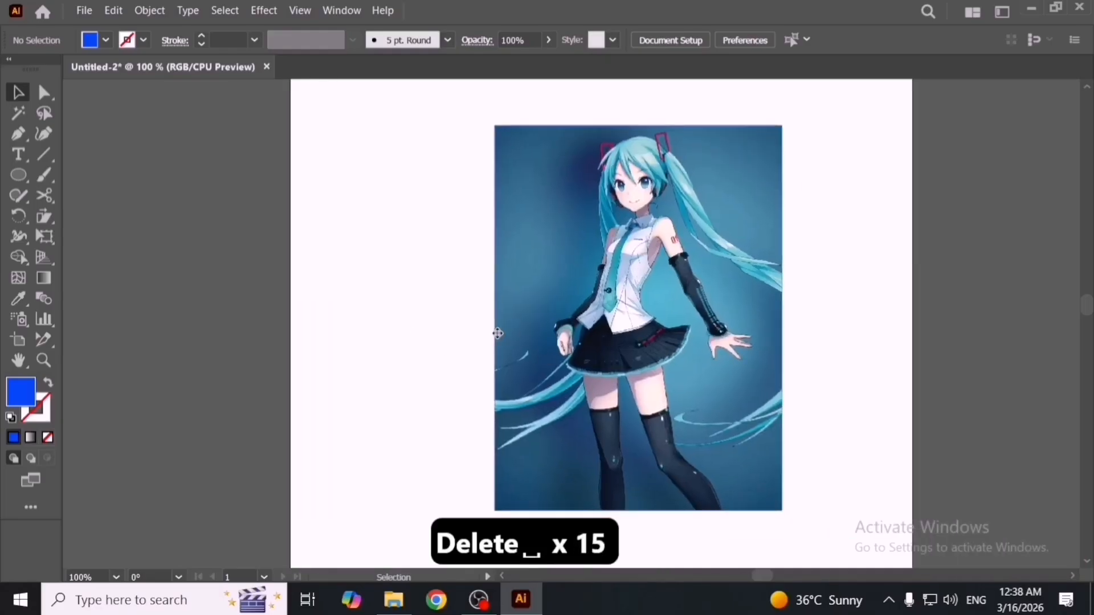
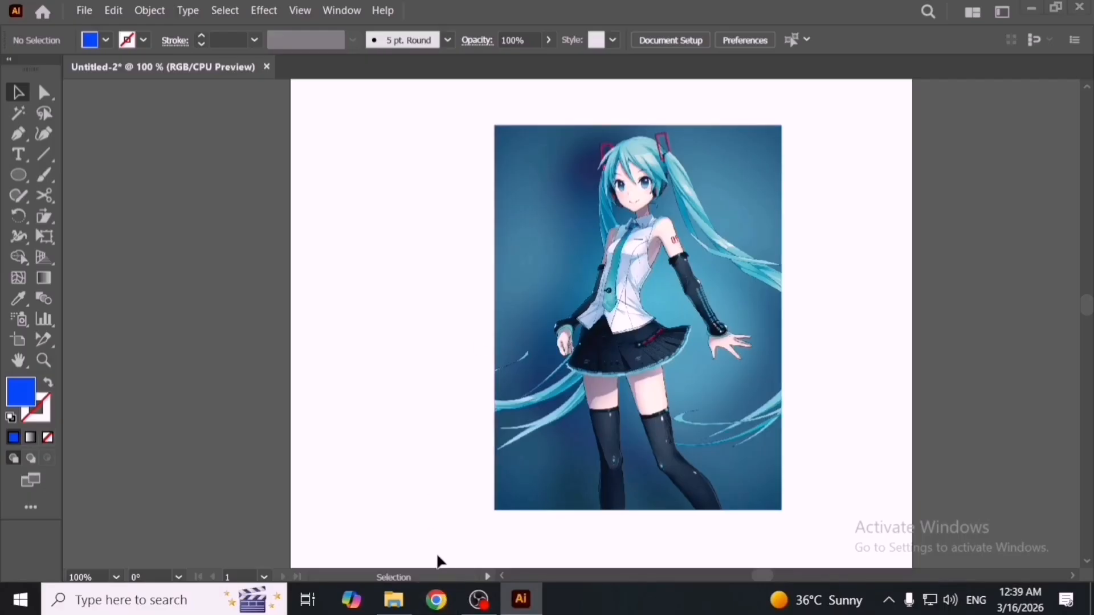
# Switch to Chrome to view the youtube.com home page, and close the browser to return to Illustrator.
pyautogui.click(437, 600)
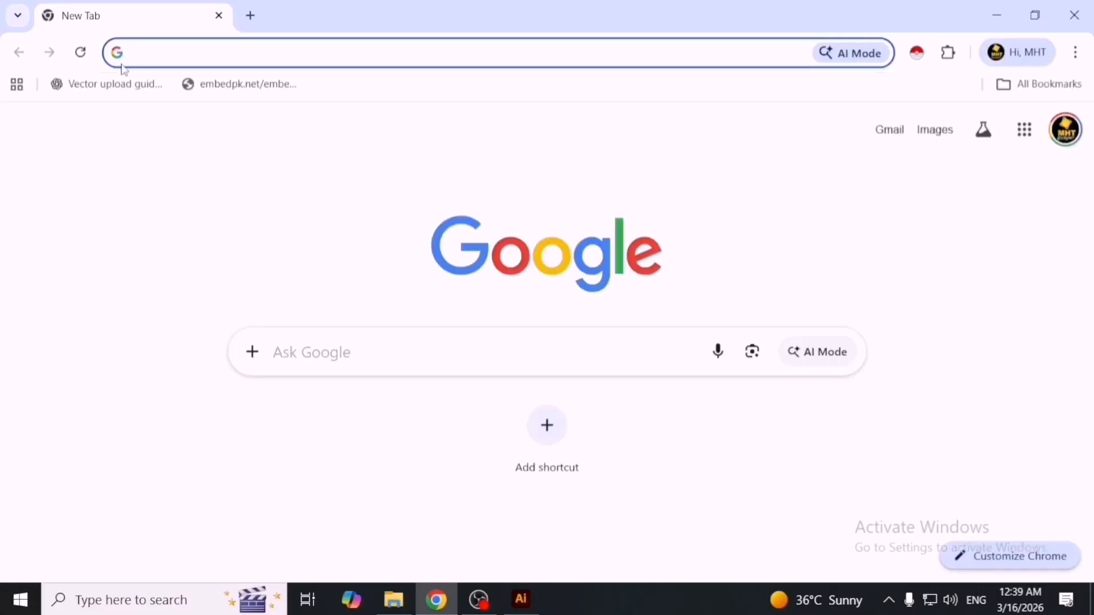
pyautogui.write('youtube.com')
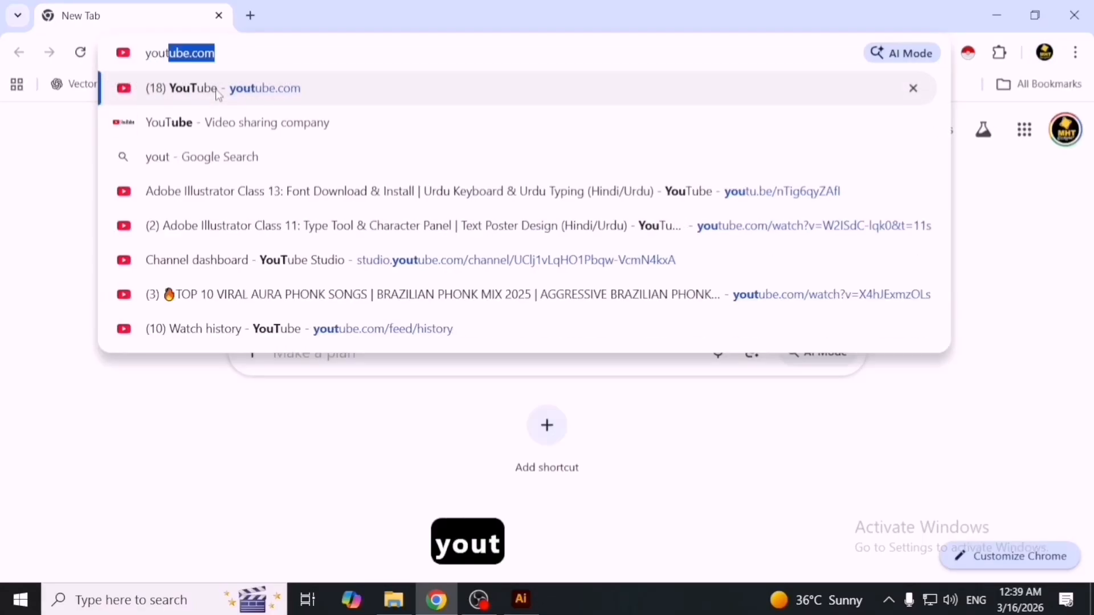
pyautogui.press('Return')
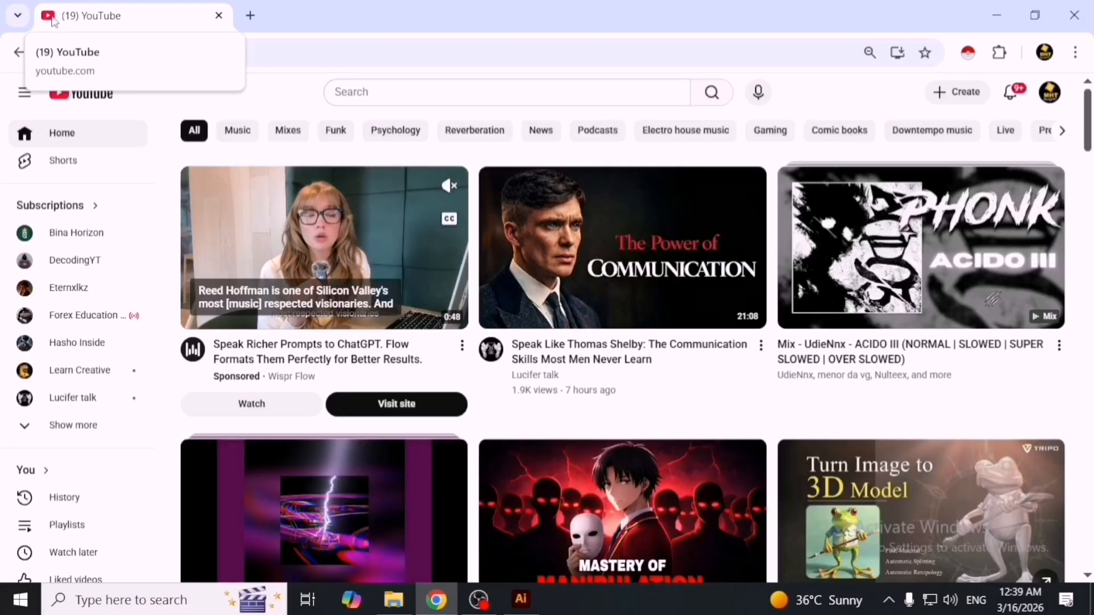
pyautogui.click(525, 602)
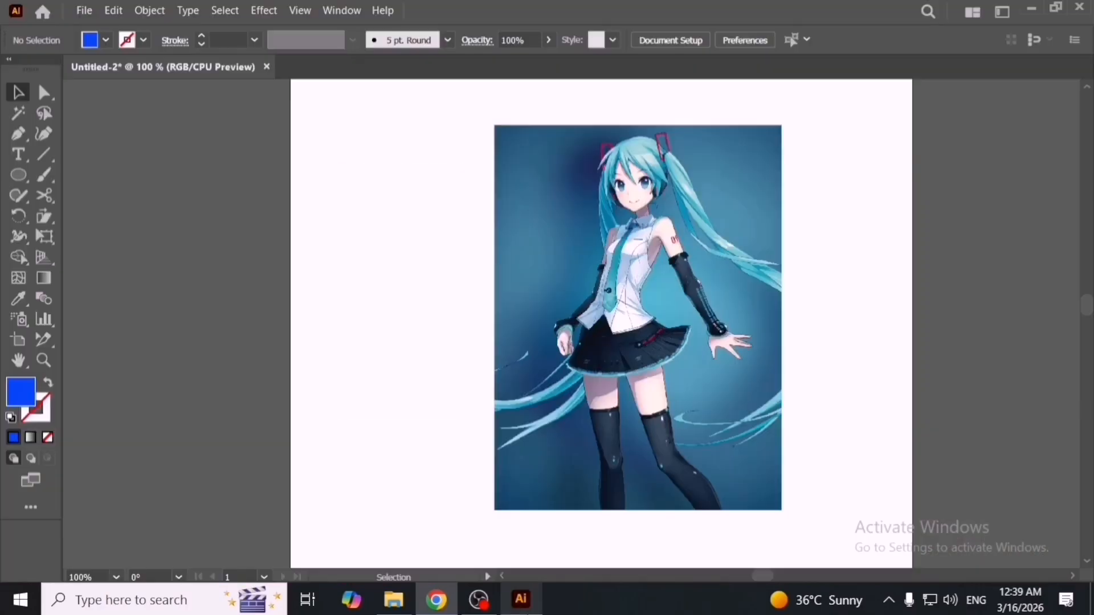
pyautogui.click(150, 10)
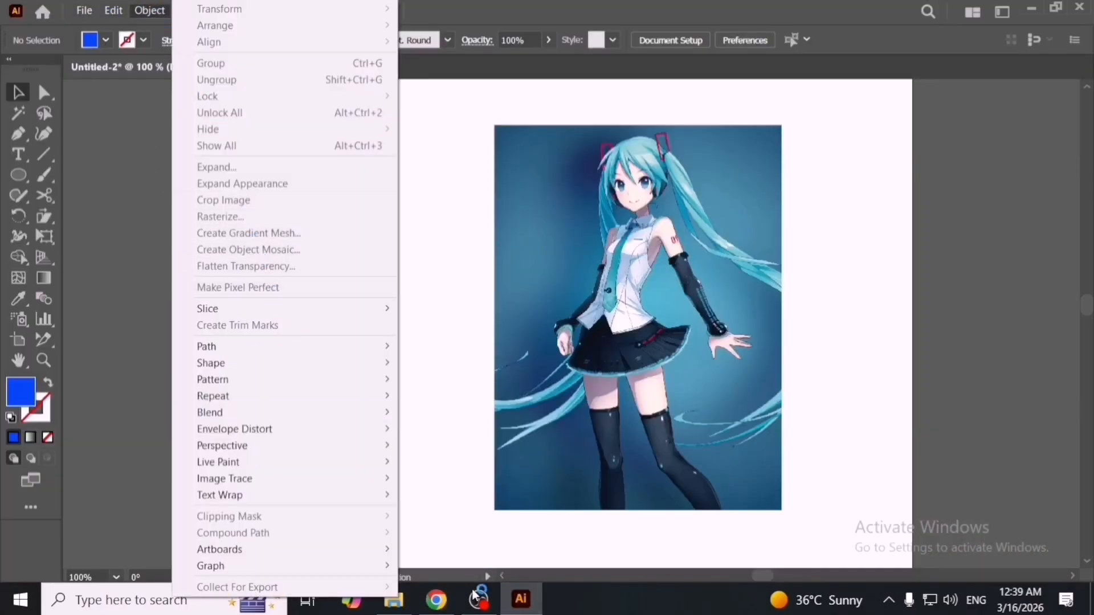
pyautogui.click(450, 606)
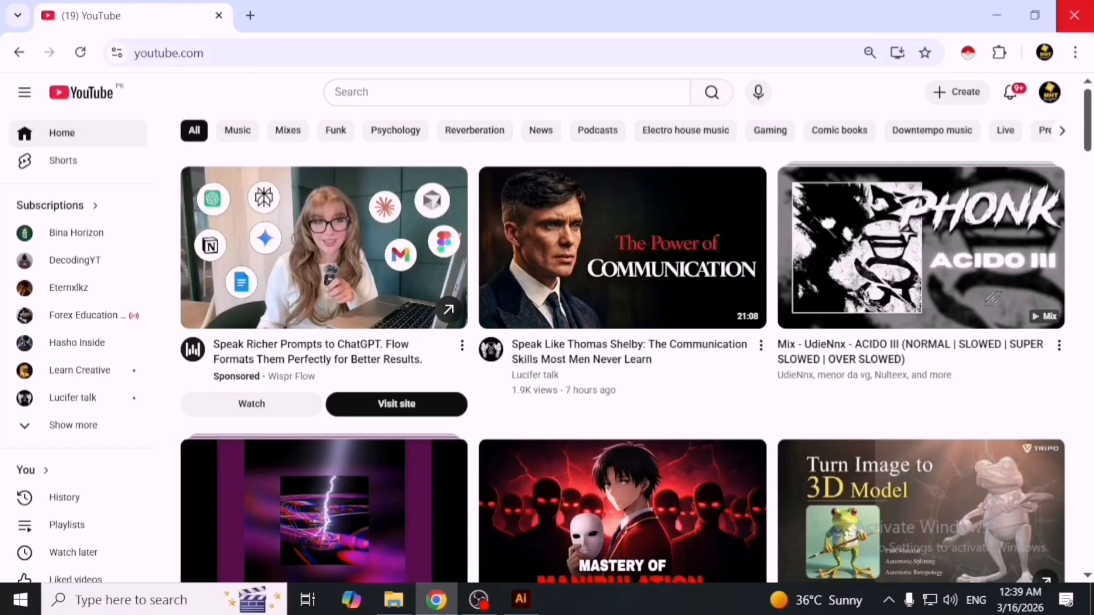
pyautogui.click(1076, 14)
# Move the anime image slightly down on the artboard and show the available Slice commands.
pyautogui.moveTo(660, 362); pyautogui.dragTo(660, 370)
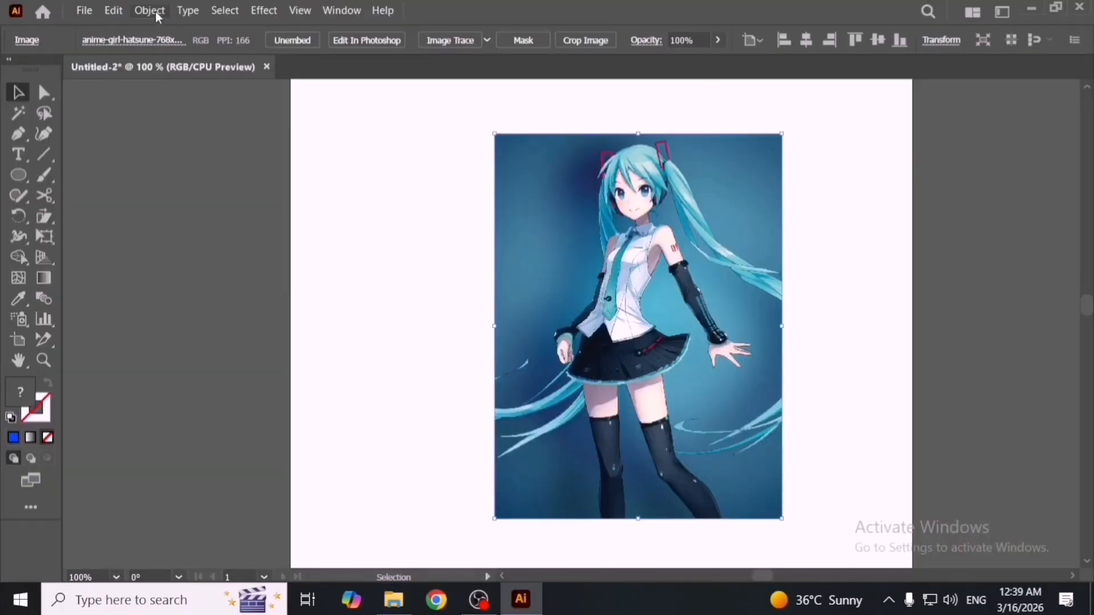
pyautogui.click(150, 10)
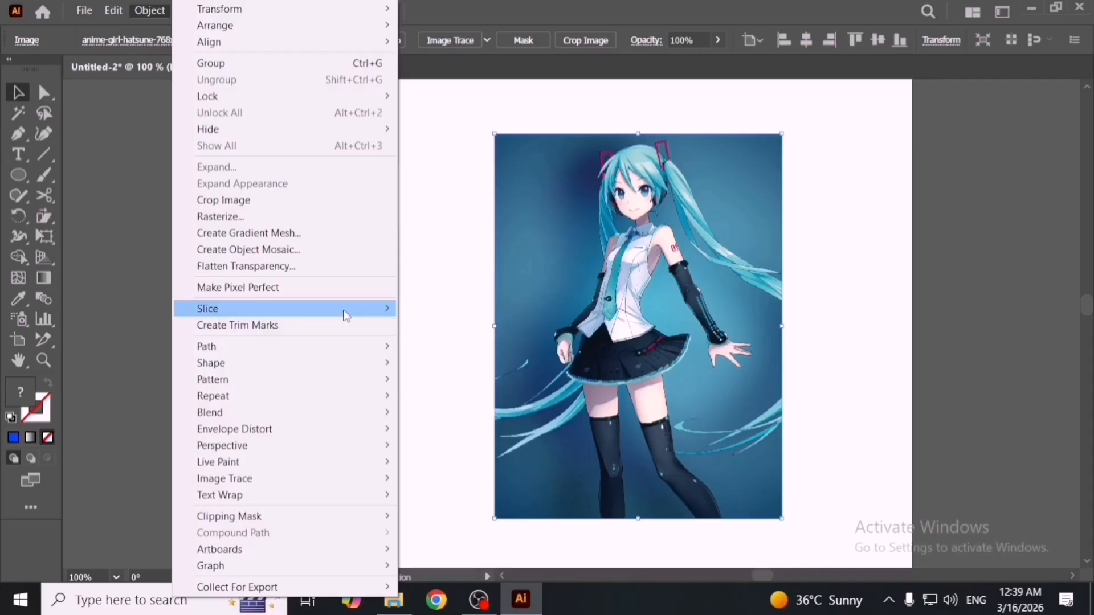
pyautogui.moveTo(345, 311)
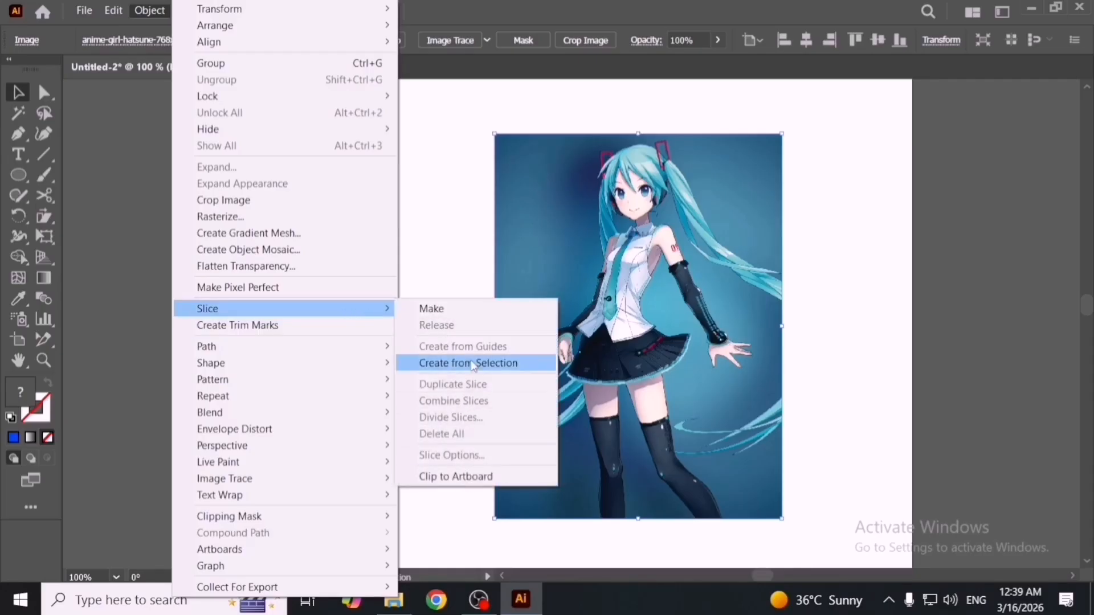
# Draw a five-pointed blue star with the Star tool on the empty canvas left of the artboard.
pyautogui.click(20, 183)
pyautogui.moveTo(21, 183); pyautogui.dragTo(102, 254)
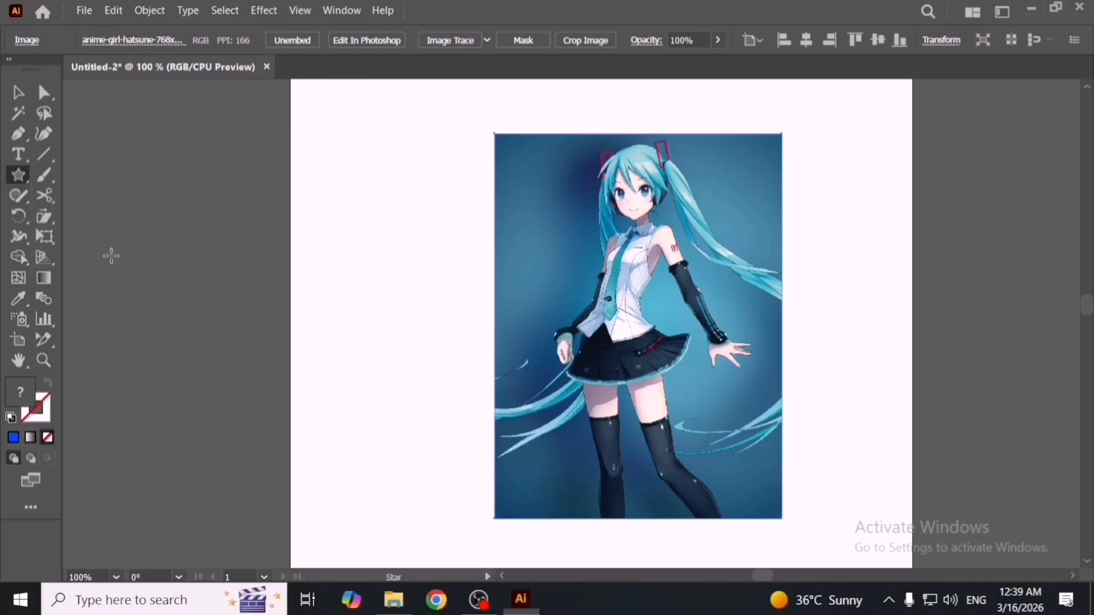
pyautogui.moveTo(276, 340); pyautogui.dragTo(566, 386)
pyautogui.moveTo(388, 308); pyautogui.dragTo(514, 392)
pyautogui.press('v')
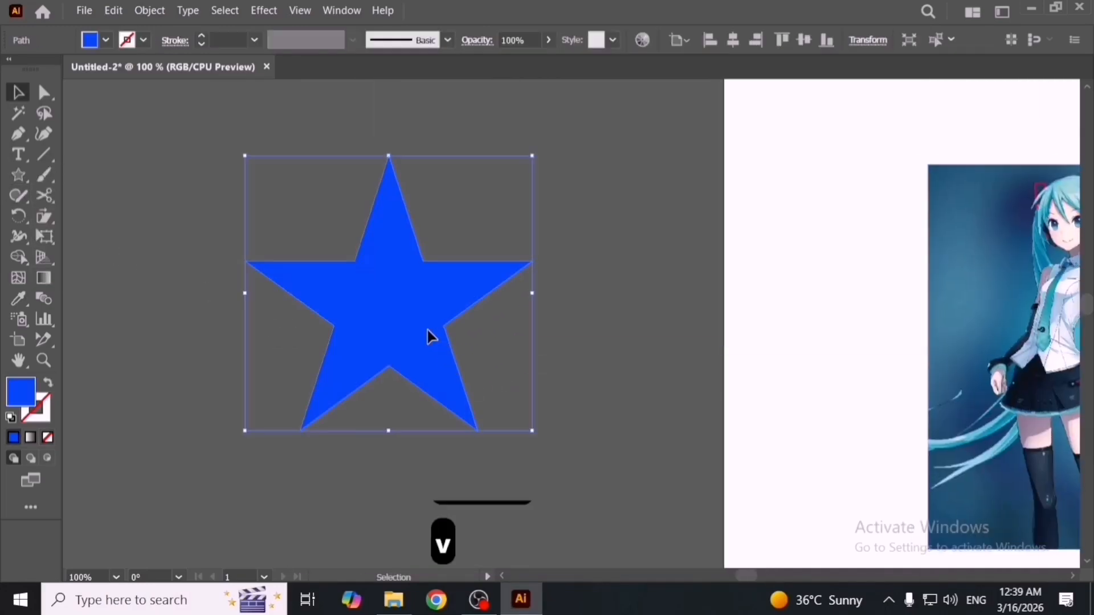
# Make a slice from the selected blue star.
pyautogui.click(155, 11)
pyautogui.moveTo(297, 310)
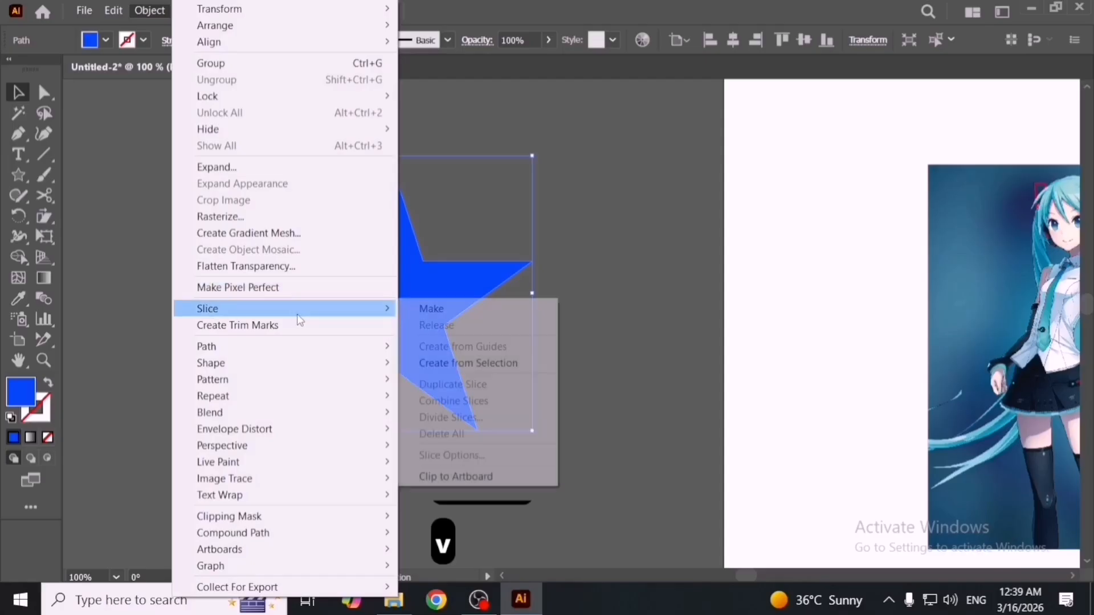
pyautogui.click(431, 309)
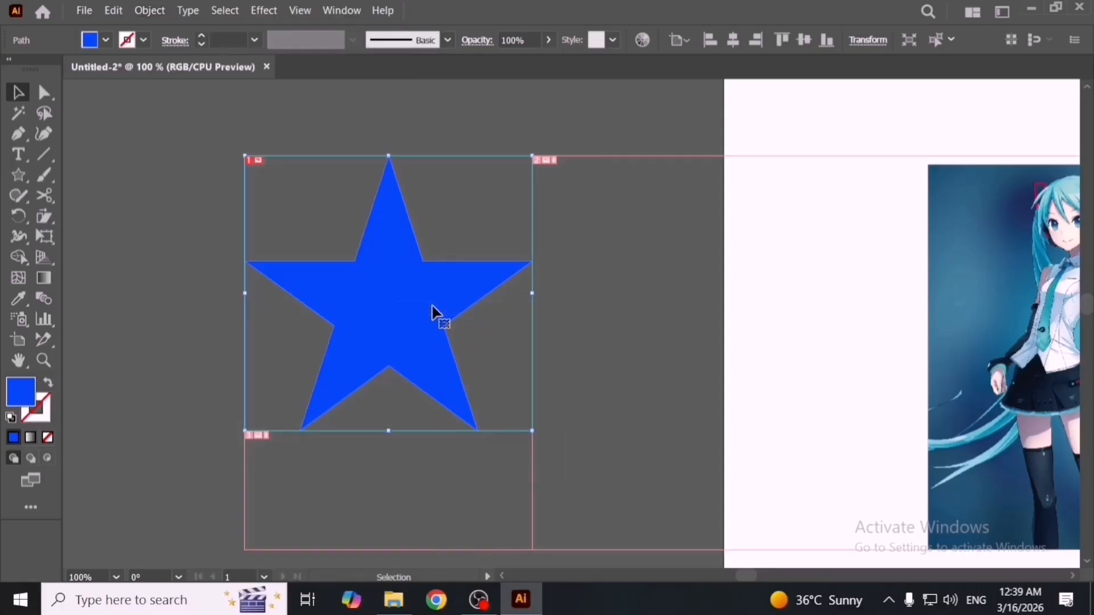
pyautogui.click(582, 197)
# Move the sliced star down and to the left, and delete it.
pyautogui.moveTo(416, 335); pyautogui.dragTo(387, 376)
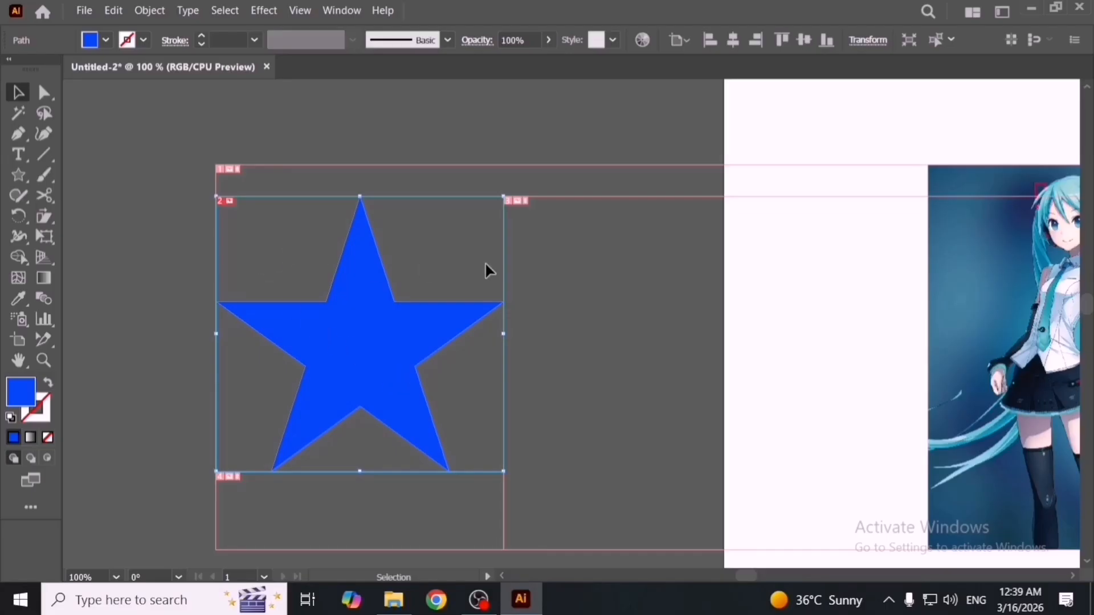
pyautogui.scroll(-2, 489, 270)
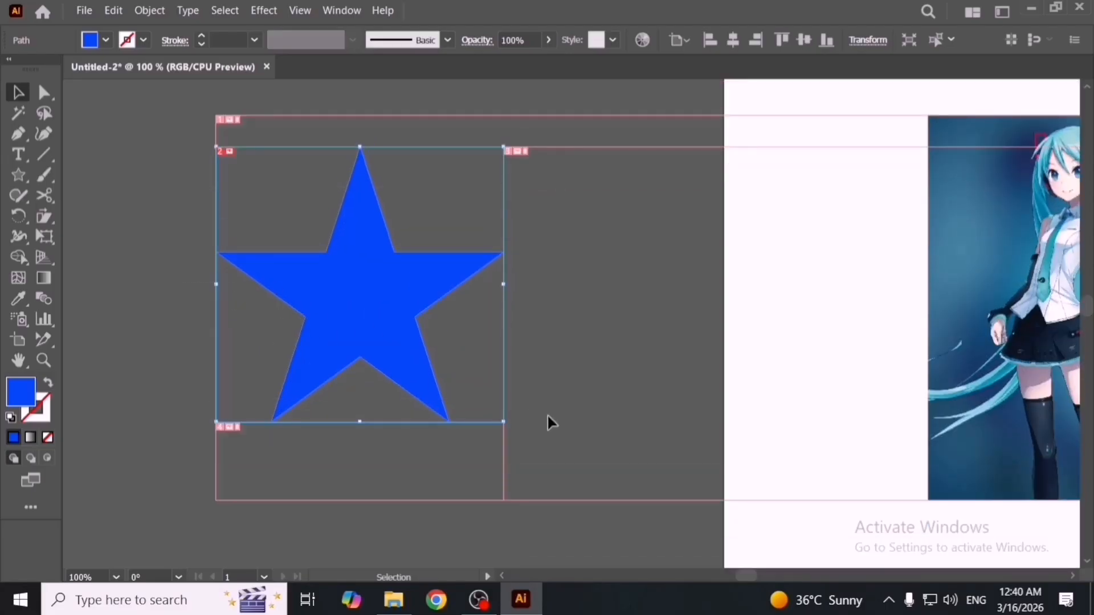
pyautogui.press('Delete')
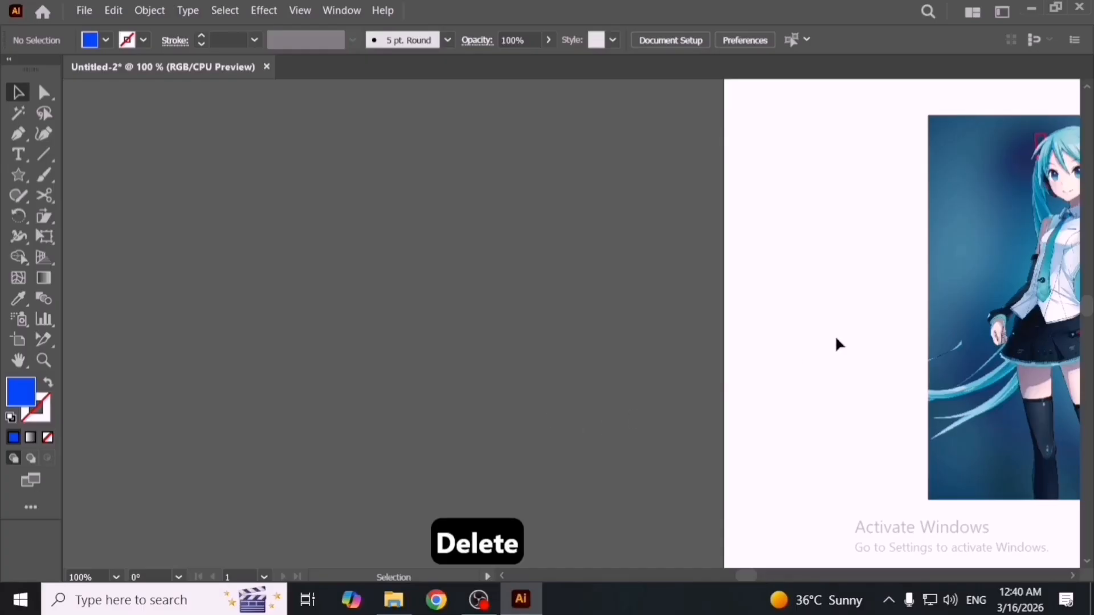
# Create trim marks around the anime image on the artboard and deselect them.
pyautogui.moveTo(835, 335); pyautogui.dragTo(444, 364)
pyautogui.click(515, 350)
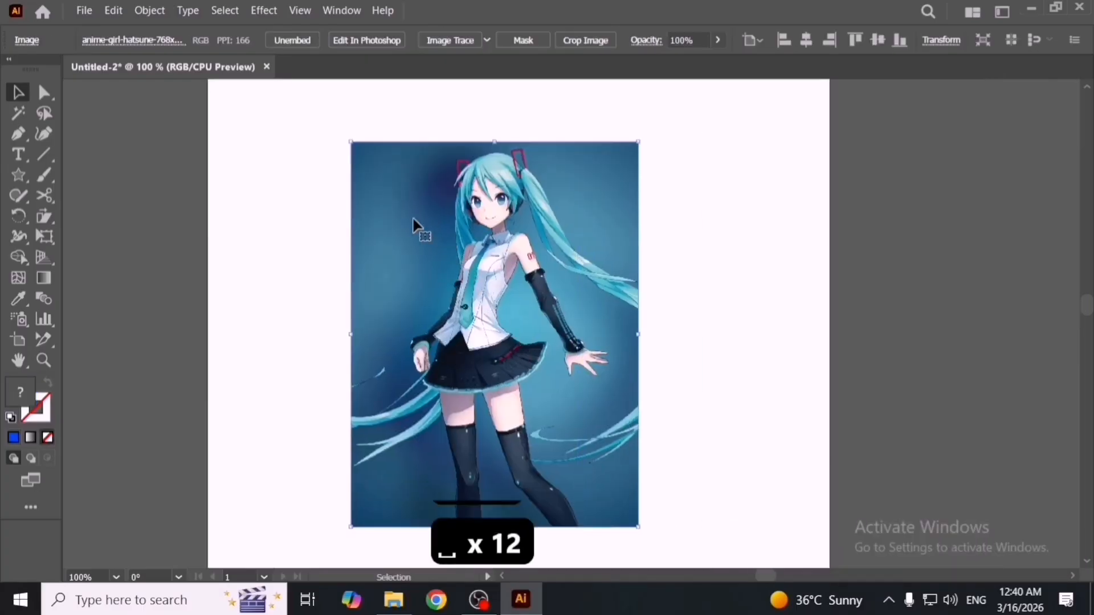
pyautogui.click(150, 10)
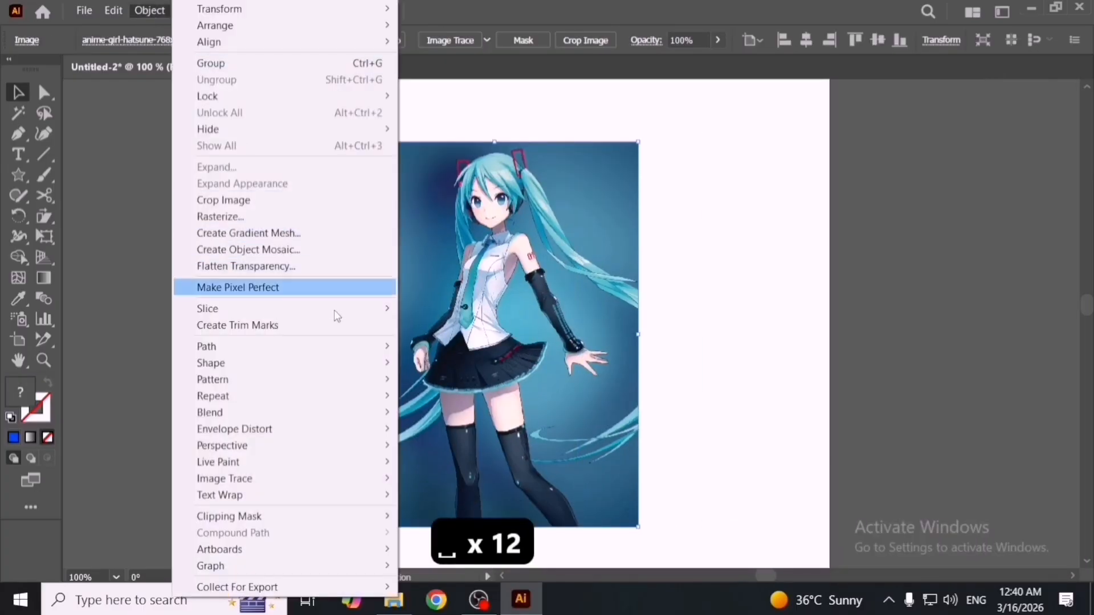
pyautogui.moveTo(325, 310)
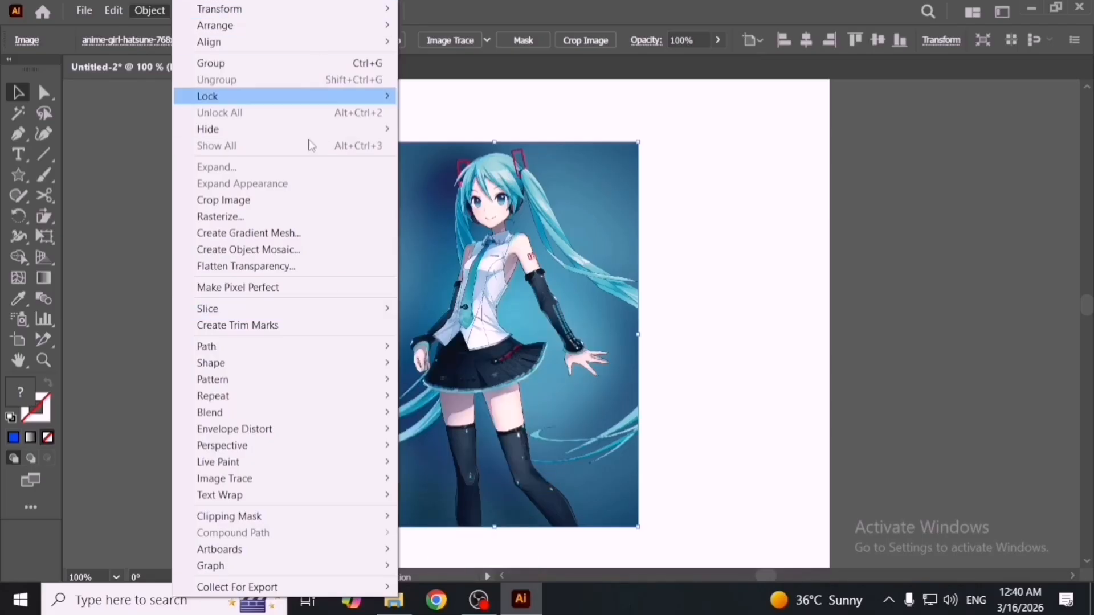
pyautogui.click(304, 326)
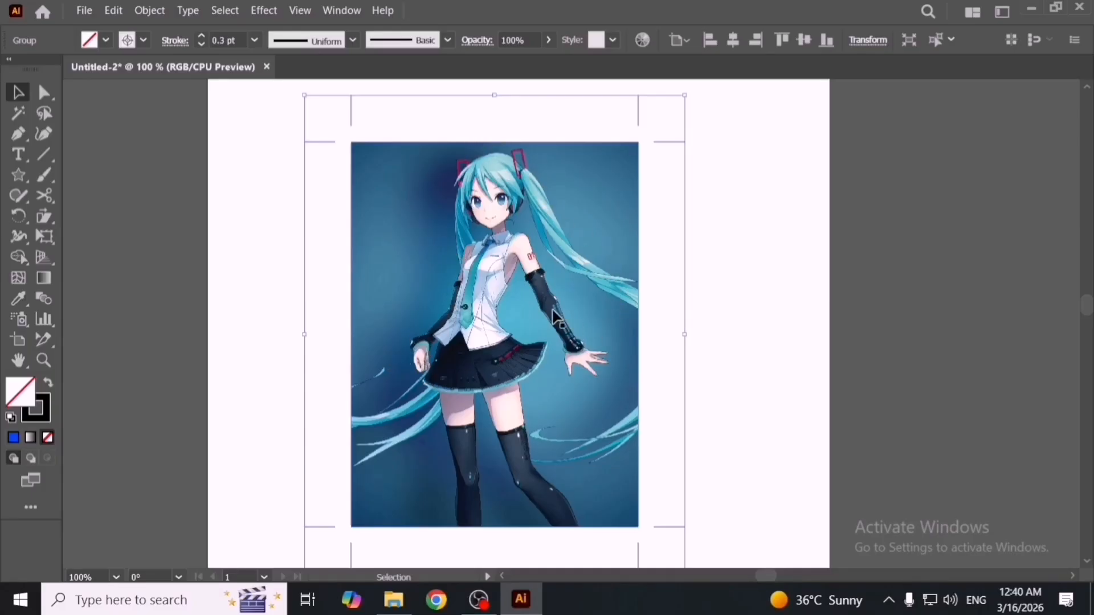
pyautogui.click(735, 368)
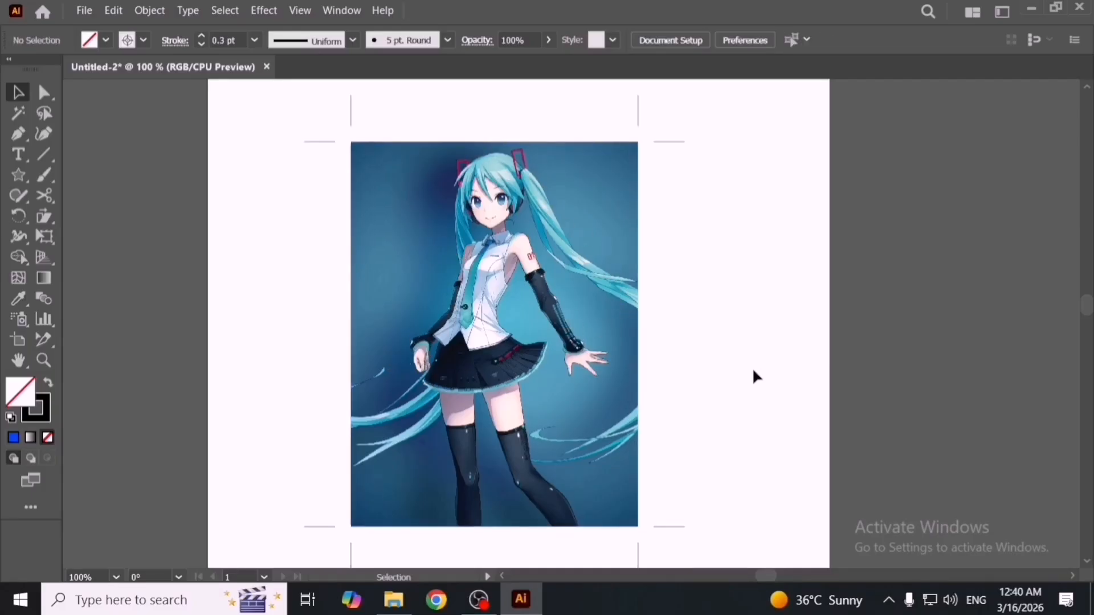
# Examine the trim marks grouped around the anime image and look up the Create Trim Marks and Crop Marks commands.
pyautogui.scroll(-2, 754, 371)
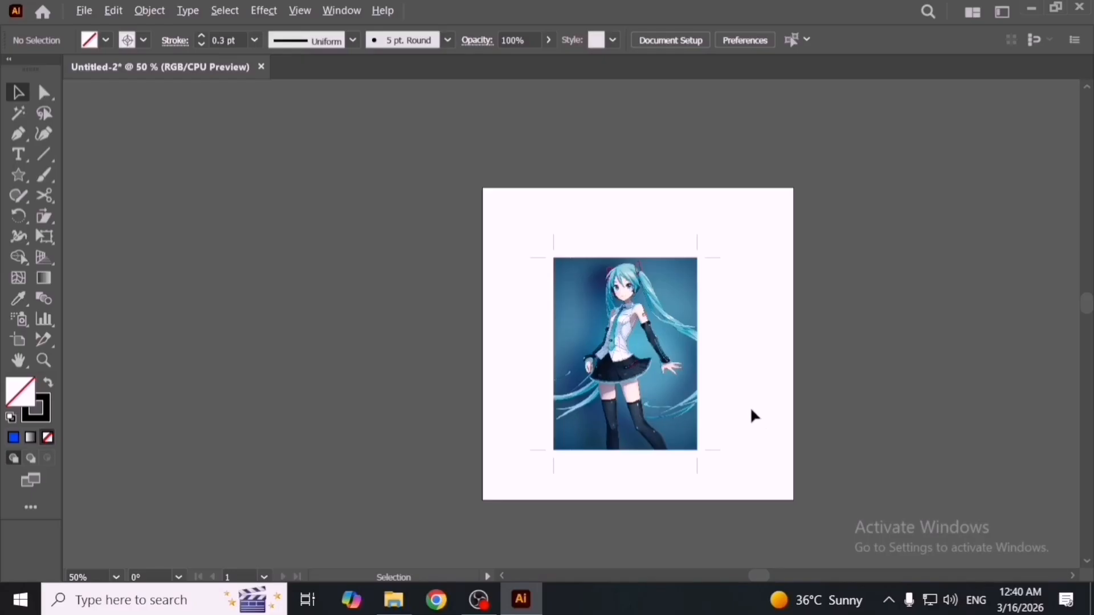
pyautogui.scroll(1, 751, 410)
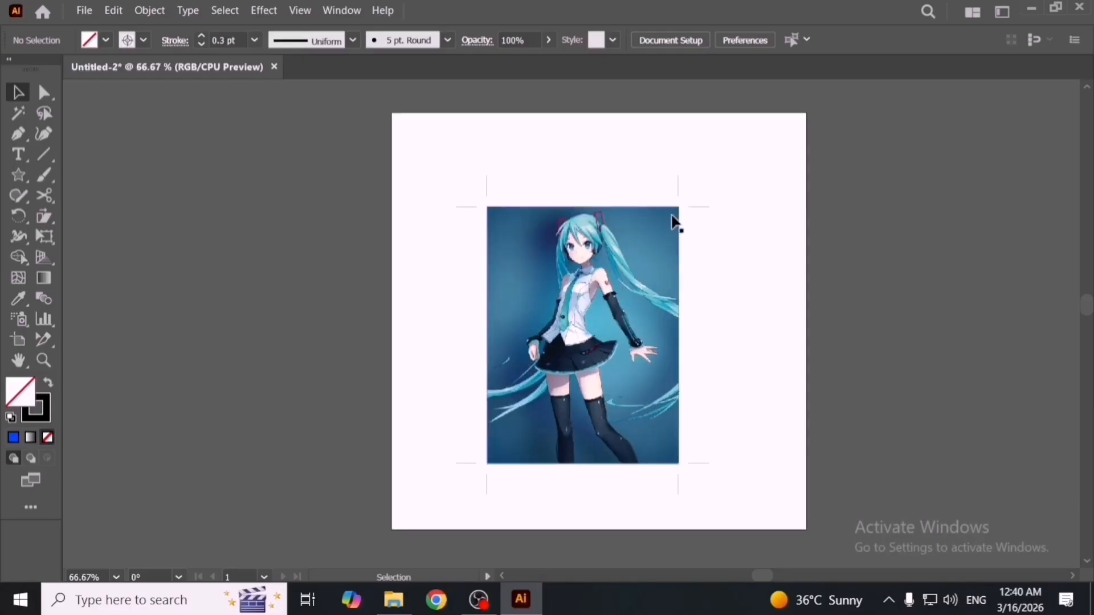
pyautogui.click(703, 206)
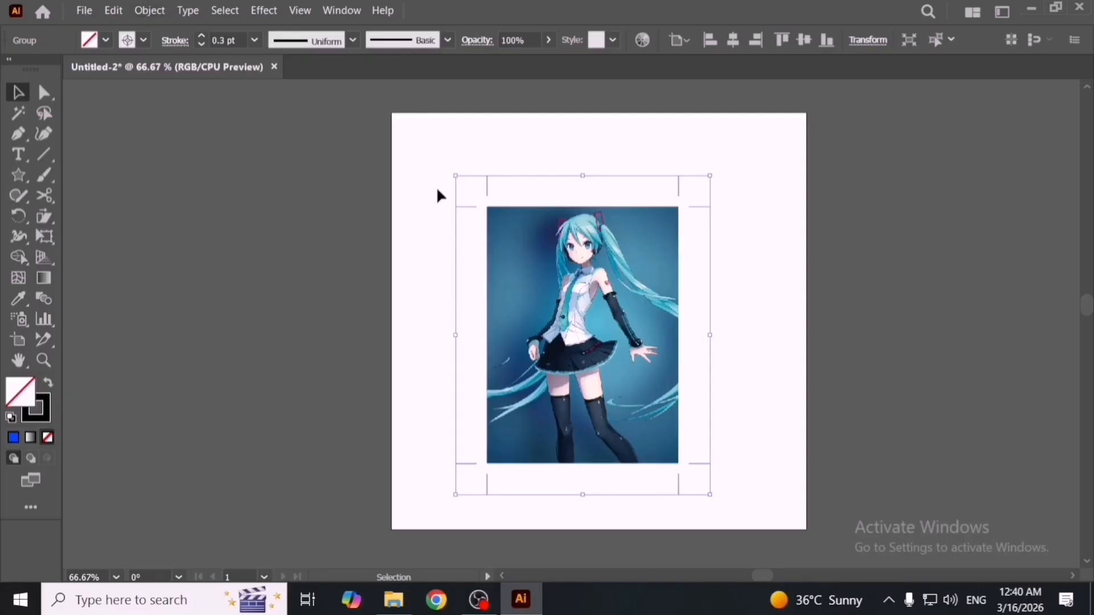
pyautogui.click(147, 9)
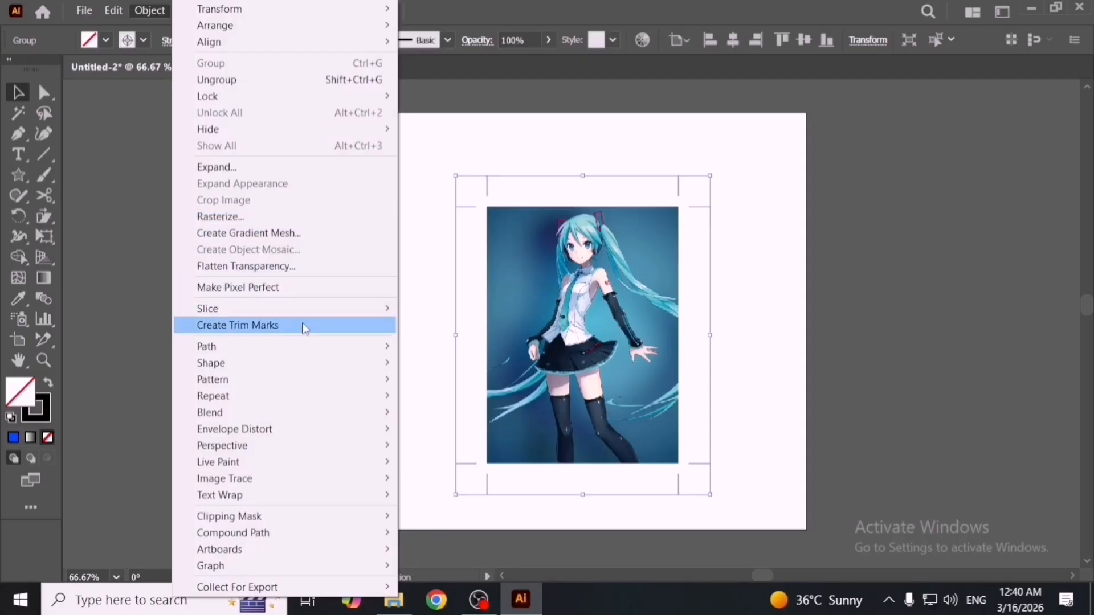
pyautogui.click(462, 204)
pyautogui.click(488, 112)
pyautogui.click(264, 10)
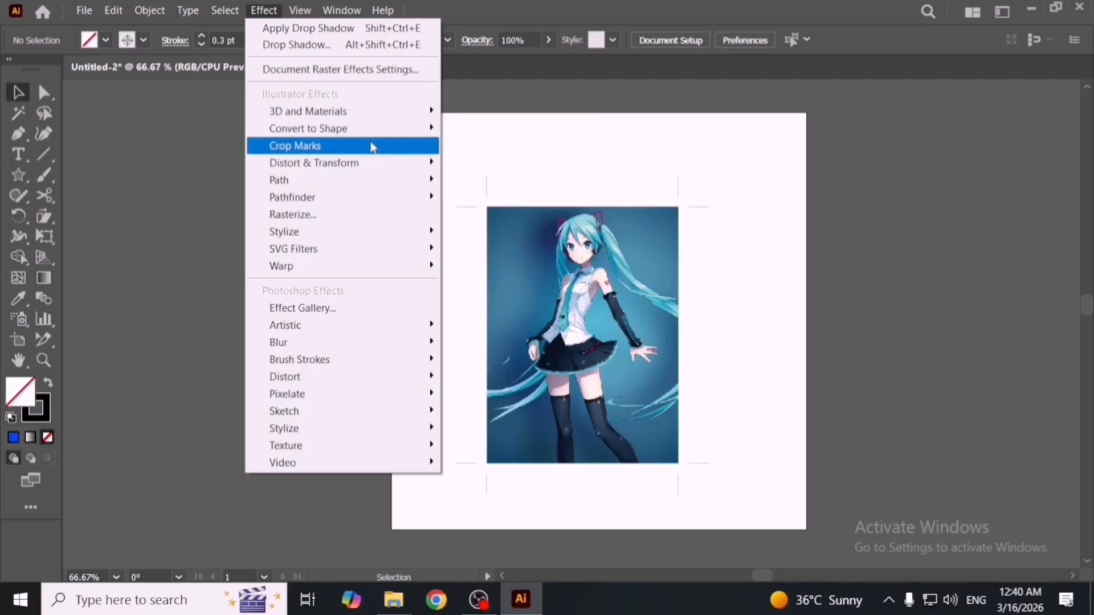
pyautogui.click(163, 10)
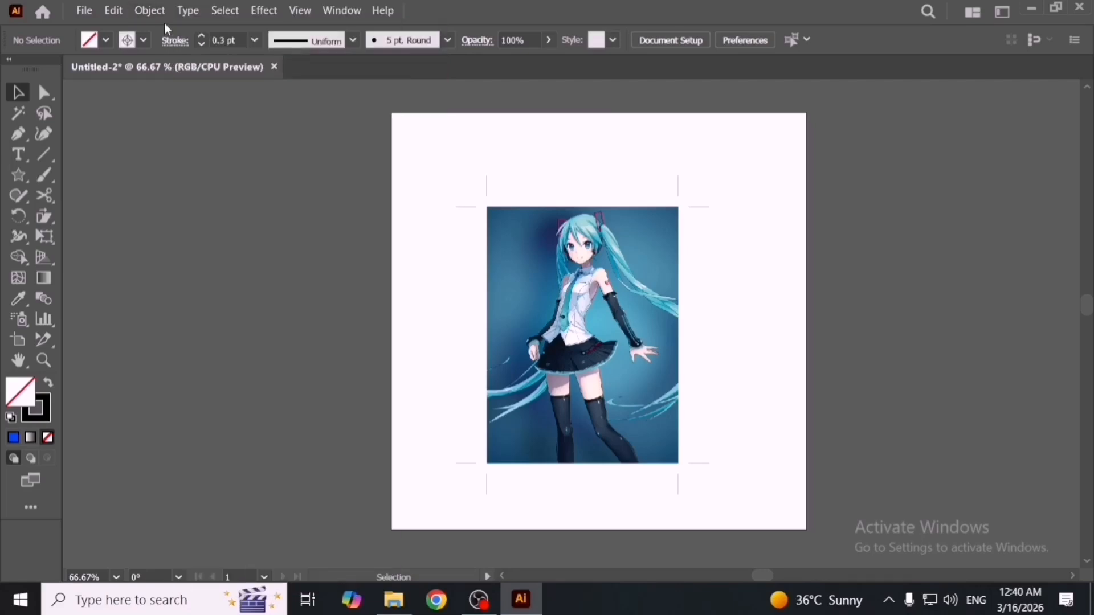
# Delete the anime image and its trim marks from the artboard.
pyautogui.click(166, 15)
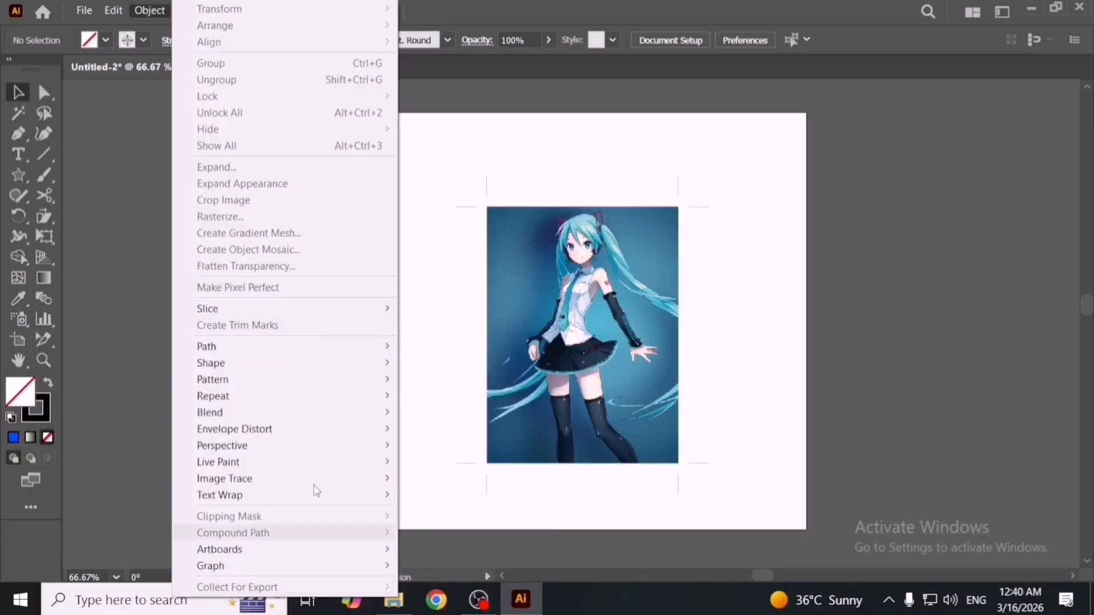
pyautogui.click(450, 282)
pyautogui.hotkey('ctrl', 'a')
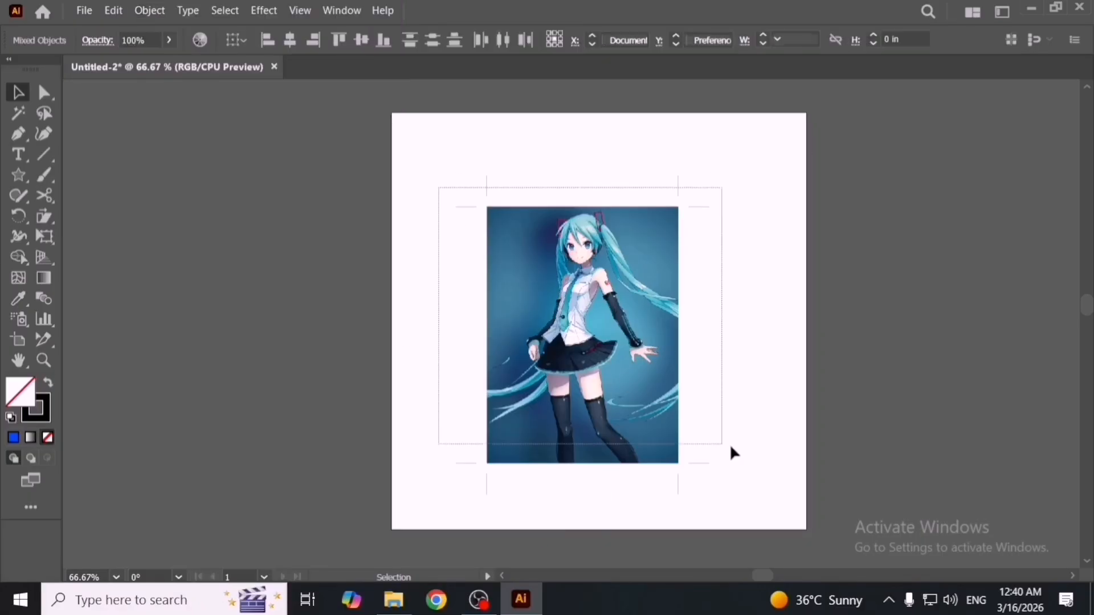
pyautogui.press('Delete')
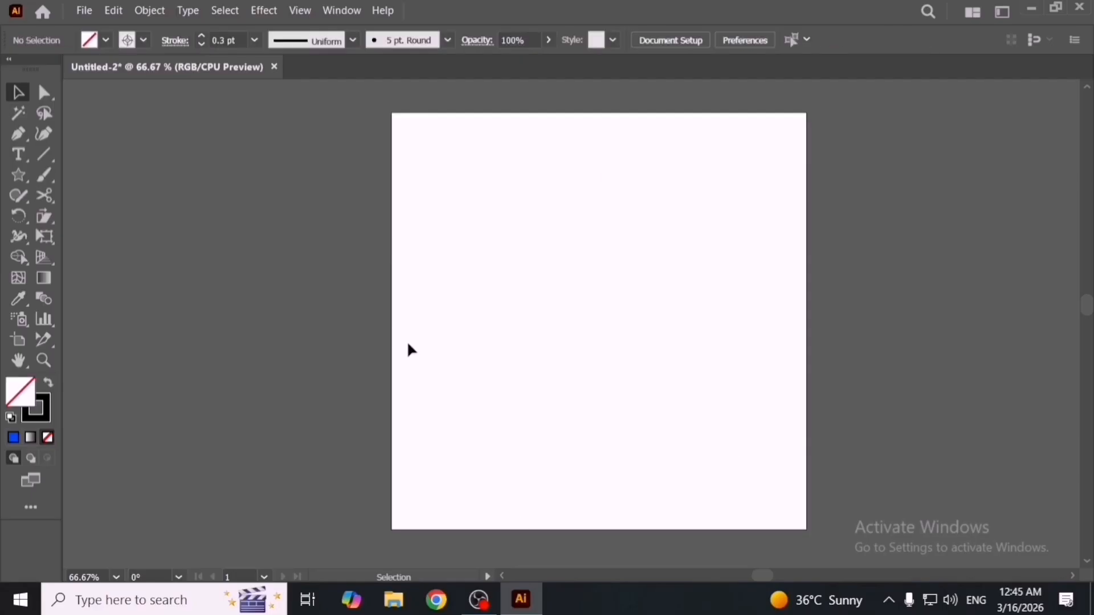
# Draw four separate straight lines on the empty canvas left of the artboard, forming a quadrilateral with small gaps at its corners.
pyautogui.press('space')
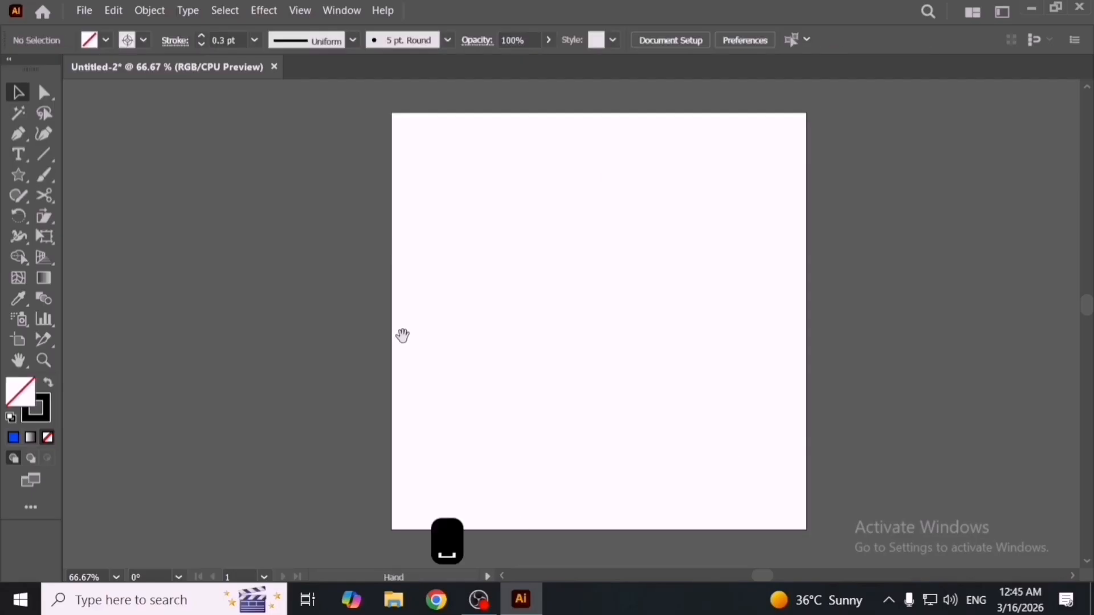
pyautogui.moveTo(403, 336); pyautogui.dragTo(576, 310)
pyautogui.scroll(2, 577, 310)
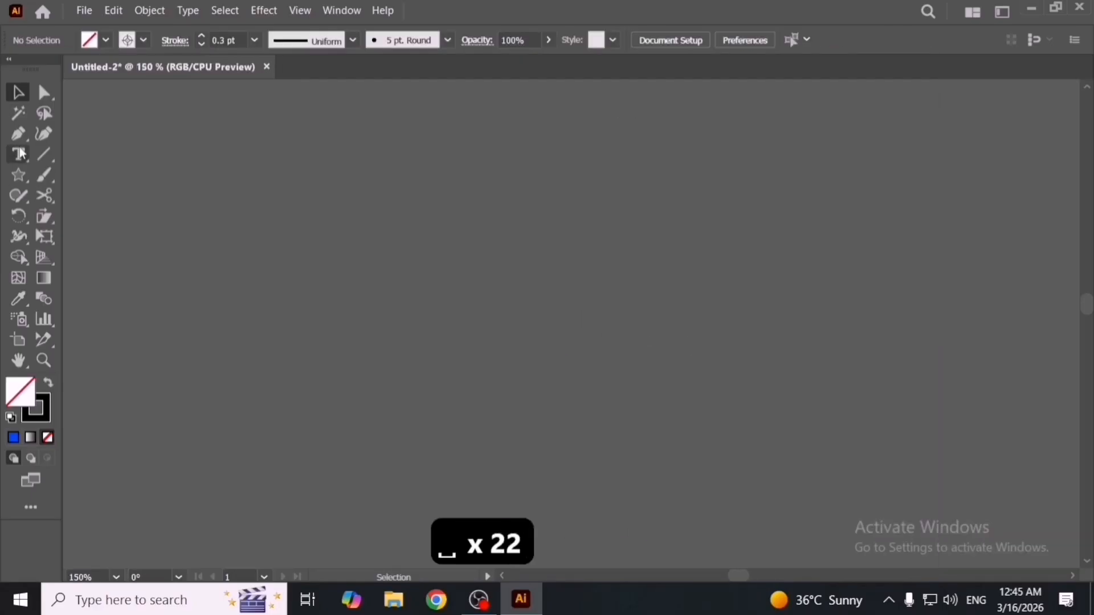
pyautogui.click(44, 154)
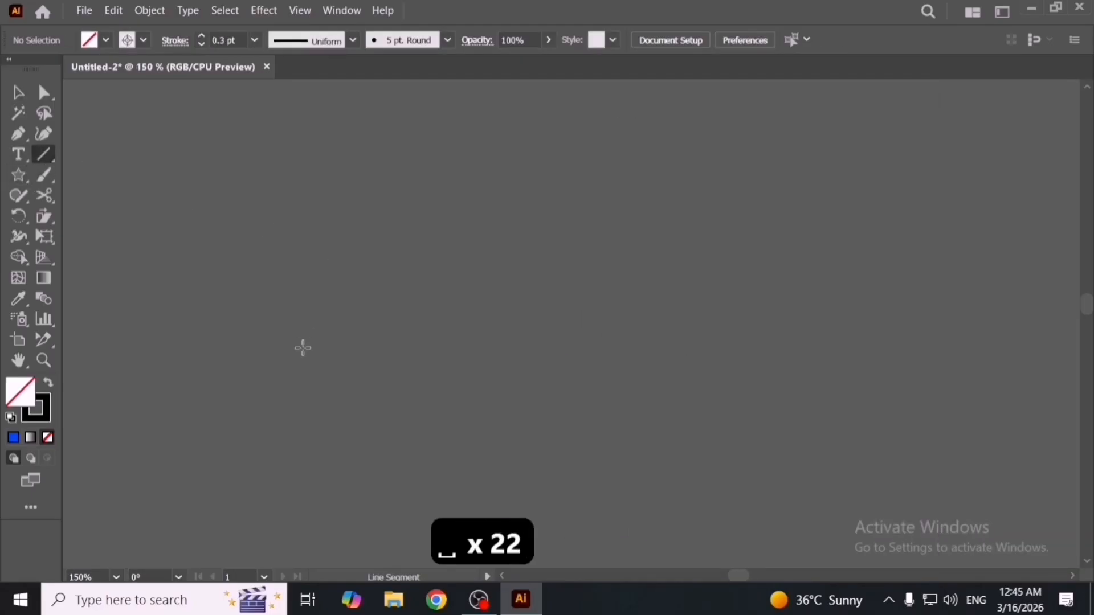
pyautogui.moveTo(440, 386); pyautogui.dragTo(483, 514)
pyautogui.press('v')
pyautogui.click(567, 389)
pyautogui.moveTo(551, 387); pyautogui.dragTo(534, 448)
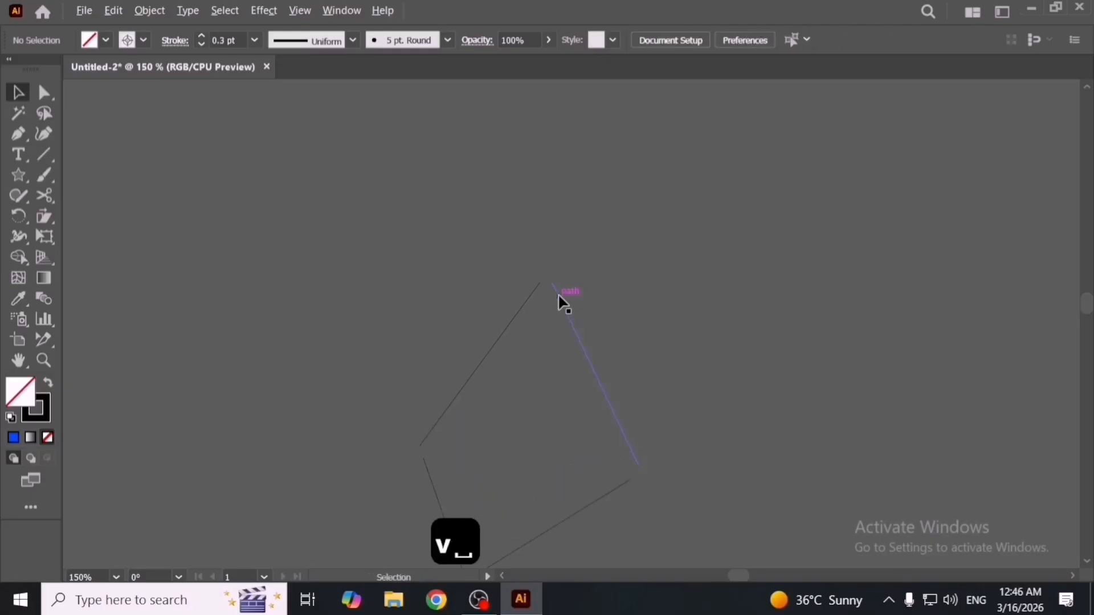
# Average the two endpoints at the quadrilateral's top corner on both axes and join them.
pyautogui.scroll(2, 560, 298)
pyautogui.press('a')
pyautogui.moveTo(485, 219); pyautogui.dragTo(570, 273)
pyautogui.rightClick(570, 272)
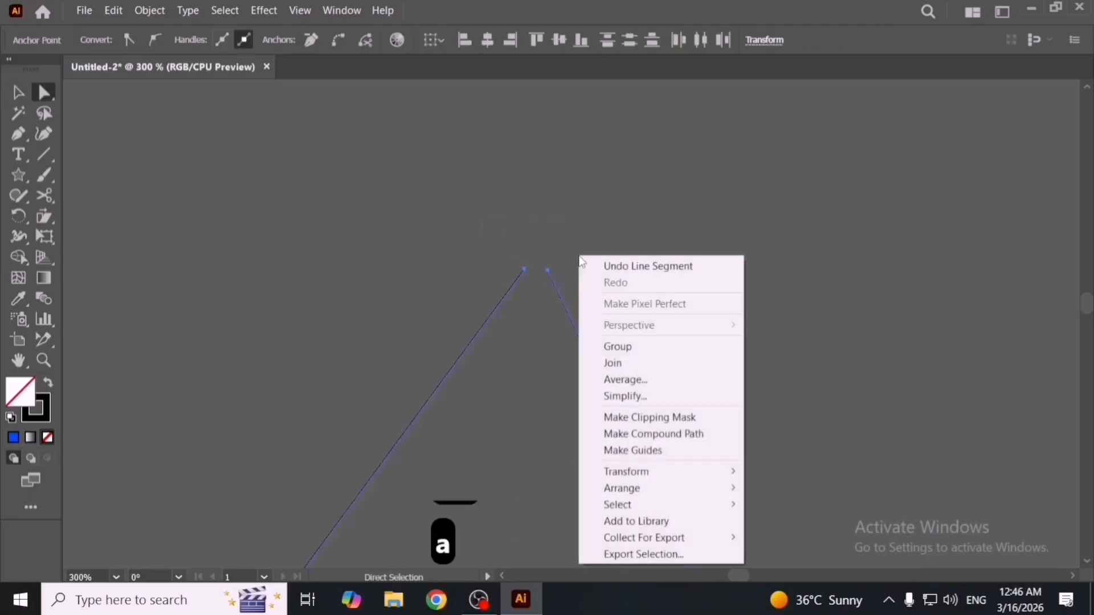
pyautogui.click(649, 387)
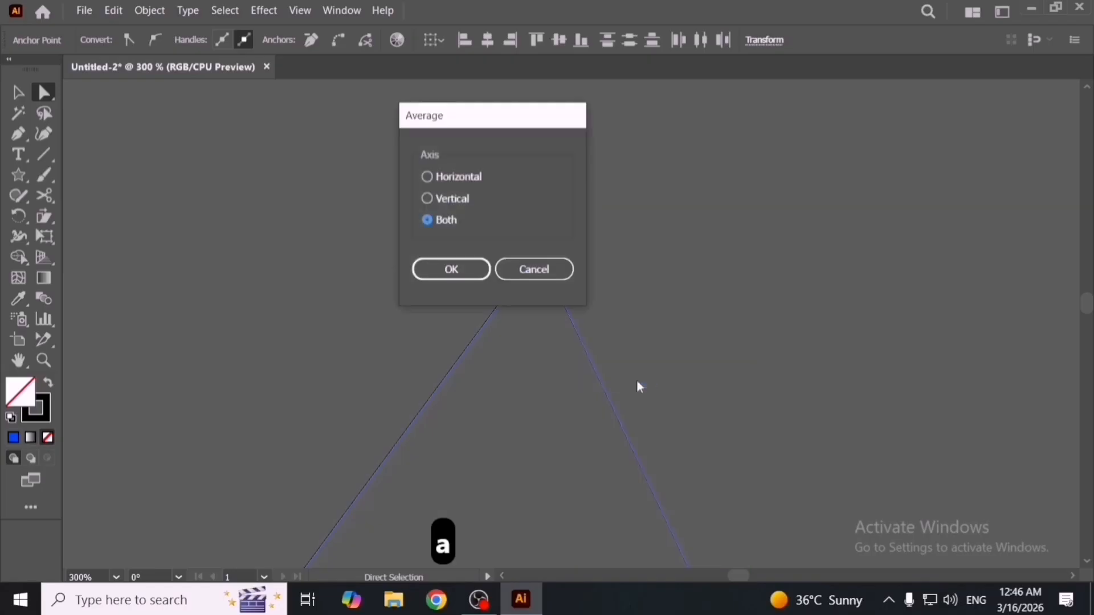
pyautogui.click(448, 269)
pyautogui.rightClick(549, 228)
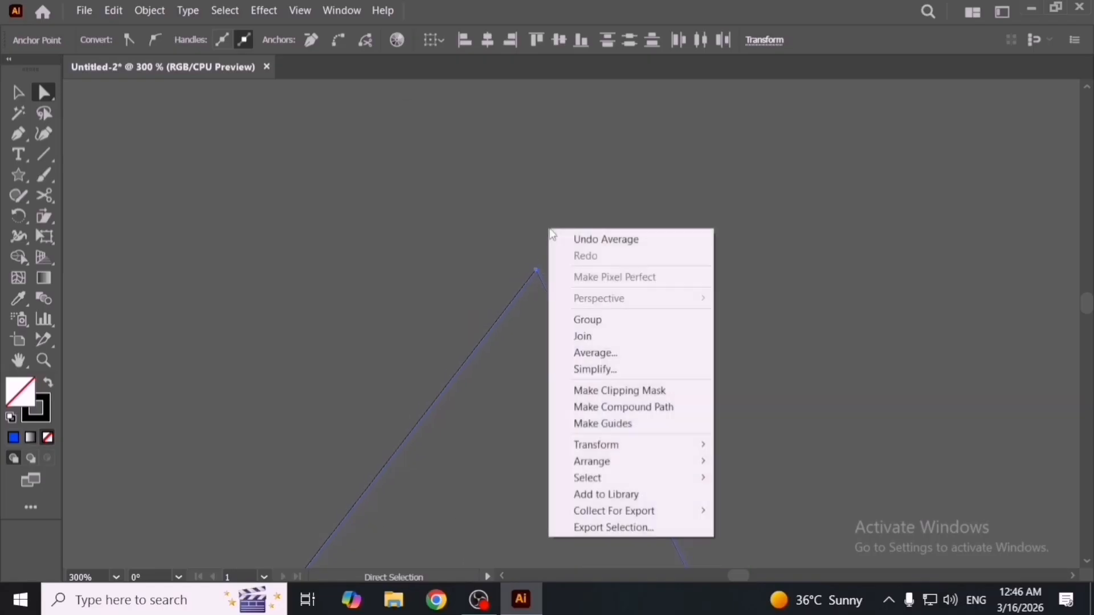
pyautogui.click(623, 336)
pyautogui.click(622, 336)
# Average the two endpoints at the quadrilateral's left corner on both axes.
pyautogui.press('space')
pyautogui.moveTo(619, 296); pyautogui.dragTo(750, 57)
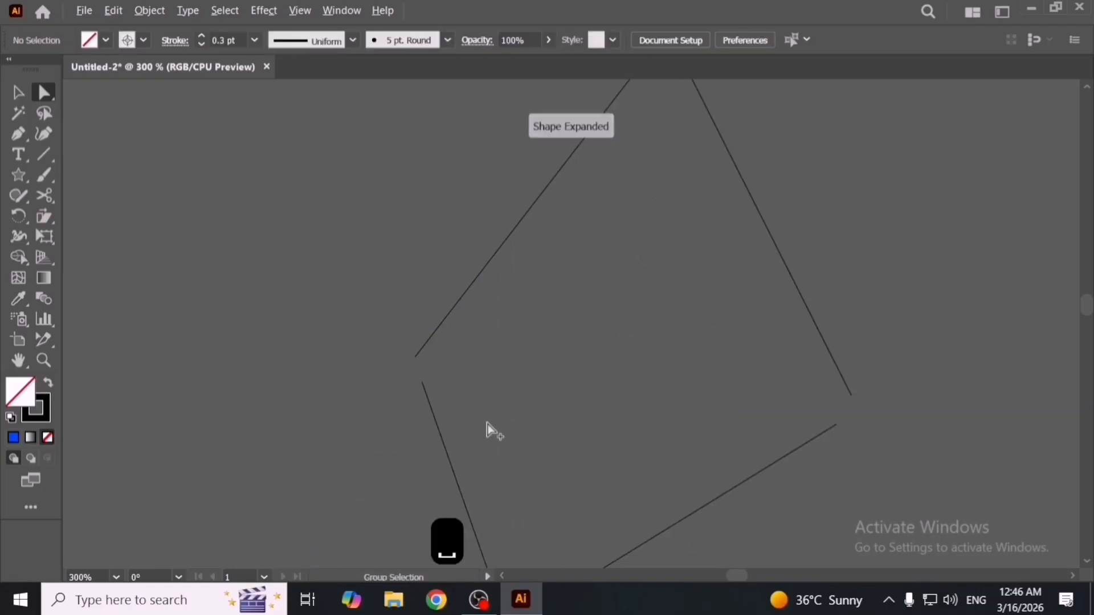
pyautogui.scroll(-1, 488, 418)
pyautogui.scroll(-3, 408, 359)
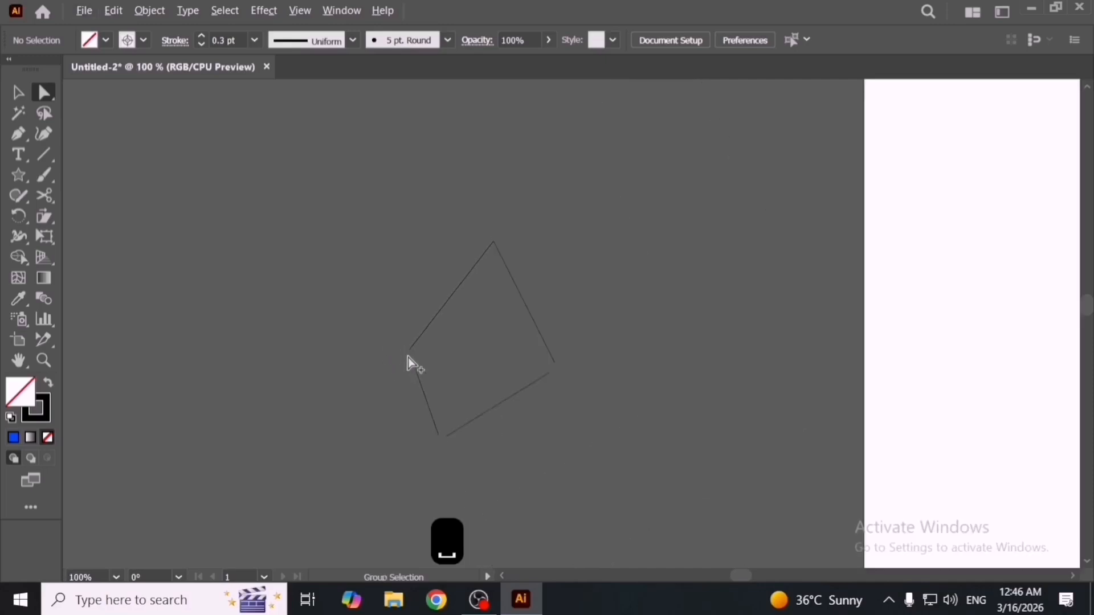
pyautogui.click(407, 360)
pyautogui.scroll(2, 406, 362)
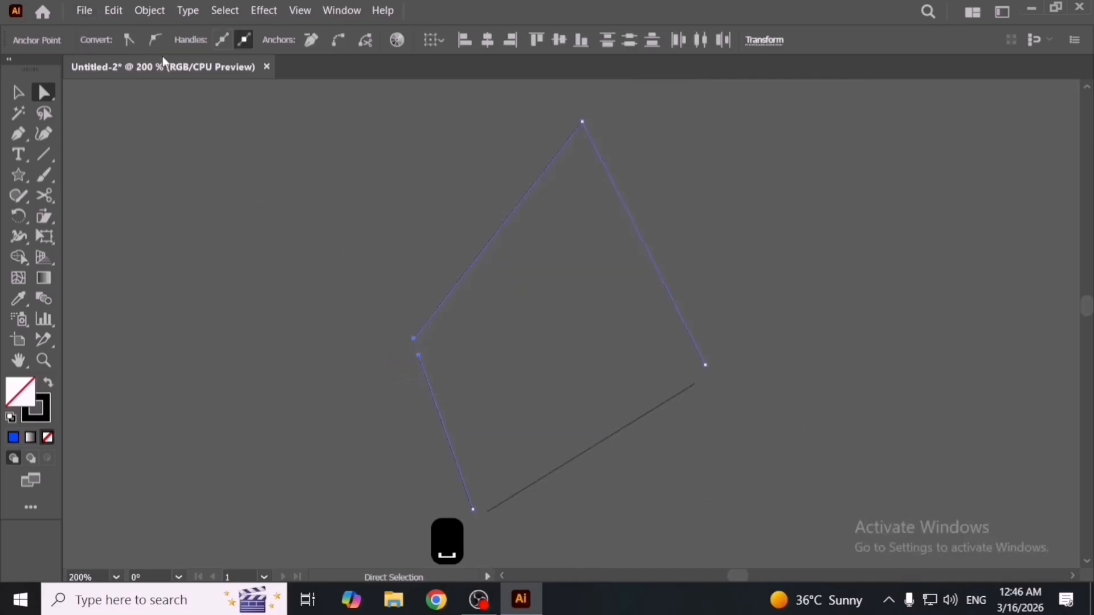
pyautogui.click(151, 12)
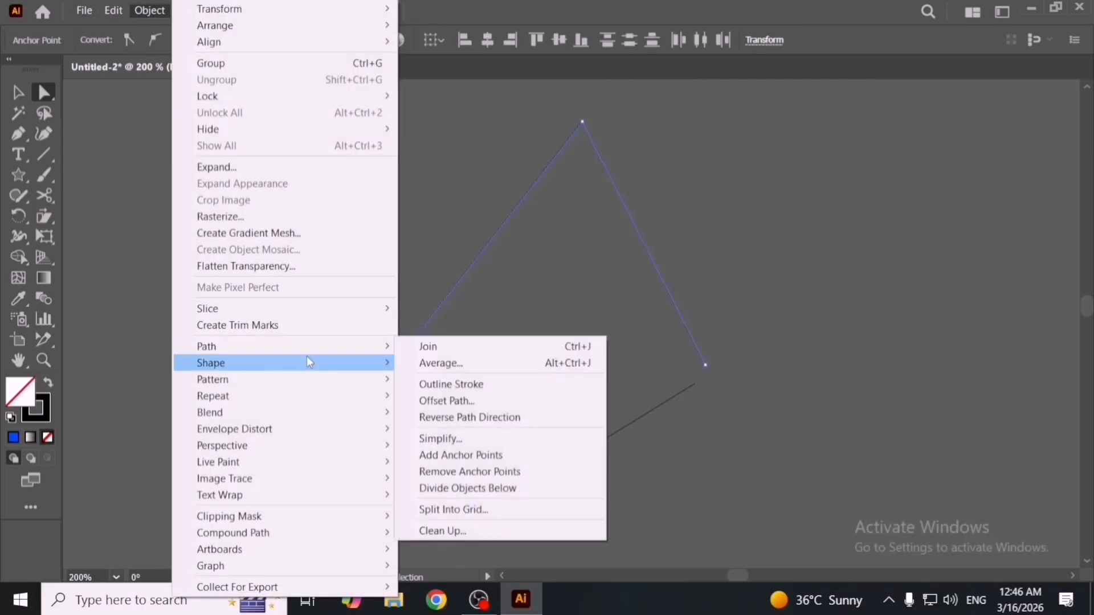
pyautogui.click(485, 372)
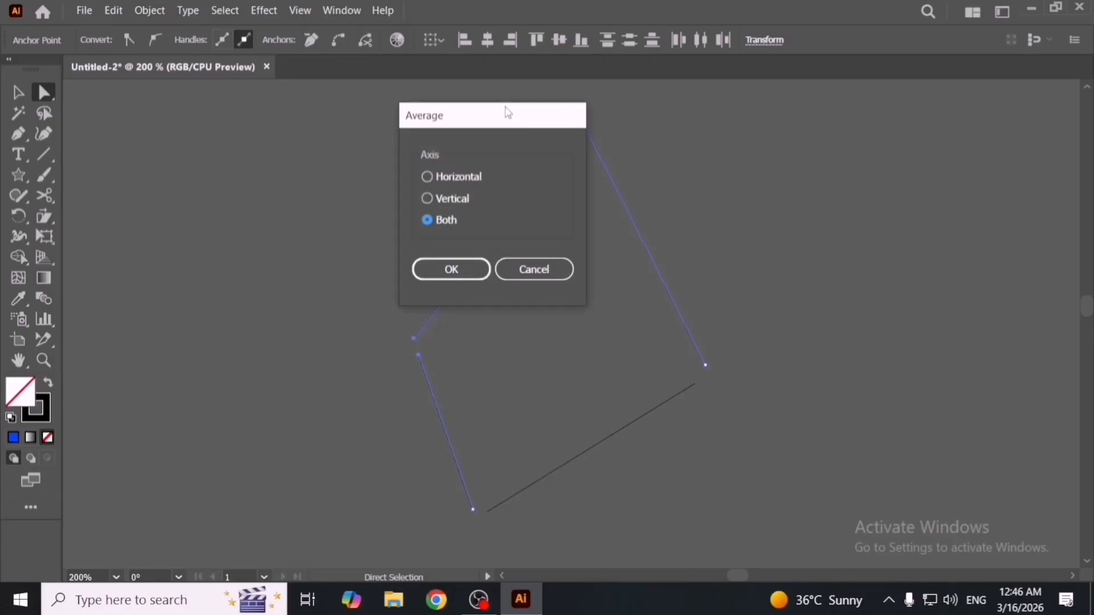
pyautogui.moveTo(507, 112); pyautogui.dragTo(579, 117)
pyautogui.click(545, 271)
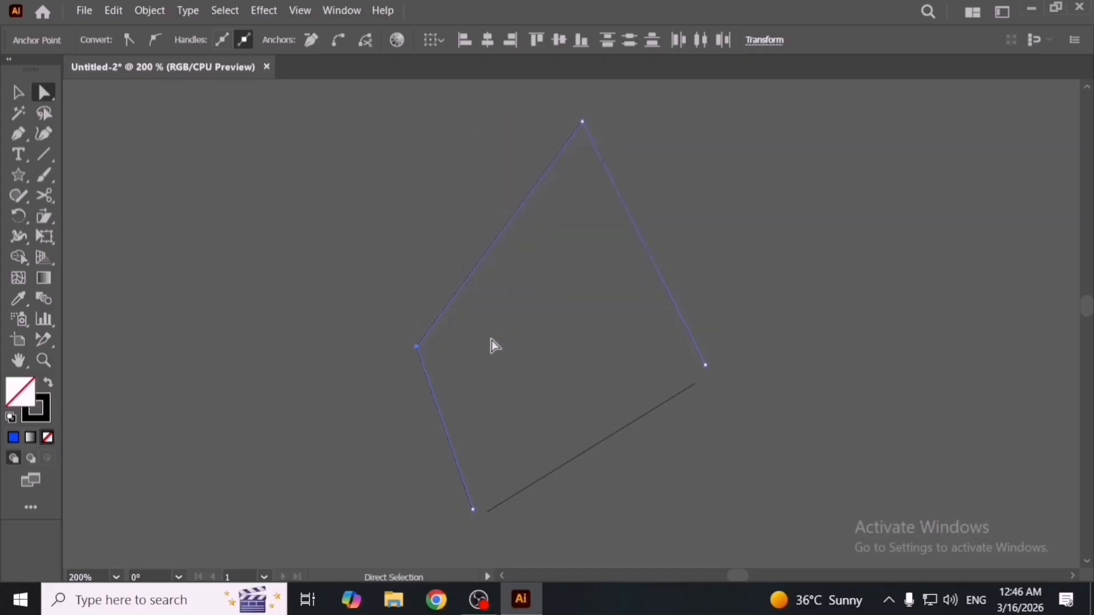
# Join the two averaged endpoints at the quadrilateral's left corner and deselect the path.
pyautogui.click(145, 15)
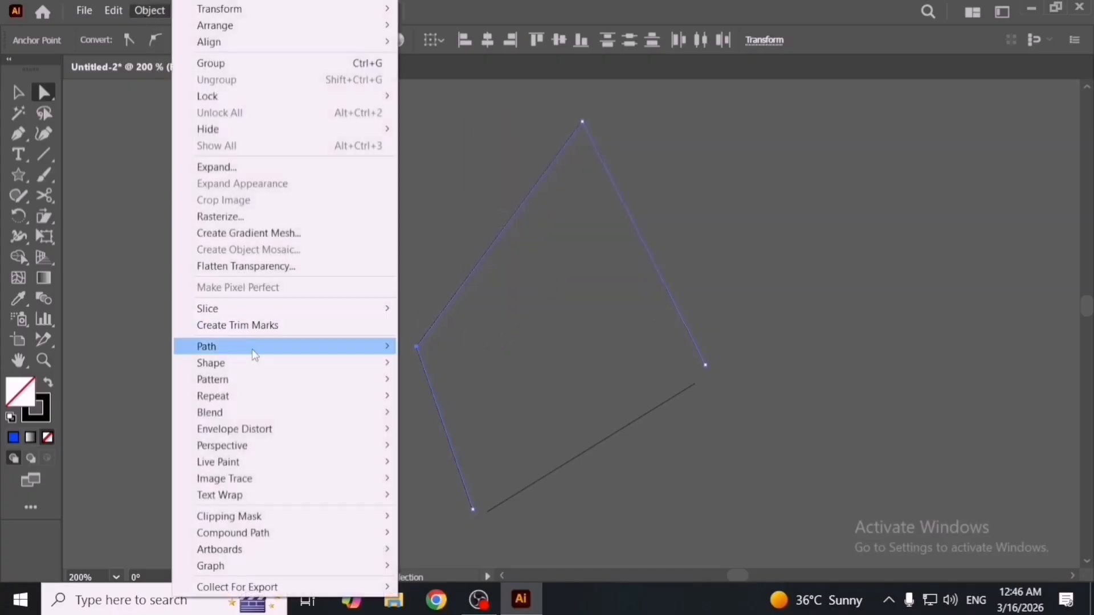
pyautogui.moveTo(392, 349)
pyautogui.click(428, 346)
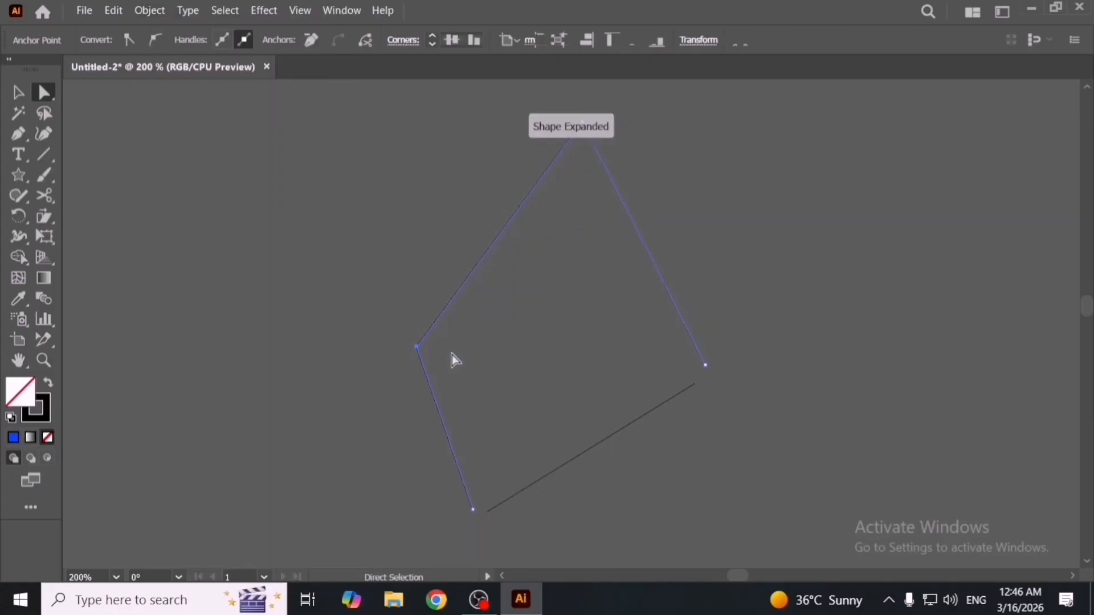
pyautogui.click(648, 363)
# Average the two endpoints at the quadrilateral's right corner on both axes and join them.
pyautogui.moveTo(758, 355); pyautogui.dragTo(677, 405)
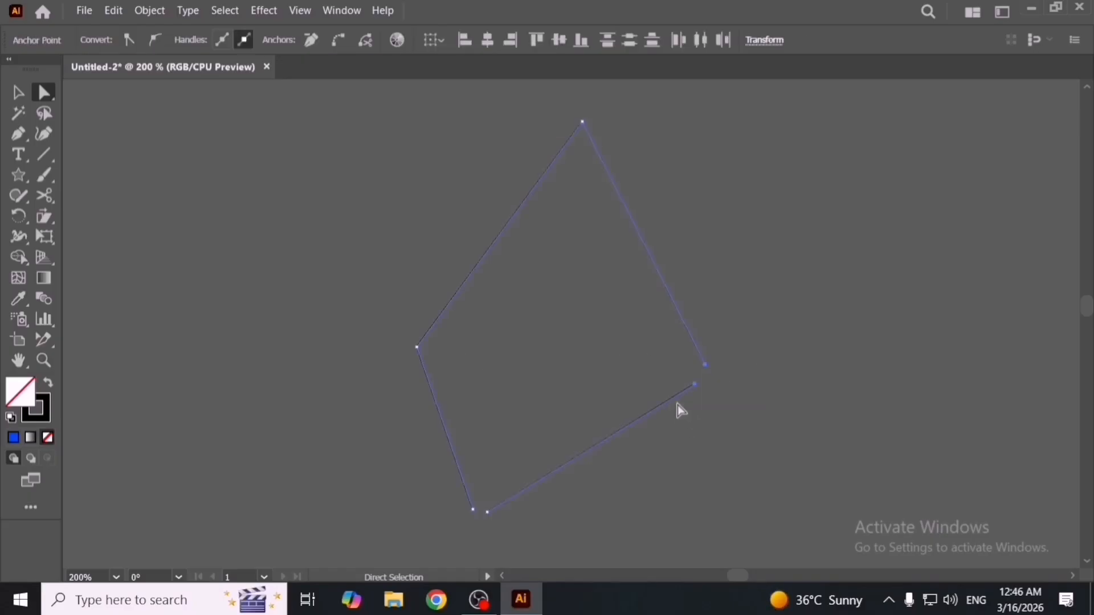
pyautogui.press('ctrl')
pyautogui.hotkey('ctrl', 'alt', 'j')
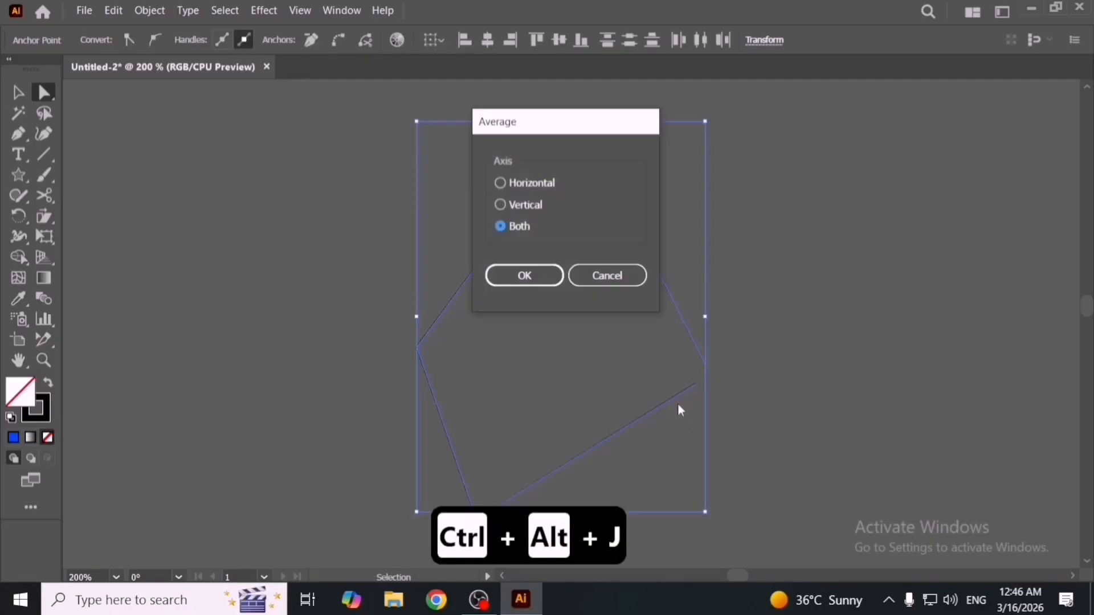
pyautogui.press('Return')
pyautogui.hotkey('ctrl', 'j')
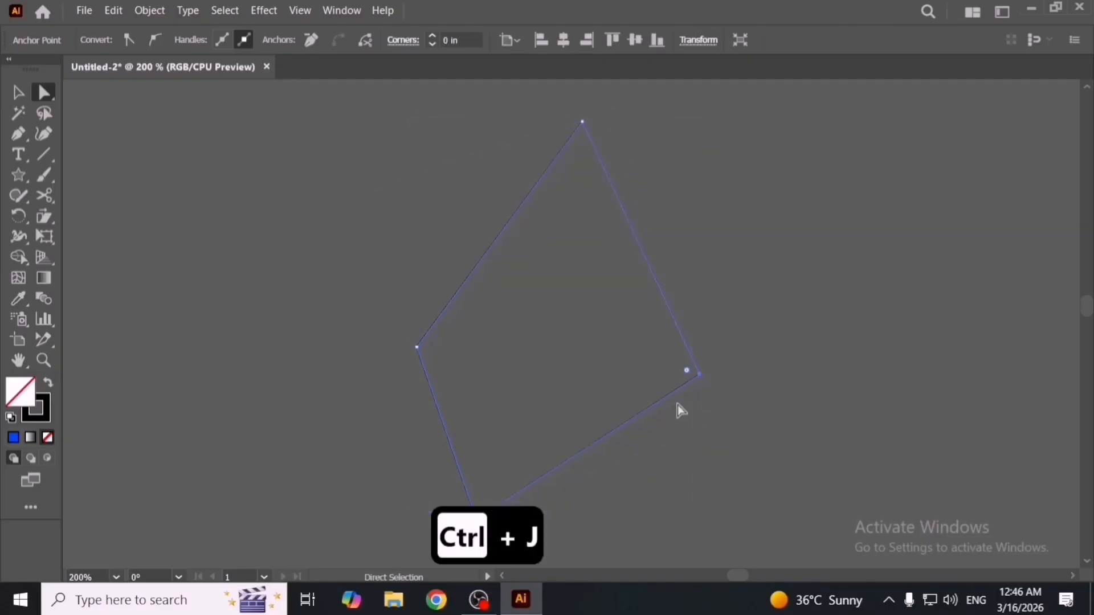
pyautogui.press('Return')
pyautogui.press('Escape')
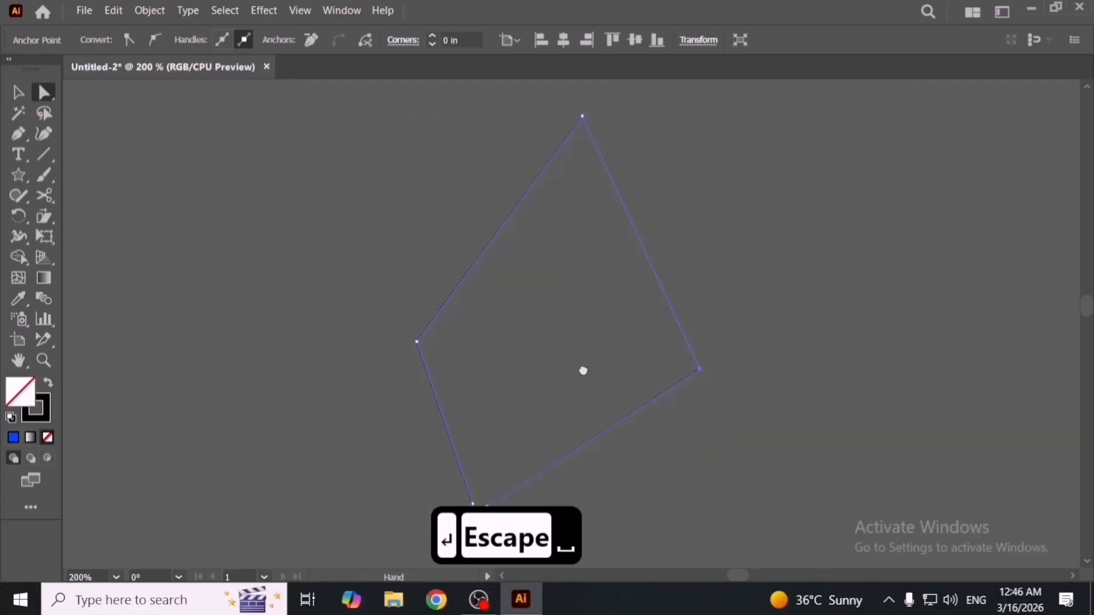
# Average the two endpoints at the quadrilateral's bottom corner and join them to close the shape.
pyautogui.scroll(-2, 477, 464)
pyautogui.moveTo(530, 430); pyautogui.dragTo(531, 428)
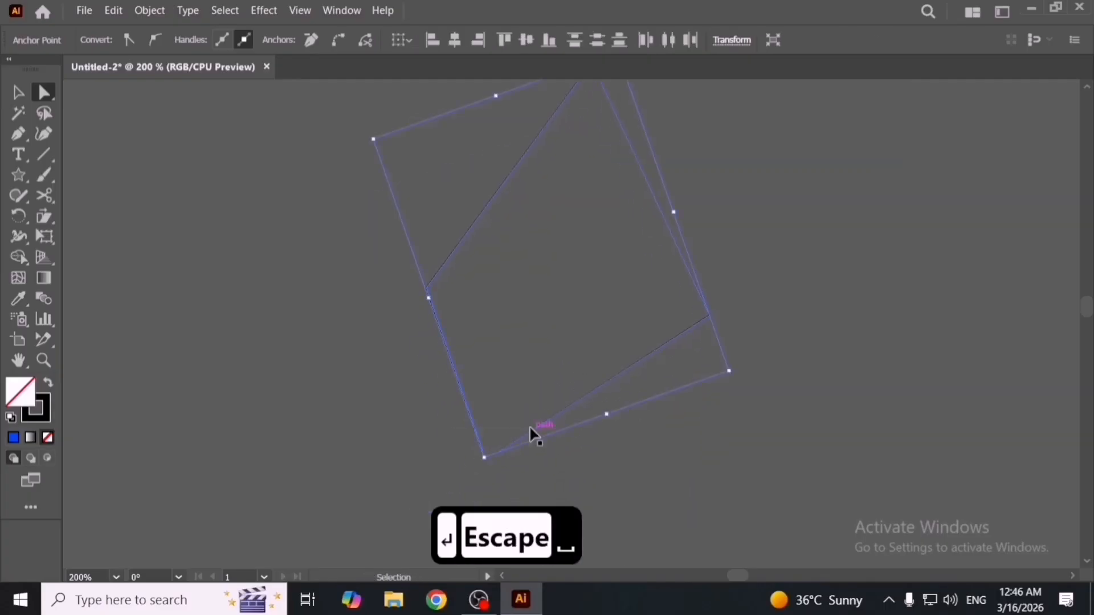
pyautogui.hotkey('ctrl', 'alt', 'j')
pyautogui.press('Return')
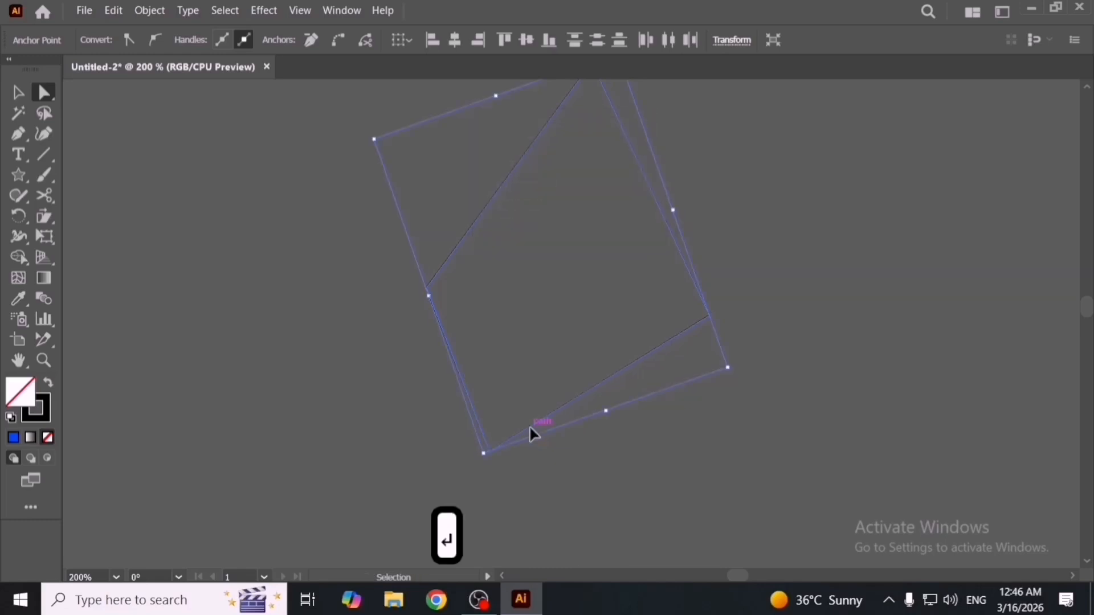
pyautogui.hotkey('ctrl', 'j')
# Select the whole quadrilateral and delete it.
pyautogui.press('v')
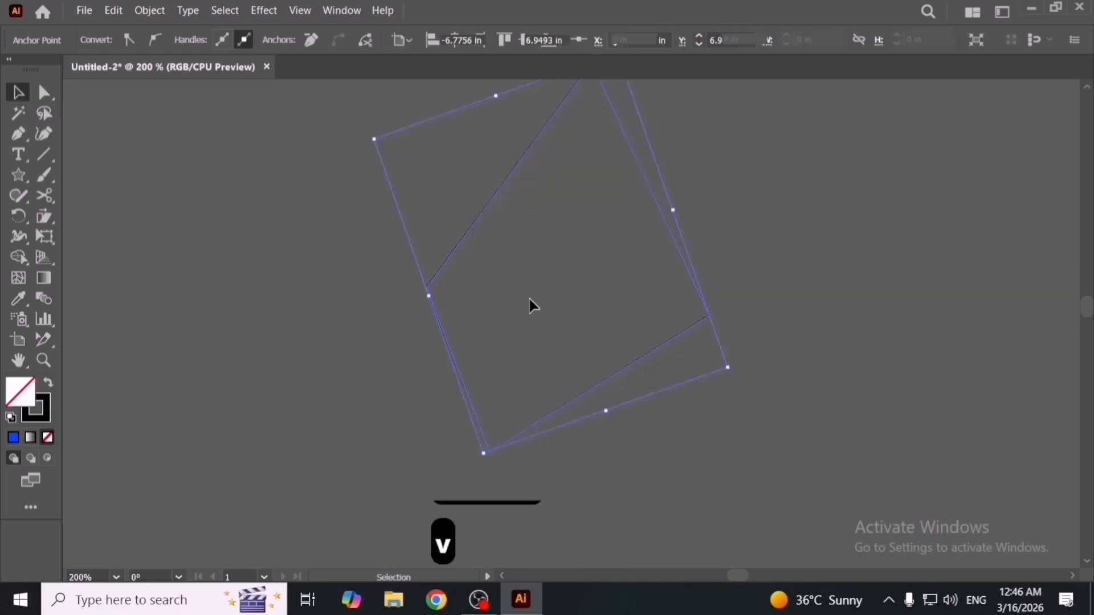
pyautogui.click(528, 296)
pyautogui.moveTo(528, 296); pyautogui.dragTo(504, 364)
pyautogui.press('Delete')
# Draw a square with the Rectangle tool on the empty canvas and apply the default white fill and 1 pt black stroke.
pyautogui.press('space')
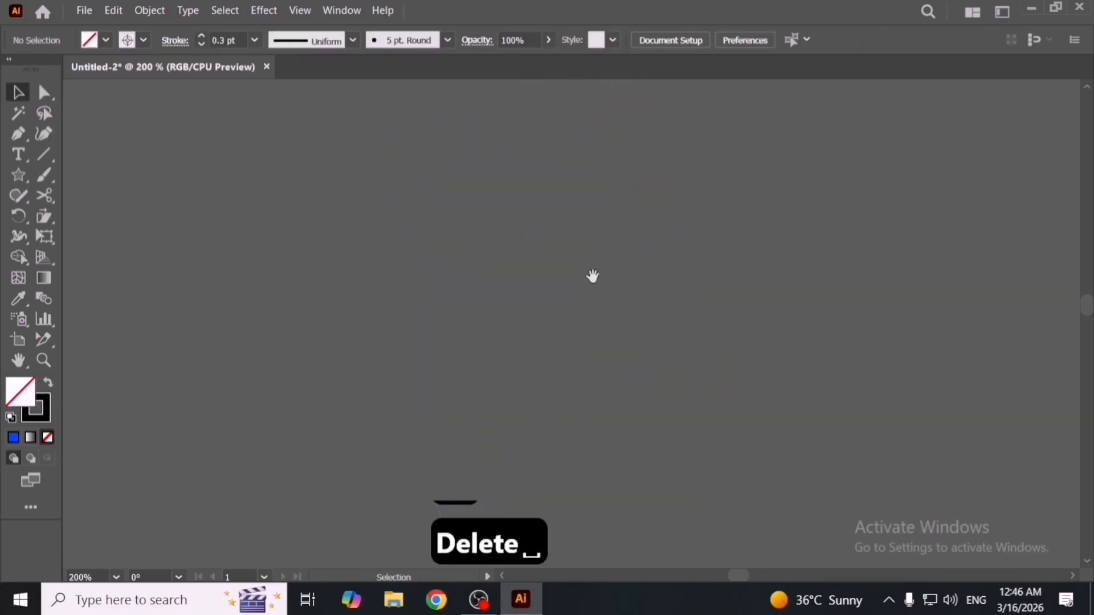
pyautogui.moveTo(19, 175); pyautogui.dragTo(90, 174)
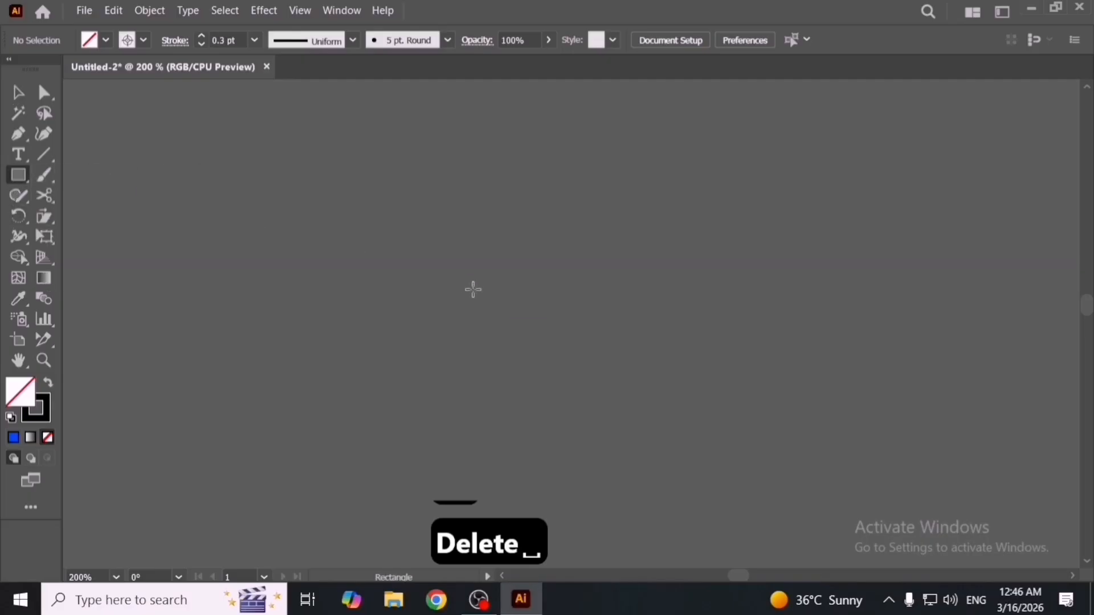
pyautogui.moveTo(398, 219); pyautogui.dragTo(547, 369)
pyautogui.press('v')
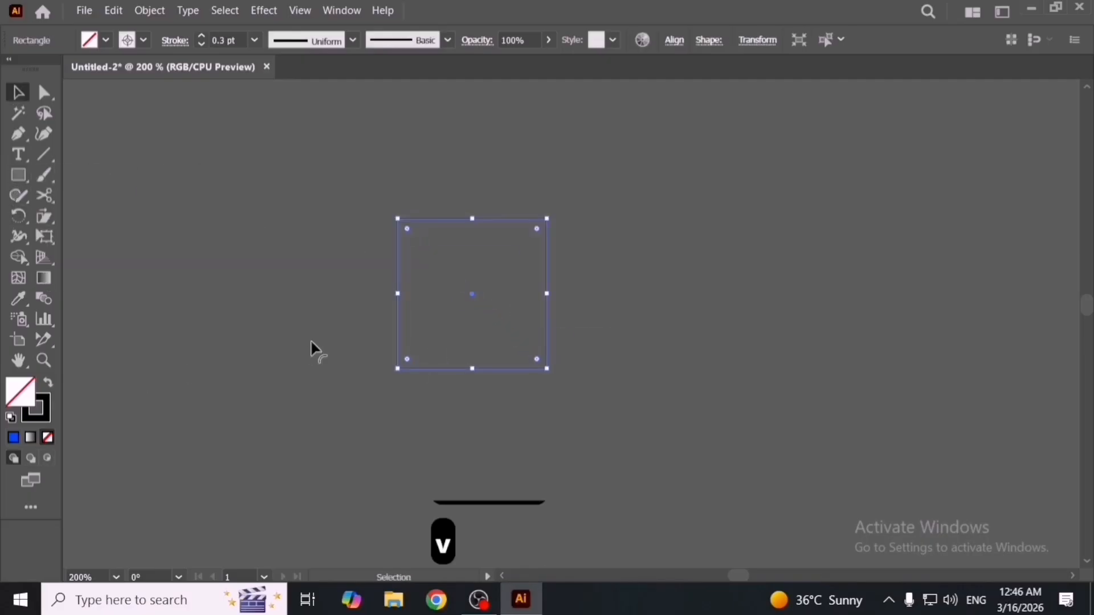
pyautogui.click(9, 419)
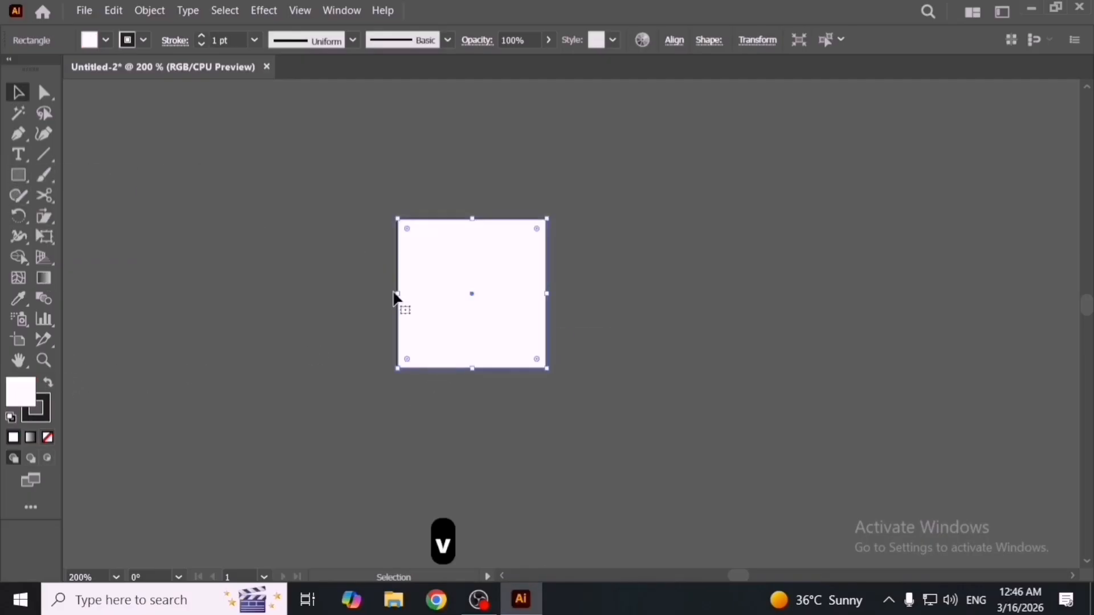
# Enlarge the white square proportionally to about 1.7 times its size.
pyautogui.click(150, 10)
pyautogui.moveTo(283, 353)
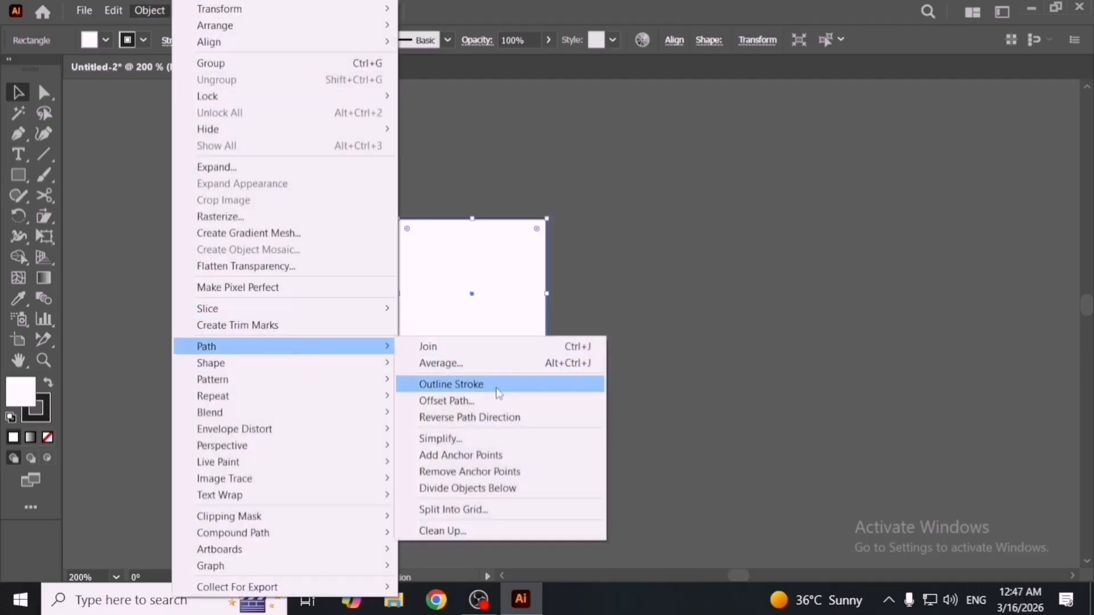
pyautogui.click(699, 289)
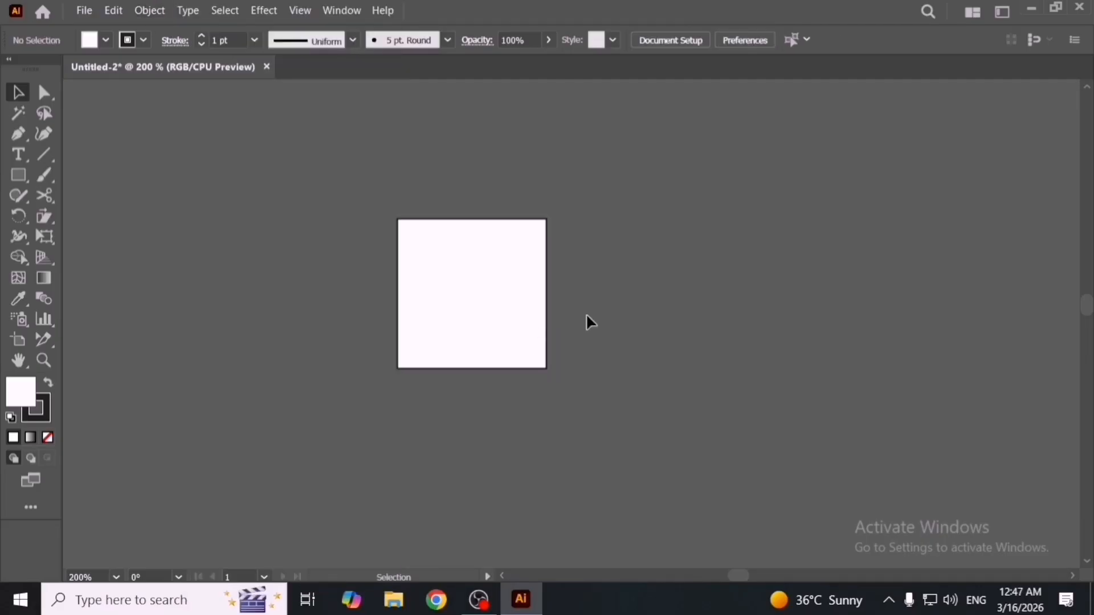
pyautogui.moveTo(528, 359)
pyautogui.mouseDown()
pyautogui.moveTo(543, 406)
pyautogui.moveTo(613, 472)
pyautogui.mouseUp()
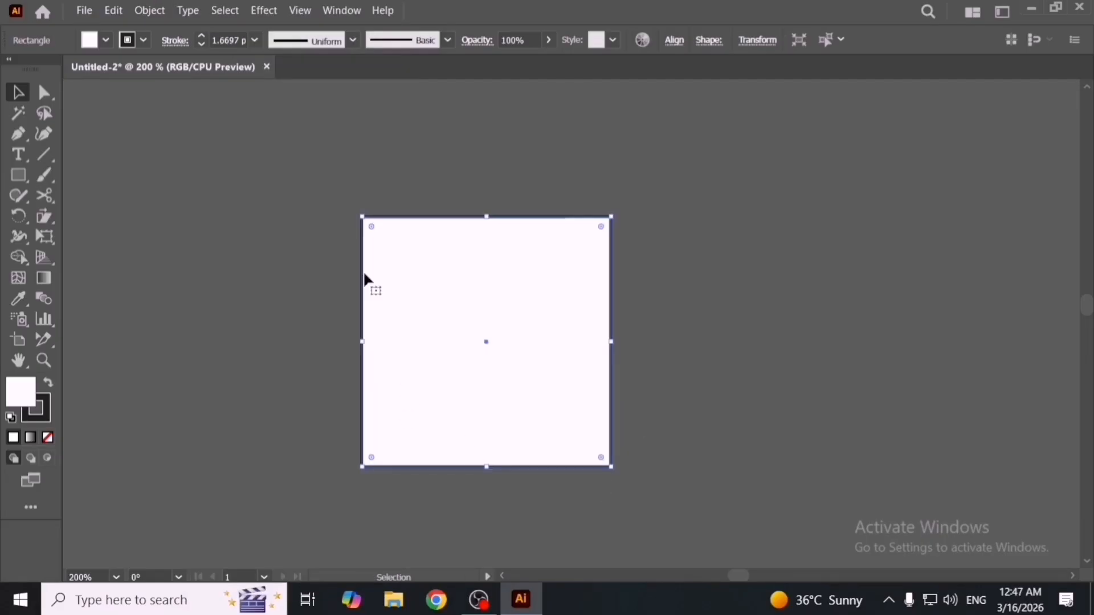
# Set the square's stroke weight to 16 pt and remove its fill.
pyautogui.click(253, 41)
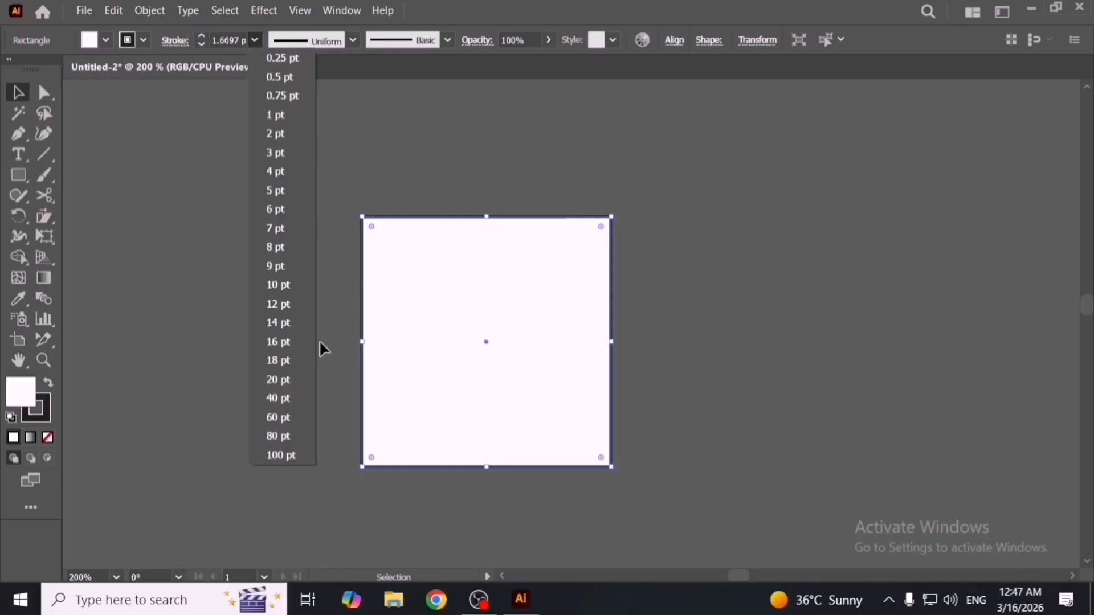
pyautogui.click(318, 342)
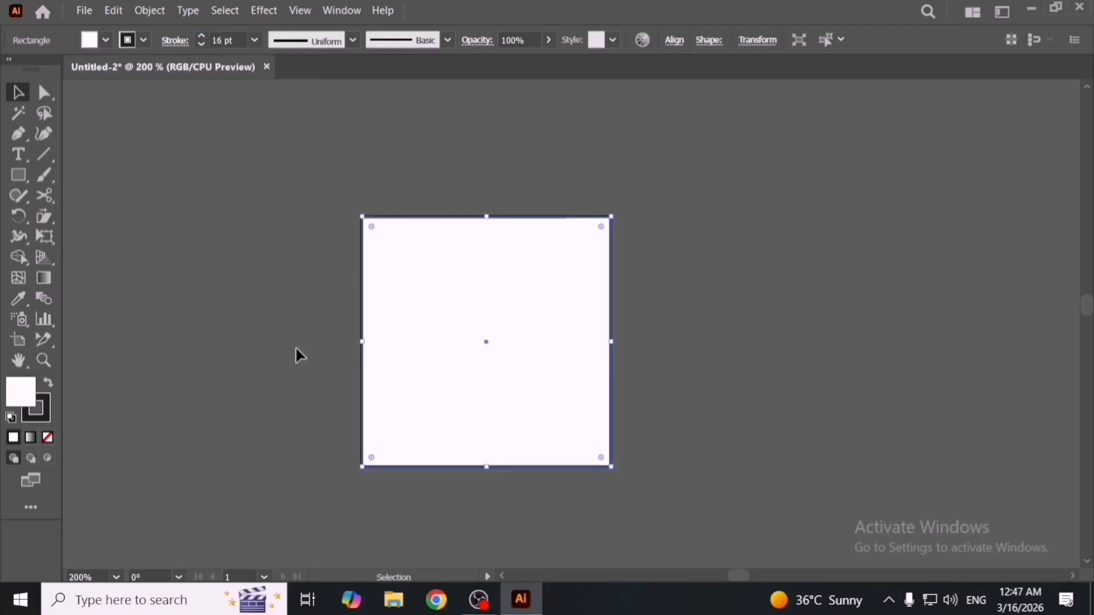
pyautogui.click(48, 436)
# Convert the square's thick stroke into a filled shape with Outline Stroke.
pyautogui.click(148, 10)
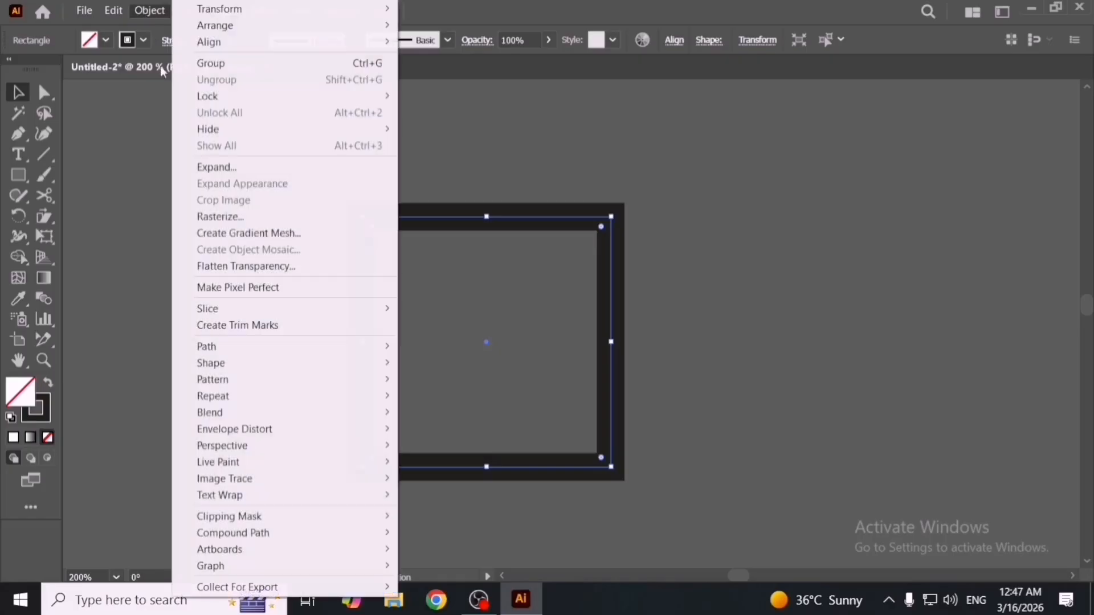
pyautogui.moveTo(302, 346)
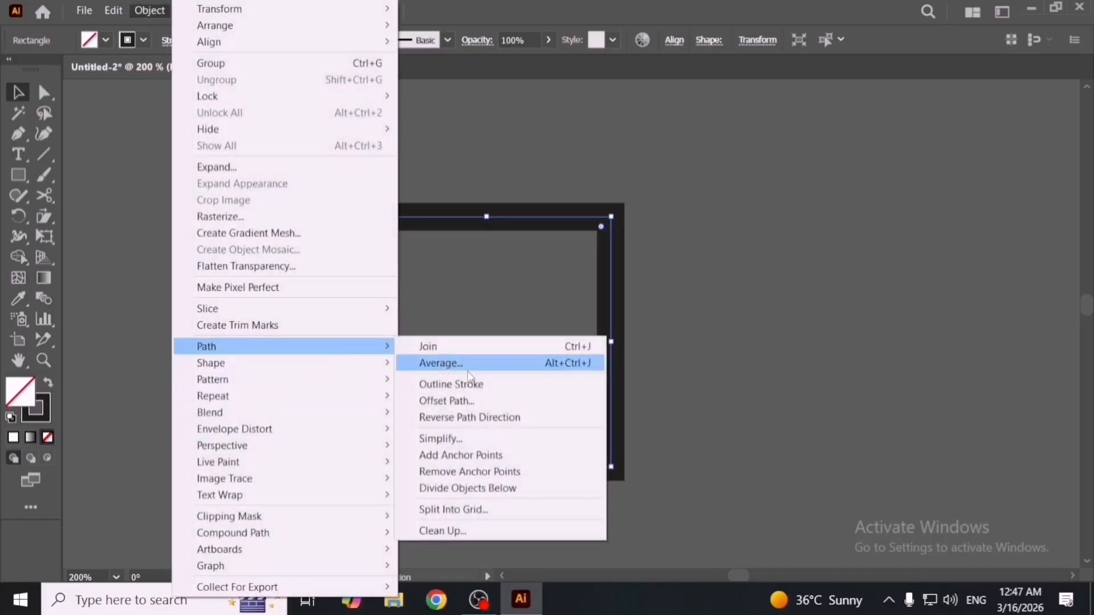
pyautogui.click(490, 383)
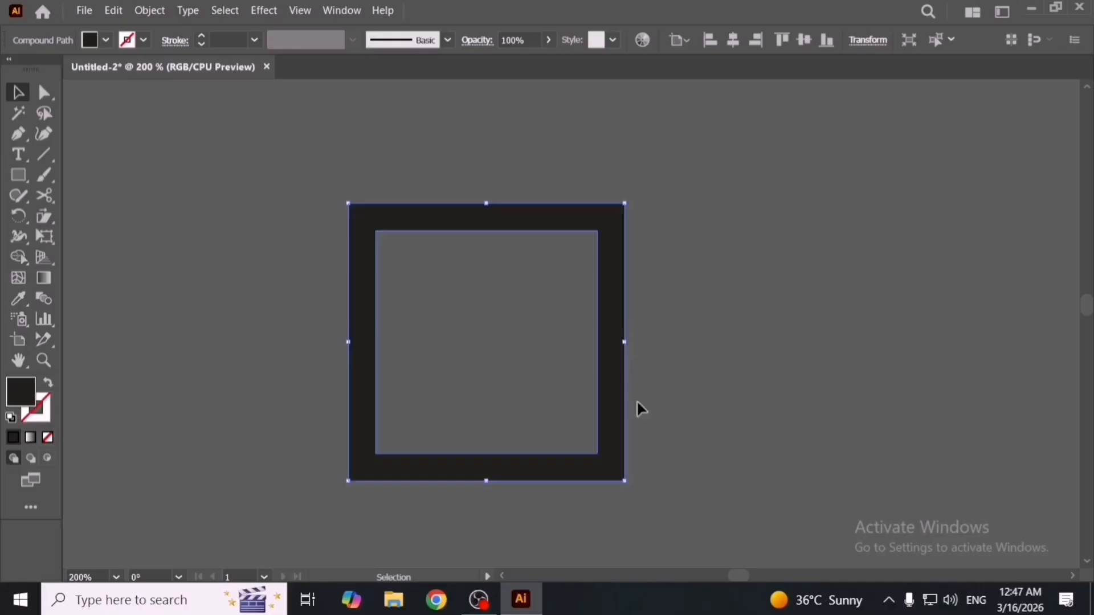
# Delete the outer path of the outlined frame with the Direct Selection tool, keeping only the inner square.
pyautogui.click(665, 488)
pyautogui.press('a')
pyautogui.moveTo(650, 474); pyautogui.dragTo(618, 501)
pyautogui.press('Delete')
pyautogui.press('Delete')
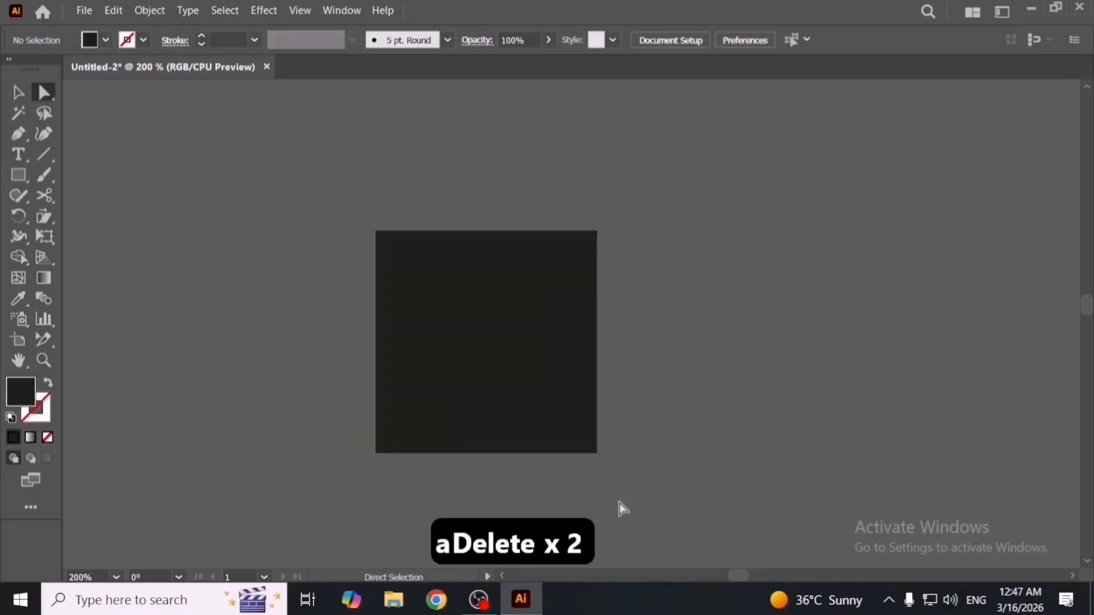
# Try Offset Path on the black square with a 0.375 in offset and Miter joins.
pyautogui.press('v')
pyautogui.click(534, 341)
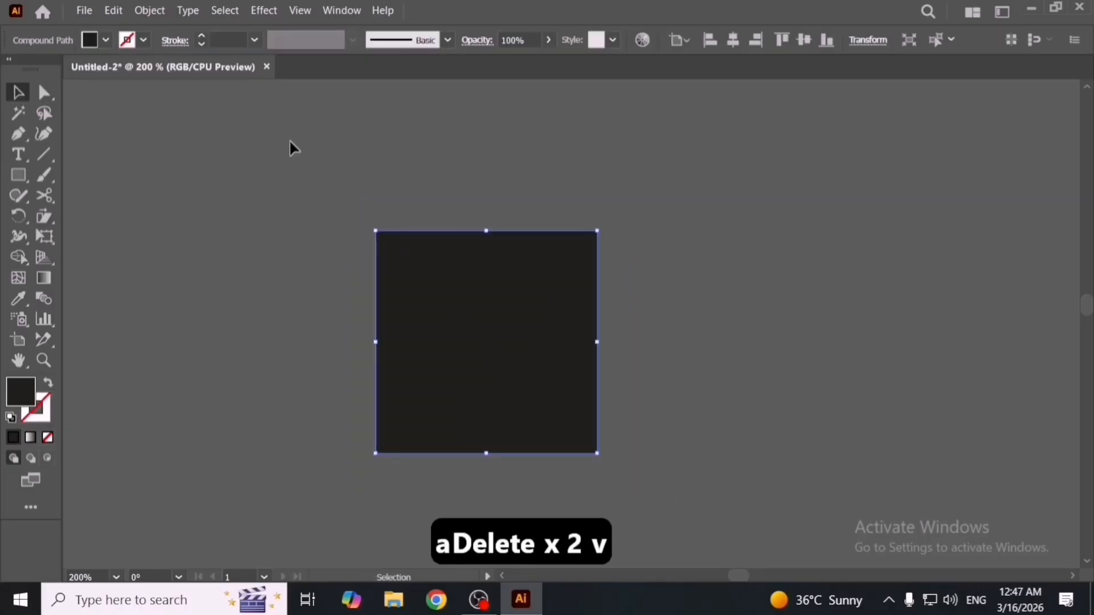
pyautogui.click(144, 11)
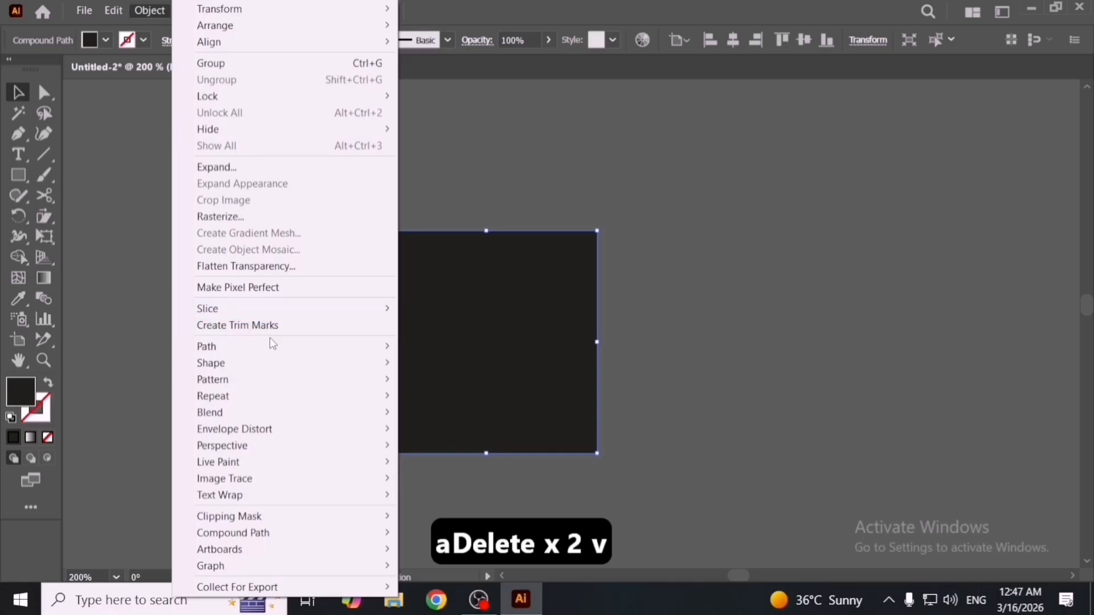
pyautogui.moveTo(270, 345)
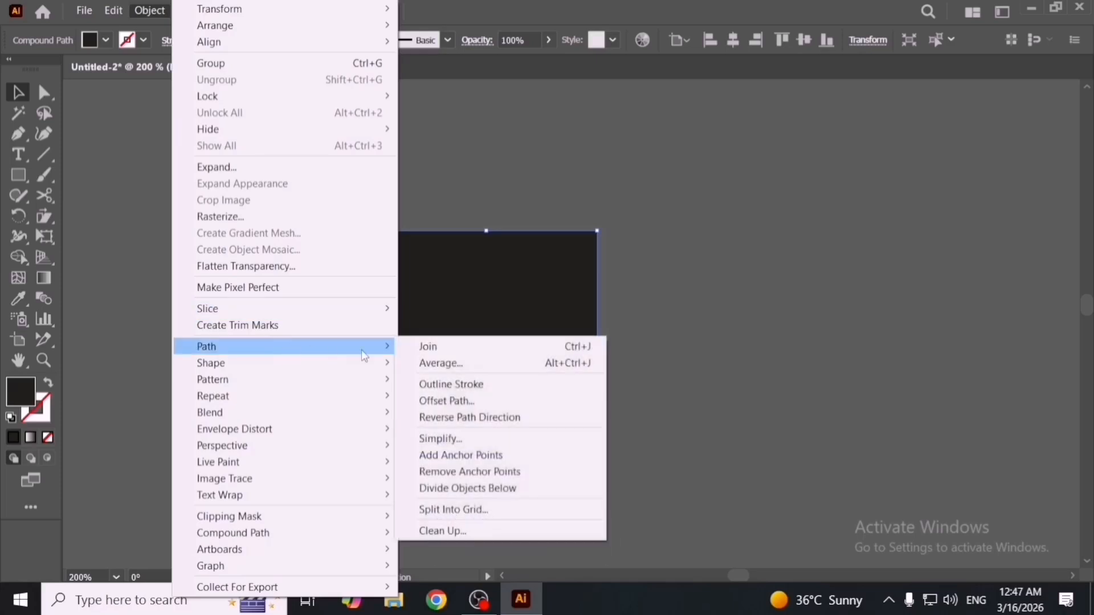
pyautogui.click(482, 402)
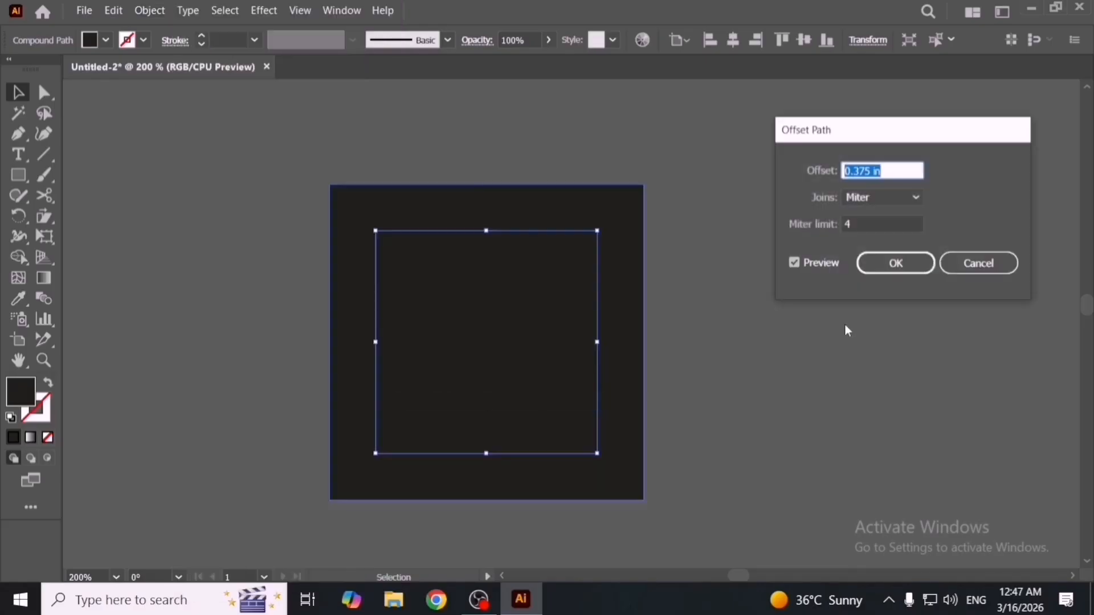
pyautogui.click(975, 266)
# Delete the black square and place the placeholder text "Lorem ipsum" on the empty canvas.
pyautogui.moveTo(573, 378); pyautogui.dragTo(544, 296)
pyautogui.press('Delete')
pyautogui.click(27, 159)
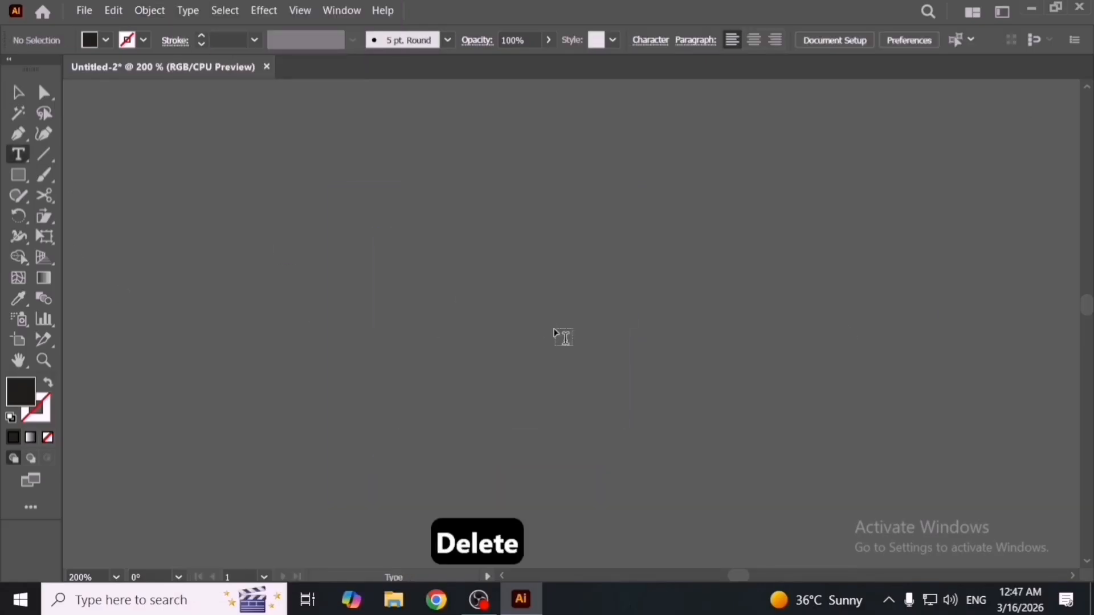
pyautogui.click(469, 320)
pyautogui.press('Escape')
# Scale up the "Lorem ipsum" text proportionally around the middle of the canvas.
pyautogui.moveTo(581, 327); pyautogui.dragTo(686, 375)
pyautogui.moveTo(580, 337); pyautogui.dragTo(580, 368)
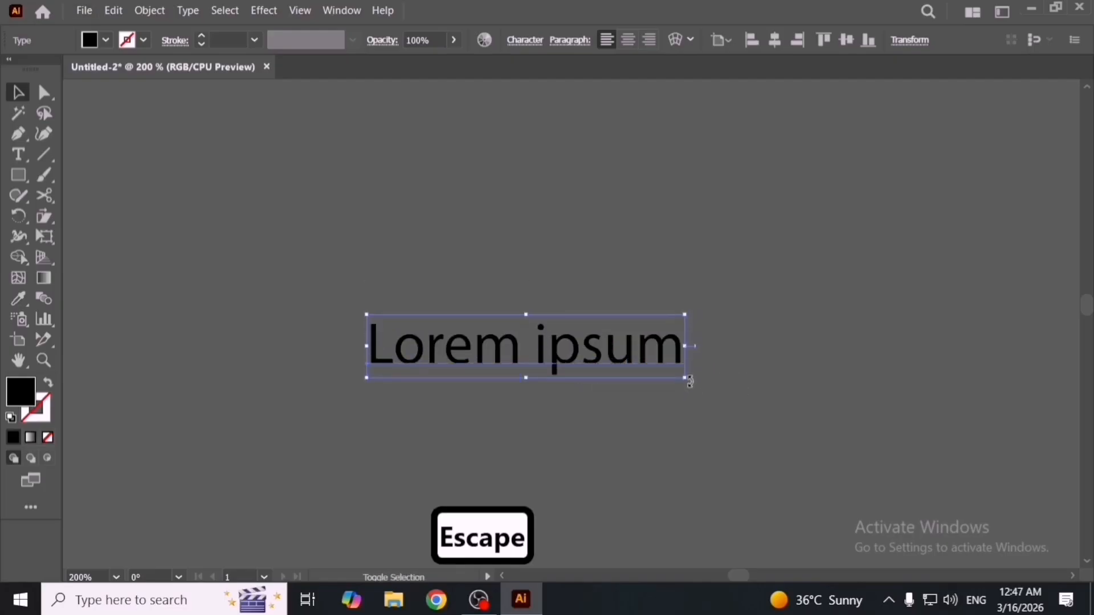
pyautogui.moveTo(686, 379); pyautogui.dragTo(751, 415)
pyautogui.moveTo(593, 349); pyautogui.dragTo(606, 348)
pyautogui.press('Escape')
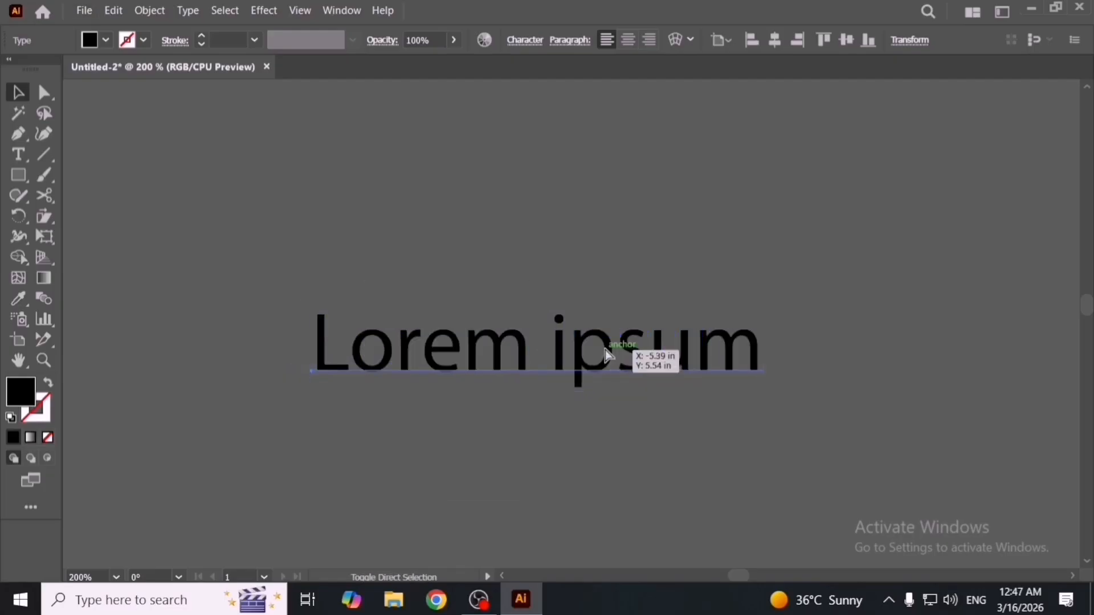
# Convert the "Lorem ipsum" text to outlines.
pyautogui.hotkey('ctrl', 'shift', 'o')
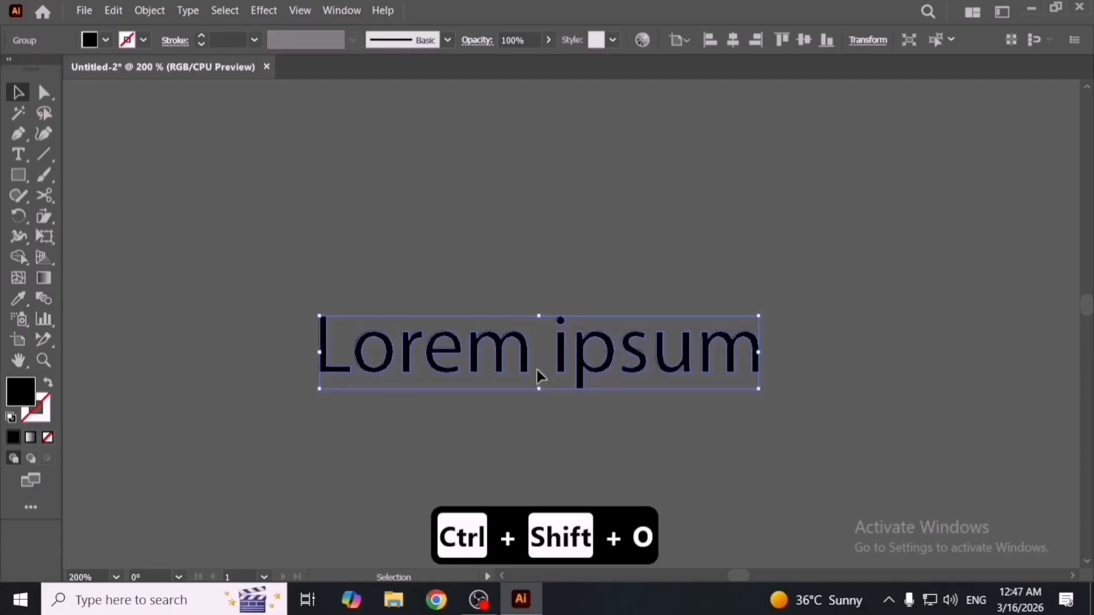
pyautogui.scroll(2, 536, 367)
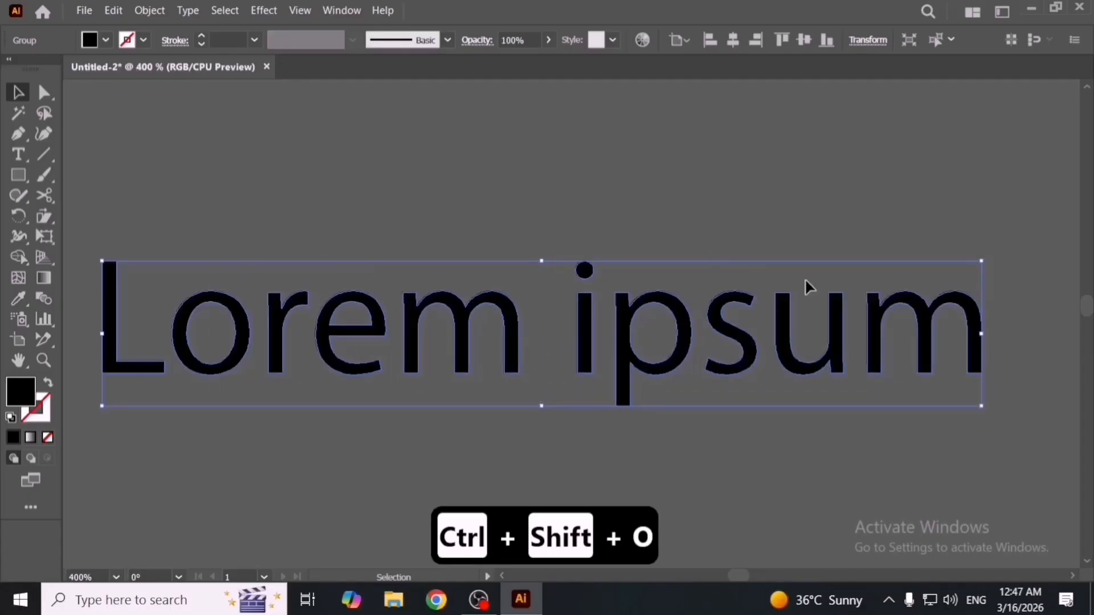
pyautogui.scroll(-2, 704, 376)
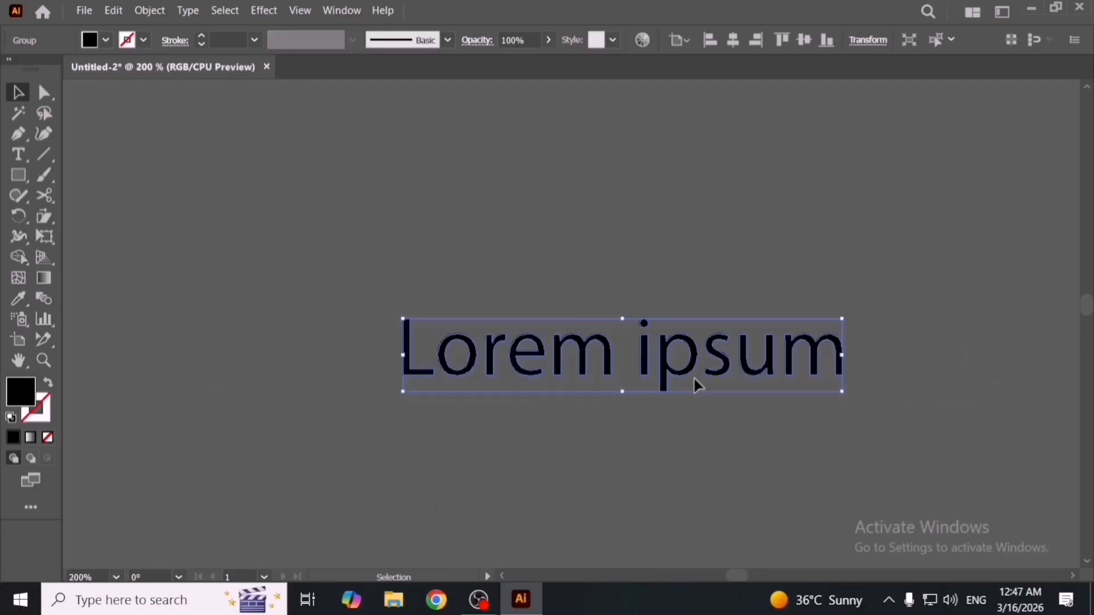
pyautogui.scroll(1, 691, 374)
# Start Offset Path on the outlined text and preview a 0.2 mm offset.
pyautogui.click(148, 10)
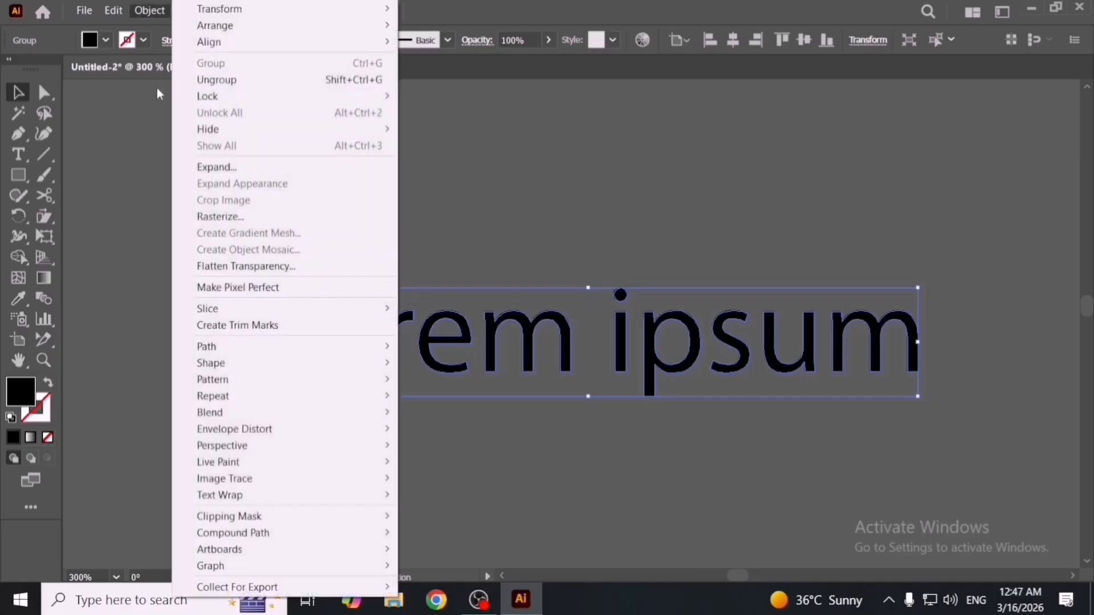
pyautogui.moveTo(299, 349)
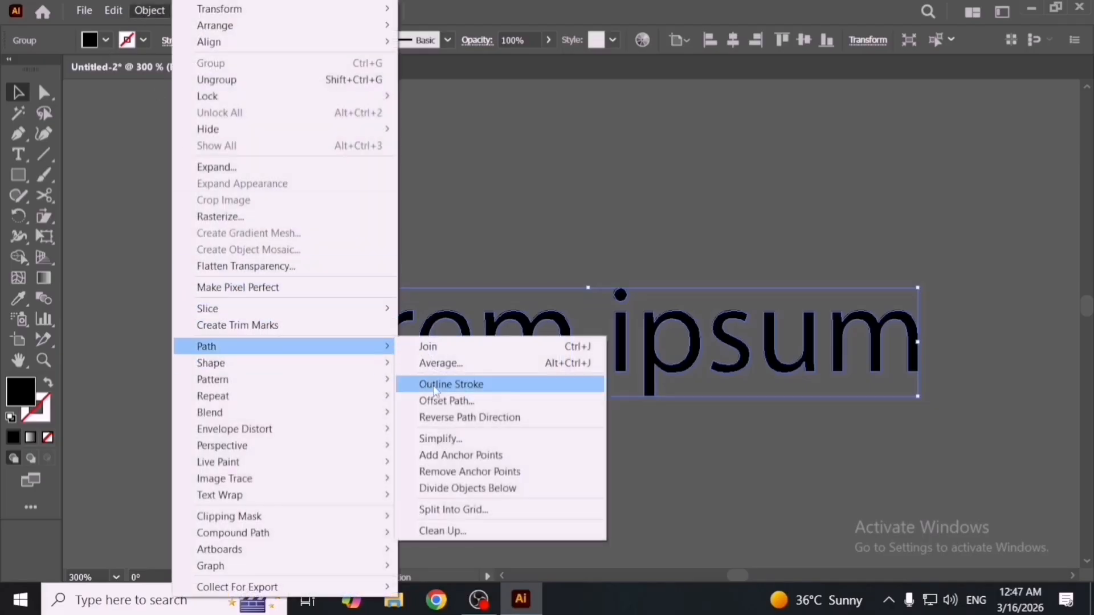
pyautogui.click(451, 400)
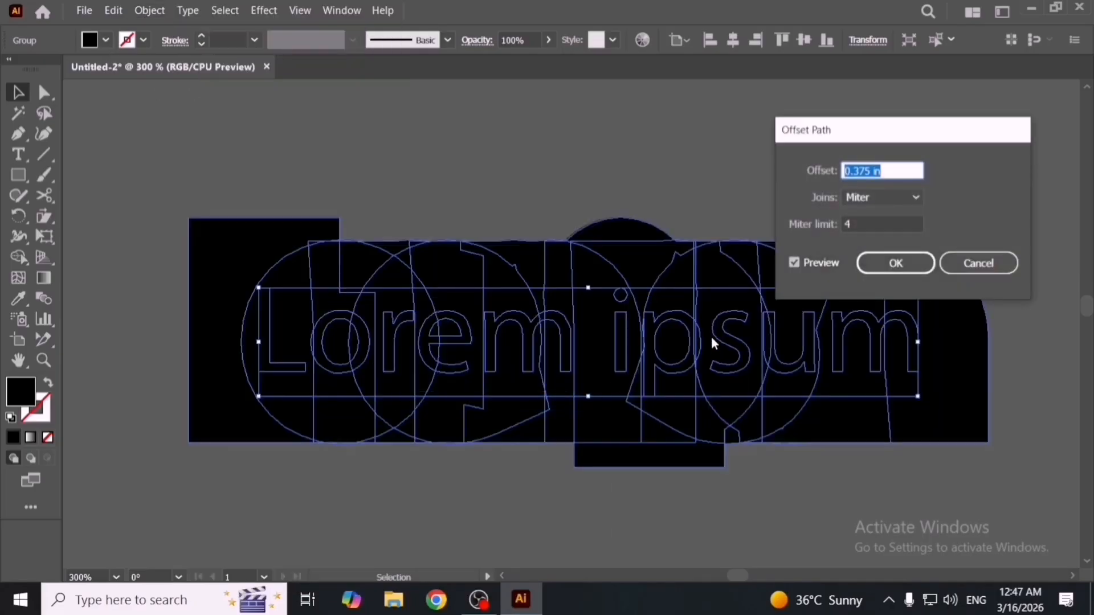
pyautogui.write('.2')
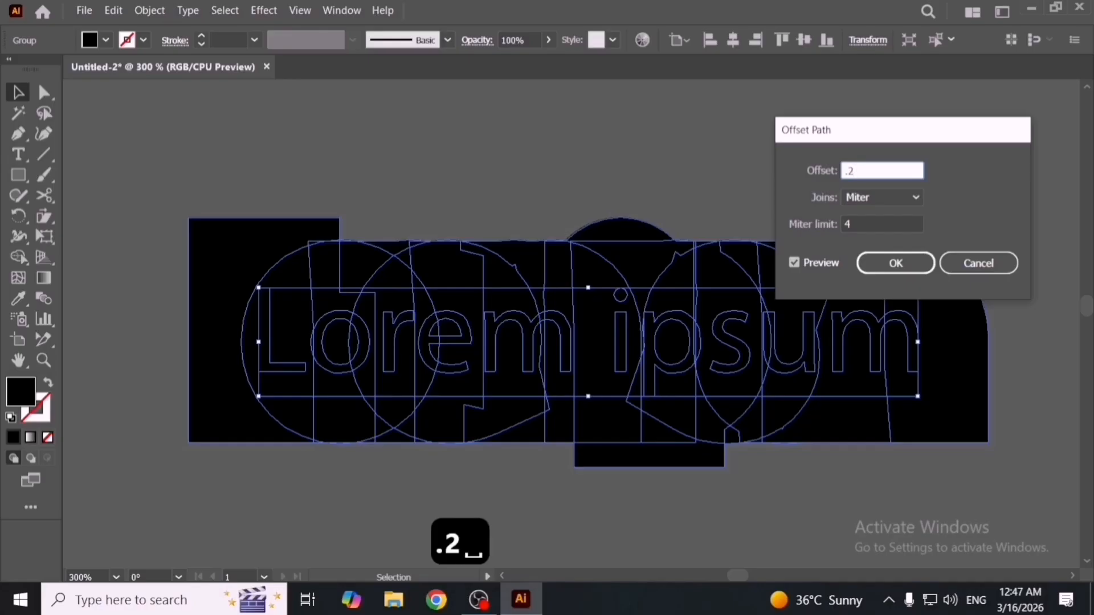
pyautogui.write(' mm')
pyautogui.press('Tab')
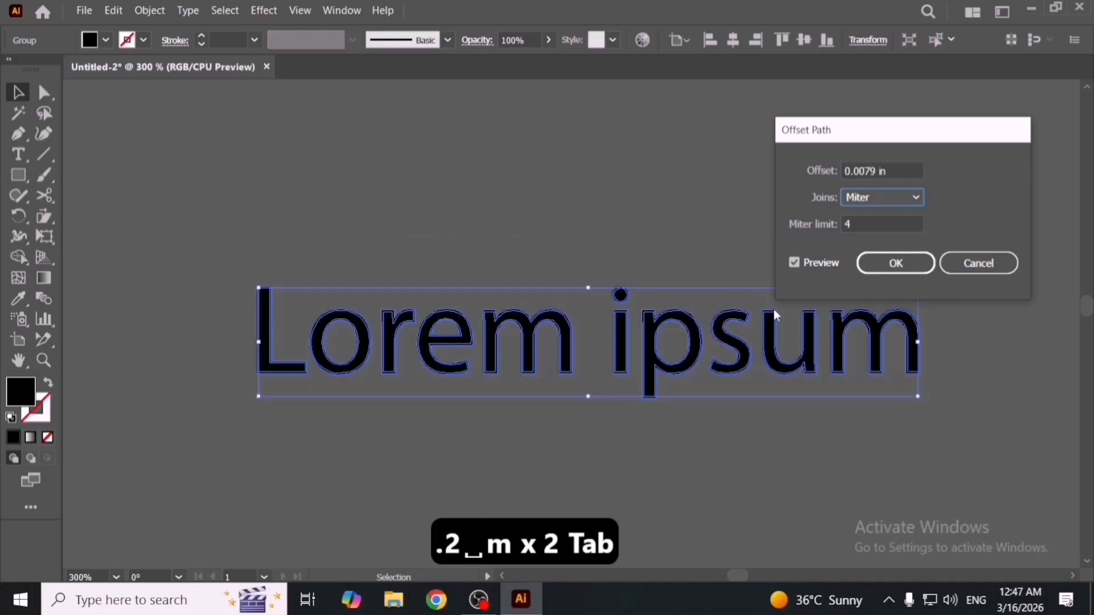
# Set the text's path offset to 0.5 mm and its joins to Round.
pyautogui.click(864, 171)
pyautogui.hotkey('ctrl', 'a')
pyautogui.write('.')
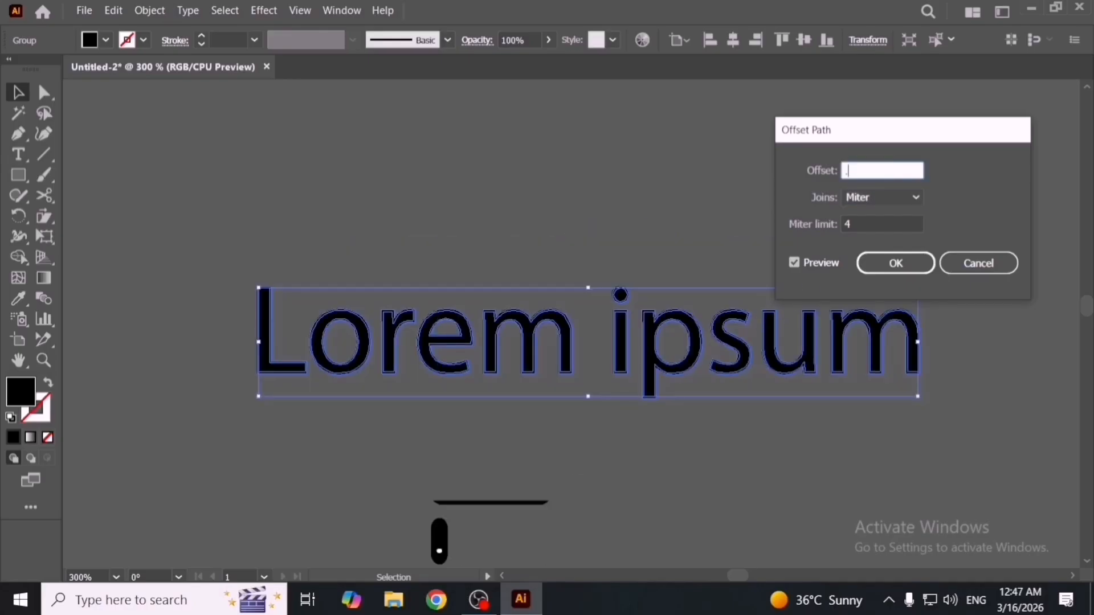
pyautogui.write('5 mm')
pyautogui.press('Tab')
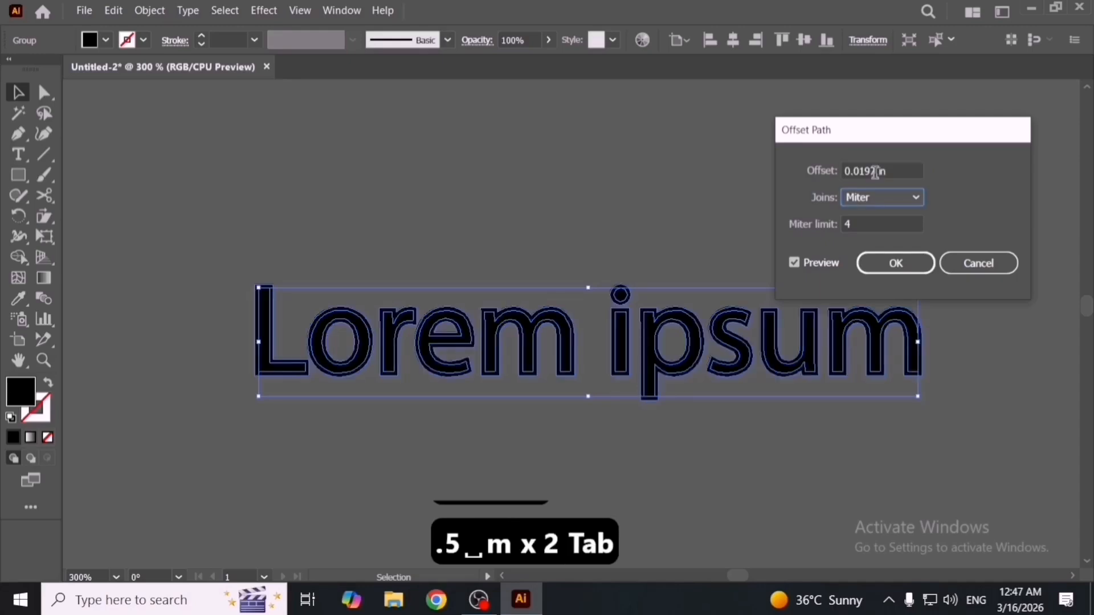
pyautogui.click(888, 197)
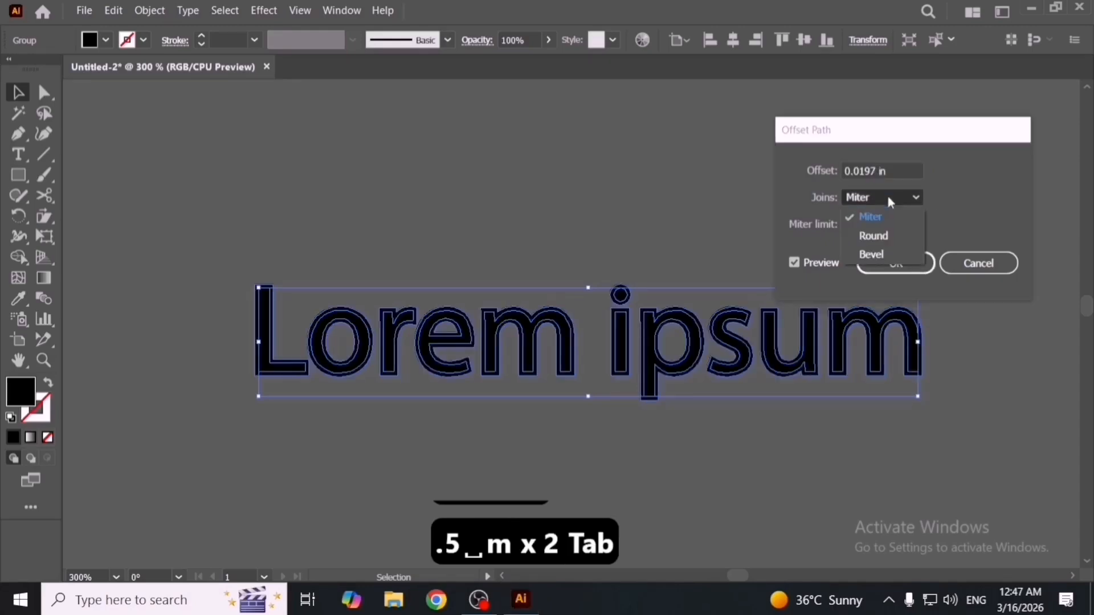
pyautogui.click(891, 229)
# Try larger offsets of 10 mm and 5 mm in the text's Offset Path preview.
pyautogui.click(893, 168)
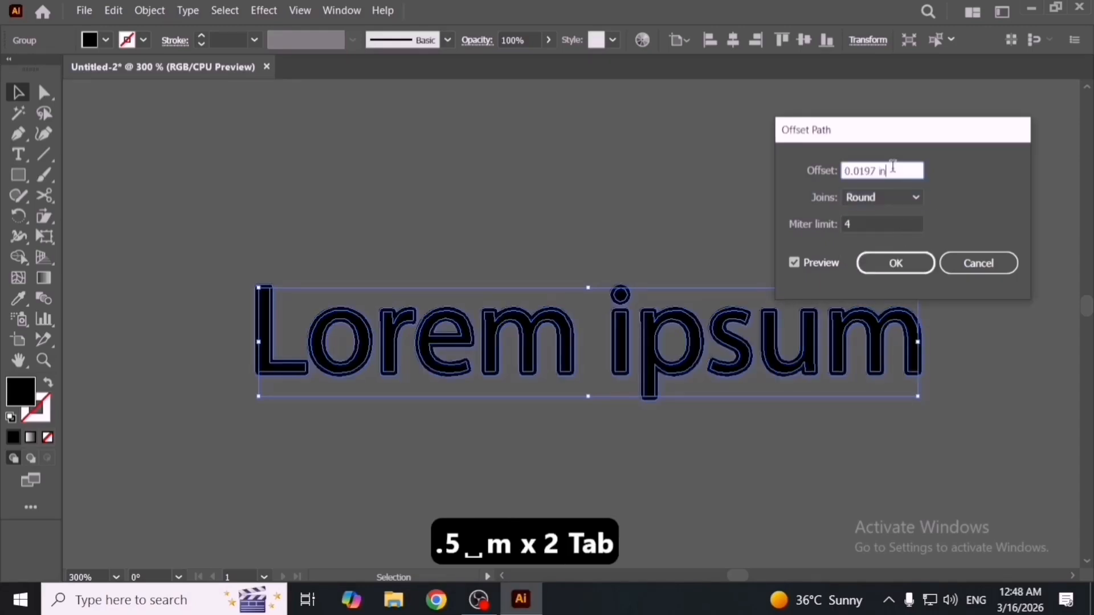
pyautogui.scroll(1, 893, 166)
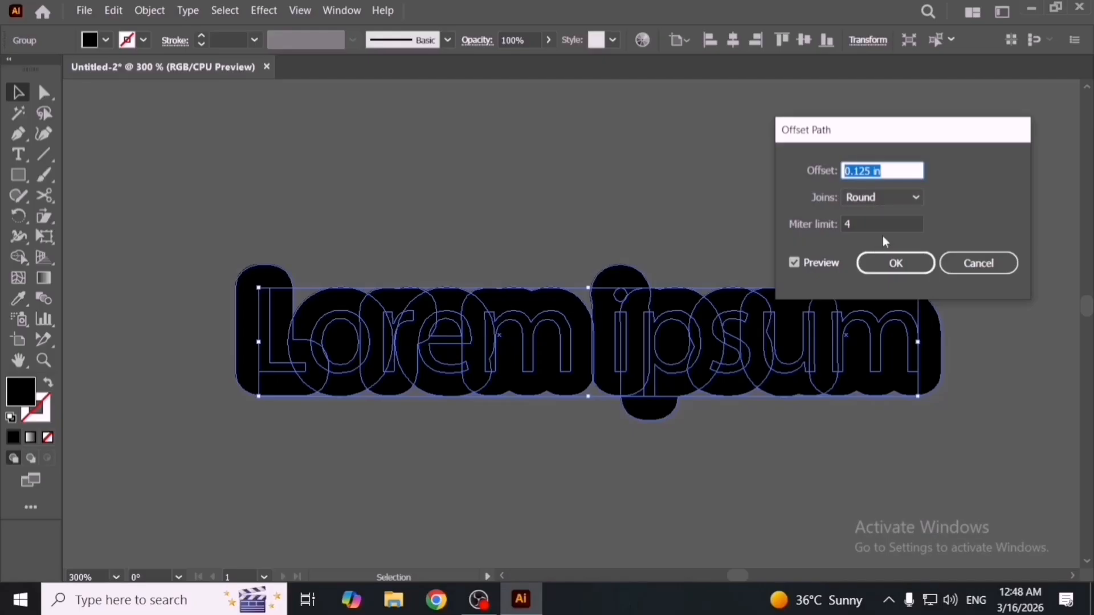
pyautogui.write('10 mm')
pyautogui.press('Tab')
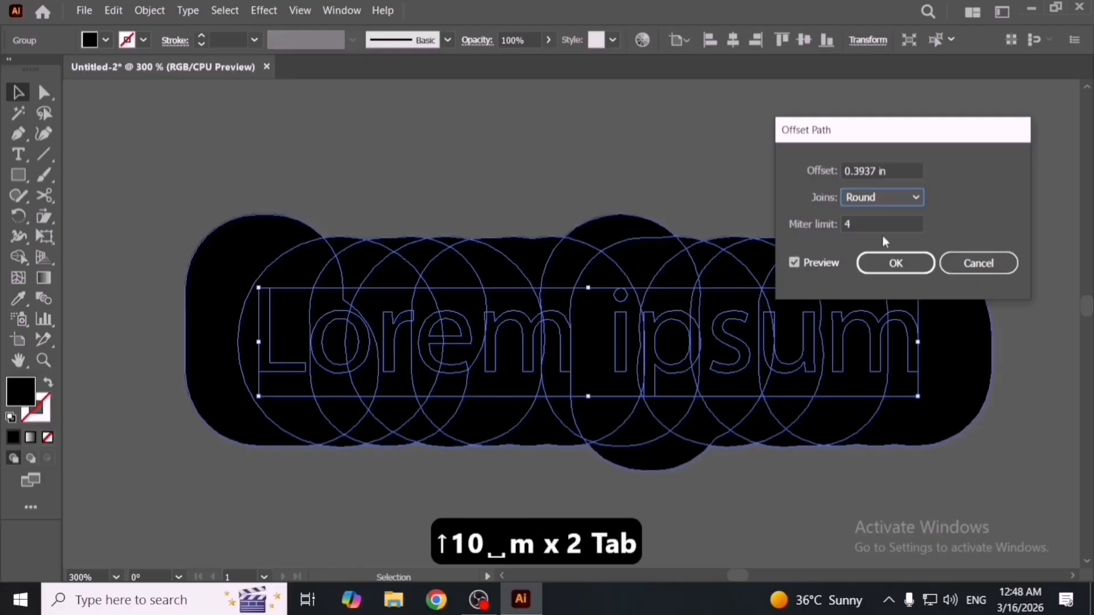
pyautogui.click(897, 171)
pyautogui.hotkey('ctrl', 'a')
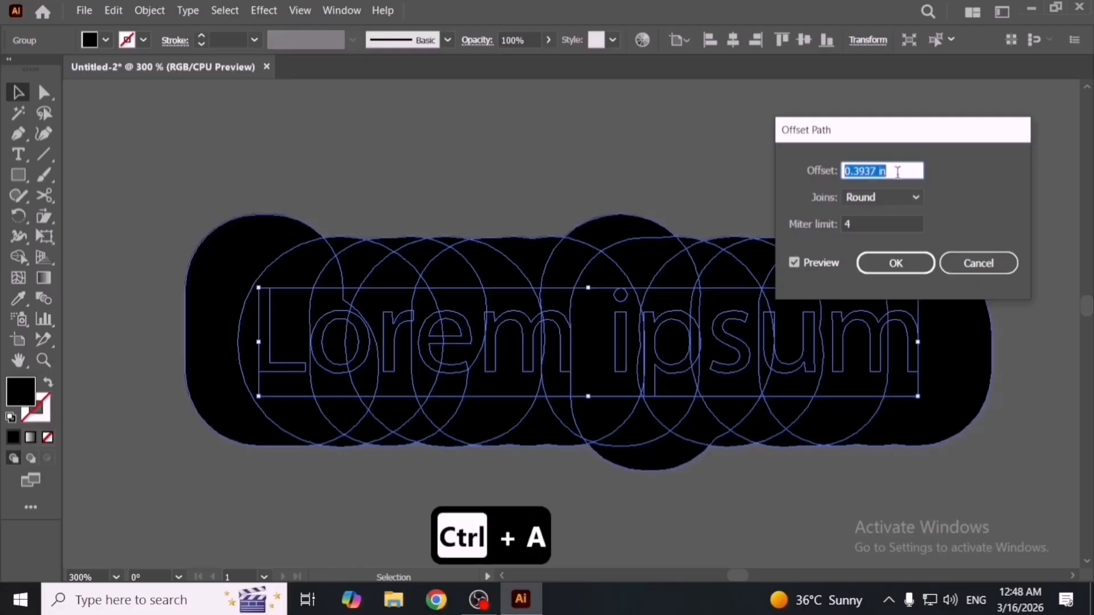
pyautogui.write('5 mm')
pyautogui.press('Tab')
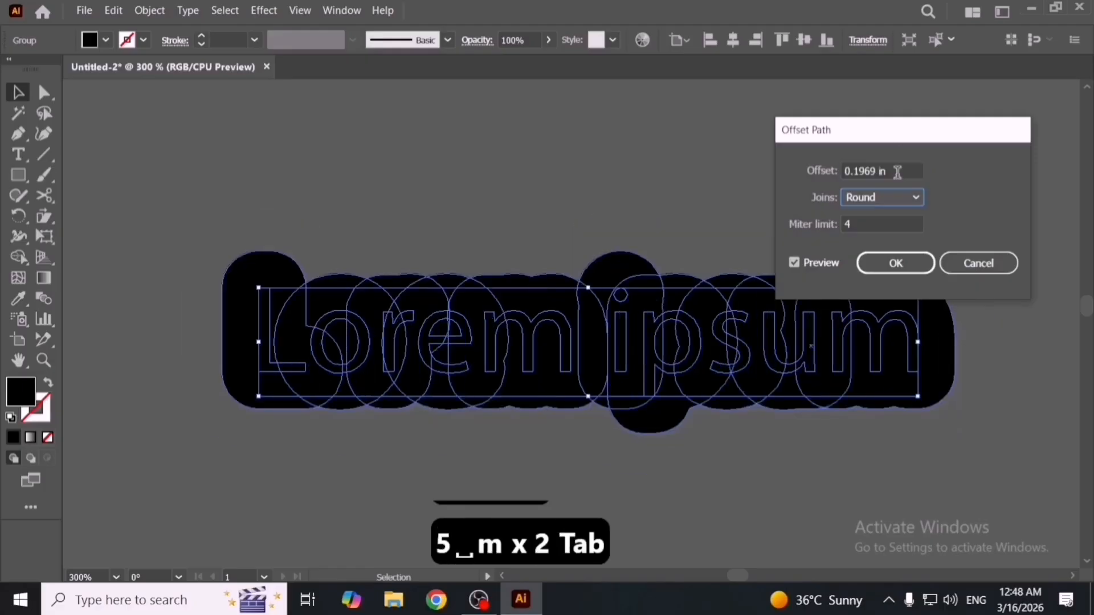
# Set the offset to 3 mm and apply Offset Path to the outlined text.
pyautogui.click(897, 171)
pyautogui.hotkey('ctrl', 'a')
pyautogui.write('3 mm')
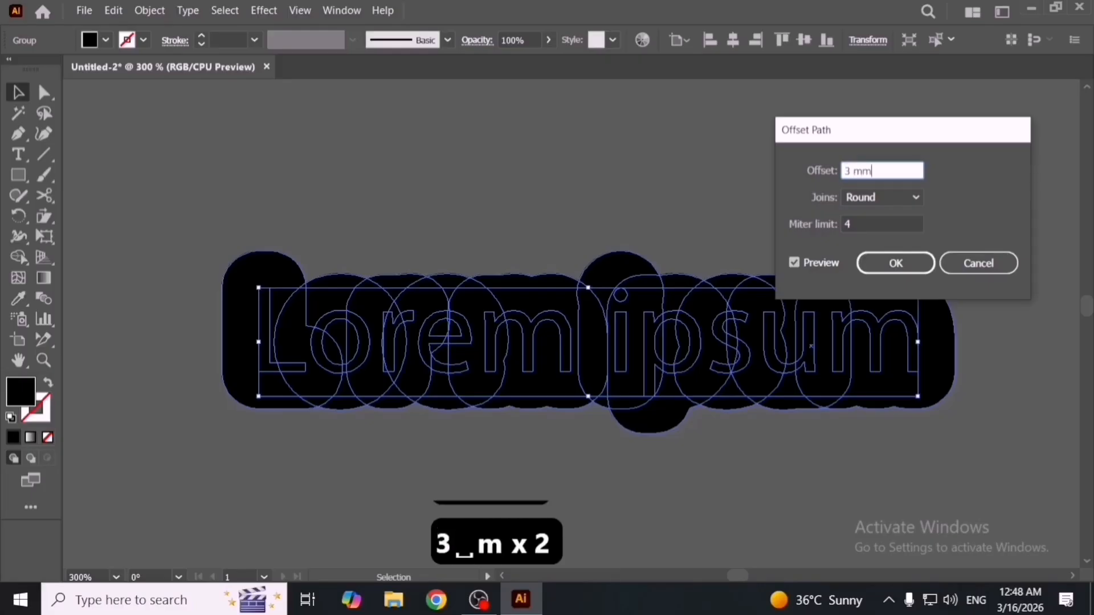
pyautogui.press('Tab')
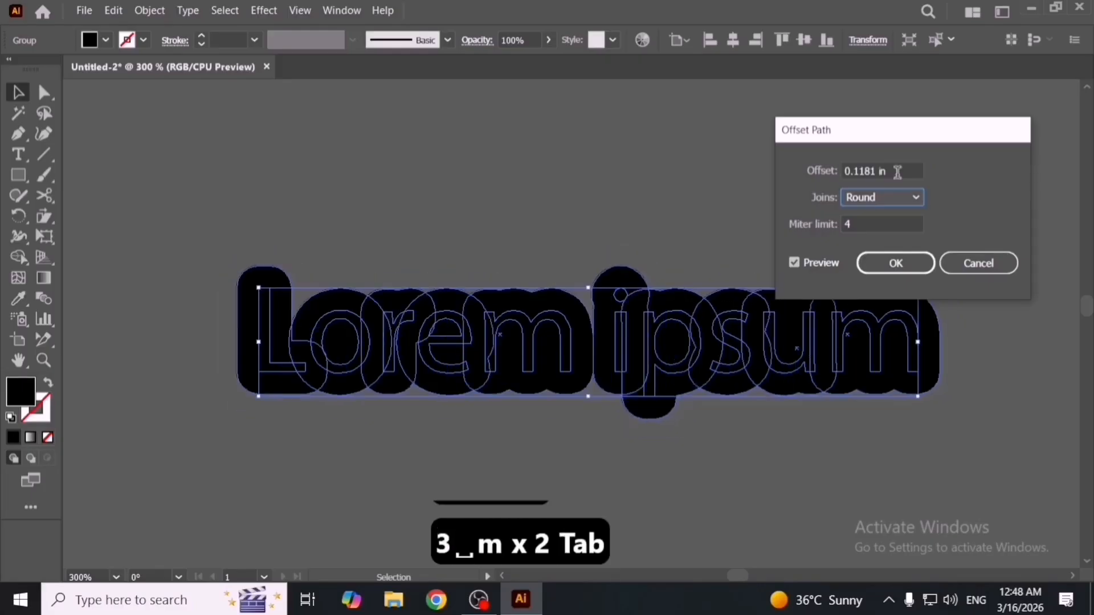
pyautogui.click(860, 263)
# Fill the text's offset shapes with white (FFFFFF) and unite them with Pathfinder.
pyautogui.doubleClick(31, 388)
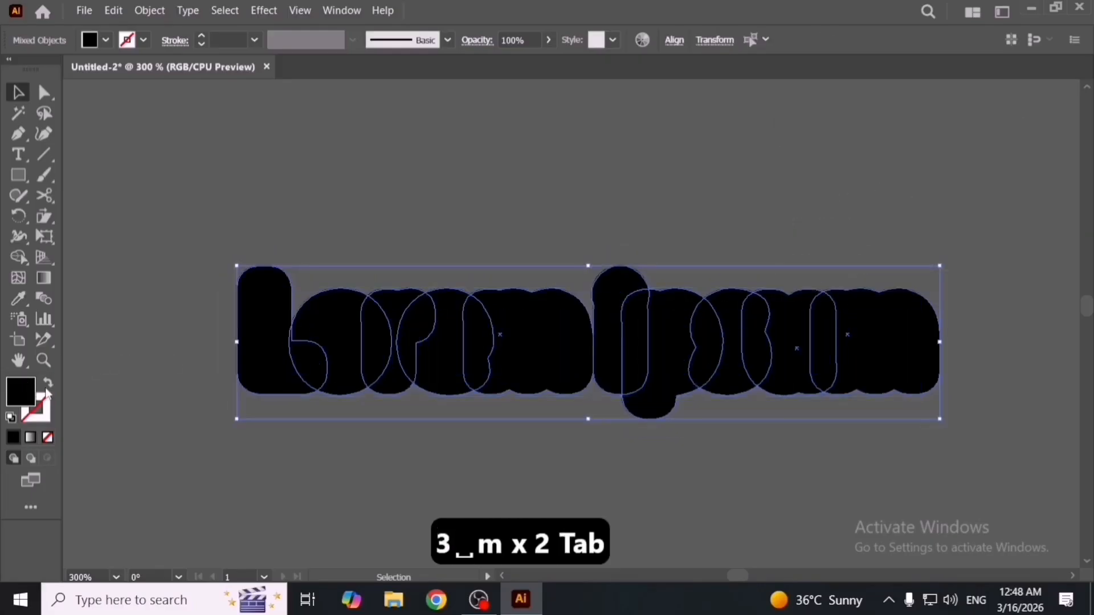
pyautogui.click(558, 217)
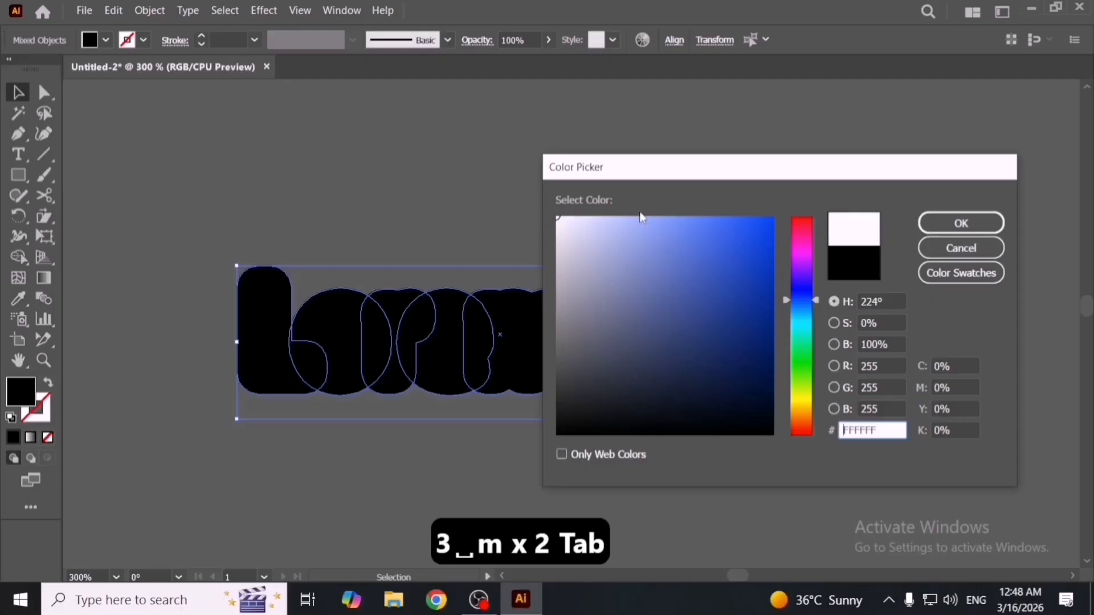
pyautogui.click(940, 223)
pyautogui.hotkey('ctrl', 'shift', 'F9')
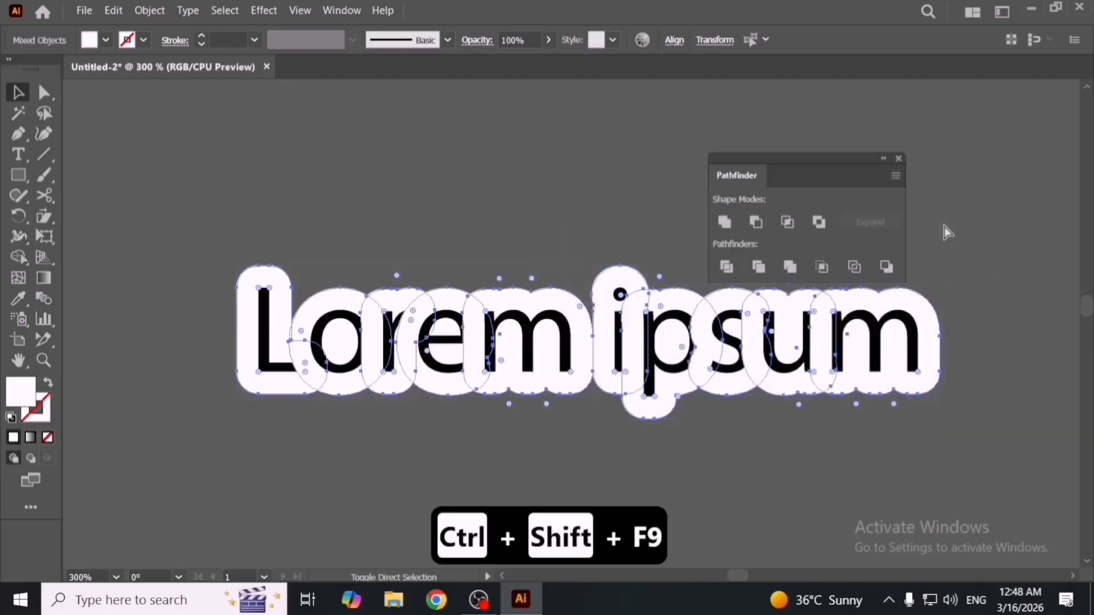
pyautogui.click(724, 222)
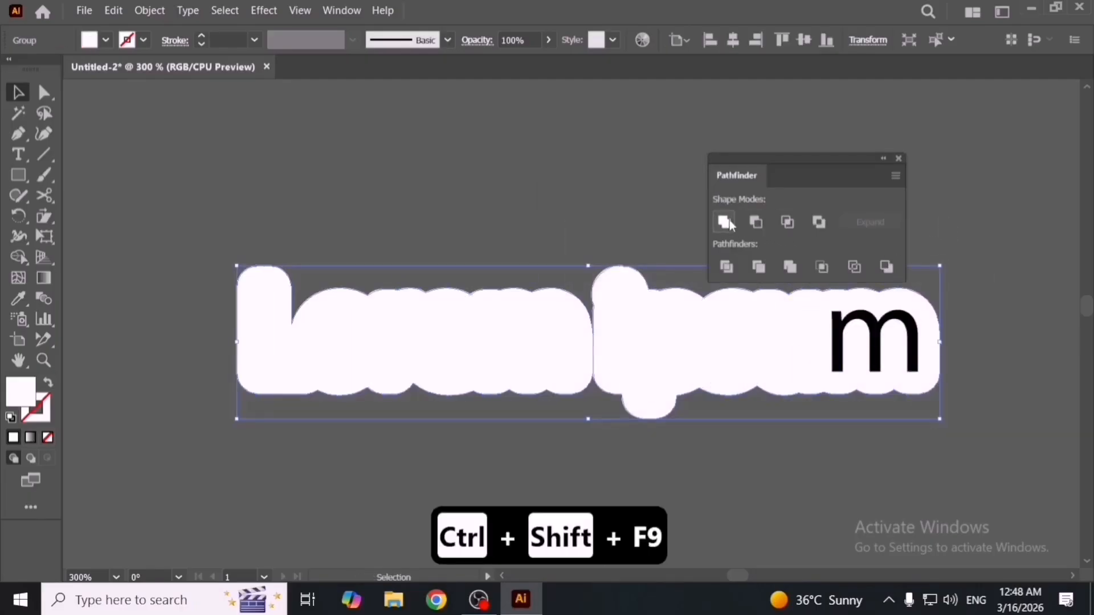
# Cut the united white outline, paste it in front in the same place, and send it behind the black lettering.
pyautogui.moveTo(652, 320); pyautogui.dragTo(557, 183)
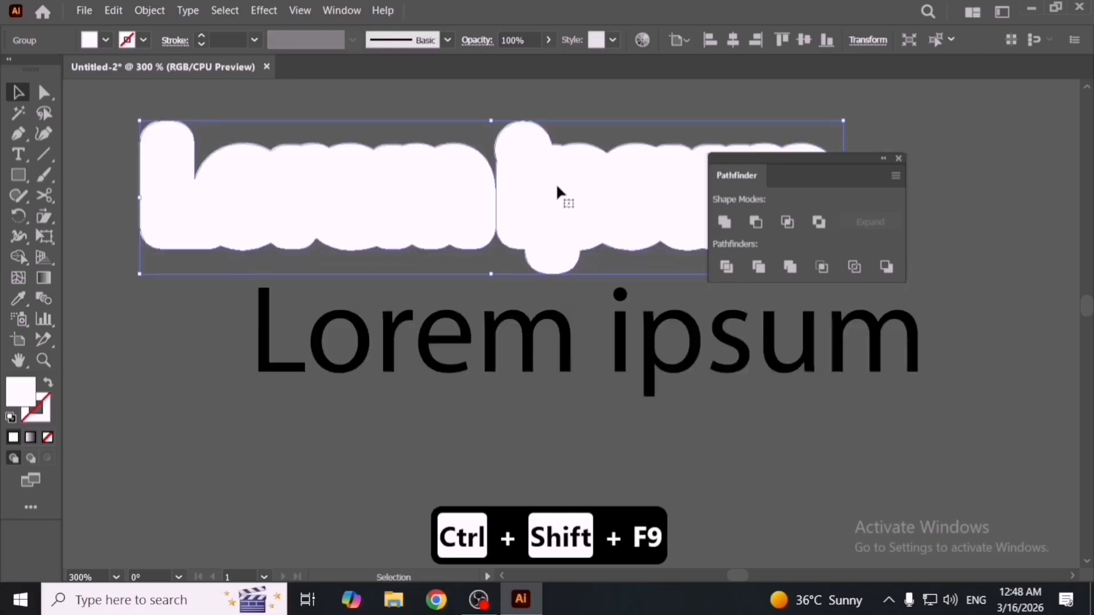
pyautogui.hotkey('ctrl', 'z')
pyautogui.hotkey('ctrl', 'x')
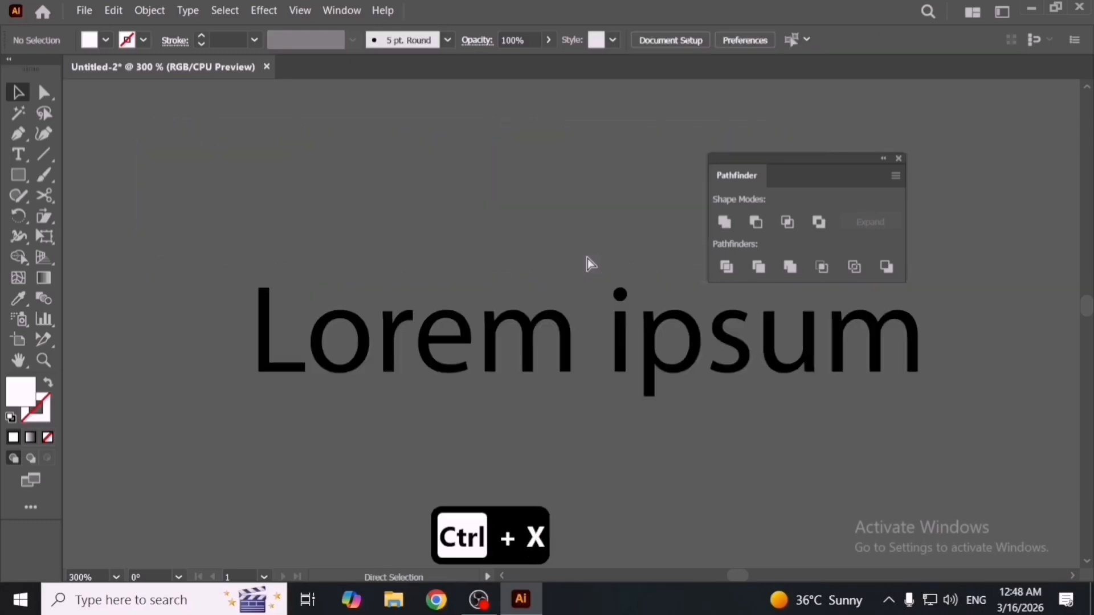
pyautogui.hotkey('ctrl', 'f')
pyautogui.hotkey('ctrl', 'shift', 'p')
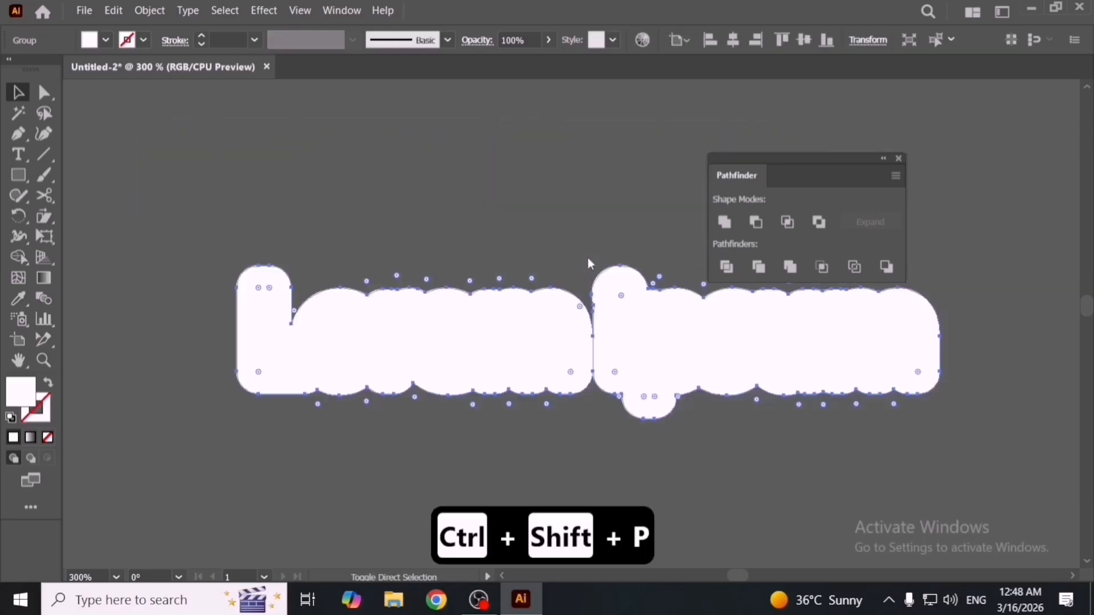
pyautogui.press('Escape')
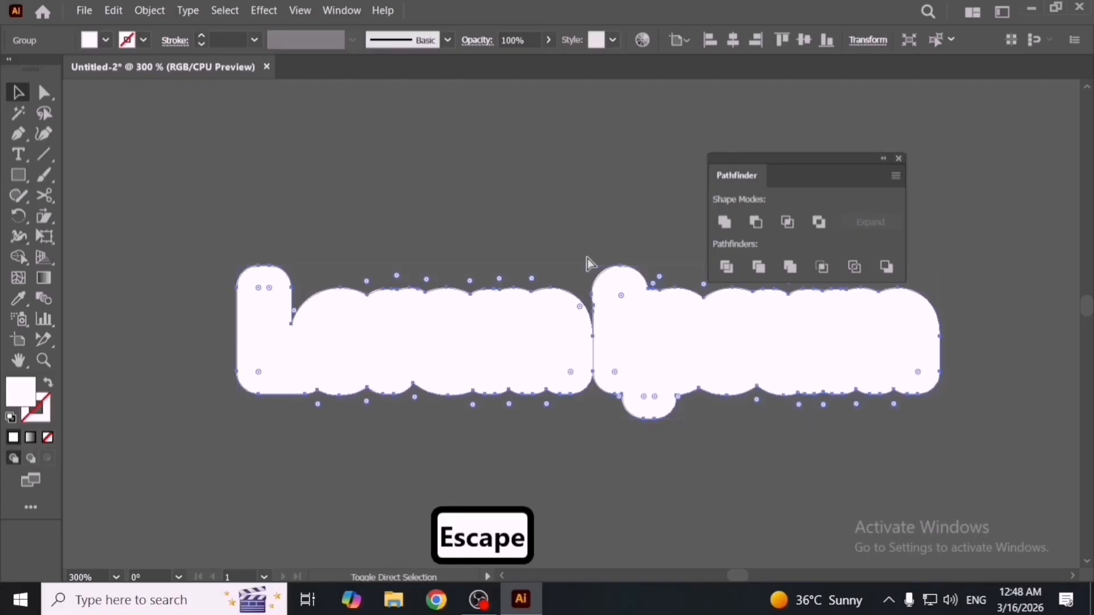
pyautogui.hotkey('ctrl', 'shift', '[')
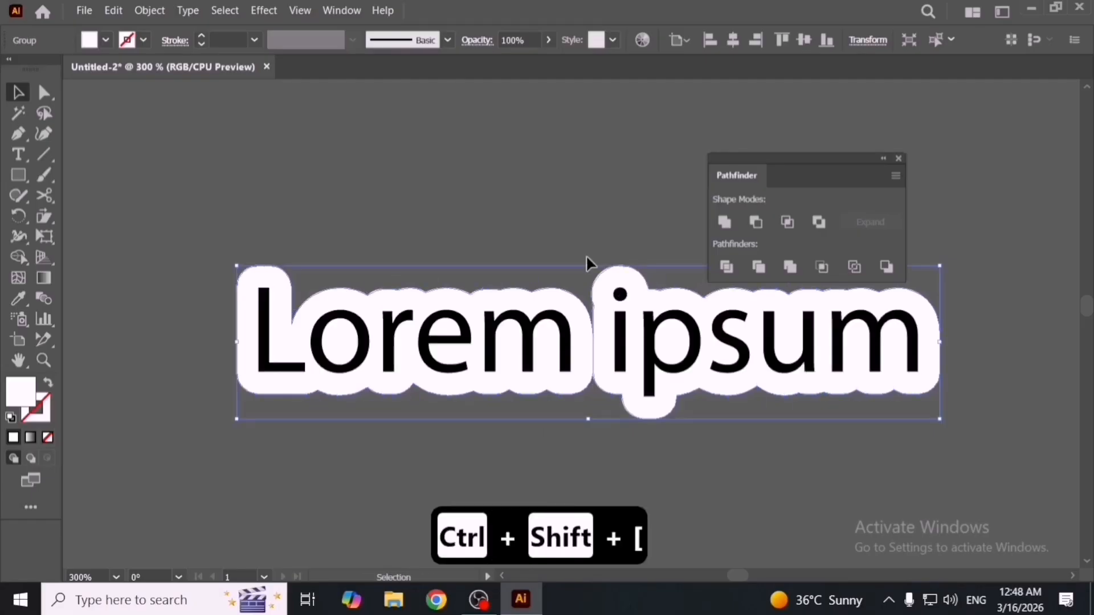
# Cancel placing a file and close the Pathfinder panel.
pyautogui.hotkey('ctrl', 'shift', 'p')
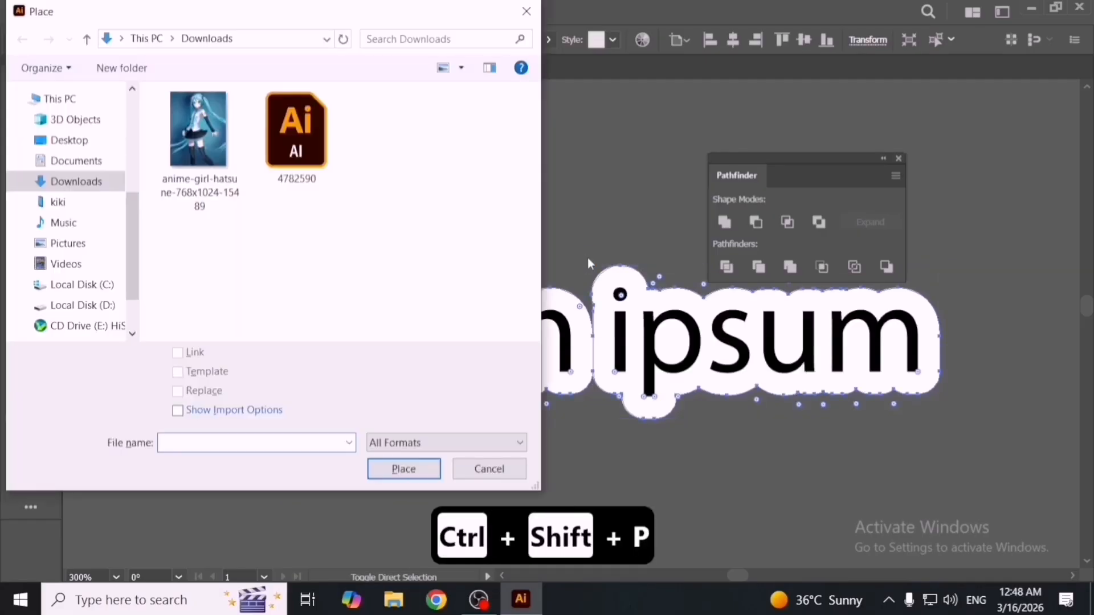
pyautogui.click(489, 468)
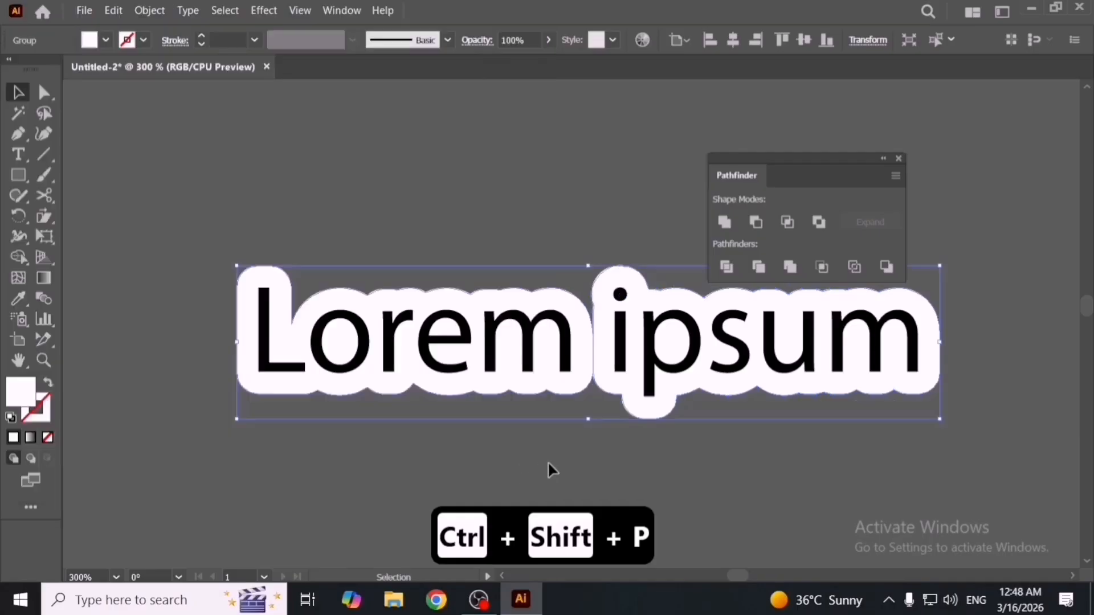
pyautogui.click(899, 159)
pyautogui.scroll(-2, 492, 386)
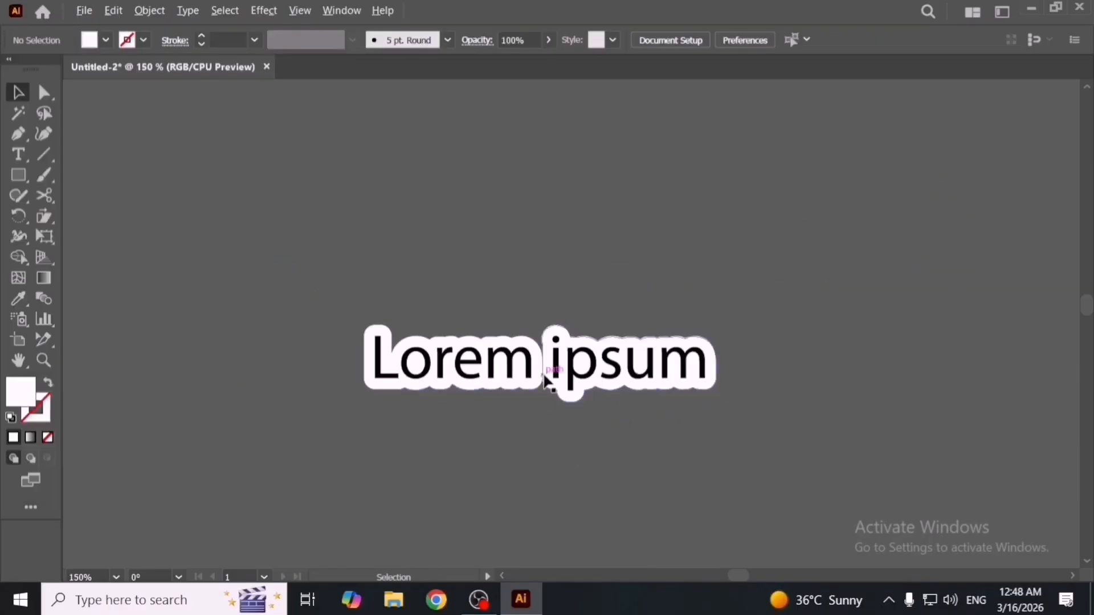
pyautogui.scroll(2, 543, 375)
# Place the linked image anime-girl-hatsune-768x1024-15489 at its original size over the text, and delete it again.
pyautogui.click(84, 12)
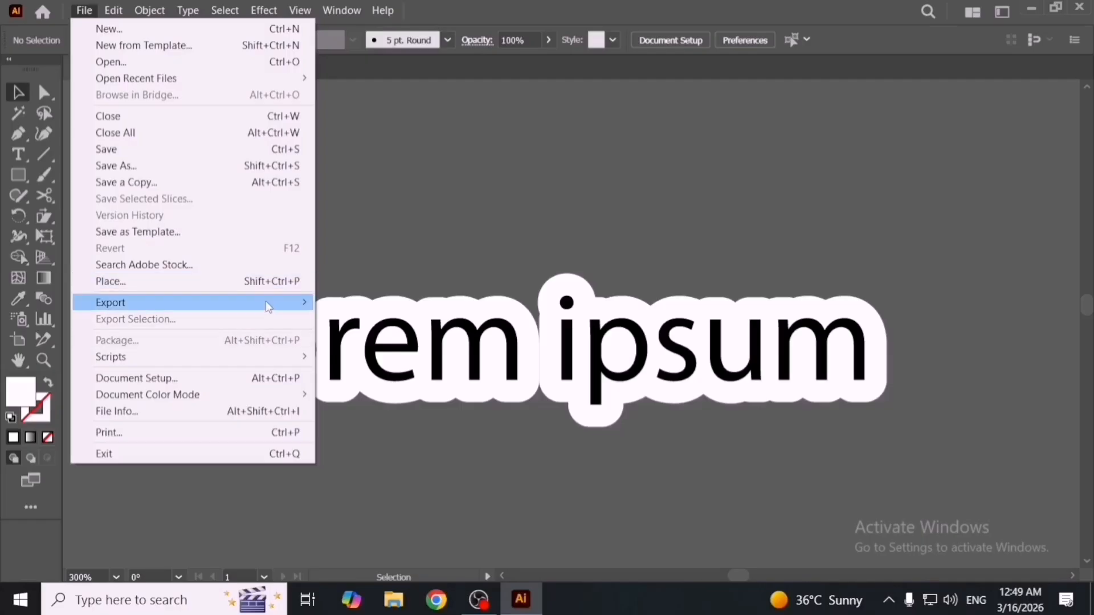
pyautogui.click(501, 201)
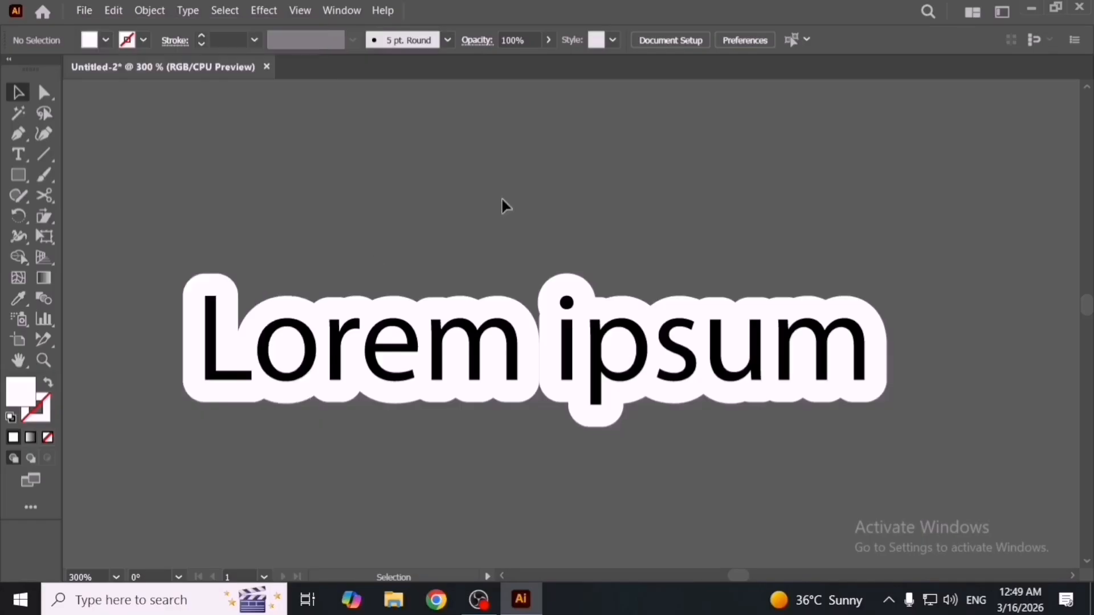
pyautogui.press('a')
pyautogui.hotkey('ctrl', 'shift', 'o')
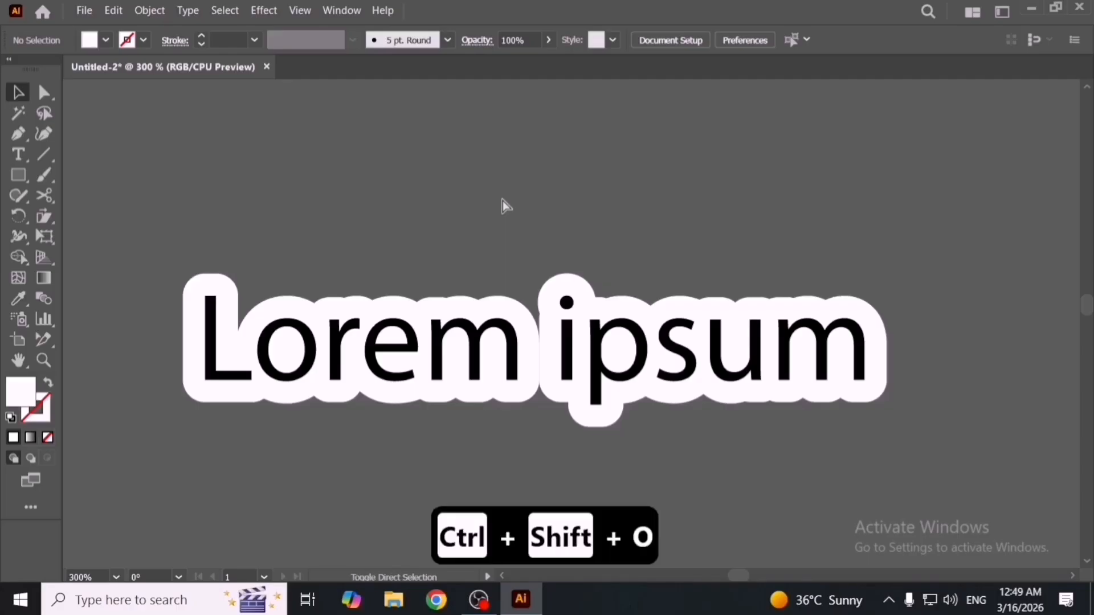
pyautogui.hotkey('ctrl', 'shift', 'p')
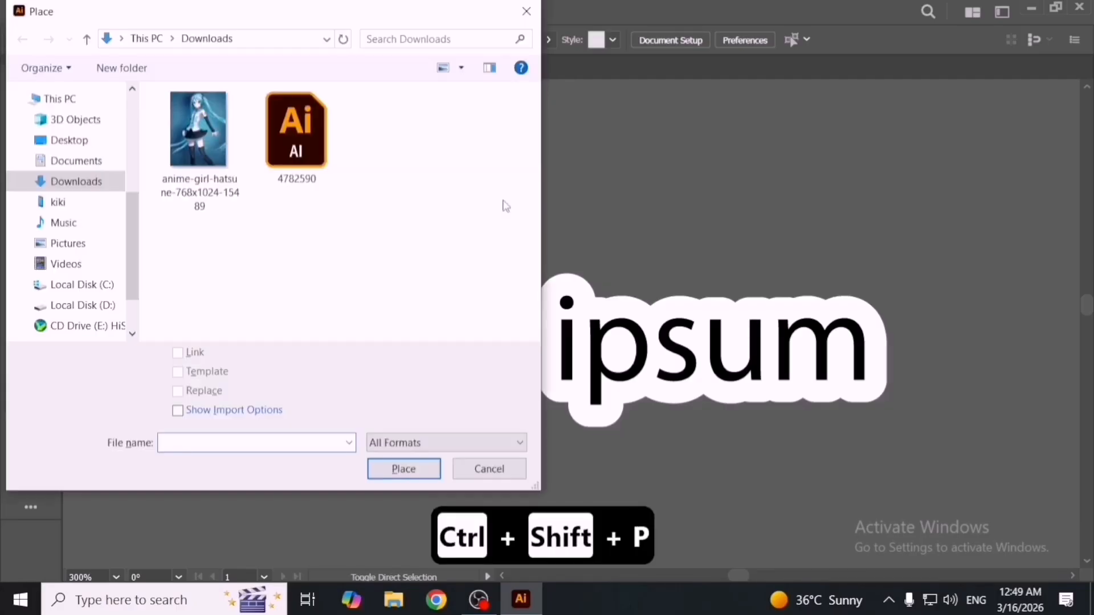
pyautogui.click(199, 148)
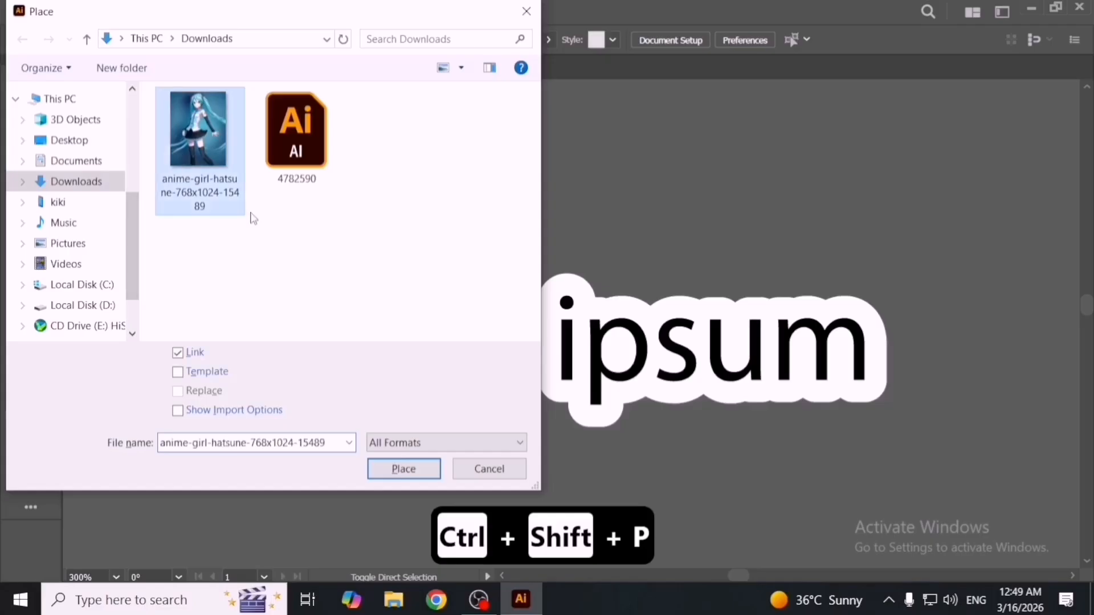
pyautogui.click(414, 468)
pyautogui.click(586, 186)
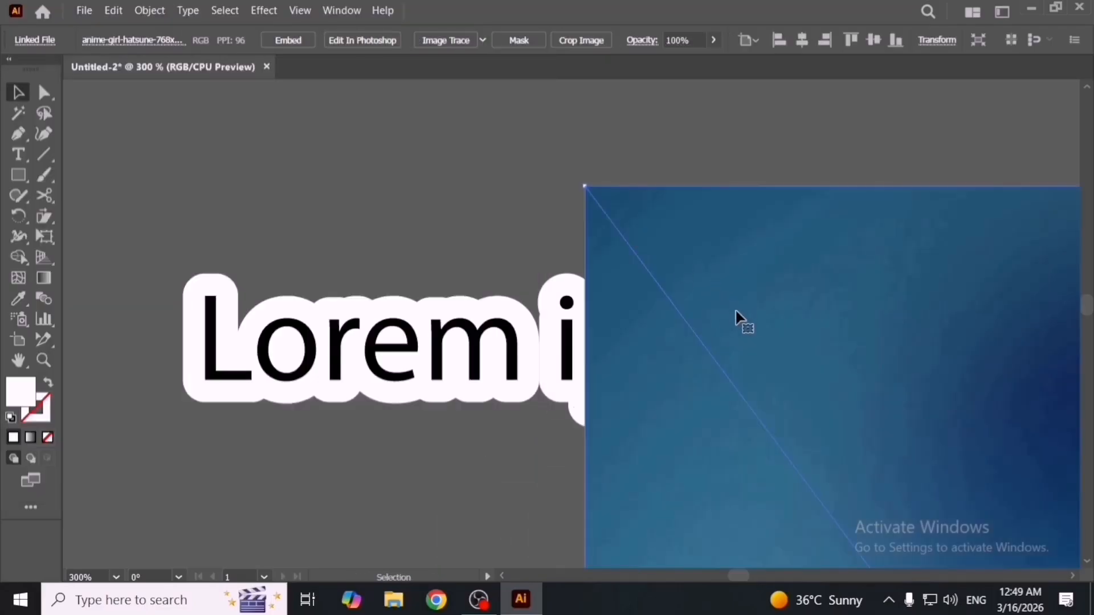
pyautogui.scroll(-1, 508, 335)
pyautogui.scroll(-4, 615, 391)
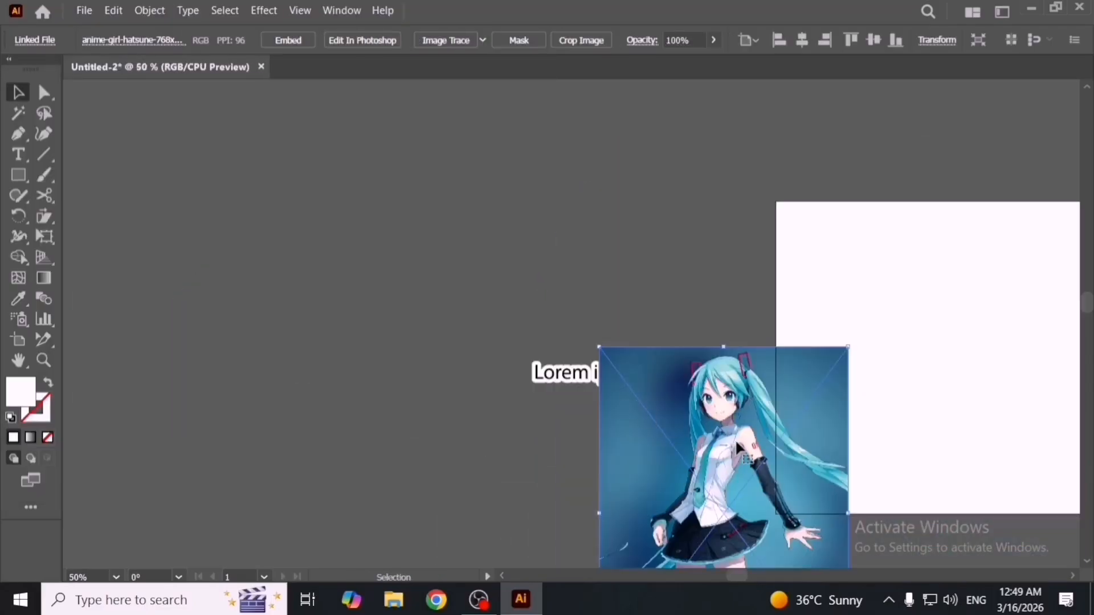
pyautogui.press('Delete')
# Merge the white backgrounds behind "Lorem" and "ipsum" into one shape with the Shape Builder tool.
pyautogui.scroll(4, 605, 385)
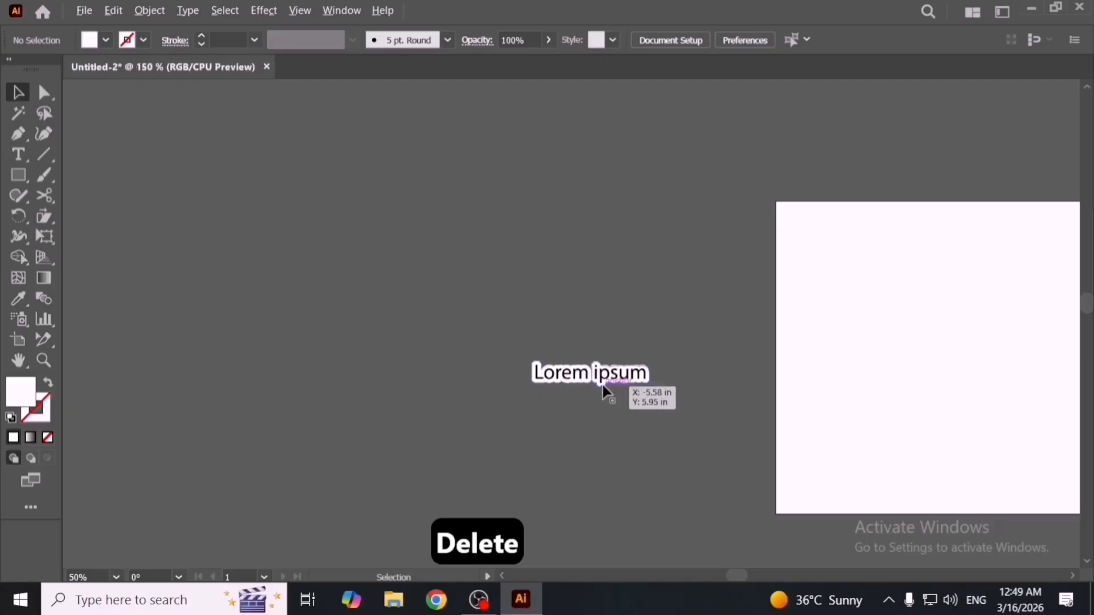
pyautogui.scroll(2, 541, 364)
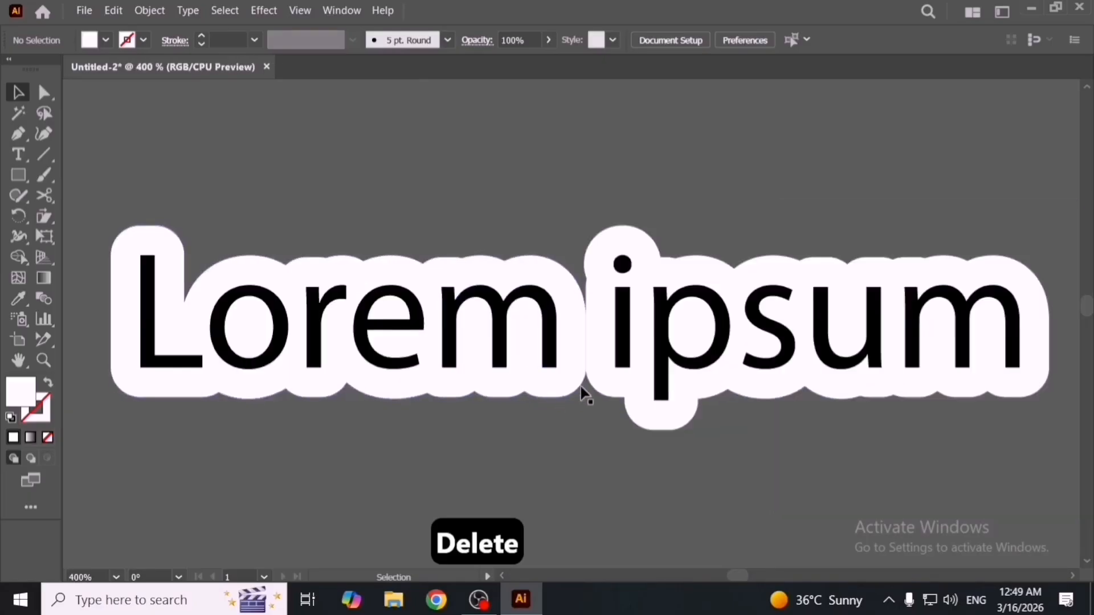
pyautogui.moveTo(582, 391); pyautogui.dragTo(591, 391)
pyautogui.hotkey('ctrl', 'z')
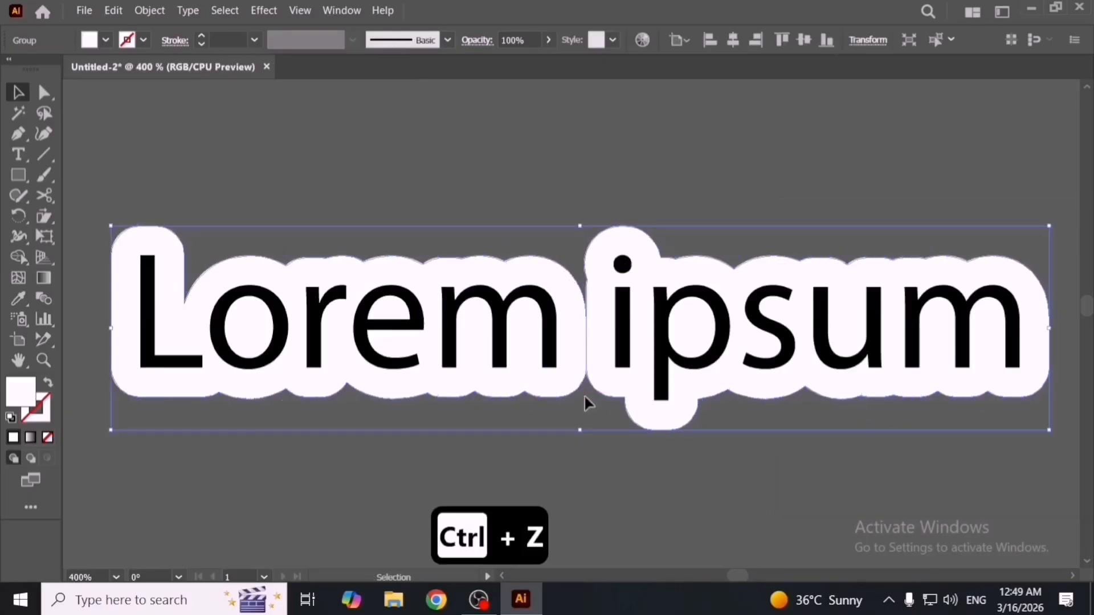
pyautogui.hotkey('shift', 'm')
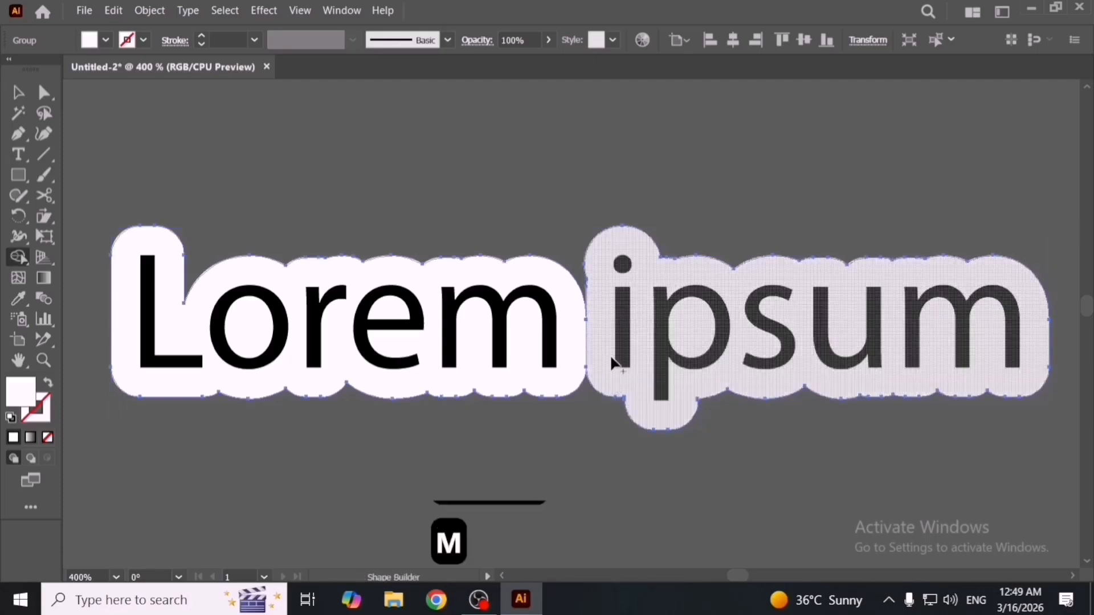
pyautogui.moveTo(610, 356); pyautogui.dragTo(576, 353)
pyautogui.press('v')
pyautogui.click(583, 405)
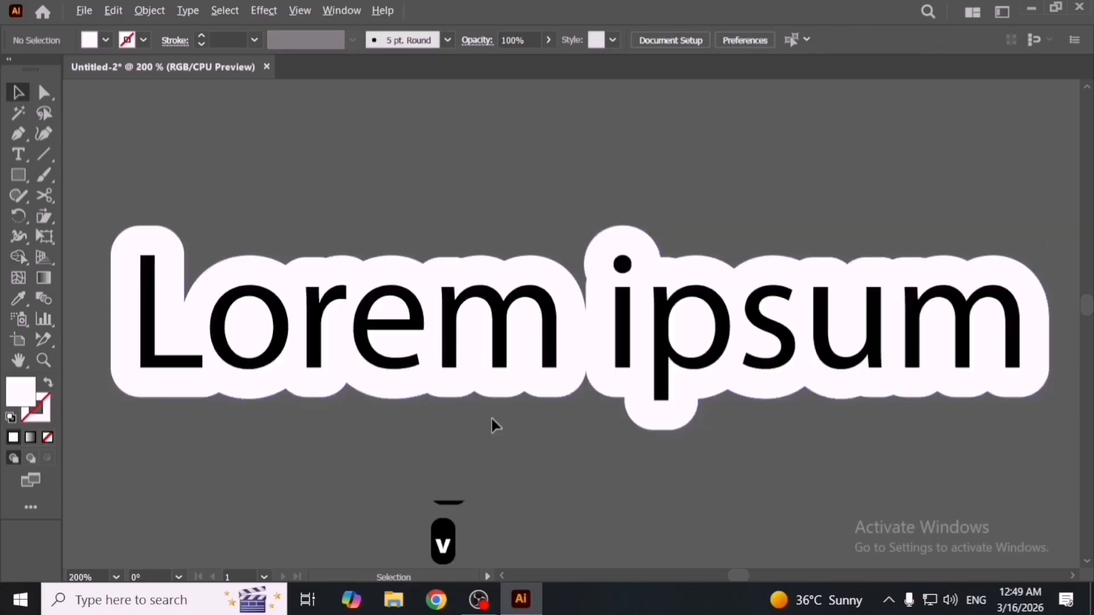
# Delete the "Lorem ipsum" lettering together with its white outline.
pyautogui.scroll(-3, 493, 424)
pyautogui.moveTo(237, 271); pyautogui.dragTo(778, 431)
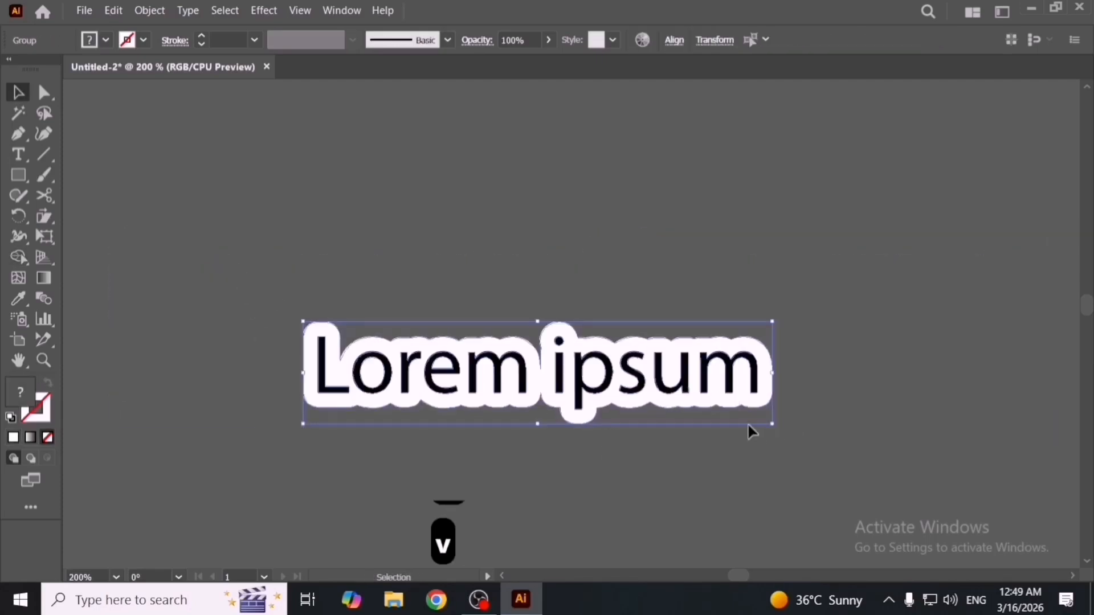
pyautogui.moveTo(618, 410); pyautogui.dragTo(615, 343)
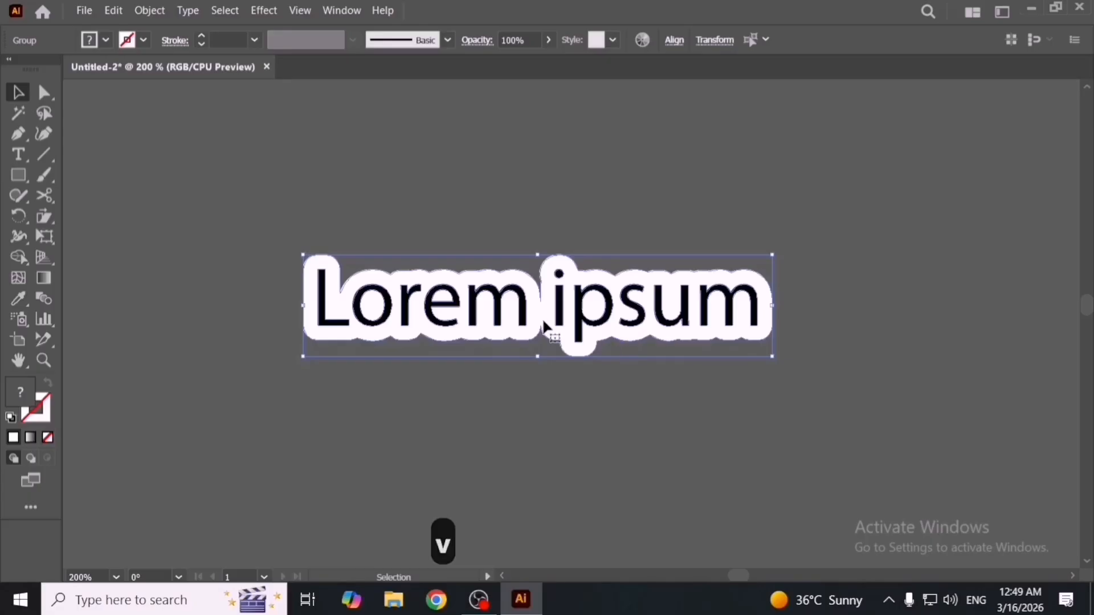
pyautogui.press('Delete')
# Draw a white square with the Rectangle tool in the empty area outside the artboard.
pyautogui.click(21, 174)
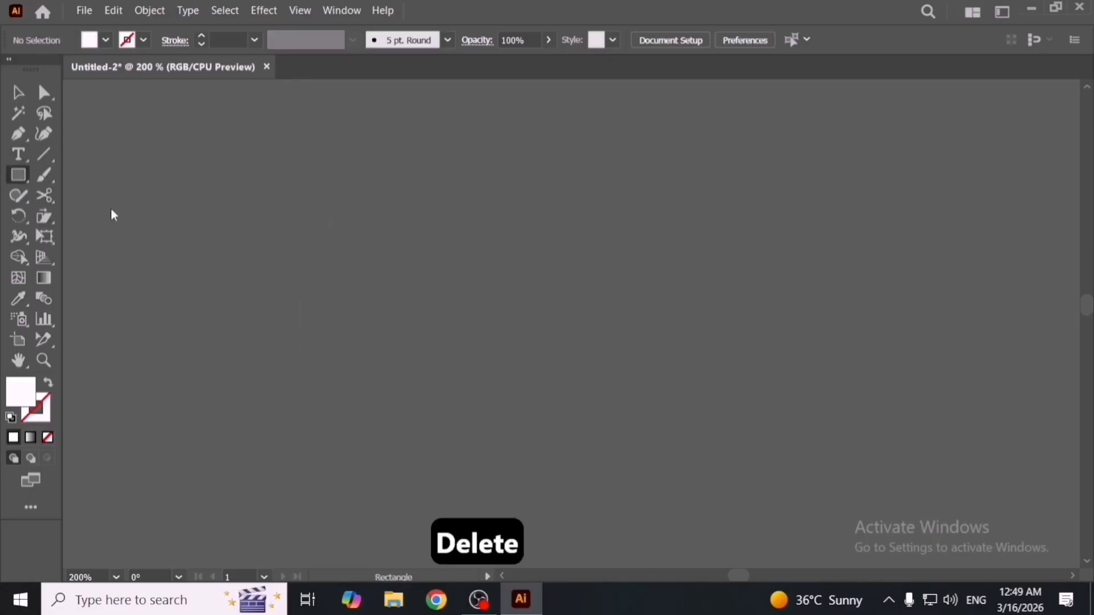
pyautogui.moveTo(444, 261); pyautogui.dragTo(598, 371)
pyautogui.press('v')
pyautogui.moveTo(564, 371); pyautogui.dragTo(611, 407)
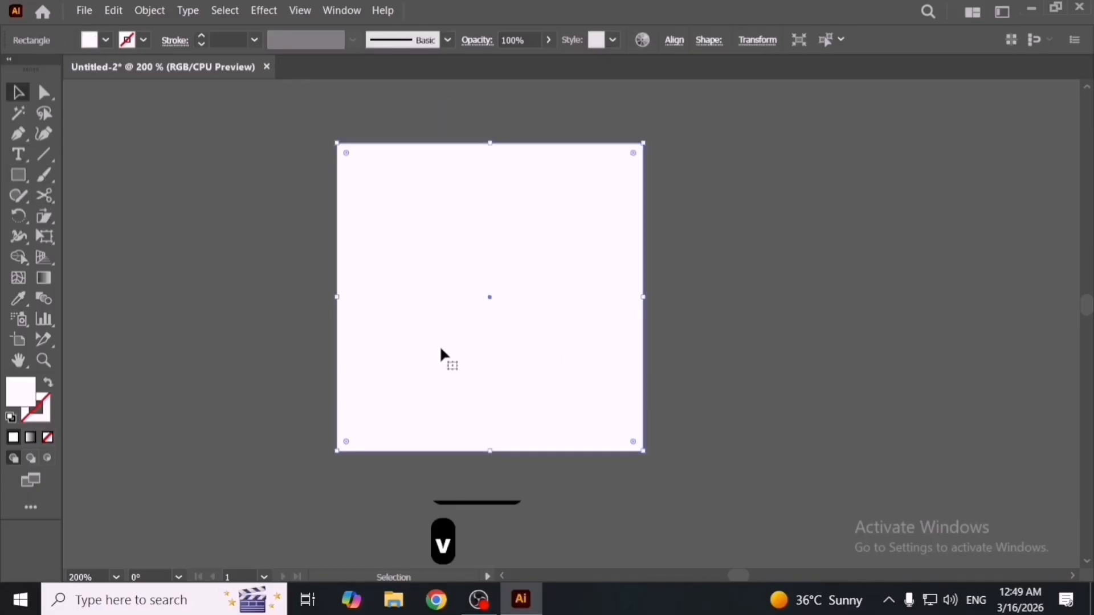
# Draw a white five-pointed star about 2.16 in wide and 2.06 in high beside the square, and delete the square.
pyautogui.moveTo(18, 175)
pyautogui.mouseDown()
pyautogui.moveTo(111, 229)
pyautogui.moveTo(91, 257)
pyautogui.mouseUp()
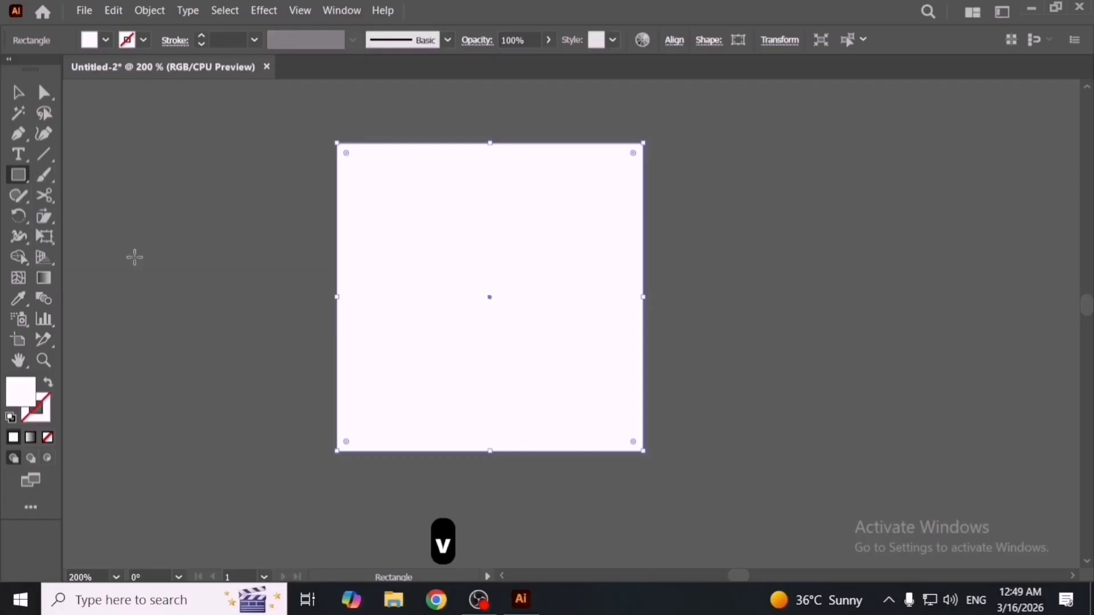
pyautogui.moveTo(792, 333); pyautogui.dragTo(918, 391)
pyautogui.press('space')
pyautogui.moveTo(822, 389); pyautogui.dragTo(628, 389)
pyautogui.press('v')
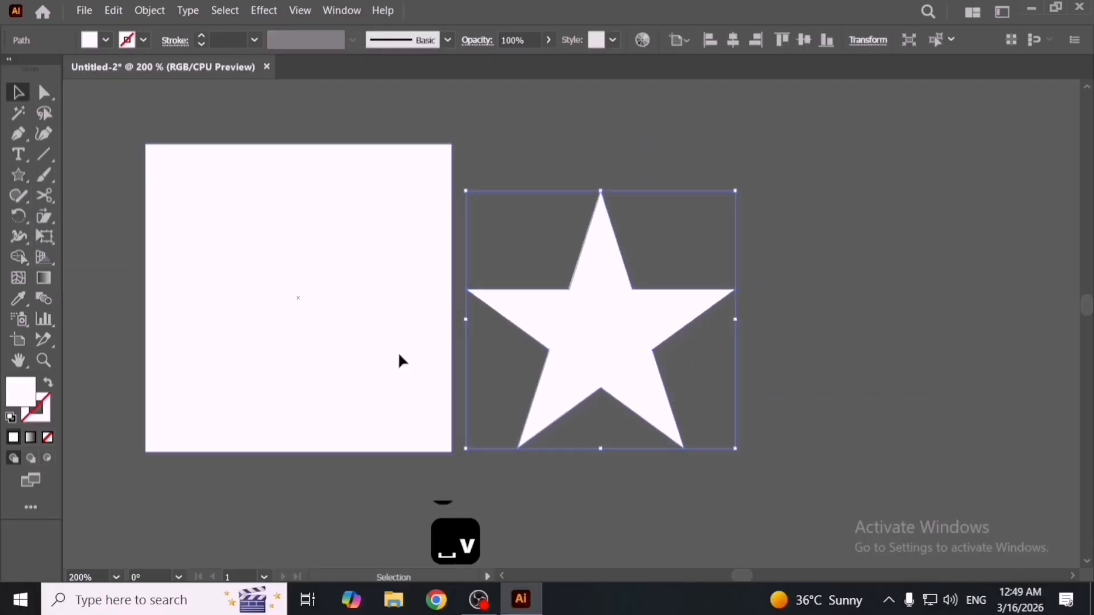
pyautogui.moveTo(401, 362); pyautogui.dragTo(327, 361)
pyautogui.press('Delete')
# Constrain the star's width and height proportions and set its height to 3 in.
pyautogui.scroll(2, 653, 293)
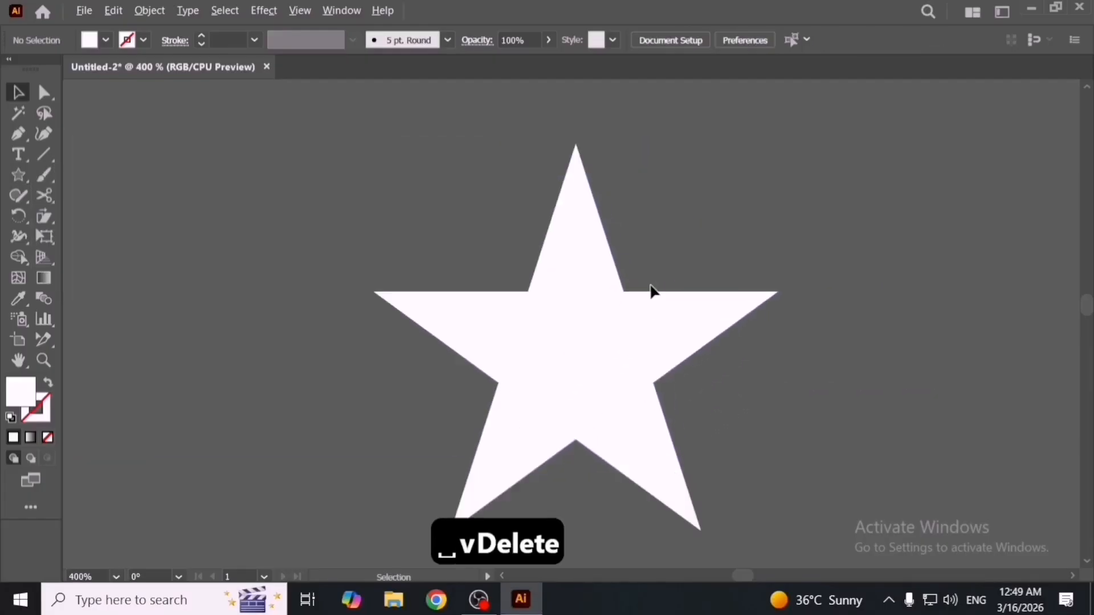
pyautogui.scroll(-2, 633, 330)
pyautogui.click(633, 329)
pyautogui.click(861, 41)
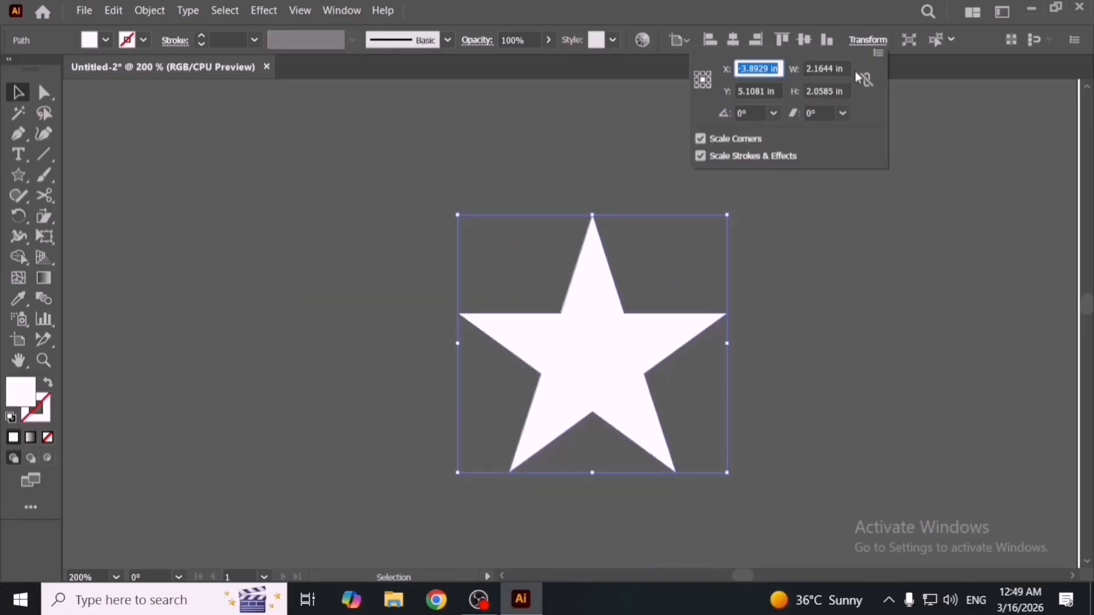
pyautogui.click(865, 81)
pyautogui.click(837, 91)
pyautogui.hotkey('ctrl', 'a')
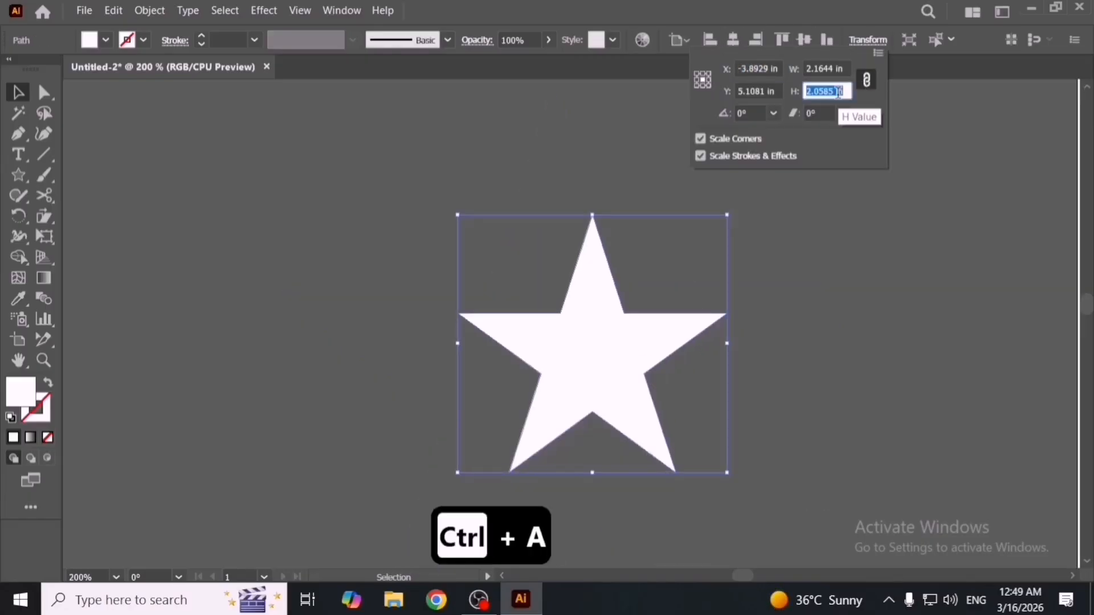
pyautogui.write('3')
pyautogui.press('Return')
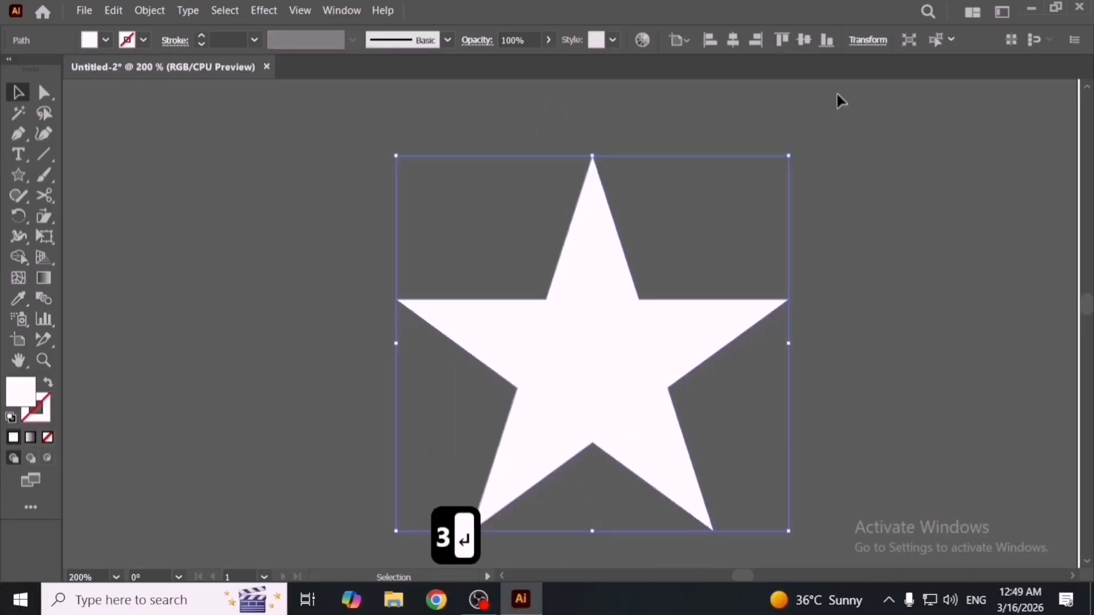
# Unlink the star's width and height proportions and set its width to 3 in.
pyautogui.click(871, 43)
pyautogui.click(868, 80)
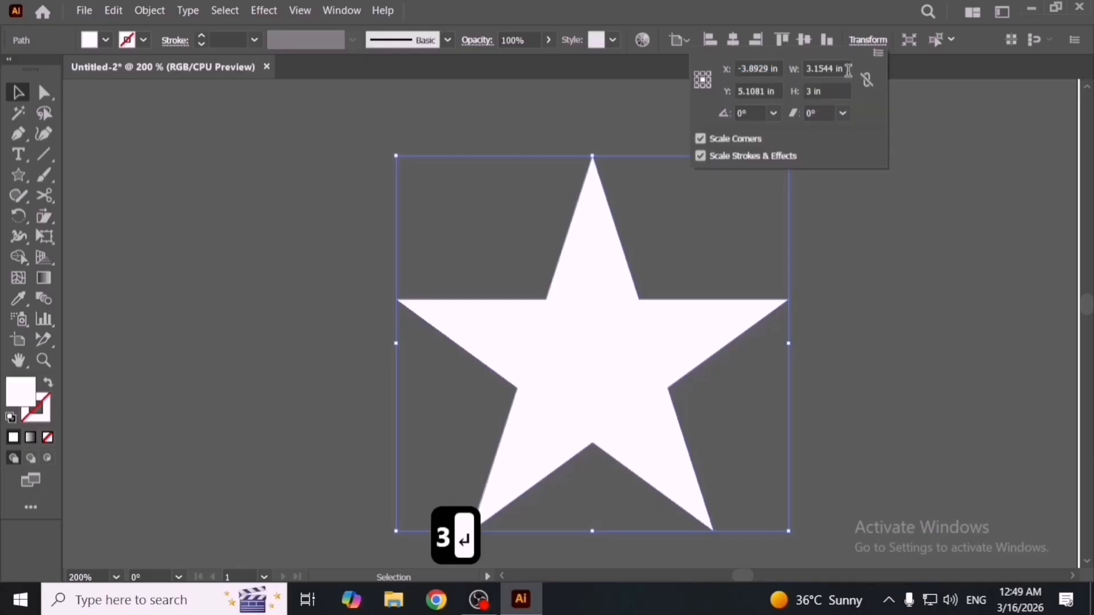
pyautogui.click(848, 69)
pyautogui.hotkey('ctrl', 'a')
pyautogui.write('3')
pyautogui.press('Return')
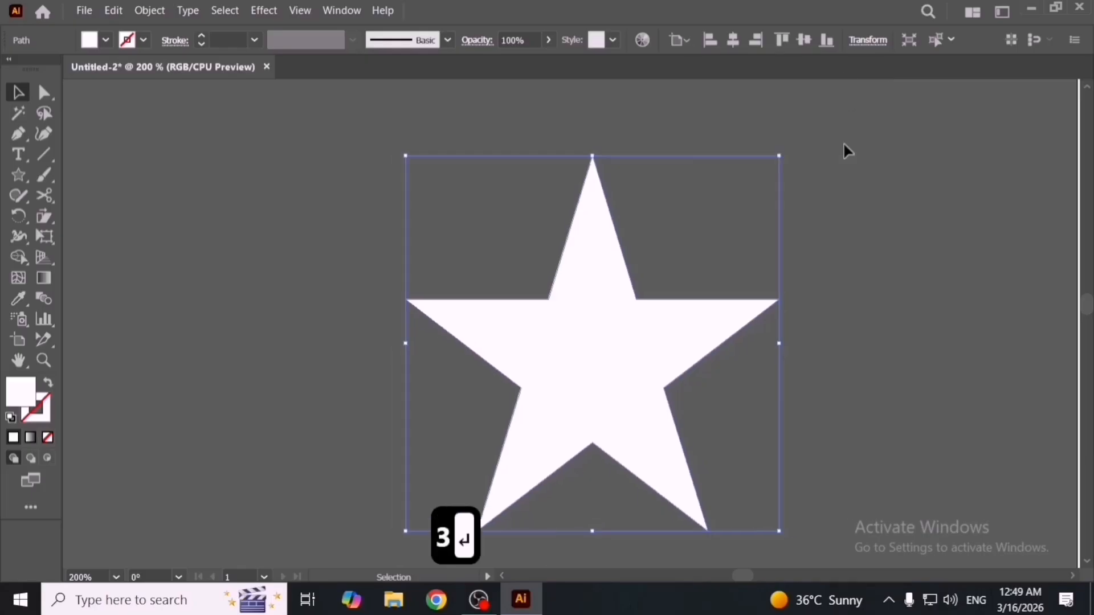
pyautogui.click(815, 301)
# Apply Offset Path to the star with a preview, using a 4 mm offset and Miter joins.
pyautogui.scroll(2, 706, 305)
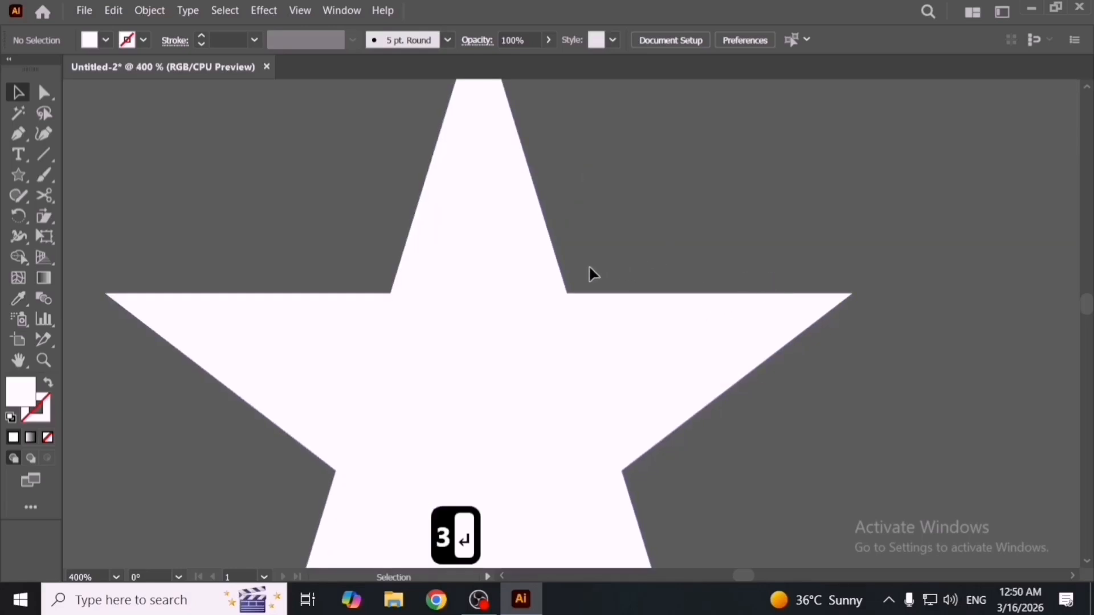
pyautogui.click(556, 289)
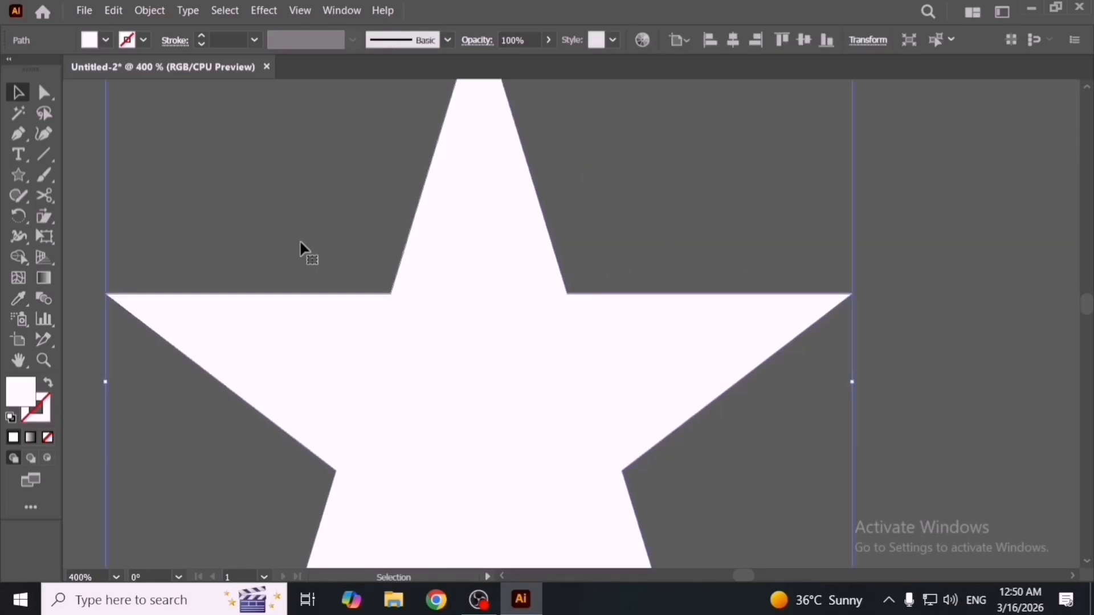
pyautogui.click(152, 12)
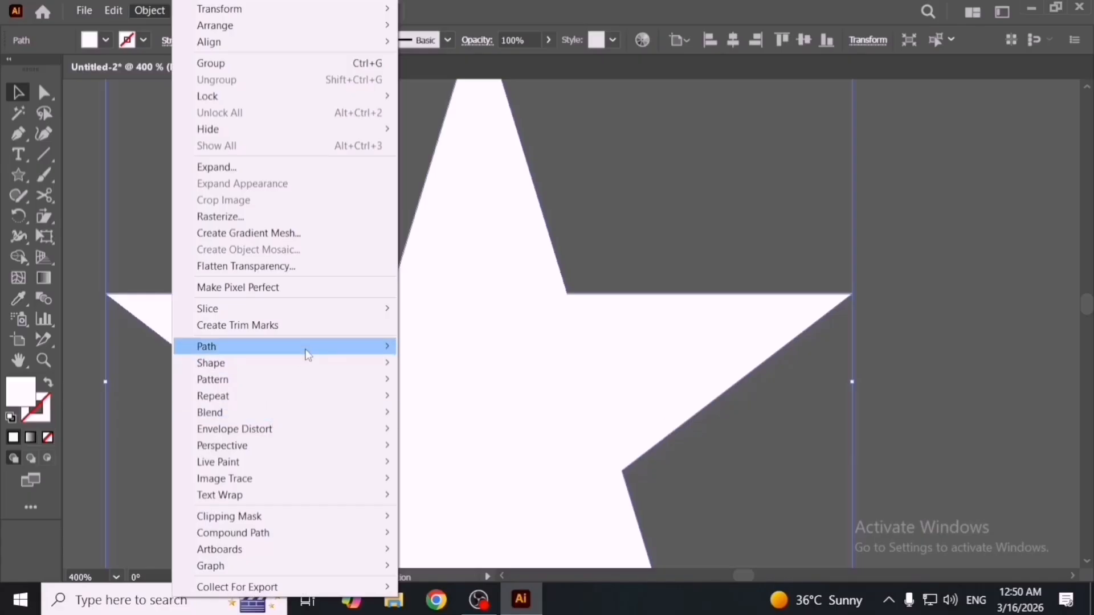
pyautogui.moveTo(305, 349)
pyautogui.click(492, 399)
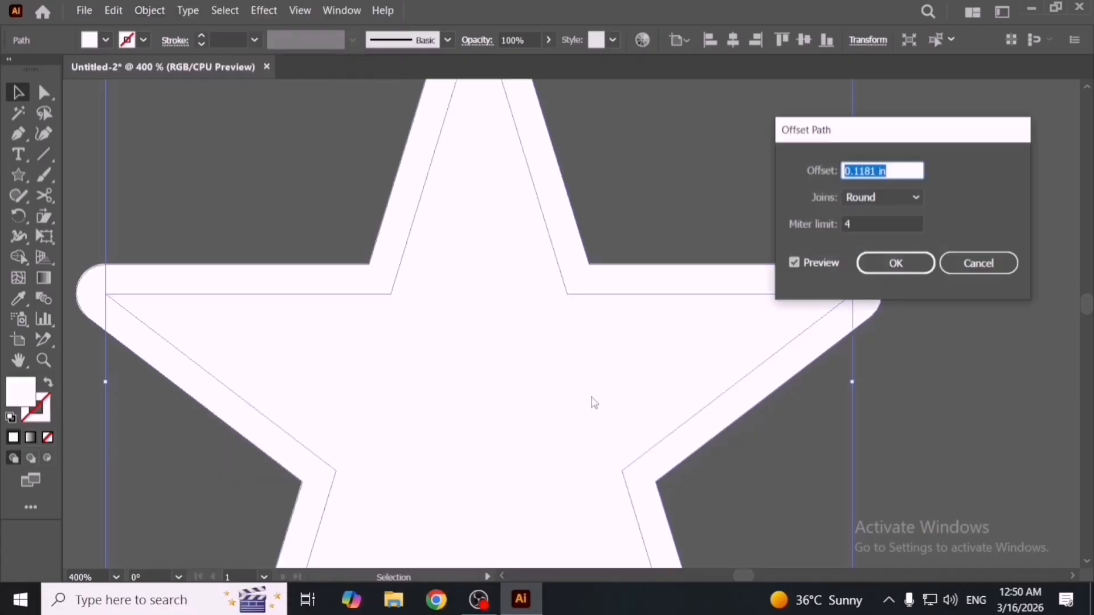
pyautogui.write('4')
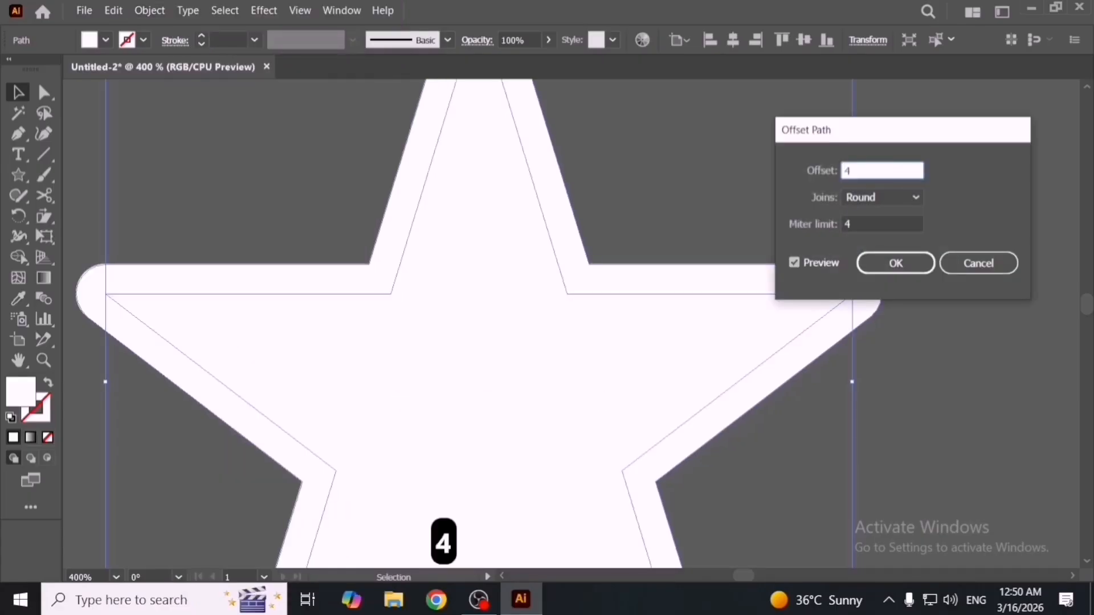
pyautogui.write(' mm')
pyautogui.press('Tab')
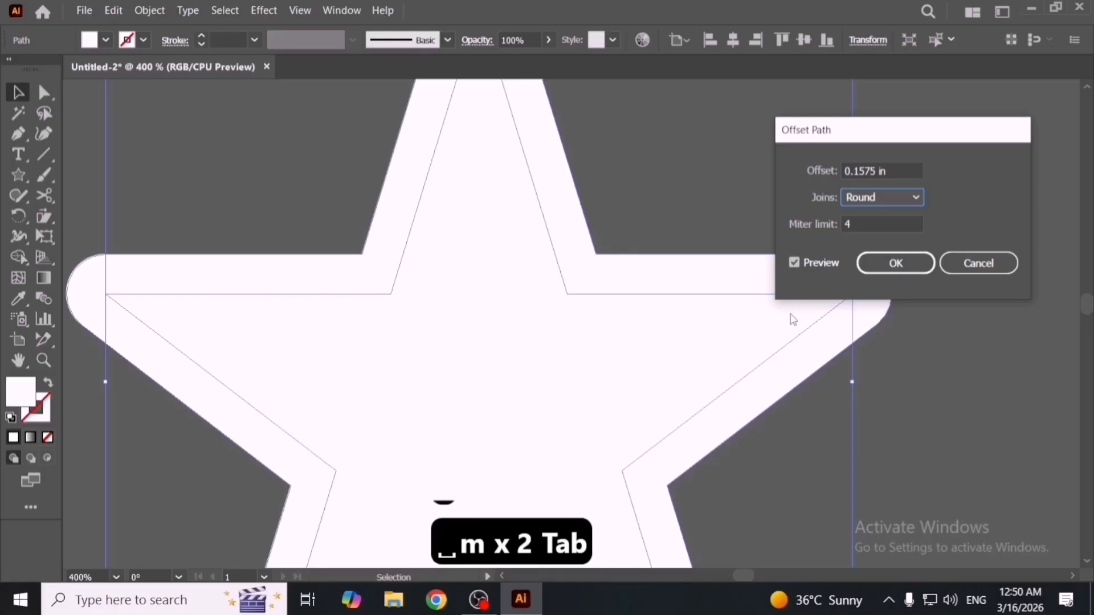
pyautogui.click(895, 203)
pyautogui.click(893, 215)
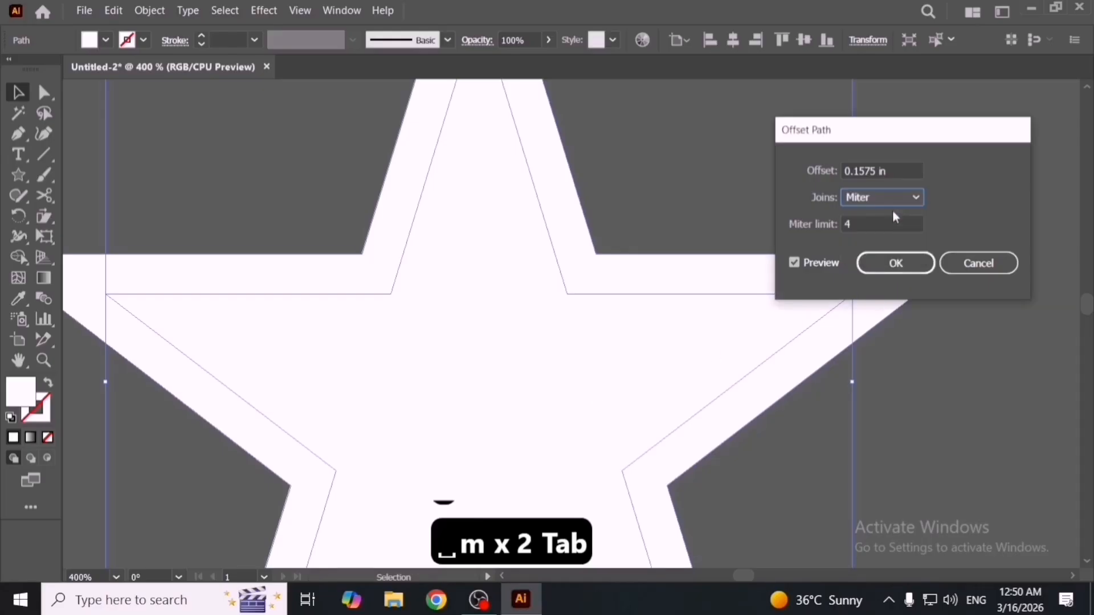
# Change the joins to Round and apply the 0.1575 in offset to the star's path.
pyautogui.moveTo(918, 139); pyautogui.dragTo(550, 155)
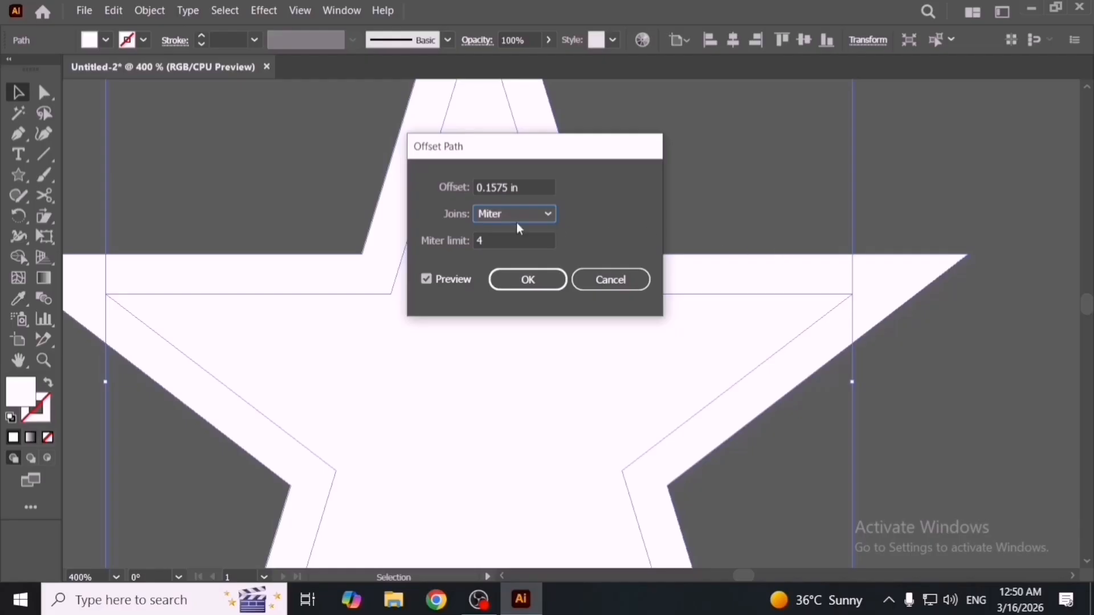
pyautogui.click(532, 214)
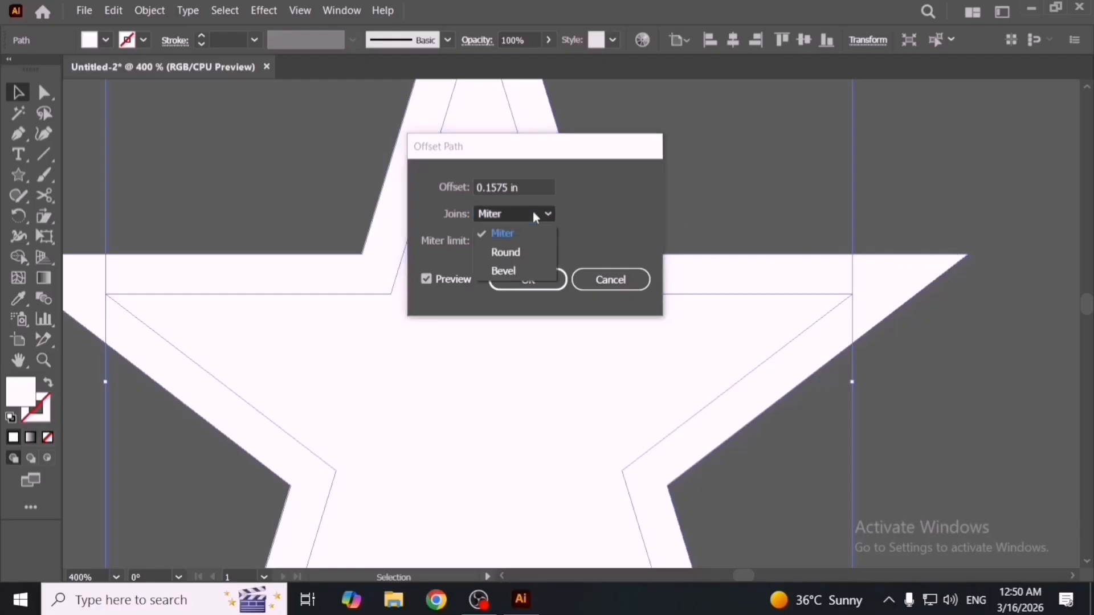
pyautogui.click(531, 246)
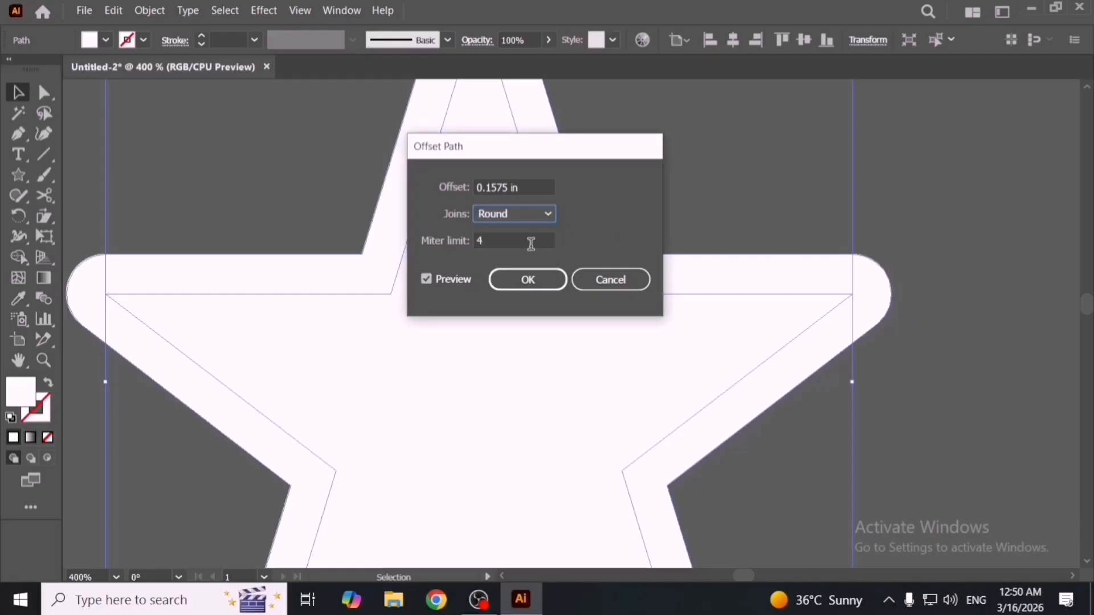
pyautogui.click(556, 280)
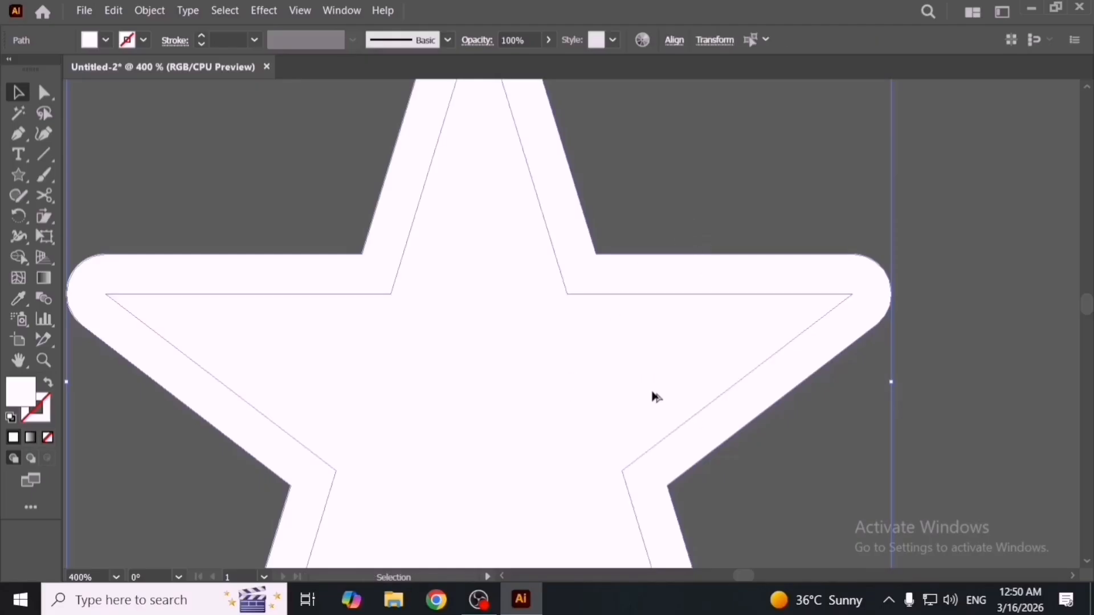
# Duplicate the star with its offset to the left, and remove the inner star area from the right one using Shape Builder.
pyautogui.scroll(-3, 653, 394)
pyautogui.moveTo(690, 408); pyautogui.dragTo(336, 416)
pyautogui.click(651, 405)
pyautogui.press('m')
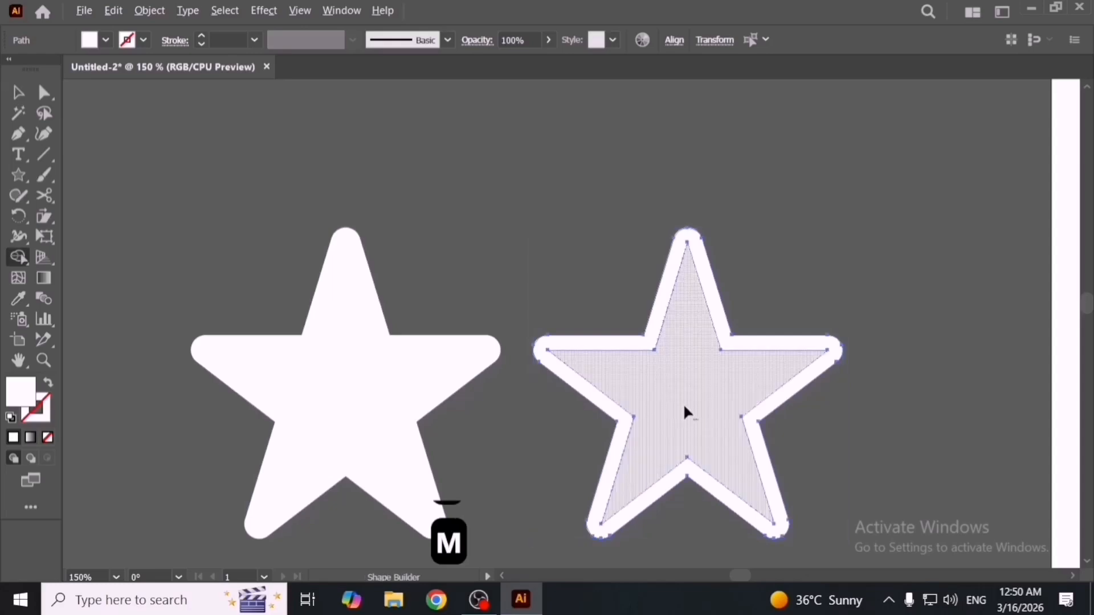
pyautogui.keyDown('alt'); pyautogui.click(683, 404); pyautogui.keyUp('alt')
# Move the copied pointed star off its rounded offset shape and delete the rounded star.
pyautogui.press('v')
pyautogui.moveTo(463, 404); pyautogui.dragTo(529, 406)
pyautogui.hotkey('ctrl', 'z')
pyautogui.moveTo(394, 398); pyautogui.dragTo(574, 386)
pyautogui.click(430, 408)
pyautogui.press('Delete')
pyautogui.scroll(1, 746, 362)
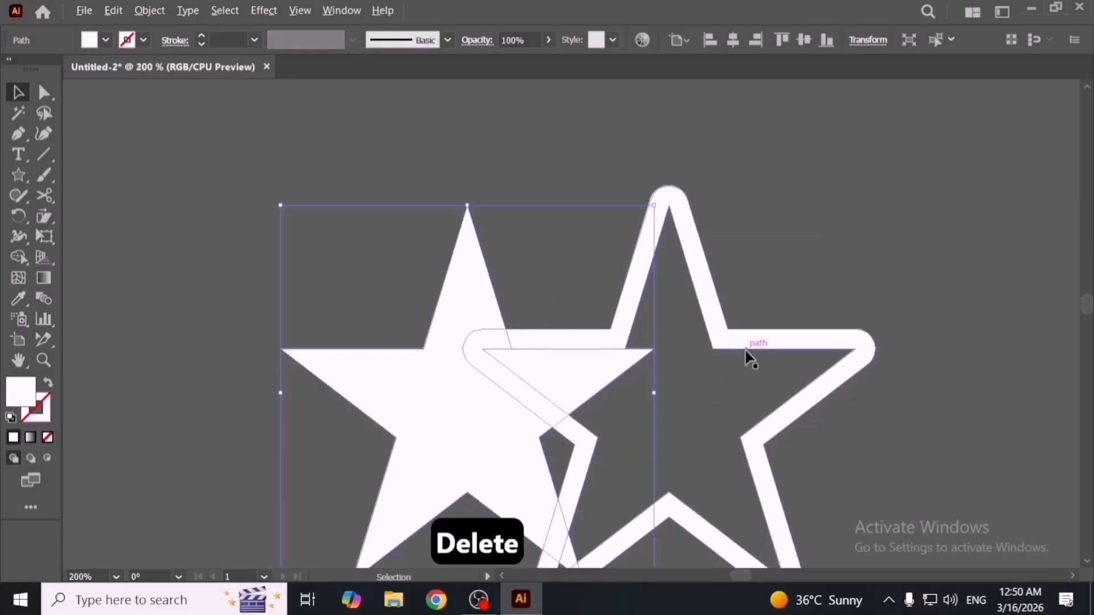
# Offset the pointed star's path by 1 mm with round joins.
pyautogui.press('ctrl')
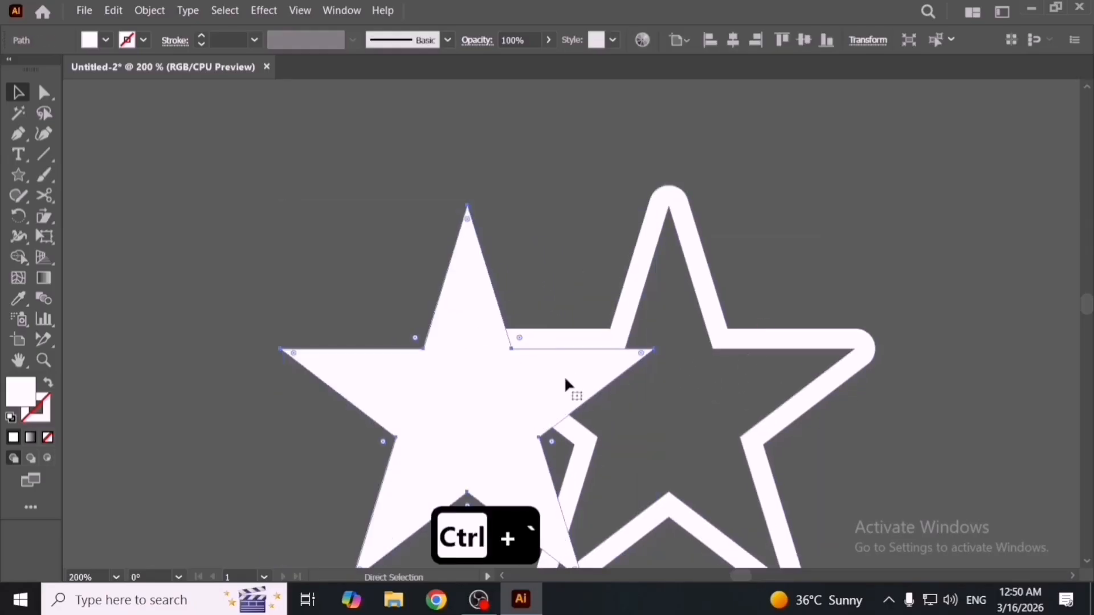
pyautogui.click(149, 10)
pyautogui.moveTo(341, 346)
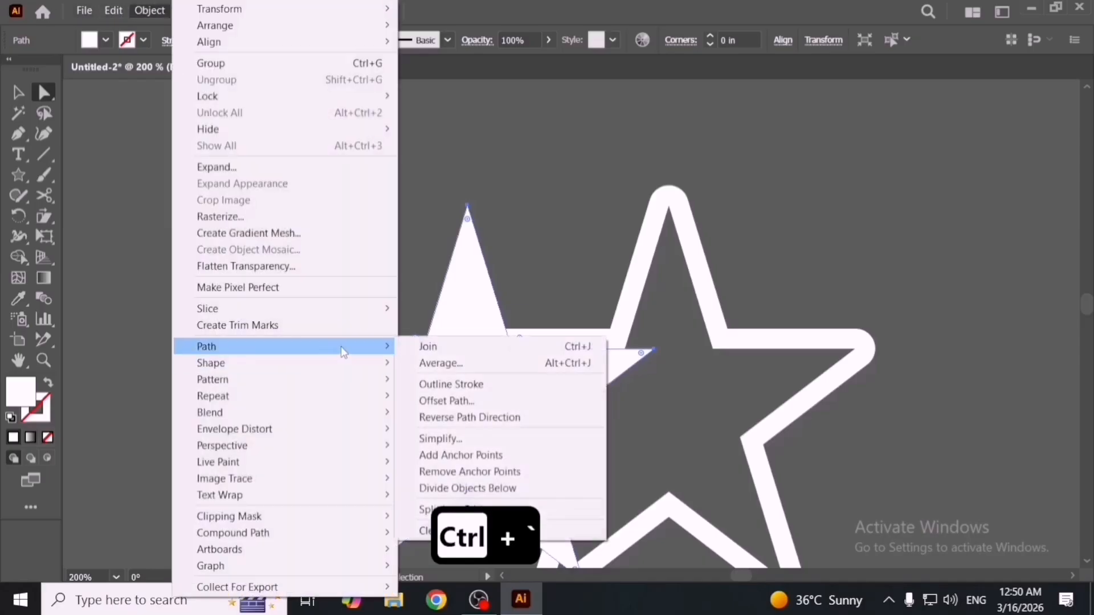
pyautogui.click(526, 401)
pyautogui.write('1 ')
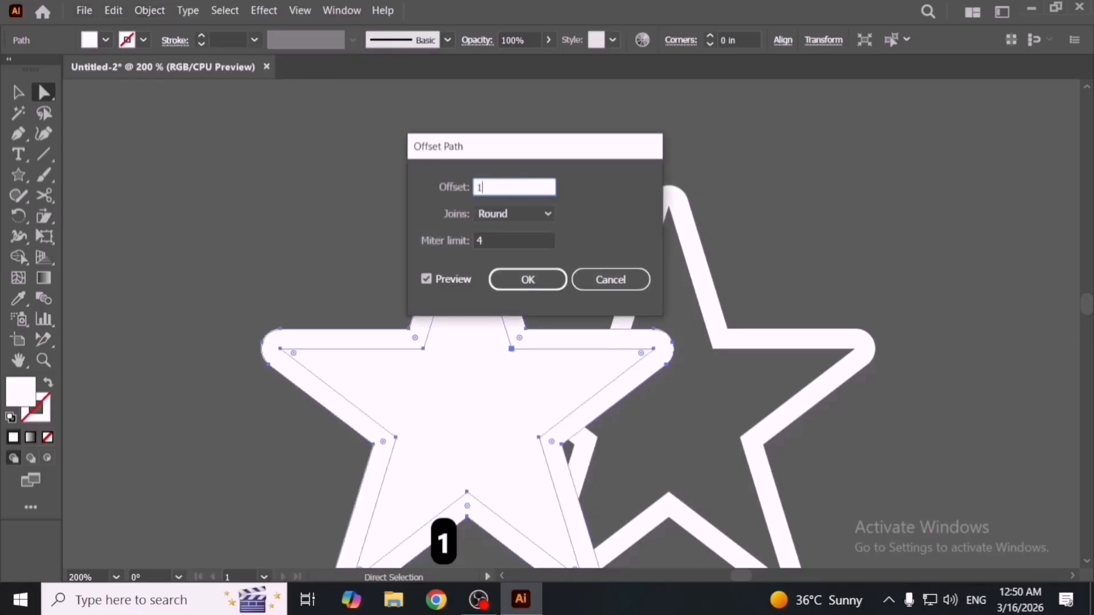
pyautogui.write('mm')
pyautogui.press('Tab')
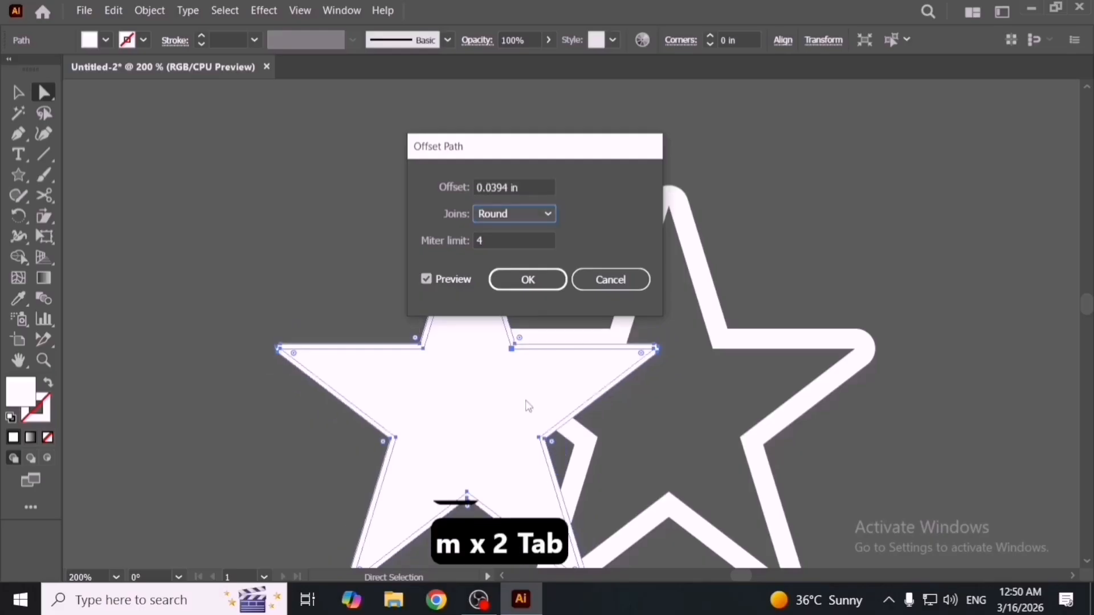
pyautogui.press('Return')
pyautogui.press('v')
pyautogui.click(559, 282)
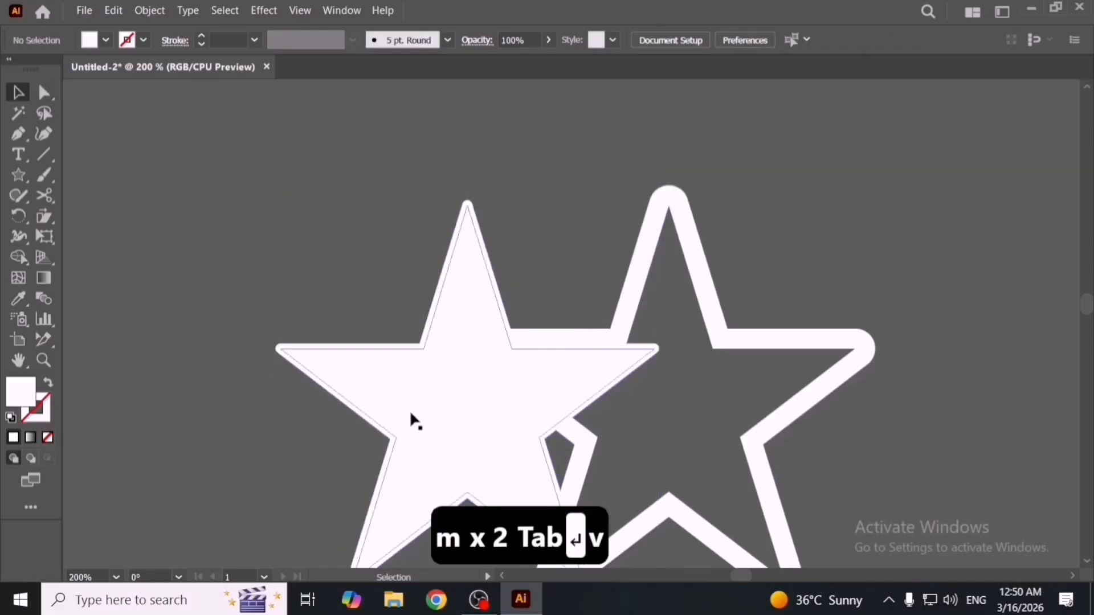
# Delete the original pointed star and fit the slightly larger offset star inside the white star outline.
pyautogui.click(414, 421)
pyautogui.press('Delete')
pyautogui.moveTo(415, 422); pyautogui.dragTo(838, 423)
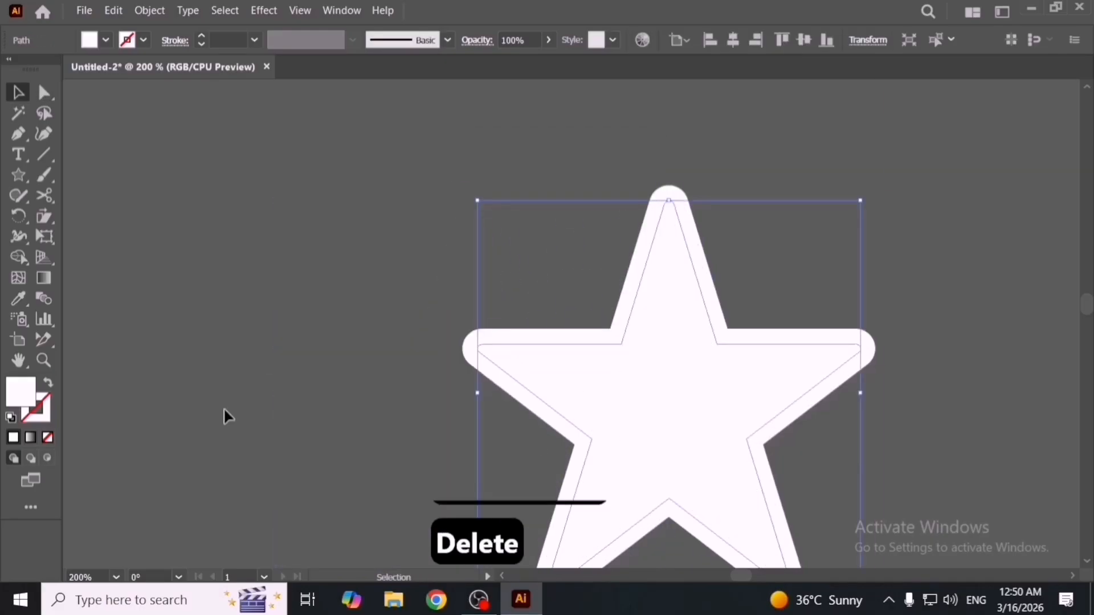
# Fill the inner star with dark blue and send it to the back, behind the white outline.
pyautogui.click(106, 40)
pyautogui.click(107, 69)
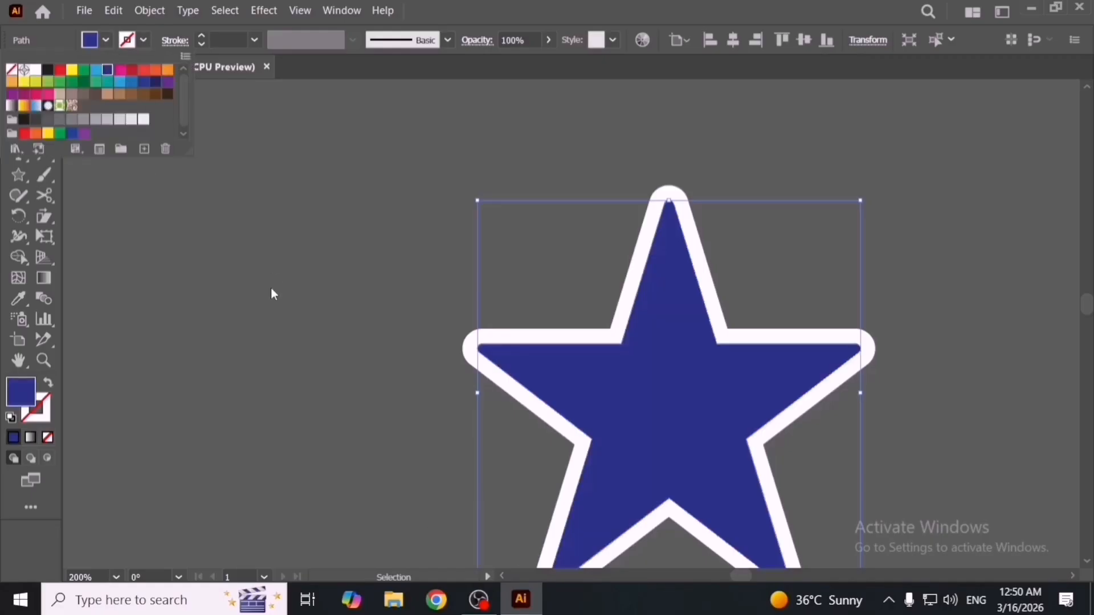
pyautogui.hotkey('ctrl', 'shift', '[')
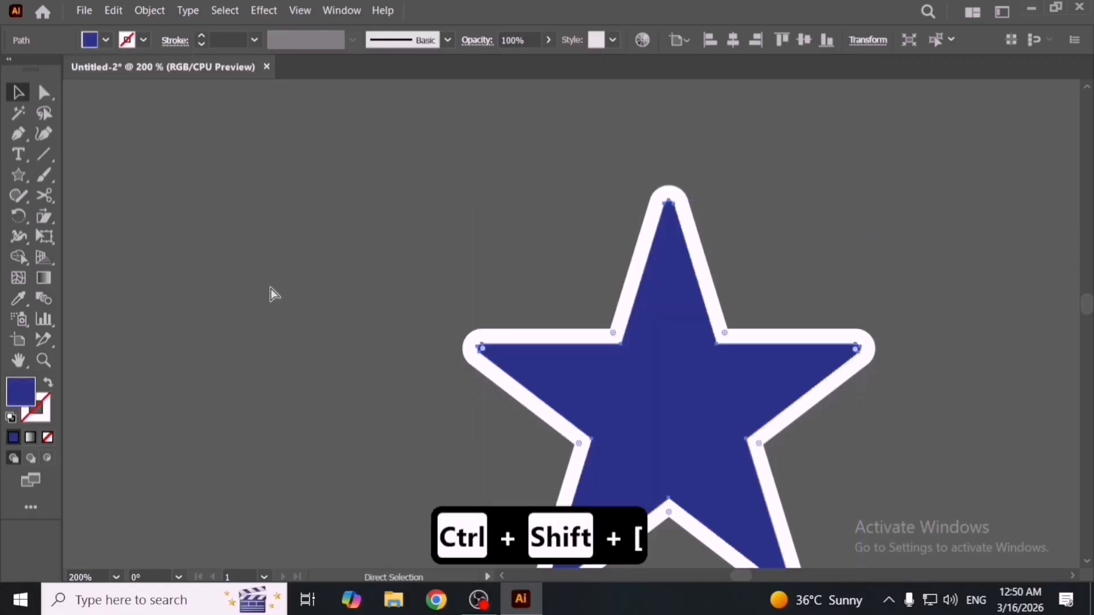
pyautogui.hotkey('ctrl', 'shift', '[')
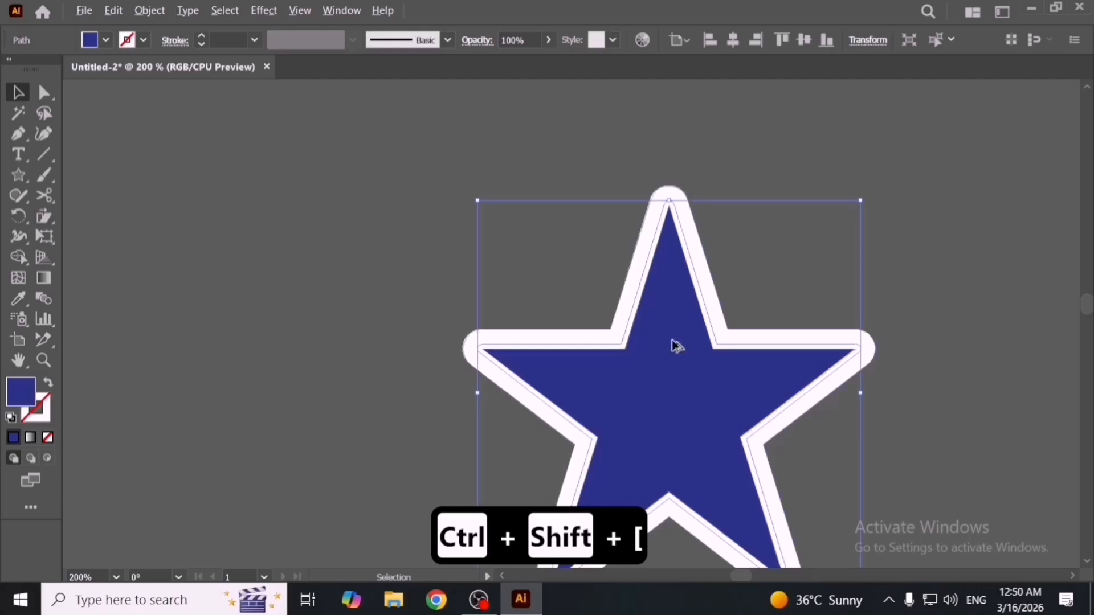
# Move the blue star out to the left of the white star outline and deselect it.
pyautogui.press('space')
pyautogui.moveTo(721, 349); pyautogui.dragTo(587, 264)
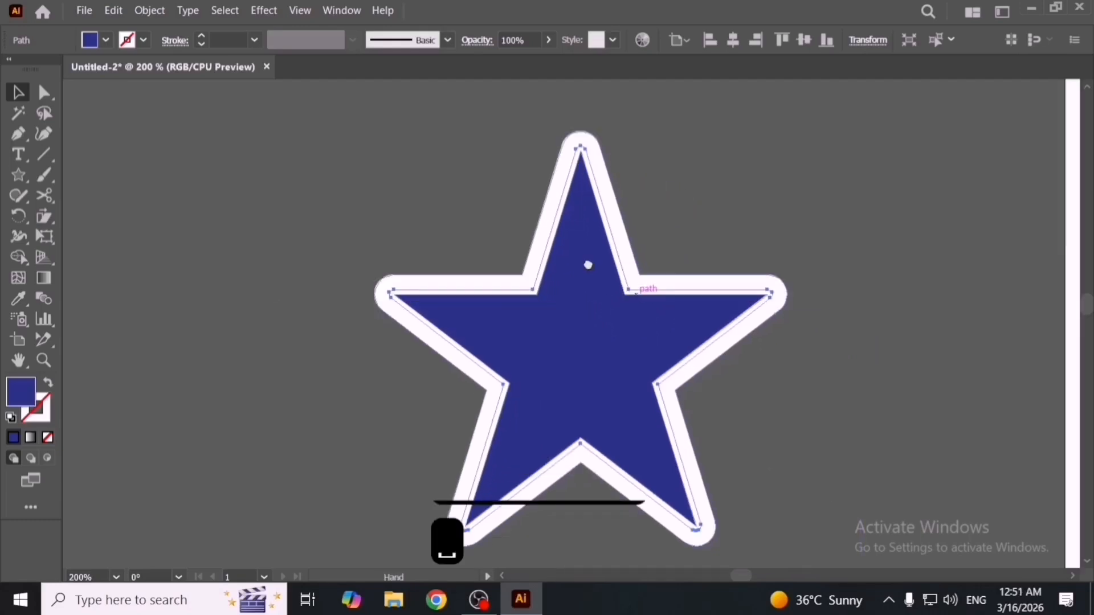
pyautogui.moveTo(620, 352); pyautogui.dragTo(365, 381)
pyautogui.scroll(-1, 707, 376)
pyautogui.click(440, 406)
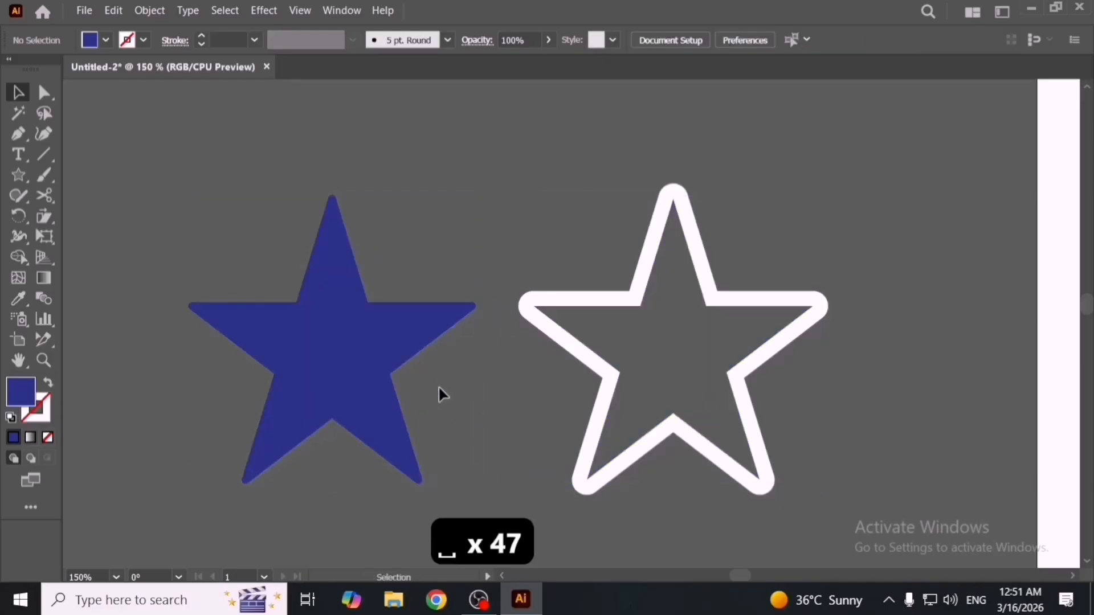
# Delete both stars and draw a dark blue square on the empty canvas with the Rectangle tool.
pyautogui.moveTo(261, 242); pyautogui.dragTo(1060, 465)
pyautogui.press('Delete')
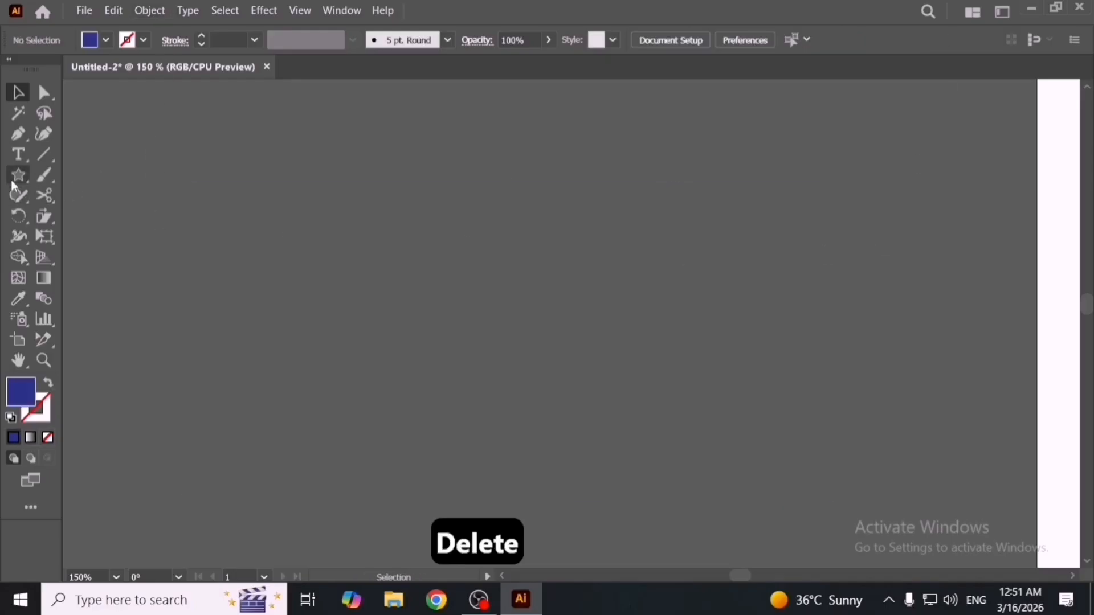
pyautogui.moveTo(12, 179); pyautogui.dragTo(100, 174)
pyautogui.moveTo(445, 303); pyautogui.dragTo(538, 373)
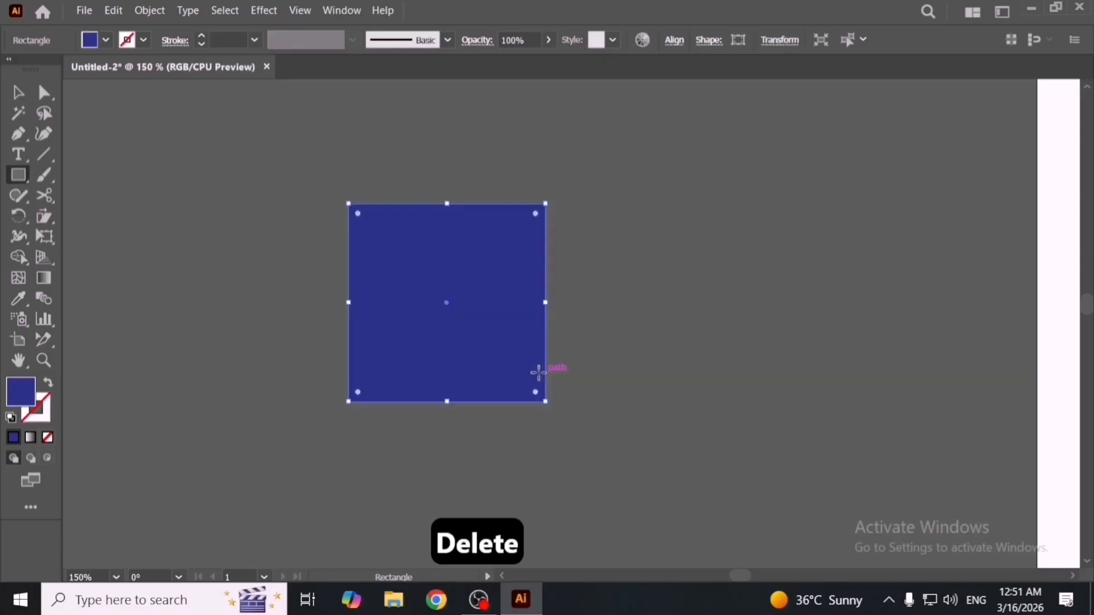
pyautogui.press('v')
pyautogui.moveTo(473, 356); pyautogui.dragTo(522, 359)
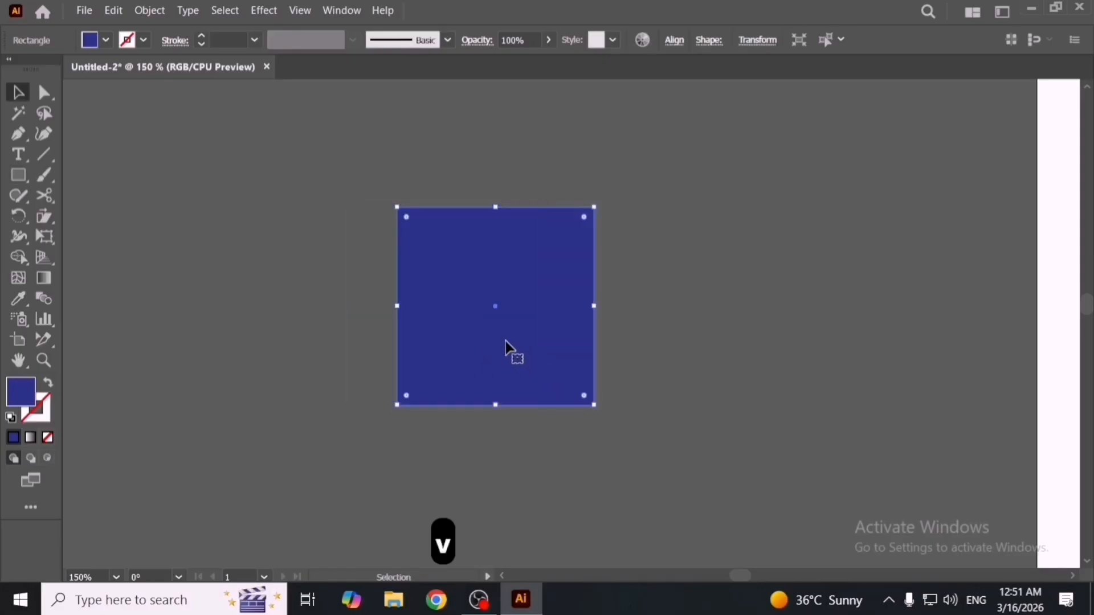
pyautogui.click(163, 11)
pyautogui.moveTo(279, 348)
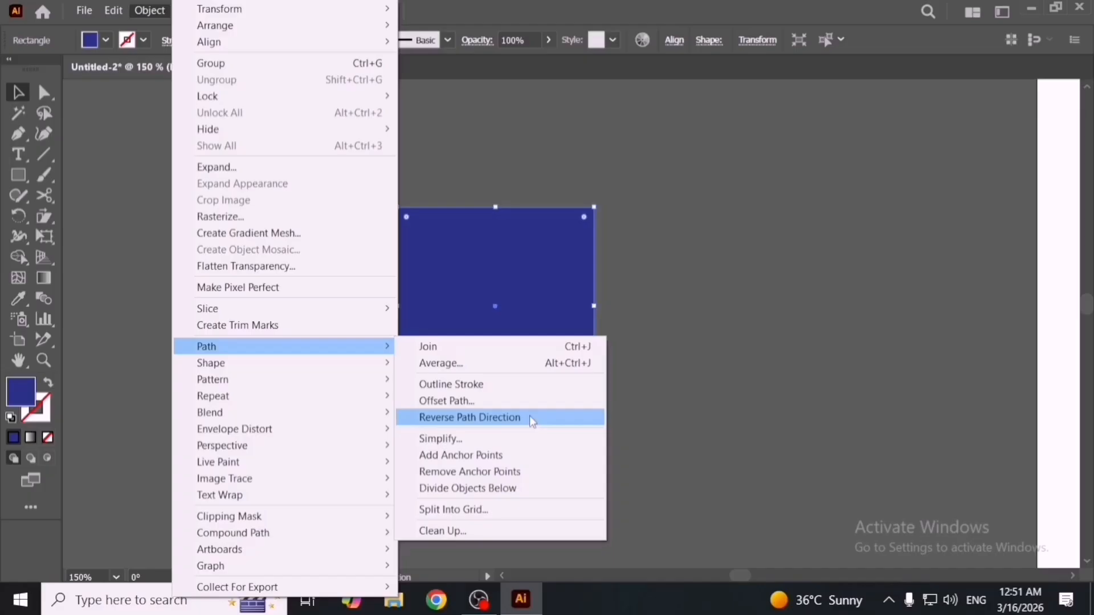
pyautogui.click(667, 437)
# Move the blue square aside and draw a horizontal line above and to the left of it.
pyautogui.moveTo(576, 310); pyautogui.dragTo(688, 349)
pyautogui.click(44, 154)
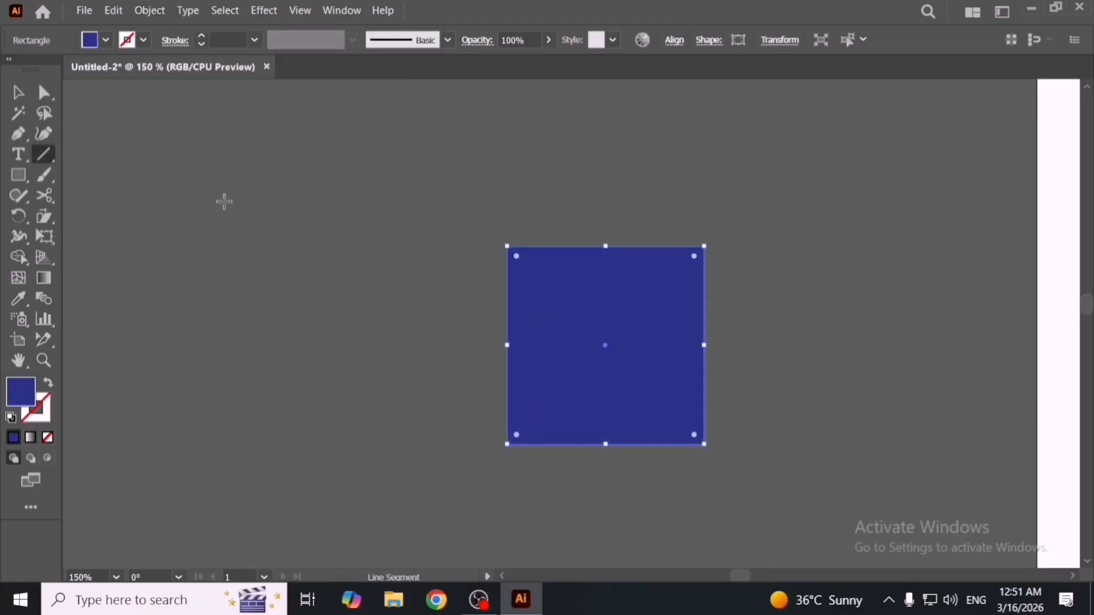
pyautogui.moveTo(225, 202); pyautogui.dragTo(444, 203)
pyautogui.press('space')
pyautogui.moveTo(293, 253); pyautogui.dragTo(376, 312)
pyautogui.press('v')
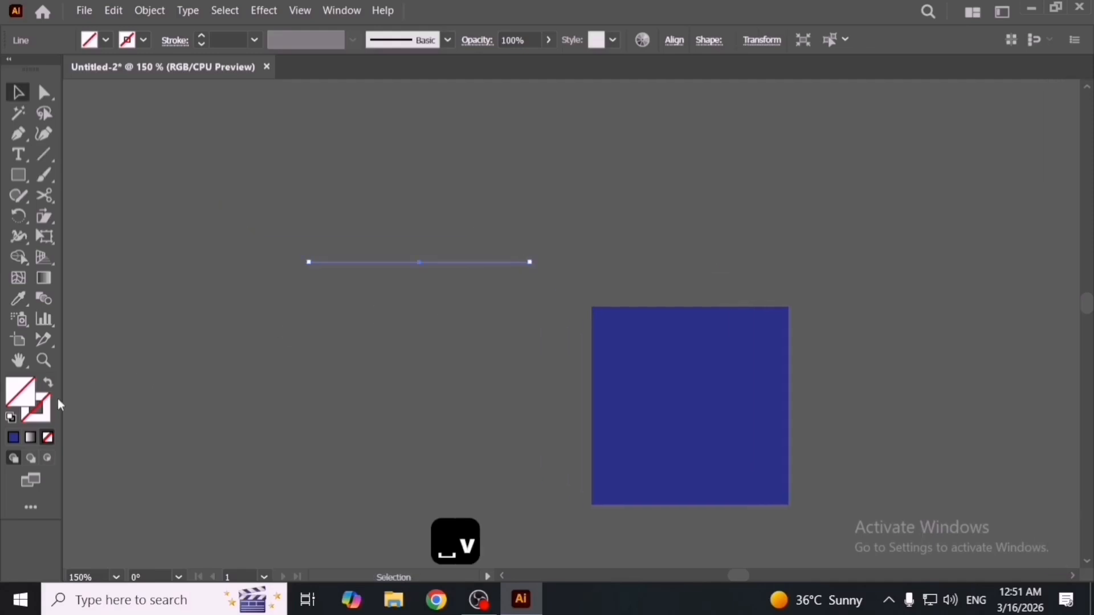
# Set the line's stroke colour to blue 064DFF and its weight to 14 pt.
pyautogui.doubleClick(45, 414)
pyautogui.click(768, 217)
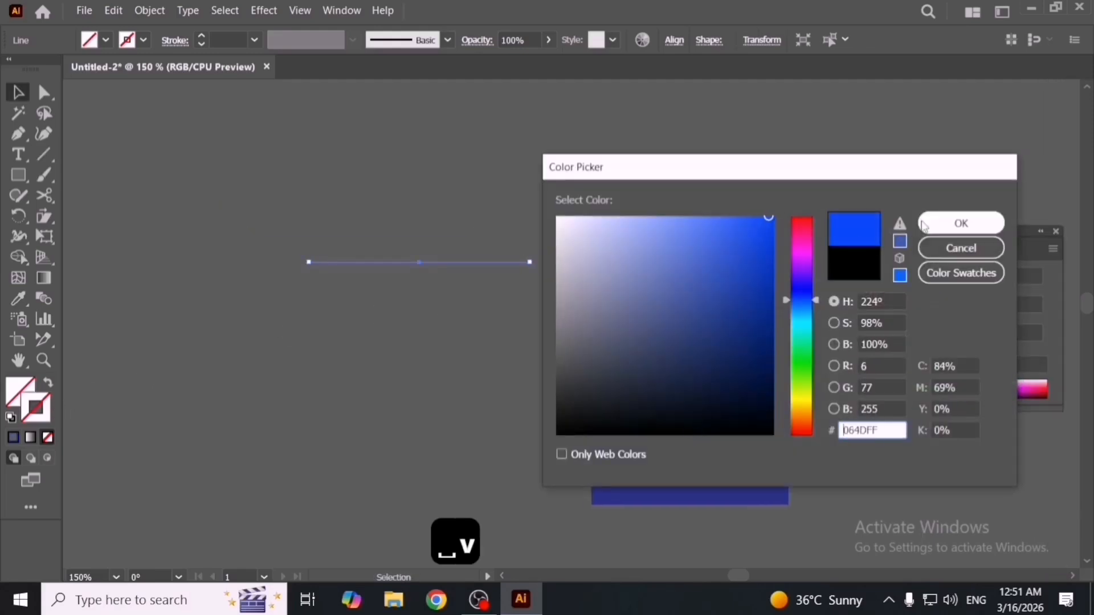
pyautogui.click(924, 227)
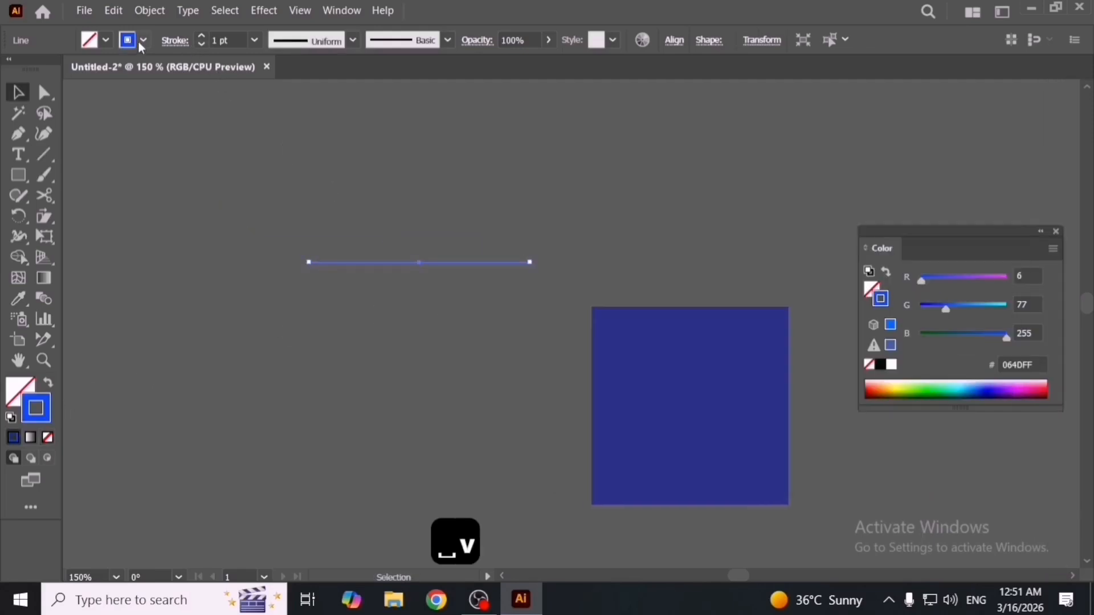
pyautogui.click(142, 42)
pyautogui.click(255, 46)
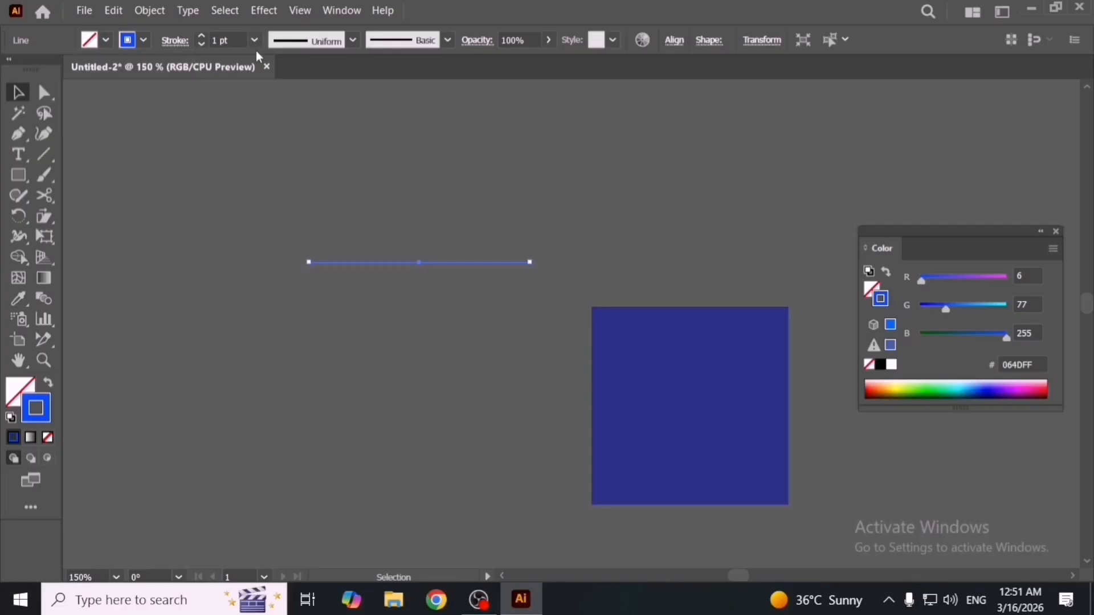
pyautogui.click(255, 48)
pyautogui.click(279, 323)
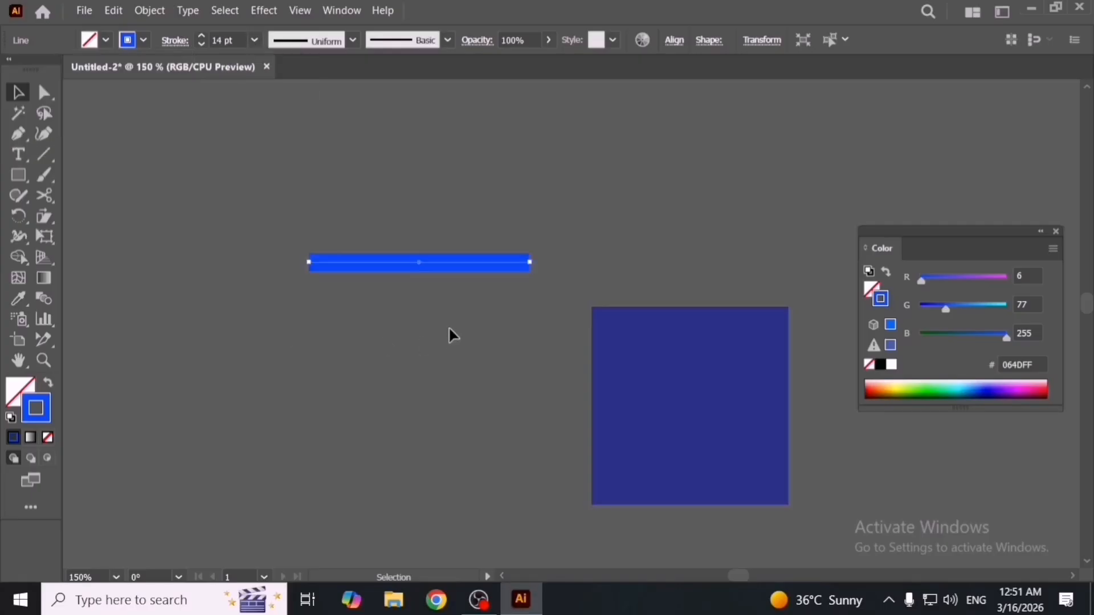
# Apply the variable width profile with two unequal bulges to the line's stroke.
pyautogui.click(363, 43)
pyautogui.click(342, 133)
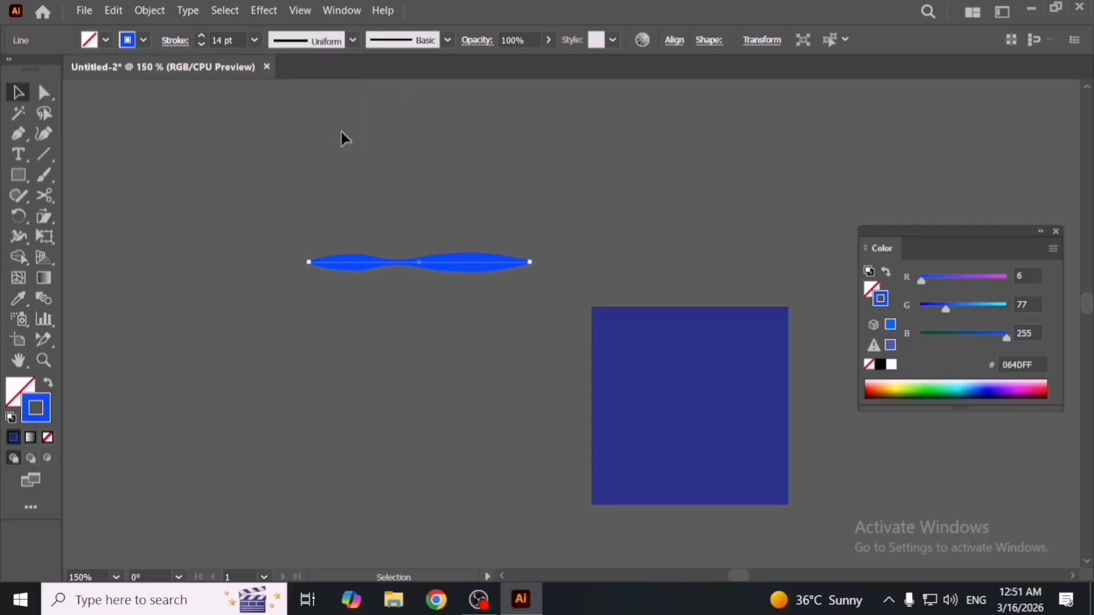
pyautogui.click(441, 227)
pyautogui.moveTo(444, 258); pyautogui.dragTo(463, 341)
pyautogui.scroll(2, 429, 347)
pyautogui.moveTo(327, 308); pyautogui.dragTo(316, 366)
# Reverse the path direction of the blue line.
pyautogui.click(150, 11)
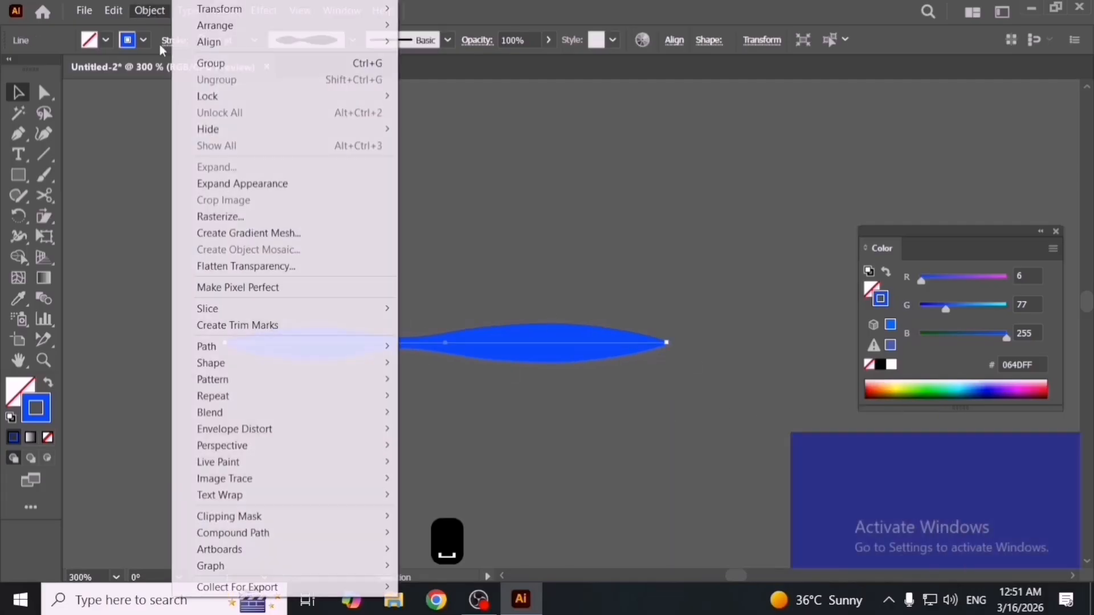
pyautogui.moveTo(351, 352)
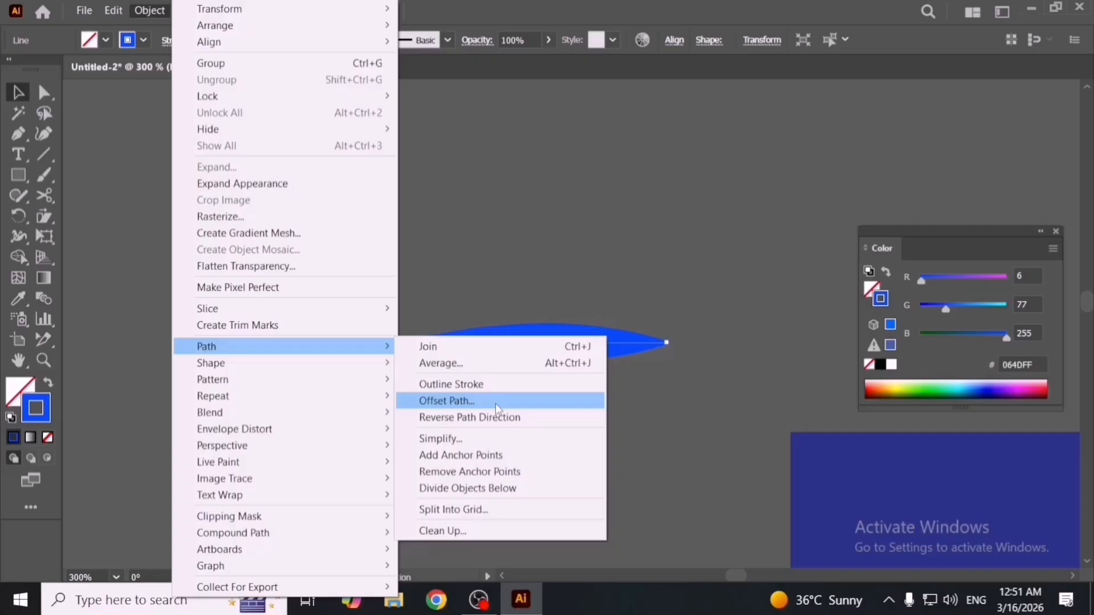
pyautogui.click(536, 421)
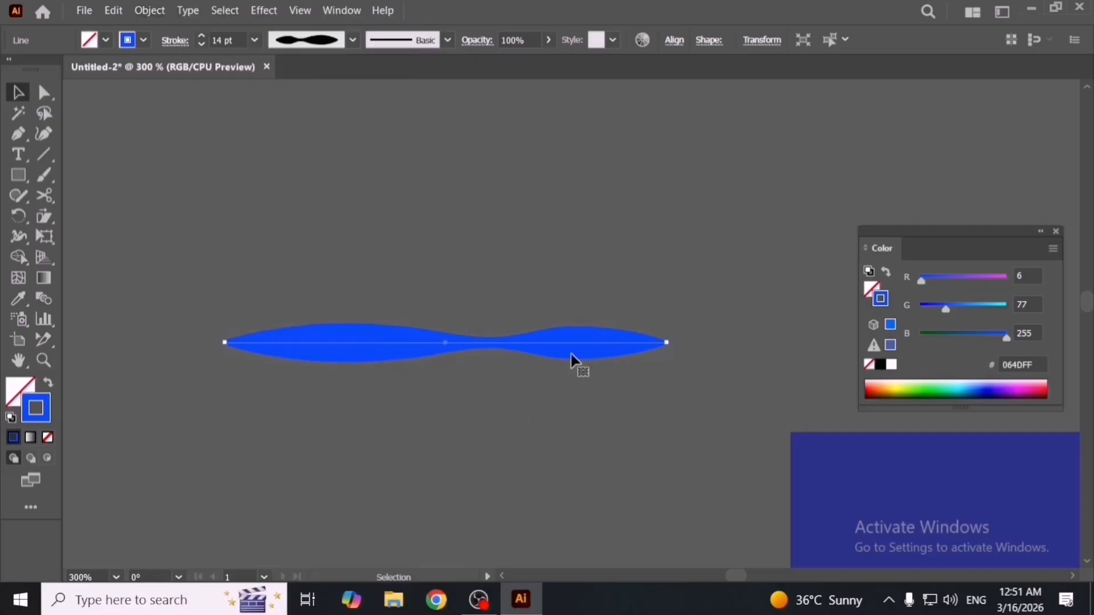
# Delete the blue variable-width line.
pyautogui.press('Delete')
pyautogui.press('Delete')
pyautogui.press('Delete')
pyautogui.press('Delete')
pyautogui.press('Delete')
pyautogui.press('Delete')
pyautogui.press('Delete')
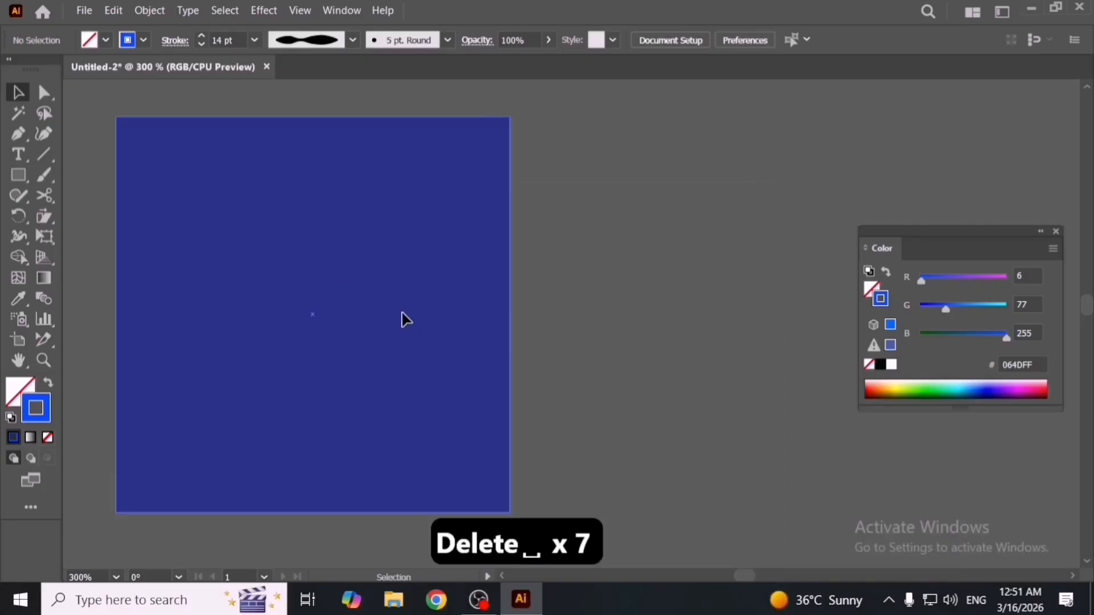
# Recolour the blue square with the red swatch and close the Color panel.
pyautogui.click(406, 320)
pyautogui.press('space')
pyautogui.moveTo(405, 320); pyautogui.dragTo(460, 325)
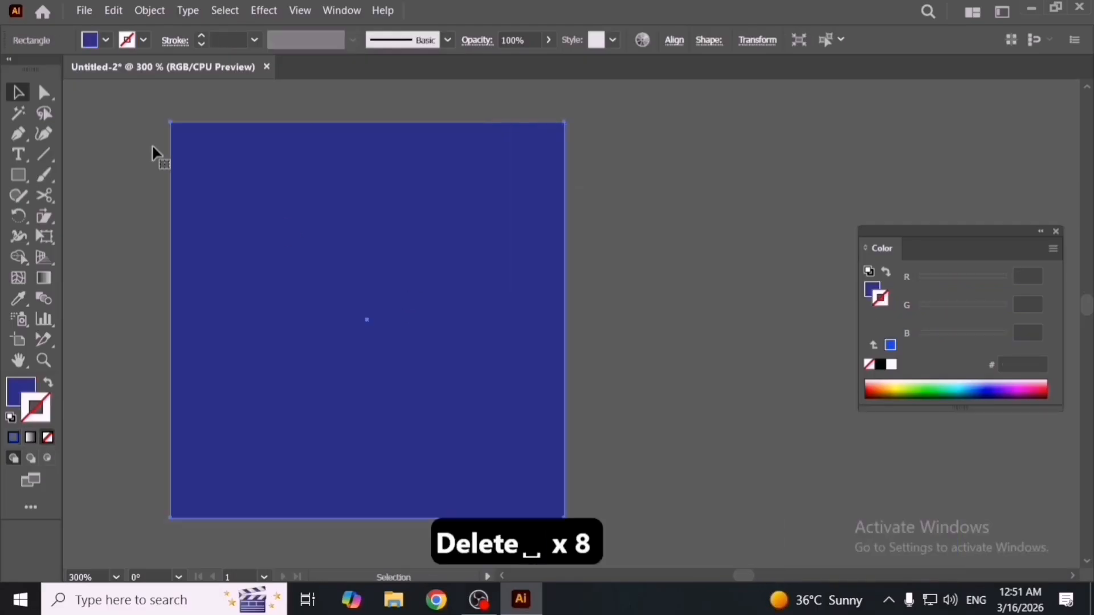
pyautogui.click(84, 11)
pyautogui.moveTo(270, 401)
pyautogui.click(356, 410)
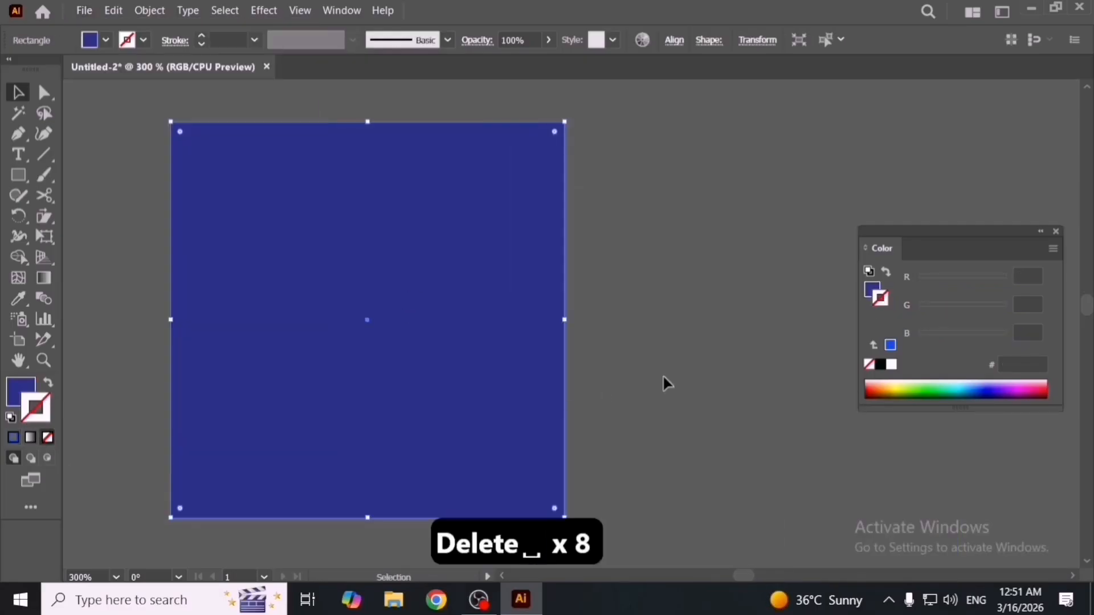
pyautogui.click(106, 40)
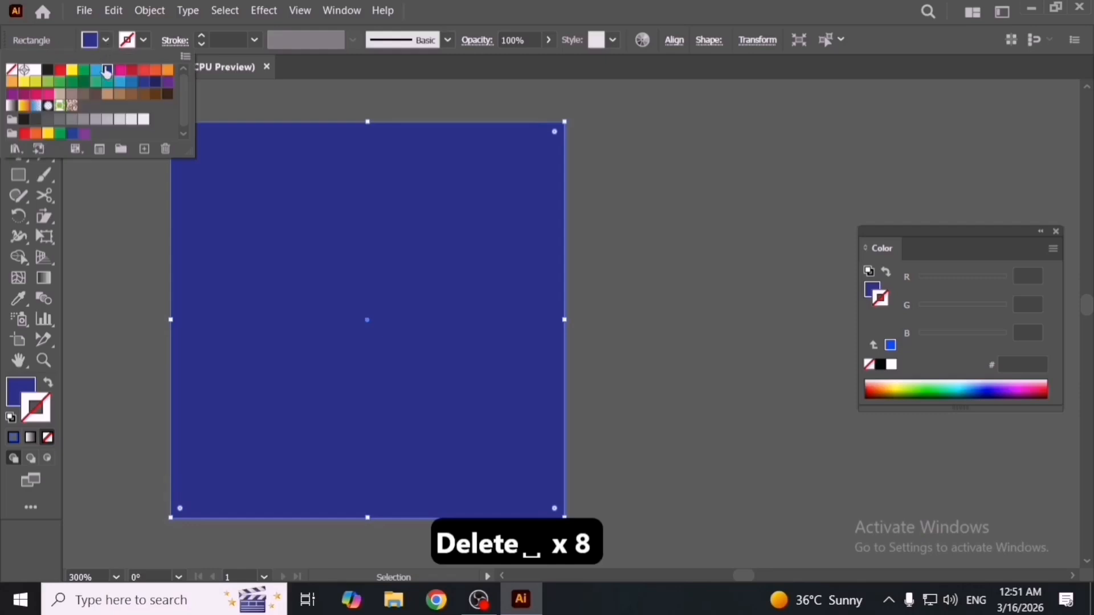
pyautogui.click(95, 70)
pyautogui.click(73, 72)
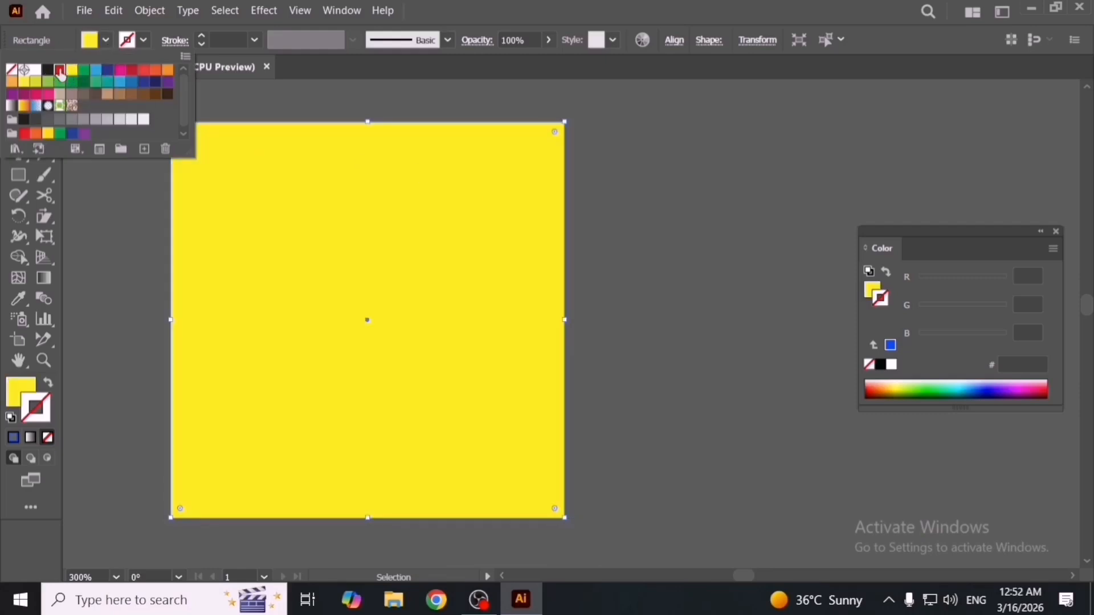
pyautogui.click(60, 71)
pyautogui.click(624, 297)
pyautogui.press('space')
pyautogui.moveTo(499, 319); pyautogui.dragTo(632, 330)
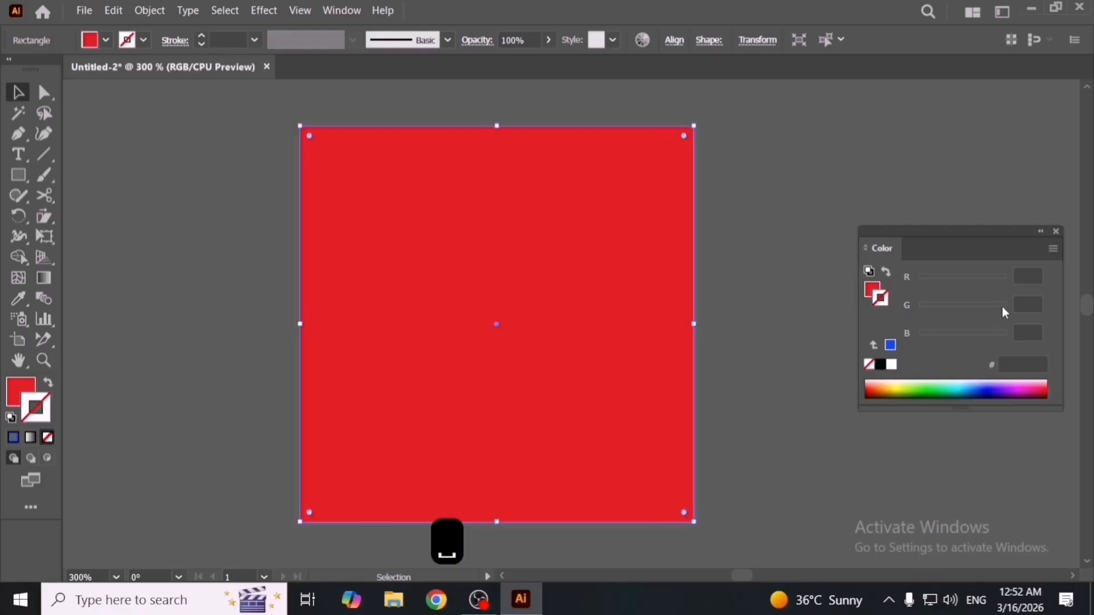
pyautogui.click(1057, 232)
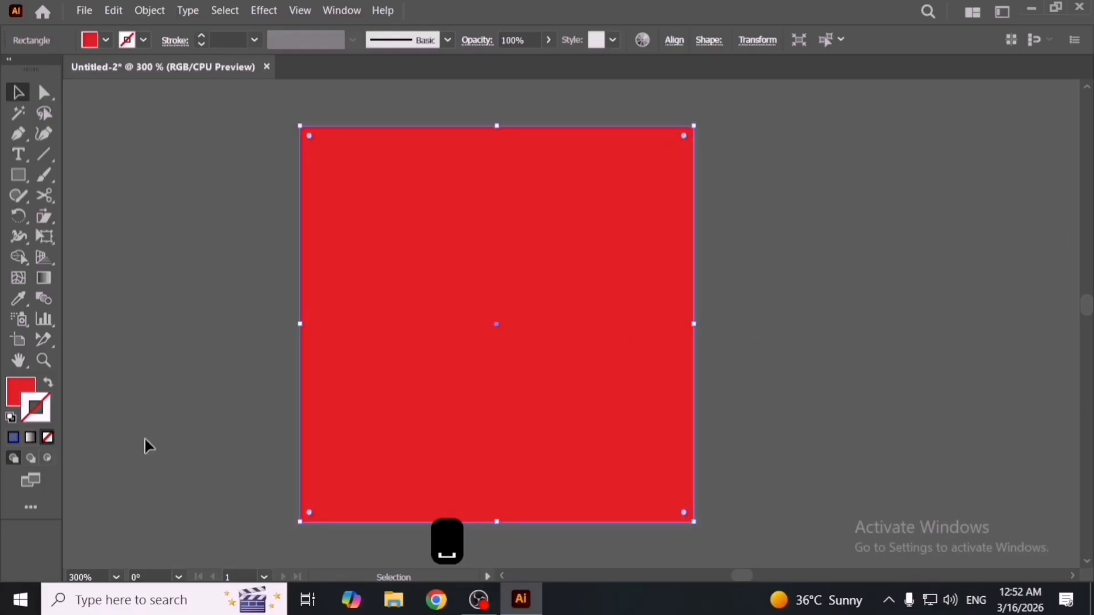
# Fill the square with magenta F800FF, close the colour controls and shift the square slightly to the right.
pyautogui.doubleClick(21, 392)
pyautogui.moveTo(804, 242); pyautogui.dragTo(799, 188)
pyautogui.click(941, 227)
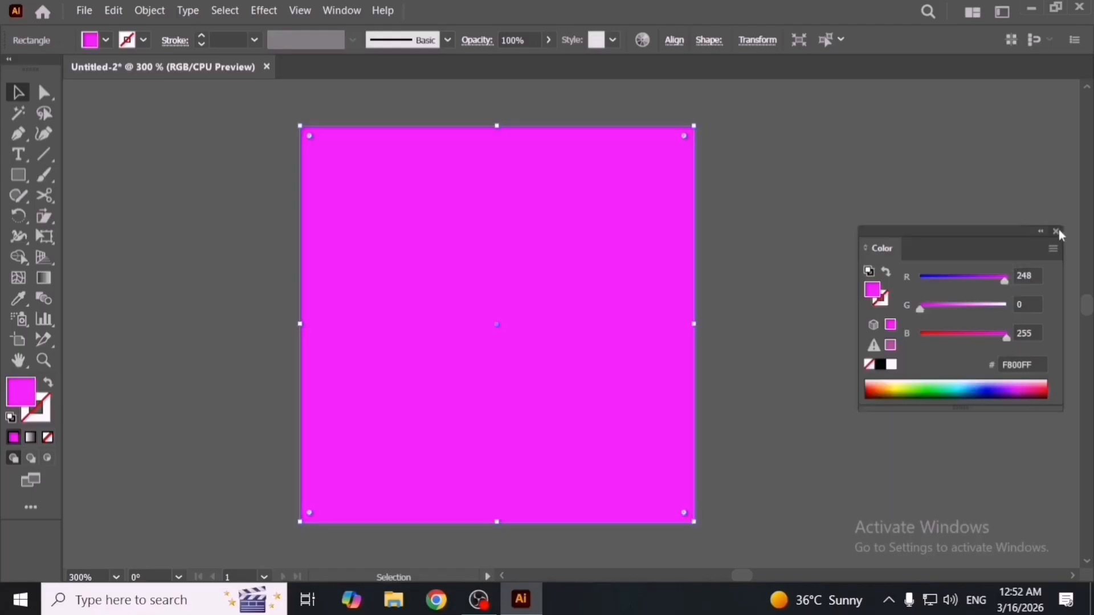
pyautogui.click(1057, 232)
pyautogui.moveTo(527, 375); pyautogui.dragTo(550, 377)
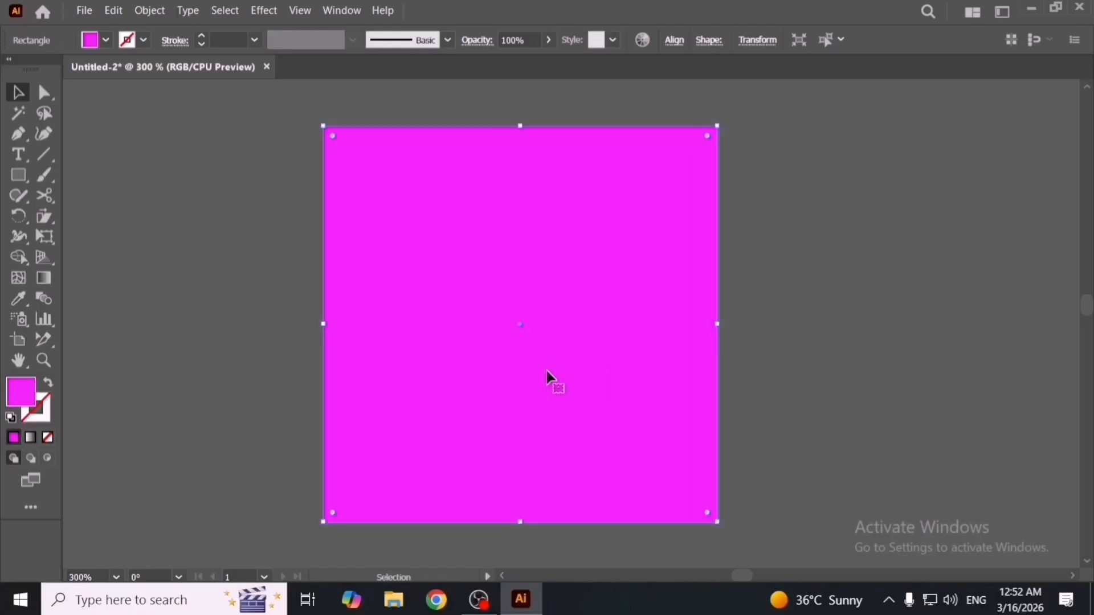
# Try simplifying the magenta square's path to fewer anchor points, and undo it.
pyautogui.click(147, 11)
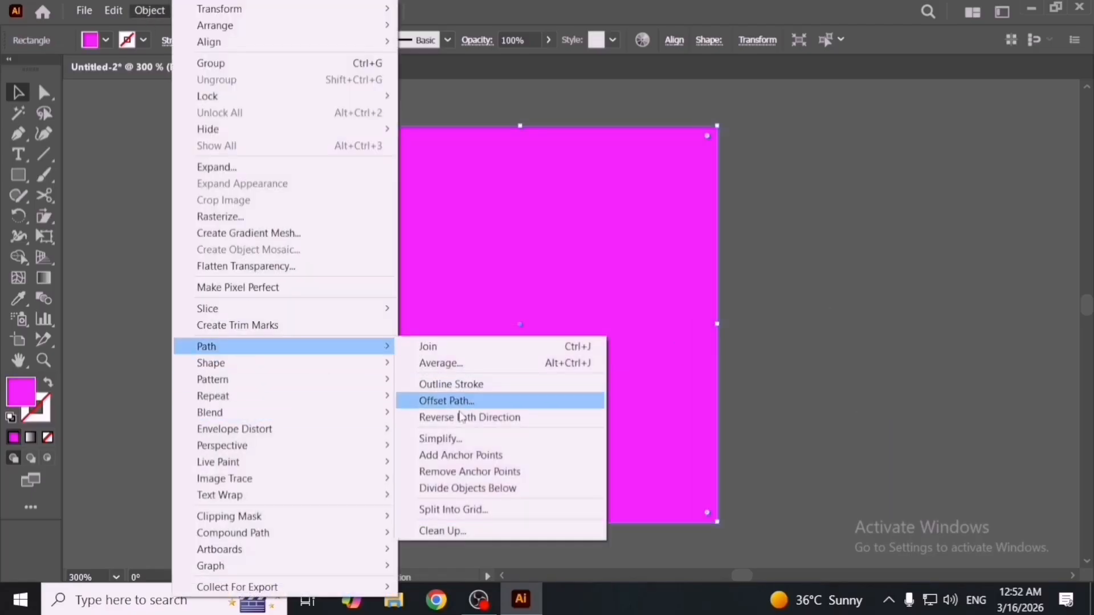
pyautogui.click(537, 438)
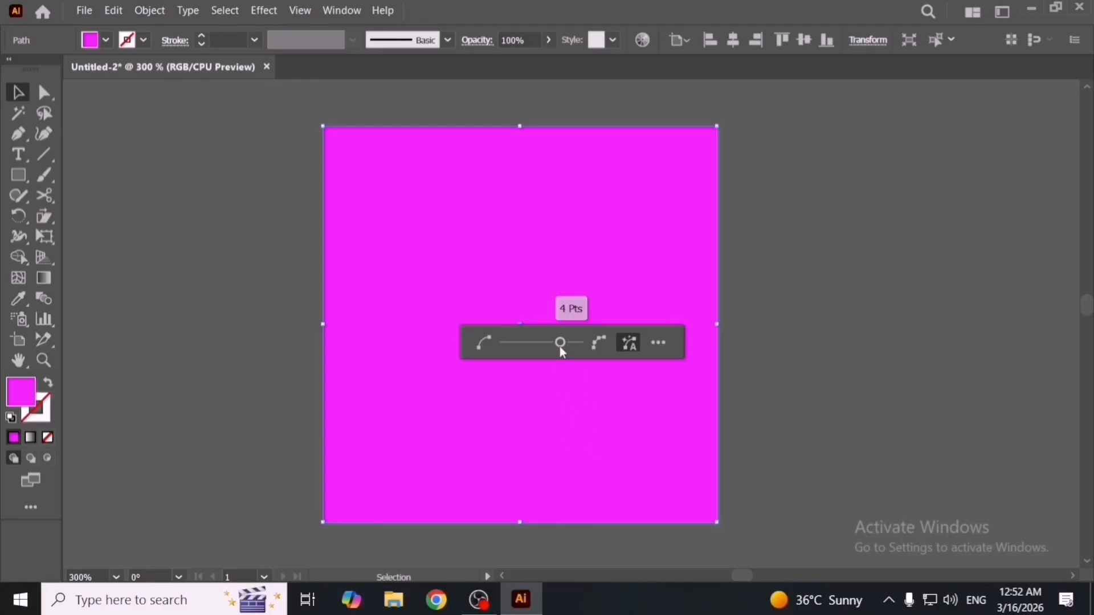
pyautogui.moveTo(545, 343); pyautogui.dragTo(502, 345)
pyautogui.click(820, 335)
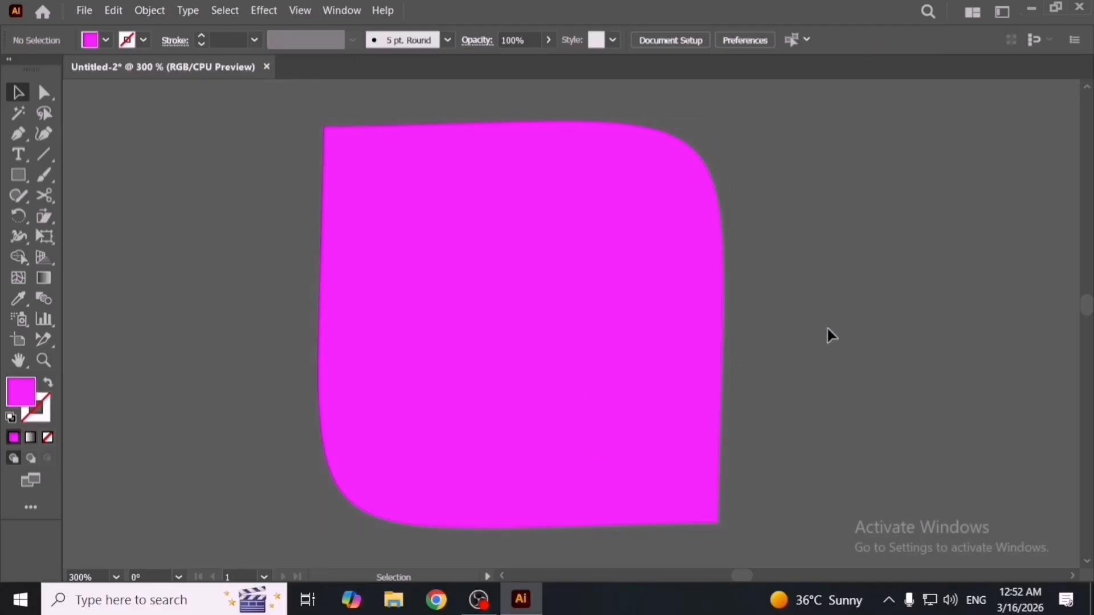
pyautogui.hotkey('ctrl', 'z')
# Simplify the square's path once more, reducing it to 2 points, and undo the simplification.
pyautogui.rightClick(568, 297)
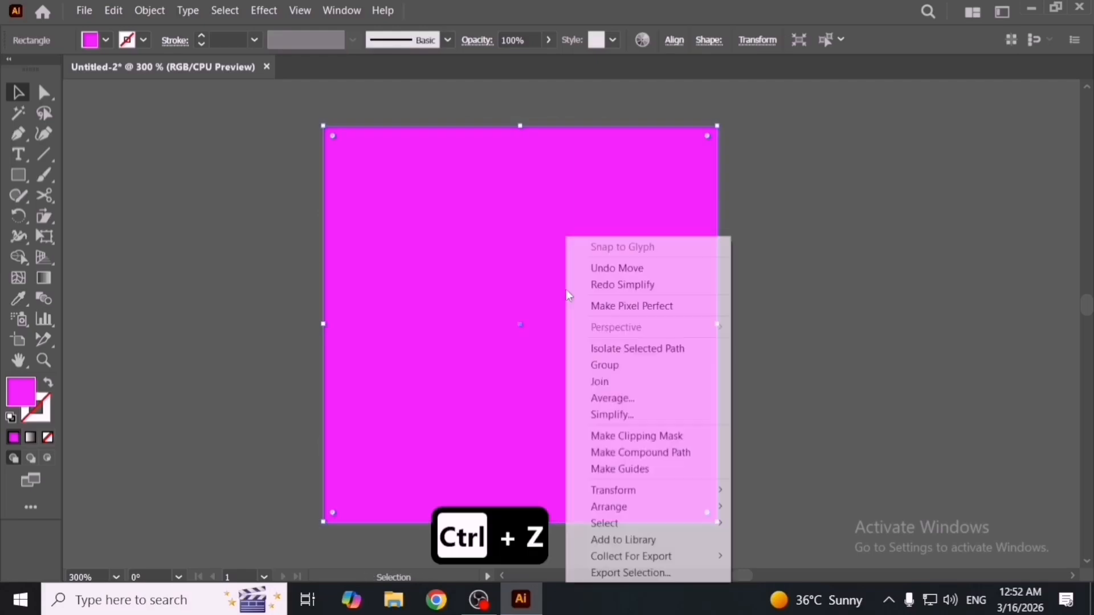
pyautogui.moveTo(507, 285); pyautogui.dragTo(476, 259)
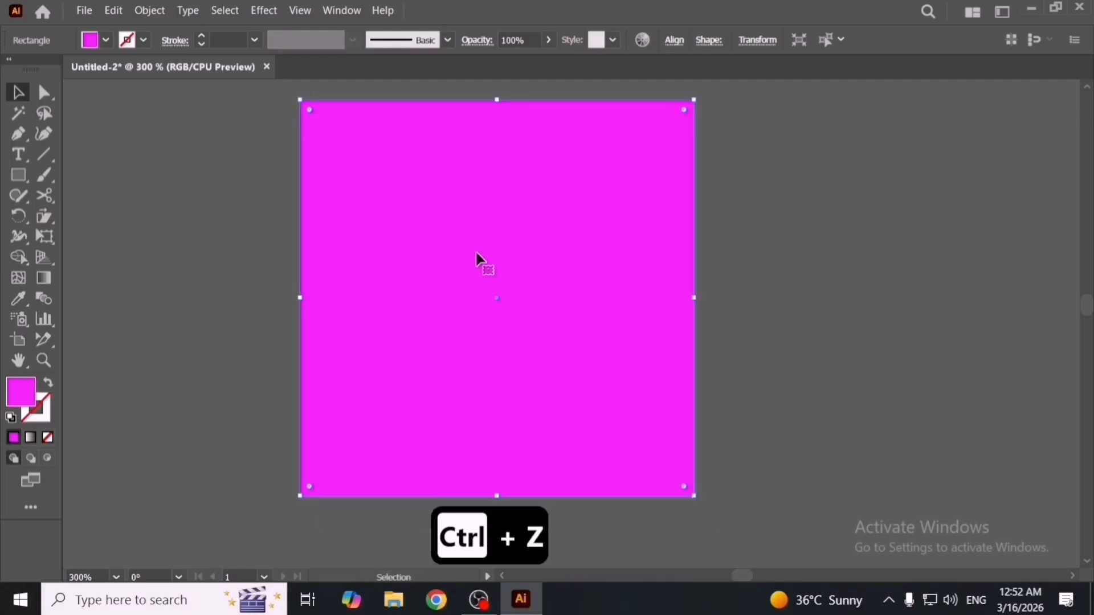
pyautogui.rightClick(461, 195)
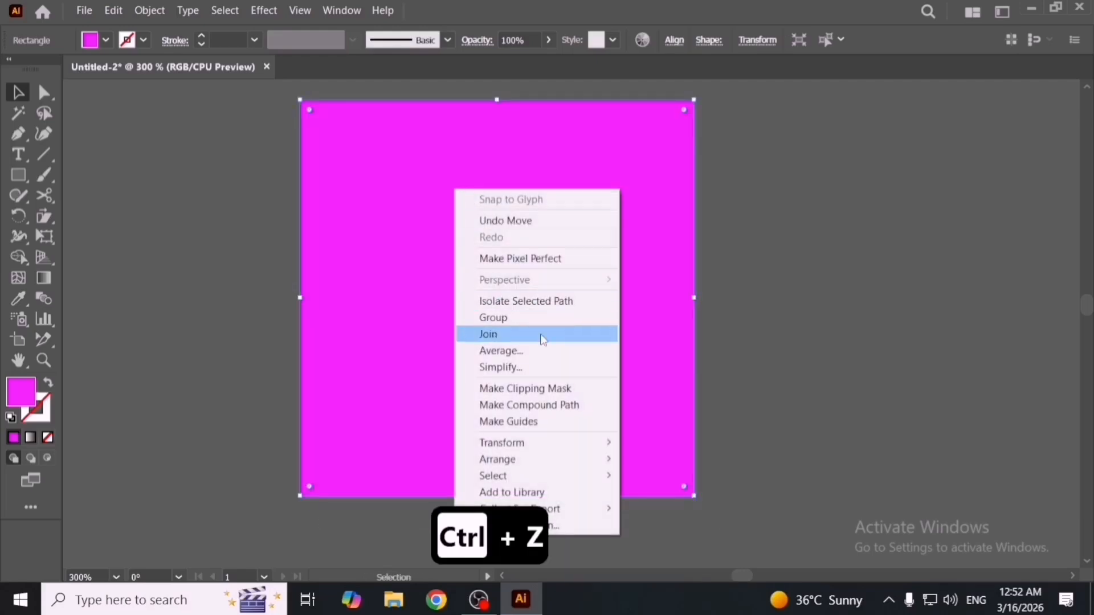
pyautogui.click(556, 368)
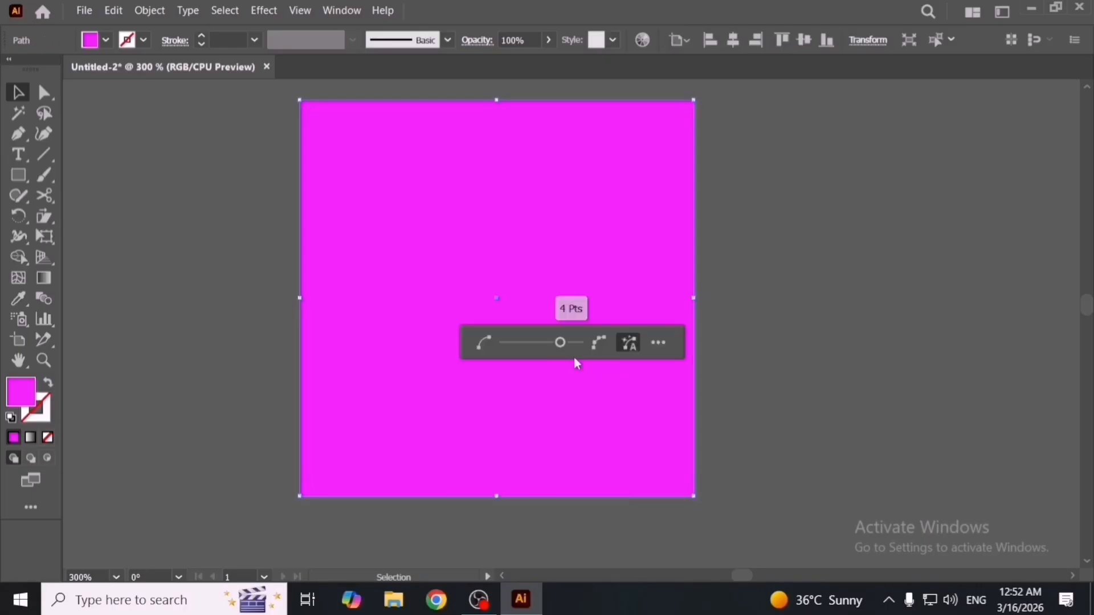
pyautogui.moveTo(559, 344); pyautogui.dragTo(507, 349)
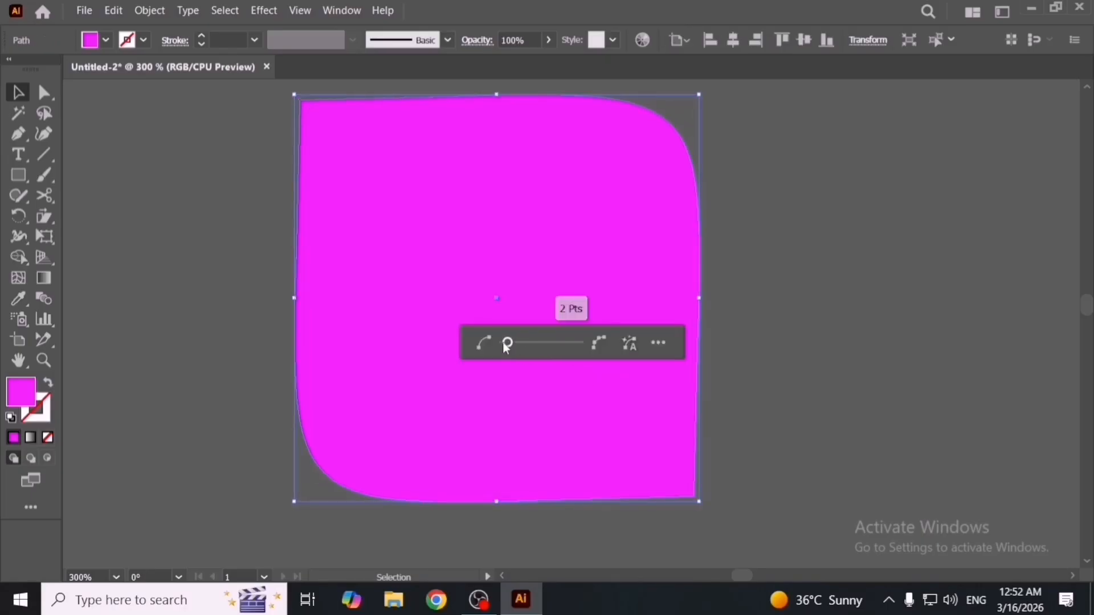
pyautogui.click(726, 342)
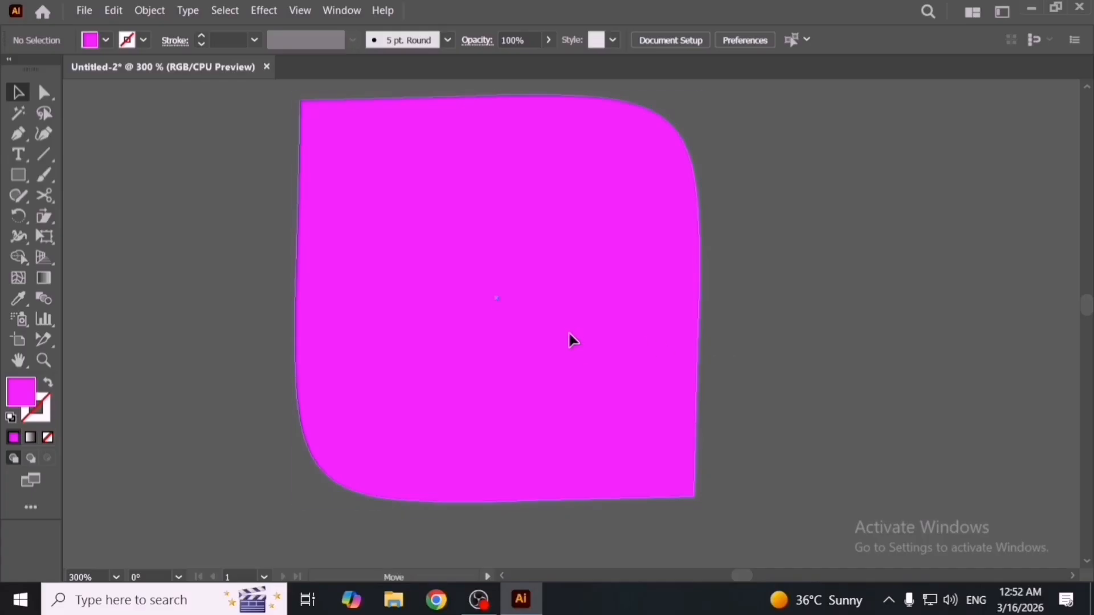
pyautogui.click(572, 339)
pyautogui.hotkey('ctrl', 'z')
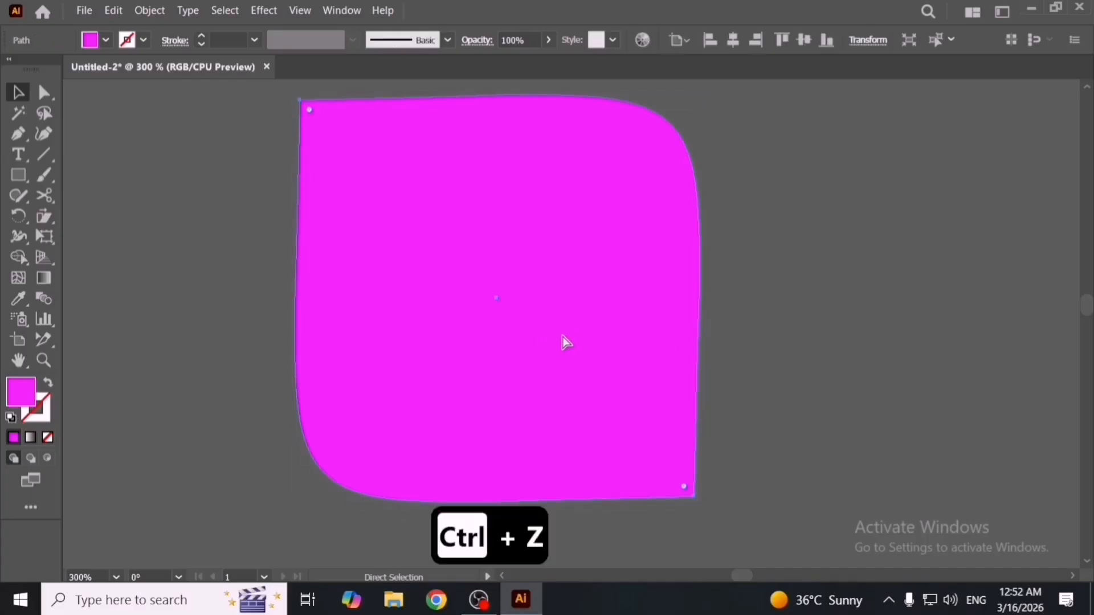
# Collect the magenta square for export as a single asset.
pyautogui.rightClick(432, 96)
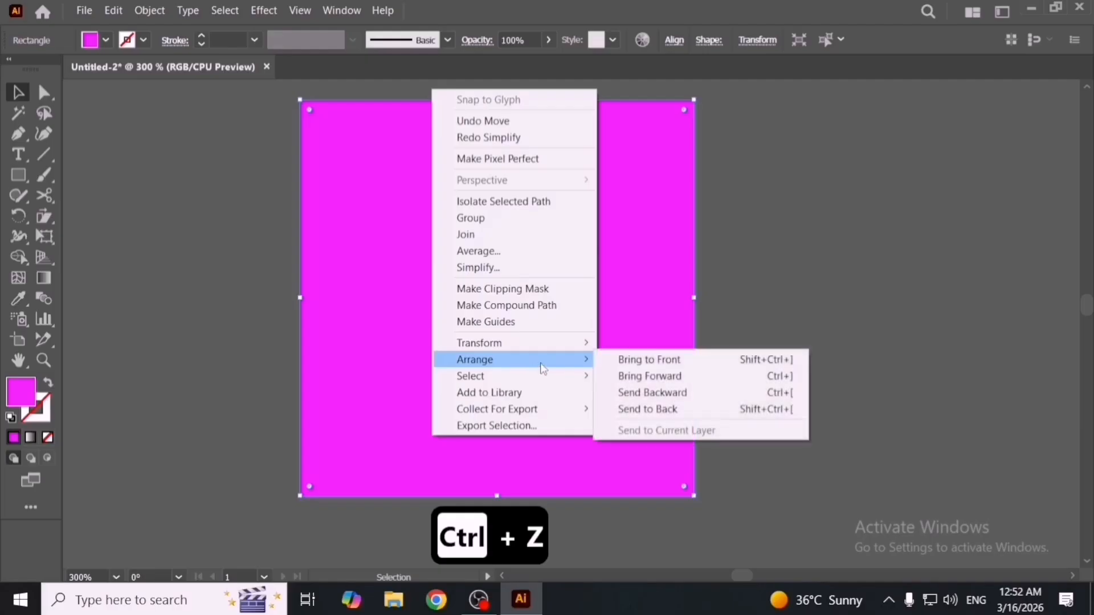
pyautogui.moveTo(542, 381)
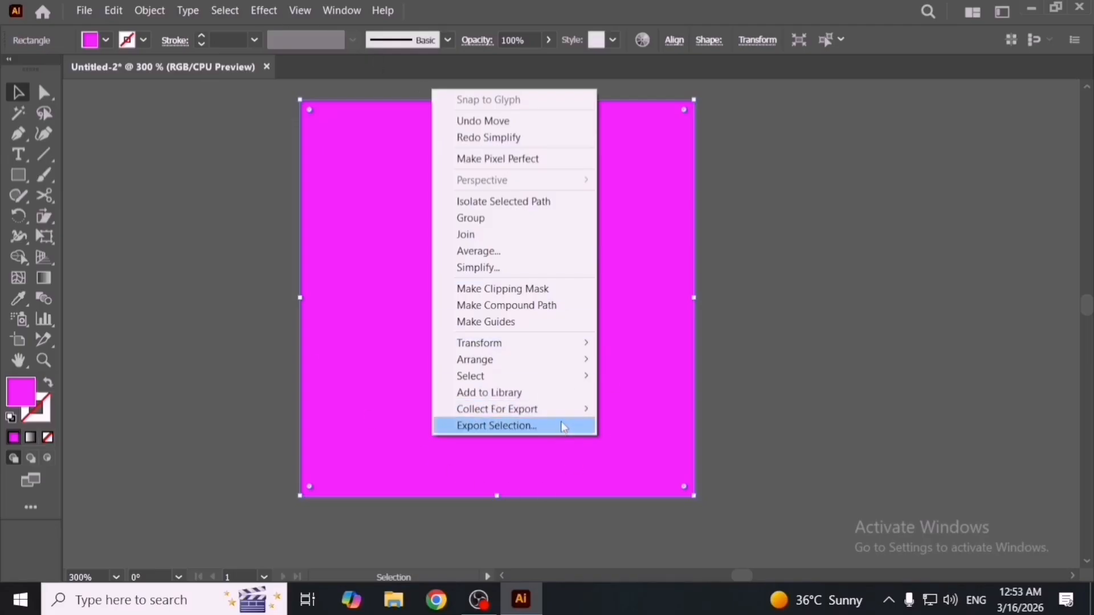
pyautogui.moveTo(562, 412)
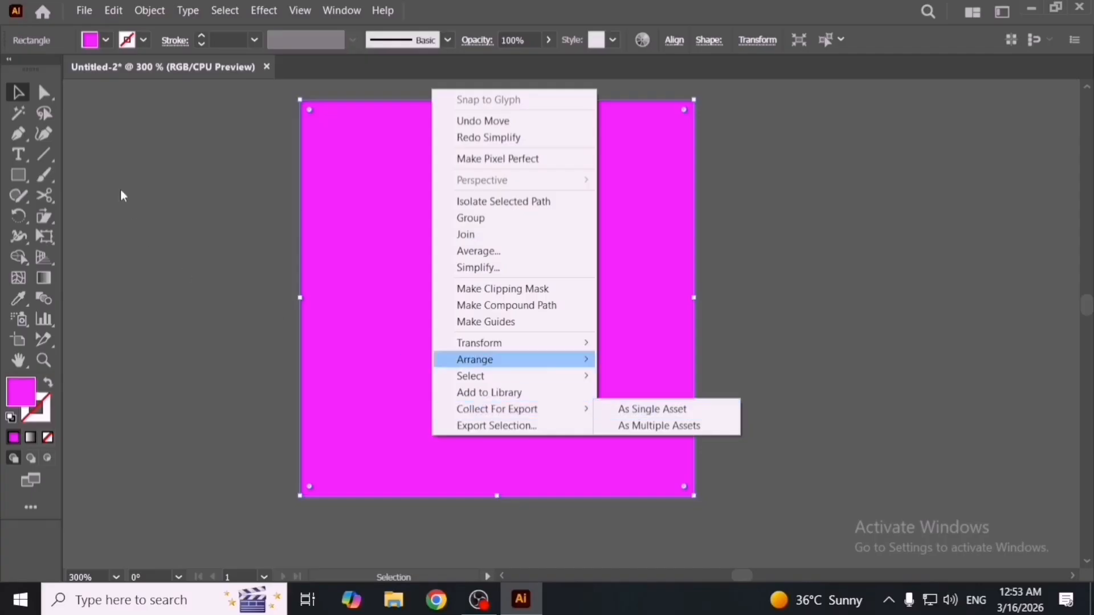
pyautogui.click(140, 11)
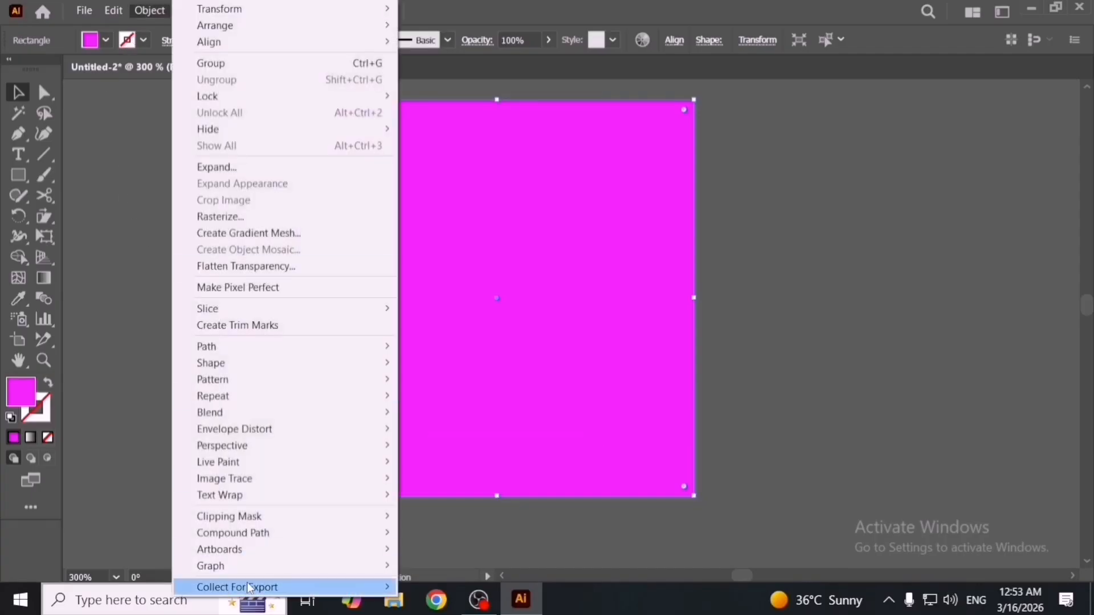
pyautogui.moveTo(249, 588)
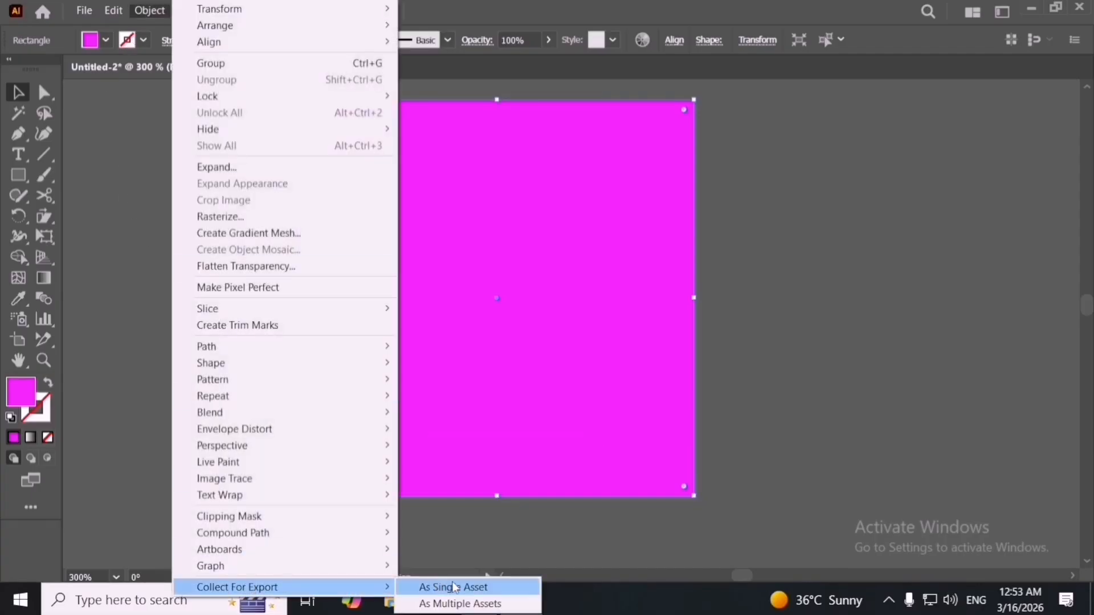
pyautogui.click(491, 588)
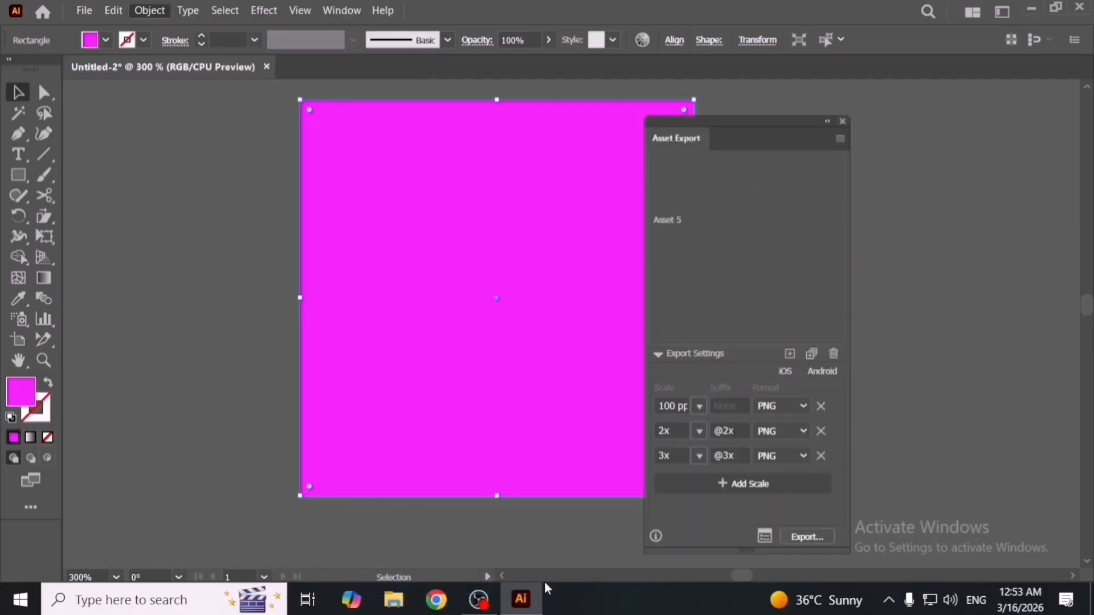
# Deselect the square and reposition the Asset Export panel clear of it.
pyautogui.click(342, 11)
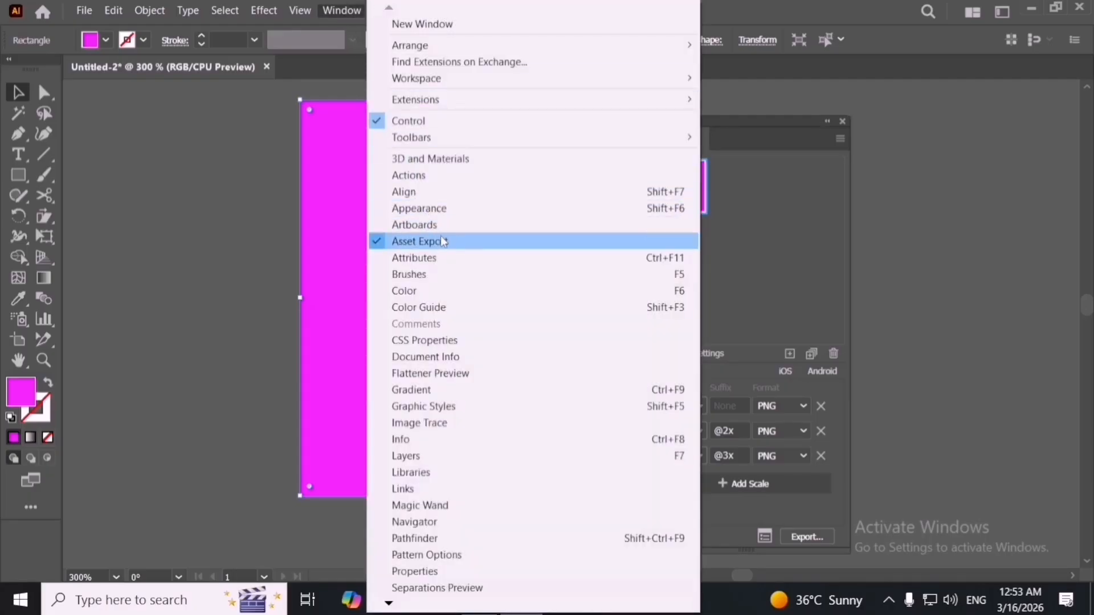
pyautogui.click(870, 265)
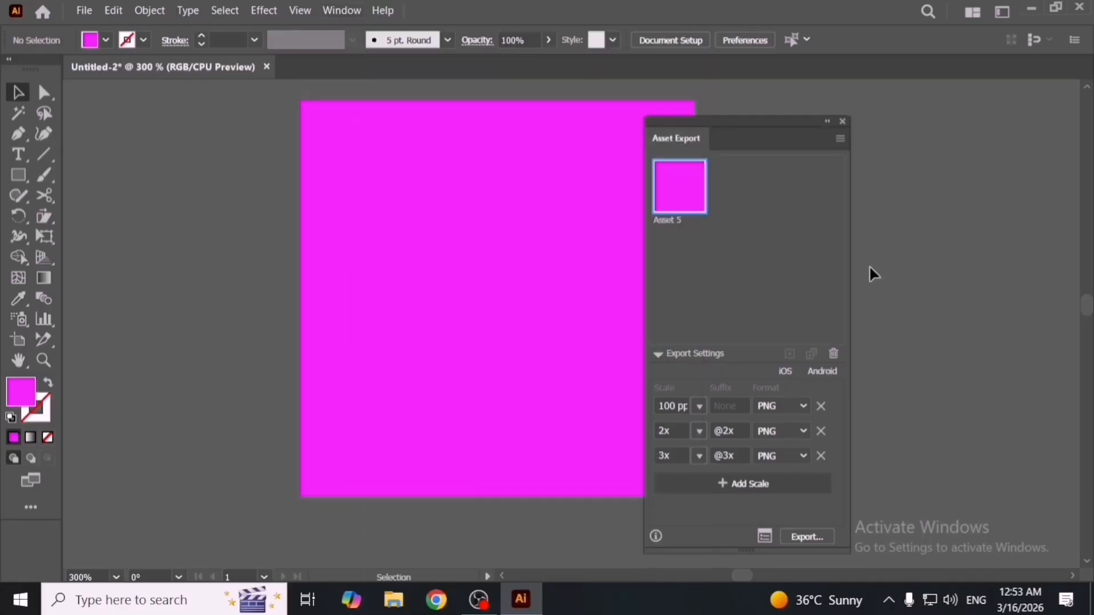
pyautogui.moveTo(765, 136); pyautogui.dragTo(875, 131)
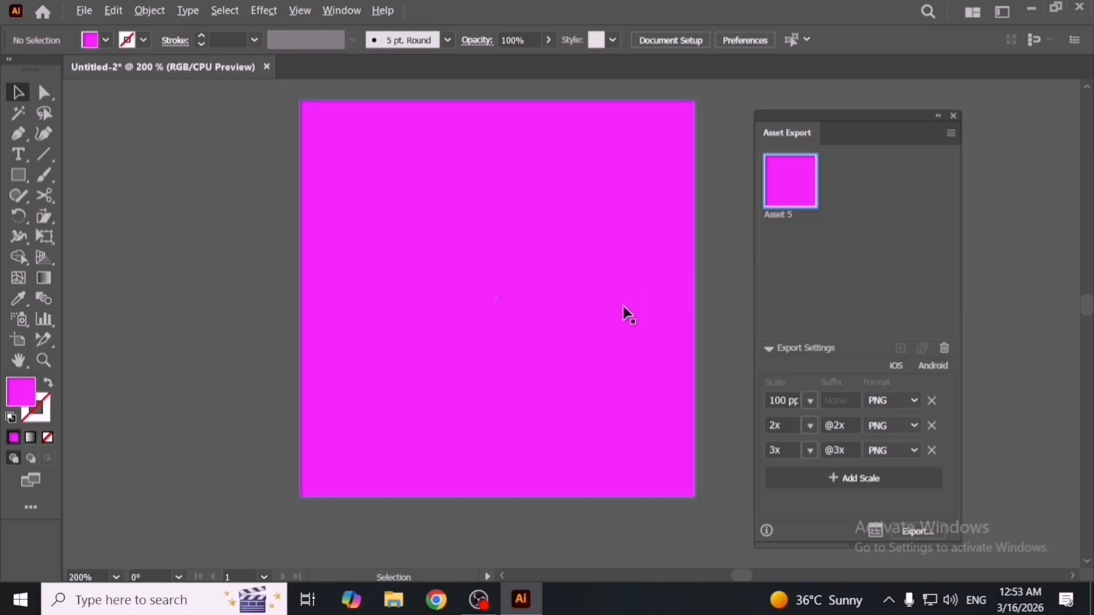
# Duplicate the magenta square to its left and collect both squares for export as multiple assets.
pyautogui.hotkey('ctrl', '1')
pyautogui.moveTo(613, 315); pyautogui.dragTo(400, 323)
pyautogui.moveTo(379, 183); pyautogui.dragTo(691, 341)
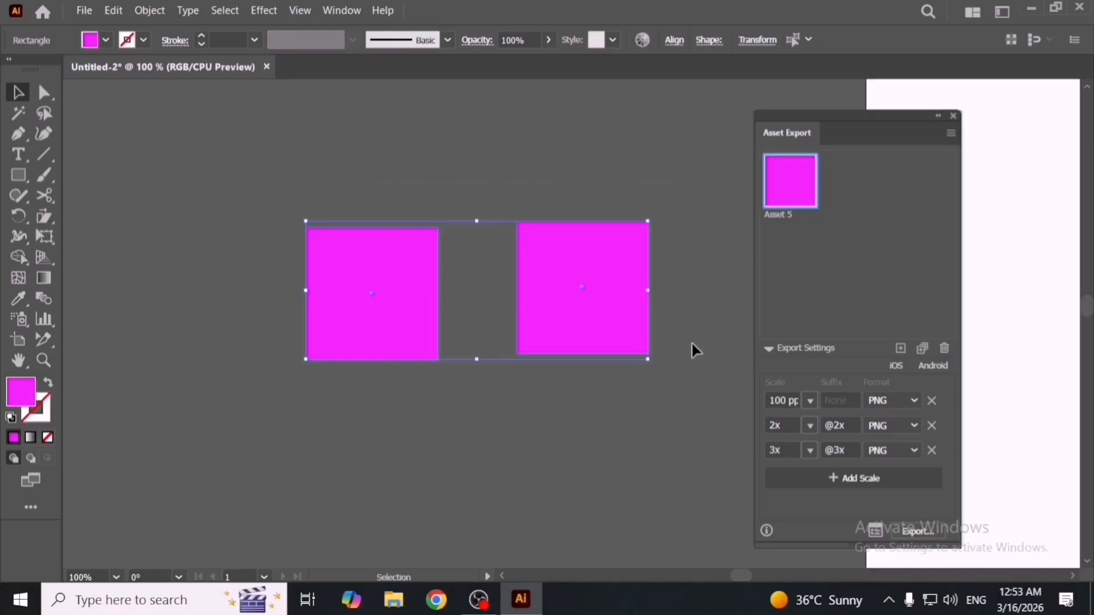
pyautogui.click(151, 11)
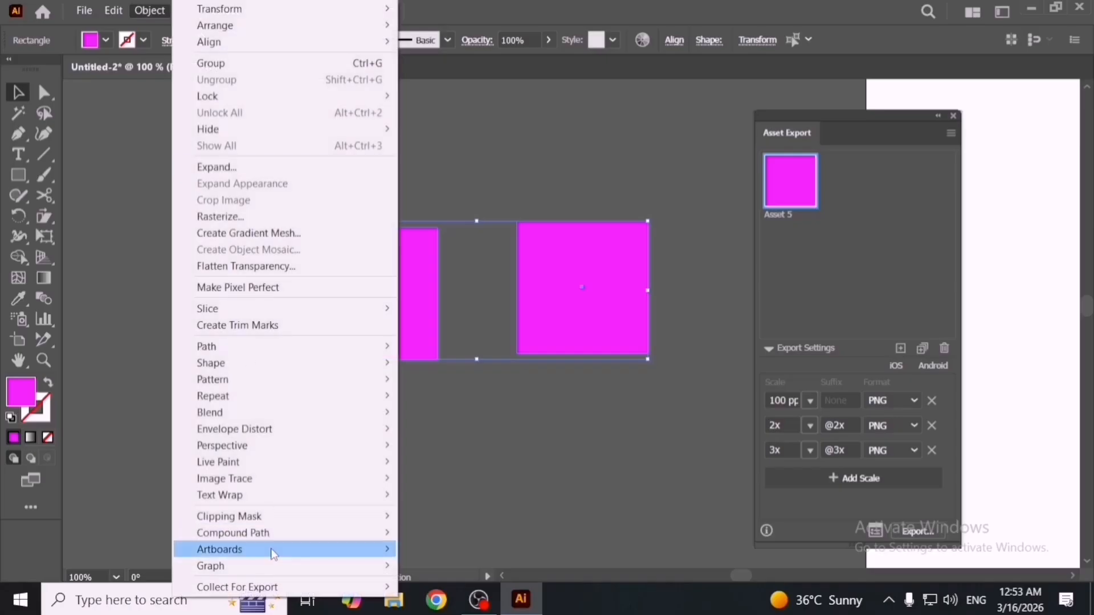
pyautogui.moveTo(319, 582)
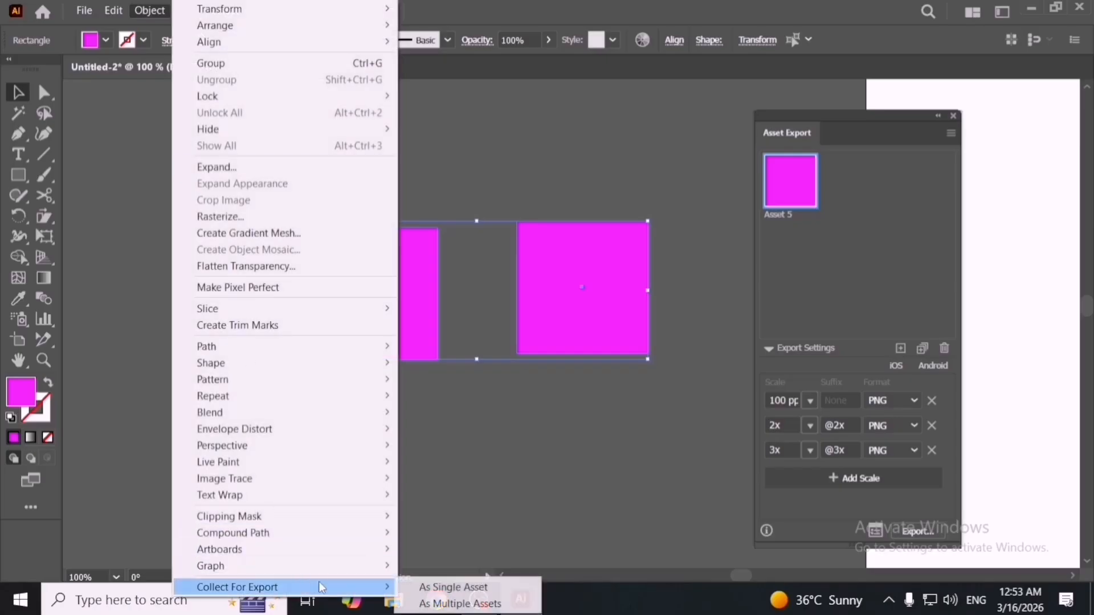
pyautogui.click(465, 604)
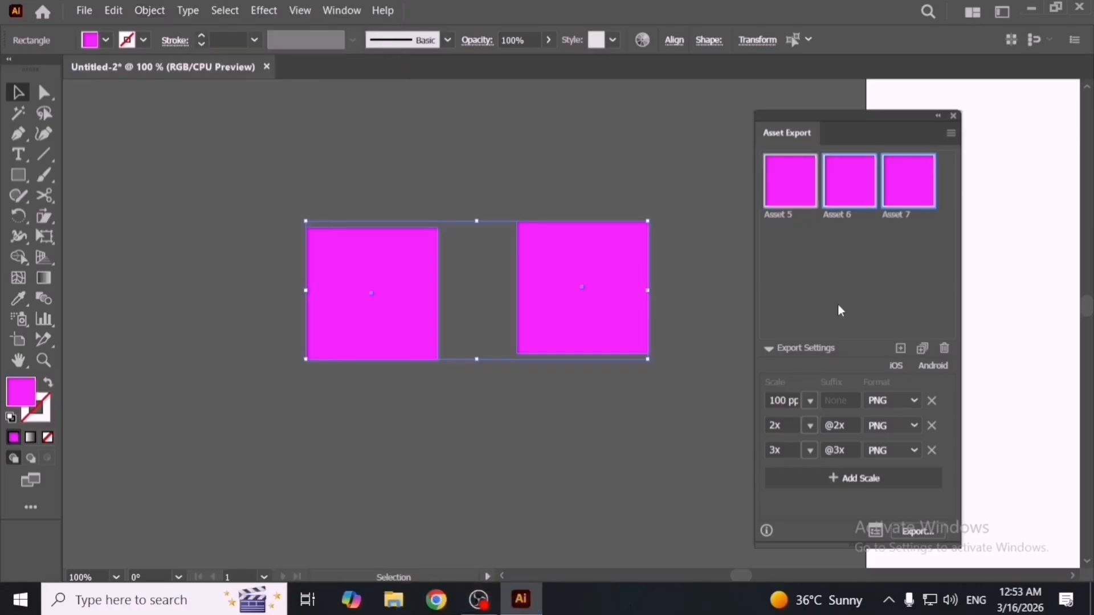
# Remove all three collected assets from Asset Export and deselect the squares.
pyautogui.keyDown('shift'); pyautogui.click(792, 190); pyautogui.keyUp('shift')
pyautogui.click(945, 349)
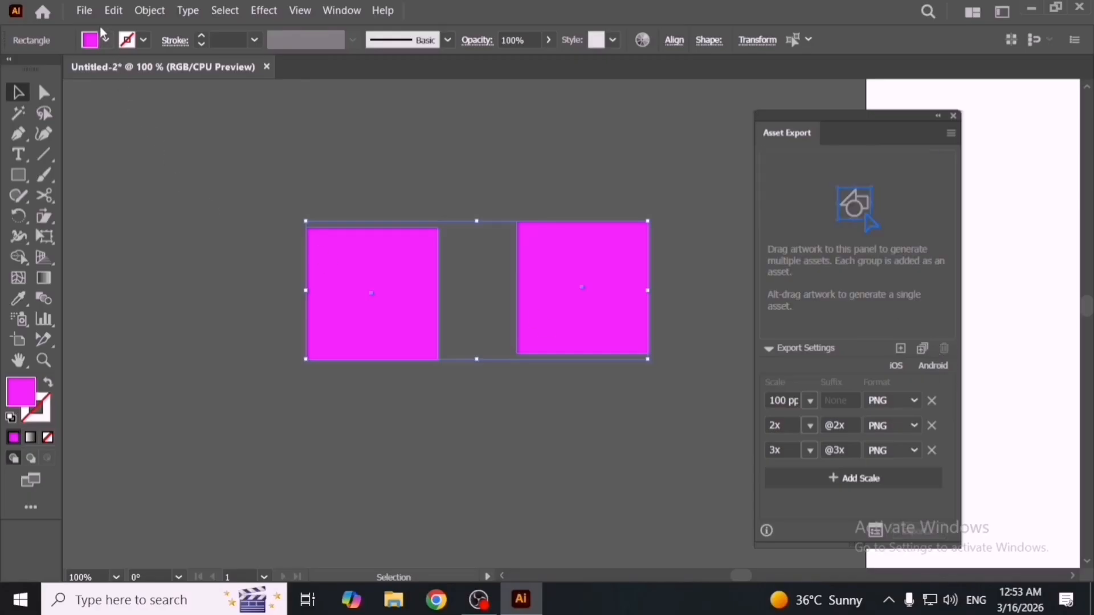
pyautogui.click(85, 10)
pyautogui.click(388, 457)
pyautogui.click(388, 457)
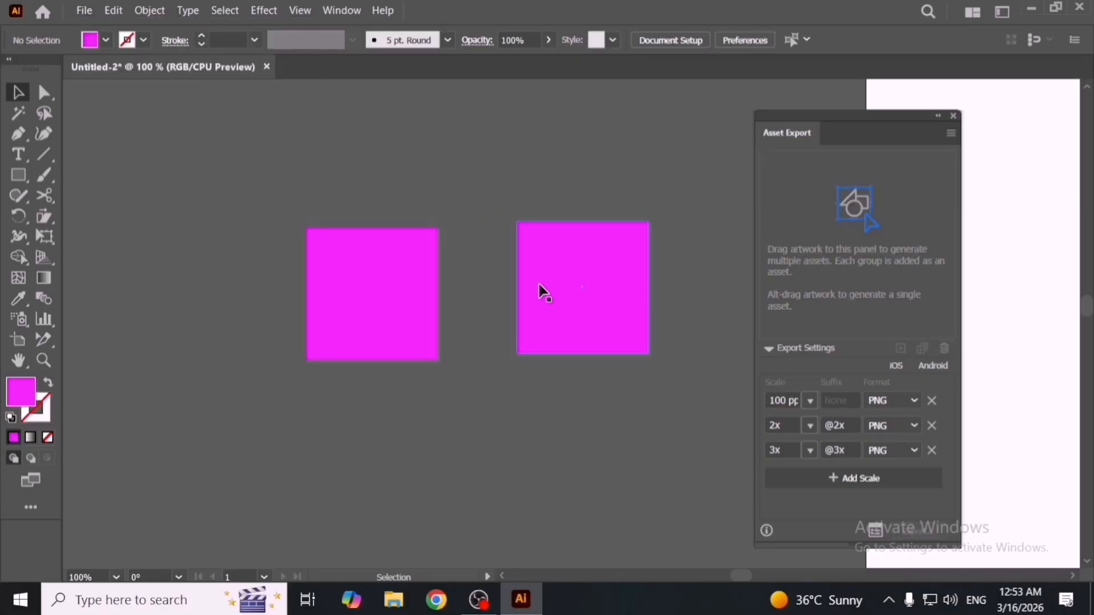
# Delete the right-hand magenta square and close the Asset Export panel, leaving the remaining square selected.
pyautogui.click(540, 291)
pyautogui.press('Delete')
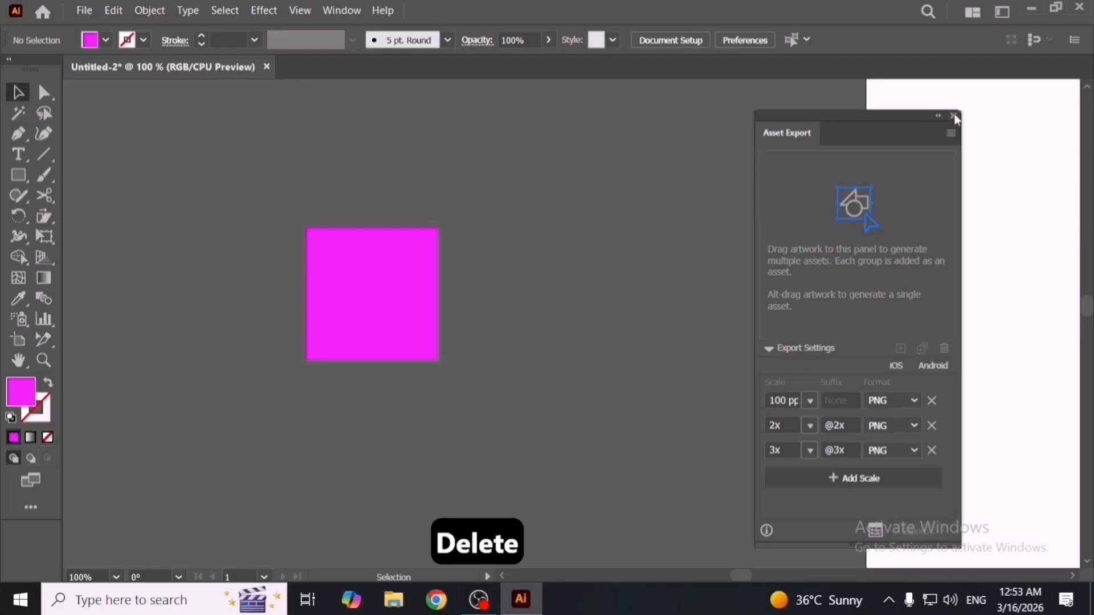
pyautogui.click(954, 116)
pyautogui.moveTo(425, 314); pyautogui.dragTo(541, 359)
pyautogui.scroll(2, 493, 334)
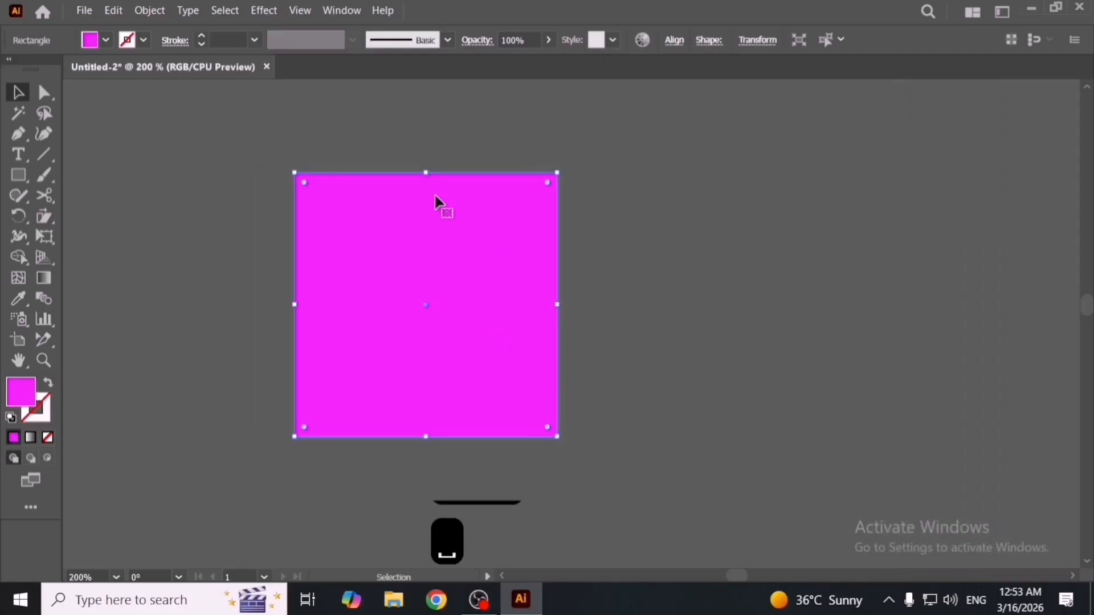
# Try simplifying the magenta square's path with the Simplify slider at its minimum, and undo the result.
pyautogui.click(163, 14)
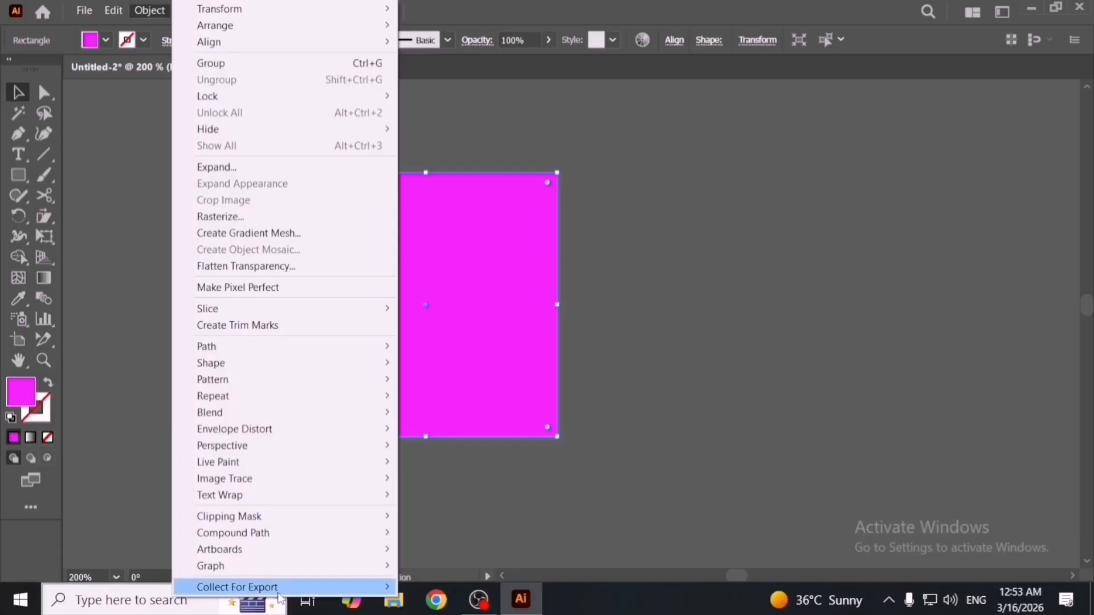
pyautogui.moveTo(279, 592)
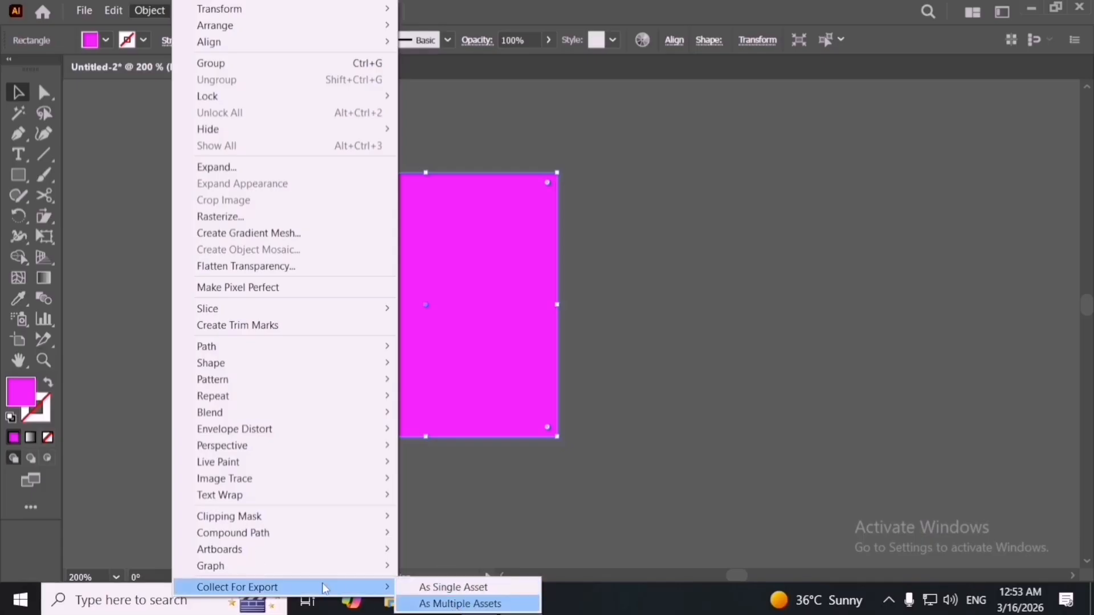
pyautogui.moveTo(288, 353)
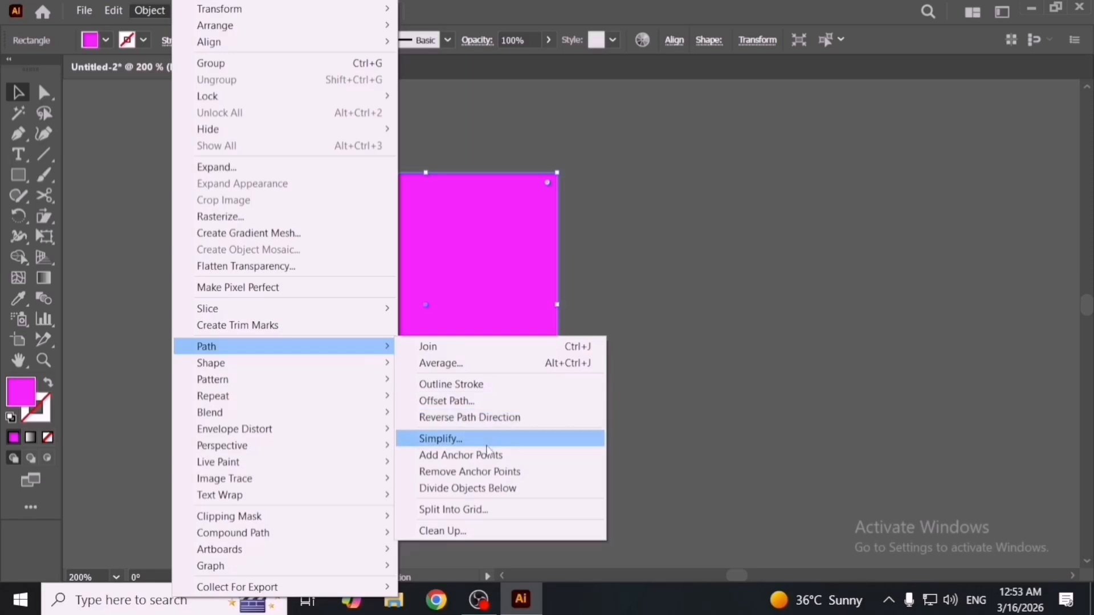
pyautogui.click(487, 448)
pyautogui.moveTo(570, 349); pyautogui.dragTo(499, 347)
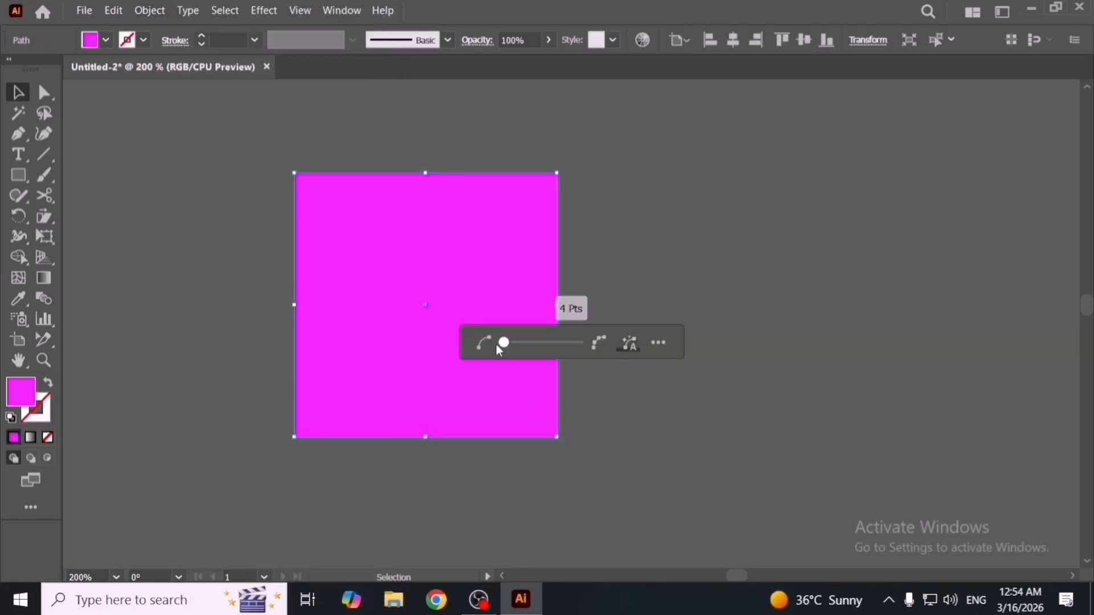
pyautogui.click(633, 411)
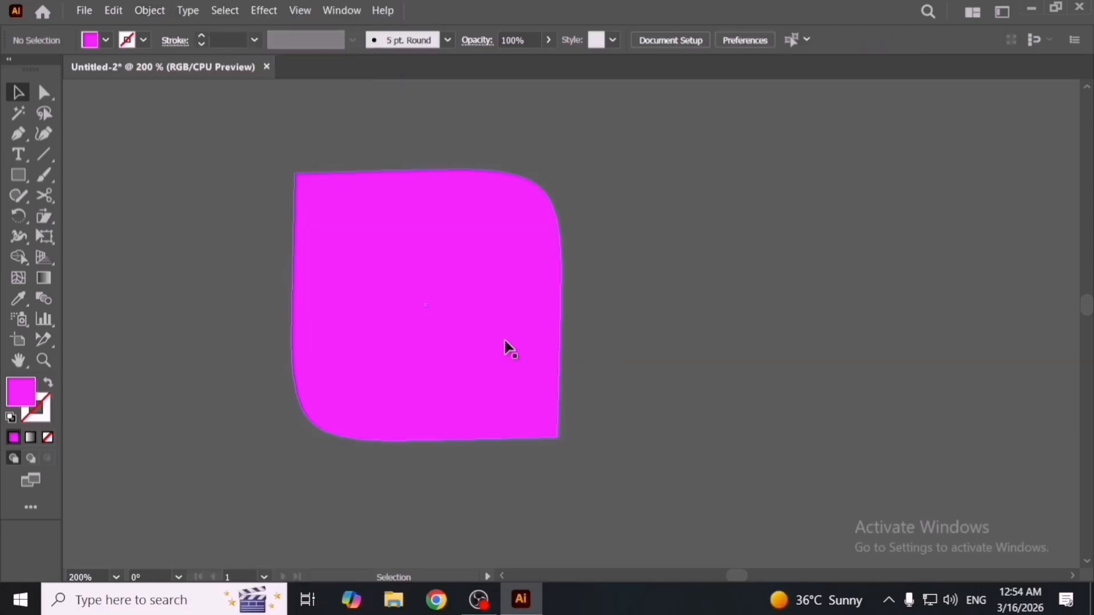
pyautogui.hotkey('ctrl', 'z')
# Move the magenta square slightly to the right.
pyautogui.click(150, 10)
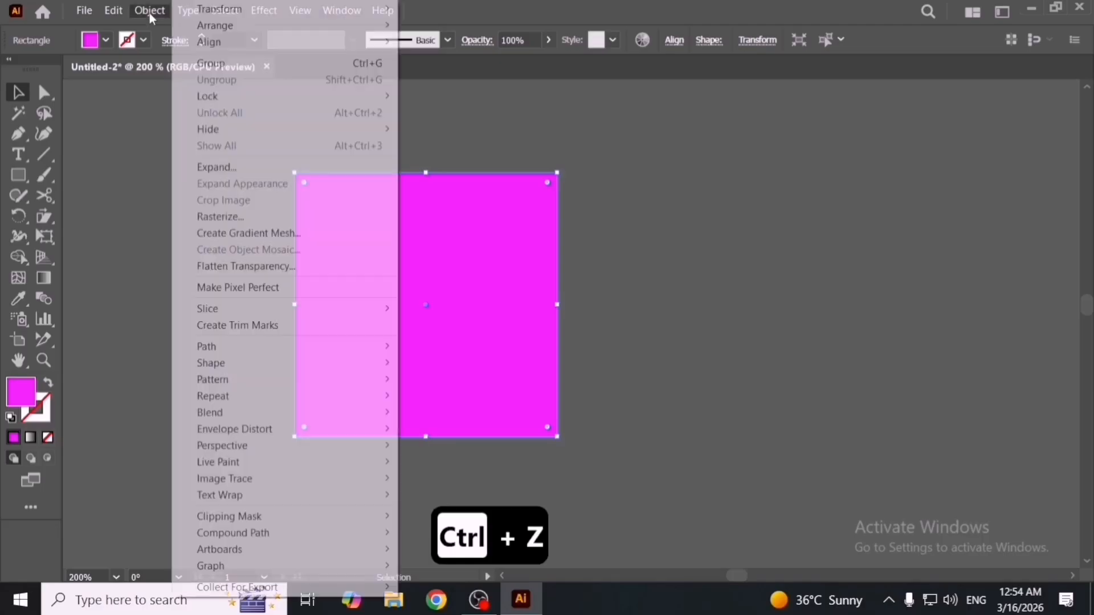
pyautogui.click(561, 381)
pyautogui.moveTo(513, 378); pyautogui.dragTo(565, 382)
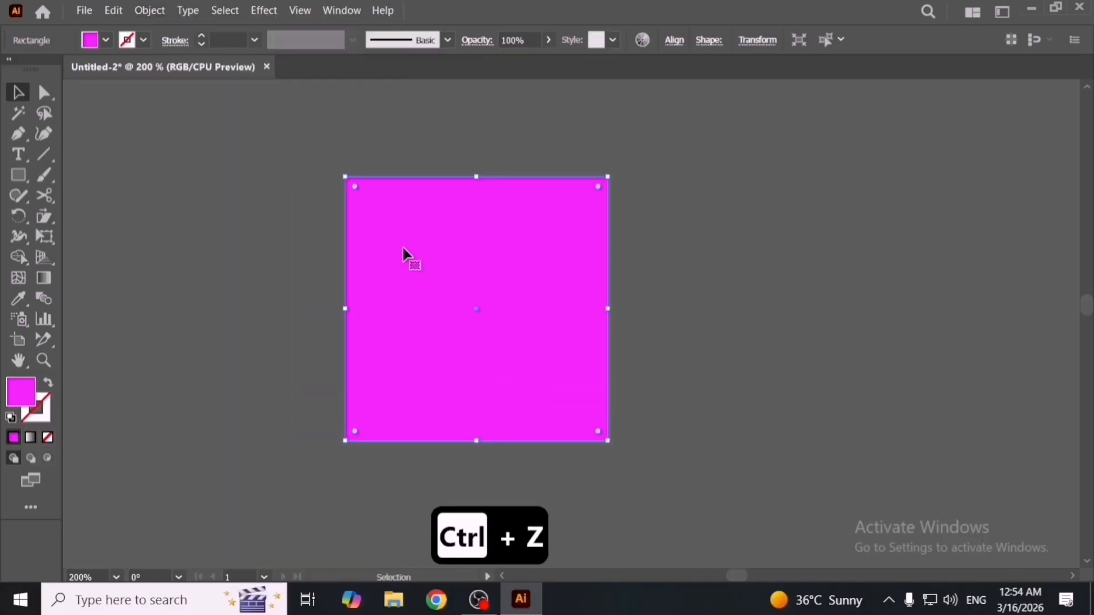
# Show the square's corner anchors with Direct Selection, try pulling its top edge upward, and undo the change.
pyautogui.click(667, 210)
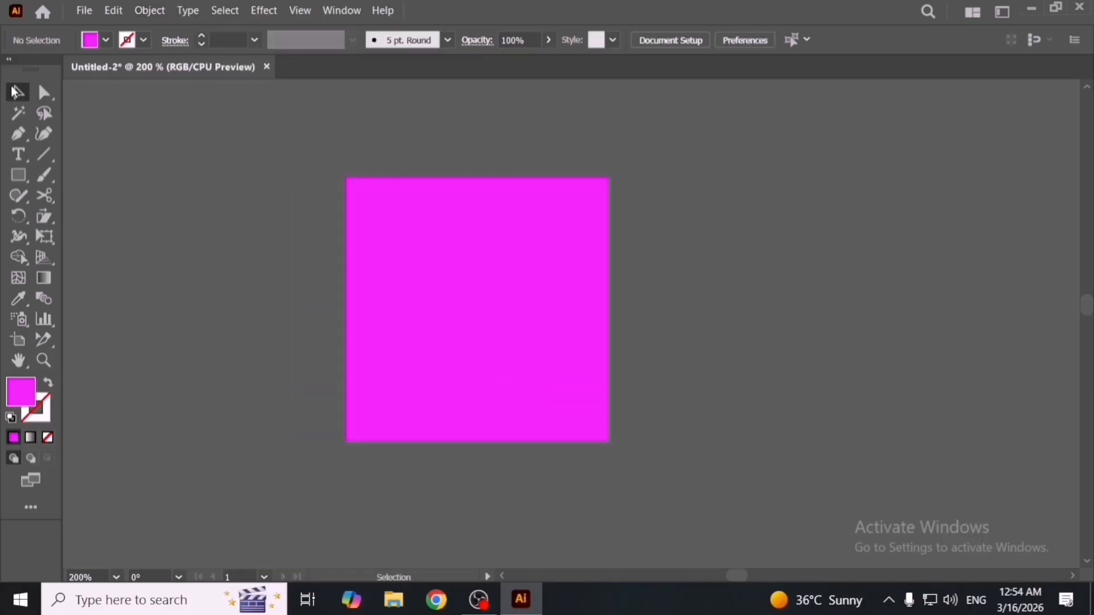
pyautogui.click(44, 92)
pyautogui.moveTo(216, 147); pyautogui.dragTo(687, 484)
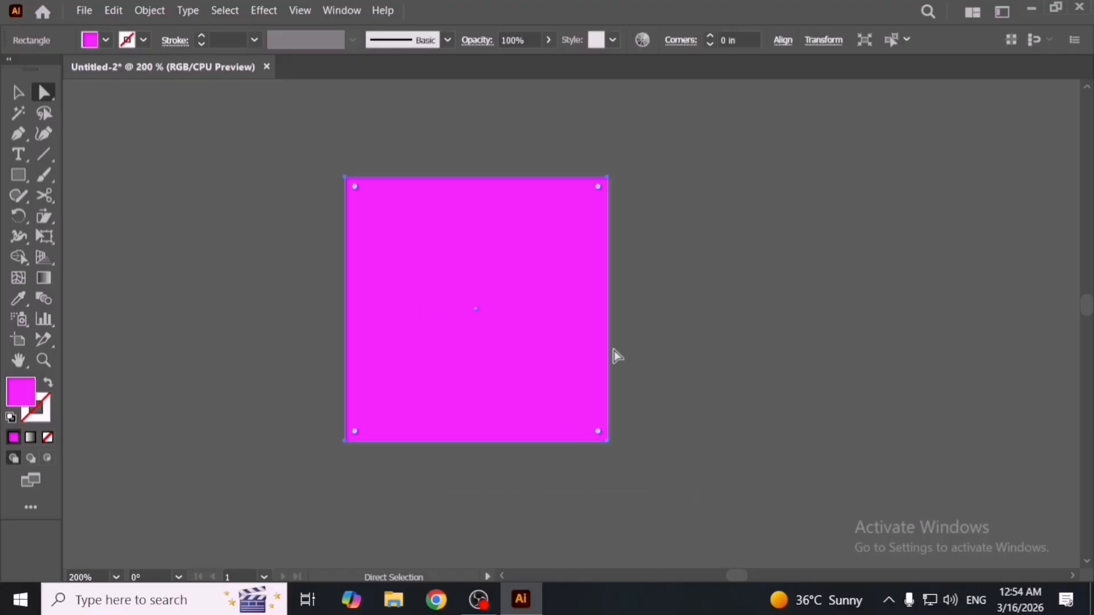
pyautogui.click(364, 130)
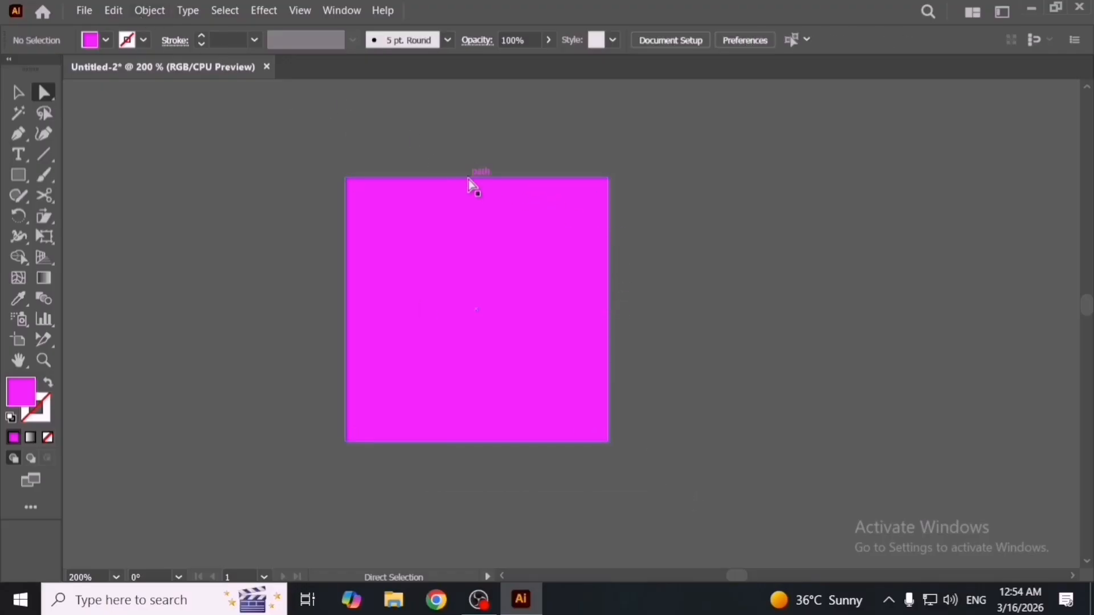
pyautogui.moveTo(471, 180); pyautogui.dragTo(471, 142)
pyautogui.hotkey('ctrl', 'z')
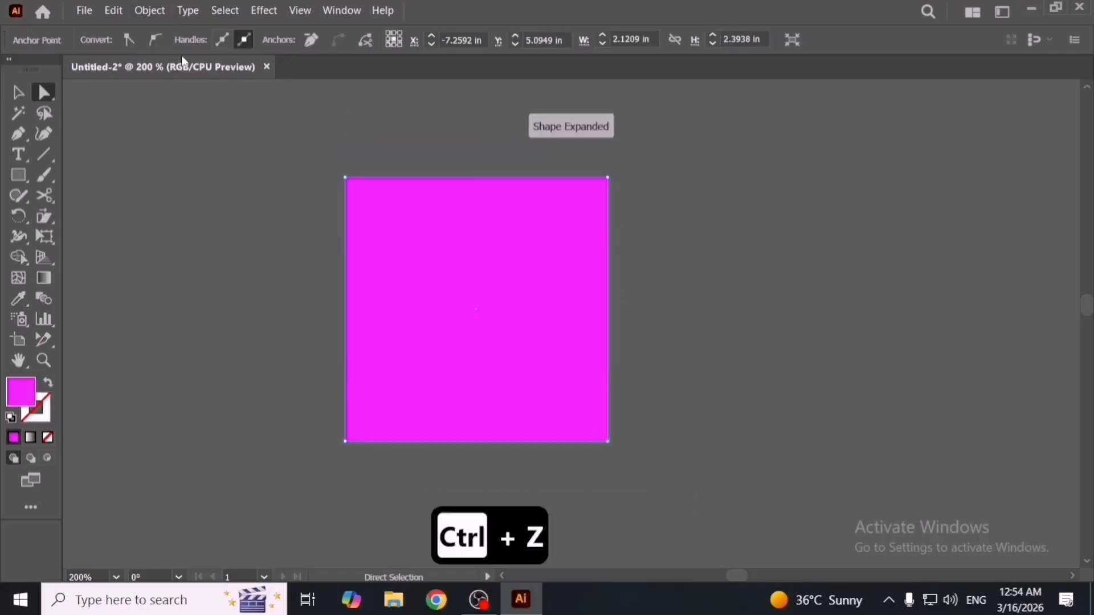
# Add anchor points at the midpoints of the square's sides with Add Anchor Points and deselect it.
pyautogui.press('v')
pyautogui.click(149, 10)
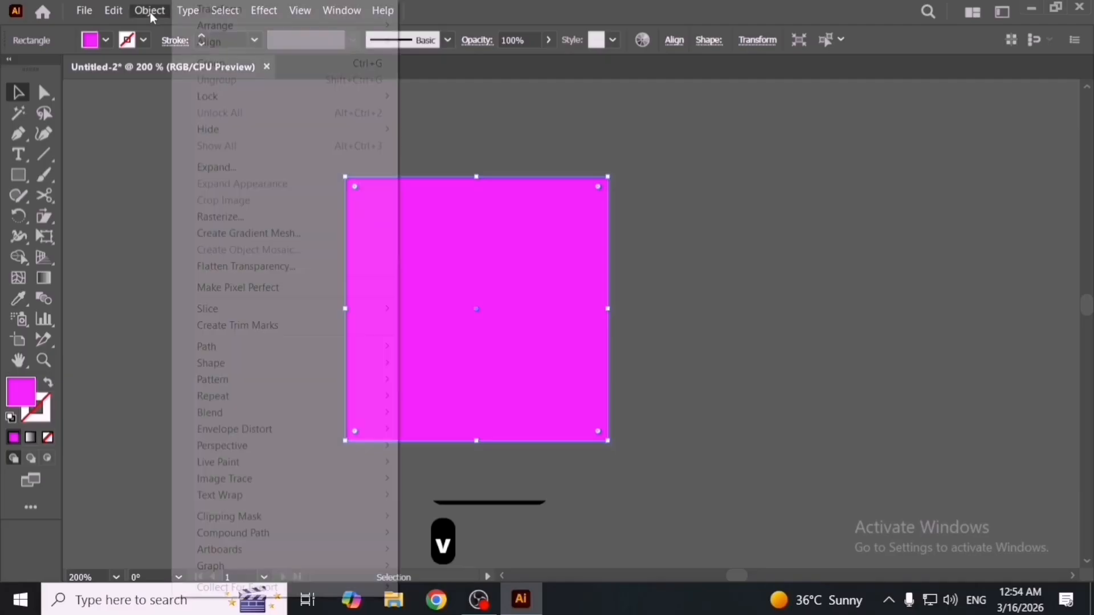
pyautogui.moveTo(281, 347)
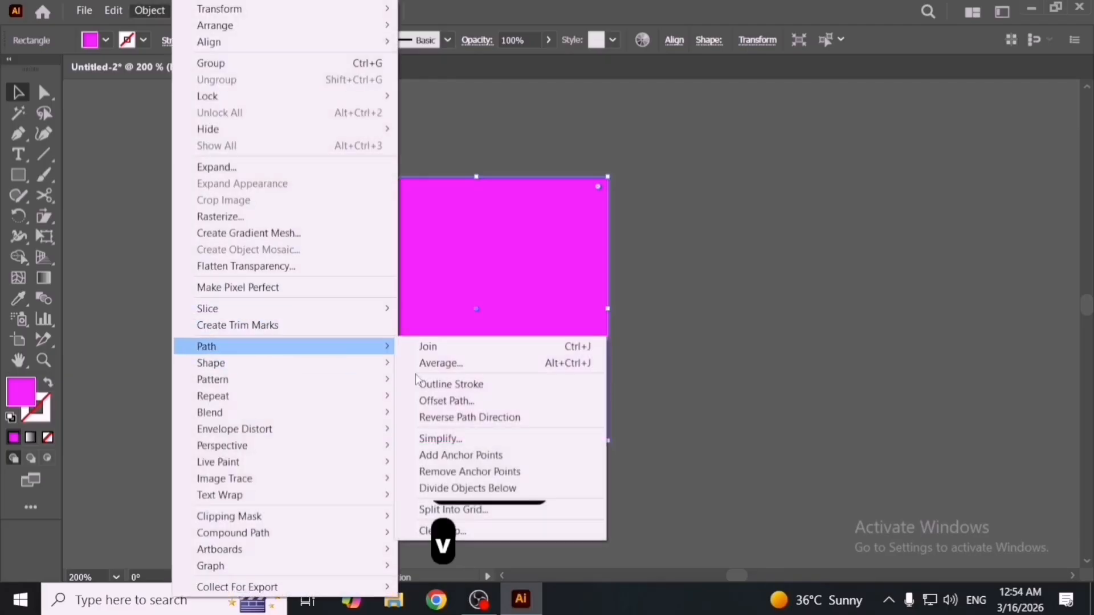
pyautogui.click(497, 456)
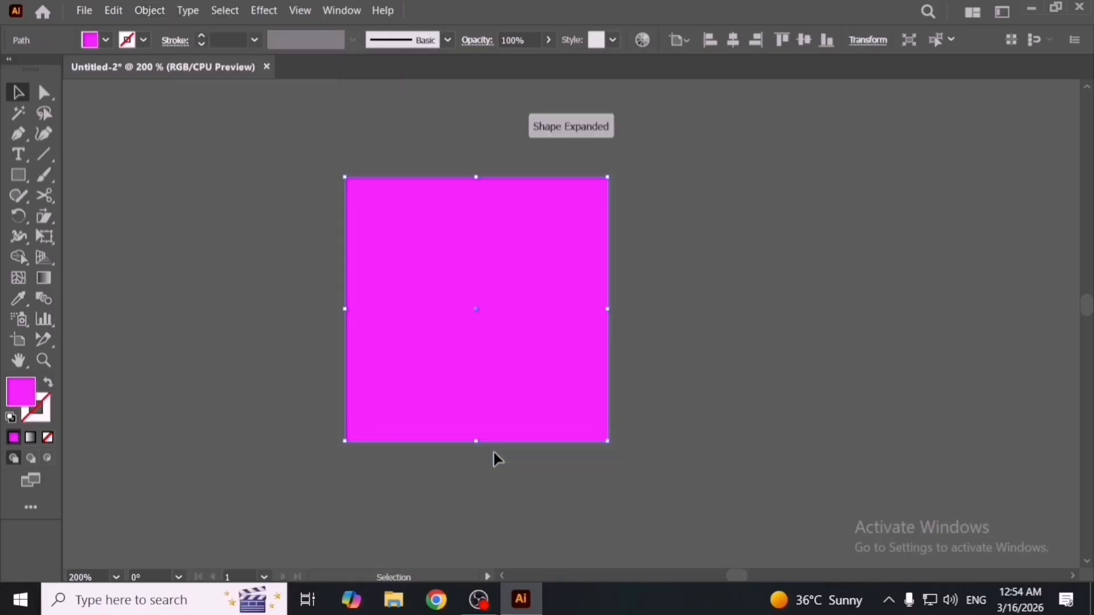
pyautogui.click(684, 370)
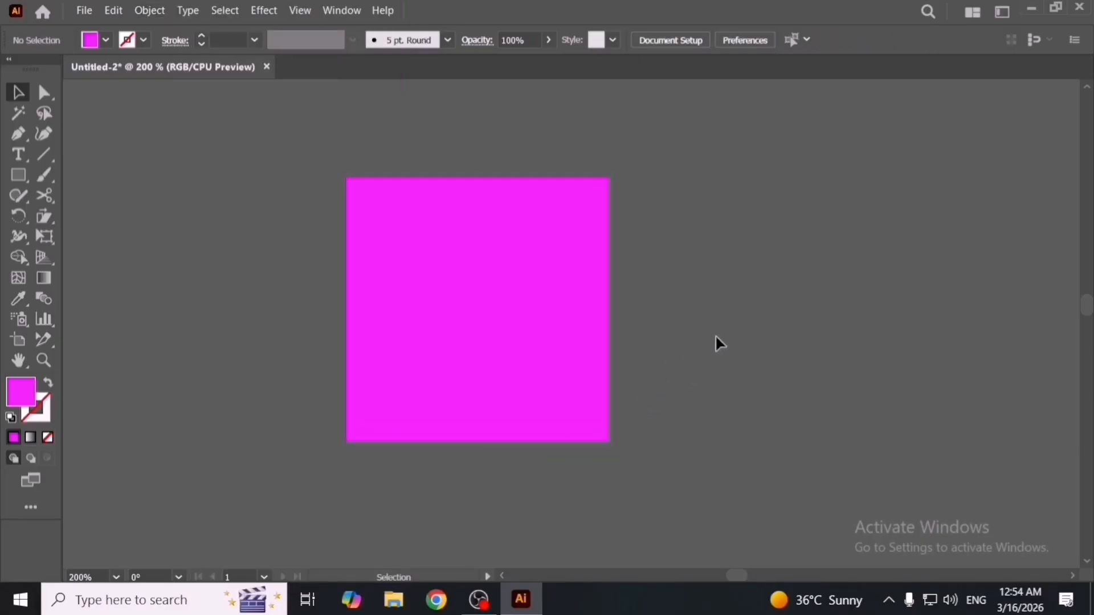
# Try pulling the square's top-middle anchor upward with Direct Selection and undo the test edits.
pyautogui.press('a')
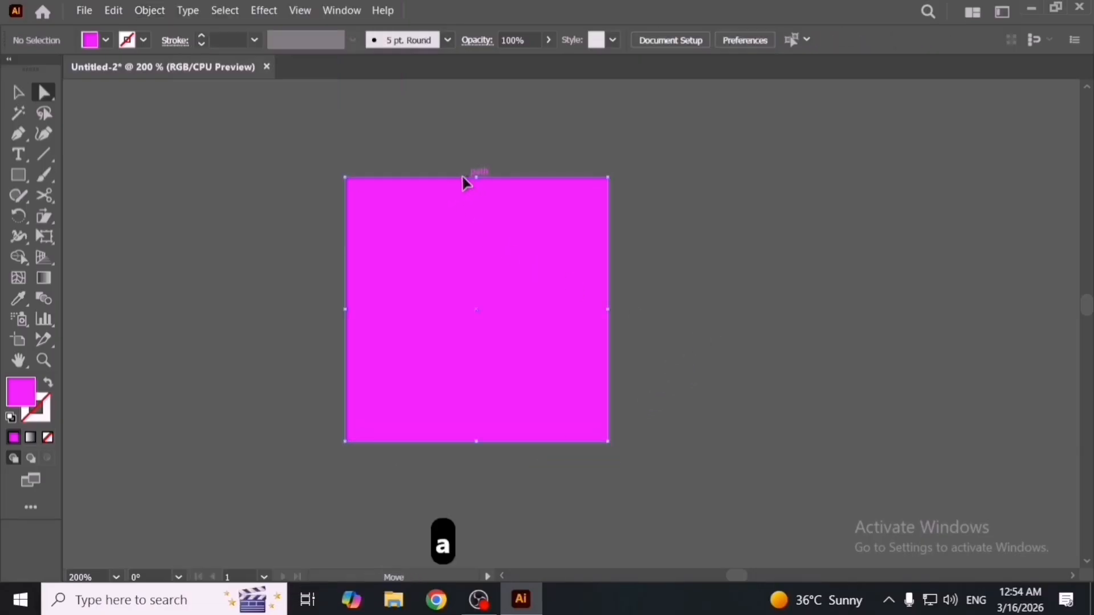
pyautogui.moveTo(464, 181); pyautogui.dragTo(462, 141)
pyautogui.hotkey('ctrl', 'z')
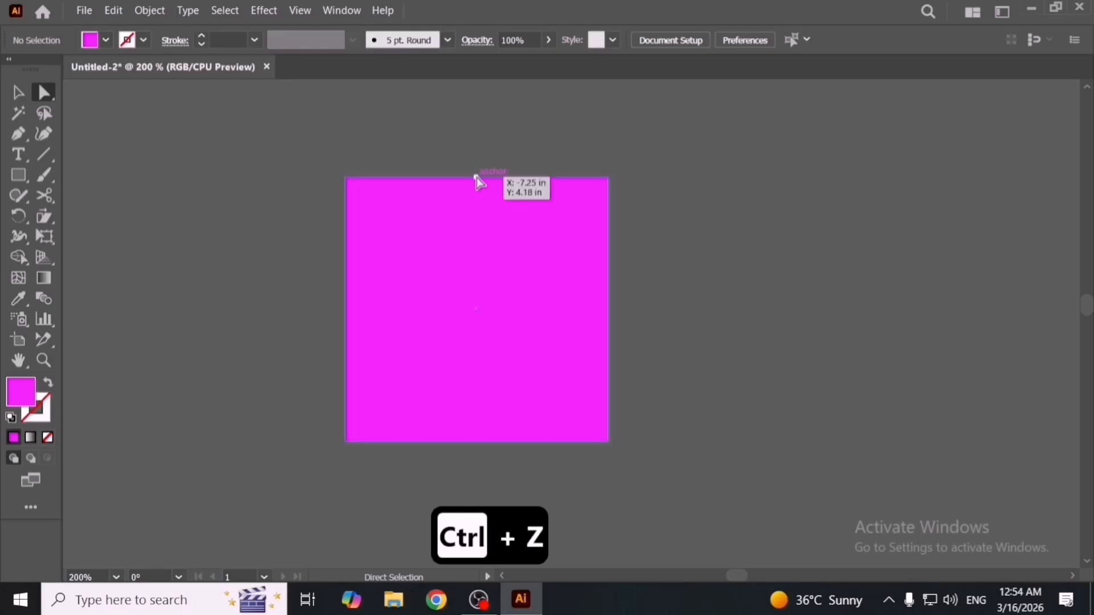
pyautogui.moveTo(477, 178); pyautogui.dragTo(477, 137)
pyautogui.moveTo(607, 309)
pyautogui.mouseDown()
pyautogui.moveTo(620, 307)
pyautogui.moveTo(558, 294)
pyautogui.moveTo(613, 313)
pyautogui.mouseUp()
pyautogui.hotkey('ctrl', 'z')
pyautogui.hotkey('ctrl', 'z')
# Apply Add Anchor Points to the square a second time and deselect it.
pyautogui.press('v')
pyautogui.click(158, 11)
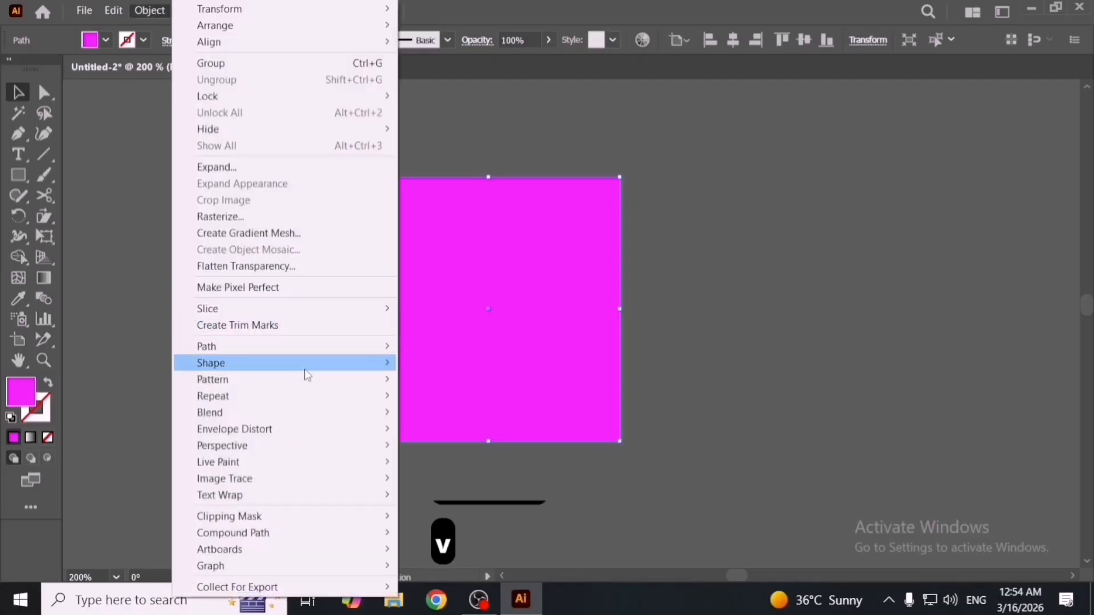
pyautogui.moveTo(322, 350)
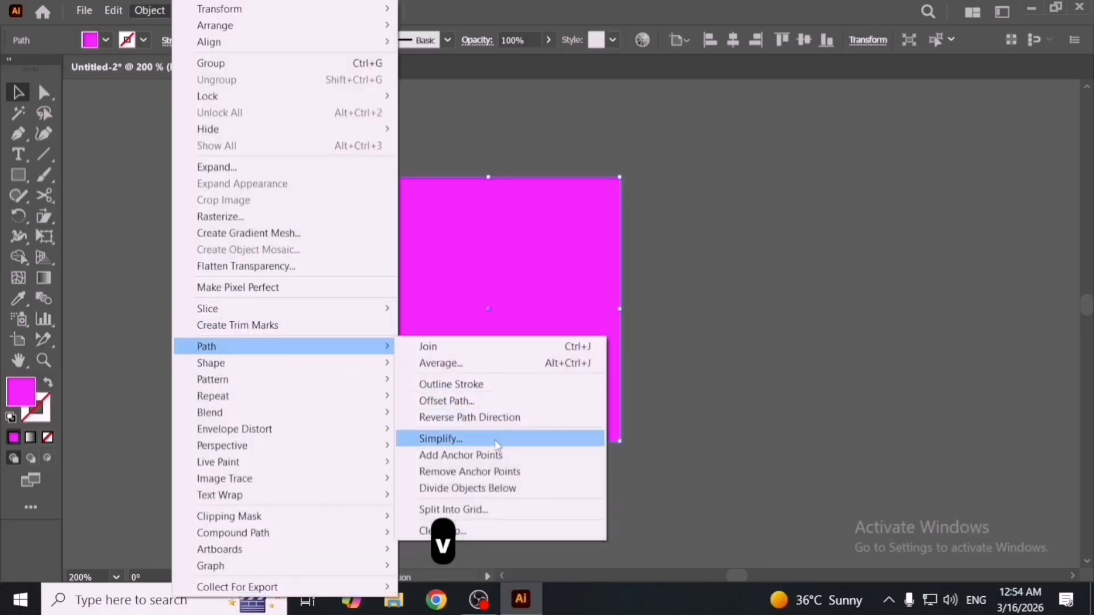
pyautogui.click(563, 456)
pyautogui.click(774, 436)
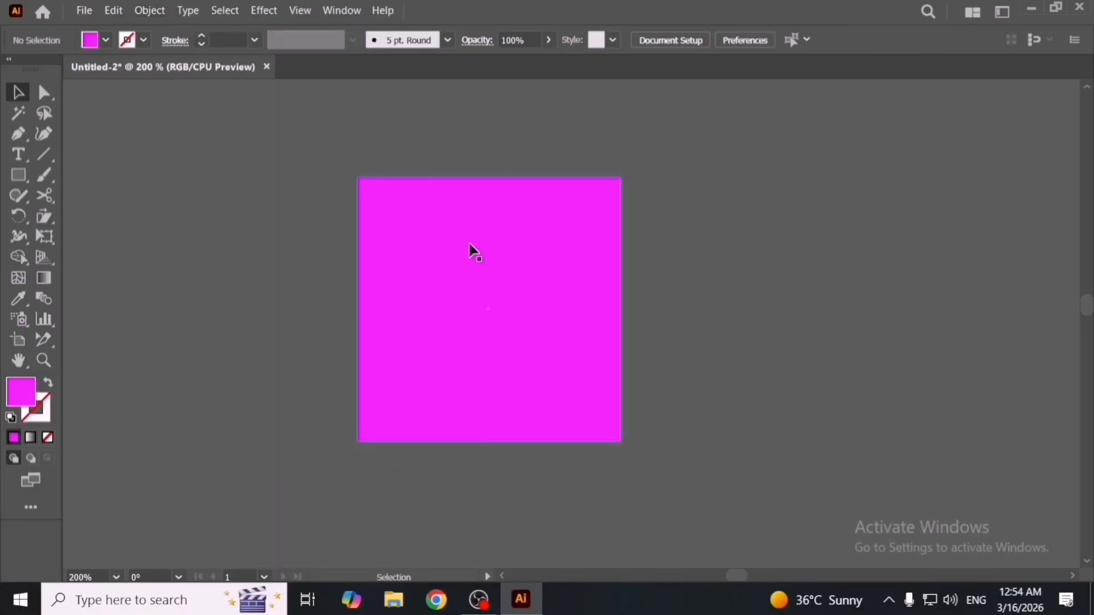
# Try pulling the three intermediate anchors on the square's top edge upward, and undo the moves.
pyautogui.press('a')
pyautogui.moveTo(423, 178); pyautogui.dragTo(424, 146)
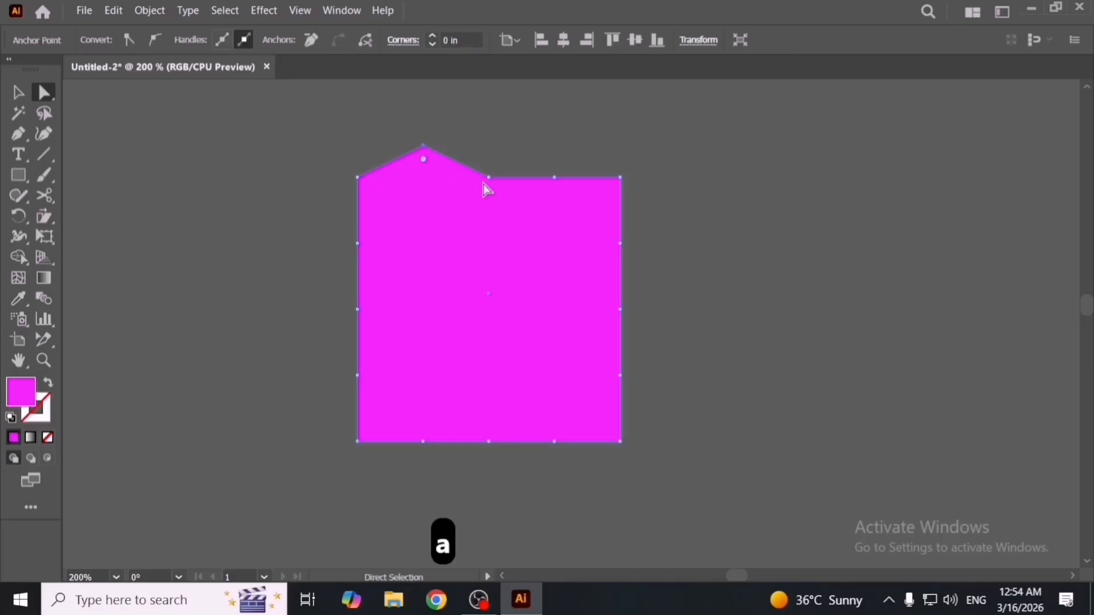
pyautogui.moveTo(488, 178); pyautogui.dragTo(489, 157)
pyautogui.moveTo(558, 178); pyautogui.dragTo(554, 154)
pyautogui.click(572, 151)
pyautogui.hotkey('ctrl', 'z')
pyautogui.hotkey('ctrl', 'z')
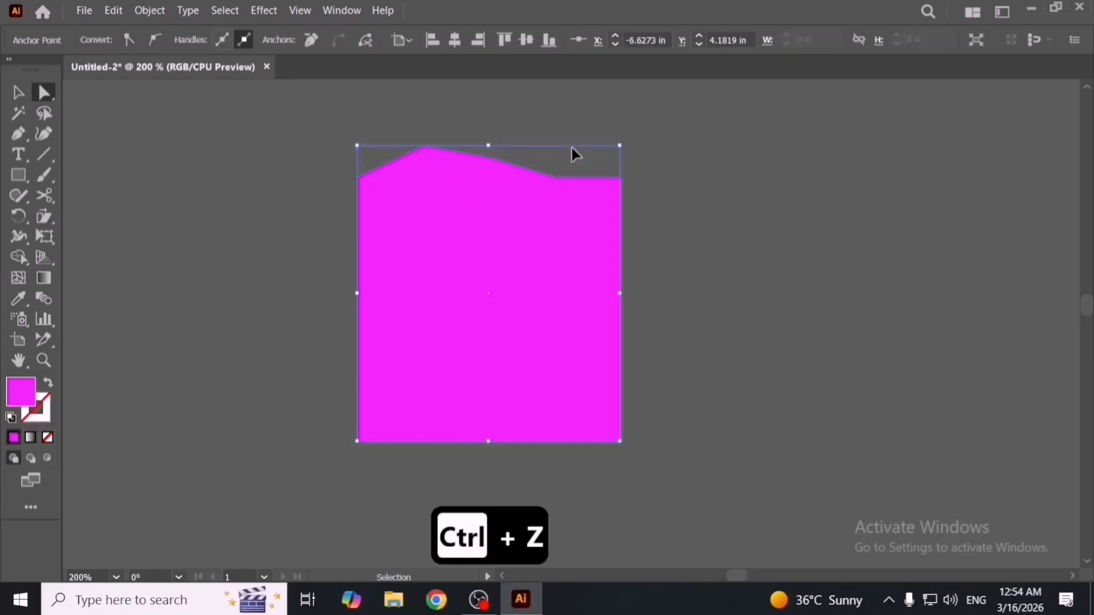
pyautogui.hotkey('ctrl', 'z')
pyautogui.hotkey('ctrl', 'z')
# Select the intermediate anchors on the square's top and bottom edges and delete them with Remove Anchor Points.
pyautogui.press('v')
pyautogui.press('a')
pyautogui.click(409, 150)
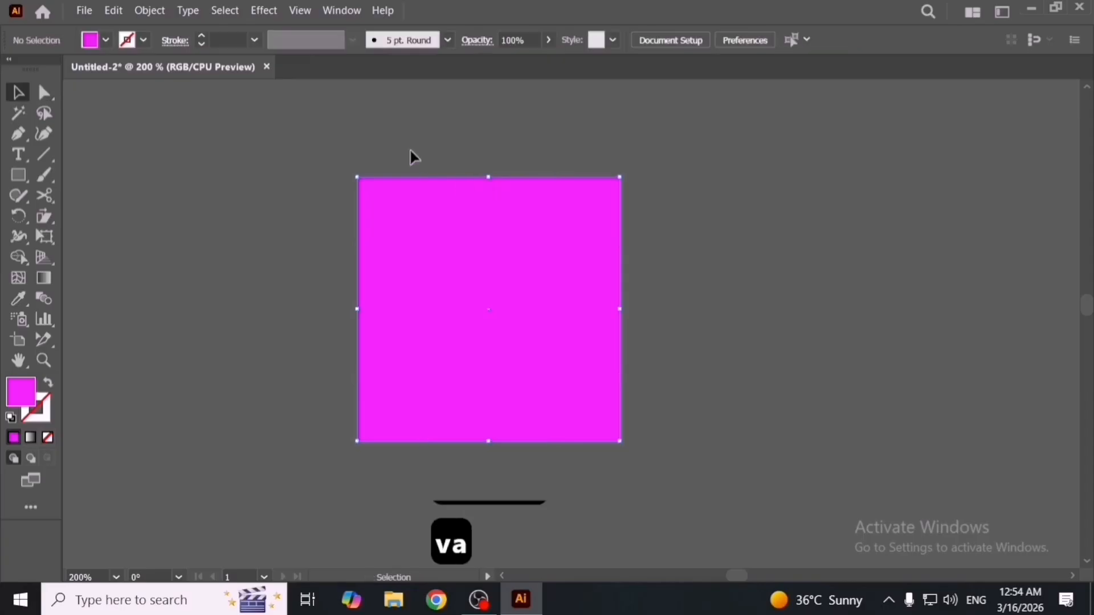
pyautogui.moveTo(395, 149); pyautogui.dragTo(598, 486)
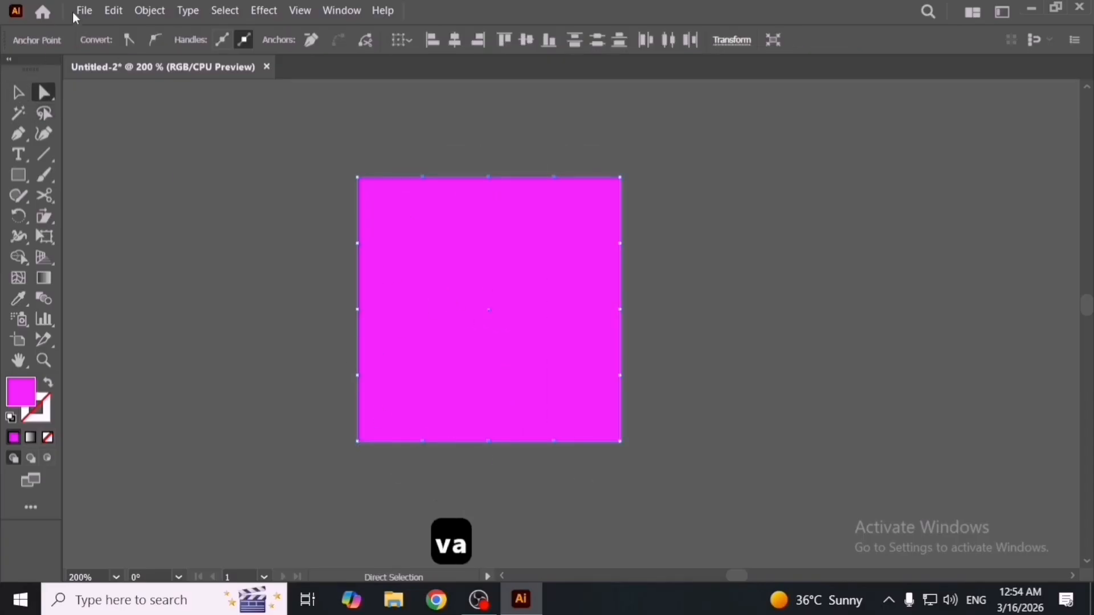
pyautogui.click(139, 11)
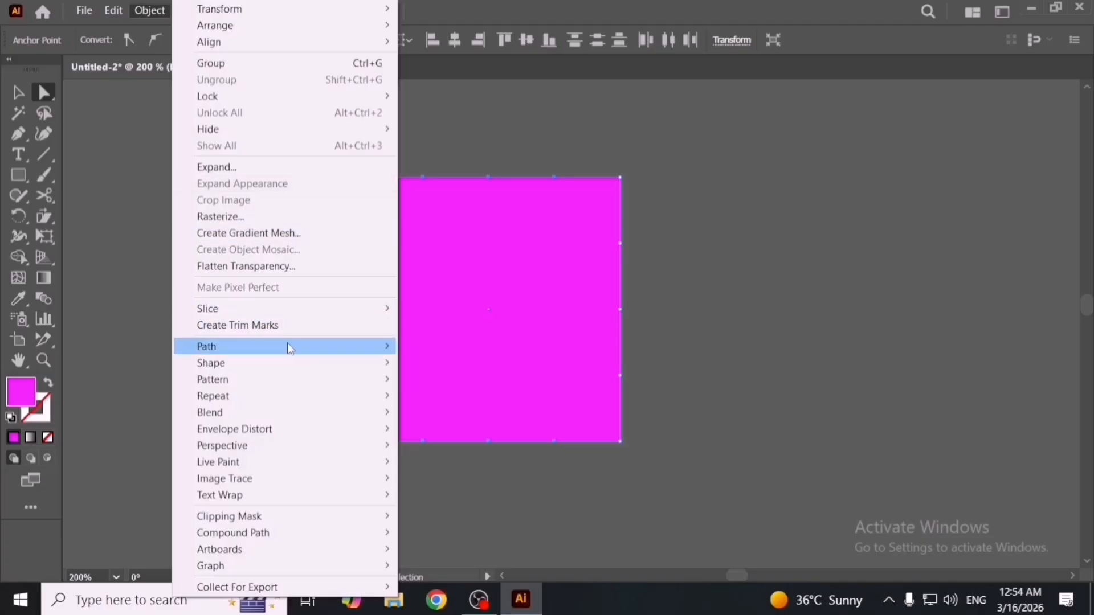
pyautogui.moveTo(288, 347)
pyautogui.click(522, 471)
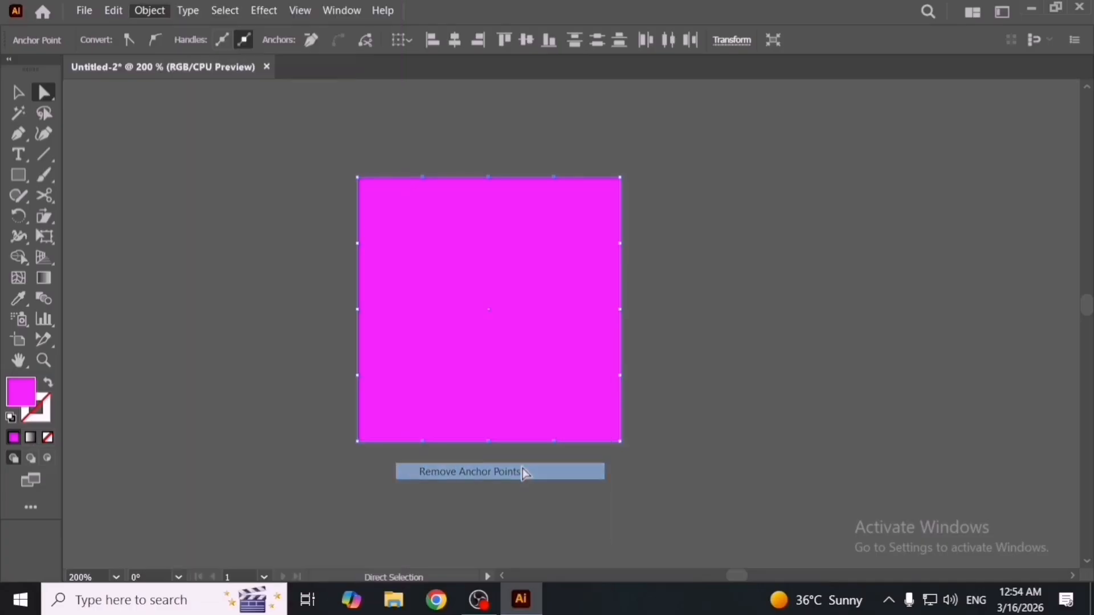
# Remove the intermediate anchor points from the square's left and right sides and deselect the shape.
pyautogui.moveTo(415, 298); pyautogui.dragTo(670, 407)
pyautogui.click(146, 10)
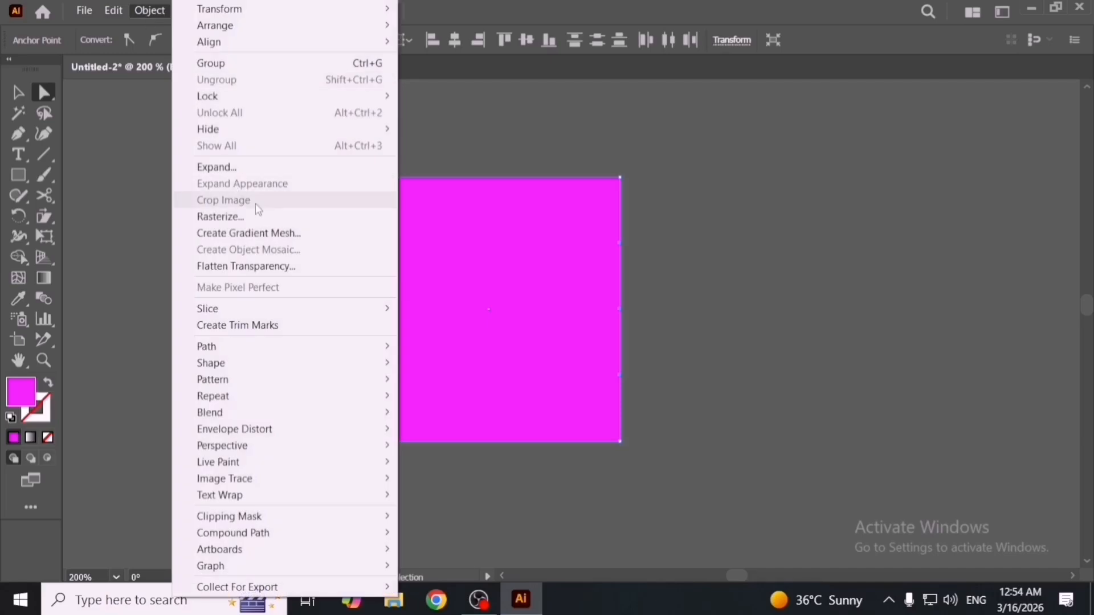
pyautogui.moveTo(325, 348)
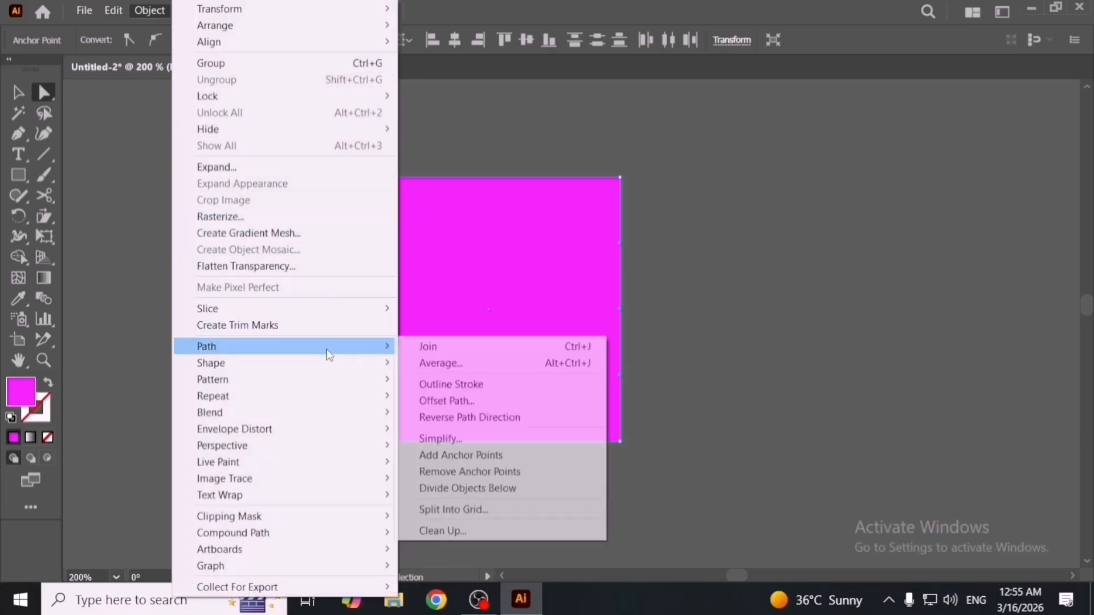
pyautogui.click(504, 472)
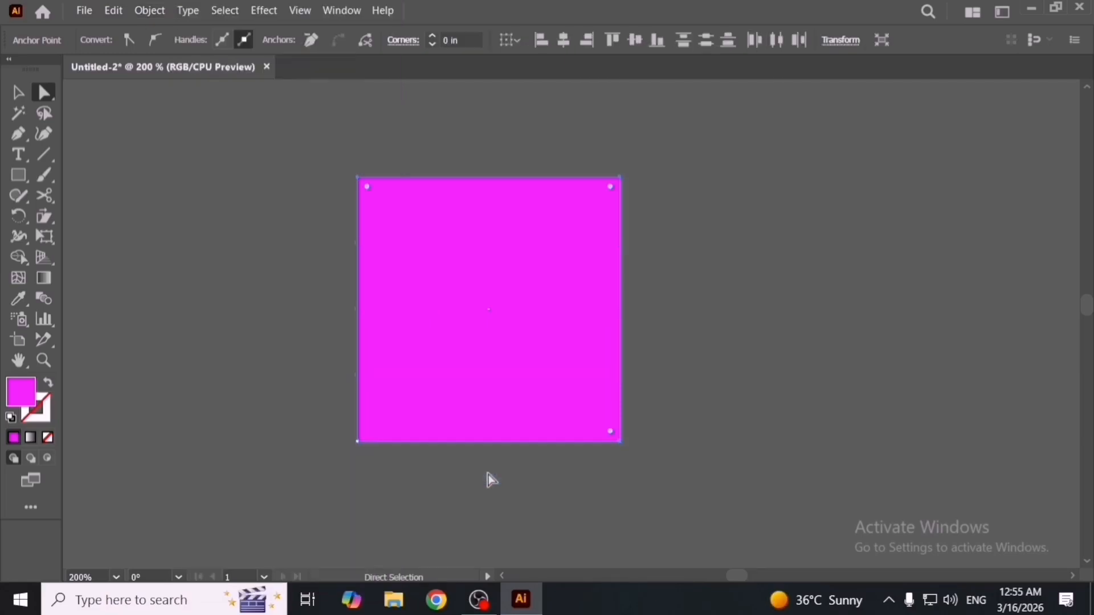
pyautogui.click(439, 493)
# Remove the square's top-left corner anchor to turn it into a right triangle, and deselect it.
pyautogui.moveTo(335, 136); pyautogui.dragTo(411, 218)
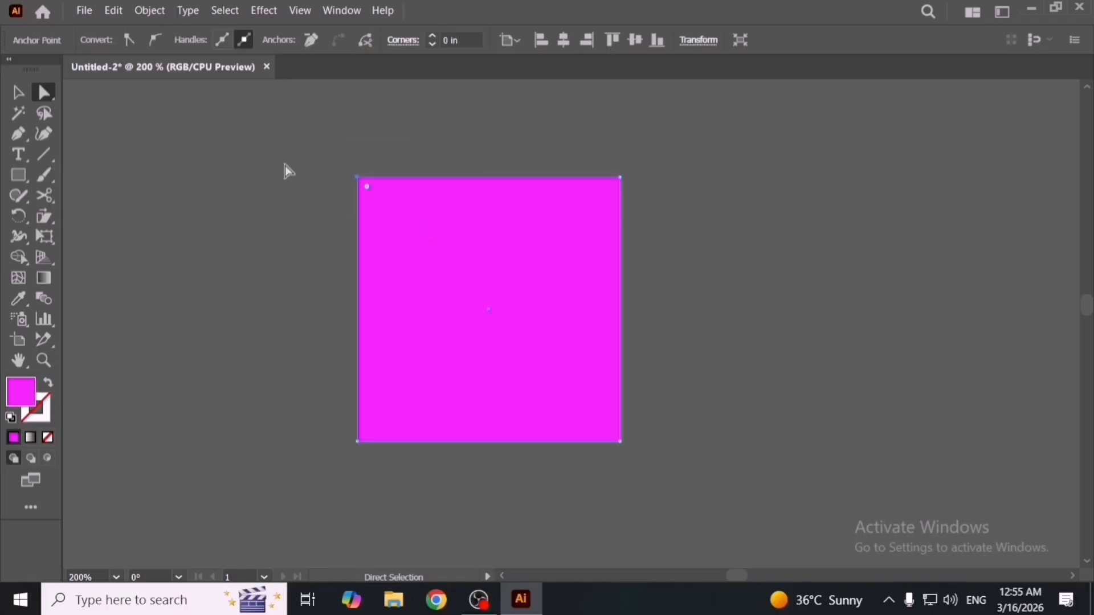
pyautogui.click(157, 16)
pyautogui.moveTo(308, 348)
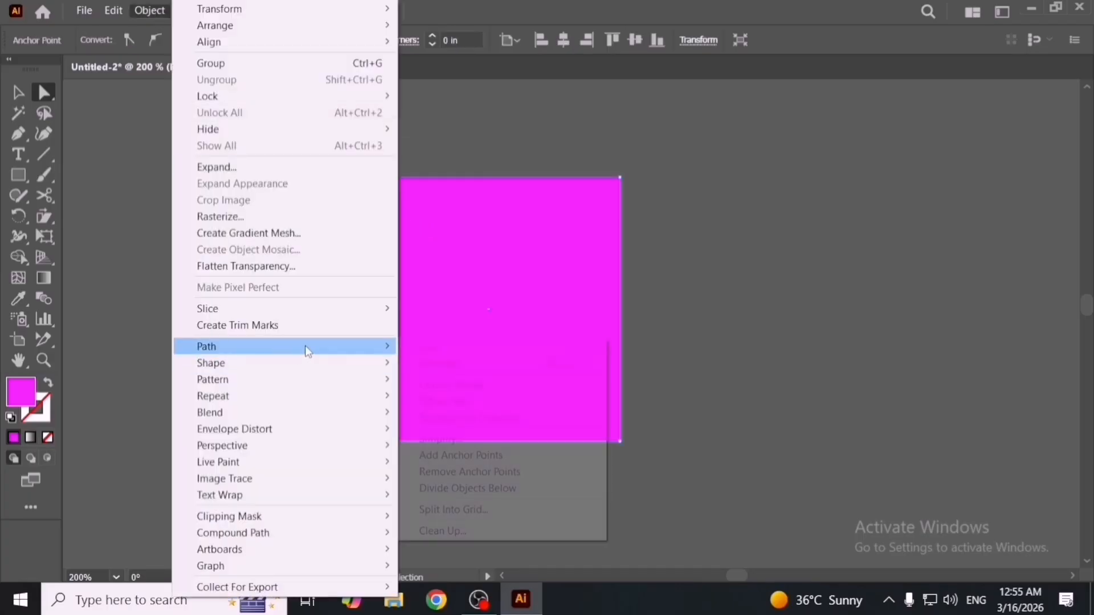
pyautogui.click(527, 473)
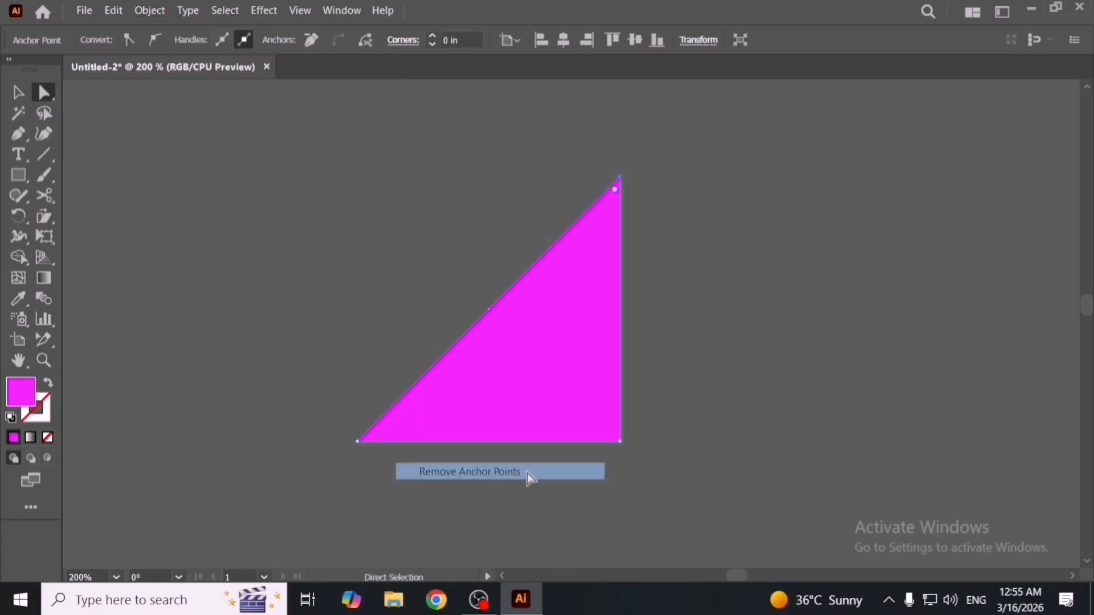
pyautogui.click(341, 369)
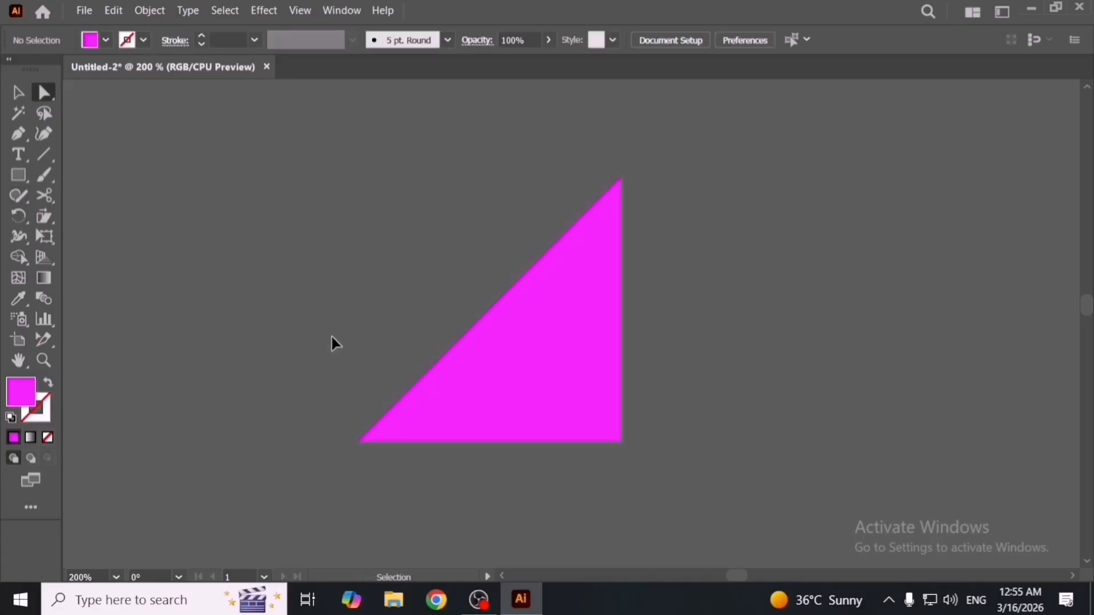
# Check the triangle's path in Outline view and return to the colour preview.
pyautogui.hotkey('ctrl', 'y')
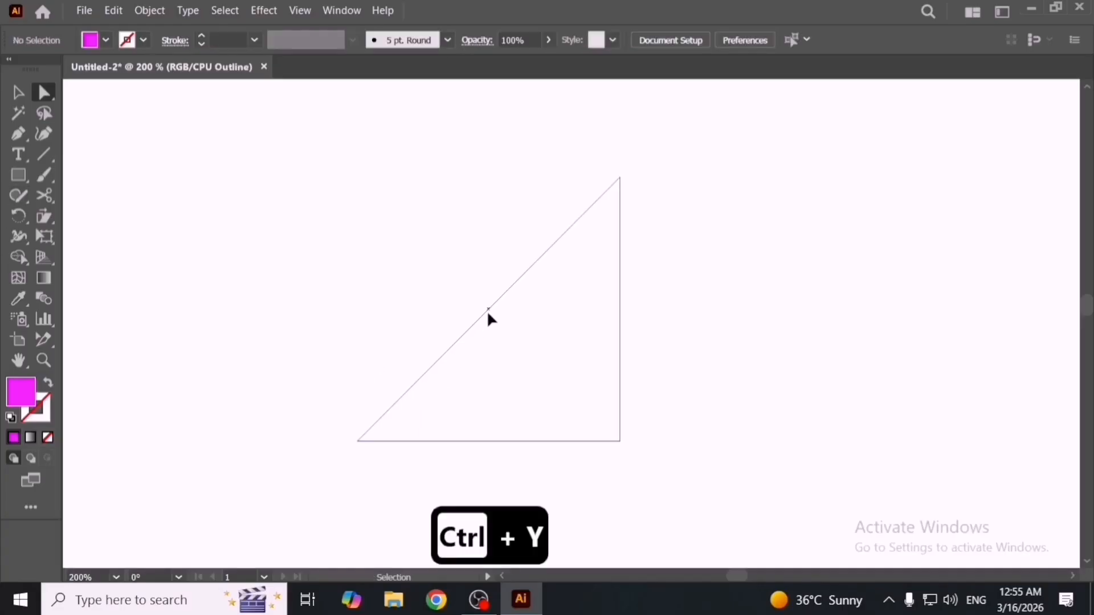
pyautogui.hotkey('ctrl', 'y')
pyautogui.hotkey('ctrl', 'y')
pyautogui.hotkey('ctrl', 'y')
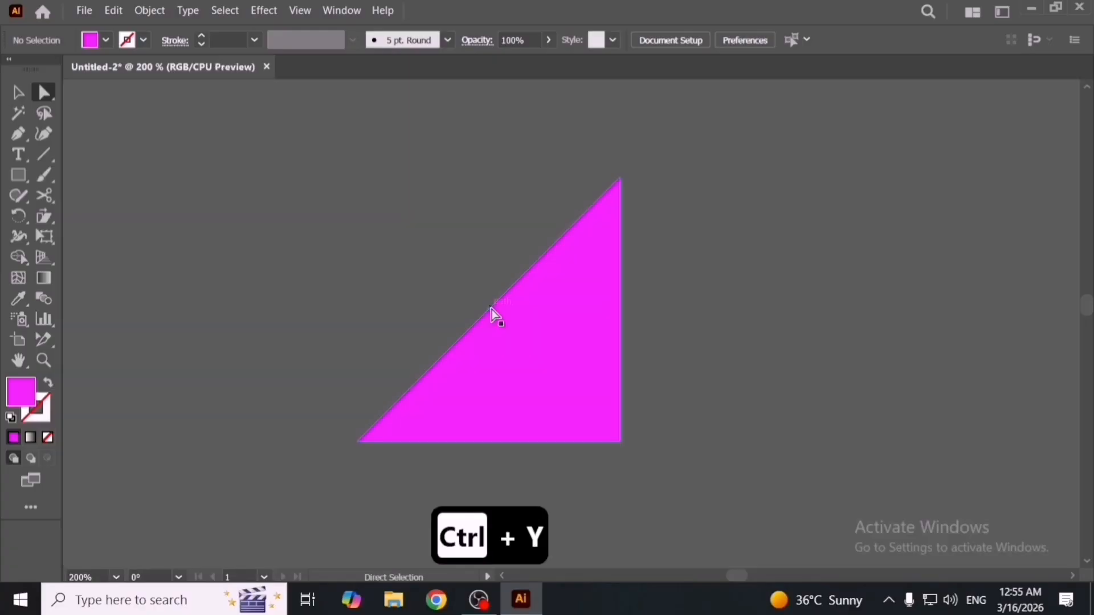
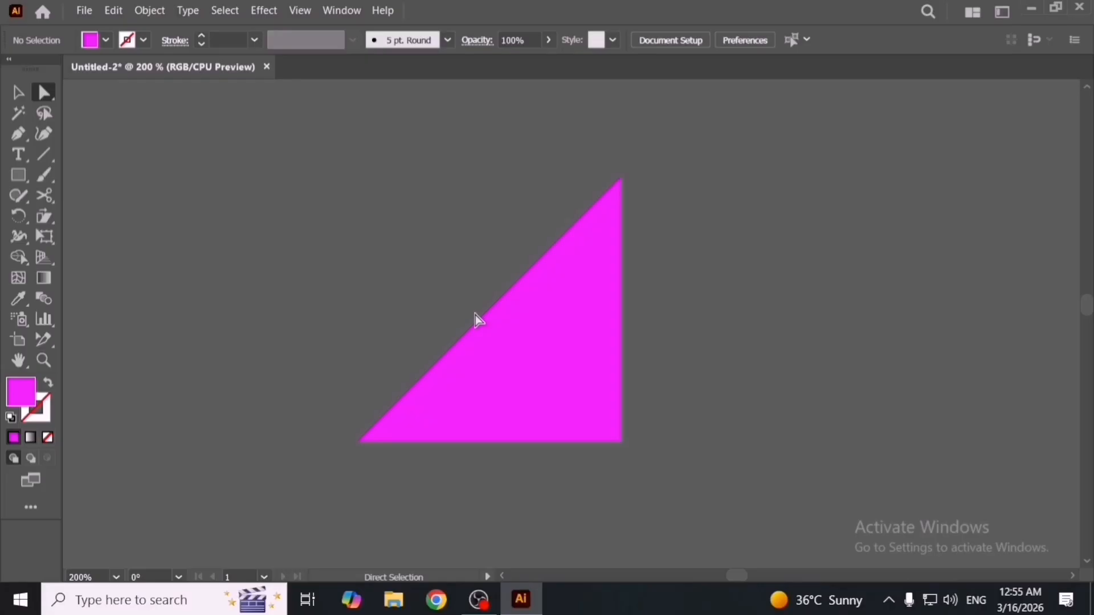
# Undo the removal of the square's top-left corner anchor.
pyautogui.hotkey('ctrl', 'z')
pyautogui.press('a')
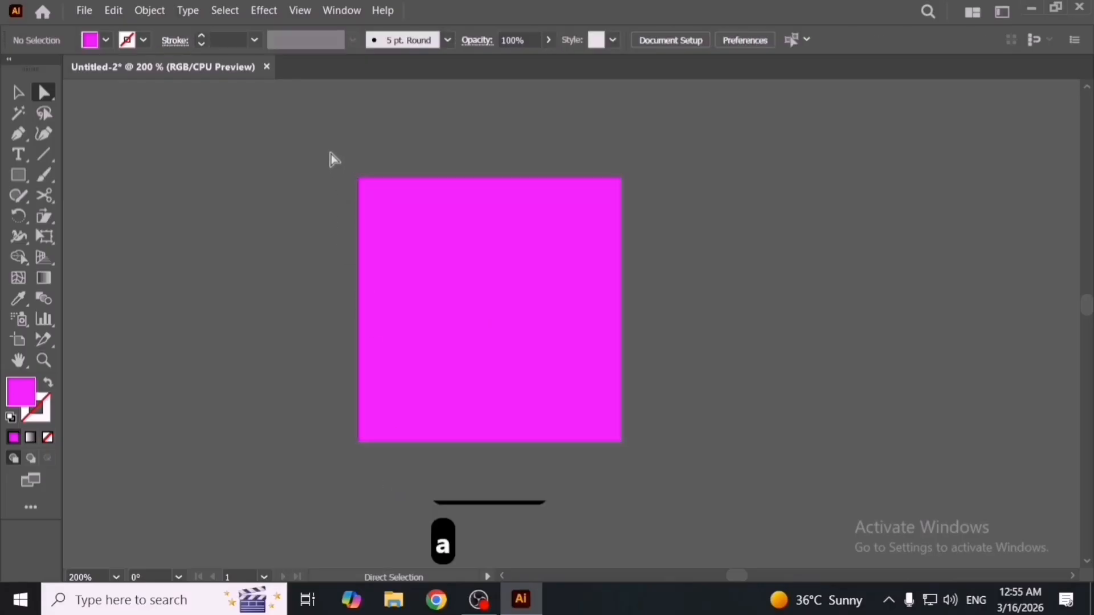
# Delete the top-left corner anchor and its adjoining segments outright, and check the open path in Outline view before returning to the colour preview.
pyautogui.moveTo(333, 159); pyautogui.dragTo(393, 223)
pyautogui.press('Delete')
pyautogui.click(335, 281)
pyautogui.hotkey('ctrl', 'y')
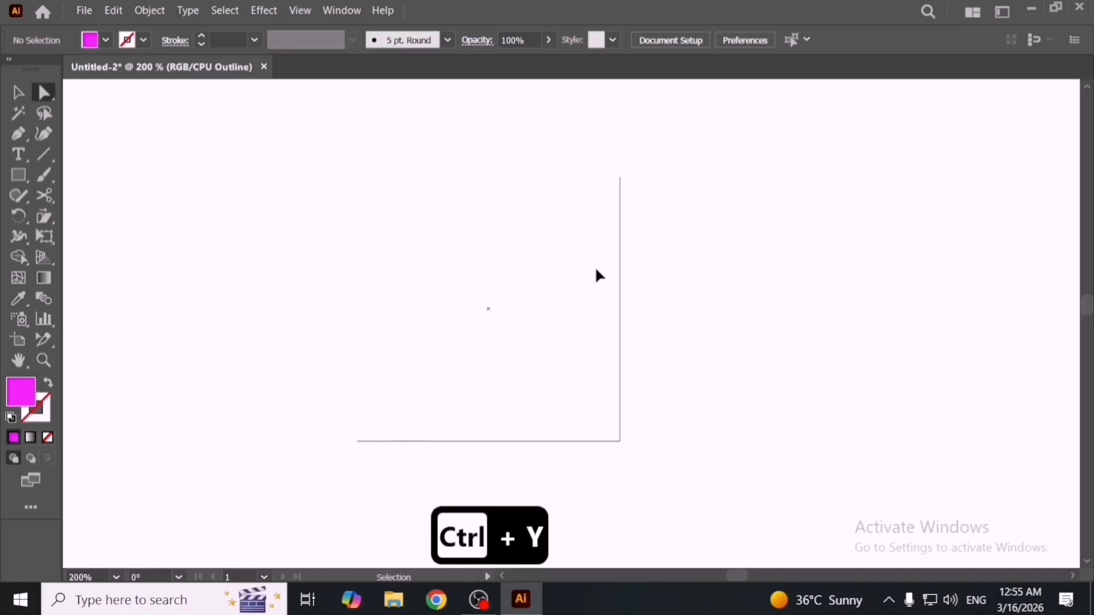
pyautogui.hotkey('ctrl', 'y')
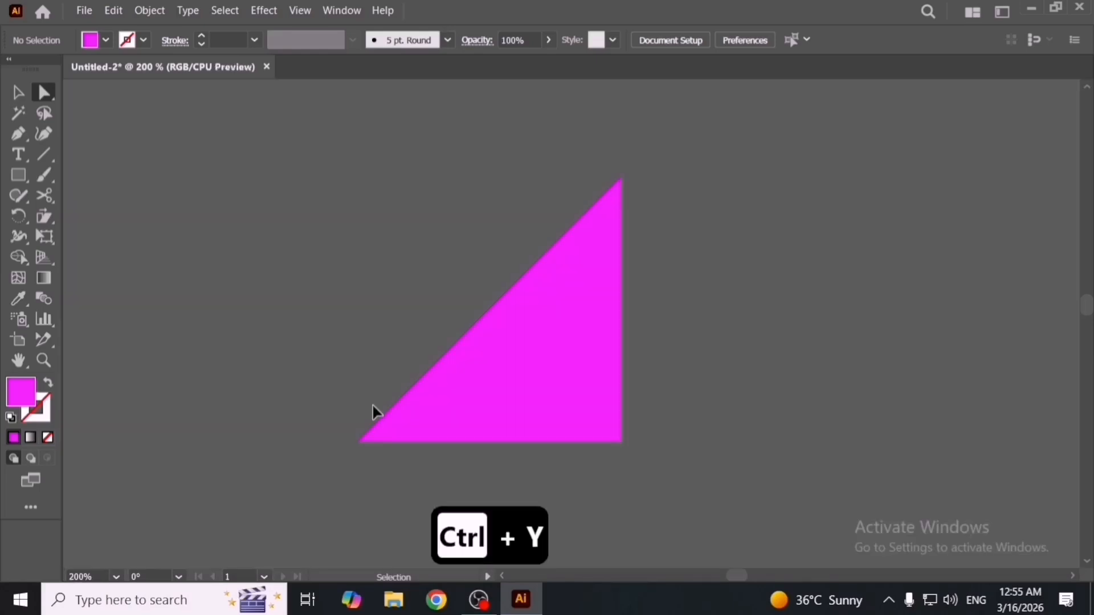
# Undo the outright deletion of the corner anchor and deselect the square.
pyautogui.hotkey('ctrl', 'z')
pyautogui.press('v')
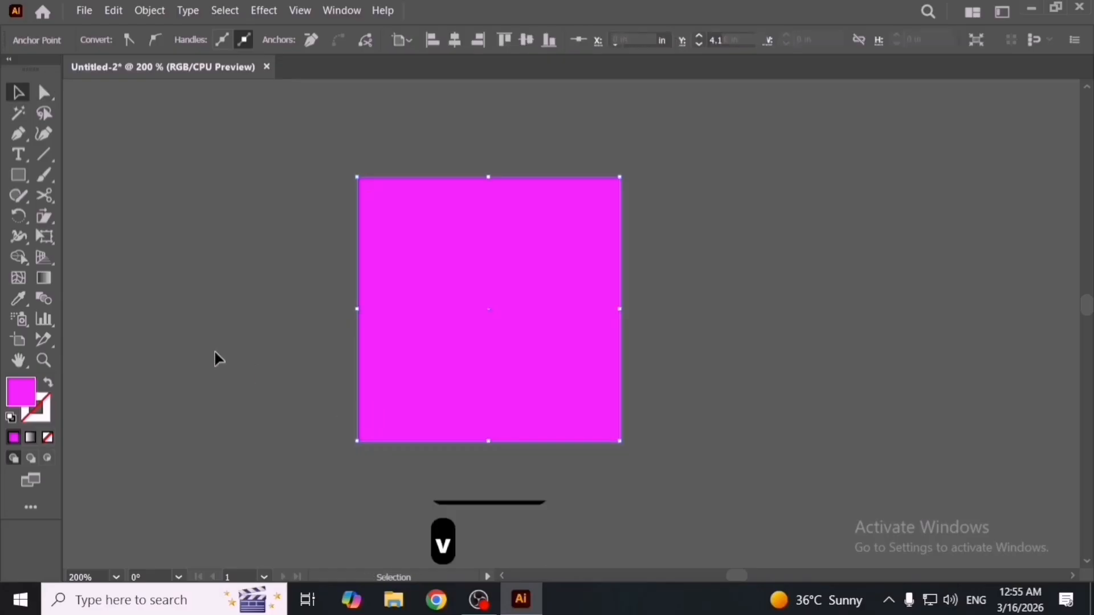
pyautogui.click(254, 336)
# Nudge the square slightly up and to the left, delete it, and undo the deletion.
pyautogui.moveTo(512, 344)
pyautogui.mouseDown()
pyautogui.moveTo(551, 346)
pyautogui.moveTo(533, 352)
pyautogui.mouseUp()
pyautogui.press('Delete')
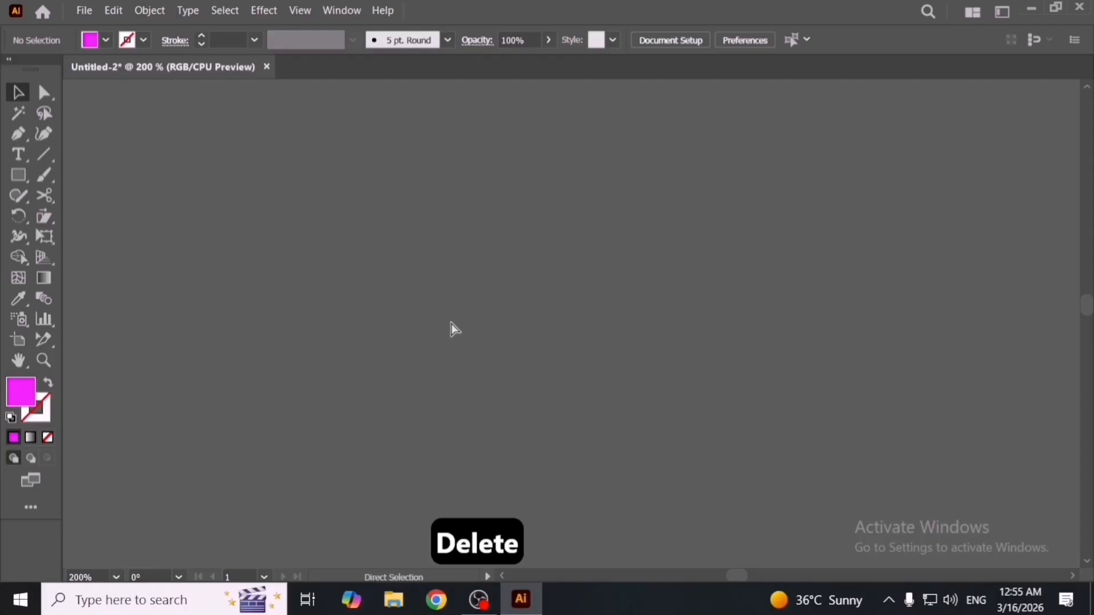
pyautogui.hotkey('ctrl', 'z')
# Try Divide Objects Below on the square with no other object beneath it.
pyautogui.press('v')
pyautogui.click(162, 10)
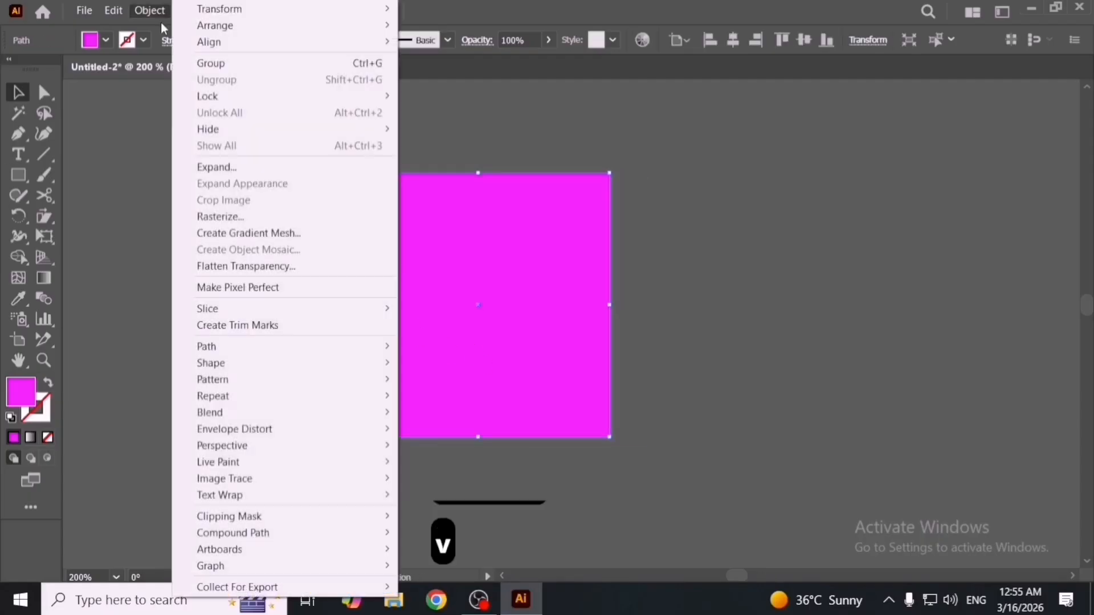
pyautogui.moveTo(357, 342)
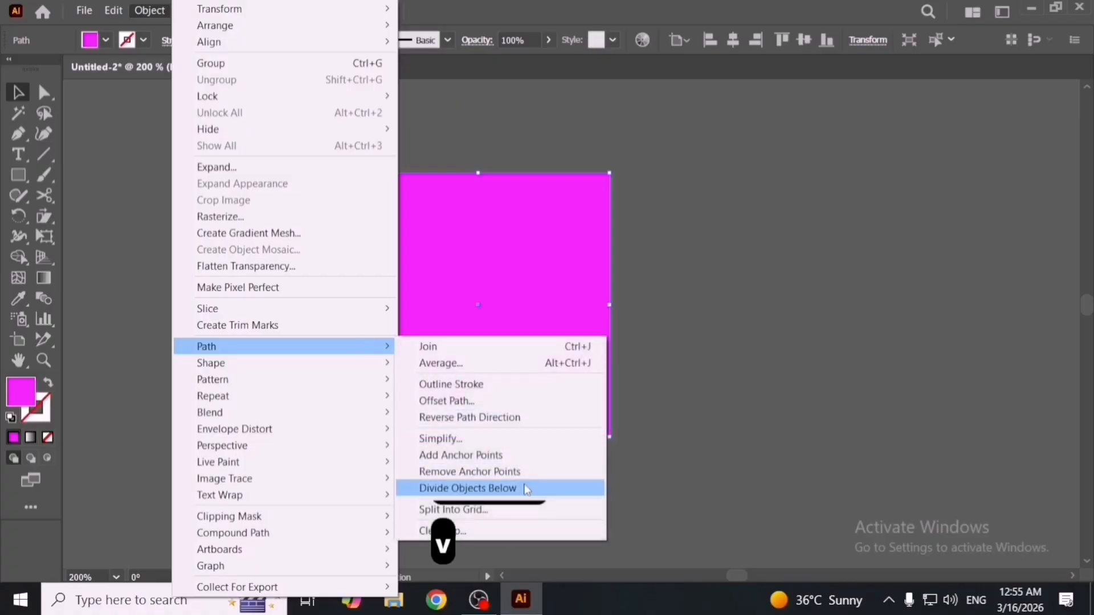
pyautogui.click(581, 489)
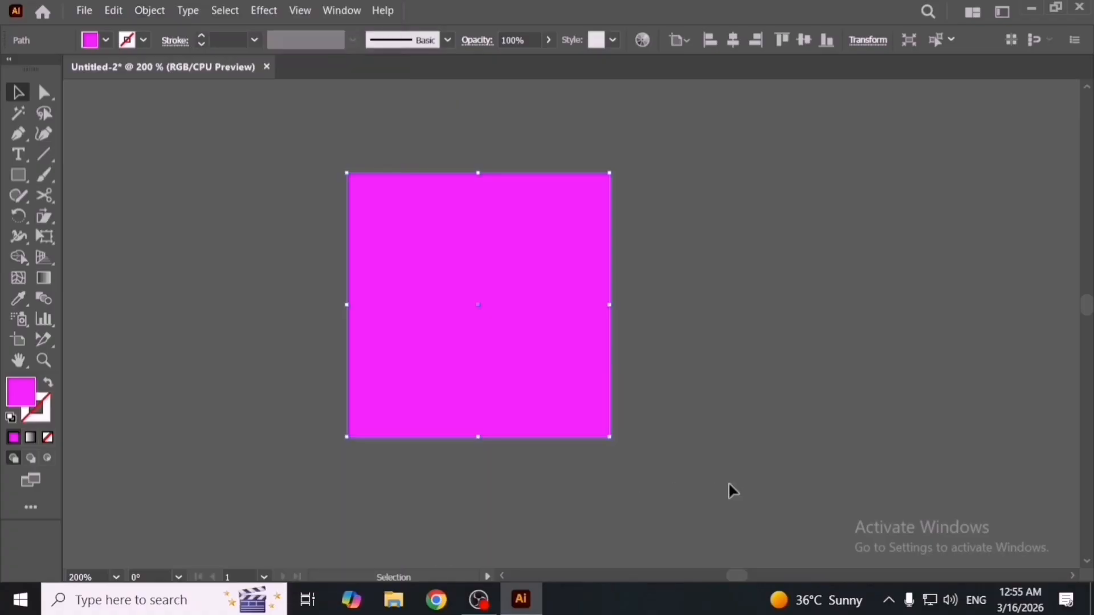
# Draw a circle with the Ellipse tool and place it over the upper-right part of the square.
pyautogui.click(25, 180)
pyautogui.moveTo(25, 180); pyautogui.dragTo(105, 235)
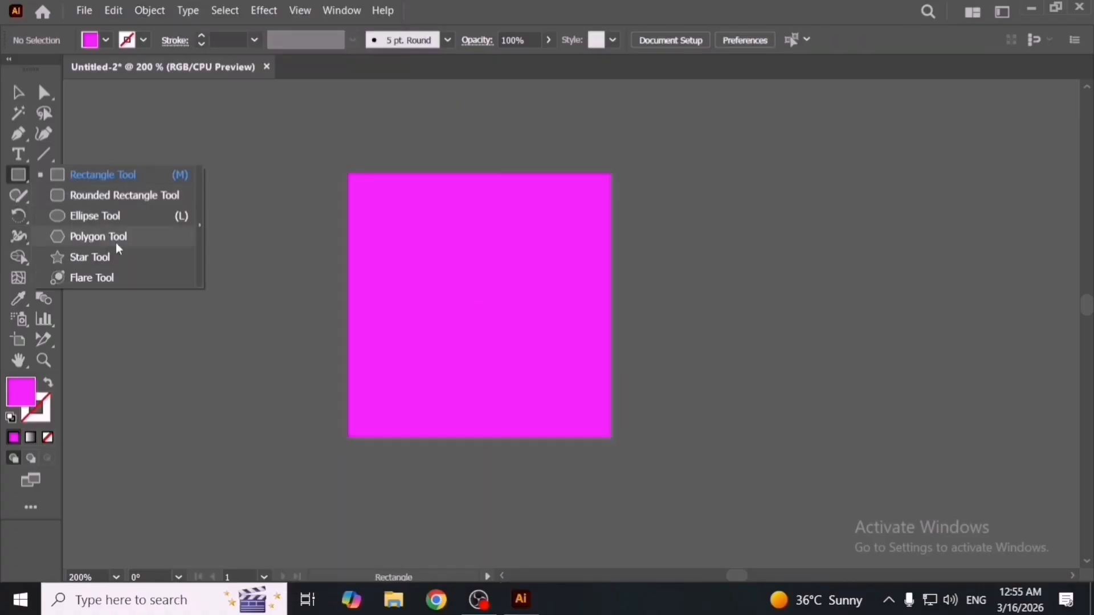
pyautogui.click(135, 223)
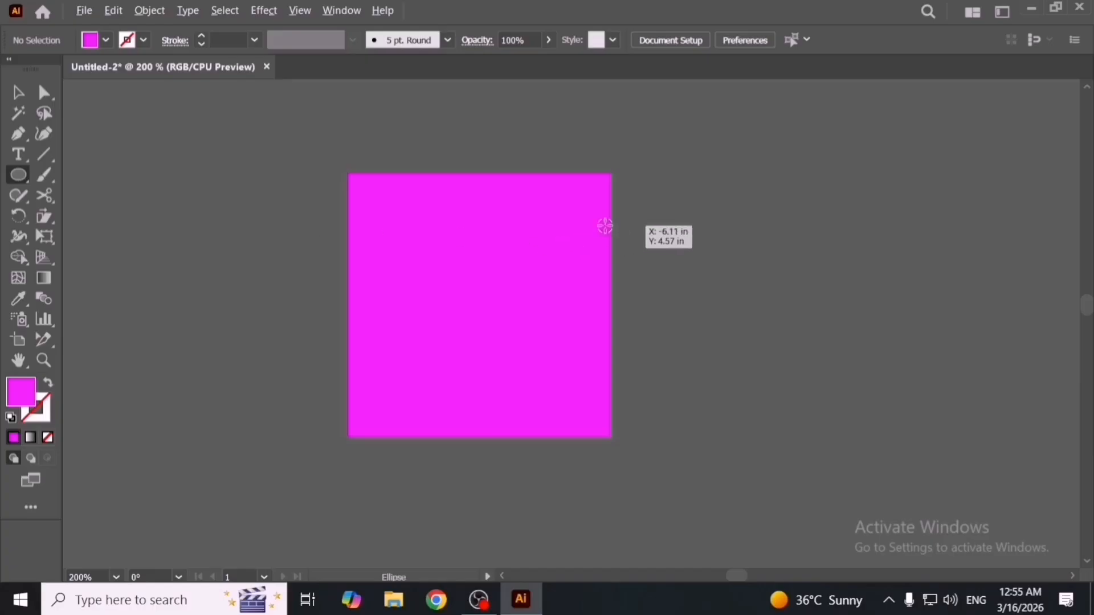
pyautogui.moveTo(578, 227); pyautogui.dragTo(640, 288)
pyautogui.press('v')
pyautogui.moveTo(598, 251); pyautogui.dragTo(535, 272)
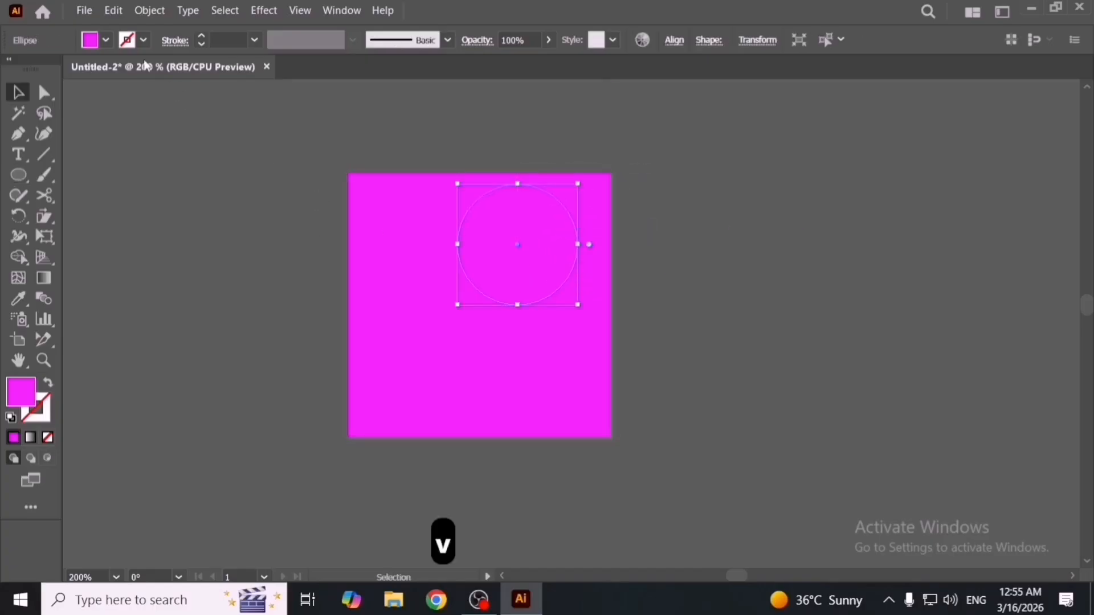
# Fill the circle with red and deselect it.
pyautogui.click(106, 40)
pyautogui.click(63, 73)
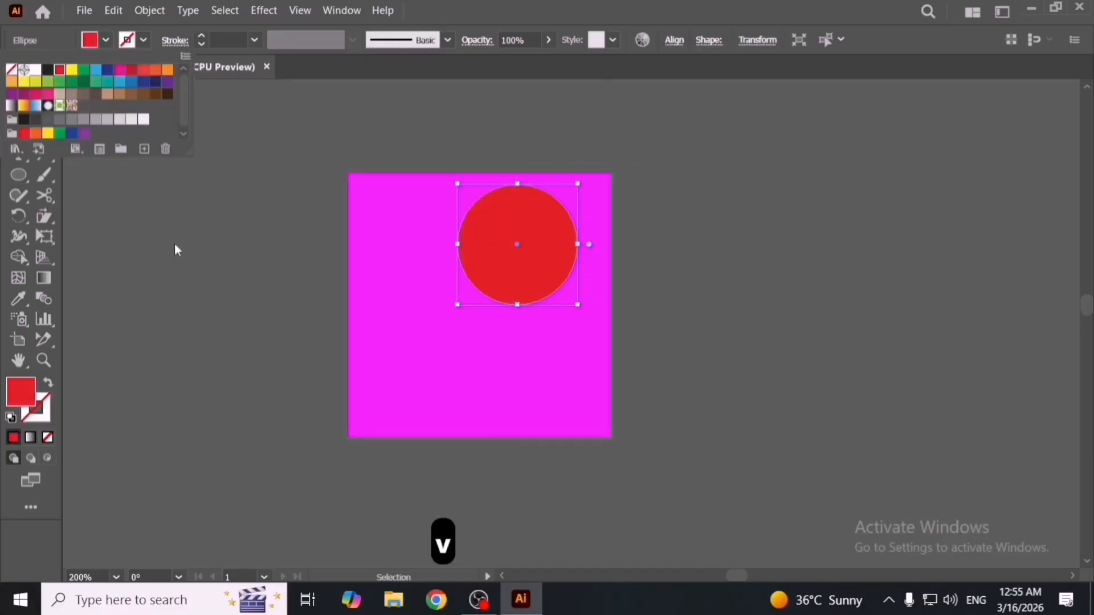
pyautogui.click(176, 245)
# Apply Divide Objects Below with the red circle selected to cut its shape out of the square.
pyautogui.click(547, 363)
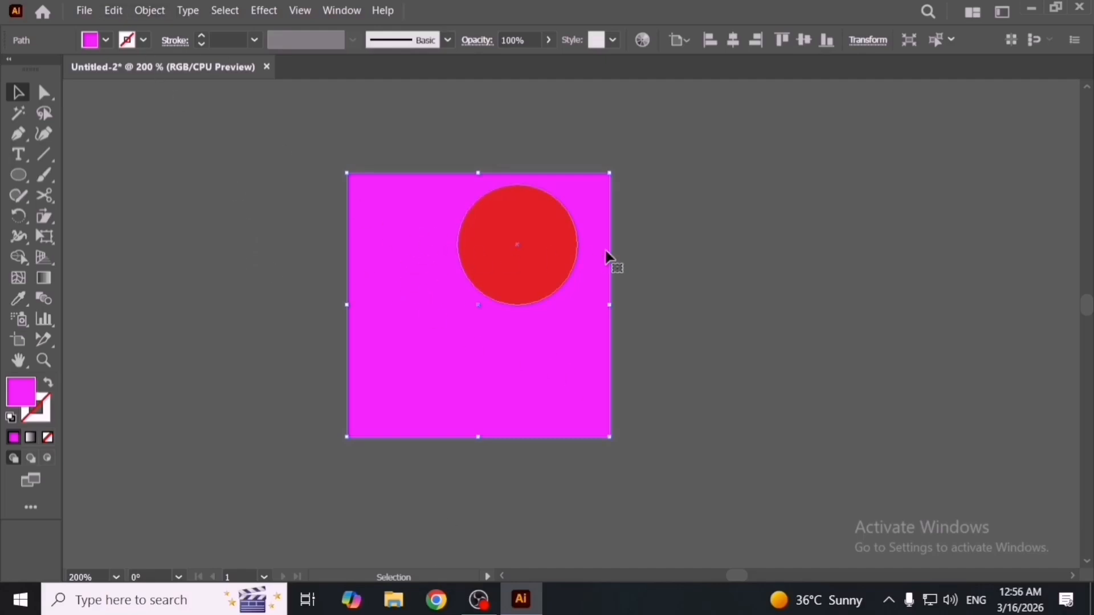
pyautogui.click(621, 261)
pyautogui.click(501, 252)
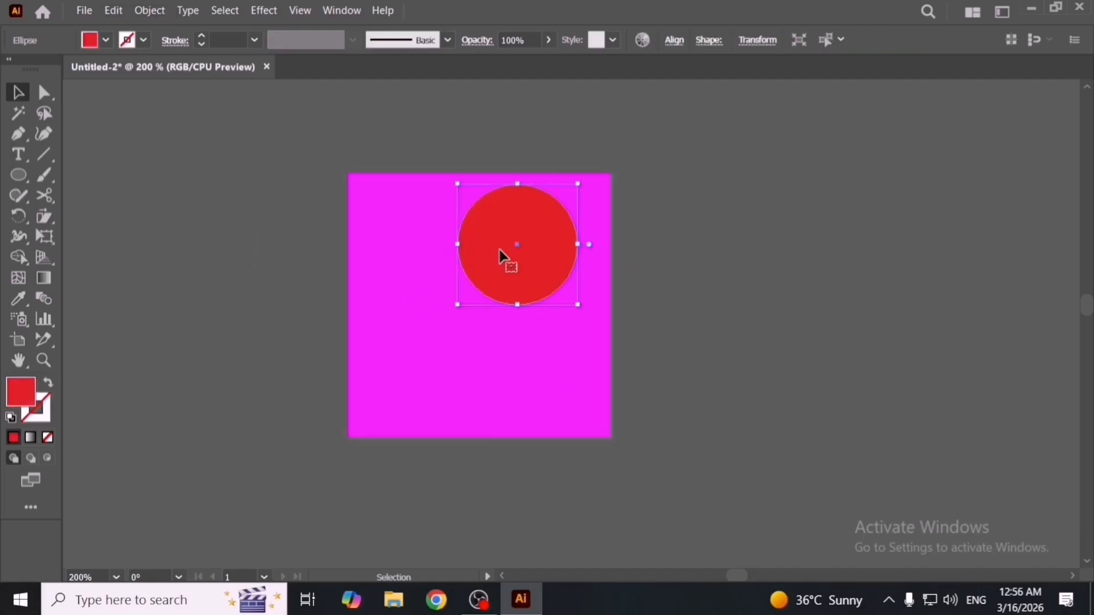
pyautogui.click(150, 12)
pyautogui.moveTo(249, 347)
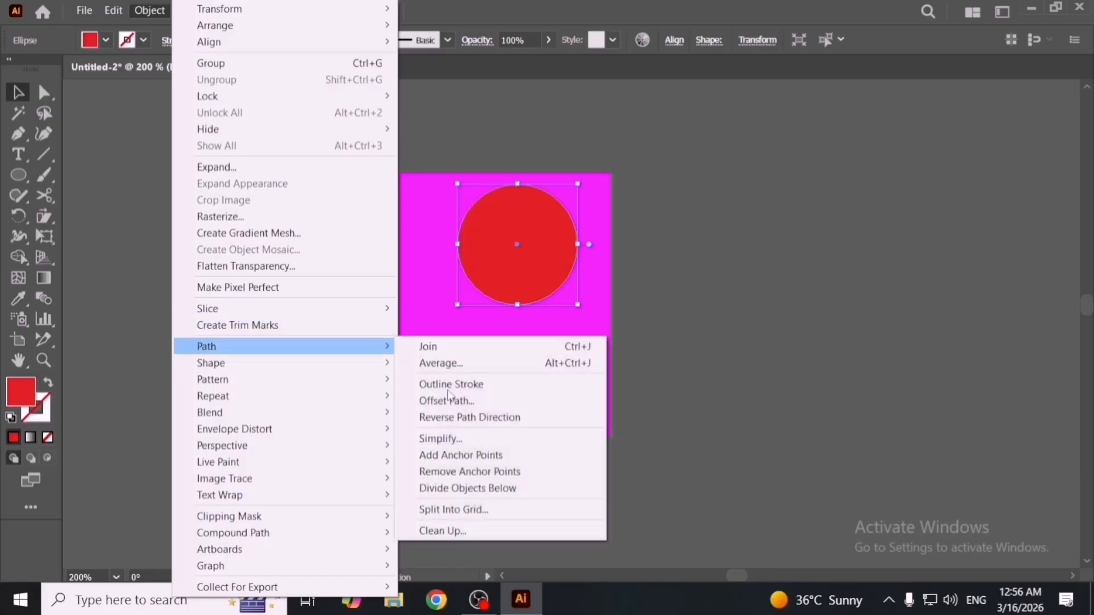
pyautogui.click(512, 489)
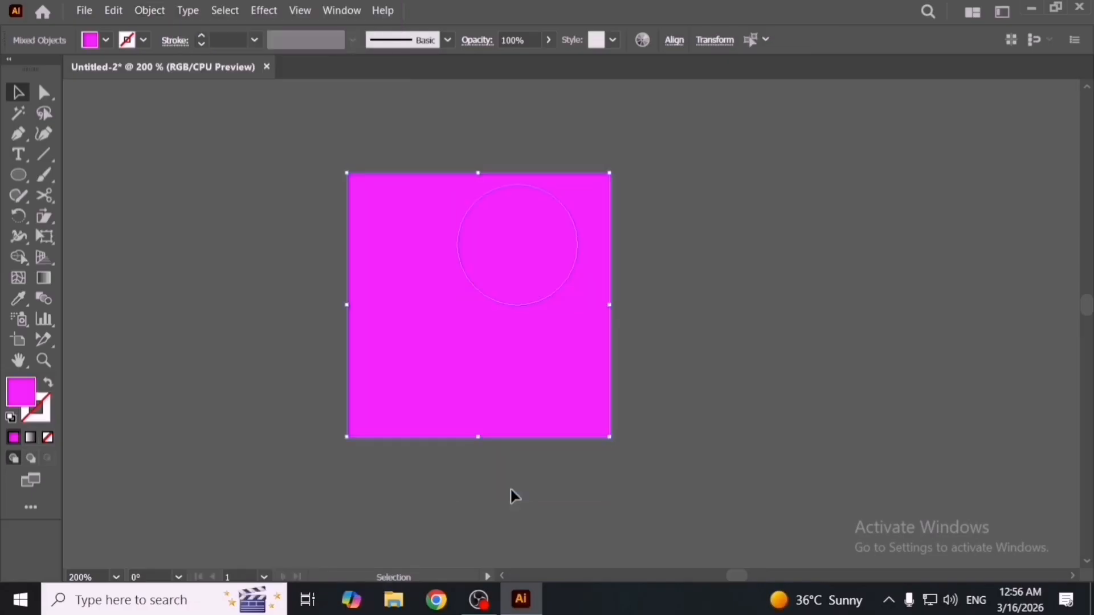
# Move the square with the circular hole to the left and the cut-out circle to the right.
pyautogui.click(511, 490)
pyautogui.moveTo(511, 438); pyautogui.dragTo(334, 468)
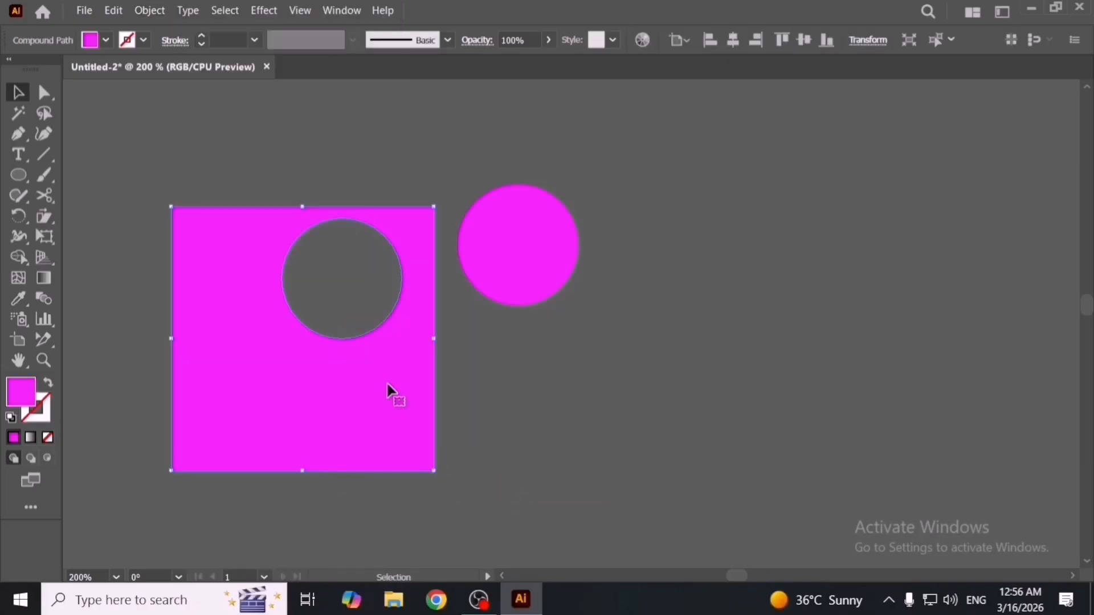
pyautogui.moveTo(546, 246); pyautogui.dragTo(658, 278)
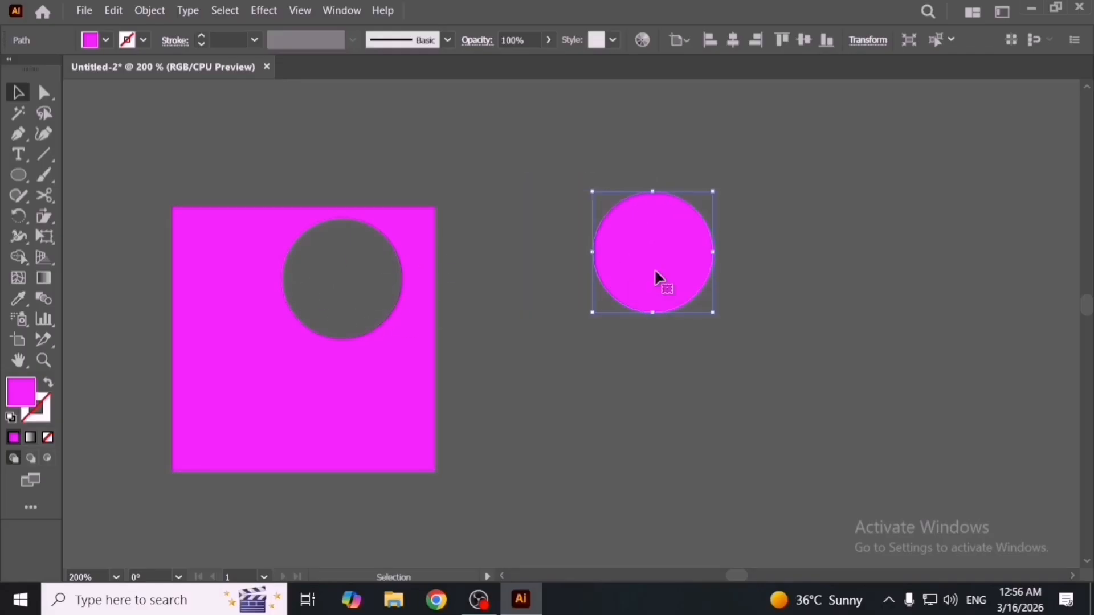
# Undo both moves and the division to restore the red circle over the square, and deselect.
pyautogui.hotkey('ctrl', 'z')
pyautogui.hotkey('ctrl', 'z')
pyautogui.hotkey('ctrl', 'z')
pyautogui.press('v')
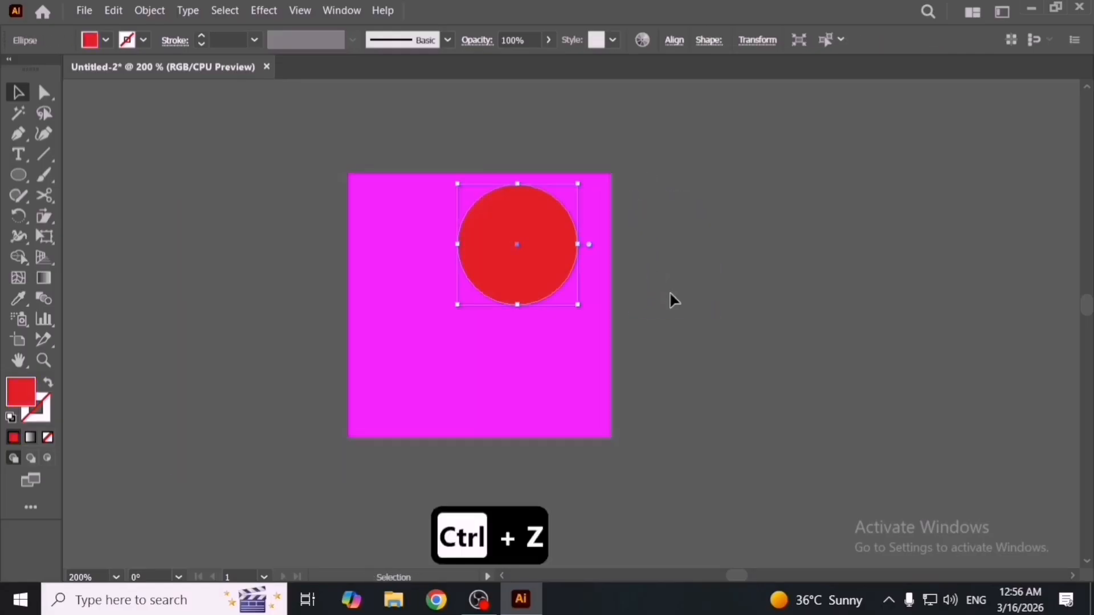
pyautogui.click(670, 293)
# Apply Divide Objects Below with the square selected, and drag the remaining red circle down to the right.
pyautogui.click(502, 388)
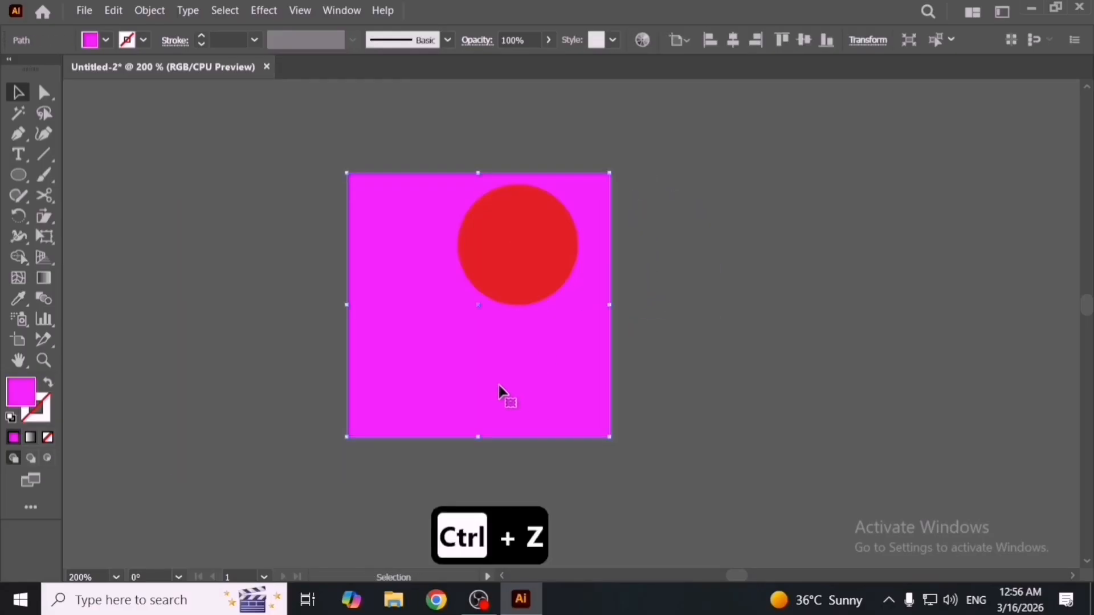
pyautogui.click(157, 10)
pyautogui.moveTo(323, 357)
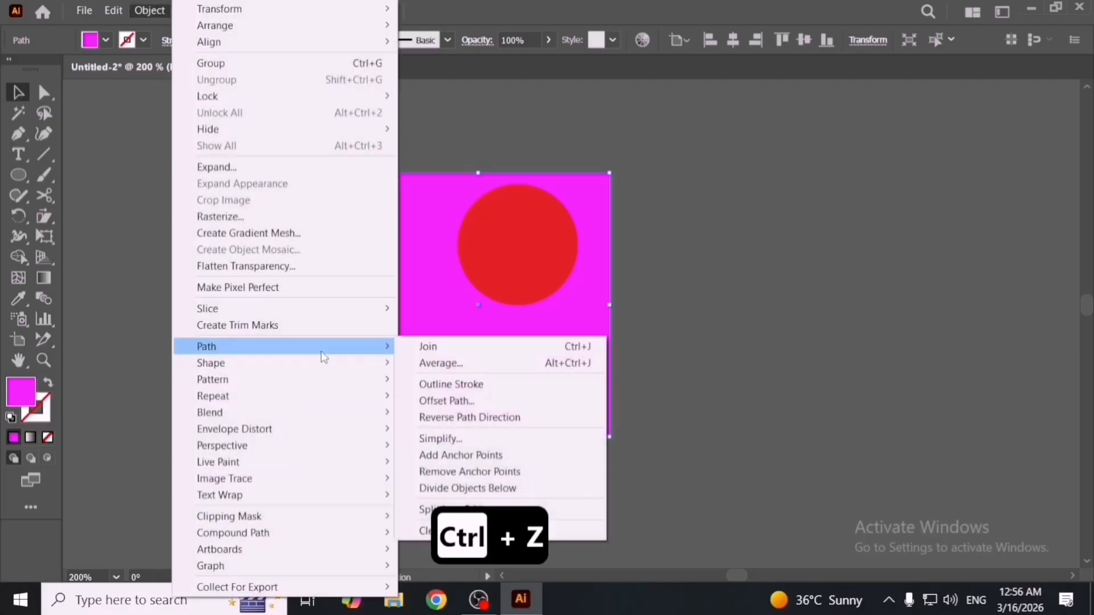
pyautogui.click(525, 488)
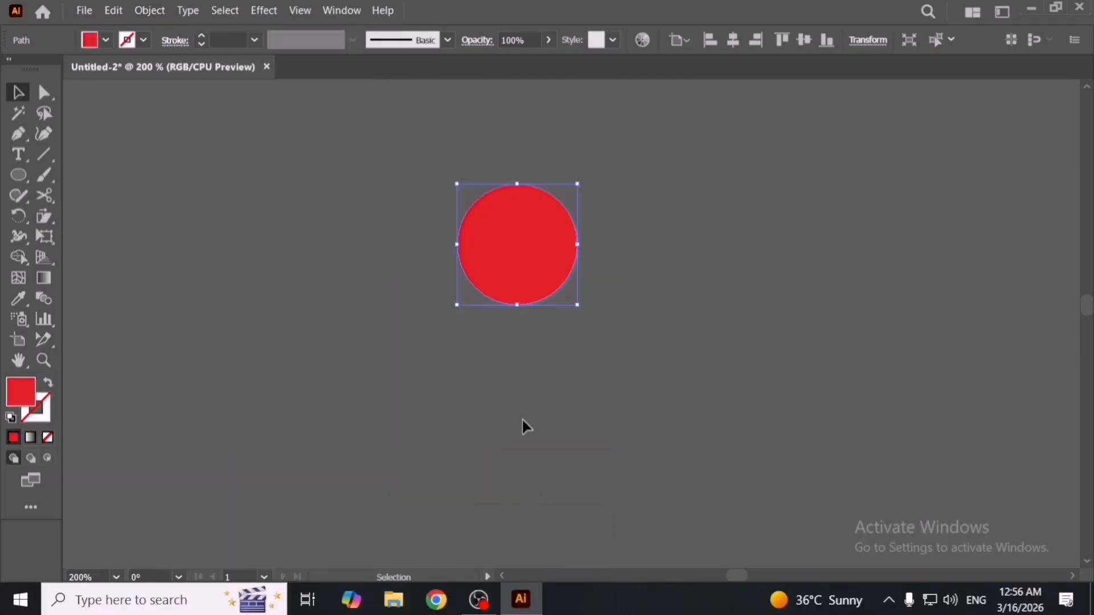
pyautogui.moveTo(513, 277); pyautogui.dragTo(671, 362)
# Undo the red circle's move and the division made with the square, and deselect.
pyautogui.hotkey('ctrl', 'z')
pyautogui.hotkey('ctrl', 'z')
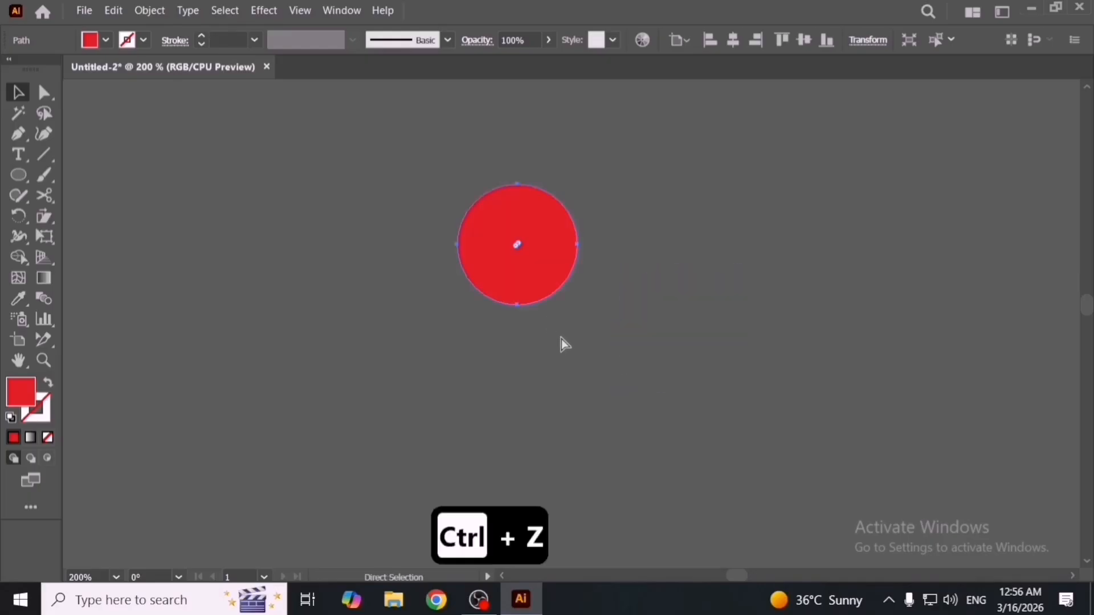
pyautogui.click(731, 375)
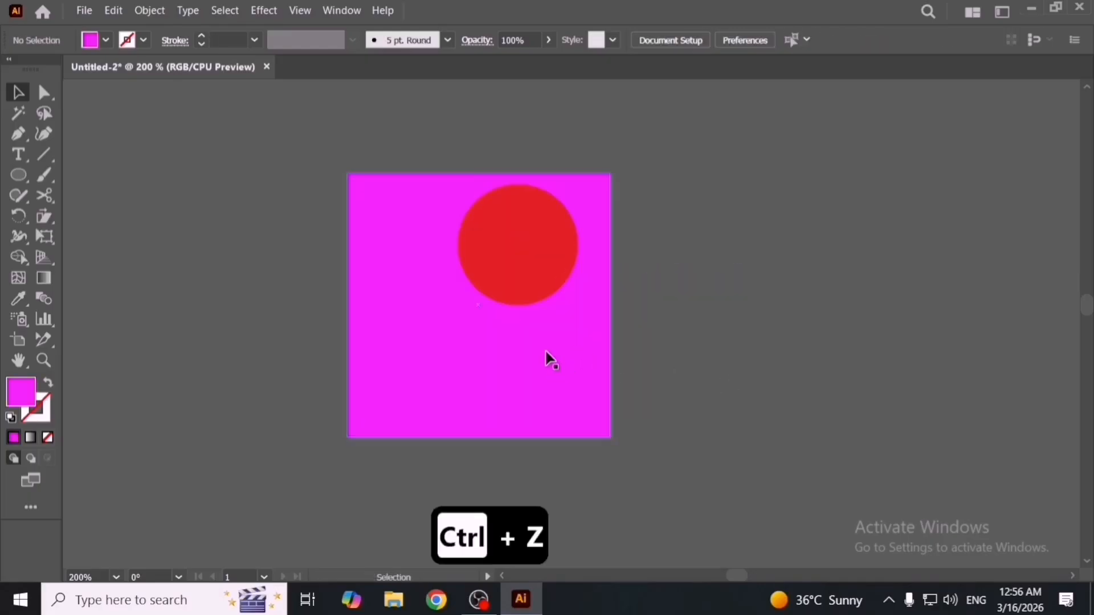
# Select only the red circle and divide the square beneath it with Divide Objects Below.
pyautogui.click(385, 323)
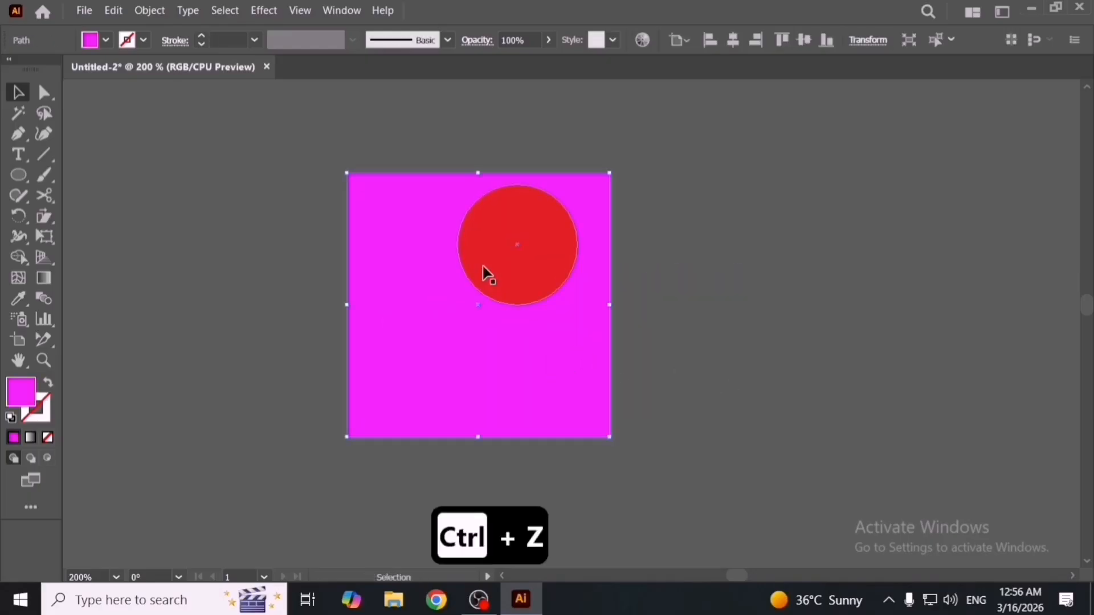
pyautogui.click(509, 256)
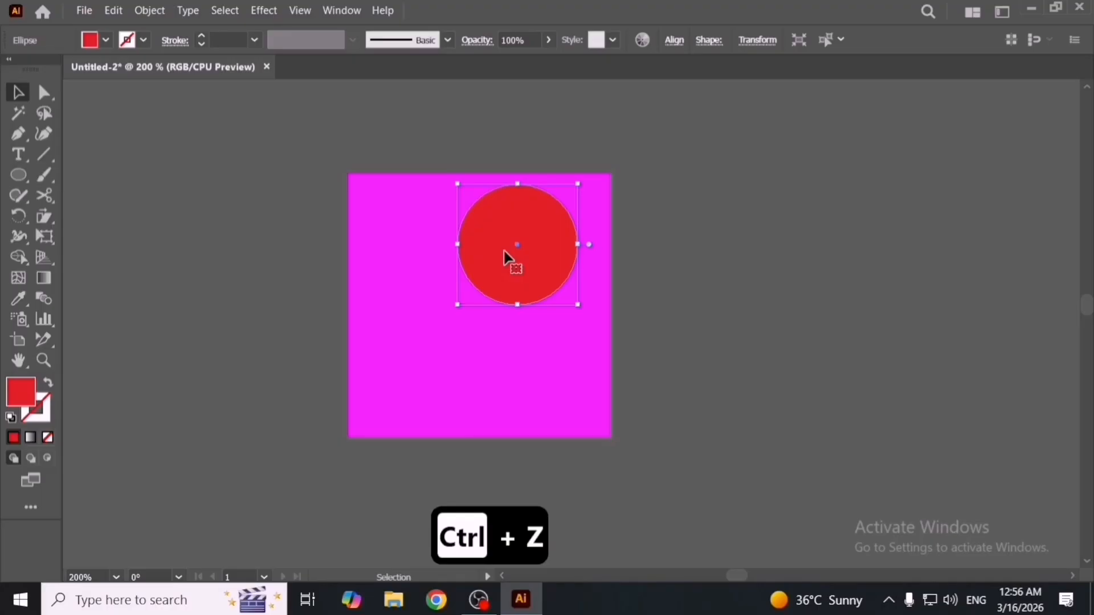
pyautogui.click(424, 307)
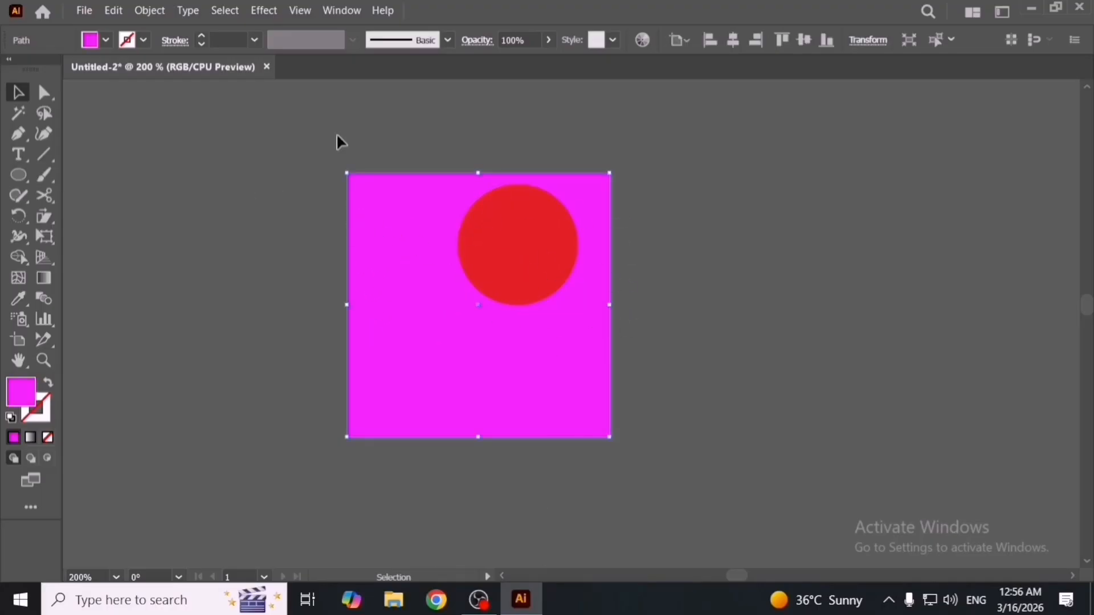
pyautogui.click(555, 247)
pyautogui.click(154, 18)
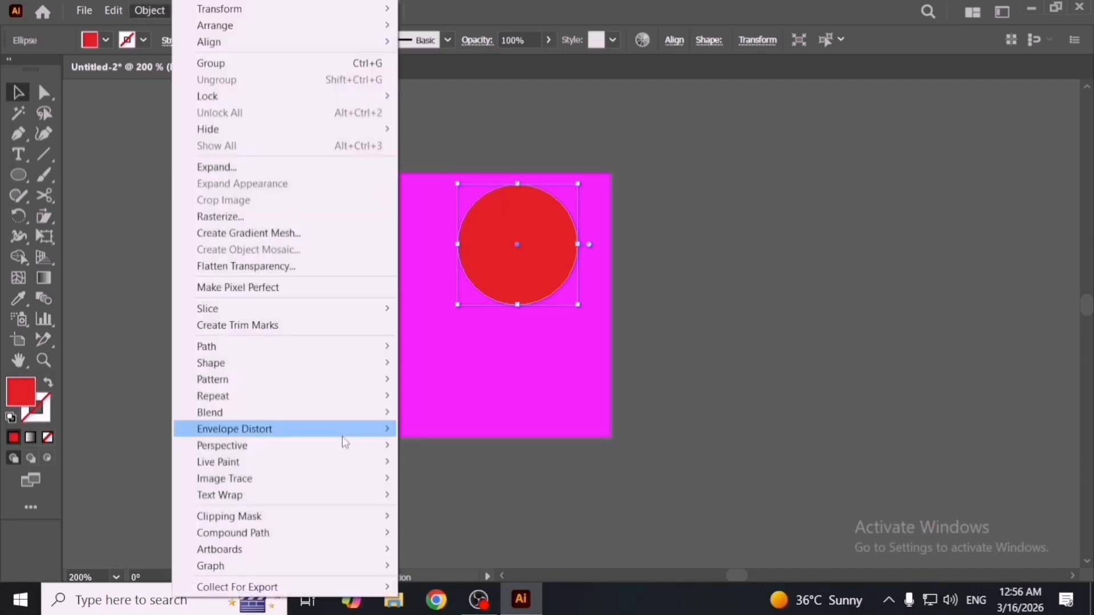
pyautogui.moveTo(376, 348)
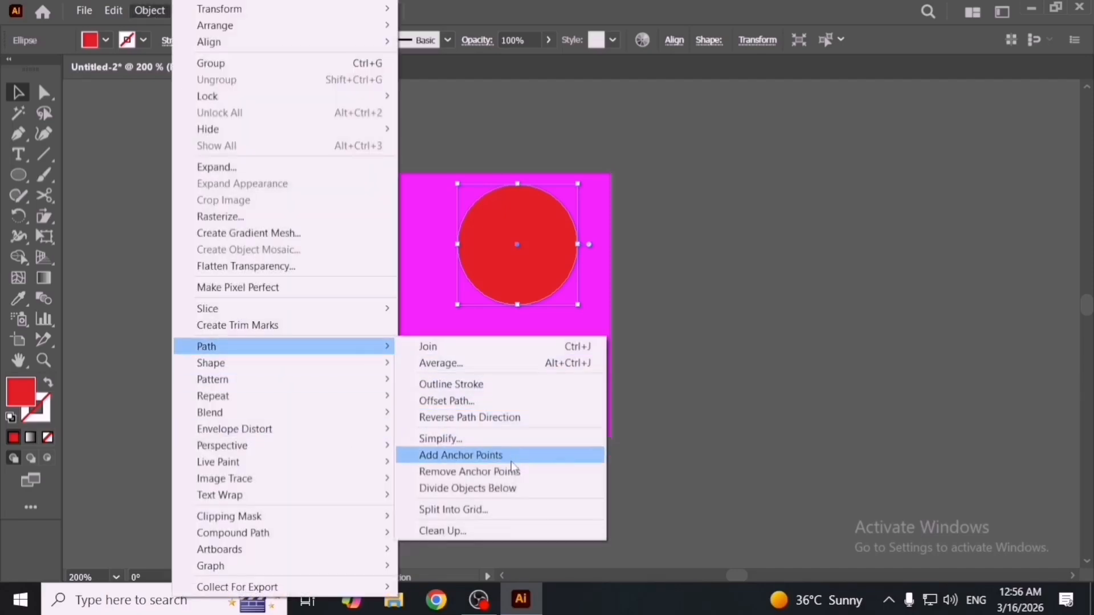
pyautogui.click(524, 488)
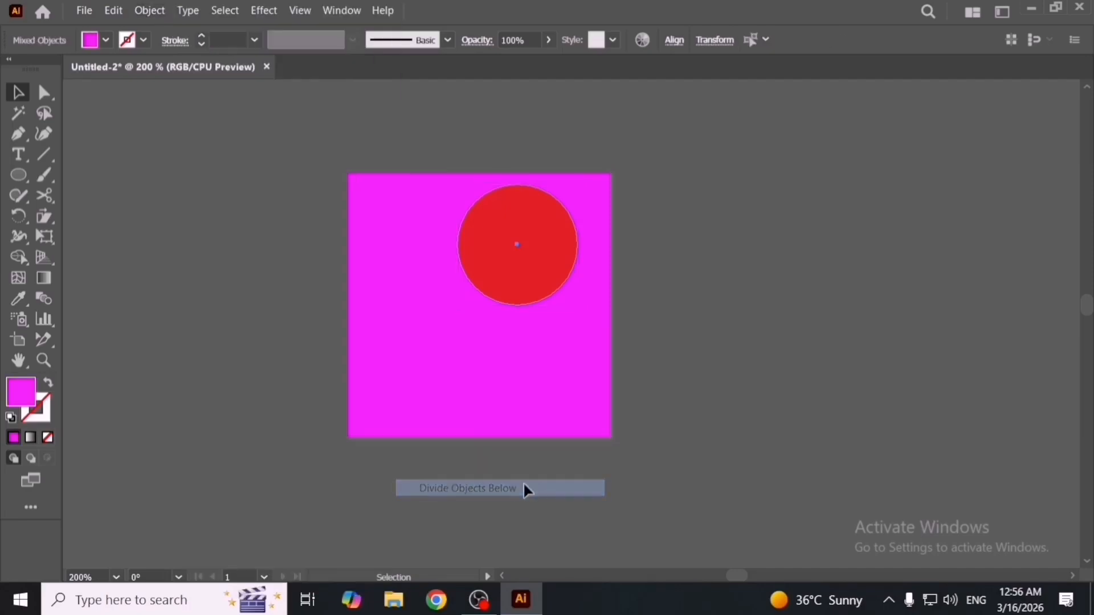
# Separate the divided pieces, moving the holed square to the left and the cut-out circle to the right.
pyautogui.click(655, 473)
pyautogui.moveTo(441, 428); pyautogui.dragTo(293, 450)
pyautogui.moveTo(505, 267); pyautogui.dragTo(668, 289)
pyautogui.click(399, 416)
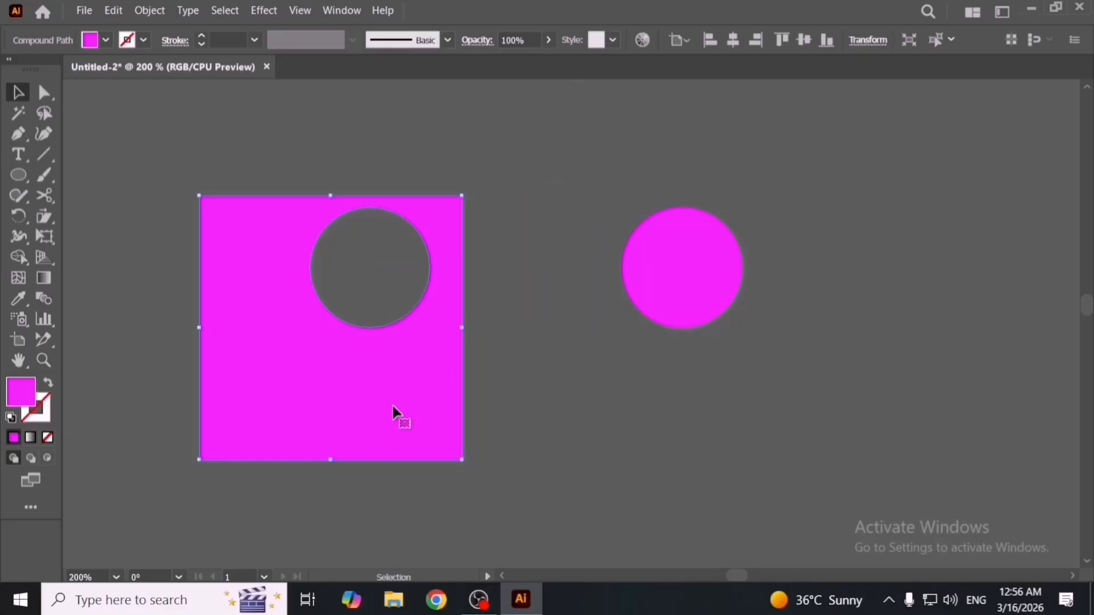
# Release the compound path of the holed square and deselect the shapes.
pyautogui.rightClick(397, 413)
pyautogui.click(481, 254)
pyautogui.click(490, 90)
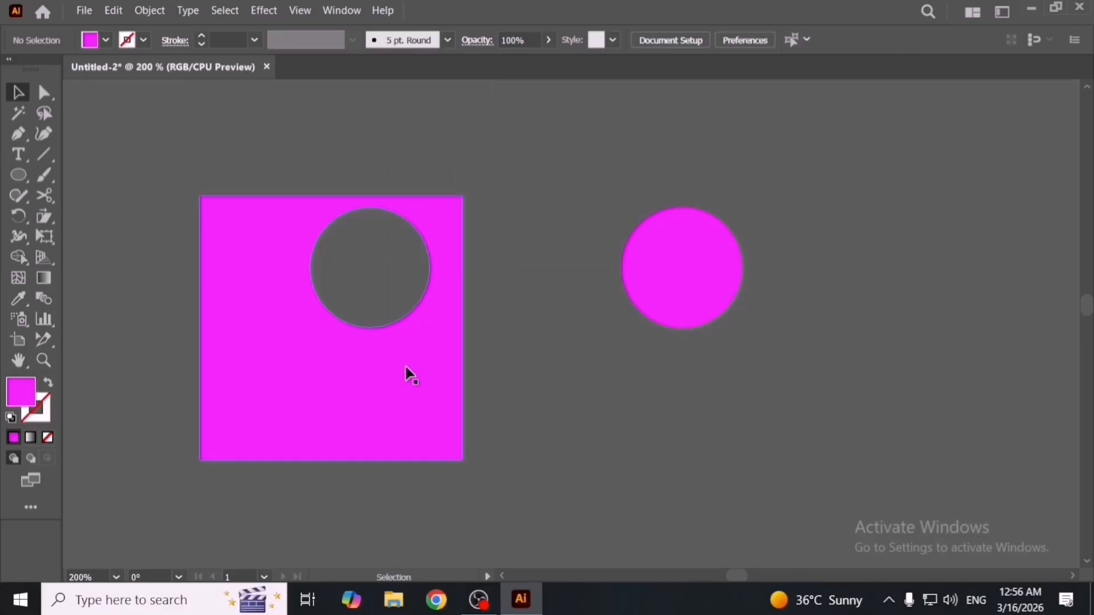
pyautogui.rightClick(407, 370)
pyautogui.click(487, 231)
pyautogui.click(556, 371)
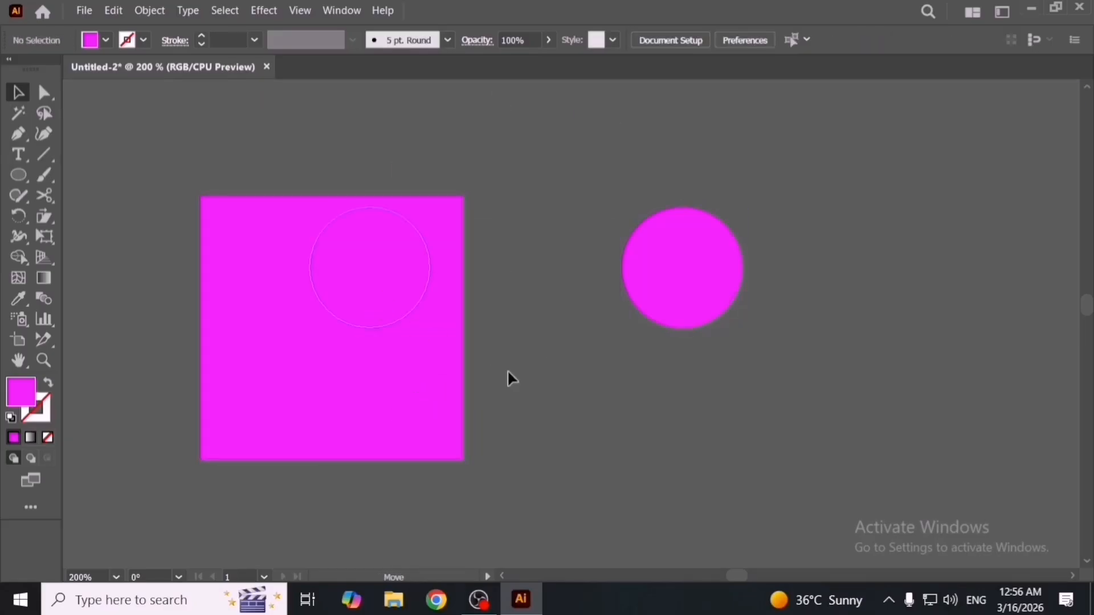
# Move the released circle off the square and place the other circle just above it, beside the square.
pyautogui.moveTo(311, 268); pyautogui.dragTo(499, 381)
pyautogui.moveTo(701, 233); pyautogui.dragTo(604, 216)
pyautogui.click(735, 283)
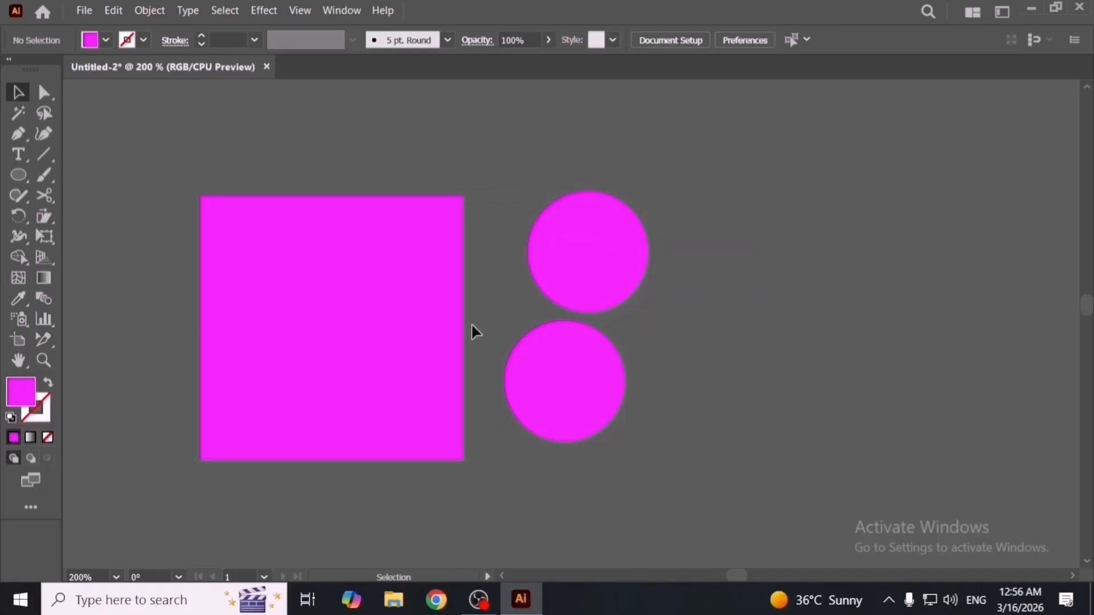
# Delete the square and both circles and hide the Pathfinder panel.
pyautogui.click(201, 237)
pyautogui.moveTo(177, 191); pyautogui.dragTo(652, 452)
pyautogui.press('Delete')
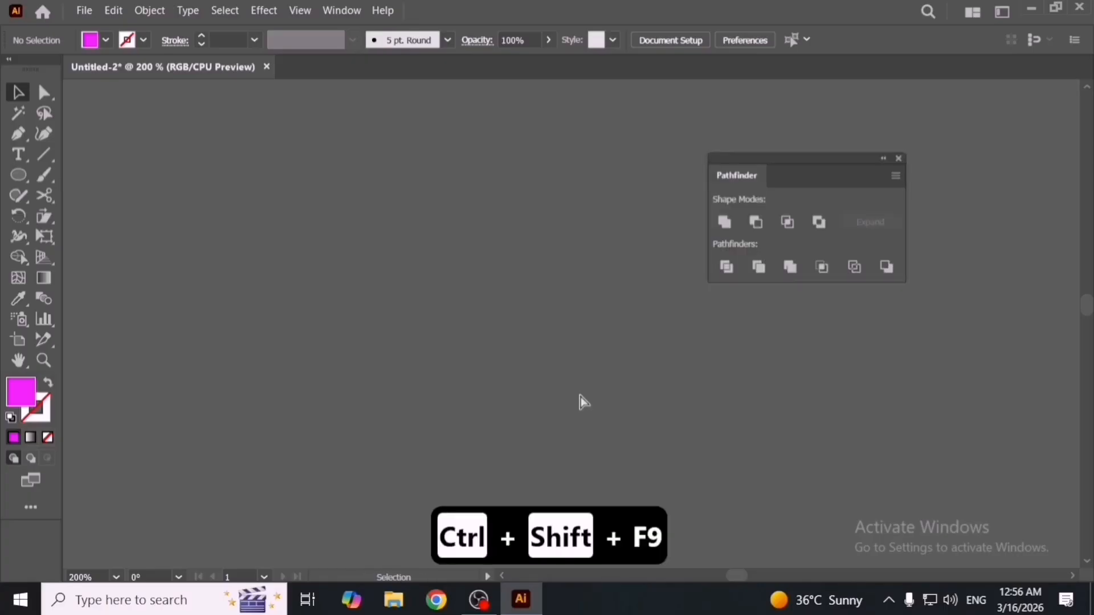
pyautogui.hotkey('ctrl', 'shift', 'F9')
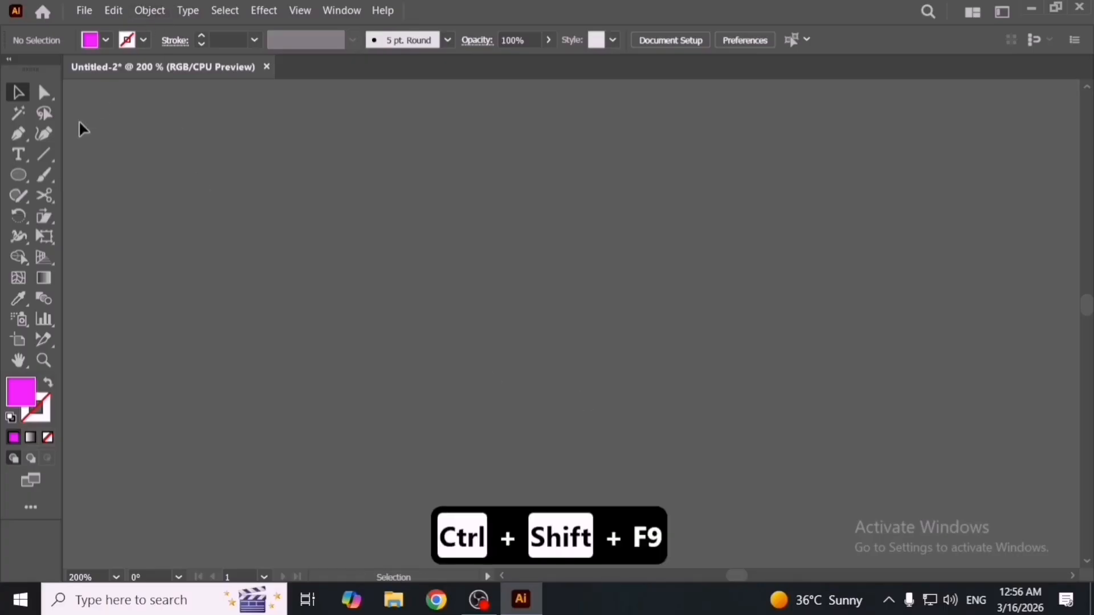
# Draw a magenta square about 1.86 in wide on the empty canvas with the Rectangle tool.
pyautogui.moveTo(19, 175); pyautogui.dragTo(121, 181)
pyautogui.moveTo(457, 341)
pyautogui.mouseDown()
pyautogui.moveTo(501, 383)
pyautogui.moveTo(572, 400)
pyautogui.mouseUp()
pyautogui.press('v')
pyautogui.hotkey('ctrl', '=')
pyautogui.hotkey('ctrl', '=')
pyautogui.hotkey('ctrl', '=')
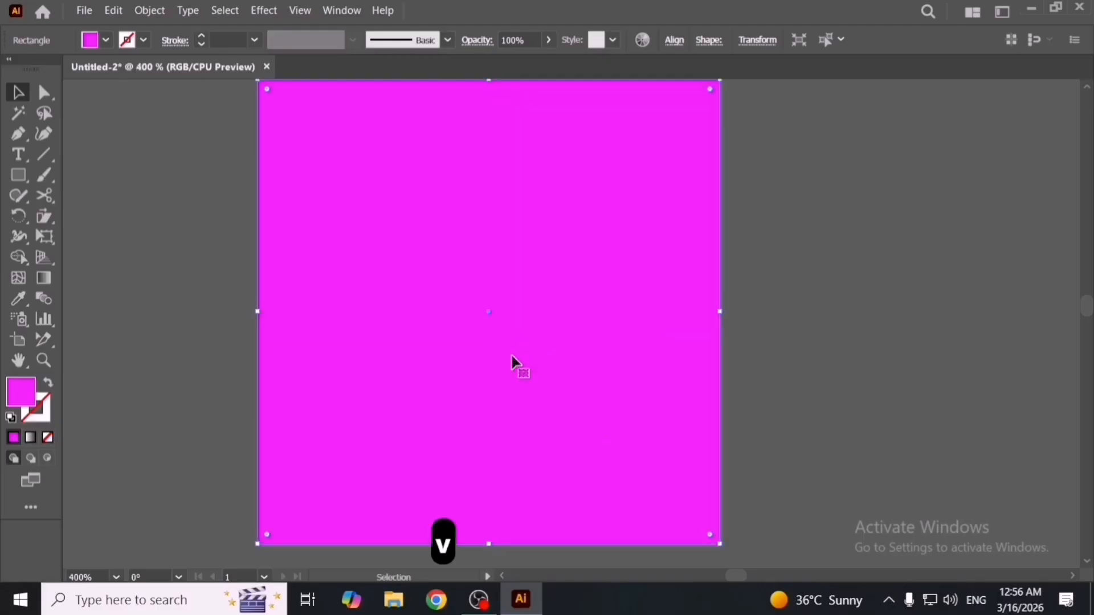
pyautogui.hotkey('ctrl', '-')
pyautogui.hotkey('ctrl', '-')
pyautogui.hotkey('ctrl', '-')
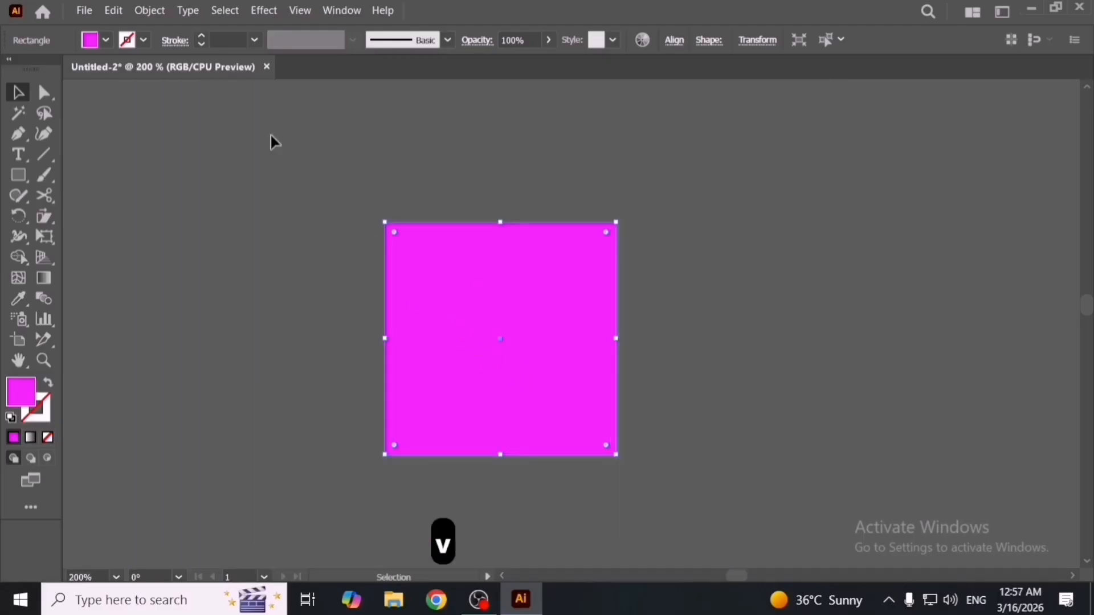
# Start Split Into Grid on the square with preview on, using 2 rows and 2 columns.
pyautogui.click(150, 10)
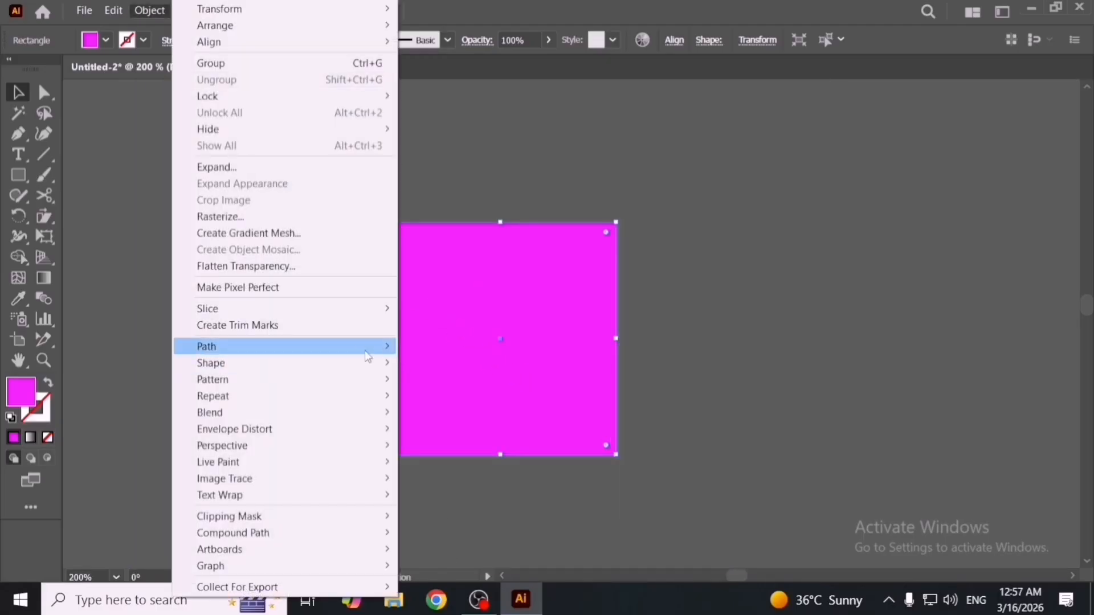
pyautogui.moveTo(382, 346)
pyautogui.click(526, 508)
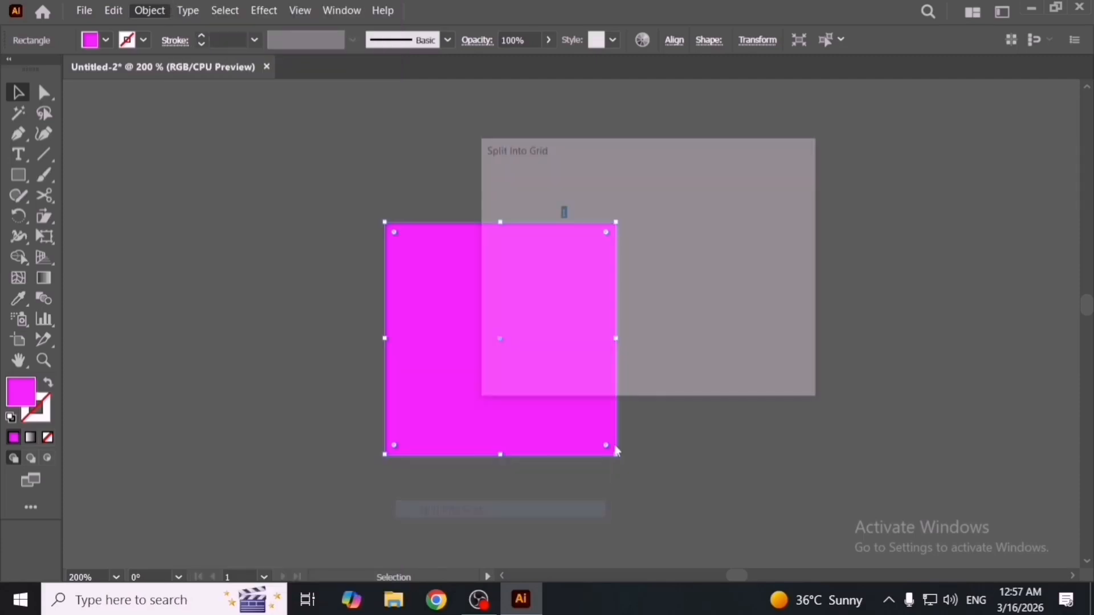
pyautogui.moveTo(658, 162); pyautogui.dragTo(806, 155)
pyautogui.click(667, 359)
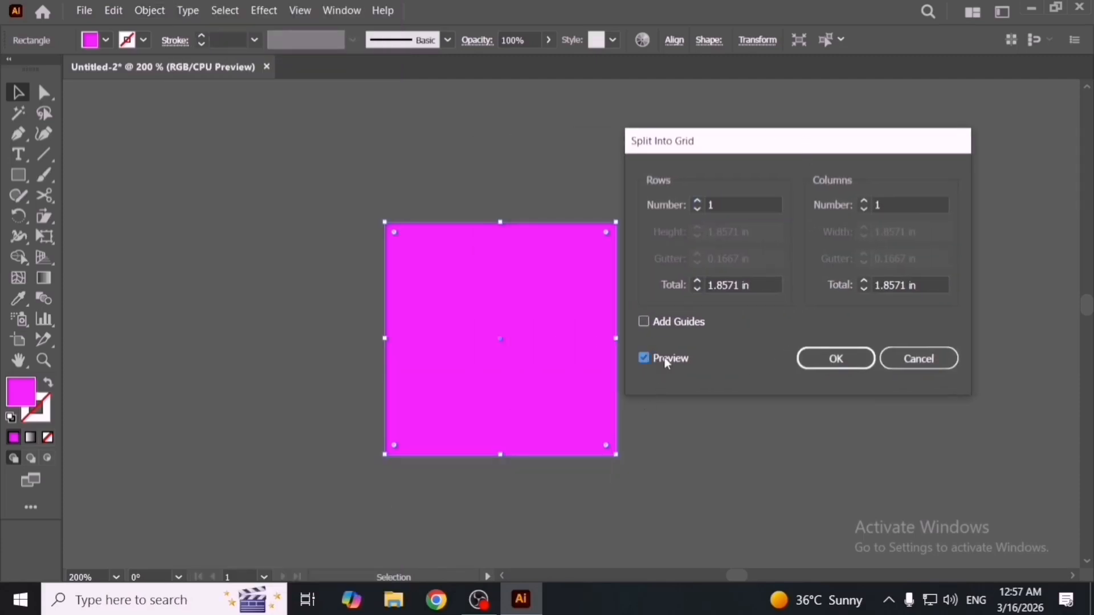
pyautogui.click(737, 205)
pyautogui.press('Up')
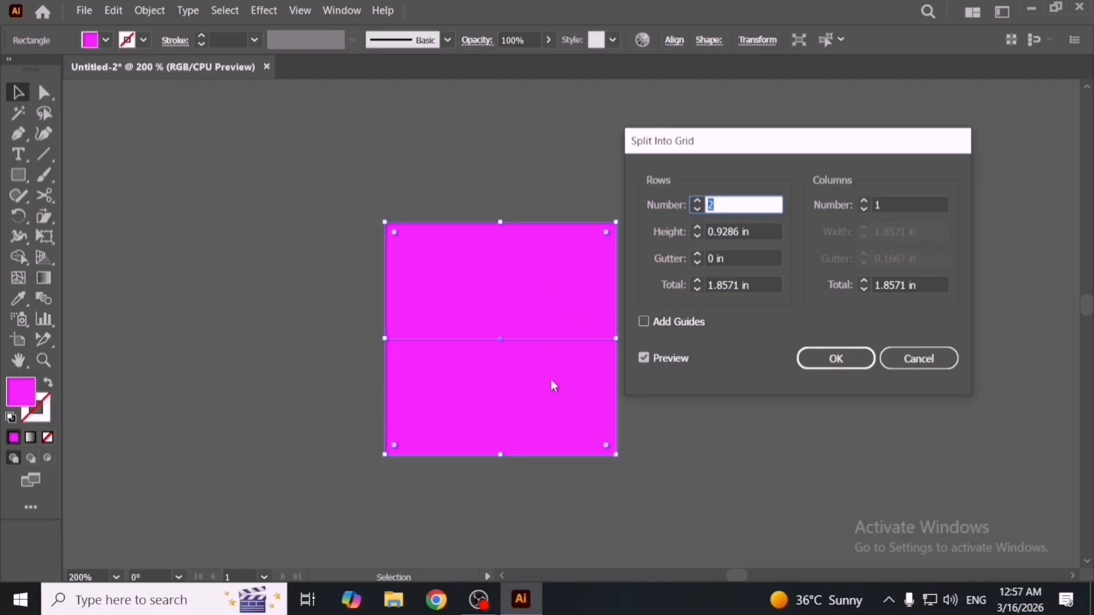
pyautogui.click(899, 205)
pyautogui.press('Up')
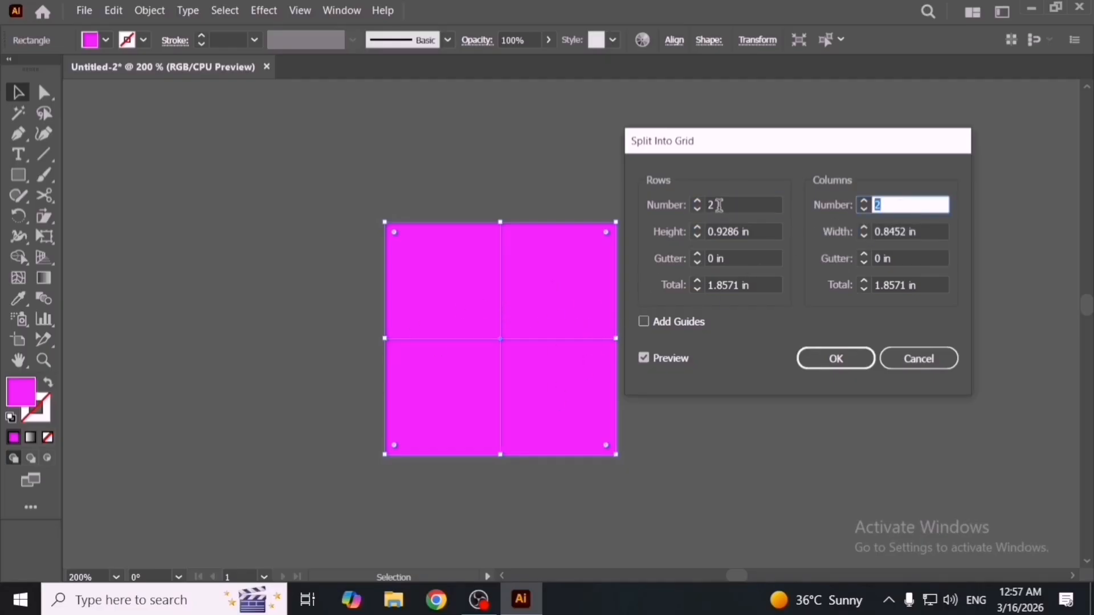
# Set the grid to 6 rows and 5 columns, apply the split and deselect the cells.
pyautogui.click(719, 206)
pyautogui.press('Up')
pyautogui.press('Up')
pyautogui.press('Up')
pyautogui.press('Up')
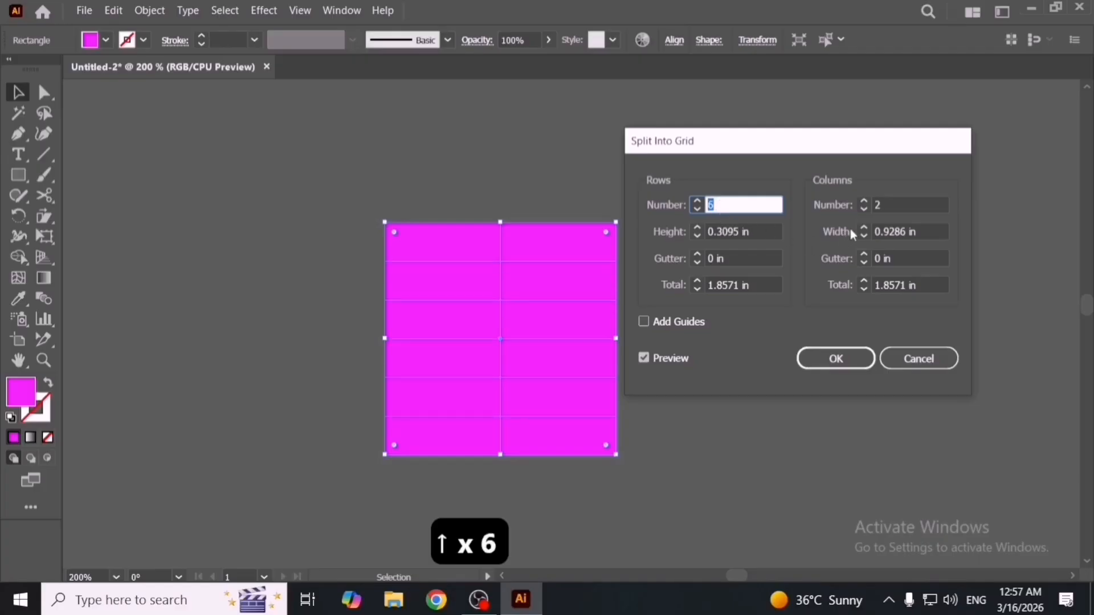
pyautogui.click(891, 207)
pyautogui.press('Up')
pyautogui.press('Up')
pyautogui.press('Up')
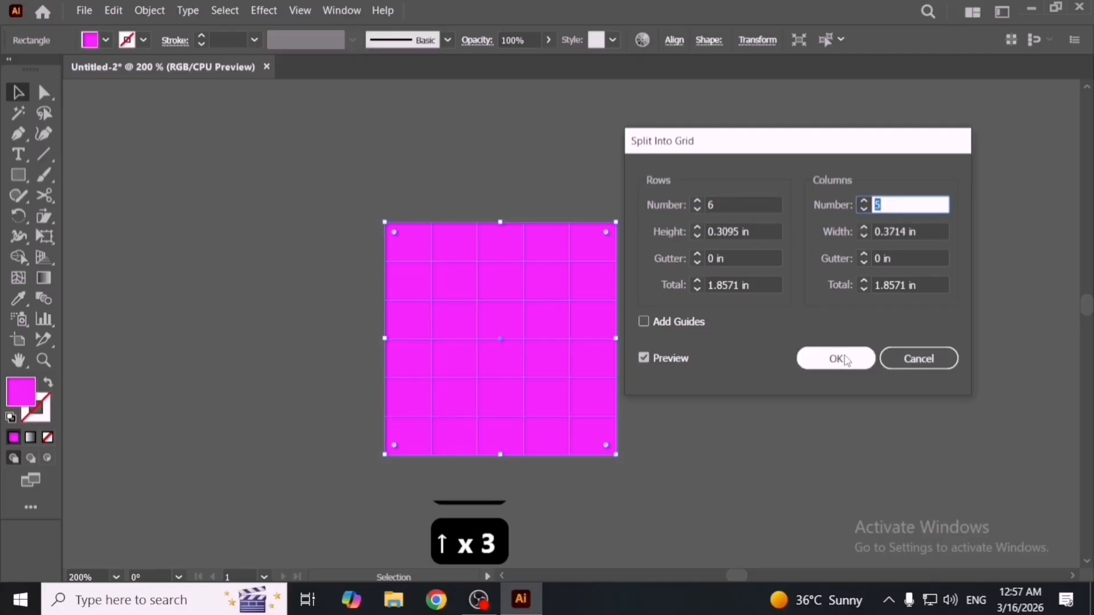
pyautogui.click(847, 360)
pyautogui.click(666, 440)
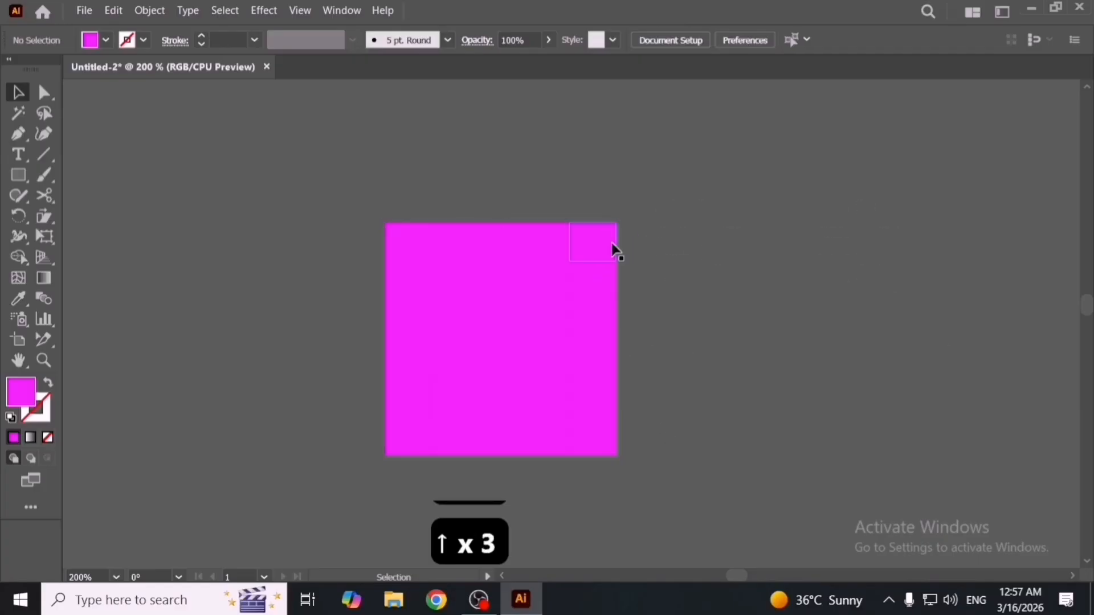
# Move the top two cells of the rightmost column away from the grid, and undo both moves.
pyautogui.moveTo(615, 251); pyautogui.dragTo(742, 201)
pyautogui.moveTo(594, 281); pyautogui.dragTo(720, 294)
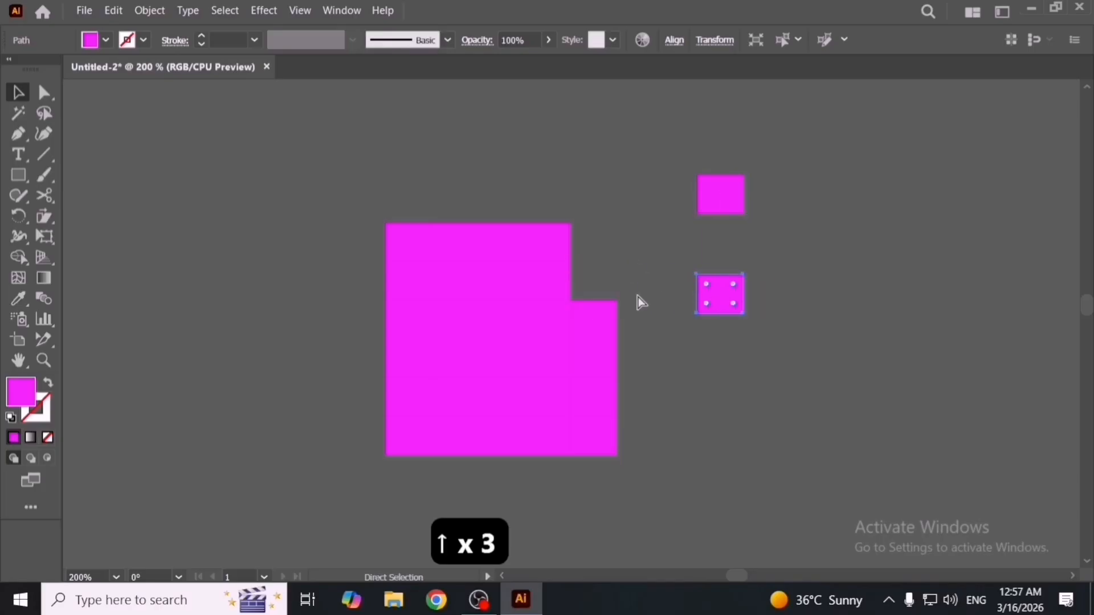
pyautogui.hotkey('ctrl', 'z')
pyautogui.hotkey('ctrl', 'z')
pyautogui.hotkey('ctrl', 'z')
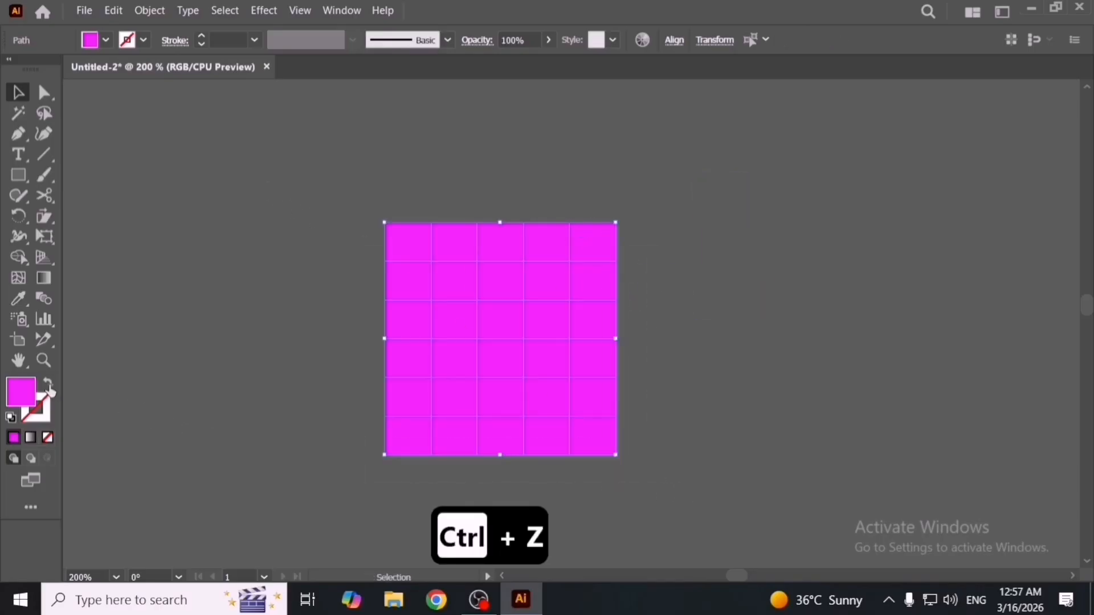
# Swap fill and stroke on all grid cells to give them magenta outlines without fill, and deselect them.
pyautogui.click(49, 385)
pyautogui.click(491, 374)
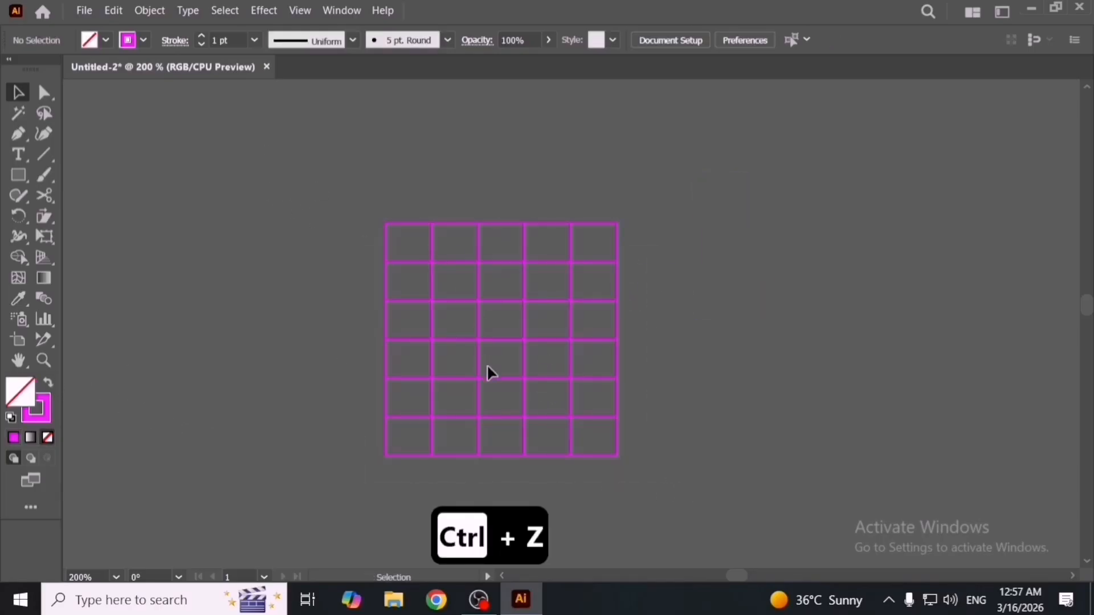
pyautogui.scroll(2, 489, 368)
pyautogui.scroll(-2, 488, 368)
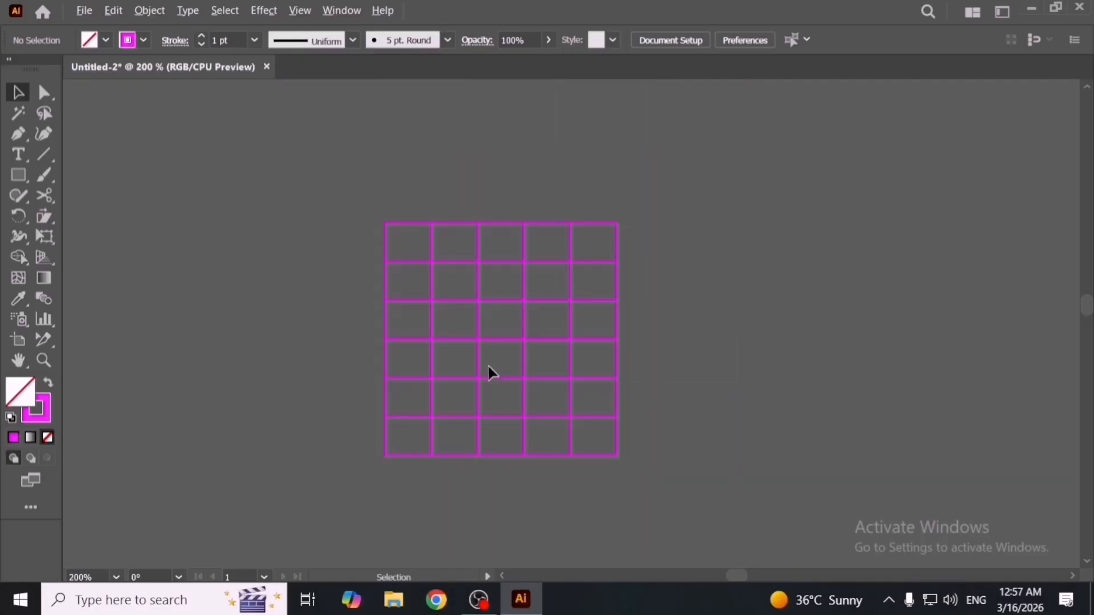
pyautogui.scroll(1, 491, 373)
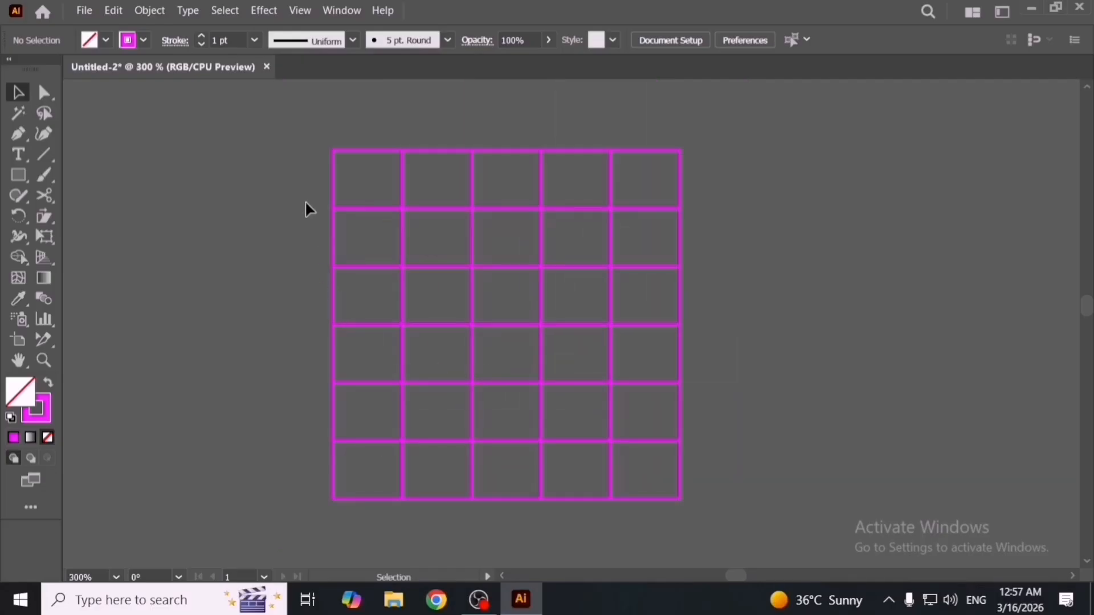
# Select the whole grid and examine the anchor points of its cells with Direct Selection.
pyautogui.moveTo(306, 203); pyautogui.dragTo(706, 477)
pyautogui.press('a')
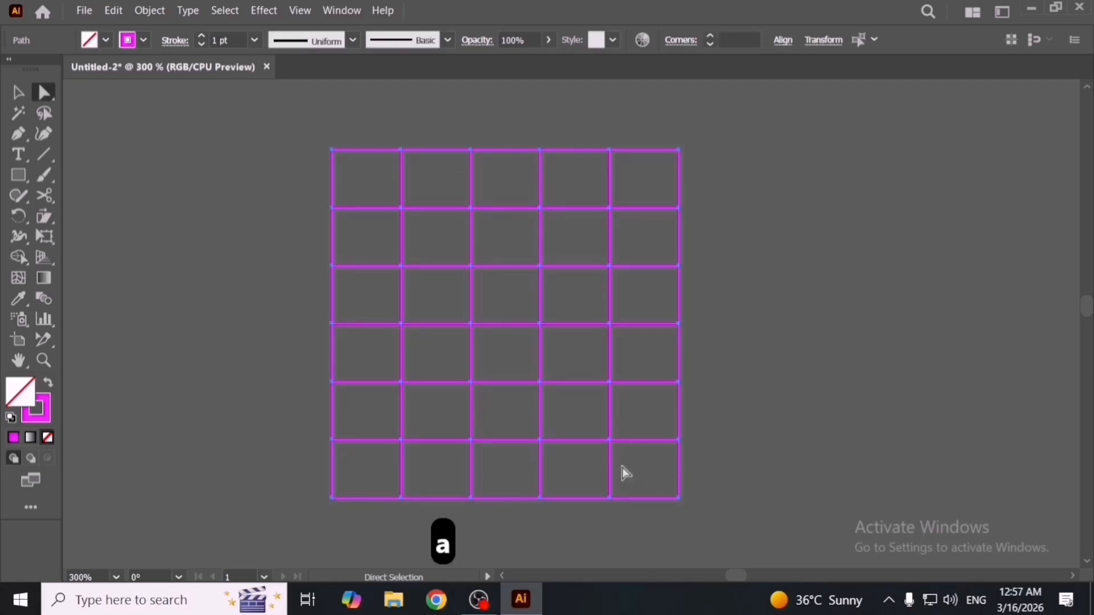
pyautogui.press('v')
pyautogui.click(573, 470)
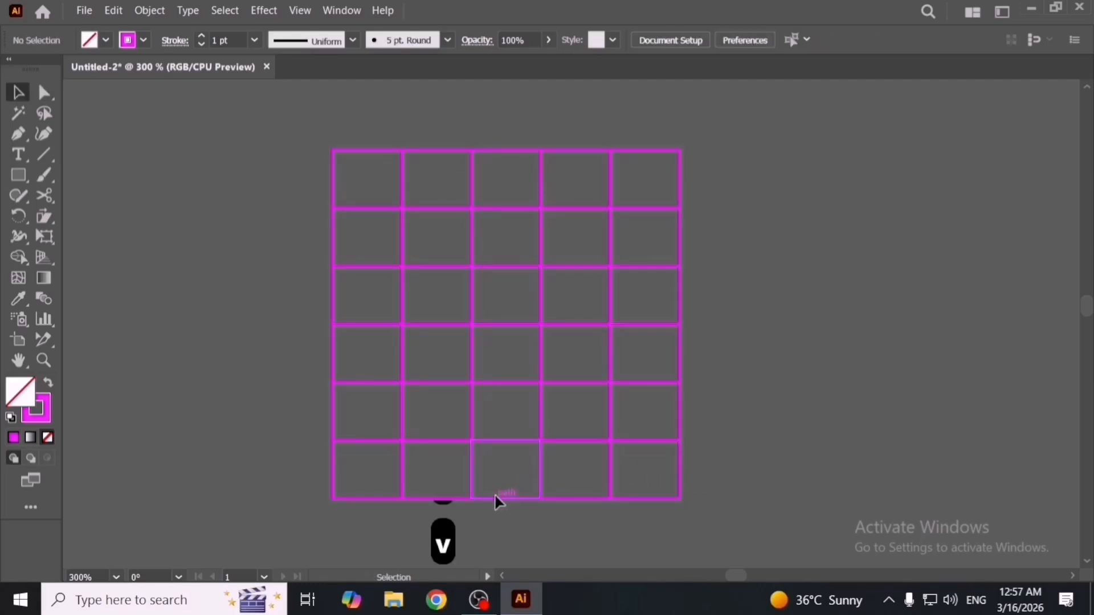
# Move the middle cell of the bottom row out to the right of the grid, and undo the move.
pyautogui.moveTo(492, 496); pyautogui.dragTo(761, 458)
pyautogui.scroll(-1, 760, 457)
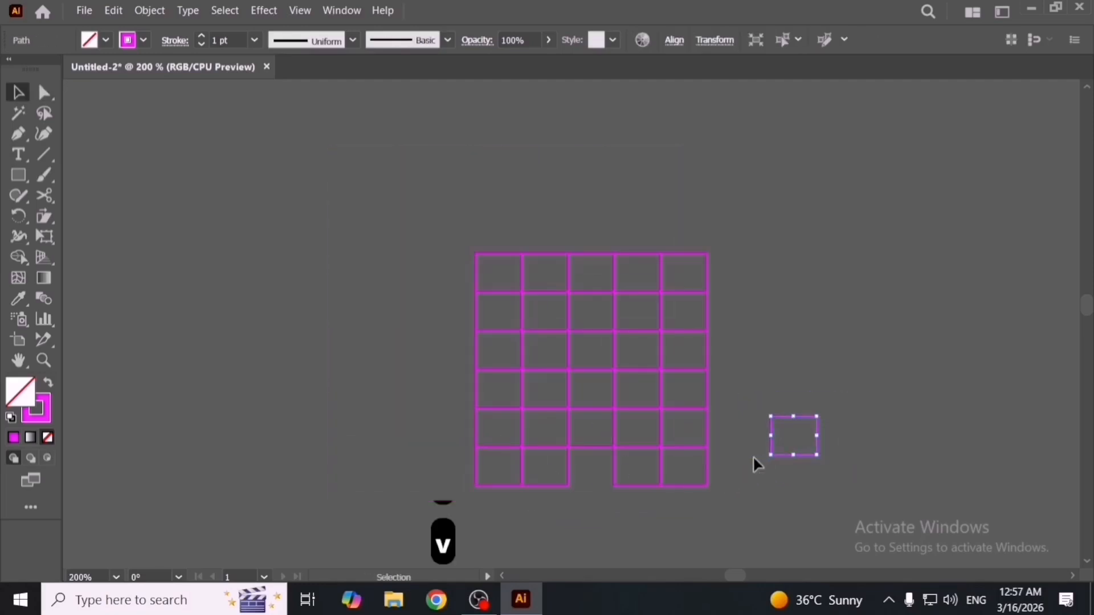
pyautogui.hotkey('ctrl', 'z')
# Select only the cells of the middle column and swap their fill and stroke to fill them magenta.
pyautogui.moveTo(403, 232); pyautogui.dragTo(847, 510)
pyautogui.click(603, 263)
pyautogui.moveTo(592, 376); pyautogui.dragTo(607, 505)
pyautogui.click(47, 385)
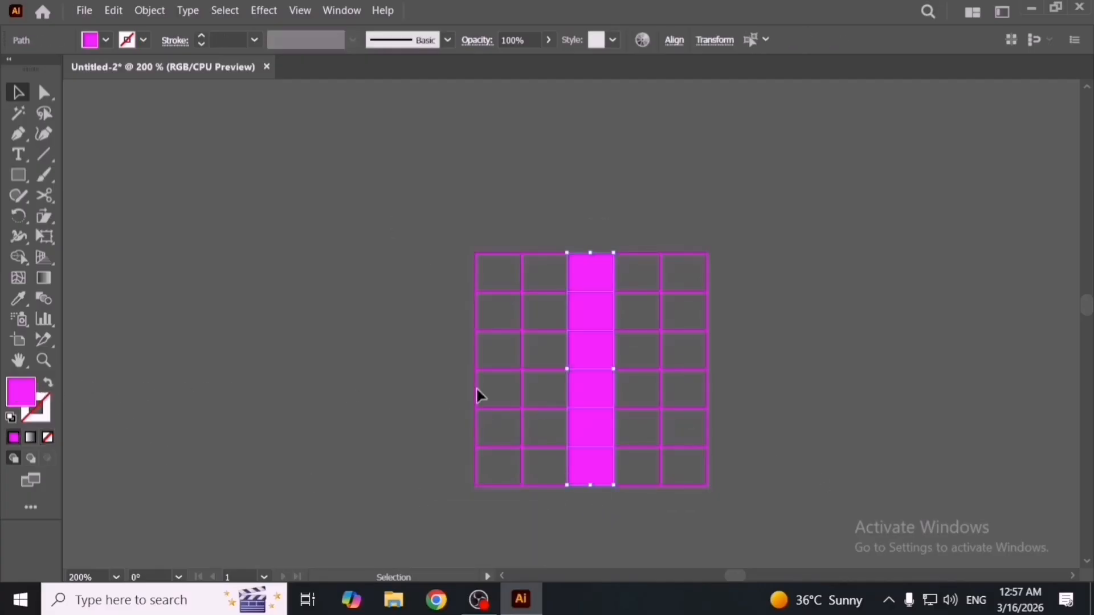
# Delete the whole grid and draw a new, larger magenta square in its place.
pyautogui.moveTo(432, 235)
pyautogui.mouseDown()
pyautogui.moveTo(775, 536)
pyautogui.moveTo(807, 516)
pyautogui.mouseUp()
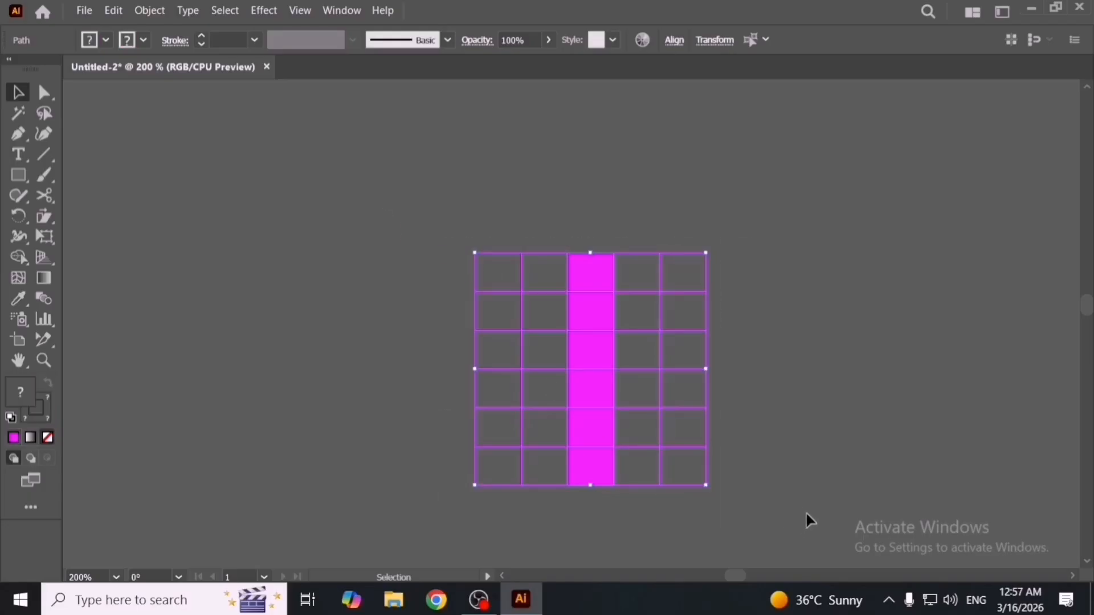
pyautogui.press('Delete')
pyautogui.click(18, 175)
pyautogui.moveTo(490, 318); pyautogui.dragTo(653, 402)
pyautogui.press('v')
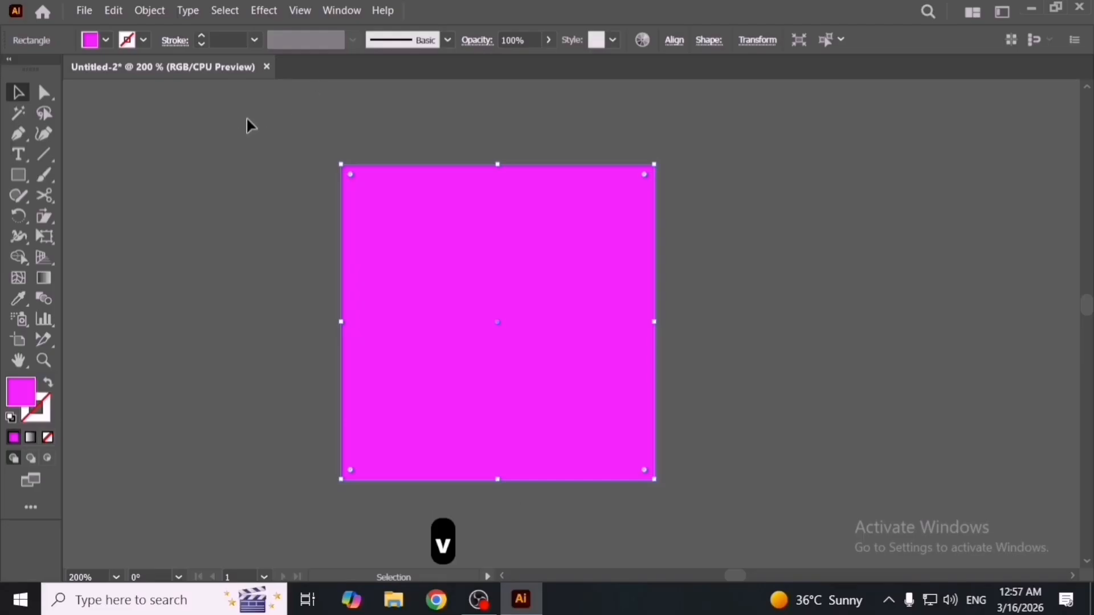
pyautogui.click(143, 11)
pyautogui.moveTo(301, 347)
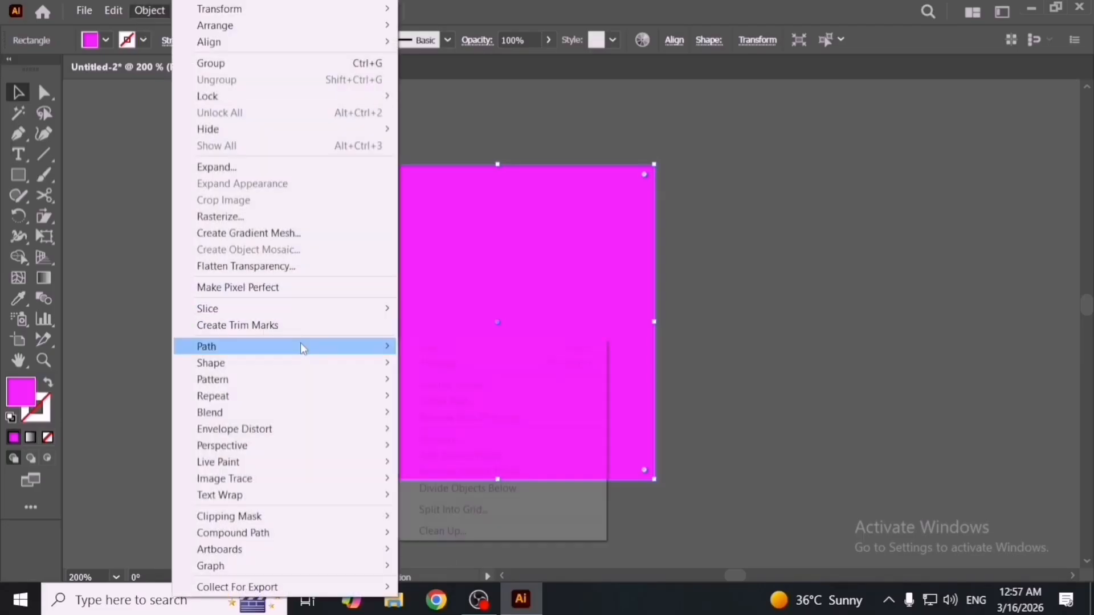
pyautogui.click(887, 406)
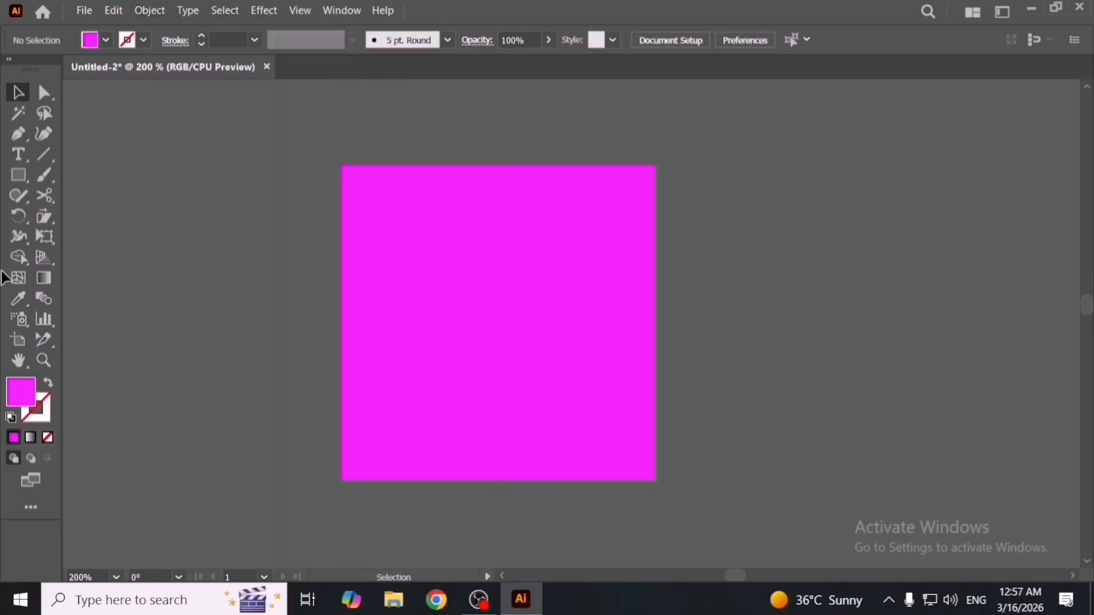
# Place two stray anchor points with the Pen tool, one on each side of the square.
pyautogui.click(17, 134)
pyautogui.click(195, 208)
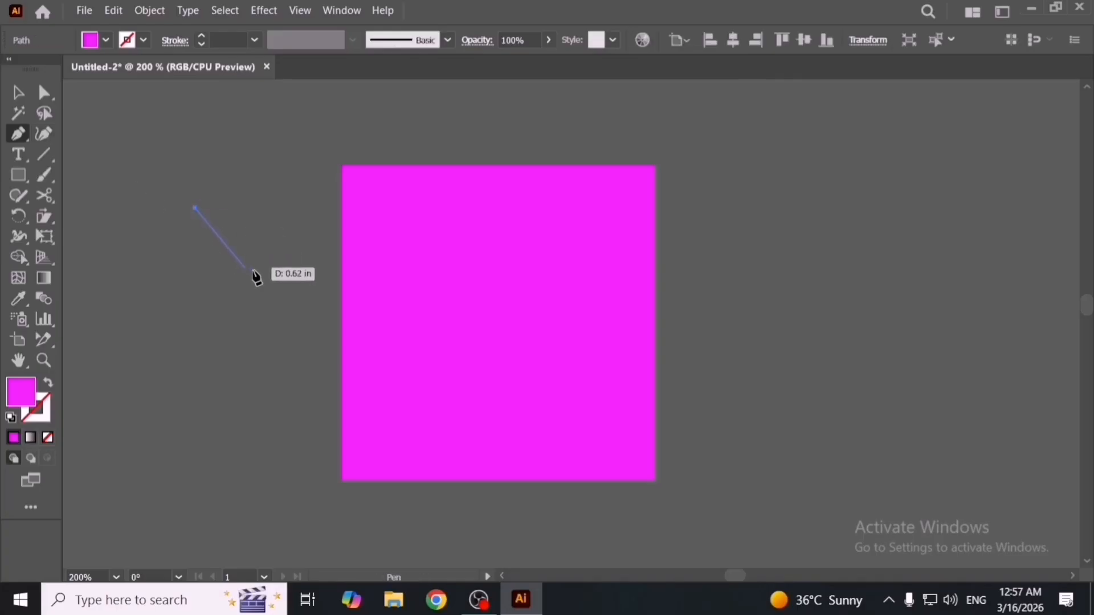
pyautogui.press('v')
pyautogui.click(254, 270)
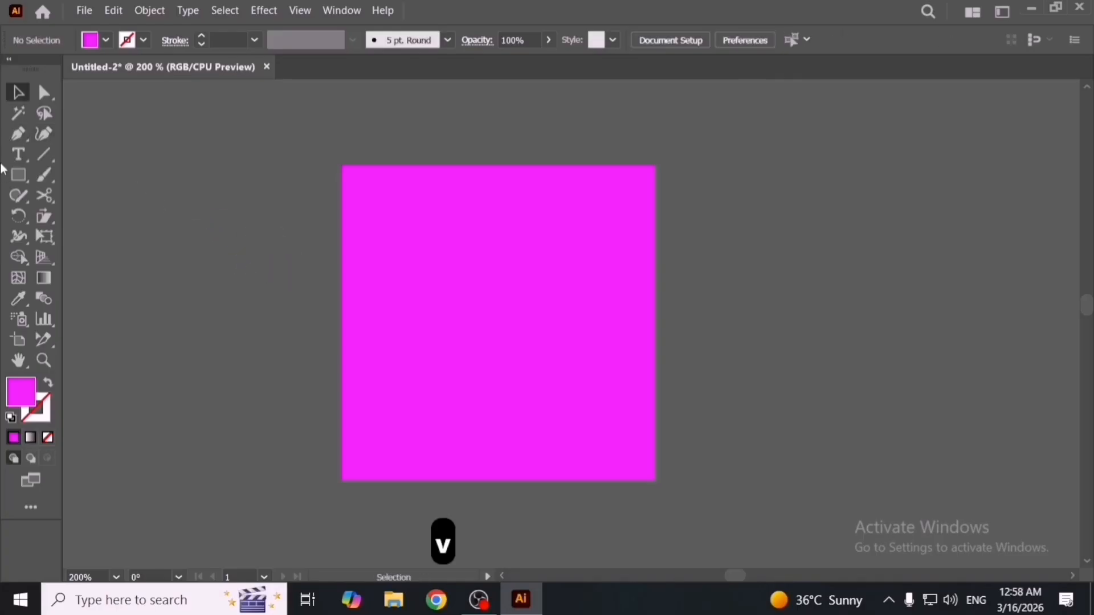
pyautogui.click(17, 134)
pyautogui.click(729, 191)
pyautogui.press('v')
pyautogui.click(279, 189)
# Select everything, switch to Outline view to inspect the stray points, and deselect.
pyautogui.hotkey('ctrl', 'a')
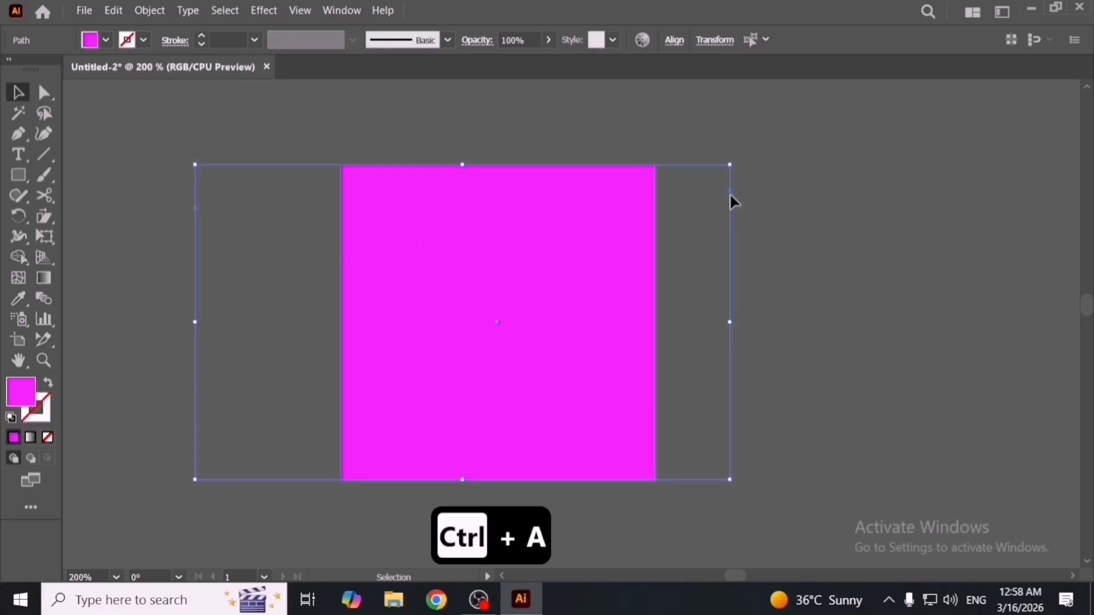
pyautogui.hotkey('ctrl', 'y')
pyautogui.click(768, 222)
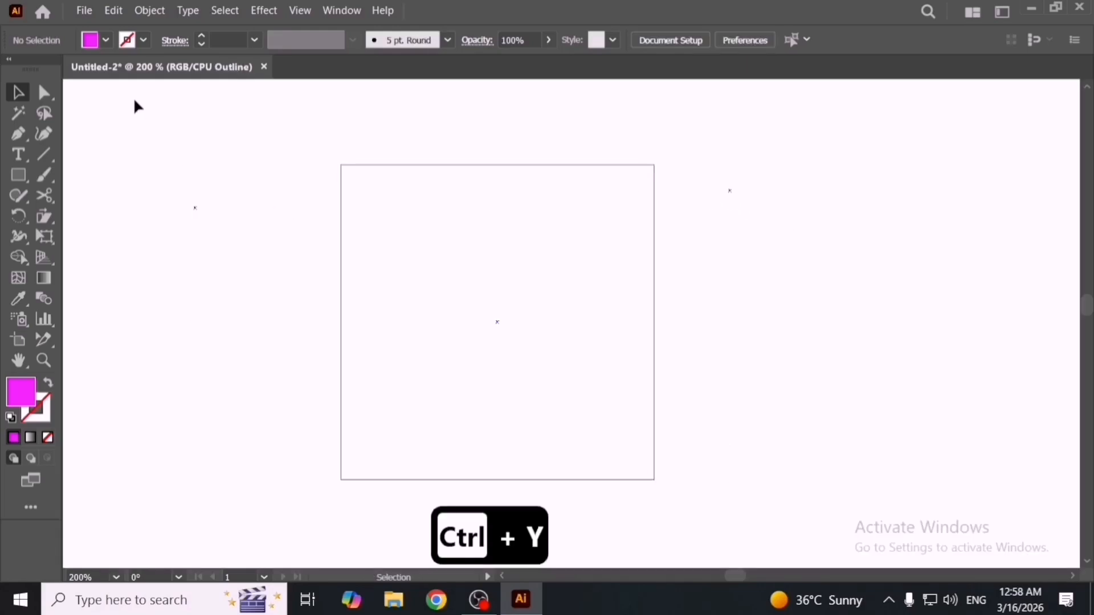
# Clean up the document's stray points, unpainted objects and empty text paths, and return to Preview view.
pyautogui.click(142, 16)
pyautogui.moveTo(305, 349)
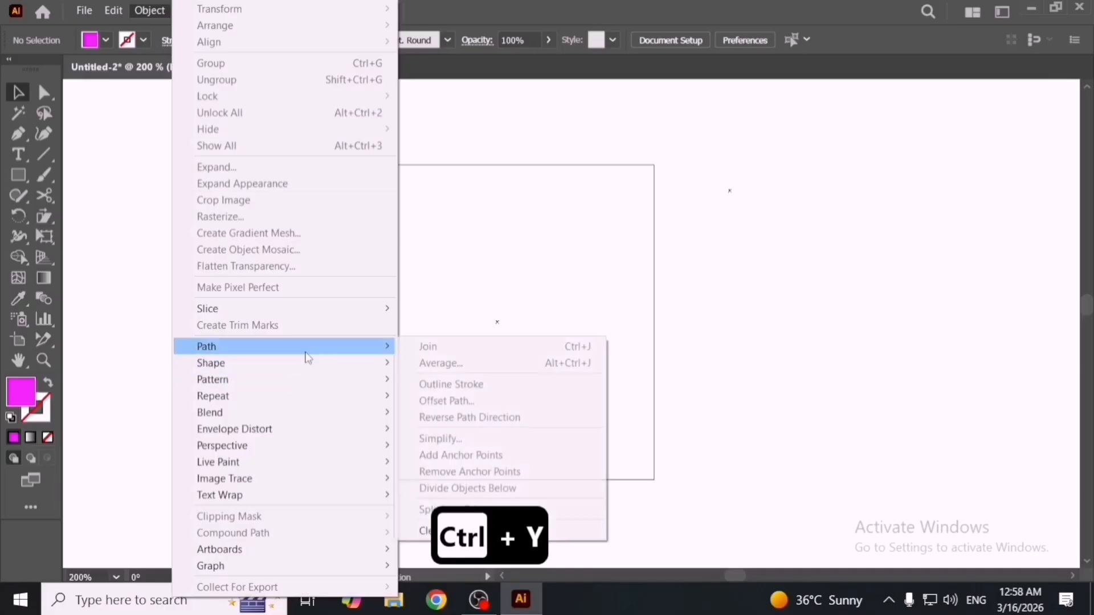
pyautogui.click(455, 532)
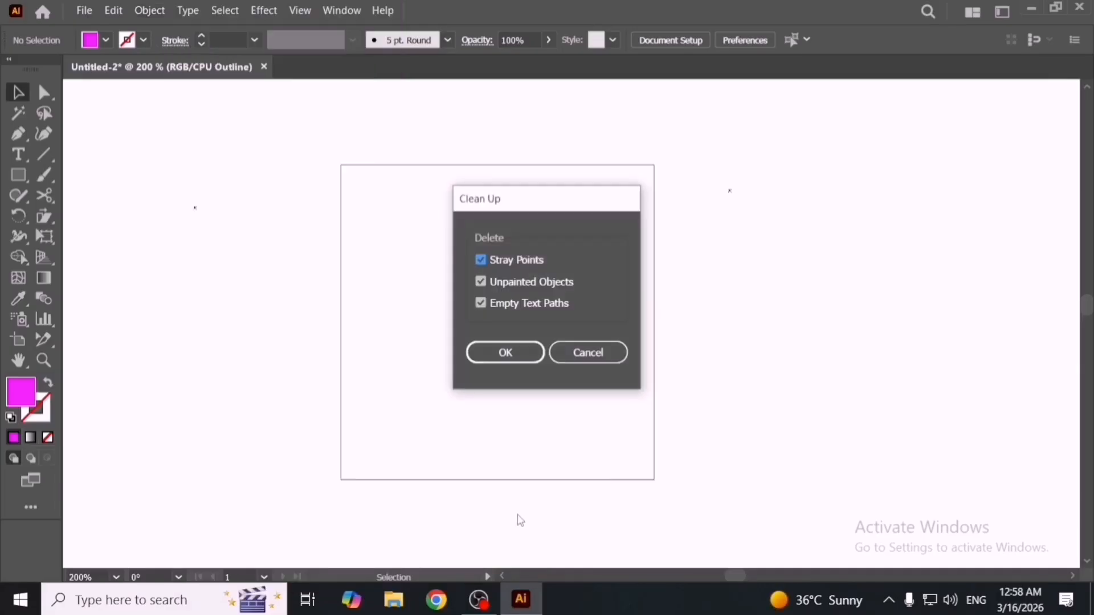
pyautogui.click(506, 361)
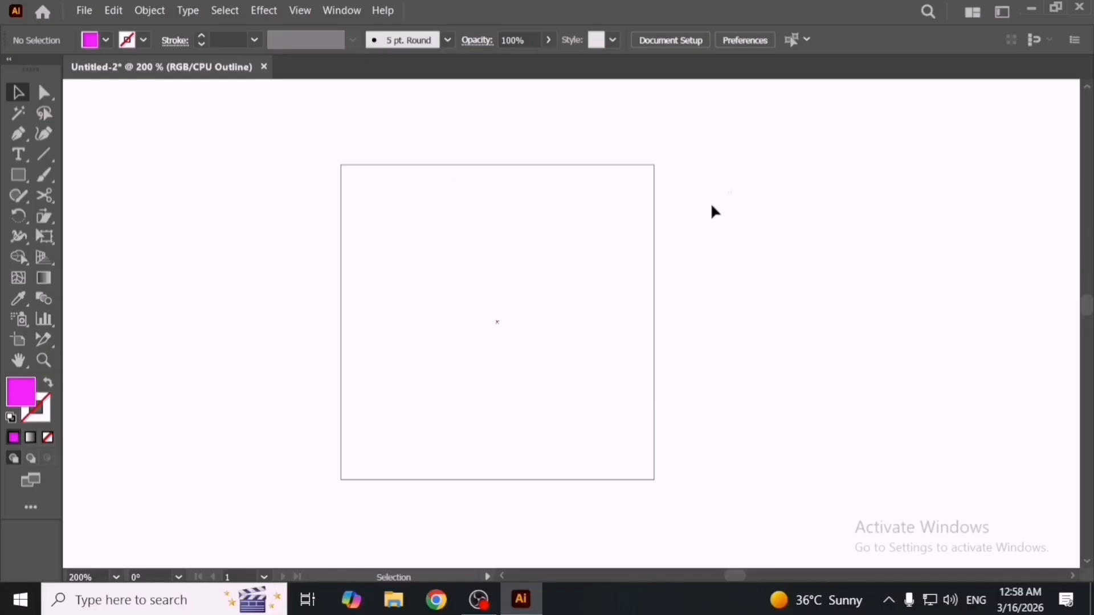
pyautogui.press('a')
pyautogui.hotkey('ctrl', 'y')
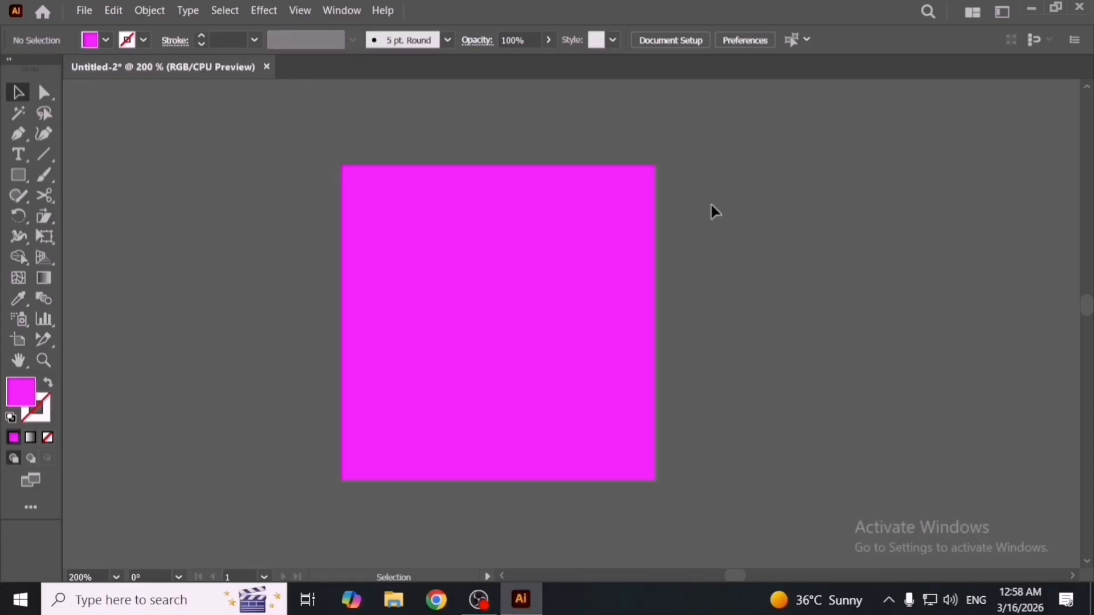
pyautogui.click(149, 10)
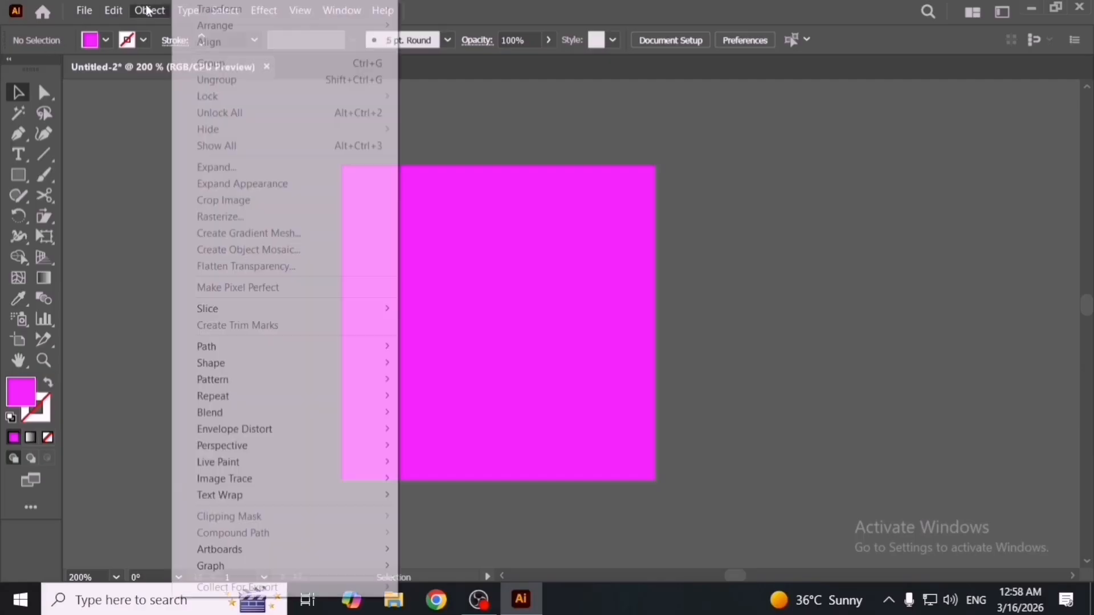
pyautogui.moveTo(285, 346)
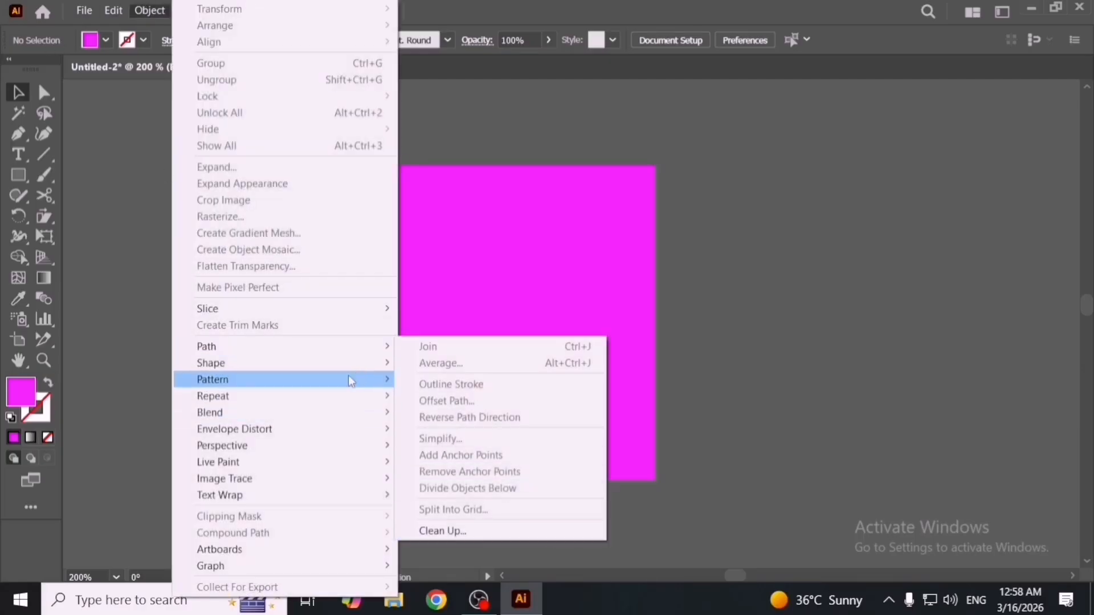
pyautogui.moveTo(349, 367)
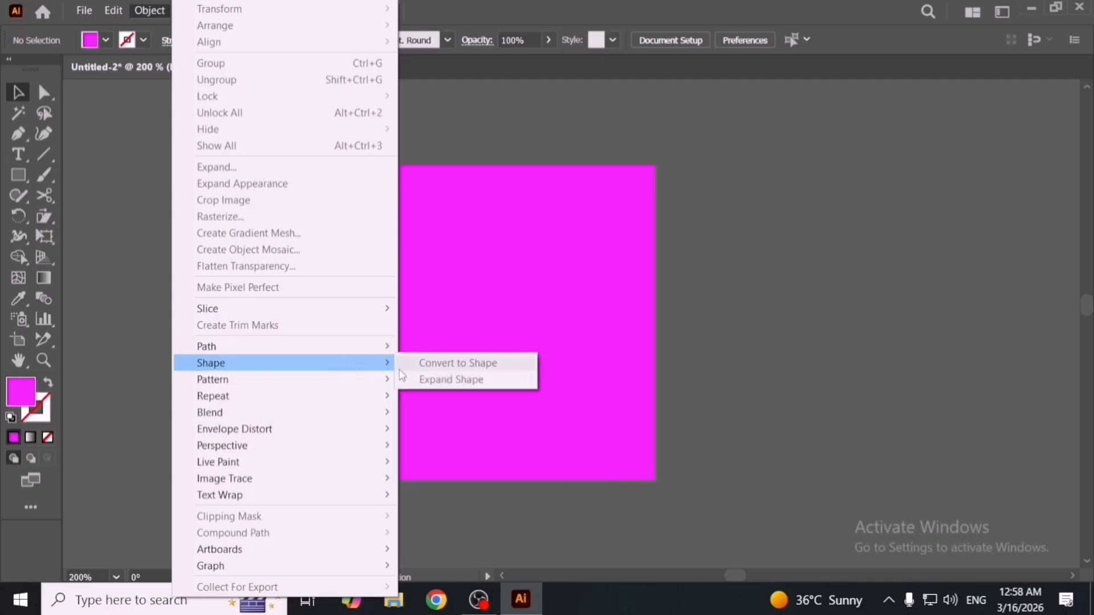
pyautogui.click(816, 369)
# Move the magenta square slightly up and to the right, and scale it down proportionally about its centre.
pyautogui.moveTo(498, 347); pyautogui.dragTo(518, 337)
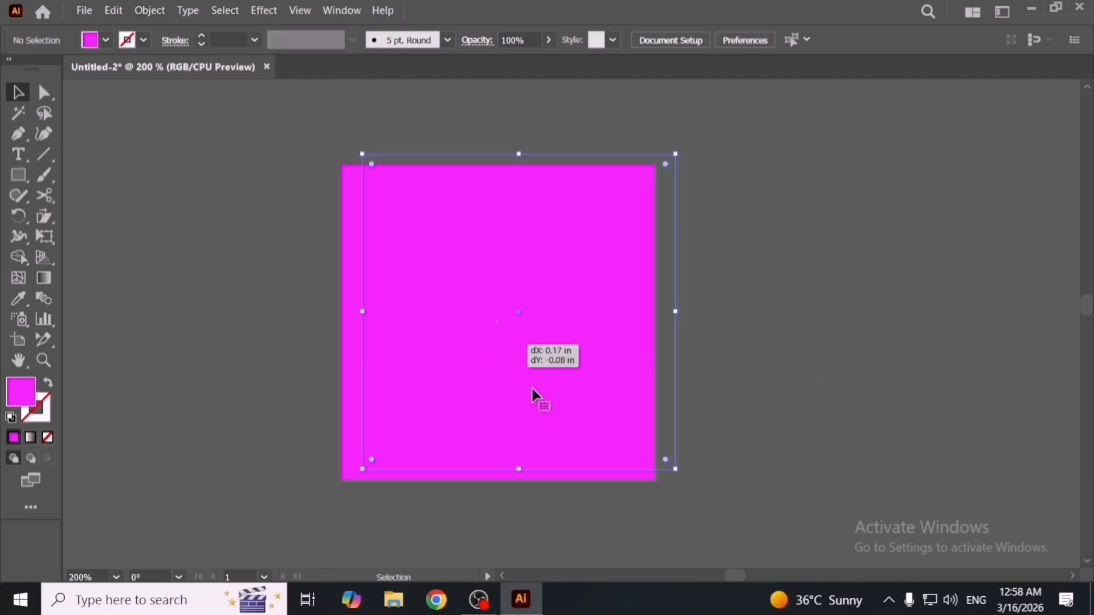
pyautogui.moveTo(678, 473); pyautogui.dragTo(634, 427)
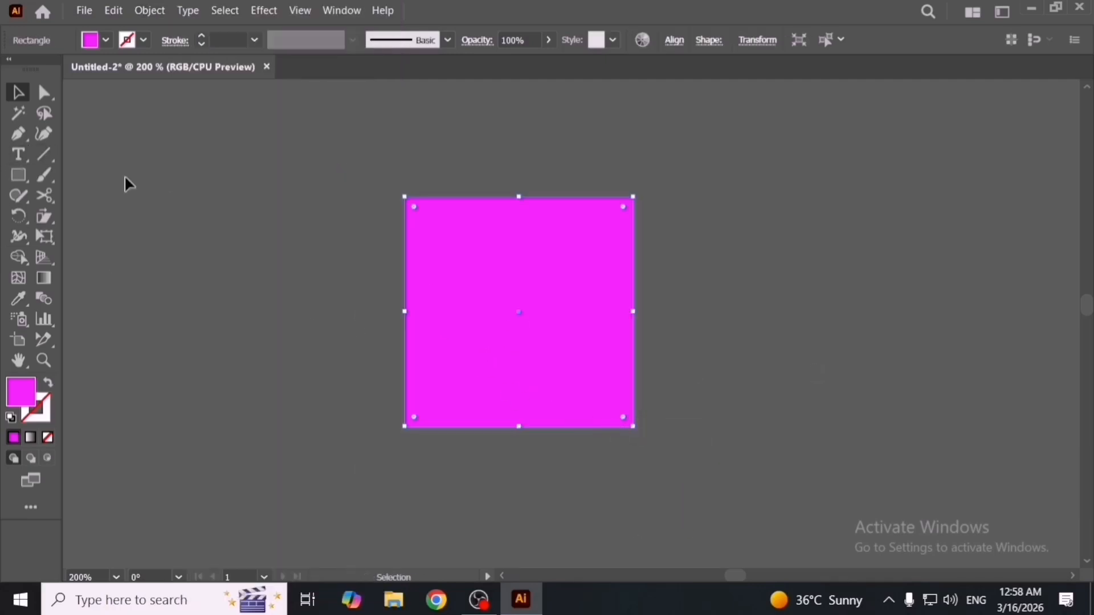
# Draw a closed, irregular magenta shape with curved corners beside the square using the Pen tool, and move it slightly lower.
pyautogui.click(17, 134)
pyautogui.click(210, 229)
pyautogui.moveTo(321, 194); pyautogui.dragTo(325, 233)
pyautogui.moveTo(330, 300); pyautogui.dragTo(329, 314)
pyautogui.moveTo(256, 332); pyautogui.dragTo(184, 284)
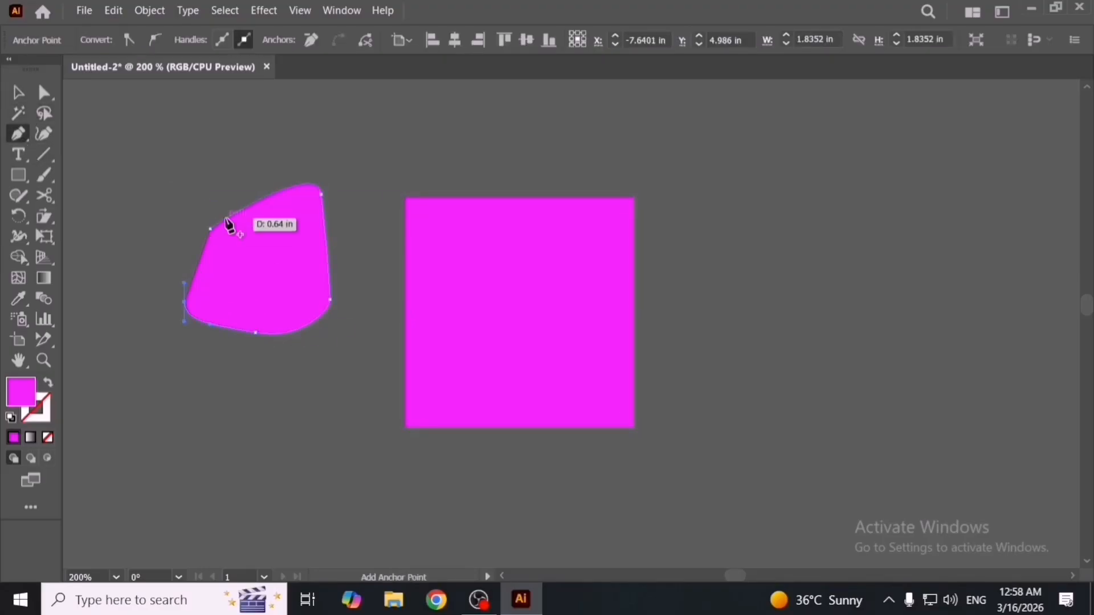
pyautogui.click(210, 229)
pyautogui.click(18, 92)
pyautogui.moveTo(259, 302); pyautogui.dragTo(268, 349)
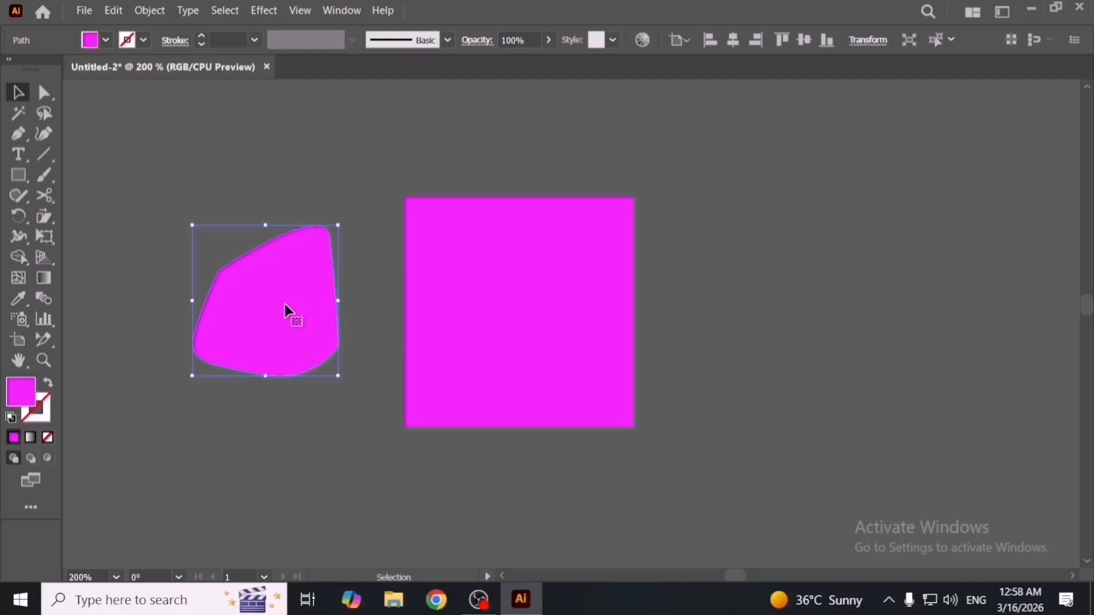
# Expand the magenta square from a live rectangle into a plain path with Expand Shape.
pyautogui.click(542, 312)
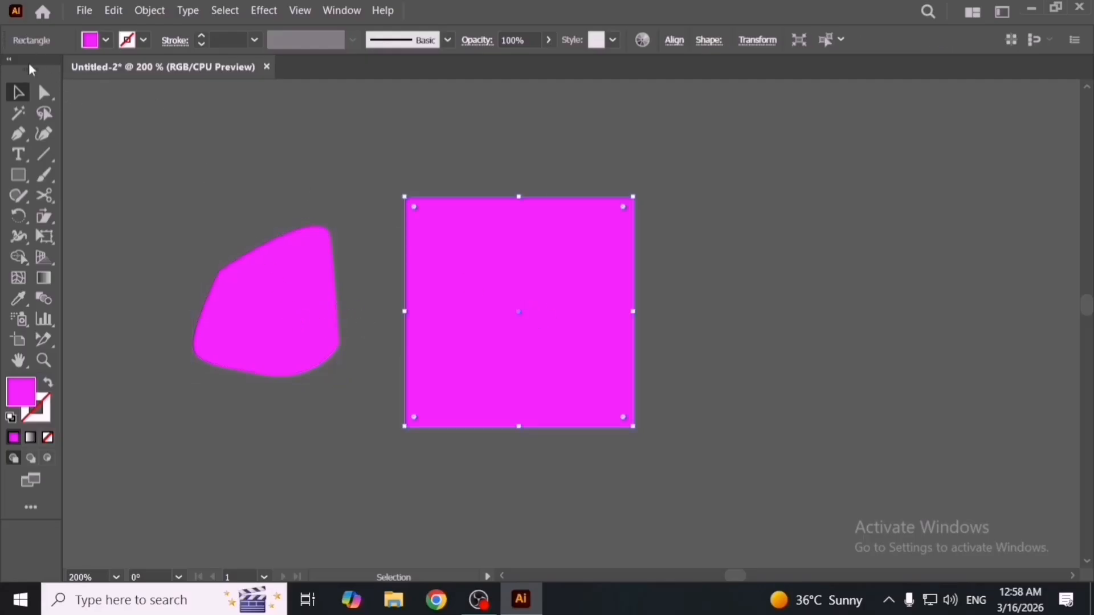
pyautogui.click(147, 15)
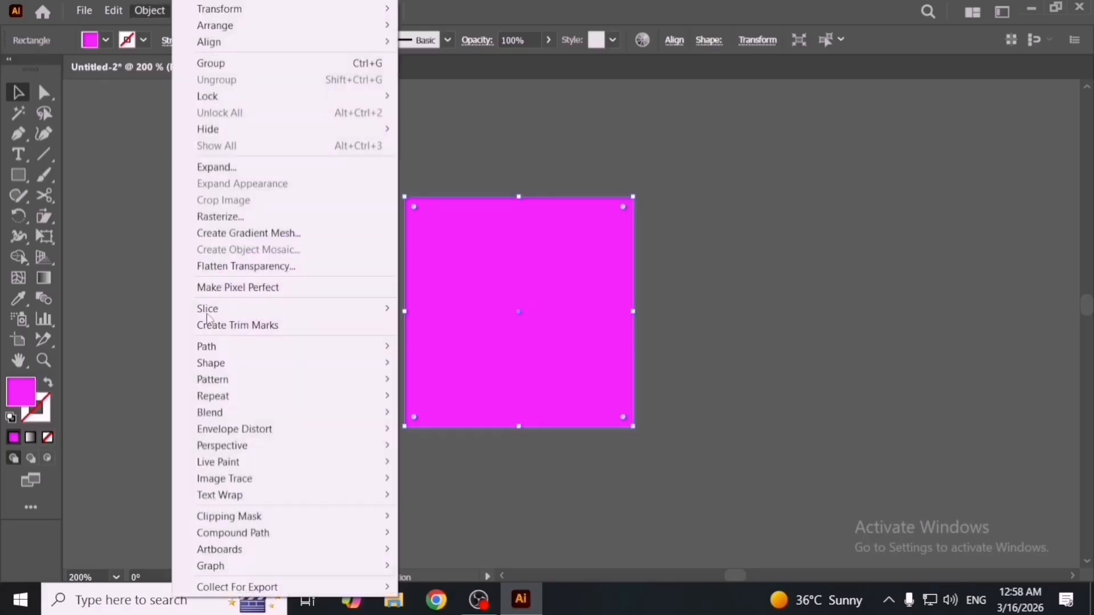
pyautogui.moveTo(354, 372)
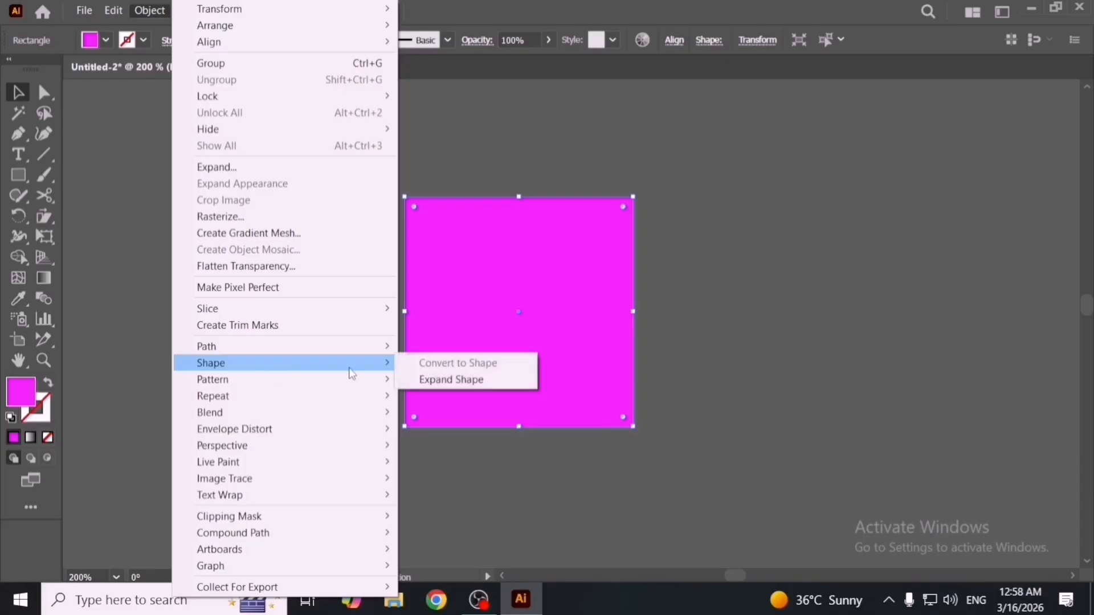
pyautogui.click(475, 381)
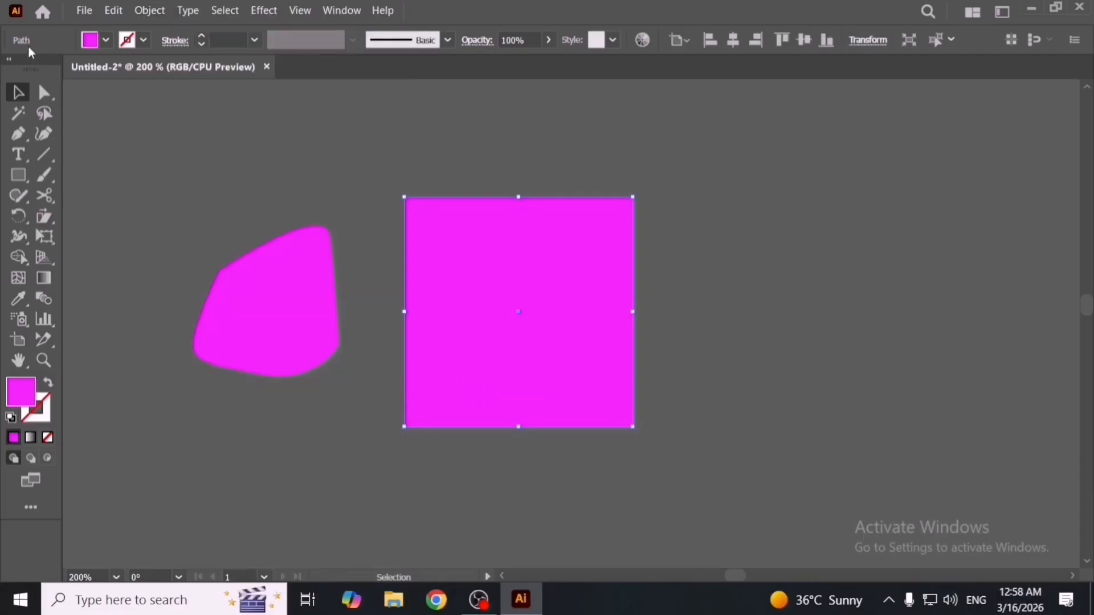
# Move the expanded square away from the irregular shape and pull its upper-right corner point outward and down to distort it.
pyautogui.moveTo(532, 325); pyautogui.dragTo(573, 339)
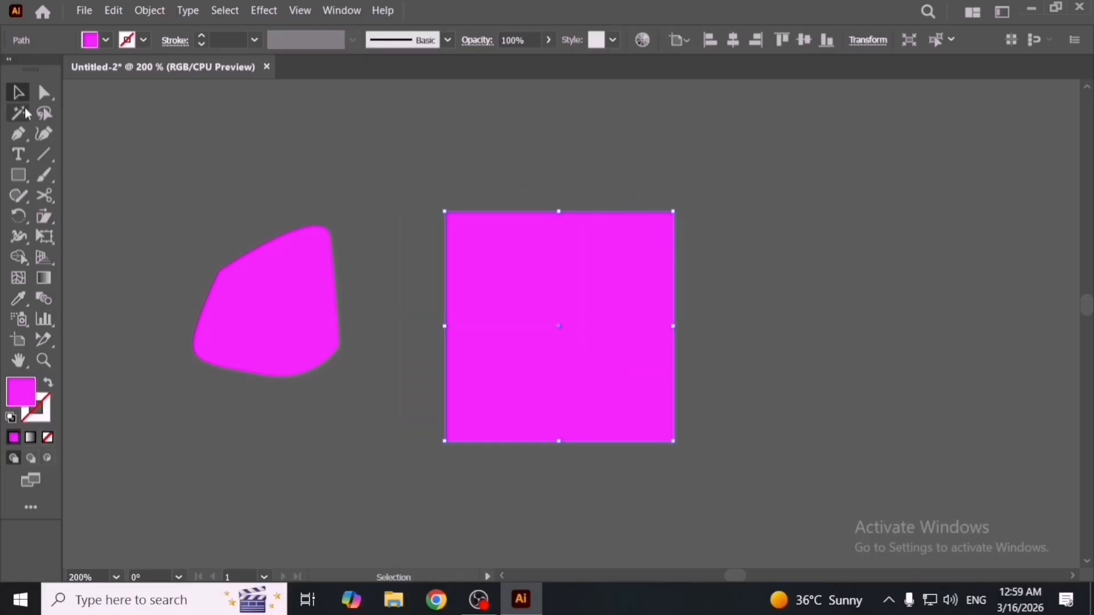
pyautogui.click(44, 93)
pyautogui.moveTo(674, 212); pyautogui.dragTo(750, 294)
pyautogui.click(18, 92)
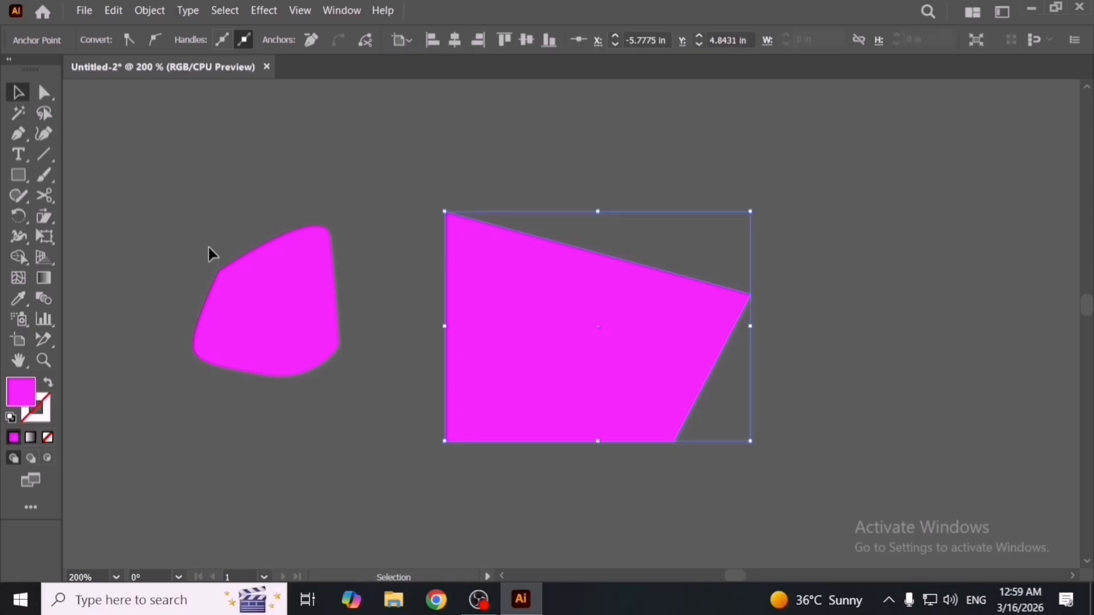
# Reposition the irregular pen-drawn shape closer to the distorted square and try to convert it to a live shape.
pyautogui.moveTo(256, 288); pyautogui.dragTo(296, 253)
pyautogui.click(149, 10)
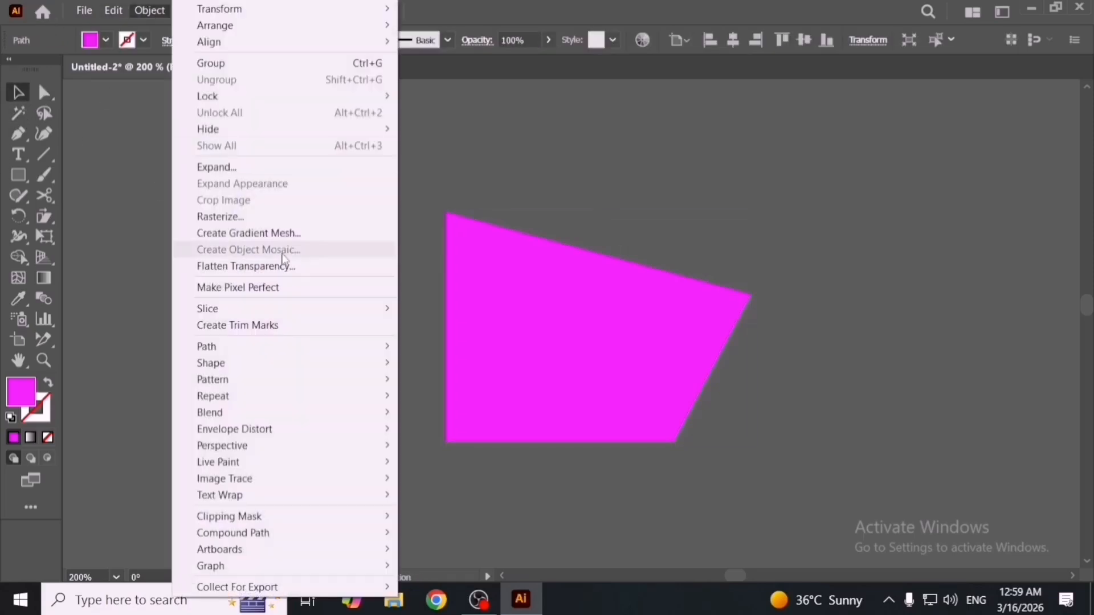
pyautogui.click(23, 174)
pyautogui.moveTo(25, 175); pyautogui.dragTo(198, 228)
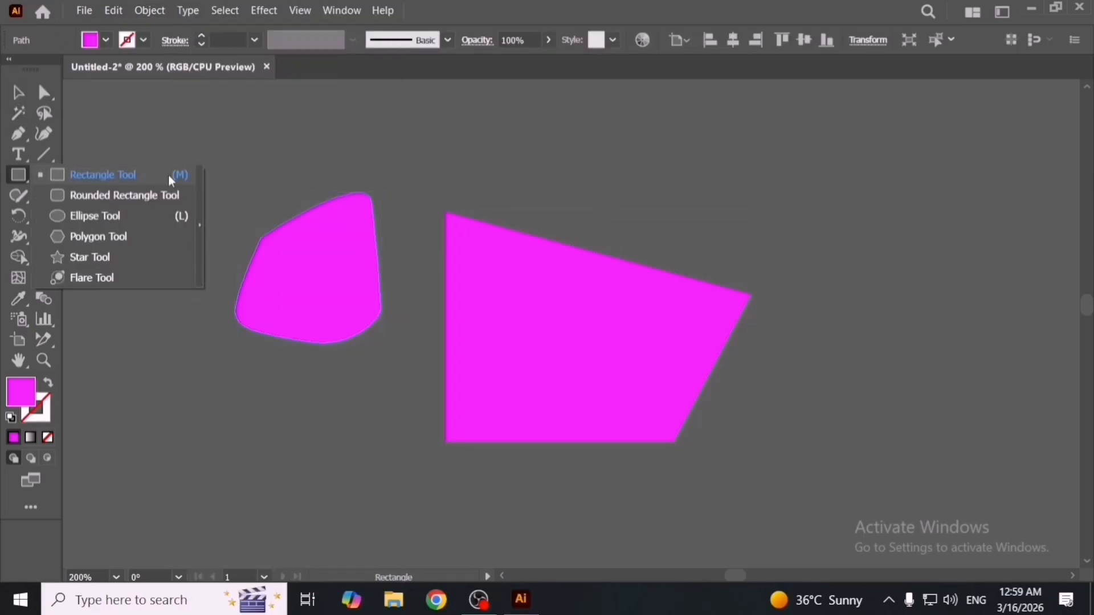
pyautogui.click(21, 95)
pyautogui.moveTo(310, 296); pyautogui.dragTo(310, 326)
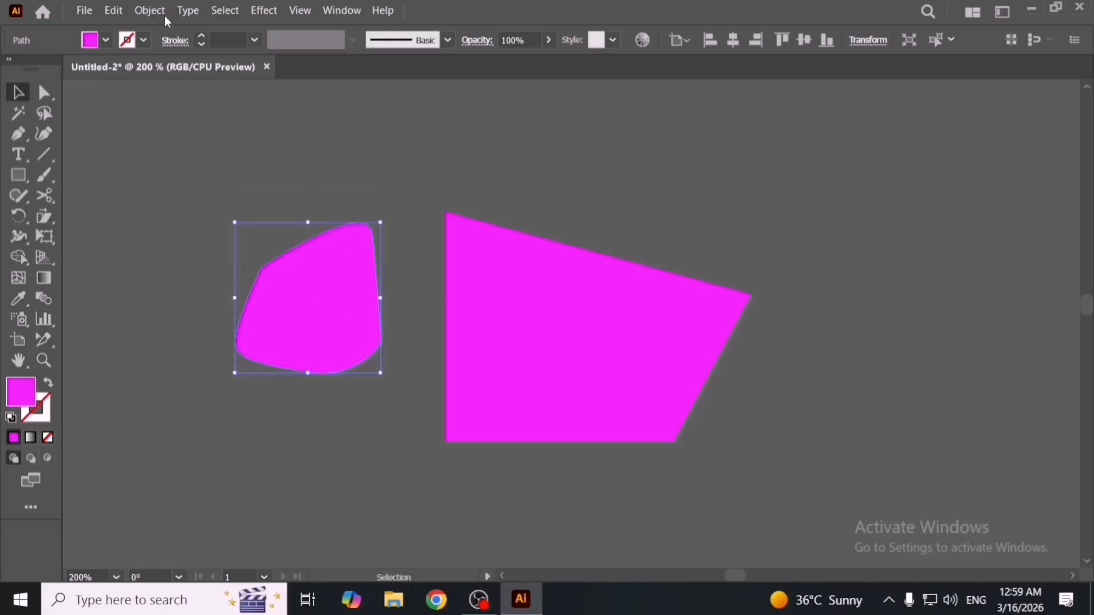
pyautogui.click(149, 10)
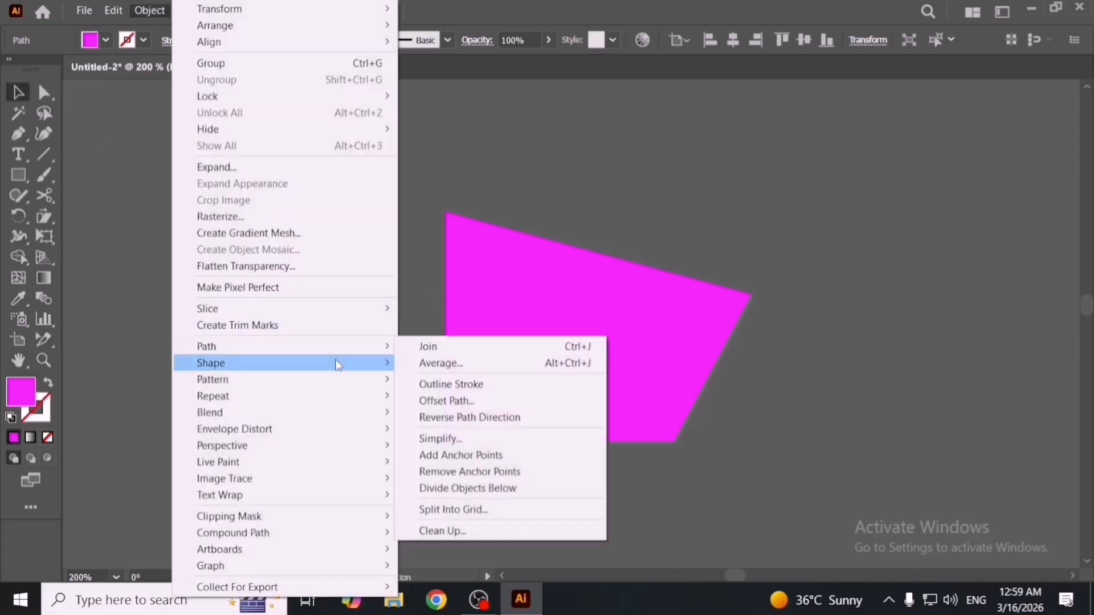
pyautogui.moveTo(336, 362)
pyautogui.click(424, 363)
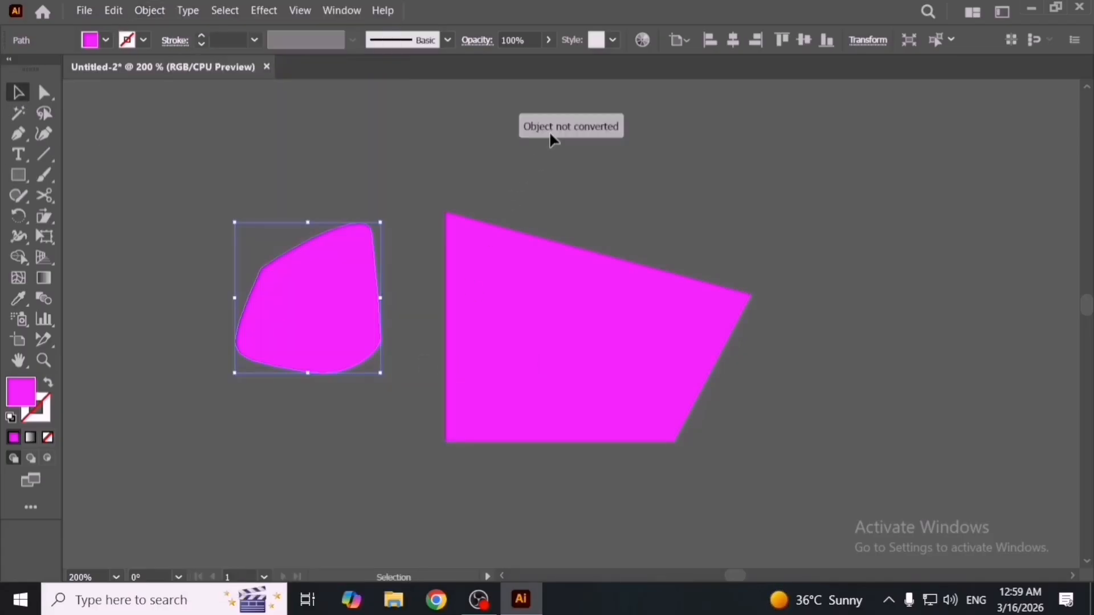
# Delete both the irregular shape and the distorted square.
pyautogui.moveTo(312, 160); pyautogui.dragTo(627, 433)
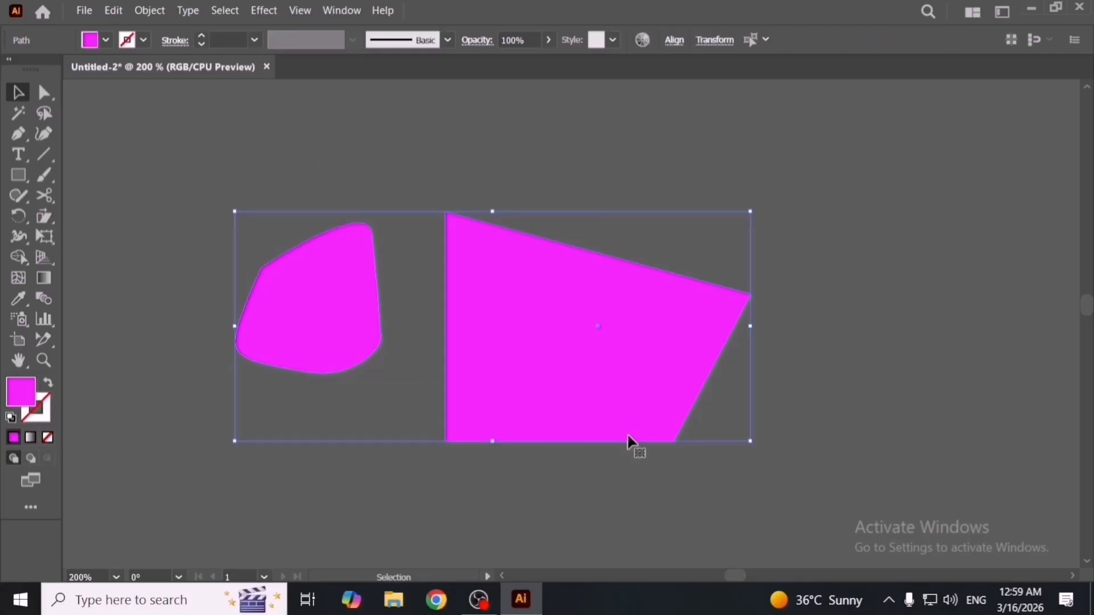
pyautogui.press('Delete')
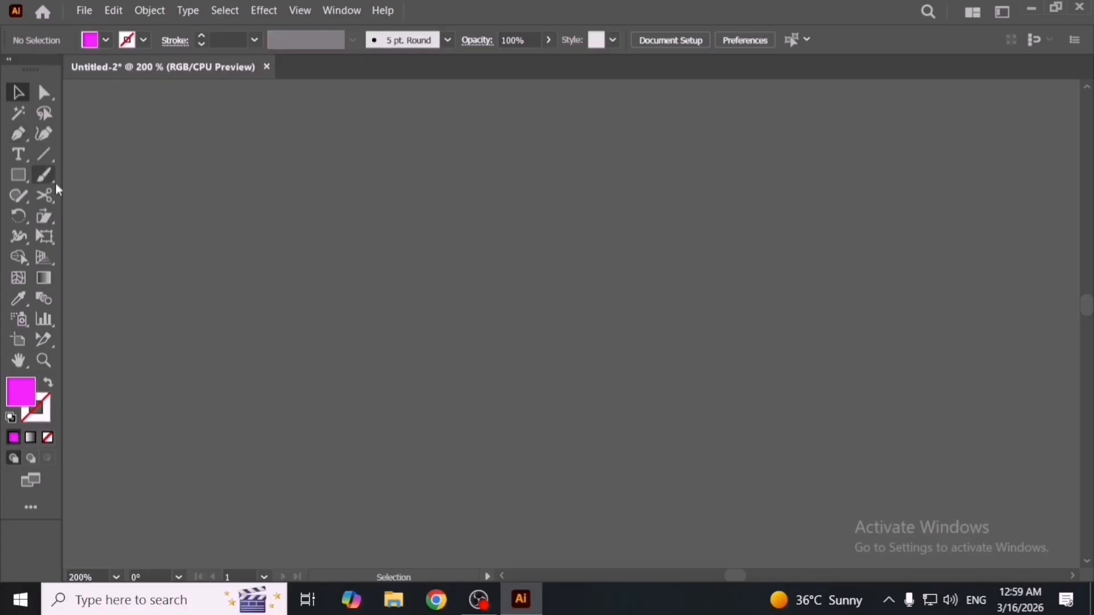
pyautogui.click(149, 10)
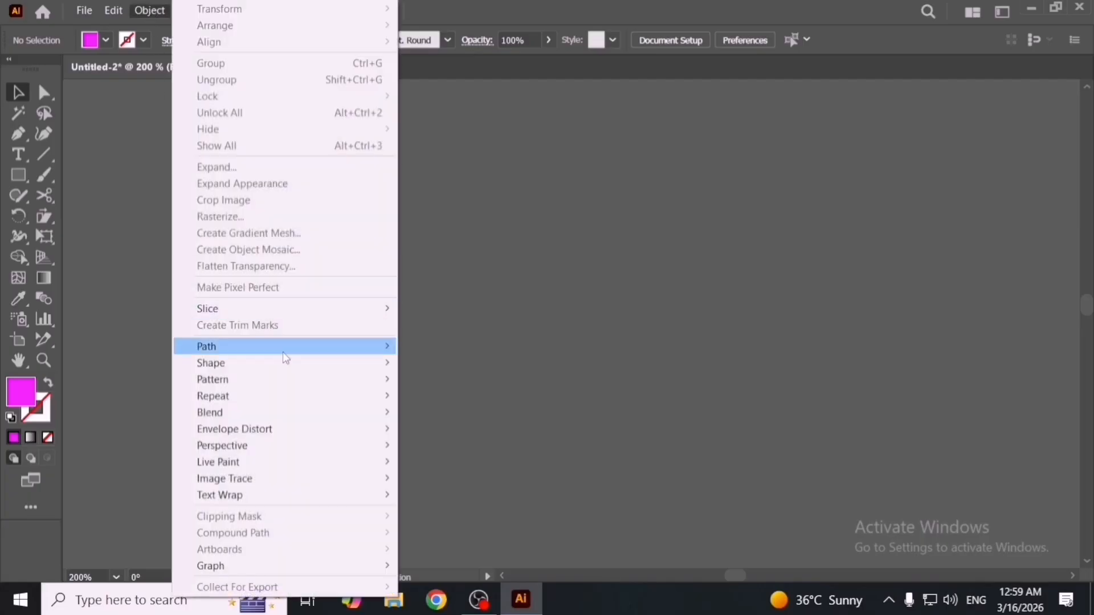
pyautogui.moveTo(287, 369)
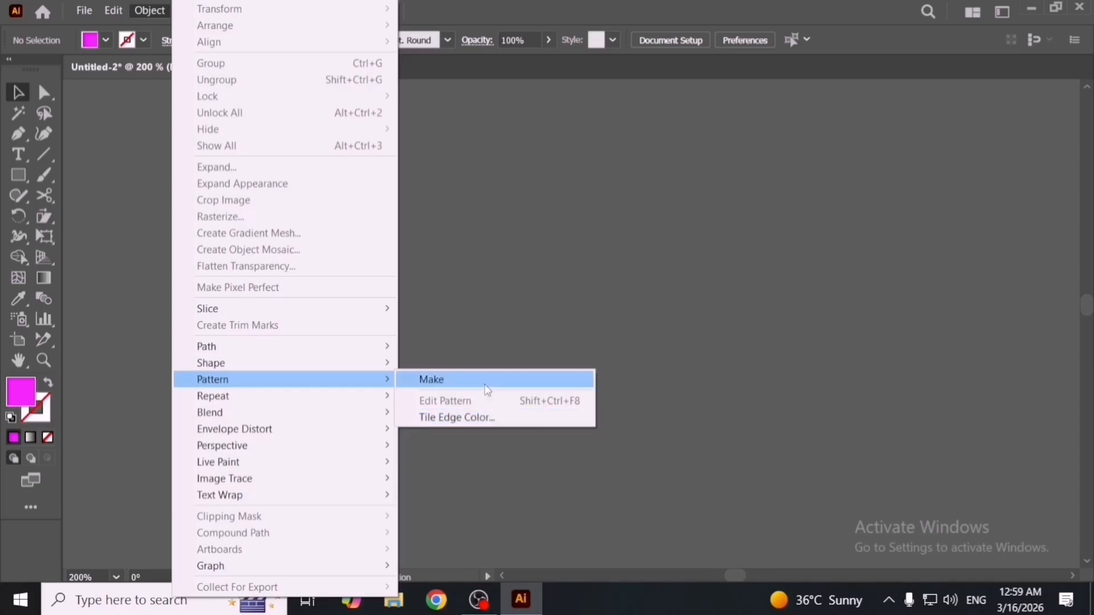
pyautogui.moveTo(341, 408)
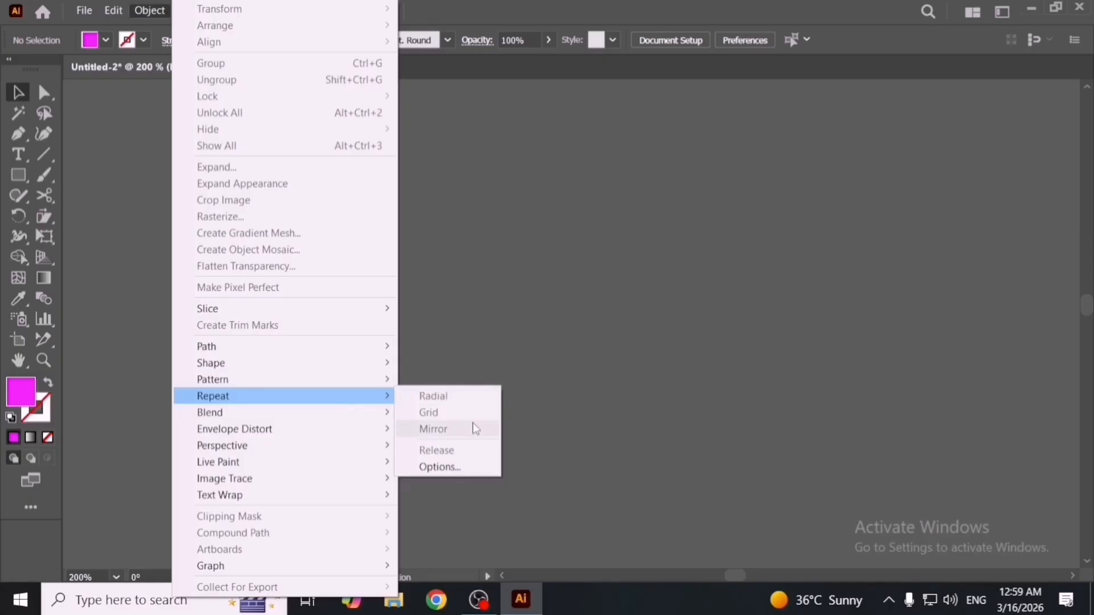
pyautogui.click(475, 346)
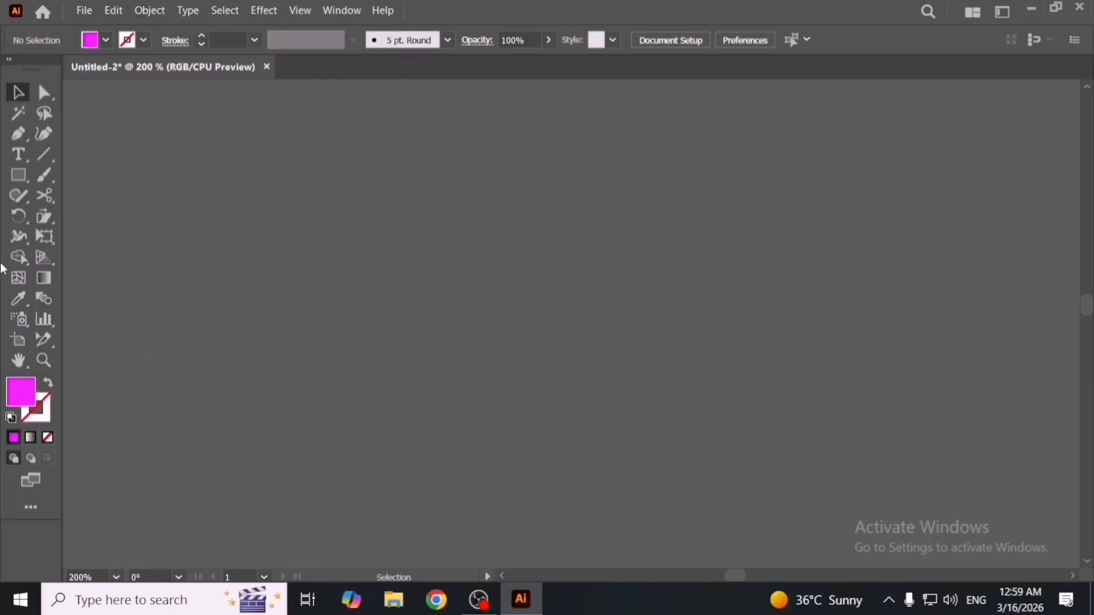
# Draw a tall magenta ellipse, move it to the upper middle of the canvas, shorten it and widen it slightly.
pyautogui.click(15, 175)
pyautogui.moveTo(18, 180); pyautogui.dragTo(91, 221)
pyautogui.moveTo(437, 178); pyautogui.dragTo(504, 370)
pyautogui.press('v')
pyautogui.click(528, 383)
pyautogui.moveTo(486, 330); pyautogui.dragTo(514, 291)
pyautogui.moveTo(501, 332); pyautogui.dragTo(503, 285)
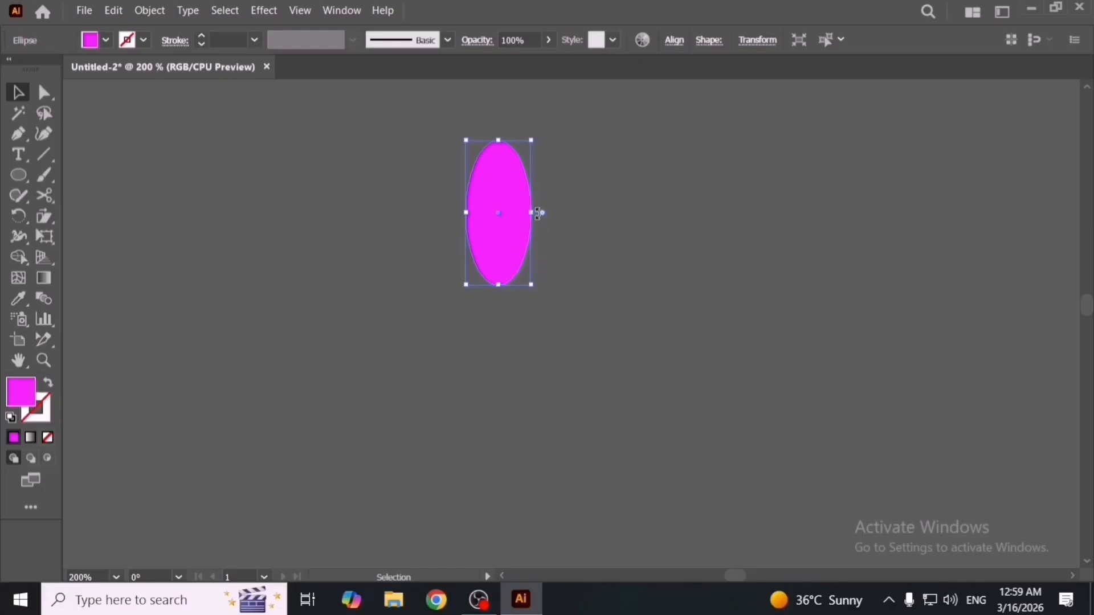
pyautogui.moveTo(535, 214); pyautogui.dragTo(536, 213)
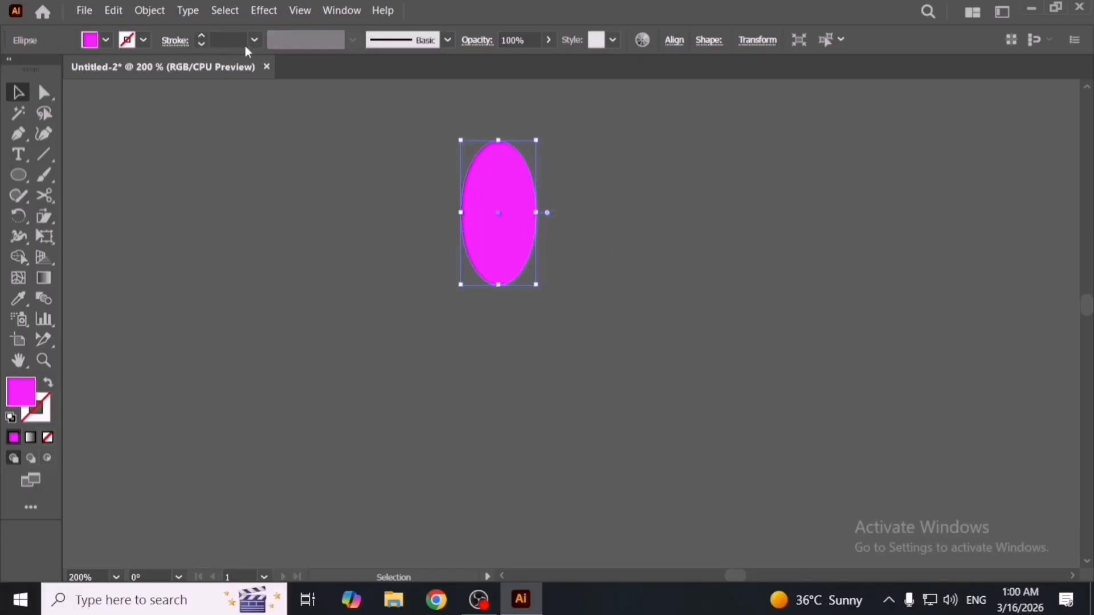
pyautogui.click(49, 384)
pyautogui.click(276, 348)
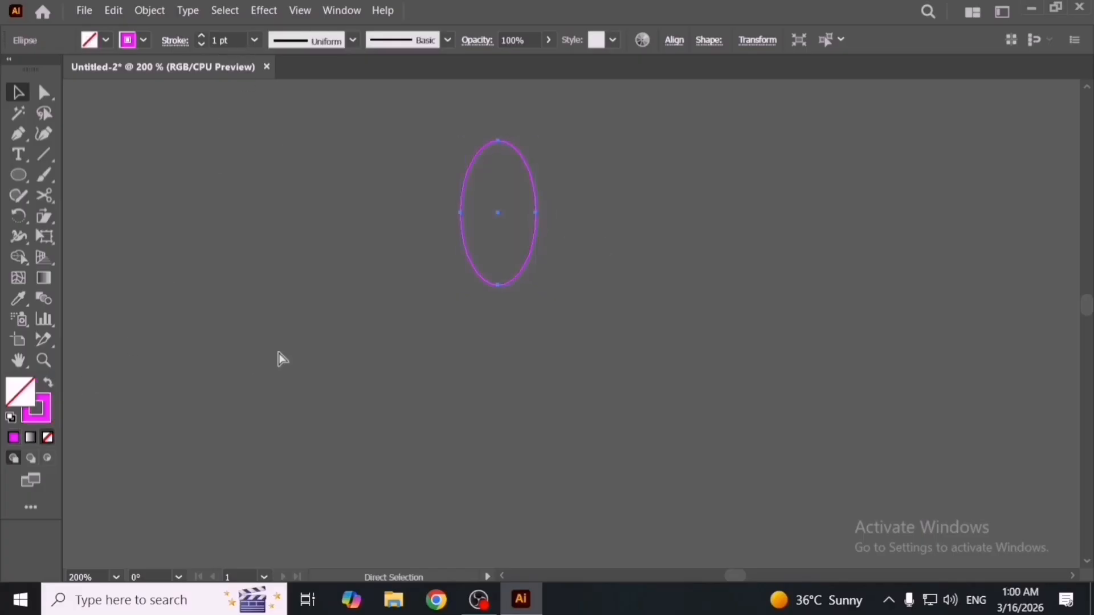
pyautogui.hotkey('ctrl', 'z')
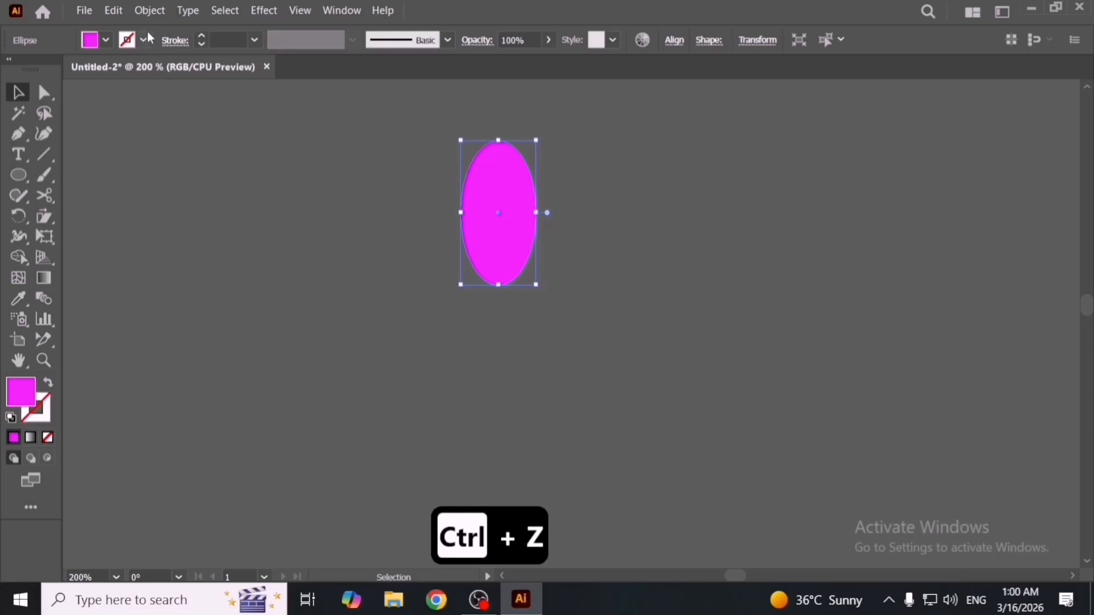
# Apply a Radial Repeat to the magenta ellipse.
pyautogui.click(149, 10)
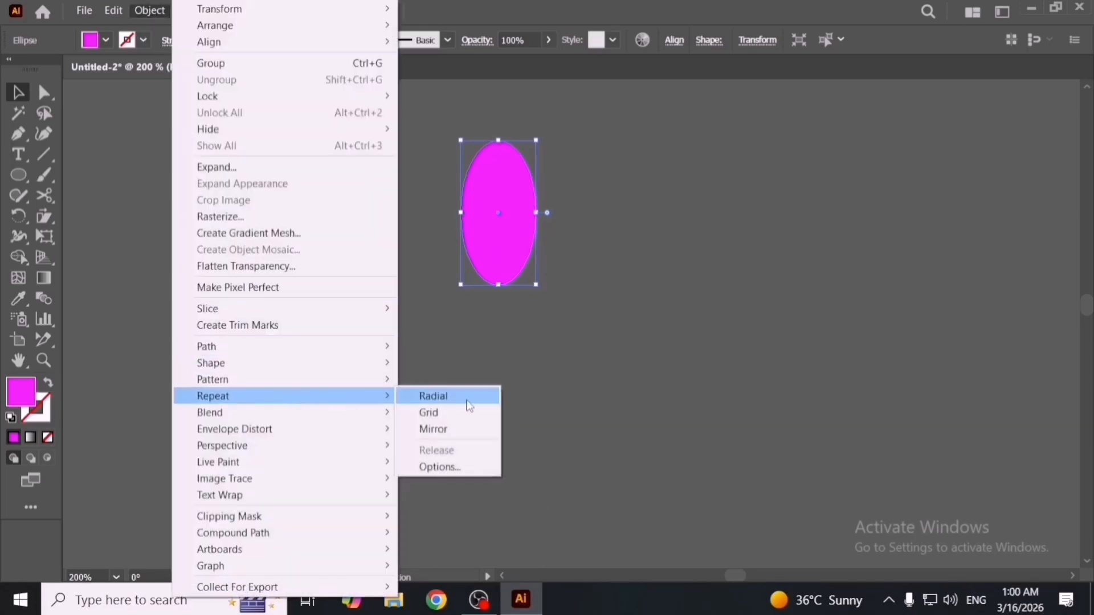
pyautogui.click(469, 404)
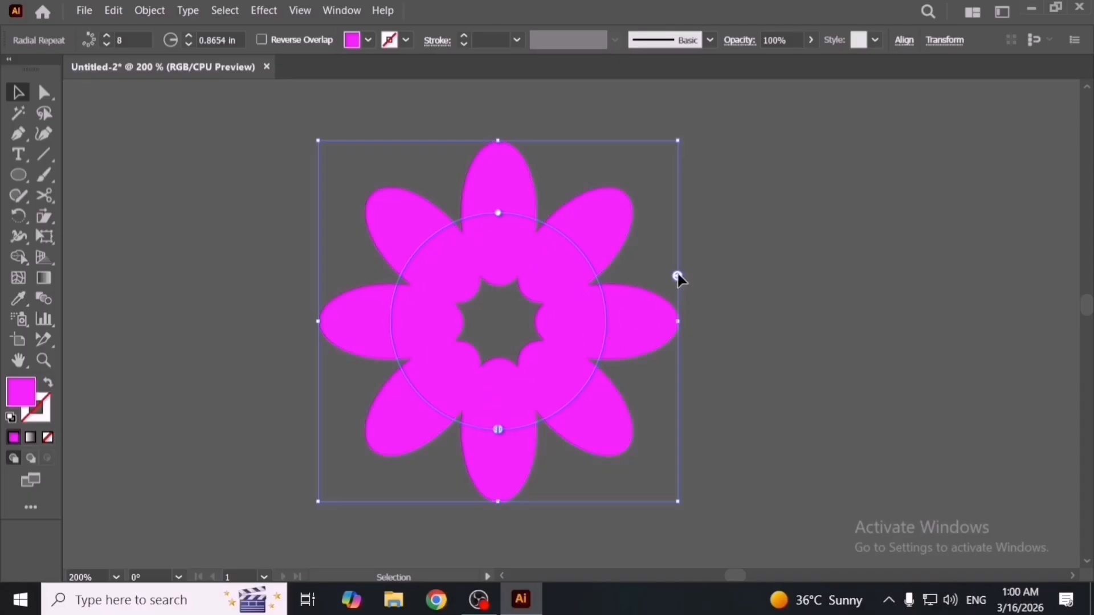
# Vary the number of instances in the radial repeat, ending at 52, and shift the whole ring slightly to the right.
pyautogui.moveTo(678, 277); pyautogui.dragTo(678, 295)
pyautogui.moveTo(677, 276); pyautogui.dragTo(678, 156)
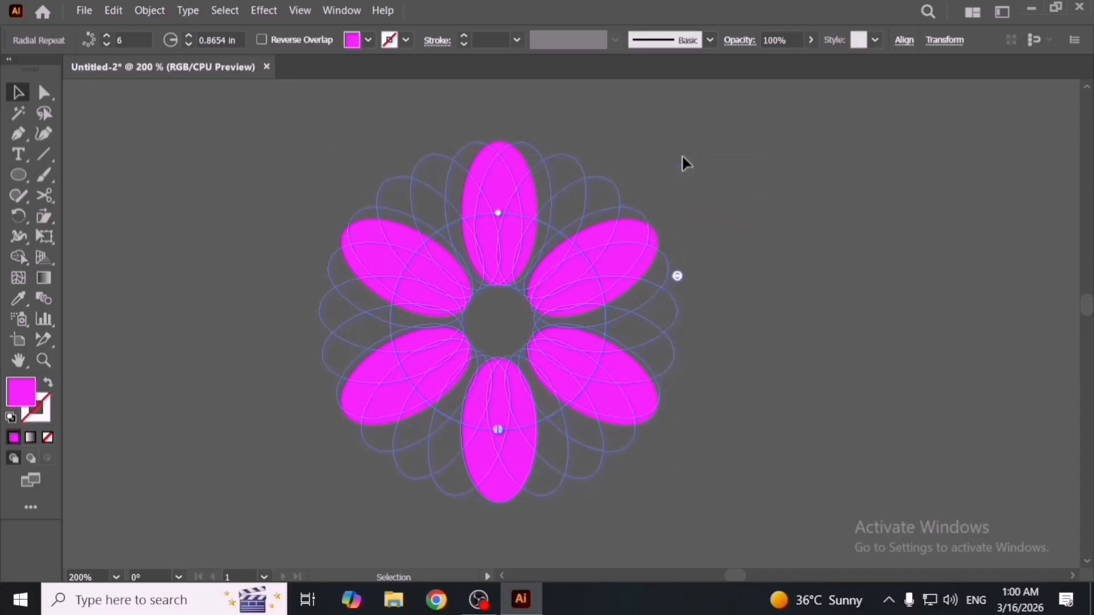
pyautogui.moveTo(677, 277); pyautogui.dragTo(679, 223)
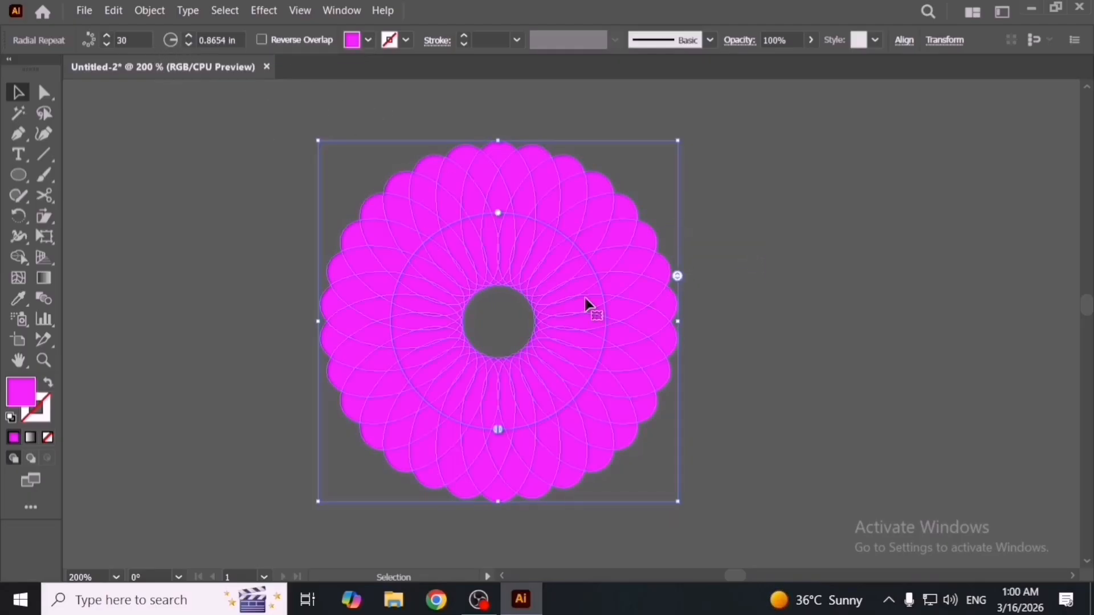
pyautogui.moveTo(676, 278); pyautogui.dragTo(671, 237)
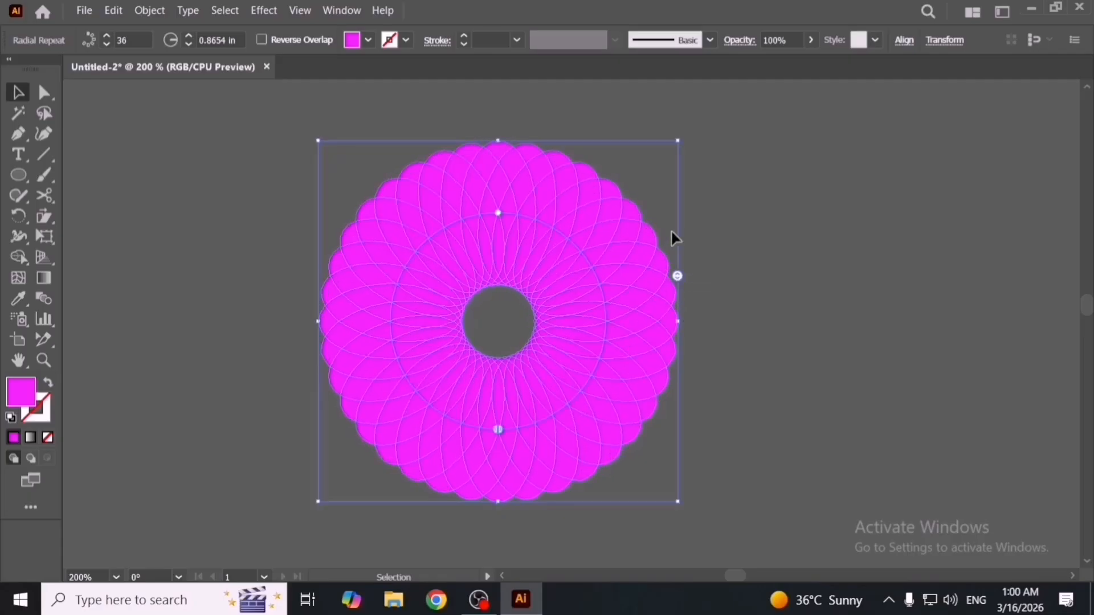
pyautogui.moveTo(678, 278); pyautogui.dragTo(679, 194)
pyautogui.moveTo(642, 295); pyautogui.dragTo(655, 299)
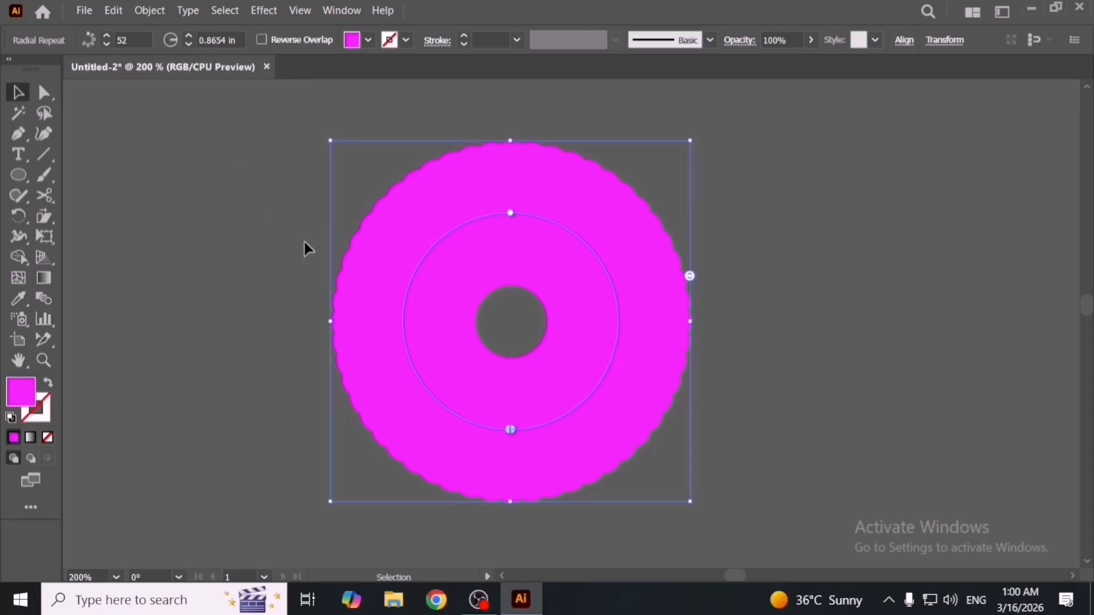
# Draw a nearly vertical line segment in the empty area to the left of the magenta ring.
pyautogui.click(43, 154)
pyautogui.moveTo(163, 144); pyautogui.dragTo(167, 338)
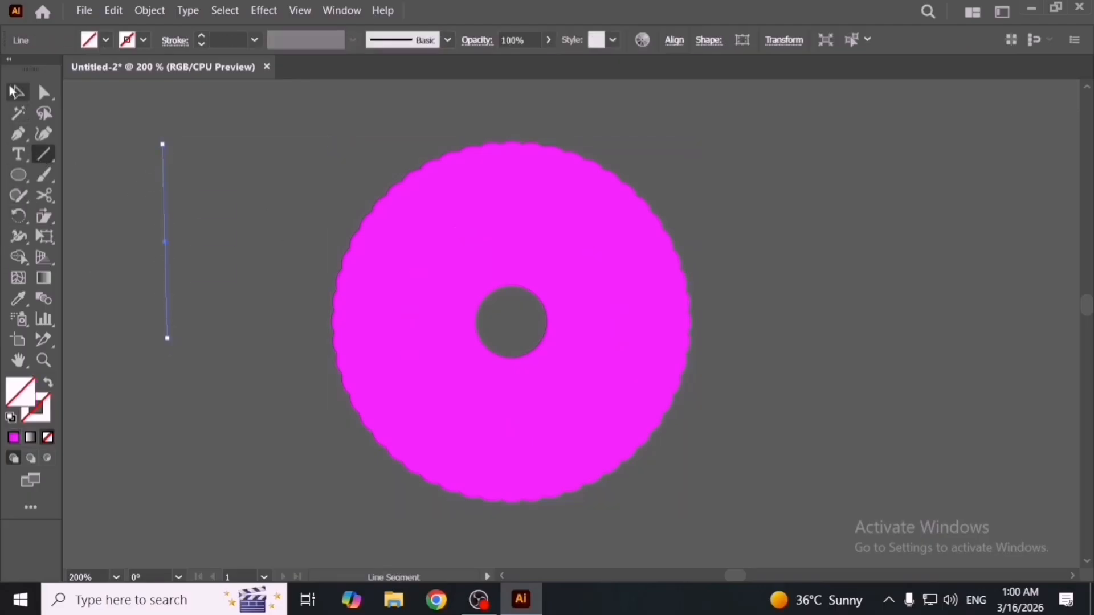
# Give the near-vertical line a magenta stroke and move it slightly to the right.
pyautogui.click(17, 92)
pyautogui.click(48, 421)
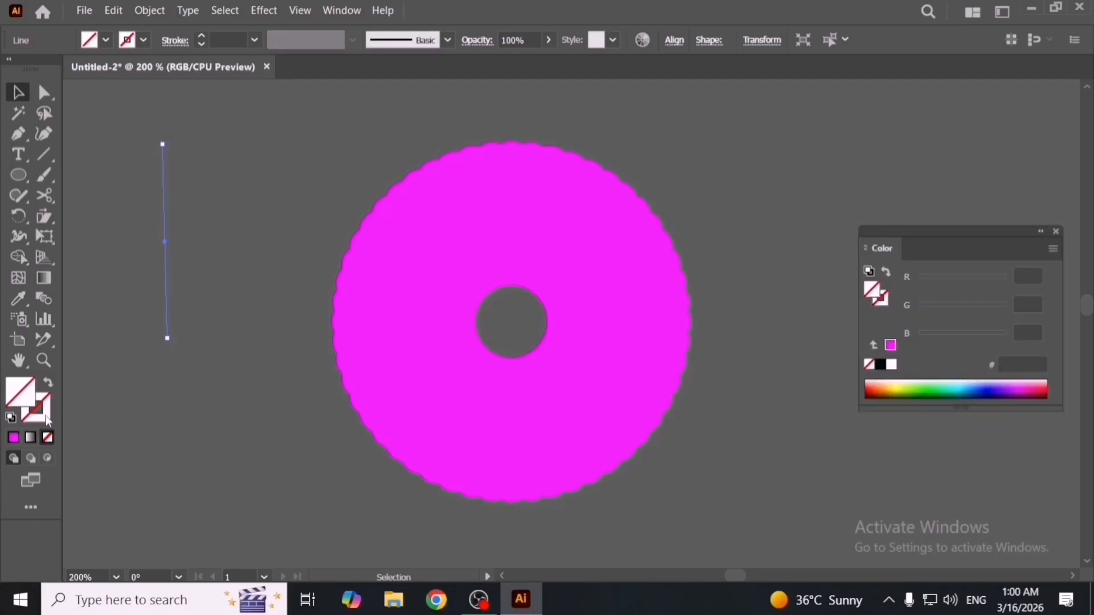
pyautogui.click(13, 438)
pyautogui.click(186, 371)
pyautogui.moveTo(166, 320); pyautogui.dragTo(200, 320)
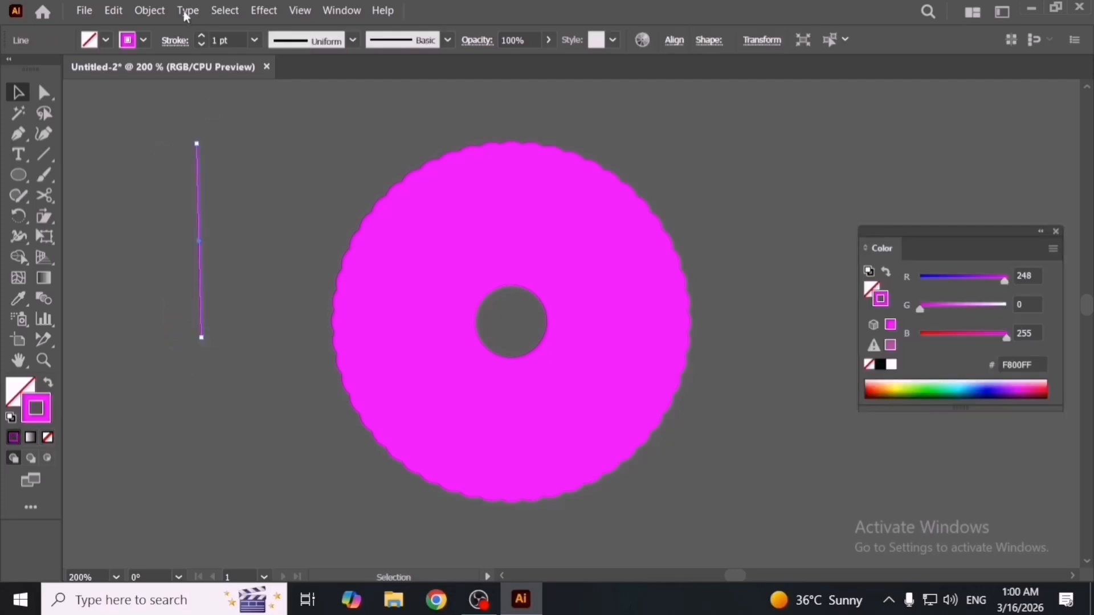
# Apply a Radial Repeat to the magenta line and increase its number of instances to 43.
pyautogui.click(150, 10)
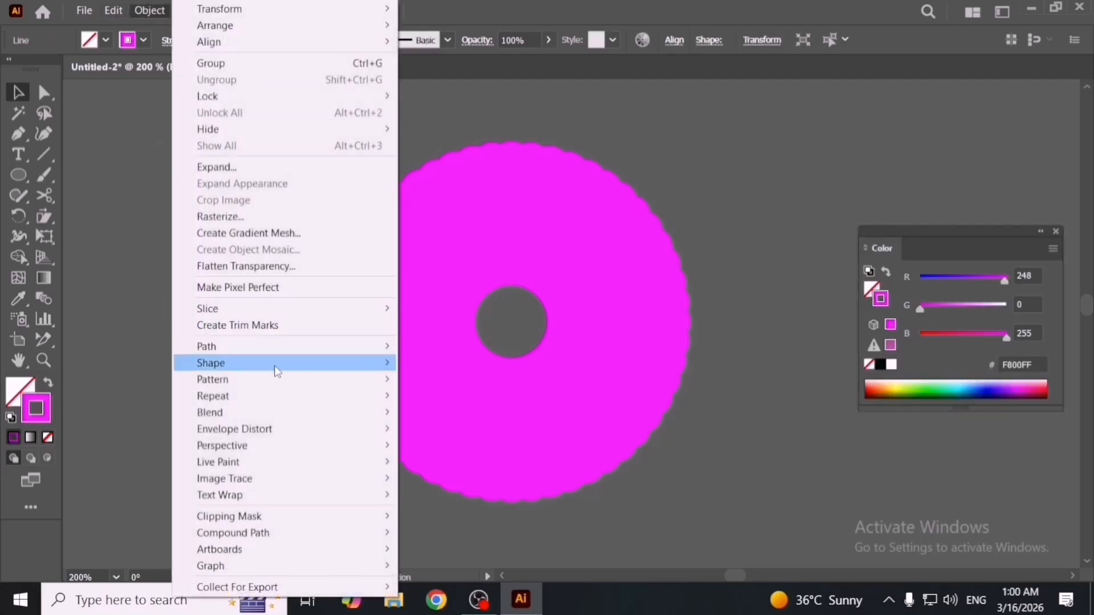
pyautogui.moveTo(307, 397)
pyautogui.click(415, 393)
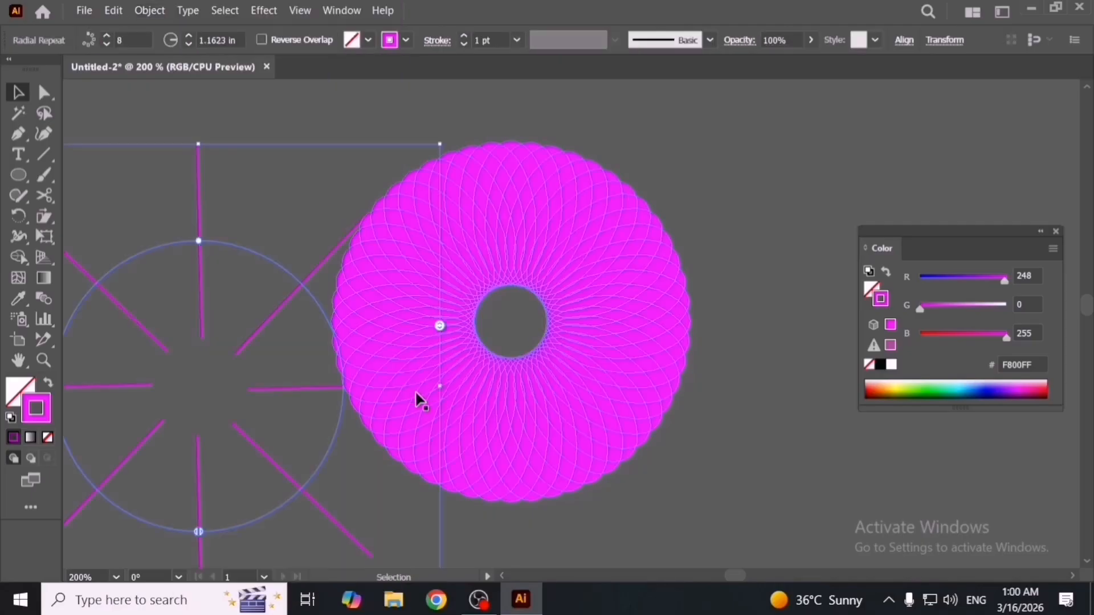
pyautogui.moveTo(440, 326); pyautogui.dragTo(442, 209)
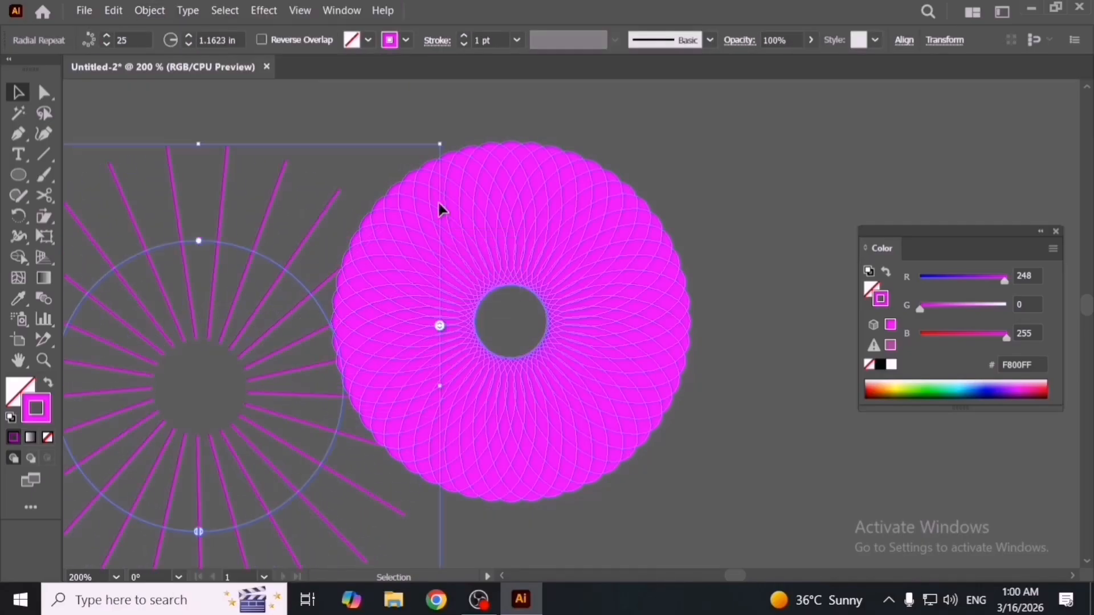
pyautogui.moveTo(440, 325); pyautogui.dragTo(440, 208)
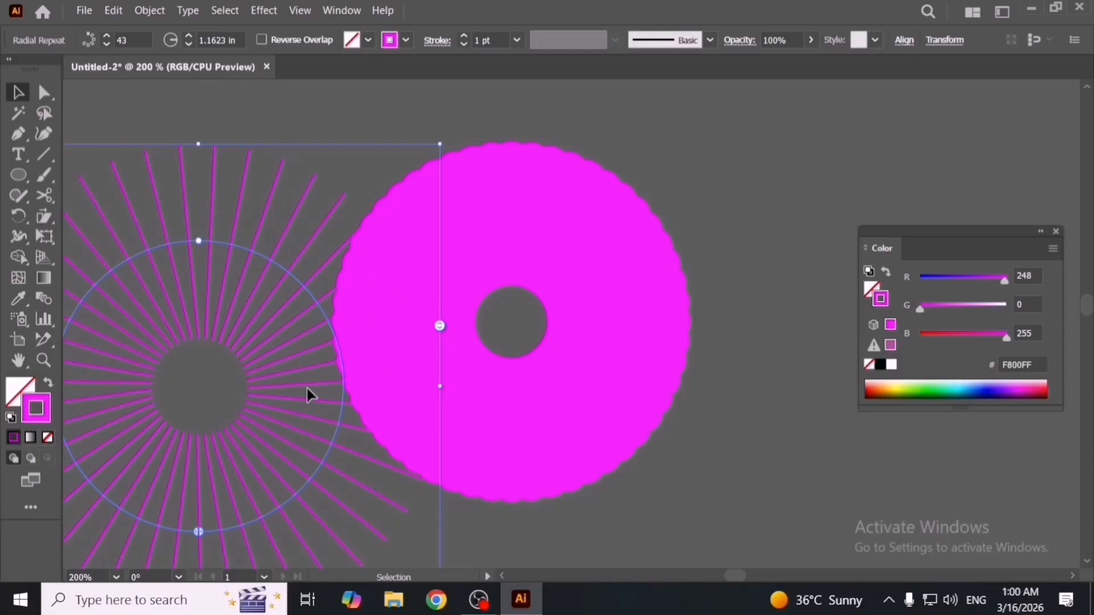
# Delete the radial repeat made from lines, keeping the magenta ellipse ring.
pyautogui.click(327, 390)
pyautogui.click(302, 458)
pyautogui.press('Delete')
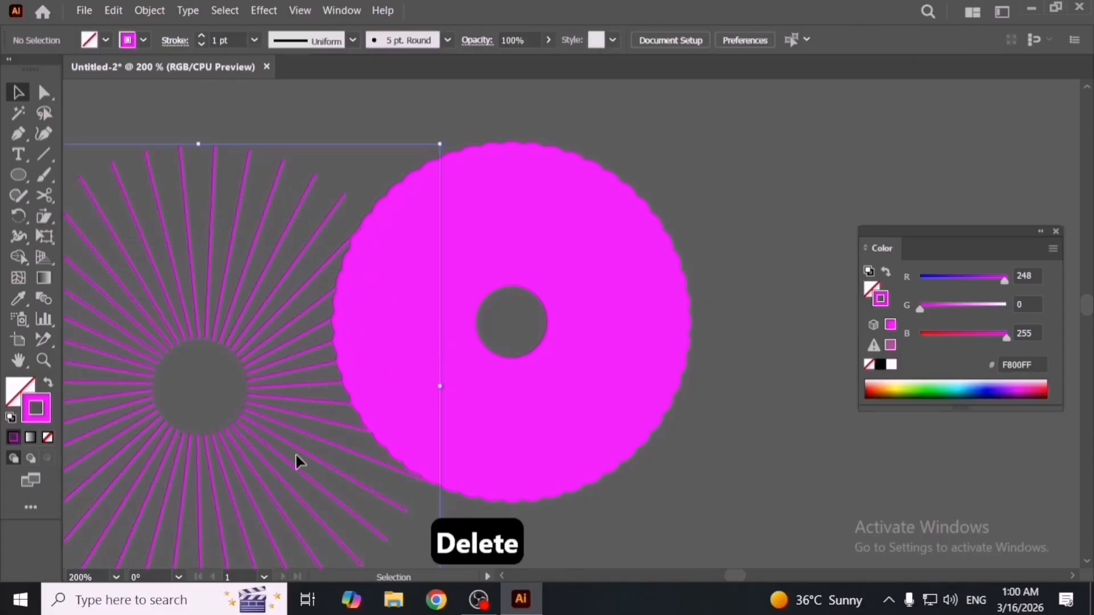
pyautogui.click(19, 216)
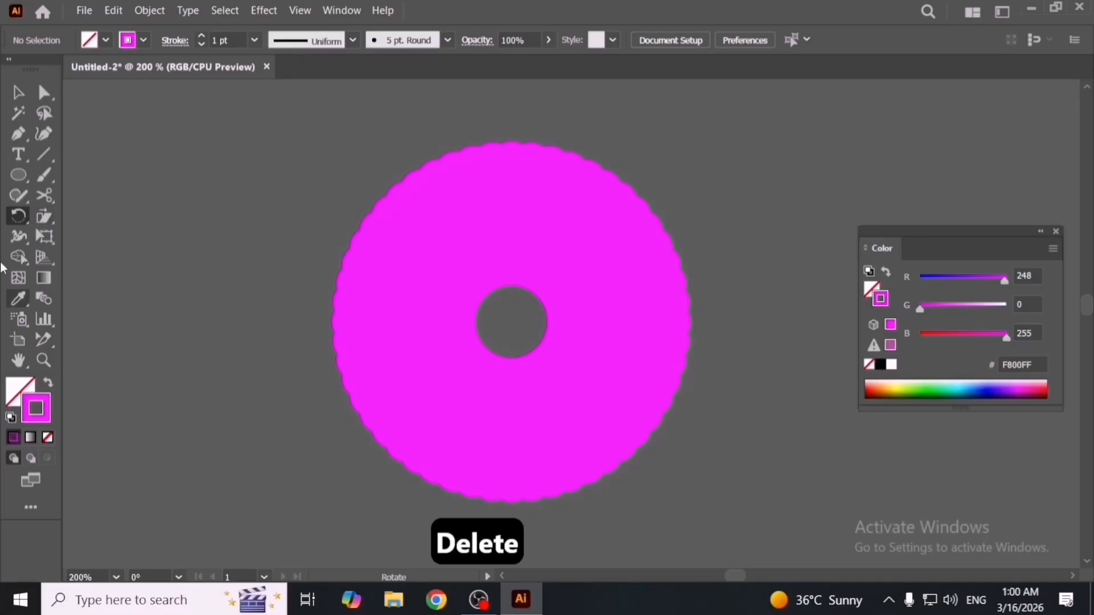
# Shift the magenta ring slightly left and down and lower its opacity to 45%.
pyautogui.click(17, 92)
pyautogui.moveTo(631, 296); pyautogui.dragTo(610, 302)
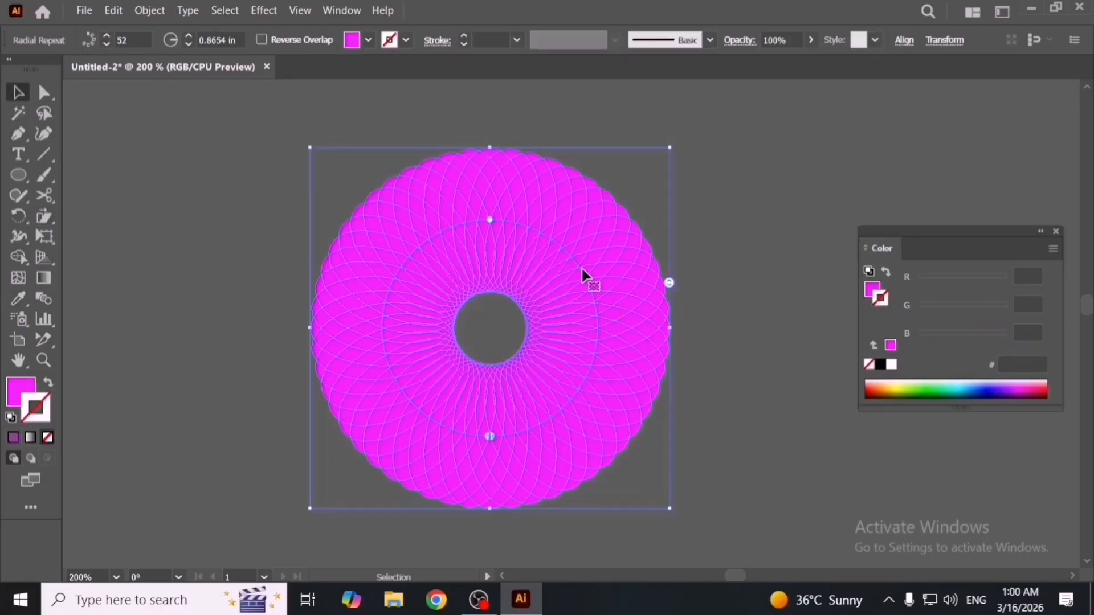
pyautogui.click(811, 40)
pyautogui.click(806, 154)
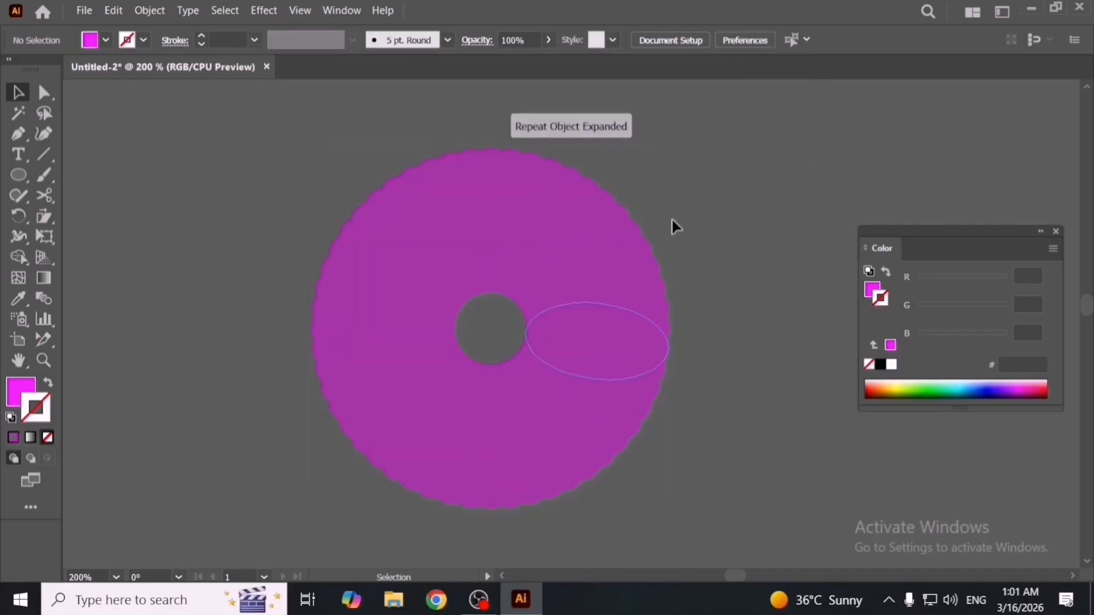
# Nudge the magenta ring slightly and expand it into a group of separate ellipses.
pyautogui.click(637, 278)
pyautogui.click(164, 10)
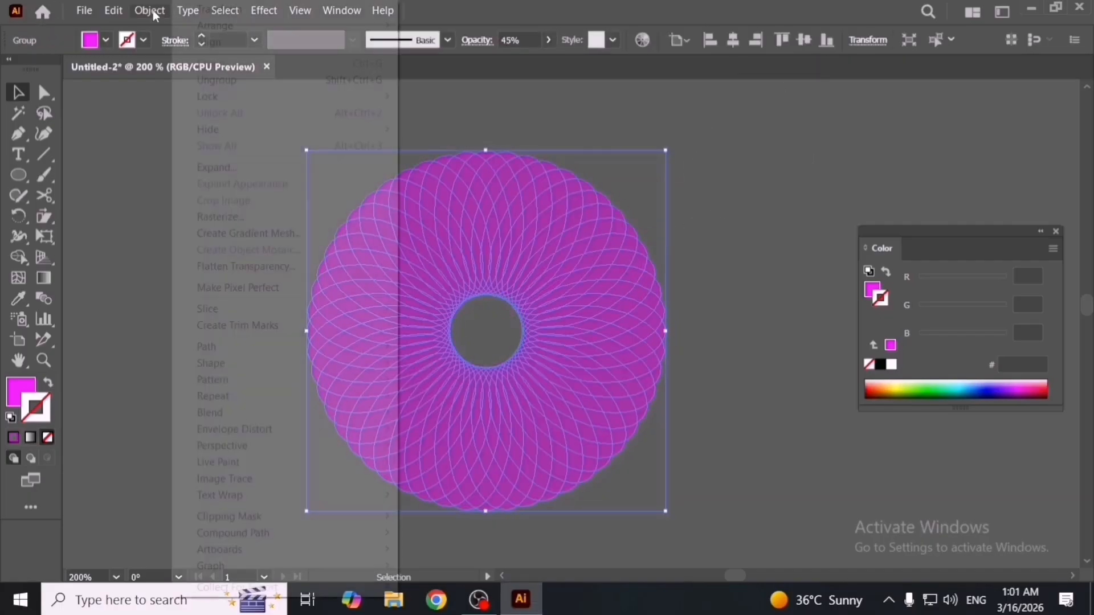
pyautogui.click(264, 166)
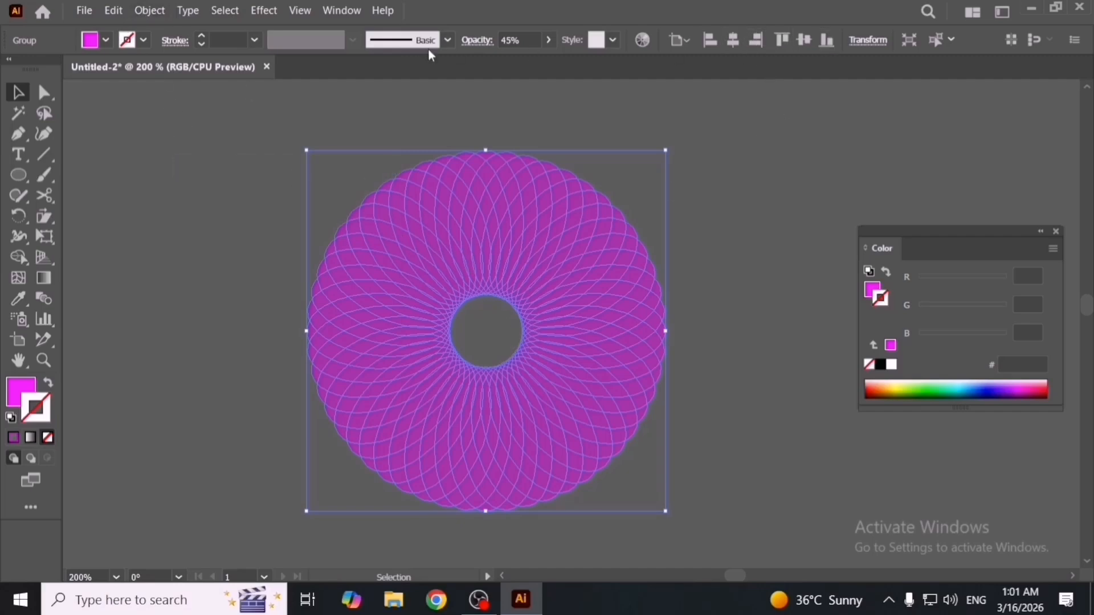
# Raise the ellipse group's opacity to 100% and swap its magenta fill to the stroke.
pyautogui.click(549, 43)
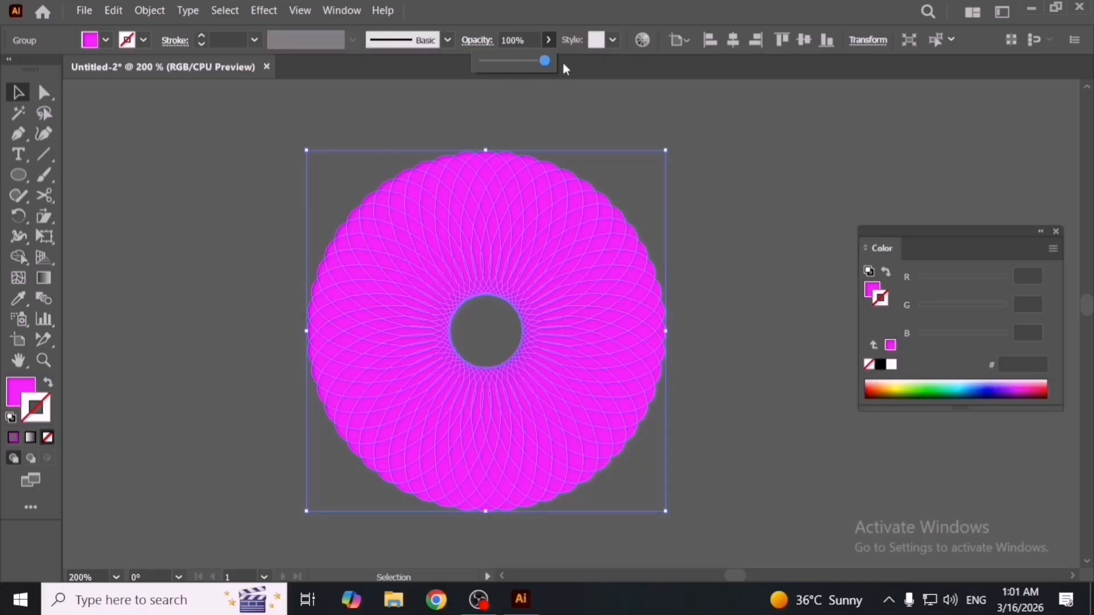
pyautogui.click(55, 383)
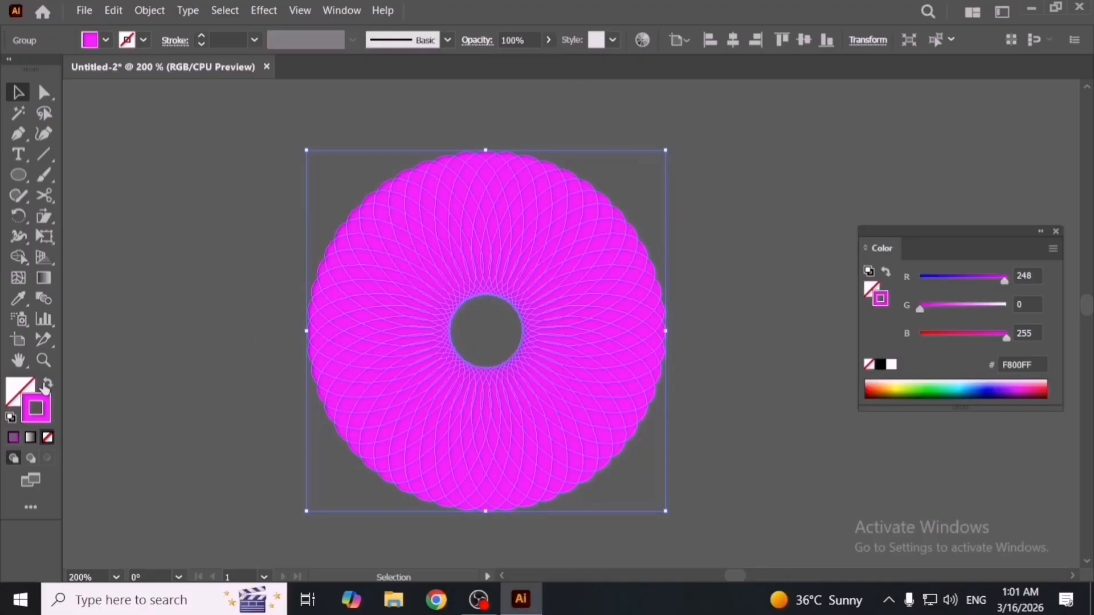
# Try a 6 pt stroke on the outlined ellipse group and settle on a 3 pt stroke.
pyautogui.click(254, 41)
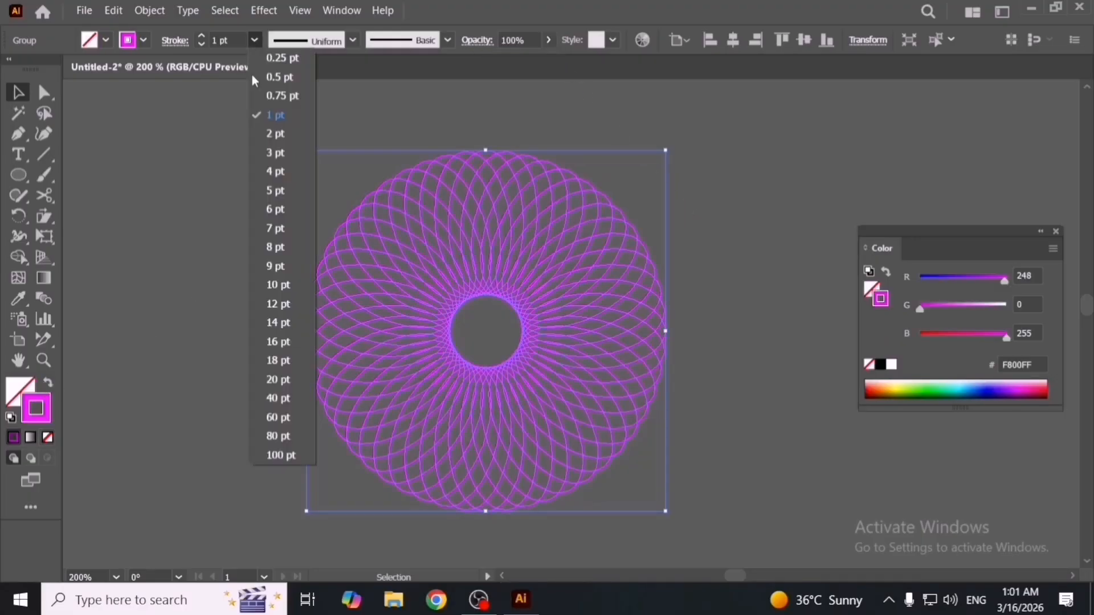
pyautogui.click(283, 210)
pyautogui.click(283, 213)
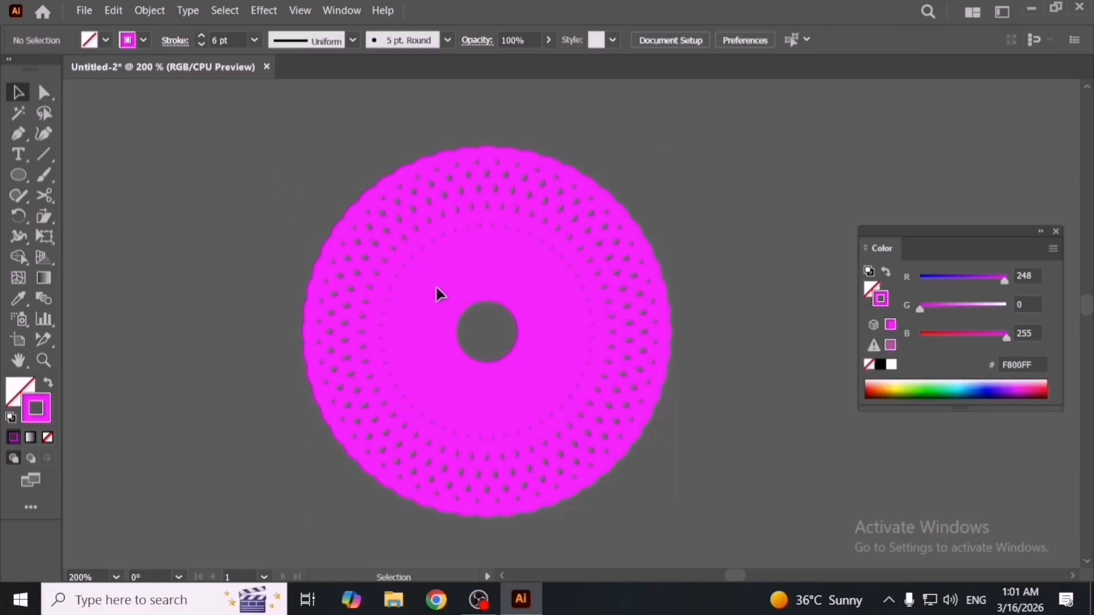
pyautogui.click(448, 203)
pyautogui.click(254, 40)
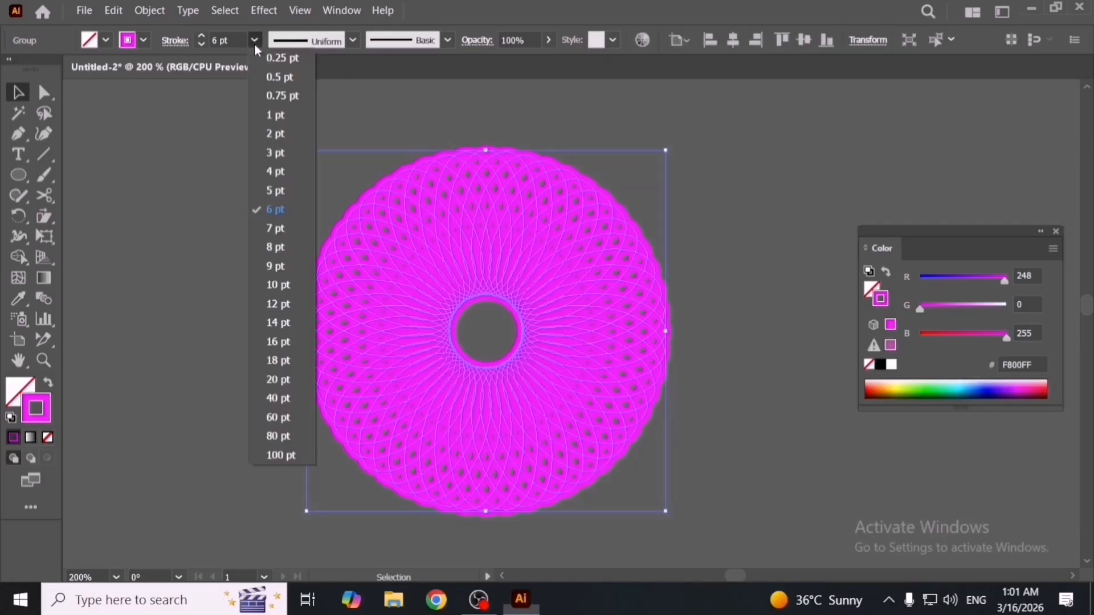
pyautogui.click(300, 152)
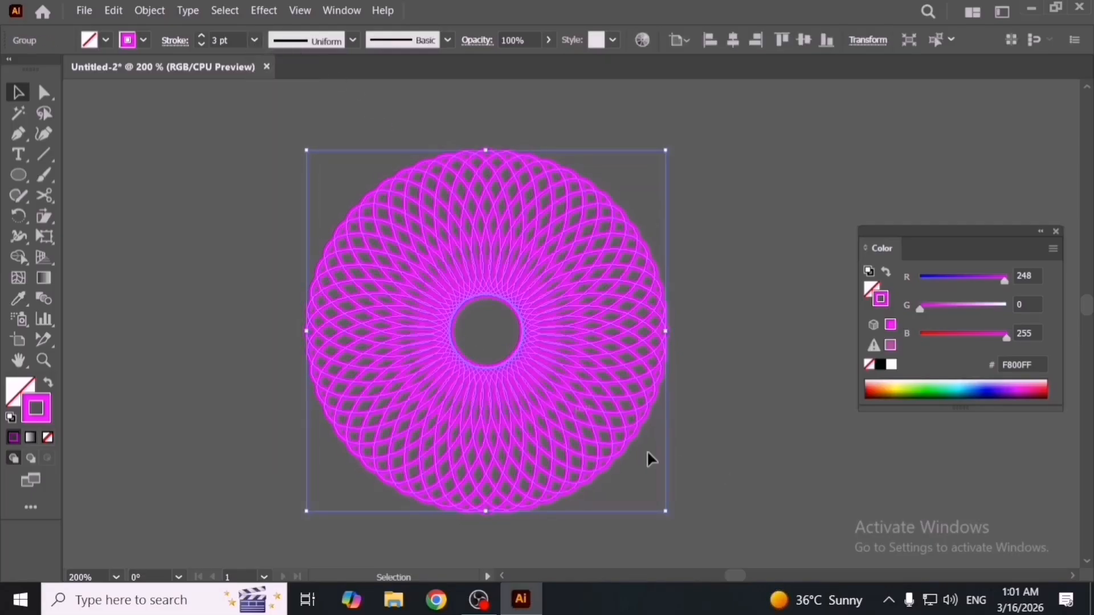
# Move the outlined ring onto the white artboard, enlarge it to nearly twice its size and shift it to the right.
pyautogui.click(778, 426)
pyautogui.scroll(-3, 677, 427)
pyautogui.press('space')
pyautogui.moveTo(601, 402); pyautogui.dragTo(482, 352)
pyautogui.moveTo(551, 365); pyautogui.dragTo(745, 393)
pyautogui.press('space')
pyautogui.moveTo(745, 393)
pyautogui.mouseDown()
pyautogui.moveTo(419, 431)
pyautogui.moveTo(572, 359)
pyautogui.moveTo(684, 339)
pyautogui.moveTo(794, 460)
pyautogui.moveTo(568, 462)
pyautogui.mouseUp()
pyautogui.click(793, 462)
pyautogui.press('space')
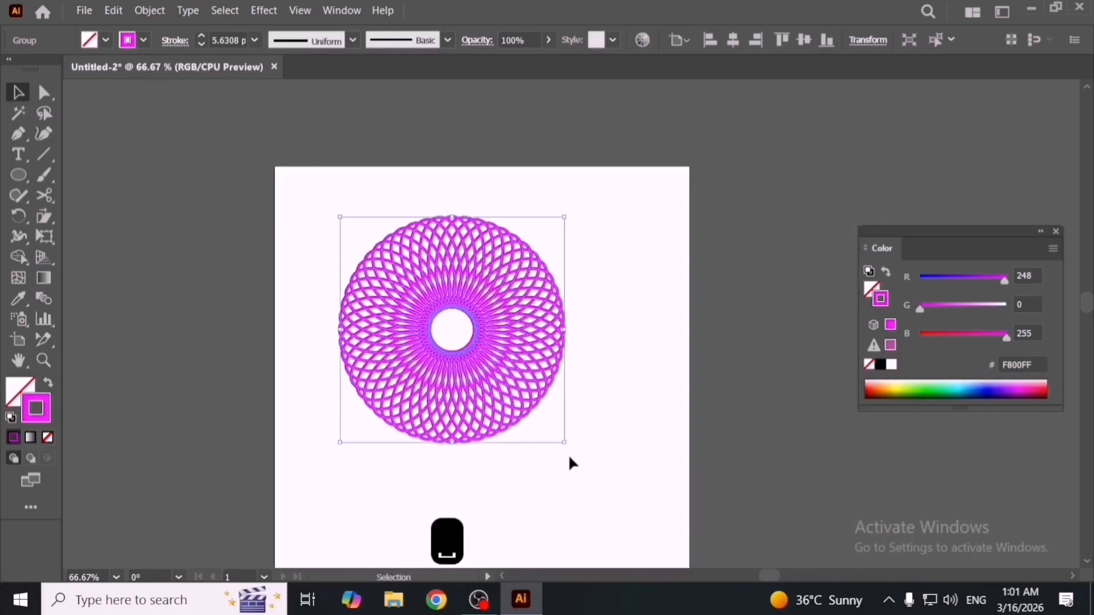
pyautogui.moveTo(486, 354); pyautogui.dragTo(533, 354)
pyautogui.click(655, 435)
pyautogui.scroll(2, 537, 399)
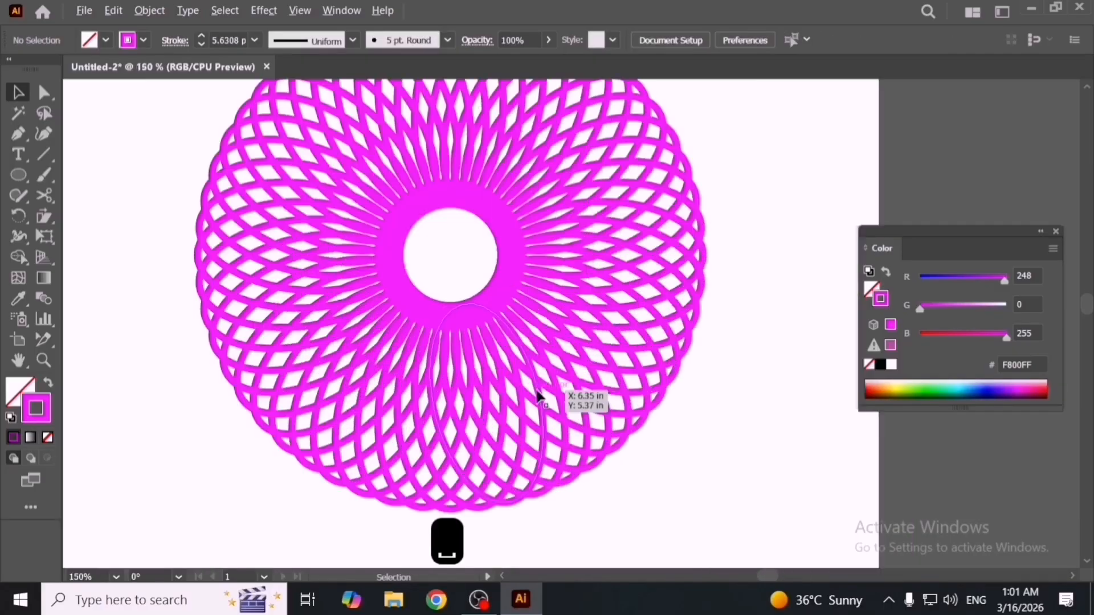
pyautogui.scroll(-1, 654, 458)
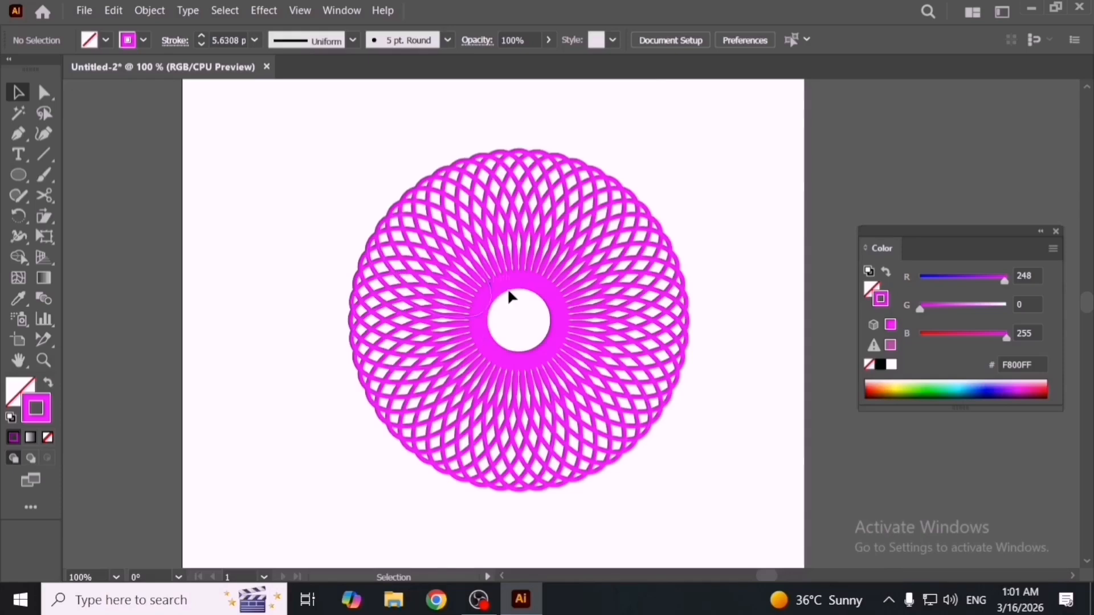
pyautogui.moveTo(509, 296); pyautogui.dragTo(553, 300)
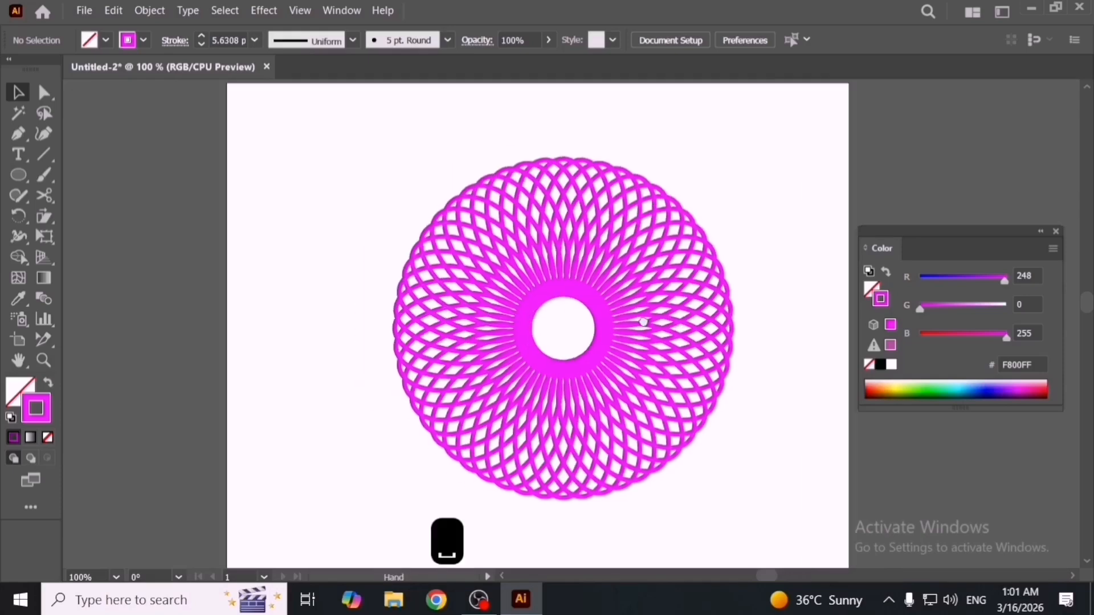
# Close the Color panel and draw an upright magenta-outlined rectangle in the empty area to the left of the artboard.
pyautogui.click(1054, 232)
pyautogui.hscroll(-3, 371, 289)
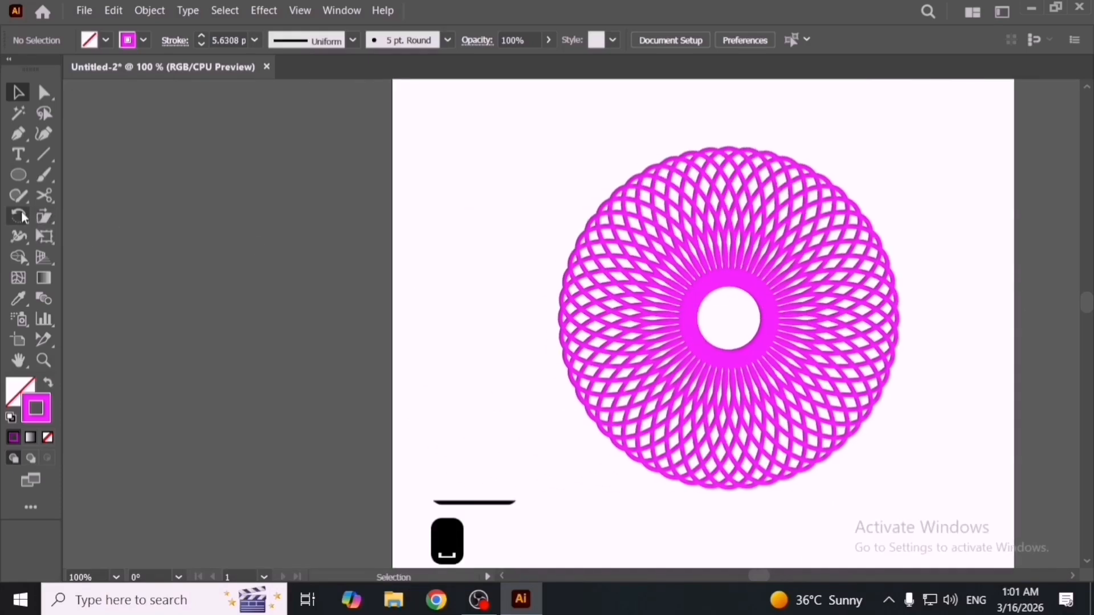
pyautogui.moveTo(464, 250); pyautogui.dragTo(538, 302)
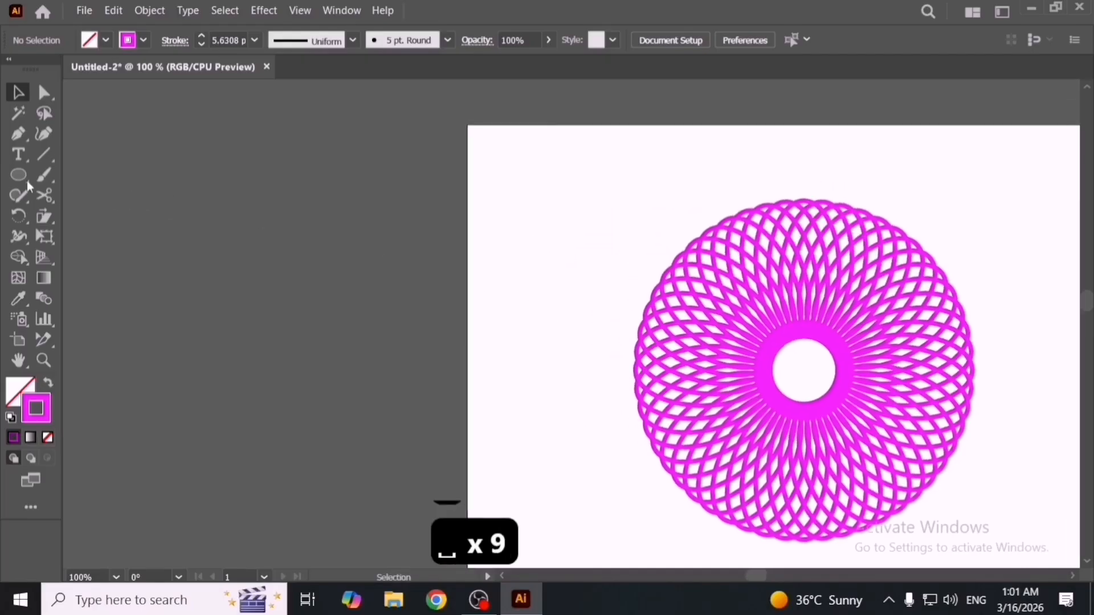
pyautogui.moveTo(18, 174); pyautogui.dragTo(112, 177)
pyautogui.moveTo(177, 172); pyautogui.dragTo(329, 395)
pyautogui.press('v')
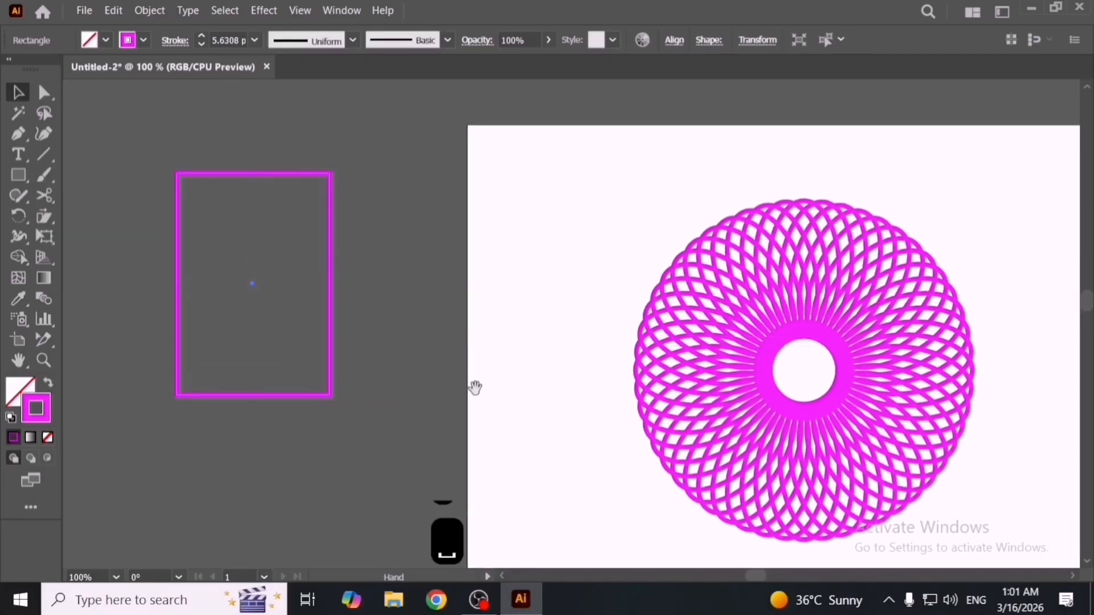
# Move the rectangle farther left of the artboard and apply a Grid Repeat to it.
pyautogui.moveTo(473, 386); pyautogui.dragTo(678, 397)
pyautogui.scroll(-3, 677, 392)
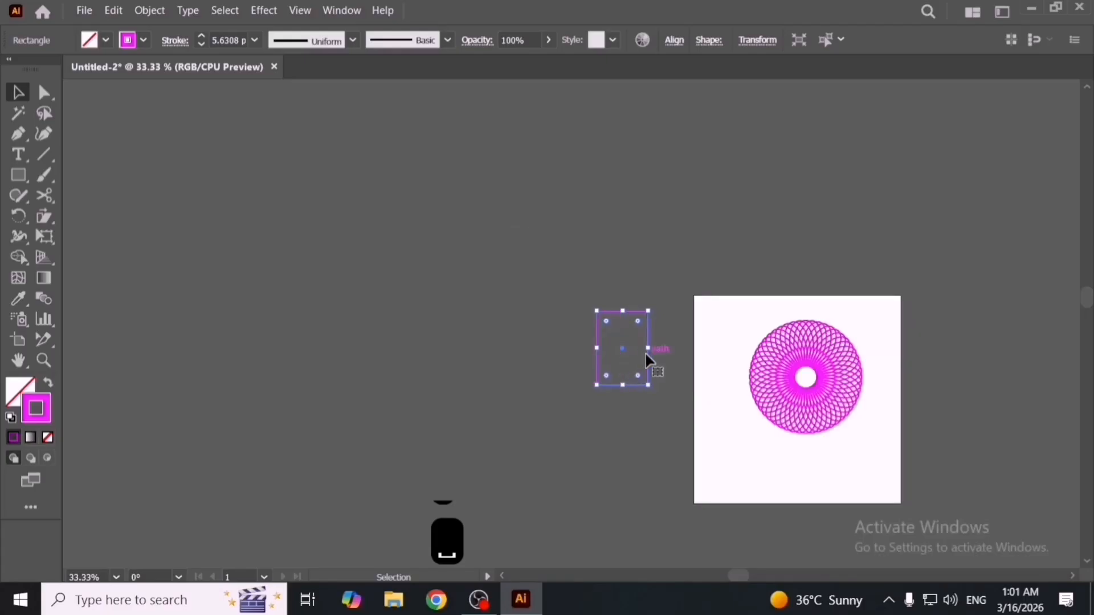
pyautogui.moveTo(646, 353); pyautogui.dragTo(293, 283)
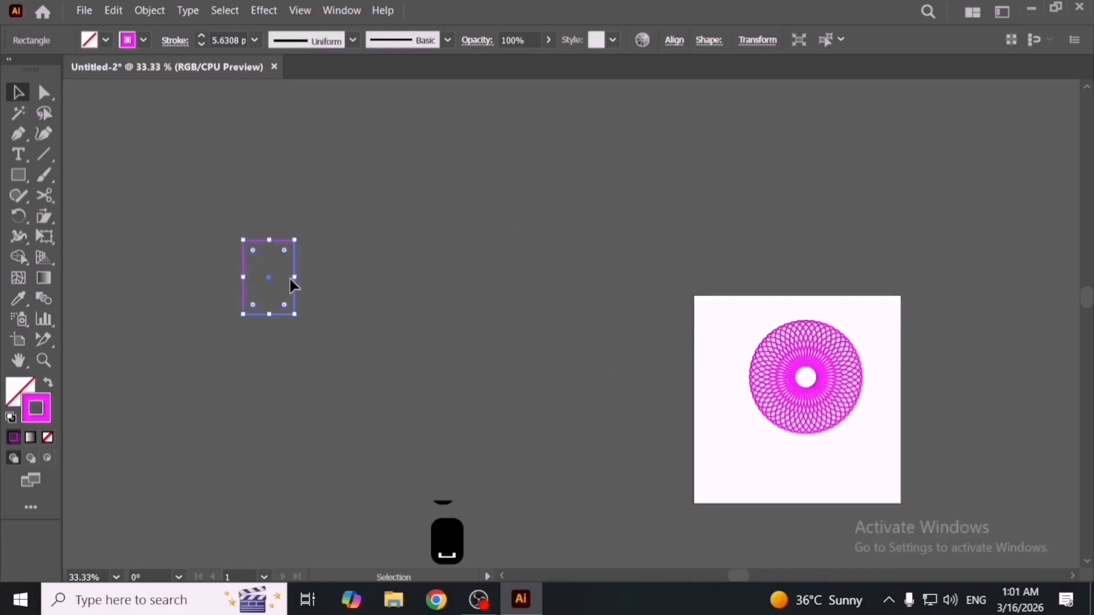
pyautogui.click(159, 13)
pyautogui.moveTo(314, 393)
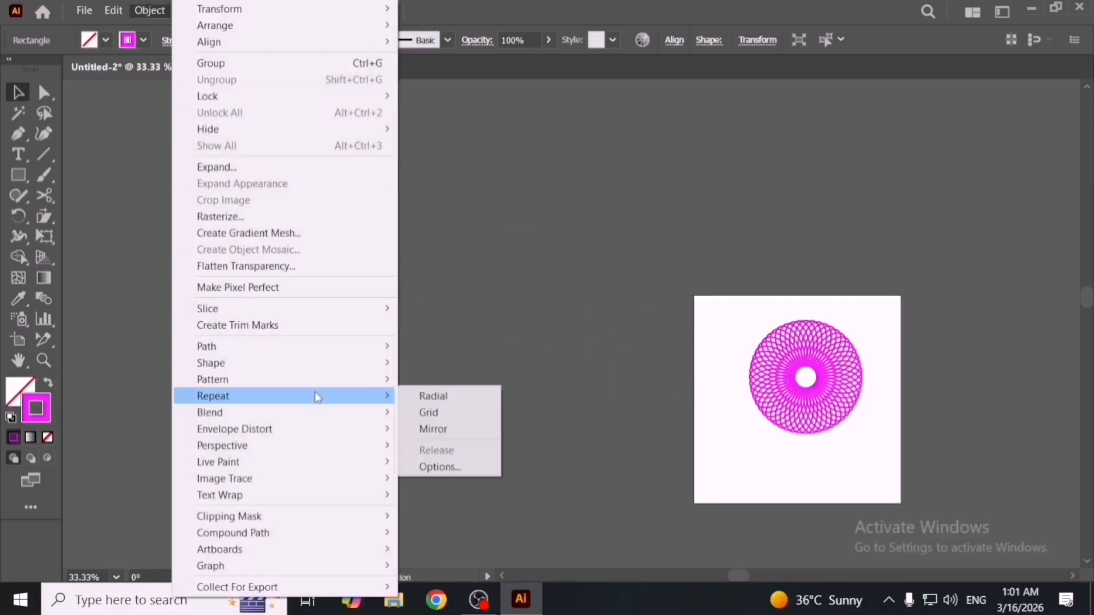
pyautogui.click(428, 414)
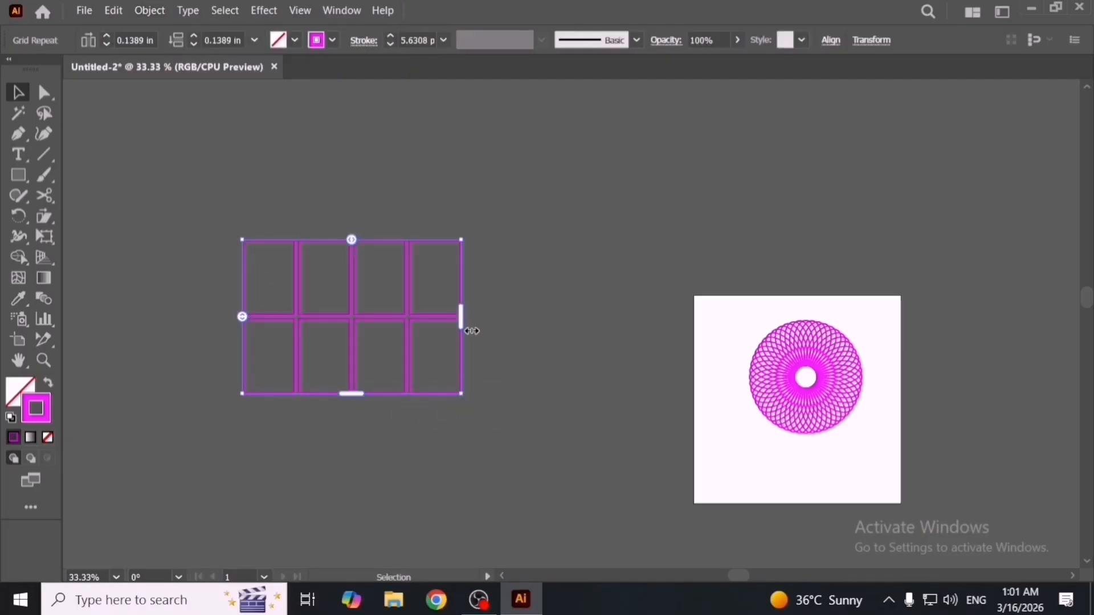
# Extend the grid repeat to the right and downward to about six and a half columns and three and a half rows.
pyautogui.moveTo(469, 327); pyautogui.dragTo(598, 319)
pyautogui.moveTo(417, 398); pyautogui.dragTo(422, 515)
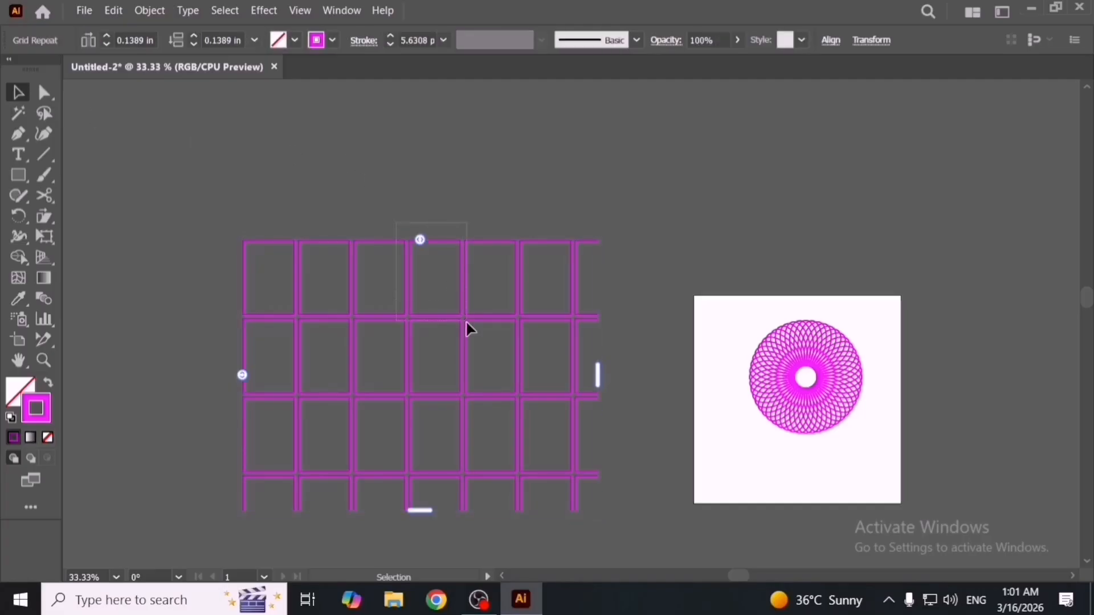
# Delete the rectangle grid and the magenta ring on the artboard.
pyautogui.press('Delete')
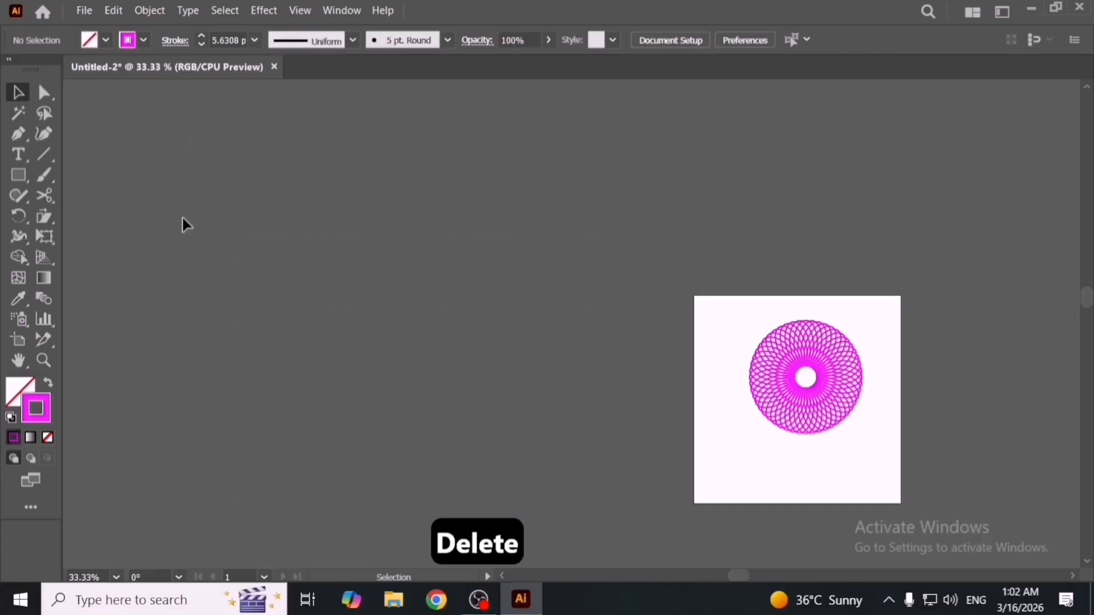
pyautogui.moveTo(853, 303); pyautogui.dragTo(850, 425)
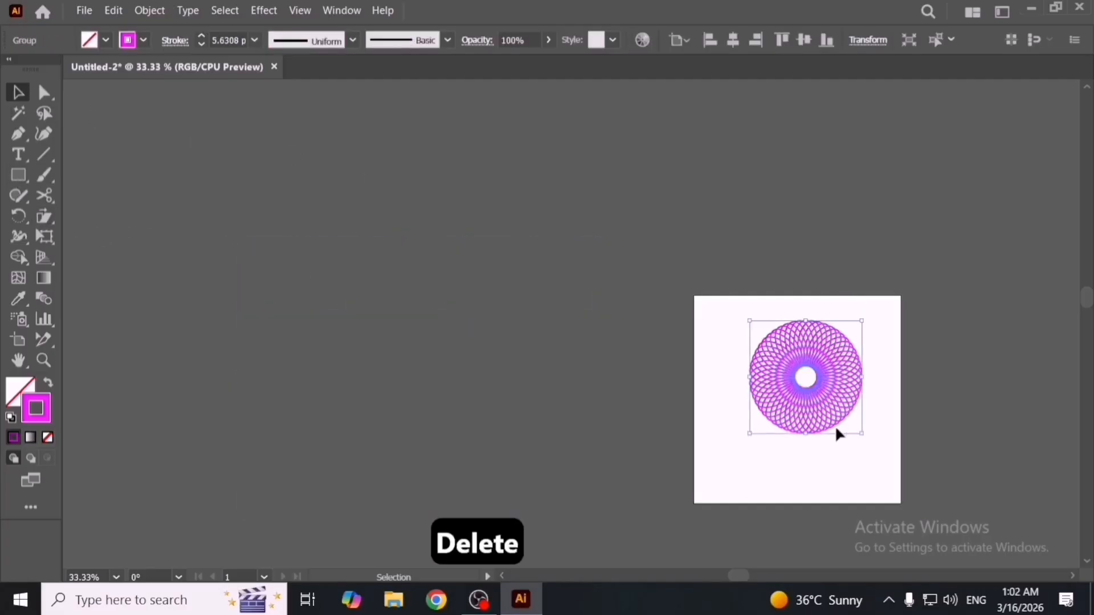
pyautogui.press('Delete')
# Switch to Chrome and search the web for "bedman".
pyautogui.click(437, 599)
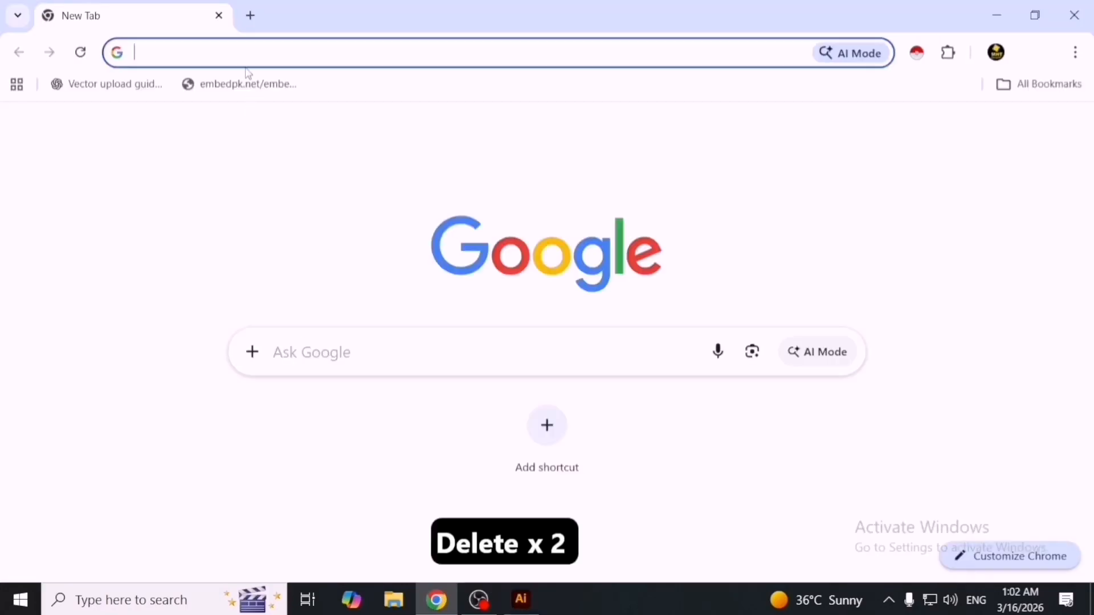
pyautogui.click(255, 55)
pyautogui.write('ba')
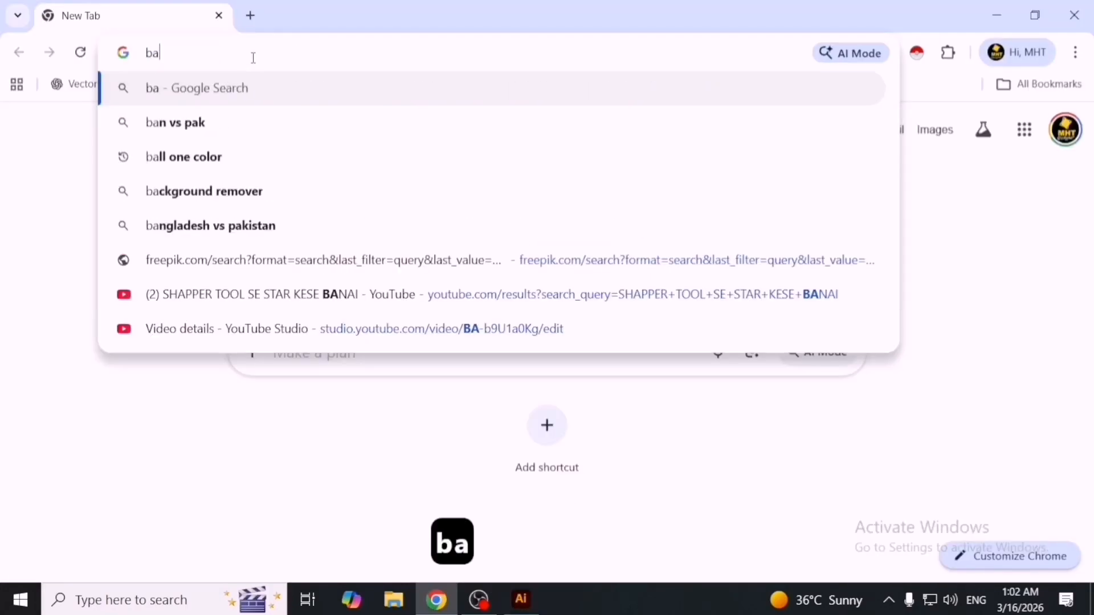
pyautogui.press('BackSpace')
pyautogui.write('edman')
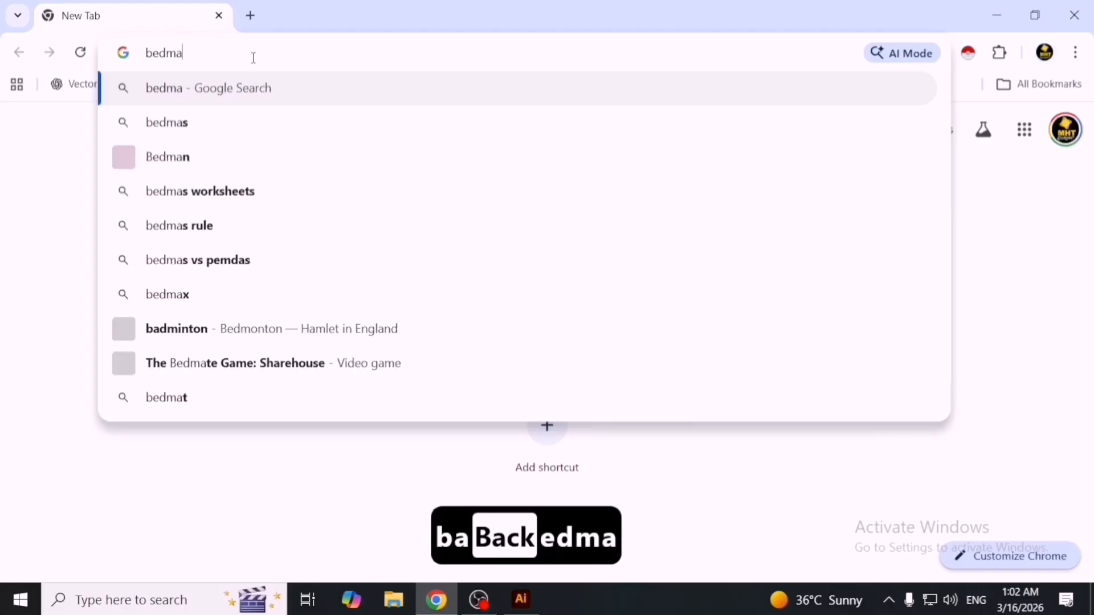
pyautogui.press('Return')
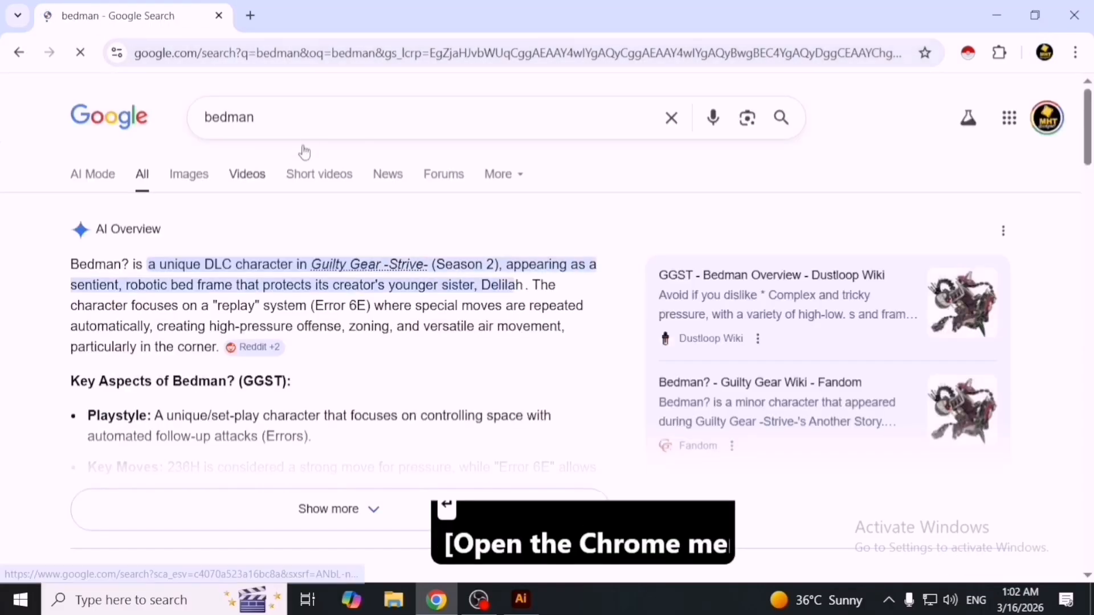
# Refine the web search to "bedman vector" and show its image results.
pyautogui.click(309, 116)
pyautogui.write('vector')
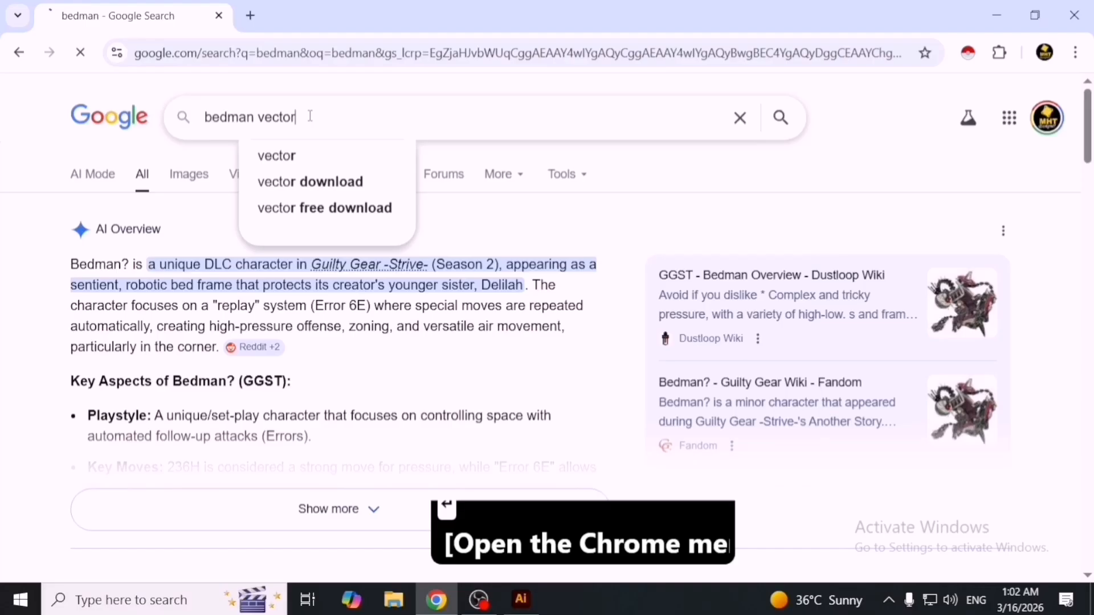
pyautogui.press('Return')
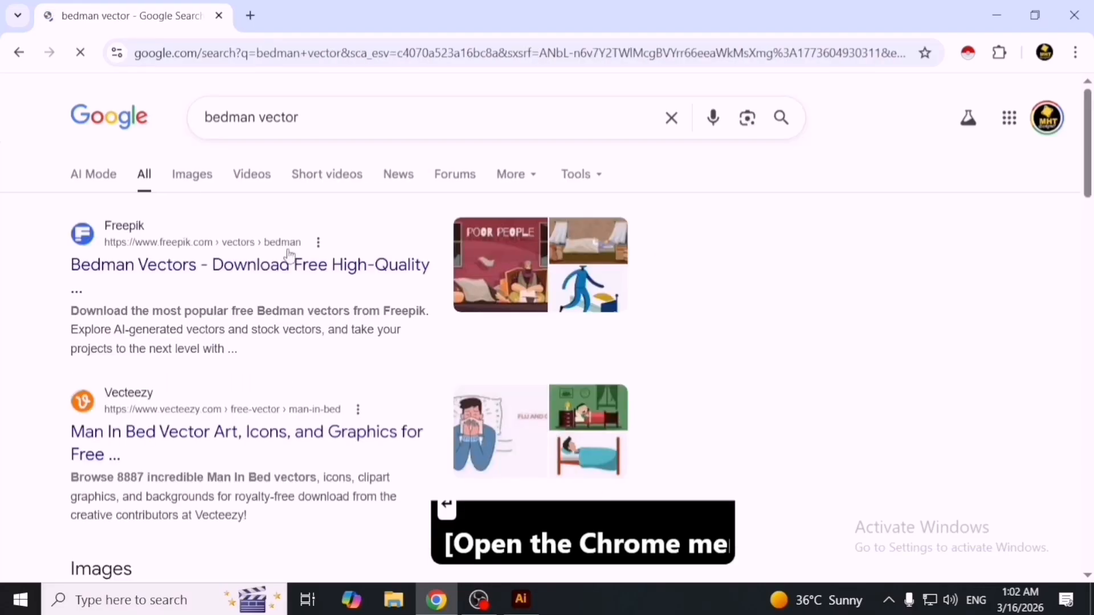
pyautogui.click(190, 174)
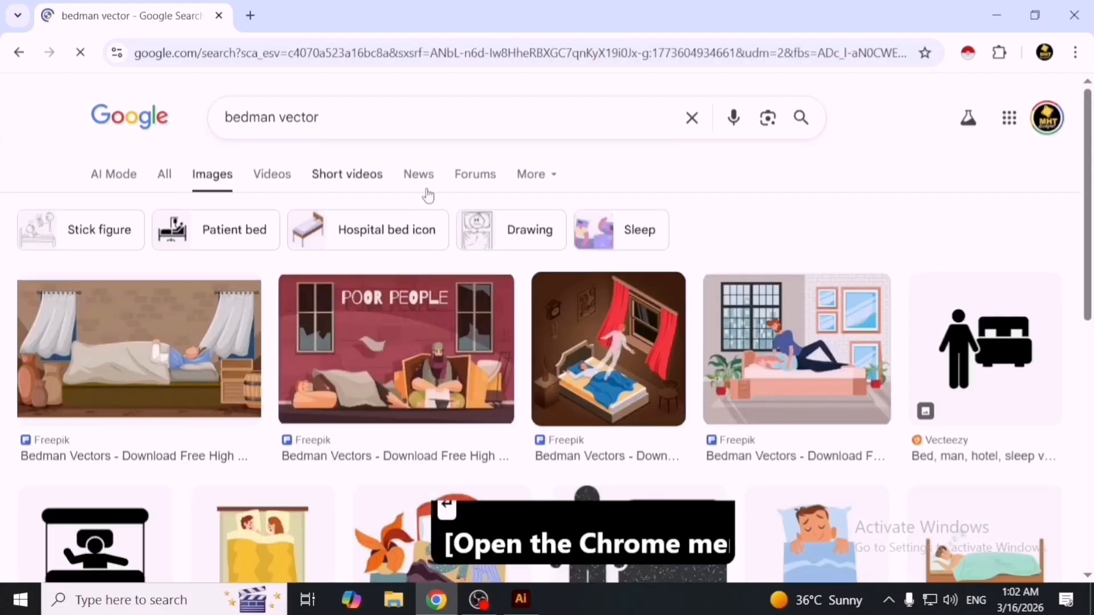
# Replace the image search query with "badmen" and browse its image results.
pyautogui.click(425, 130)
pyautogui.hotkey('ctrl', 'a')
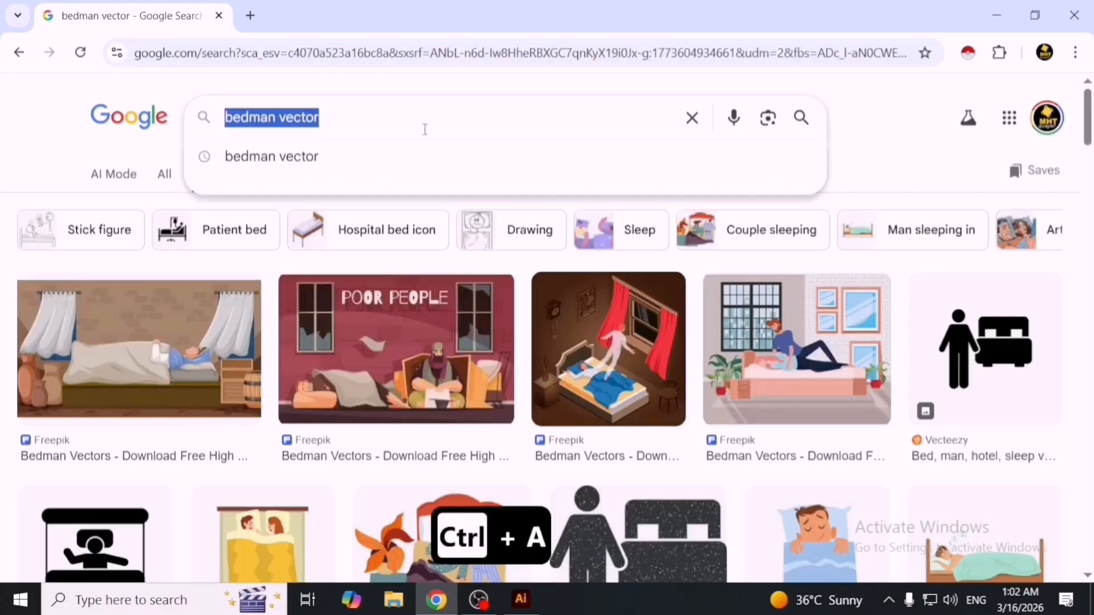
pyautogui.write('badmen')
pyautogui.press('Return')
pyautogui.click(335, 103)
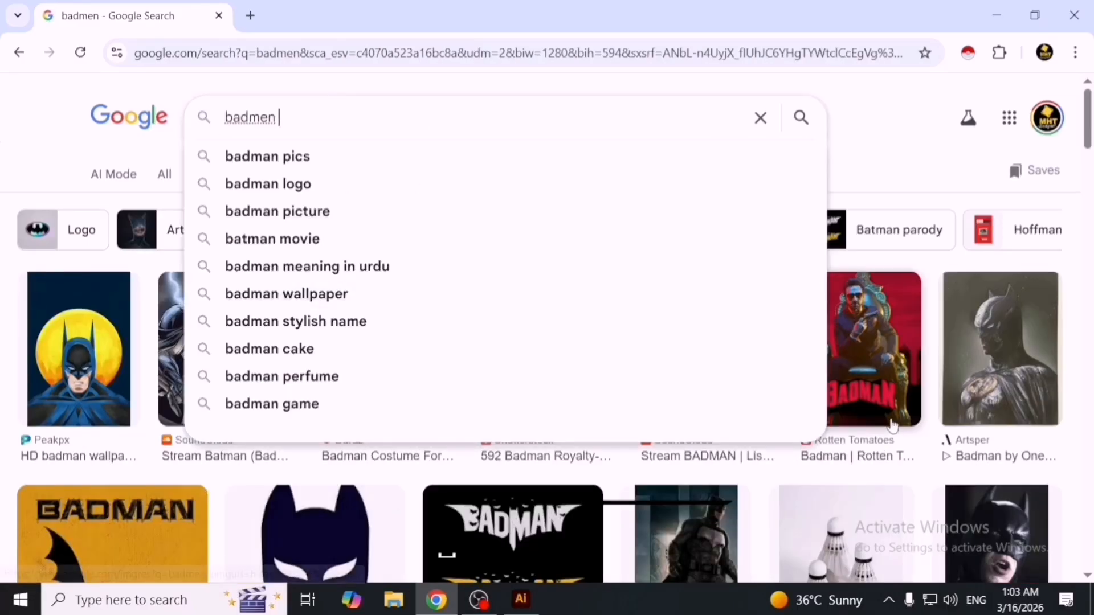
pyautogui.scroll(-5, 903, 340)
pyautogui.scroll(5, 875, 455)
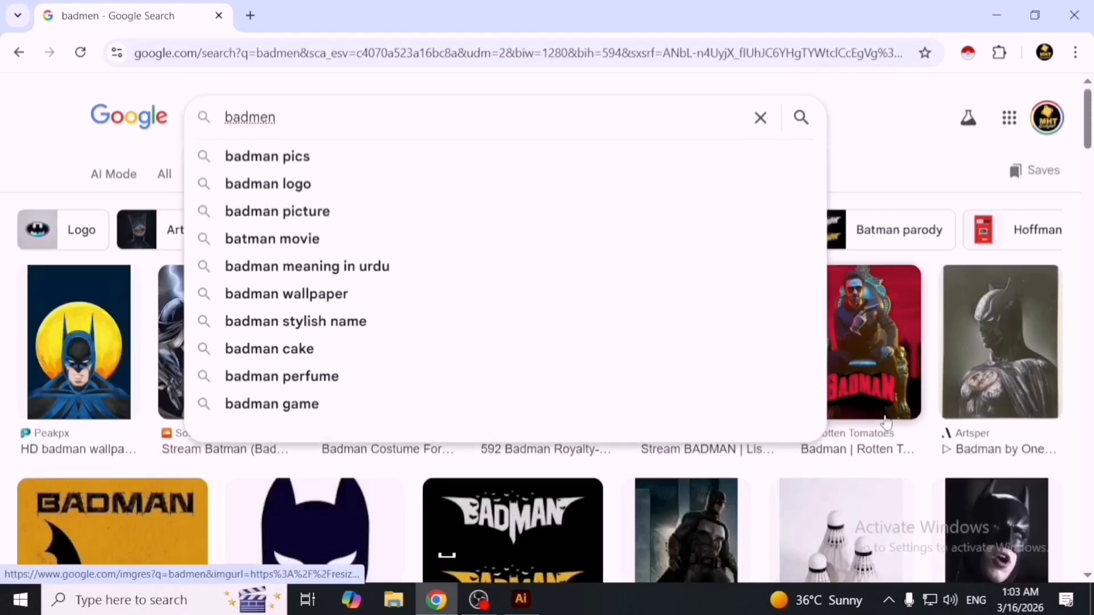
pyautogui.click(903, 151)
# Open the SoundCloud result's yellow bat emblem on black in a new tab and copy the image.
pyautogui.click(101, 524)
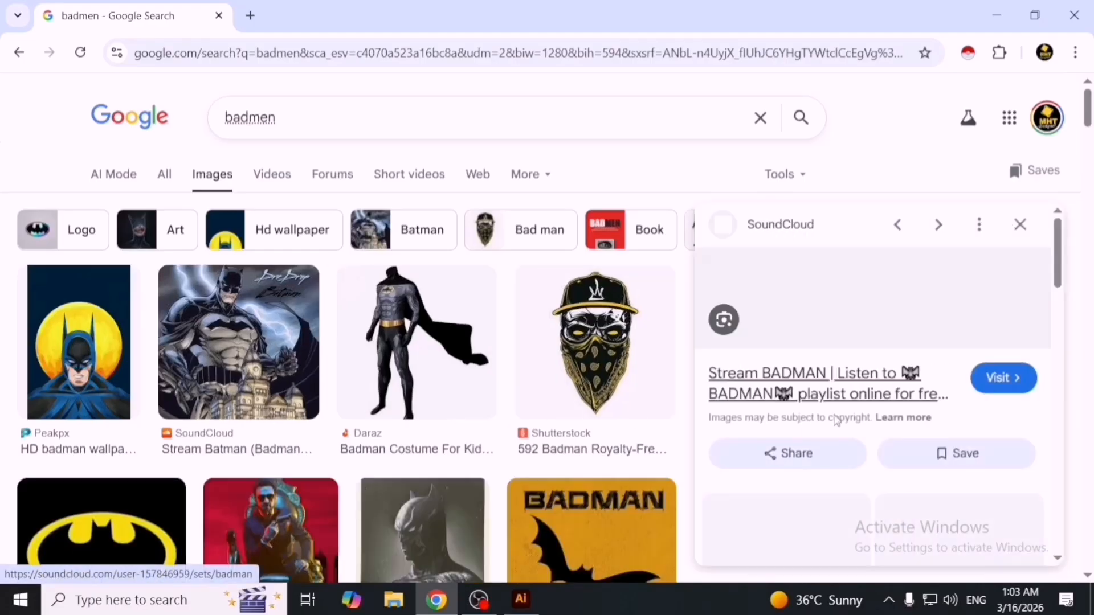
pyautogui.rightClick(849, 273)
pyautogui.click(906, 425)
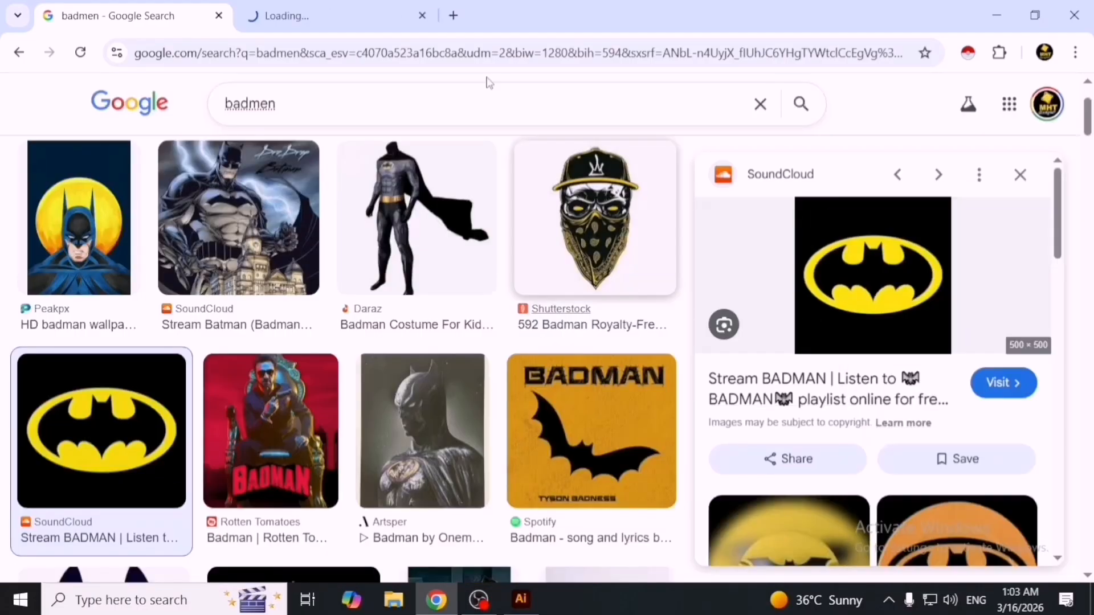
pyautogui.hotkey('ctrl', 'Tab')
pyautogui.rightClick(501, 236)
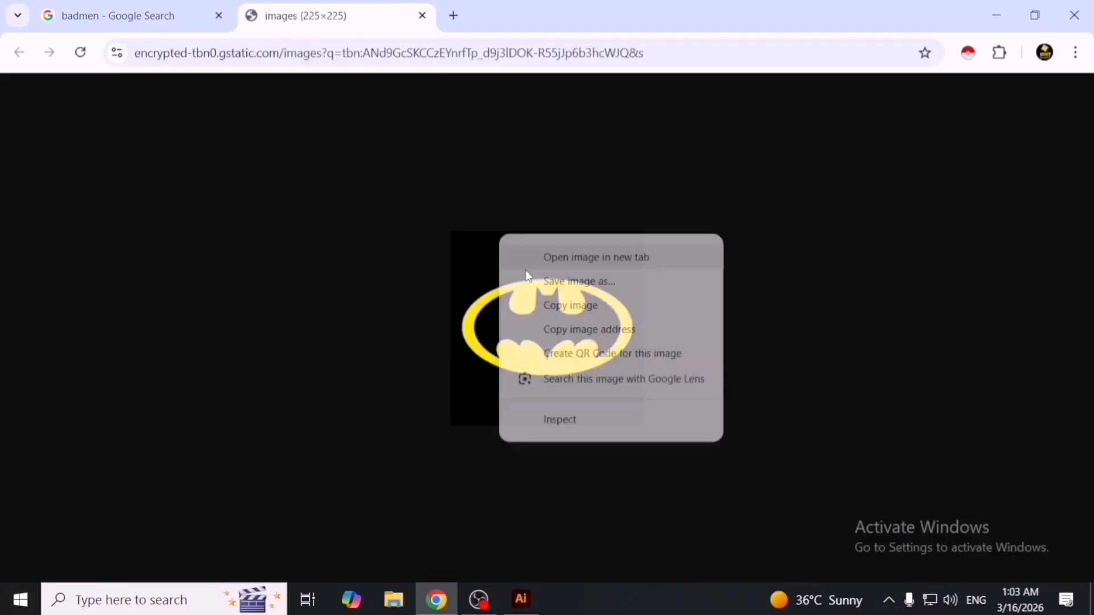
pyautogui.click(547, 306)
# Switch to Illustrator, paste the bat emblem beside the artboard and enlarge it proportionally to about 3.6 times its size.
pyautogui.click(521, 599)
pyautogui.hotkey('ctrl', 'v')
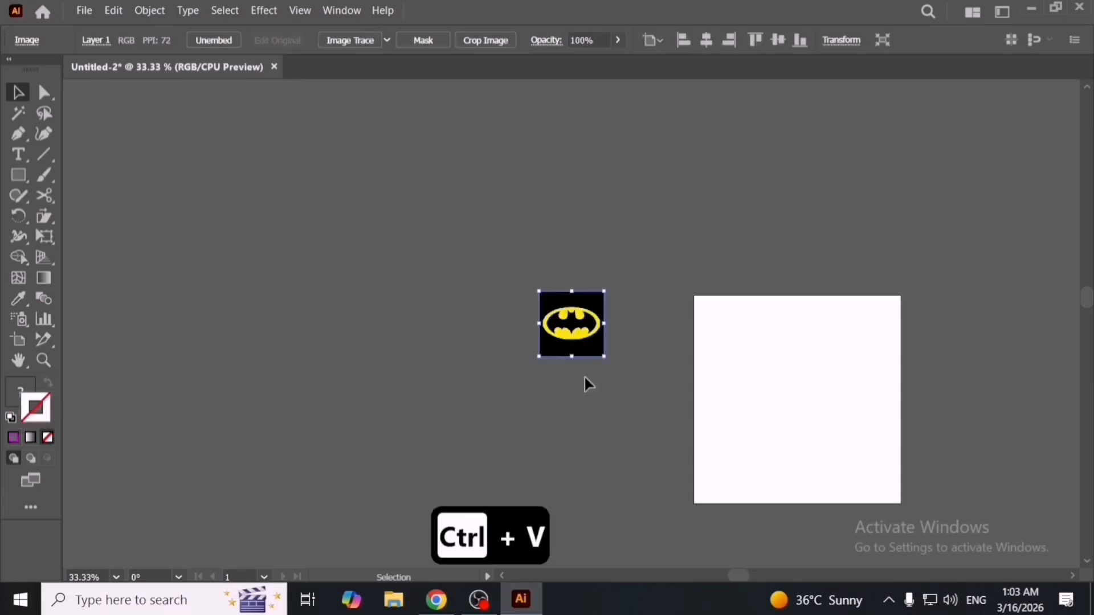
pyautogui.moveTo(622, 419); pyautogui.dragTo(484, 475)
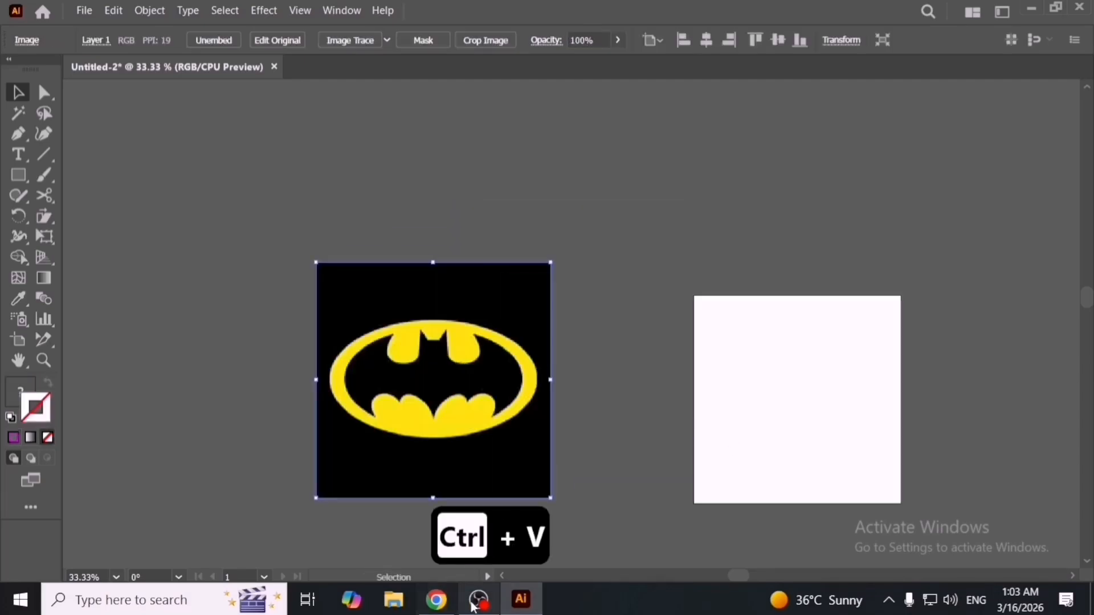
# Return to Chrome, close the emblem's image tab and close the browser.
pyautogui.click(436, 599)
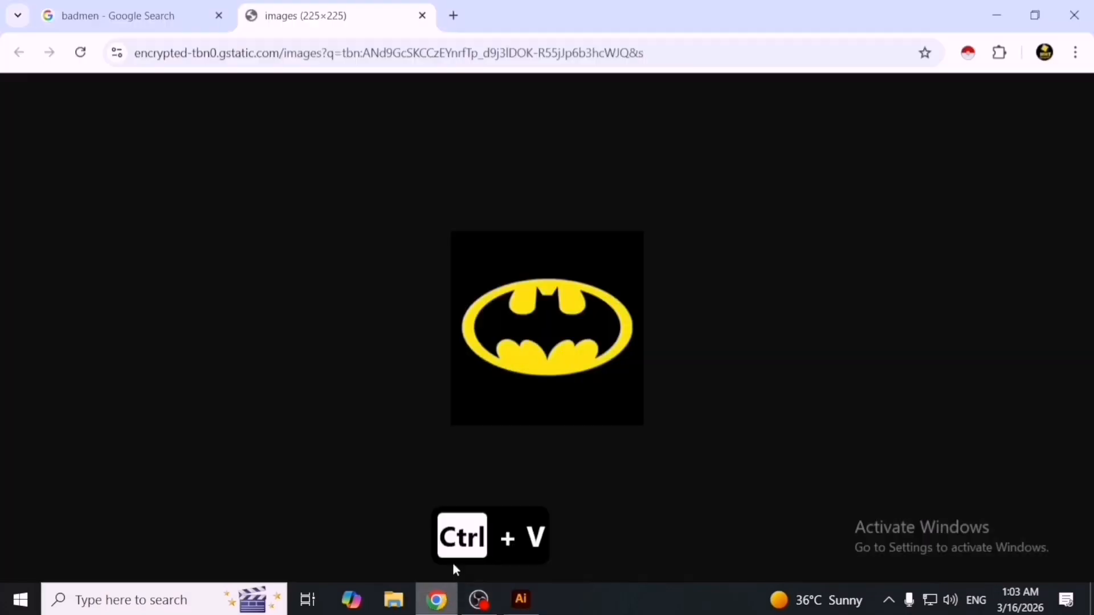
pyautogui.click(143, 16)
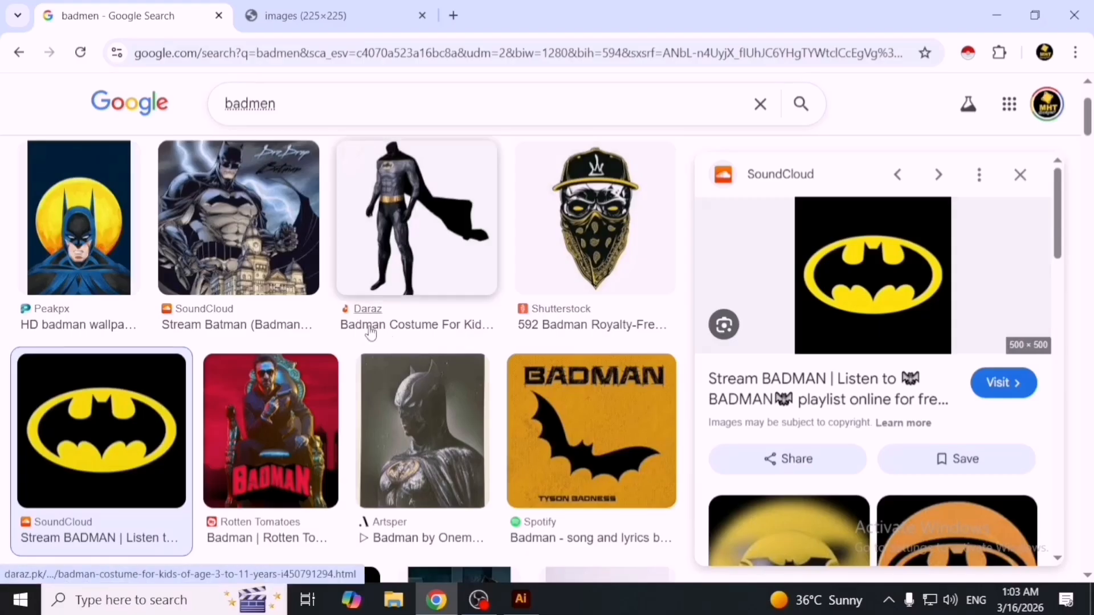
pyautogui.click(422, 15)
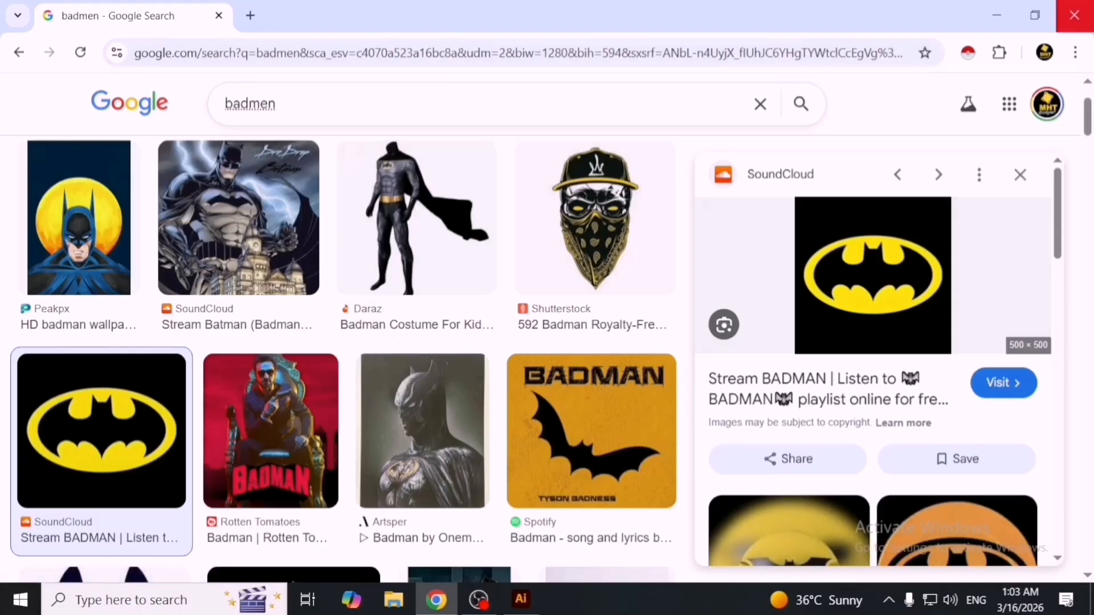
pyautogui.click(1075, 14)
# Move the bat emblem image closer to the artboard and lock it in place.
pyautogui.click(610, 397)
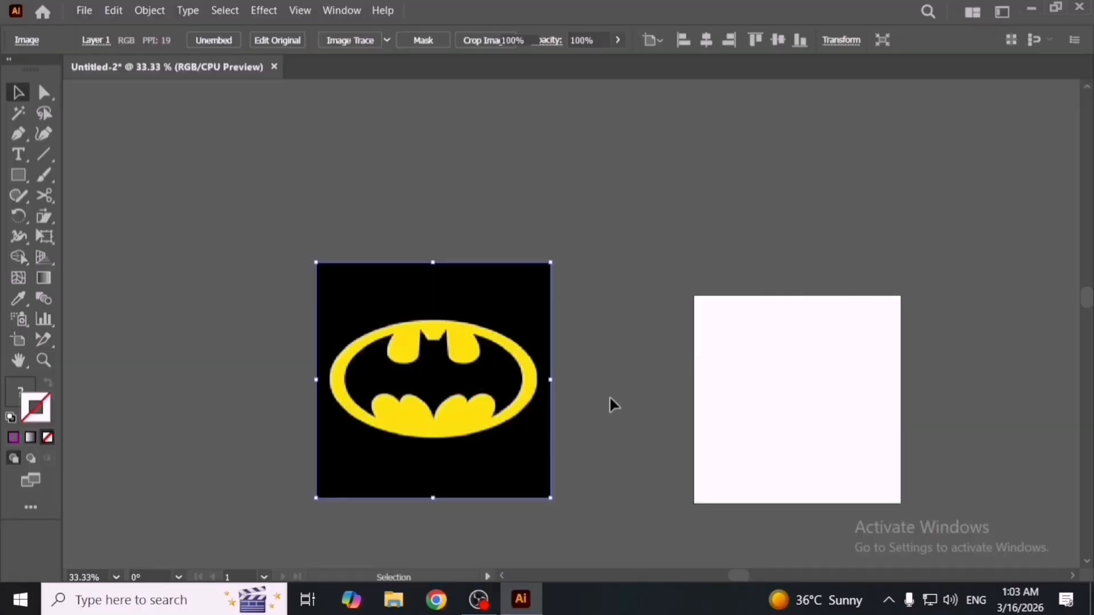
pyautogui.moveTo(520, 407); pyautogui.dragTo(615, 394)
pyautogui.scroll(2, 581, 344)
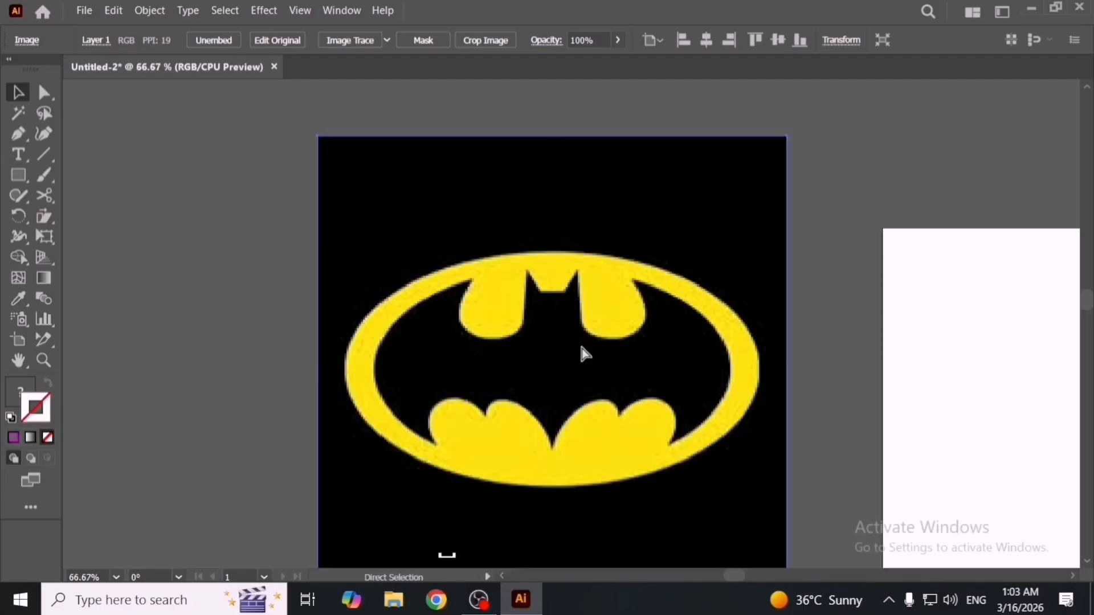
pyautogui.hotkey('ctrl', '2')
pyautogui.scroll(2, 572, 308)
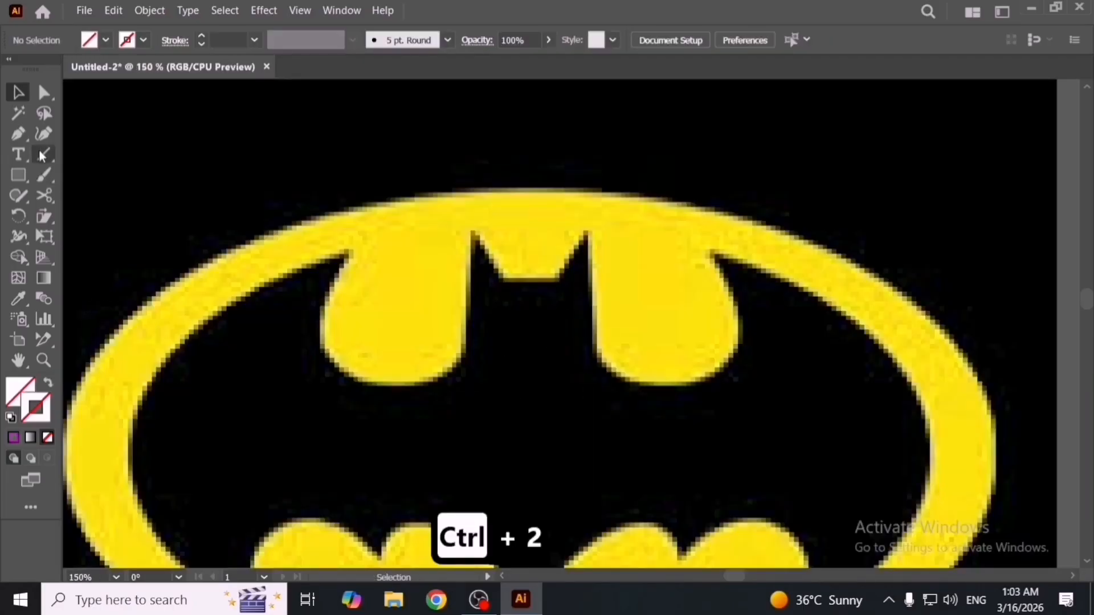
# Draw a straight Pen path about 0.27 in long from the middle of the bat's head to its left corner.
pyautogui.click(17, 134)
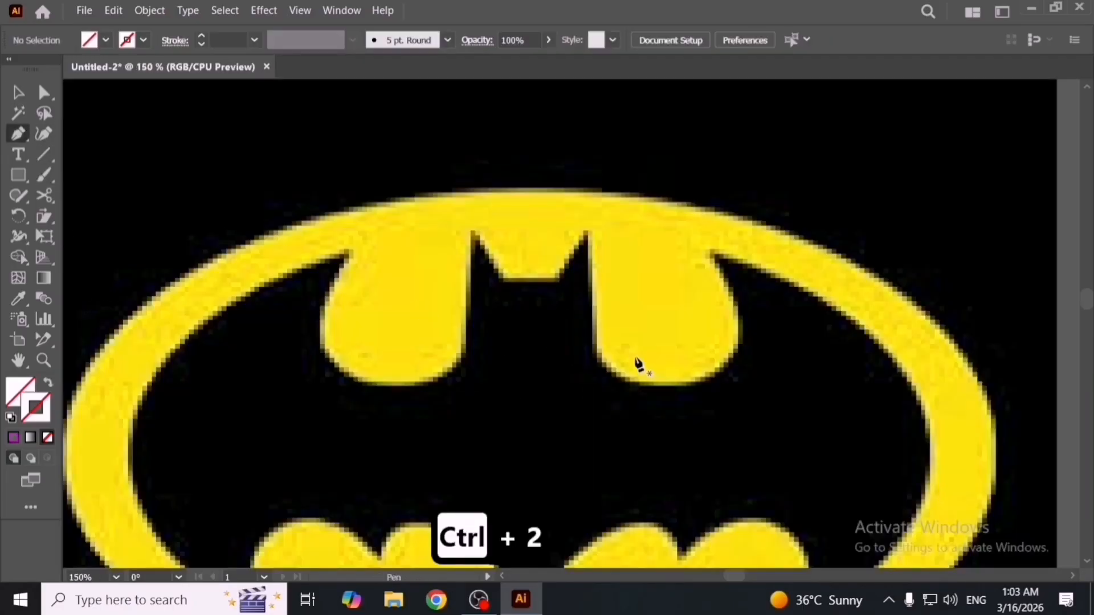
pyautogui.click(530, 281)
pyautogui.scroll(2, 518, 288)
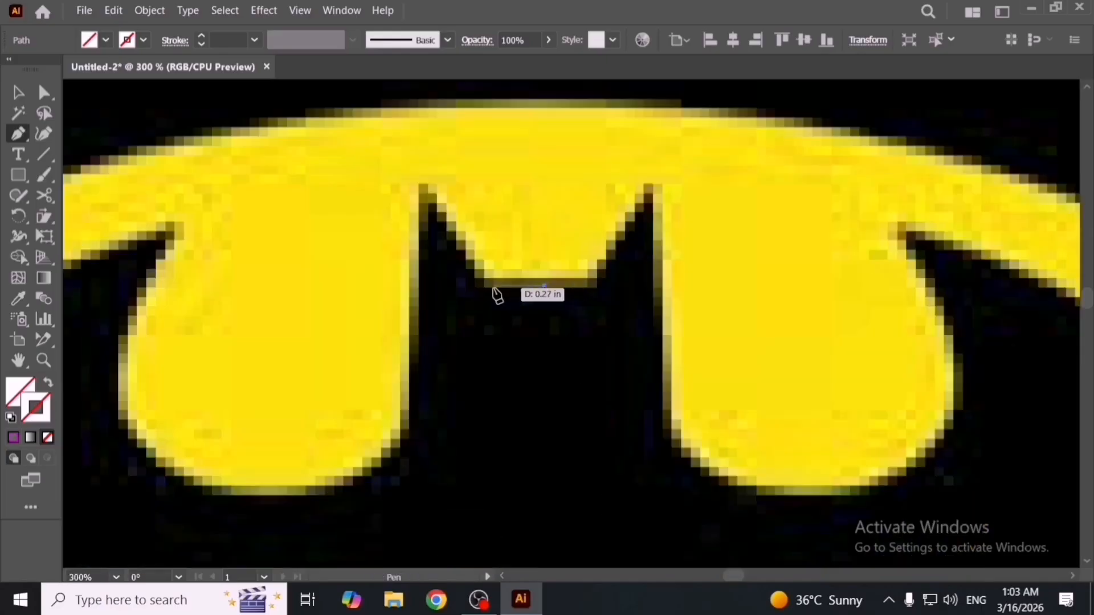
pyautogui.click(494, 286)
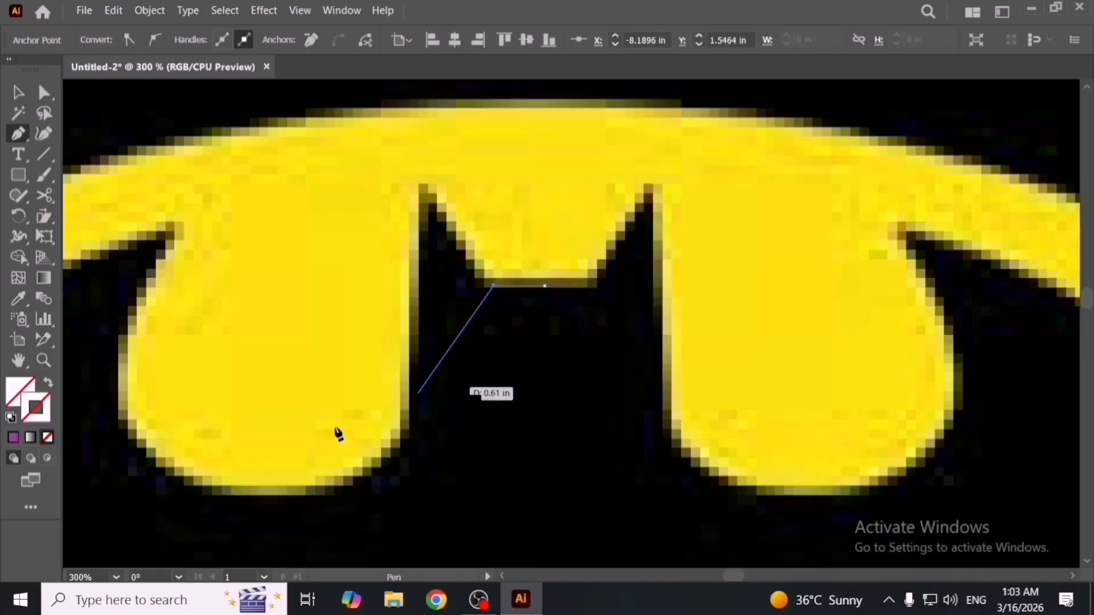
# Give the short head line a magenta F800FF stroke, select the line and close the Color panel.
pyautogui.click(14, 437)
pyautogui.press('v')
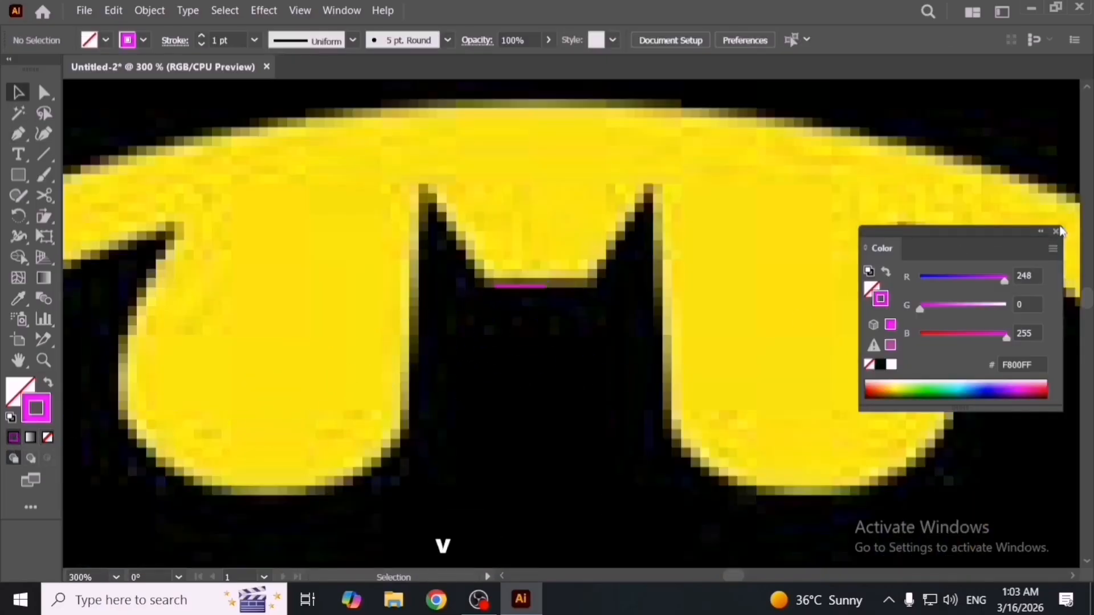
pyautogui.click(528, 286)
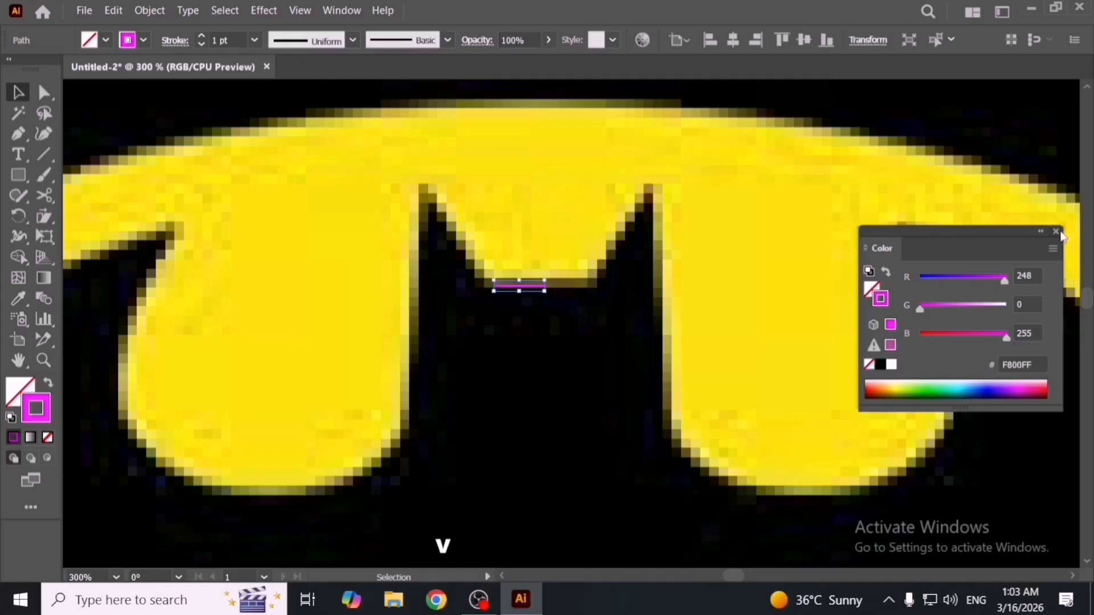
pyautogui.click(1056, 231)
pyautogui.press('space')
pyautogui.moveTo(659, 367); pyautogui.dragTo(680, 375)
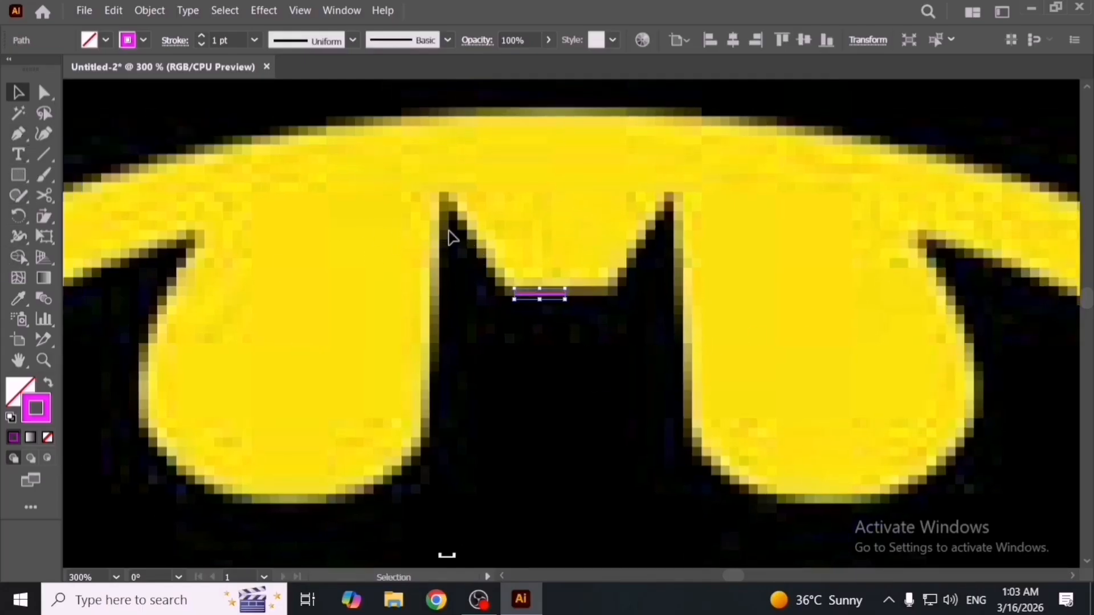
pyautogui.click(158, 12)
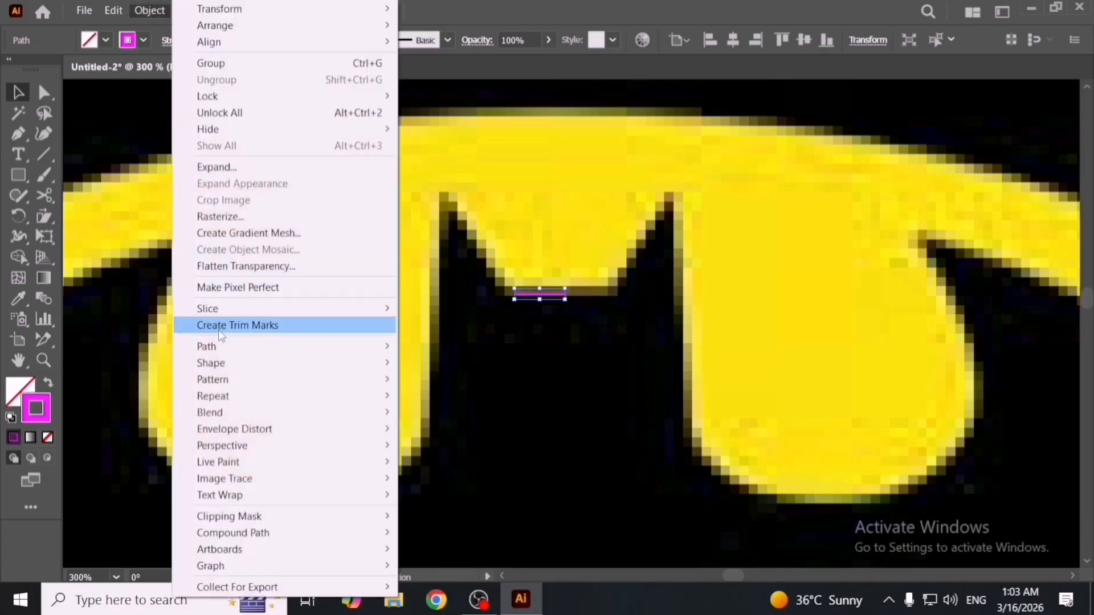
pyautogui.click(609, 425)
# Select the short magenta line on the bat's head and apply a Mirror Repeat to it.
pyautogui.scroll(-1, 583, 360)
pyautogui.press('space')
pyautogui.moveTo(588, 392); pyautogui.dragTo(561, 221)
pyautogui.scroll(-3, 553, 290)
pyautogui.scroll(1, 556, 292)
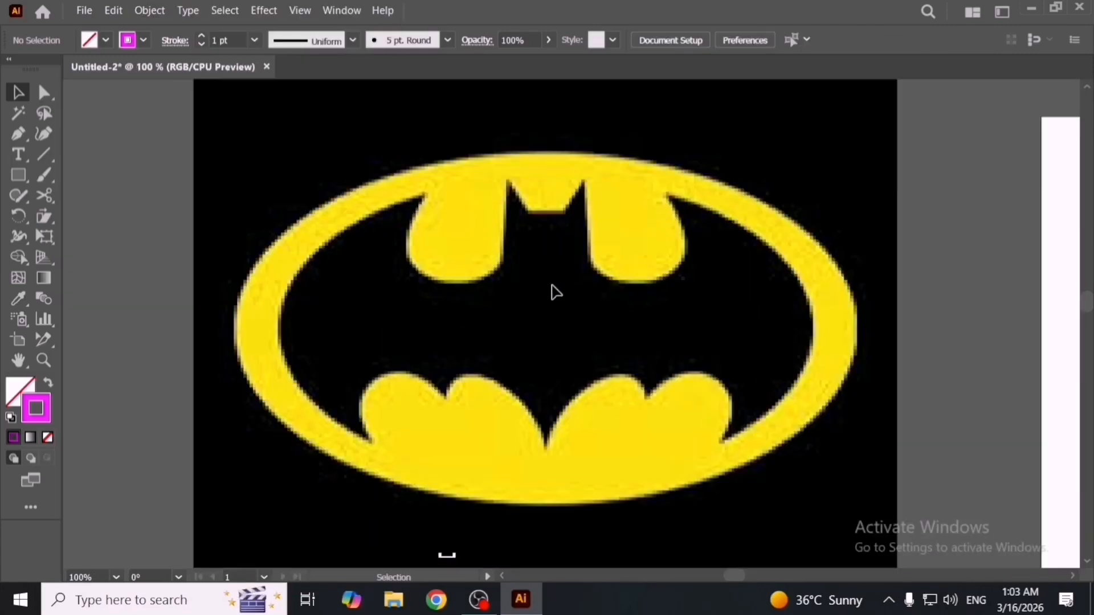
pyautogui.click(525, 181)
pyautogui.click(139, 12)
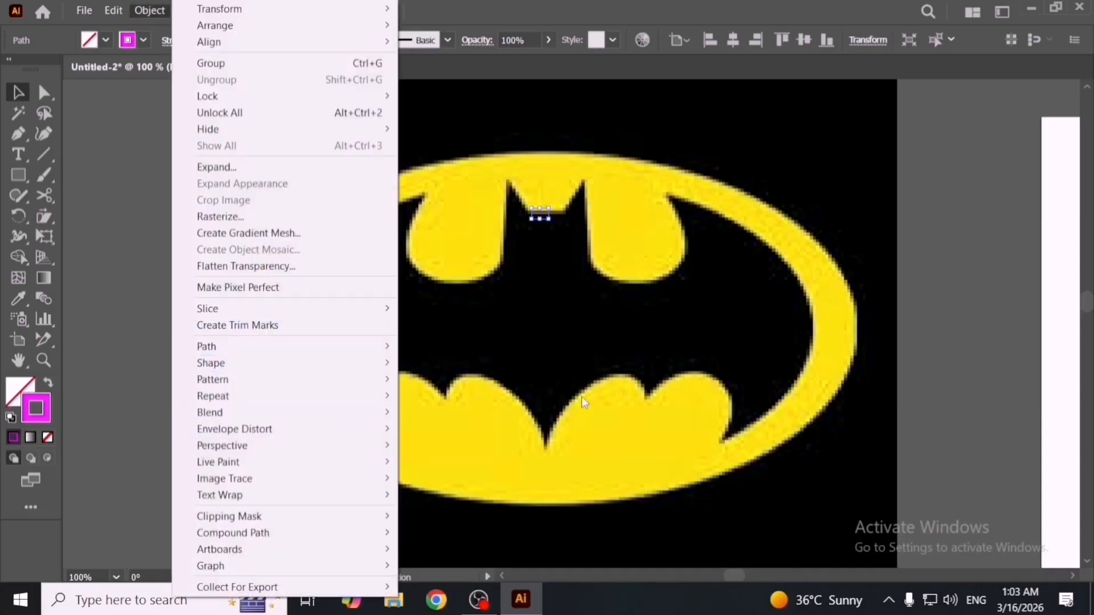
pyautogui.moveTo(293, 438)
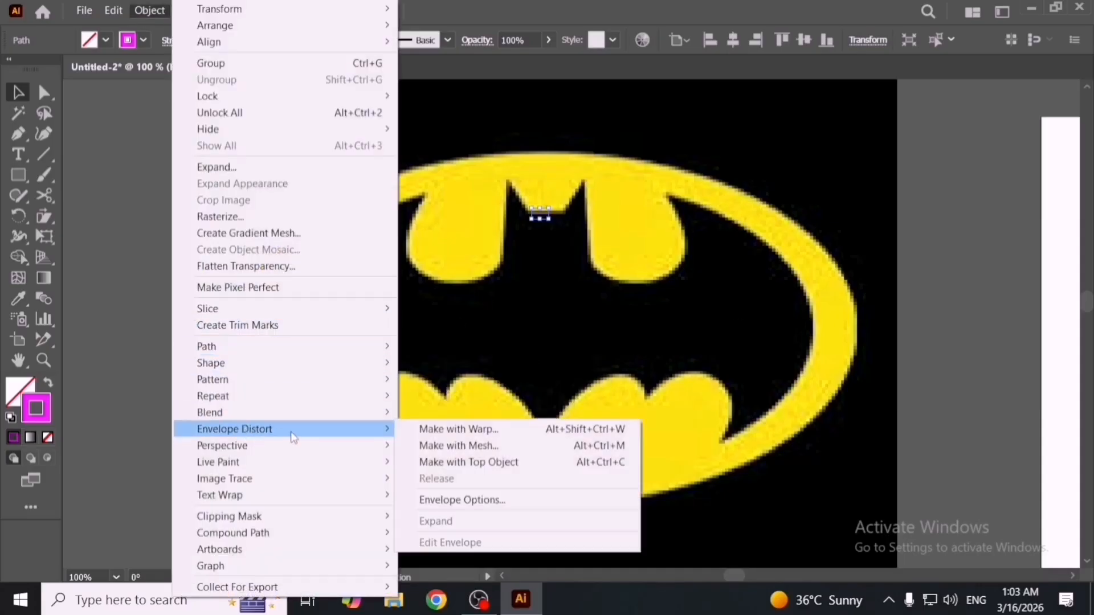
pyautogui.moveTo(349, 406)
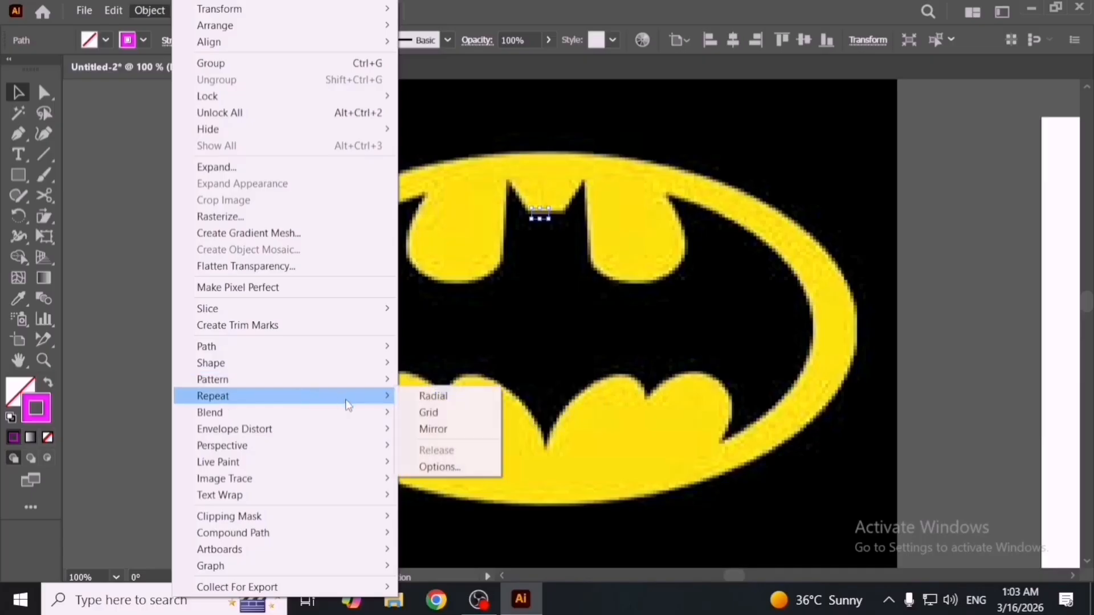
pyautogui.click(451, 429)
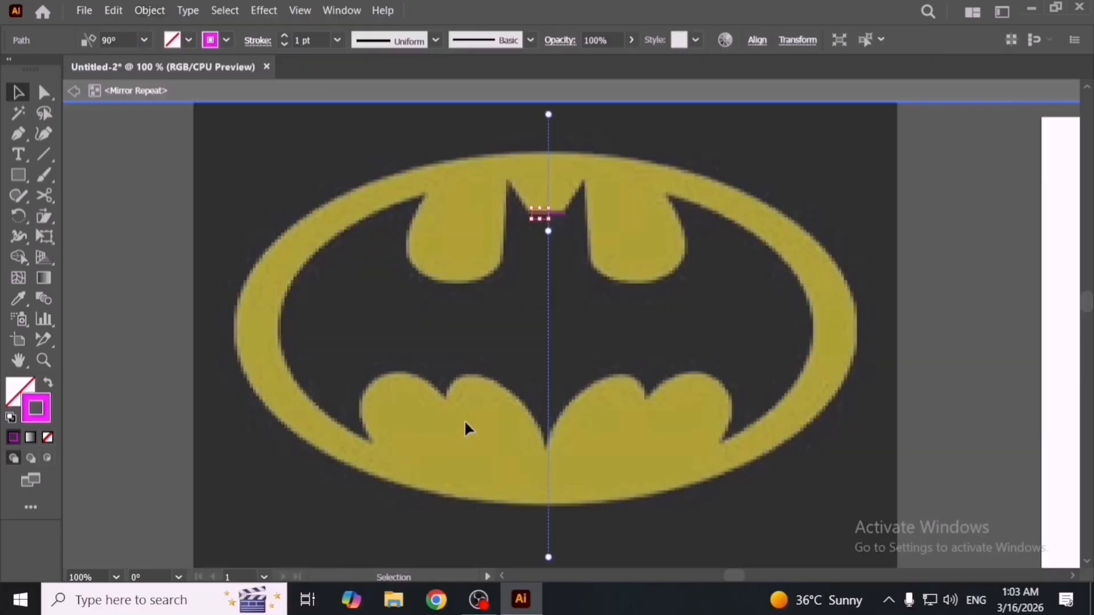
# Extend the mirrored head line with the Pen tool up the left ear and around the upper yellow scallop to the upper wing tip.
pyautogui.click(17, 135)
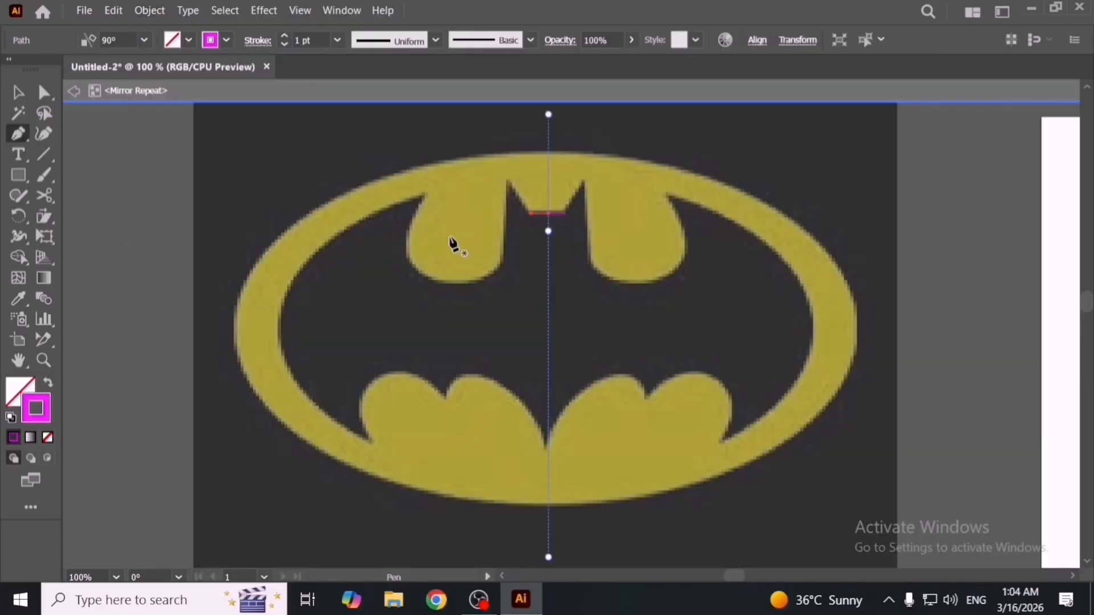
pyautogui.click(531, 215)
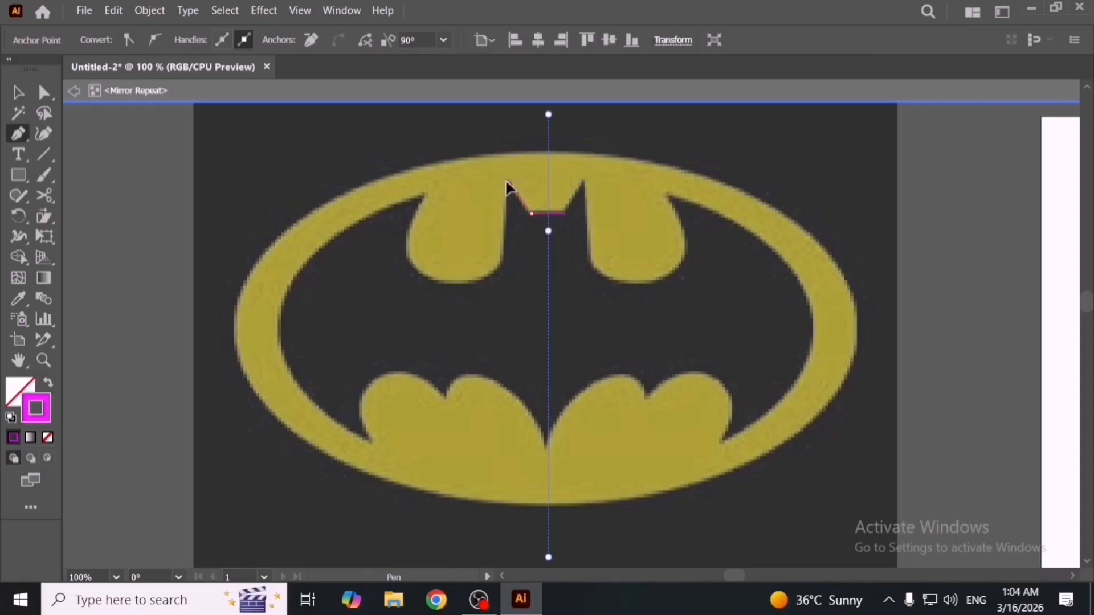
pyautogui.click(507, 184)
pyautogui.moveTo(460, 286); pyautogui.dragTo(404, 287)
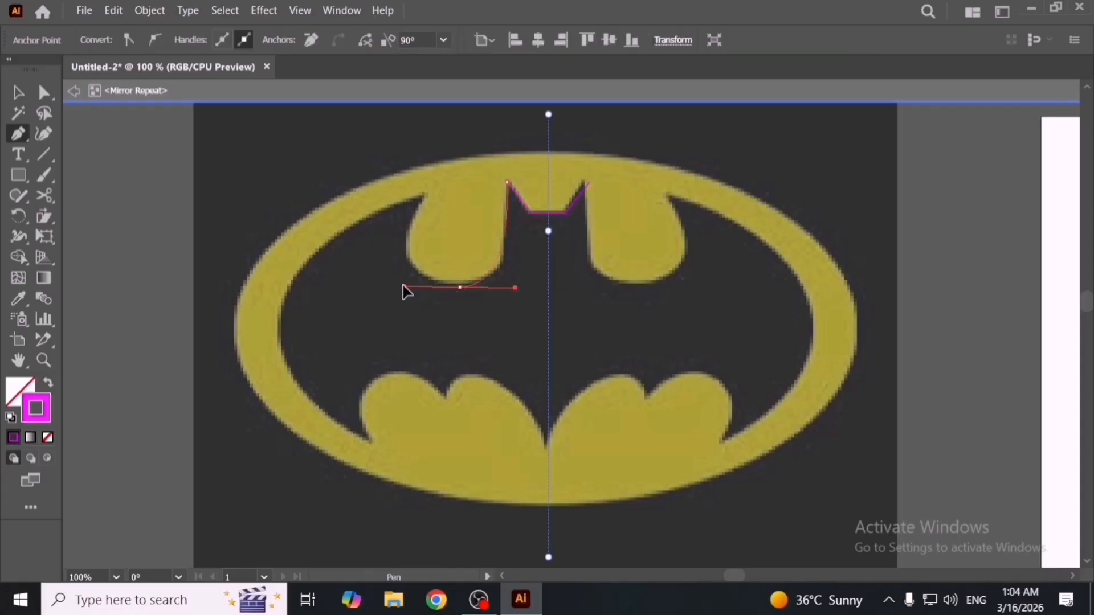
pyautogui.moveTo(428, 194); pyautogui.dragTo(456, 156)
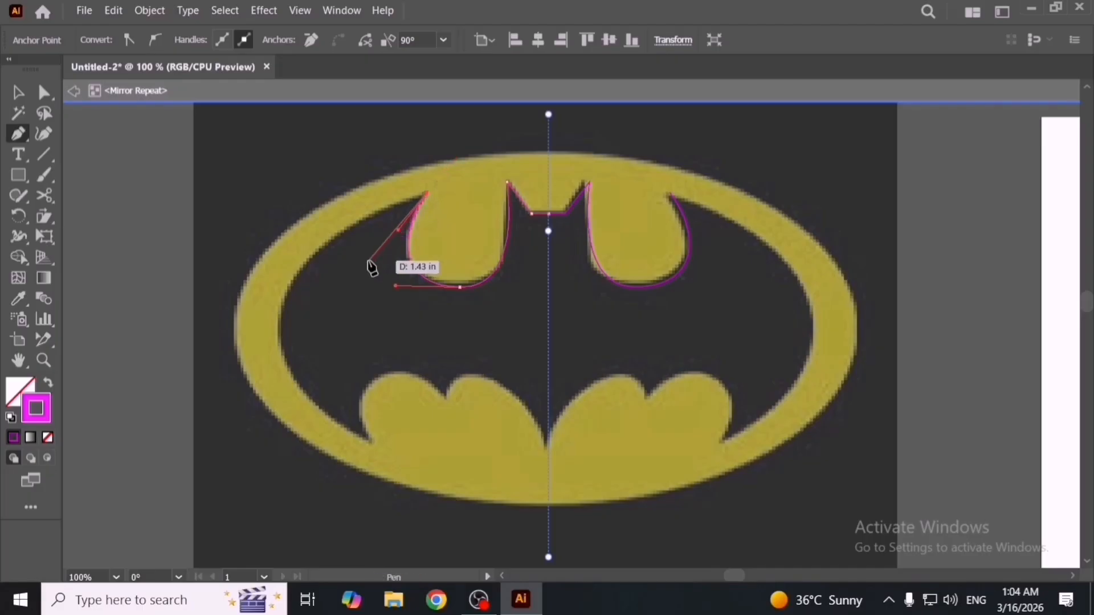
# Trace the outer curve of the left wing down to the lower wing tip and drop the outgoing handle there.
pyautogui.scroll(2, 371, 266)
pyautogui.scroll(1, 372, 267)
pyautogui.scroll(-2, 405, 317)
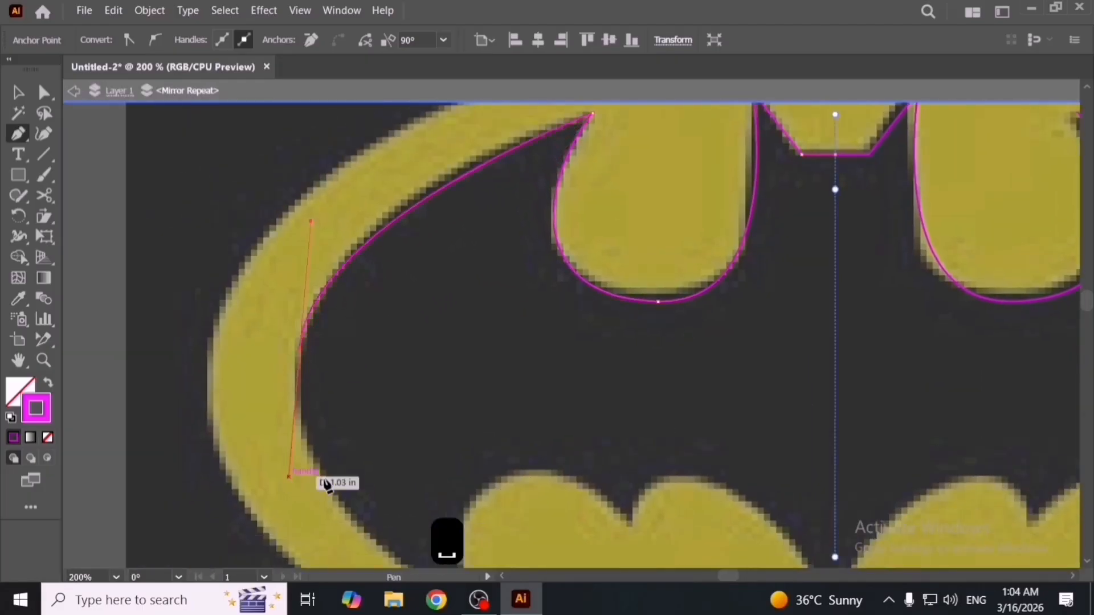
pyautogui.moveTo(317, 476); pyautogui.dragTo(347, 371)
pyautogui.moveTo(475, 443); pyautogui.dragTo(481, 327)
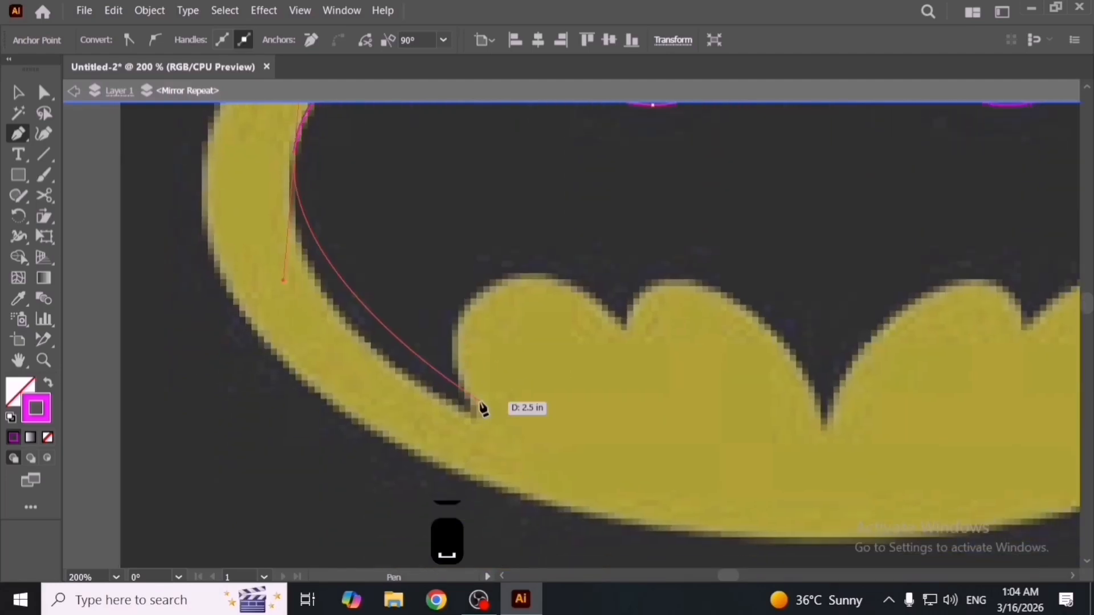
pyautogui.moveTo(475, 412); pyautogui.dragTo(543, 423)
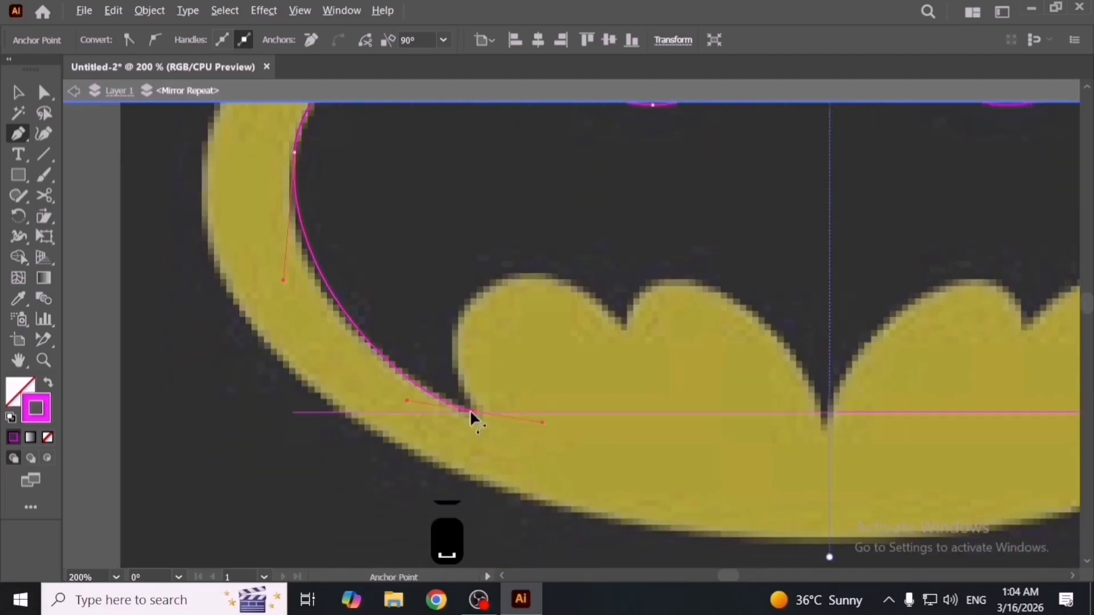
pyautogui.click(475, 413)
# Trace the two lower left scallops to the bat's bottom point on the mirror axis and end the path.
pyautogui.moveTo(494, 281); pyautogui.dragTo(576, 243)
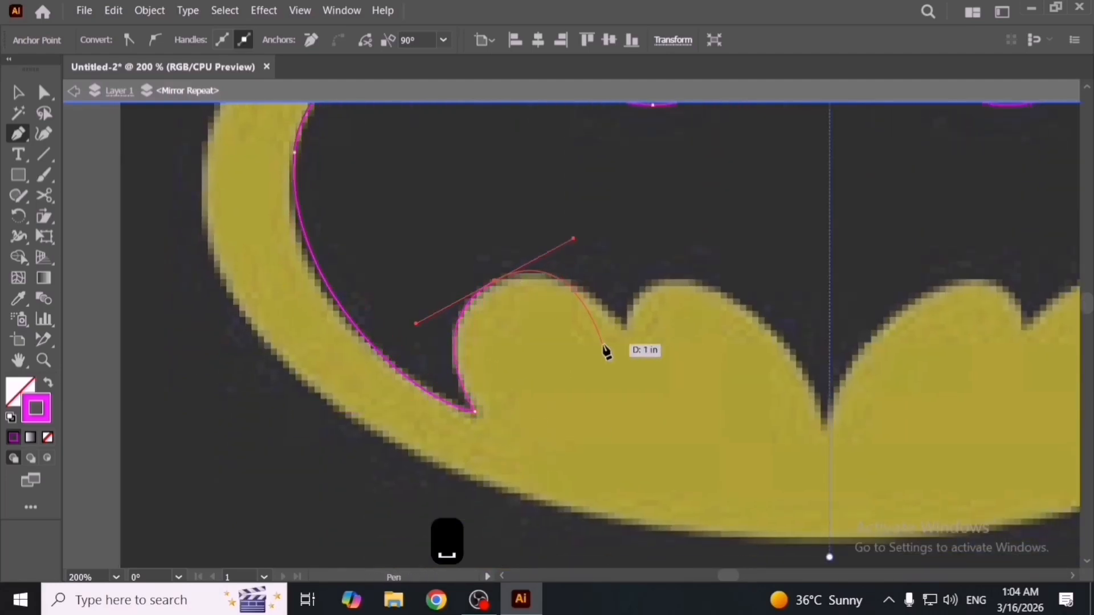
pyautogui.click(627, 335)
pyautogui.moveTo(636, 326); pyautogui.dragTo(516, 359)
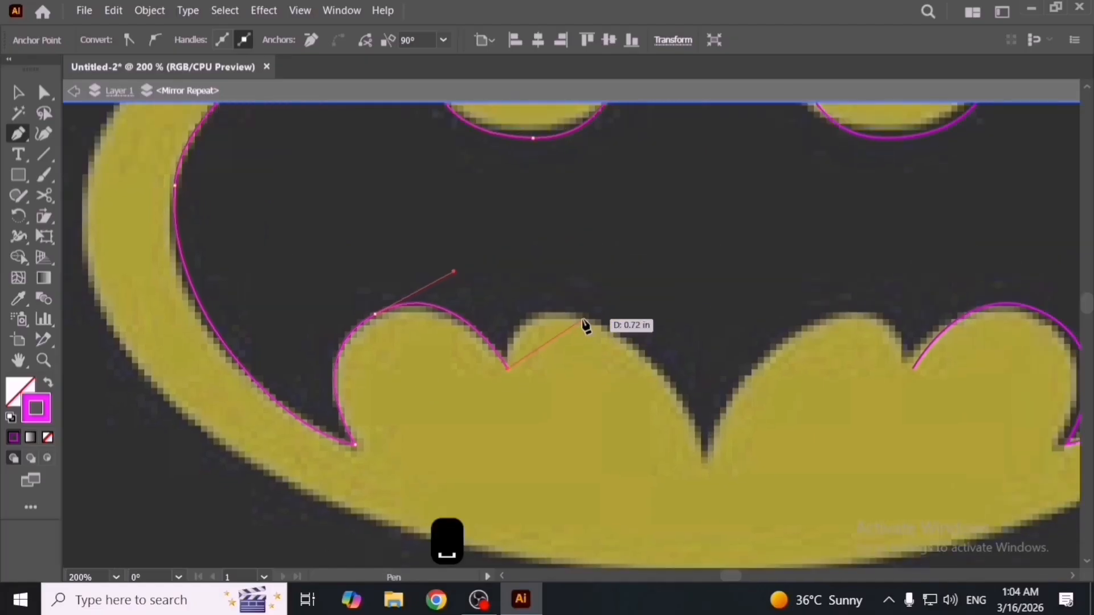
pyautogui.moveTo(583, 320); pyautogui.dragTo(630, 343)
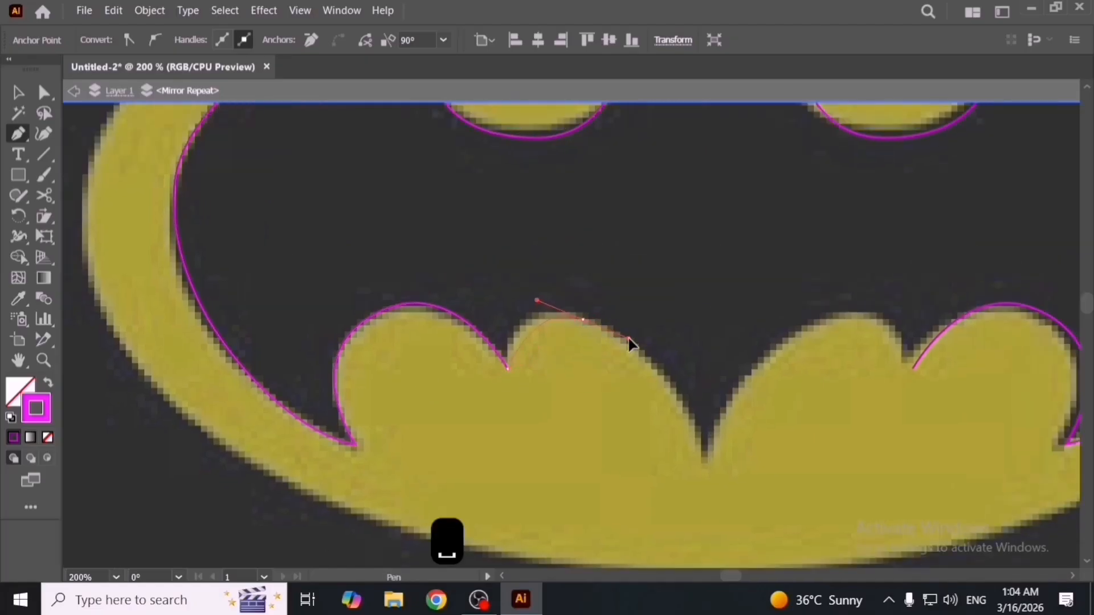
pyautogui.click(710, 463)
pyautogui.press('space')
pyautogui.moveTo(737, 269); pyautogui.dragTo(663, 362)
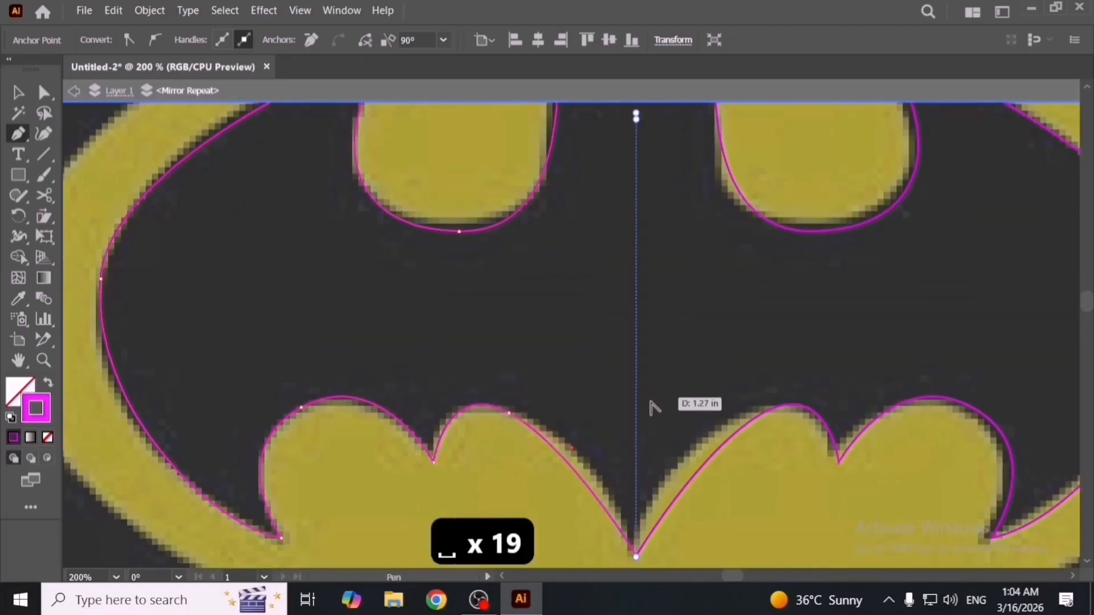
pyautogui.hotkey('ctrl', '0')
pyautogui.press('v')
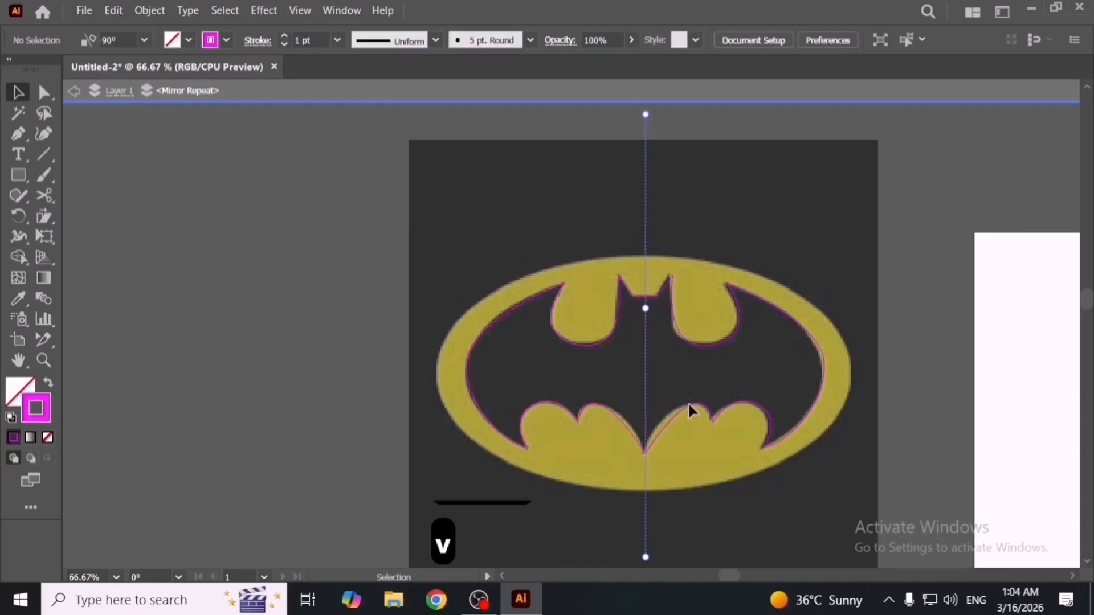
# Exit the Mirror Repeat isolation and move the complete bat outline off the emblem image onto the empty canvas beside it.
pyautogui.click(688, 404)
pyautogui.click(149, 10)
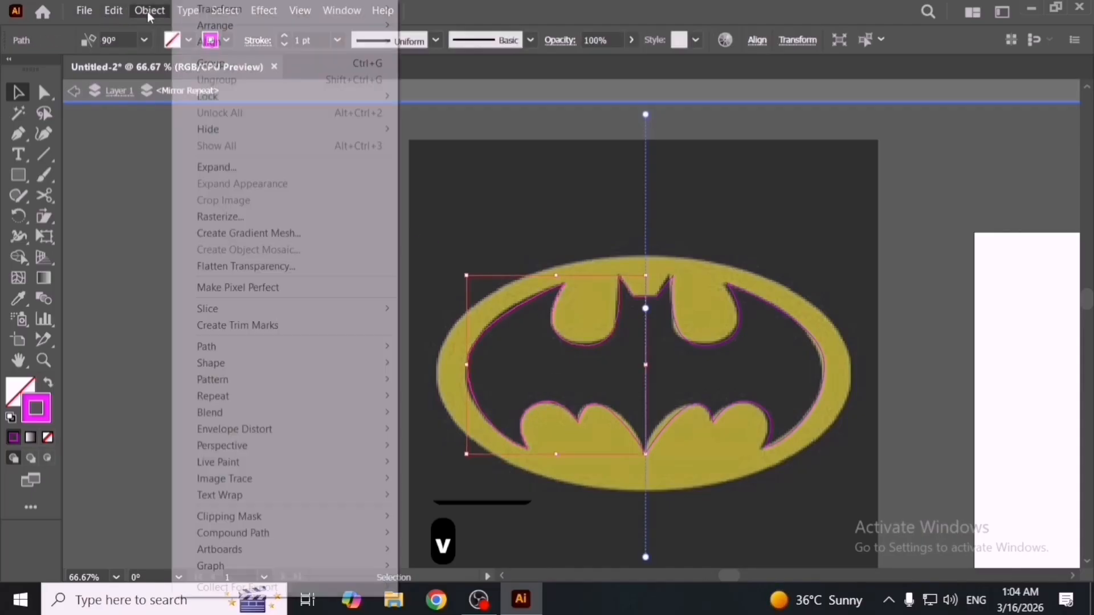
pyautogui.click(433, 164)
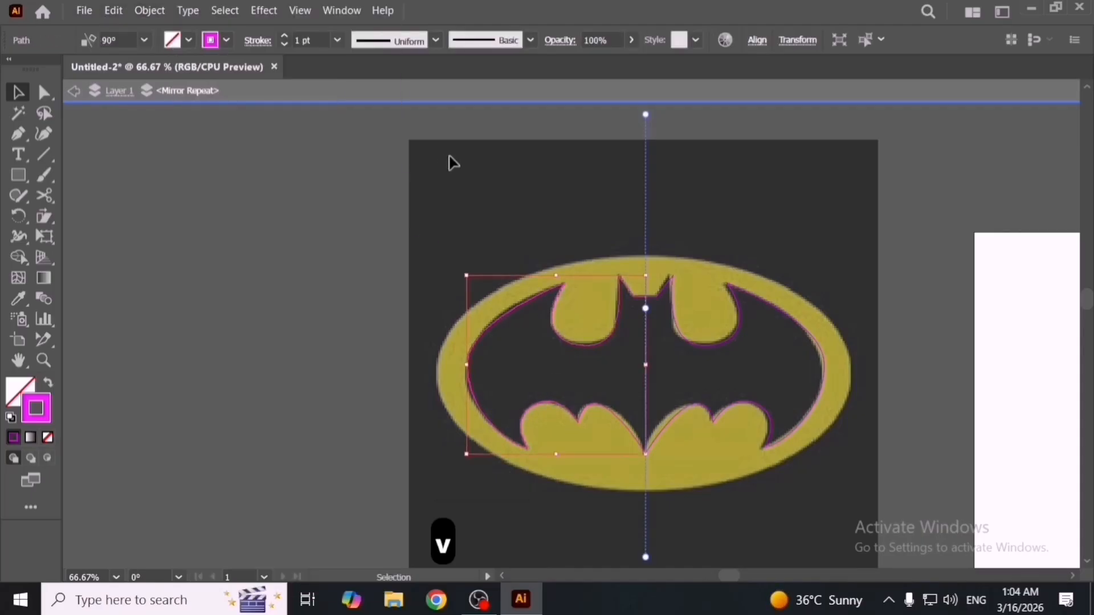
pyautogui.click(73, 91)
pyautogui.moveTo(606, 329); pyautogui.dragTo(102, 341)
pyautogui.press('space')
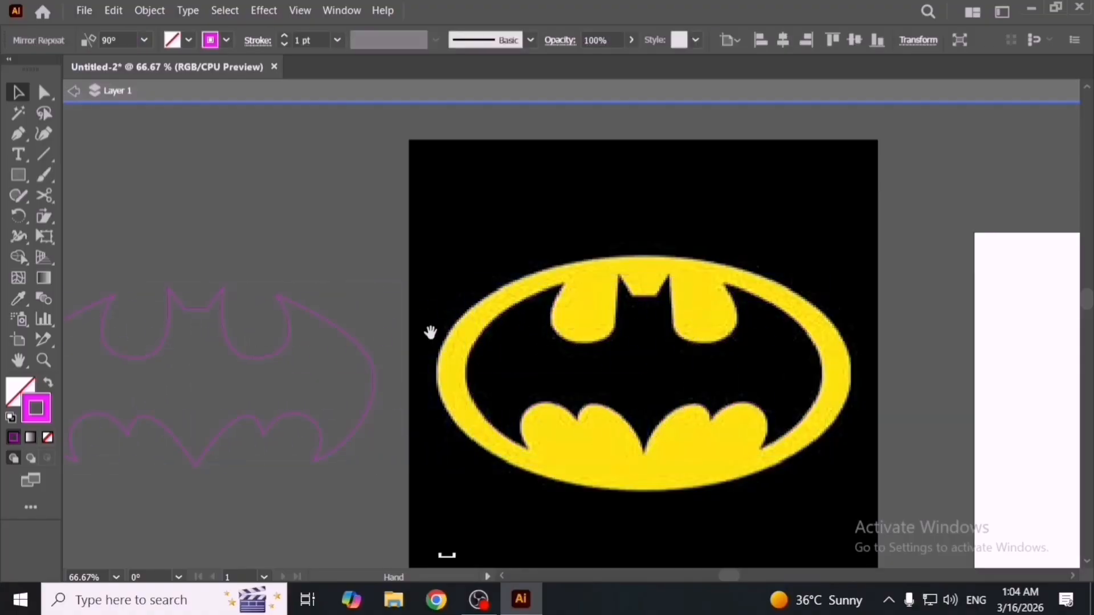
pyautogui.moveTo(429, 332); pyautogui.dragTo(689, 305)
# Expand the mirrored bat outline with the default settings and deselect it.
pyautogui.click(146, 16)
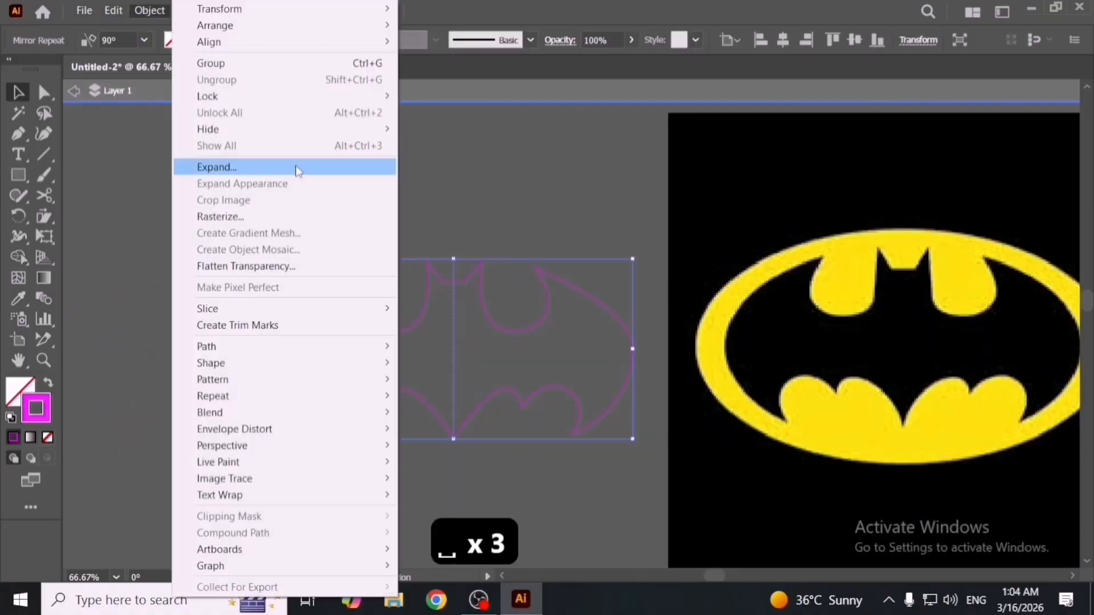
pyautogui.click(298, 169)
pyautogui.press('Return')
pyautogui.click(489, 350)
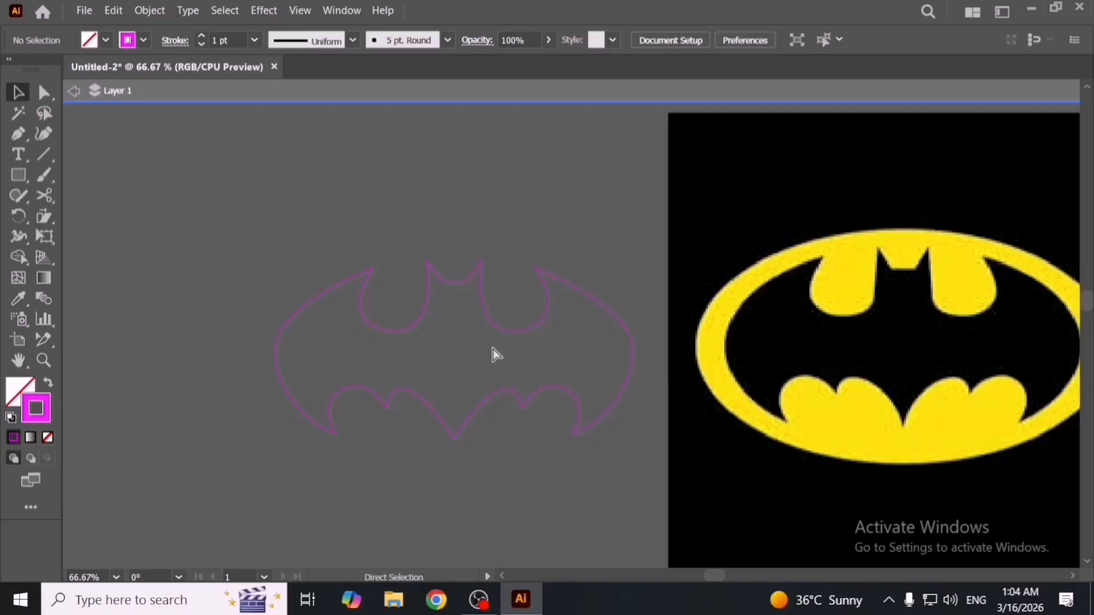
# In Outline view, delete the leftover bounding rectangles around the two bat halves, then return to the preview.
pyautogui.hotkey('ctrl', 'y')
pyautogui.press('a')
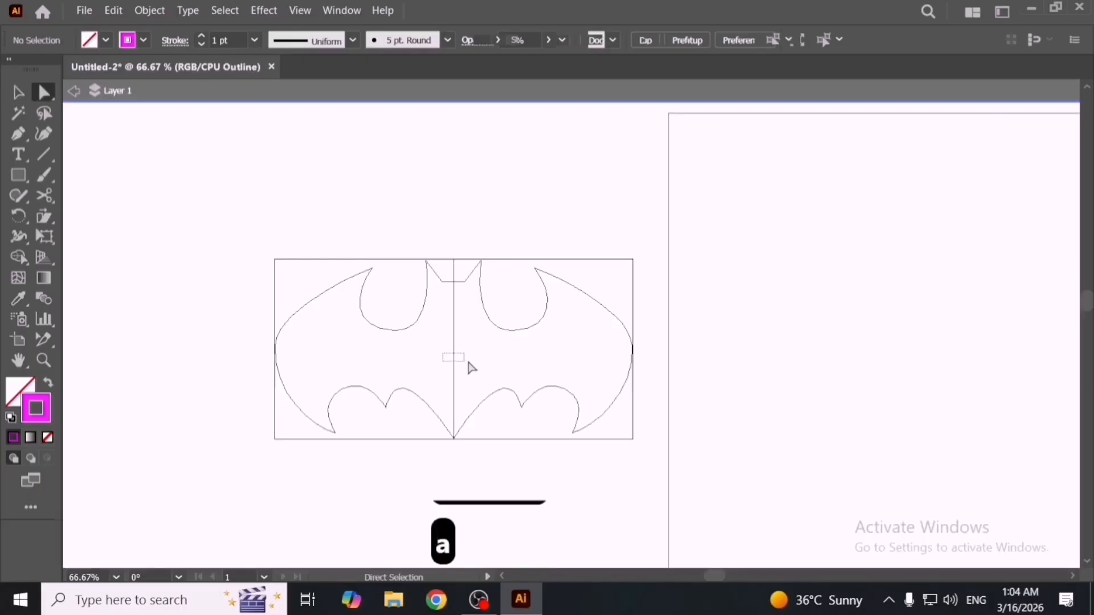
pyautogui.click(469, 367)
pyautogui.press('Delete')
pyautogui.press('Delete')
pyautogui.press('Delete')
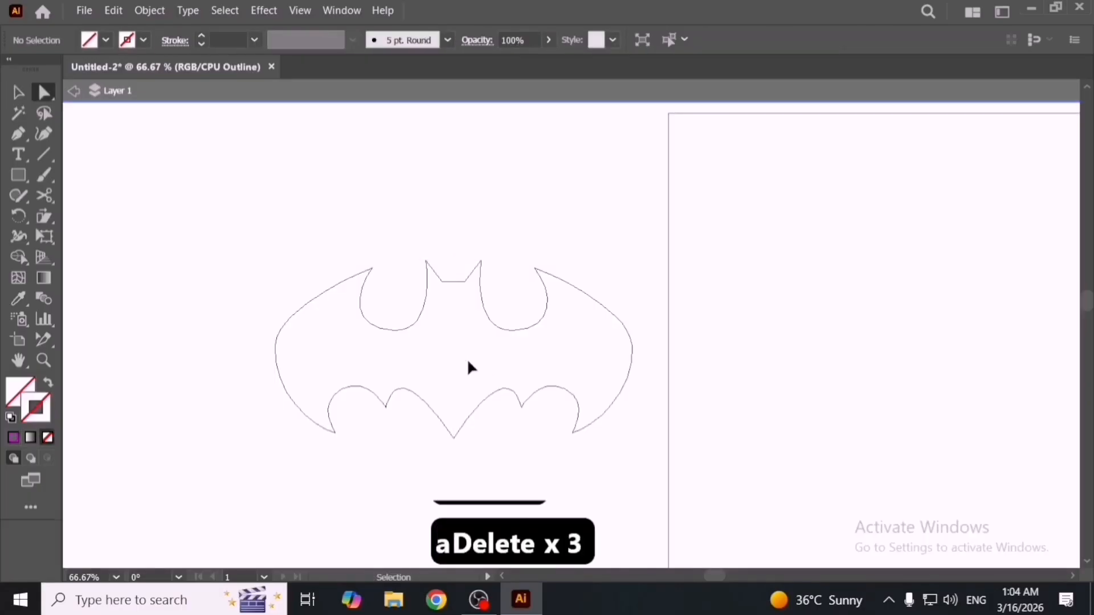
pyautogui.hotkey('ctrl', 'y')
# Fill the expanded bat shape with the black sampled from the emblem image.
pyautogui.press('v')
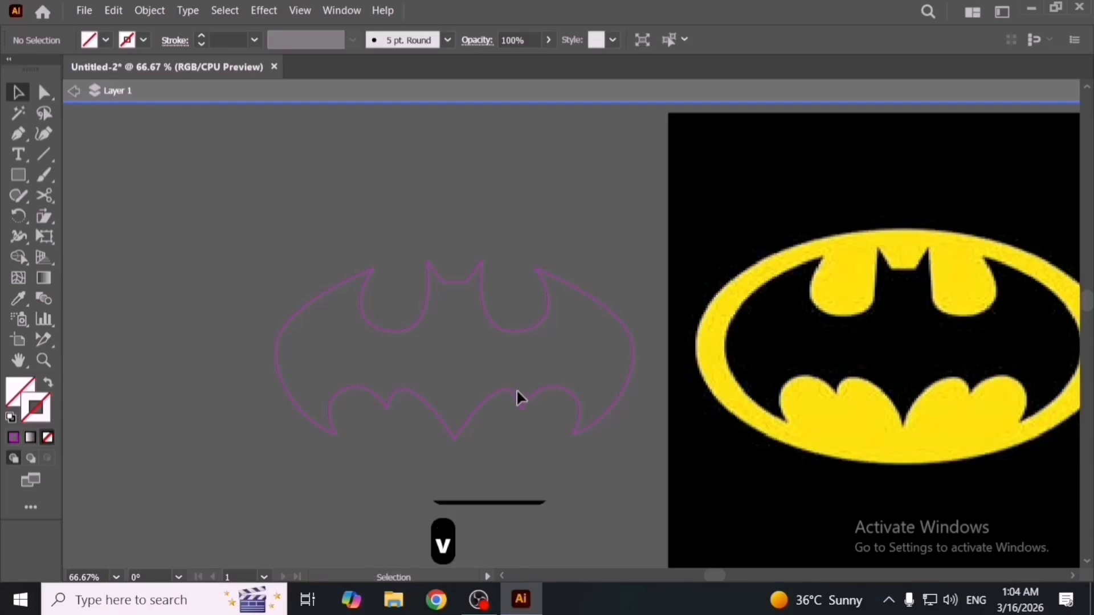
pyautogui.click(517, 394)
pyautogui.press('i')
pyautogui.click(814, 350)
pyautogui.press('v')
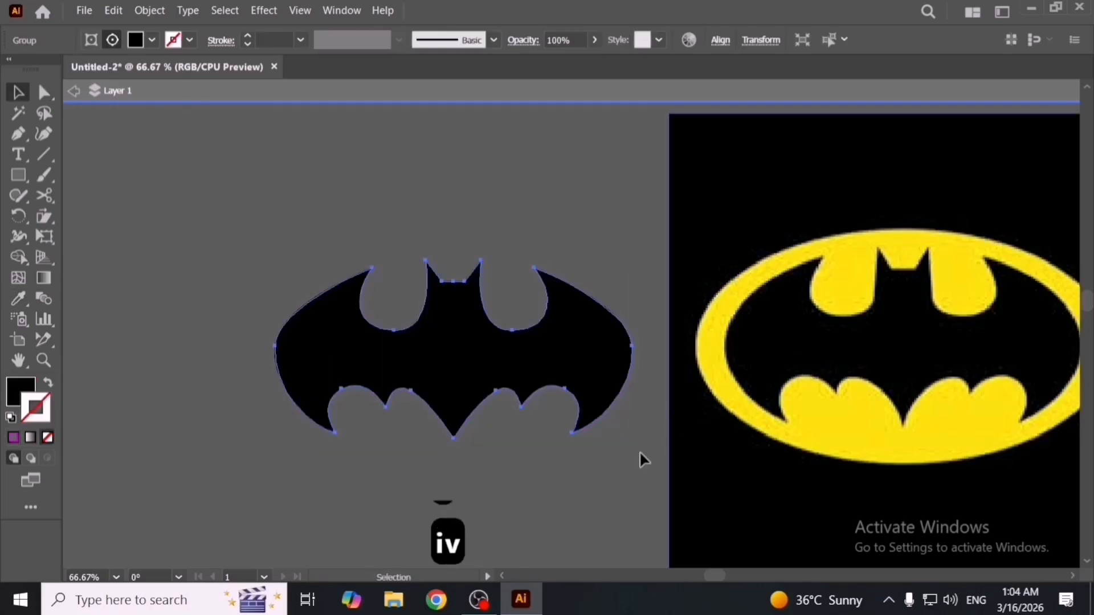
# Delete the black bat shape from the canvas.
pyautogui.click(618, 458)
pyautogui.click(508, 378)
pyautogui.press('Delete')
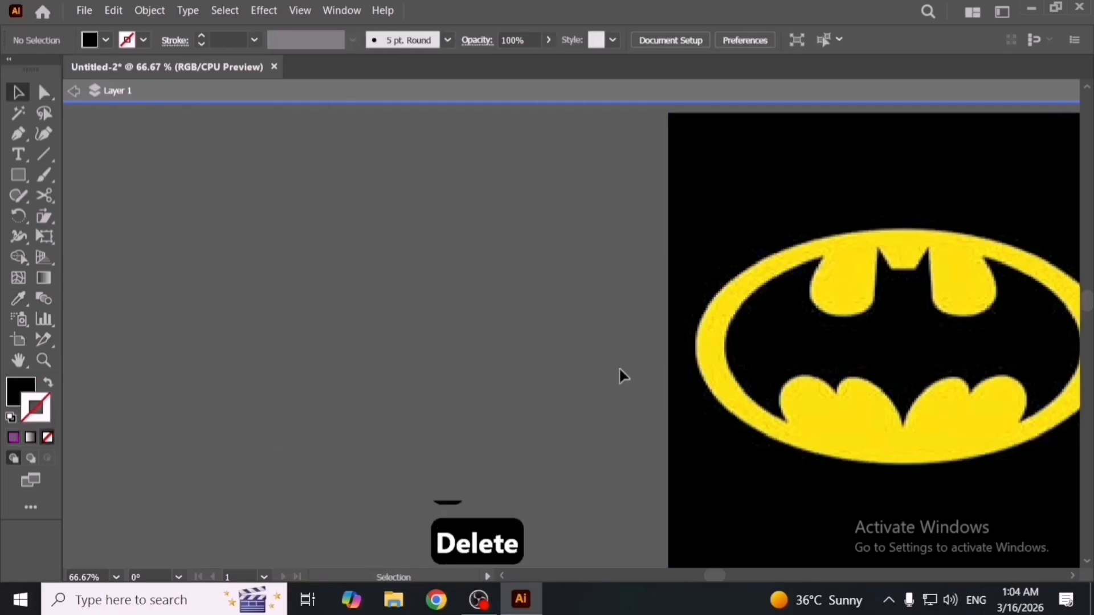
# Unlock all objects, leave layer isolation and delete the bat emblem image.
pyautogui.hotkey('ctrl', 'alt', '2')
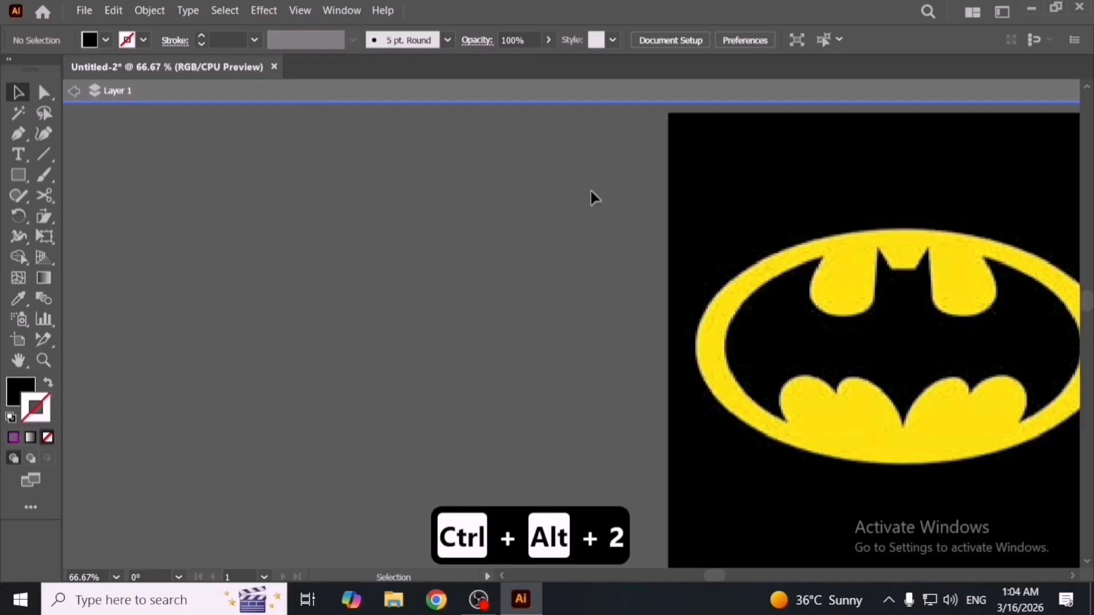
pyautogui.click(593, 86)
pyautogui.moveTo(901, 399); pyautogui.dragTo(661, 421)
pyautogui.press('Delete')
pyautogui.press('Delete')
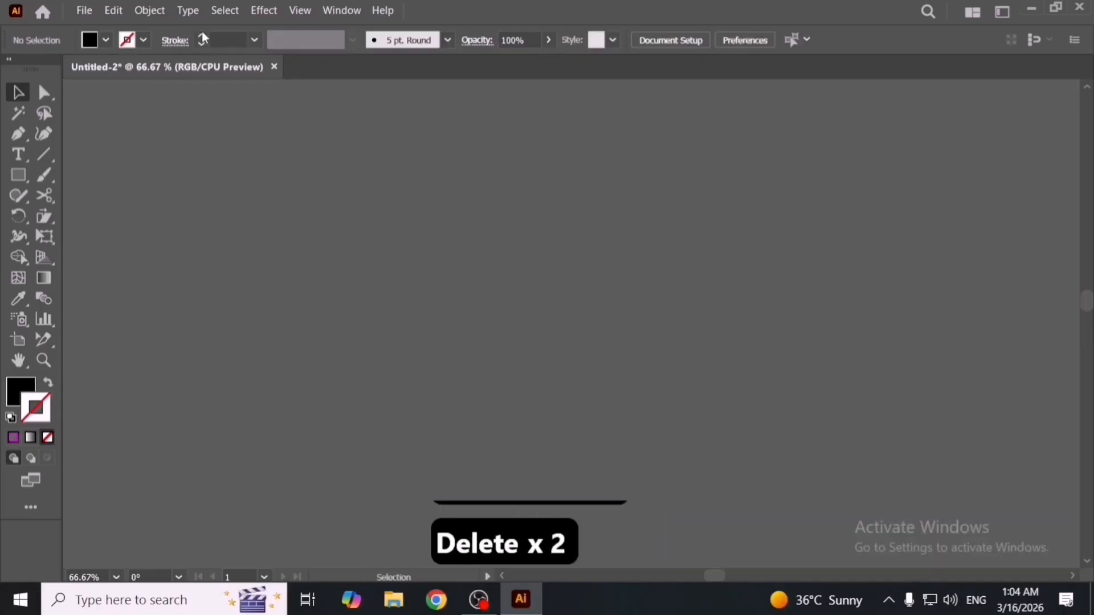
# Examine the Radial, Grid and Mirror settings in the Repeat Options and close them without changes.
pyautogui.click(146, 11)
pyautogui.moveTo(303, 395)
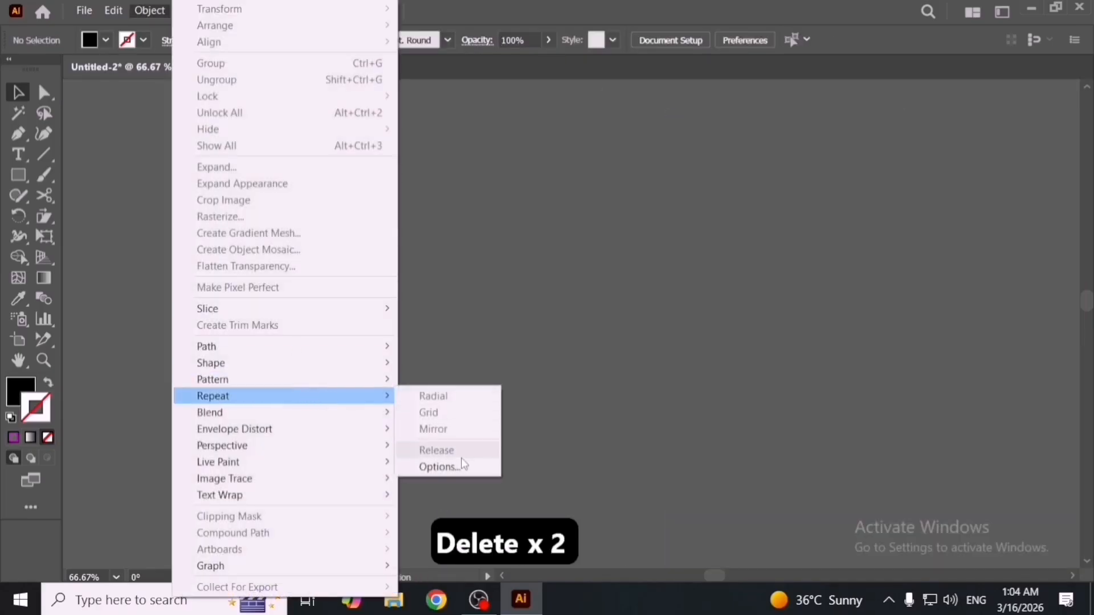
pyautogui.click(483, 467)
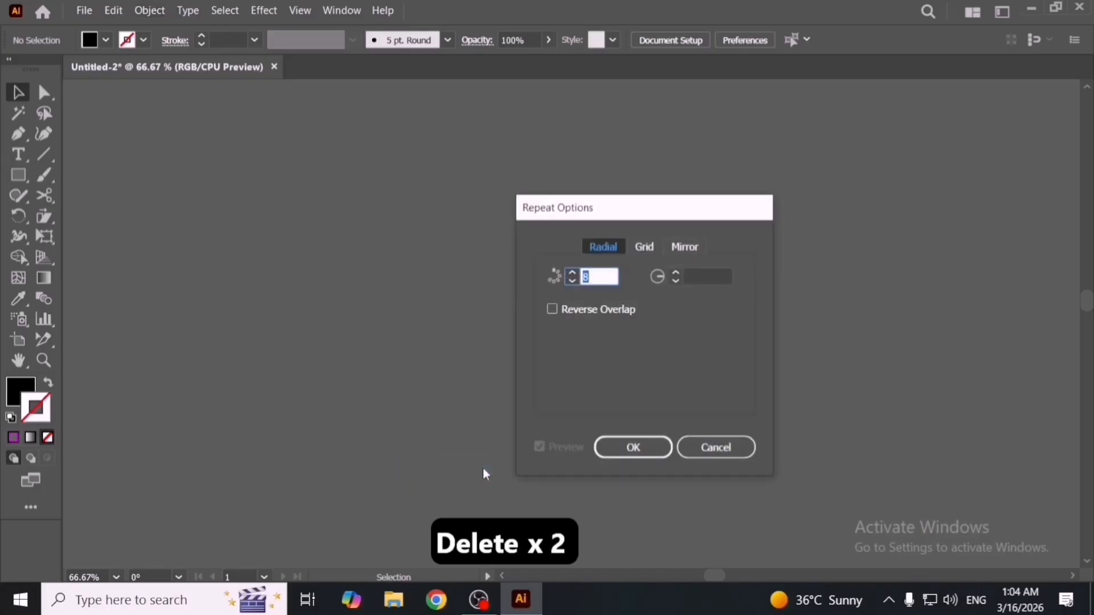
pyautogui.click(644, 250)
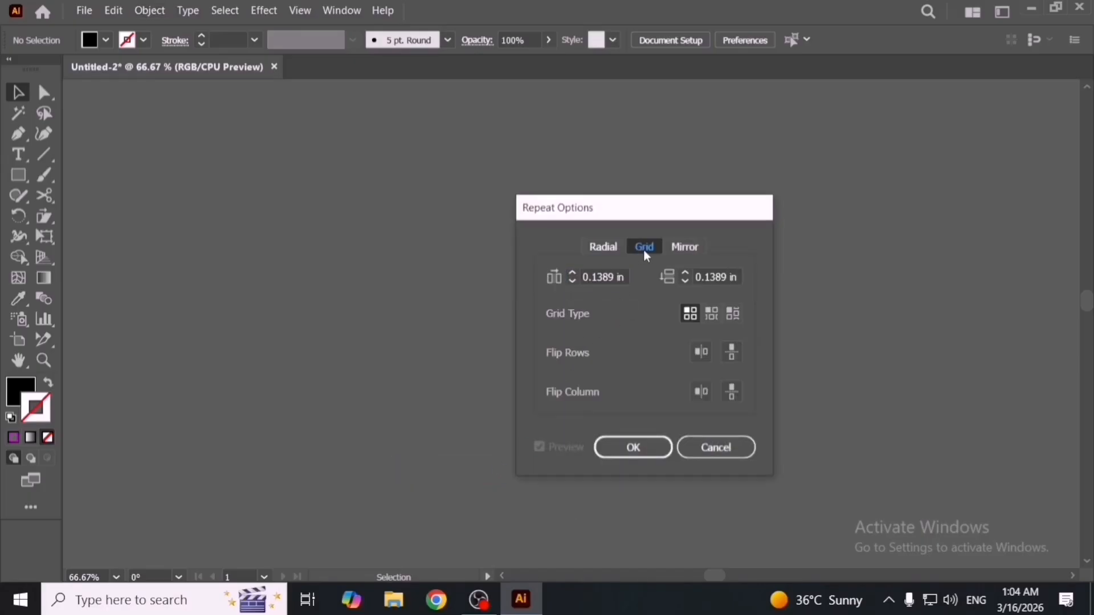
pyautogui.click(684, 247)
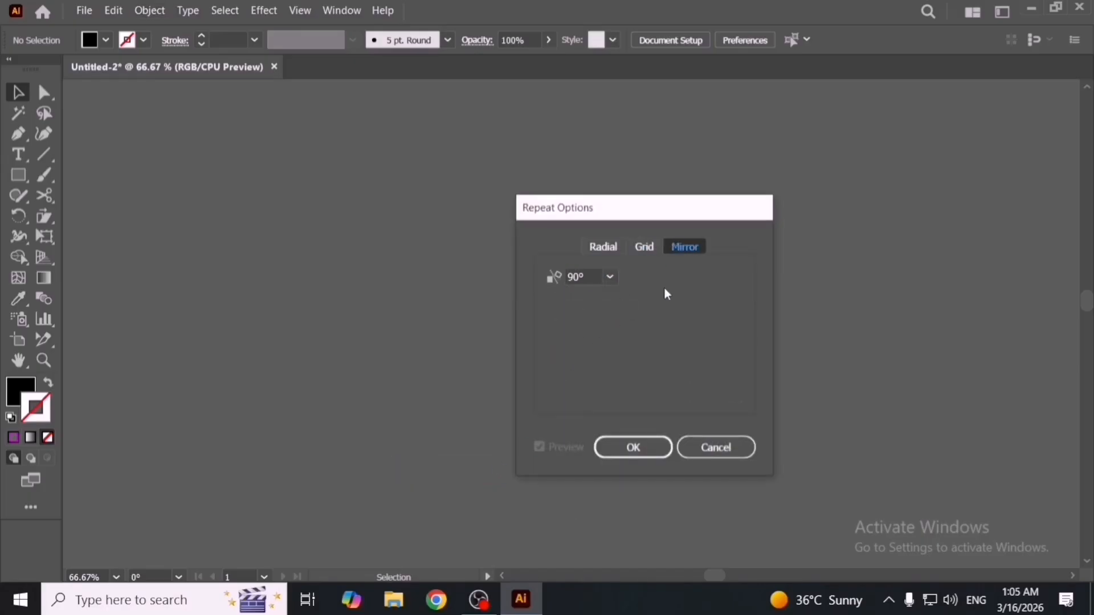
pyautogui.click(727, 450)
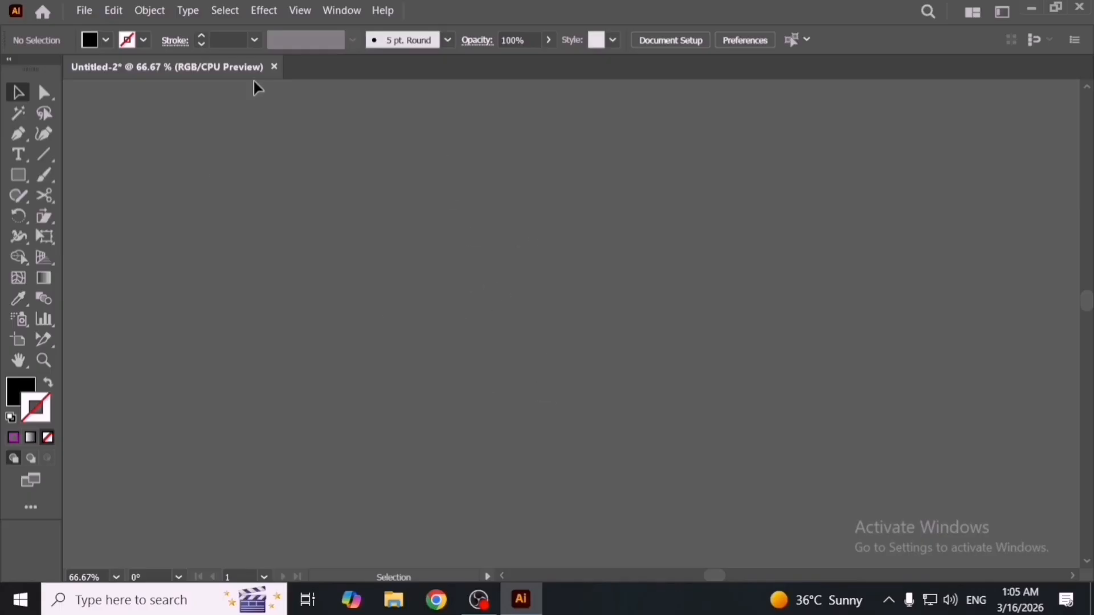
pyautogui.click(157, 8)
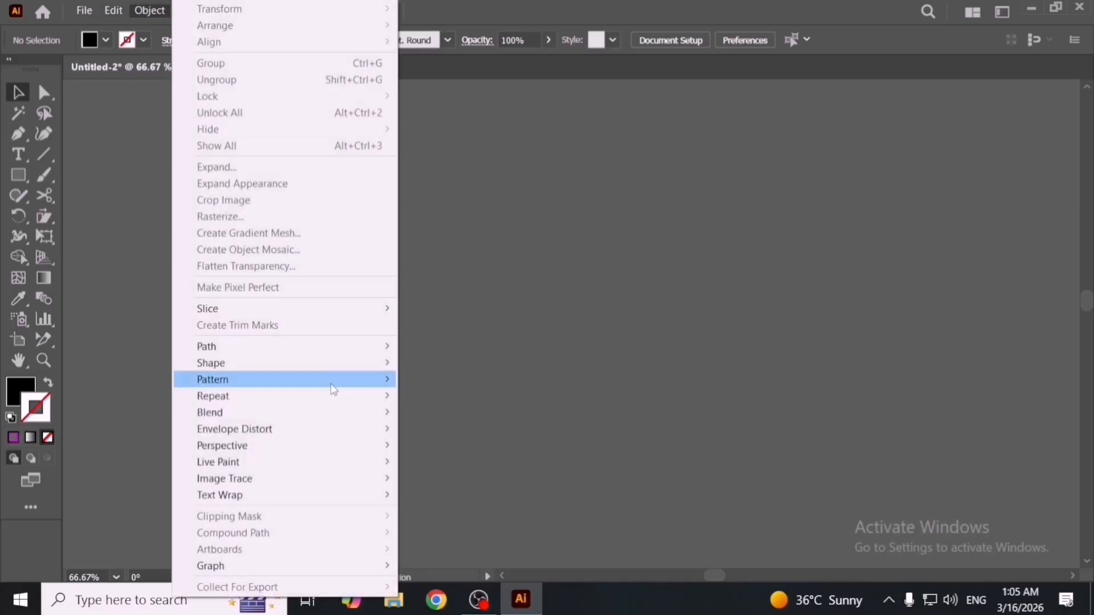
pyautogui.moveTo(331, 406)
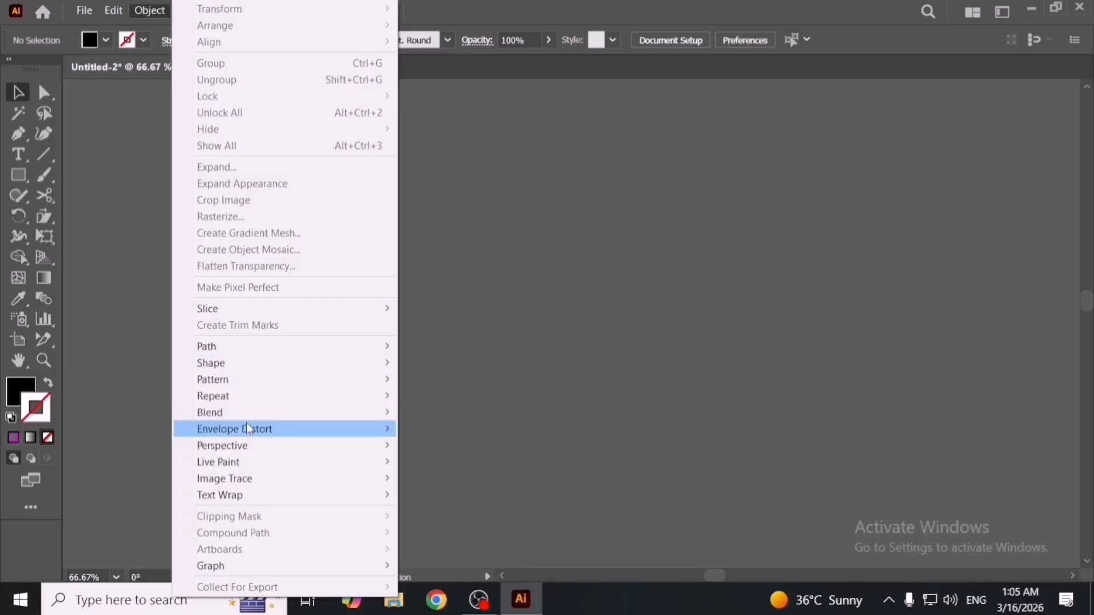
pyautogui.moveTo(379, 415)
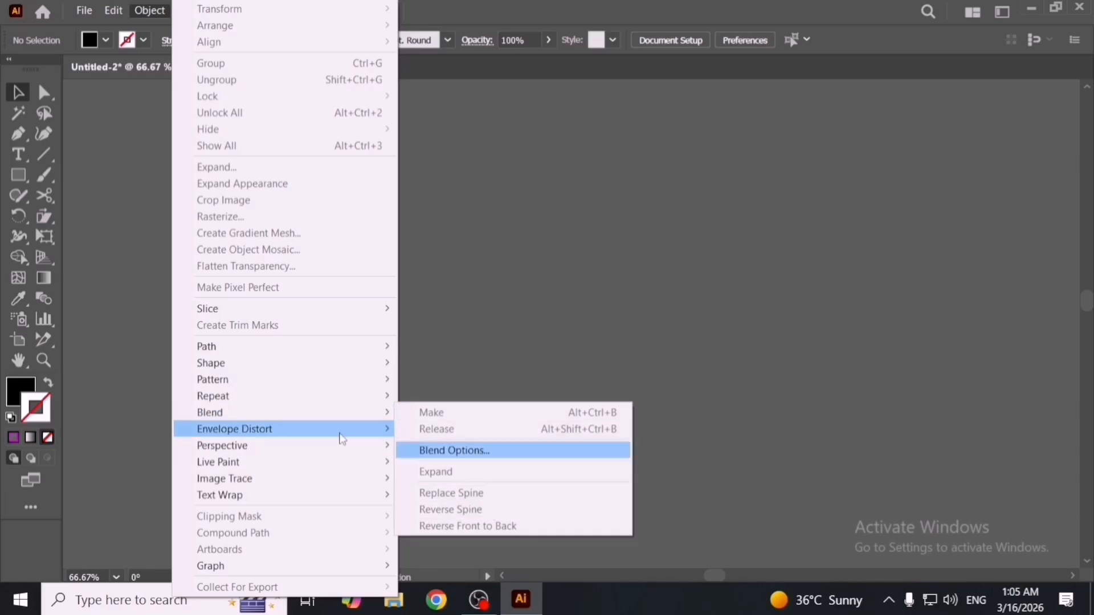
pyautogui.moveTo(317, 428)
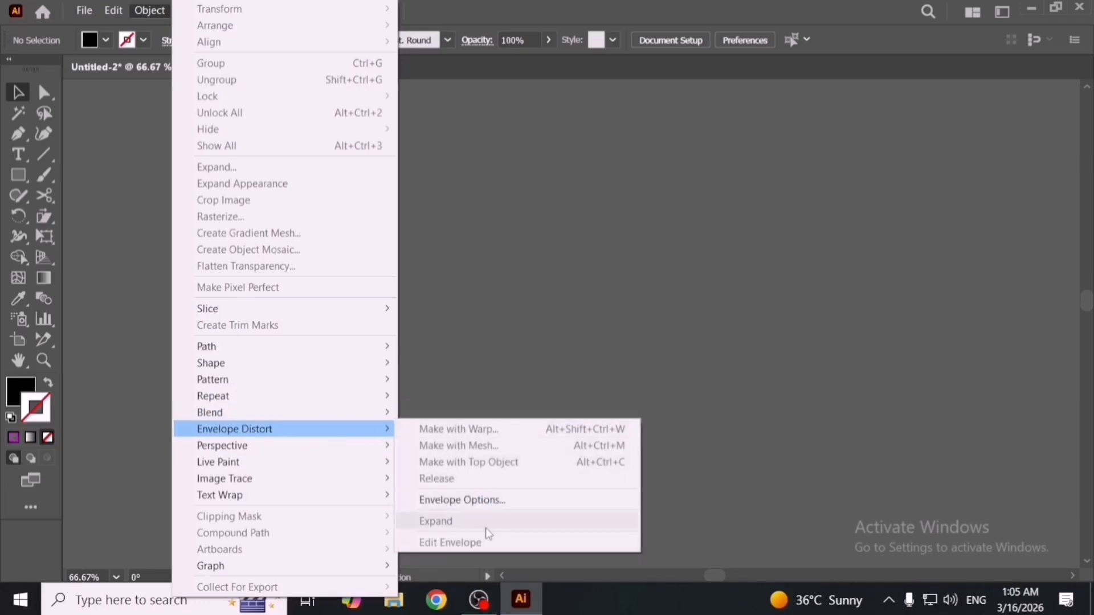
pyautogui.click(483, 388)
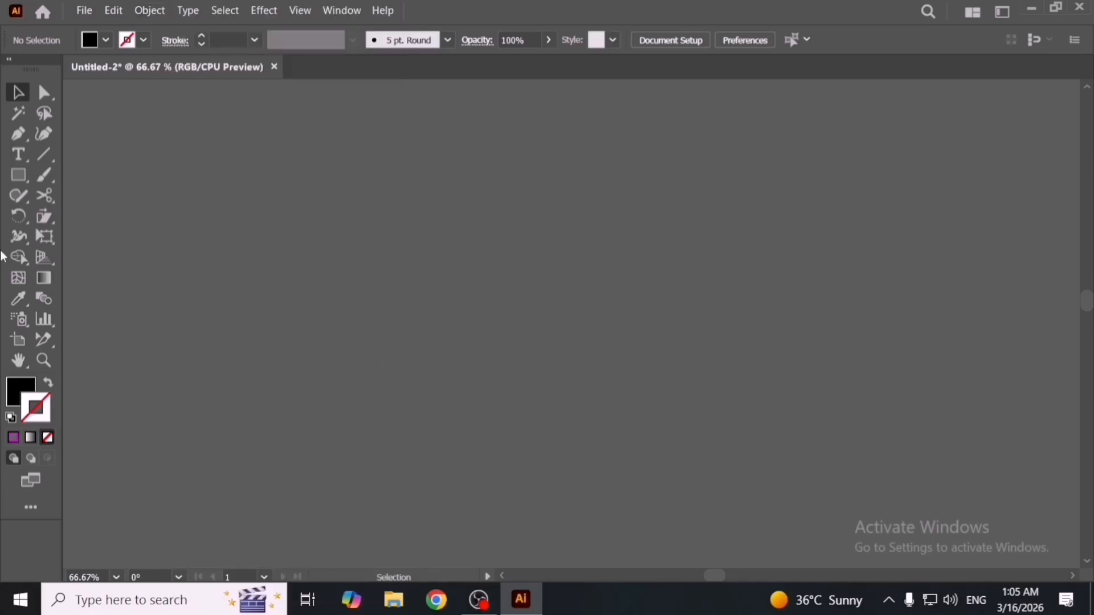
# Draw a wide, flat rectangle with black fill and no stroke in the middle of the empty canvas.
pyautogui.click(22, 178)
pyautogui.moveTo(406, 263); pyautogui.dragTo(746, 329)
pyautogui.click(17, 92)
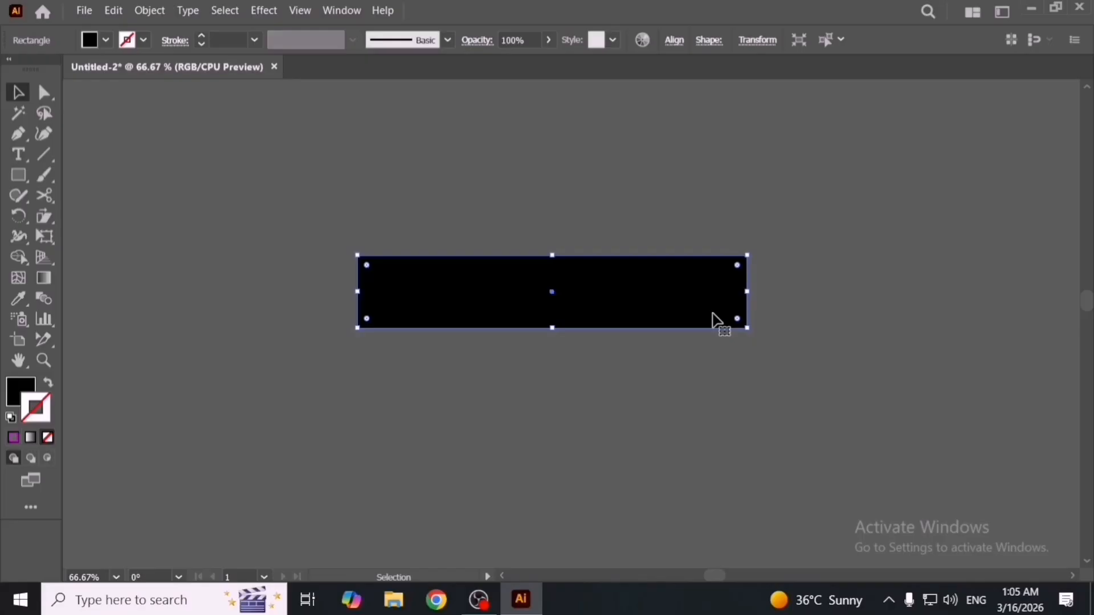
# Move the black rectangle slightly down and right, enlarge it a little about its center, and deselect it.
pyautogui.moveTo(665, 291); pyautogui.dragTo(704, 320)
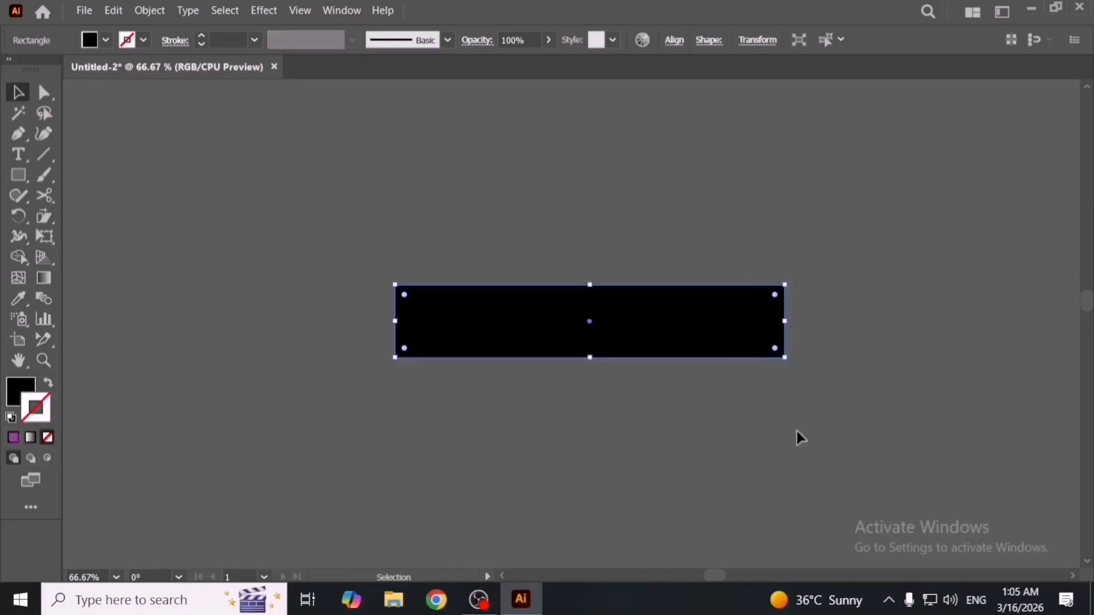
pyautogui.moveTo(785, 362); pyautogui.dragTo(815, 376)
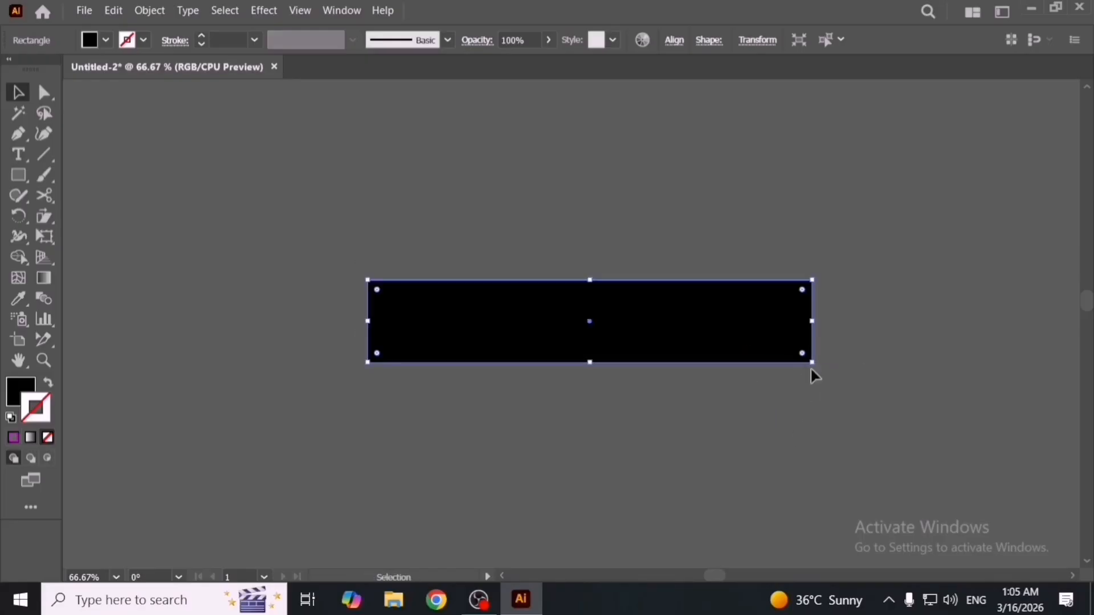
pyautogui.click(706, 433)
pyautogui.moveTo(444, 373); pyautogui.dragTo(436, 398)
# Add a "Lorem ipsum" placeholder text above the rectangle, enlarge it to nearly the rectangle's width and align their starting edges.
pyautogui.click(20, 155)
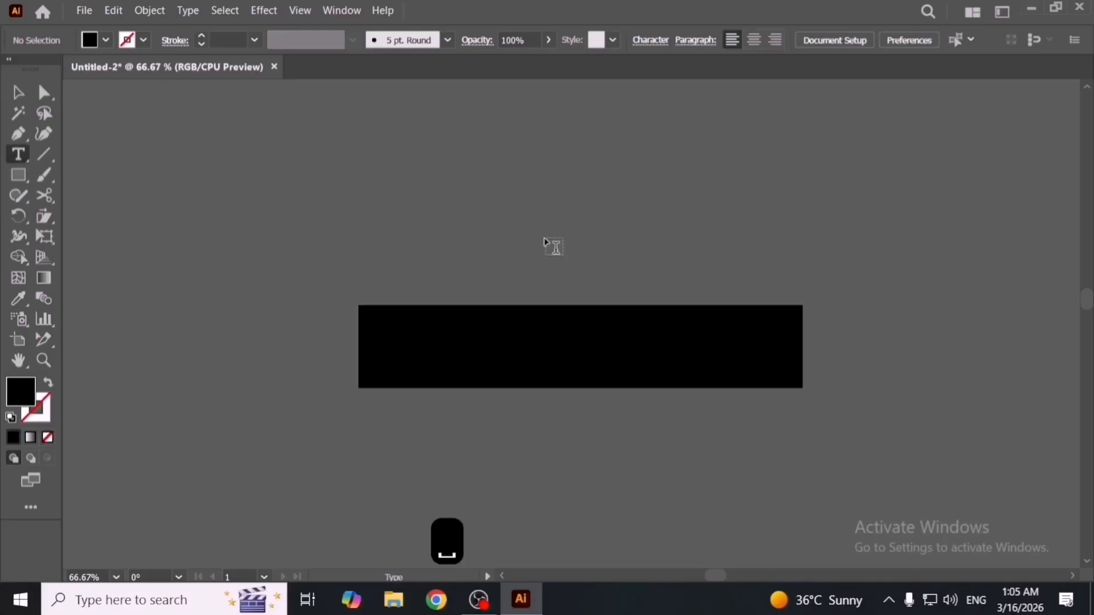
pyautogui.click(553, 247)
pyautogui.press('Escape')
pyautogui.moveTo(587, 246); pyautogui.dragTo(791, 301)
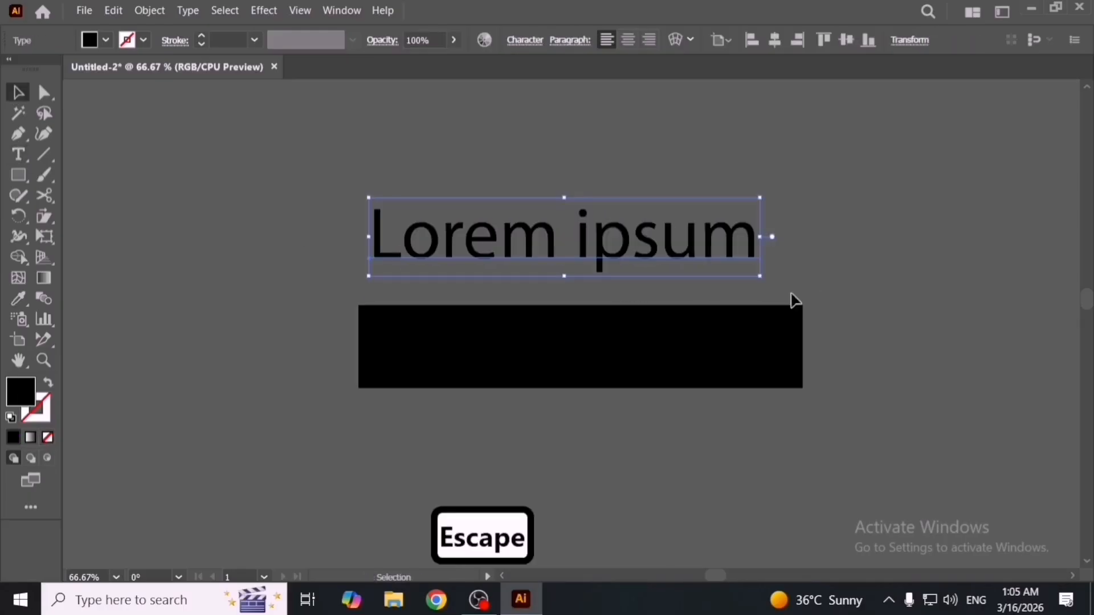
pyautogui.click(769, 298)
pyautogui.moveTo(681, 256)
pyautogui.mouseDown()
pyautogui.moveTo(691, 375)
pyautogui.moveTo(668, 253)
pyautogui.mouseUp()
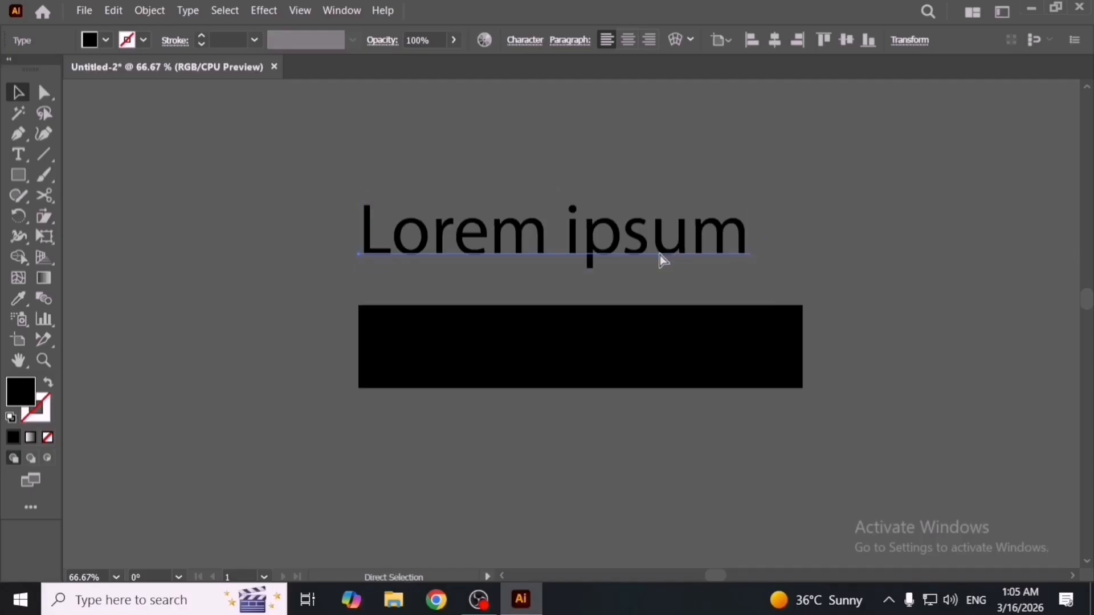
# Set the placeholder text to All Caps and fit it inside the black rectangle, scaling it down slightly.
pyautogui.hotkey('ctrl', 't')
pyautogui.click(642, 324)
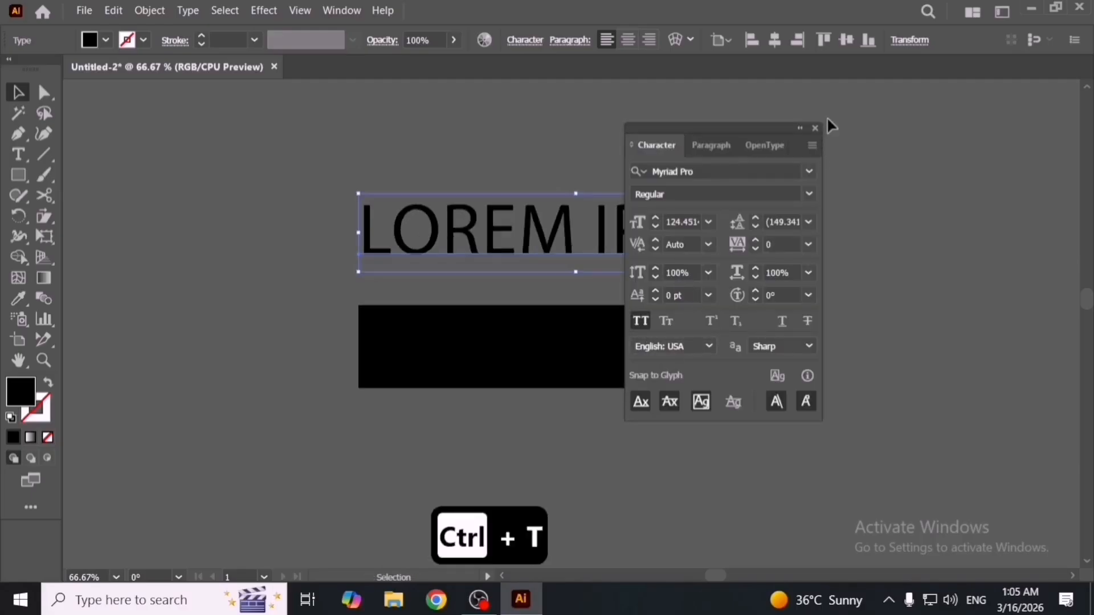
pyautogui.click(813, 129)
pyautogui.moveTo(672, 248); pyautogui.dragTo(686, 368)
pyautogui.moveTo(805, 359); pyautogui.dragTo(785, 356)
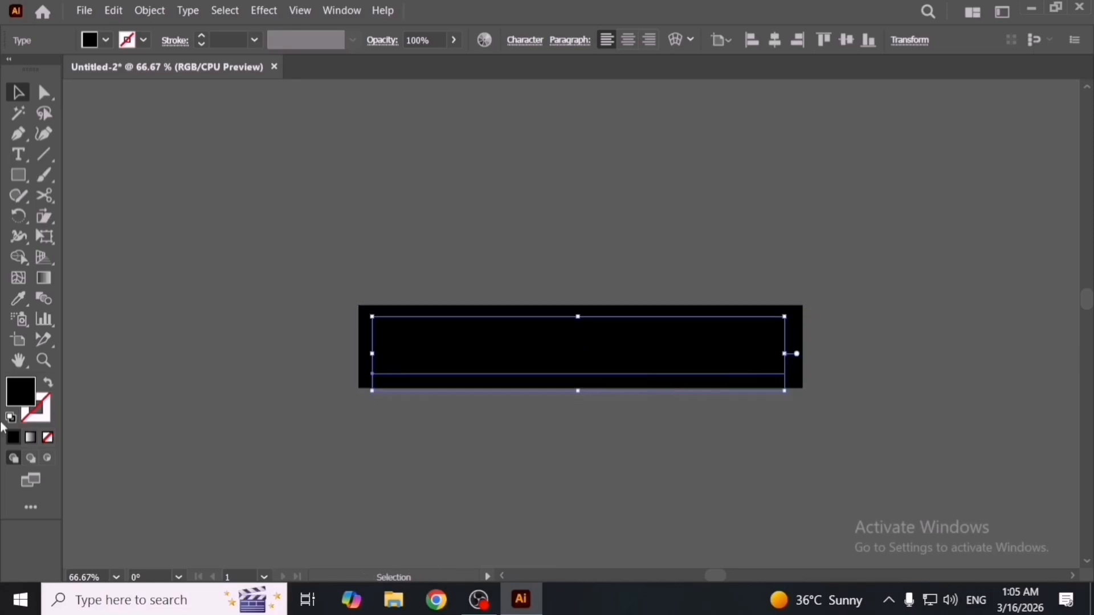
# Fill the text with white (FFFFFF) and bring it to the front of the rectangle.
pyautogui.doubleClick(25, 396)
pyautogui.write('FFFFFF')
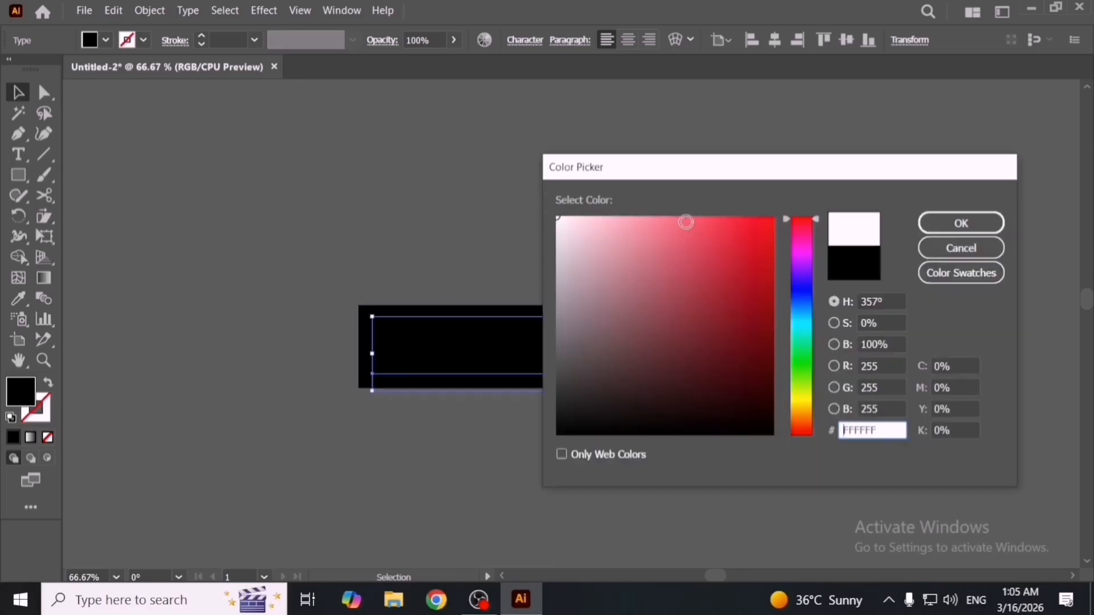
pyautogui.click(930, 222)
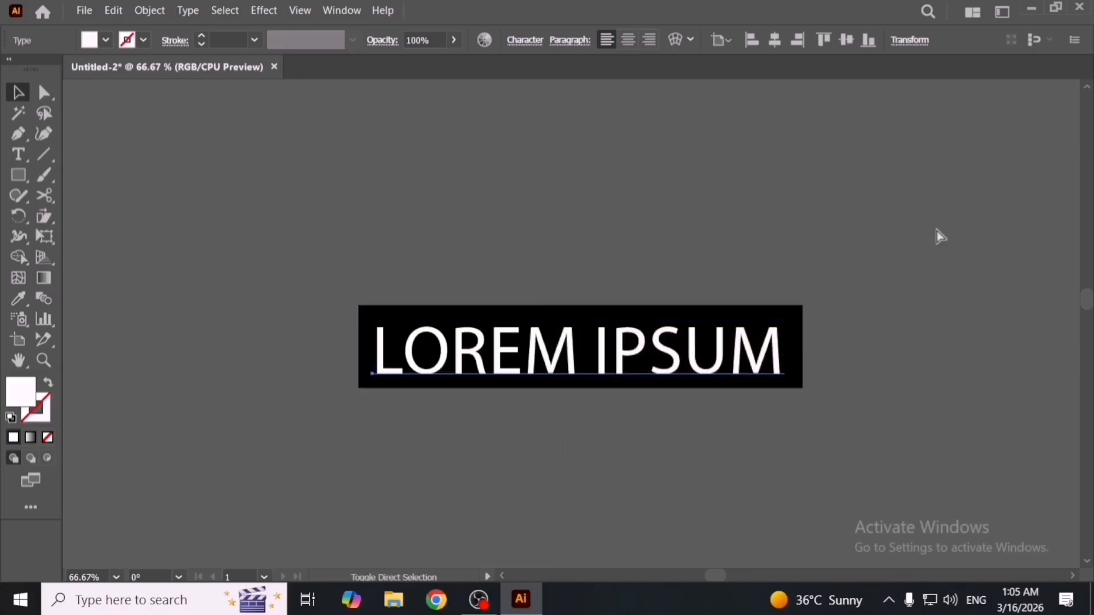
pyautogui.hotkey('ctrl', 'shift', ']')
pyautogui.press('v')
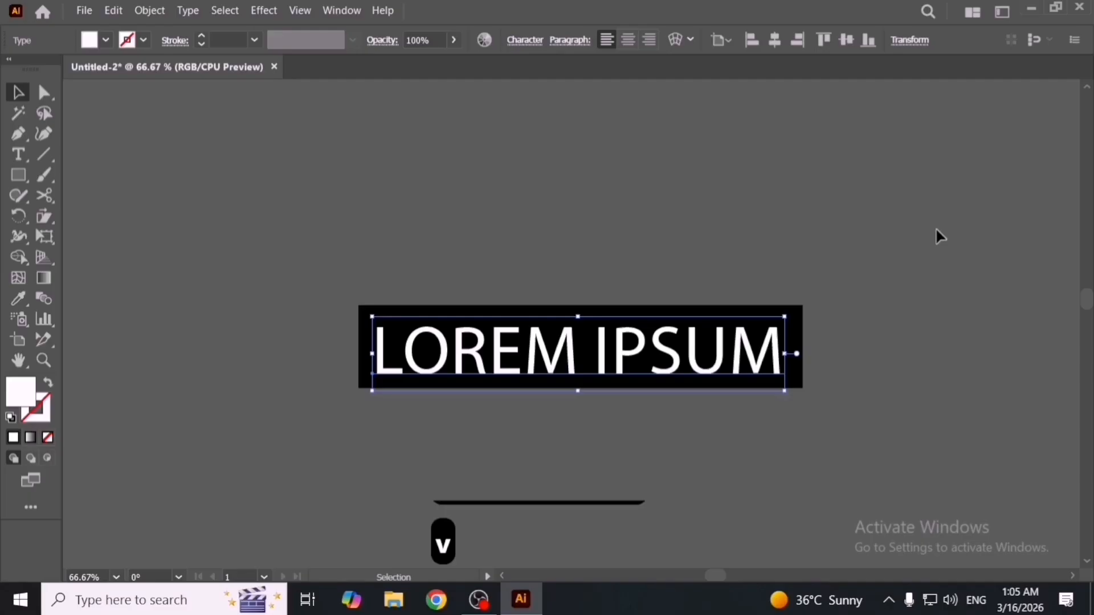
pyautogui.click(257, 15)
pyautogui.moveTo(390, 269)
pyautogui.click(490, 266)
# Duplicate the rectangle together with its text straight below the original.
pyautogui.moveTo(531, 249); pyautogui.dragTo(564, 258)
pyautogui.press('space')
pyautogui.moveTo(565, 267); pyautogui.dragTo(581, 394)
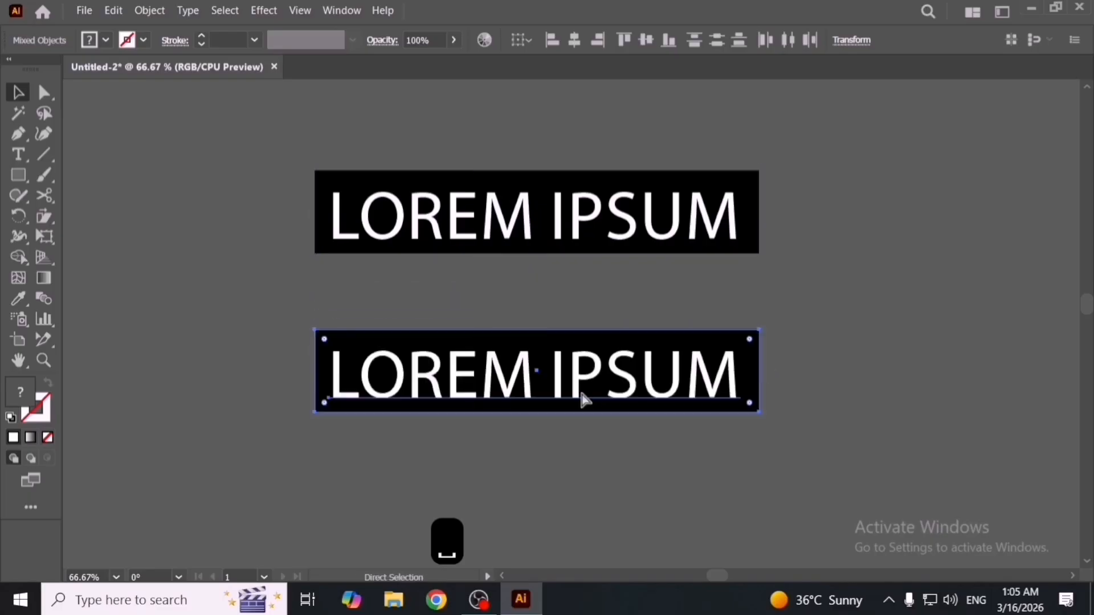
# Group the lower rectangle with its text, and group the upper rectangle with its text separately.
pyautogui.hotkey('ctrl', 'g')
pyautogui.moveTo(527, 285); pyautogui.dragTo(319, 59)
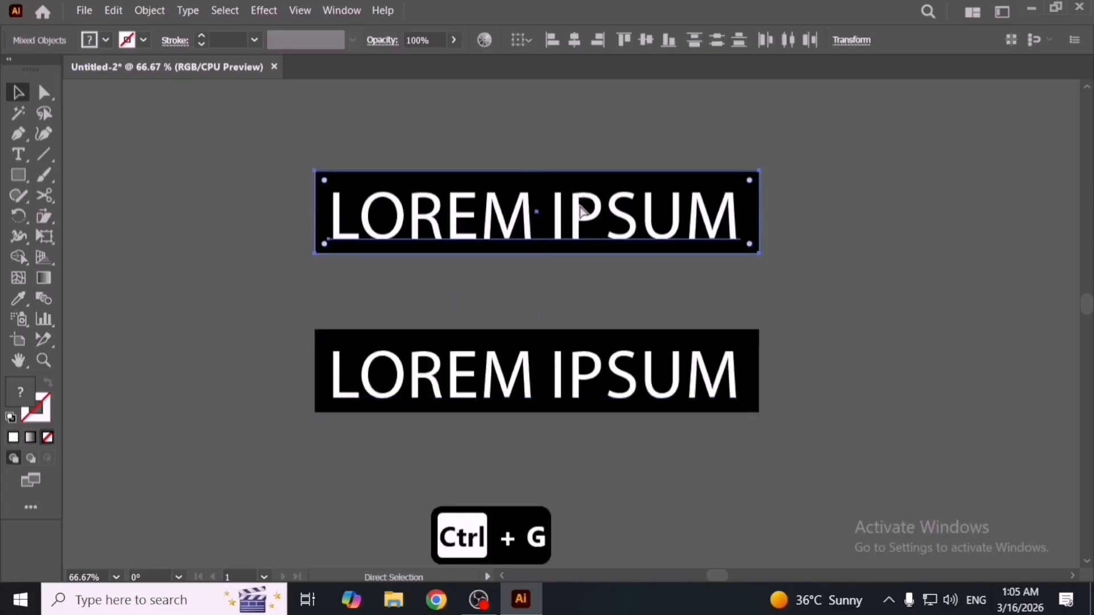
pyautogui.hotkey('ctrl', 'g')
# Start a Warp effect on the upper banner group and choose the Arc style.
pyautogui.click(271, 12)
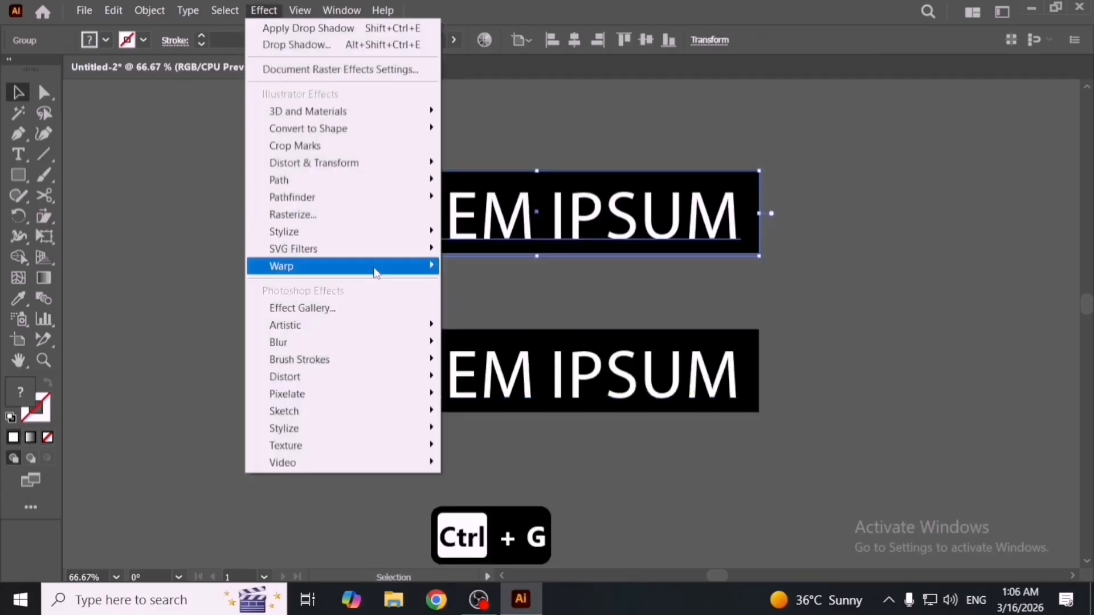
pyautogui.moveTo(410, 266)
pyautogui.click(526, 296)
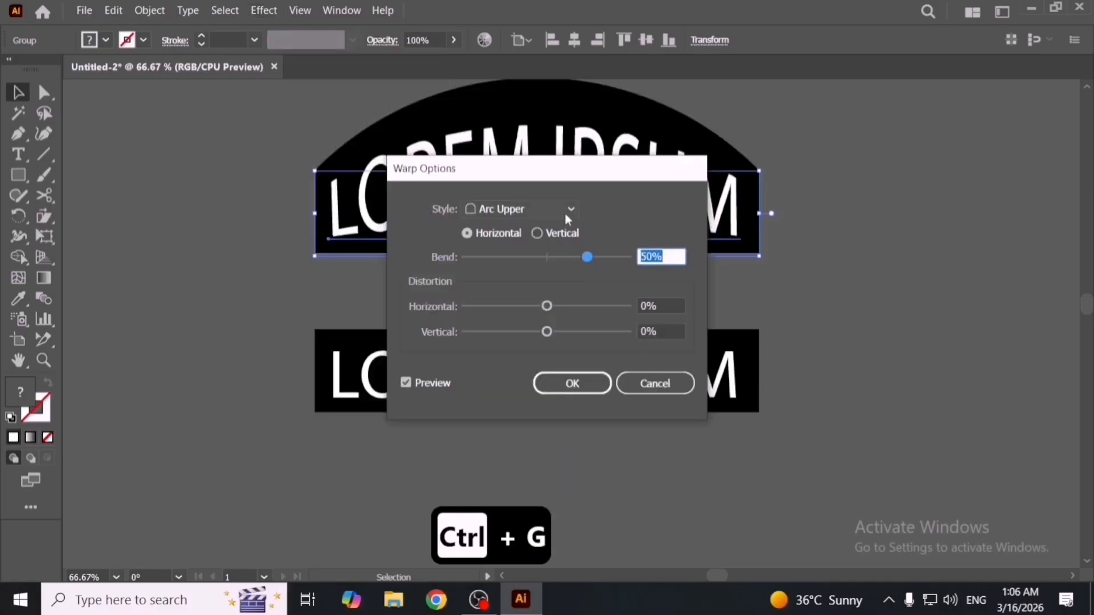
pyautogui.click(565, 213)
pyautogui.click(536, 240)
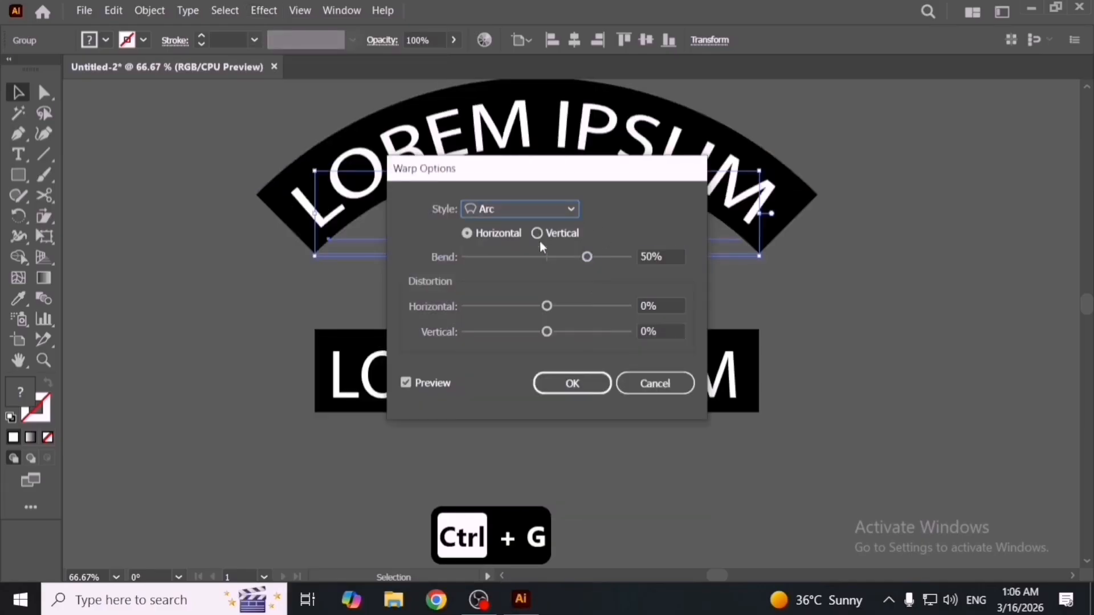
# Warp the upper LOREM IPSUM group with a horizontal Arc envelope at 50% bend.
pyautogui.click(652, 385)
pyautogui.click(149, 10)
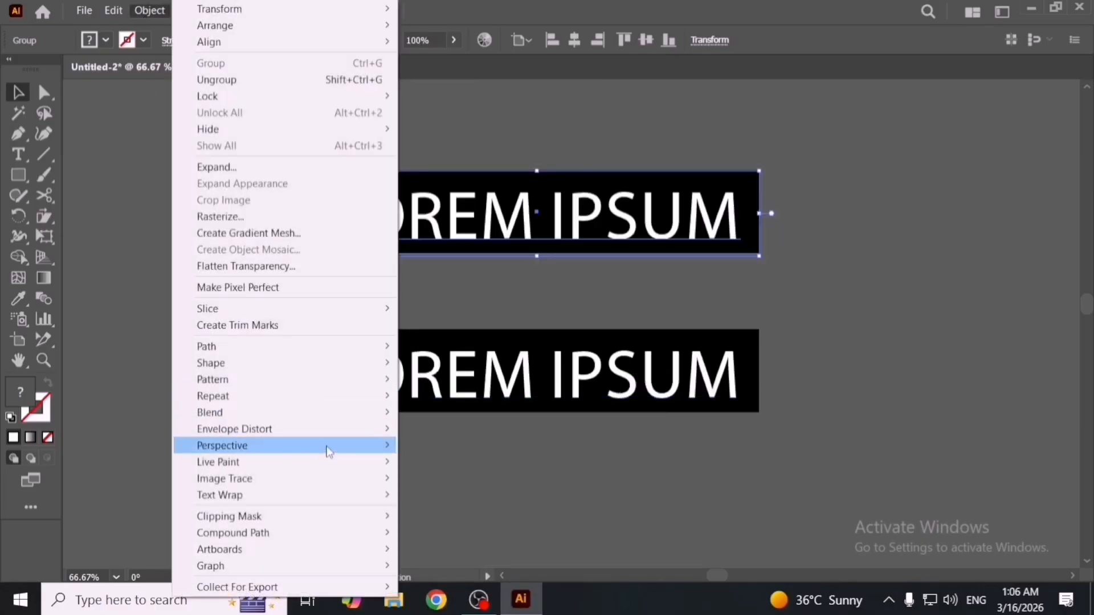
pyautogui.moveTo(331, 430)
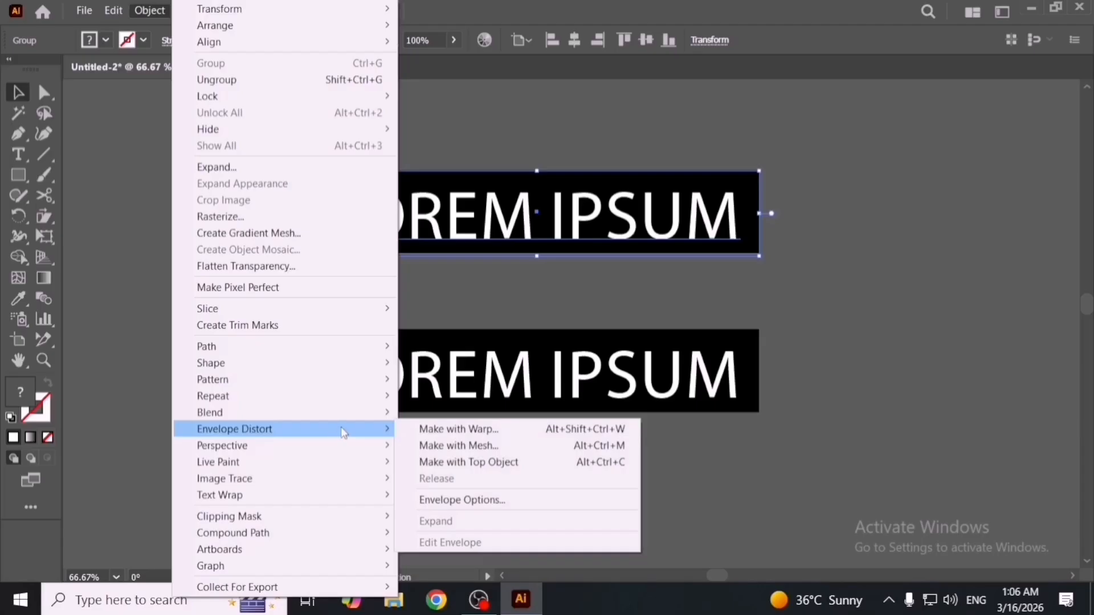
pyautogui.click(484, 433)
pyautogui.moveTo(578, 178); pyautogui.dragTo(678, 174)
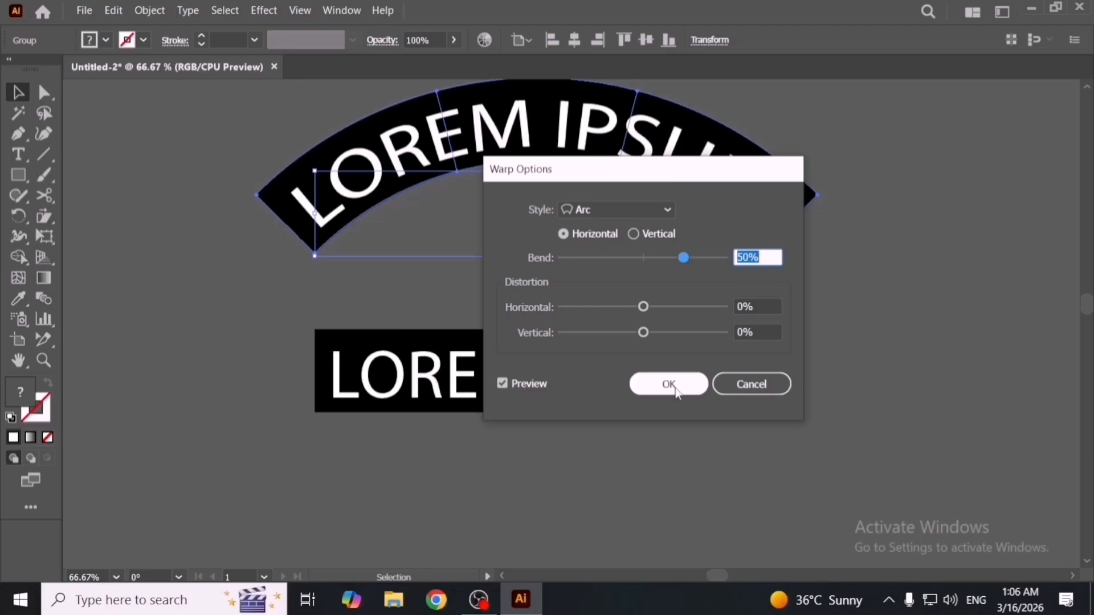
pyautogui.click(669, 384)
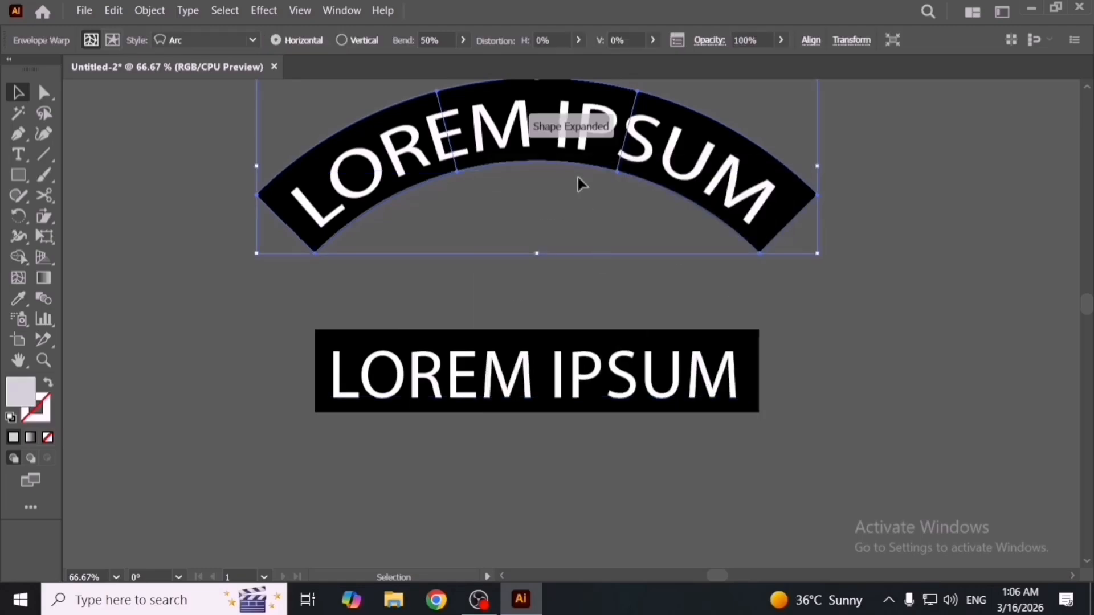
# Reposition the arched banner above the straight one, entering and leaving isolation of its envelope contents in between.
pyautogui.moveTo(581, 183); pyautogui.dragTo(583, 207)
pyautogui.doubleClick(581, 190)
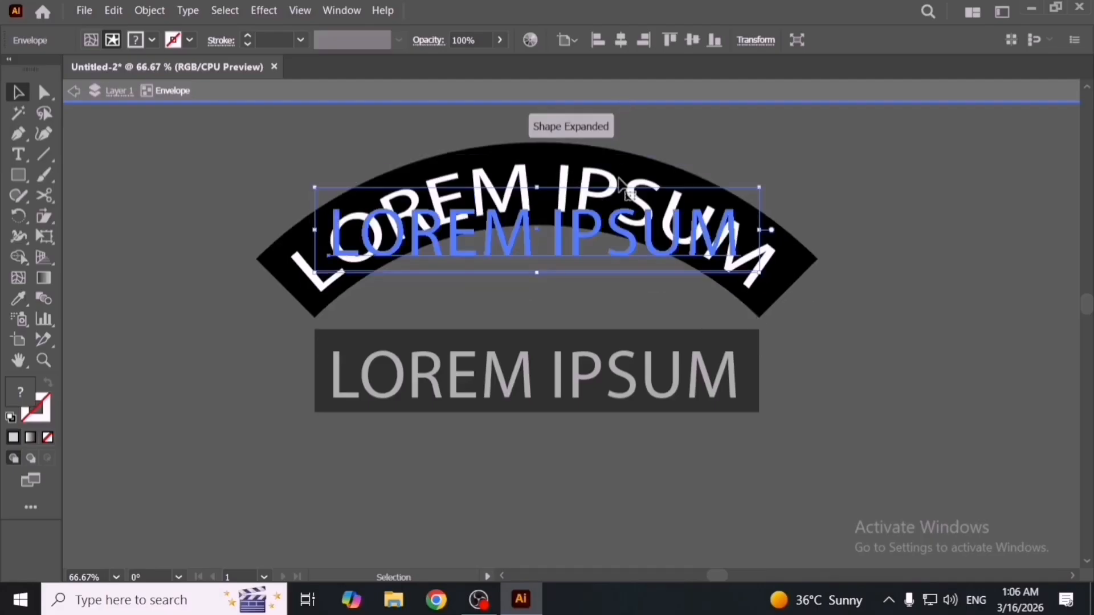
pyautogui.click(662, 84)
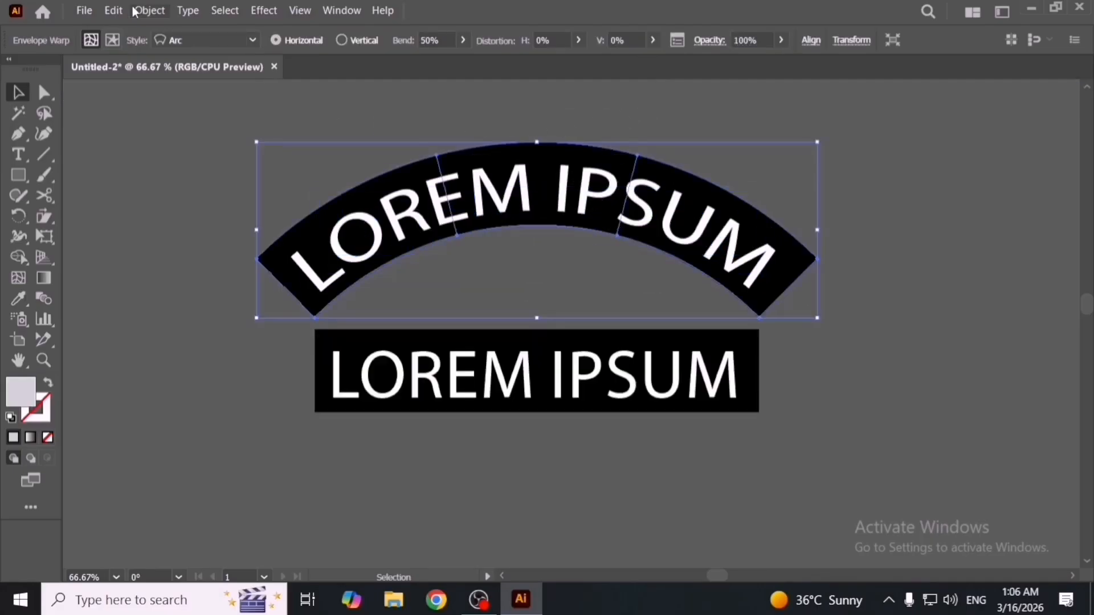
pyautogui.moveTo(338, 228); pyautogui.dragTo(372, 208)
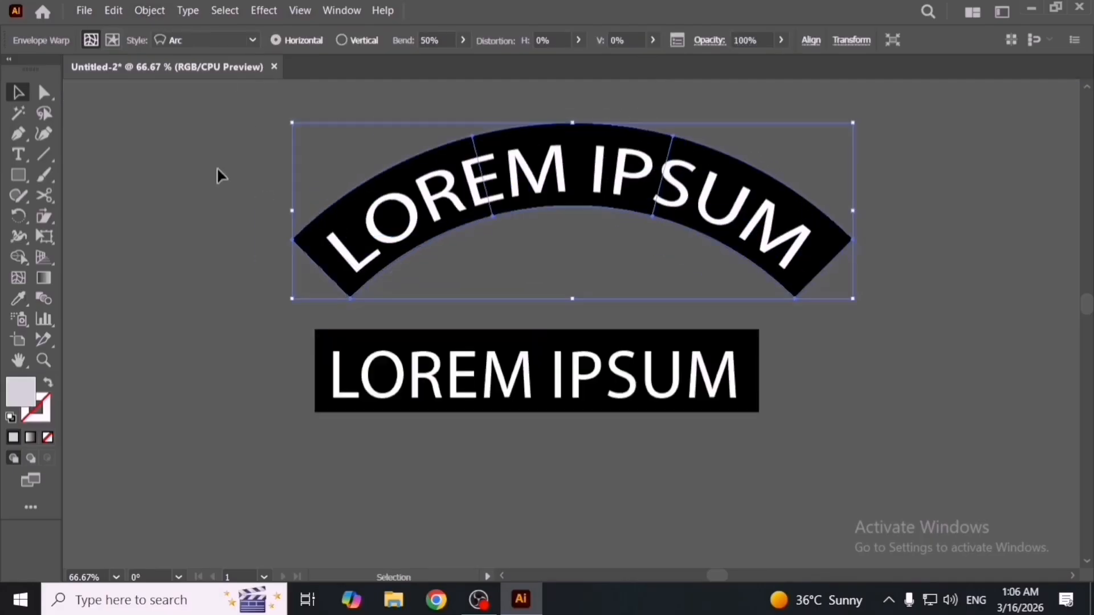
# Try an envelope fidelity of 39 for the arched banner in Envelope Options, and discard the change.
pyautogui.click(151, 11)
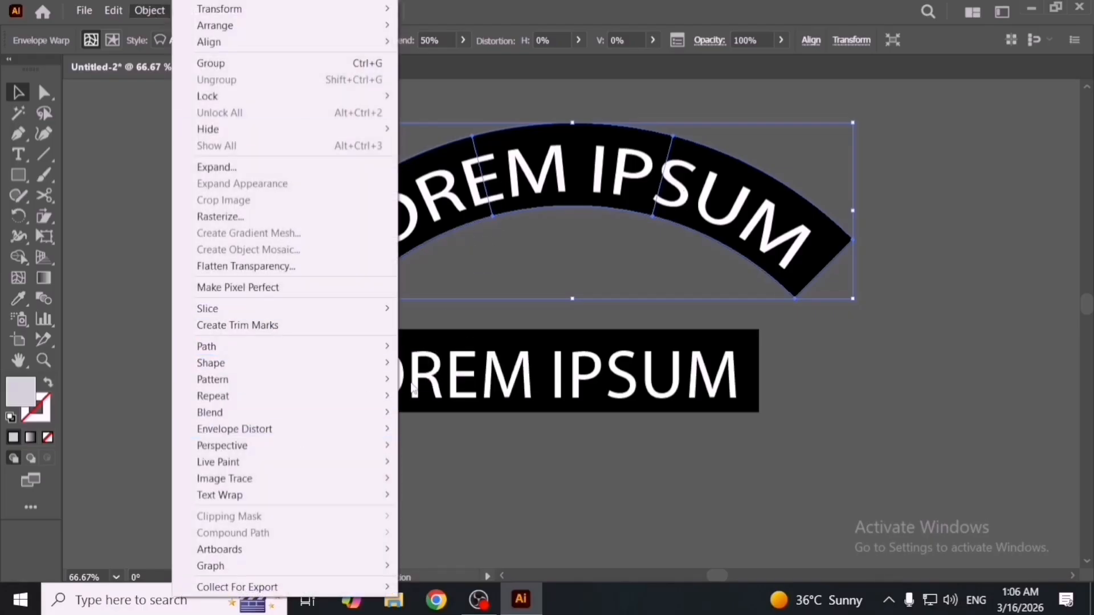
pyautogui.moveTo(302, 432)
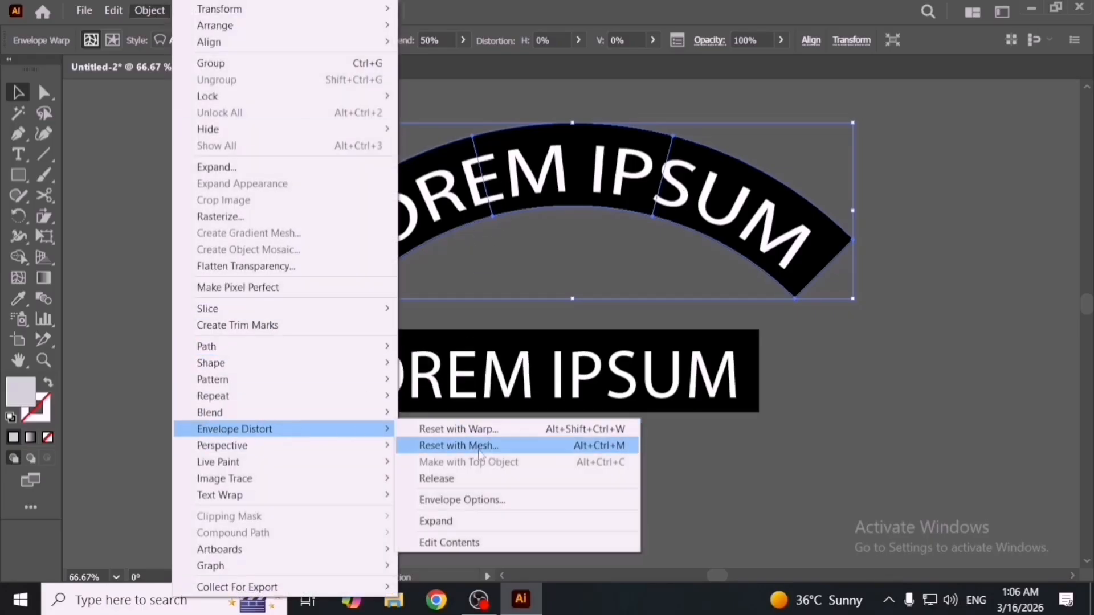
pyautogui.click(532, 503)
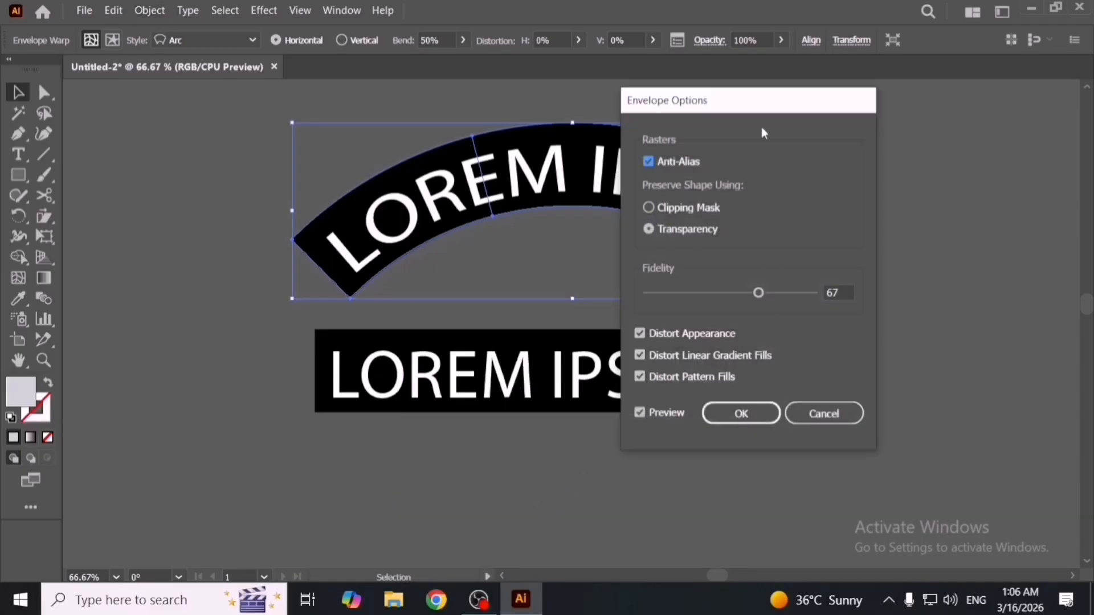
pyautogui.moveTo(764, 133); pyautogui.dragTo(447, 167)
pyautogui.moveTo(437, 328)
pyautogui.mouseDown()
pyautogui.moveTo(327, 328)
pyautogui.moveTo(449, 330)
pyautogui.mouseUp()
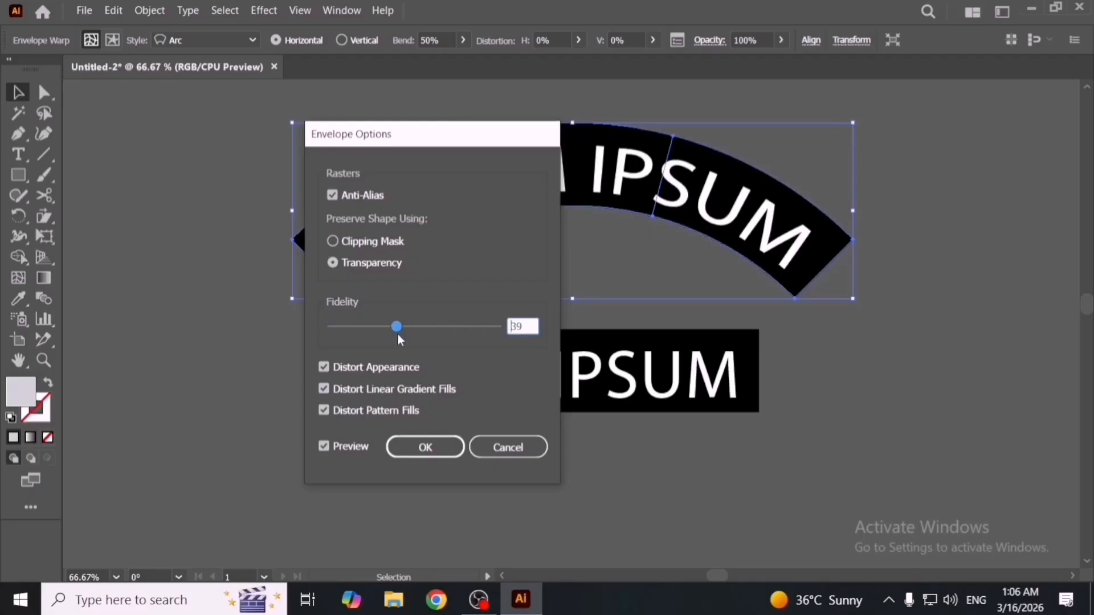
pyautogui.click(508, 447)
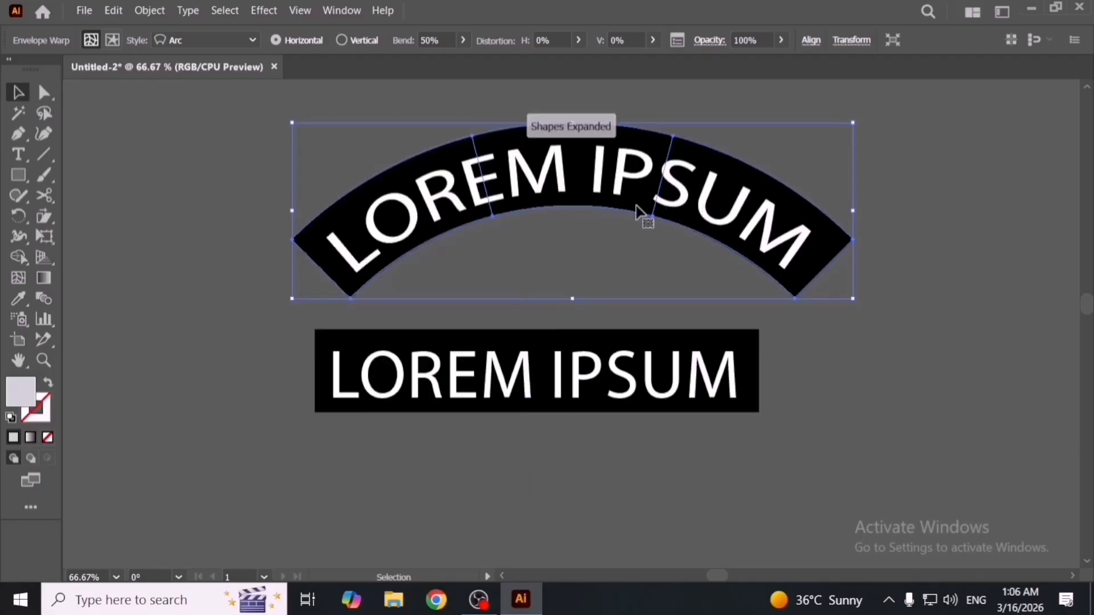
# Move the arched banner down and to the left, and review its Envelope Options without changing them.
pyautogui.moveTo(638, 211); pyautogui.dragTo(503, 238)
pyautogui.click(148, 11)
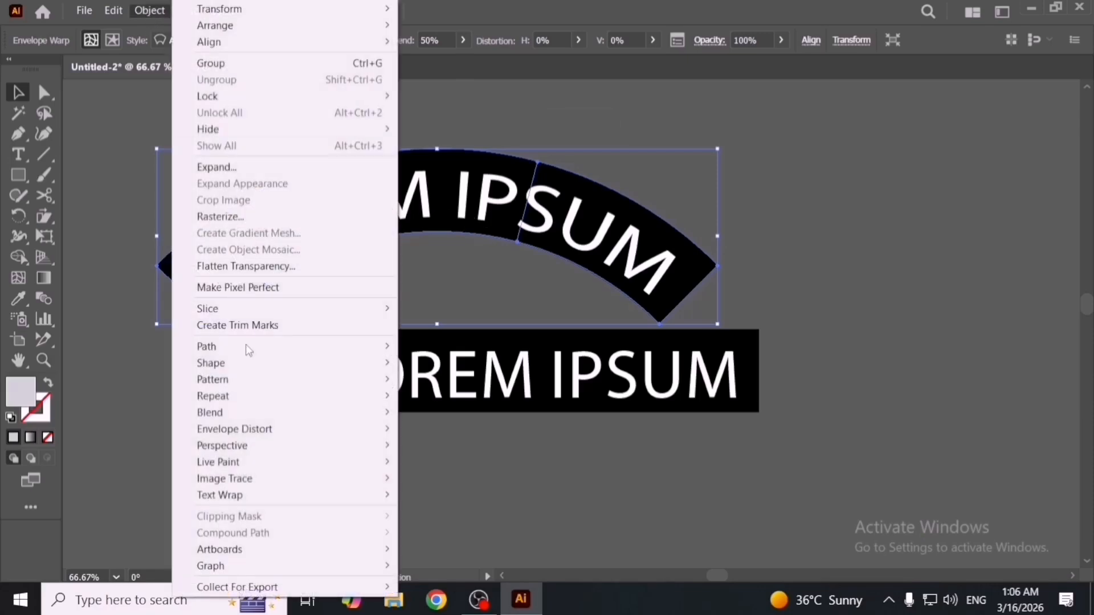
pyautogui.moveTo(327, 431)
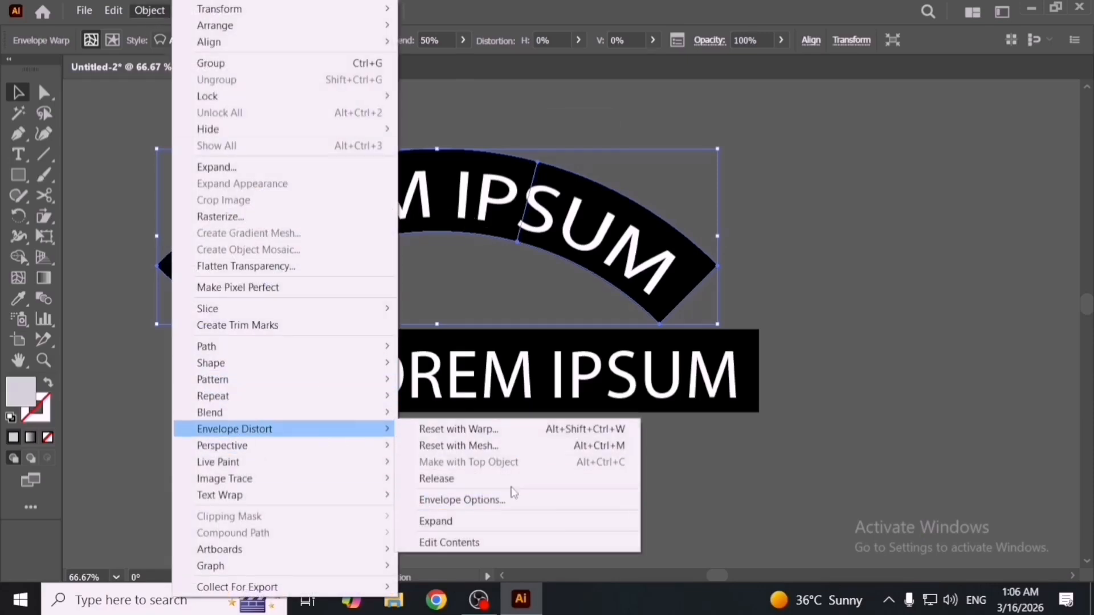
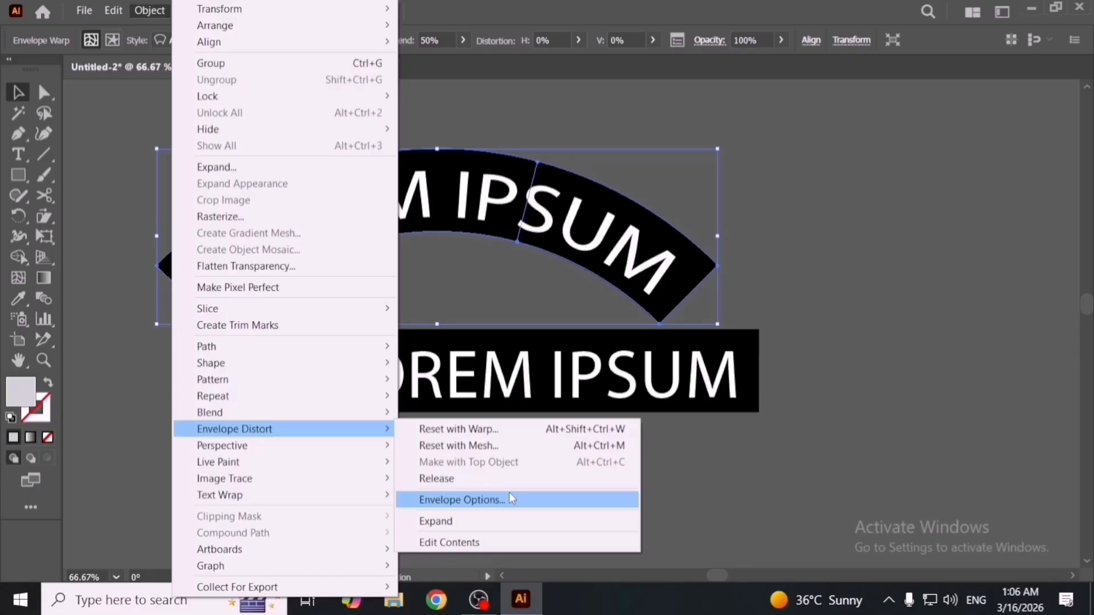
pyautogui.click(509, 498)
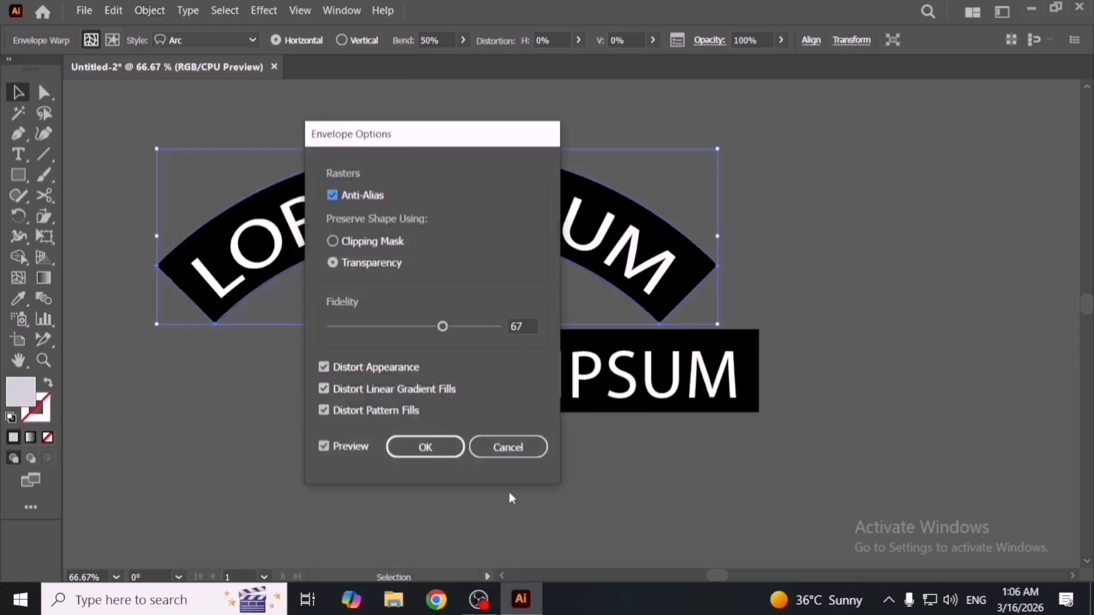
pyautogui.click(494, 439)
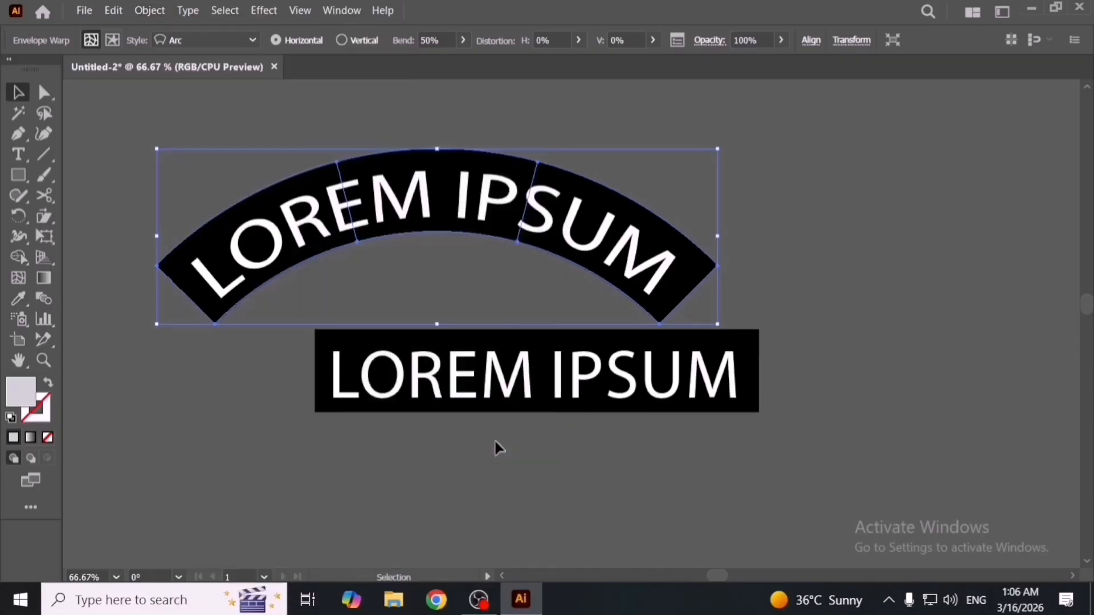
# Release the arc envelope from the banner and delete the separated arc-shaped warp mesh.
pyautogui.click(149, 10)
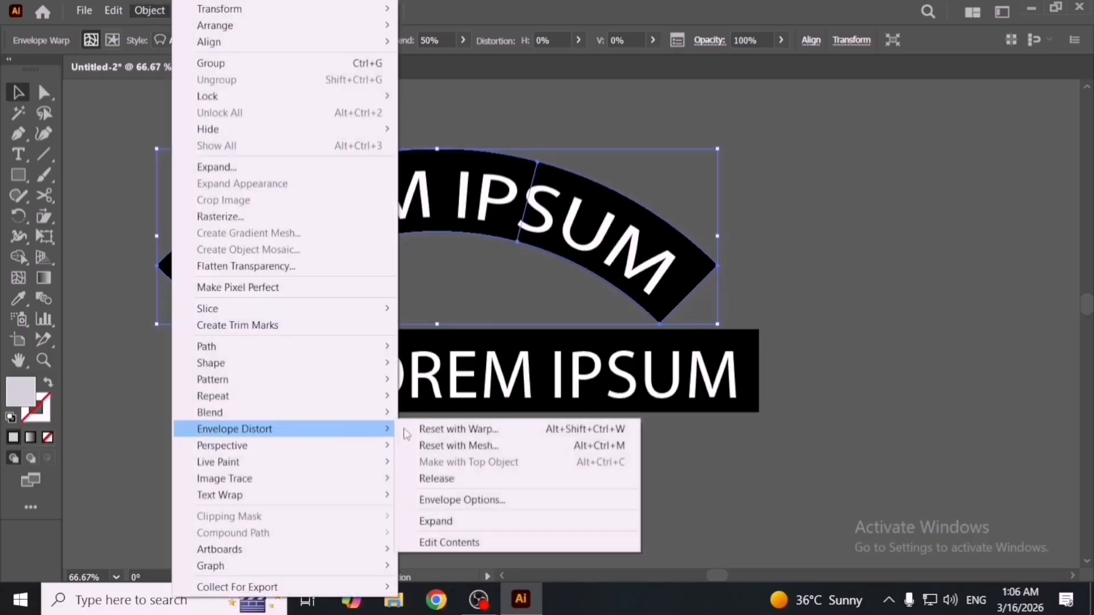
pyautogui.click(519, 477)
pyautogui.moveTo(641, 286); pyautogui.dragTo(597, 508)
pyautogui.rightClick(581, 510)
pyautogui.click(536, 497)
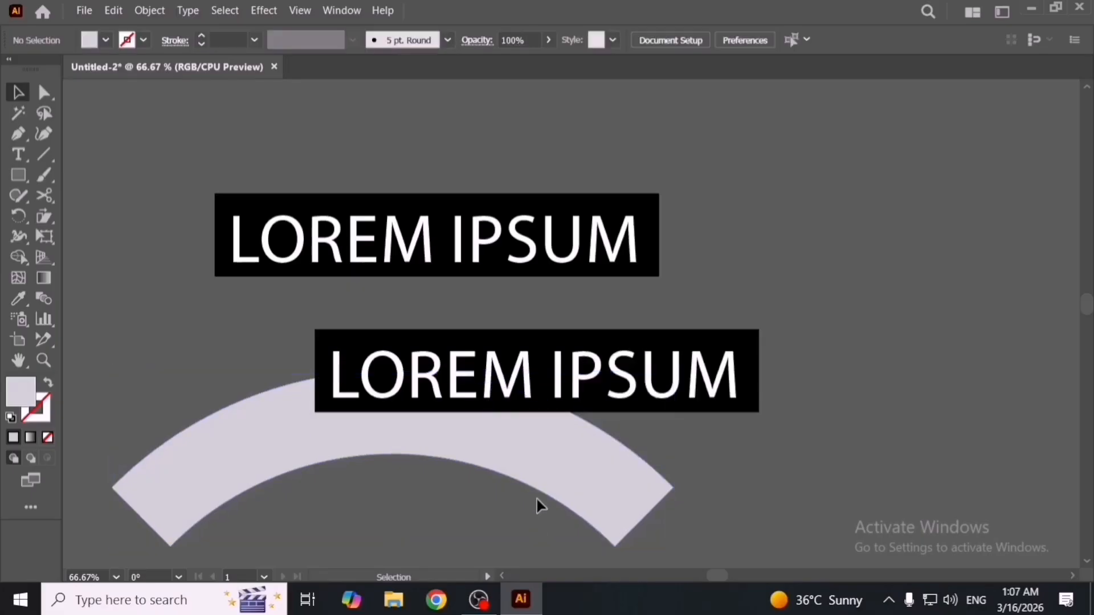
pyautogui.moveTo(534, 487); pyautogui.dragTo(509, 521)
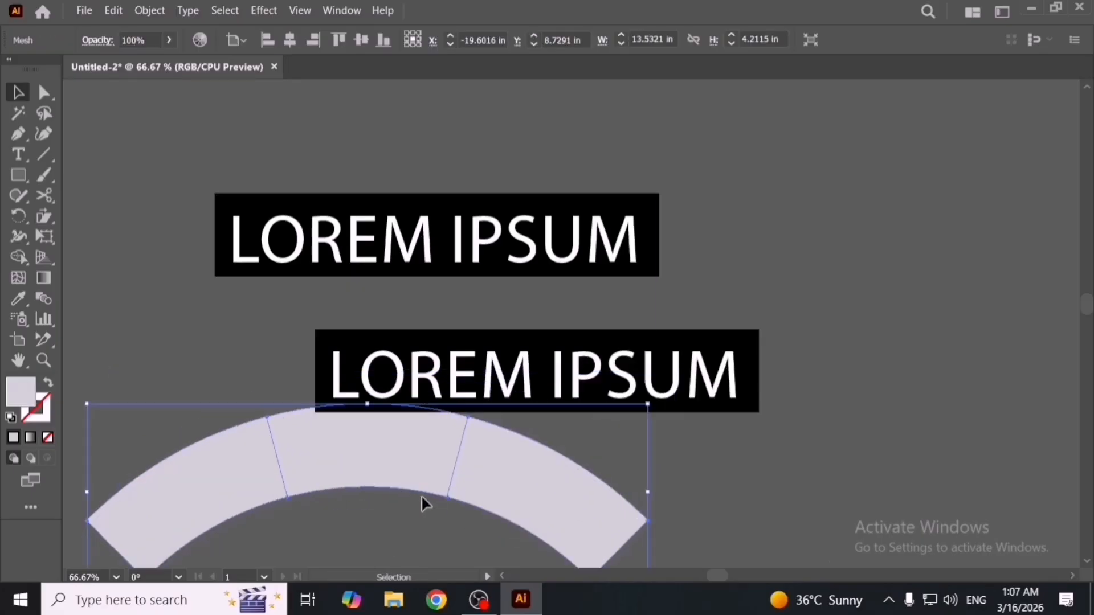
pyautogui.press('Delete')
# Warp the upper LOREM IPSUM group with a horizontal Flag envelope at 50% bend, previewing the Arch style first.
pyautogui.moveTo(464, 166); pyautogui.dragTo(556, 278)
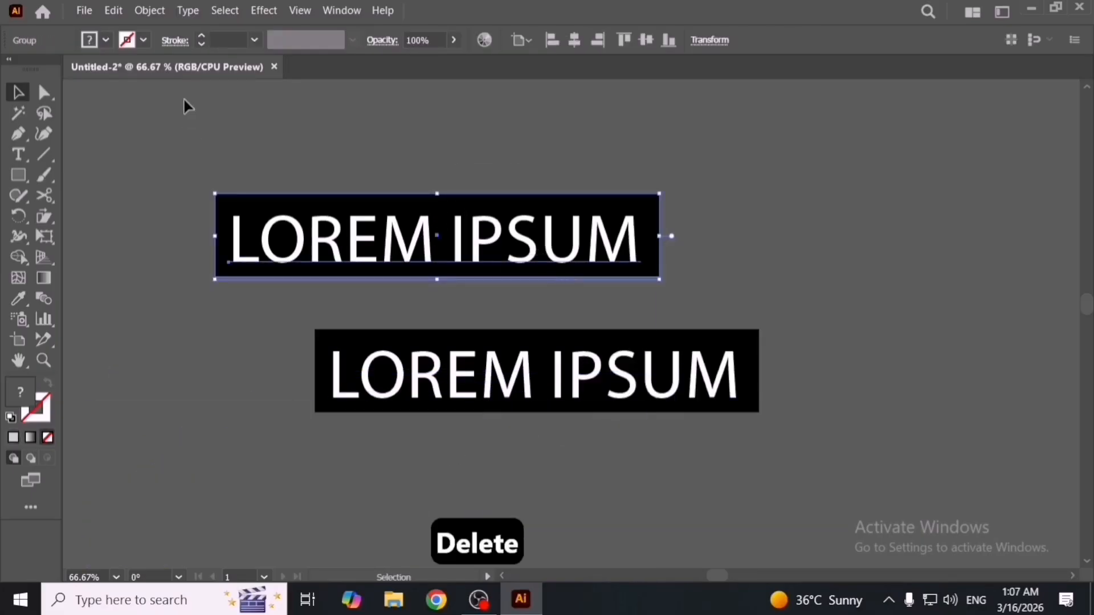
pyautogui.click(148, 10)
pyautogui.moveTo(274, 434)
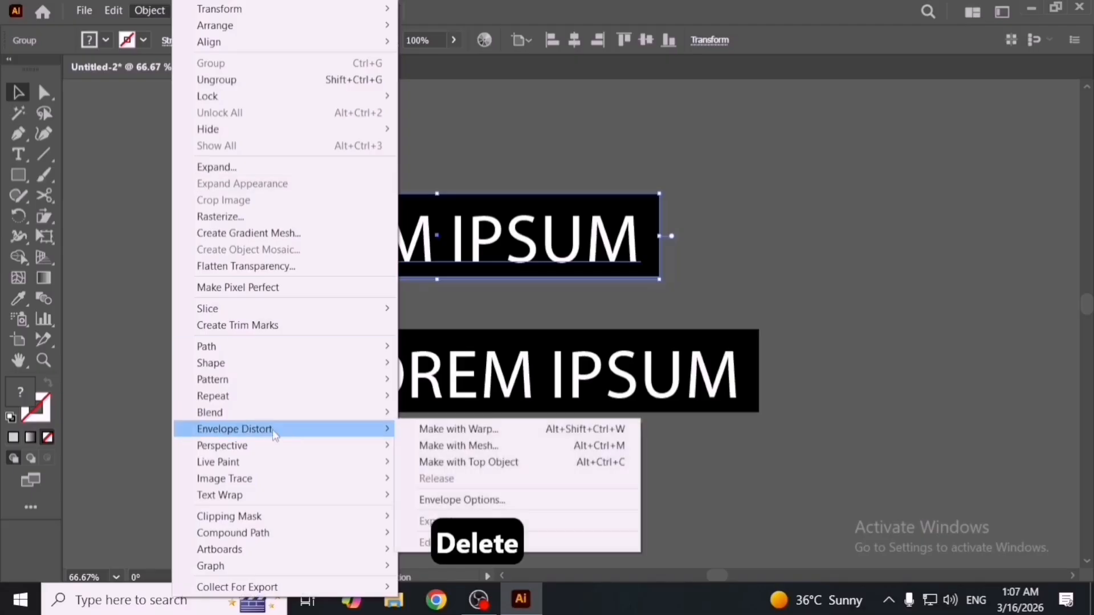
pyautogui.click(456, 431)
pyautogui.click(615, 211)
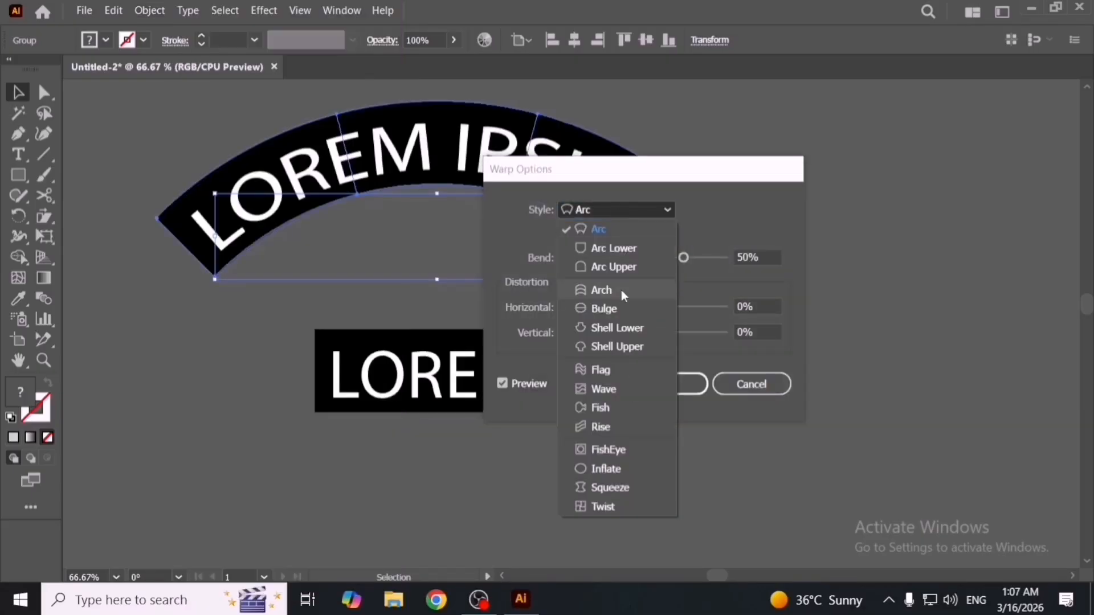
pyautogui.click(621, 289)
pyautogui.click(616, 211)
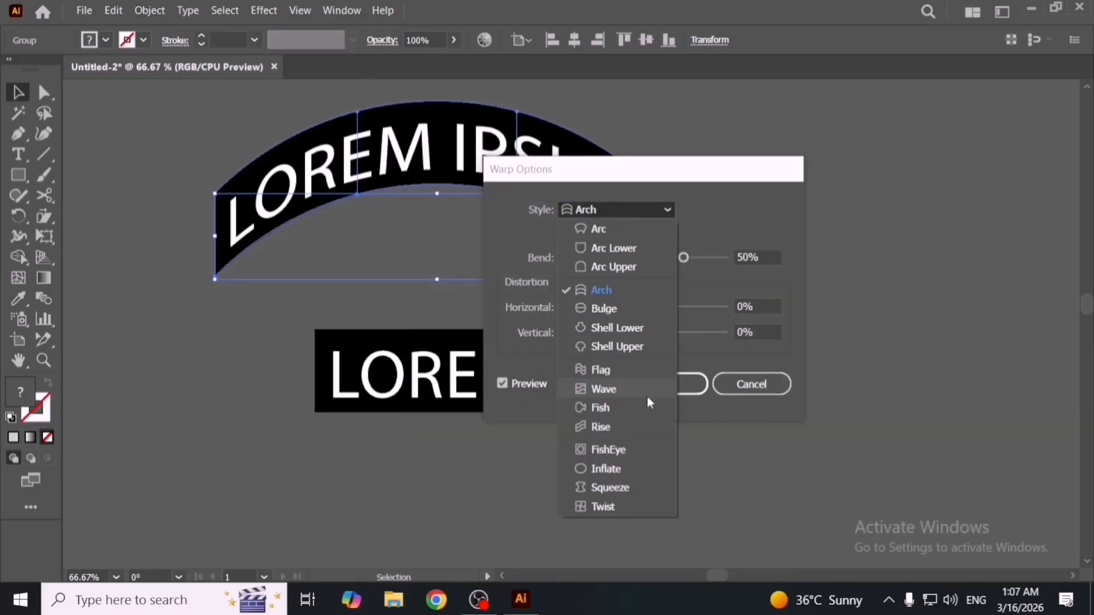
pyautogui.click(629, 369)
pyautogui.click(655, 386)
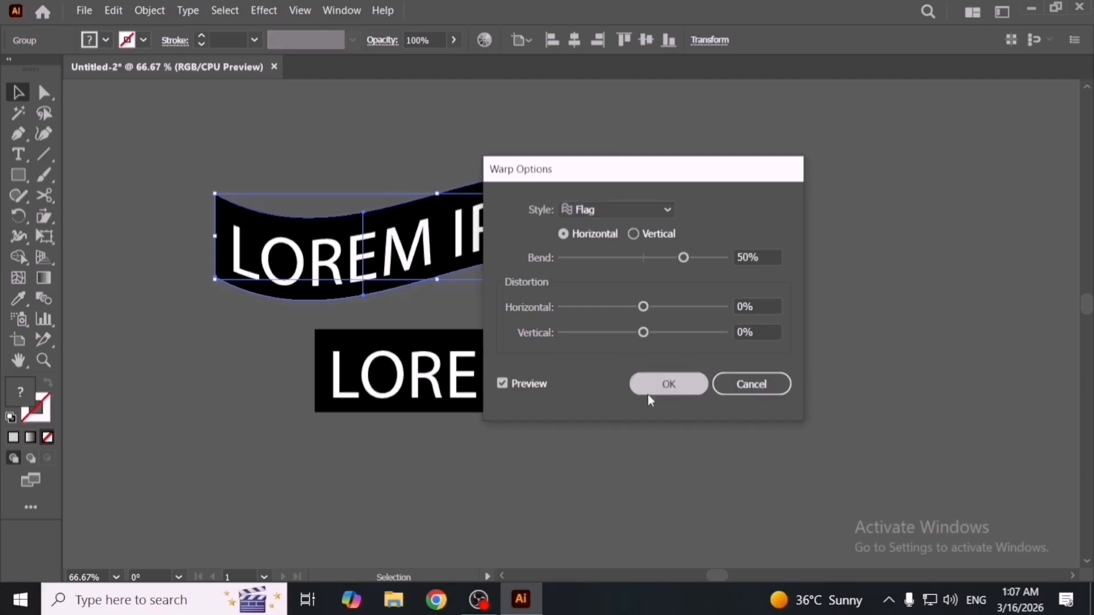
# Move the flag-shaped banner slightly to the right and up.
pyautogui.click(149, 10)
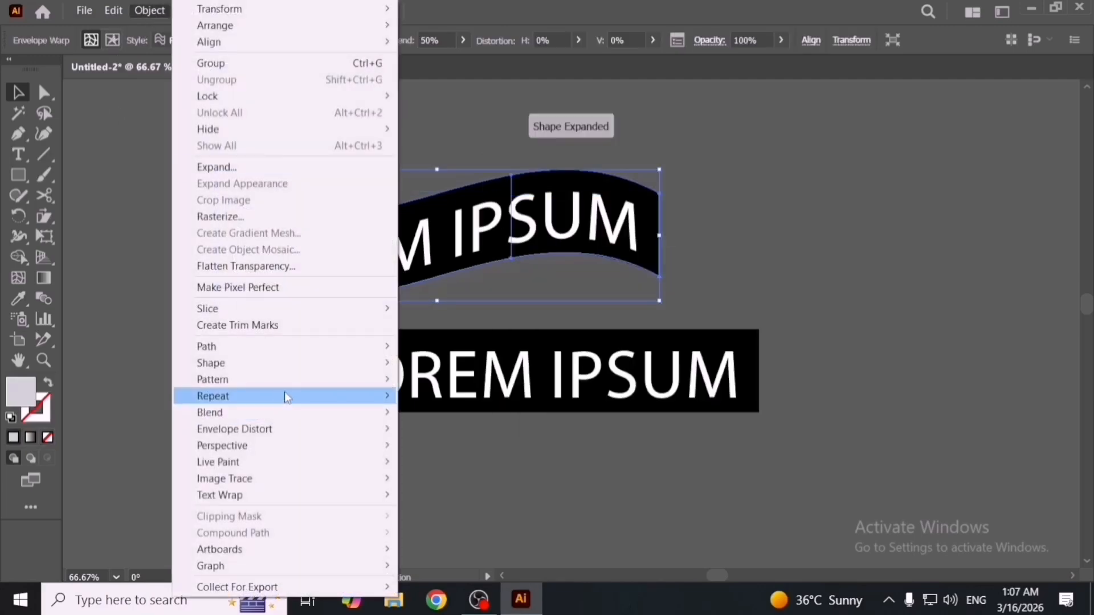
pyautogui.click(538, 480)
pyautogui.moveTo(559, 264); pyautogui.dragTo(588, 260)
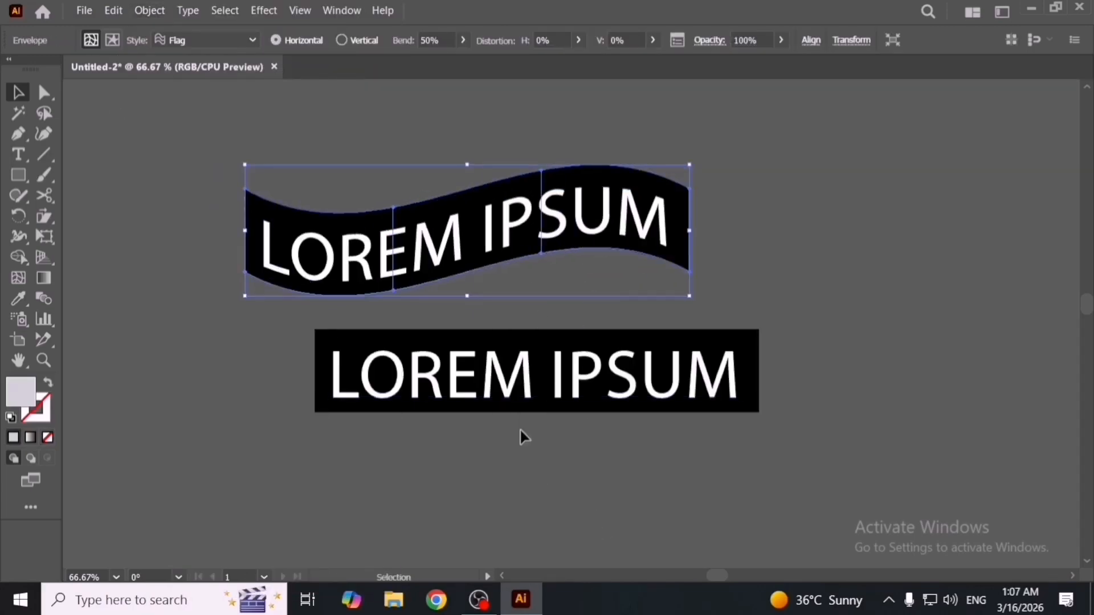
# Toggle the outline view on and off to examine the flag envelope's underlying paths.
pyautogui.press('a')
pyautogui.hotkey('ctrl', 'y')
pyautogui.hotkey('ctrl', 'y')
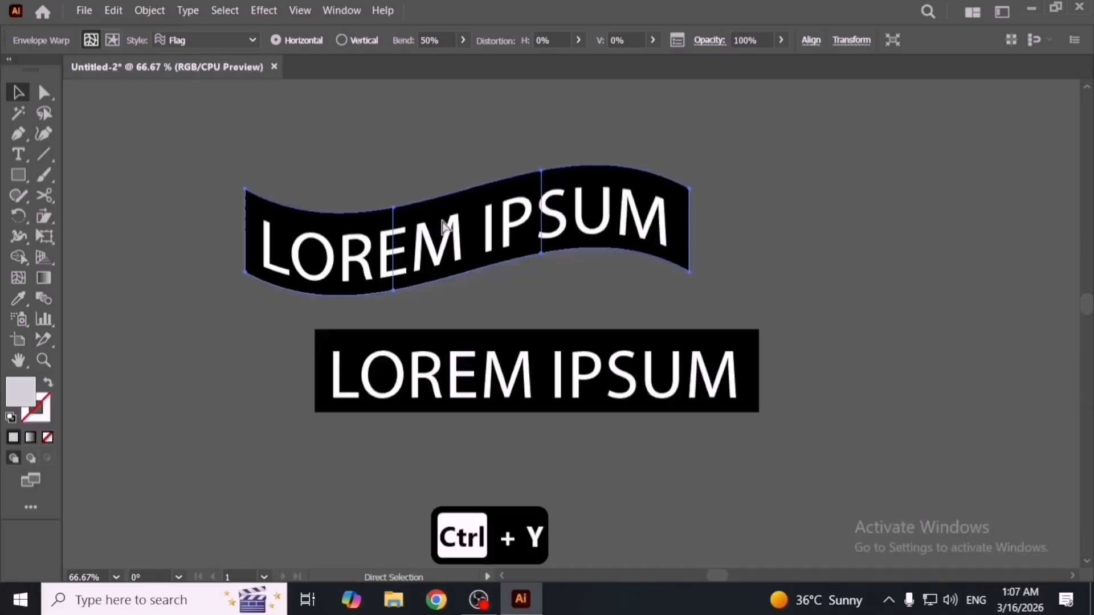
pyautogui.hotkey('ctrl', 'y')
pyautogui.hotkey('ctrl', 'y')
pyautogui.press('v')
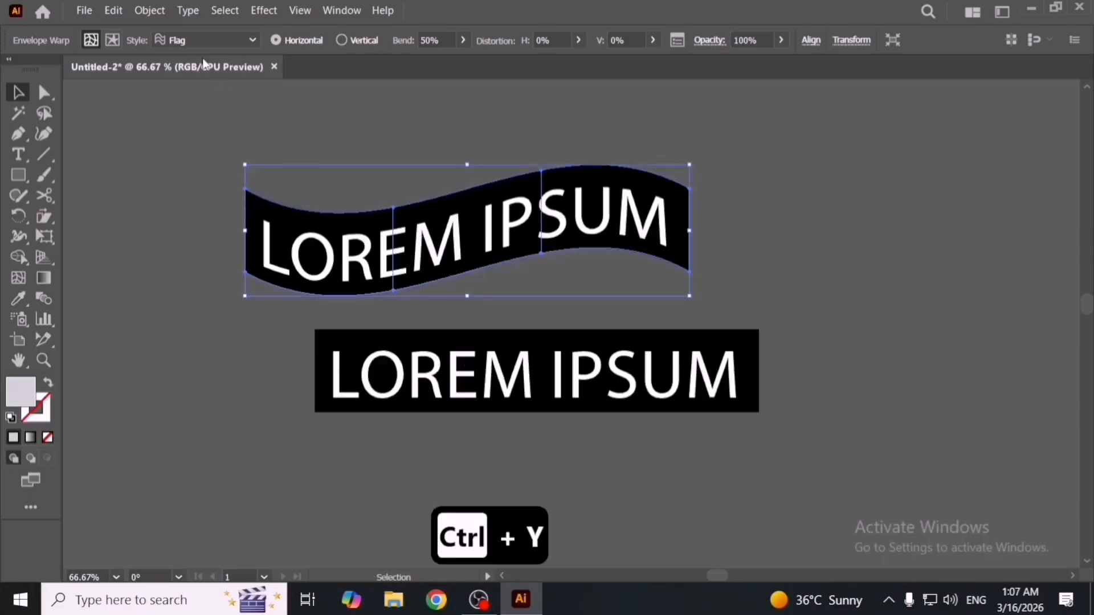
# Set the flag envelope to editing its contents, reposition the banner and deselect it.
pyautogui.click(147, 14)
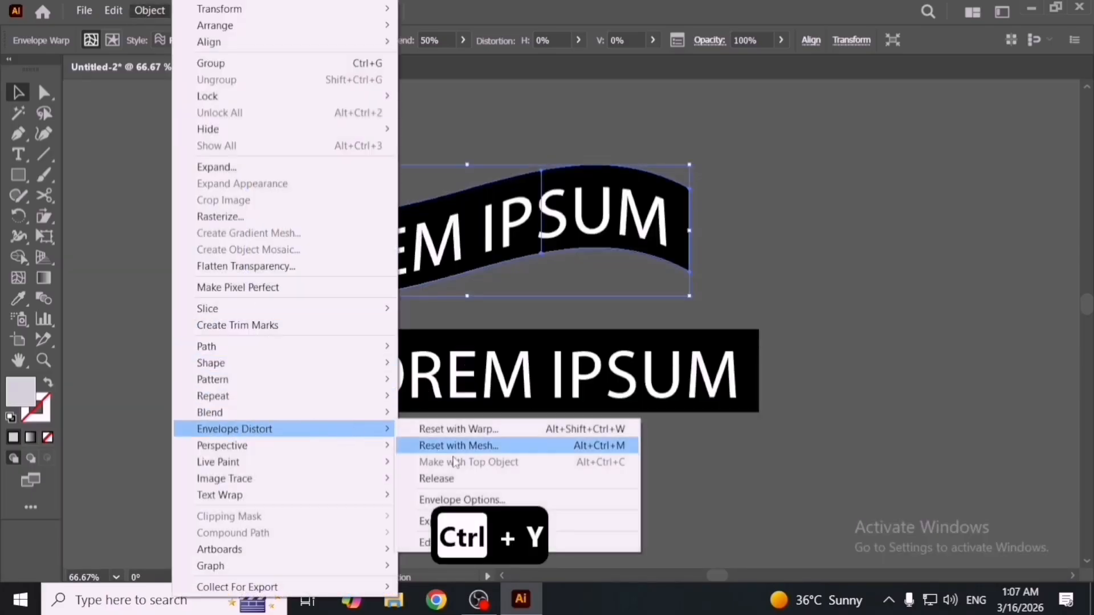
pyautogui.click(567, 544)
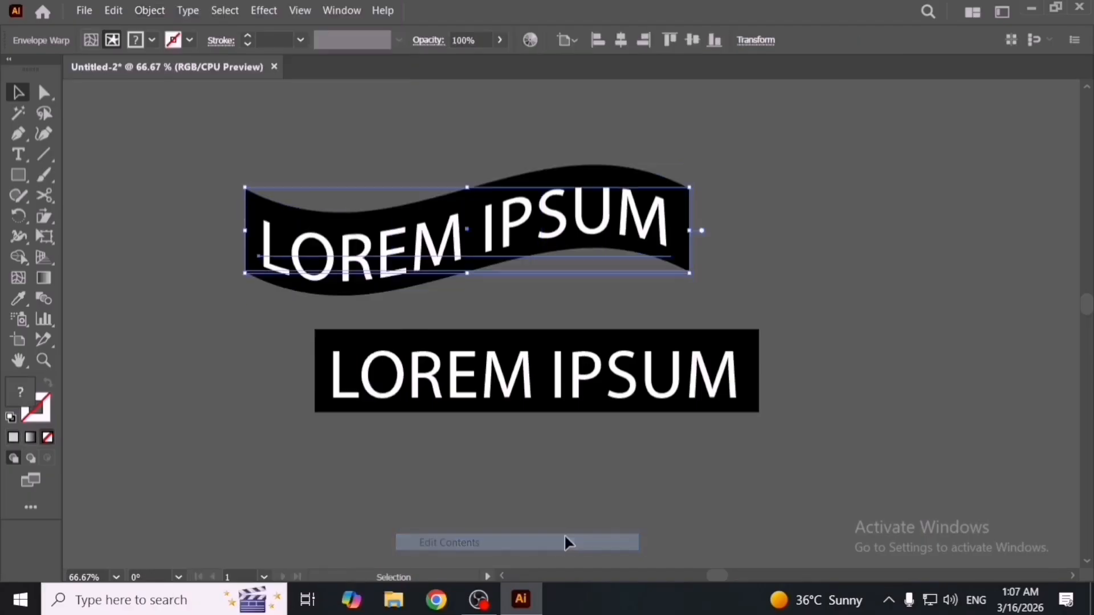
pyautogui.moveTo(488, 251); pyautogui.dragTo(599, 223)
pyautogui.moveTo(723, 170)
pyautogui.mouseDown()
pyautogui.moveTo(519, 214)
pyautogui.moveTo(547, 245)
pyautogui.moveTo(478, 254)
pyautogui.moveTo(539, 239)
pyautogui.mouseUp()
pyautogui.click(721, 209)
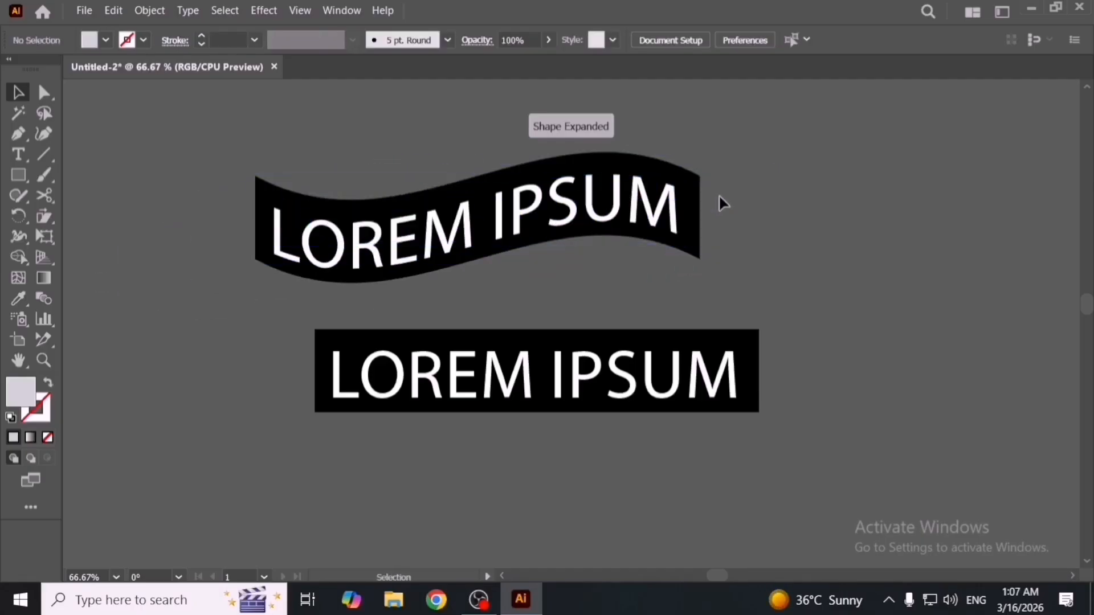
# Try to reshape the flag banner from its upper-right corner with Direct Selection, and undo the recent changes.
pyautogui.press('a')
pyautogui.moveTo(702, 178); pyautogui.dragTo(798, 157)
pyautogui.click(823, 204)
pyautogui.hotkey('ctrl', 'z')
pyautogui.hotkey('ctrl', 'z')
pyautogui.hotkey('ctrl', 'z')
pyautogui.hotkey('ctrl', 'z')
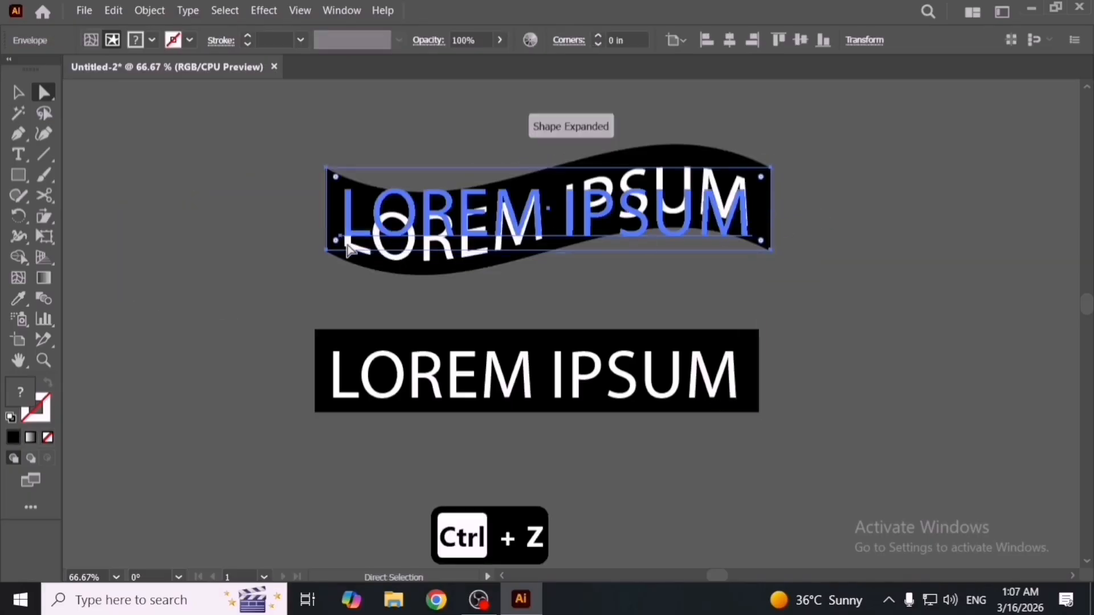
# Move the flag banner slightly down in envelope-editing mode, and return it to contents editing.
pyautogui.press('v')
pyautogui.click(218, 242)
pyautogui.click(398, 245)
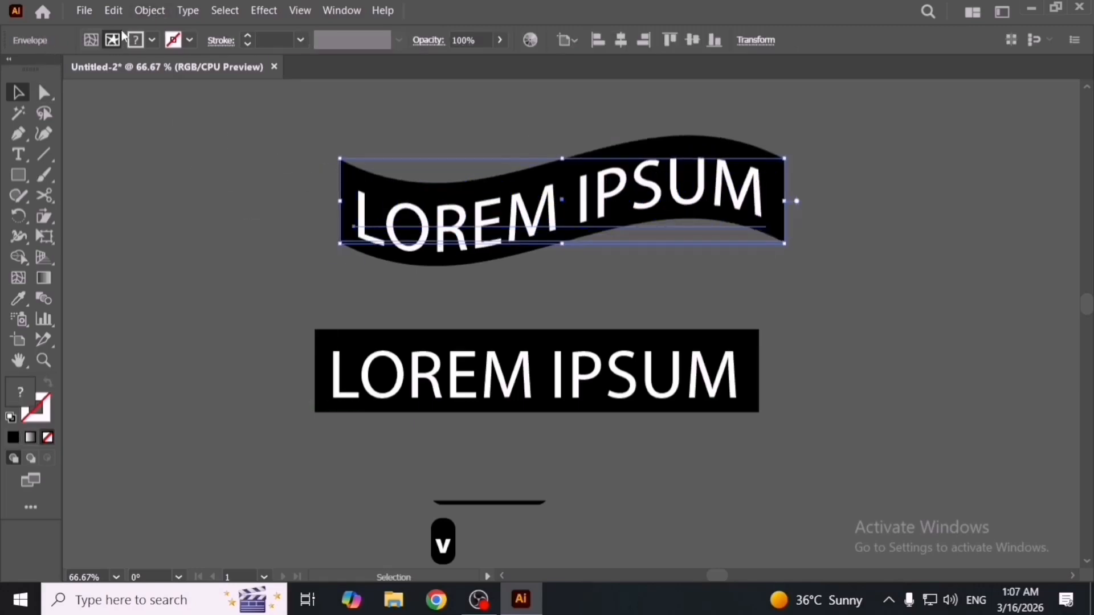
pyautogui.click(93, 40)
pyautogui.moveTo(454, 225); pyautogui.dragTo(454, 236)
pyautogui.click(112, 40)
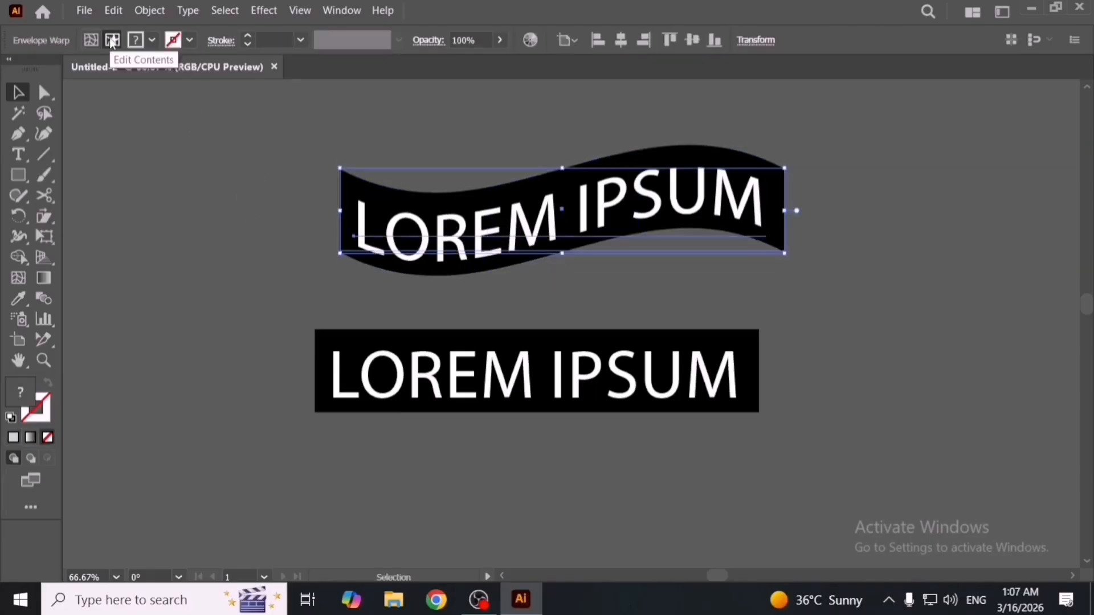
# Toggle the flag banner between envelope and contents editing, and move it slightly left and down in envelope-editing mode.
pyautogui.click(96, 38)
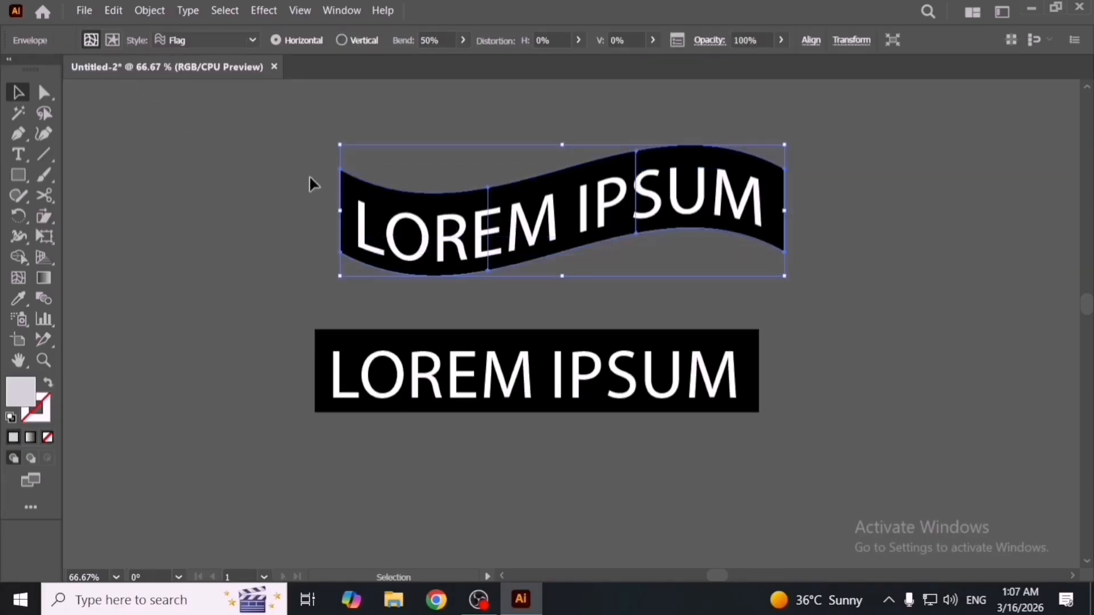
pyautogui.click(112, 40)
pyautogui.click(106, 42)
pyautogui.moveTo(527, 202); pyautogui.dragTo(500, 208)
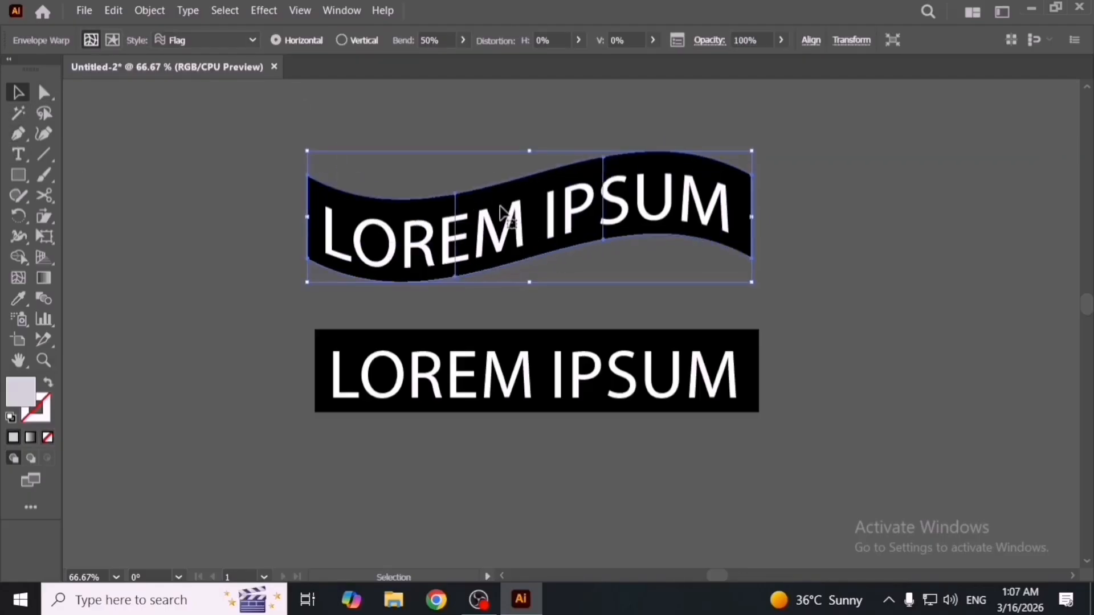
# Change the upper banner's warp style to Arc Upper, and switch it to Arch.
pyautogui.click(249, 39)
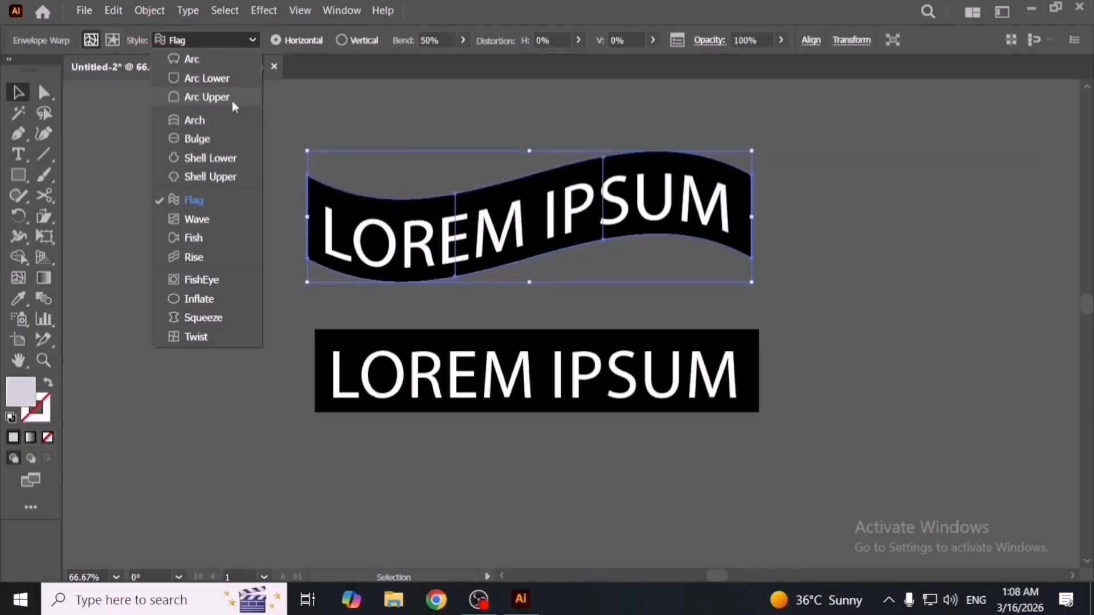
pyautogui.click(231, 100)
pyautogui.click(223, 39)
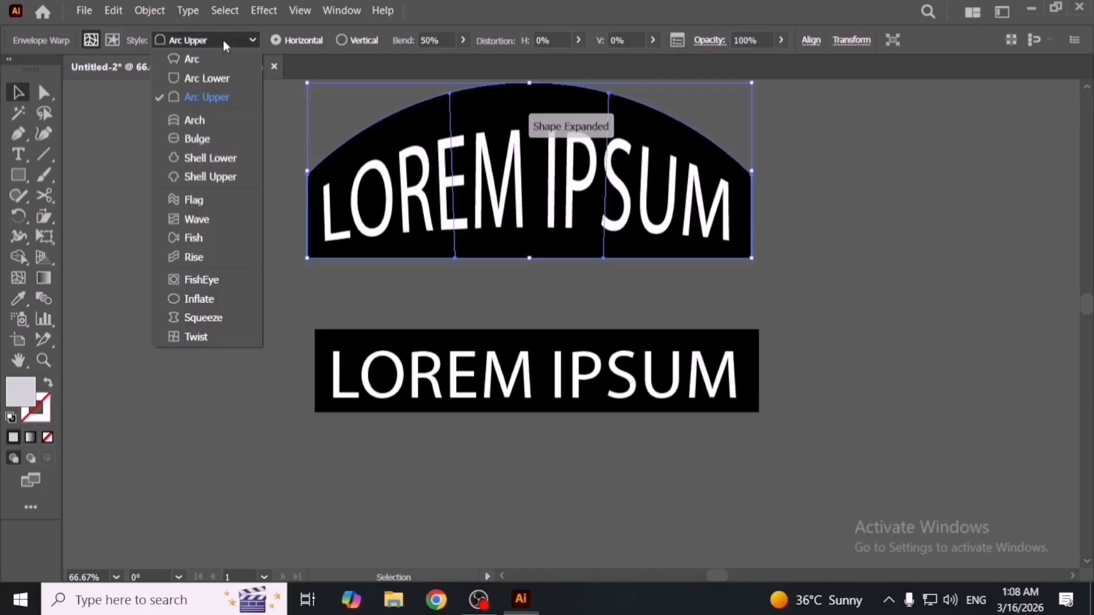
pyautogui.click(212, 117)
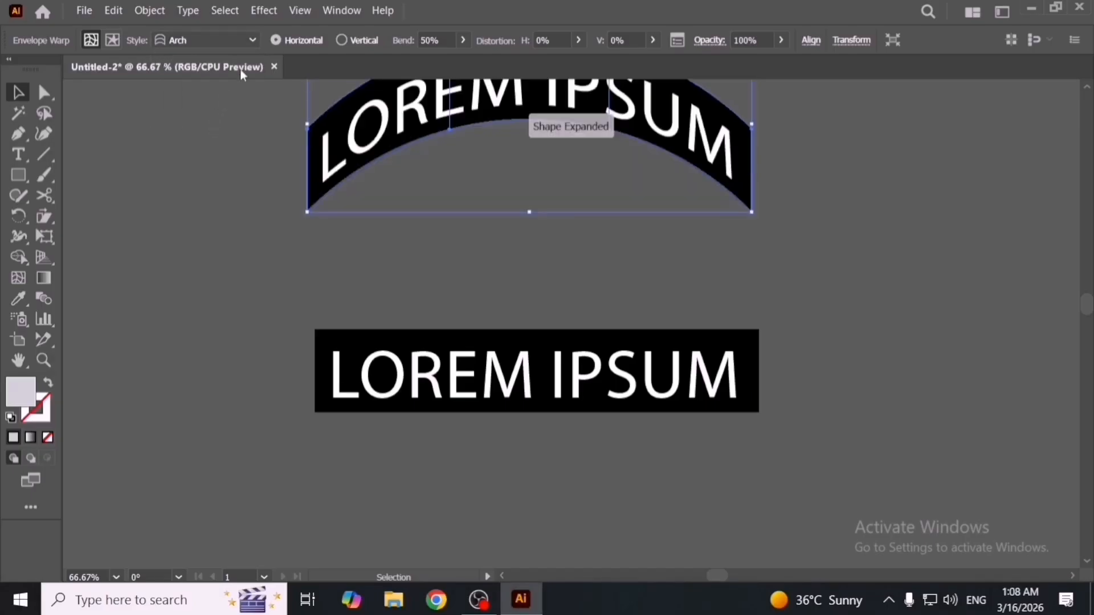
# Set the Arch warp's bend to 46% and move the banner down to just above the plain LOREM IPSUM banner.
pyautogui.click(451, 39)
pyautogui.scroll(-6, 454, 40)
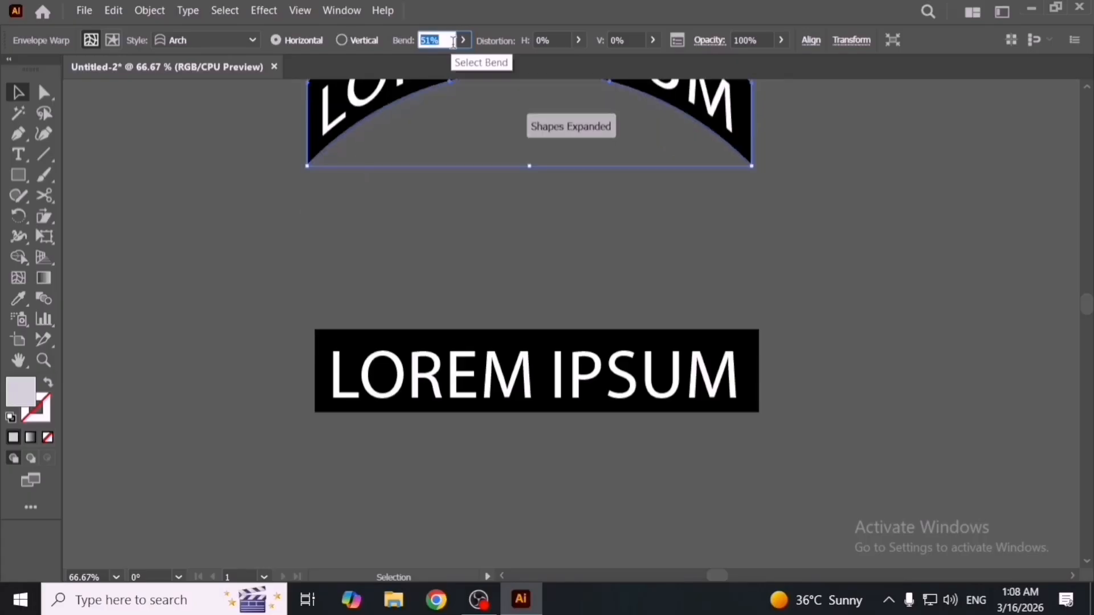
pyautogui.click(511, 199)
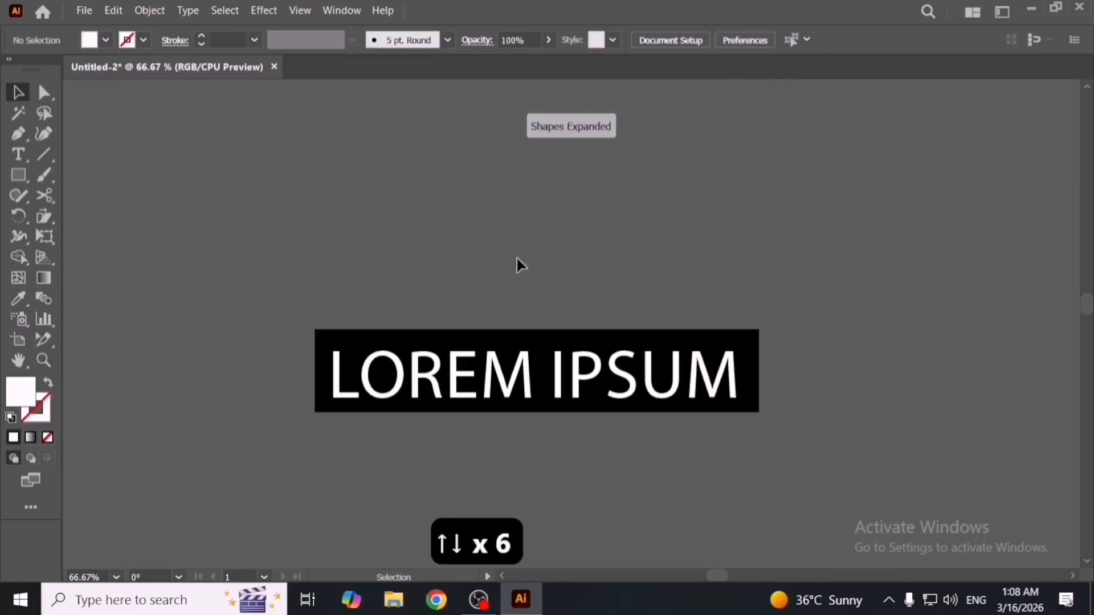
pyautogui.scroll(-4, 518, 261)
pyautogui.moveTo(556, 161); pyautogui.dragTo(575, 322)
pyautogui.scroll(2, 563, 226)
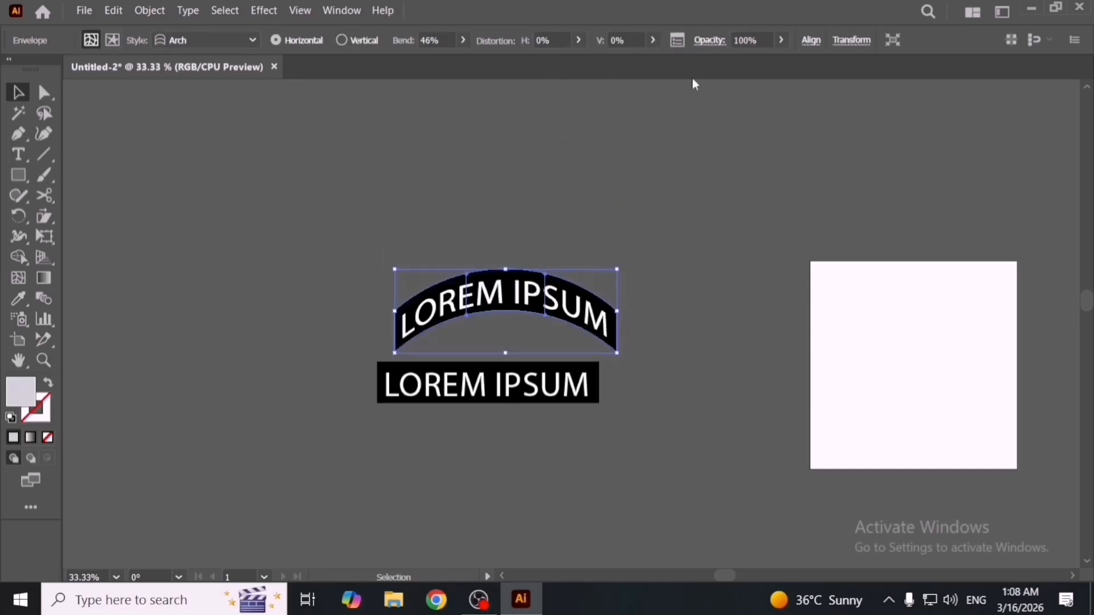
# Change the upper banner's warp style to Shell Lower, and switch it to Fish with horizontal orientation.
pyautogui.click(206, 46)
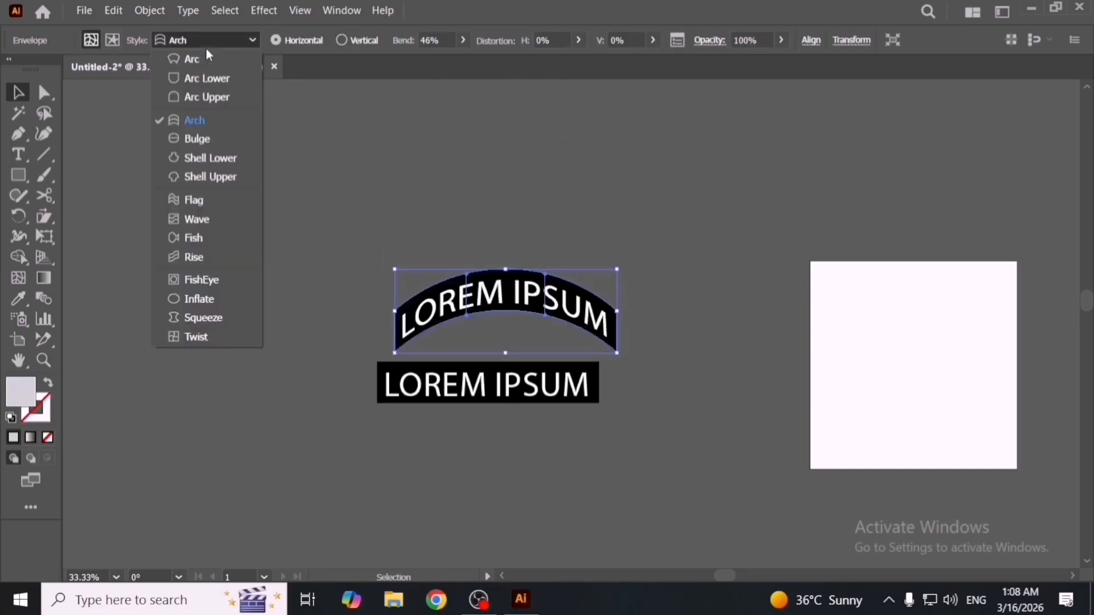
pyautogui.click(241, 163)
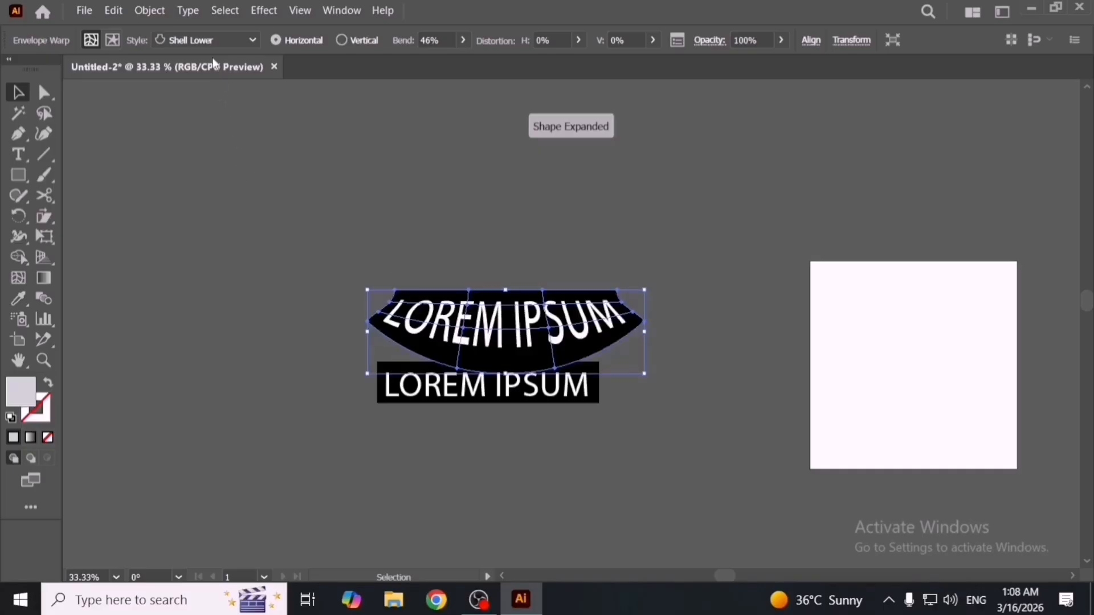
pyautogui.click(218, 39)
pyautogui.click(254, 236)
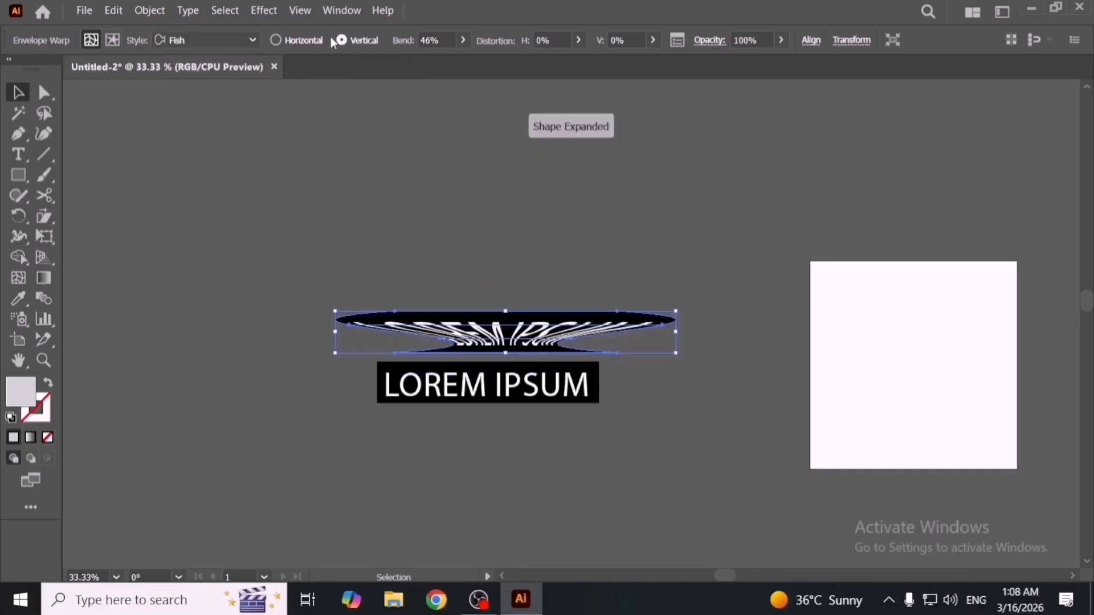
pyautogui.click(276, 40)
# Step the Fish warp's bend up and back down, ending at 61%.
pyautogui.click(442, 40)
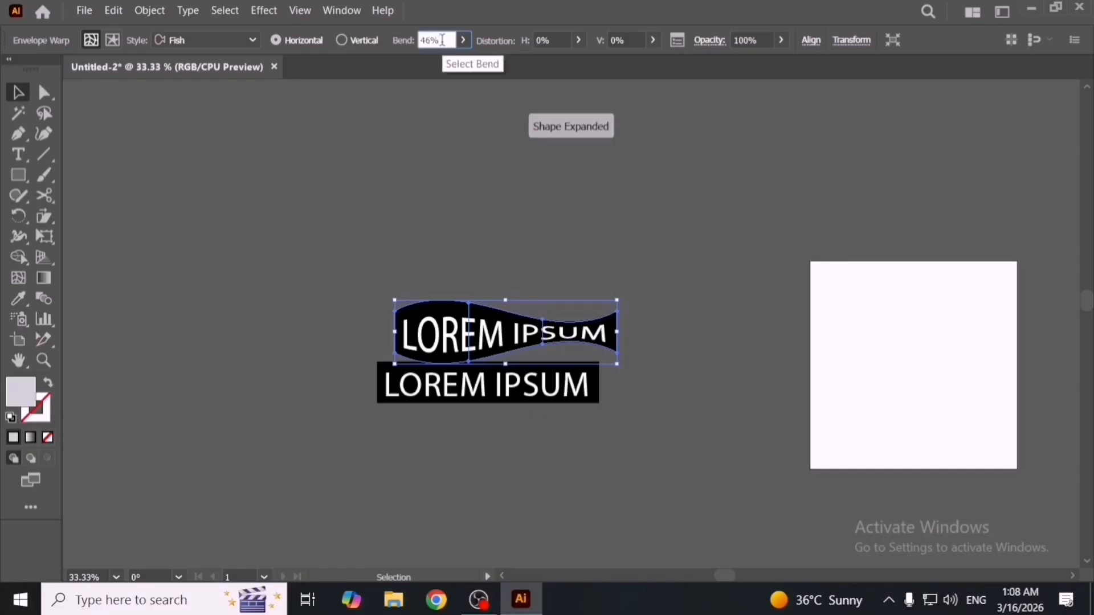
pyautogui.press('Up')
pyautogui.press('Up')
pyautogui.press('Up')
pyautogui.press('Up')
pyautogui.press('Up')
pyautogui.press('Up')
pyautogui.press('Up')
pyautogui.press('Up')
pyautogui.press('Up')
pyautogui.press('Up')
pyautogui.press('Up')
pyautogui.press('Up')
pyautogui.press('Up')
pyautogui.press('Up')
pyautogui.press('Up')
pyautogui.press('Up')
pyautogui.press('Up')
pyautogui.press('Up')
pyautogui.press('Up')
pyautogui.press('Up')
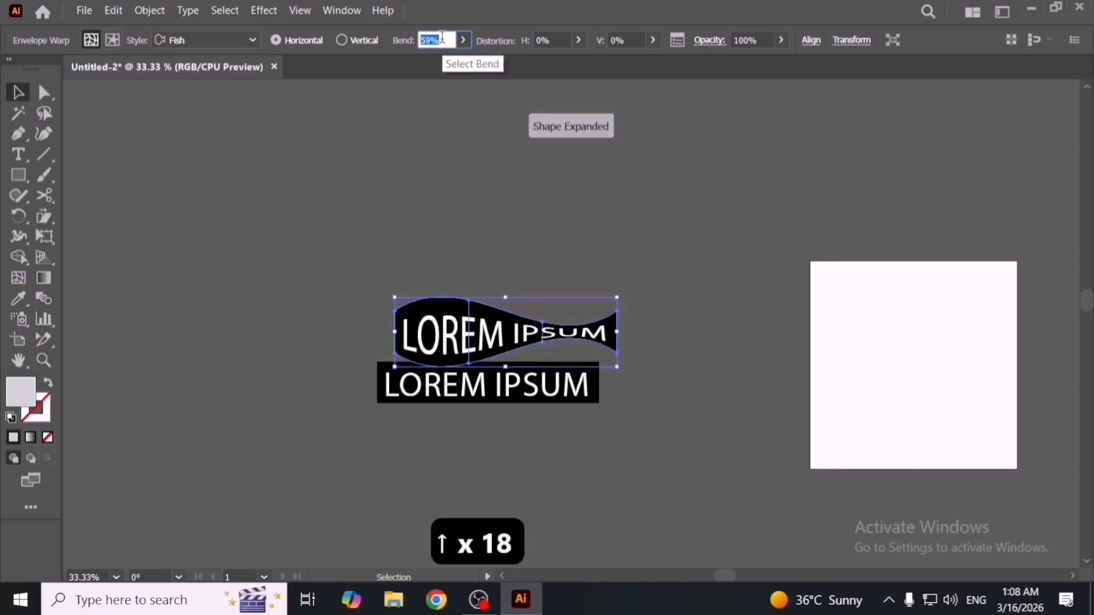
pyautogui.press('Up')
pyautogui.press('Up')
pyautogui.press('Up')
pyautogui.press('Up')
pyautogui.press('Up')
pyautogui.press('Up')
pyautogui.press('Up')
pyautogui.press('Up')
pyautogui.press('Up')
pyautogui.press('Up')
pyautogui.press('Up')
pyautogui.press('Down')
pyautogui.press('Down')
pyautogui.press('Down')
pyautogui.press('Down')
pyautogui.press('Down')
pyautogui.press('Down')
pyautogui.press('Down')
pyautogui.press('Down')
pyautogui.press('Down')
pyautogui.press('Down')
pyautogui.press('Down')
pyautogui.press('Down')
pyautogui.press('Down')
pyautogui.press('Down')
pyautogui.press('Down')
pyautogui.press('Down')
pyautogui.press('Down')
pyautogui.press('Down')
pyautogui.press('Down')
pyautogui.press('Down')
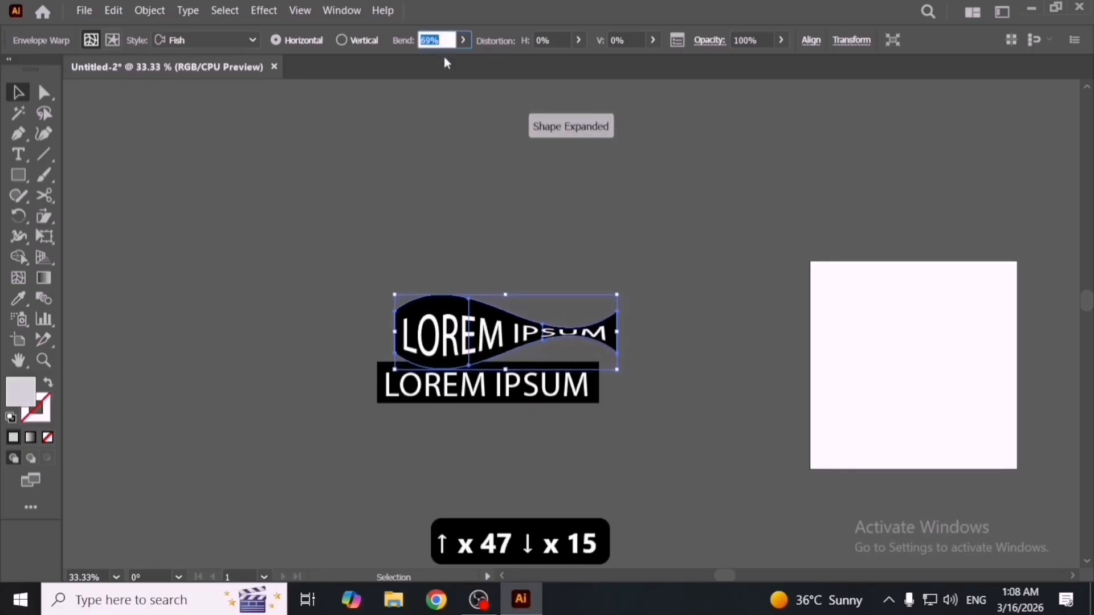
# Change the upper banner's warp style to Arc and move it slightly up and left.
pyautogui.click(215, 41)
pyautogui.click(217, 60)
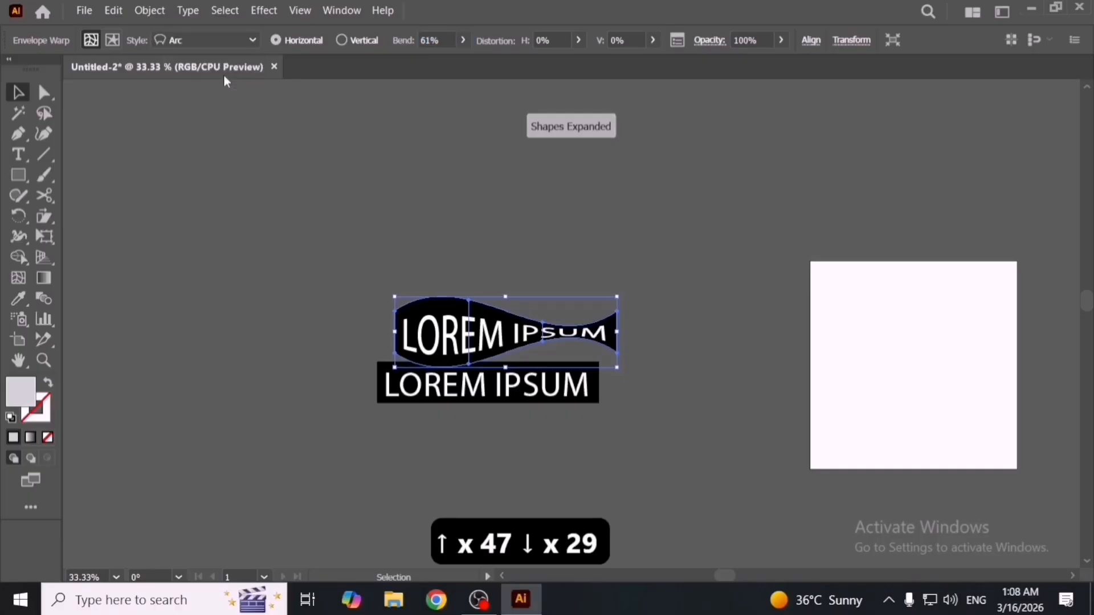
pyautogui.moveTo(509, 292); pyautogui.dragTo(495, 281)
# Set the Arc warp's bend to 57% and deselect the banner.
pyautogui.click(438, 38)
pyautogui.press('Up')
pyautogui.press('Up')
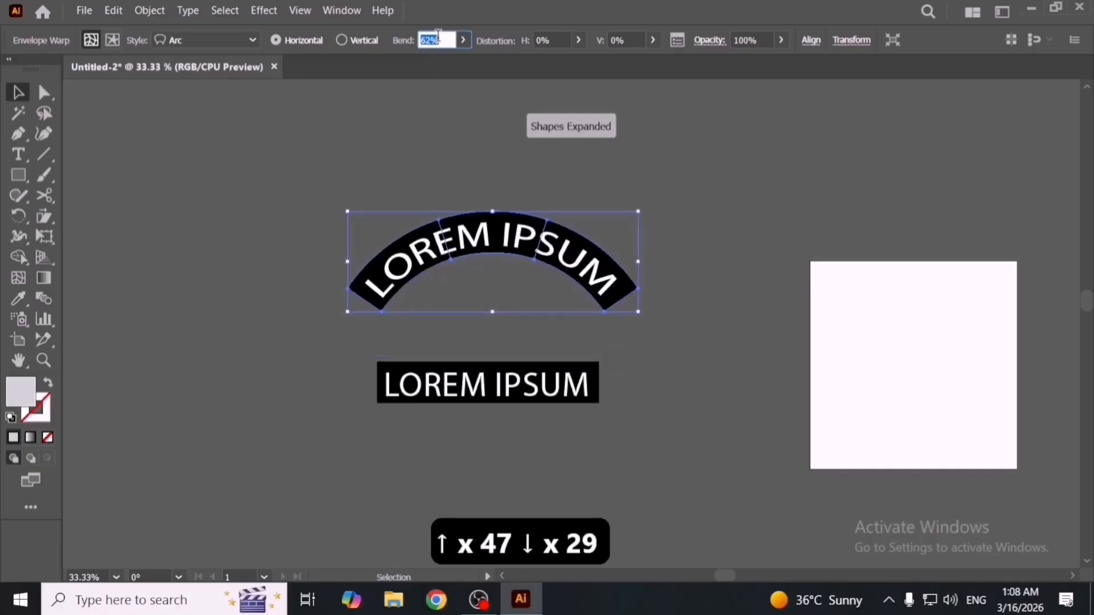
pyautogui.press('Down')
pyautogui.press('Down')
pyautogui.press('Down')
pyautogui.press('Down')
pyautogui.press('Down')
pyautogui.press('Down')
pyautogui.press('Down')
pyautogui.click(532, 227)
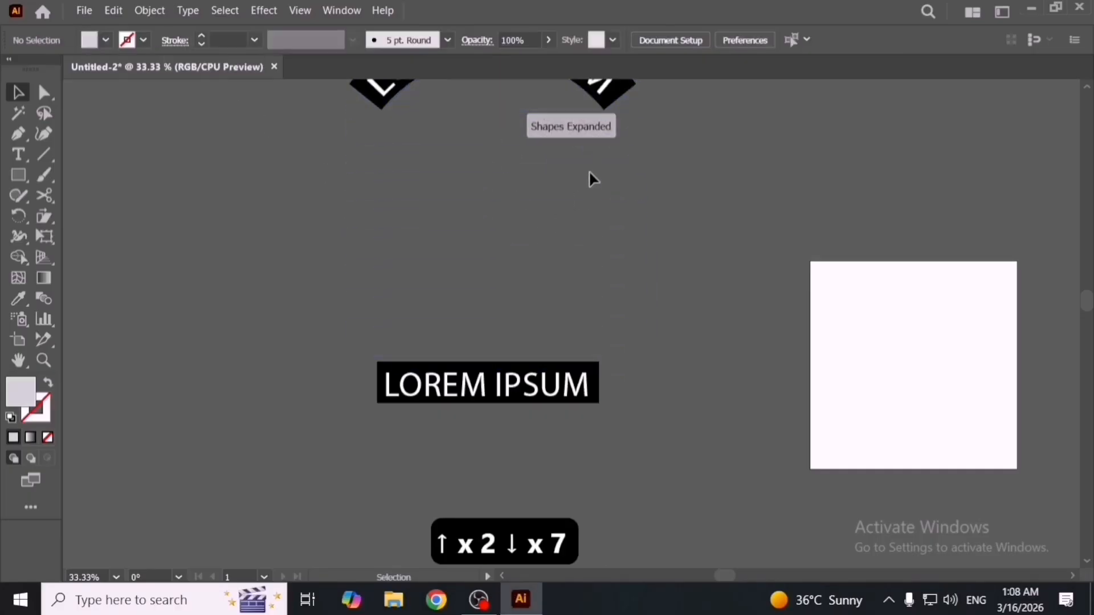
# Reposition the arc-shaped banner so it sits above the plain LOREM IPSUM banner with a small gap.
pyautogui.moveTo(606, 102); pyautogui.dragTo(595, 300)
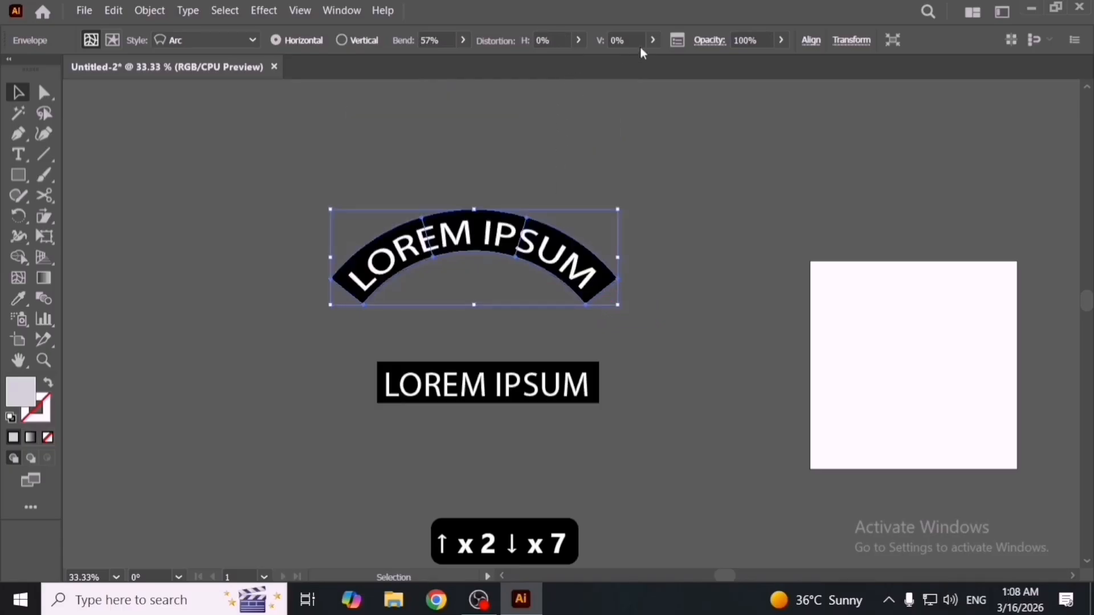
pyautogui.moveTo(537, 276); pyautogui.dragTo(587, 285)
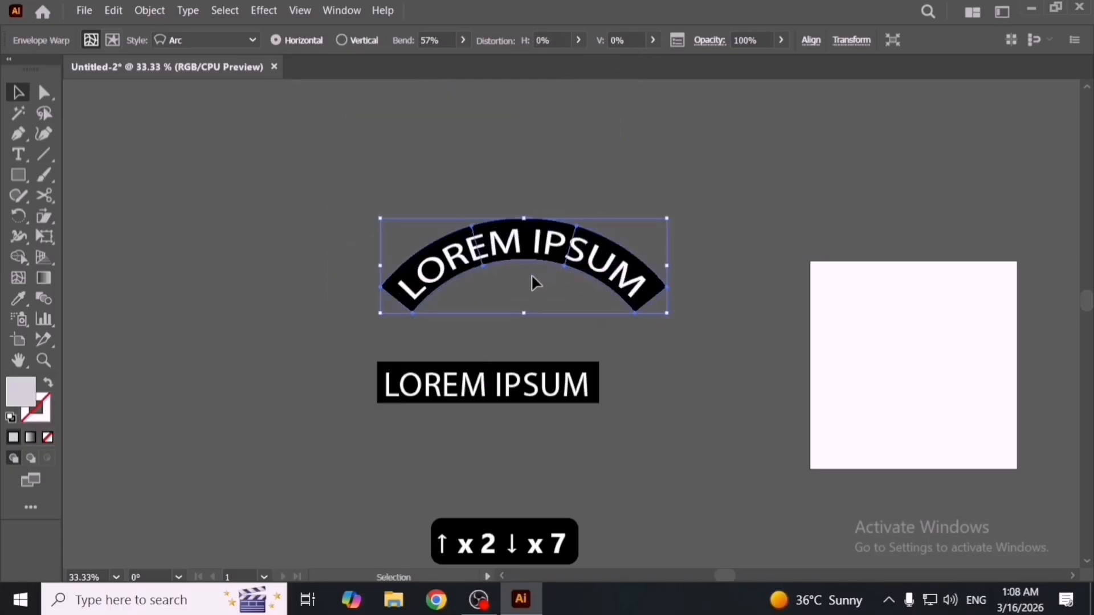
pyautogui.scroll(2, 518, 317)
pyautogui.moveTo(600, 237); pyautogui.dragTo(506, 290)
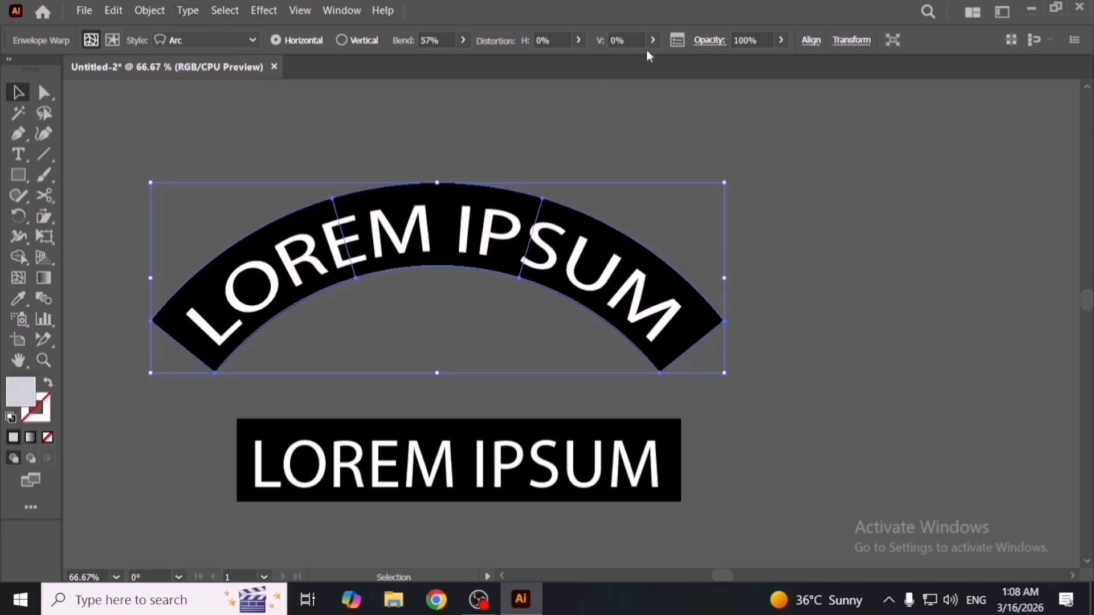
# Release the Arc envelope, move the leftover arc mesh aside and delete it, and select the restored upper banner.
pyautogui.click(150, 10)
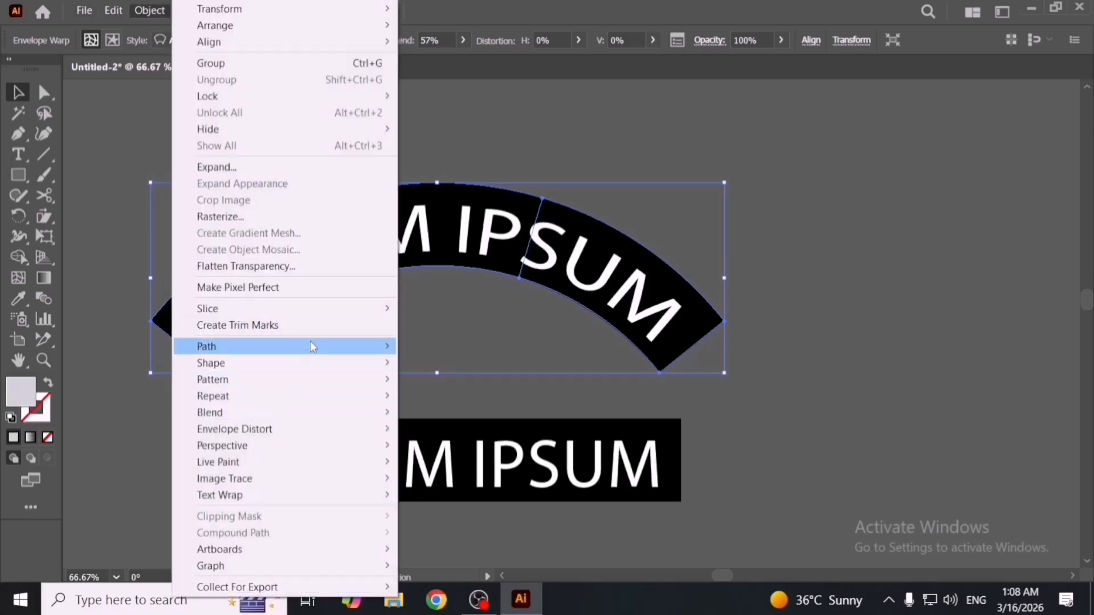
pyautogui.moveTo(311, 344)
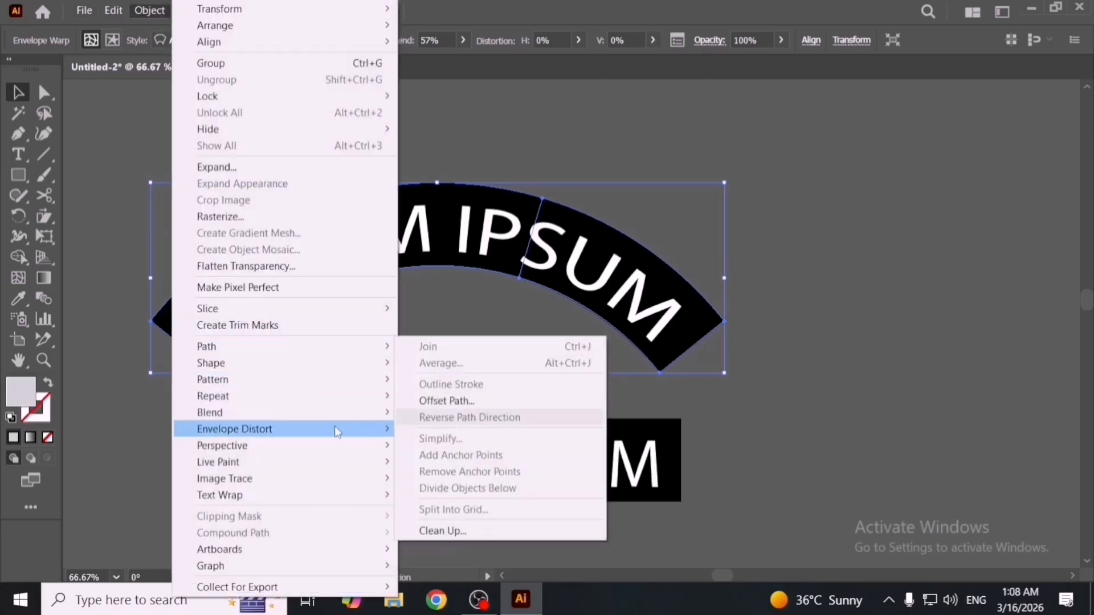
pyautogui.moveTo(336, 429)
pyautogui.click(465, 479)
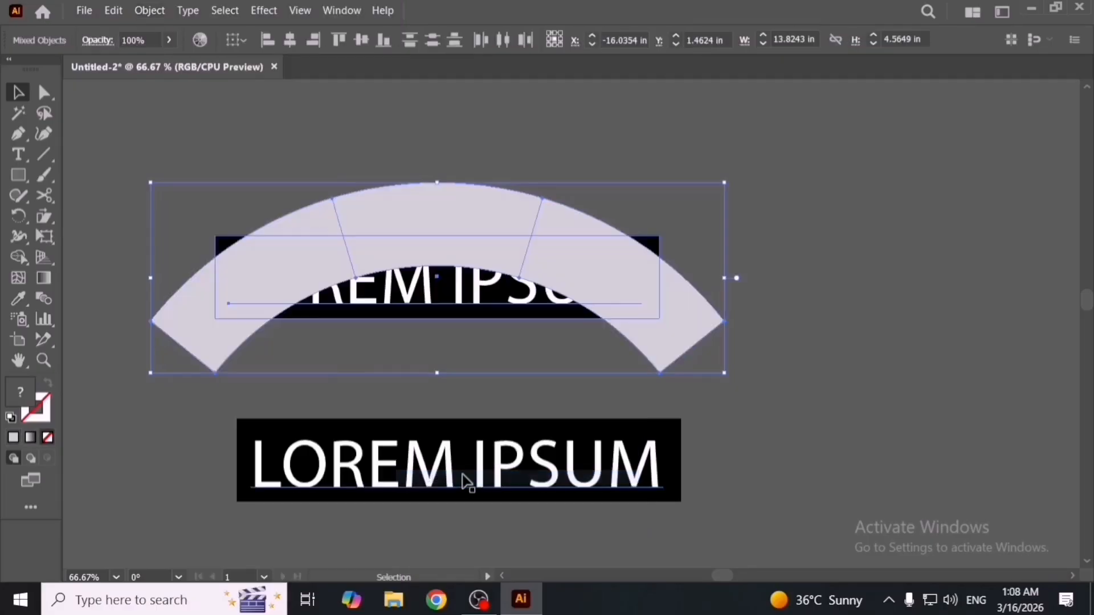
pyautogui.click(788, 374)
pyautogui.moveTo(682, 318); pyautogui.dragTo(811, 480)
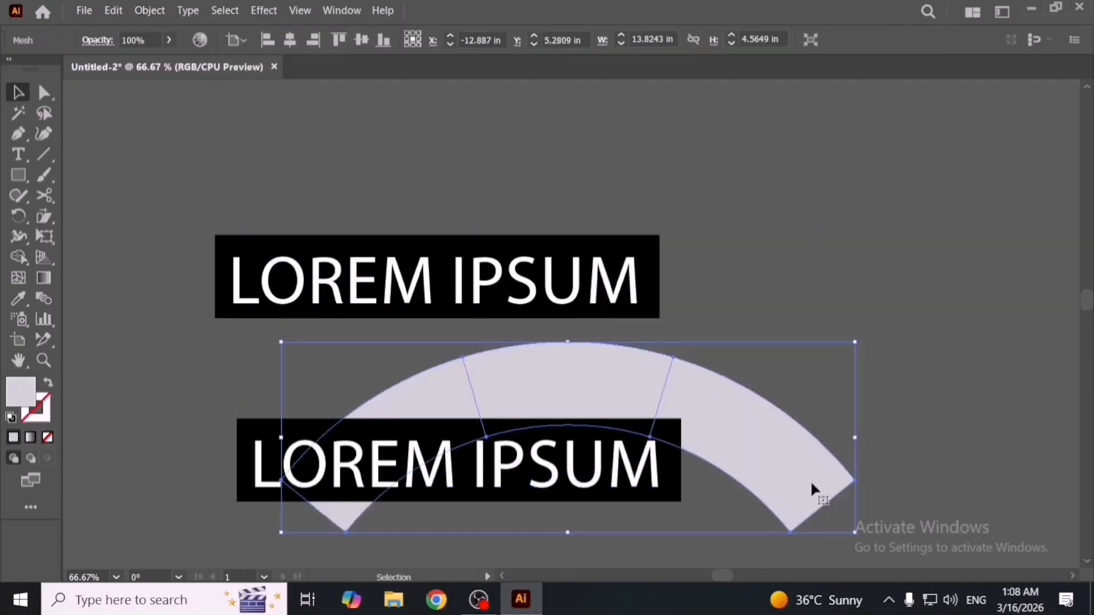
pyautogui.press('Delete')
pyautogui.click(307, 249)
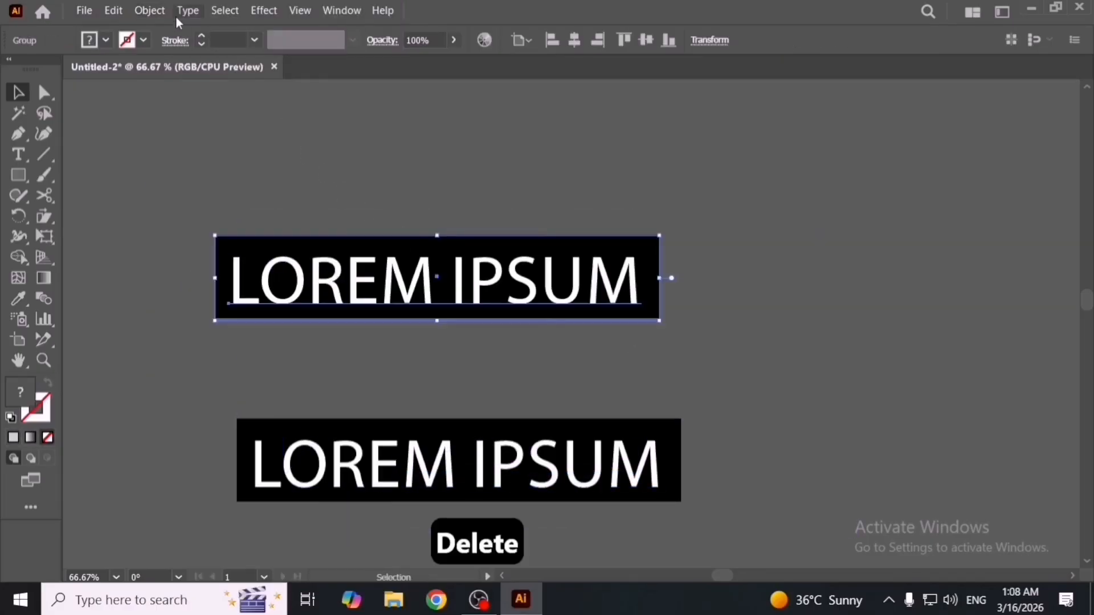
pyautogui.click(156, 12)
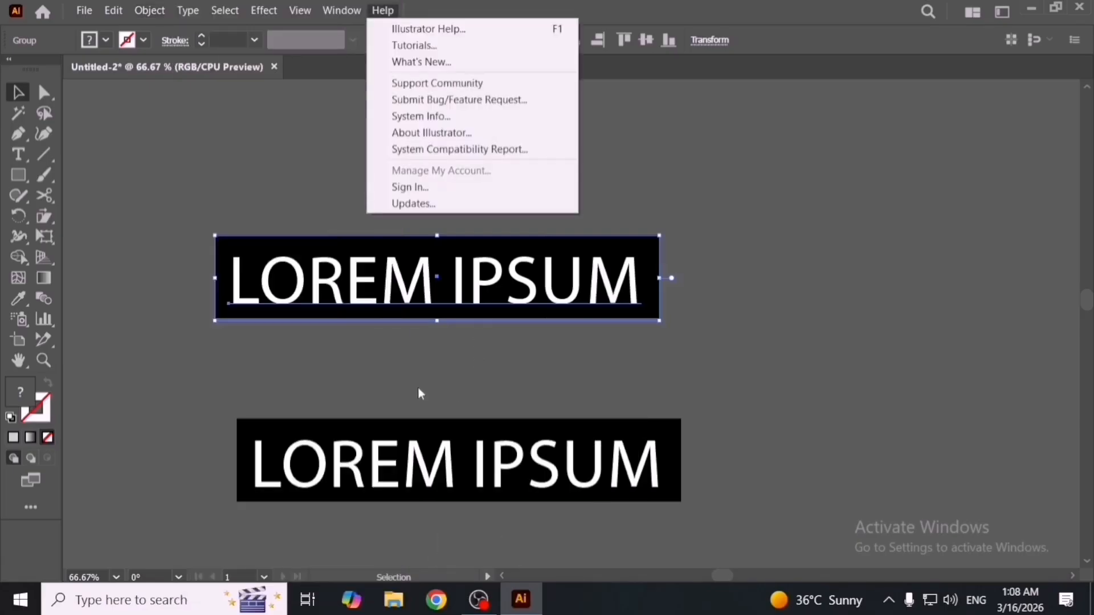
pyautogui.moveTo(150, 10)
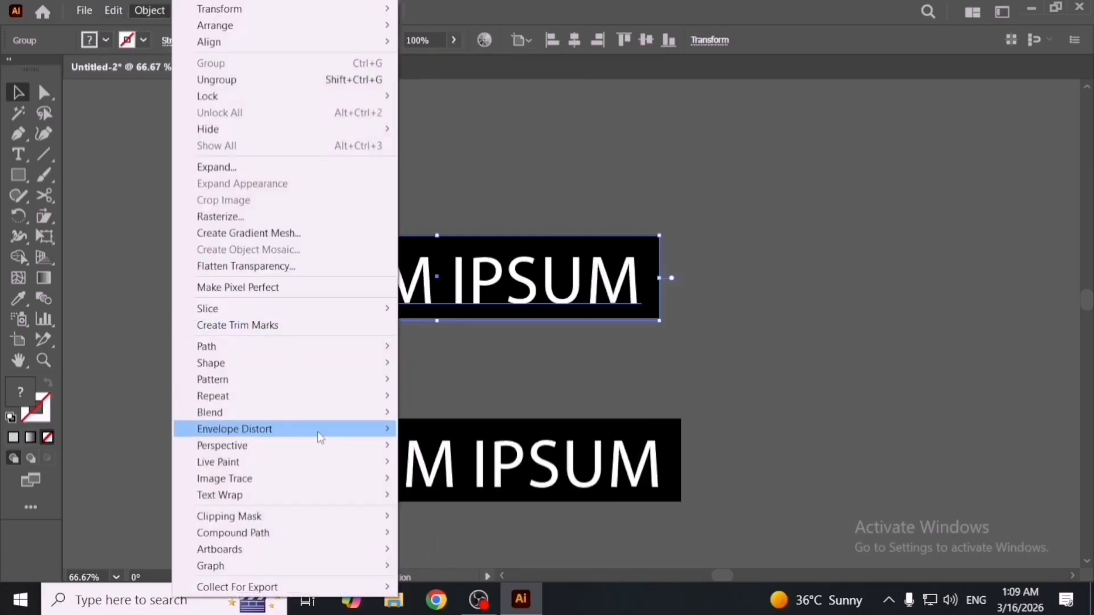
pyautogui.moveTo(322, 439)
pyautogui.click(458, 429)
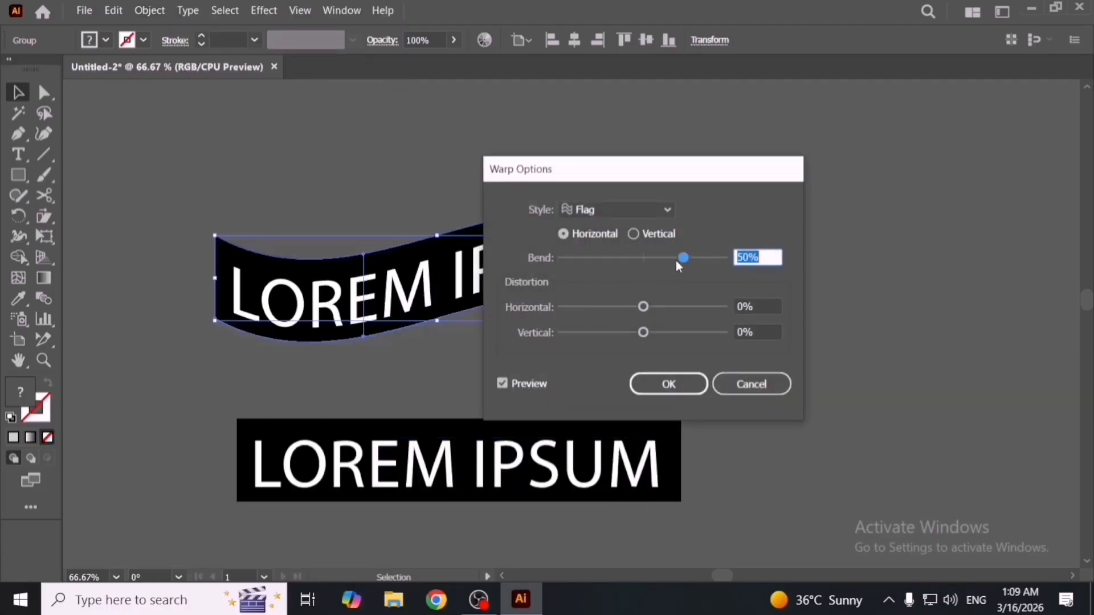
pyautogui.moveTo(681, 174); pyautogui.dragTo(796, 132)
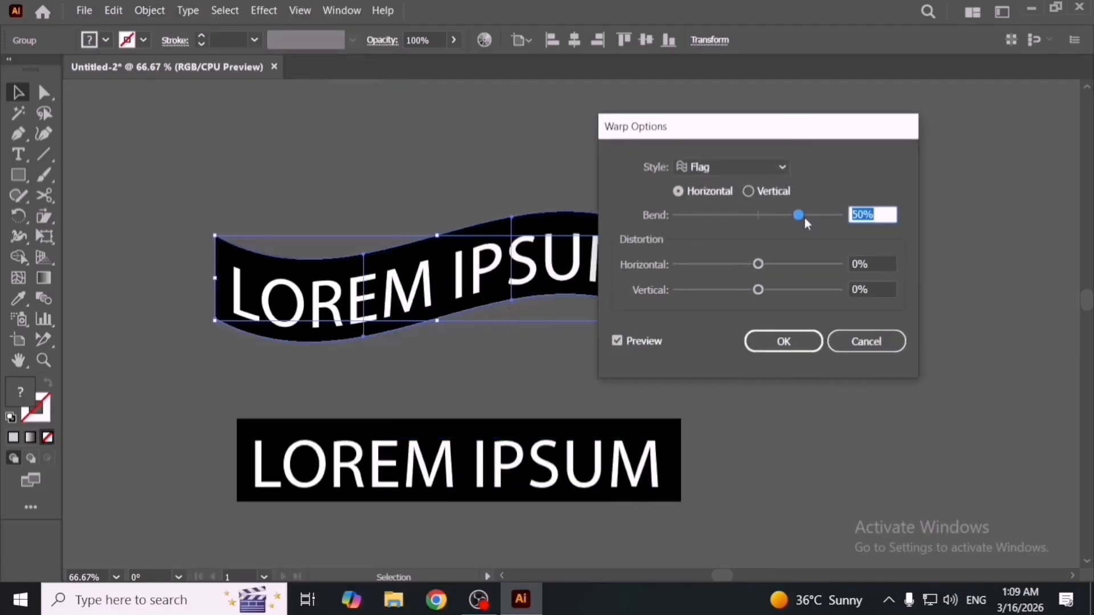
pyautogui.moveTo(804, 217); pyautogui.dragTo(815, 214)
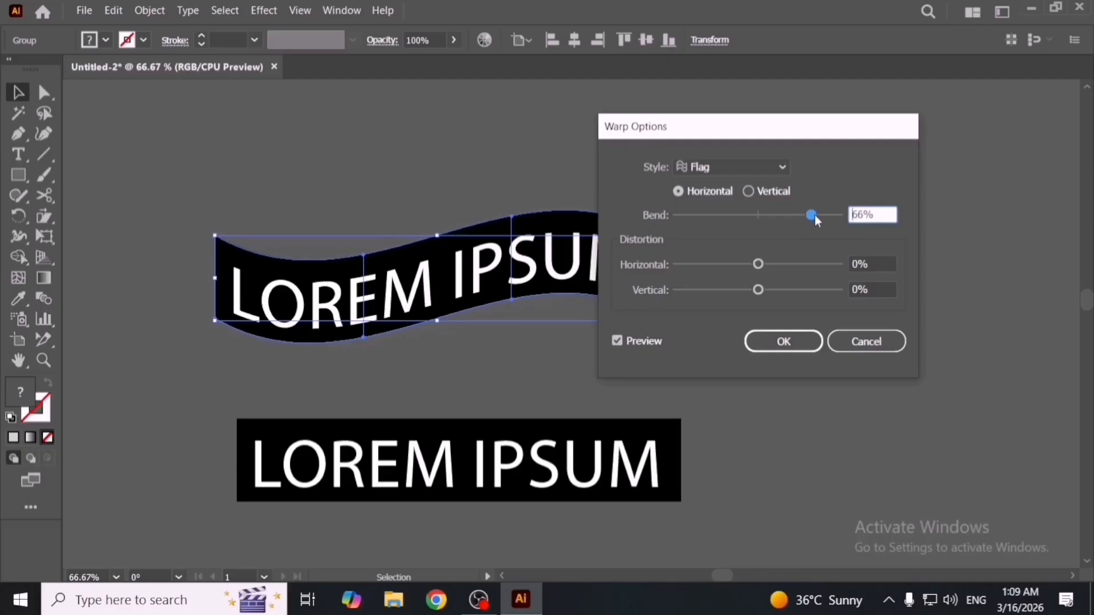
pyautogui.click(861, 343)
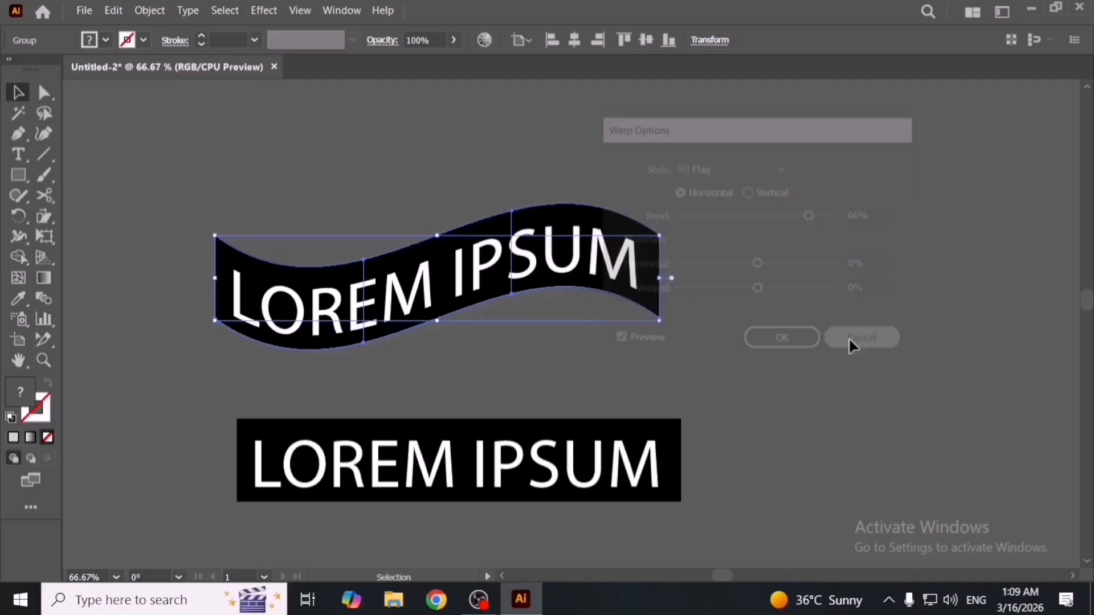
# Apply an Envelope Distort warp to the upper banner with the horizontal Flag style and a 50% bend.
pyautogui.click(146, 11)
pyautogui.moveTo(295, 428)
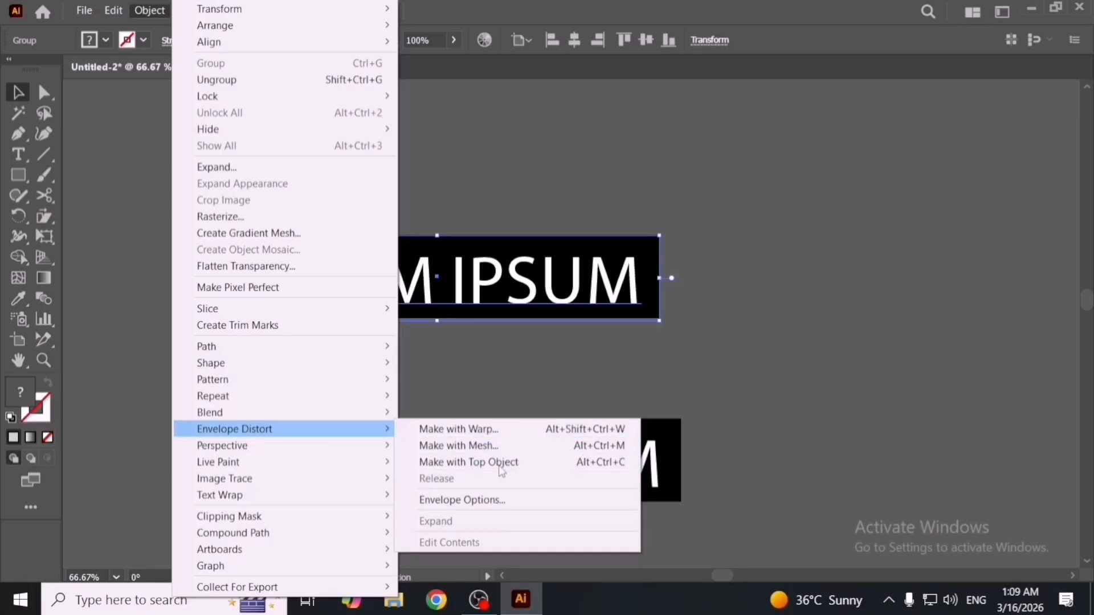
pyautogui.click(514, 430)
pyautogui.click(784, 341)
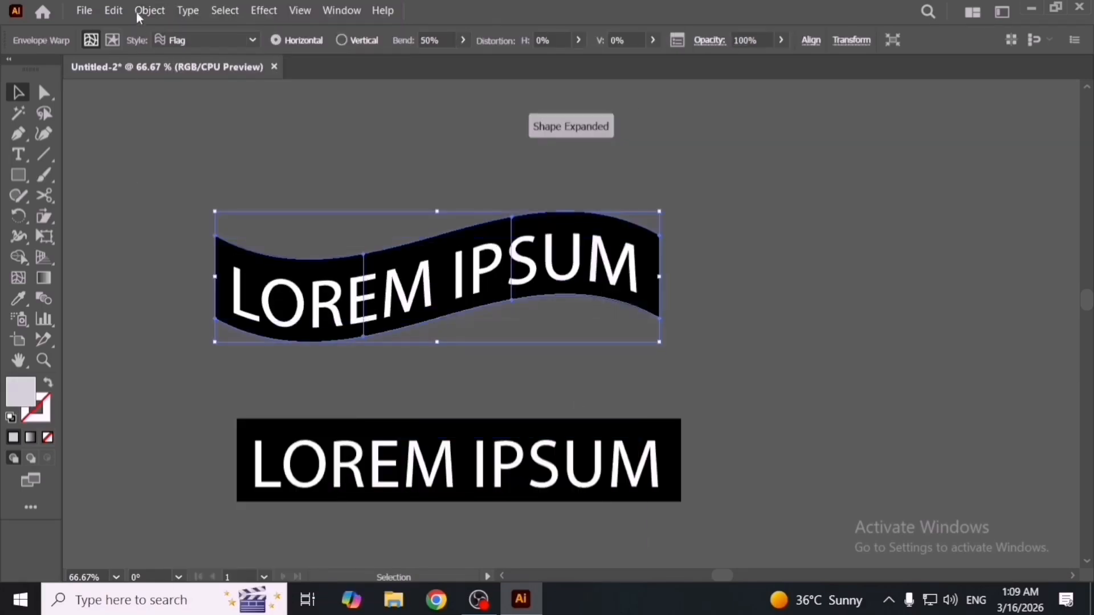
# Expand the flag-warped upper banner, align it above the plain LOREM IPSUM banner and deselect it.
pyautogui.click(150, 10)
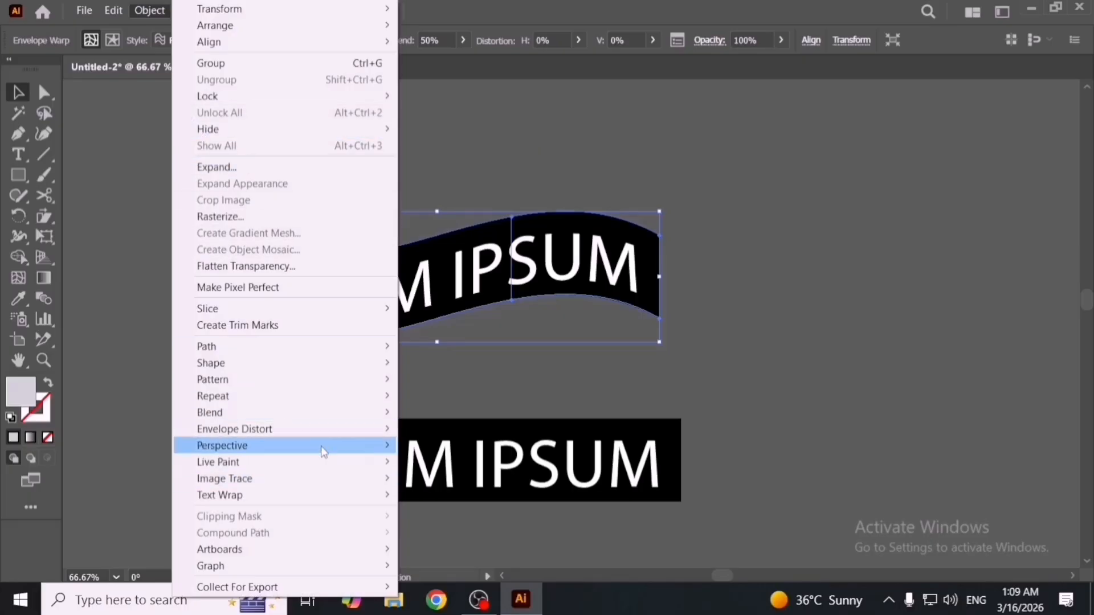
pyautogui.moveTo(334, 428)
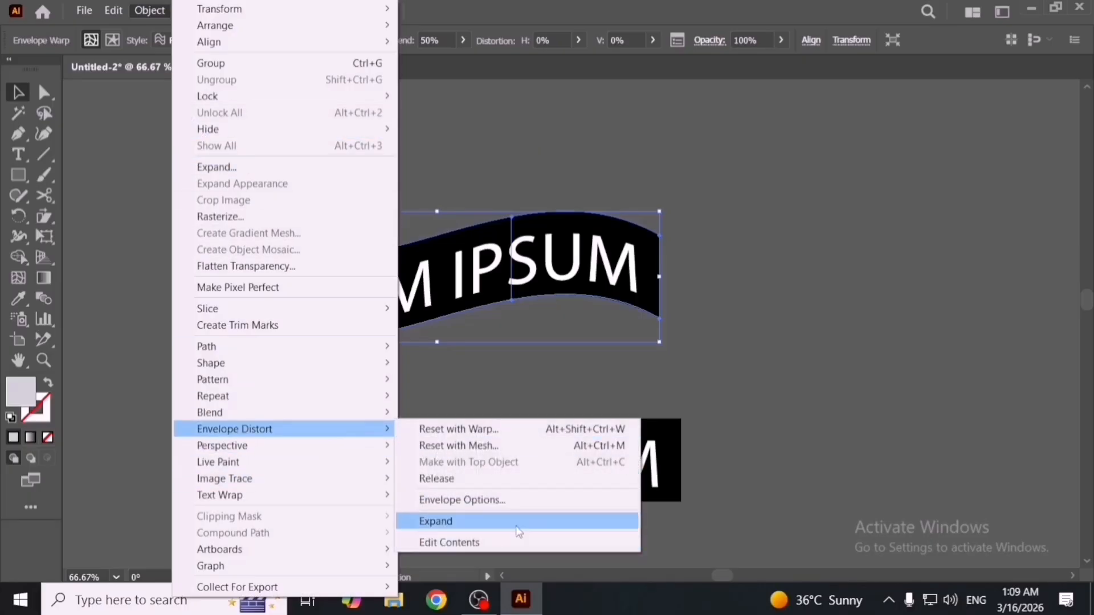
pyautogui.click(490, 521)
pyautogui.moveTo(547, 281); pyautogui.dragTo(569, 285)
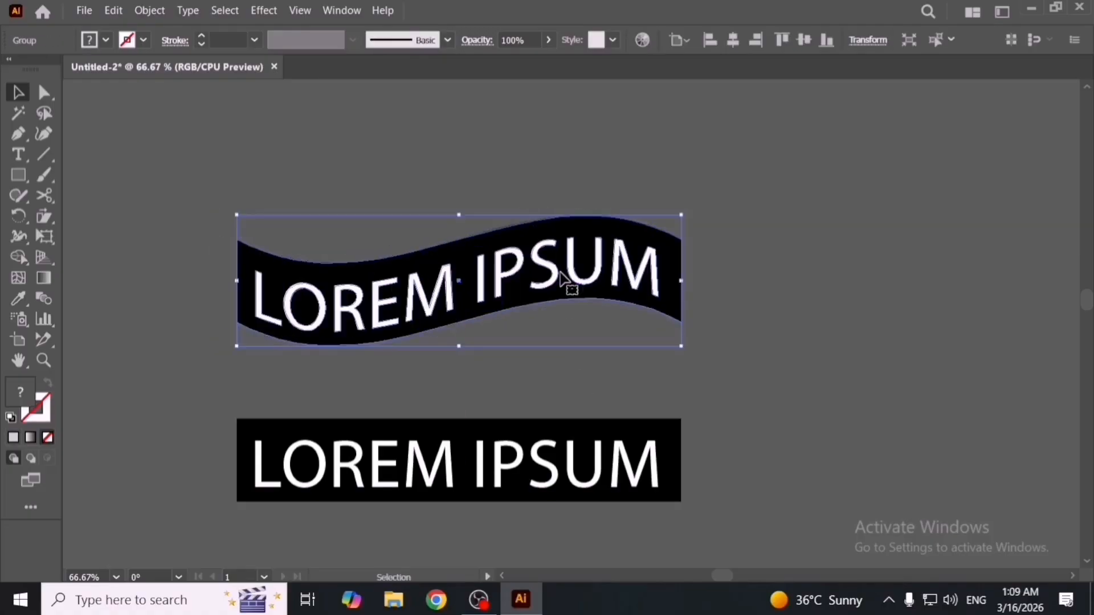
pyautogui.click(488, 357)
pyautogui.moveTo(238, 424); pyautogui.dragTo(749, 502)
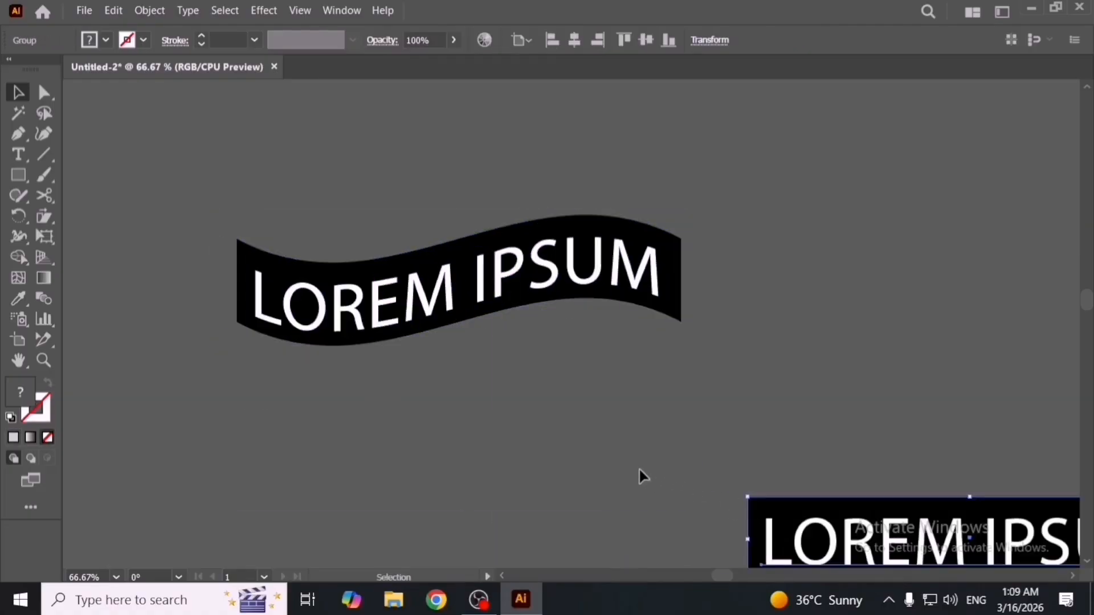
pyautogui.hotkey('ctrl', 'z')
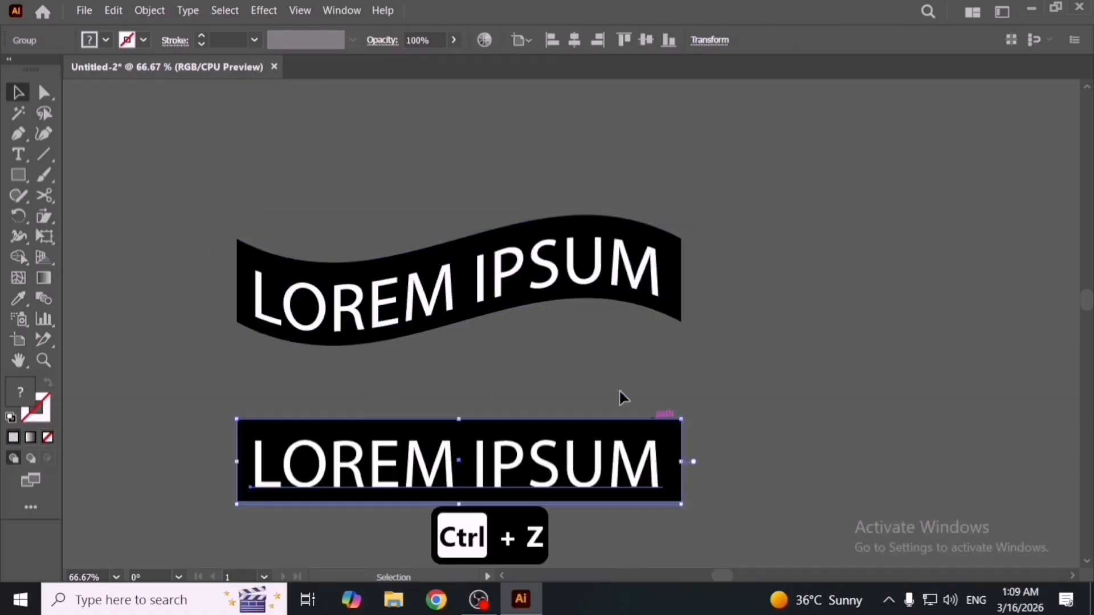
pyautogui.click(158, 12)
pyautogui.moveTo(307, 431)
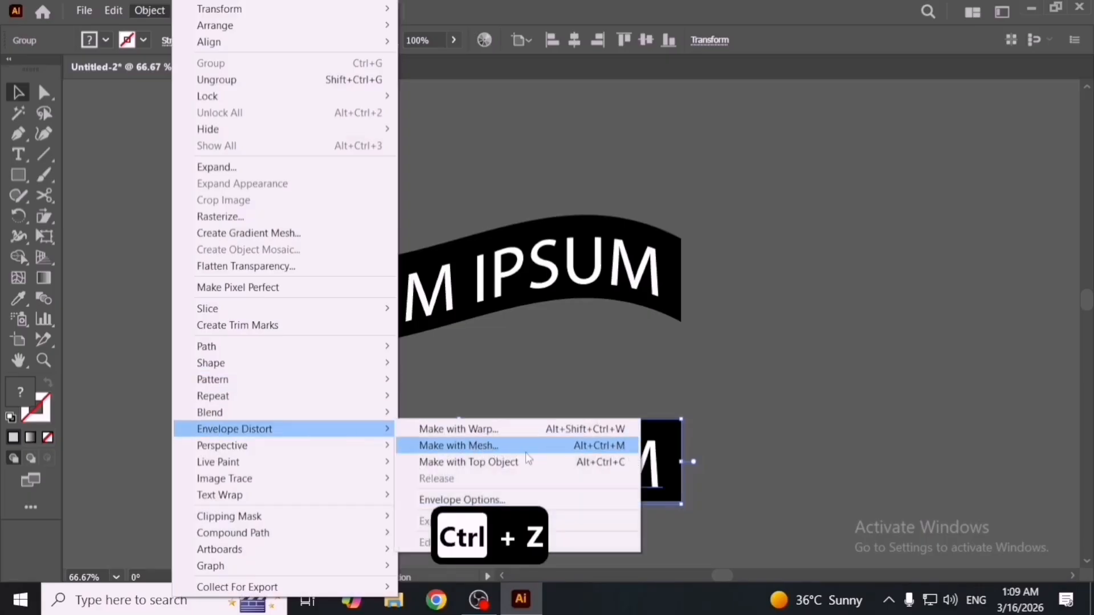
pyautogui.click(581, 374)
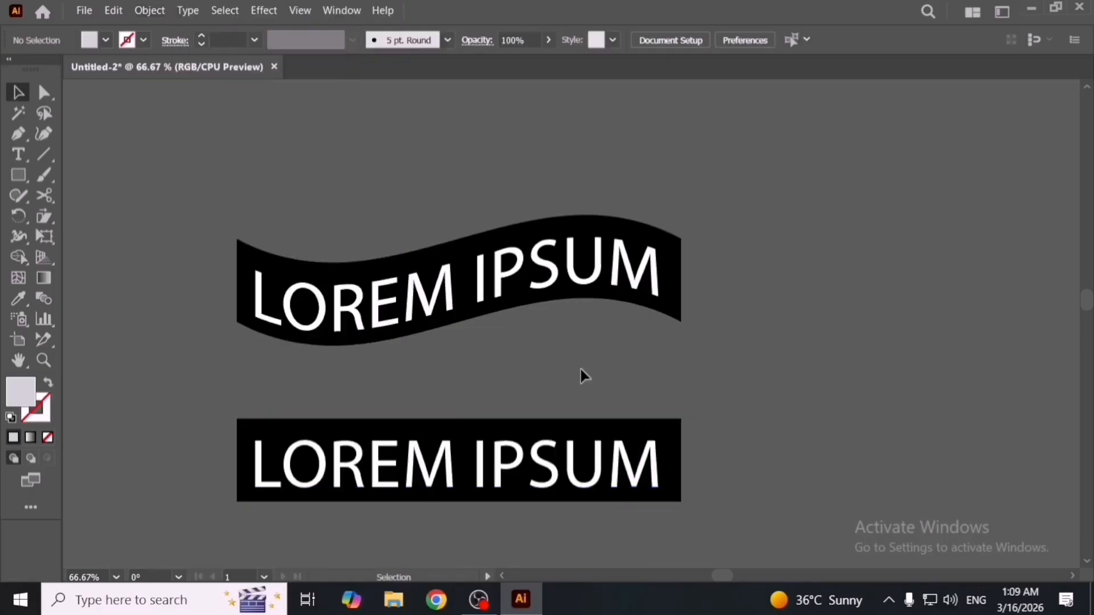
# Draw a light grey rectangle in the empty space to the right of the two banners.
pyautogui.click(22, 176)
pyautogui.moveTo(775, 247); pyautogui.dragTo(964, 402)
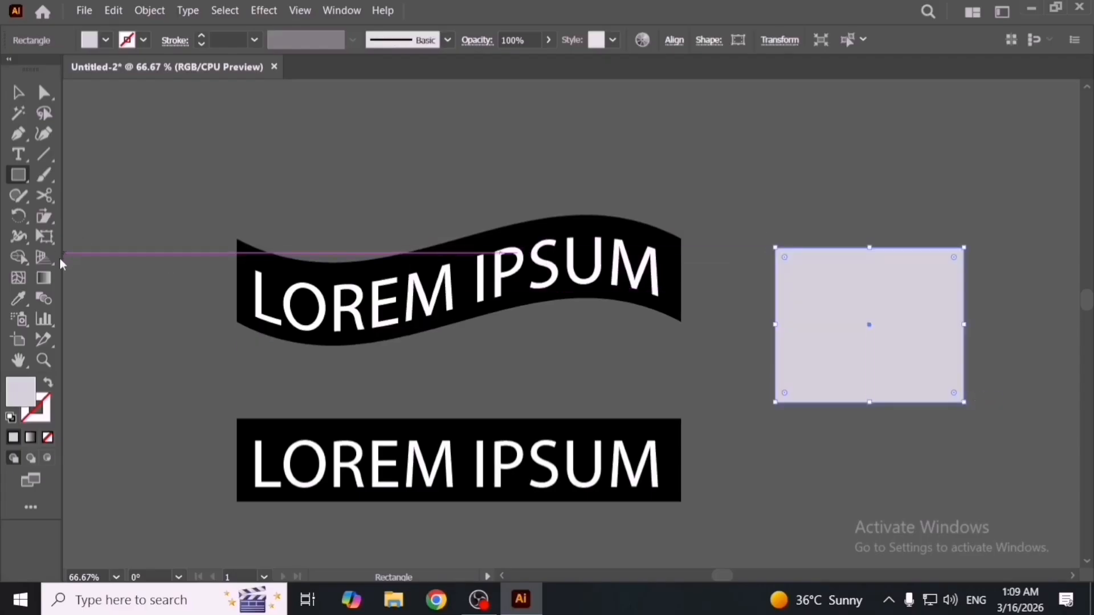
pyautogui.moveTo(746, 321); pyautogui.dragTo(659, 313)
pyautogui.press('v')
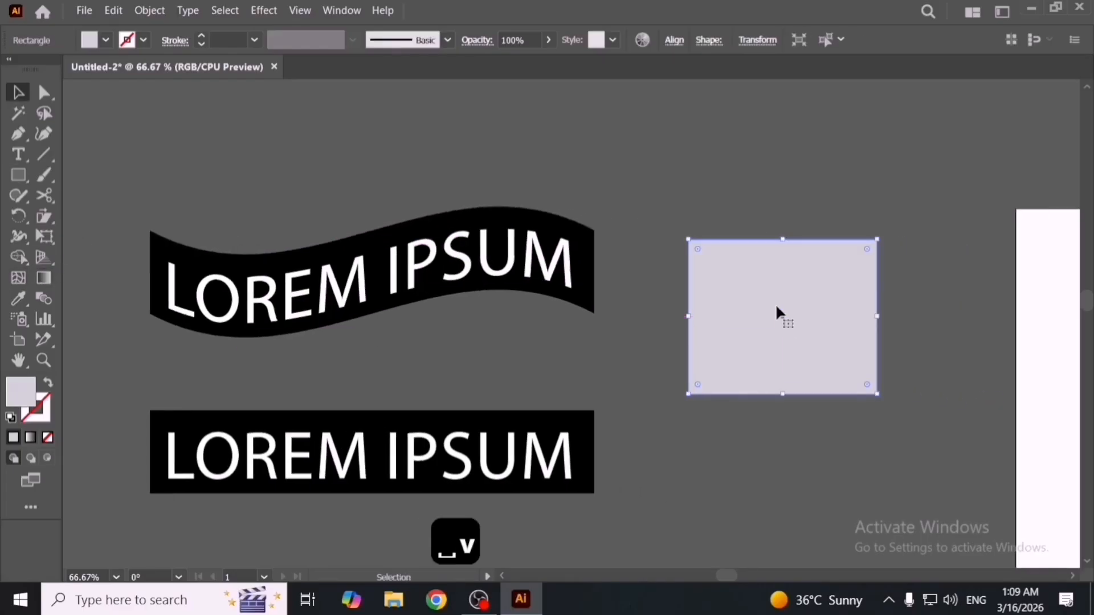
# Apply an Envelope Distort mesh with 4 rows and 4 columns to the light grey rectangle.
pyautogui.click(150, 11)
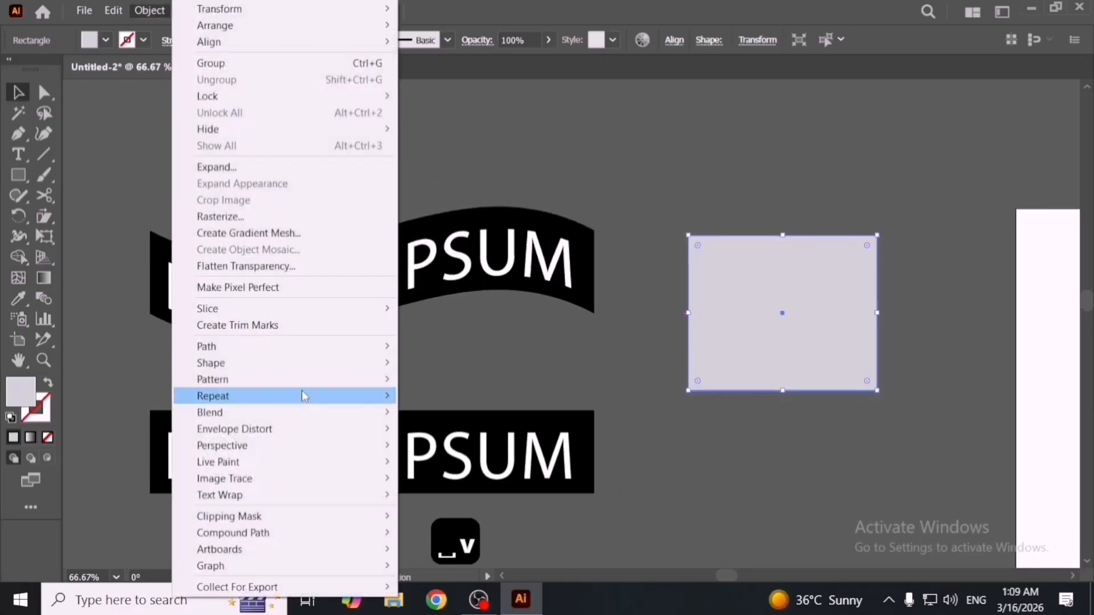
pyautogui.moveTo(342, 433)
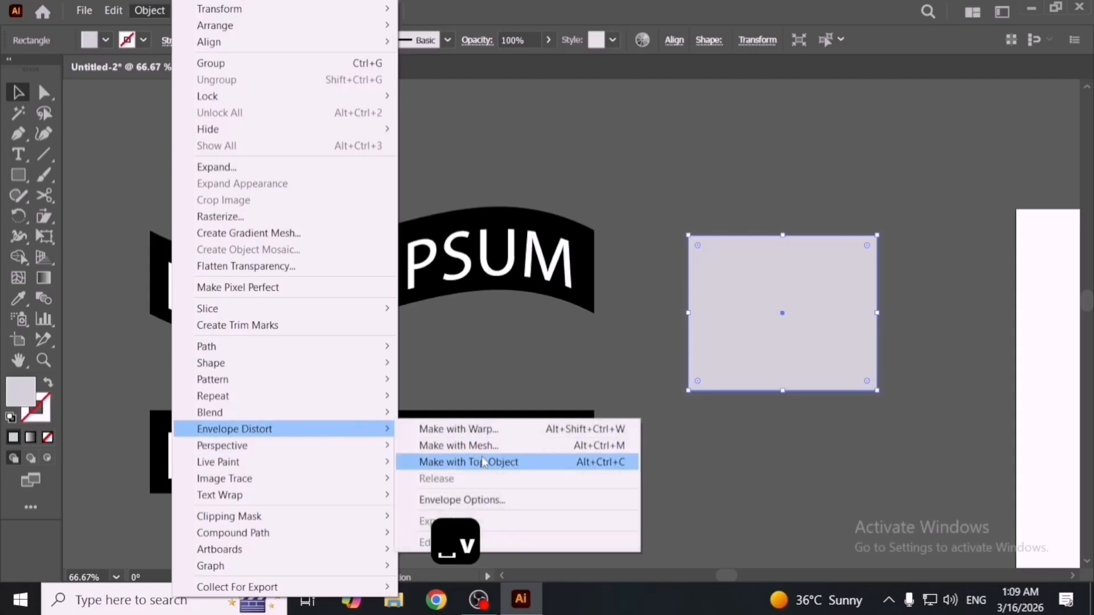
pyautogui.click(473, 446)
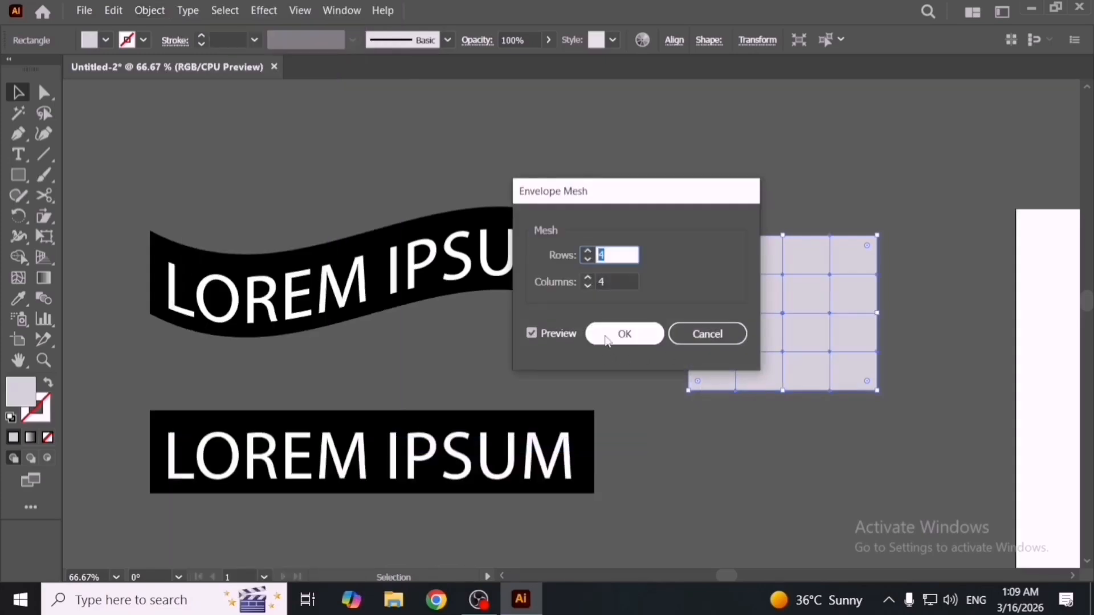
pyautogui.click(607, 339)
# Try to recolour the upper-left interior mesh point of the rectangle with a bright blue fill.
pyautogui.click(45, 92)
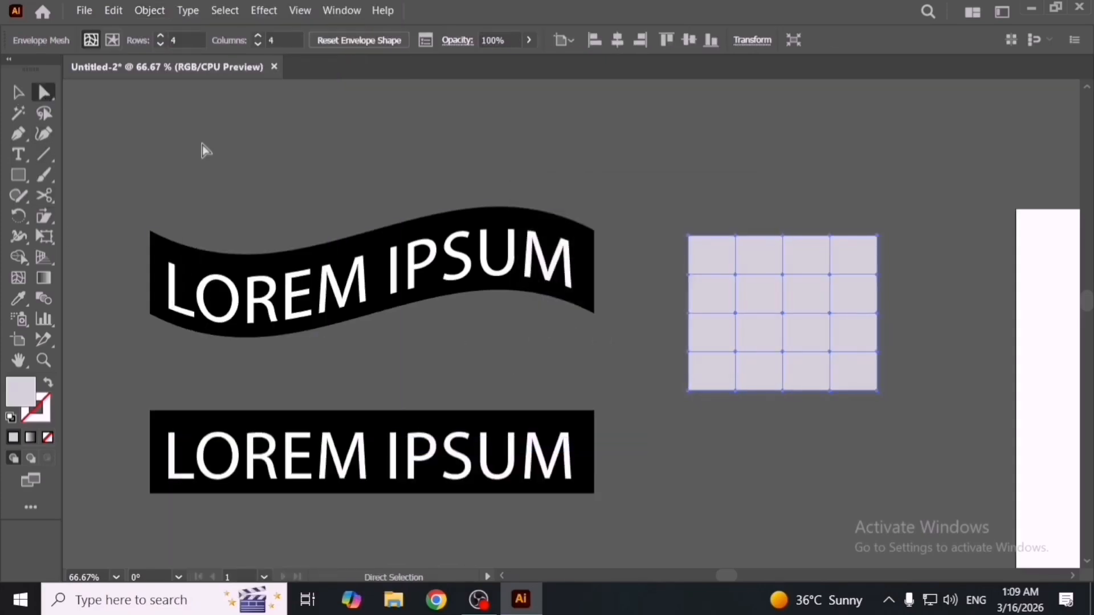
pyautogui.click(593, 355)
pyautogui.click(735, 275)
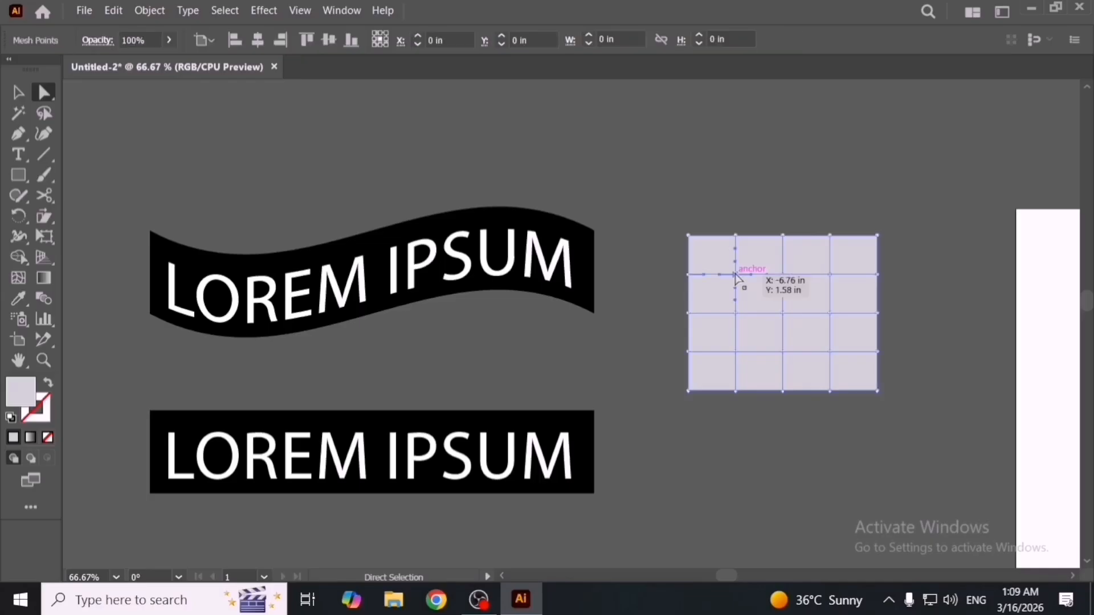
pyautogui.doubleClick(22, 401)
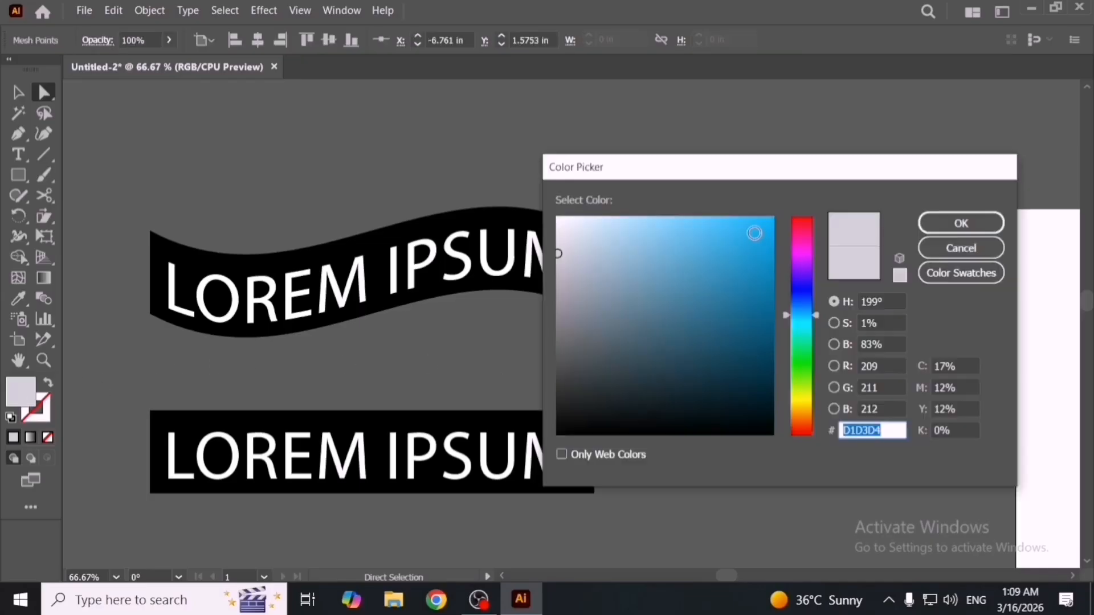
pyautogui.click(770, 222)
pyautogui.click(962, 224)
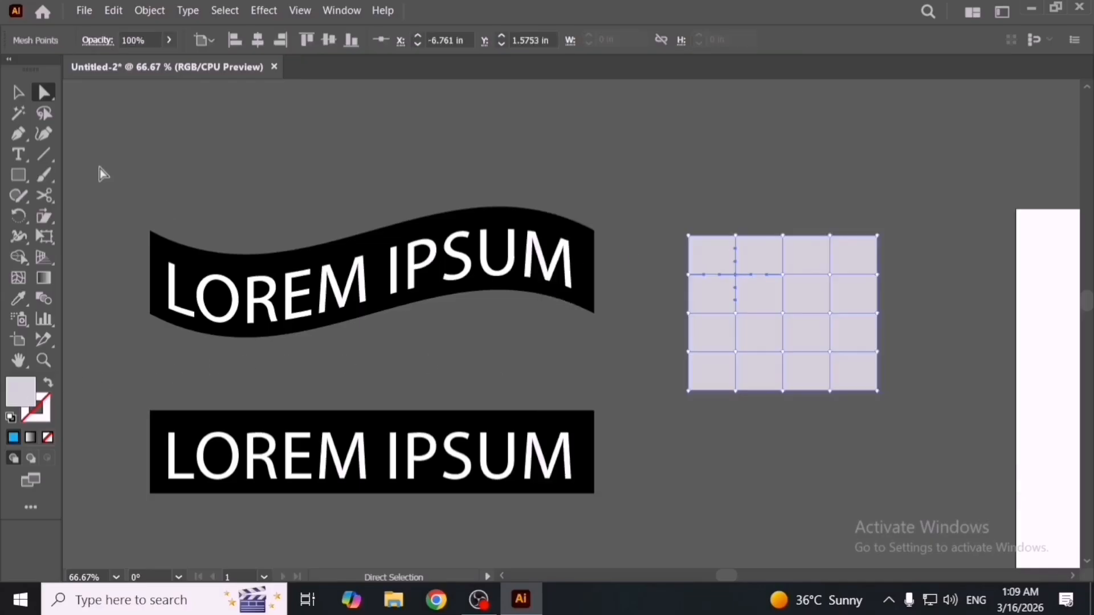
# Expand the rectangle's mesh envelope and move the expanded rectangle slightly downward.
pyautogui.click(17, 92)
pyautogui.click(149, 10)
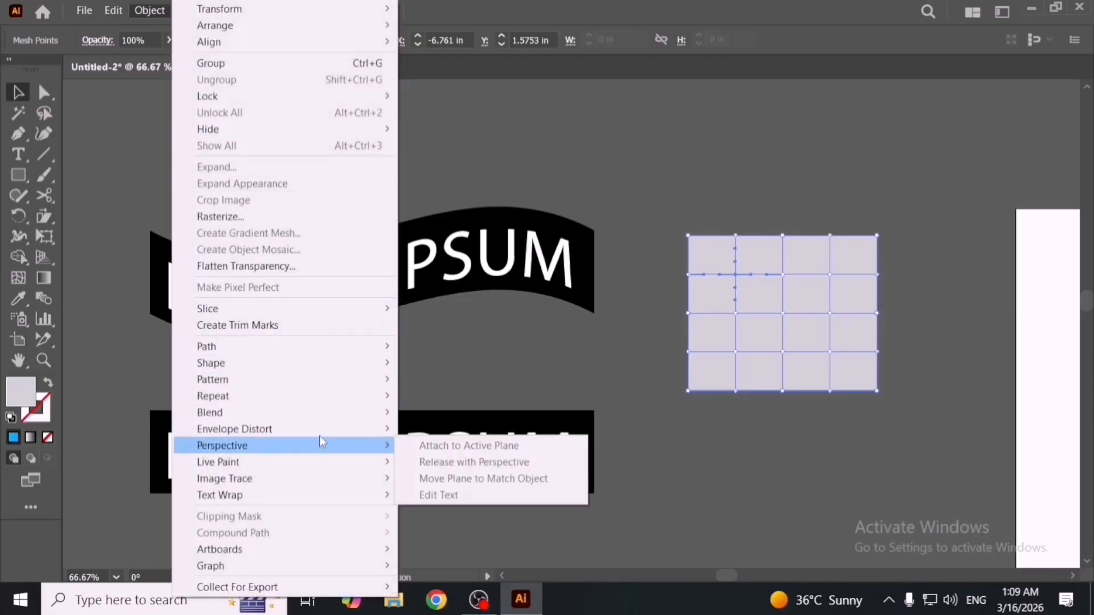
pyautogui.moveTo(336, 429)
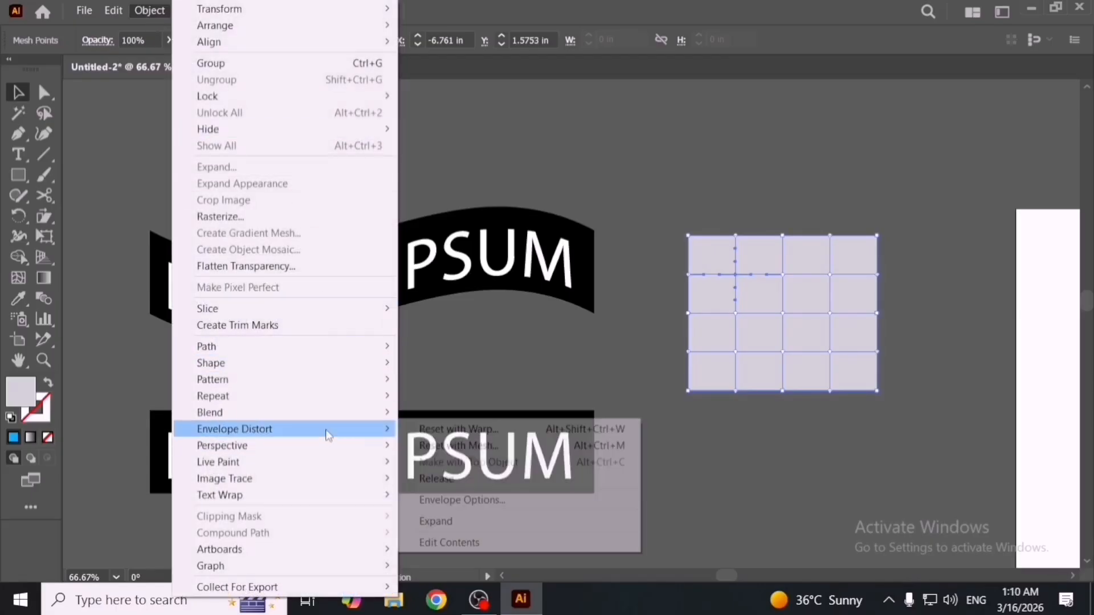
pyautogui.click(506, 517)
pyautogui.click(764, 415)
pyautogui.moveTo(763, 371); pyautogui.dragTo(762, 421)
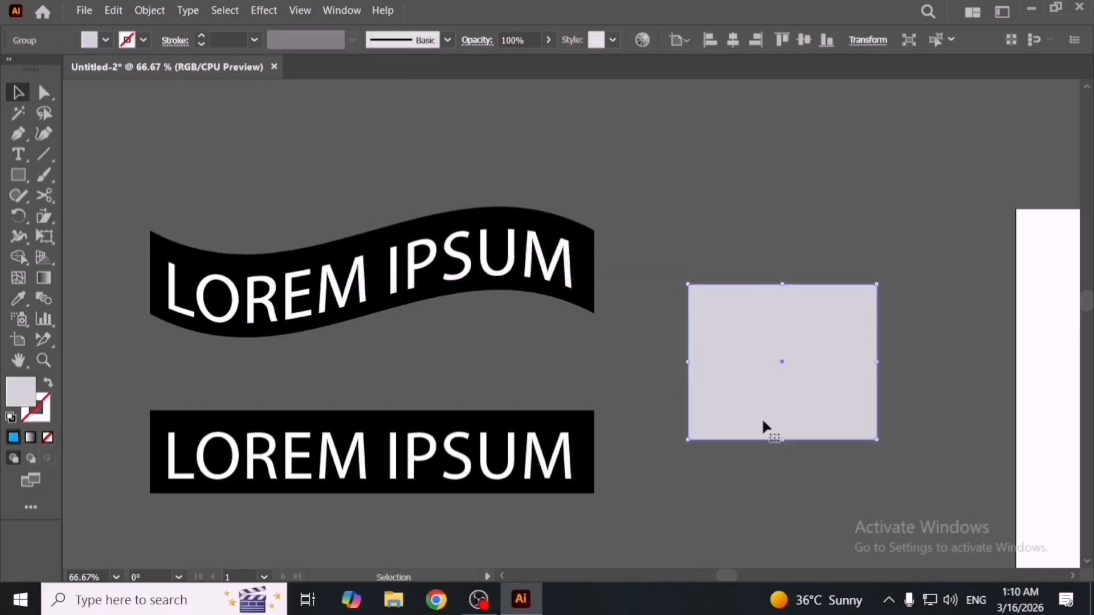
# Check the expanded rectangle in Outline view, return to Preview and delete the rectangle.
pyautogui.hotkey('ctrl', 'y')
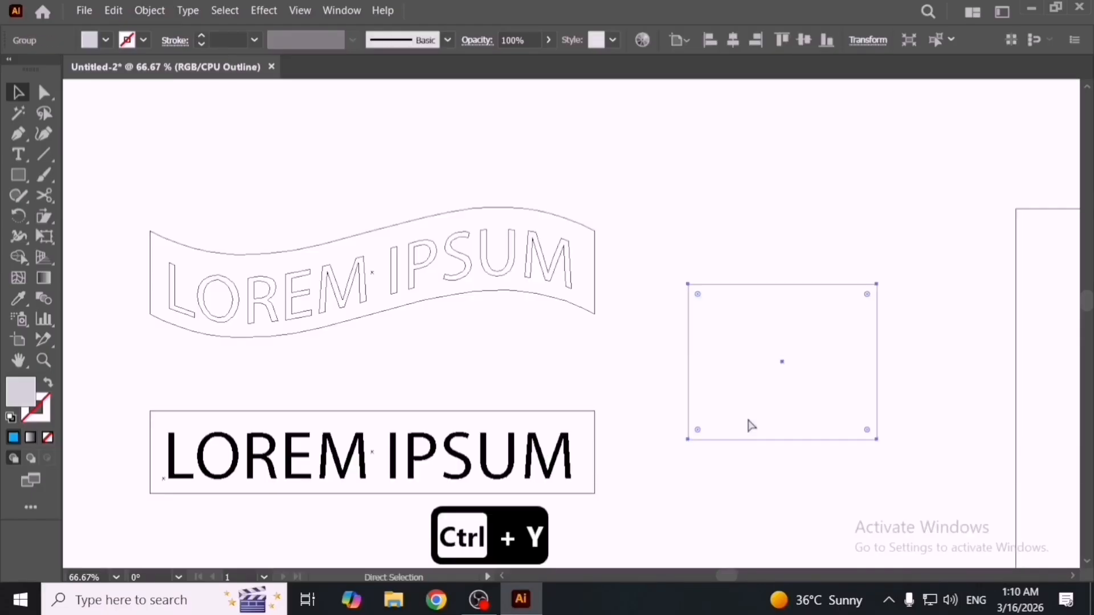
pyautogui.hotkey('ctrl', 'y')
pyautogui.moveTo(742, 396); pyautogui.dragTo(740, 360)
pyautogui.press('Delete')
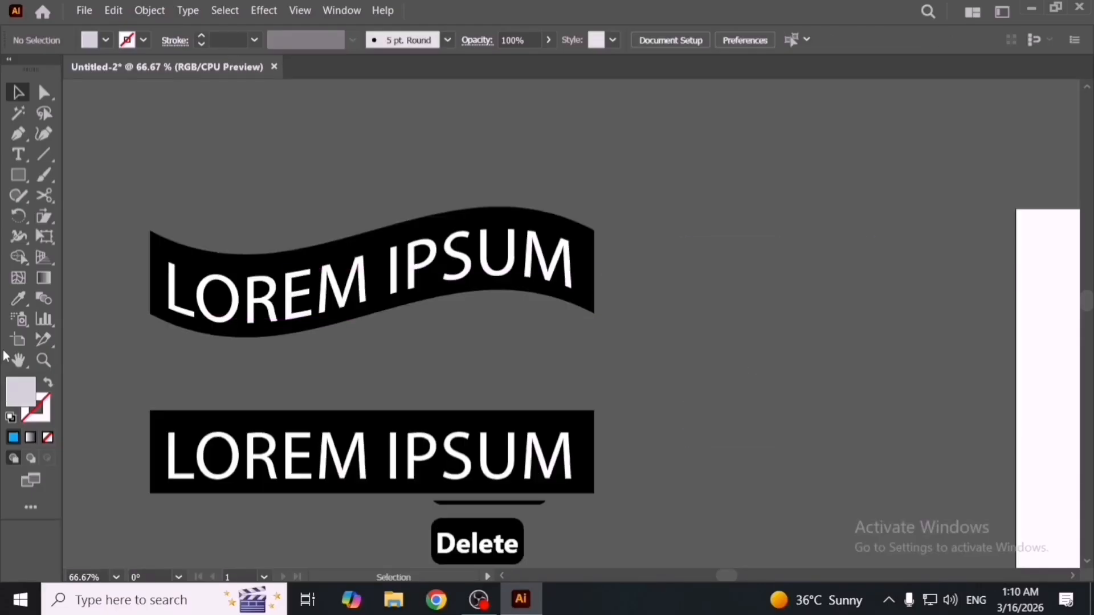
pyautogui.click(147, 13)
pyautogui.moveTo(276, 428)
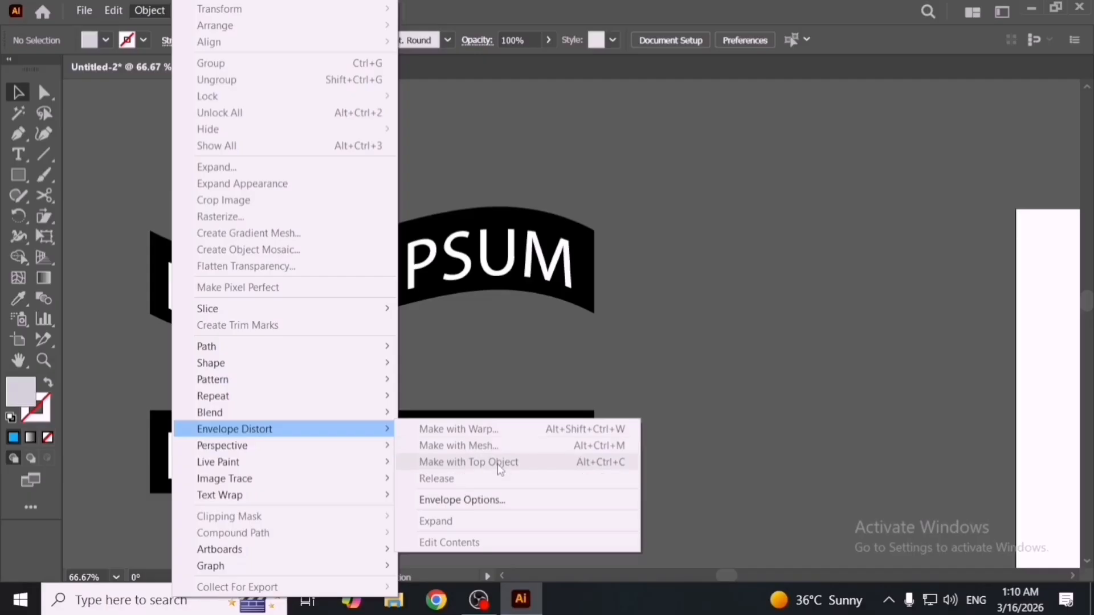
pyautogui.press('Escape')
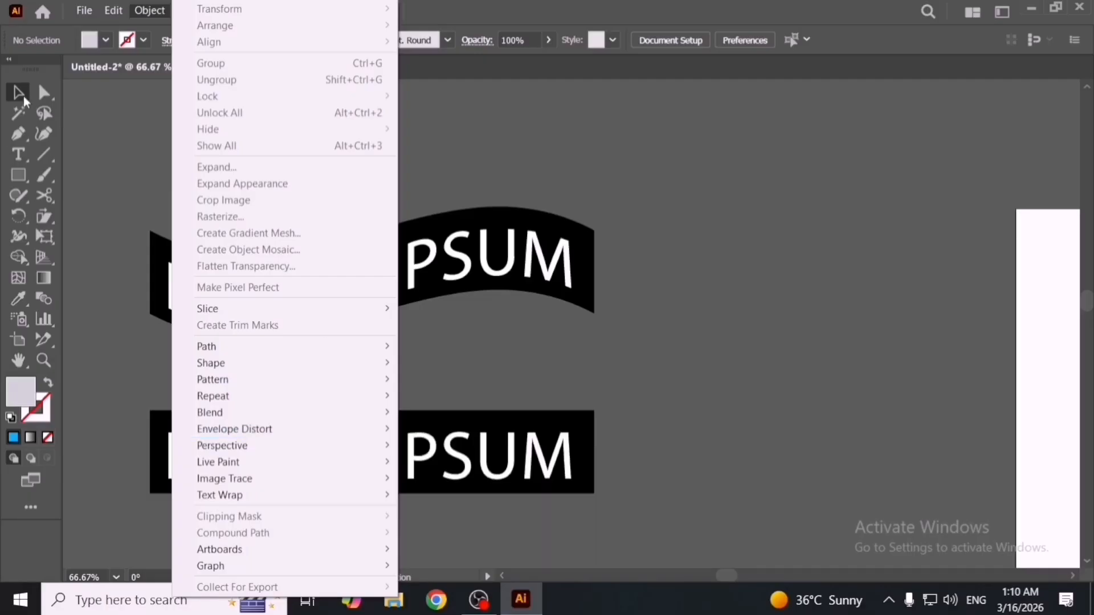
pyautogui.press('Escape')
# Select both LOREM IPSUM banners and delete them.
pyautogui.scroll(-4, 566, 371)
pyautogui.press('v')
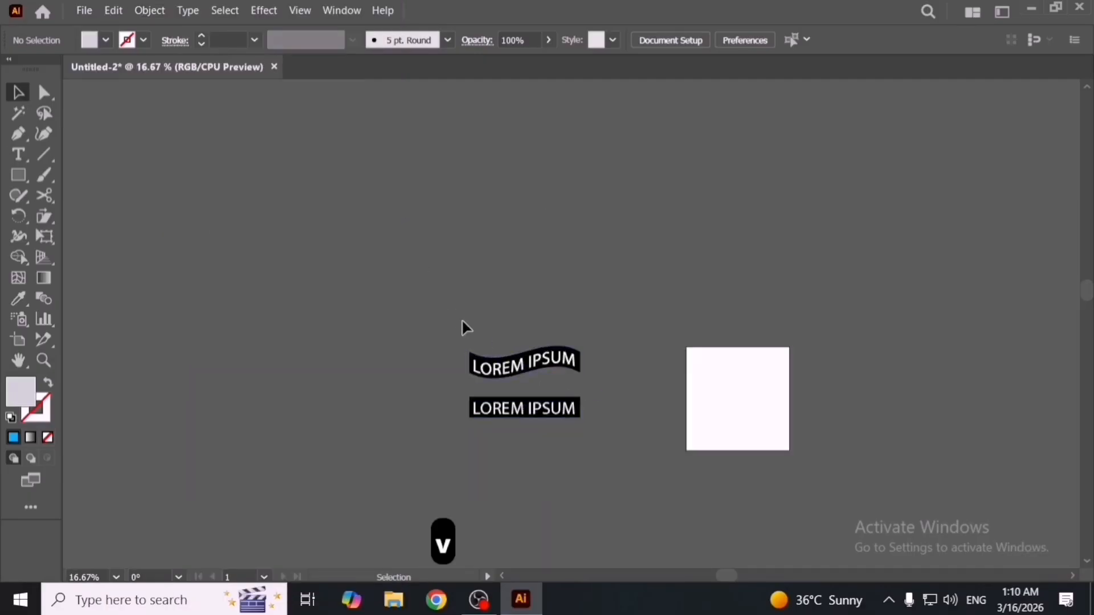
pyautogui.moveTo(461, 325); pyautogui.dragTo(641, 498)
pyautogui.press('Delete')
# Draw a wide light grey rectangle in the empty area to the left of the artboard and deselect it.
pyautogui.scroll(3, 566, 389)
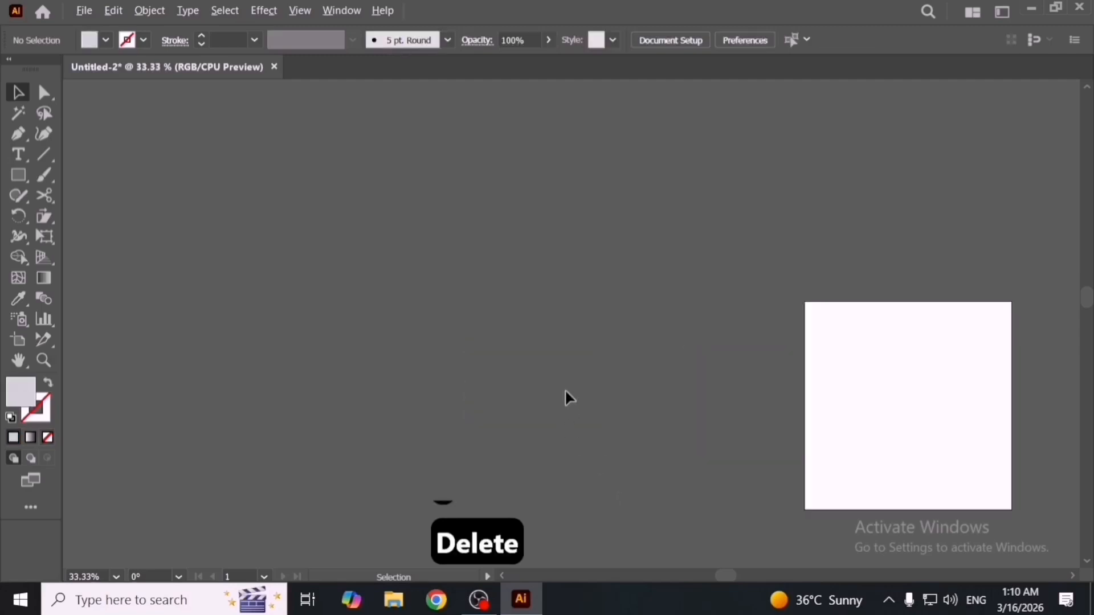
pyautogui.moveTo(20, 174); pyautogui.dragTo(97, 173)
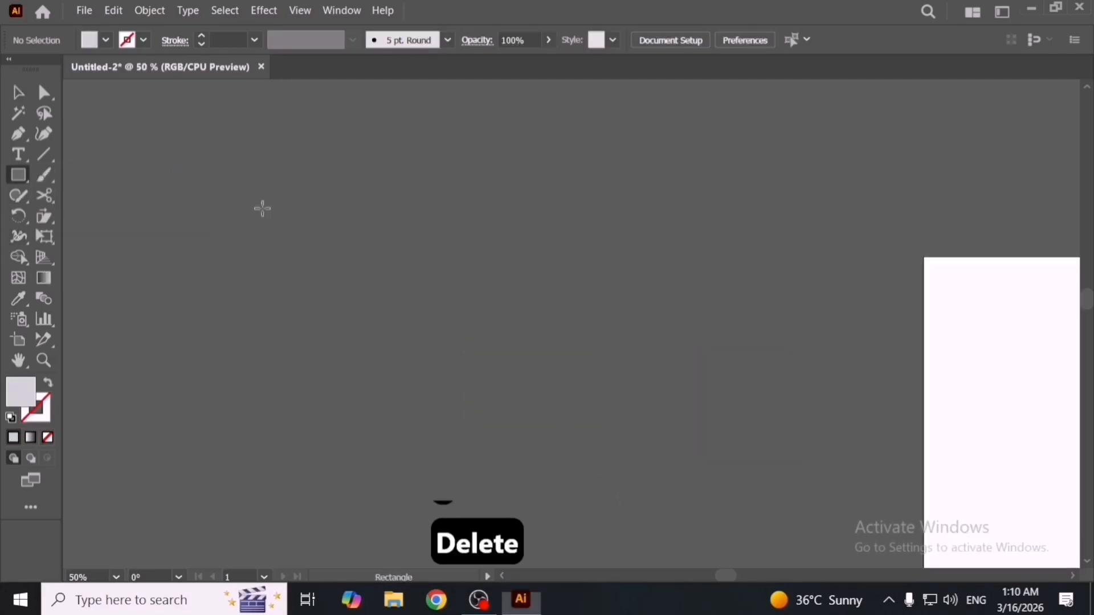
pyautogui.moveTo(309, 229); pyautogui.dragTo(687, 390)
pyautogui.press('v')
pyautogui.click(708, 462)
# Reshape the rectangle into a slanted quadrilateral tapering up to the right by moving its corner anchor points individually.
pyautogui.press('a')
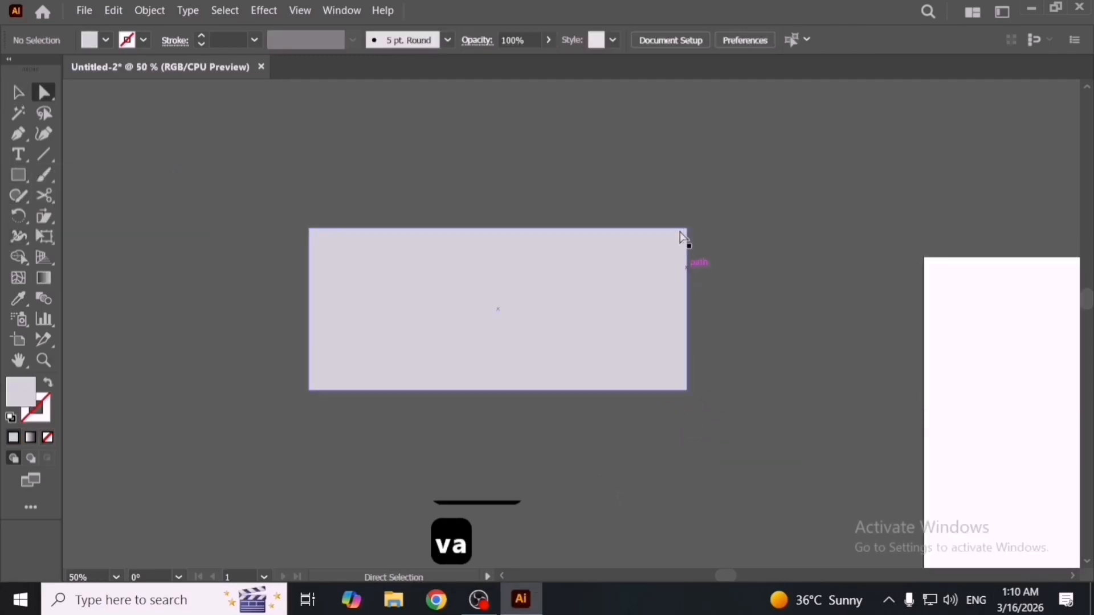
pyautogui.moveTo(686, 229); pyautogui.dragTo(592, 211)
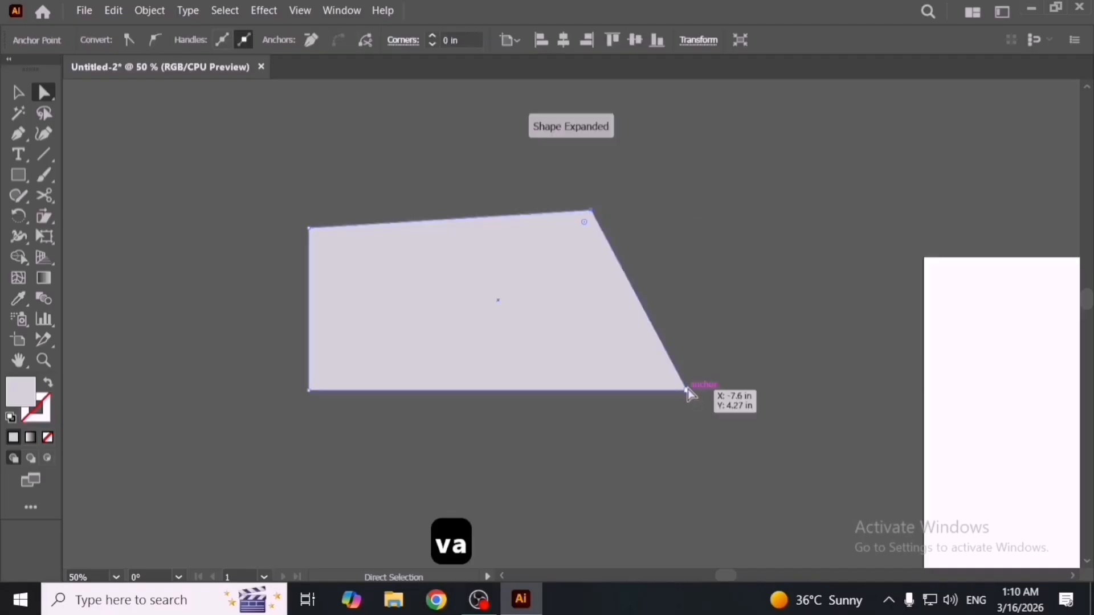
pyautogui.moveTo(688, 390); pyautogui.dragTo(681, 220)
pyautogui.scroll(2, 530, 417)
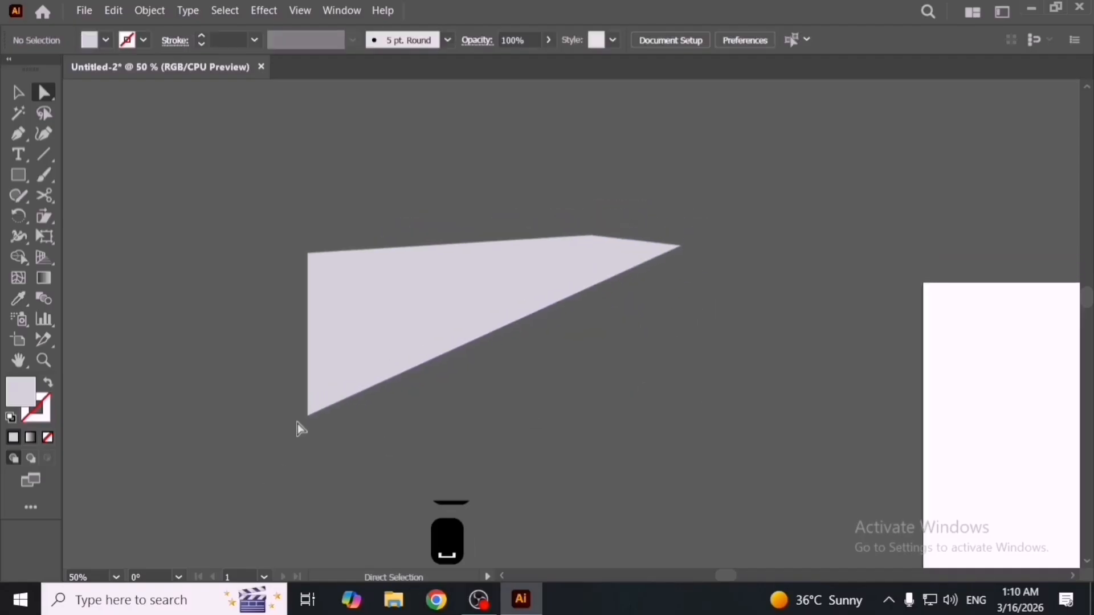
pyautogui.moveTo(308, 416); pyautogui.dragTo(367, 348)
pyautogui.click(398, 406)
pyautogui.press('v')
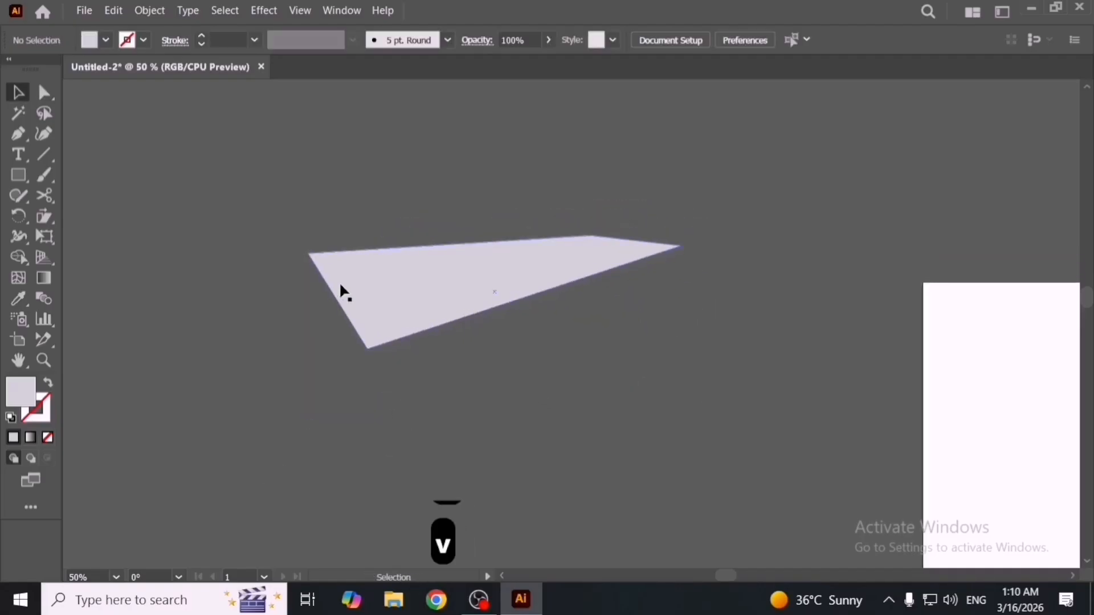
pyautogui.press('a')
pyautogui.moveTo(308, 253); pyautogui.dragTo(339, 308)
pyautogui.click(306, 332)
pyautogui.press('v')
pyautogui.click(380, 419)
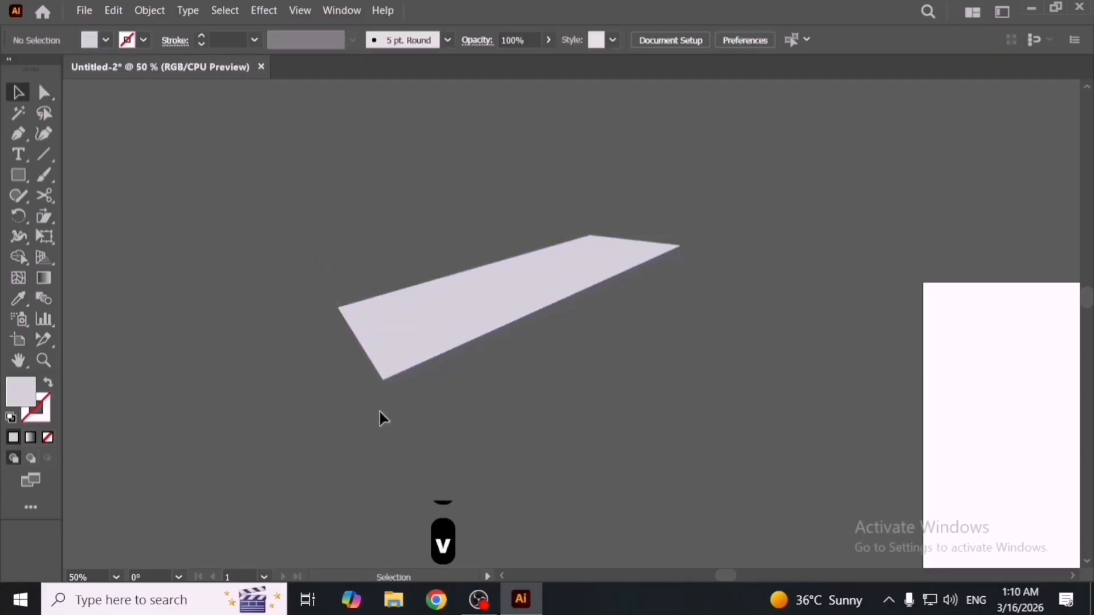
# Add black LOREM IPSUM placeholder text above the slanted quadrilateral and scale it up to about twice the artboard label size.
pyautogui.press('t')
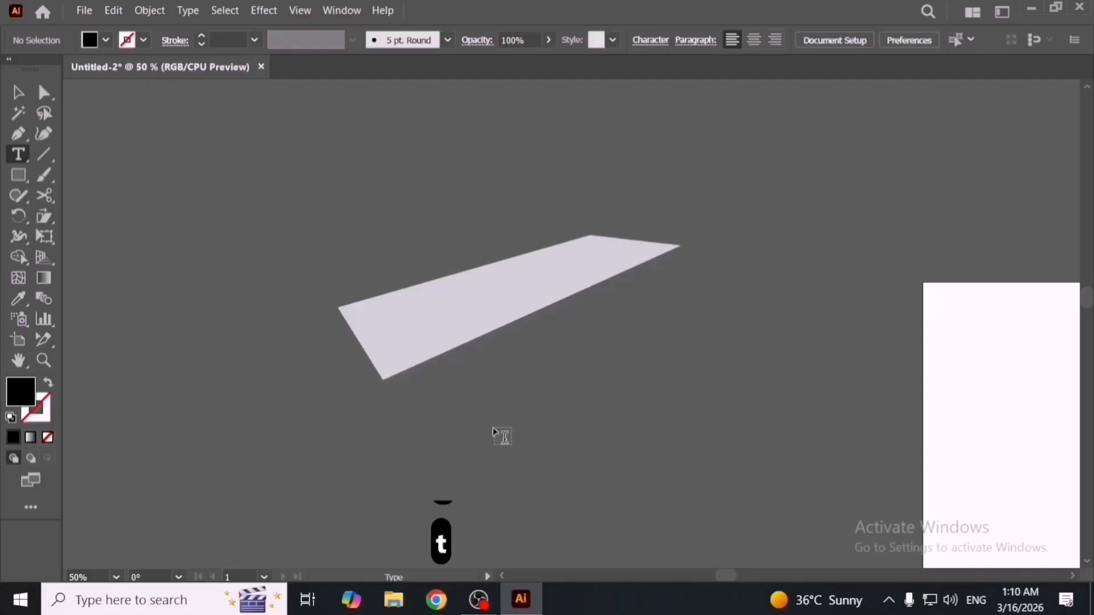
pyautogui.scroll(-3, 493, 433)
pyautogui.press('v')
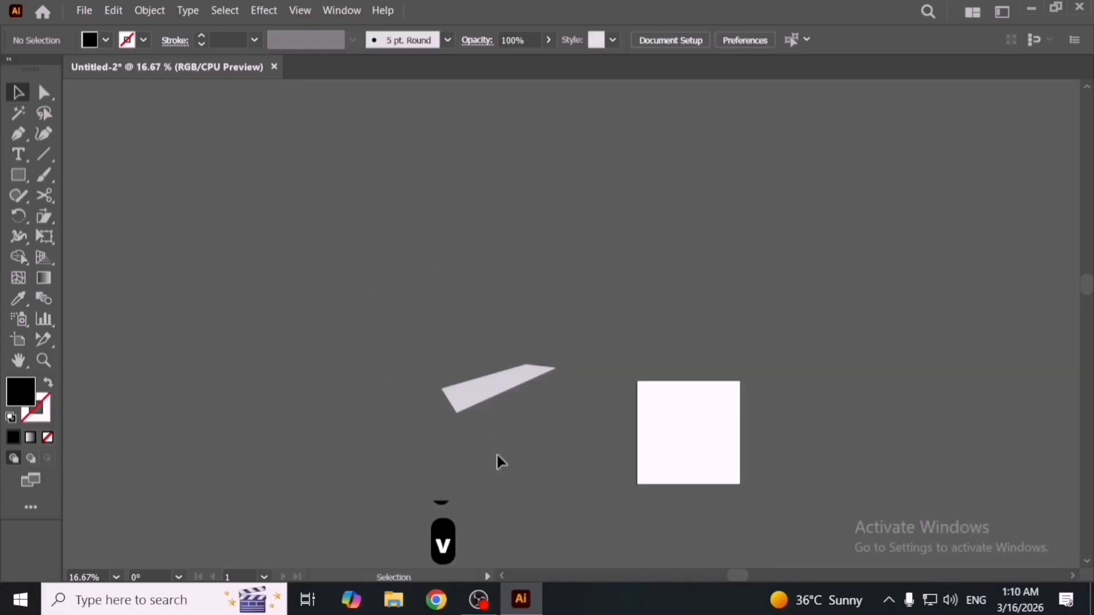
pyautogui.click(30, 158)
pyautogui.click(444, 298)
pyautogui.press('Escape')
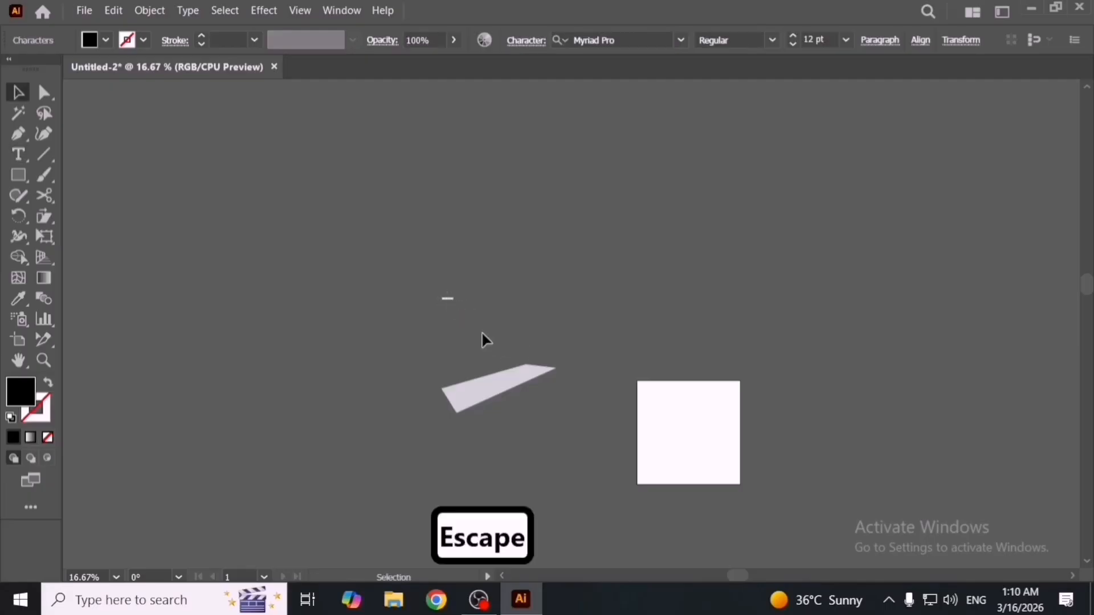
pyautogui.moveTo(454, 301); pyautogui.dragTo(556, 362)
pyautogui.scroll(2, 551, 363)
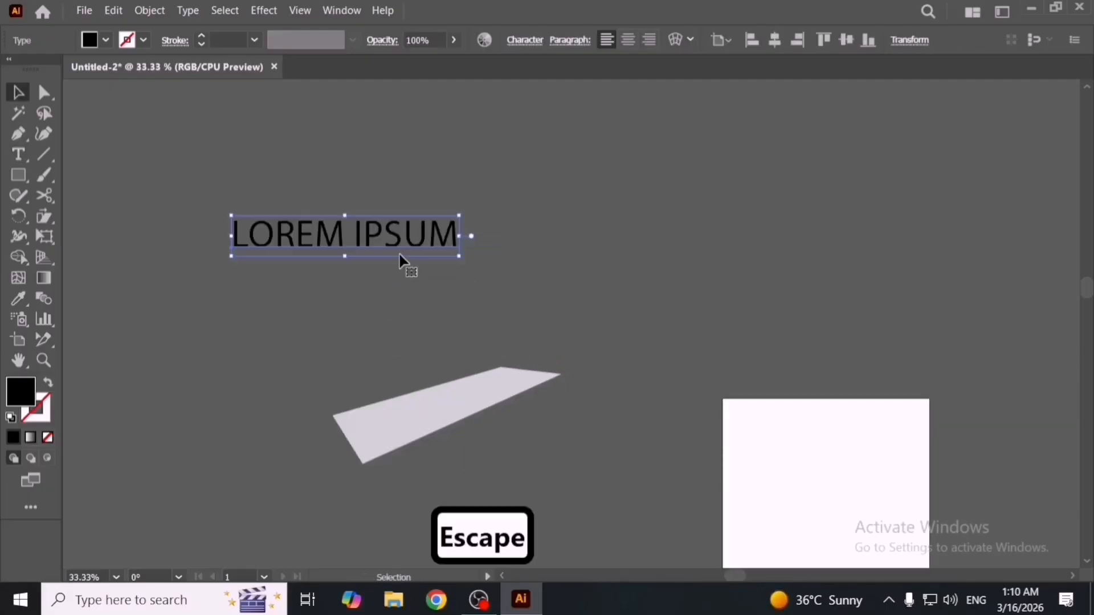
# Scale the LOREM IPSUM text to about three quarters of its size above the slanted quadrilateral and convert it to outlines.
pyautogui.moveTo(401, 259); pyautogui.dragTo(508, 368)
pyautogui.scroll(2, 507, 368)
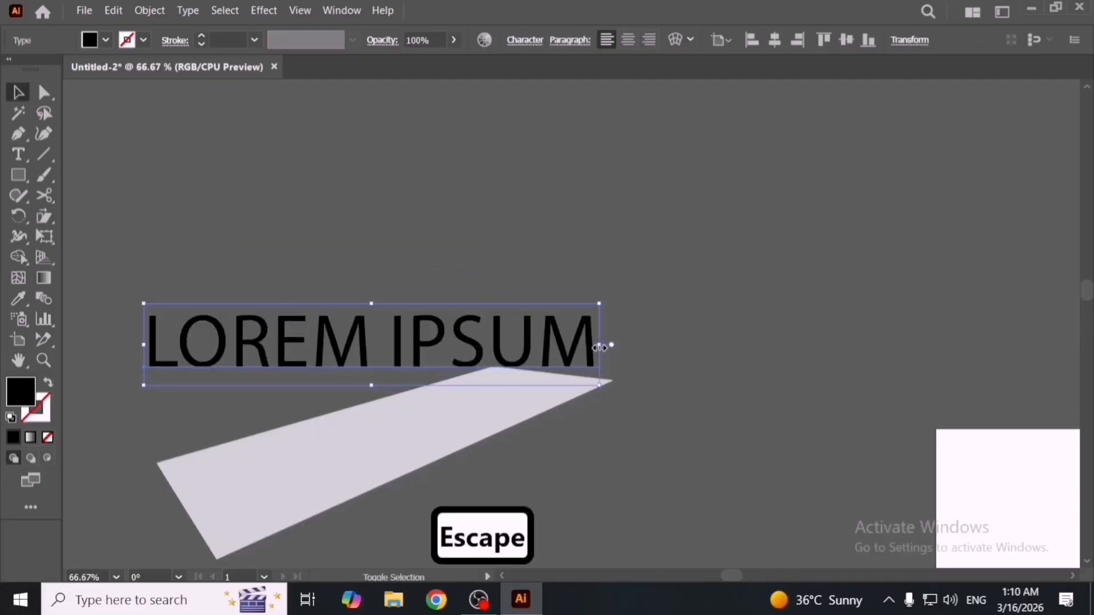
pyautogui.moveTo(599, 347); pyautogui.dragTo(484, 347)
pyautogui.moveTo(479, 329); pyautogui.dragTo(492, 297)
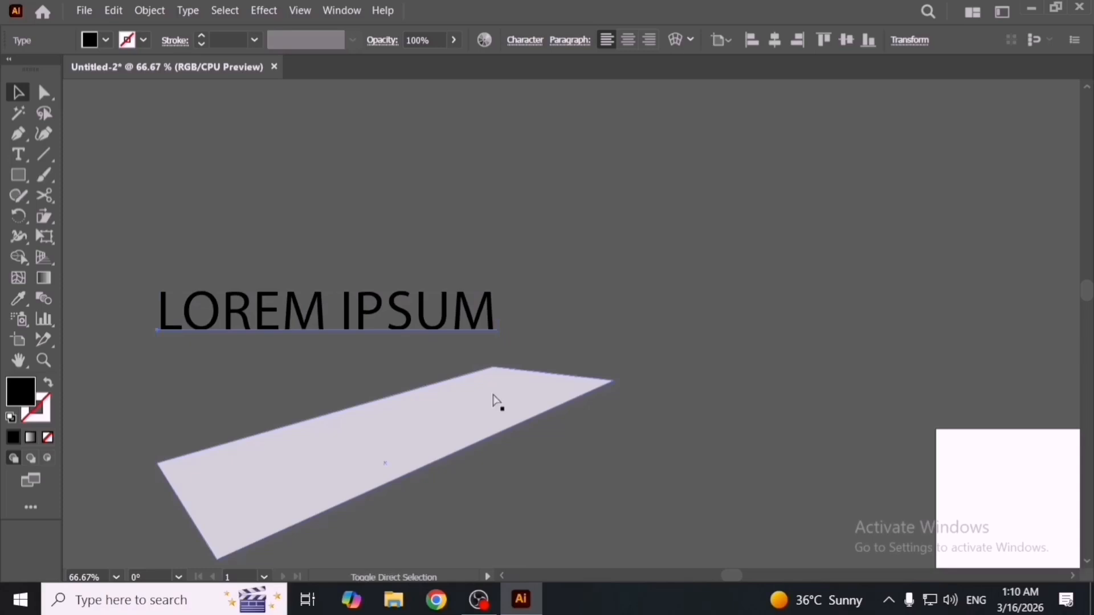
pyautogui.hotkey('ctrl', 'shift', 'o')
# Bring the slanted quadrilateral to the front and distort the outlined text into it with Envelope Distort's Make with Top Object.
pyautogui.moveTo(478, 383); pyautogui.dragTo(499, 359)
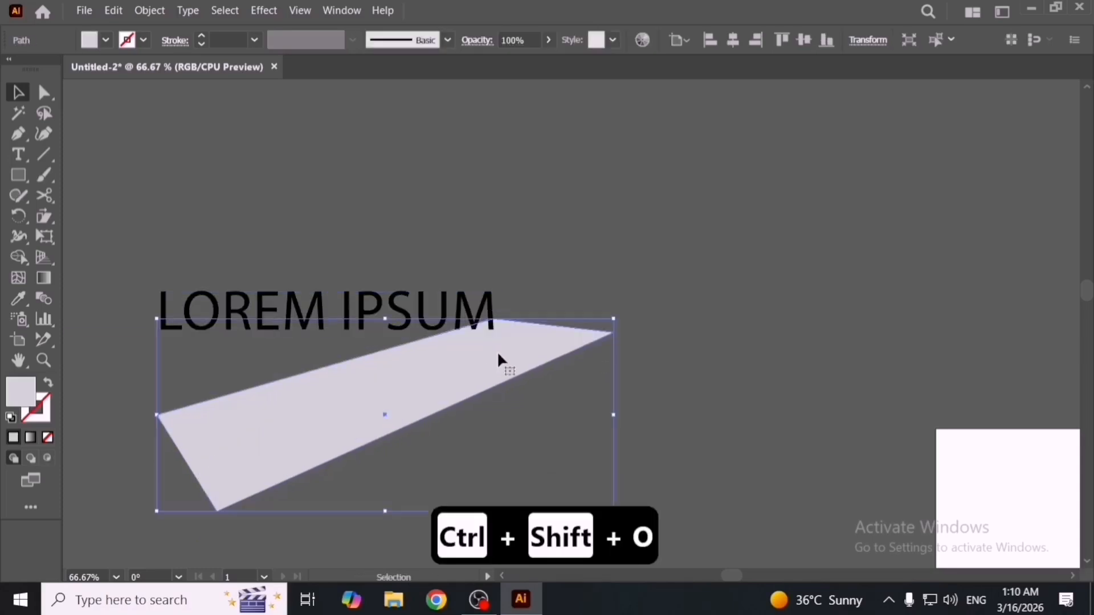
pyautogui.hotkey('ctrl', 'shift', ']')
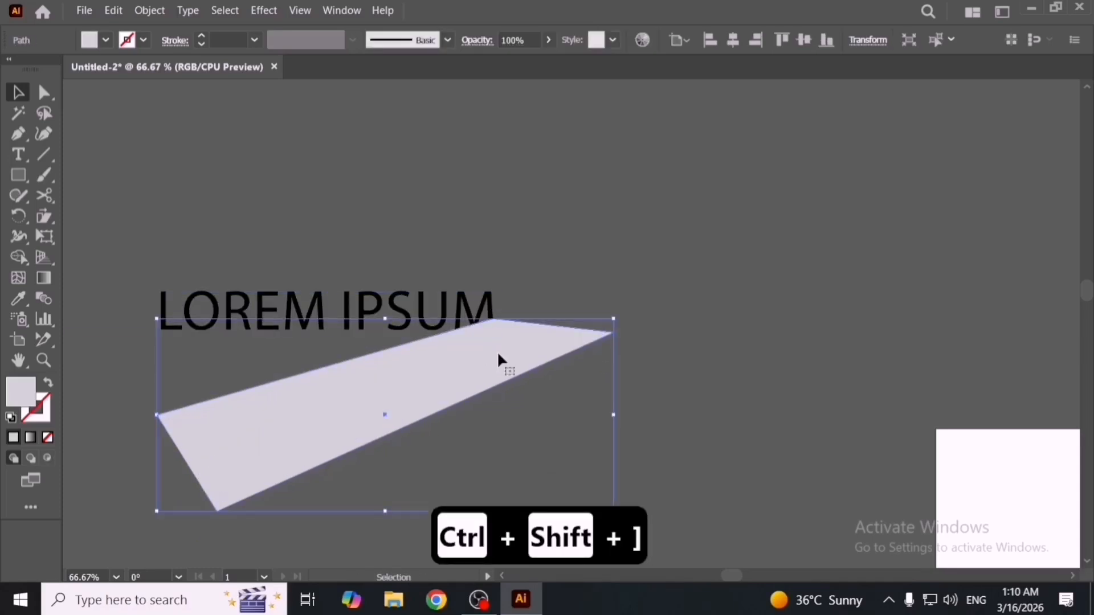
pyautogui.moveTo(444, 253); pyautogui.dragTo(569, 408)
pyautogui.click(149, 10)
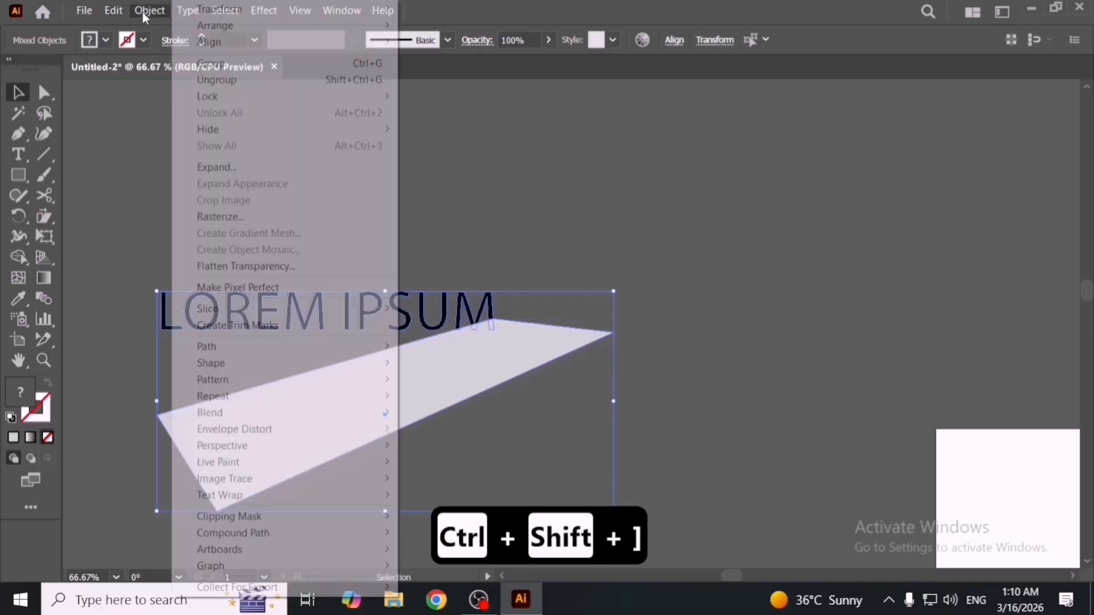
pyautogui.moveTo(286, 433)
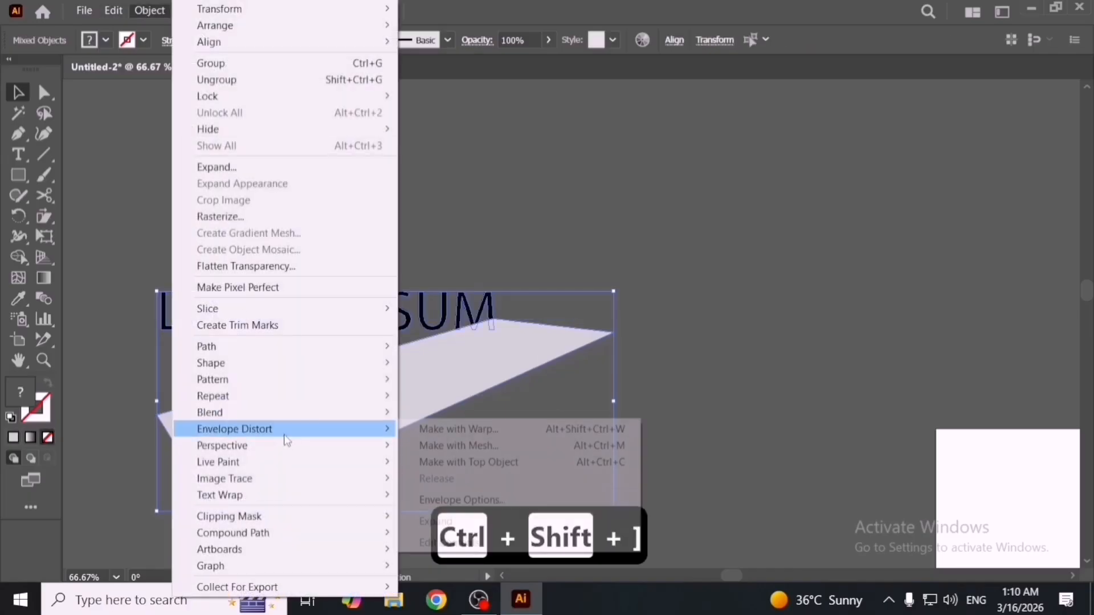
pyautogui.click(505, 464)
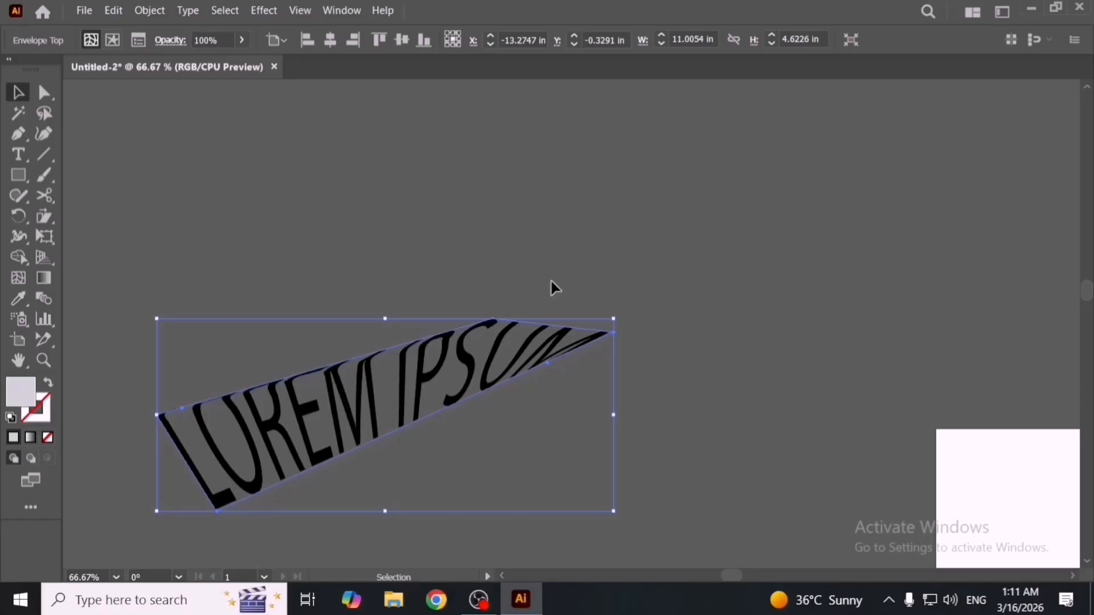
pyautogui.click(545, 310)
# Undo the envelope distortion and delete both the outlined text and the quadrilateral.
pyautogui.hotkey('ctrl', 'z')
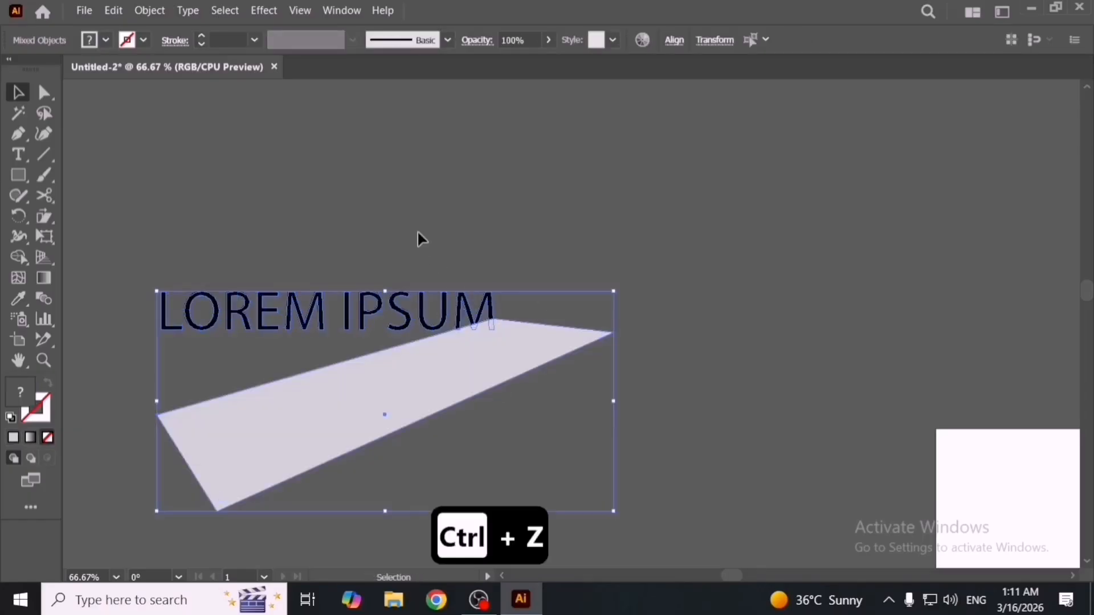
pyautogui.press('Delete')
# Draw a light grey square in the empty area beside the artboard.
pyautogui.click(19, 175)
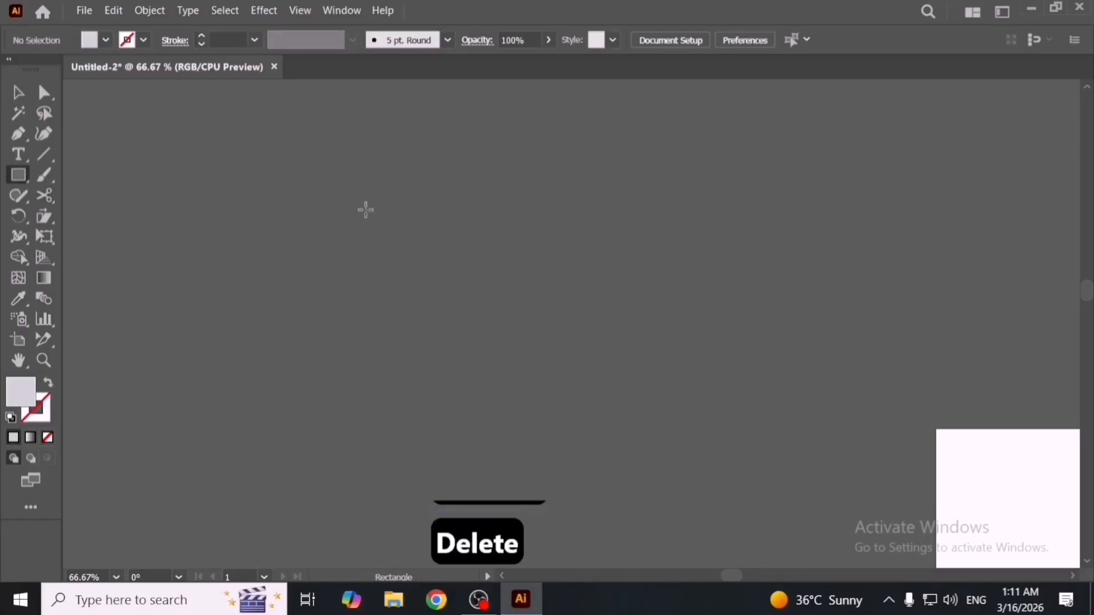
pyautogui.moveTo(433, 205); pyautogui.dragTo(665, 439)
pyautogui.press('v')
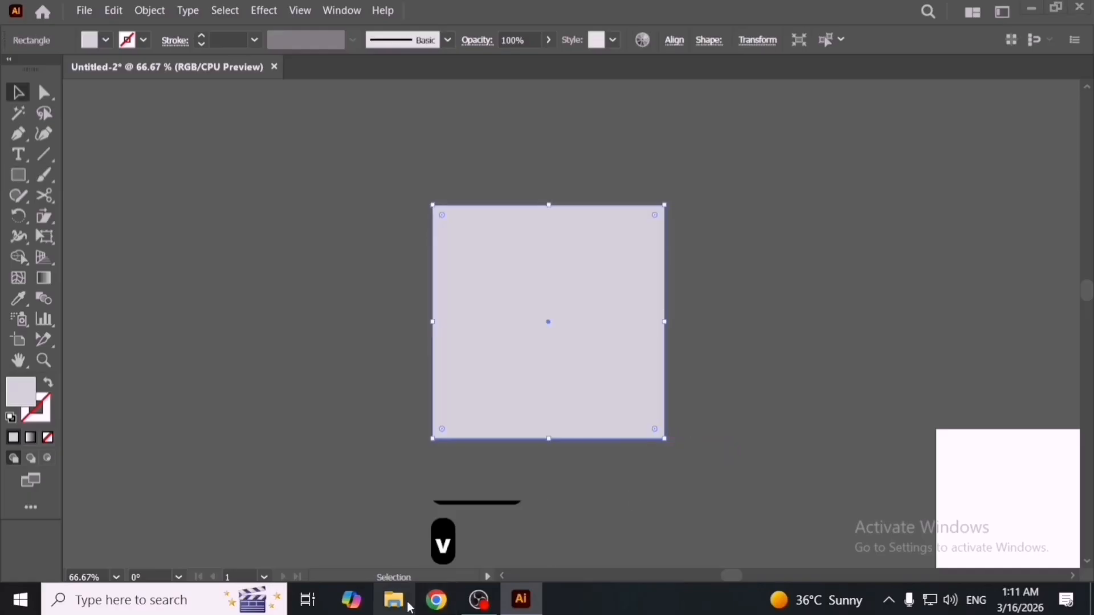
# Place the anime-girl-hatsune image from the Downloads folder into the document and delete the light grey square.
pyautogui.click(409, 606)
pyautogui.click(71, 134)
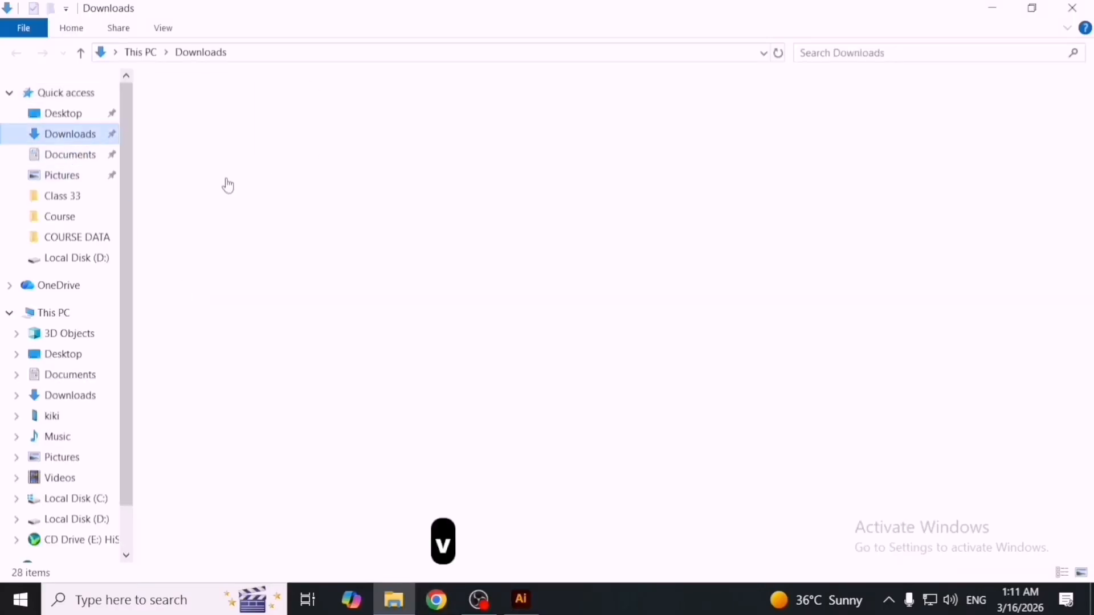
pyautogui.moveTo(192, 145); pyautogui.dragTo(473, 364)
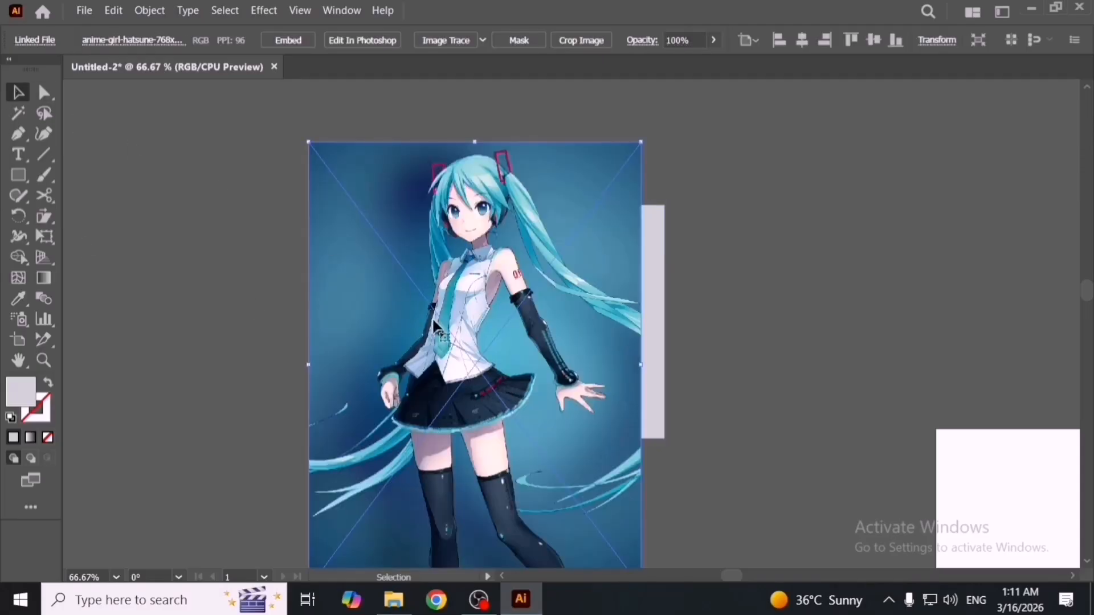
pyautogui.moveTo(433, 321); pyautogui.dragTo(262, 321)
pyautogui.moveTo(625, 360); pyautogui.dragTo(719, 336)
pyautogui.press('Delete')
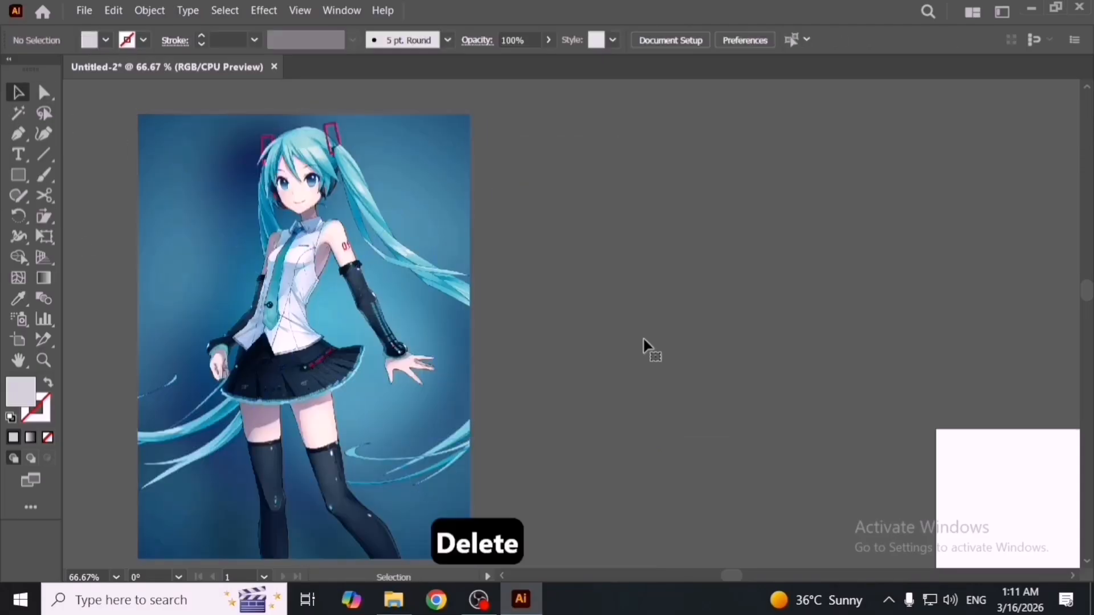
# Draw a light grey rectangle matching the image's full size and move it into the empty area to the left of the image.
pyautogui.scroll(-2, 643, 342)
pyautogui.scroll(1, 299, 334)
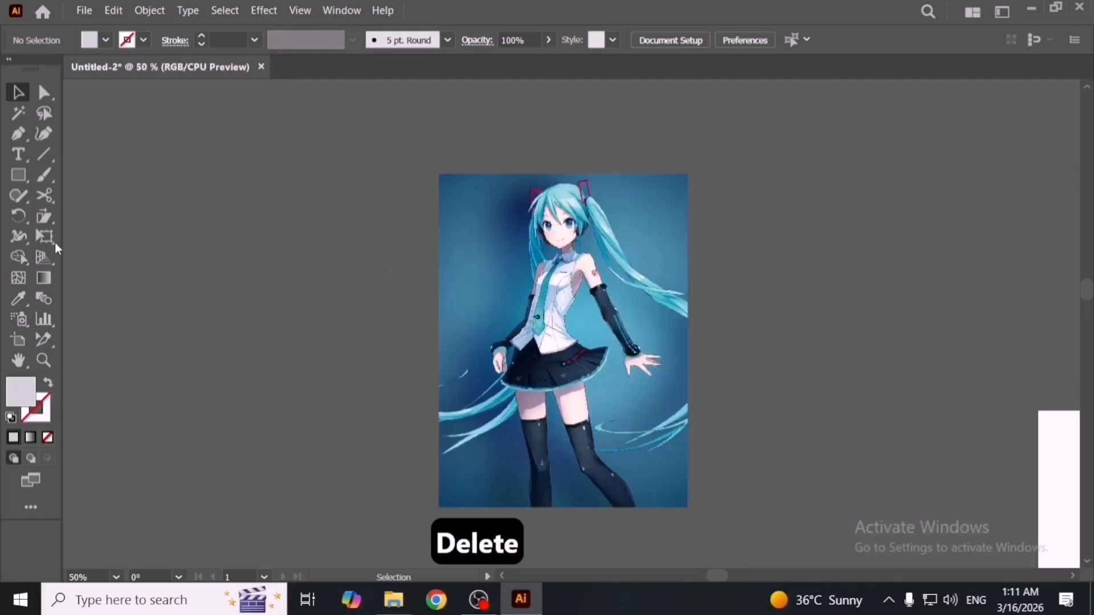
pyautogui.click(19, 175)
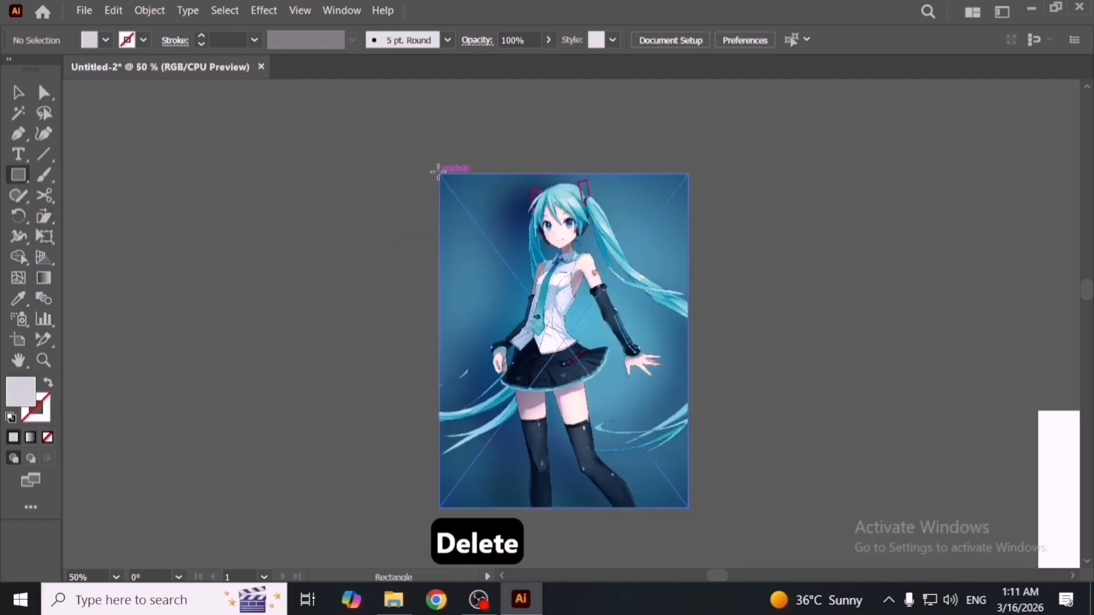
pyautogui.moveTo(438, 174); pyautogui.dragTo(687, 509)
pyautogui.press('v')
pyautogui.moveTo(639, 436); pyautogui.dragTo(357, 402)
pyautogui.press('space')
pyautogui.moveTo(357, 398); pyautogui.dragTo(425, 376)
pyautogui.moveTo(329, 296); pyautogui.dragTo(301, 295)
# Shear the light grey rectangle along the horizontal axis with a shear angle of -38°.
pyautogui.click(155, 12)
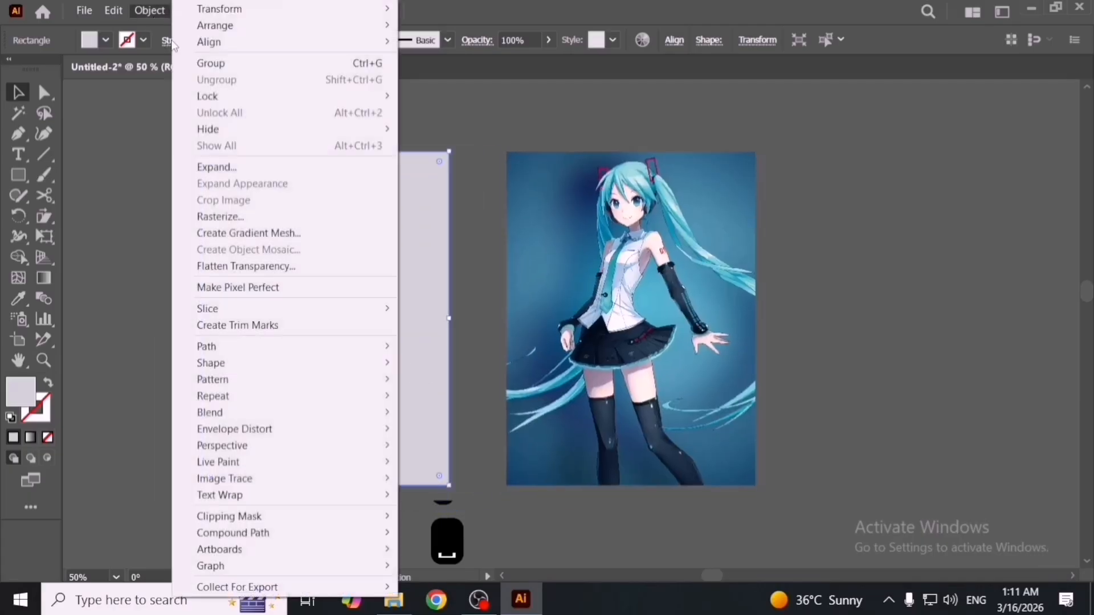
pyautogui.moveTo(283, 12)
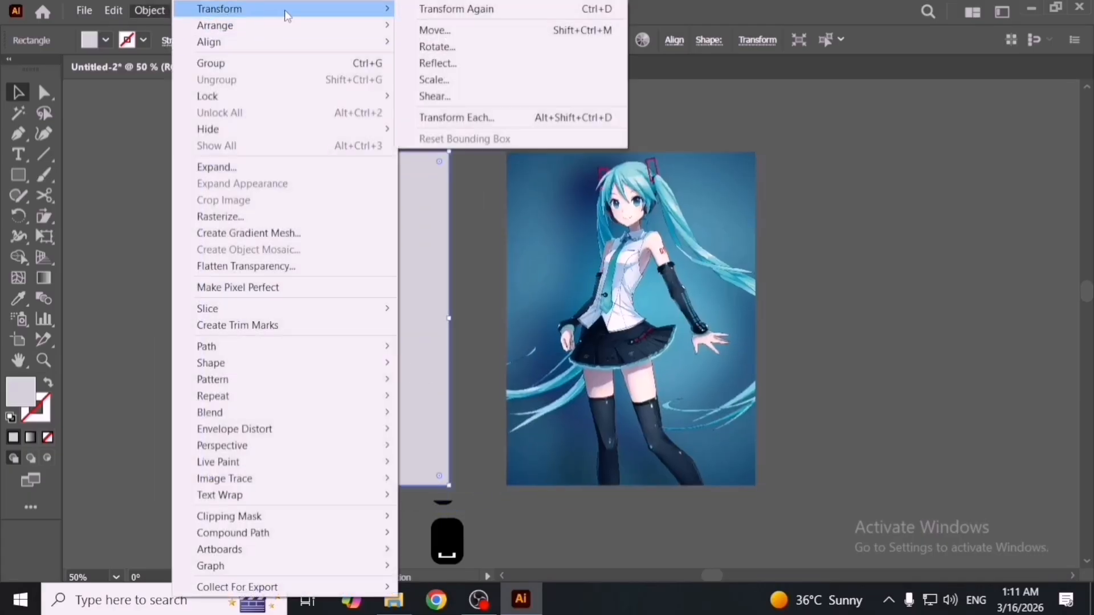
pyautogui.click(471, 93)
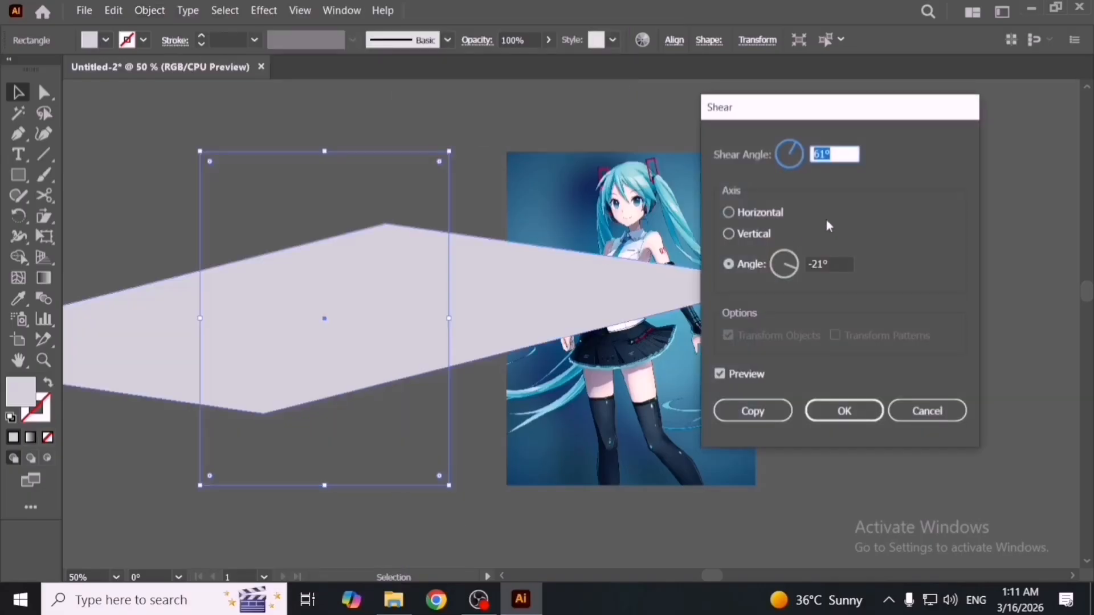
pyautogui.press('Down')
pyautogui.press('Down')
pyautogui.press('Down')
pyautogui.press('Down')
pyautogui.press('Down')
pyautogui.press('Down')
pyautogui.press('Down')
pyautogui.press('Down')
pyautogui.press('Down')
pyautogui.press('Down')
pyautogui.press('Down')
pyautogui.press('Down')
pyautogui.press('Down')
pyautogui.press('Down')
pyautogui.press('Down')
pyautogui.press('Down')
pyautogui.press('Down')
pyautogui.press('Down')
pyautogui.press('Down')
pyautogui.press('Down')
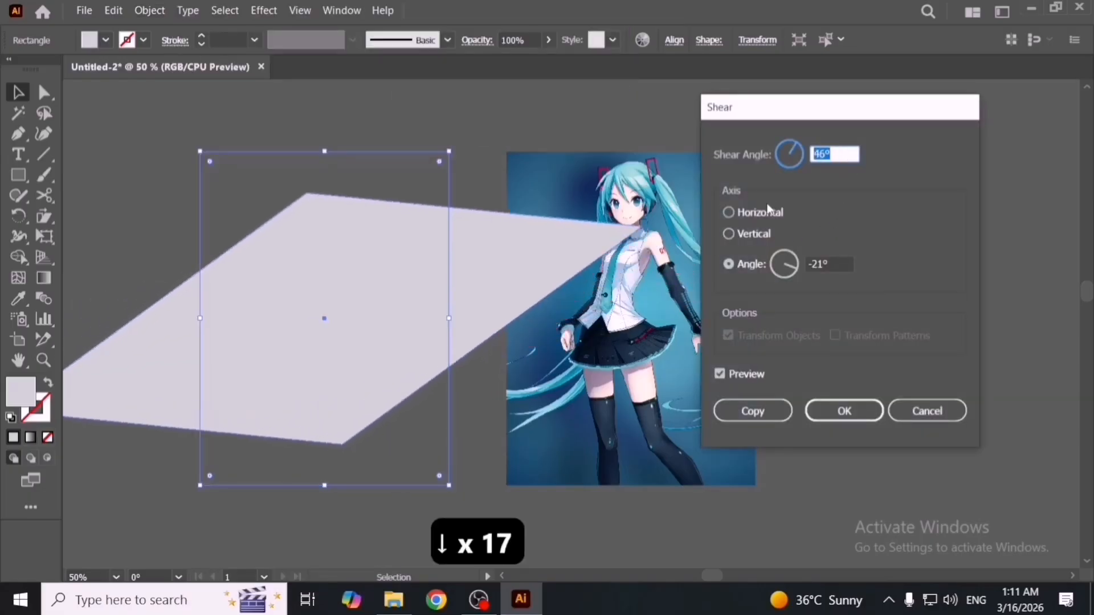
pyautogui.press('Down')
pyautogui.press('Down')
pyautogui.press('Down')
pyautogui.press('Down')
pyautogui.press('Down')
pyautogui.press('Down')
pyautogui.press('Down')
pyautogui.click(757, 213)
pyautogui.click(838, 154)
pyautogui.press('Down')
pyautogui.press('Down')
pyautogui.press('Down')
pyautogui.press('Down')
pyautogui.press('Down')
pyautogui.press('Down')
pyautogui.press('Down')
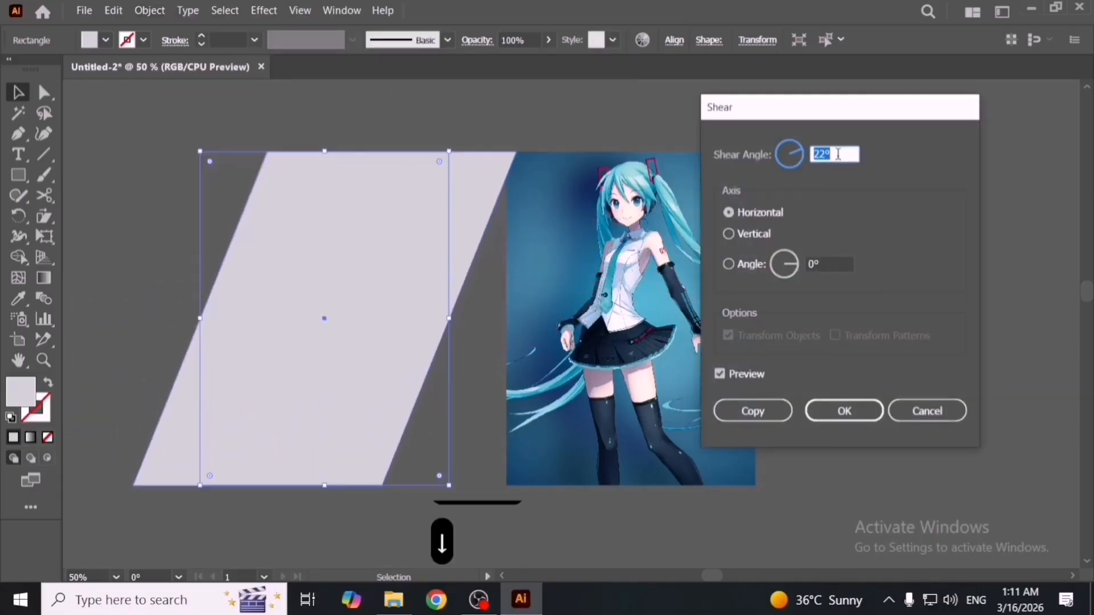
pyautogui.press('Down')
pyautogui.press('Down')
pyautogui.press('Down')
pyautogui.press('Down')
pyautogui.press('Down')
pyautogui.press('Down')
pyautogui.press('Down')
pyautogui.press('Down')
pyautogui.press('Down')
pyautogui.press('Down')
pyautogui.press('Down')
pyautogui.press('Down')
pyautogui.press('Down')
pyautogui.press('Down')
pyautogui.press('Down')
pyautogui.press('Down')
pyautogui.press('Down')
pyautogui.press('Down')
pyautogui.press('Down')
pyautogui.press('Down')
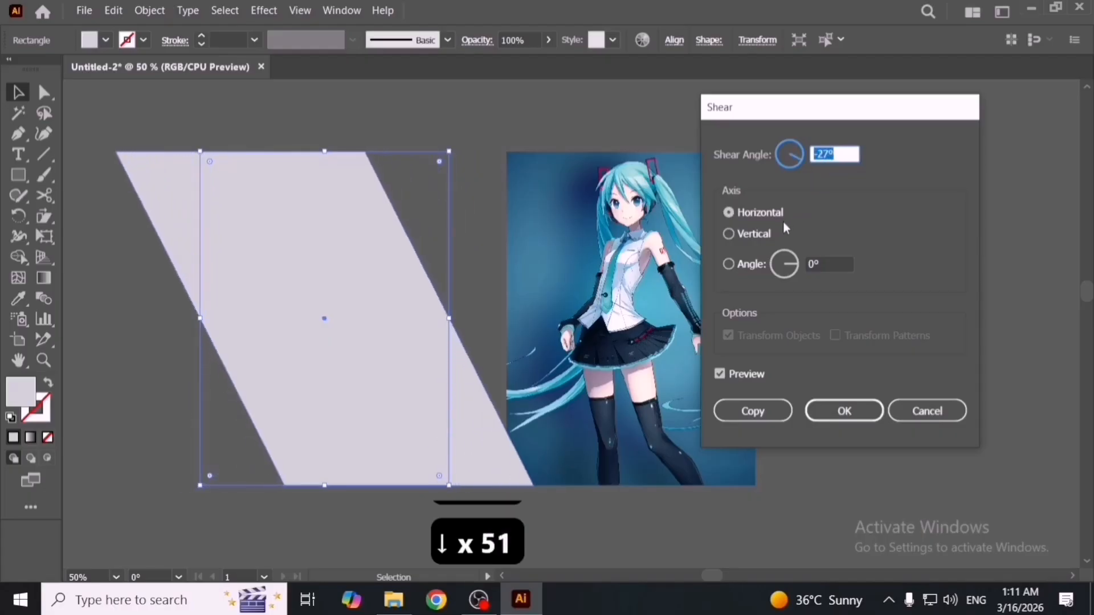
pyautogui.press('Up')
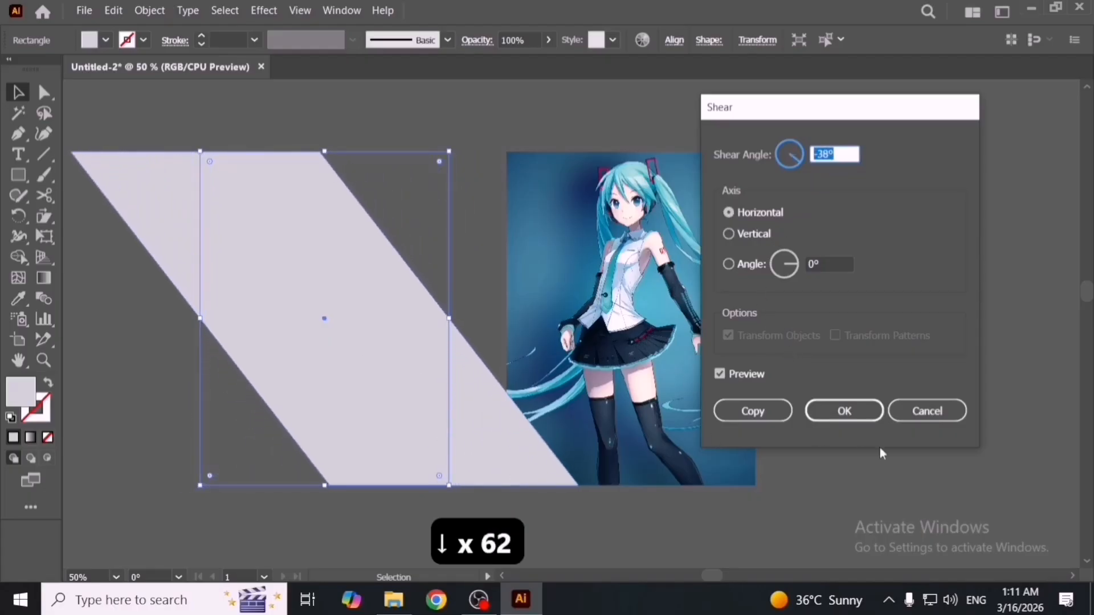
pyautogui.click(845, 419)
# Shift the image slightly to the right and move the sheared parallelogram so it overlaps the image's left part.
pyautogui.moveTo(666, 469); pyautogui.dragTo(690, 462)
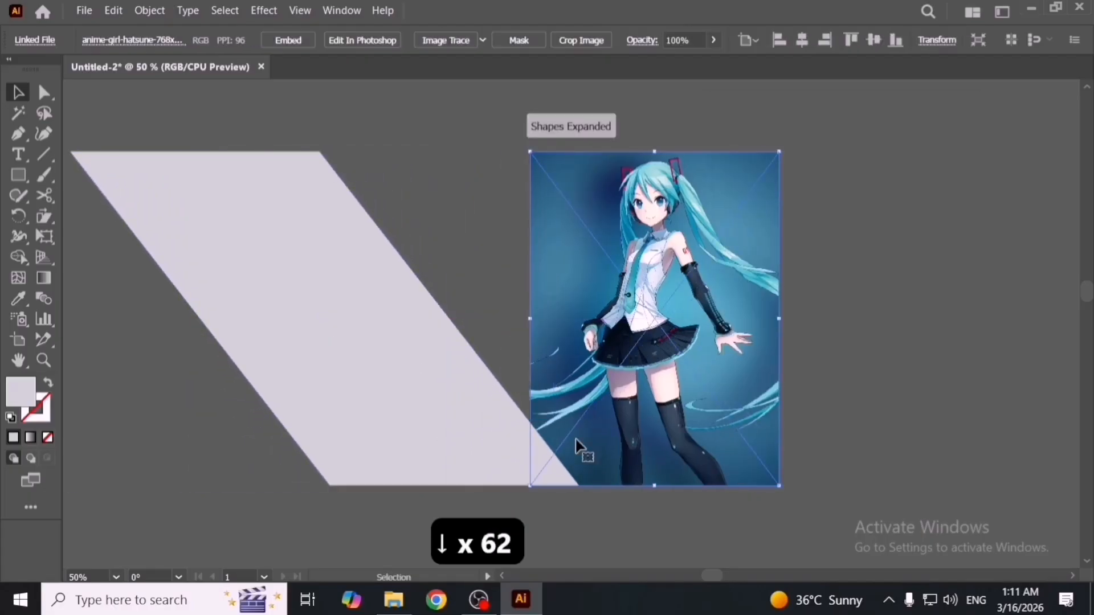
pyautogui.moveTo(439, 419); pyautogui.dragTo(520, 405)
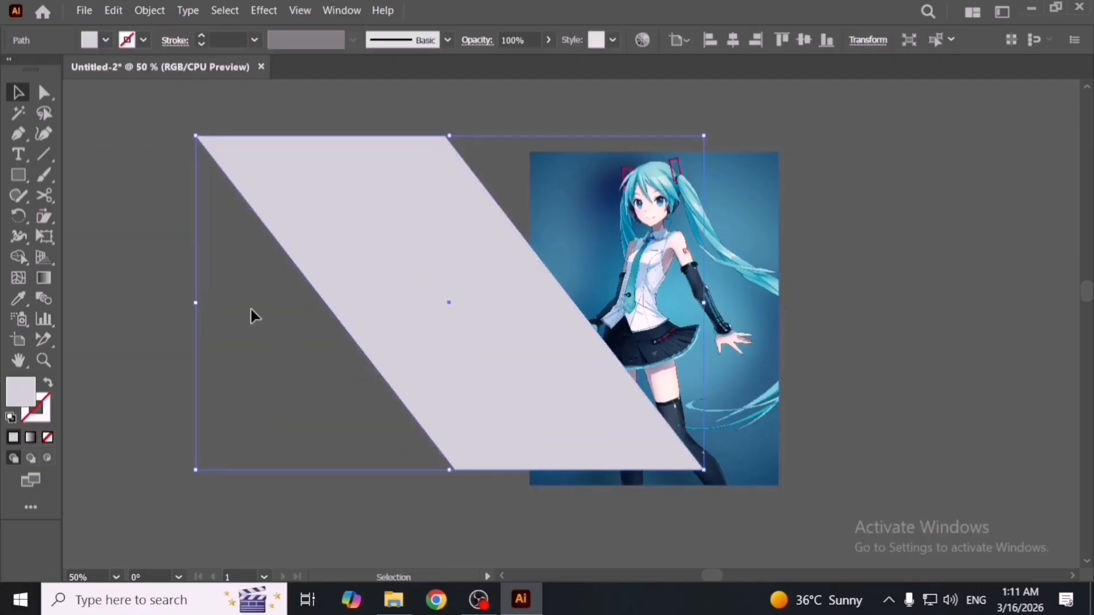
# Try to distort the linked image into the parallelogram with Envelope Distort's Make with Top Object.
pyautogui.moveTo(251, 307); pyautogui.dragTo(729, 398)
pyautogui.click(152, 11)
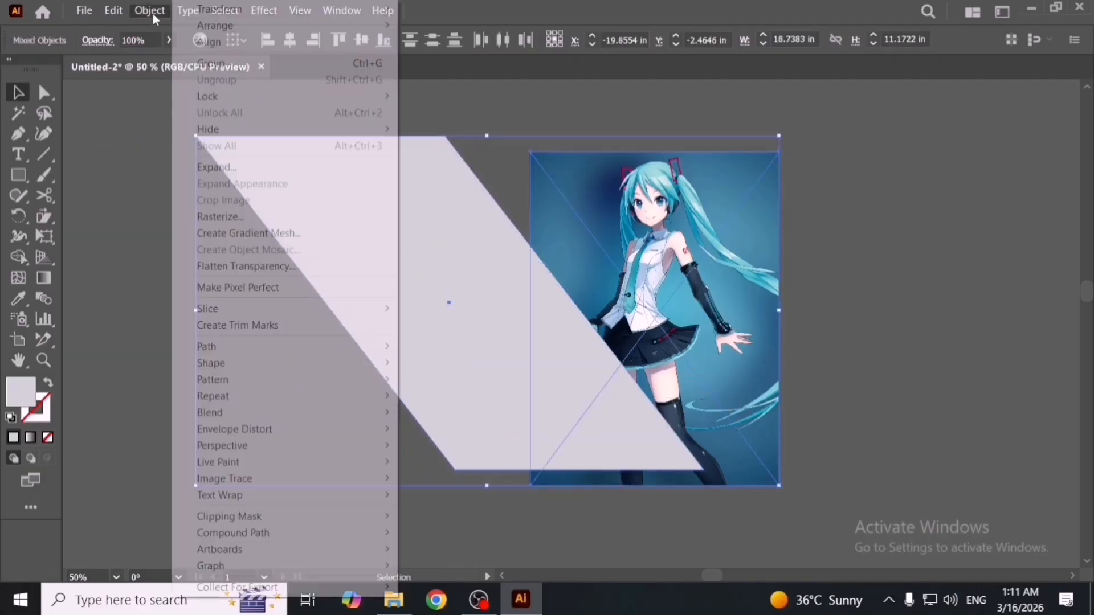
pyautogui.moveTo(295, 428)
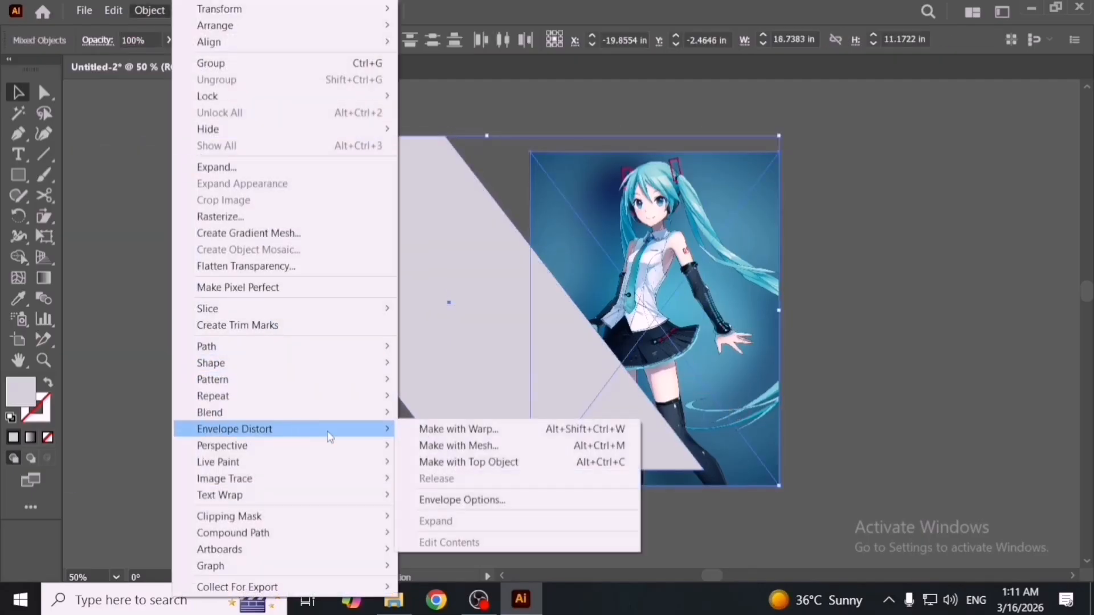
pyautogui.click(489, 467)
pyautogui.click(676, 328)
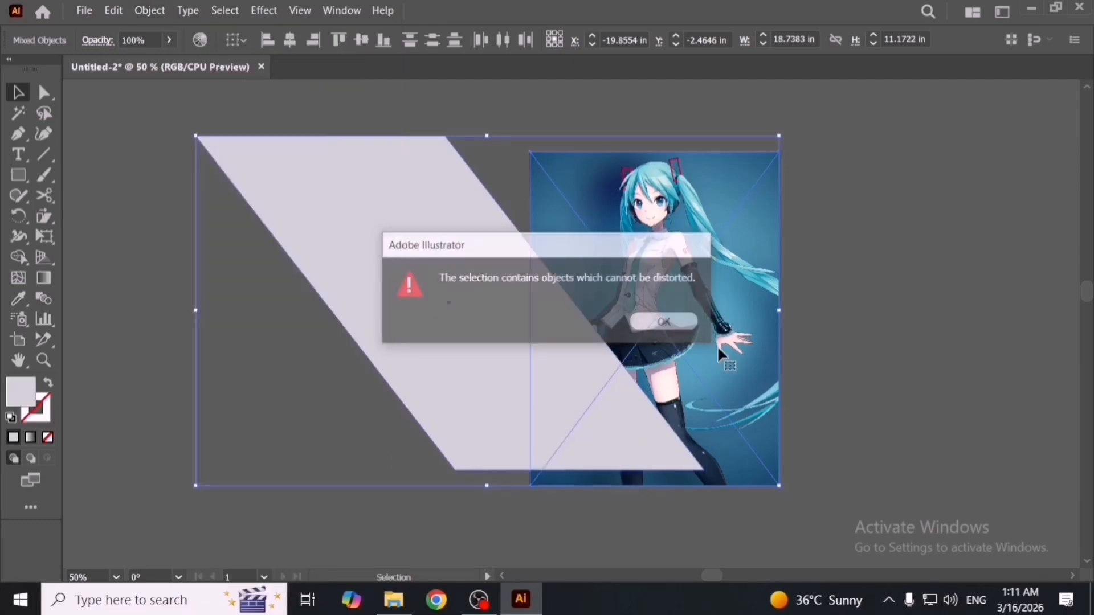
# Embed the linked image and distort it into the parallelogram with Envelope Distort's Make with Top Object.
pyautogui.click(527, 265)
pyautogui.click(301, 44)
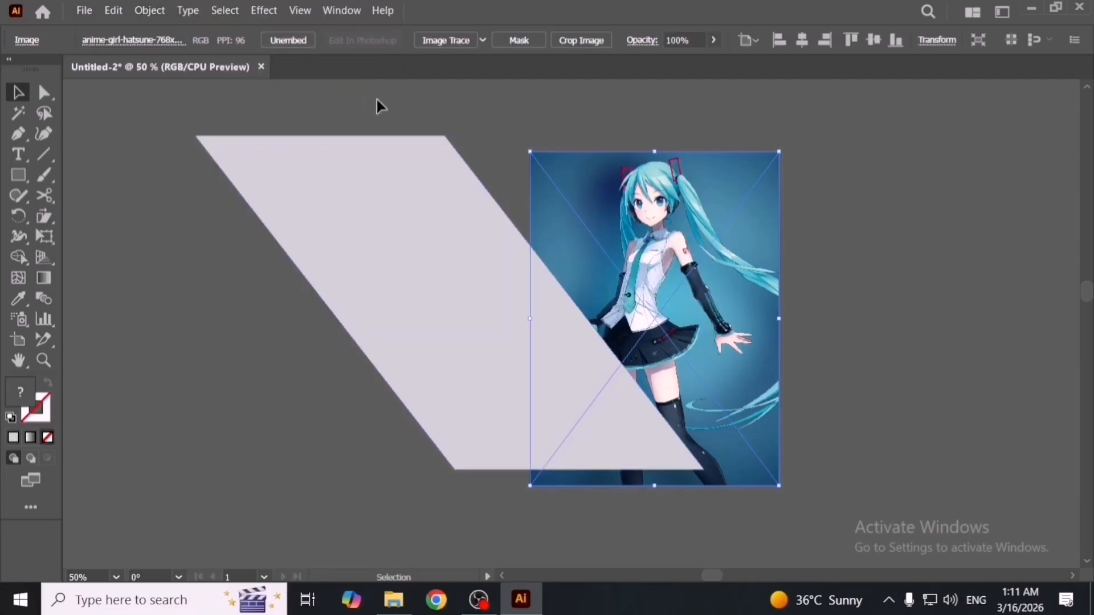
pyautogui.click(407, 178)
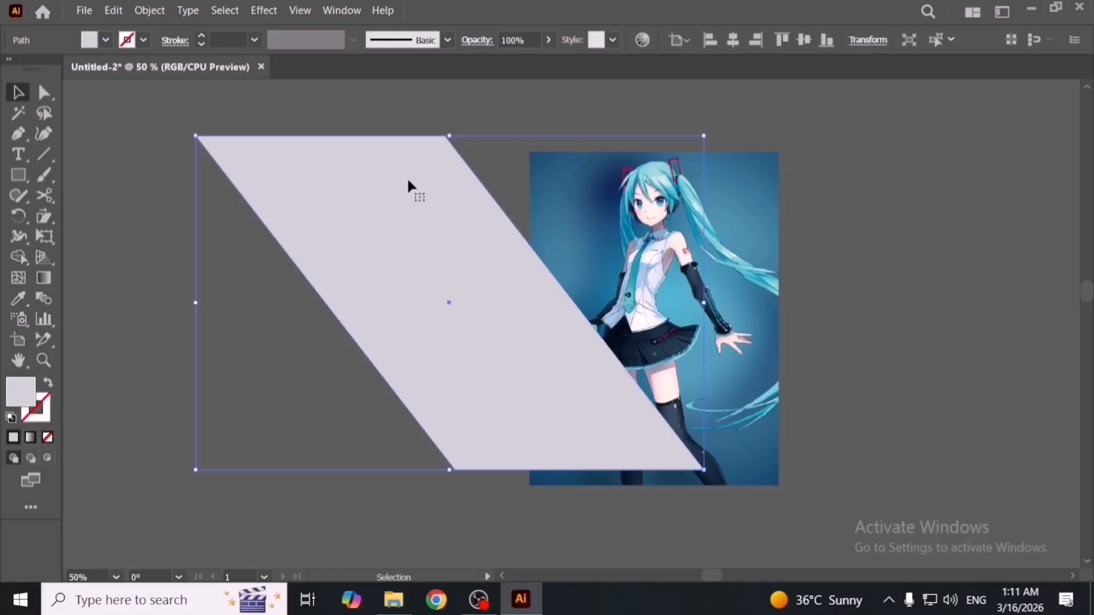
pyautogui.keyDown('shift'); pyautogui.click(517, 254); pyautogui.keyUp('shift')
pyautogui.click(137, 13)
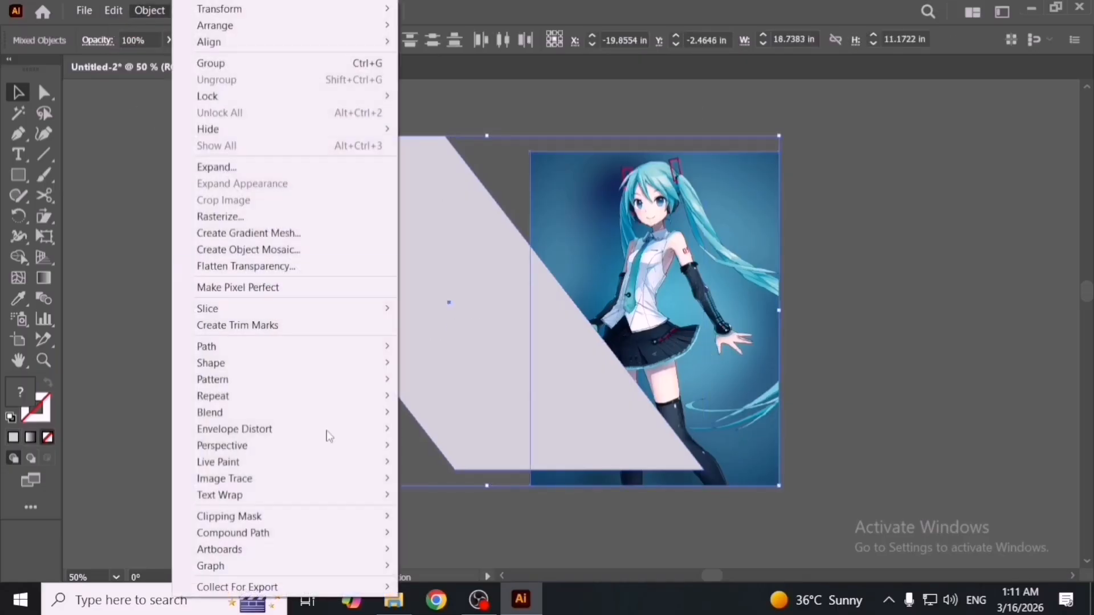
pyautogui.moveTo(336, 436)
pyautogui.click(512, 462)
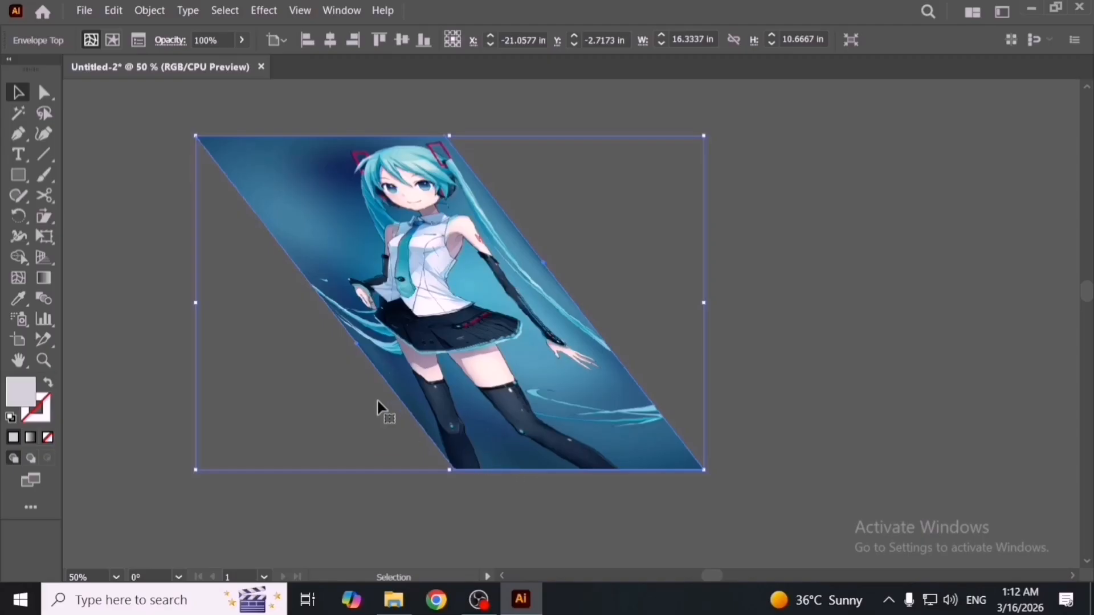
pyautogui.click(886, 388)
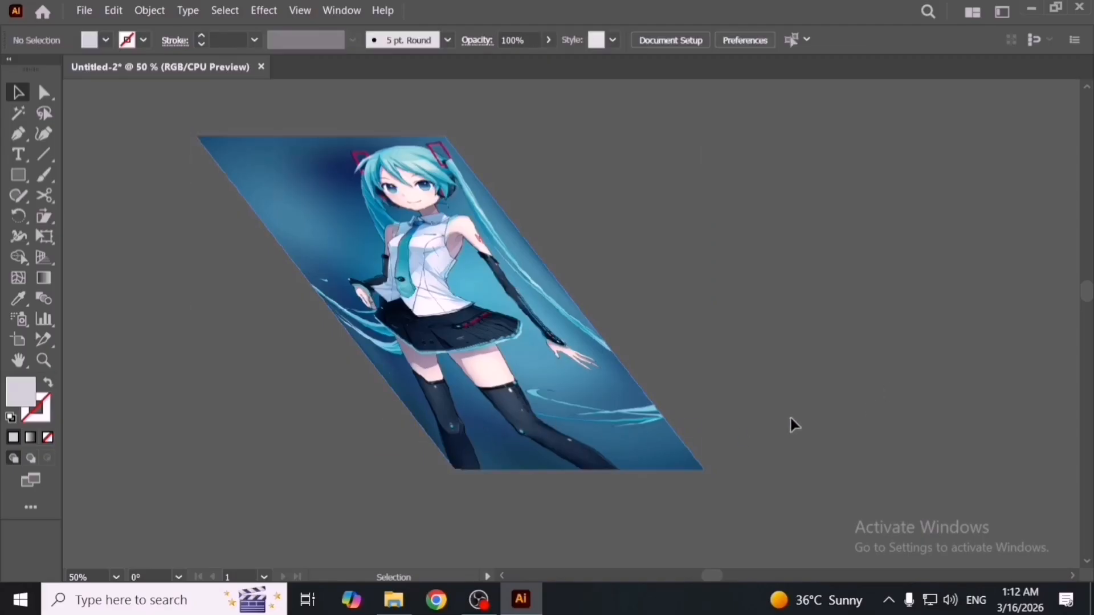
# Move the distorted image onto the artboard and scale it down to about a third of its size near the centre.
pyautogui.hotkey('ctrl', '-')
pyautogui.hotkey('ctrl', '-')
pyautogui.moveTo(534, 293); pyautogui.dragTo(933, 428)
pyautogui.hotkey('ctrl', '+')
pyautogui.hotkey('ctrl', '+')
pyautogui.hotkey('ctrl', '-')
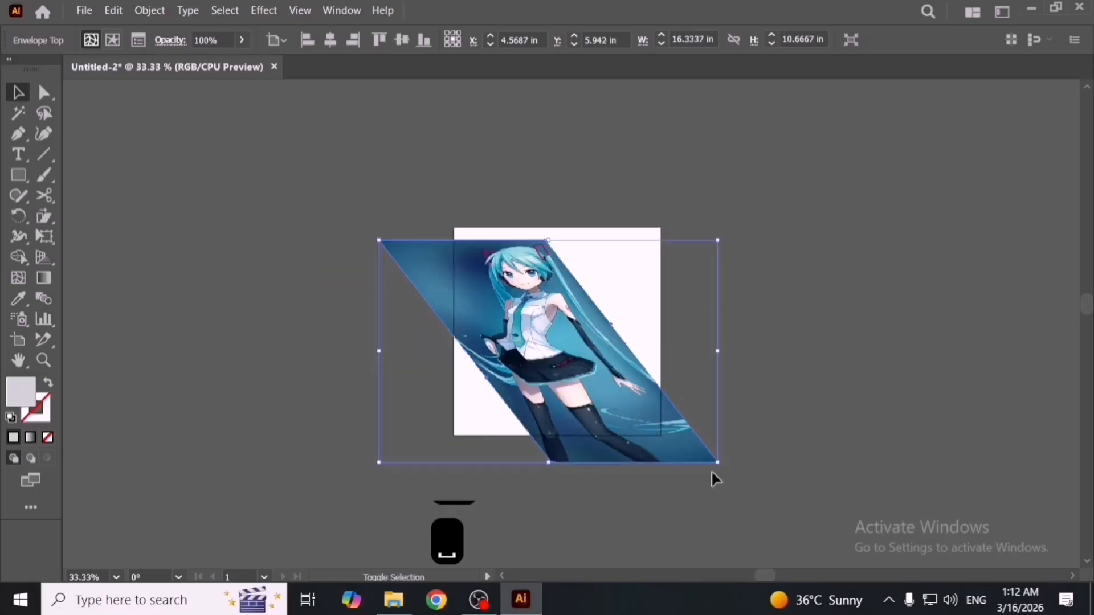
pyautogui.moveTo(715, 458); pyautogui.dragTo(595, 387)
pyautogui.hotkey('ctrl', '+')
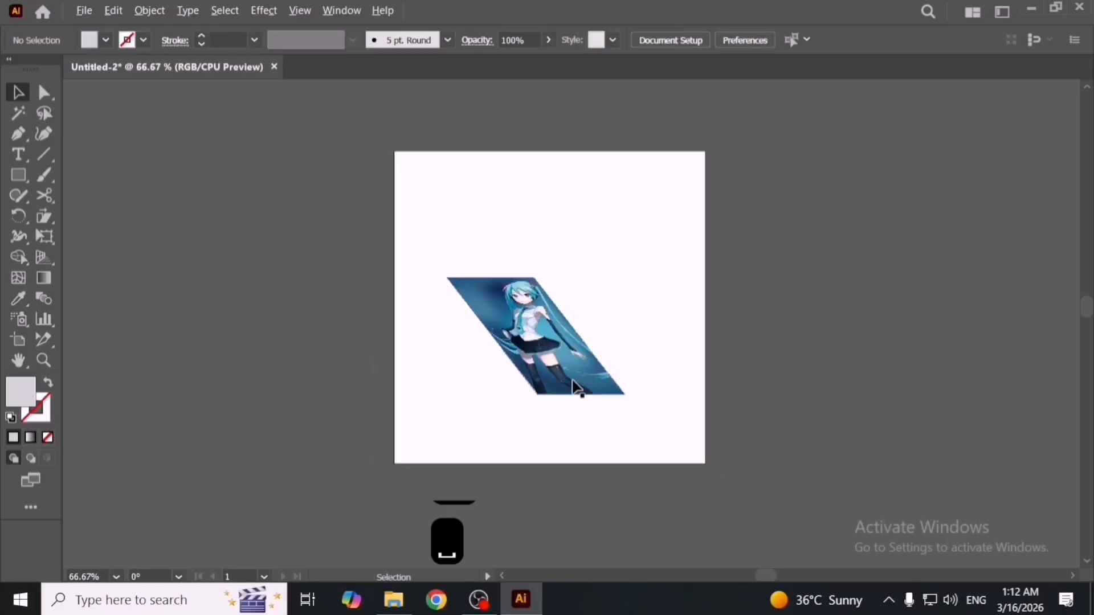
pyautogui.hotkey('ctrl', '+')
pyautogui.click(149, 11)
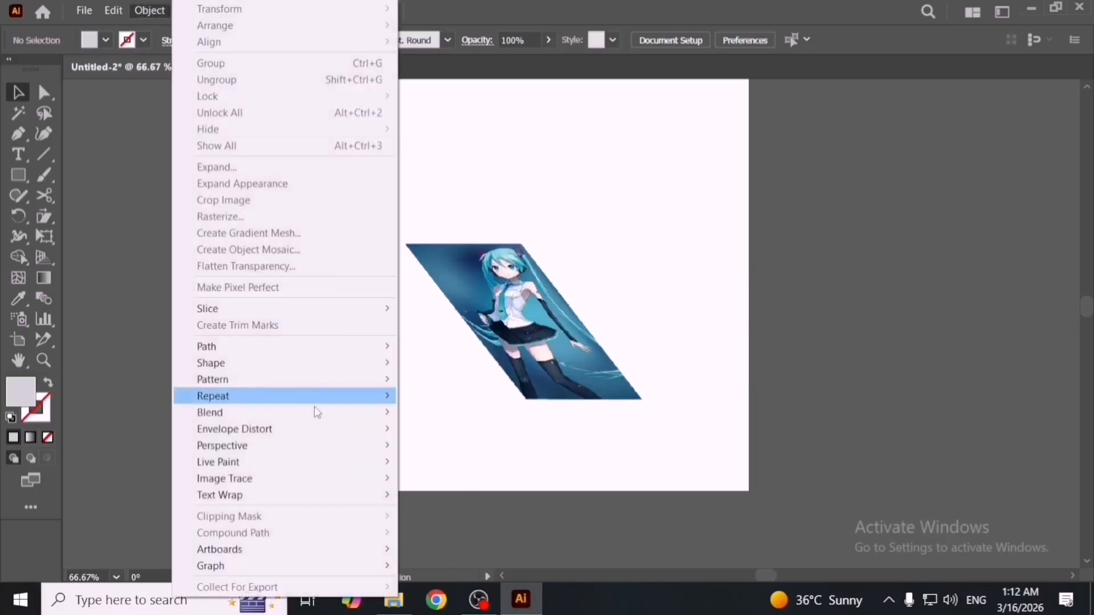
pyautogui.moveTo(332, 428)
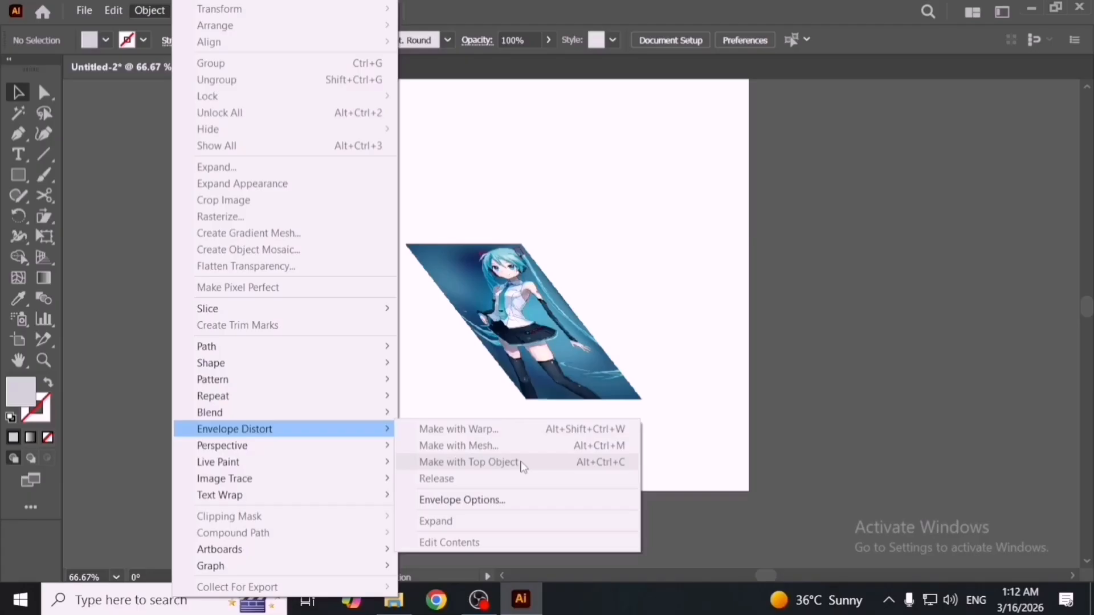
pyautogui.moveTo(291, 453)
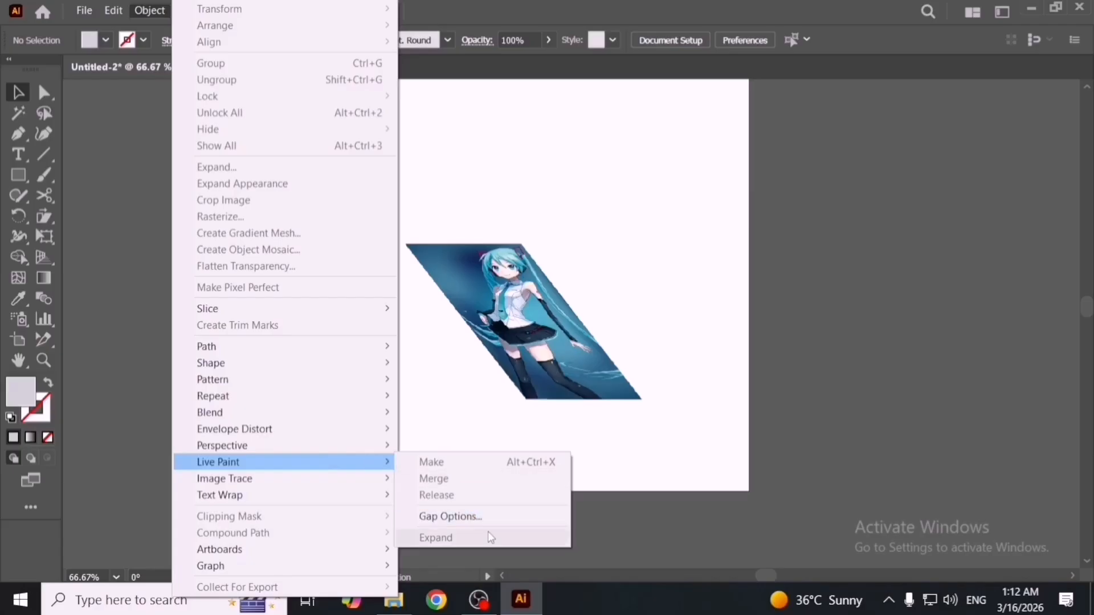
pyautogui.click(463, 410)
# Draw a light grey square off the artboard and duplicate it twice so the three squares overlap.
pyautogui.click(11, 178)
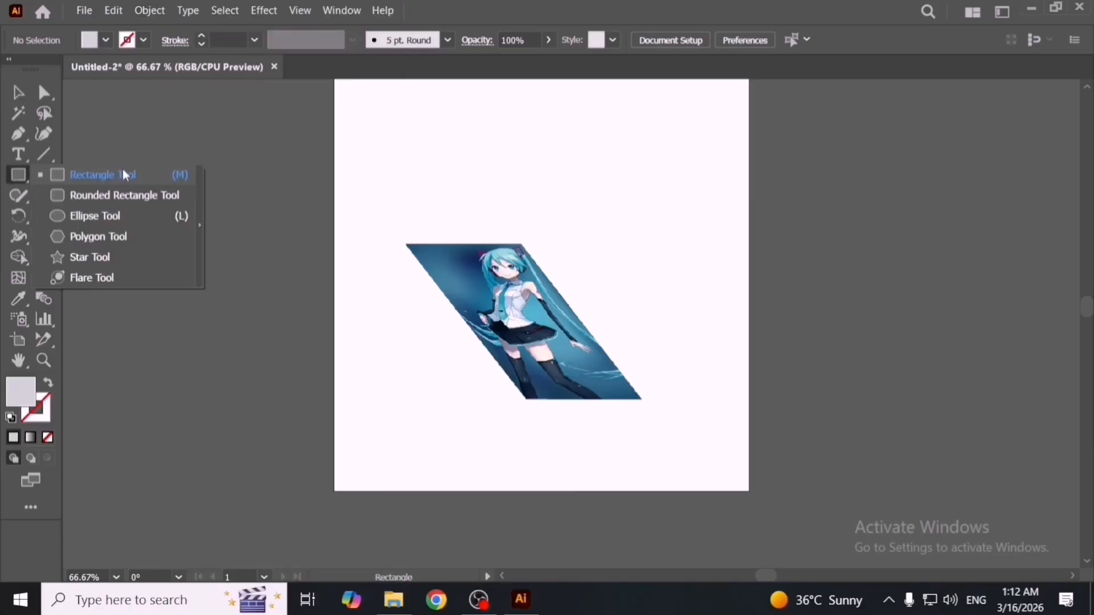
pyautogui.click(125, 175)
pyautogui.press('space')
pyautogui.moveTo(342, 285); pyautogui.dragTo(732, 317)
pyautogui.moveTo(465, 279)
pyautogui.mouseDown()
pyautogui.moveTo(532, 330)
pyautogui.moveTo(561, 369)
pyautogui.mouseUp()
pyautogui.press('v')
pyautogui.moveTo(492, 291)
pyautogui.mouseDown()
pyautogui.moveTo(432, 386)
pyautogui.moveTo(297, 314)
pyautogui.mouseUp()
pyautogui.moveTo(267, 224); pyautogui.dragTo(495, 405)
pyautogui.hotkey('ctrl', 'z')
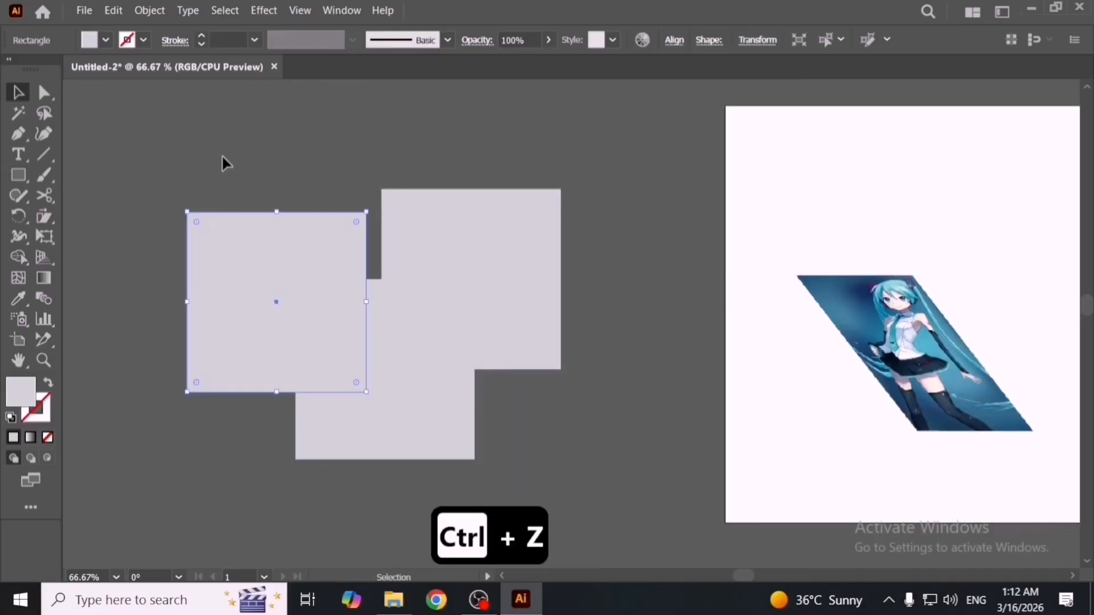
# Turn the three squares into a Live Paint group with the Live Paint Bucket and fill the left square's non-overlapping region green.
pyautogui.moveTo(222, 163); pyautogui.dragTo(545, 411)
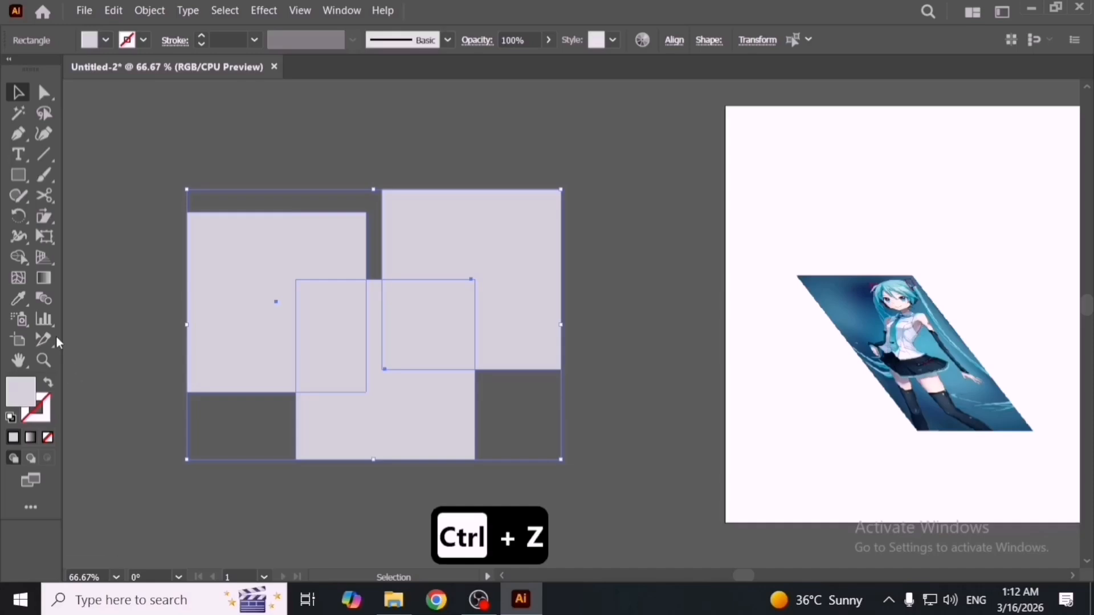
pyautogui.click(19, 258)
pyautogui.click(163, 282)
pyautogui.click(286, 309)
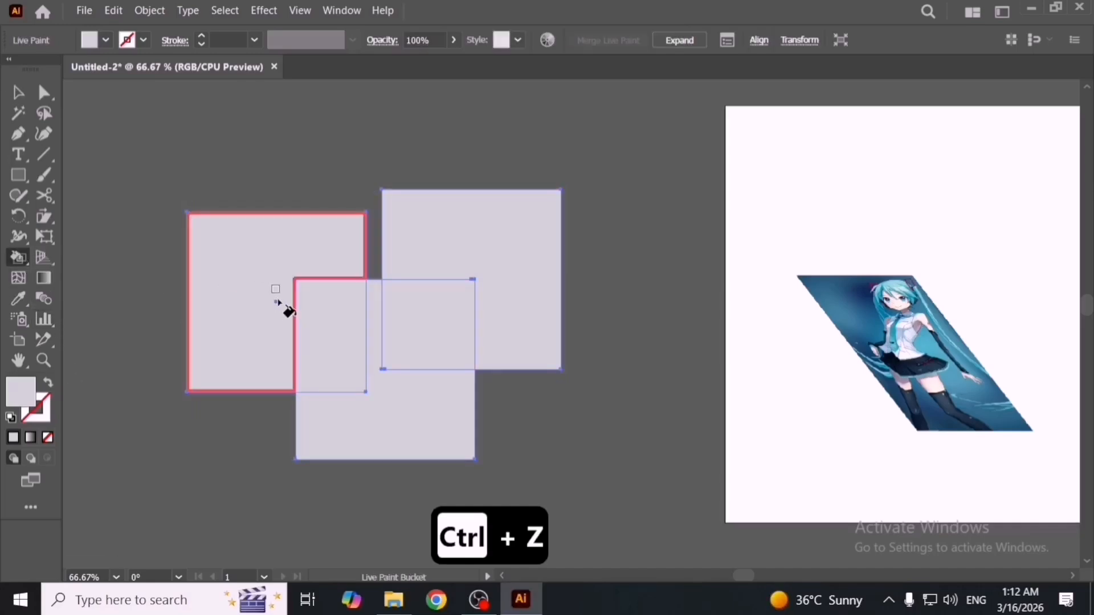
pyautogui.click(105, 40)
pyautogui.click(100, 149)
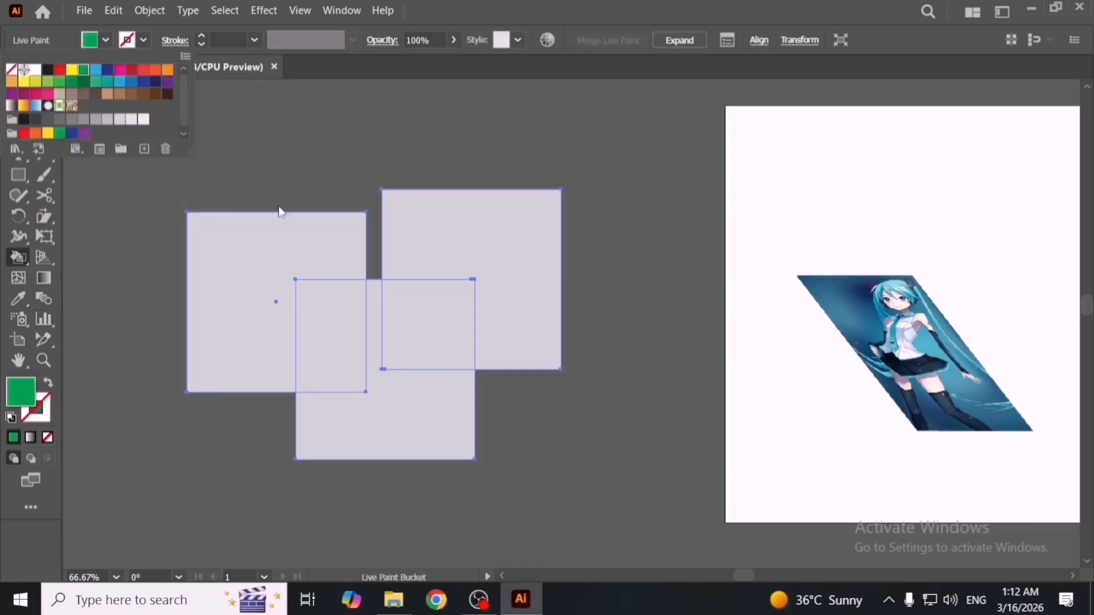
pyautogui.click(315, 265)
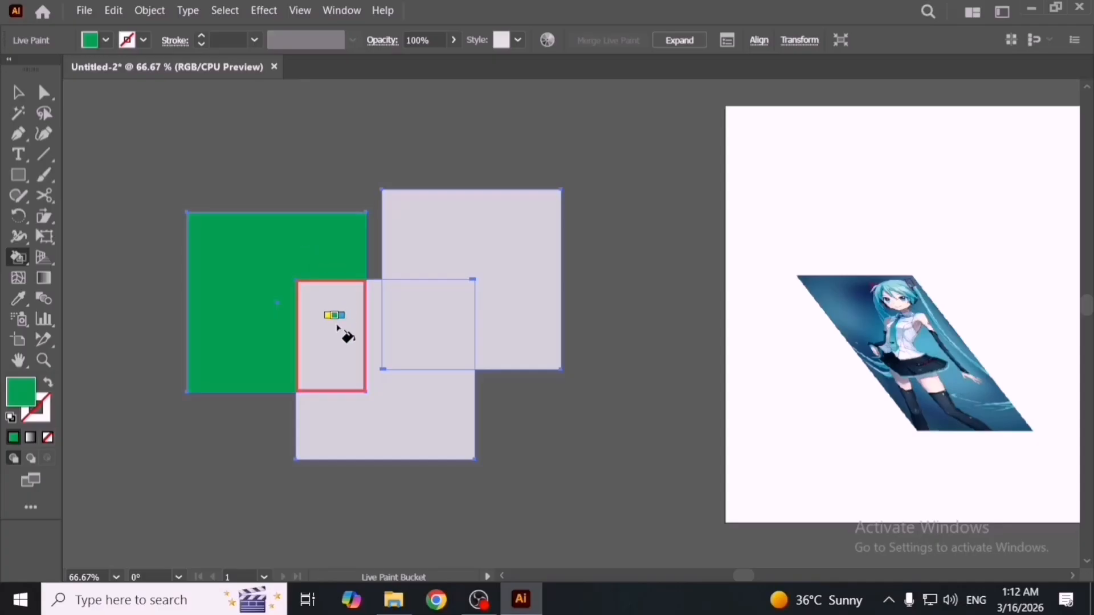
# Fill the left overlap region dark blue and the right overlap region magenta with the Live Paint Bucket.
pyautogui.press('Right')
pyautogui.press('Right')
pyautogui.click(340, 328)
pyautogui.press('Right')
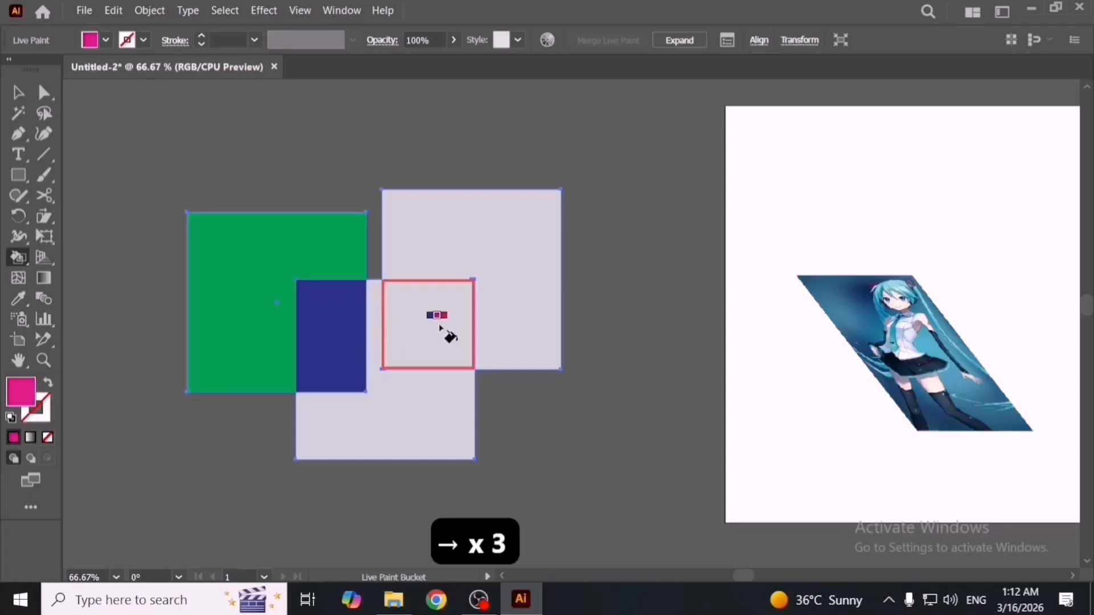
pyautogui.click(447, 330)
# Select the lower square's remaining region with the Live Paint Selection tool and recolour it bright blue.
pyautogui.moveTo(18, 258); pyautogui.dragTo(131, 295)
pyautogui.click(413, 431)
pyautogui.doubleClick(31, 396)
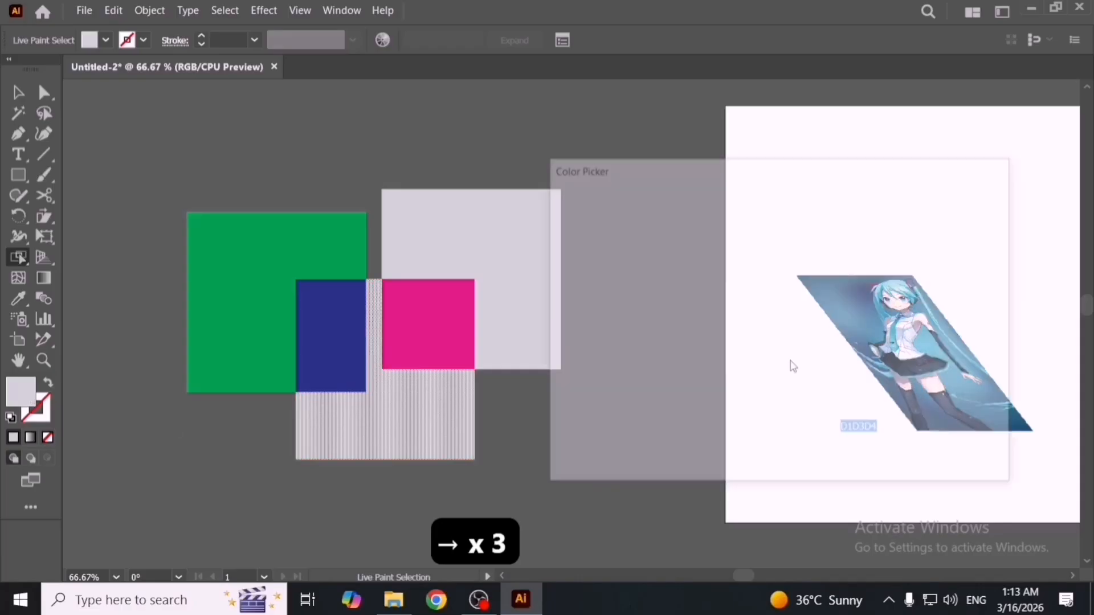
pyautogui.click(767, 221)
pyautogui.click(945, 230)
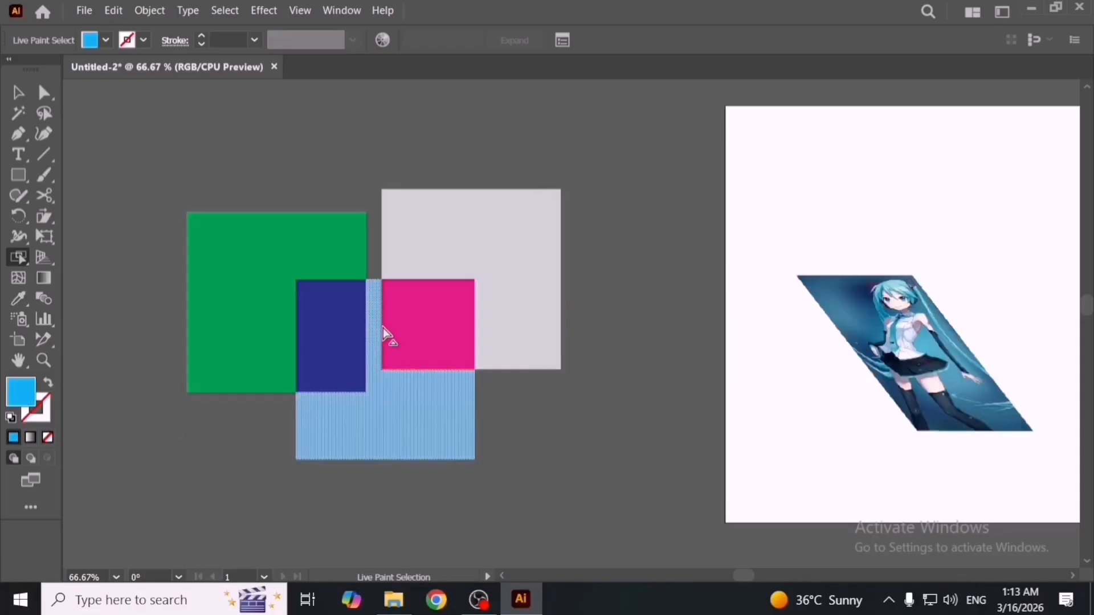
# Delete the coloured Live Paint group beside the artboard.
pyautogui.click(25, 96)
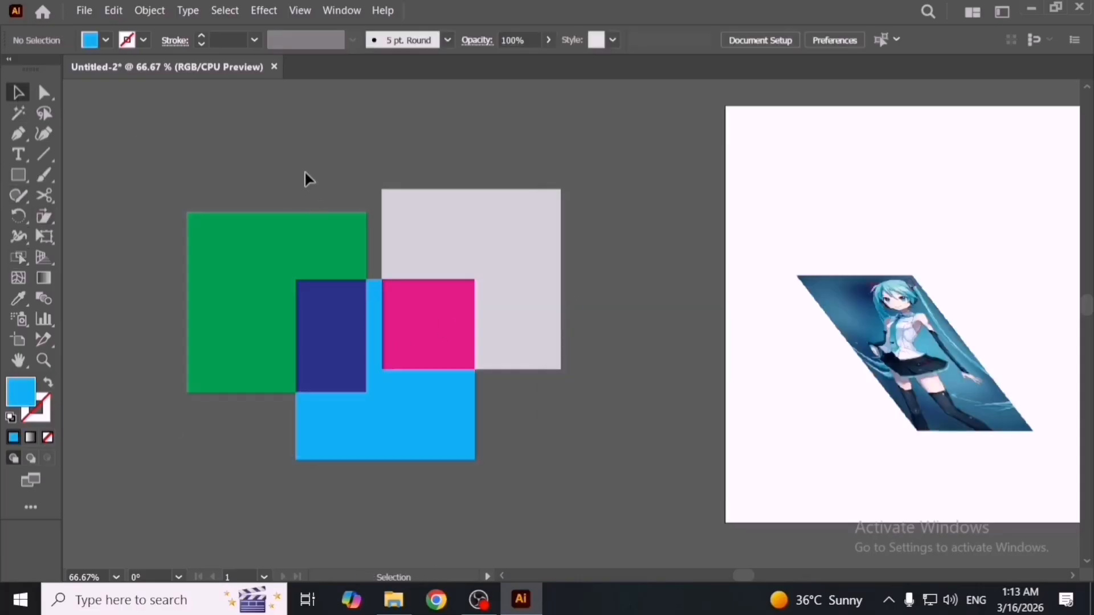
pyautogui.moveTo(305, 172); pyautogui.dragTo(564, 362)
pyautogui.press('Delete')
pyautogui.press('Delete')
# Draw a blue square off the artboard and duplicate it twice so the three squares overlap.
pyautogui.press('m')
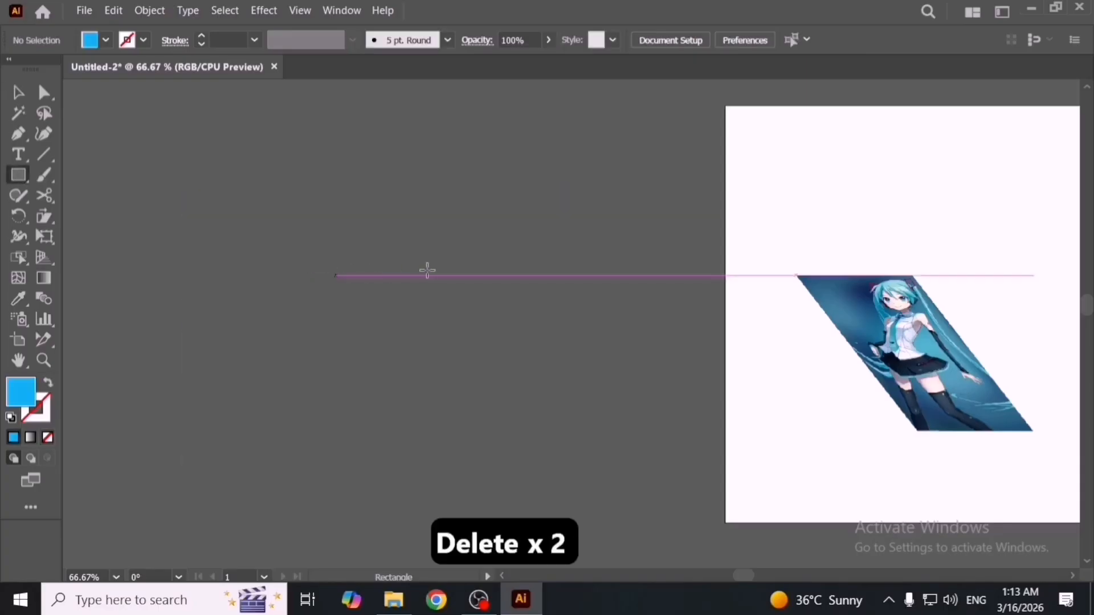
pyautogui.moveTo(436, 281); pyautogui.dragTo(512, 357)
pyautogui.press('space')
pyautogui.moveTo(554, 365); pyautogui.dragTo(702, 385)
pyautogui.press('v')
pyautogui.moveTo(587, 334); pyautogui.dragTo(516, 404)
pyautogui.moveTo(517, 400); pyautogui.dragTo(417, 306)
# Make a Live Paint group from the three overlapping blue squares.
pyautogui.moveTo(268, 237); pyautogui.dragTo(556, 365)
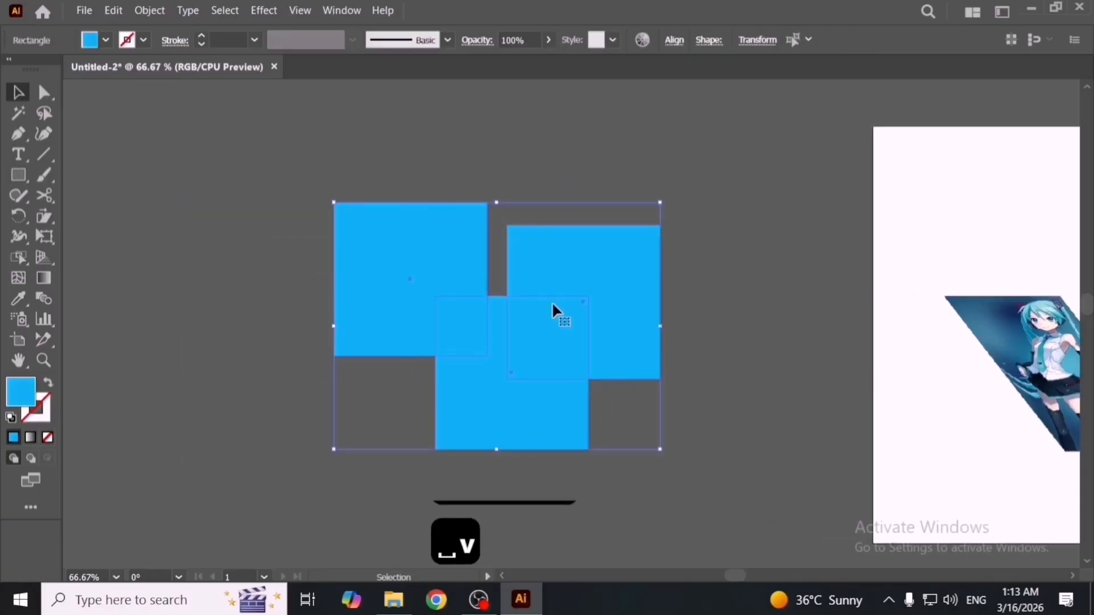
pyautogui.click(147, 10)
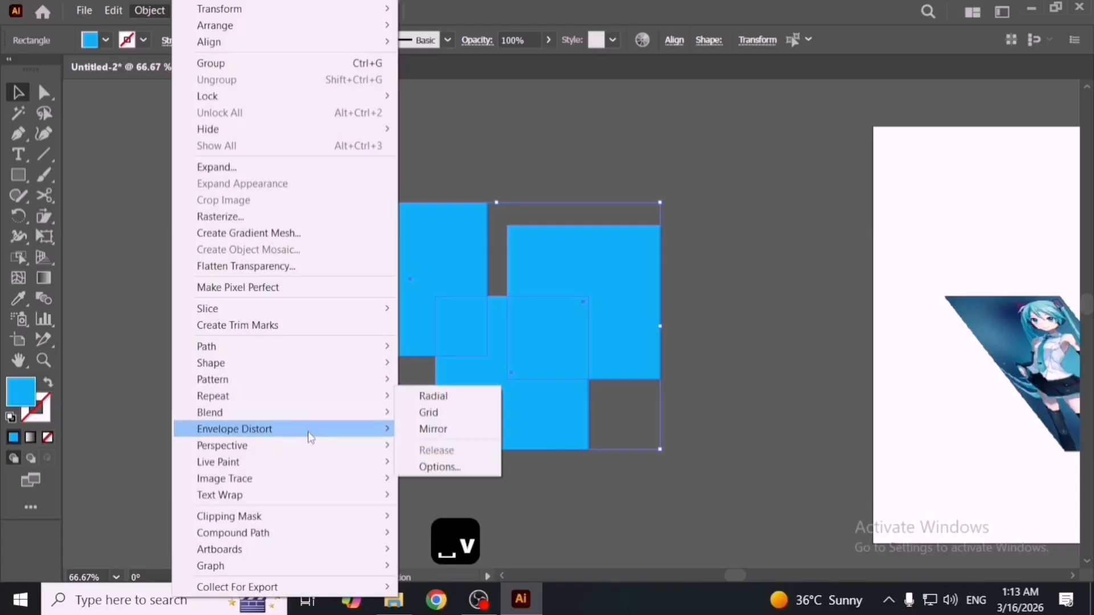
pyautogui.moveTo(345, 462)
pyautogui.click(436, 460)
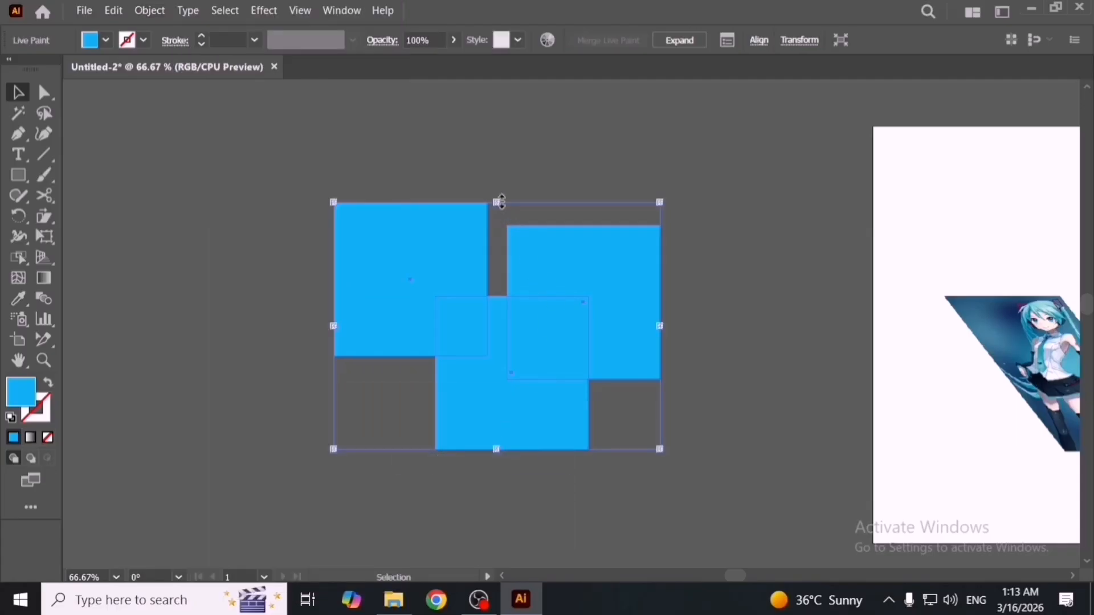
# Stretch the Live Paint group slightly taller and shift it a little to the left of its original place.
pyautogui.moveTo(501, 200); pyautogui.dragTo(501, 185)
pyautogui.click(762, 312)
pyautogui.moveTo(631, 284); pyautogui.dragTo(690, 263)
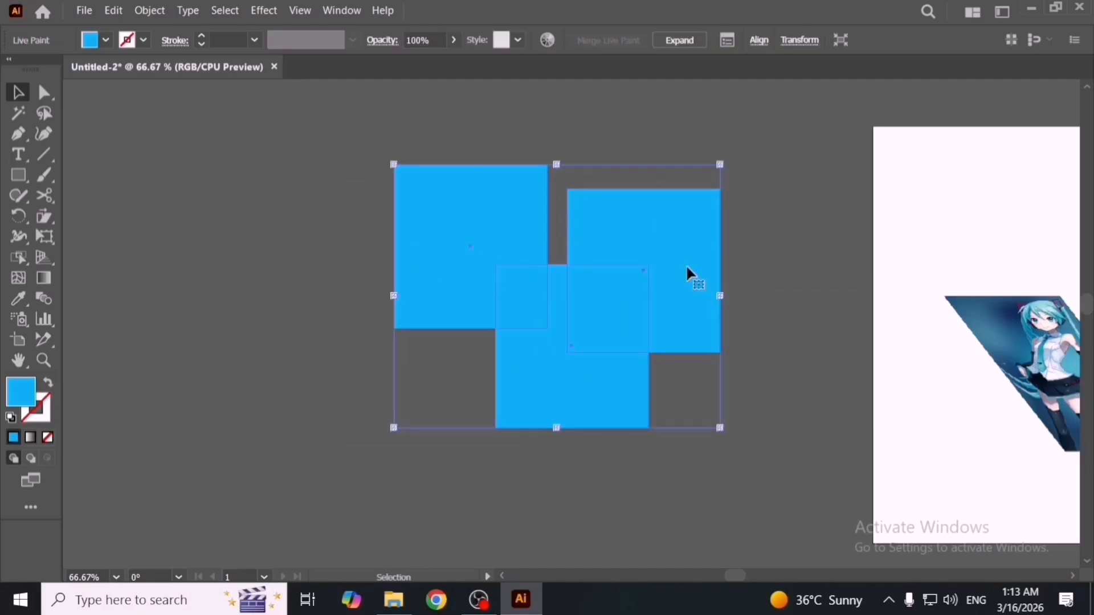
pyautogui.rightClick(650, 265)
pyautogui.click(610, 464)
pyautogui.moveTo(604, 400); pyautogui.dragTo(496, 425)
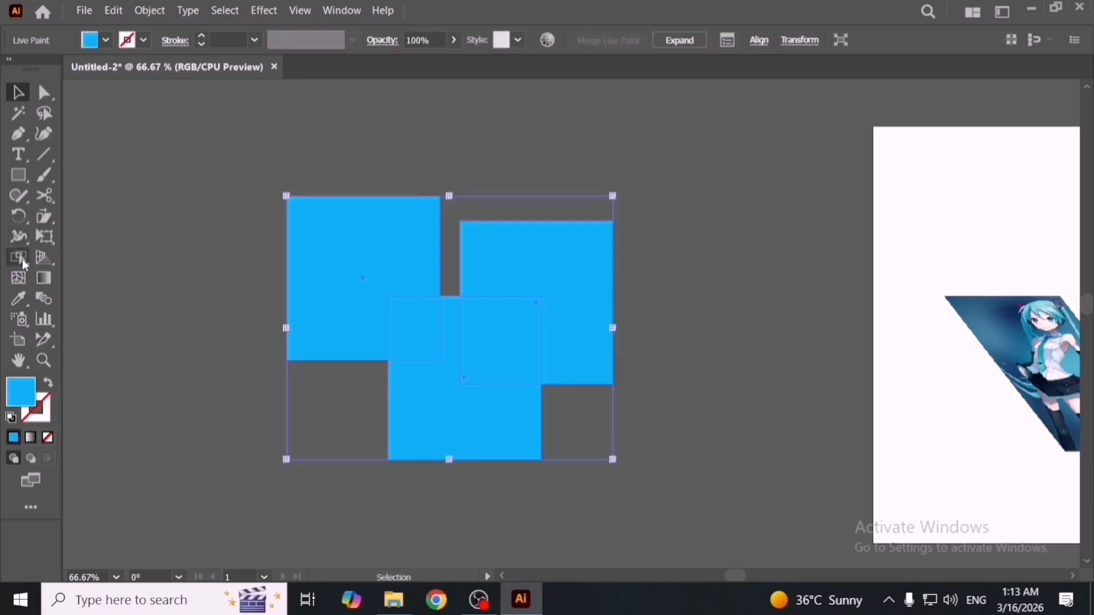
# Release the Live Paint group into separate outlined squares and deselect them.
pyautogui.click(23, 258)
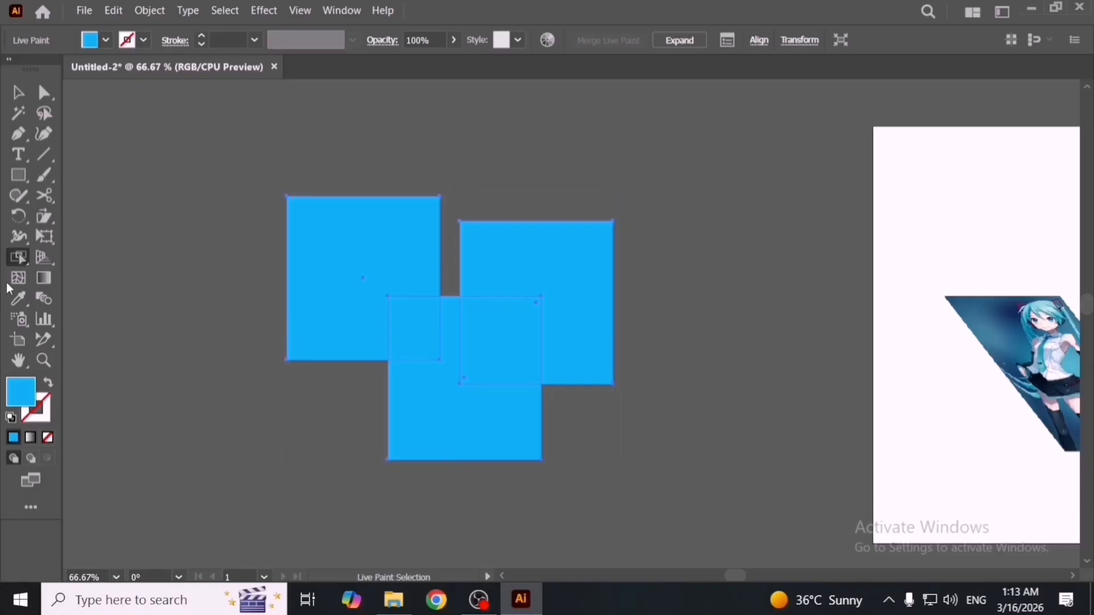
pyautogui.moveTo(15, 263)
pyautogui.mouseDown()
pyautogui.moveTo(93, 261)
pyautogui.moveTo(74, 276)
pyautogui.mouseUp()
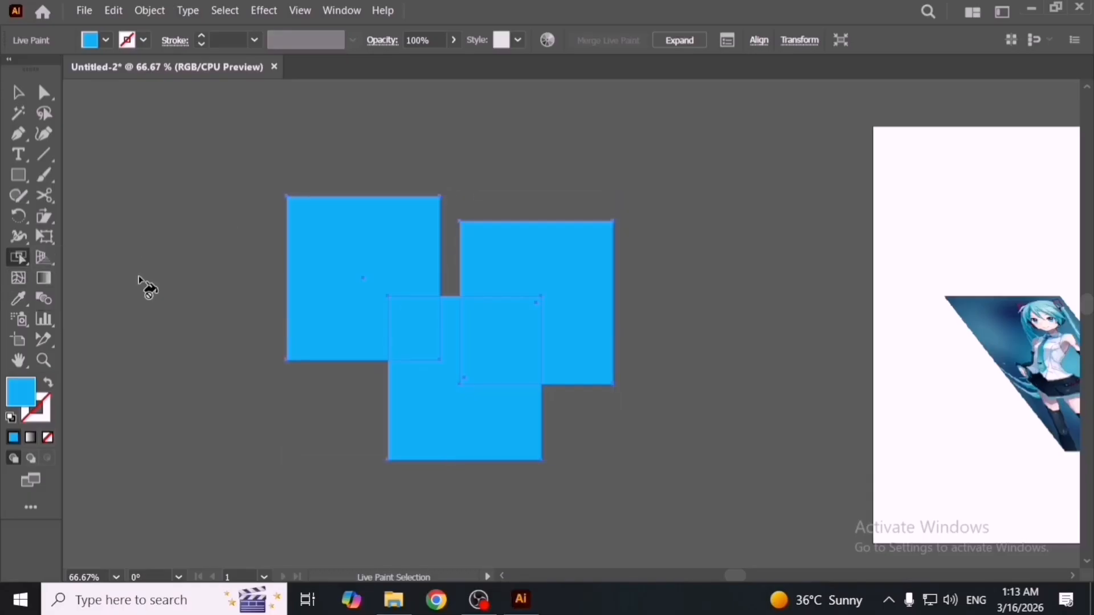
pyautogui.click(149, 10)
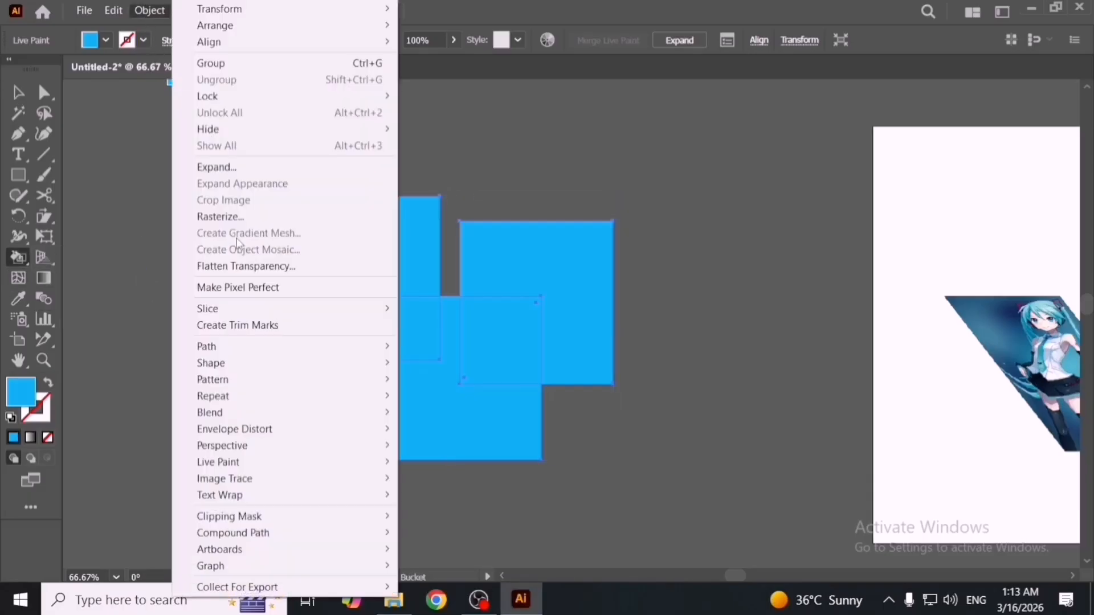
pyautogui.moveTo(353, 462)
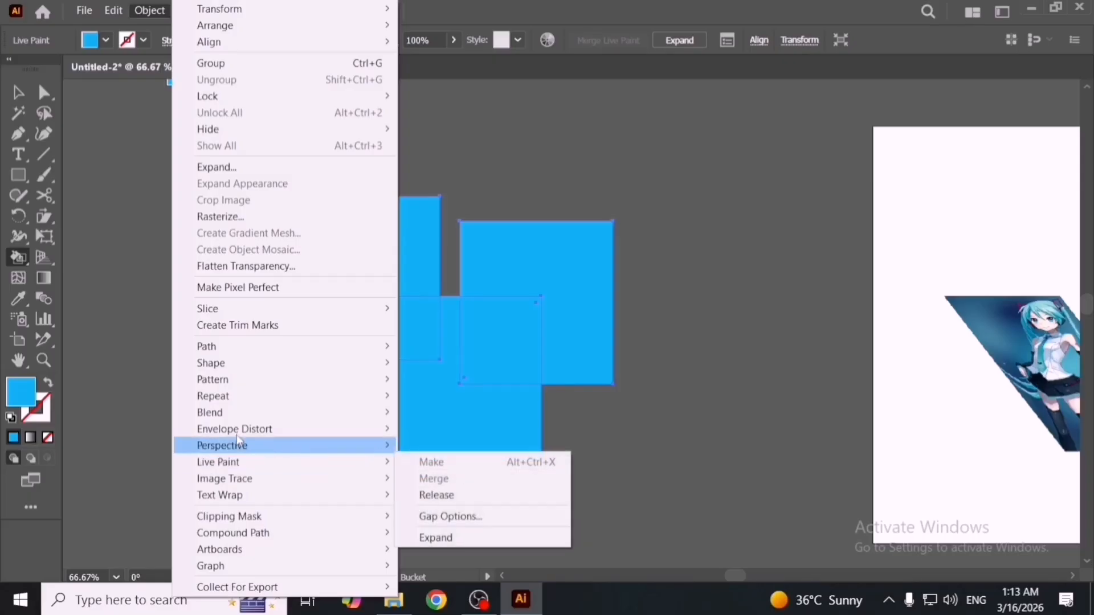
pyautogui.moveTo(281, 462)
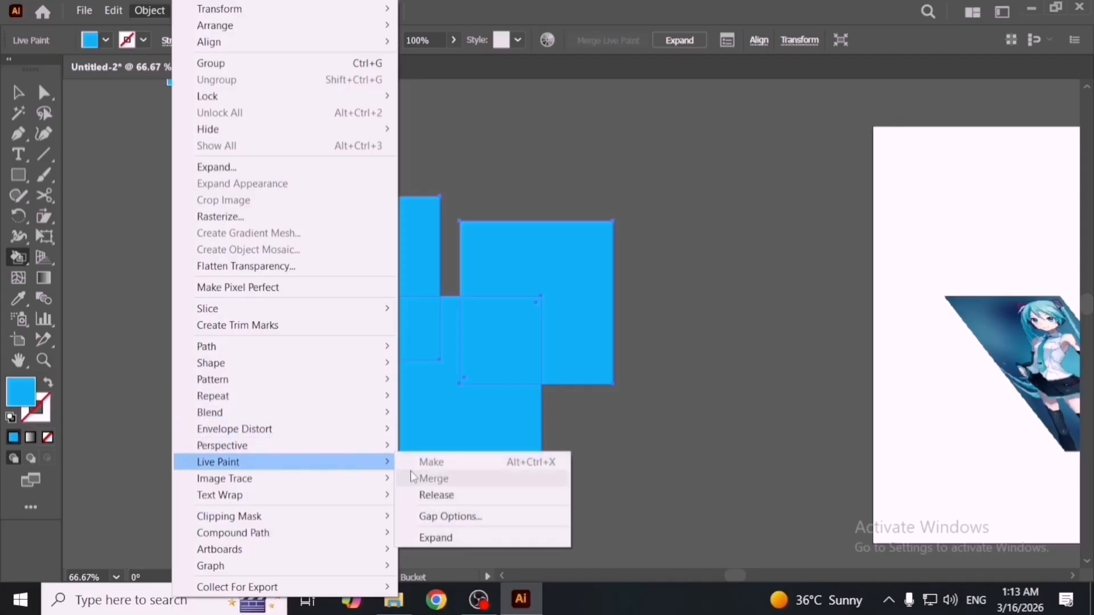
pyautogui.click(484, 500)
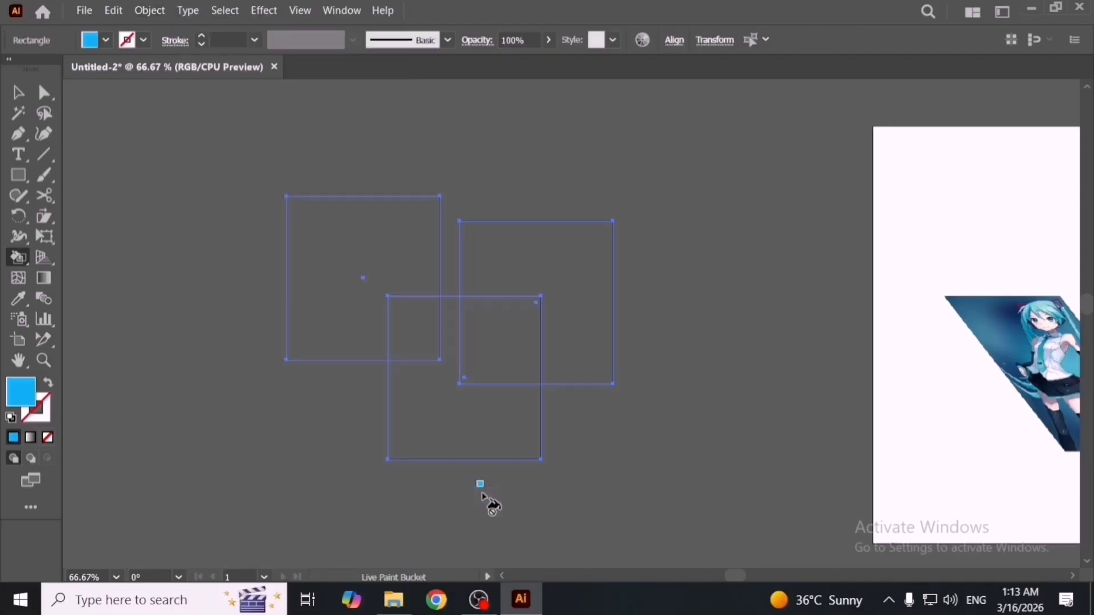
pyautogui.click(29, 94)
pyautogui.click(231, 209)
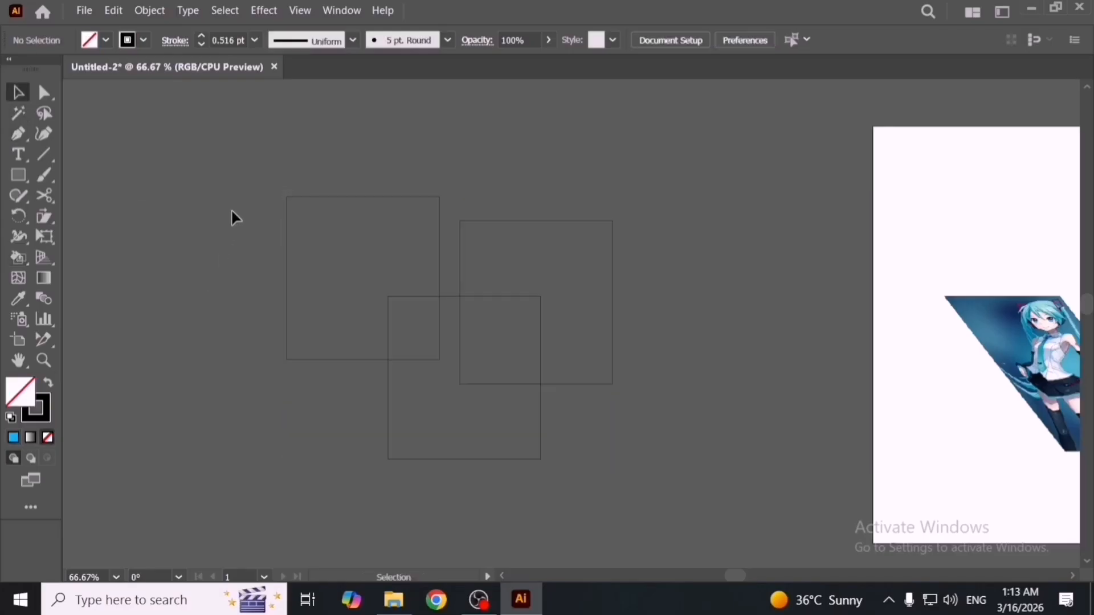
pyautogui.moveTo(231, 208); pyautogui.dragTo(555, 410)
pyautogui.click(150, 9)
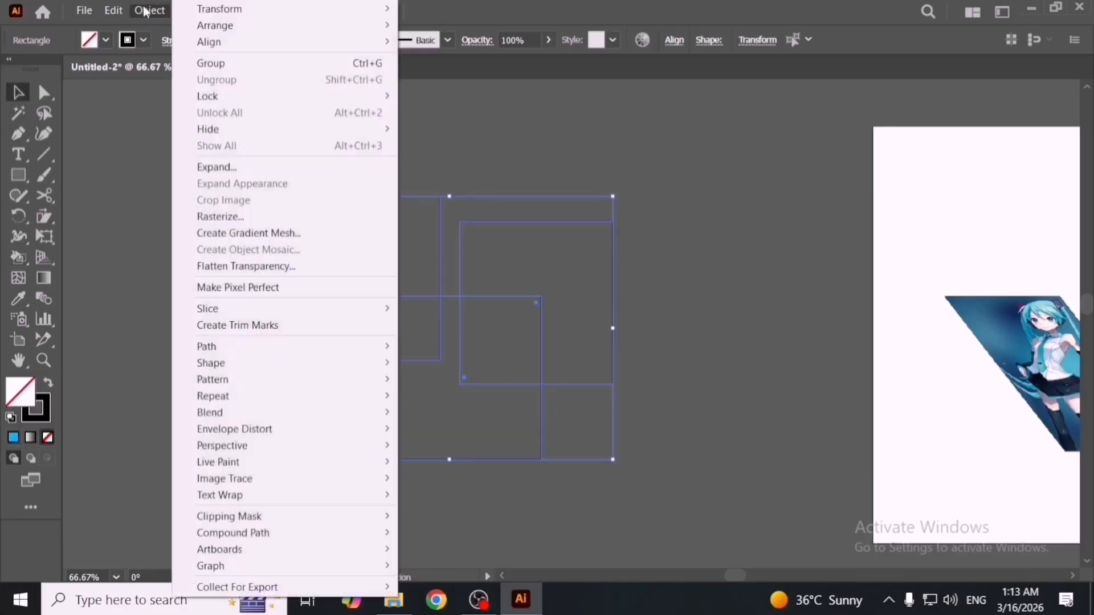
pyautogui.click(18, 258)
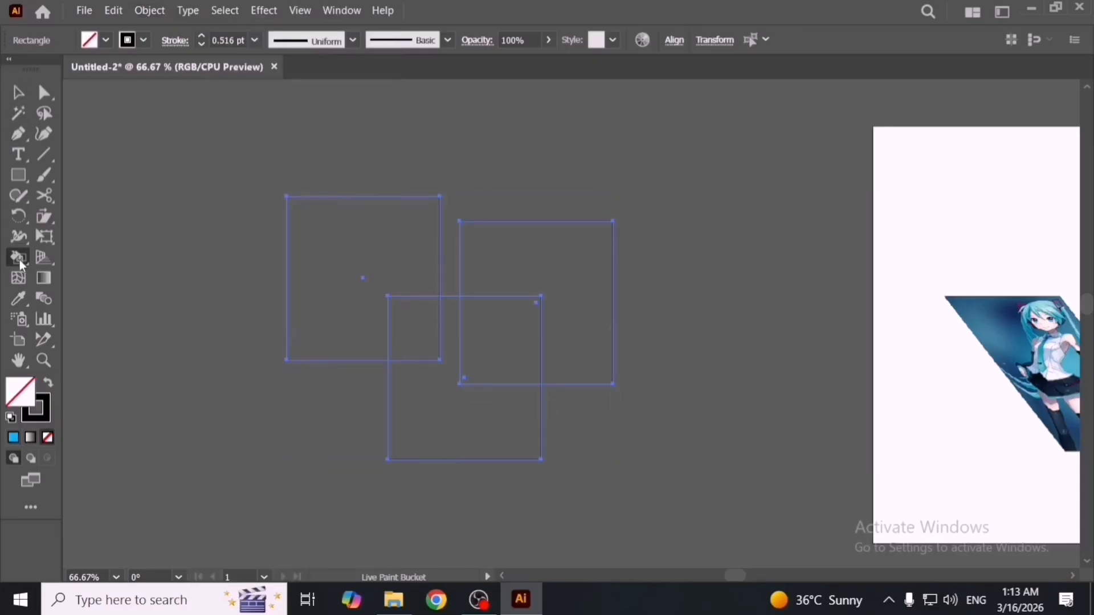
pyautogui.doubleClick(19, 258)
pyautogui.click(636, 390)
pyautogui.click(17, 256)
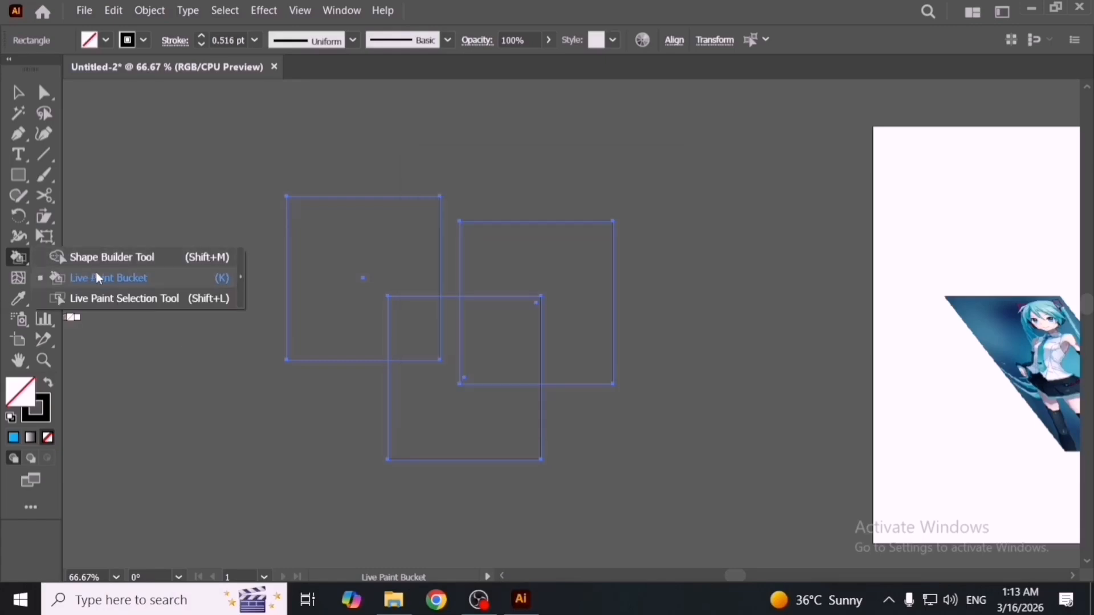
pyautogui.click(117, 260)
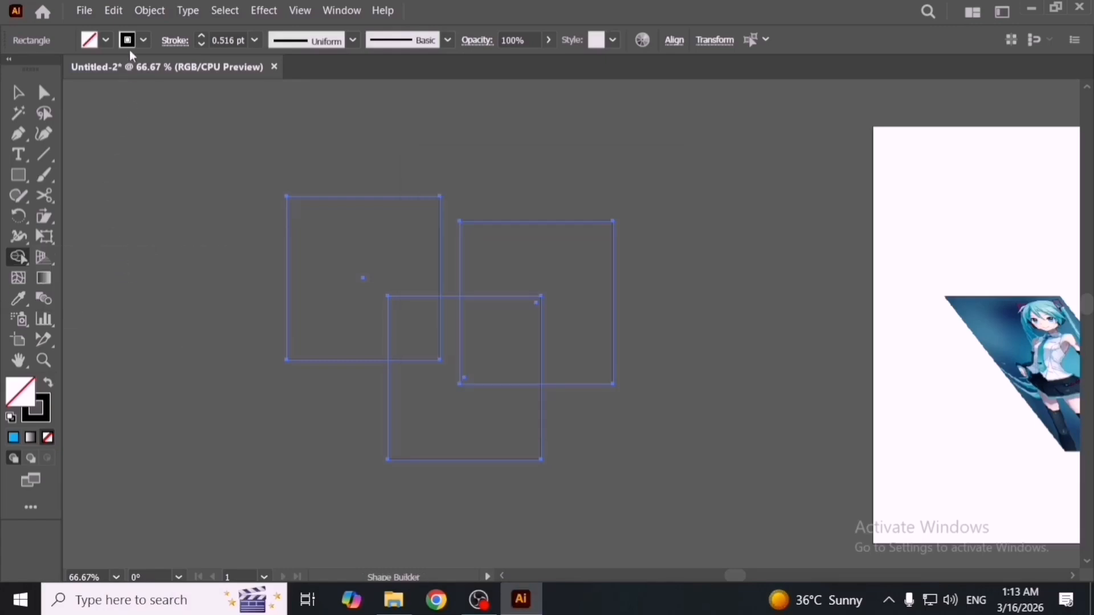
pyautogui.click(148, 11)
pyautogui.click(17, 92)
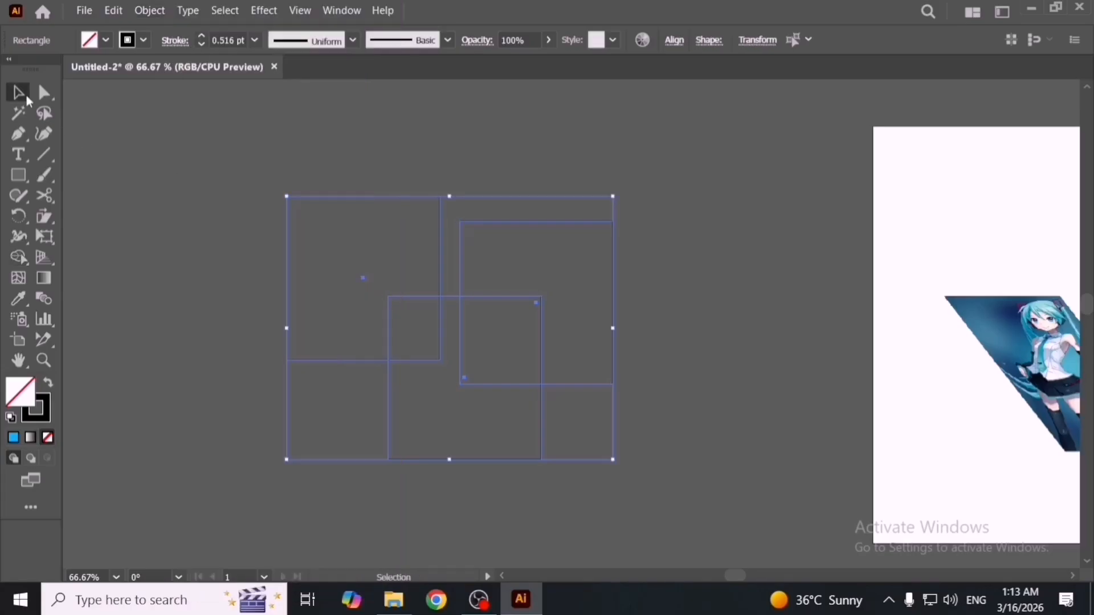
# Delete the three outlined squares beside the artboard.
pyautogui.click(189, 202)
pyautogui.moveTo(189, 202); pyautogui.dragTo(564, 428)
pyautogui.press('Delete')
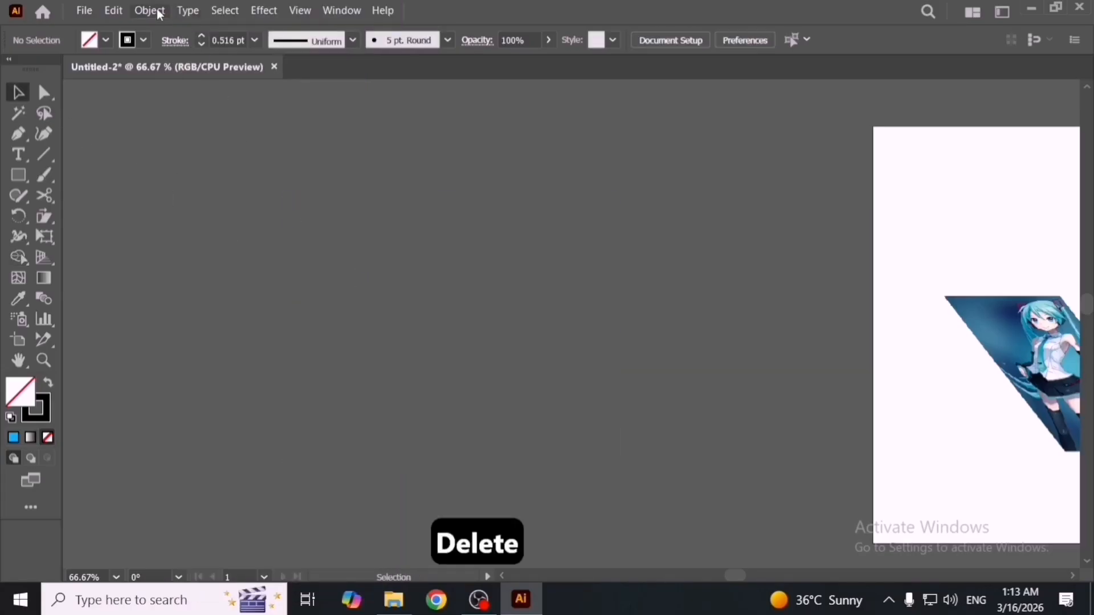
pyautogui.click(151, 10)
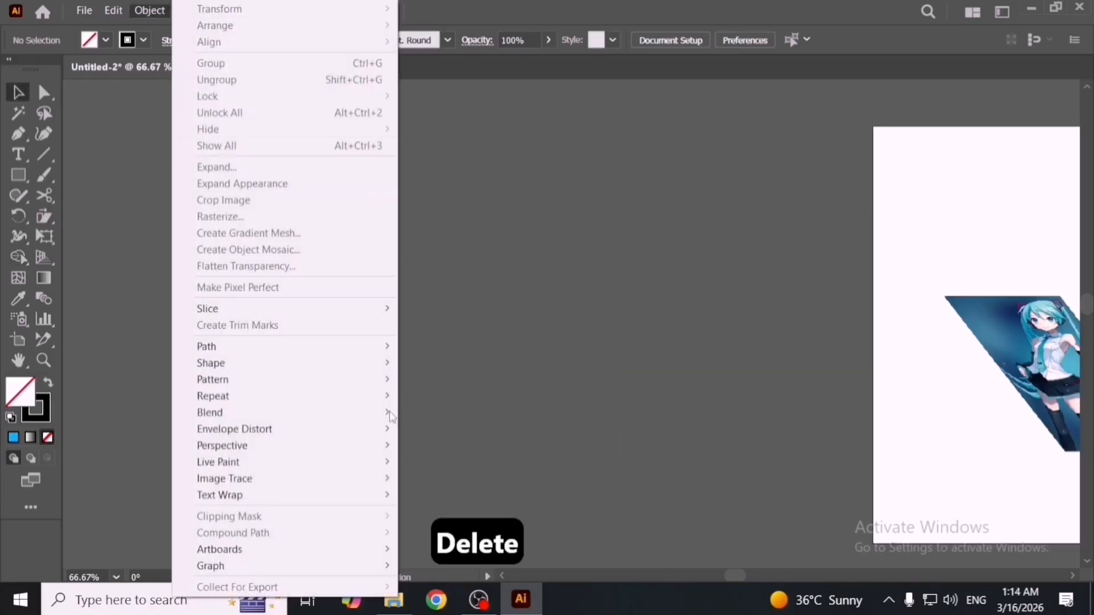
pyautogui.moveTo(293, 477)
pyautogui.moveTo(333, 478)
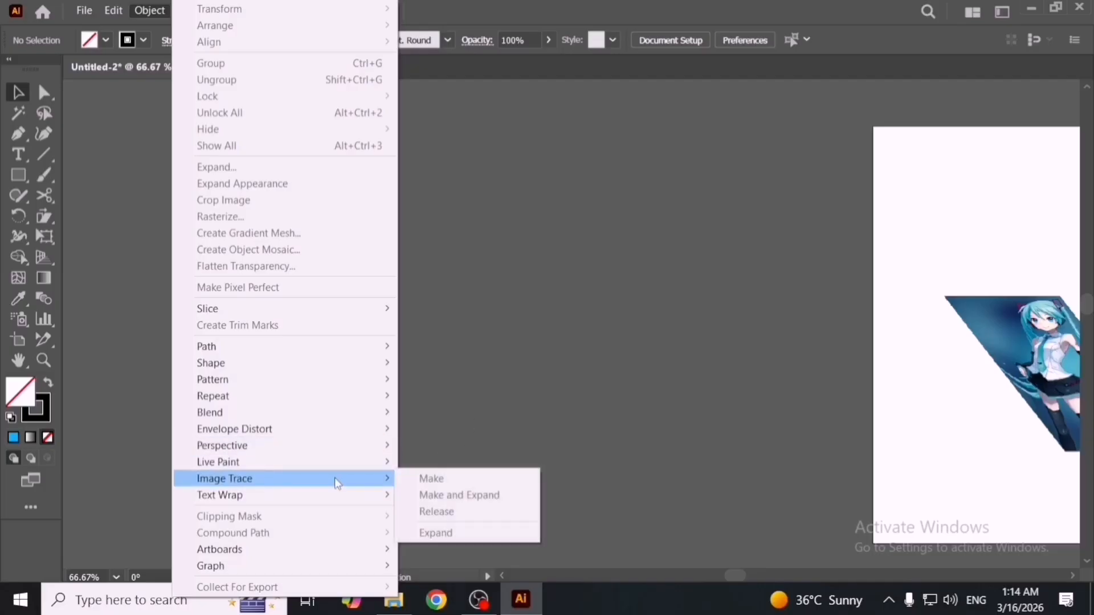
pyautogui.click(470, 442)
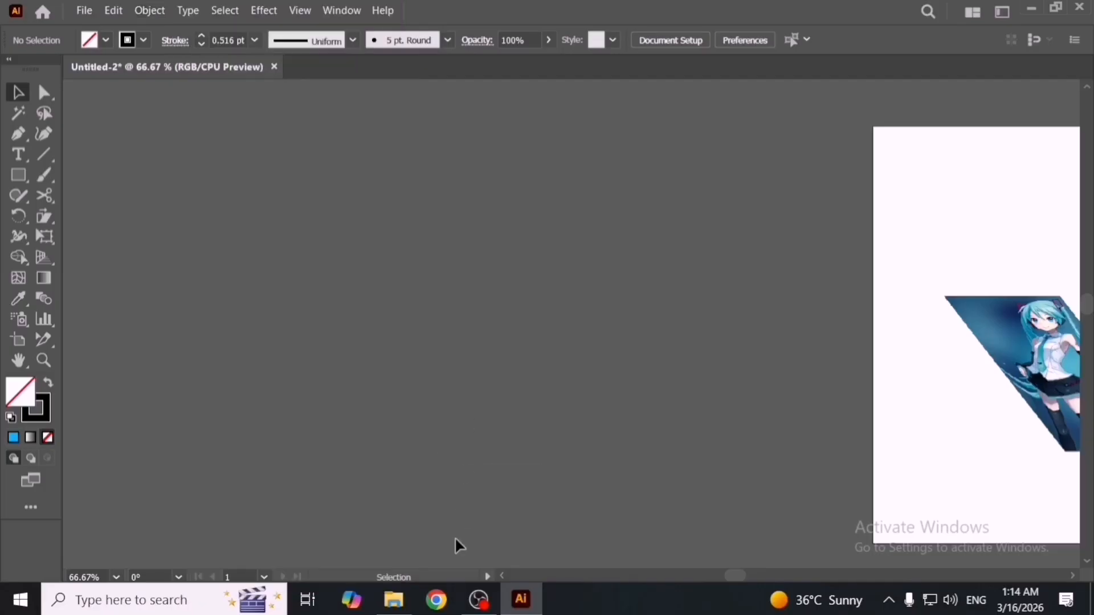
# Switch to Chrome and run a Google image search for a black and white image.
pyautogui.click(435, 601)
pyautogui.write('blacki')
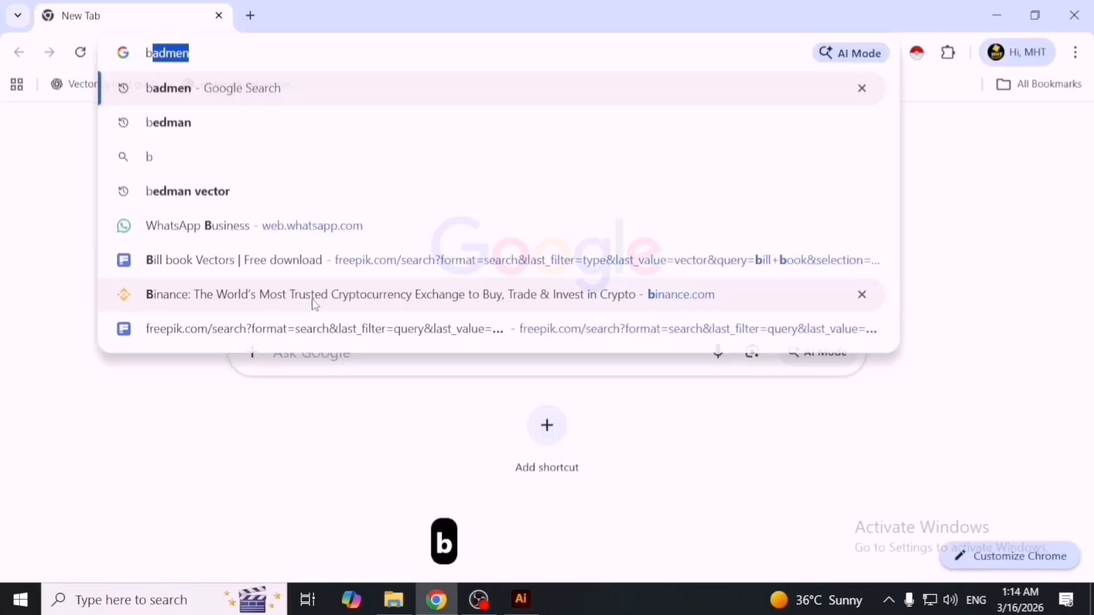
pyautogui.write('white image')
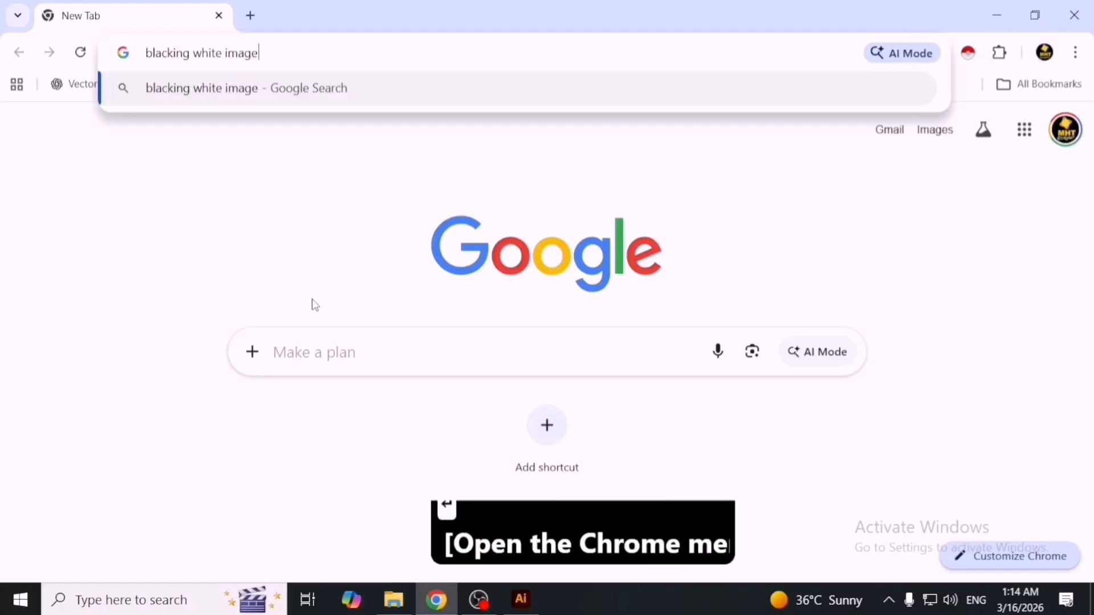
pyautogui.press('Return')
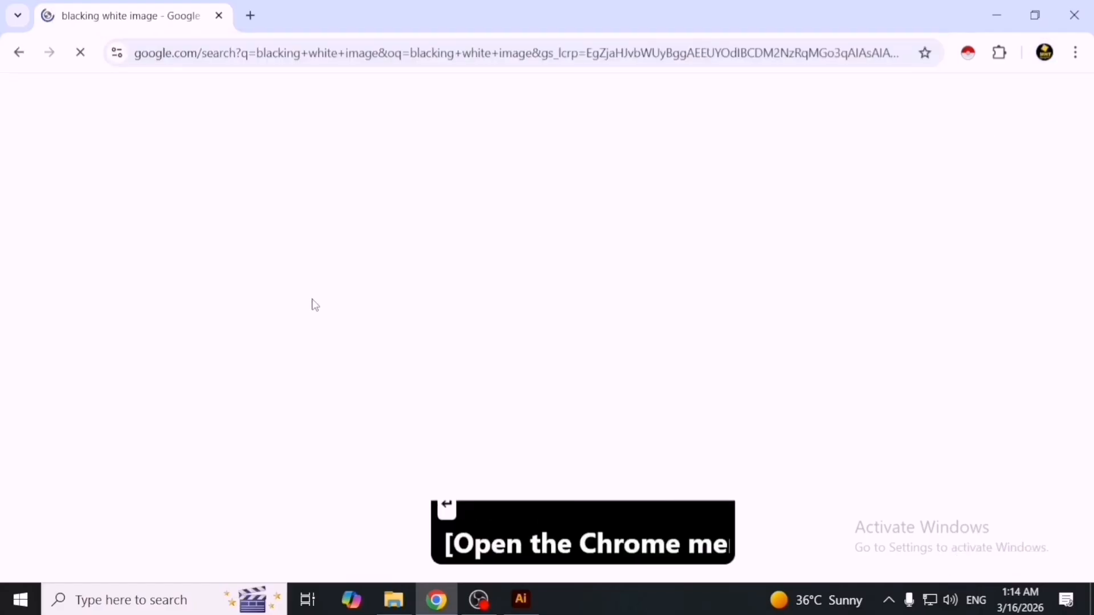
pyautogui.click(201, 180)
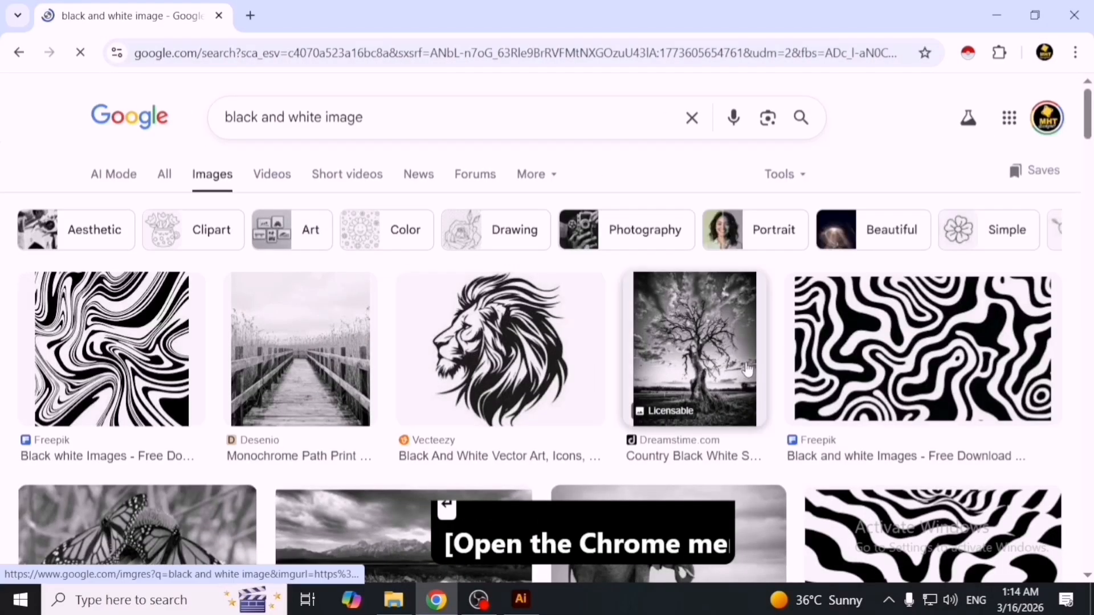
# Copy the Vecteezy lion head picture from the image results and paste it into the Illustrator document.
pyautogui.click(473, 356)
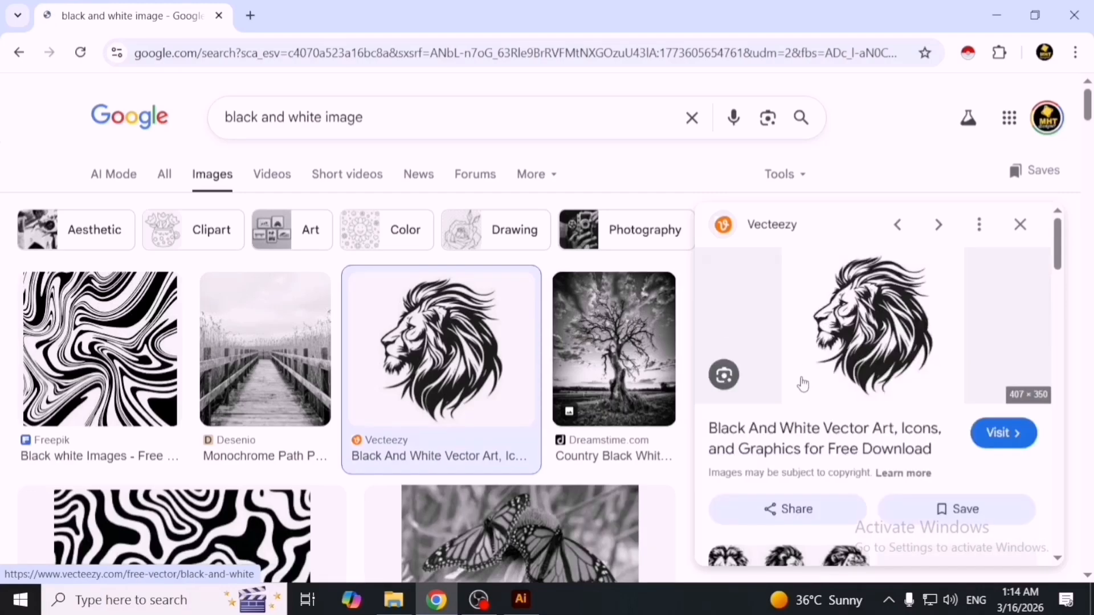
pyautogui.rightClick(866, 335)
pyautogui.click(913, 473)
pyautogui.hotkey('alt', 'Tab')
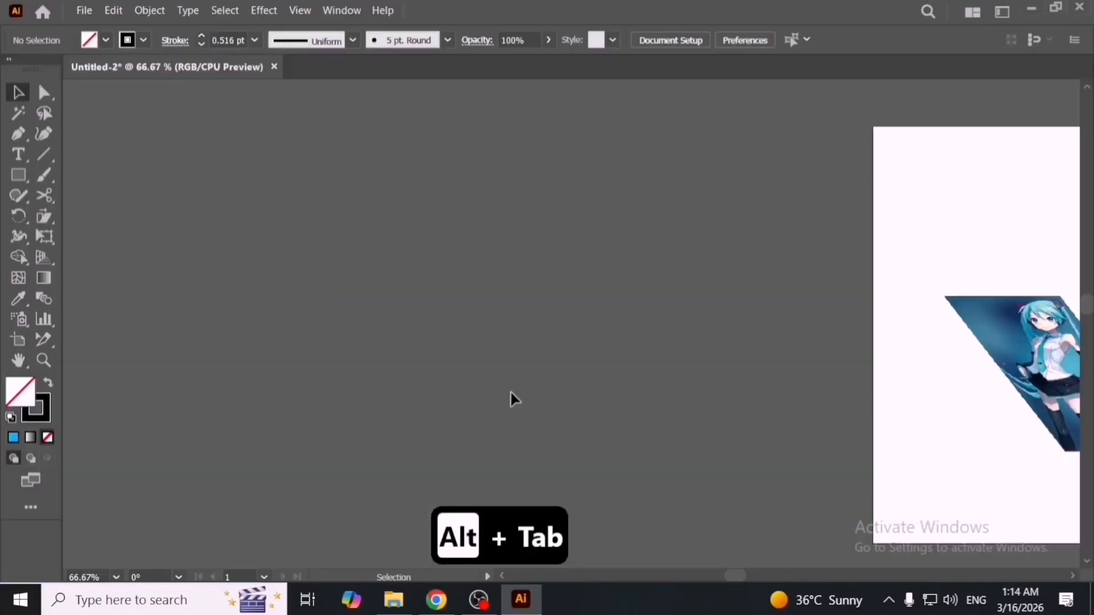
pyautogui.hotkey('ctrl', 'v')
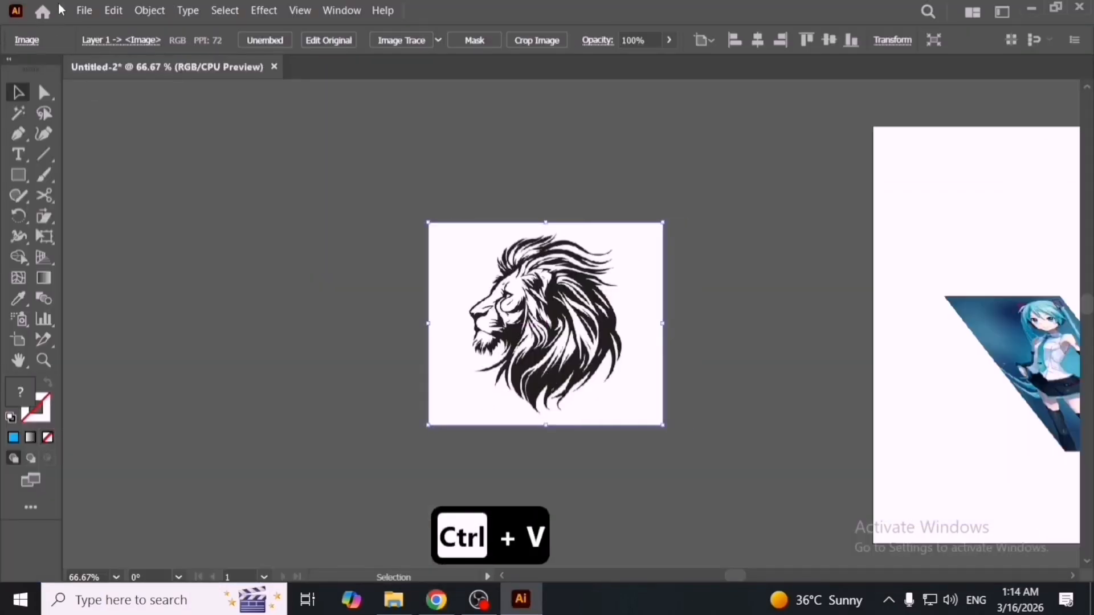
# Make an Image Trace of the lion picture with the default preset.
pyautogui.click(155, 11)
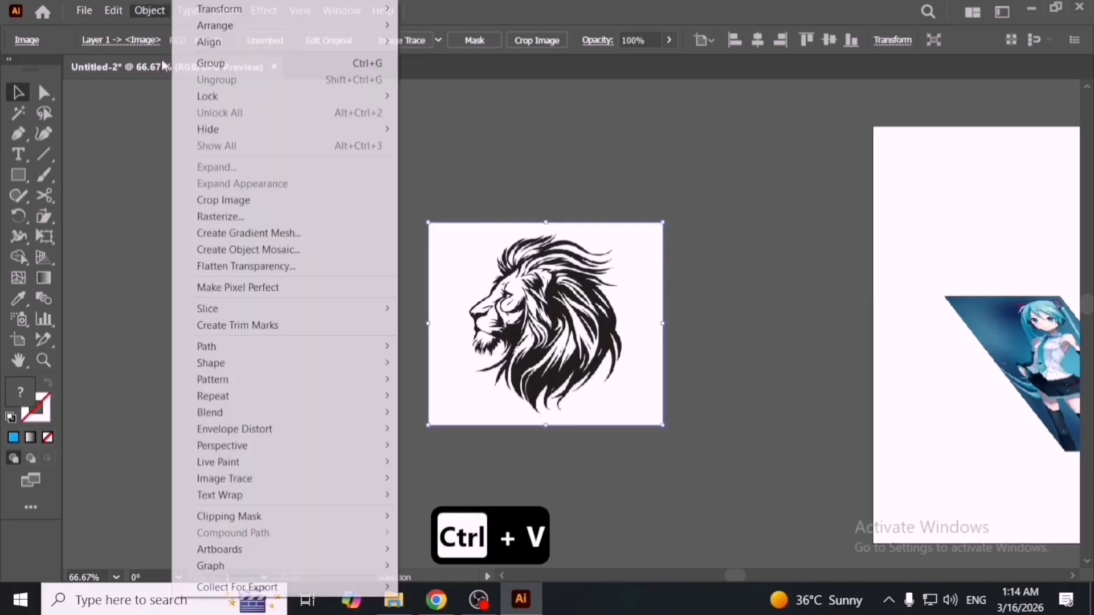
pyautogui.moveTo(281, 495)
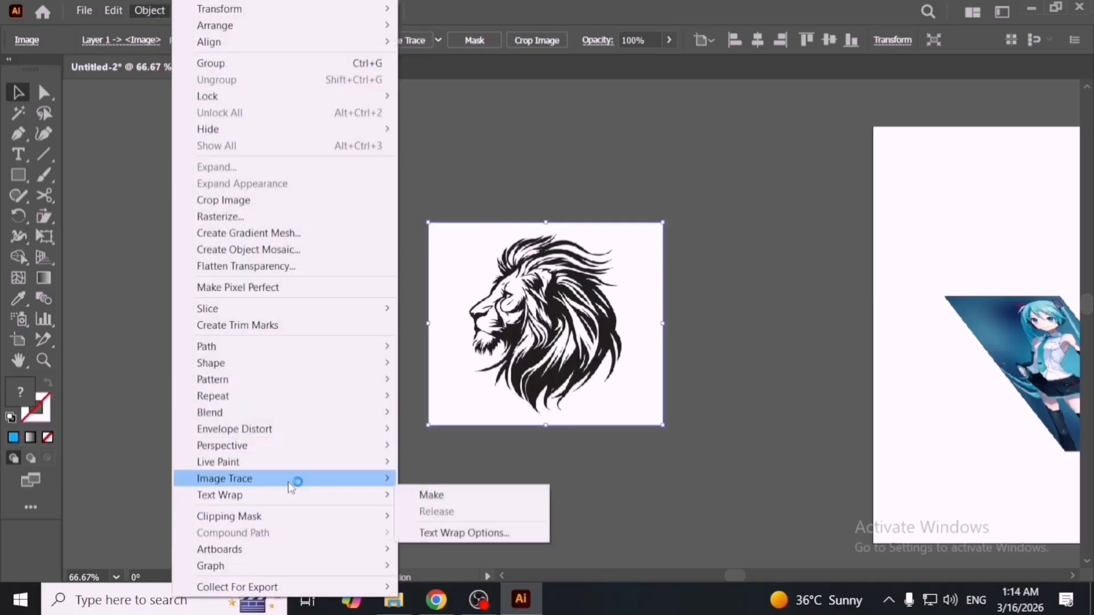
pyautogui.click(433, 478)
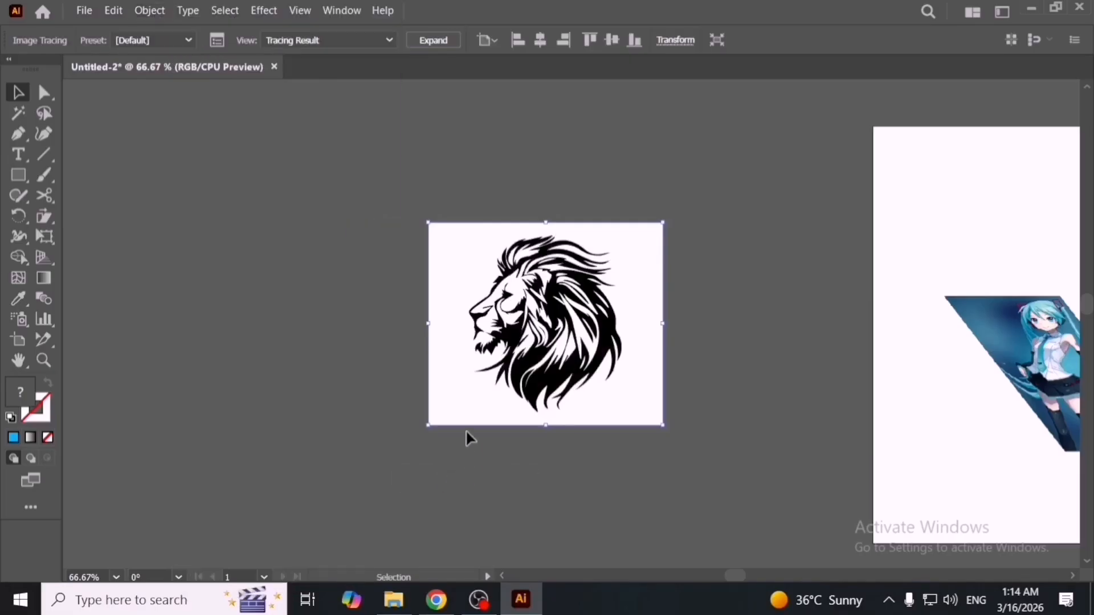
# Release the lion's Image Trace to get the original picture back.
pyautogui.click(161, 12)
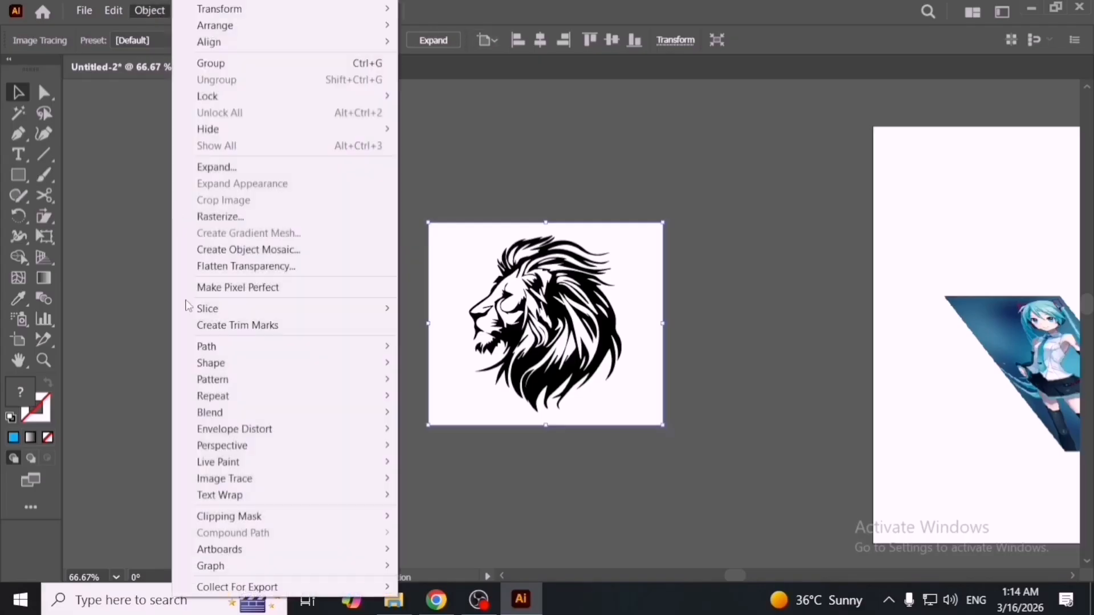
pyautogui.moveTo(276, 484)
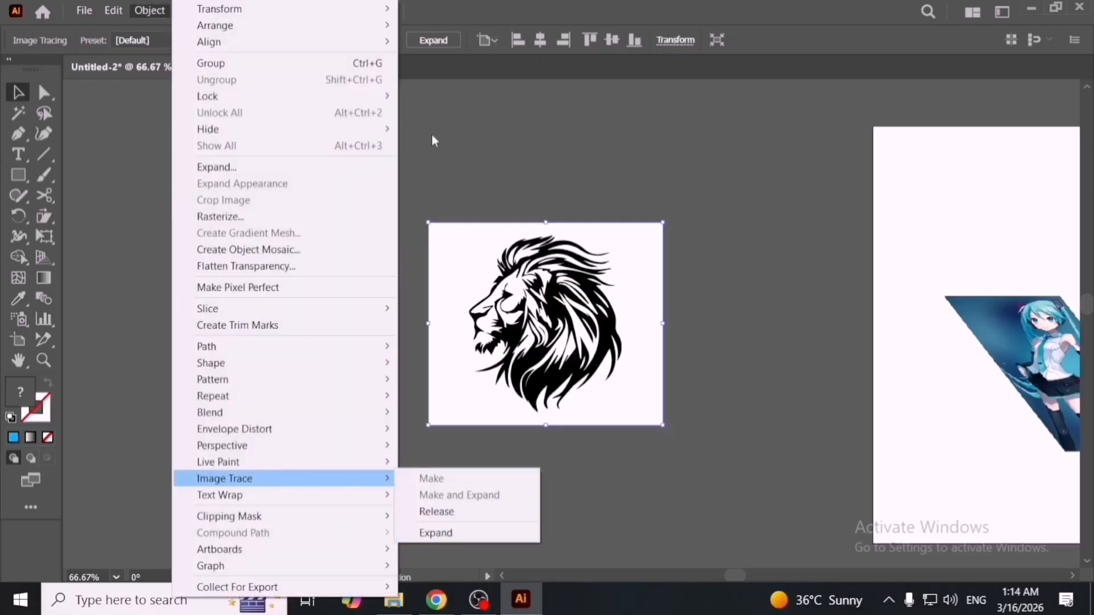
pyautogui.click(463, 514)
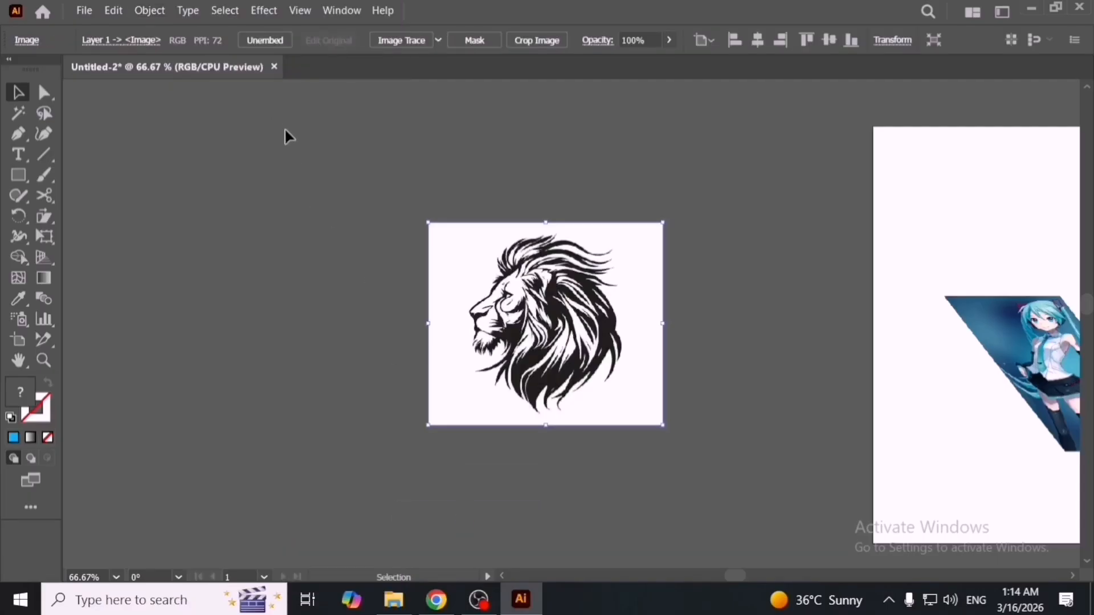
# Delete the lion picture beside the artboard and the distorted anime picture on the artboard.
pyautogui.click(149, 10)
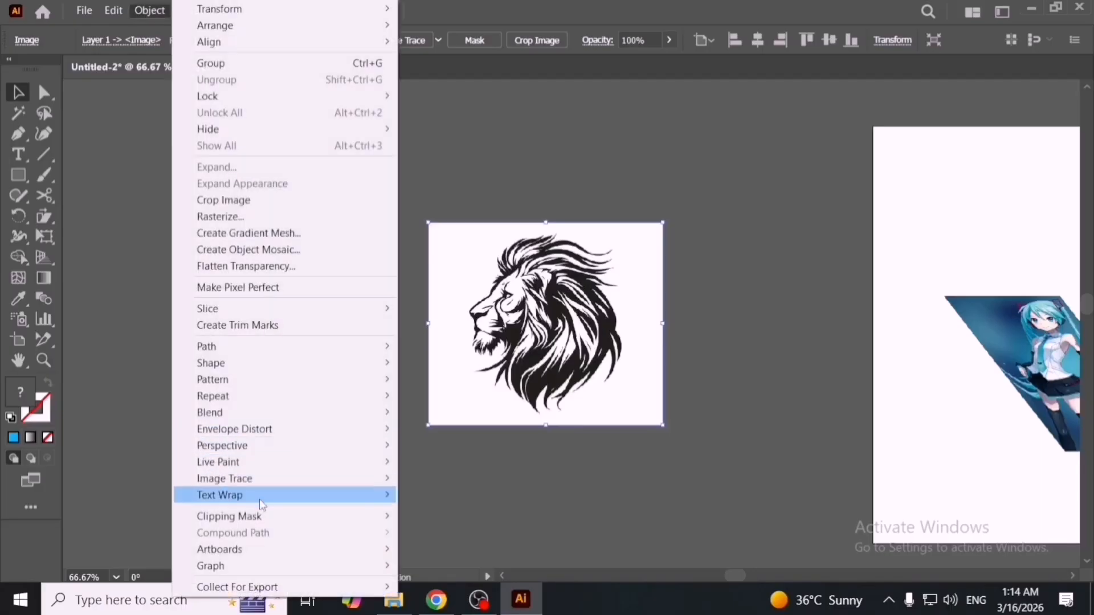
pyautogui.moveTo(277, 483)
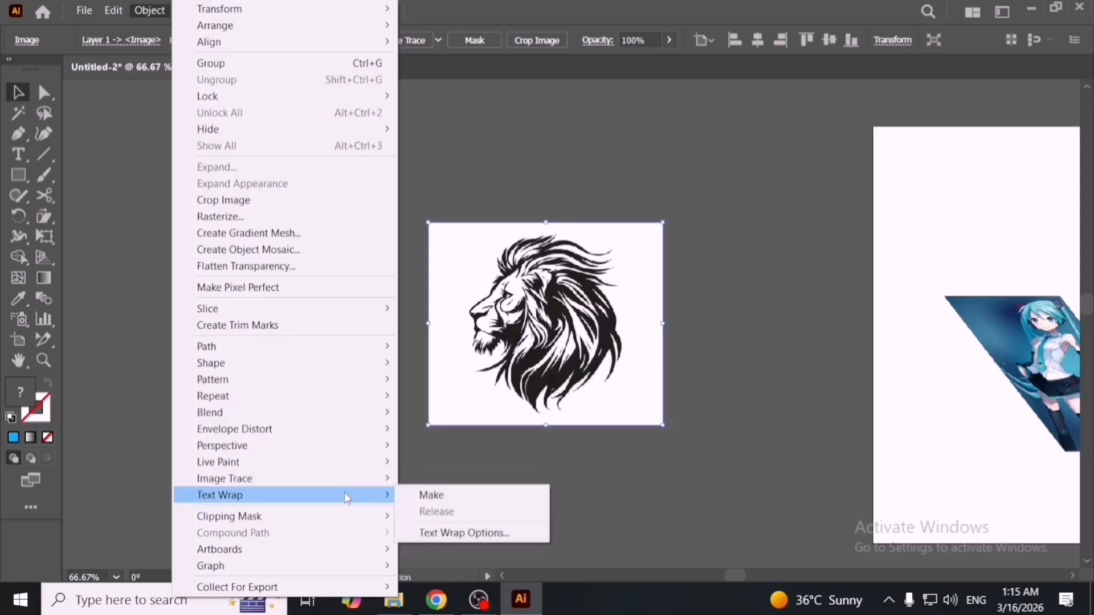
pyautogui.click(525, 484)
pyautogui.press('Delete')
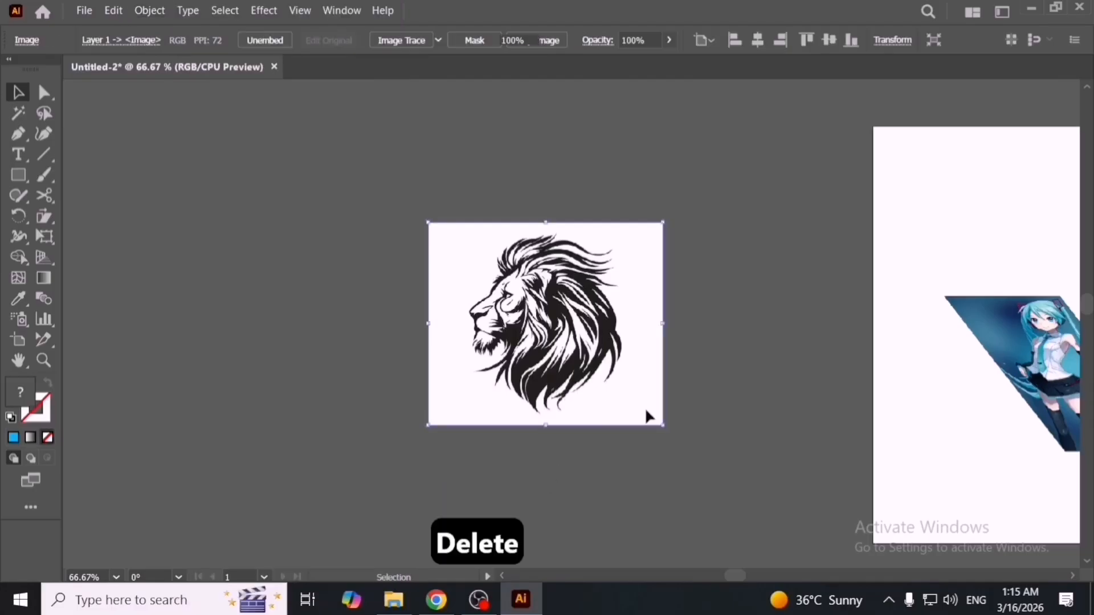
pyautogui.press('space')
pyautogui.moveTo(785, 428); pyautogui.dragTo(222, 385)
pyautogui.press('space')
pyautogui.moveTo(528, 363); pyautogui.dragTo(534, 423)
pyautogui.click(535, 419)
pyautogui.press('Delete')
# Change the artboard to the A4 preset in portrait orientation and return to the Selection tool.
pyautogui.press('space')
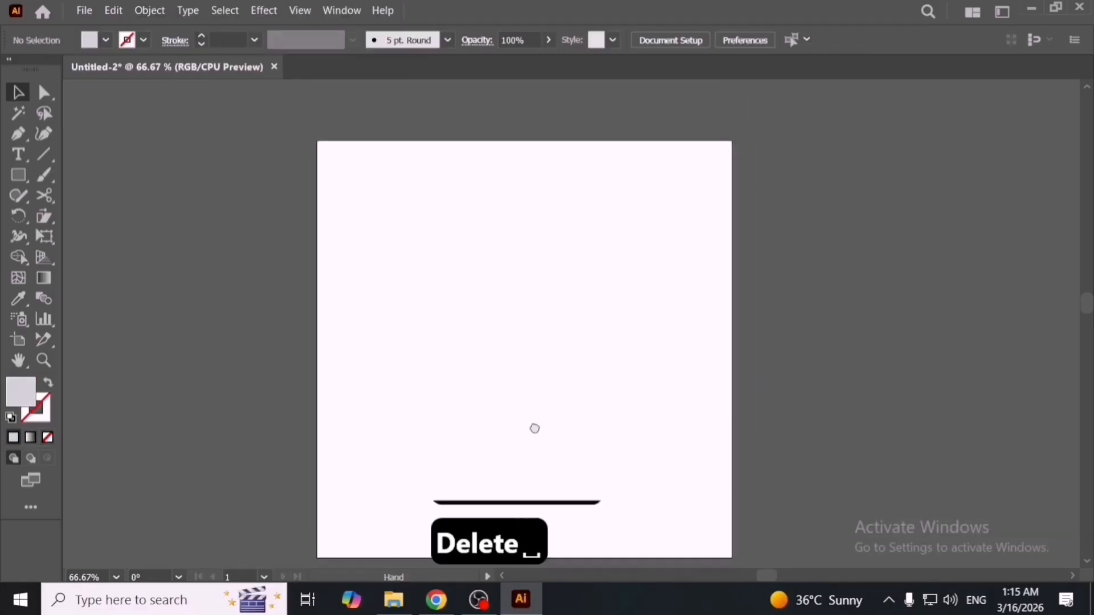
pyautogui.click(23, 345)
pyautogui.click(149, 40)
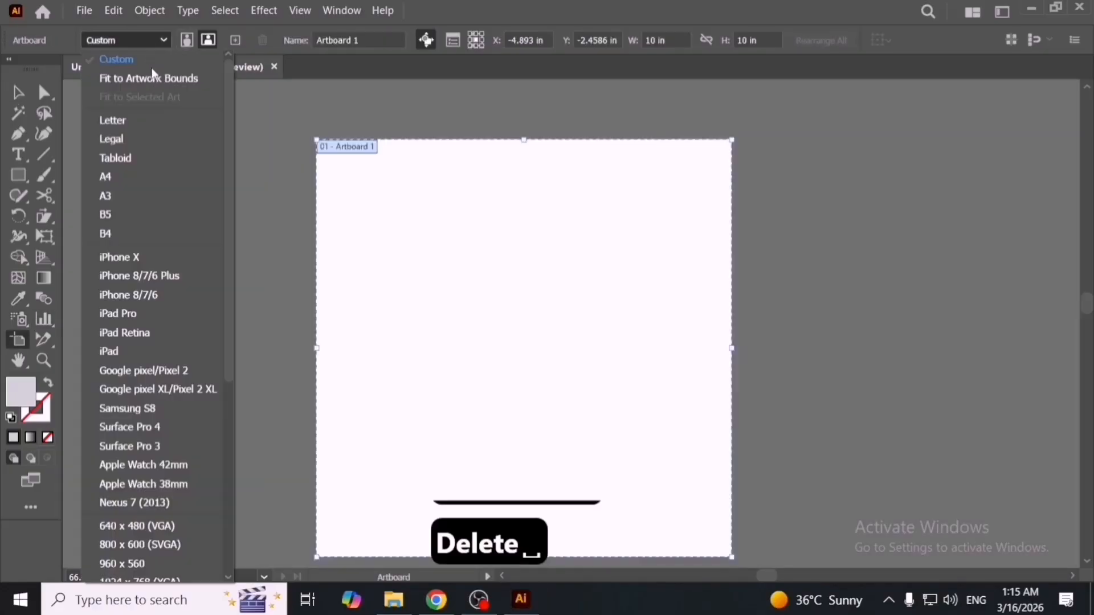
pyautogui.click(150, 176)
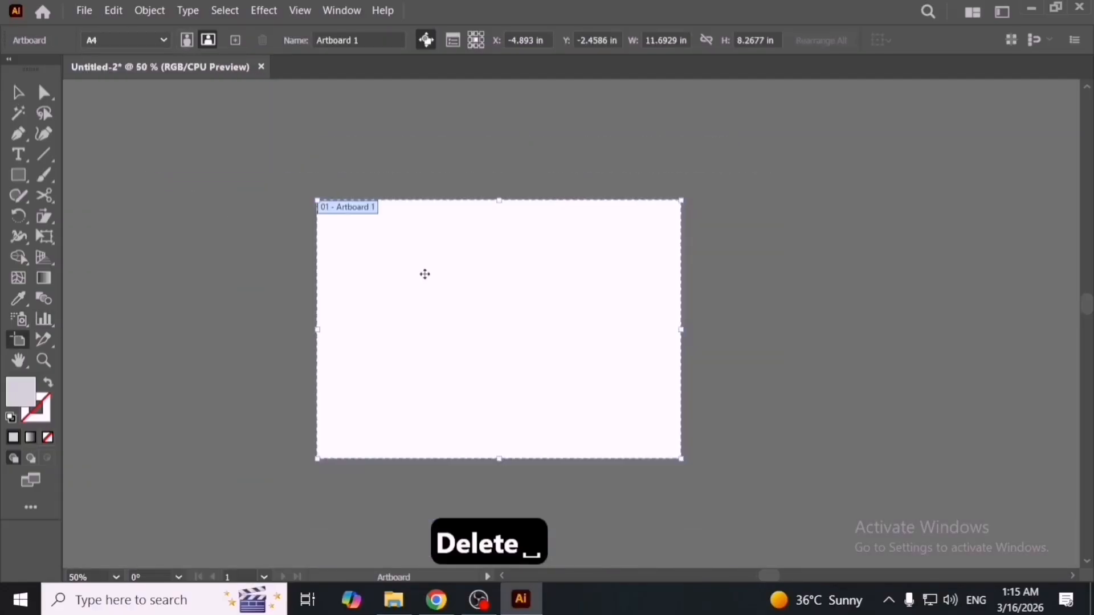
pyautogui.click(187, 40)
pyautogui.press('v')
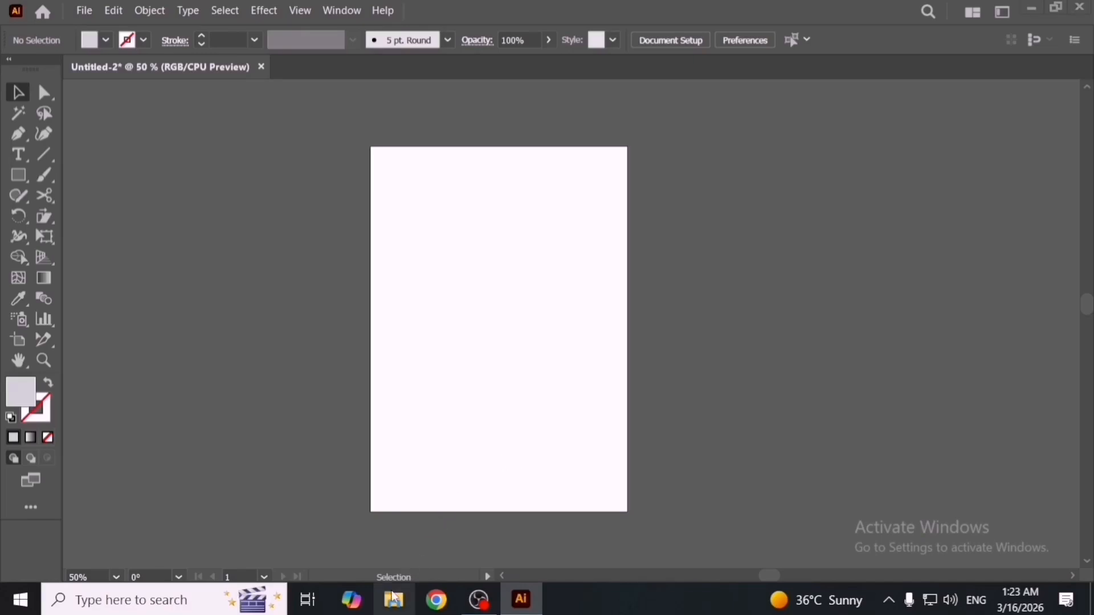
# Open text [Converted].eps from the Downloads folder and bring its black yoga figure into the Untitled-2 document.
pyautogui.click(393, 598)
pyautogui.click(86, 137)
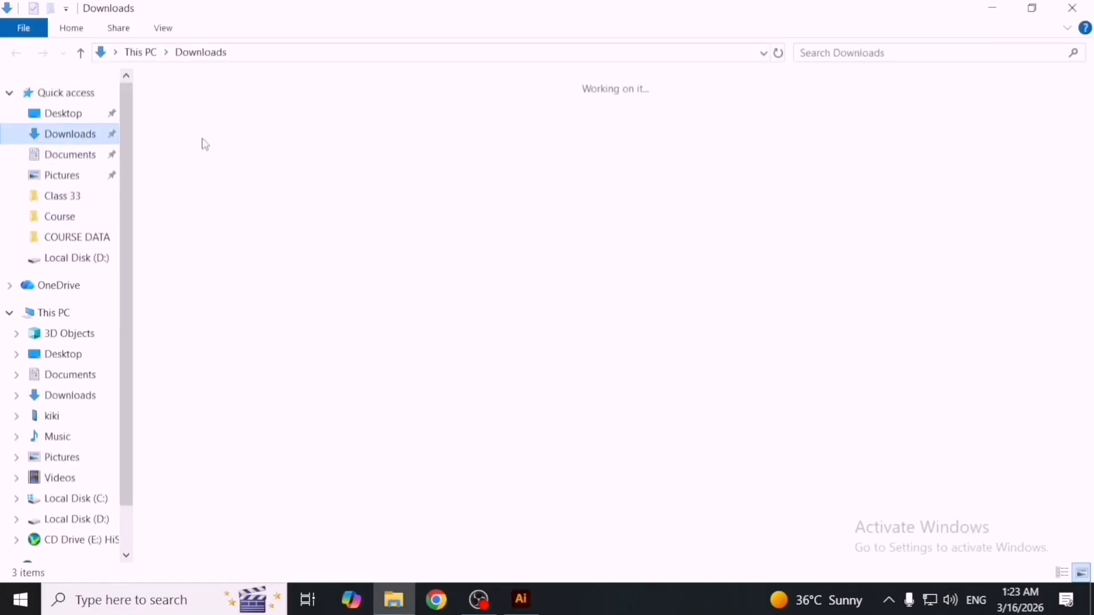
pyautogui.click(301, 135)
pyautogui.doubleClick(301, 135)
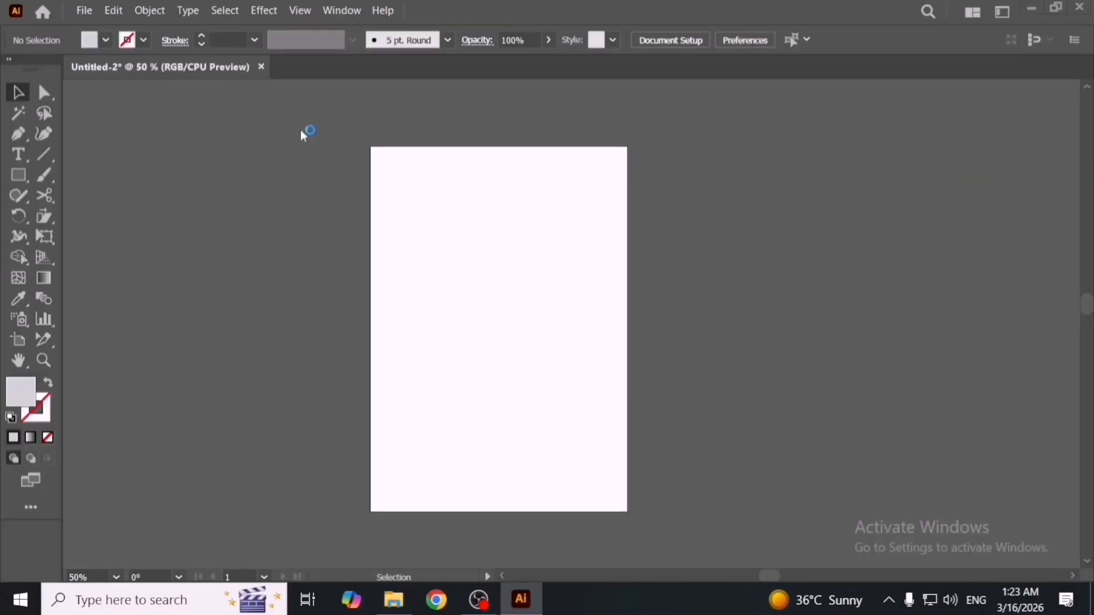
pyautogui.moveTo(519, 307); pyautogui.dragTo(311, 125)
pyautogui.moveTo(513, 304); pyautogui.dragTo(512, 306)
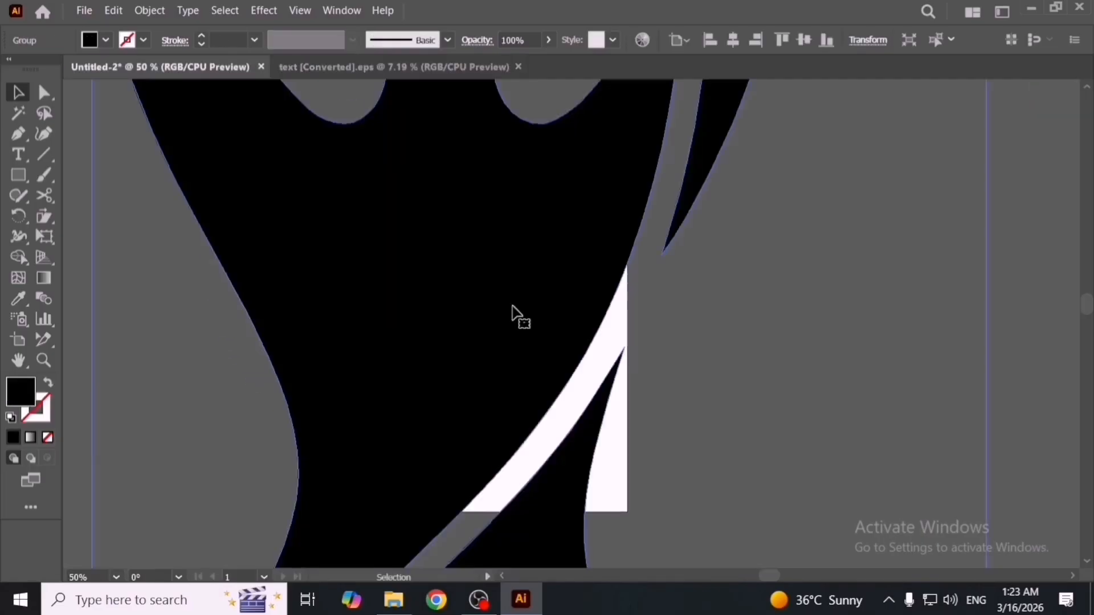
# Scale the oversized yoga figure down so it fits within the A4 artboard.
pyautogui.hotkey('ctrl', '0')
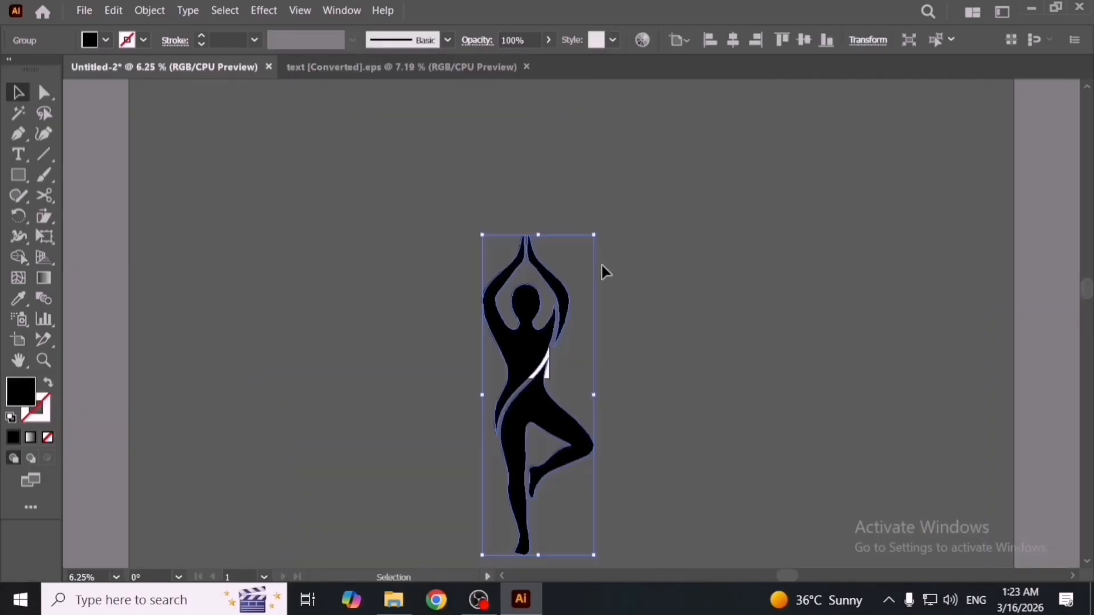
pyautogui.moveTo(593, 234); pyautogui.dragTo(549, 339)
pyautogui.scroll(4, 550, 340)
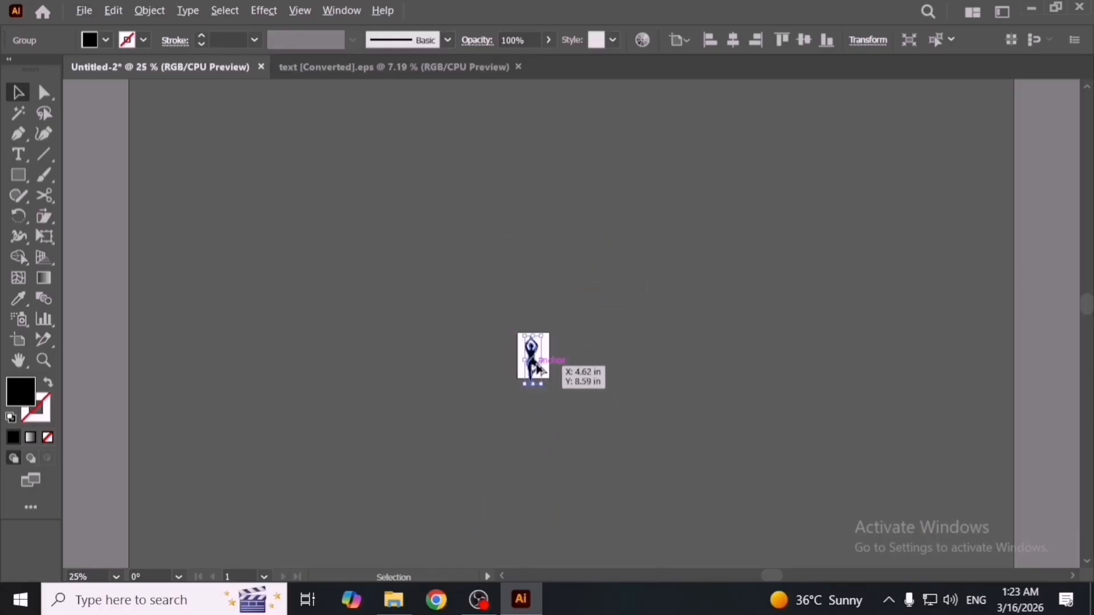
pyautogui.moveTo(522, 451); pyautogui.dragTo(520, 411)
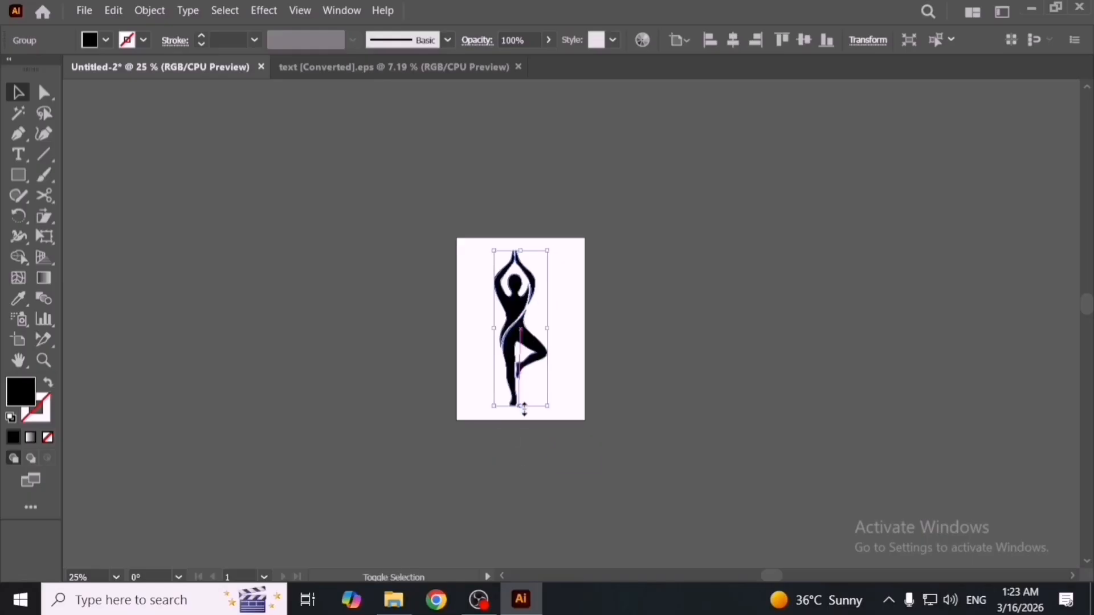
pyautogui.scroll(3, 560, 364)
# Shrink the yoga figure slightly more, place it right of the artboard's centre at mid-height, and deselect it.
pyautogui.moveTo(506, 318); pyautogui.dragTo(515, 323)
pyautogui.press('space')
pyautogui.moveTo(511, 338); pyautogui.dragTo(567, 395)
pyautogui.moveTo(587, 119); pyautogui.dragTo(579, 125)
pyautogui.moveTo(515, 287); pyautogui.dragTo(556, 267)
pyautogui.scroll(-1, 555, 267)
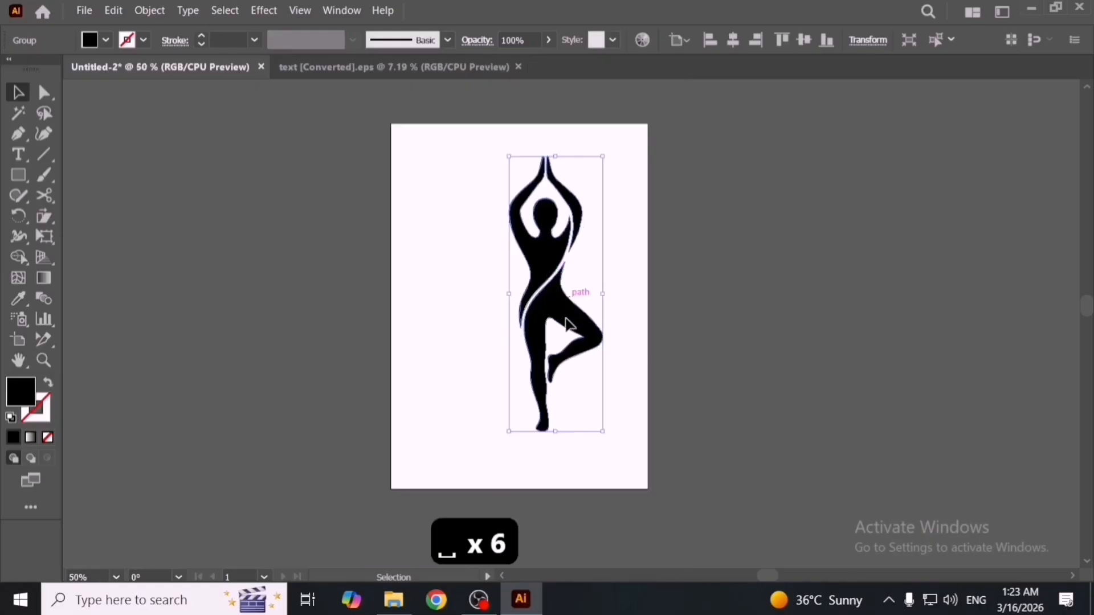
pyautogui.moveTo(566, 324); pyautogui.dragTo(567, 340)
pyautogui.click(720, 374)
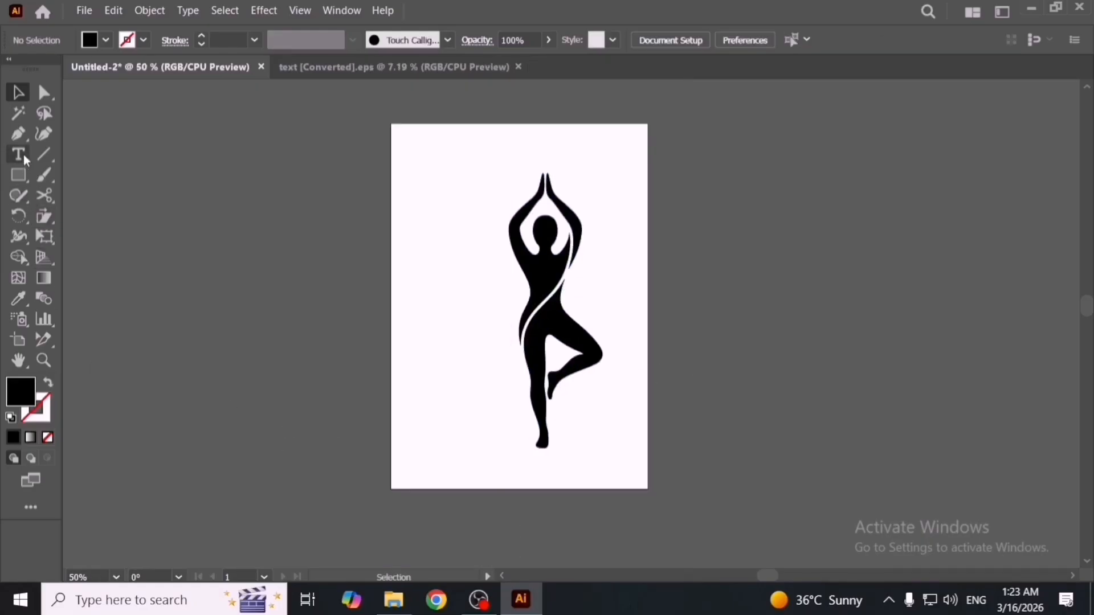
# Create an area type frame covering the whole artboard, filled with the Lorem ipsum placeholder text.
pyautogui.moveTo(23, 155); pyautogui.dragTo(67, 156)
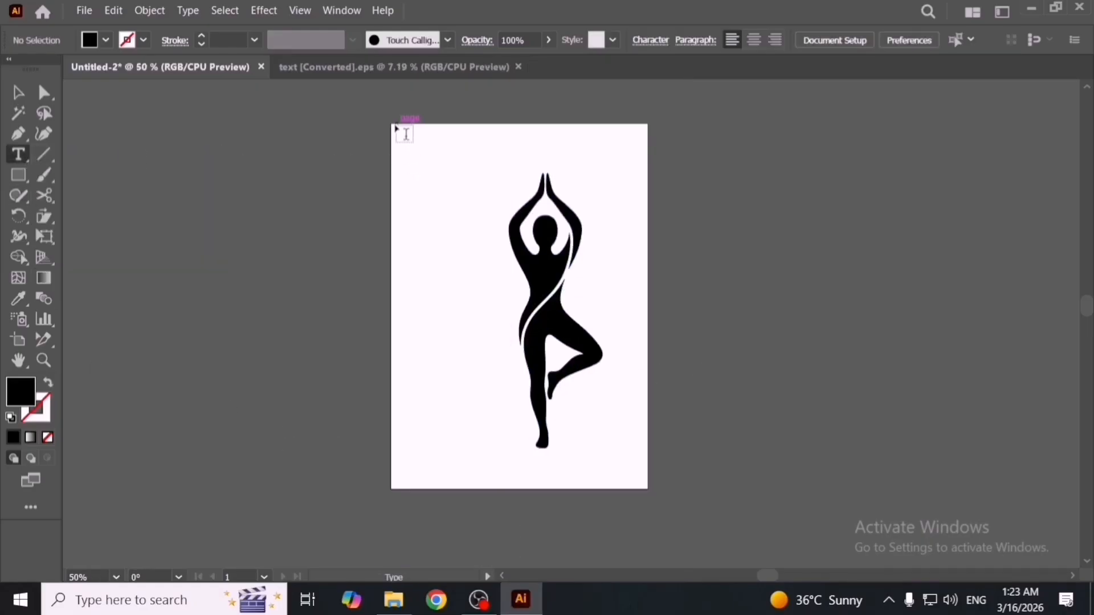
pyautogui.moveTo(393, 125); pyautogui.dragTo(647, 489)
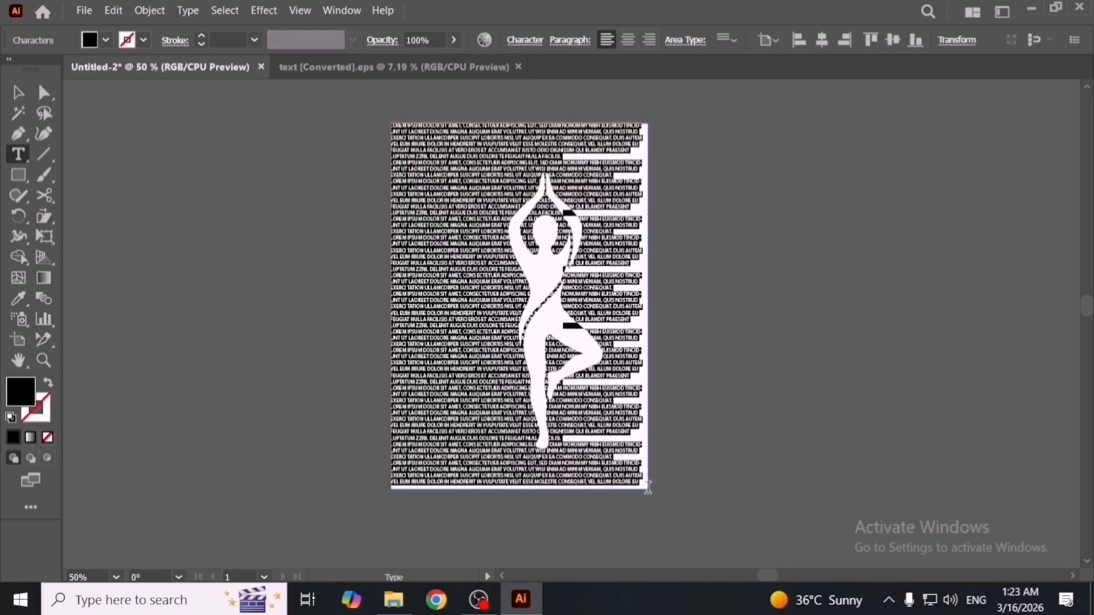
pyautogui.press('Escape')
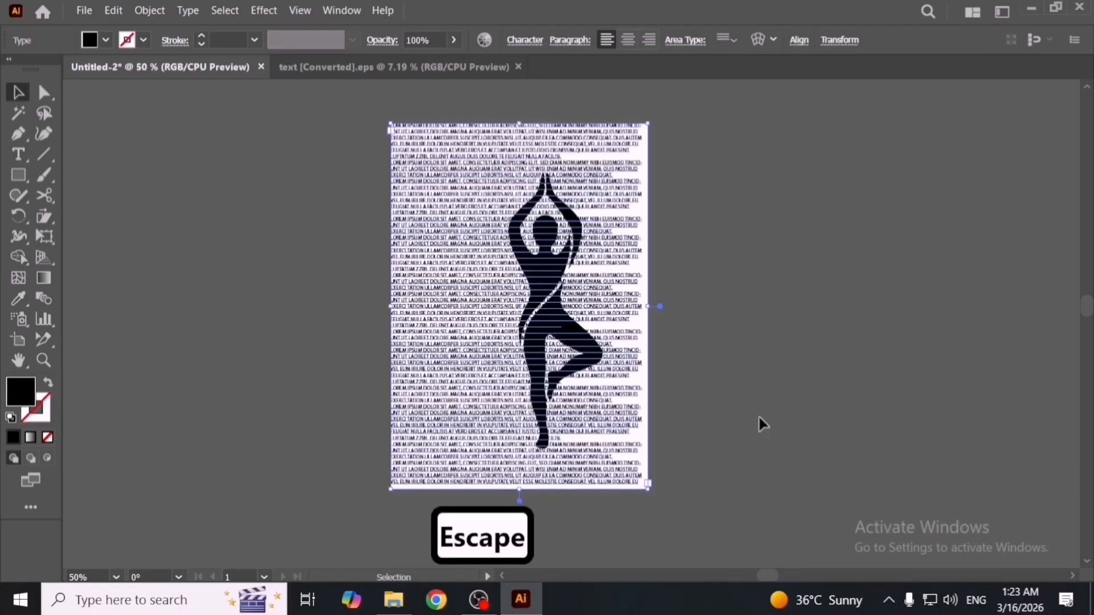
# Try to apply Text Wrap to the placeholder text frame and the yoga figure together.
pyautogui.scroll(3, 561, 336)
pyautogui.scroll(2, 529, 314)
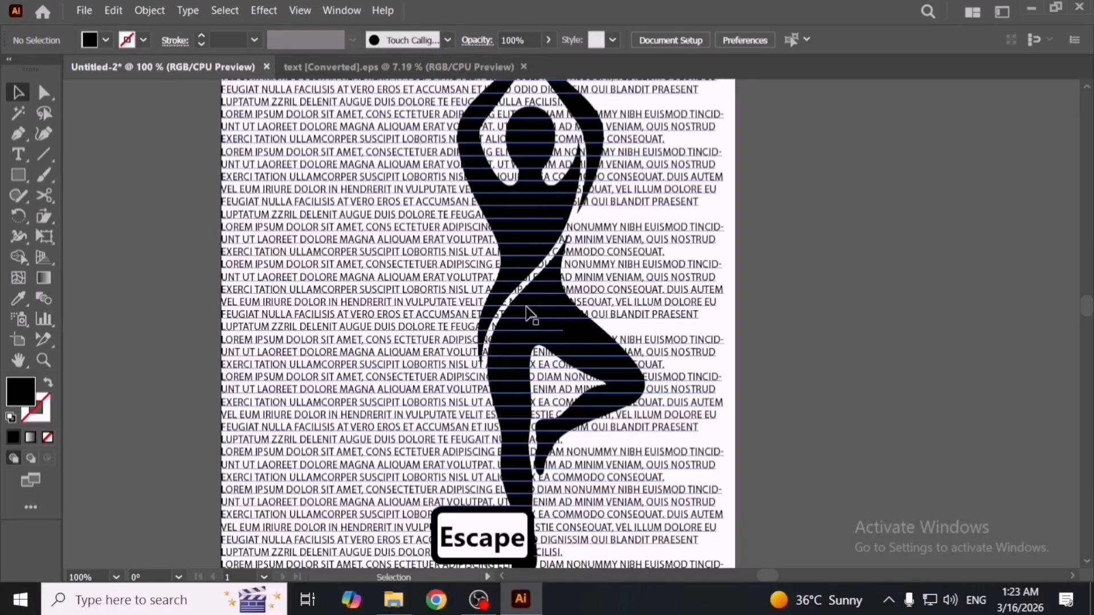
pyautogui.press('space')
pyautogui.moveTo(561, 255); pyautogui.dragTo(599, 388)
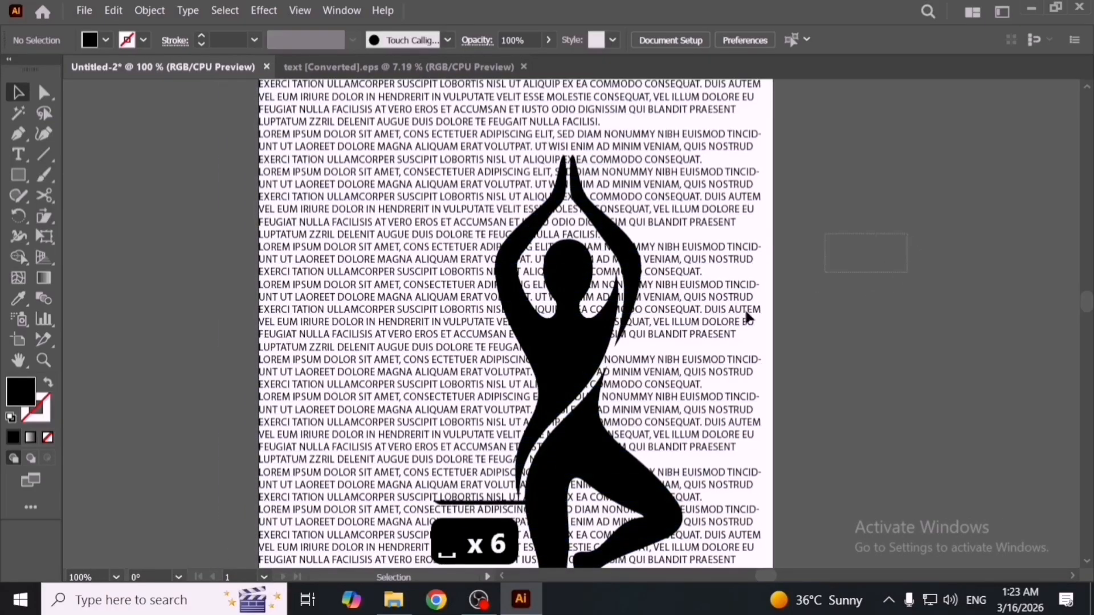
pyautogui.hotkey('ctrl', 'a')
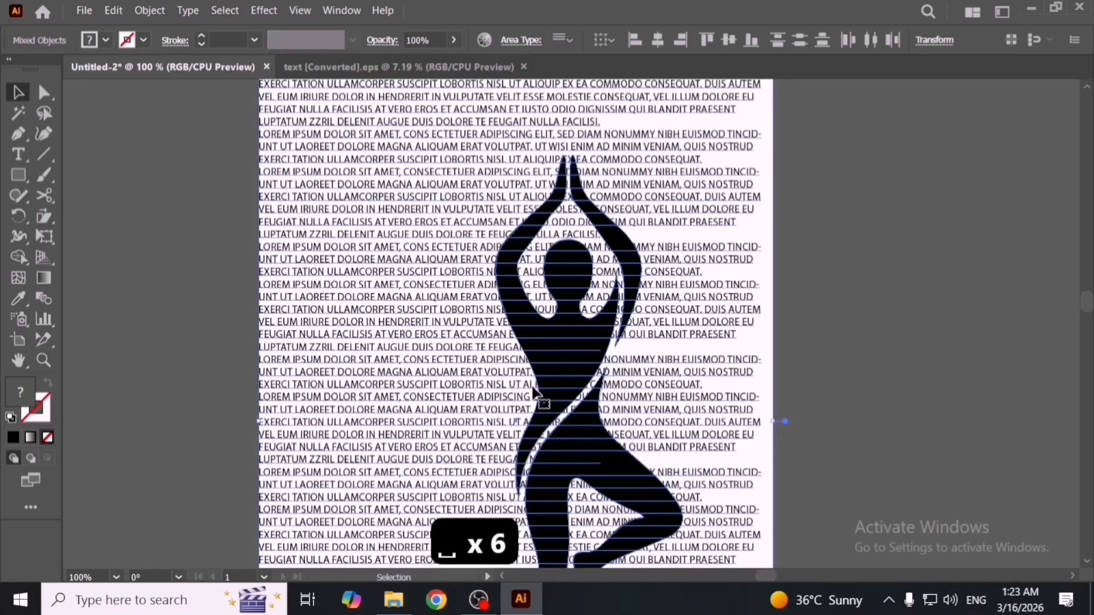
pyautogui.click(136, 12)
pyautogui.moveTo(294, 499)
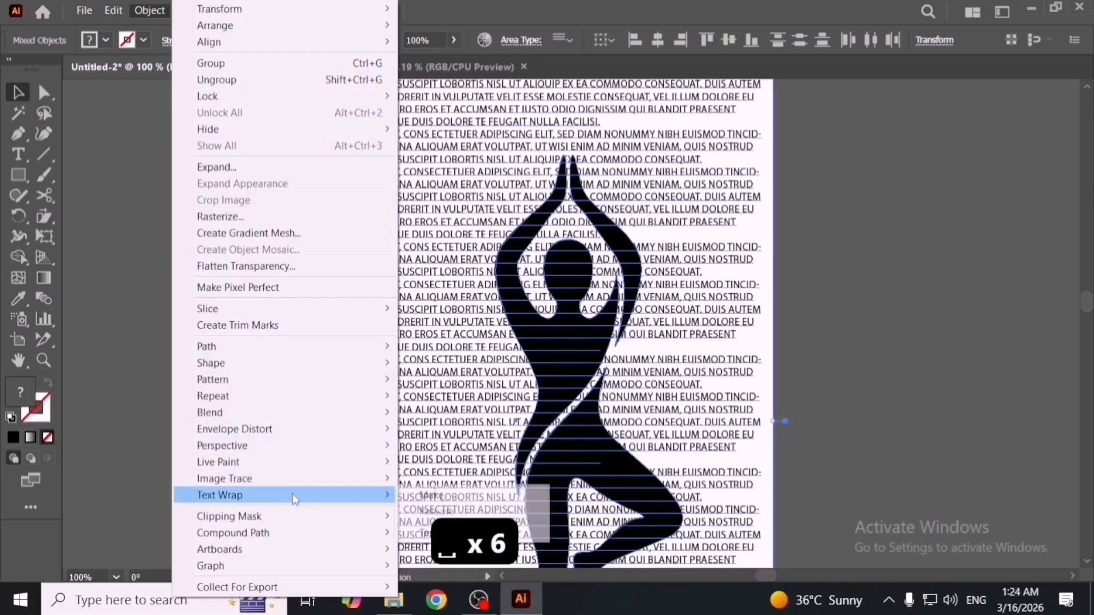
pyautogui.click(426, 497)
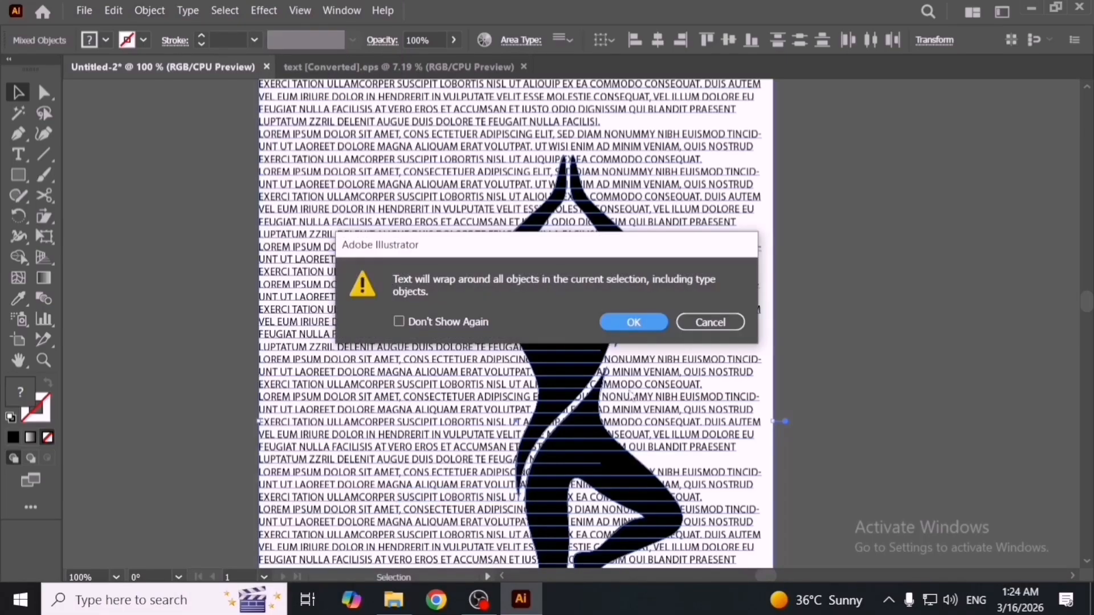
pyautogui.click(643, 321)
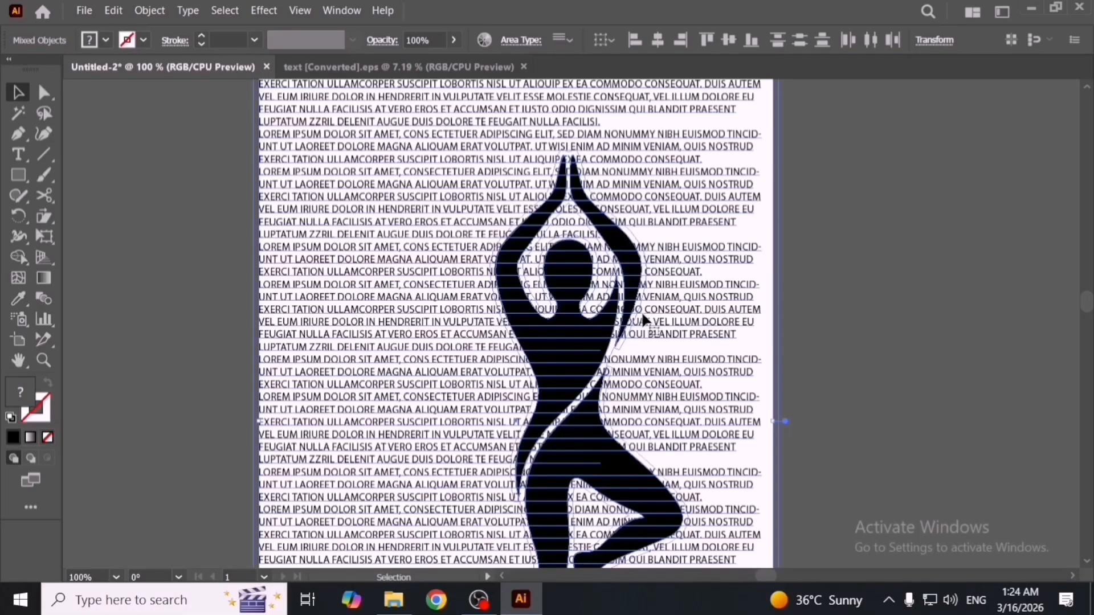
pyautogui.click(824, 343)
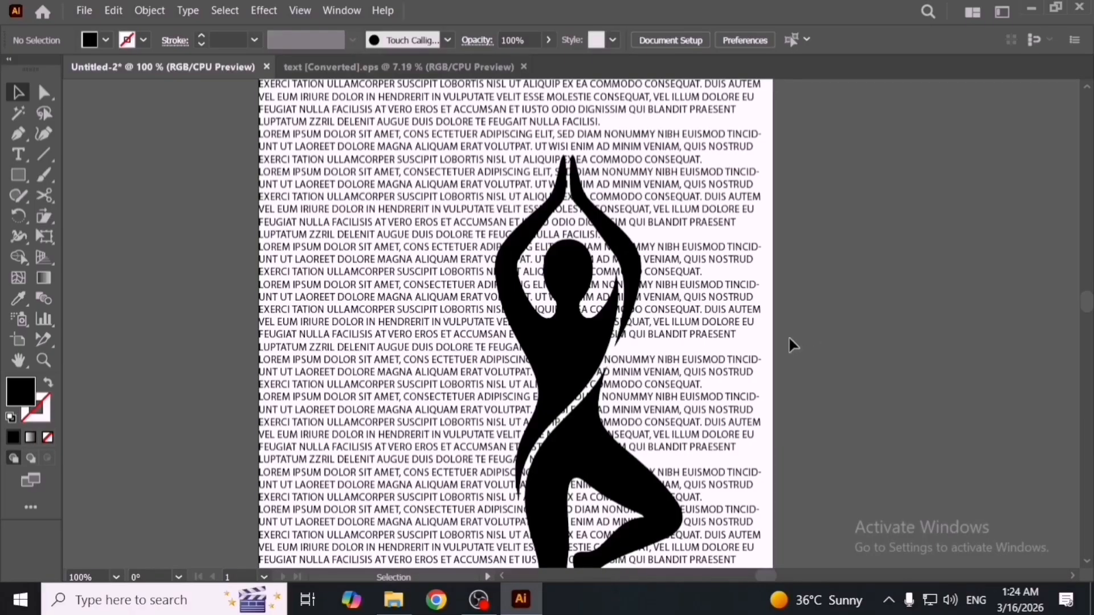
pyautogui.scroll(2, 647, 303)
pyautogui.press('space')
pyautogui.moveTo(422, 348); pyautogui.dragTo(542, 387)
pyautogui.hotkey('ctrl', 'z')
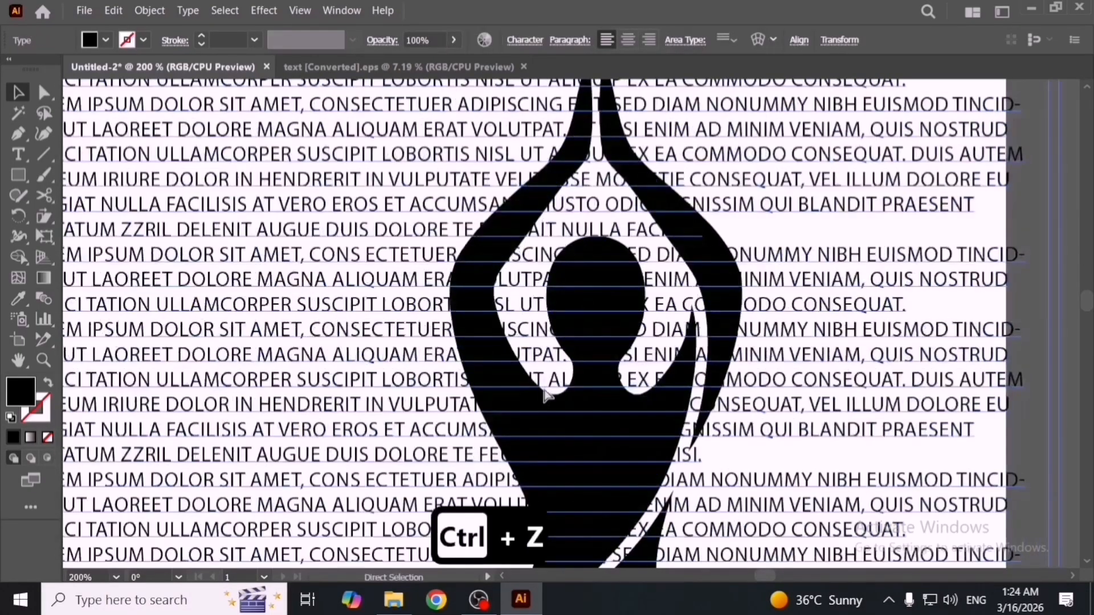
pyautogui.scroll(-2, 523, 385)
pyautogui.rightClick(523, 386)
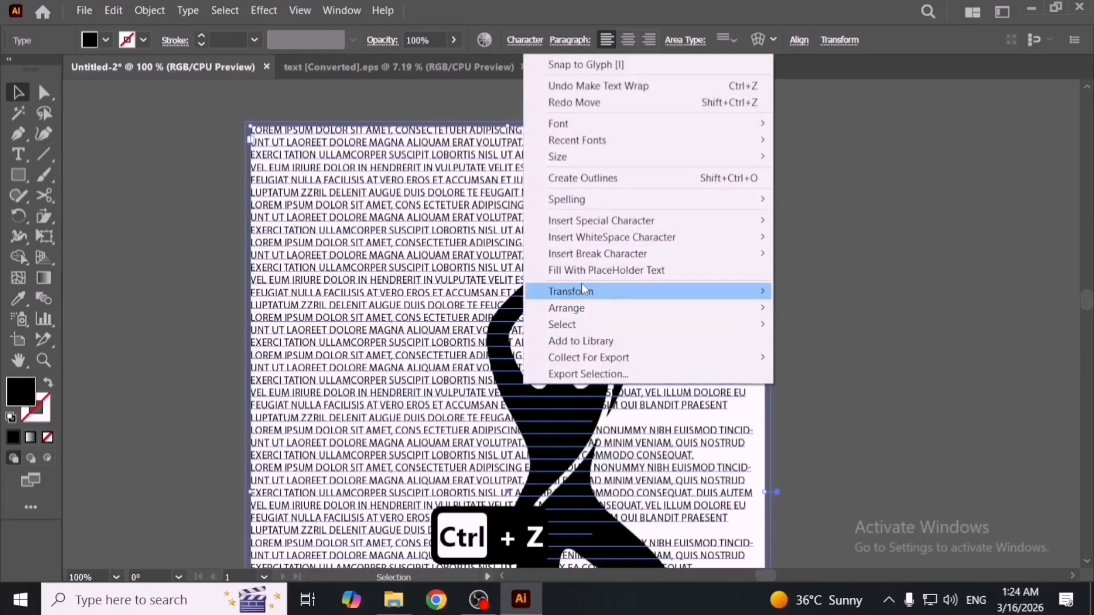
pyautogui.click(924, 369)
pyautogui.moveTo(519, 410); pyautogui.dragTo(545, 395)
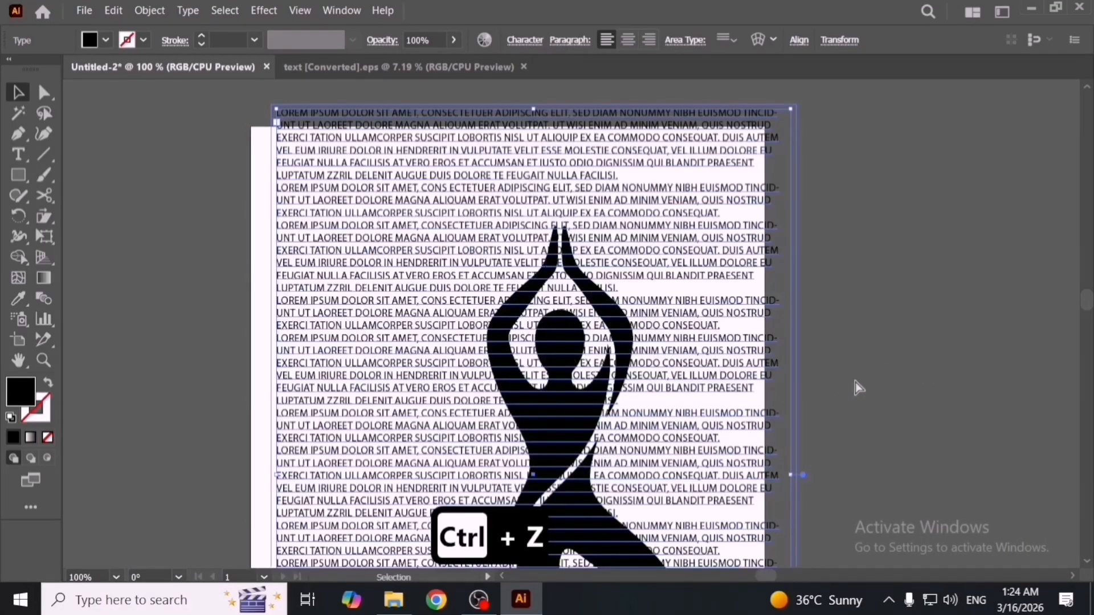
pyautogui.hotkey('ctrl', 'z')
pyautogui.hotkey('ctrl', 'z')
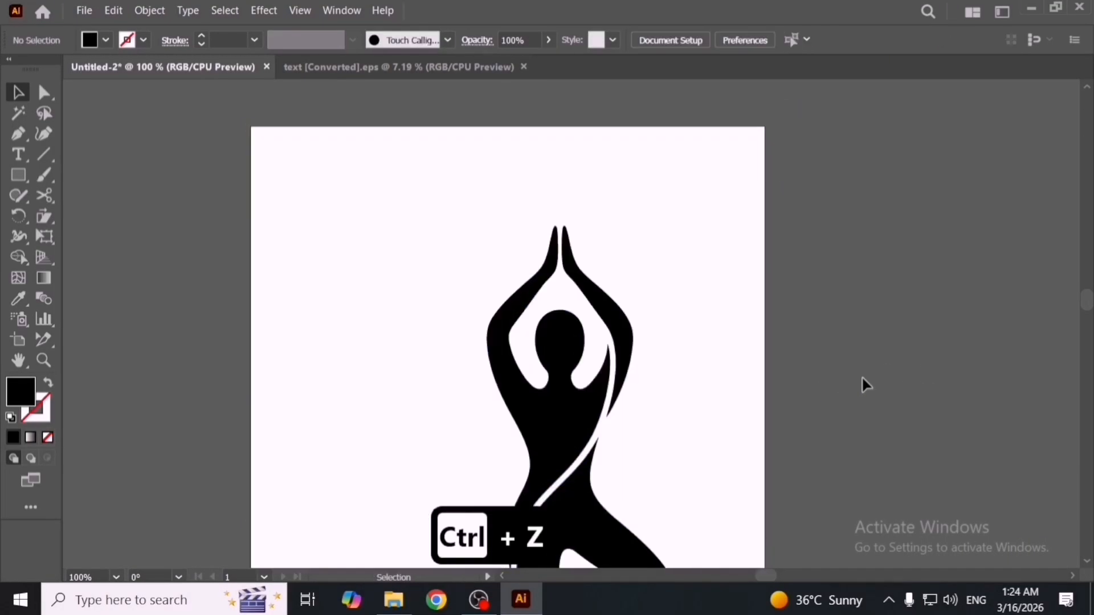
pyautogui.hotkey('ctrl', 'shift', 'z')
pyautogui.hotkey('ctrl', 'shift', 'z')
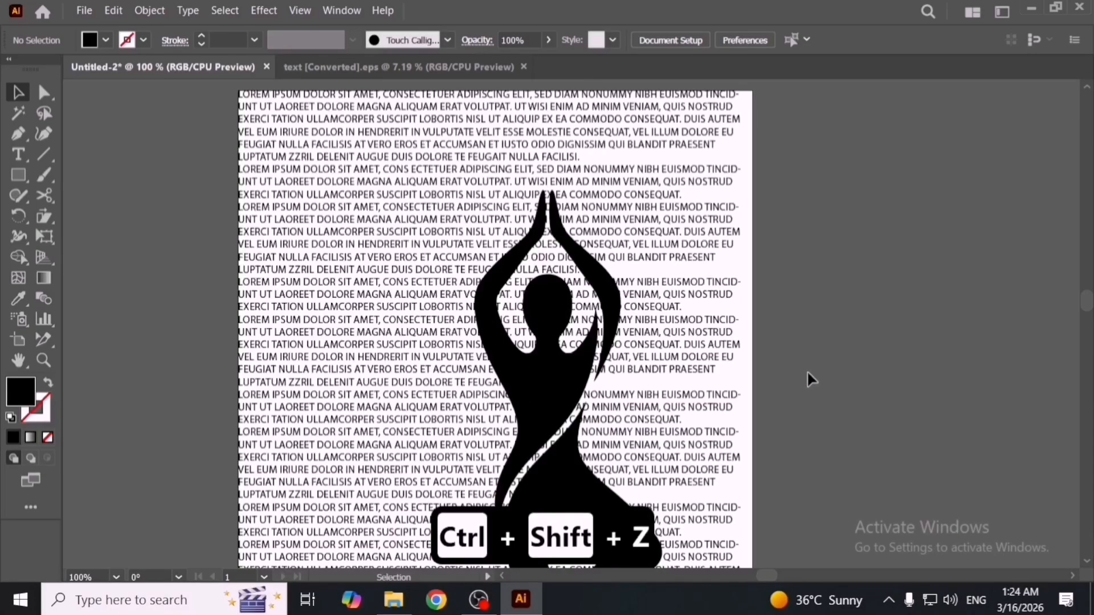
pyautogui.hotkey('ctrl', 'shift', 'z')
pyautogui.hotkey('ctrl', 'shift', 'z')
pyautogui.hotkey('ctrl', 'z')
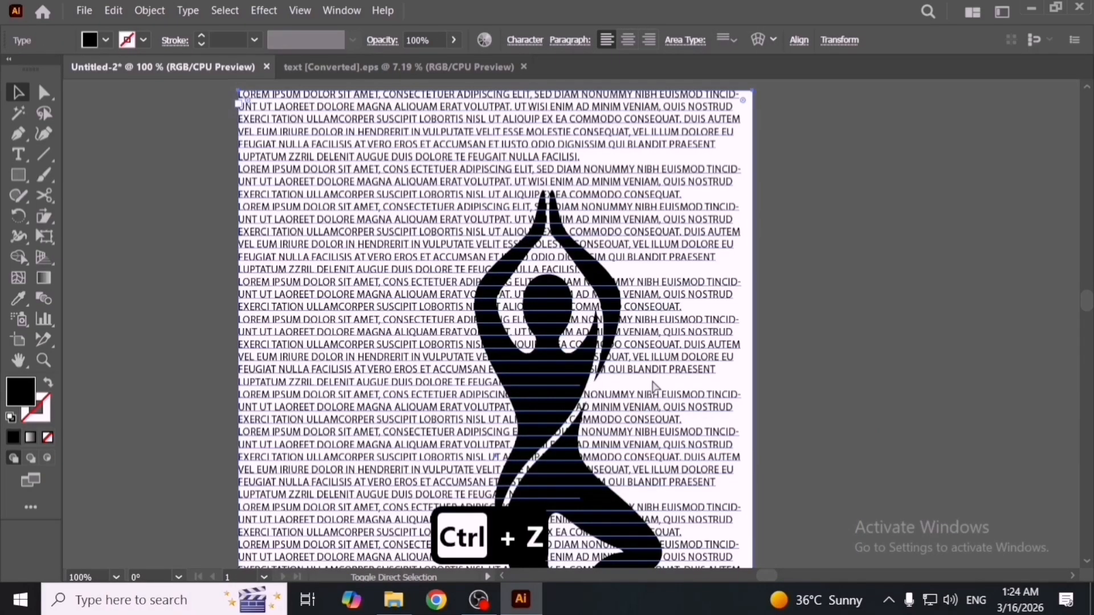
# Send the placeholder text frame to the back, behind the yoga figure, and deselect it.
pyautogui.hotkey('ctrl', 'shift', ']')
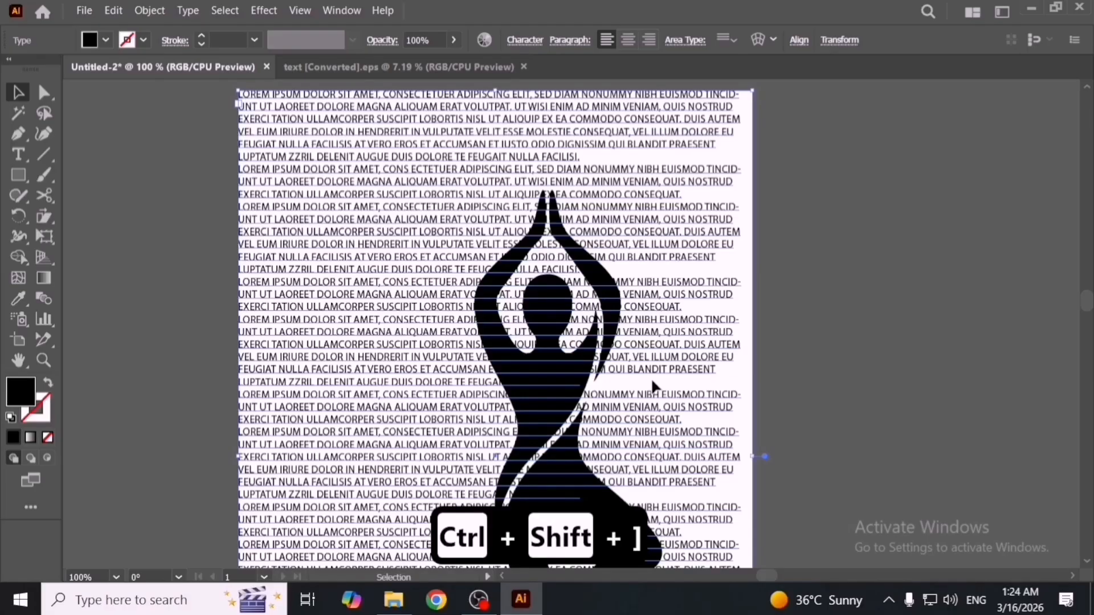
pyautogui.scroll(-2, 651, 377)
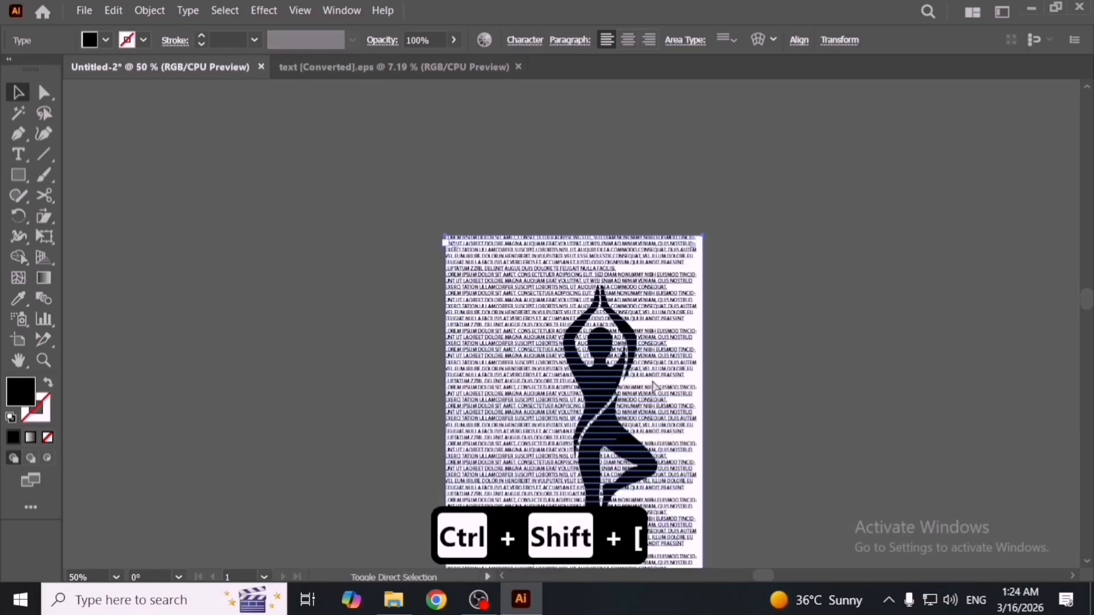
pyautogui.click(781, 406)
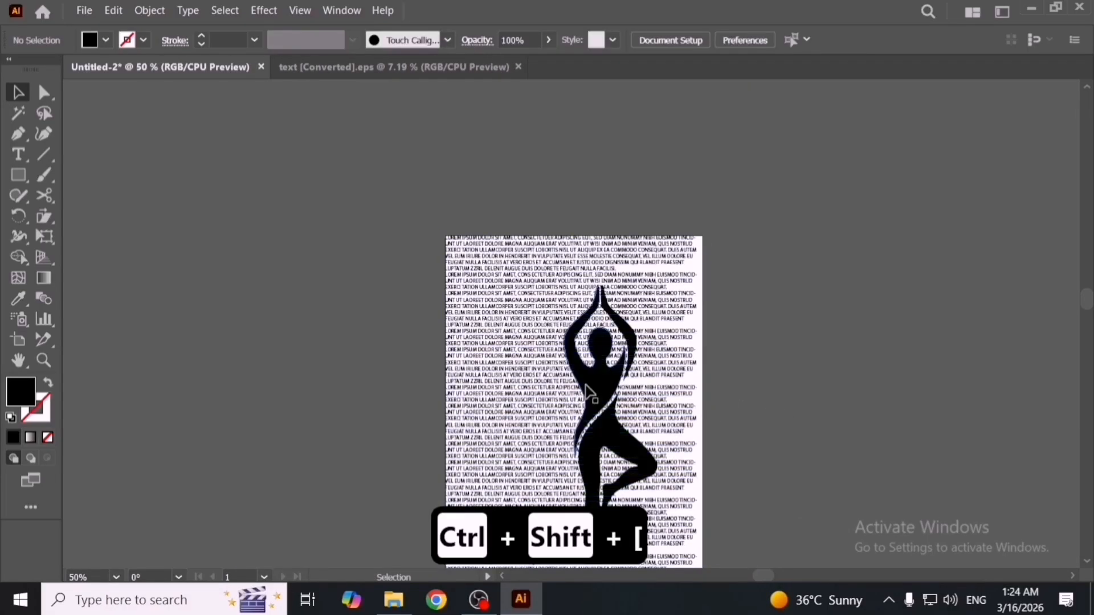
# Fill the yoga figure with bright red, leaving the text frame black, and deselect the figure.
pyautogui.moveTo(784, 348); pyautogui.dragTo(575, 451)
pyautogui.keyDown('shift'); pyautogui.click(662, 410); pyautogui.keyUp('shift')
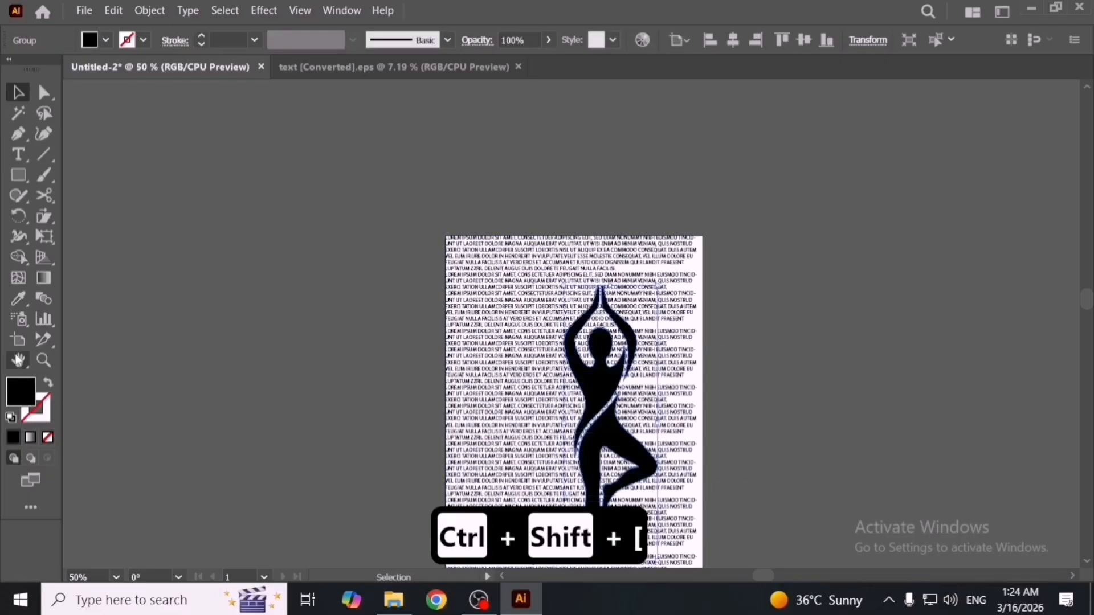
pyautogui.doubleClick(26, 389)
pyautogui.click(799, 215)
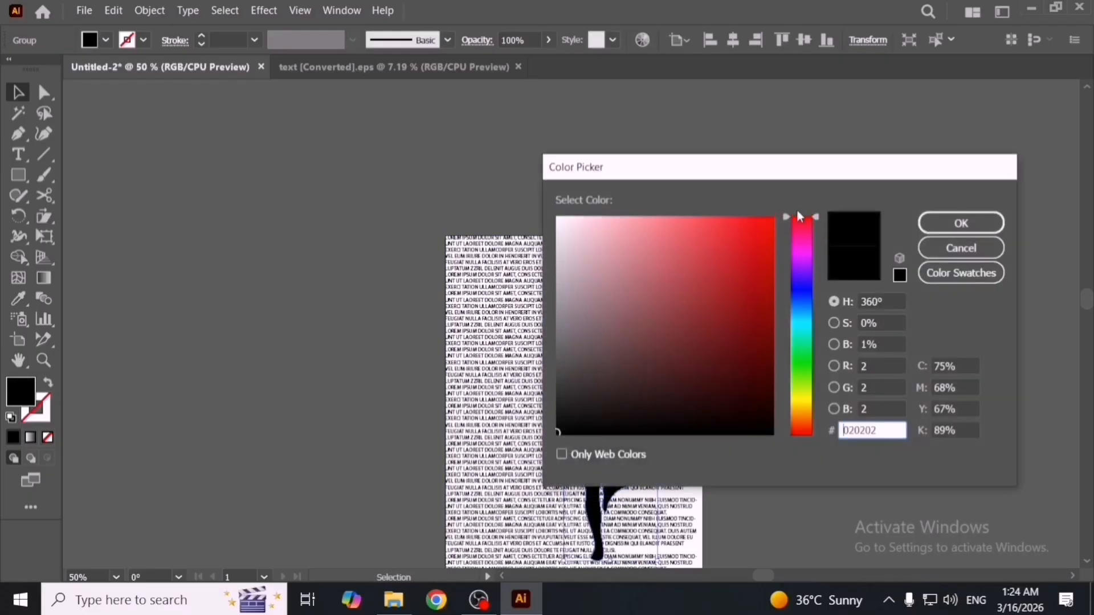
pyautogui.click(770, 222)
pyautogui.click(961, 223)
pyautogui.scroll(2, 755, 467)
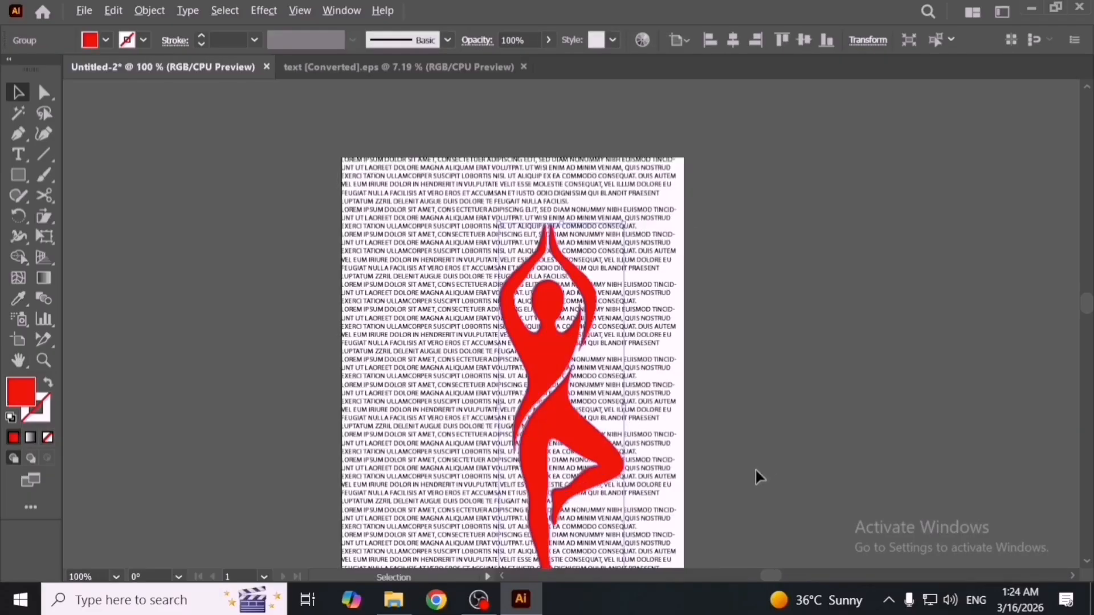
pyautogui.moveTo(772, 381); pyautogui.dragTo(854, 445)
pyautogui.scroll(1, 586, 353)
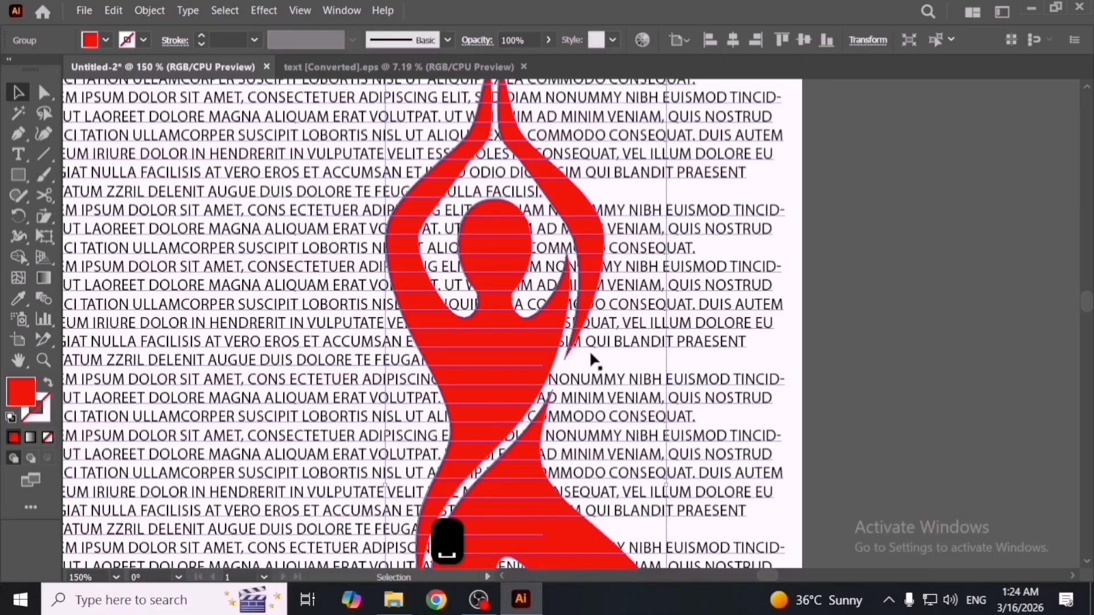
pyautogui.click(1002, 315)
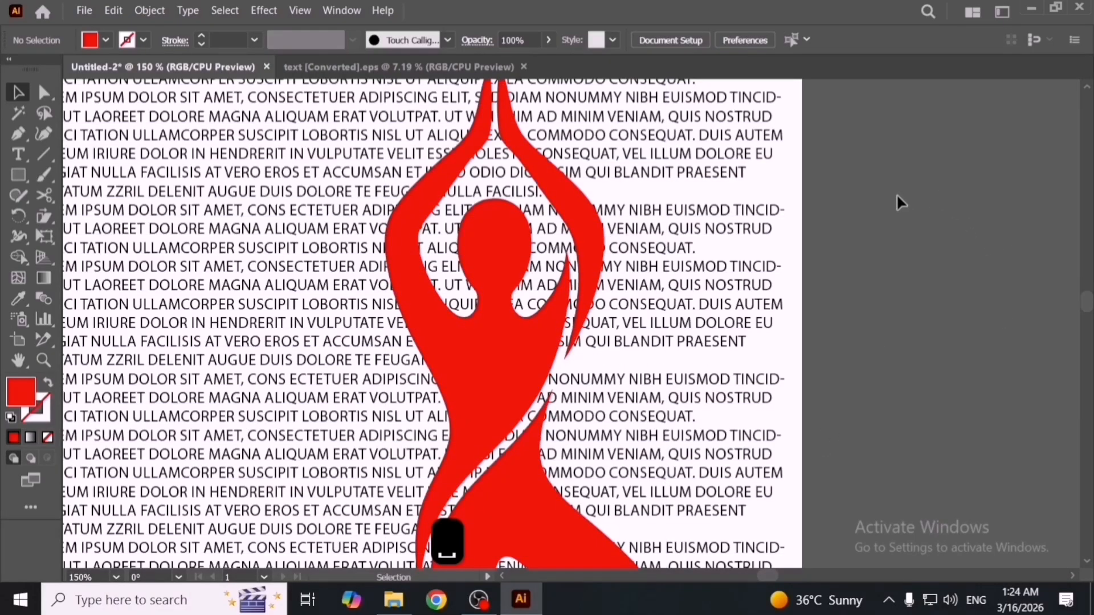
# Apply Text Wrap to the red yoga figure and the text frame so the text flows around the figure.
pyautogui.moveTo(899, 203); pyautogui.dragTo(516, 359)
pyautogui.click(166, 11)
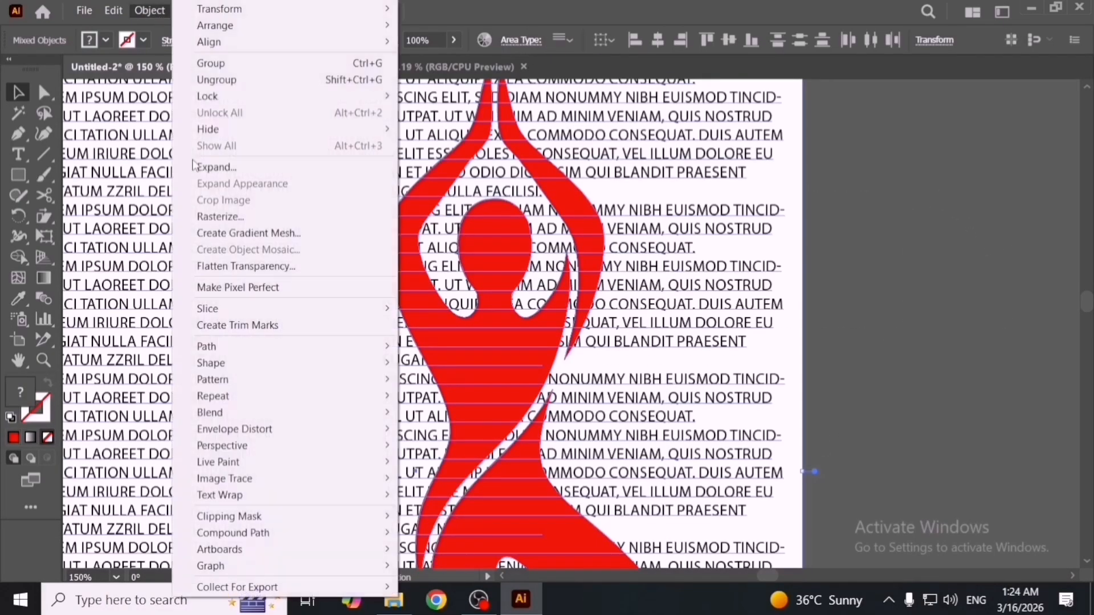
pyautogui.moveTo(296, 480)
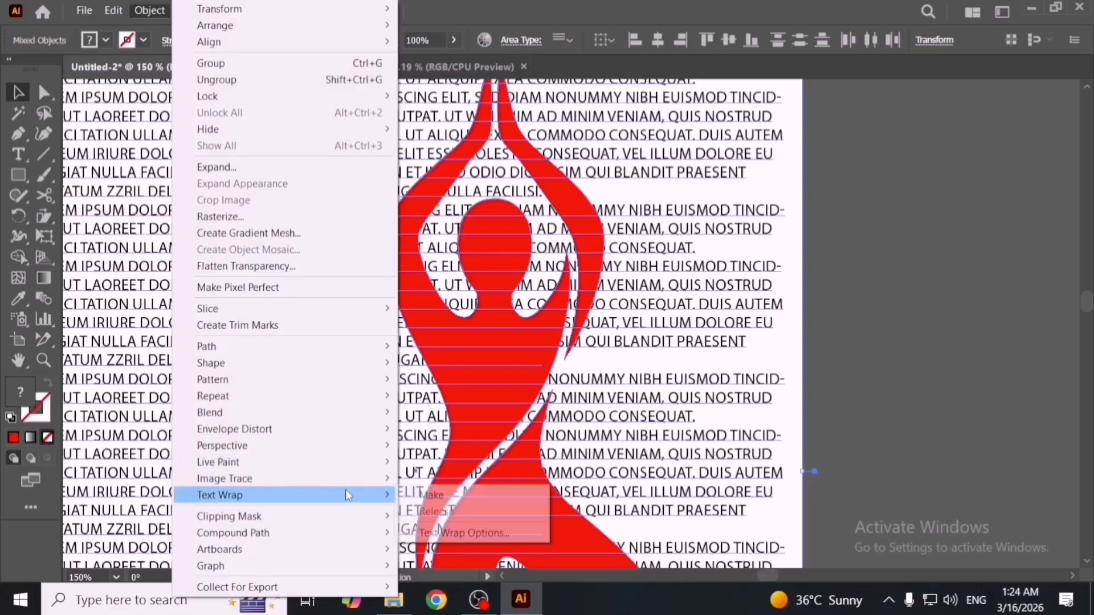
pyautogui.moveTo(344, 493)
pyautogui.click(430, 495)
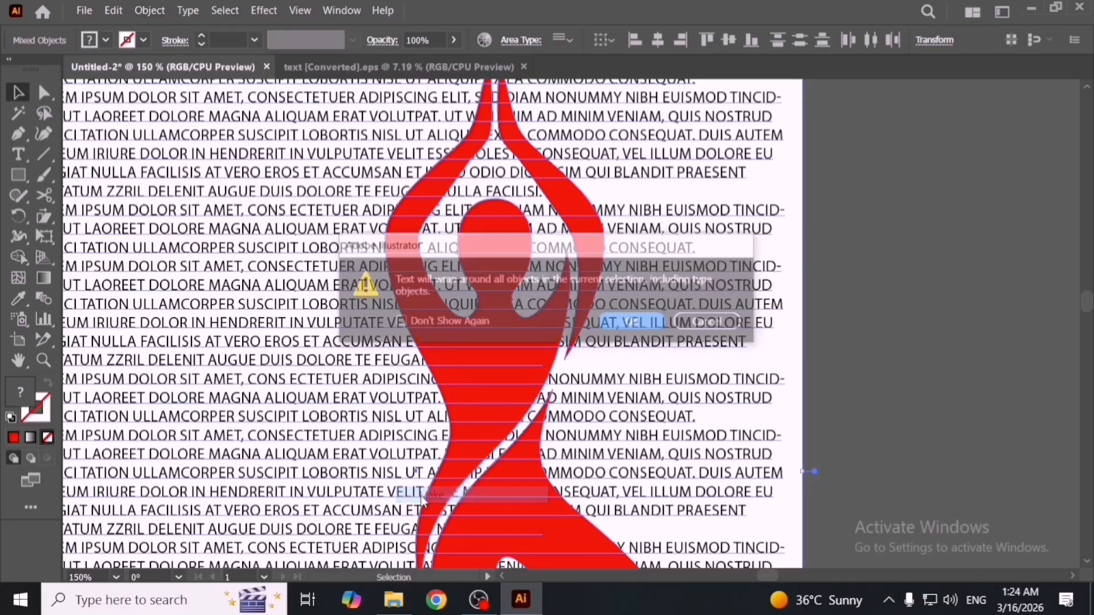
pyautogui.click(644, 322)
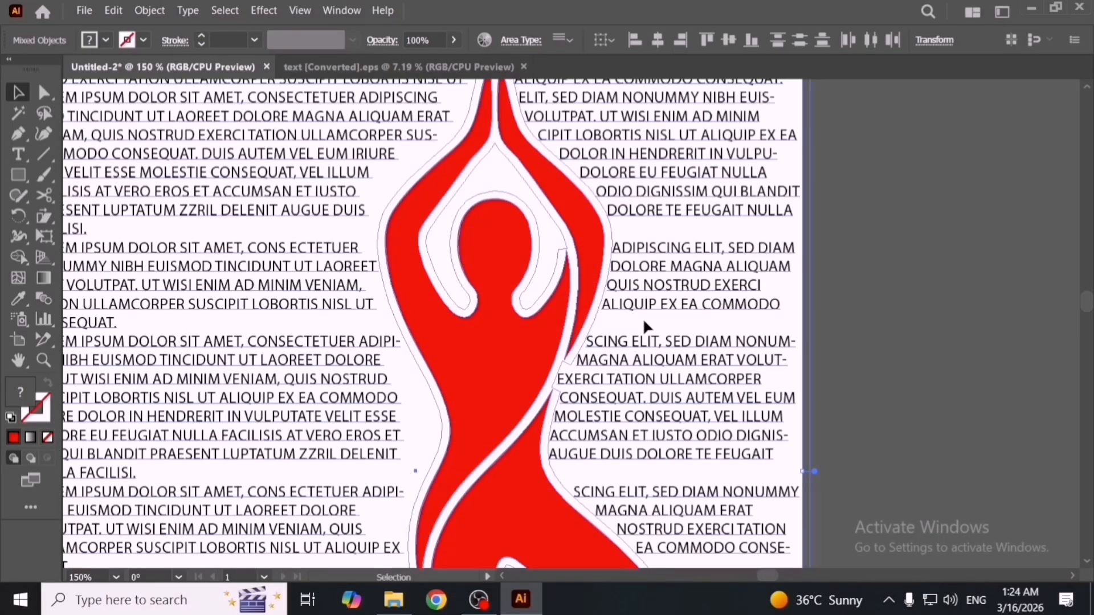
pyautogui.click(946, 348)
# Examine the wrapped text around the whole figure in full-screen mode and return to the normal screen mode.
pyautogui.hotkey('ctrl', '-')
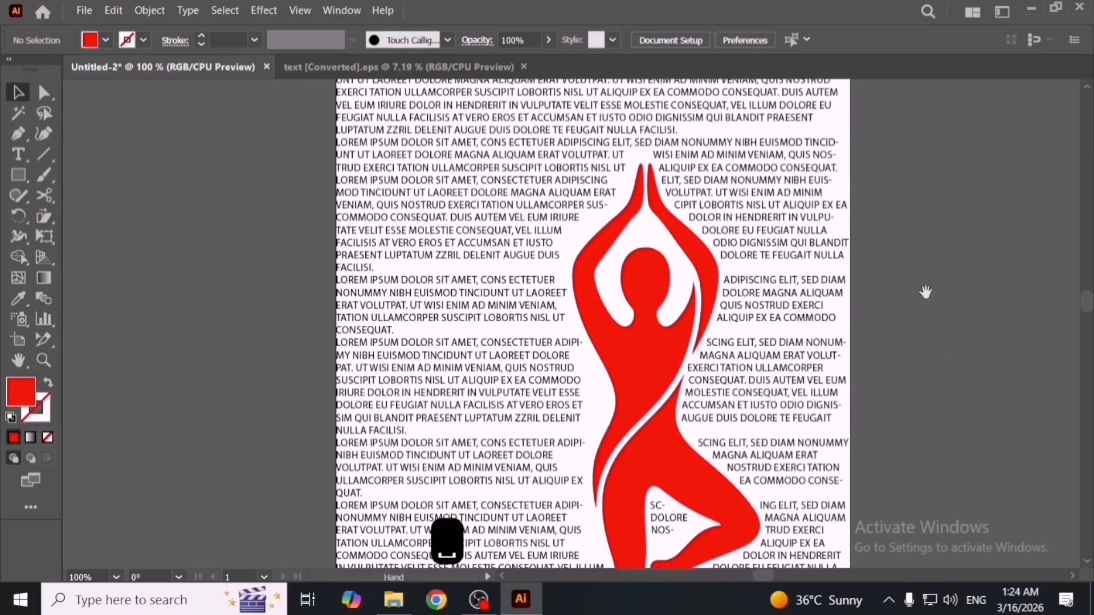
pyautogui.moveTo(926, 292); pyautogui.dragTo(826, 348)
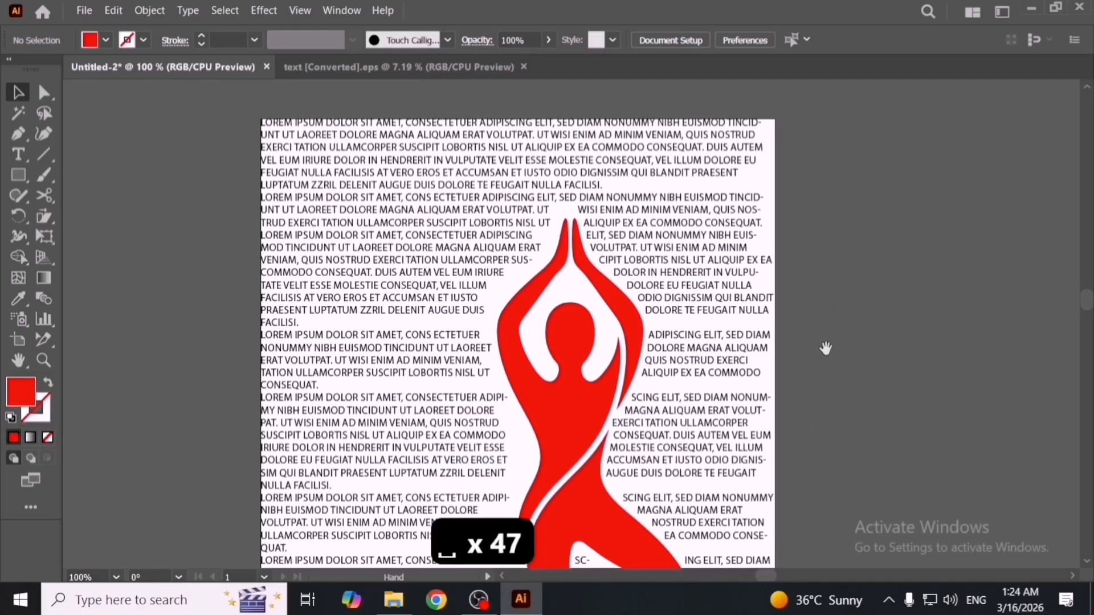
pyautogui.scroll(-1, 536, 367)
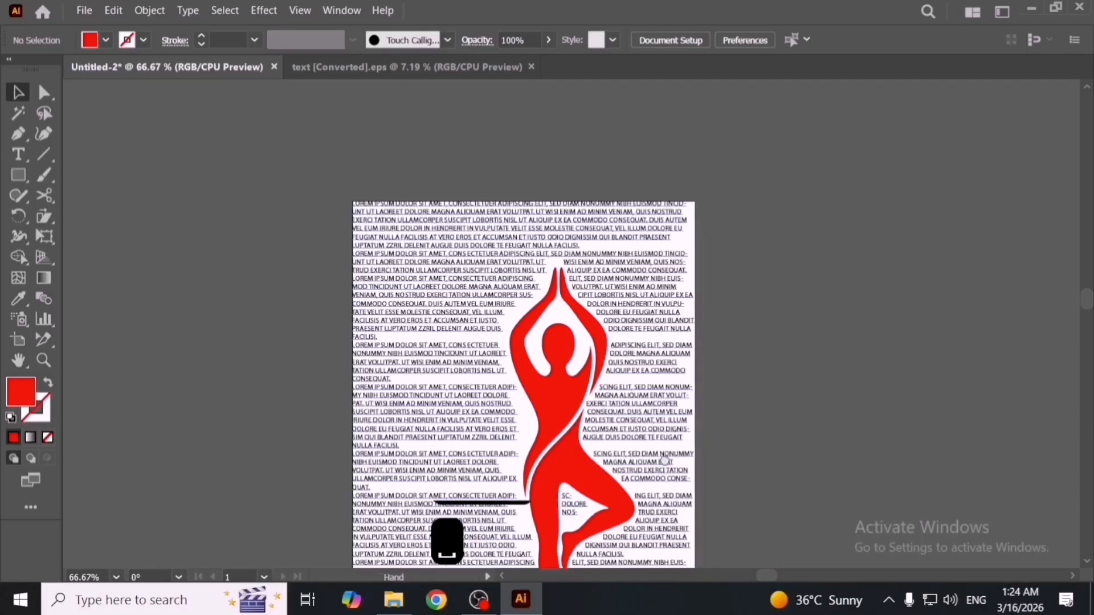
pyautogui.moveTo(665, 459); pyautogui.dragTo(649, 300)
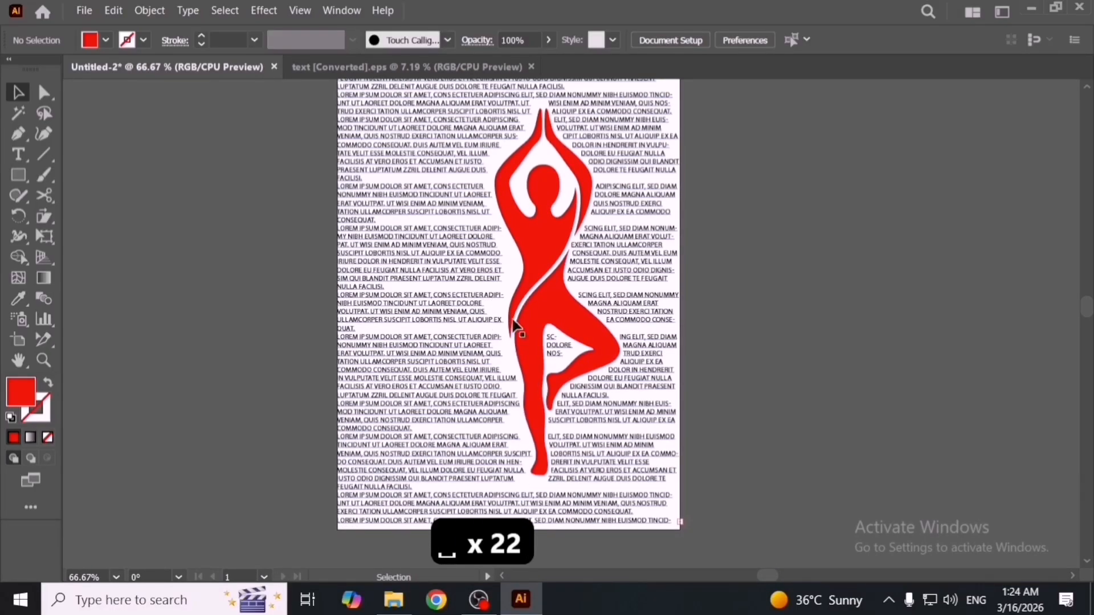
pyautogui.press('f')
pyautogui.press('f')
pyautogui.press('space')
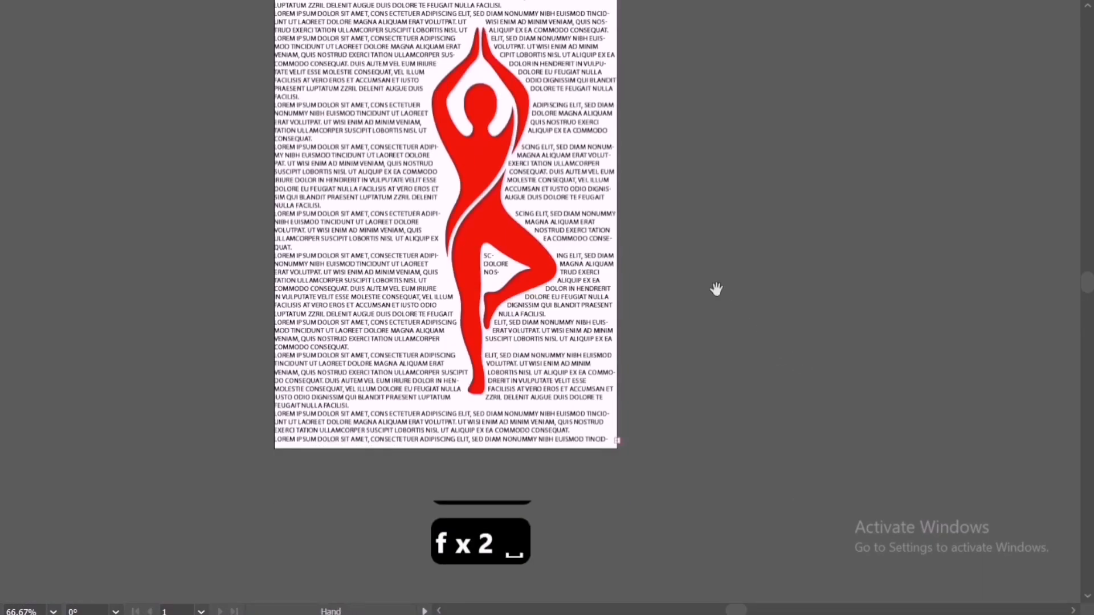
pyautogui.moveTo(716, 289); pyautogui.dragTo(774, 364)
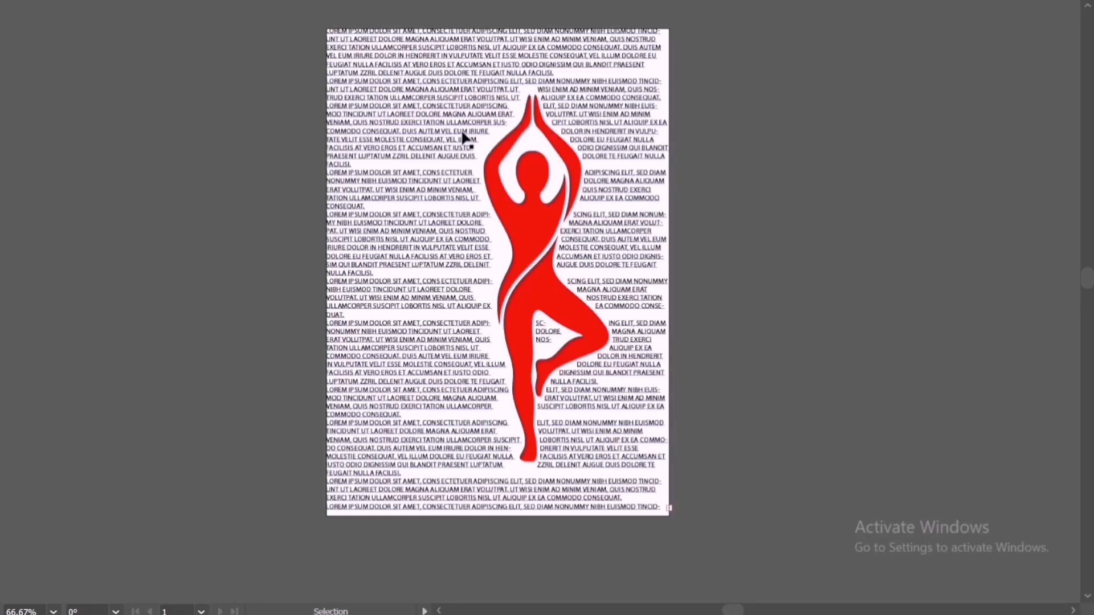
pyautogui.press('f')
pyautogui.scroll(-1, 557, 391)
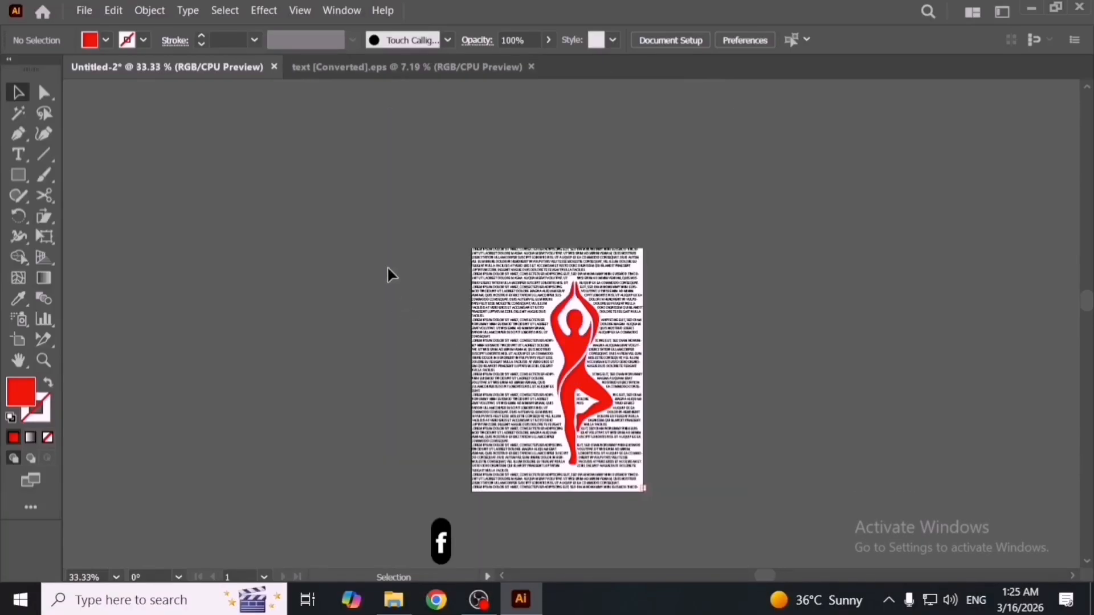
pyautogui.moveTo(386, 271); pyautogui.dragTo(661, 470)
pyautogui.press('Delete')
pyautogui.hotkey('ctrl', 'z')
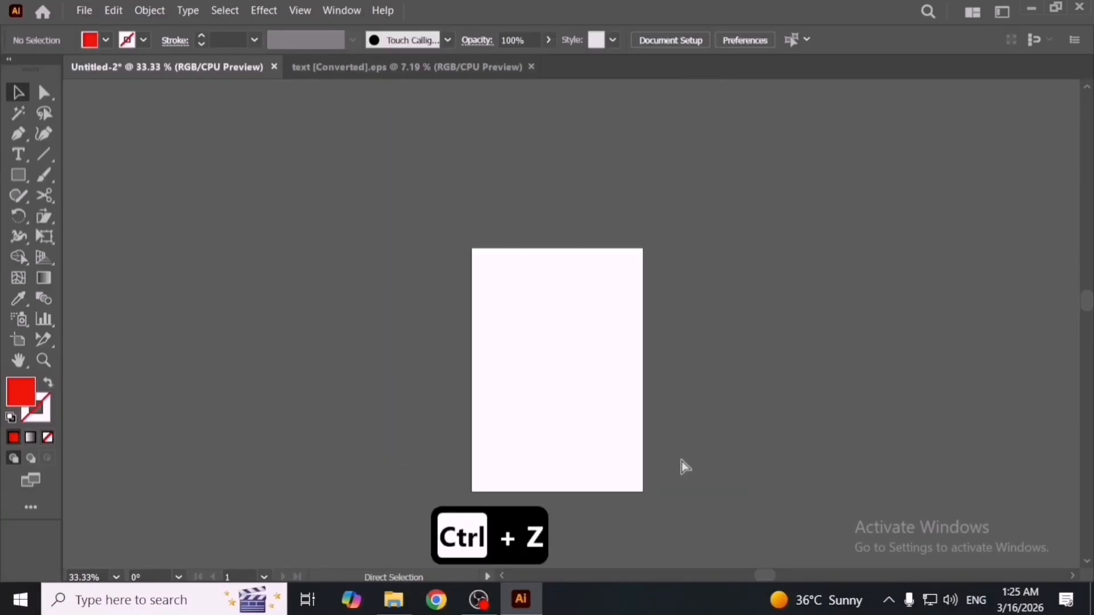
# Move the red yoga figure around within the text to reflow it, and place the figure slightly right of the artboard's centre.
pyautogui.moveTo(568, 388); pyautogui.dragTo(525, 413)
pyautogui.moveTo(524, 412); pyautogui.dragTo(559, 355)
pyautogui.moveTo(559, 356); pyautogui.dragTo(604, 403)
pyautogui.moveTo(604, 404); pyautogui.dragTo(519, 412)
pyautogui.moveTo(519, 409); pyautogui.dragTo(517, 349)
pyautogui.scroll(1, 538, 397)
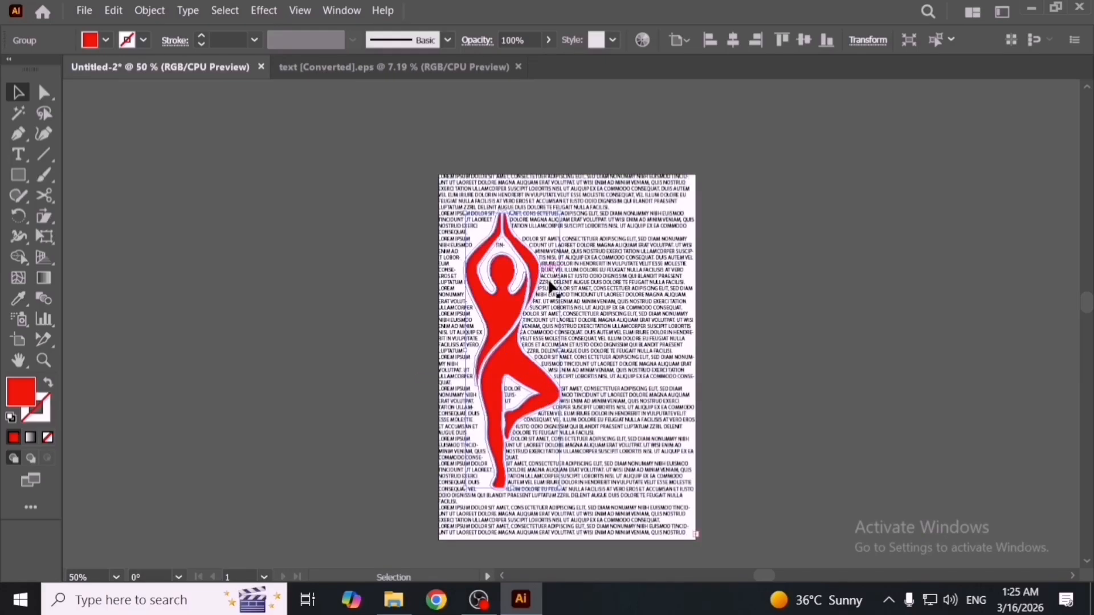
pyautogui.moveTo(518, 347); pyautogui.dragTo(603, 329)
# Release the text wrap from the yoga figure and move the figure over the artboard's left edge.
pyautogui.click(154, 17)
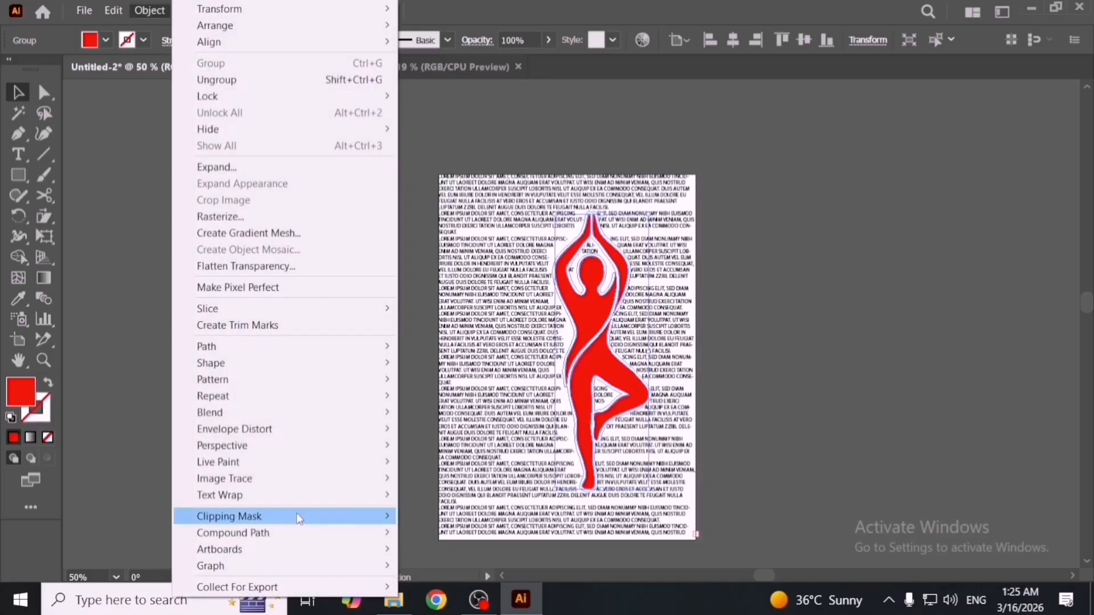
pyautogui.moveTo(305, 496)
pyautogui.click(462, 513)
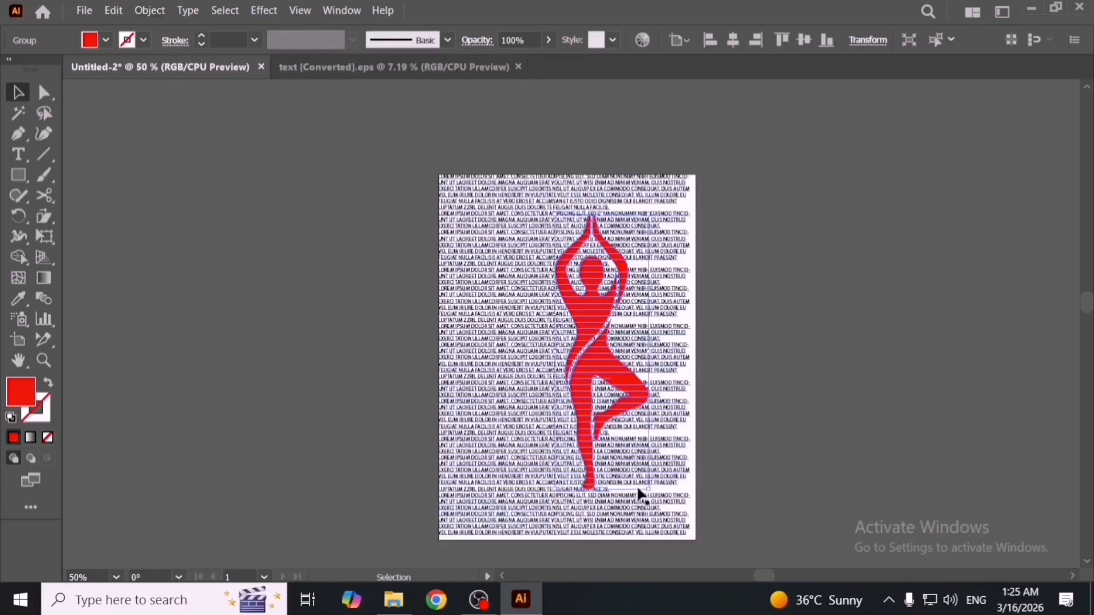
pyautogui.click(800, 426)
pyautogui.moveTo(624, 392); pyautogui.dragTo(436, 392)
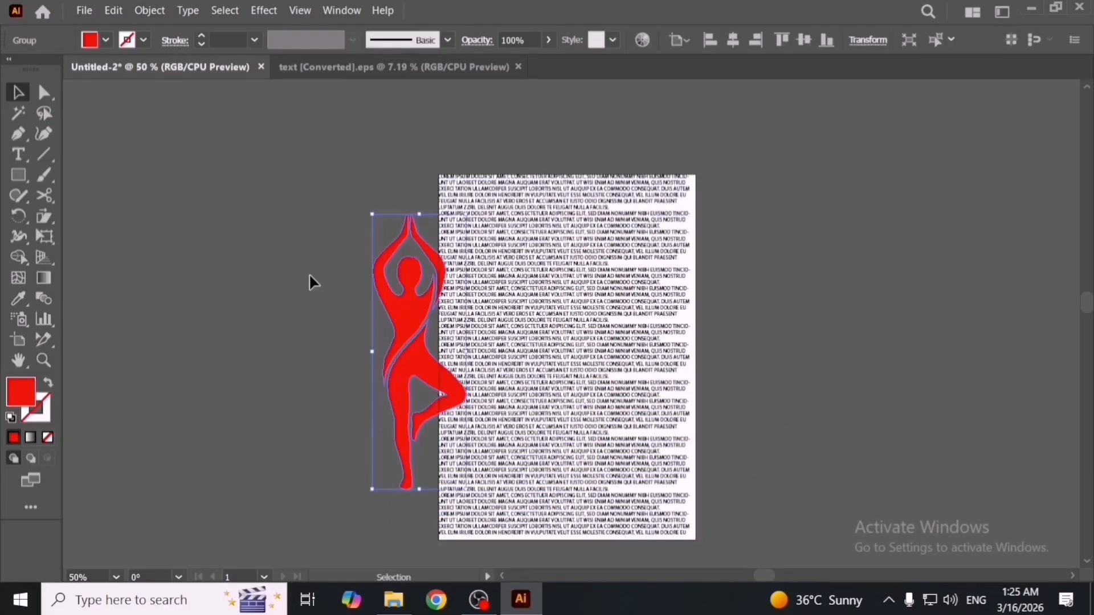
# Delete the yoga figure and the text, and close the text [Converted].eps document.
pyautogui.click(593, 295)
pyautogui.press('Delete')
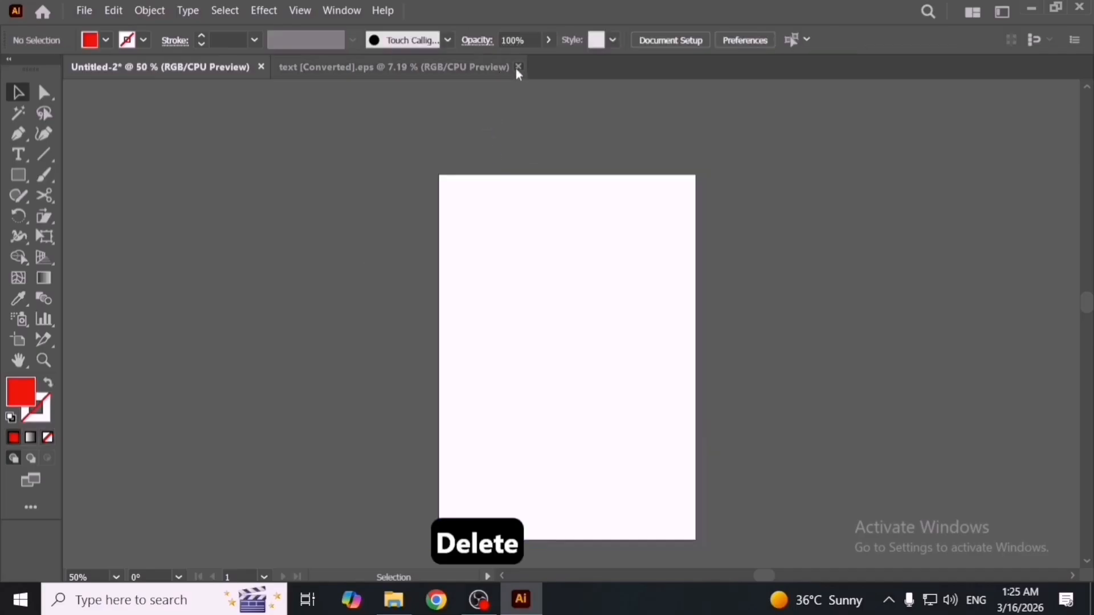
pyautogui.click(518, 67)
pyautogui.click(149, 10)
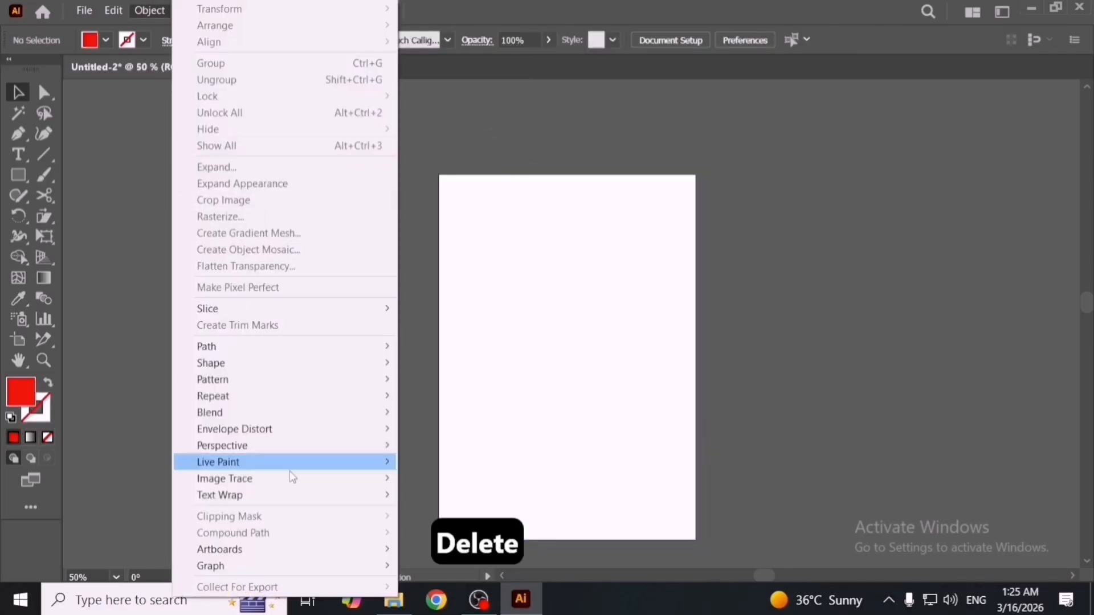
pyautogui.click(531, 398)
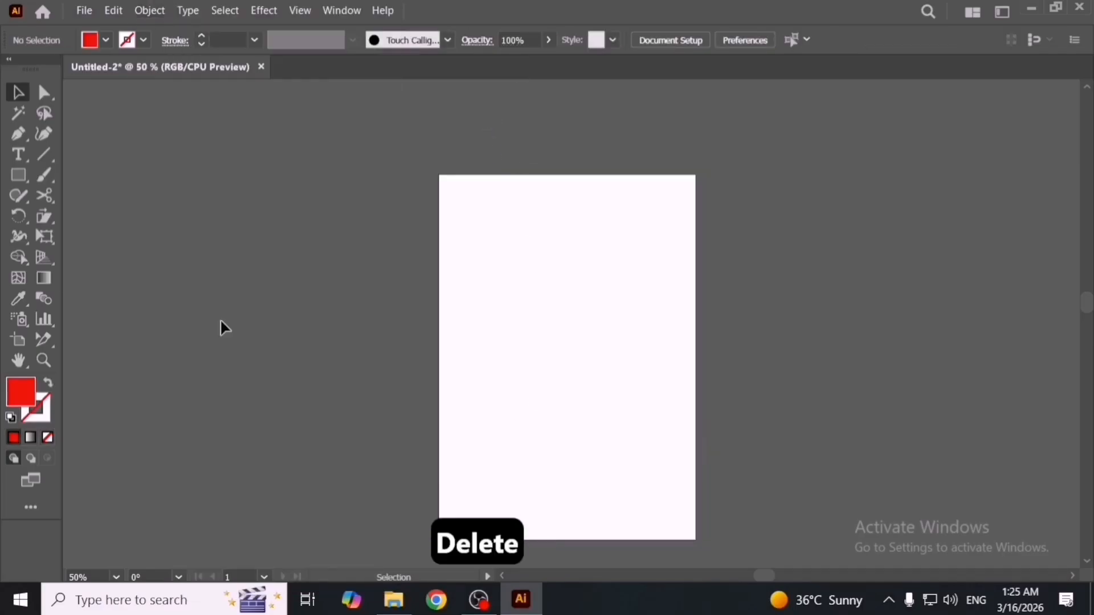
# Place the anime-girl-hatsune image from File Explorer, position it left of the artboard and embed it.
pyautogui.click(13, 173)
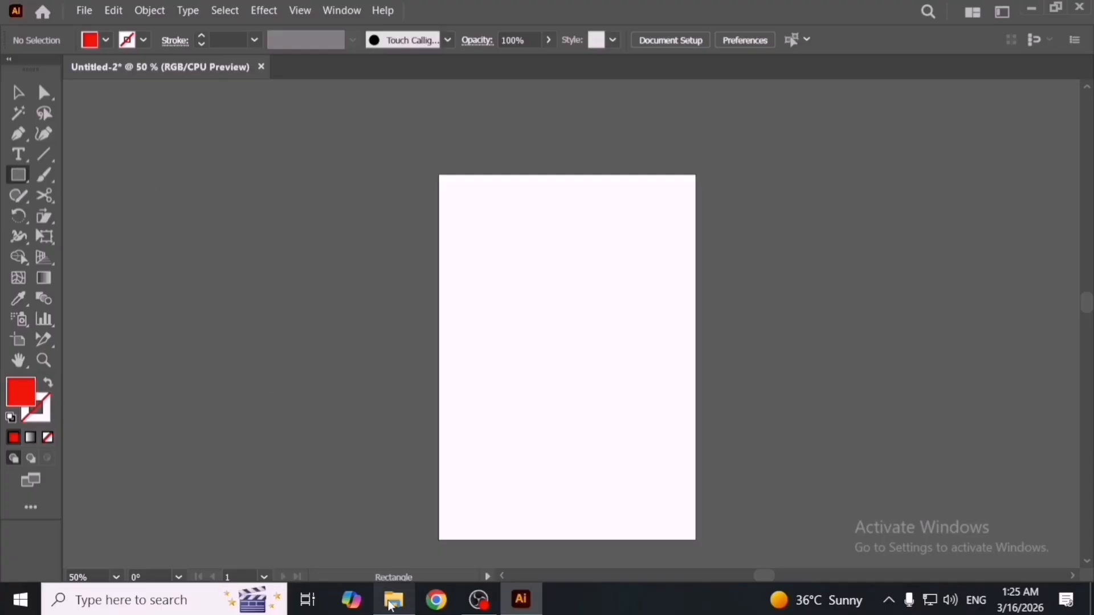
pyautogui.click(393, 602)
pyautogui.moveTo(194, 125); pyautogui.dragTo(439, 358)
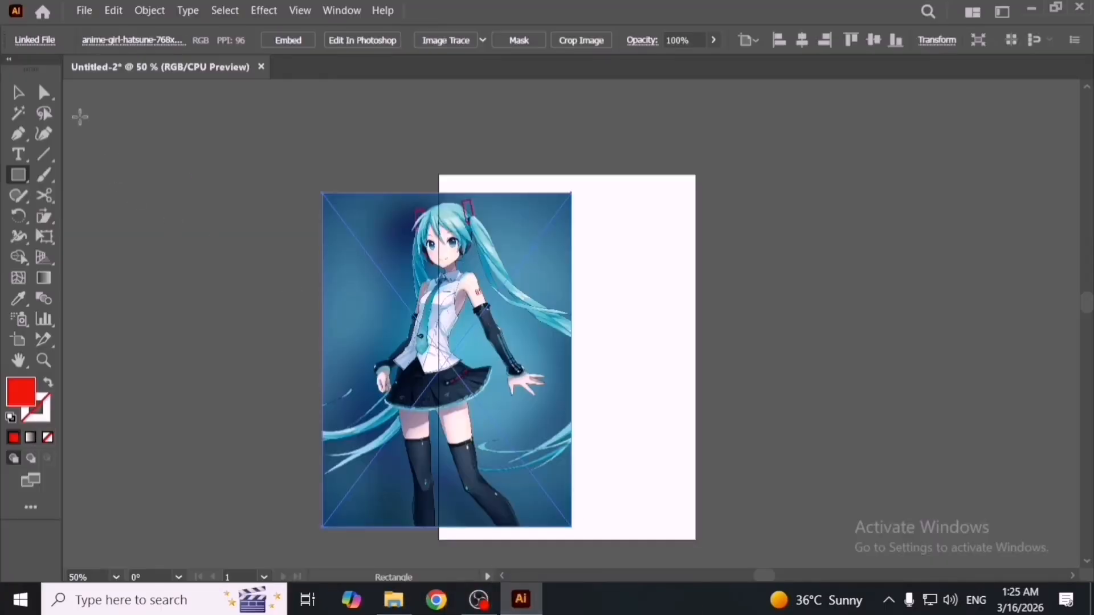
pyautogui.click(18, 90)
pyautogui.press('space')
pyautogui.moveTo(606, 331); pyautogui.dragTo(756, 331)
pyautogui.moveTo(678, 329); pyautogui.dragTo(444, 301)
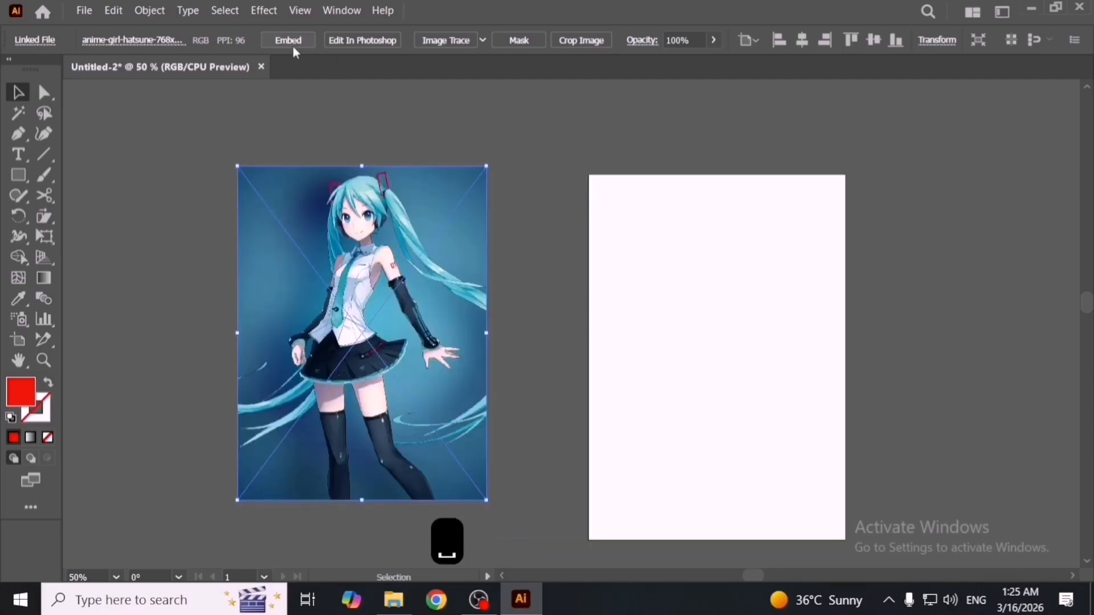
pyautogui.click(292, 45)
# Draw a red circle about 5.85 in across over the upper half of the anime image.
pyautogui.moveTo(20, 178); pyautogui.dragTo(121, 215)
pyautogui.moveTo(374, 251)
pyautogui.mouseDown()
pyautogui.moveTo(465, 296)
pyautogui.moveTo(393, 290)
pyautogui.moveTo(395, 301)
pyautogui.mouseUp()
pyautogui.press('v')
# Make a clipping mask from the red circle and the anime image.
pyautogui.moveTo(298, 146); pyautogui.dragTo(456, 346)
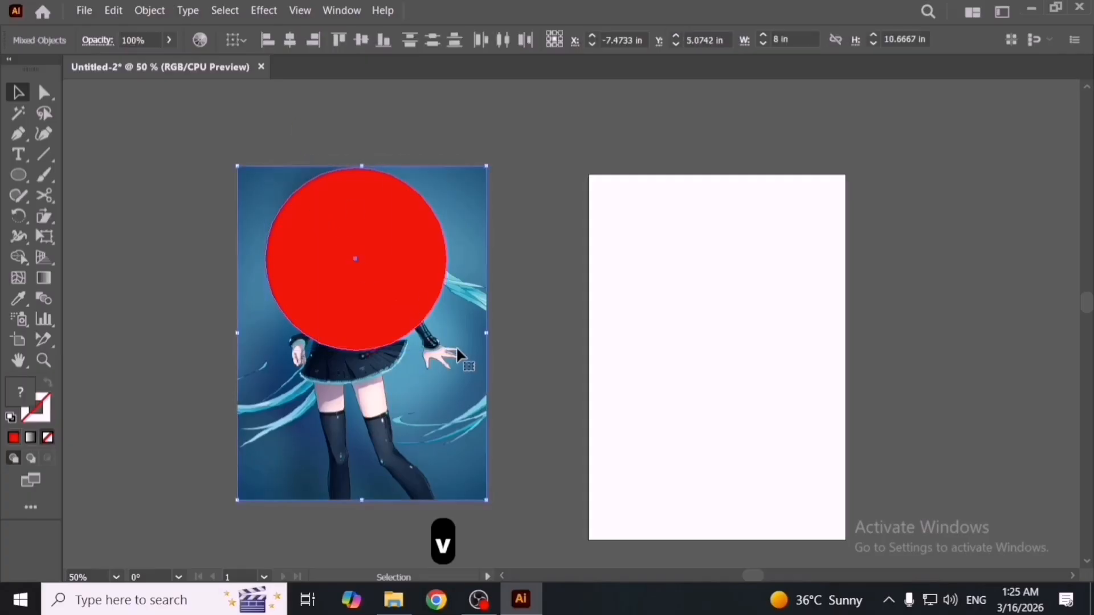
pyautogui.click(150, 11)
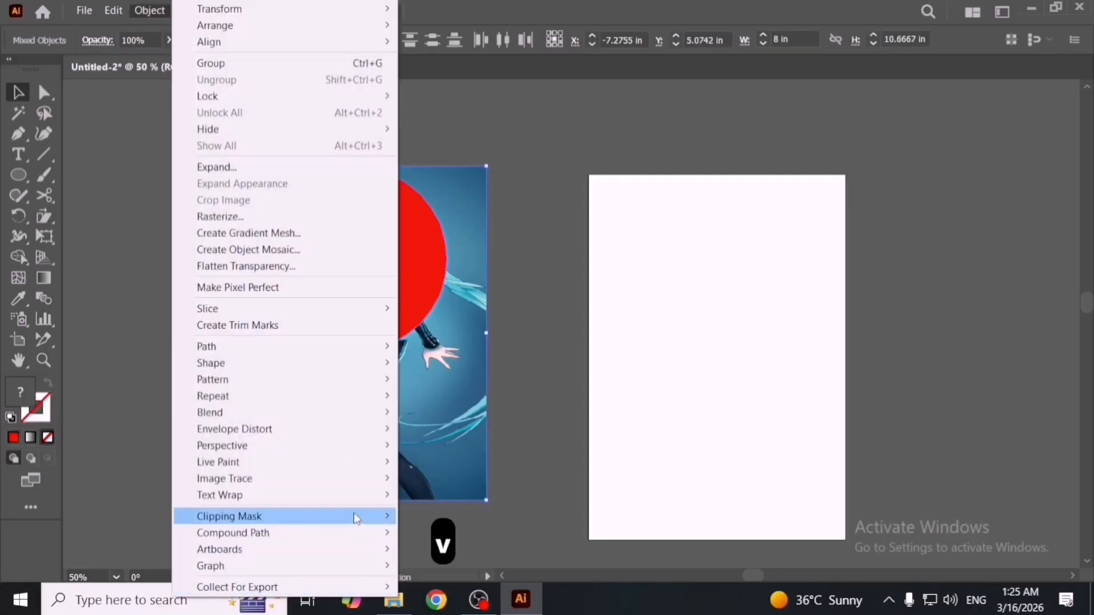
pyautogui.moveTo(359, 516)
pyautogui.click(421, 517)
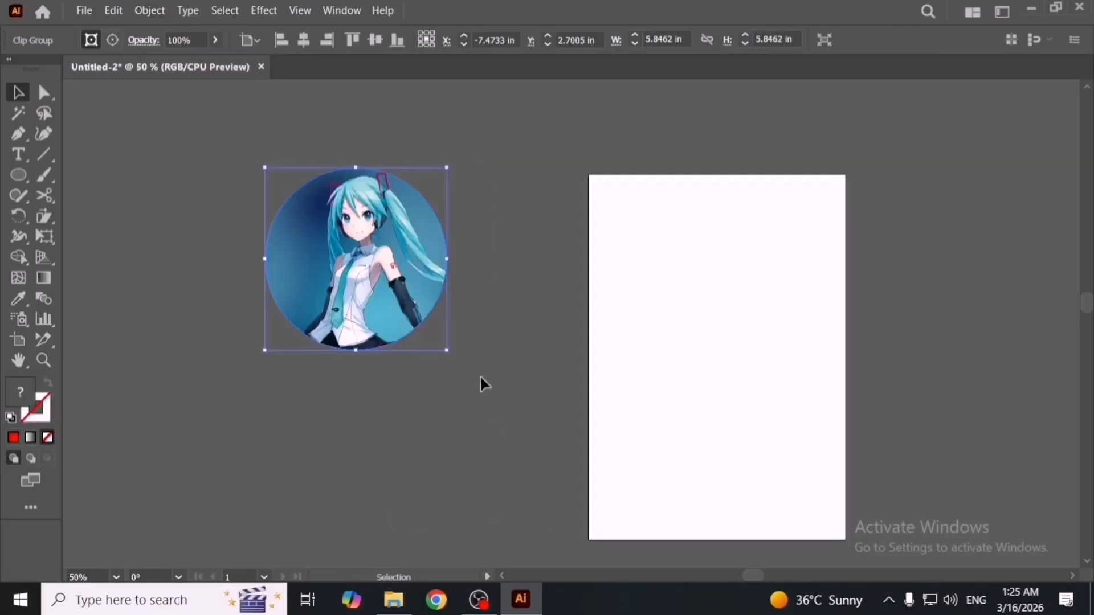
# Release the clipping mask and delete the leftover circle from the anime image.
pyautogui.rightClick(339, 208)
pyautogui.click(442, 331)
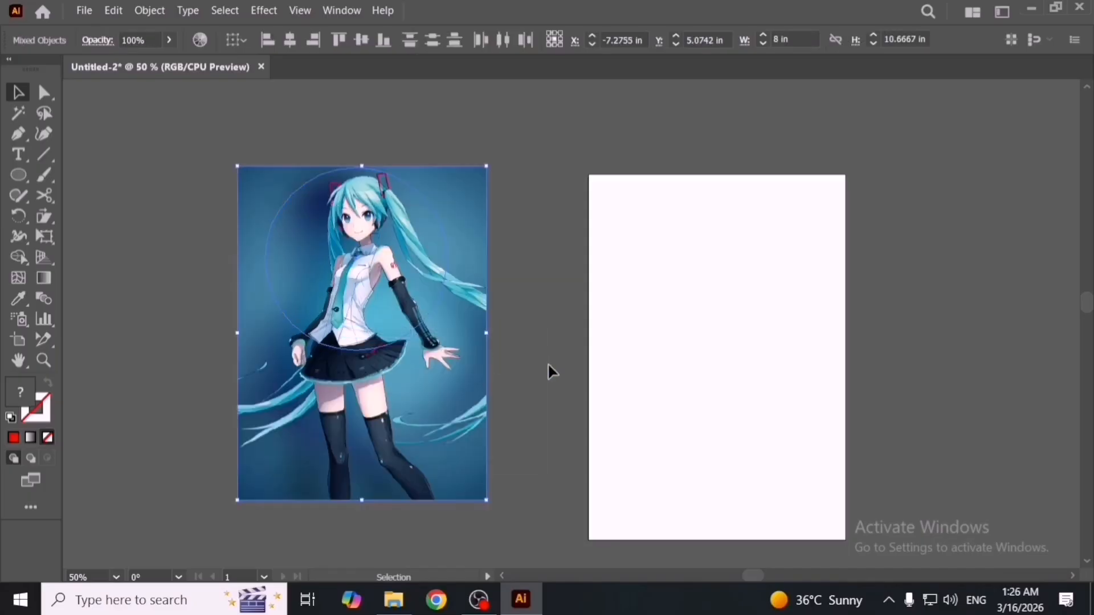
pyautogui.click(525, 367)
pyautogui.moveTo(313, 338); pyautogui.dragTo(577, 409)
pyautogui.keyDown('shift'); pyautogui.click(578, 409); pyautogui.keyUp('shift')
pyautogui.press('Delete')
# Draw a smaller circle left of the anime image, fill it red and add a copy directly below it.
pyautogui.click(14, 173)
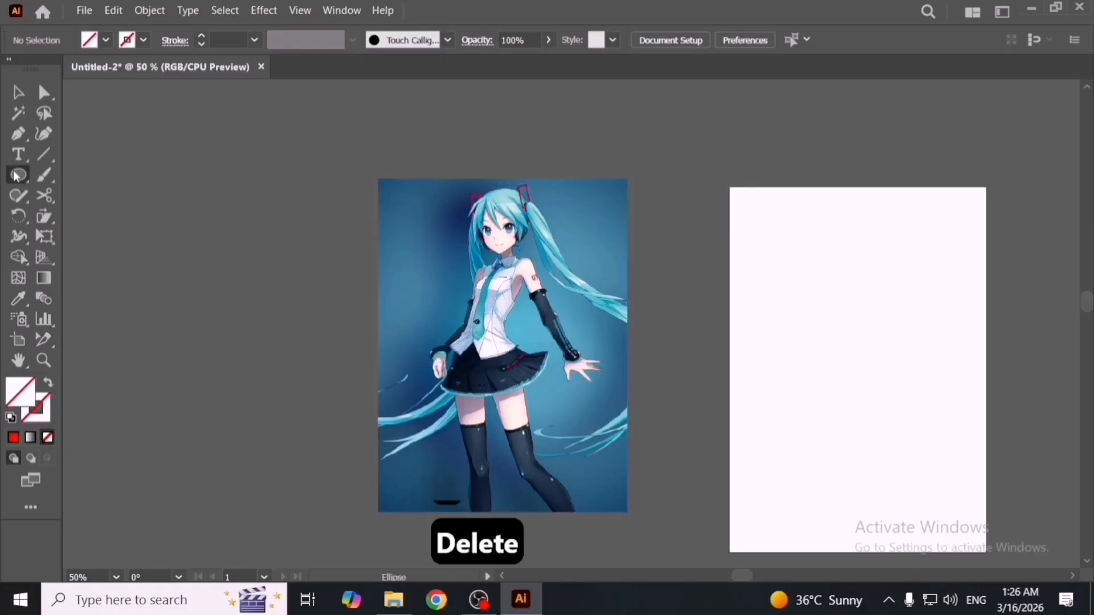
pyautogui.click(16, 177)
pyautogui.click(262, 256)
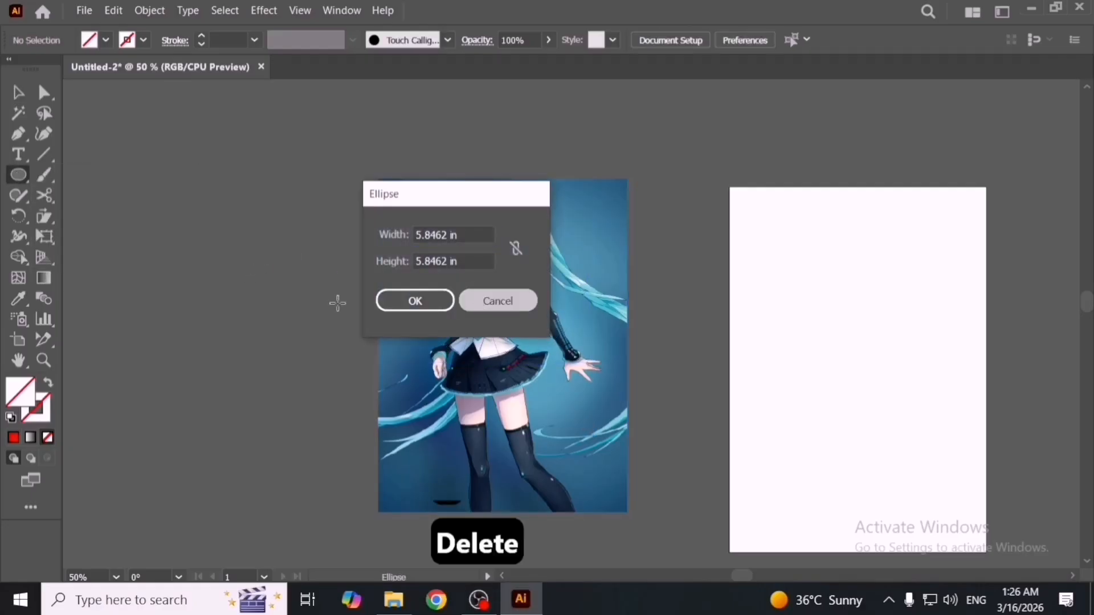
pyautogui.click(497, 300)
pyautogui.moveTo(281, 286)
pyautogui.mouseDown()
pyautogui.moveTo(312, 333)
pyautogui.moveTo(249, 335)
pyautogui.moveTo(274, 425)
pyautogui.mouseUp()
pyautogui.press('v')
pyautogui.click(305, 372)
pyautogui.click(13, 438)
pyautogui.click(193, 429)
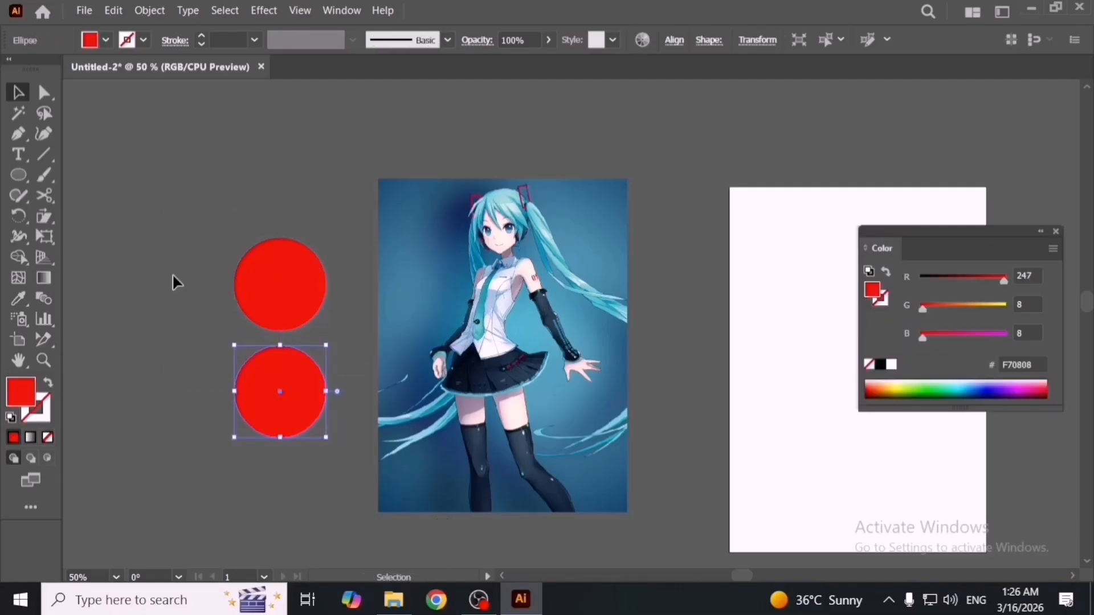
# Duplicate the pair of red circles sideways and place all four as a two-by-two grid over the anime image.
pyautogui.moveTo(250, 370); pyautogui.dragTo(283, 414)
pyautogui.moveTo(267, 408); pyautogui.dragTo(150, 396)
pyautogui.keyDown('alt'); pyautogui.keyDown('shift'); pyautogui.moveTo(180, 400); pyautogui.dragTo(536, 371); pyautogui.keyUp('shift'); pyautogui.keyUp('alt')
# Try making a clipping mask from the four separate circles and the anime image, and undo the attempt.
pyautogui.hotkey('ctrl', 'a')
pyautogui.rightClick(574, 432)
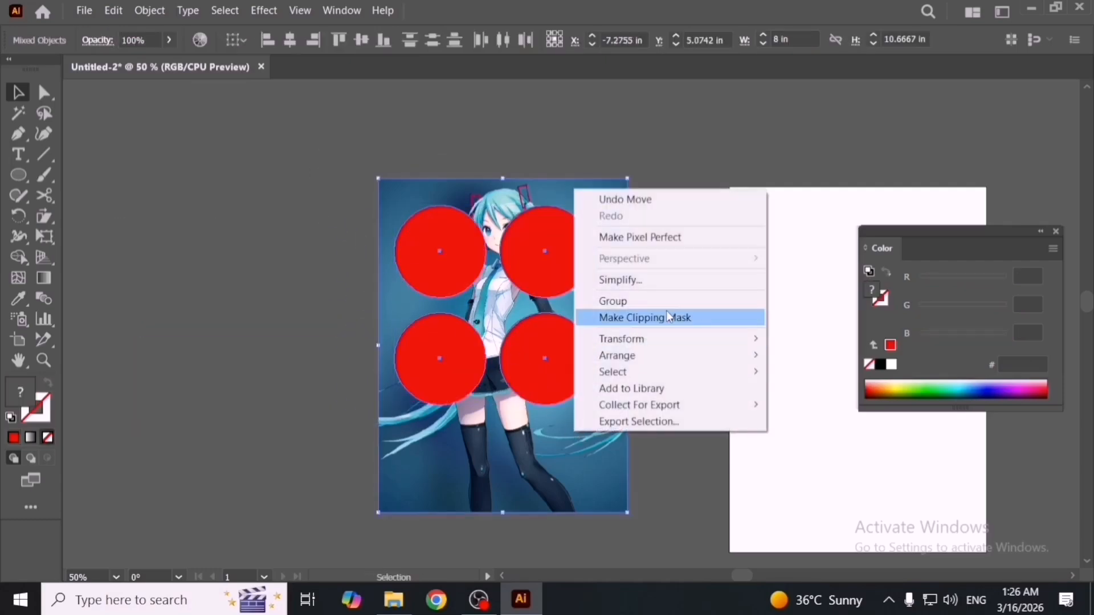
pyautogui.click(666, 310)
pyautogui.hotkey('ctrl', 'z')
# Shift the circles up and left, delete the upper-left one and arrange the remaining three in a triangle over the image.
pyautogui.keyDown('shift'); pyautogui.click(571, 431); pyautogui.keyUp('shift')
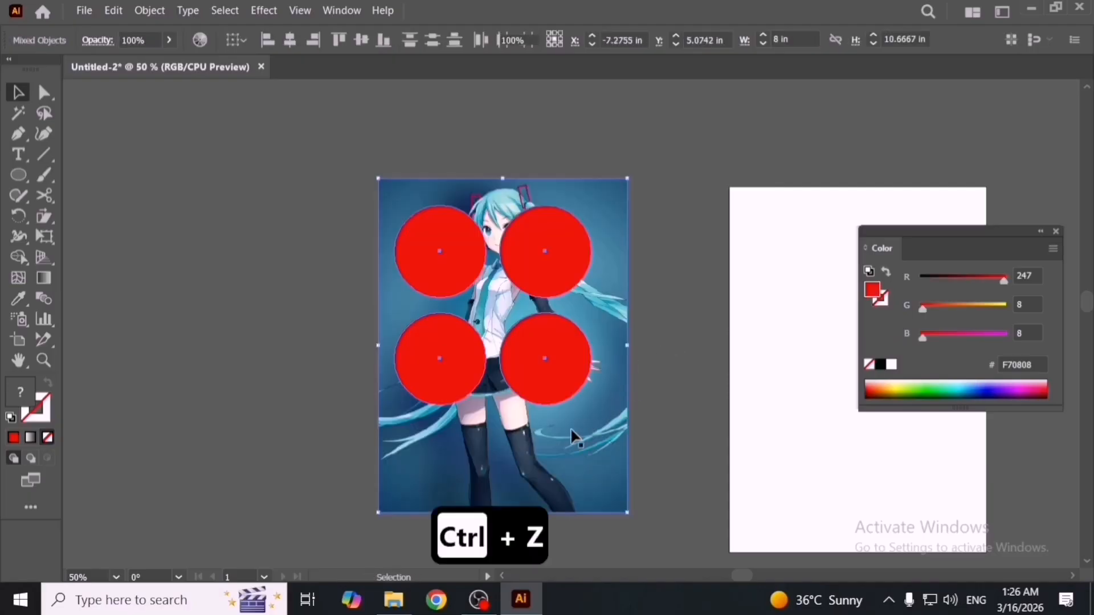
pyautogui.moveTo(500, 260); pyautogui.dragTo(461, 247)
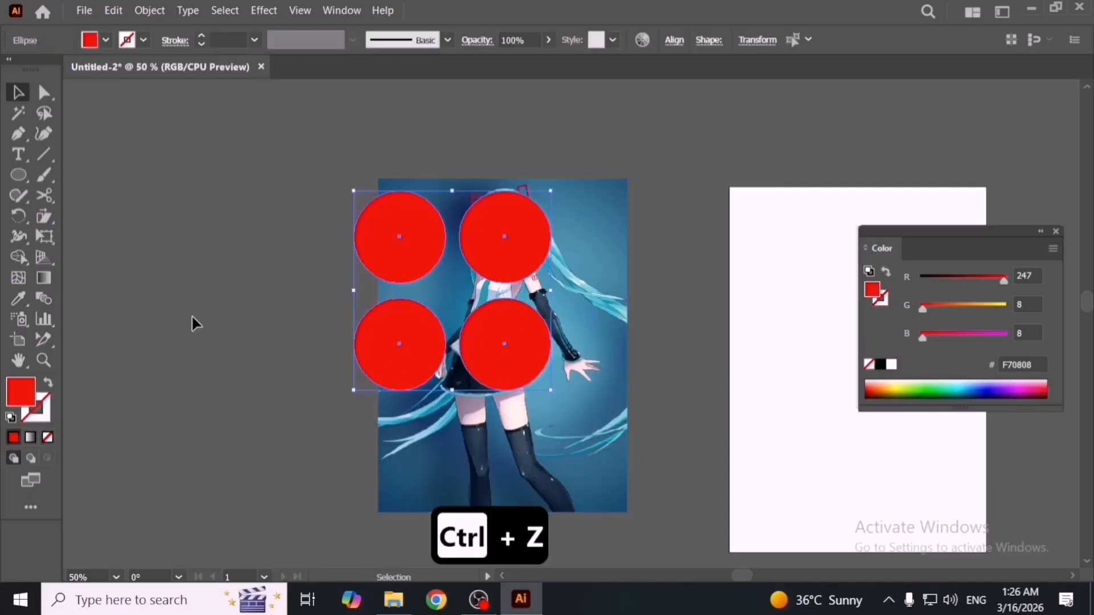
pyautogui.click(243, 267)
pyautogui.click(368, 240)
pyautogui.press('Delete')
pyautogui.moveTo(506, 352); pyautogui.dragTo(551, 357)
pyautogui.moveTo(429, 371); pyautogui.dragTo(478, 376)
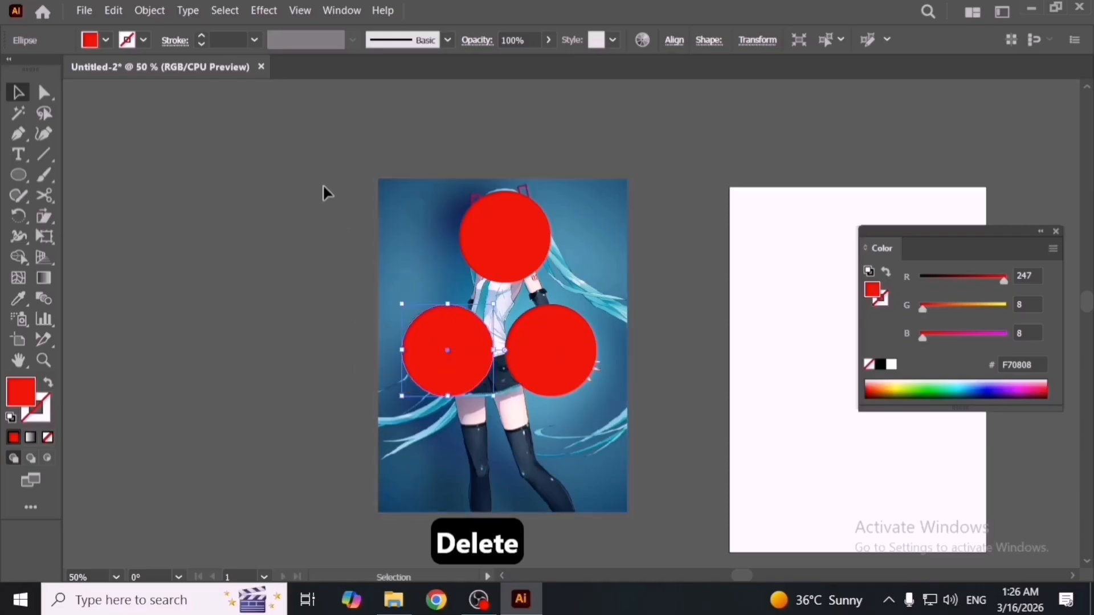
# Combine the three red circles into one compound path.
pyautogui.moveTo(619, 413); pyautogui.dragTo(566, 415)
pyautogui.moveTo(552, 354); pyautogui.dragTo(541, 319)
pyautogui.hotkey('ctrl', 'z')
pyautogui.click(160, 16)
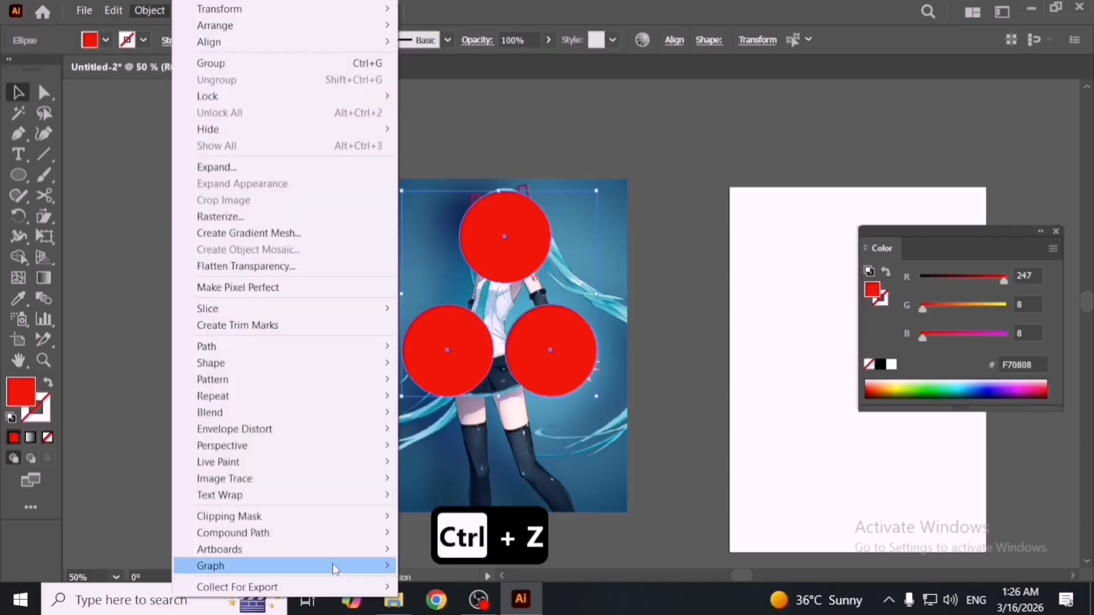
pyautogui.moveTo(312, 534)
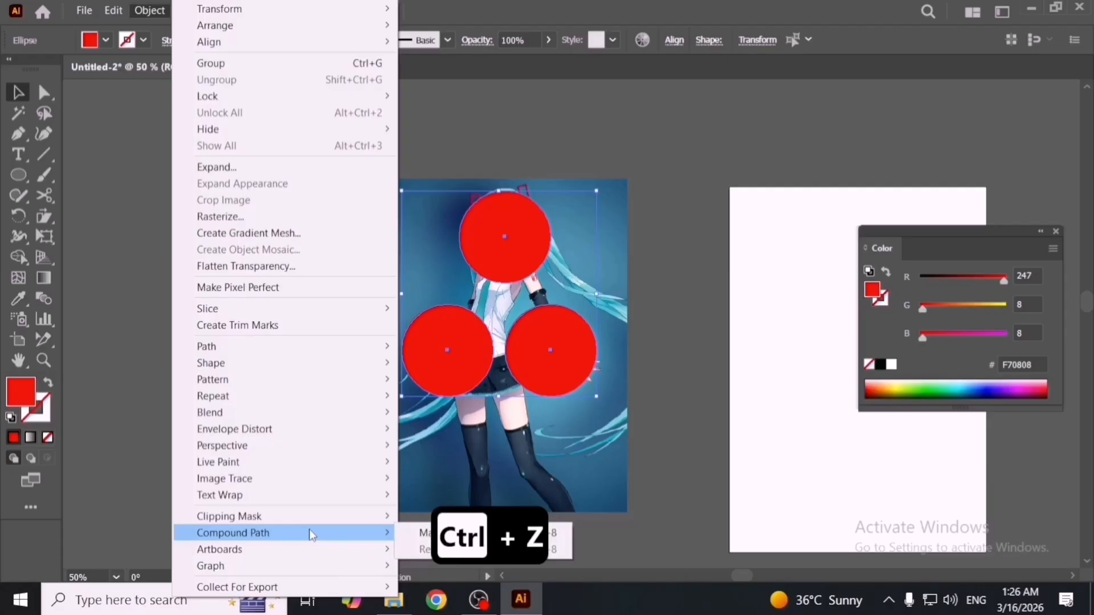
pyautogui.click(431, 535)
# Move the compound path of circles slightly left so that it lies fully within the anime image.
pyautogui.moveTo(551, 356); pyautogui.dragTo(503, 360)
pyautogui.rightClick(504, 360)
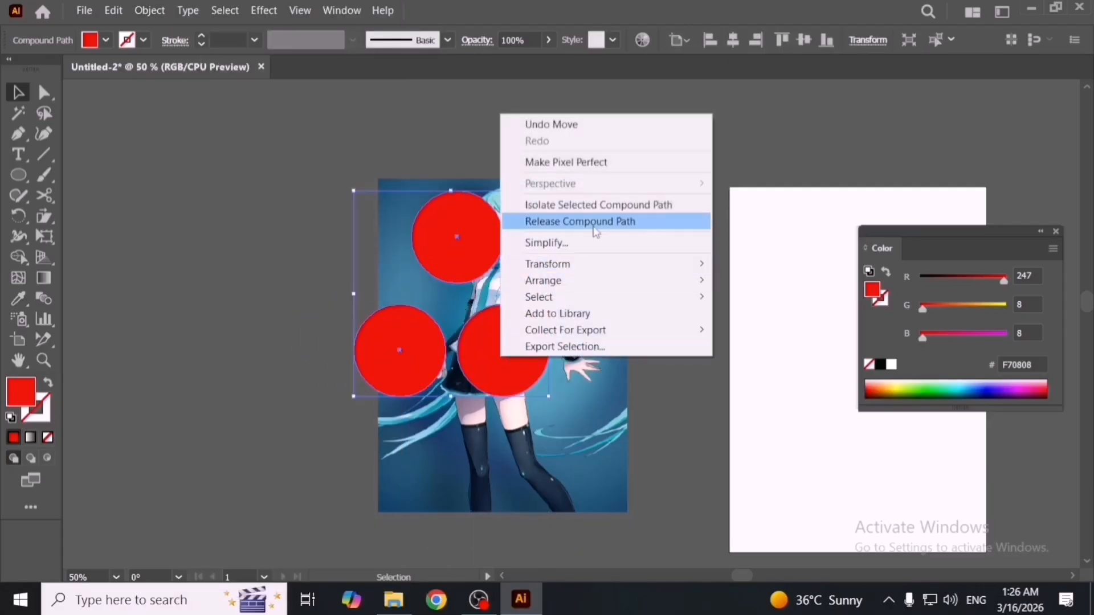
pyautogui.click(739, 410)
pyautogui.moveTo(509, 381); pyautogui.dragTo(536, 384)
# Make a clipping mask from the compound path and the anime image, and deselect the result.
pyautogui.moveTo(435, 122); pyautogui.dragTo(562, 345)
pyautogui.rightClick(562, 340)
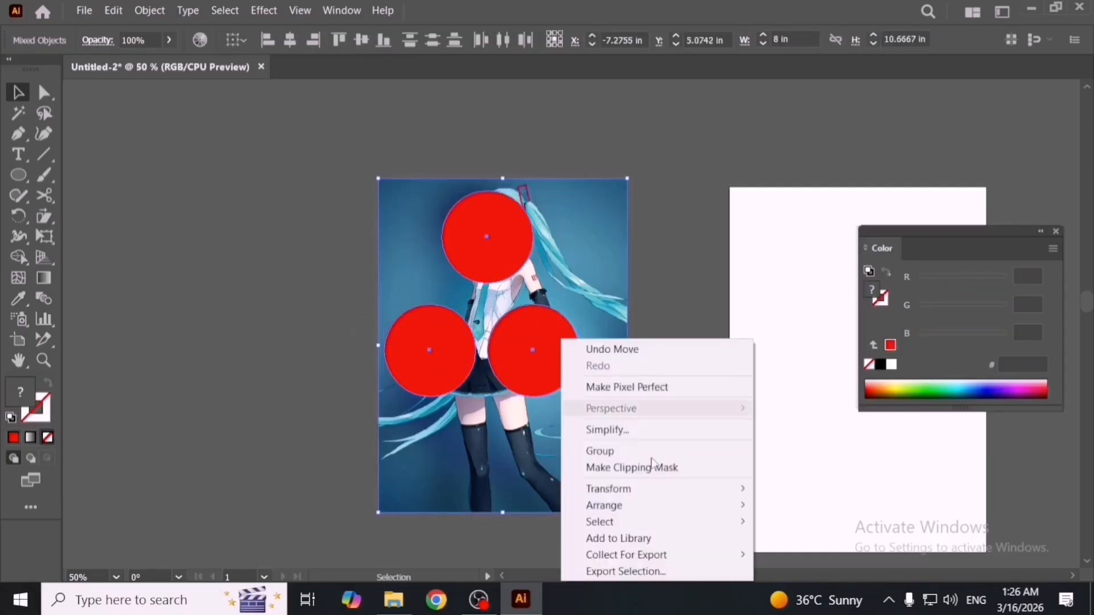
pyautogui.click(659, 469)
pyautogui.click(684, 396)
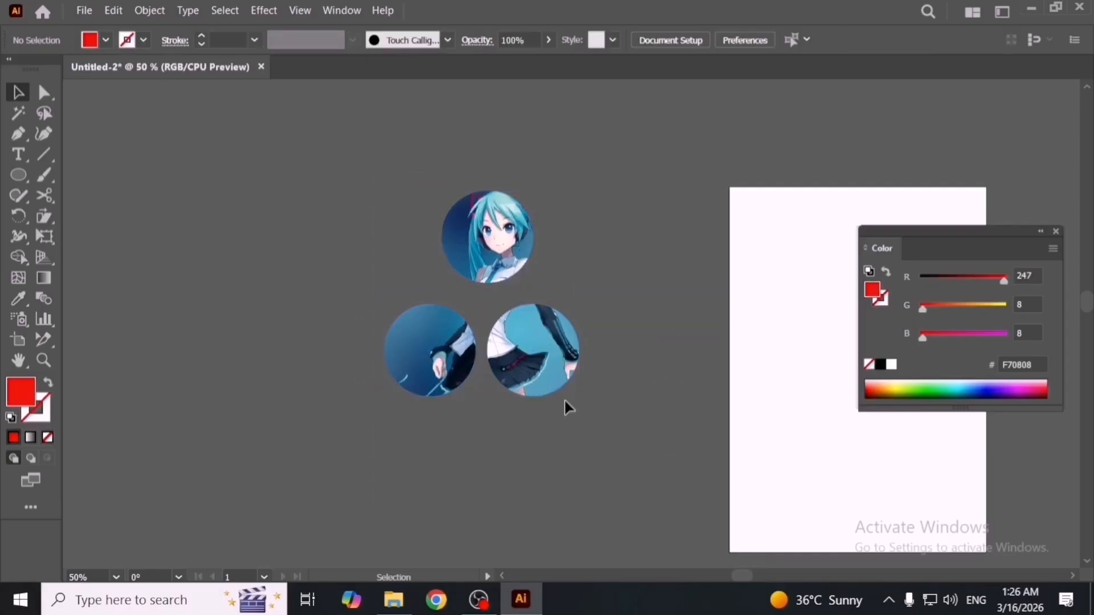
# Delete the clipped three-circle image and look at the available Graph commands.
pyautogui.moveTo(285, 154); pyautogui.dragTo(639, 459)
pyautogui.press('Delete')
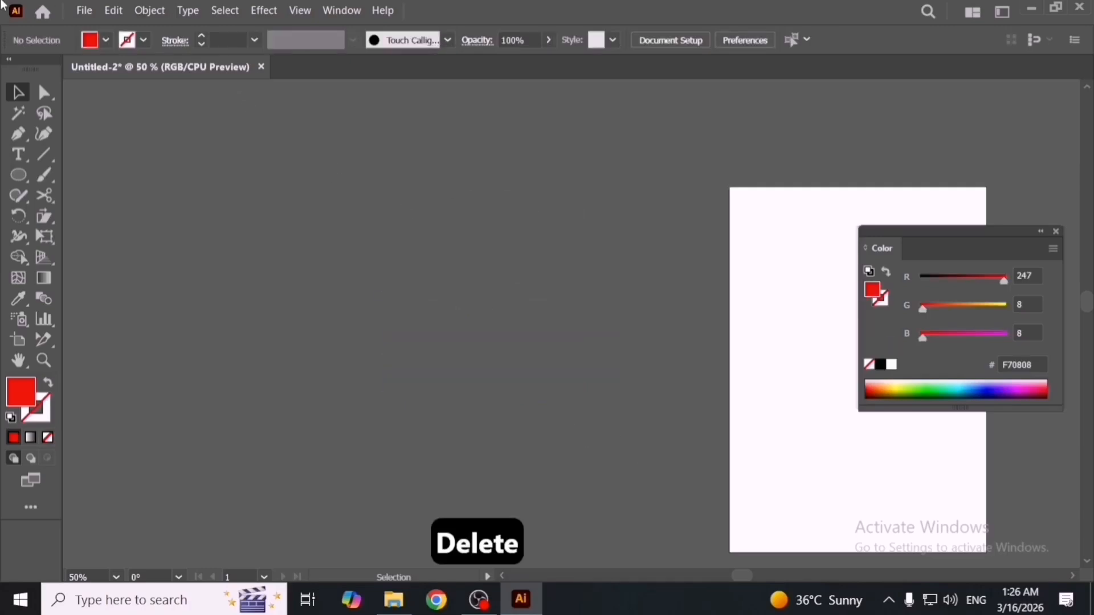
pyautogui.click(150, 11)
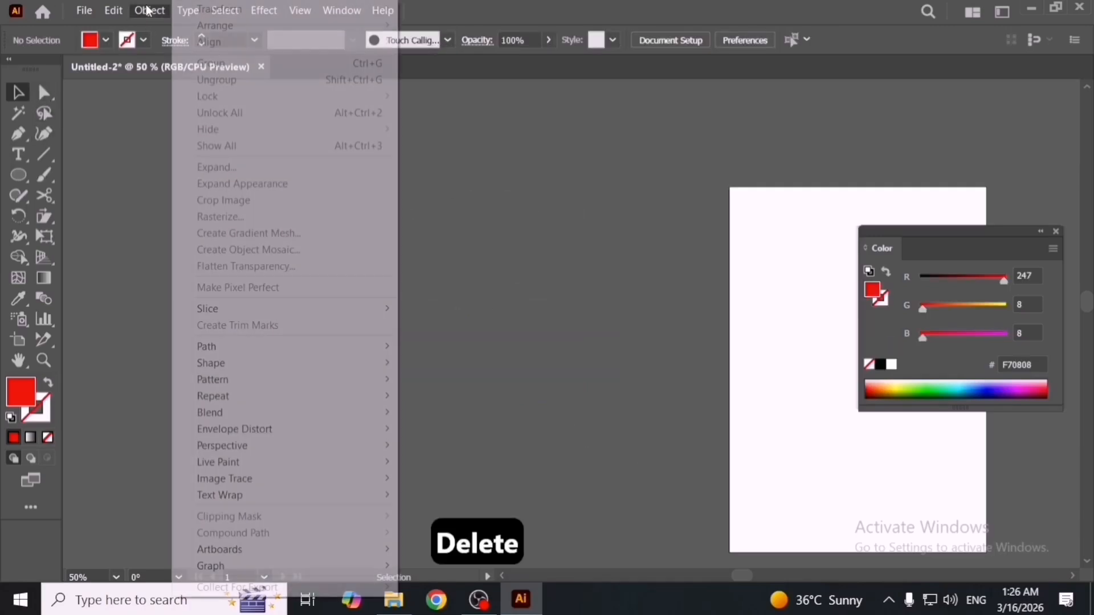
pyautogui.moveTo(233, 445)
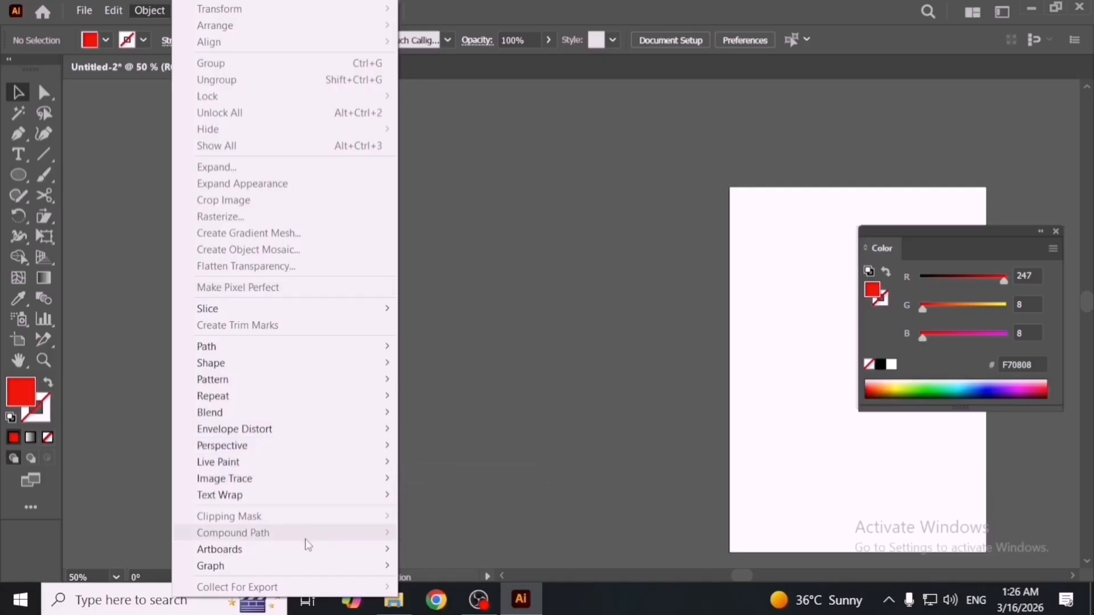
pyautogui.moveTo(319, 565)
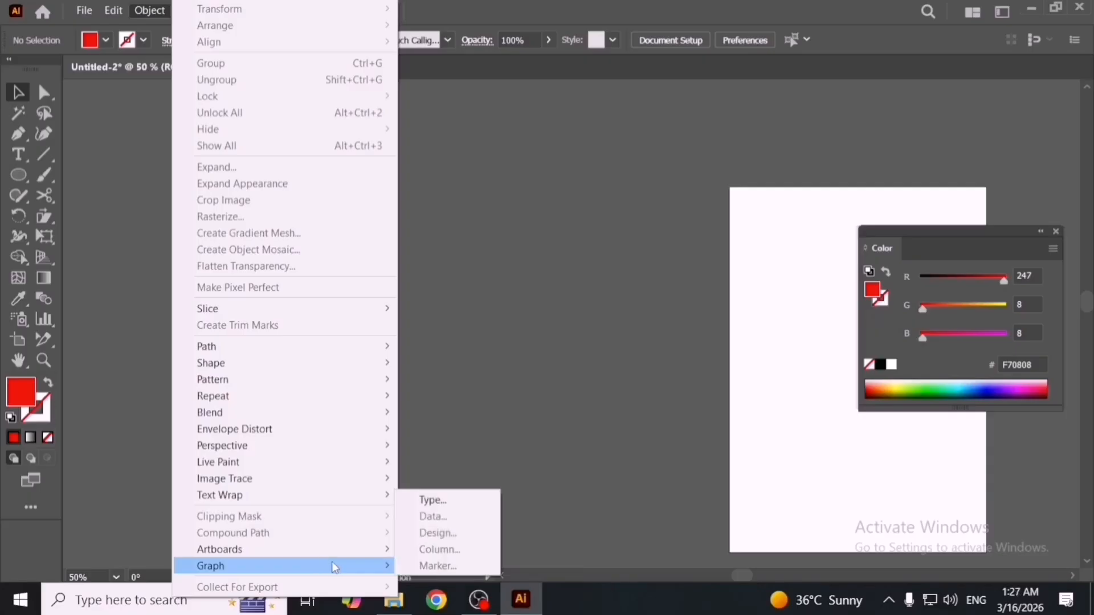
# Draw a column graph in the empty area left of the artboard with the Column Graph tool.
pyautogui.click(52, 323)
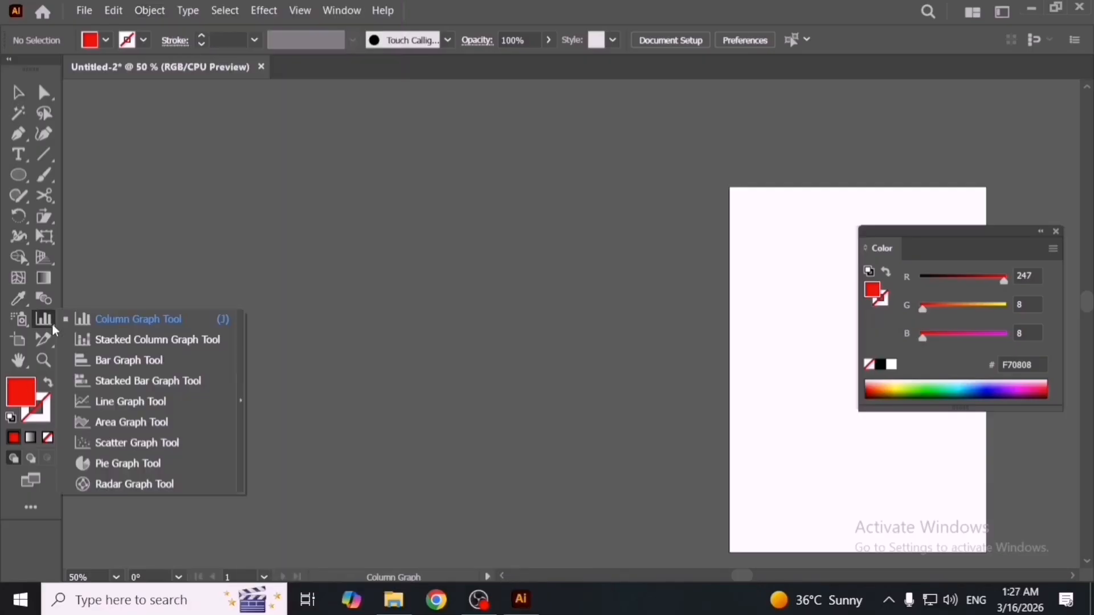
pyautogui.click(159, 317)
pyautogui.moveTo(257, 236); pyautogui.dragTo(502, 399)
# Check which graph commands are available, keep the default data value 1.00 and close the graph data window.
pyautogui.rightClick(381, 296)
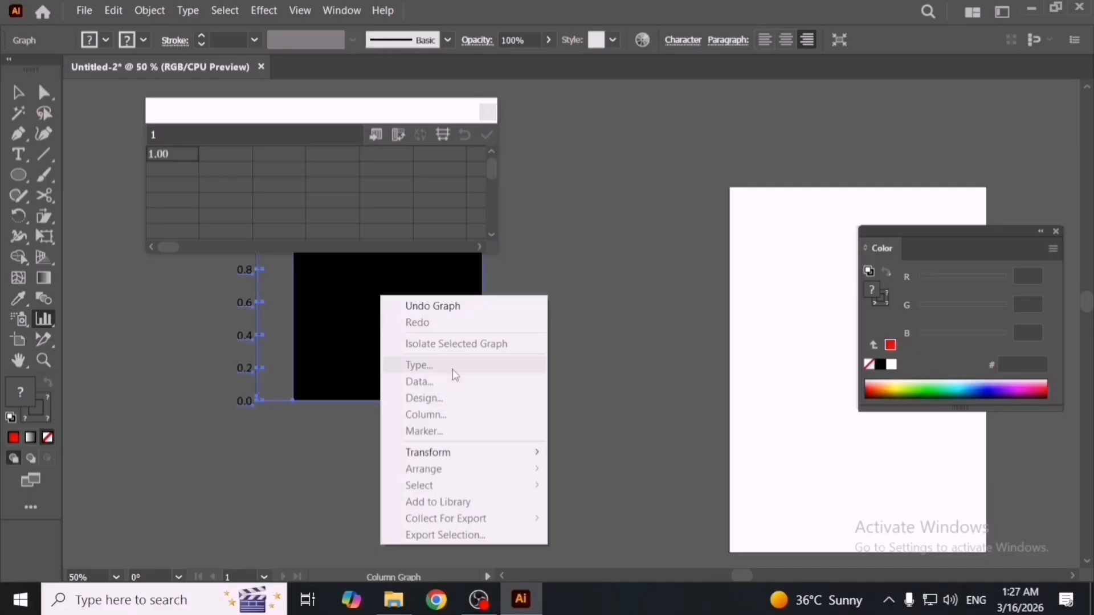
pyautogui.click(169, 108)
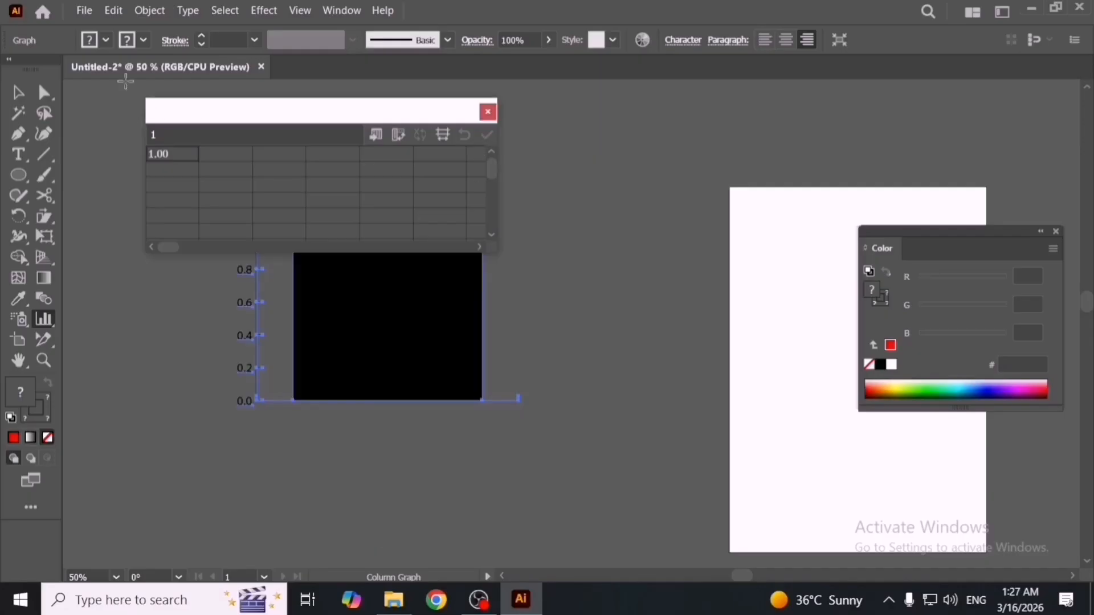
pyautogui.click(149, 12)
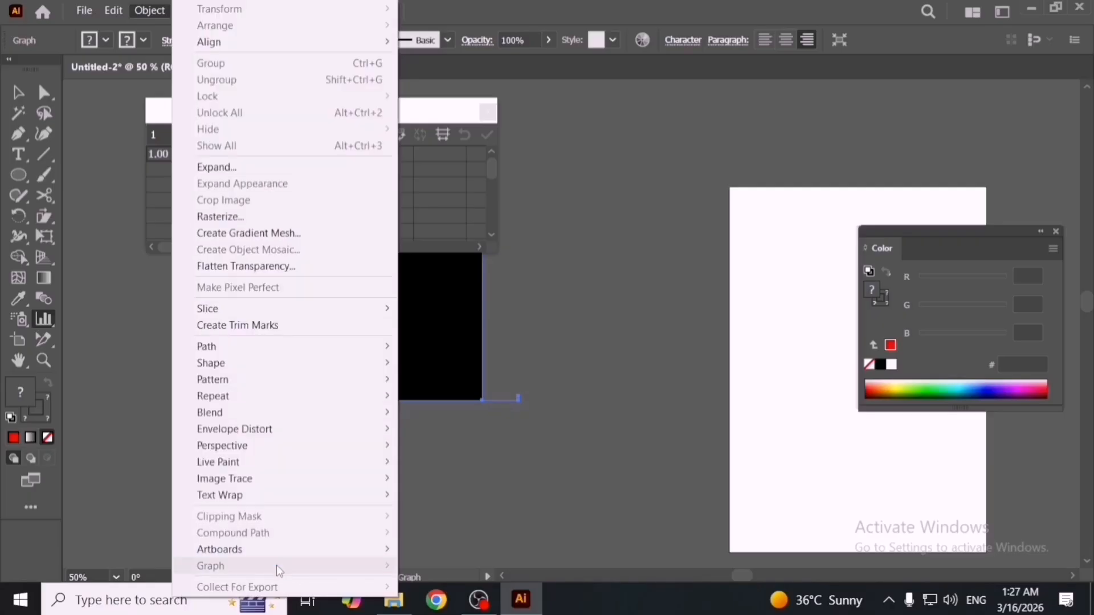
pyautogui.click(11, 83)
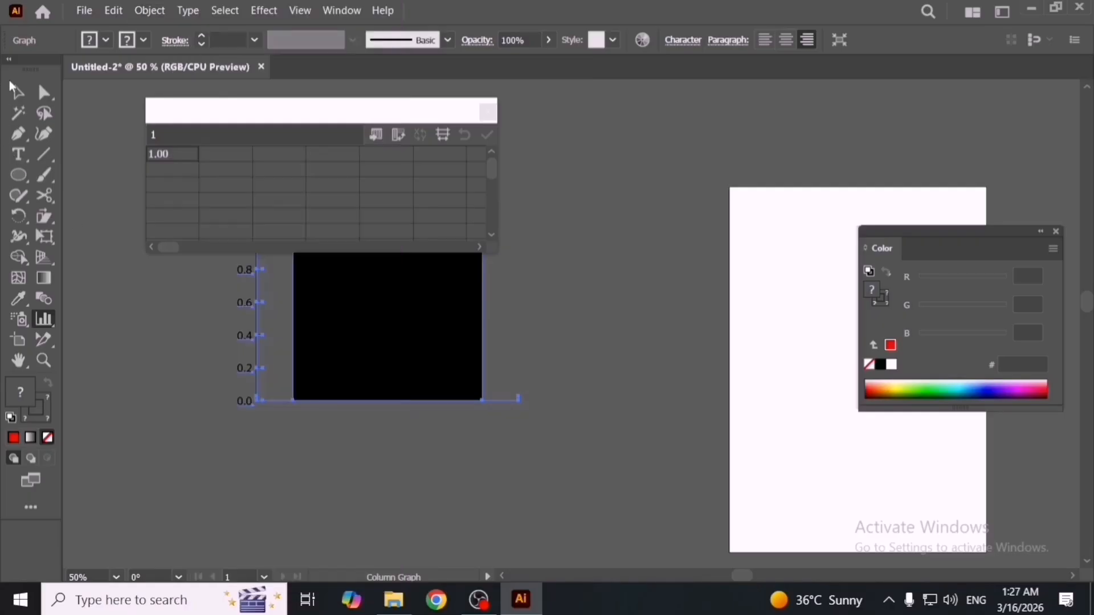
pyautogui.click(19, 90)
pyautogui.click(488, 112)
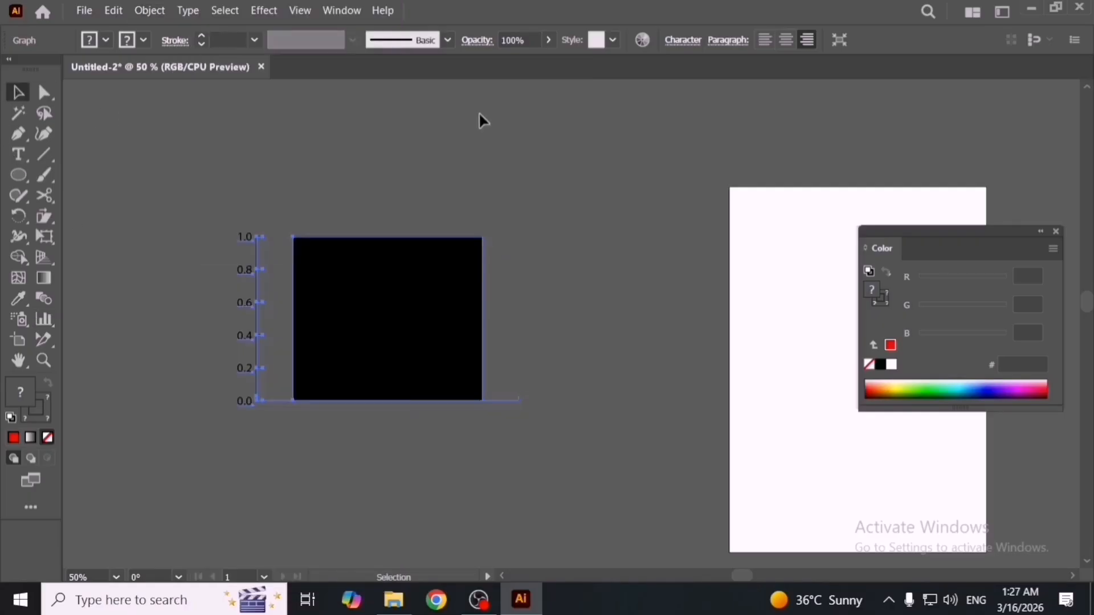
# Delete the column graph and draw a red square in its place with the Rectangle tool.
pyautogui.moveTo(419, 327); pyautogui.dragTo(430, 324)
pyautogui.press('Delete')
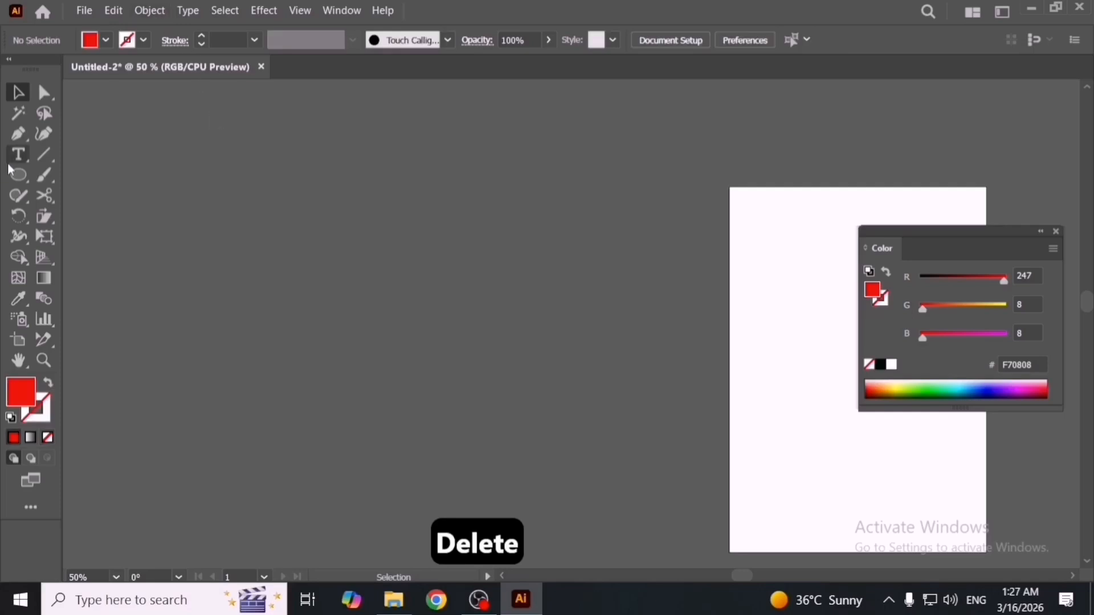
pyautogui.moveTo(19, 175); pyautogui.dragTo(94, 173)
pyautogui.moveTo(365, 220); pyautogui.dragTo(530, 386)
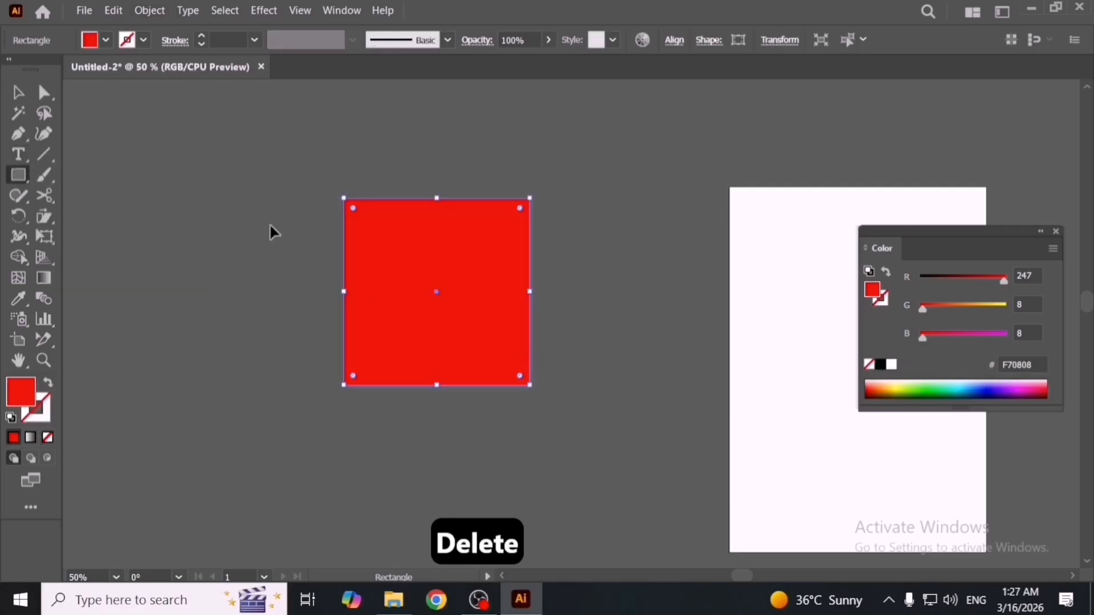
pyautogui.press('v')
# Look at which Artboards commands are available for the selected square.
pyautogui.click(150, 10)
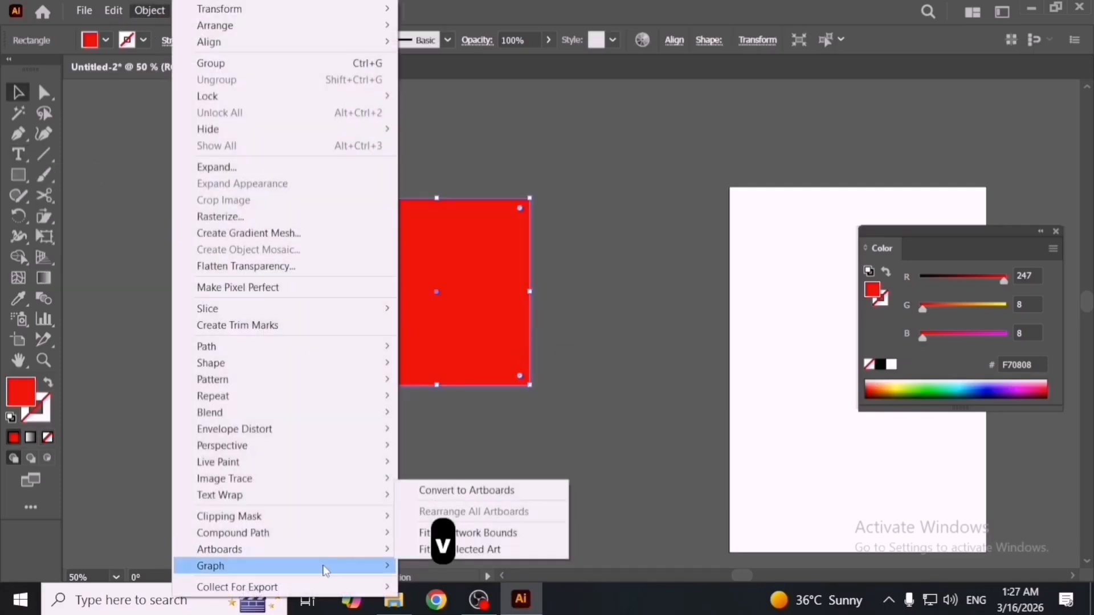
pyautogui.moveTo(319, 566)
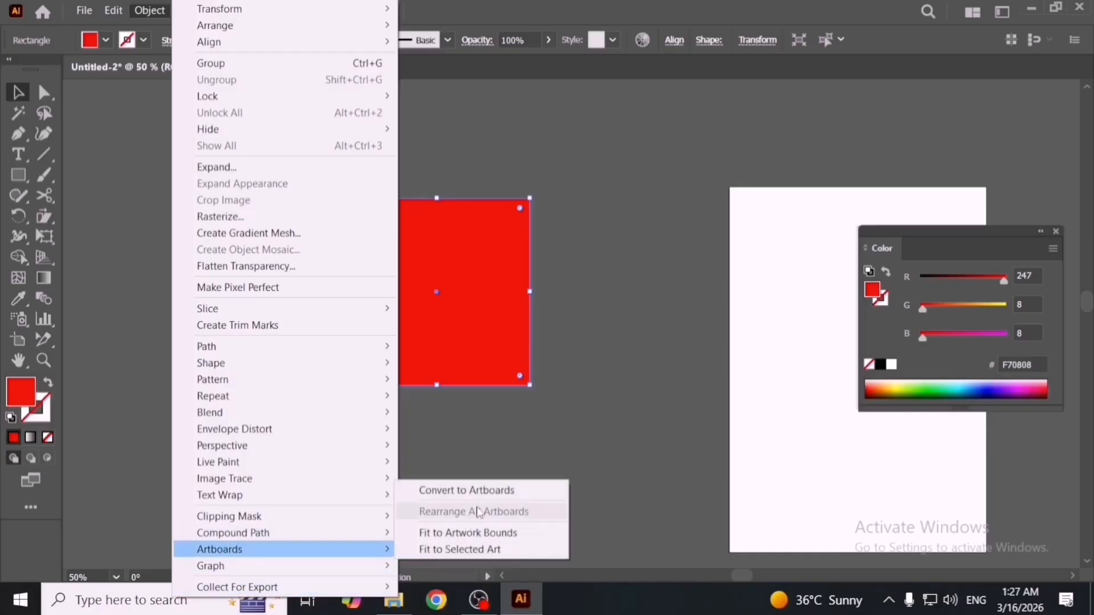
pyautogui.click(599, 454)
# Enlarge the red square and close the Color panel.
pyautogui.moveTo(491, 370); pyautogui.dragTo(574, 442)
pyautogui.scroll(-1, 574, 394)
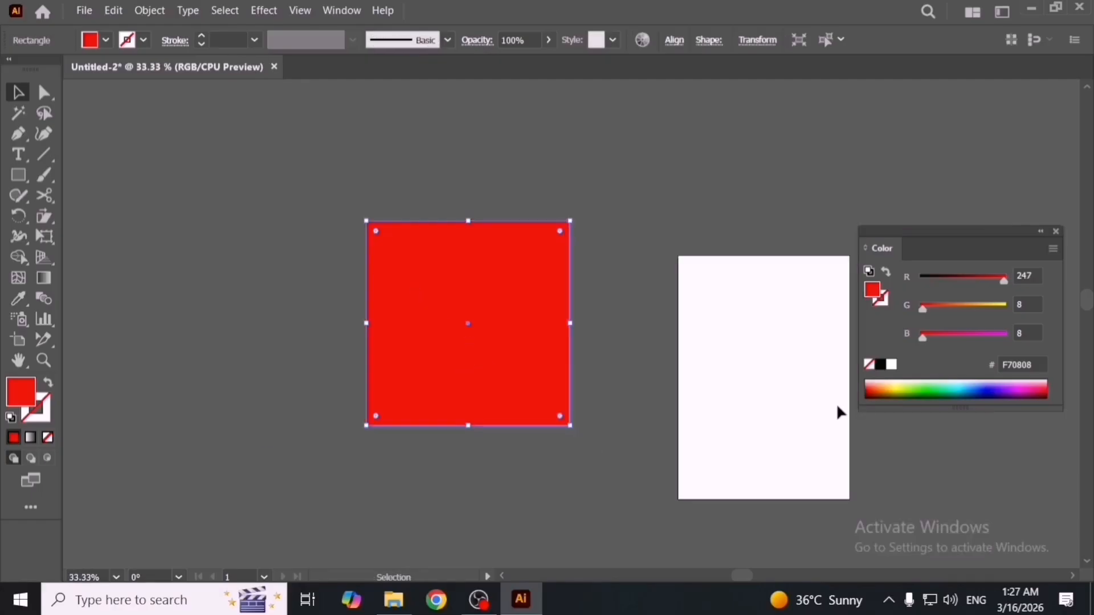
pyautogui.click(1055, 231)
# Duplicate the red square to its left and scale the copy down slightly.
pyautogui.moveTo(459, 377); pyautogui.dragTo(368, 376)
pyautogui.press('space')
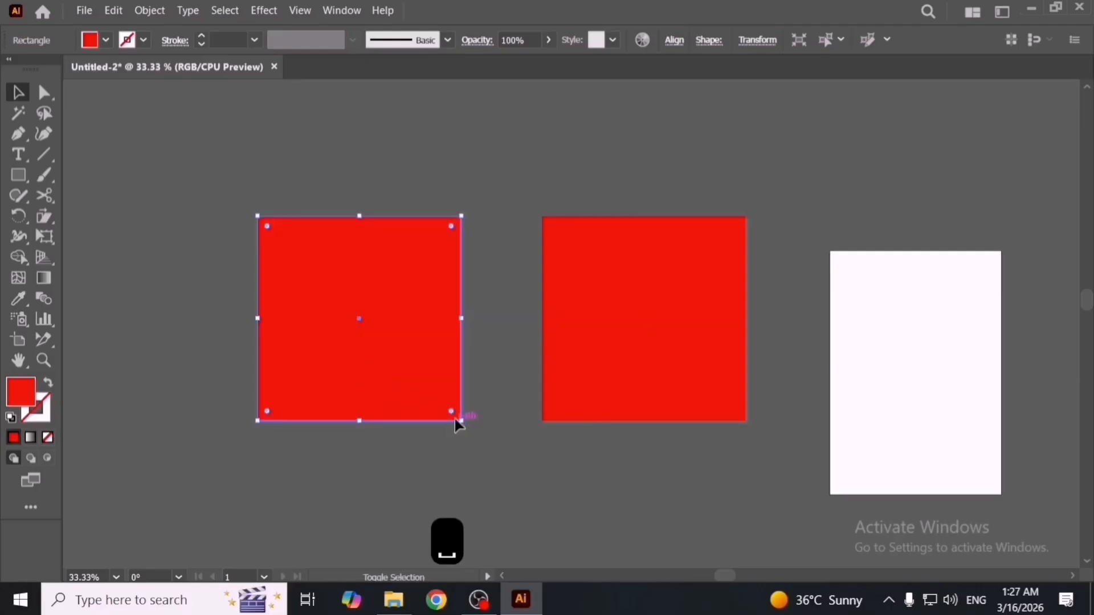
pyautogui.moveTo(460, 424); pyautogui.dragTo(441, 402)
pyautogui.scroll(-2, 451, 415)
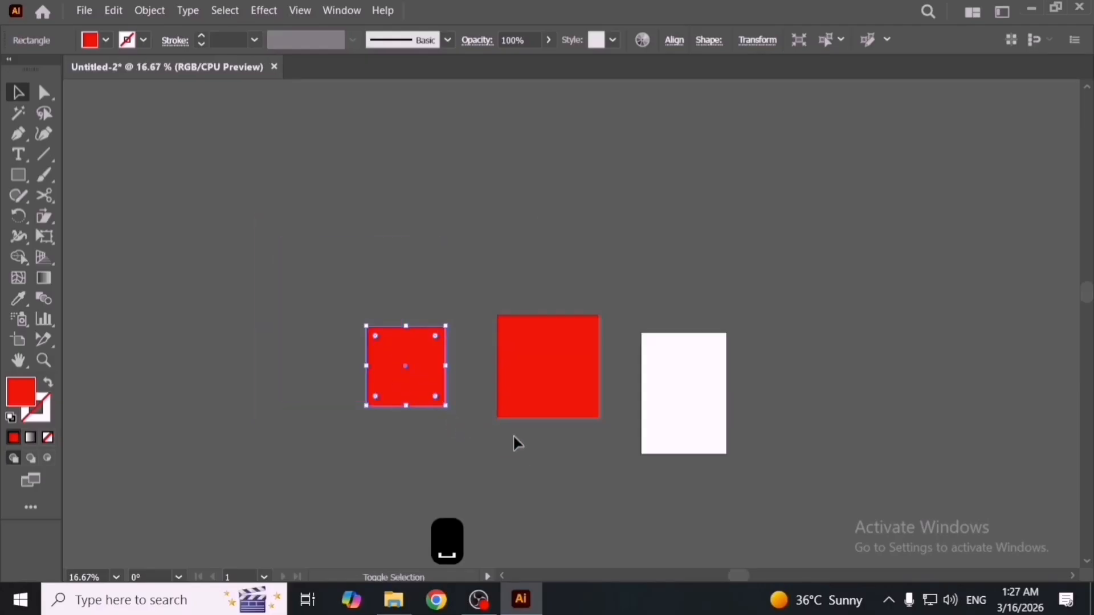
# Convert the smaller red square to an artboard and shift the larger red square slightly upward.
pyautogui.hotkey('shift', 'o')
pyautogui.press('v')
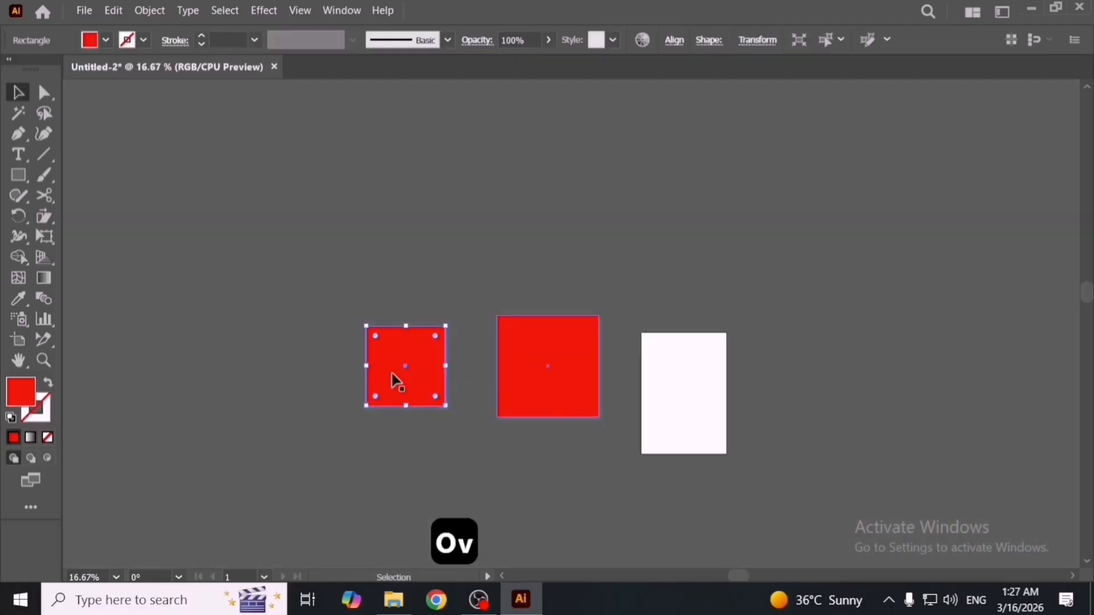
pyautogui.click(157, 13)
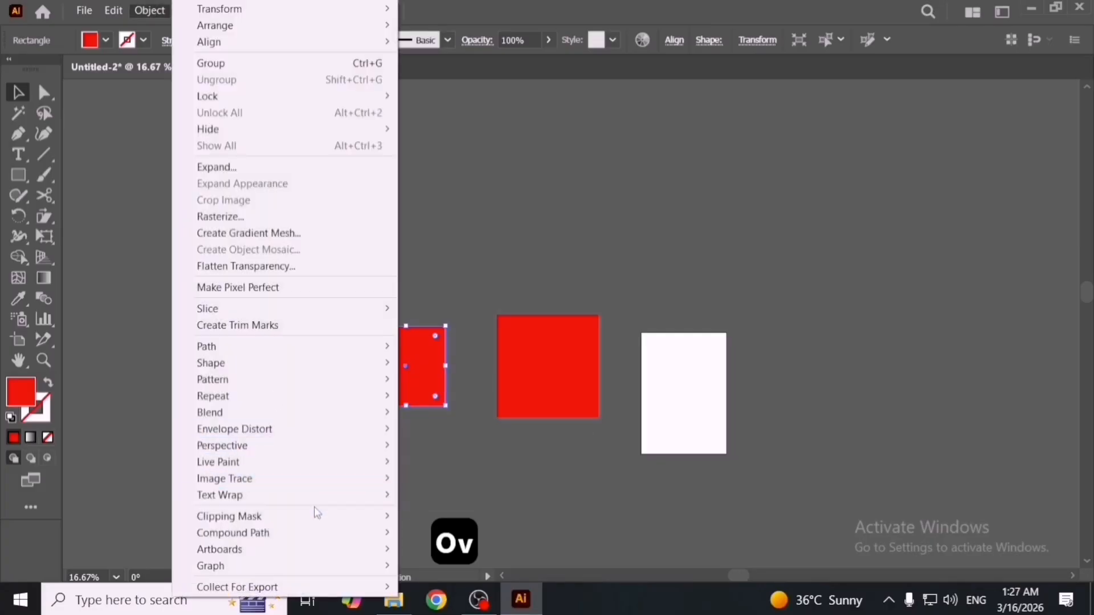
pyautogui.moveTo(322, 532)
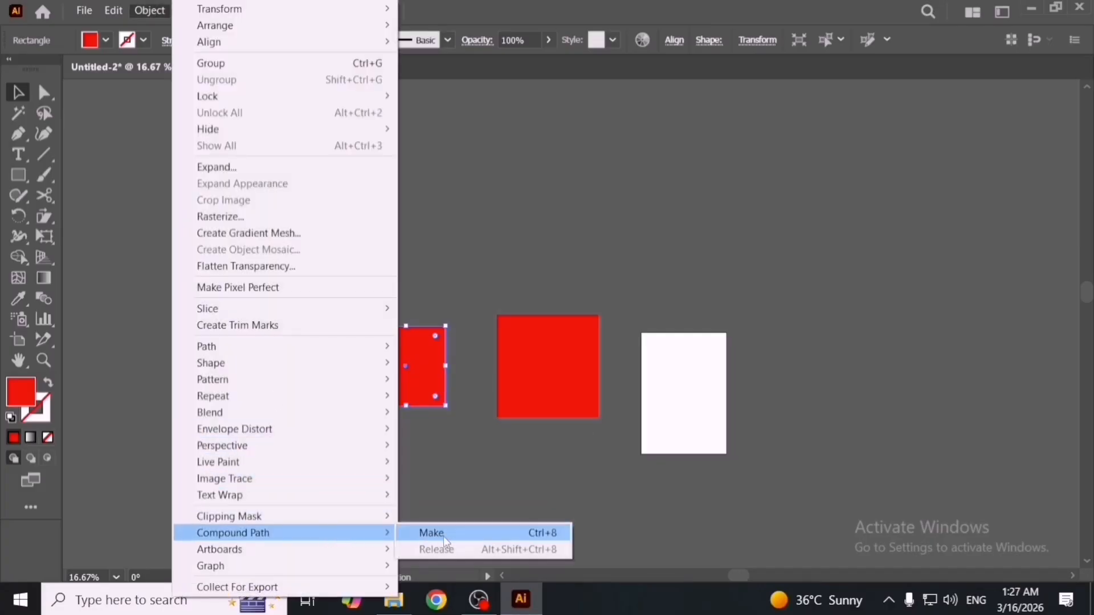
pyautogui.moveTo(358, 549)
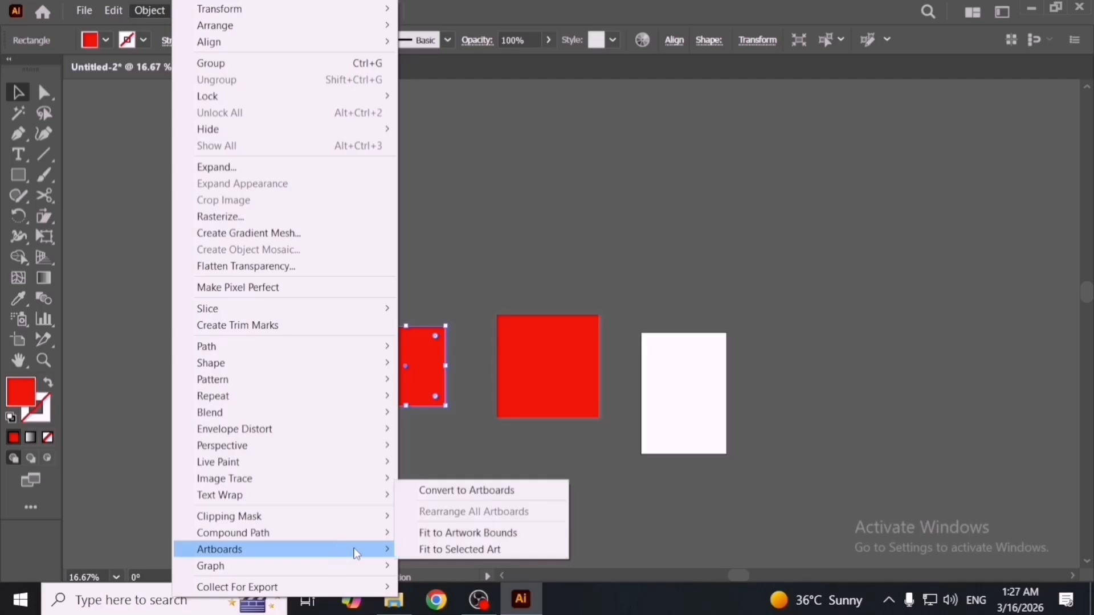
pyautogui.click(466, 491)
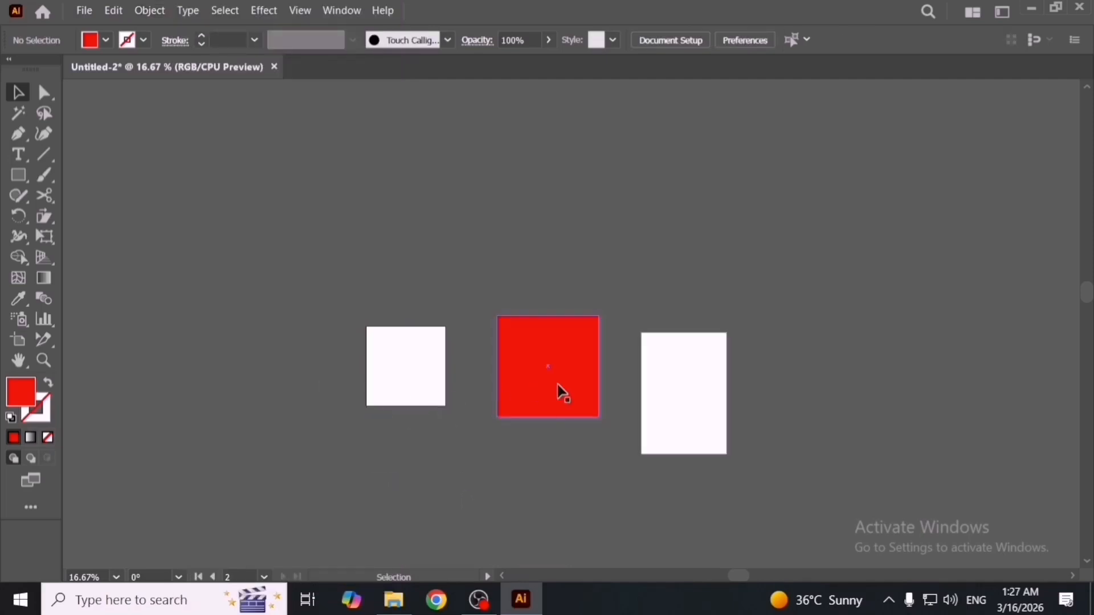
pyautogui.moveTo(557, 393); pyautogui.dragTo(542, 359)
# Draw a large red triangle in the empty area above and left of the square artboard with the Polygon tool.
pyautogui.moveTo(16, 181); pyautogui.dragTo(144, 236)
pyautogui.moveTo(252, 257); pyautogui.dragTo(251, 145)
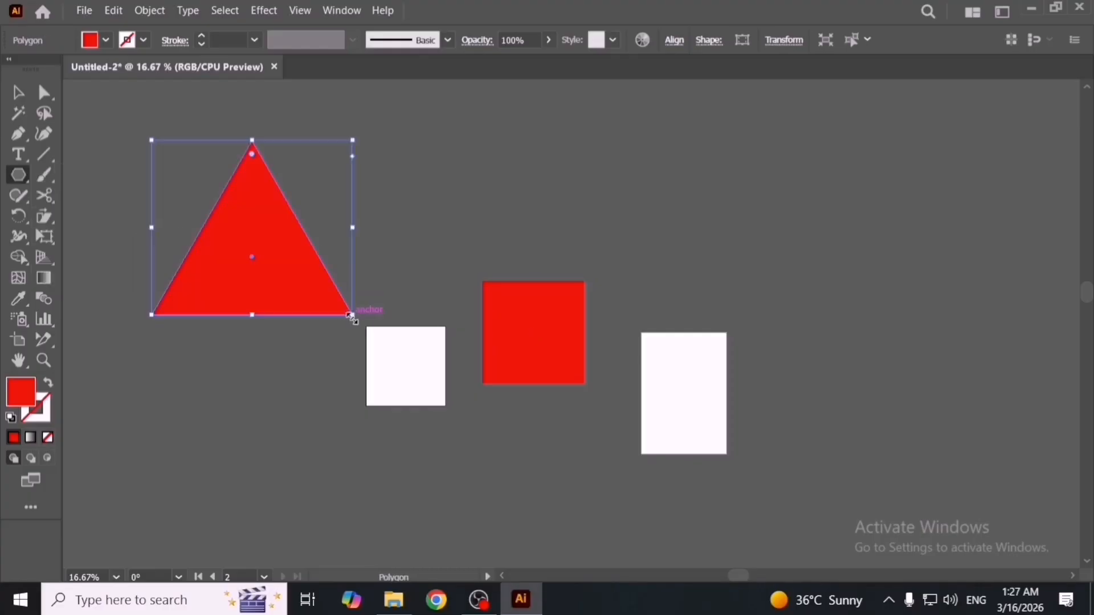
pyautogui.press('v')
# Try to convert the red triangle to an artboard, dismiss the message and delete the triangle.
pyautogui.click(151, 11)
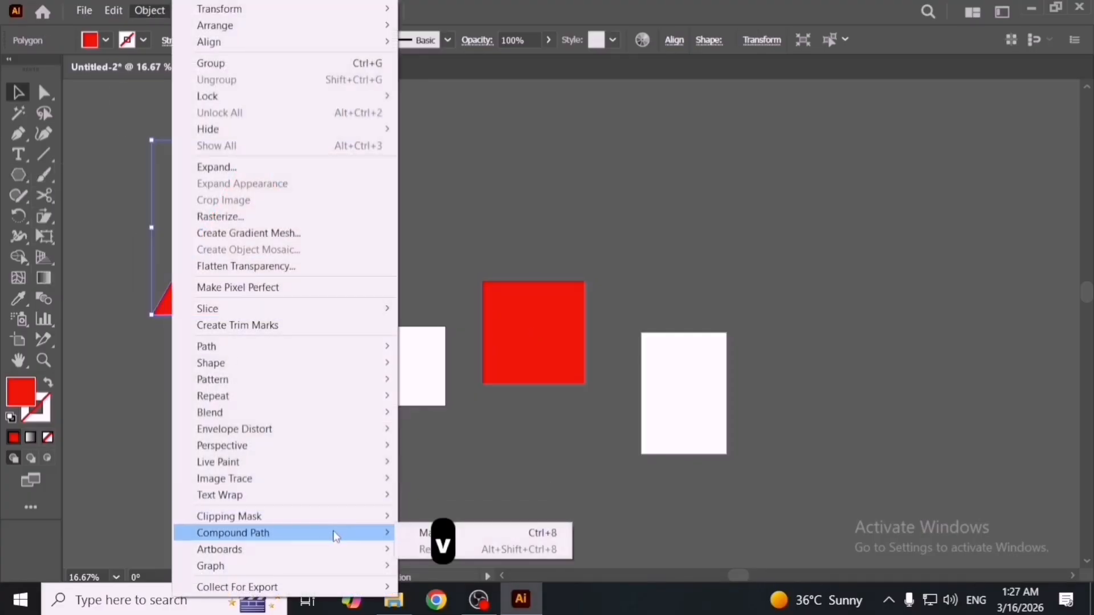
pyautogui.moveTo(351, 548)
pyautogui.click(476, 489)
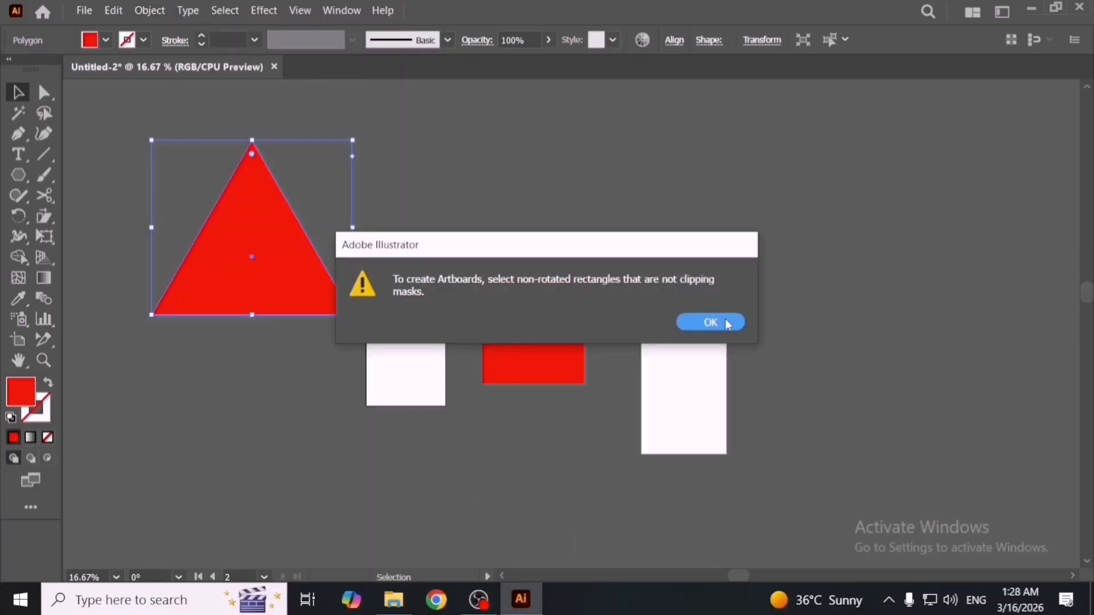
pyautogui.click(727, 323)
pyautogui.press('Delete')
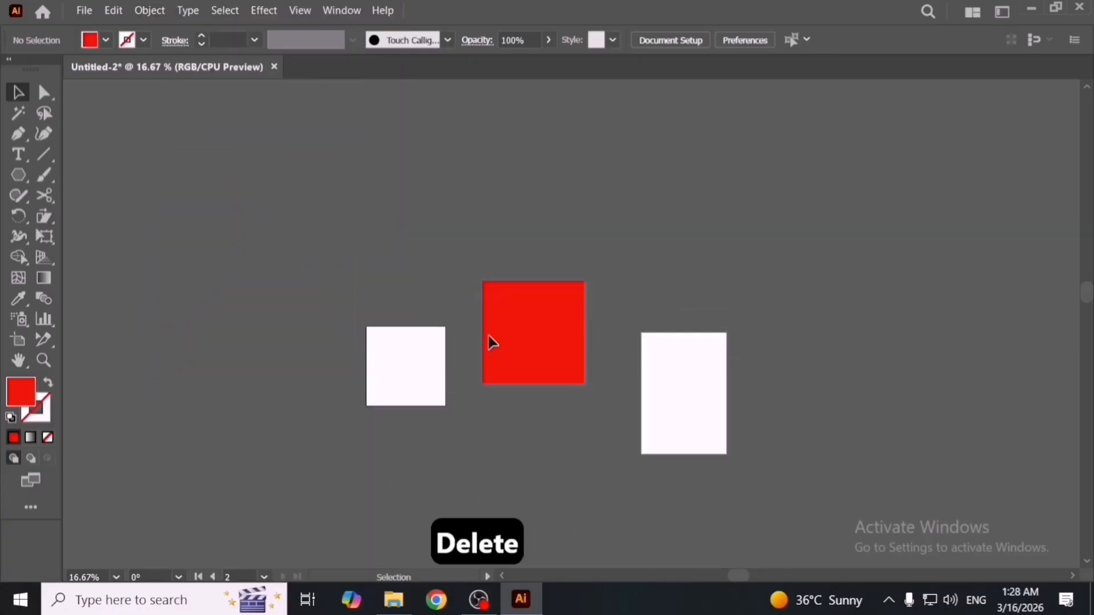
# Fit the active square artboard to the selected red square with Fit to Selected Art.
pyautogui.click(489, 341)
pyautogui.click(149, 10)
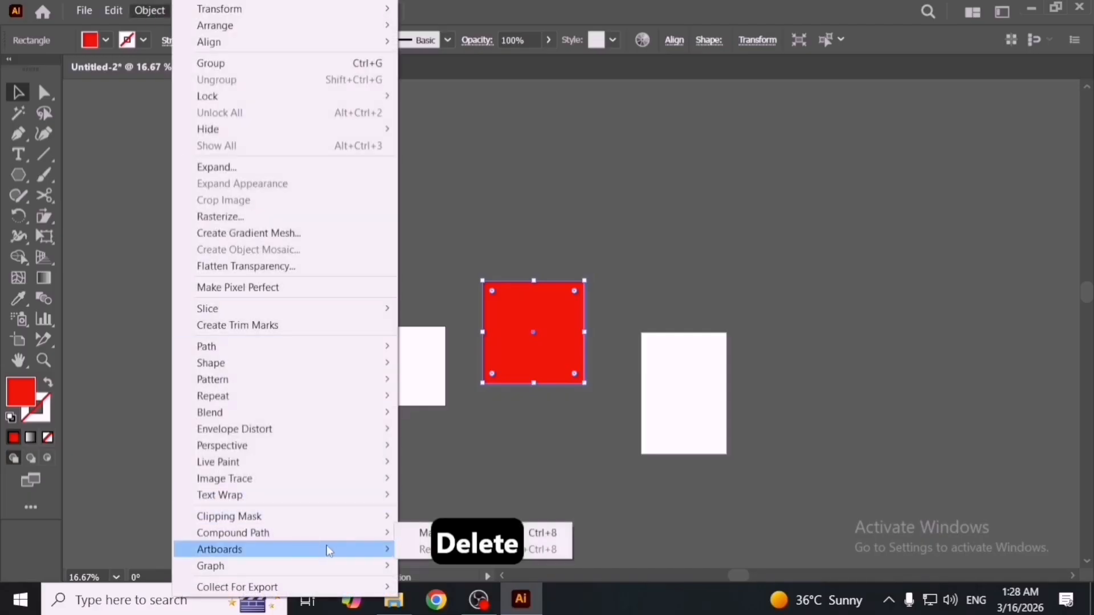
pyautogui.moveTo(328, 548)
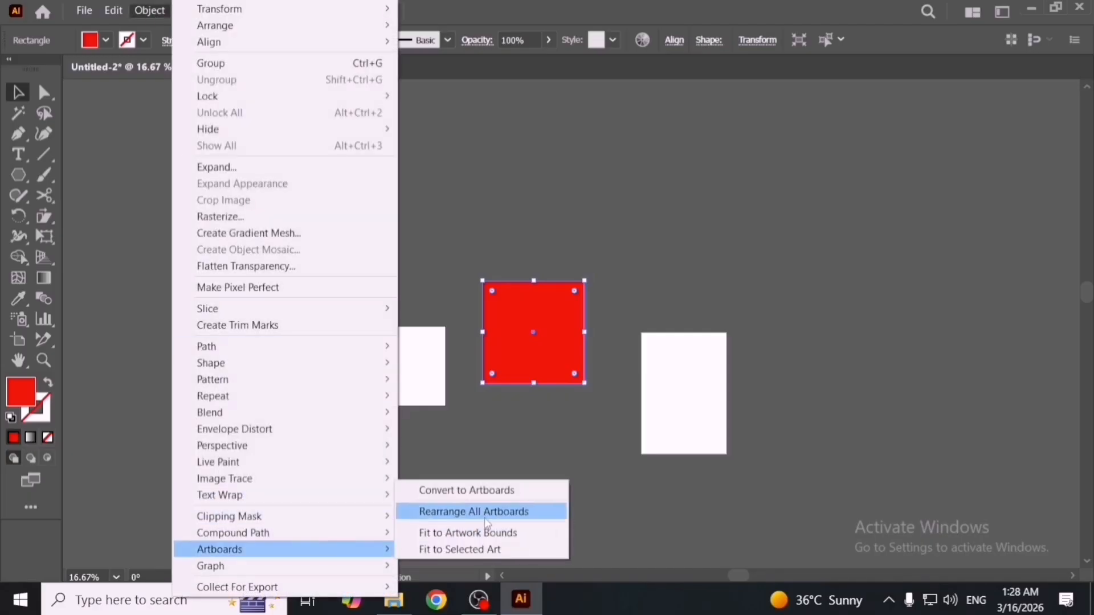
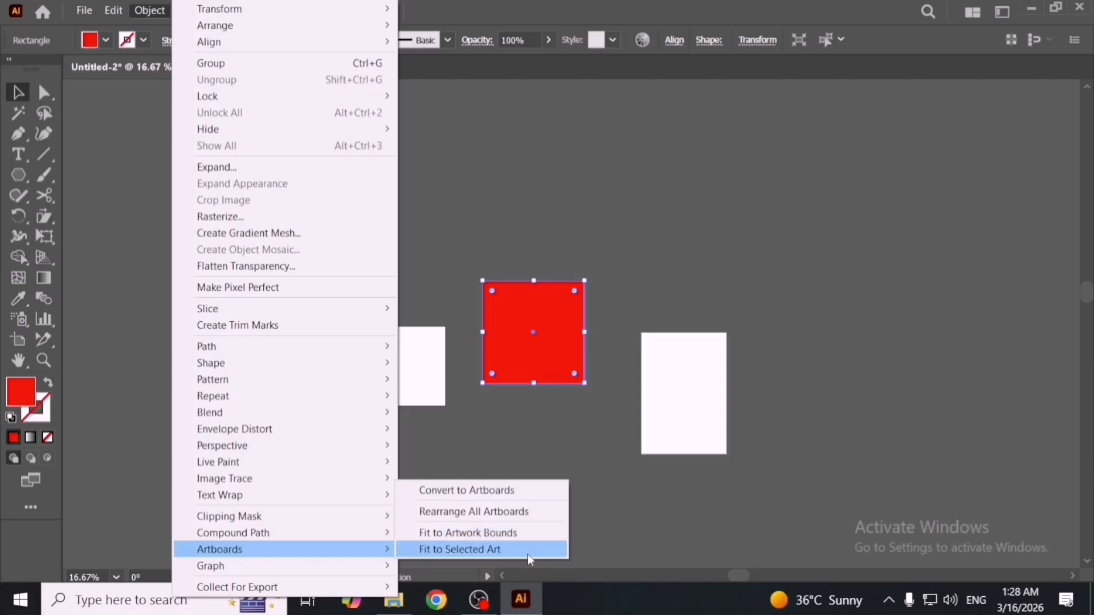
pyautogui.click(477, 549)
# Move the red square off its artboard to the left and draw a small red triangle above it.
pyautogui.moveTo(493, 374); pyautogui.dragTo(277, 435)
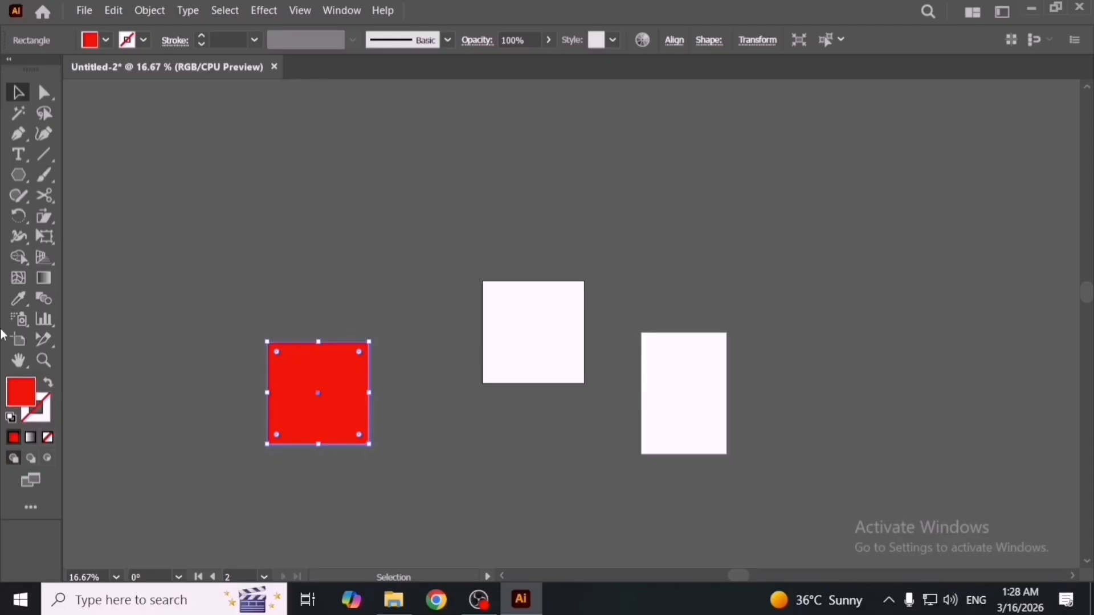
pyautogui.click(18, 175)
pyautogui.moveTo(283, 234); pyautogui.dragTo(251, 268)
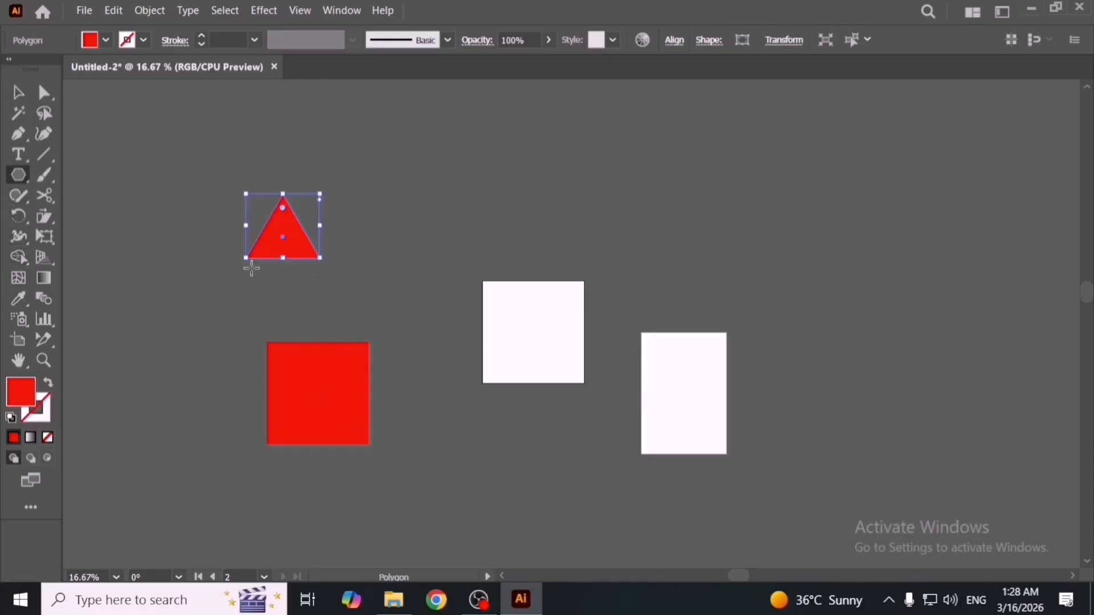
pyautogui.press('v')
# Fit the active artboard to the selected red triangle and square together, and deselect them.
pyautogui.moveTo(192, 222); pyautogui.dragTo(396, 459)
pyautogui.click(155, 13)
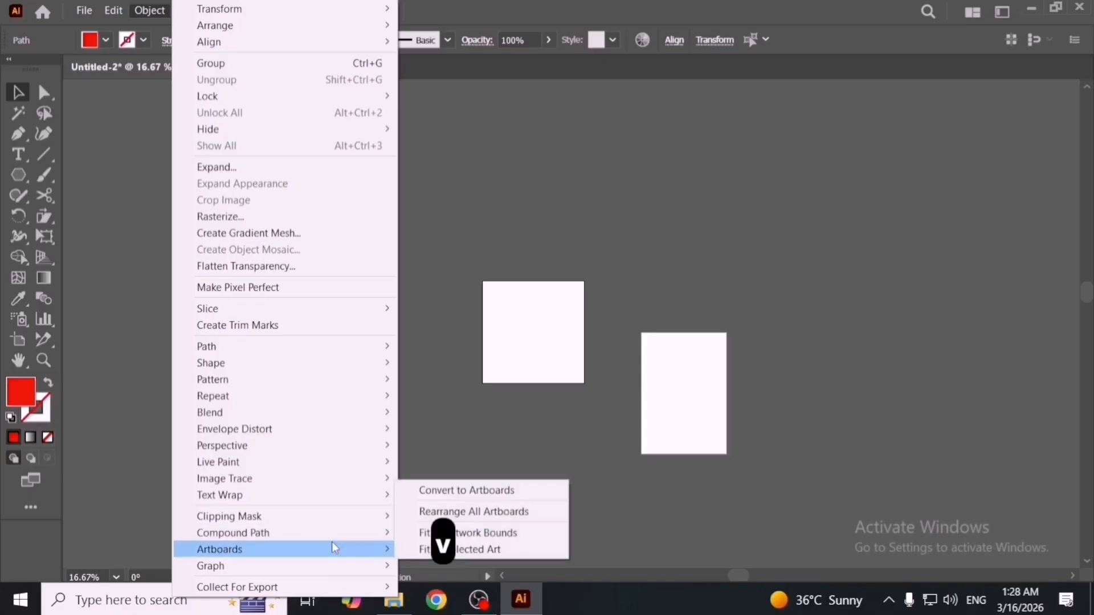
pyautogui.click(443, 549)
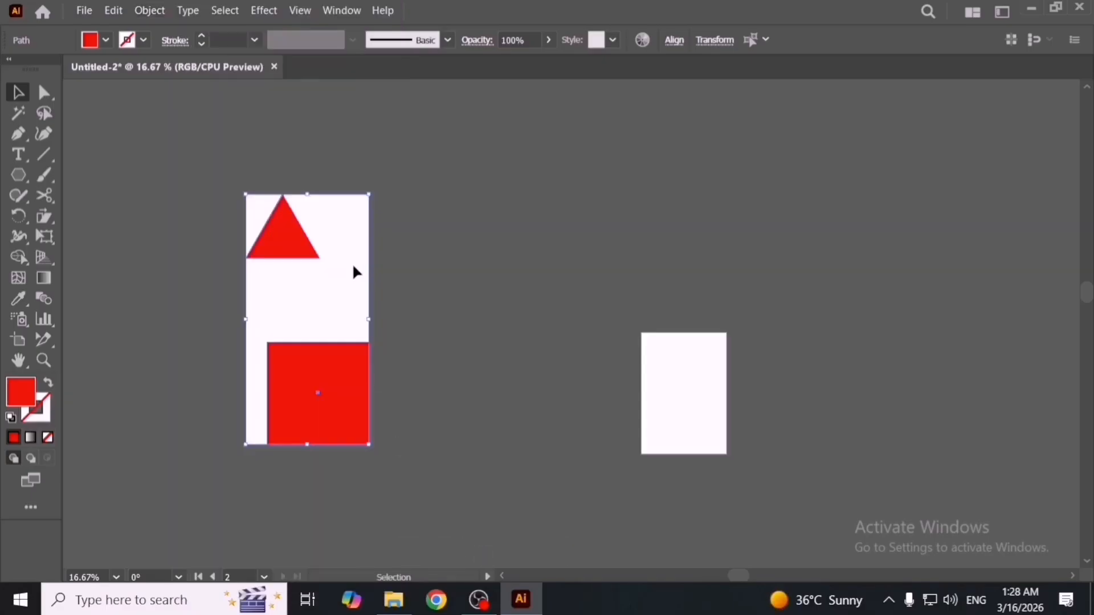
pyautogui.click(377, 361)
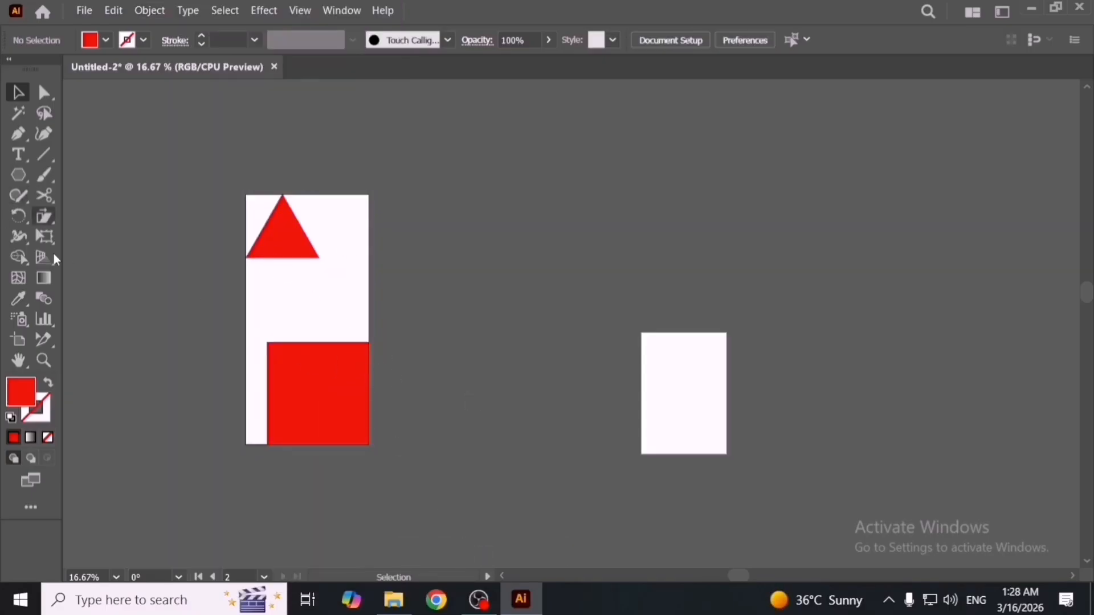
# Draw a small artboard in the empty area with the Artboard tool and delete the artboard behind the two red shapes.
pyautogui.click(23, 338)
pyautogui.moveTo(523, 212); pyautogui.dragTo(552, 250)
pyautogui.click(320, 263)
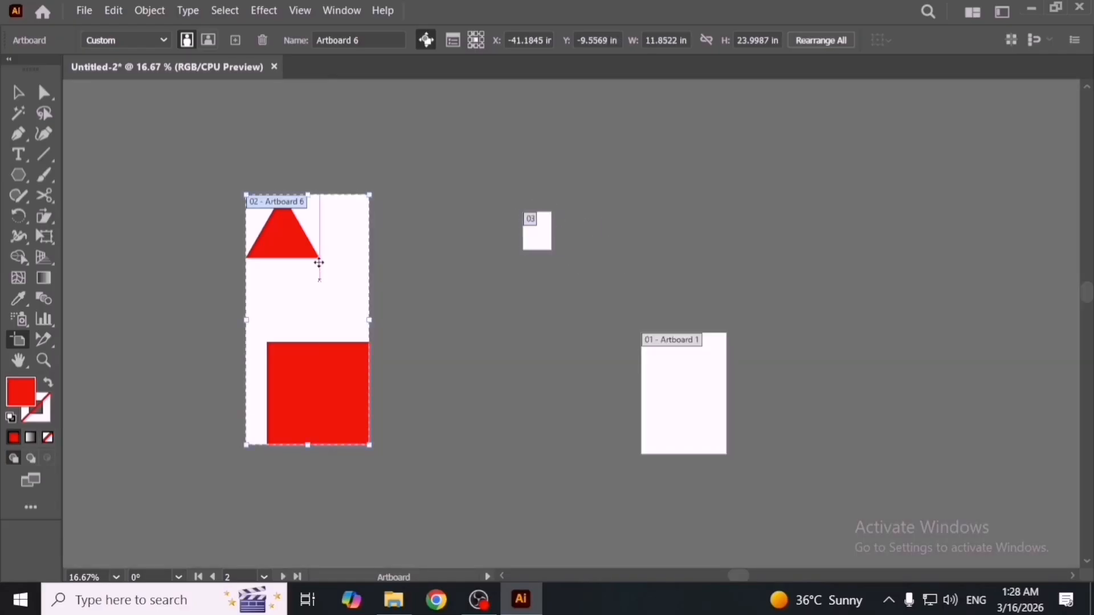
pyautogui.click(264, 46)
pyautogui.press('v')
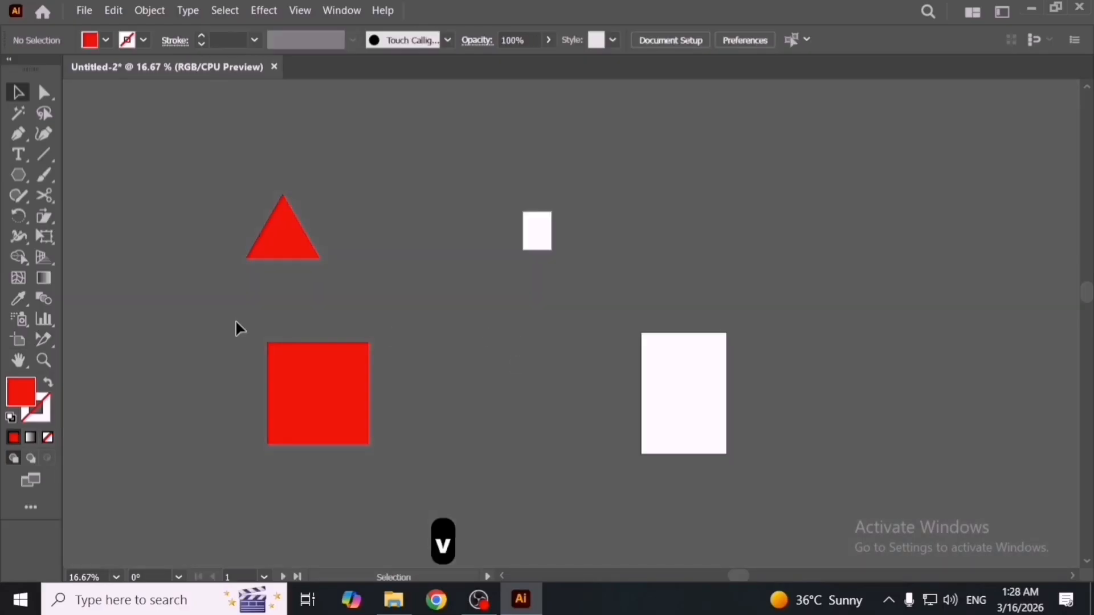
# Select all artwork, fit Artboard 1 to the artwork bounds and clear the selection.
pyautogui.hotkey('ctrl', 'a')
pyautogui.click(150, 10)
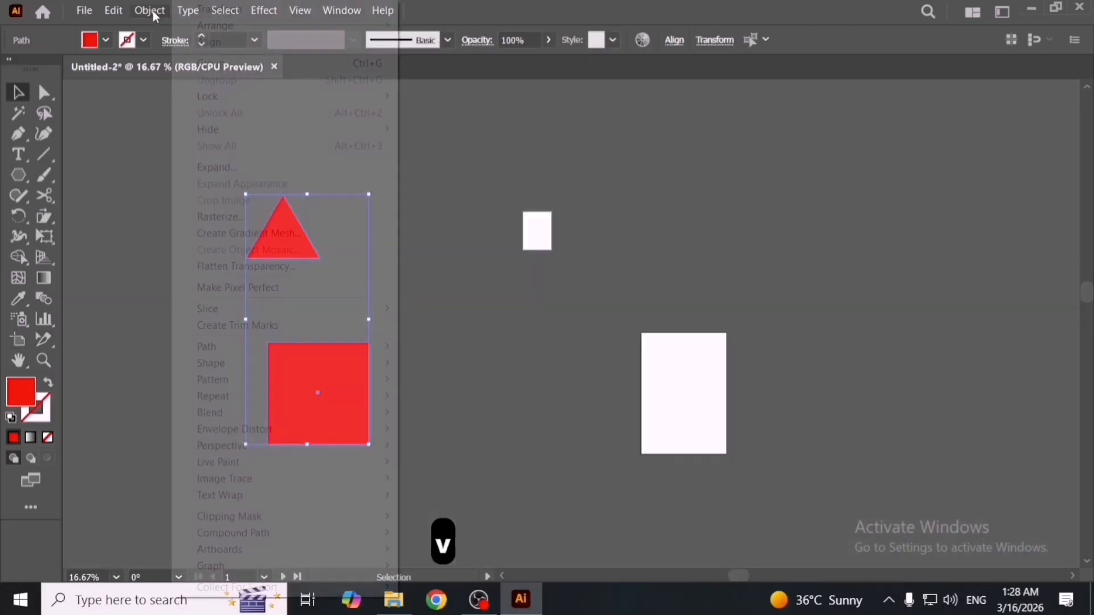
pyautogui.moveTo(325, 551)
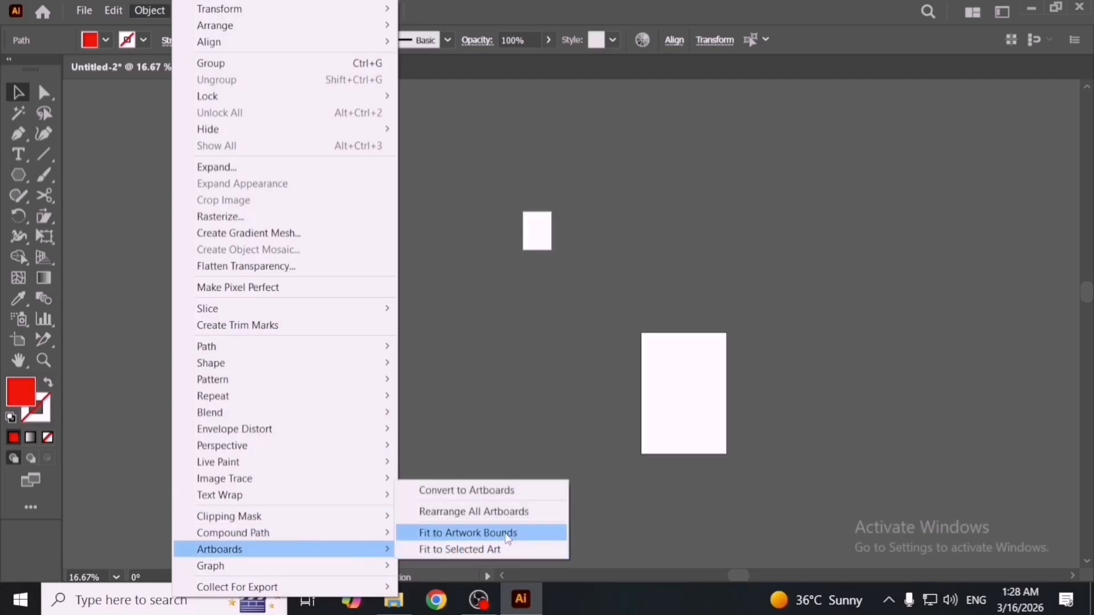
pyautogui.click(536, 532)
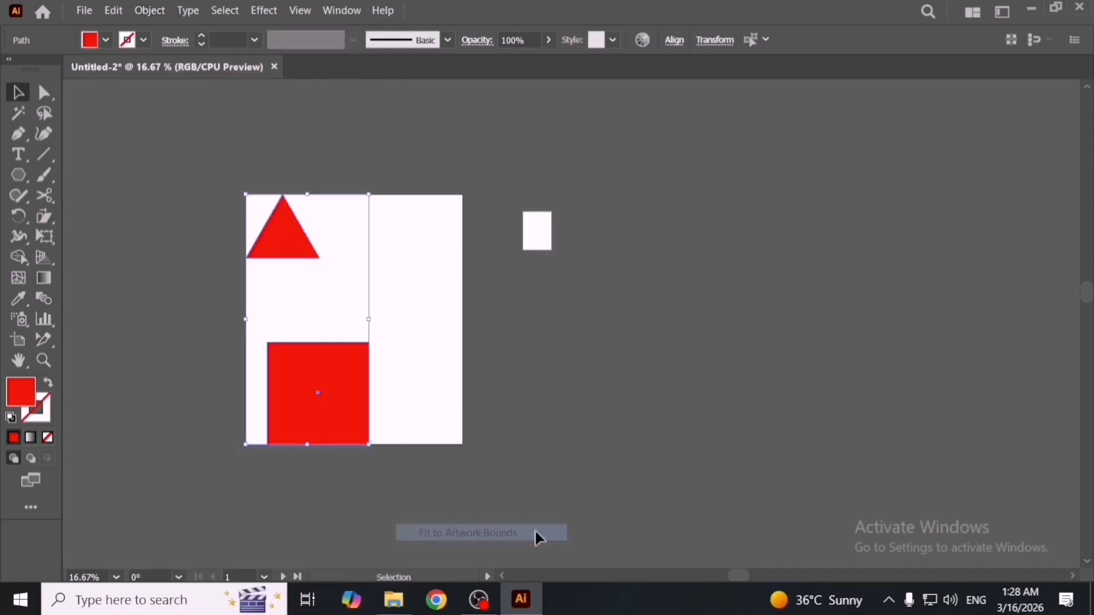
pyautogui.click(383, 345)
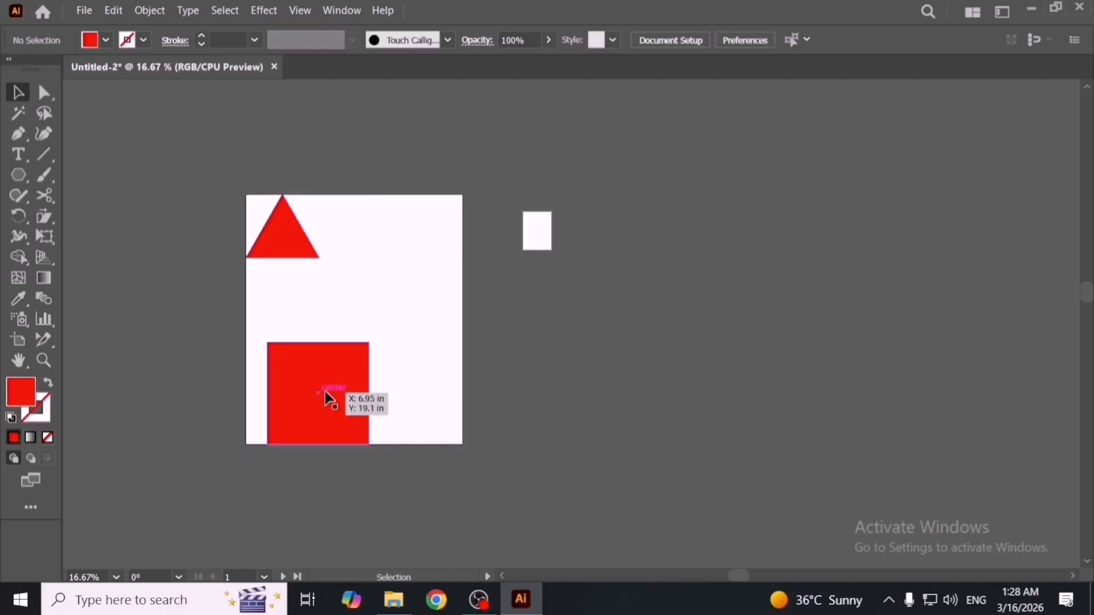
# Move the red square to the right edge of Artboard 1 and delete both the triangle and the square.
pyautogui.moveTo(325, 391); pyautogui.dragTo(393, 396)
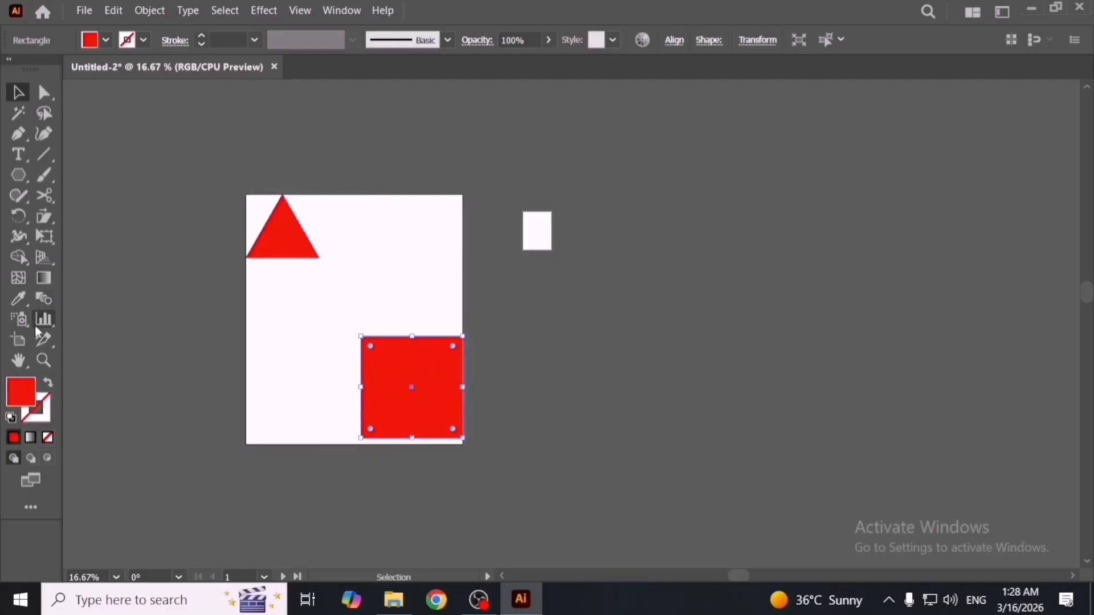
pyautogui.click(18, 341)
pyautogui.click(17, 91)
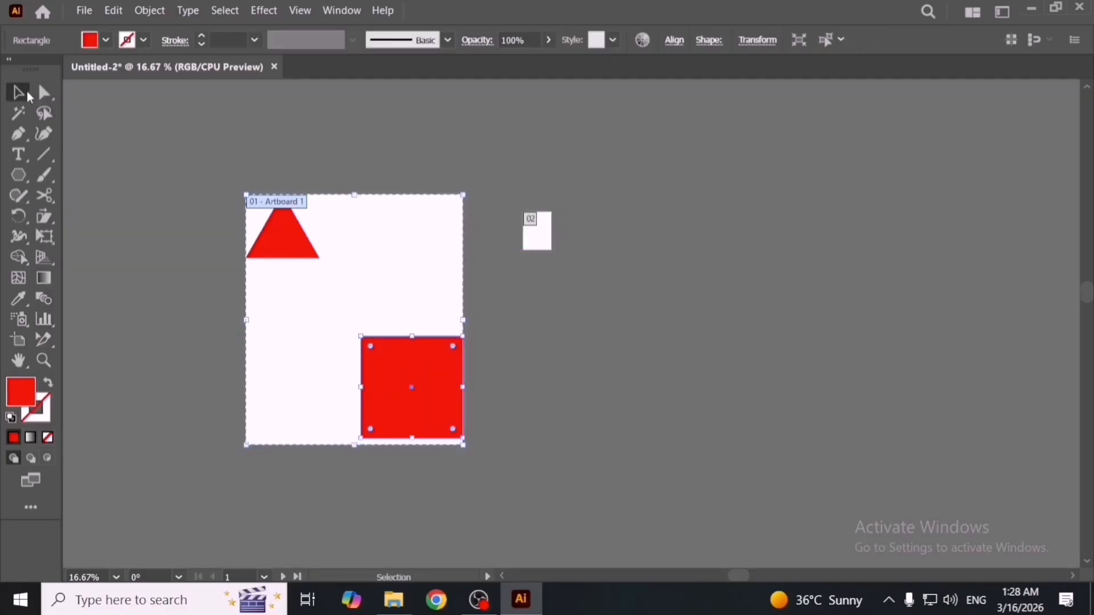
pyautogui.click(403, 280)
pyautogui.press('Delete')
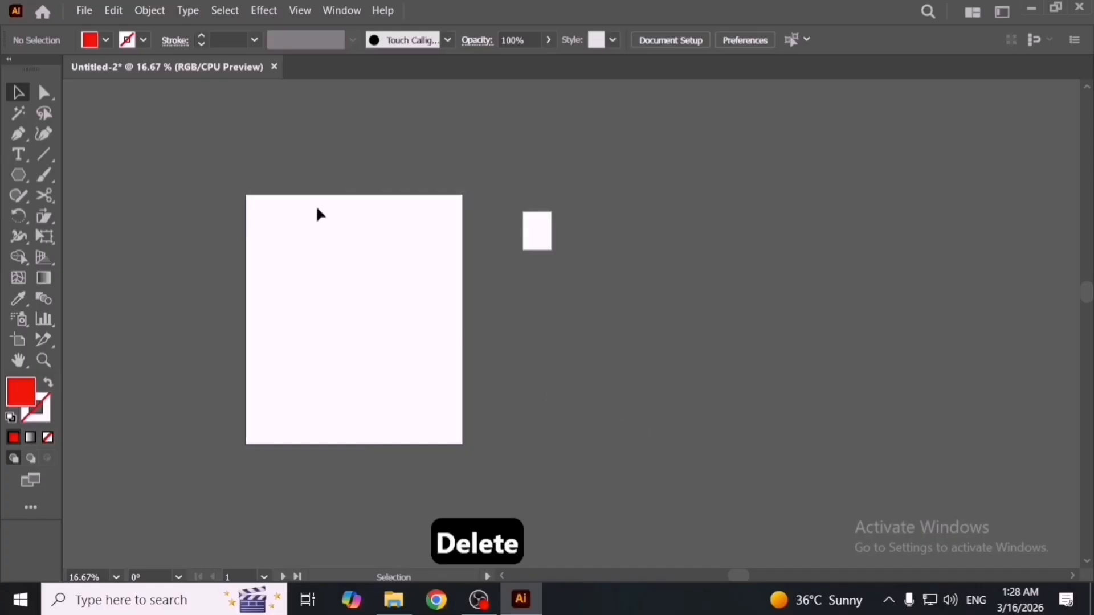
pyautogui.click(151, 11)
pyautogui.moveTo(351, 557)
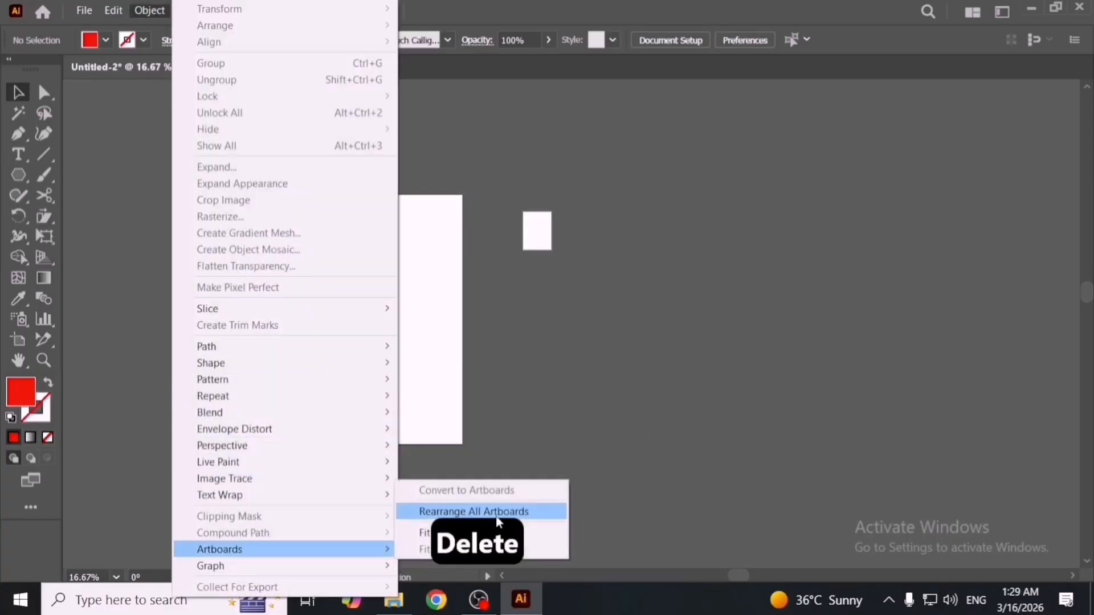
pyautogui.click(19, 342)
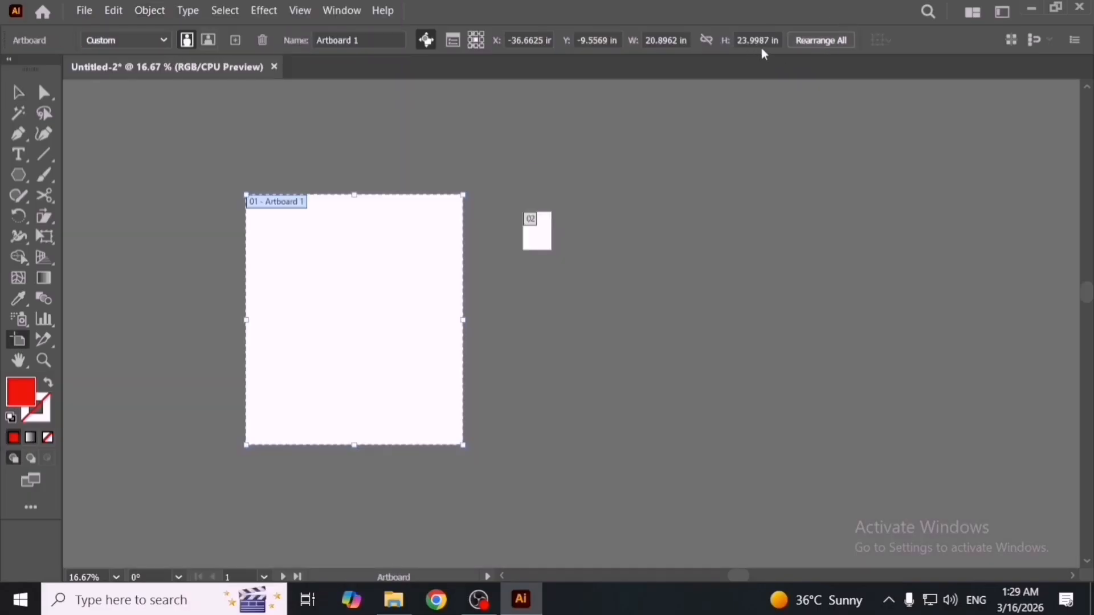
pyautogui.click(815, 40)
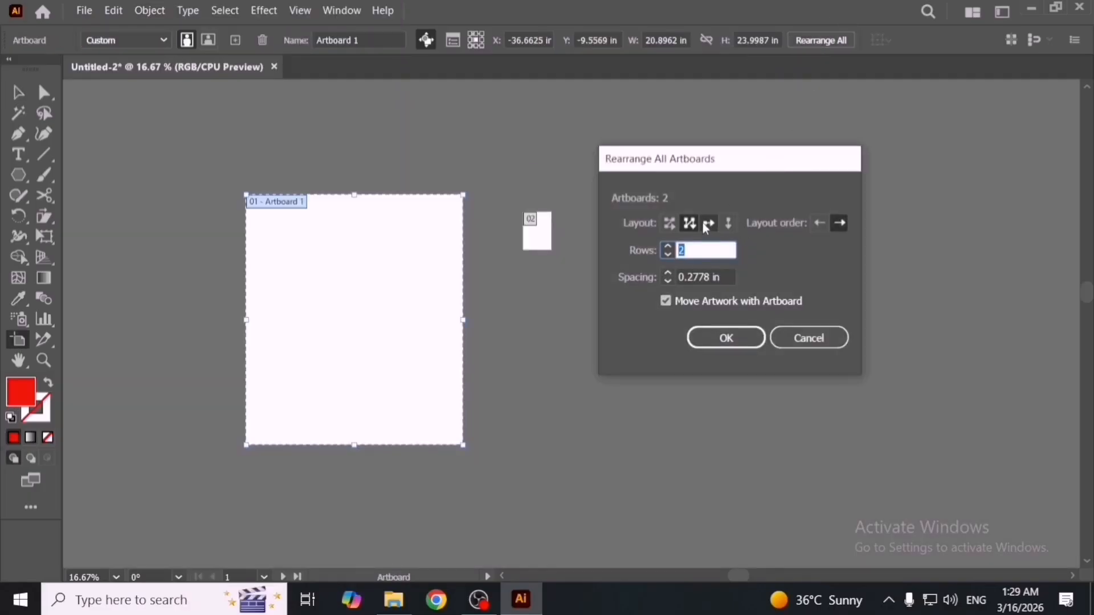
pyautogui.click(808, 337)
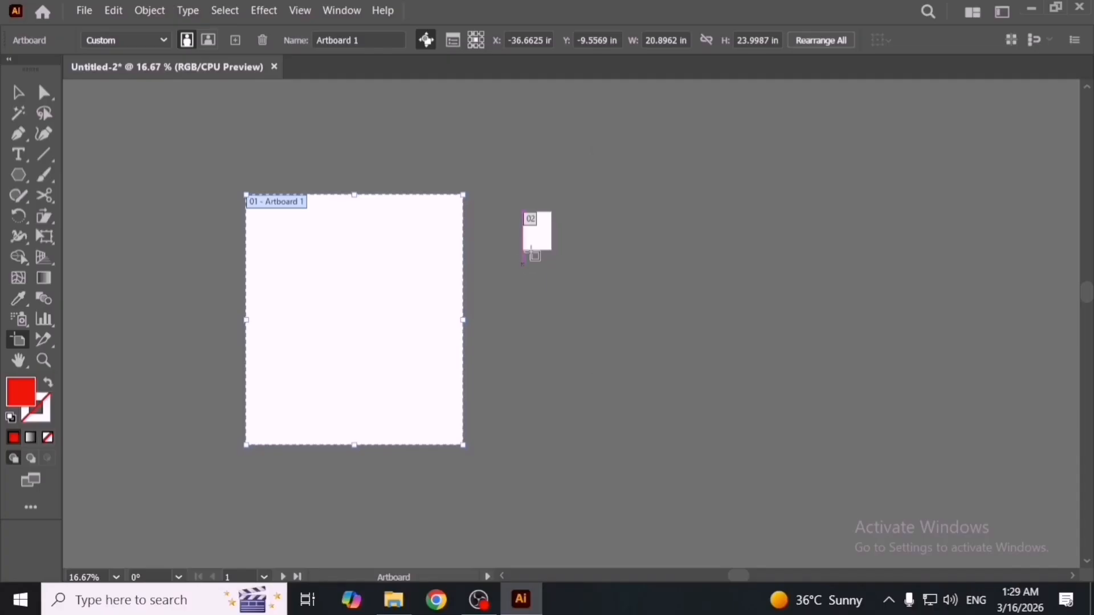
# Delete the small second artboard, and duplicate Artboard 1 into a spaced two-by-two set of four artboards.
pyautogui.click(533, 251)
pyautogui.click(262, 40)
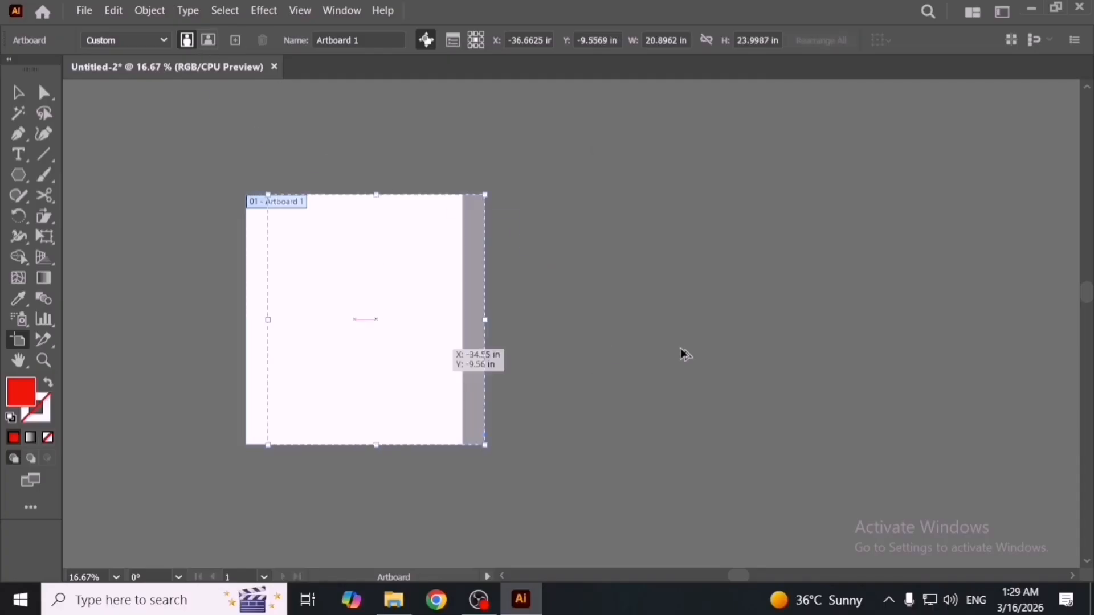
pyautogui.moveTo(686, 354); pyautogui.dragTo(700, 357)
pyautogui.scroll(-5, 518, 393)
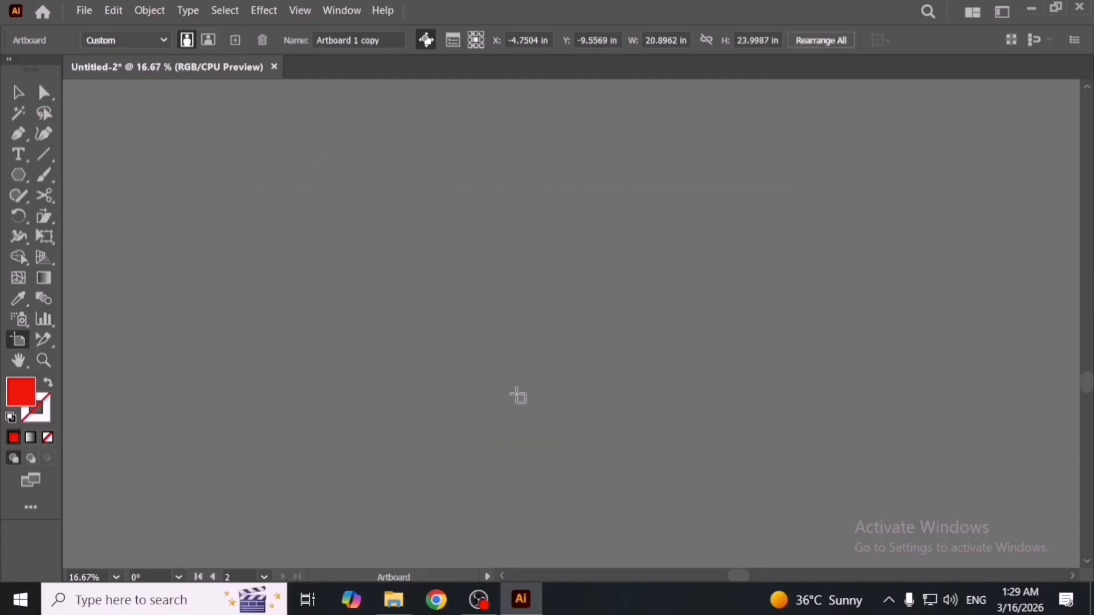
pyautogui.scroll(-5, 496, 362)
pyautogui.moveTo(441, 242); pyautogui.dragTo(558, 374)
pyautogui.scroll(2, 582, 323)
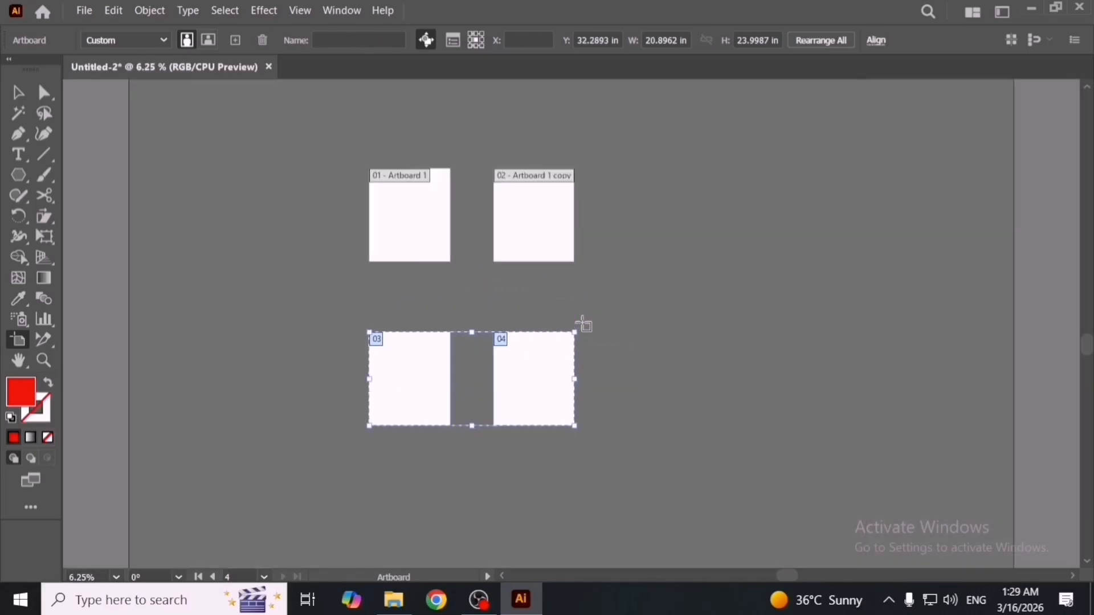
# Select all four artboards and rearrange them in a two-column grid with 0.2778 in spacing, moving artwork with the artboards.
pyautogui.keyDown('shift'); pyautogui.click(520, 245); pyautogui.keyUp('shift')
pyautogui.keyDown('shift'); pyautogui.click(405, 222); pyautogui.keyUp('shift')
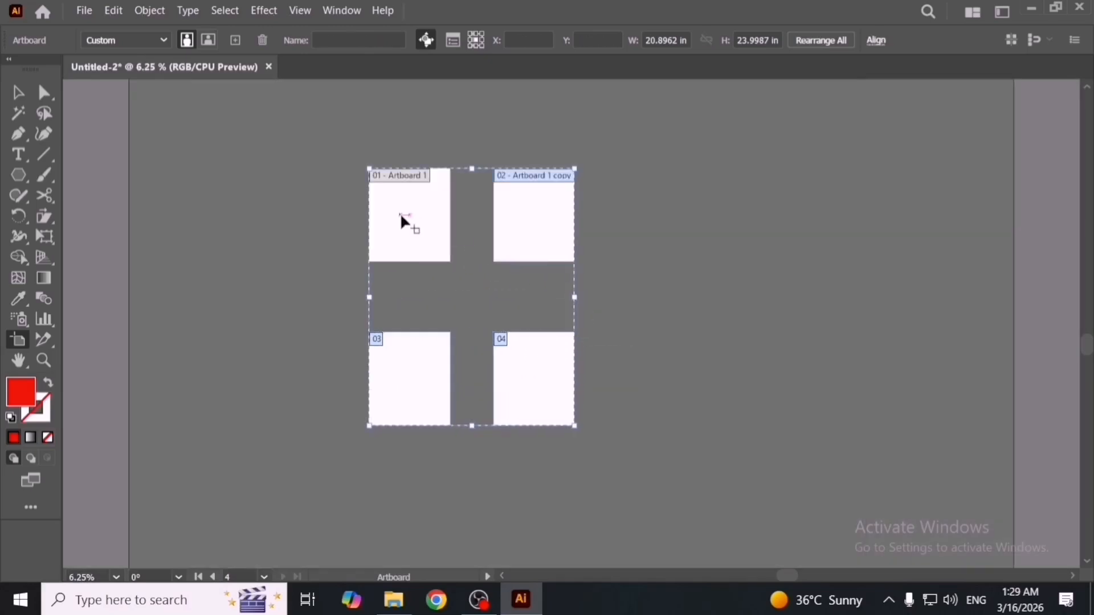
pyautogui.click(842, 41)
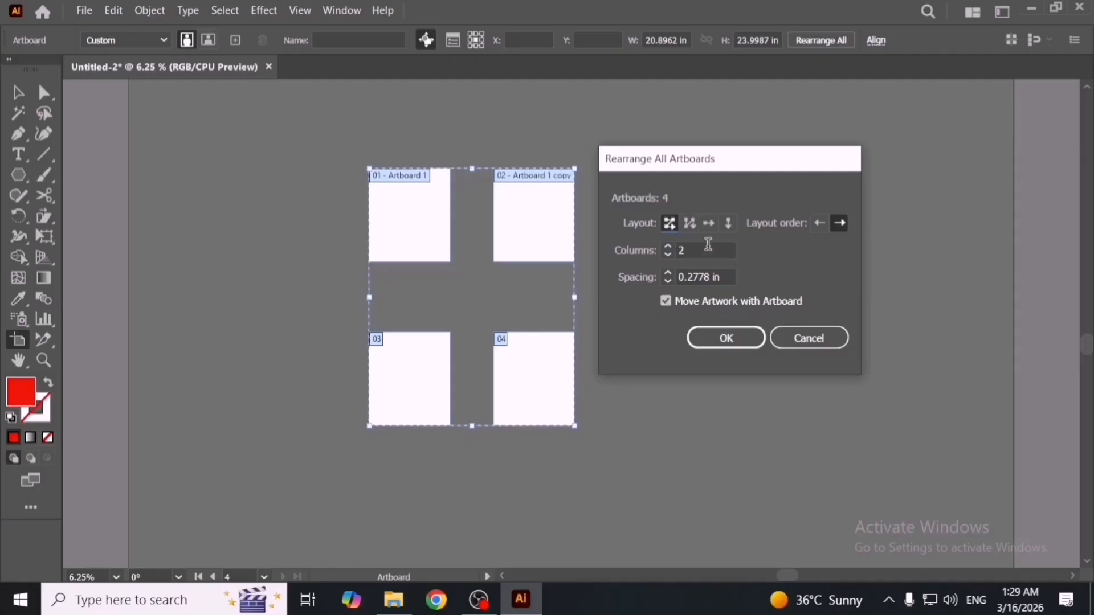
pyautogui.click(708, 244)
pyautogui.click(725, 337)
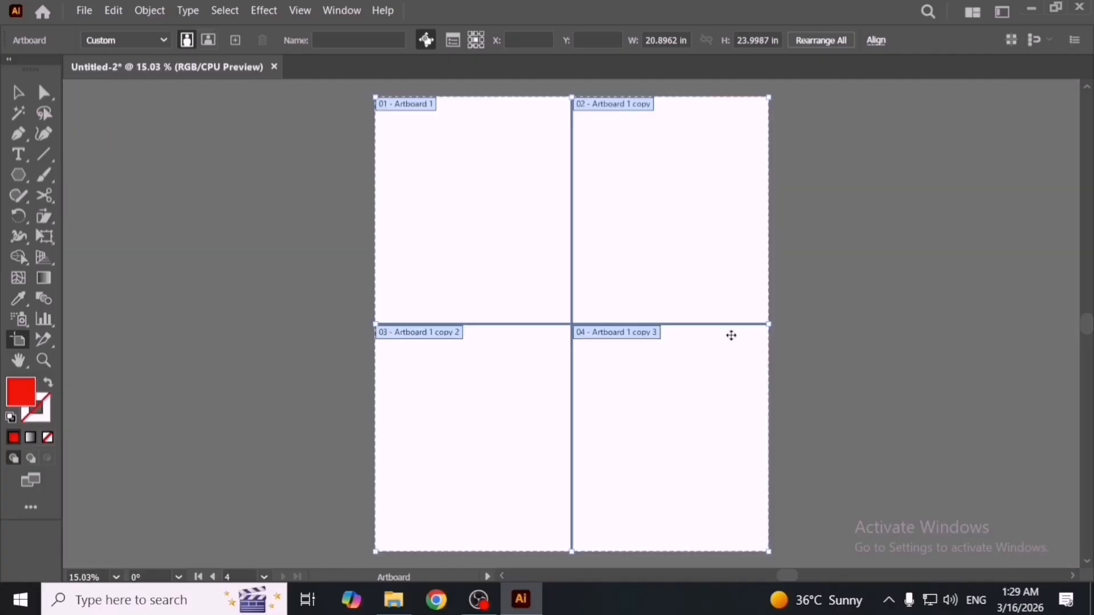
pyautogui.click(149, 10)
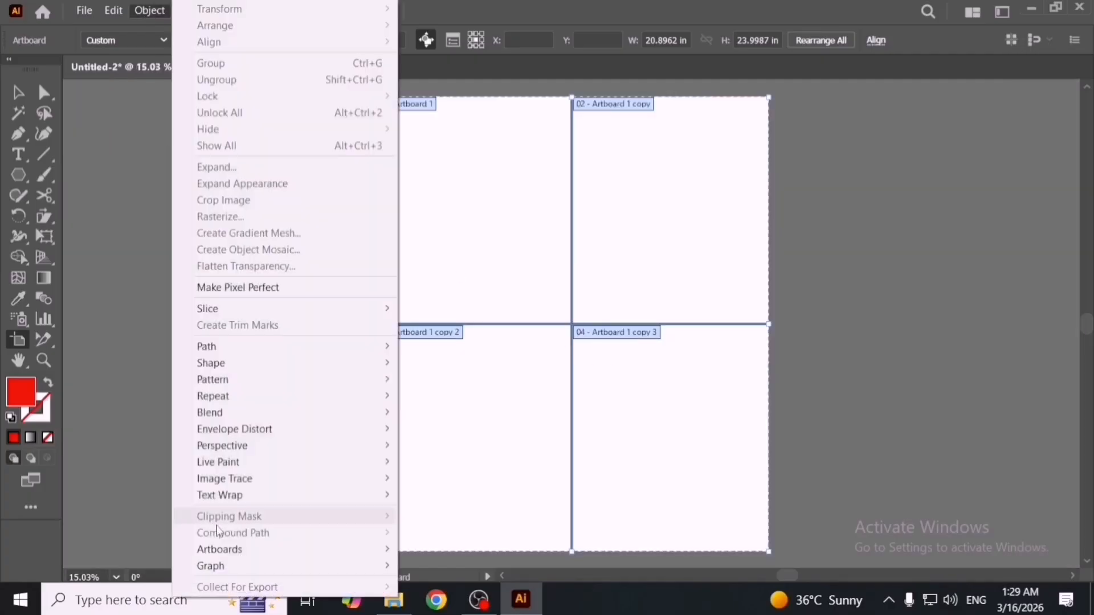
pyautogui.moveTo(255, 550)
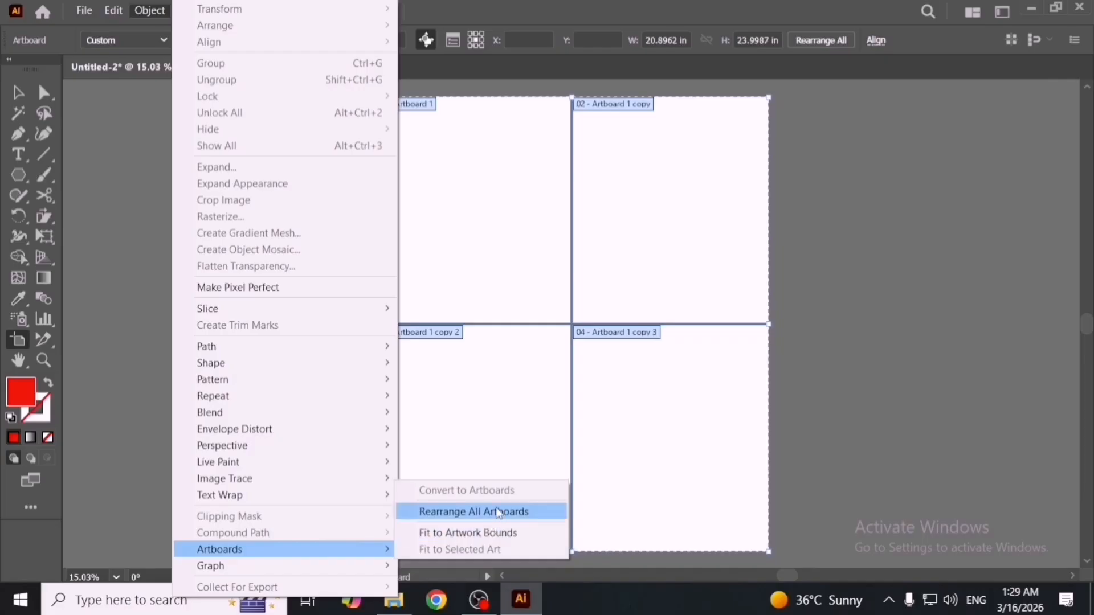
pyautogui.press('Escape')
pyautogui.press('Escape')
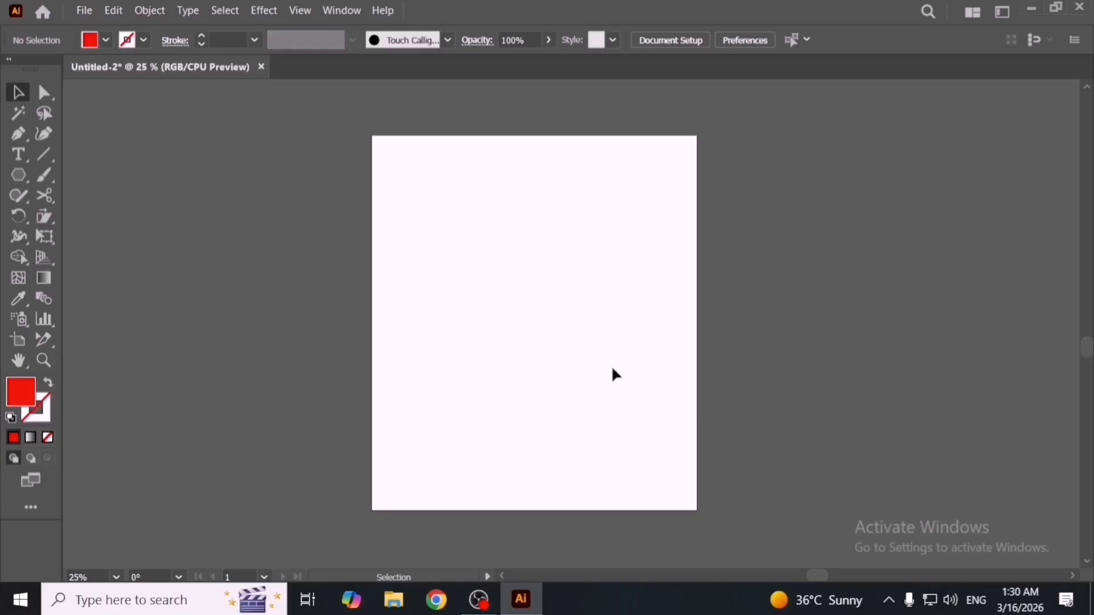
pyautogui.click(117, 13)
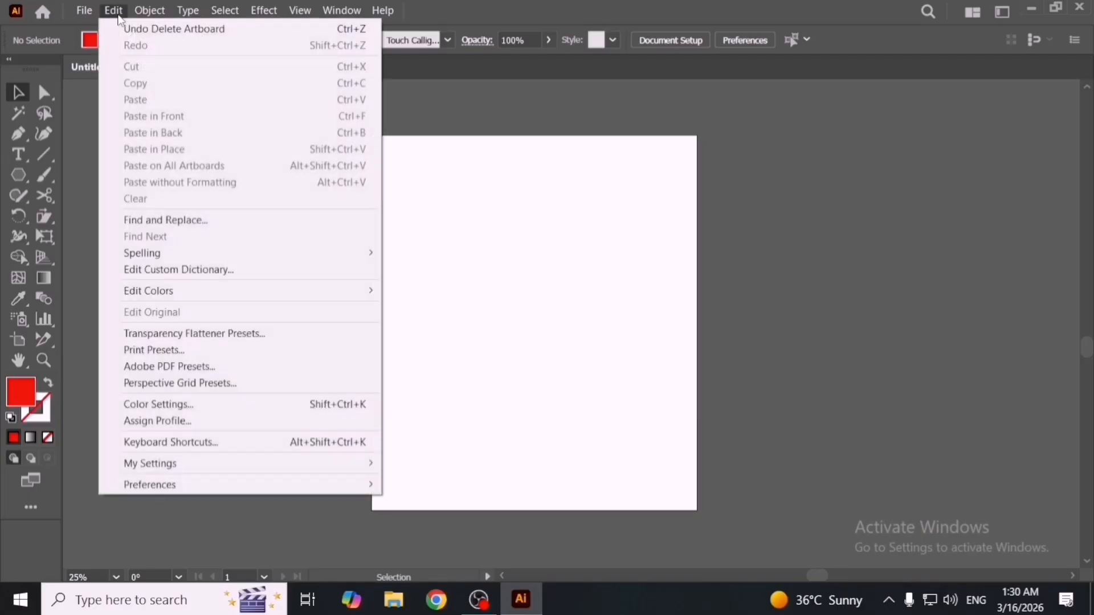
pyautogui.click(554, 231)
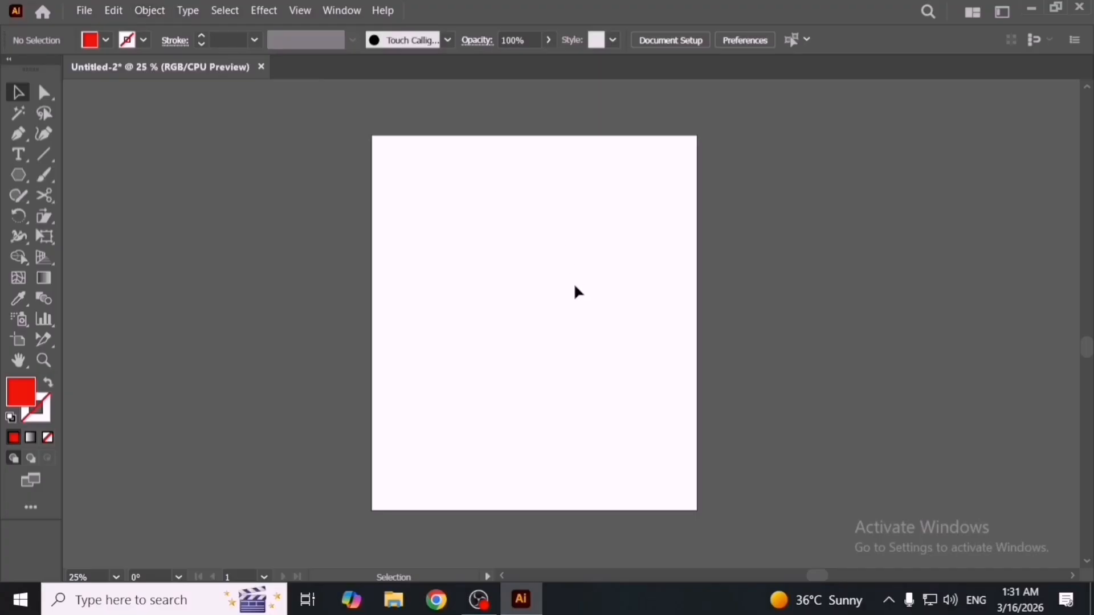